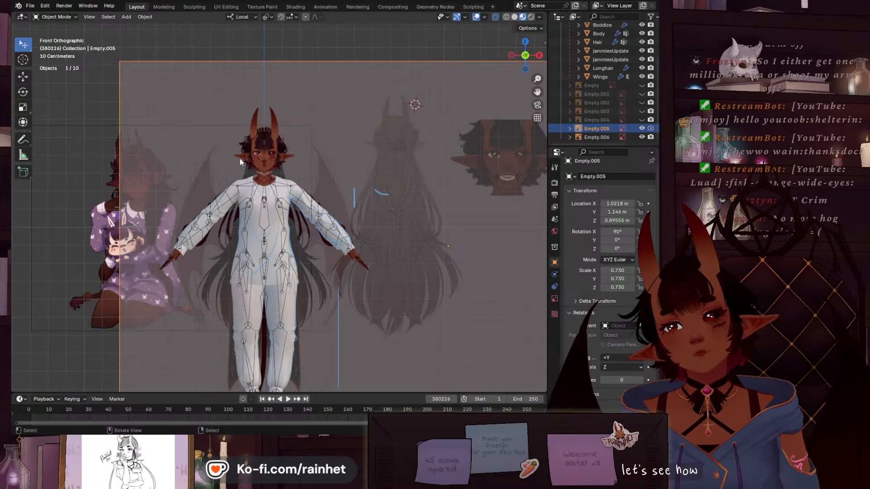
Duplicate the Body mesh, leaving the copy at the same location as the original
left_click(38, 100)
scroll(290, 223, "down", 3)
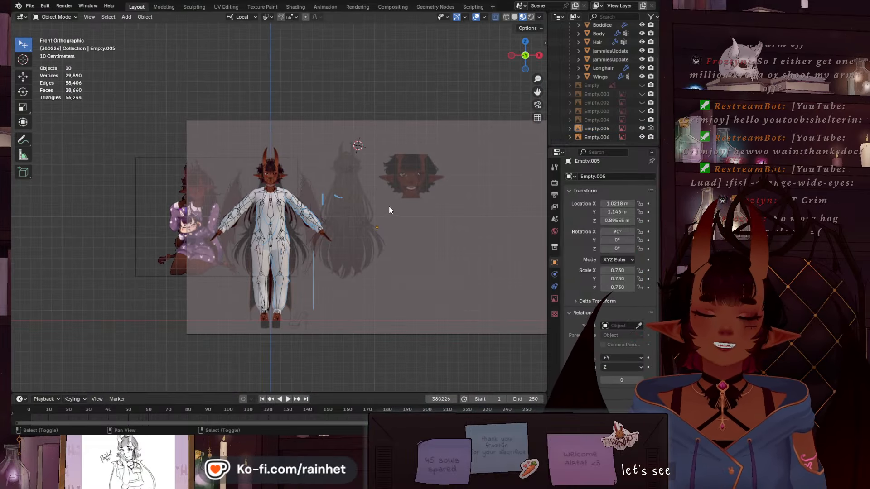
middle_click_drag(389, 210, 336, 189, "shift")
scroll(216, 203, "up", 3)
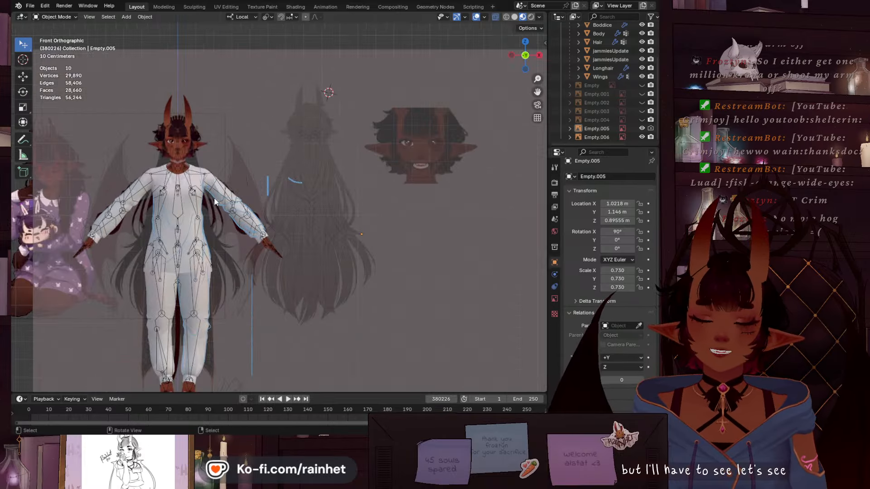
left_click(599, 34)
scroll(145, 165, "up", 2)
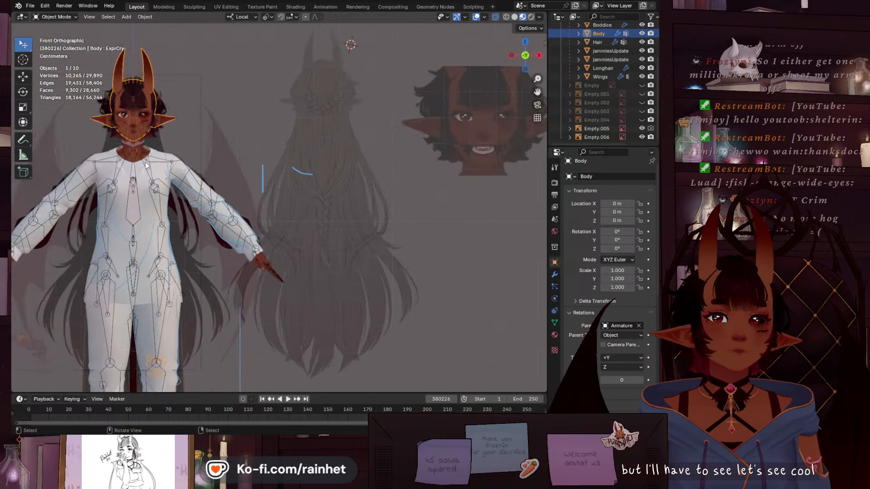
key("KP_Decimal")
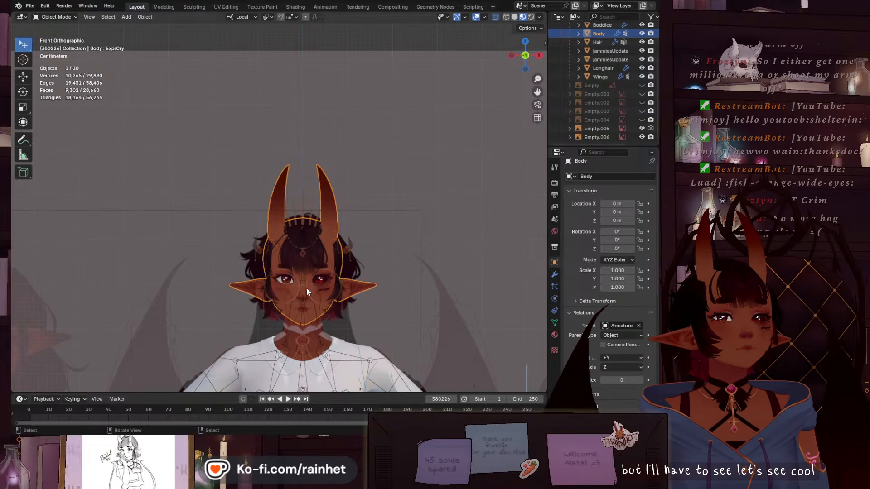
key("shift+d")
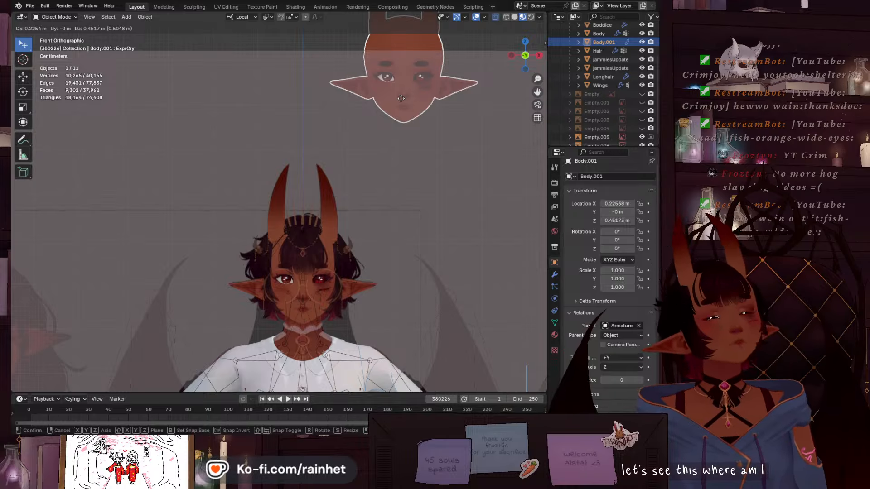
key("Escape")
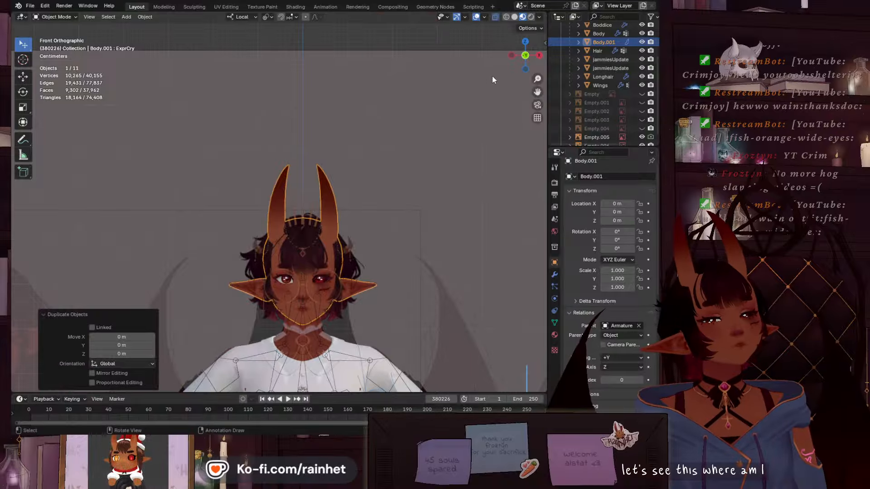
Hide the original Body mesh so only its copy is shown
left_click(643, 36)
scroll(358, 283, "up", 1)
scroll(308, 261, "down", 2)
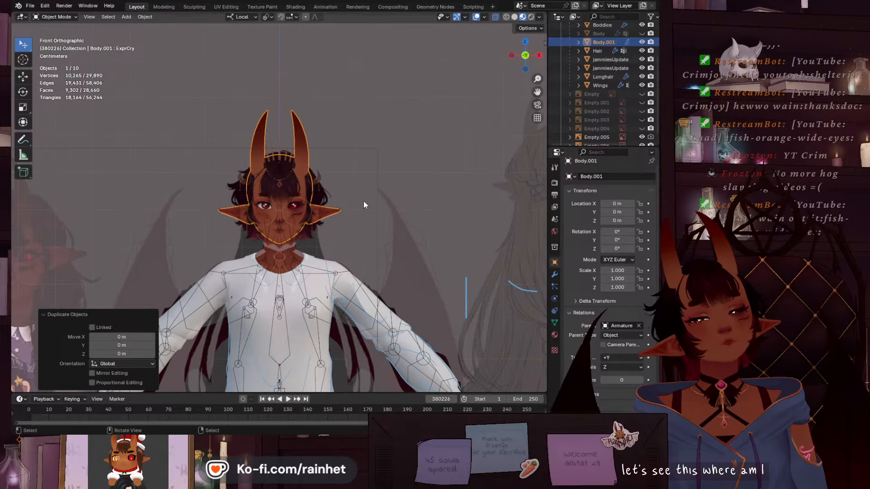
Hide the viewport overlays and enter Edit Mode on the duplicated body, close up on the face
left_click(477, 17)
scroll(348, 219, "up", 3)
middle_click_drag(373, 222, 339, 229)
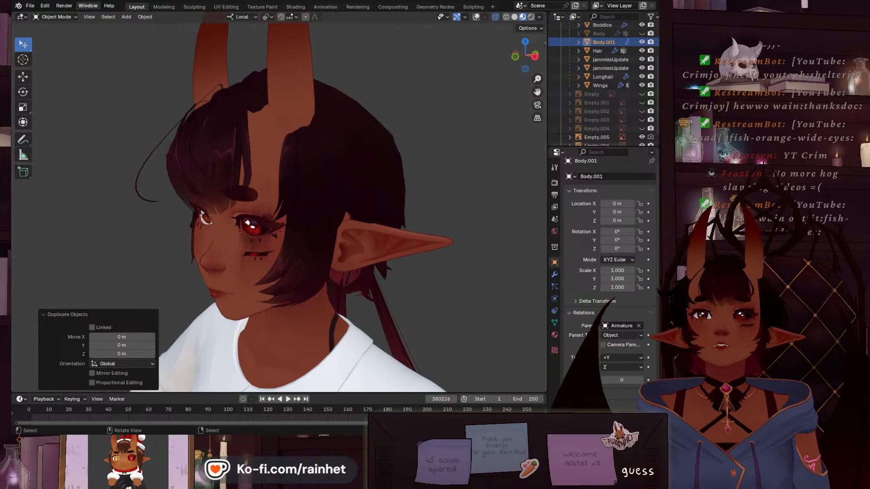
left_click(55, 17)
left_click(56, 36)
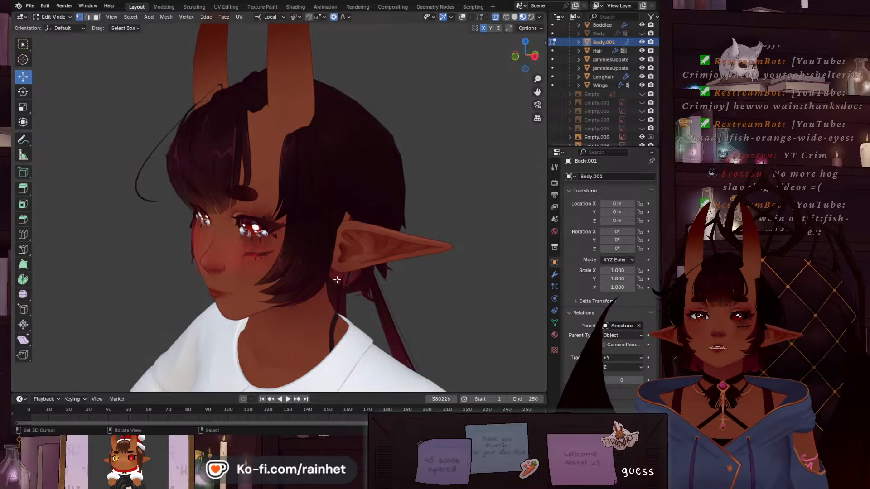
scroll(292, 231, "up", 4)
scroll(293, 230, "up", 2)
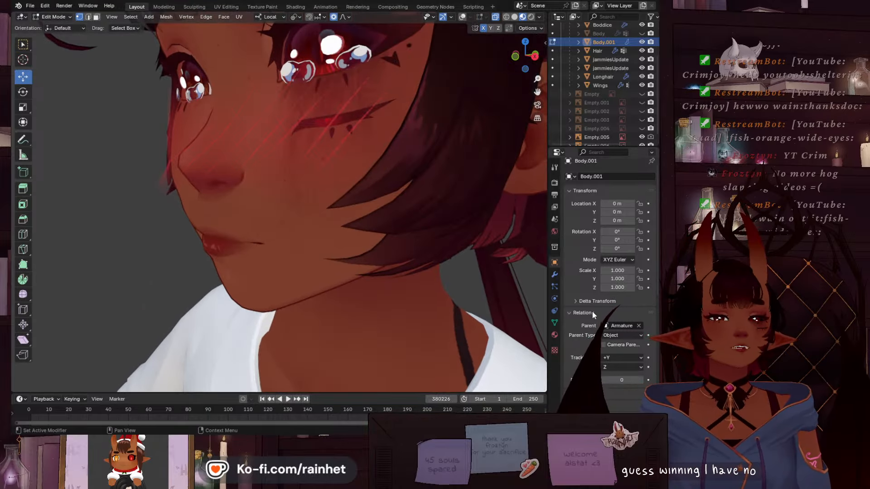
Make Basis the active shape key of the duplicated body mesh
left_click(555, 322)
left_click_drag(636, 329, 643, 272)
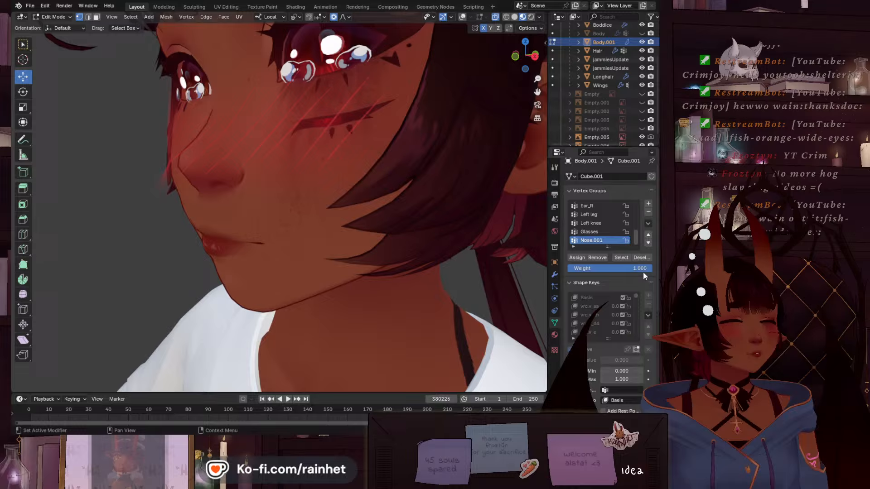
left_click(589, 297)
scroll(261, 278, "up", 1)
scroll(163, 280, "down", 1)
middle_click_drag(158, 280, 259, 270)
Show the viewport overlays again, clear the vertex selection and view the face straight from the front
right_click(306, 235)
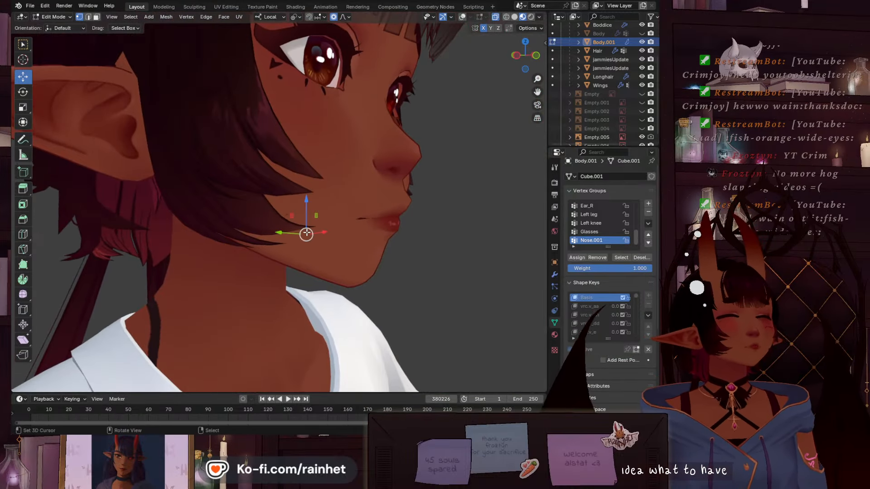
right_click(355, 249)
key("shift+alt+z")
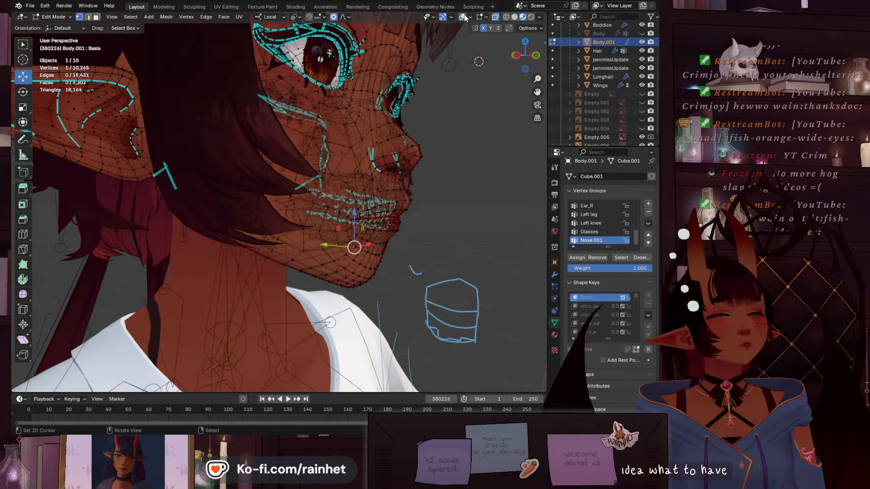
middle_click_drag(418, 241, 292, 230)
left_click(125, 294)
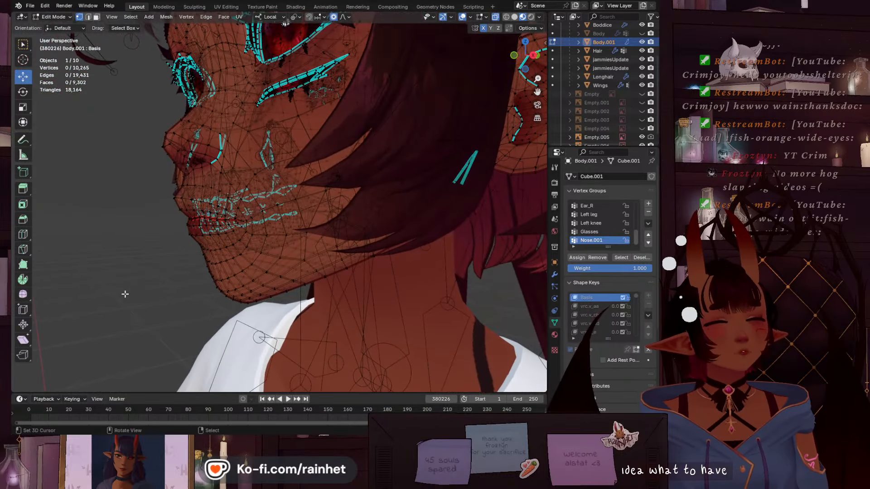
middle_click_drag(125, 293, 213, 301)
left_click(526, 57)
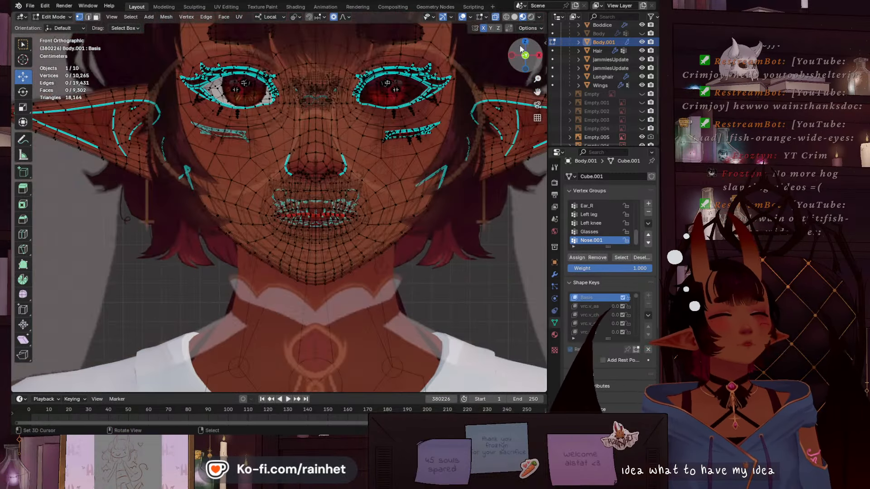
Check the mouth corner with overlays hidden, restore the overlays and turn off X-ray display
left_click(462, 16)
scroll(271, 245, "up", 10)
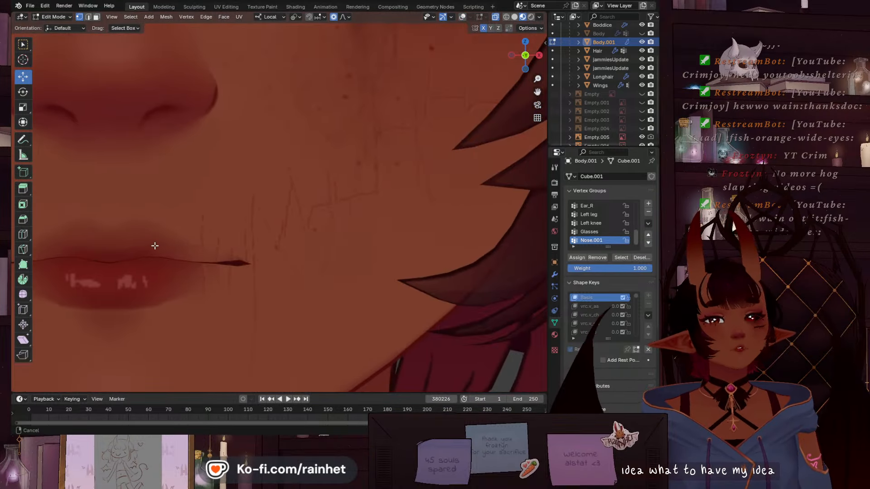
left_click(462, 16)
left_click(496, 16)
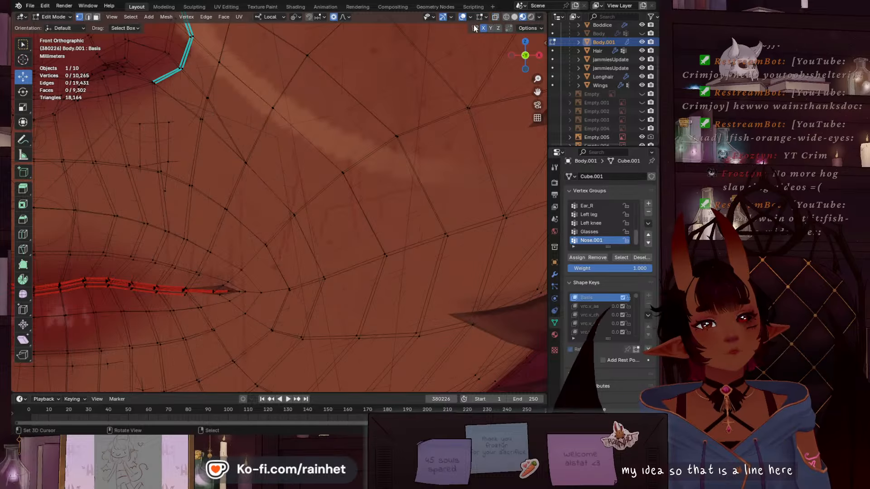
scroll(252, 259, "down", 6)
scroll(243, 270, "up", 6)
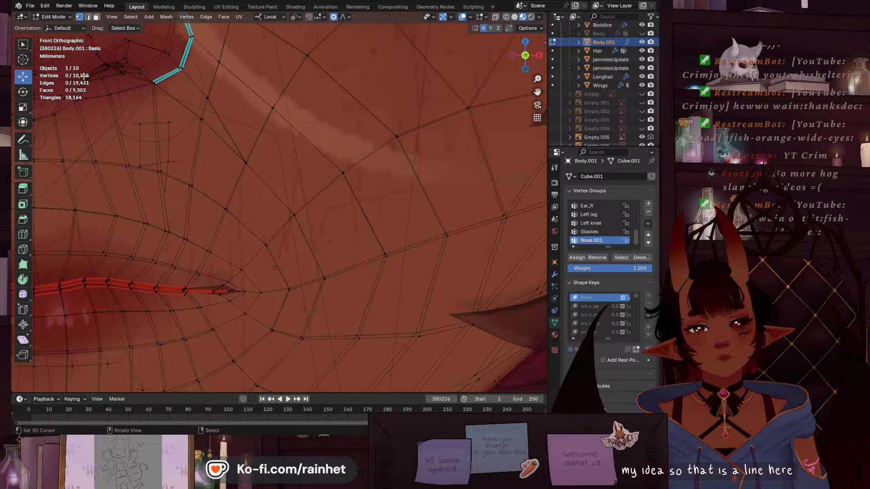
Annotate a jagged, stepped line from the corner of the mouth up across the cheek to the hair strands
left_click(24, 141)
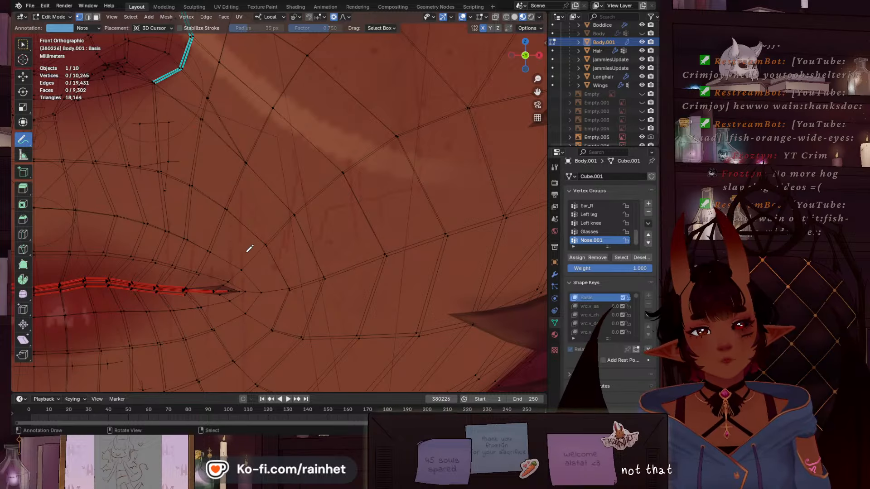
left_click_drag(240, 241, 241, 287)
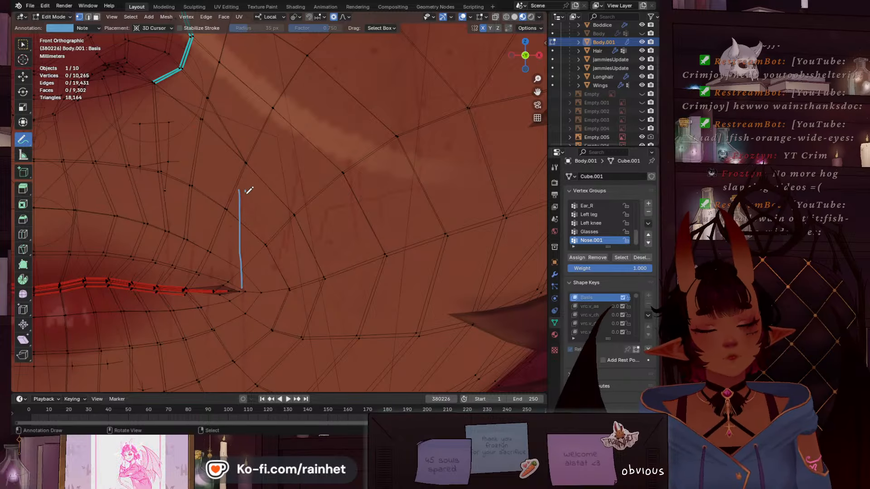
left_click_drag(297, 195, 304, 185)
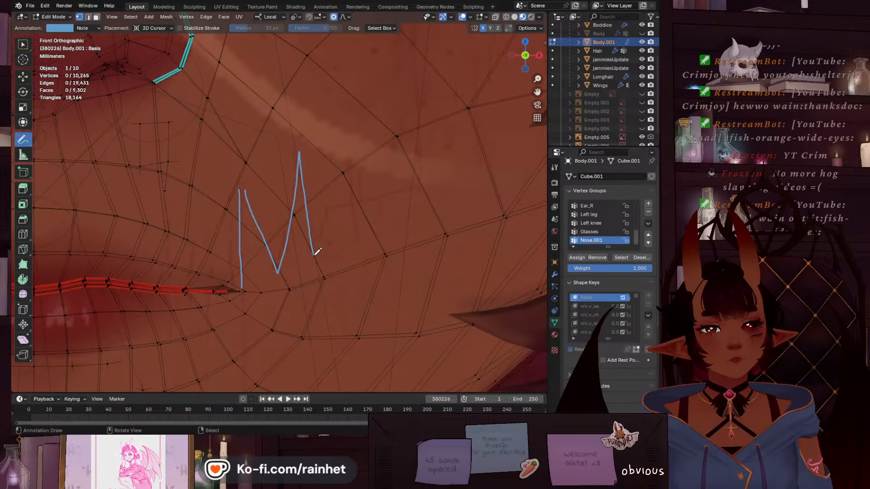
left_click_drag(318, 252, 330, 208)
middle_click_drag(424, 186, 302, 295, "shift")
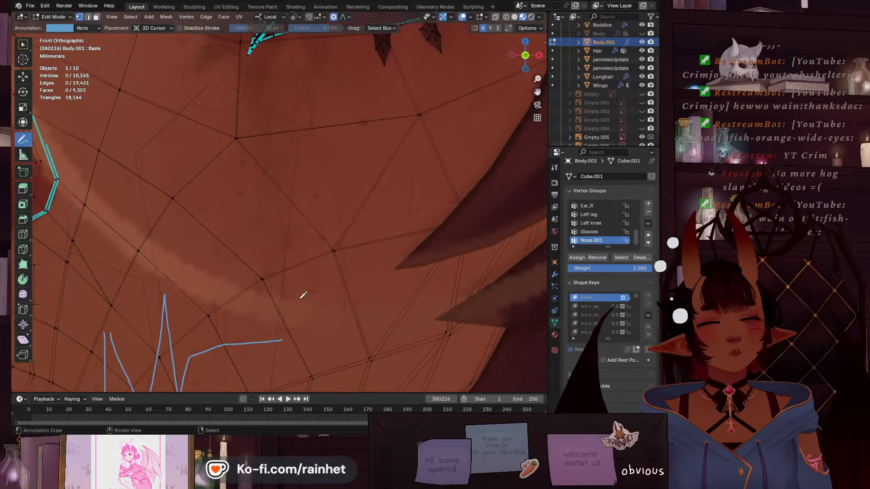
mouse_move(292, 321)
left_mouse_down()
mouse_move(287, 249)
mouse_move(294, 238)
mouse_move(341, 233)
mouse_move(361, 181)
left_mouse_up()
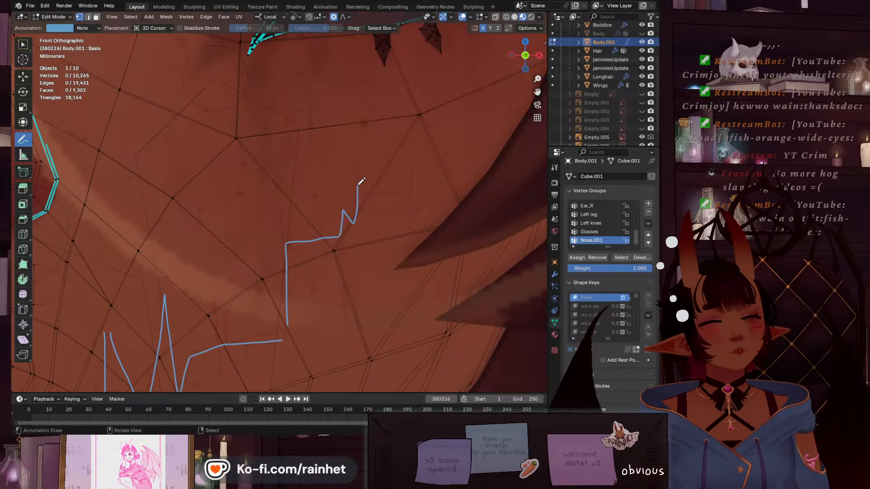
mouse_move(417, 215)
left_mouse_down()
mouse_move(437, 195)
mouse_move(494, 201)
left_mouse_up()
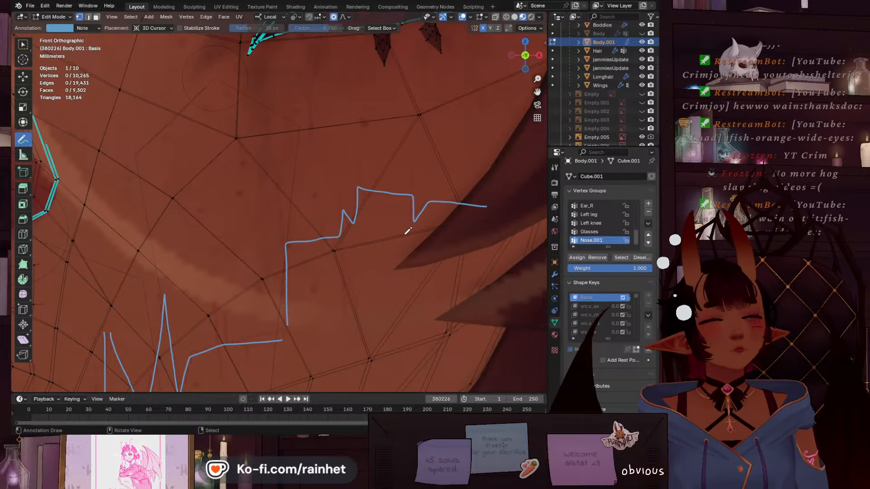
Hide the Hair mesh and the reference images Empty.005 and Empty.006
scroll(399, 234, "down", 5)
scroll(395, 224, "down", 3)
scroll(395, 222, "up", 2)
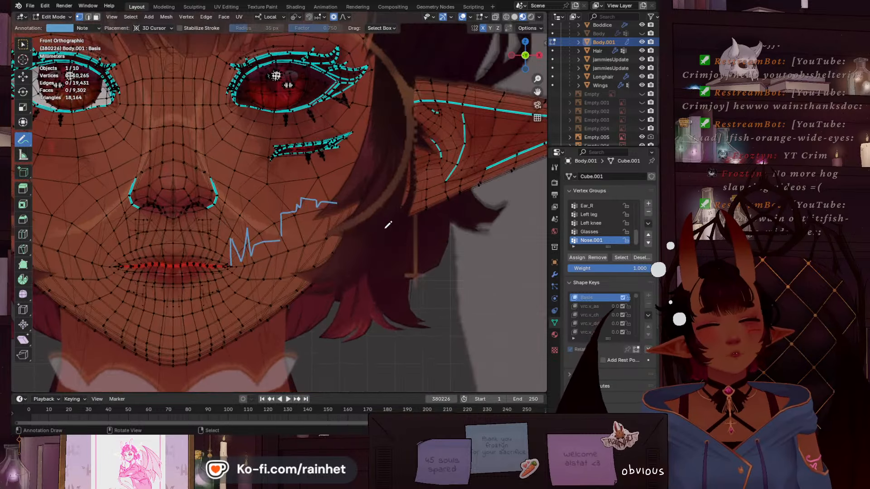
left_click(641, 50)
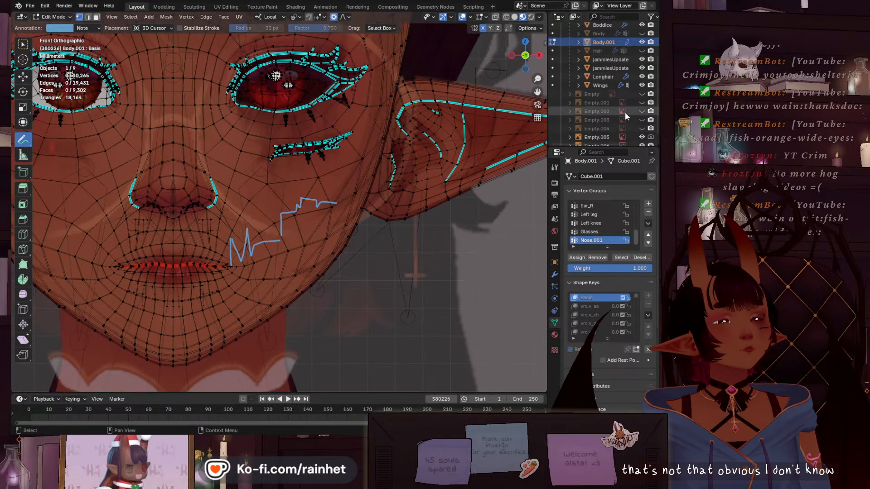
scroll(626, 113, "down", 1)
left_click_drag(642, 128, 641, 137)
scroll(361, 205, "up", 2)
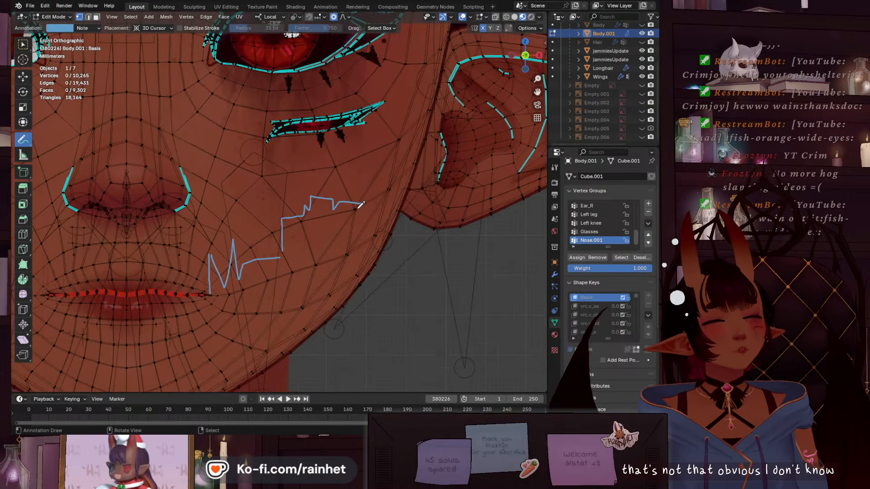
Extend the annotated line across the rest of the cheek to the edge of the face beside the ear
scroll(399, 209, "up", 3)
scroll(415, 205, "up", 1)
mouse_move(434, 193)
middle_mouse_down("shift")
mouse_move(361, 183)
mouse_move(260, 136)
mouse_move(245, 147)
middle_mouse_up("shift")
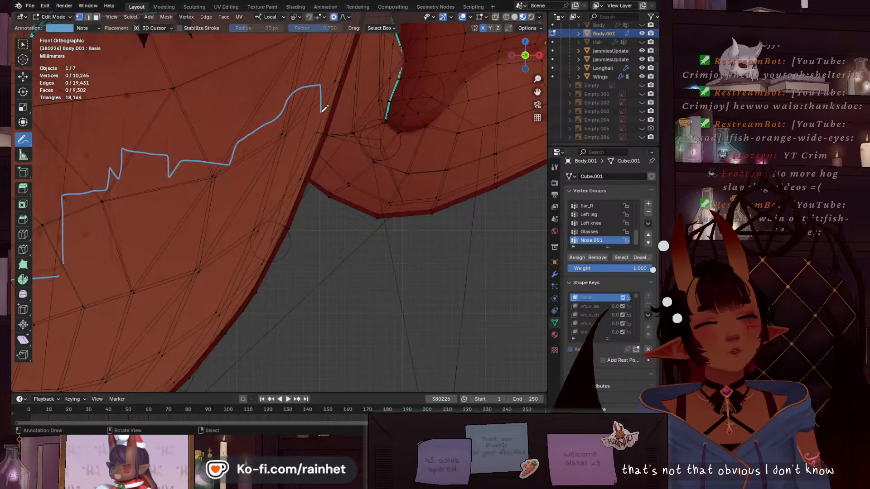
scroll(344, 55, "down", 6)
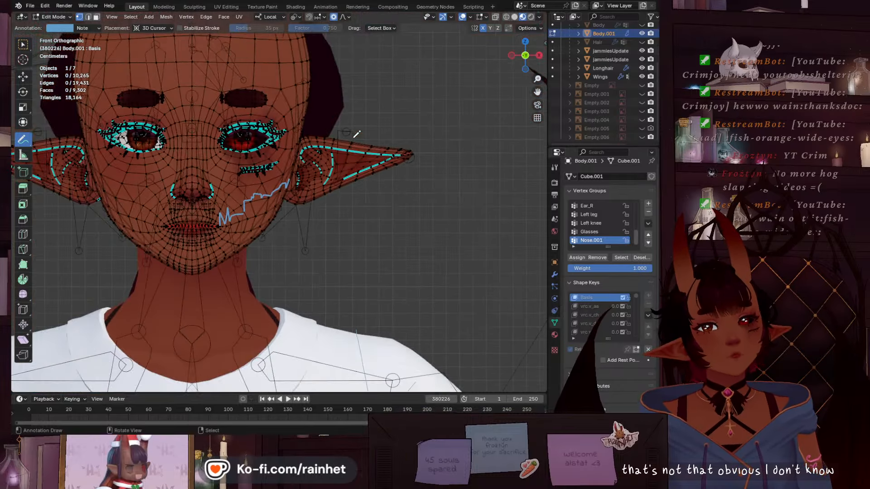
Compare the face with and without the overlays to judge the annotated line against the plain face
scroll(310, 174, "up", 2)
middle_click_drag(310, 174, 394, 181, "shift")
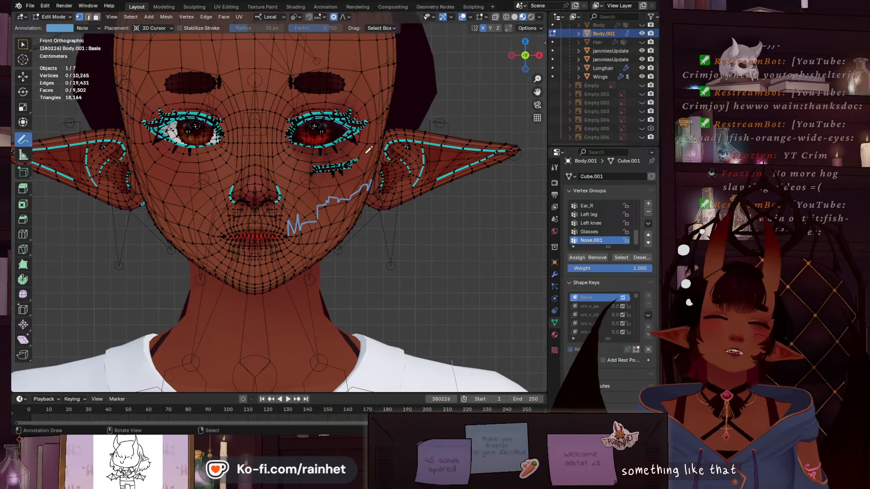
left_click(463, 17)
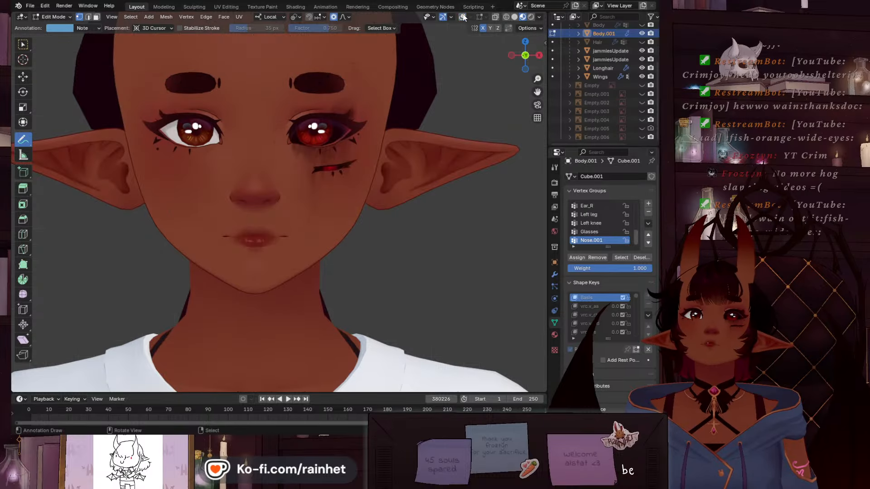
left_click(462, 17)
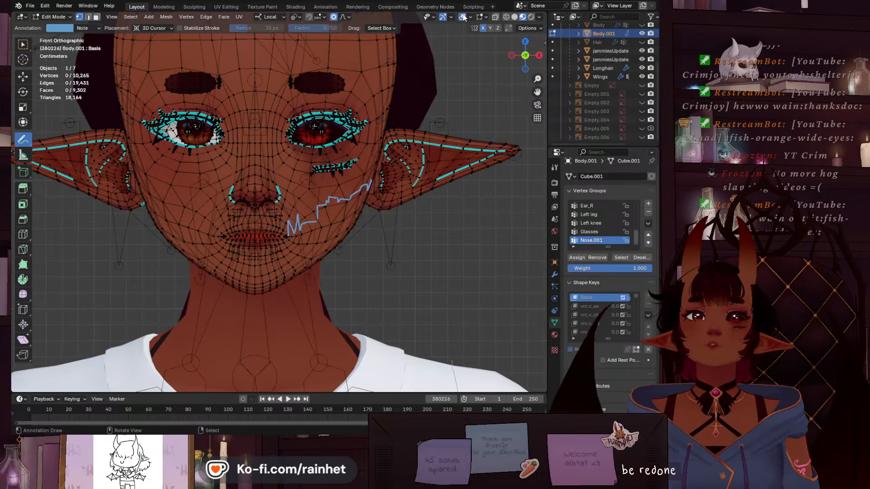
left_click(463, 16)
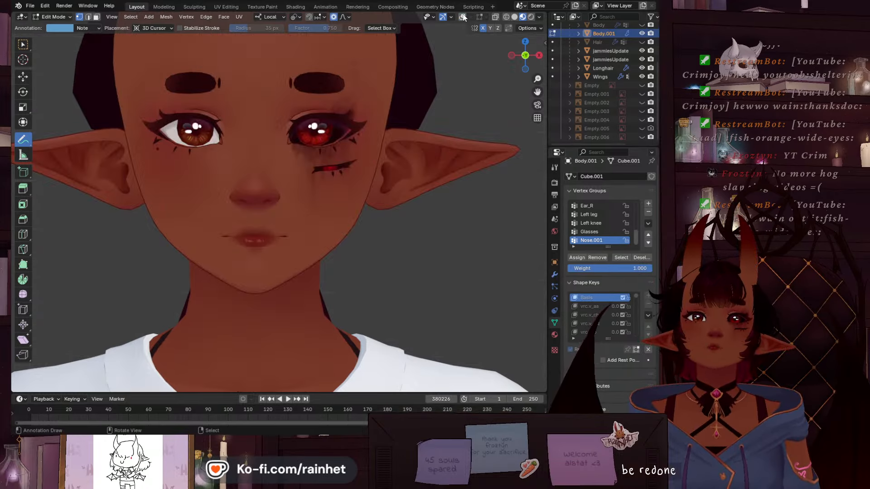
left_click(463, 16)
left_click(463, 17)
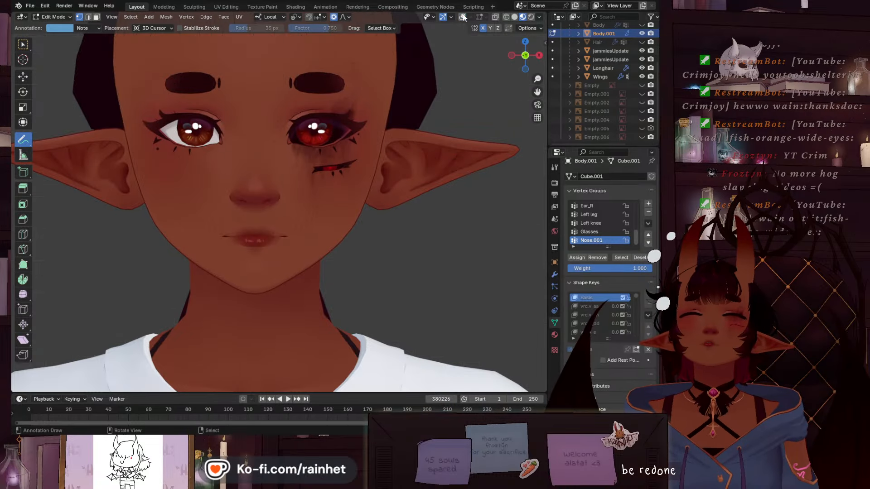
left_click(463, 16)
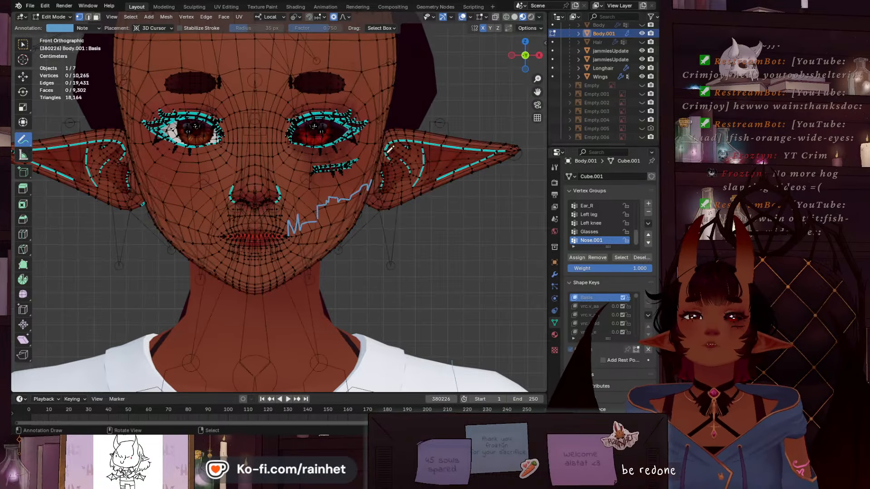
Examine the annotated jagged line against the cheek topology from the front, the back and an angled view
mouse_move(399, 301)
middle_mouse_down()
mouse_move(349, 266)
mouse_move(321, 295)
mouse_move(459, 294)
mouse_move(389, 286)
mouse_move(303, 299)
mouse_move(404, 289)
middle_mouse_up()
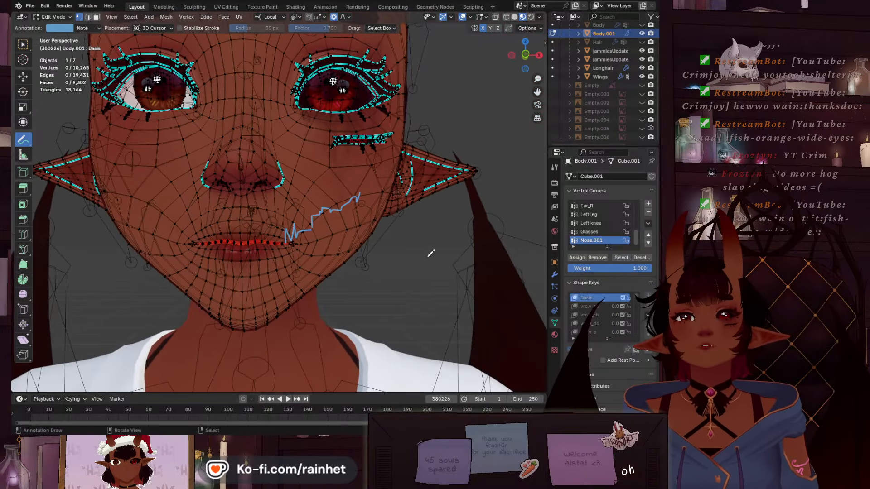
left_click(526, 53)
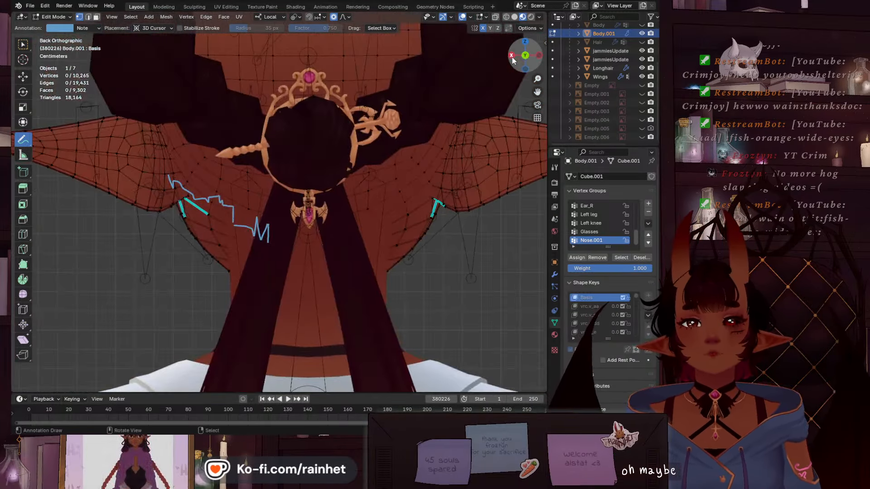
left_click(526, 53)
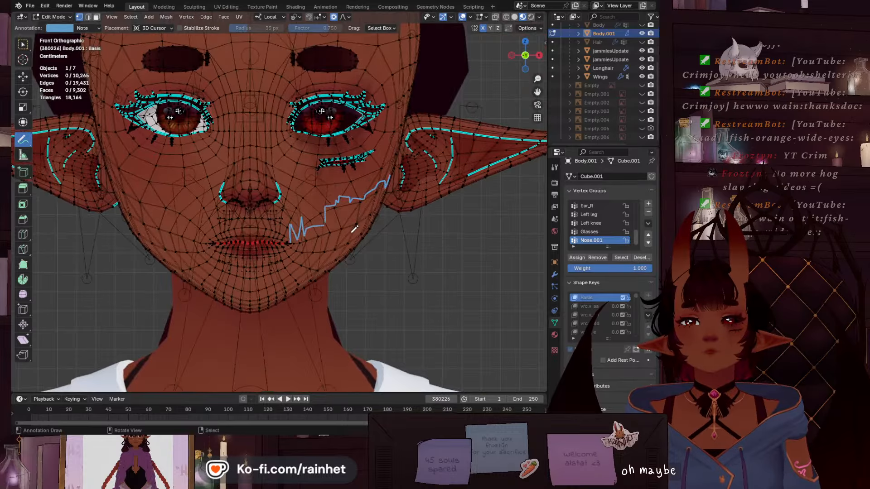
scroll(354, 230, "up", 3)
scroll(324, 249, "down", 3)
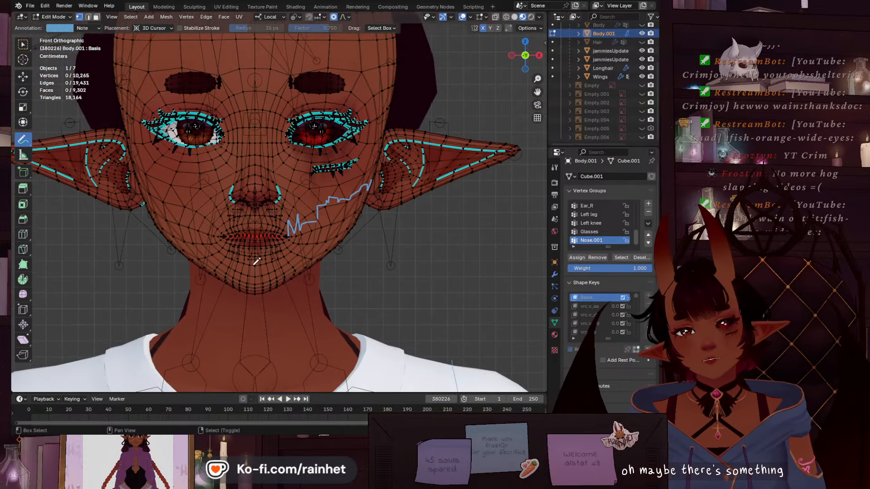
scroll(338, 235, "up", 3)
middle_click_drag(355, 225, 268, 232, "shift")
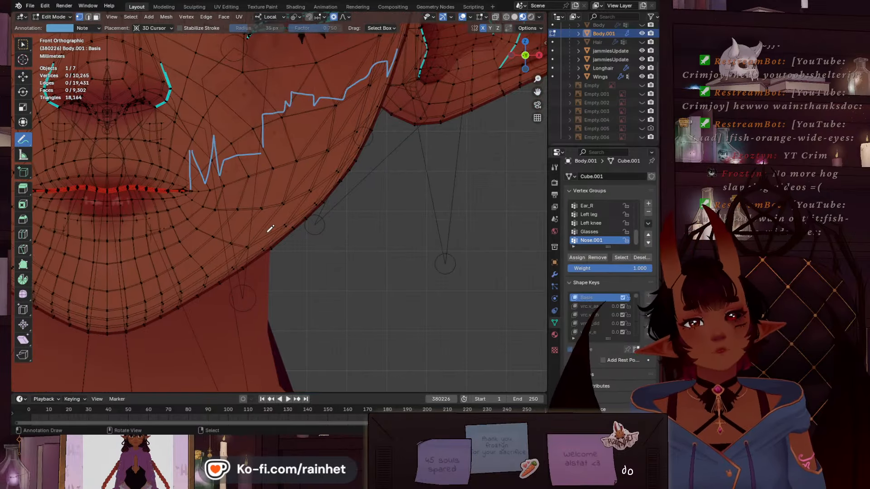
scroll(270, 231, "down", 6)
scroll(337, 216, "up", 1)
middle_click_drag(340, 213, 360, 221)
scroll(360, 222, "down", 2)
middle_click_drag(277, 222, 329, 233, "shift")
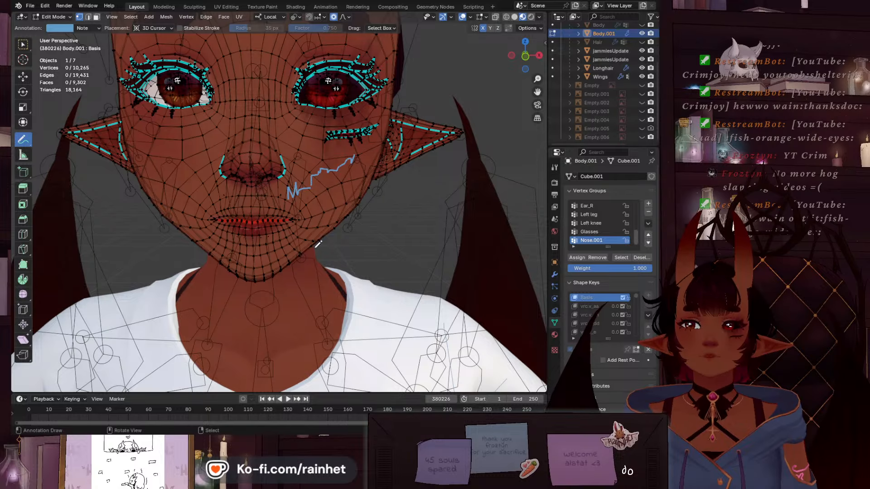
middle_click_drag(185, 235, 408, 136)
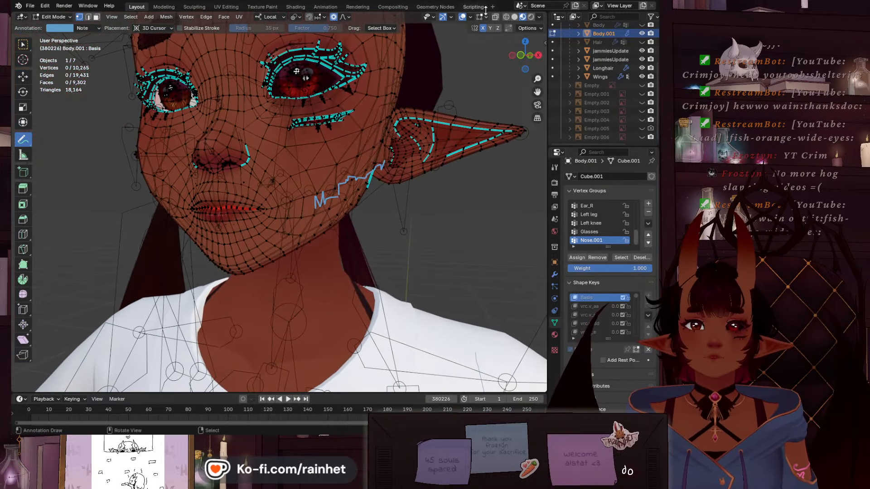
left_click(513, 61)
scroll(396, 167, "up", 3)
scroll(392, 164, "up", 1)
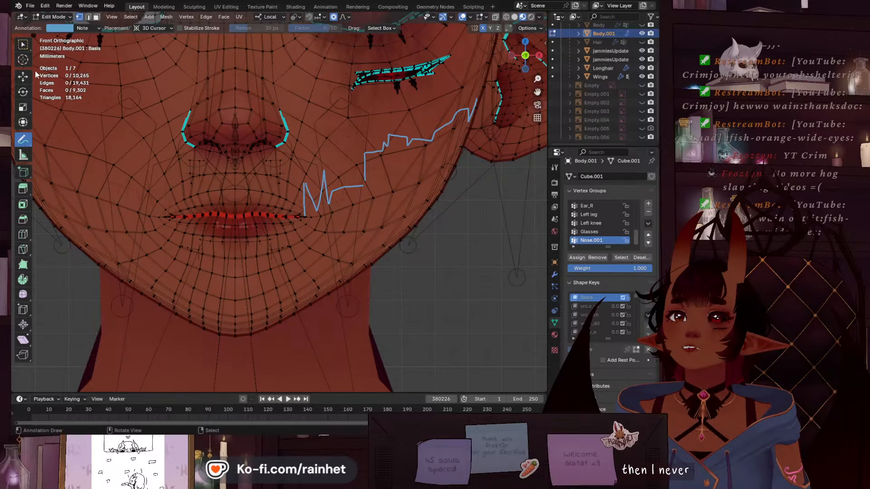
Hide the linked eye, eyelash and eyebrow parts of the body mesh, leaving the face skin visible
left_click(23, 44)
scroll(136, 68, "down", 1)
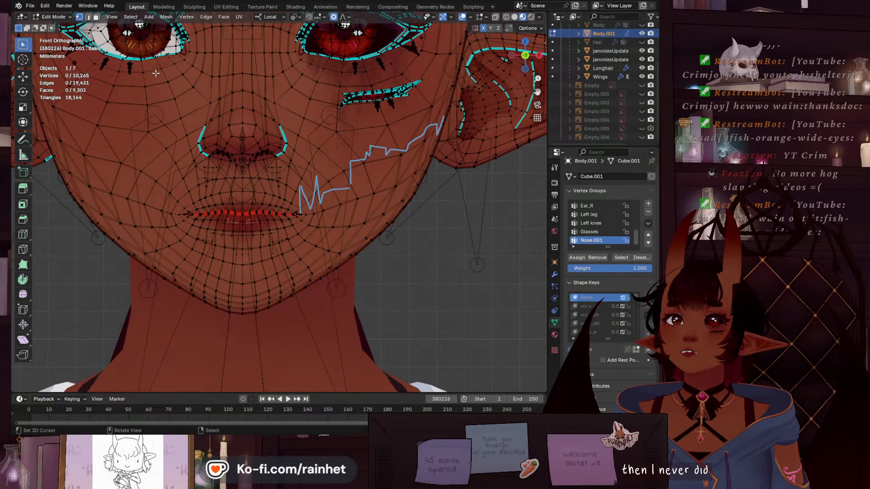
key("l")
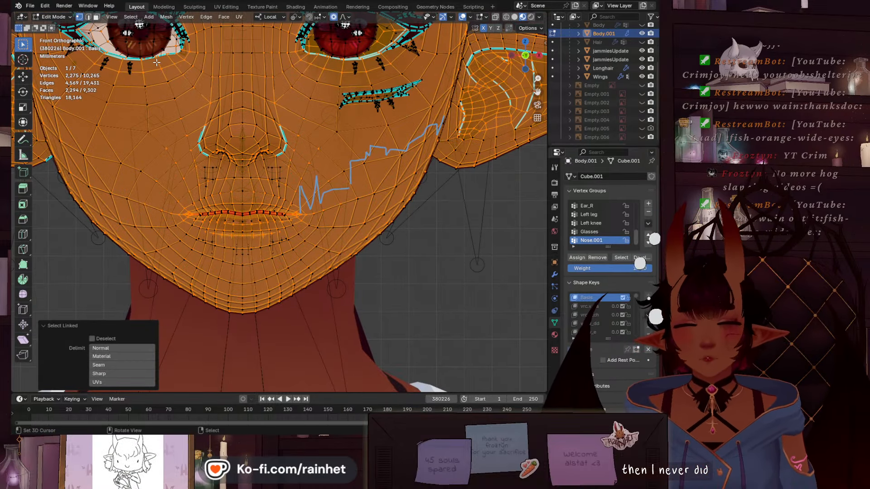
scroll(172, 81, "down", 2)
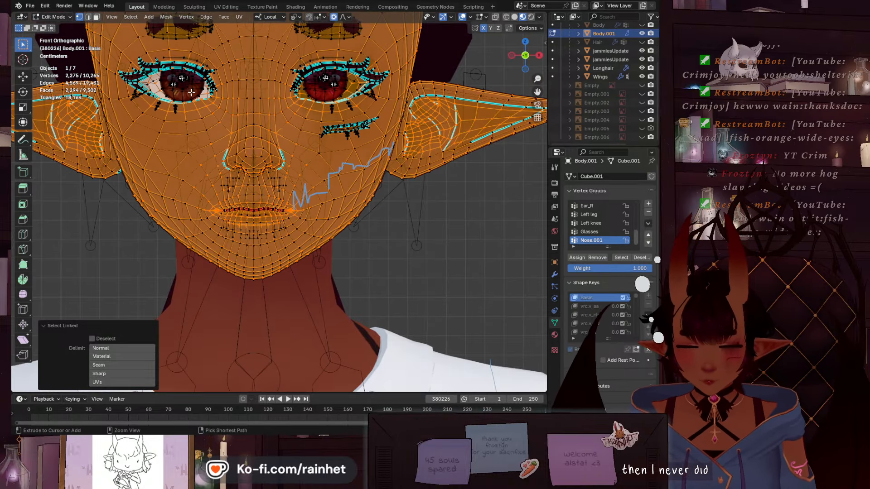
key("h")
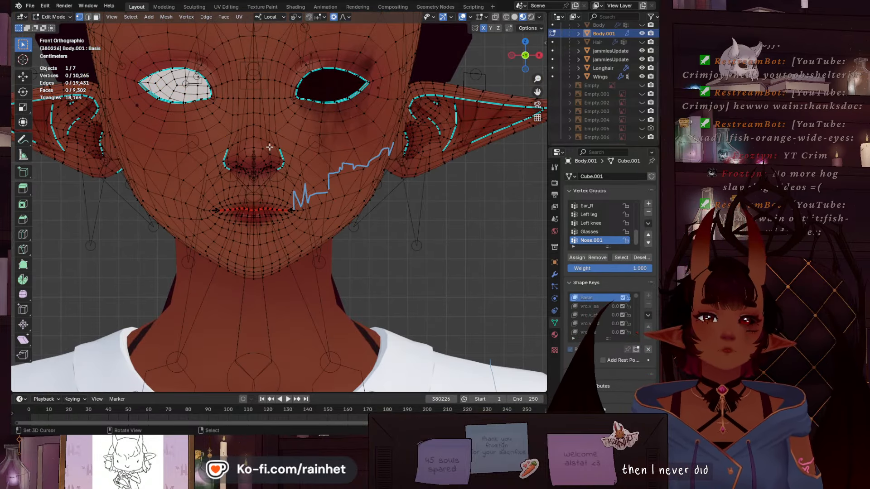
Inspect how the annotated line crosses the cheek edges between the mouth corner and the ear
scroll(278, 169, "up", 4)
scroll(296, 201, "up", 2)
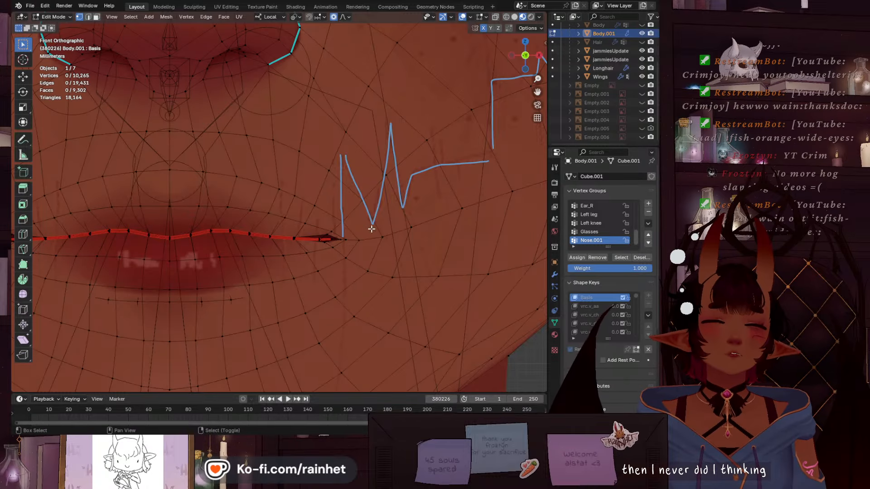
scroll(231, 249, "down", 3)
middle_click_drag(231, 249, 150, 288, "shift")
scroll(253, 291, "up", 4)
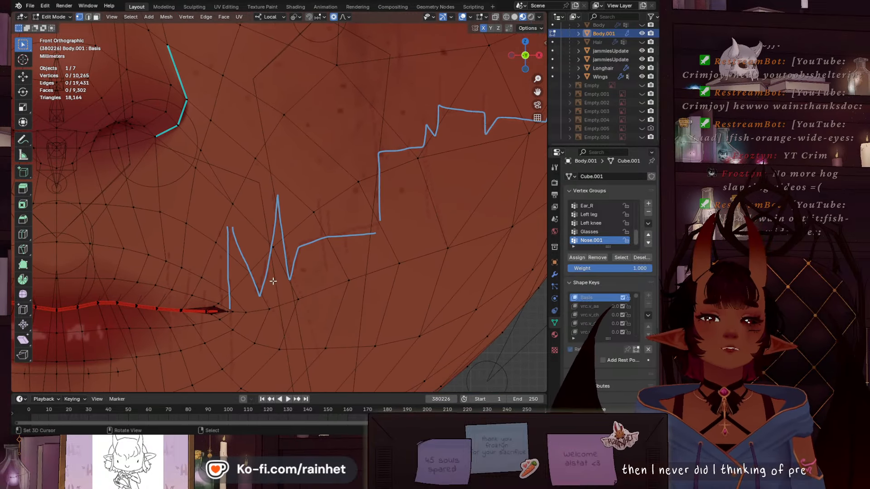
scroll(273, 281, "down", 4)
scroll(287, 215, "down", 1)
scroll(301, 210, "down", 1)
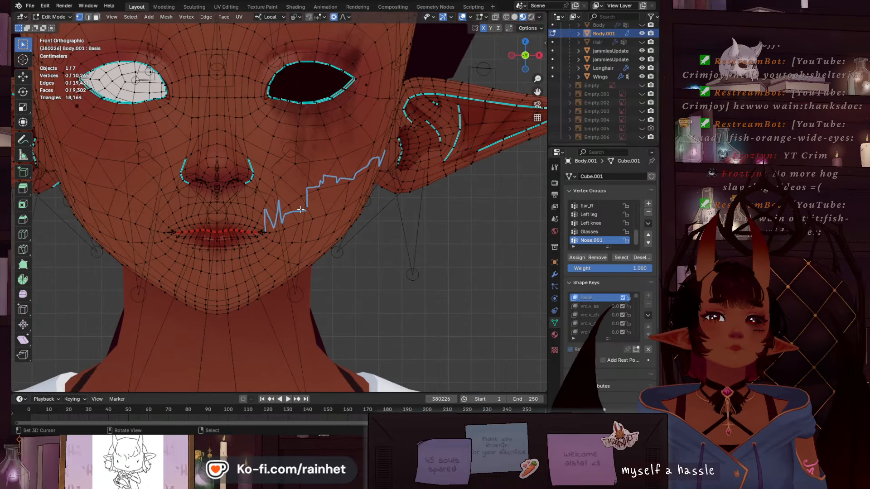
middle_click_drag(259, 90, 327, 145)
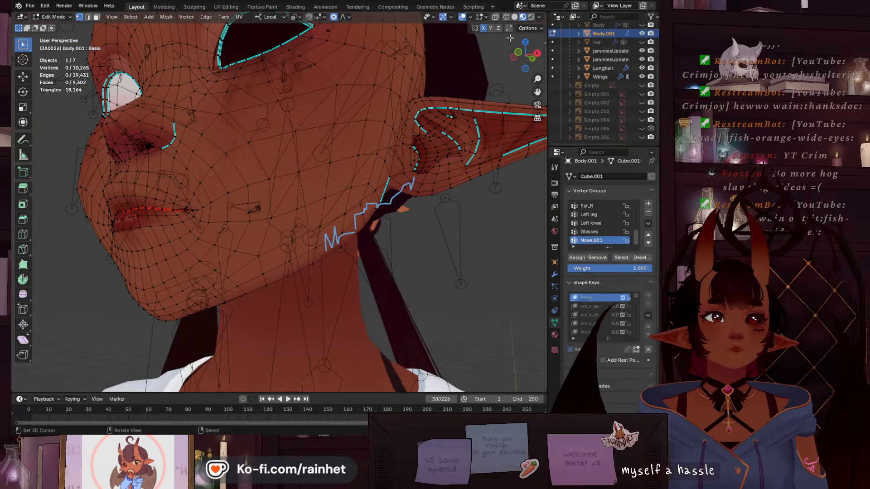
Set the mesh selection to whole faces with the cheek framed in the right orthographic view
left_click(535, 54)
scroll(268, 161, "up", 1)
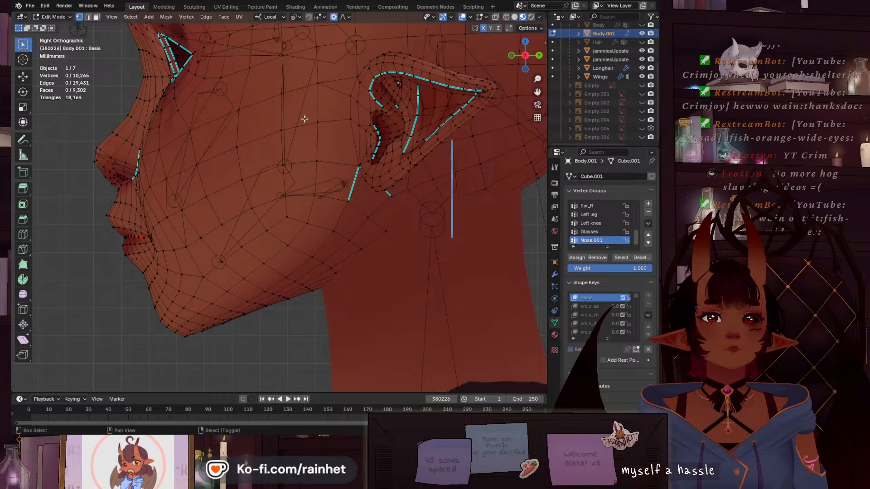
middle_click_drag(305, 119, 348, 175, "shift")
left_click(96, 17)
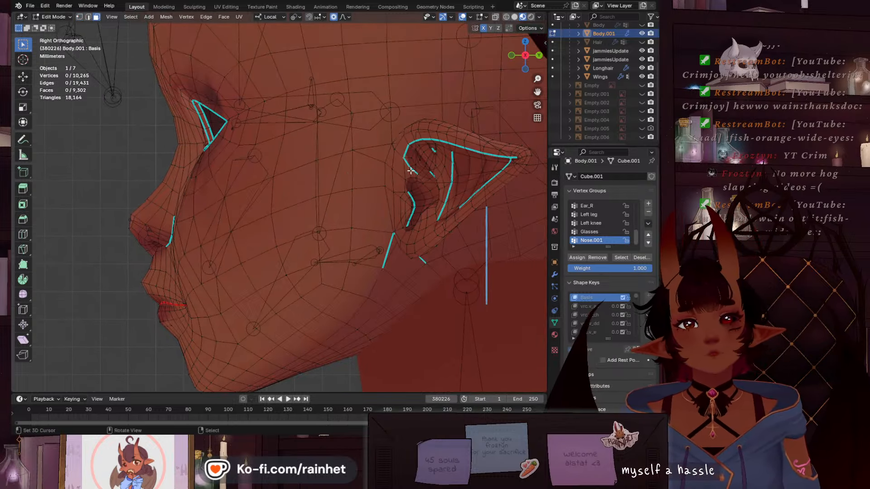
left_click(366, 161)
right_click(369, 137)
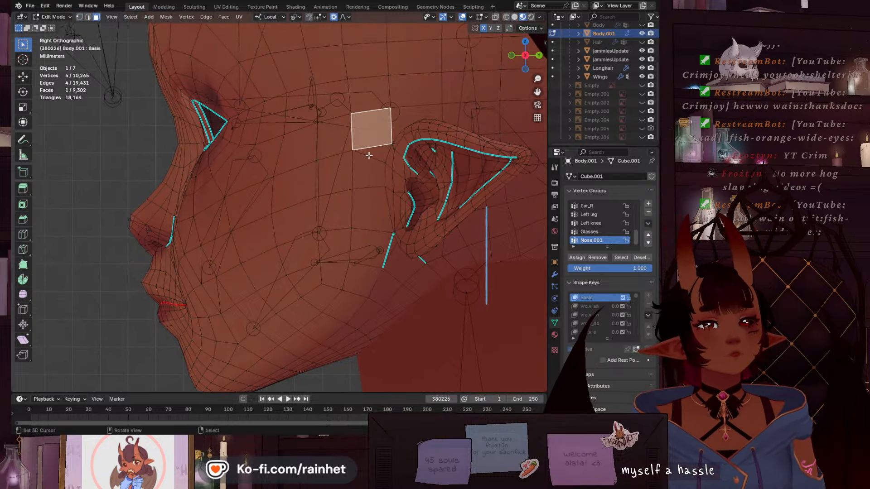
left_click_drag(368, 161, 309, 262)
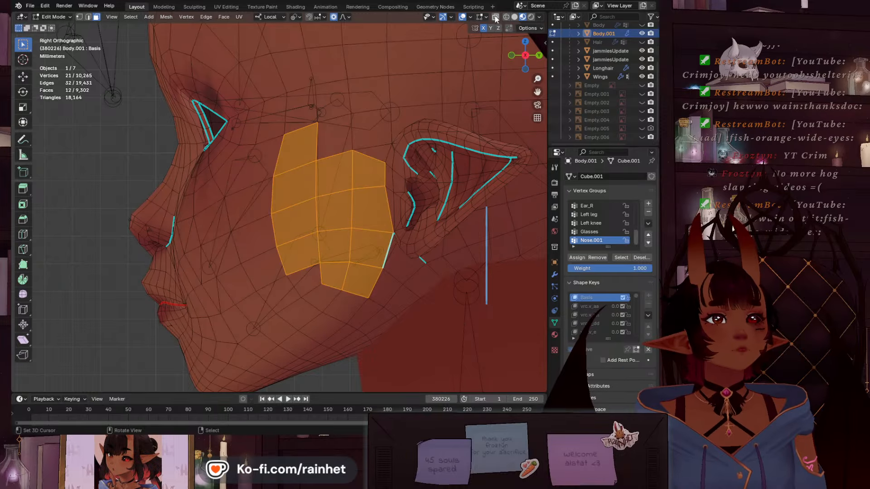
key("a")
key("a")
Hide the column of cheek faces directly in front of the ear on both sides of the head
scroll(366, 159, "up", 1)
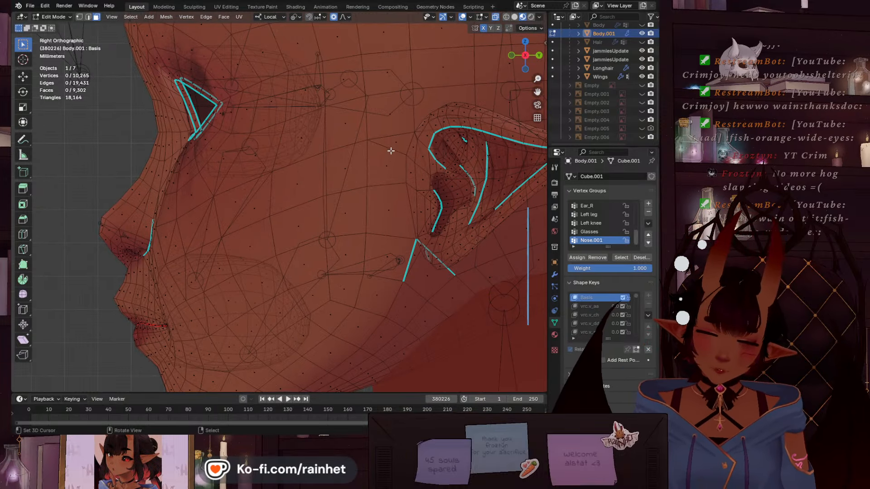
left_click_drag(398, 138, 372, 269)
key("h")
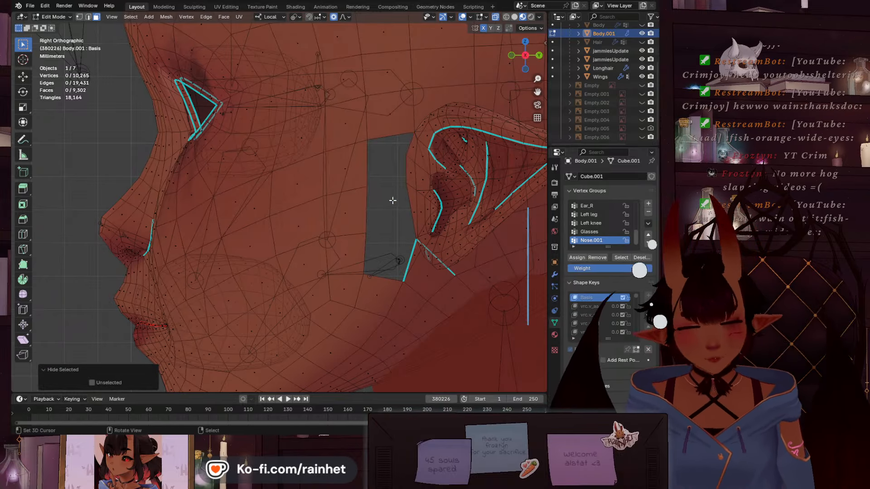
left_click_drag(355, 158, 333, 294)
scroll(353, 277, "down", 3)
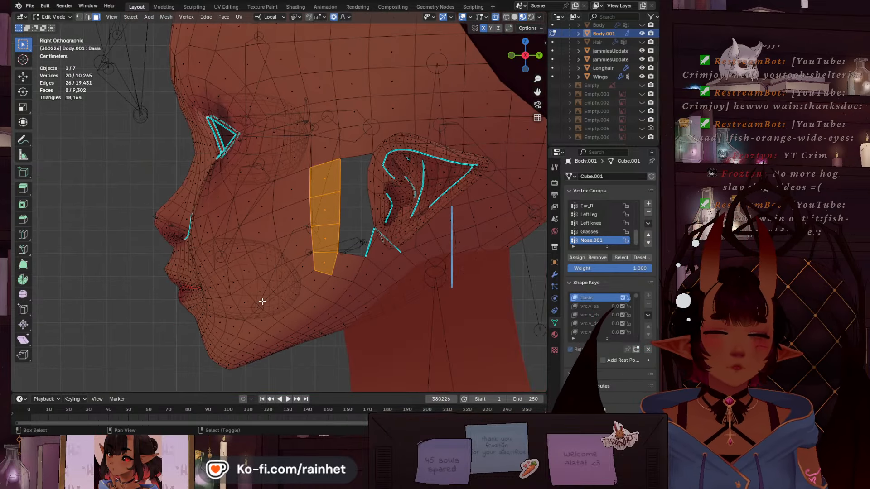
middle_click_drag(263, 301, 418, 181)
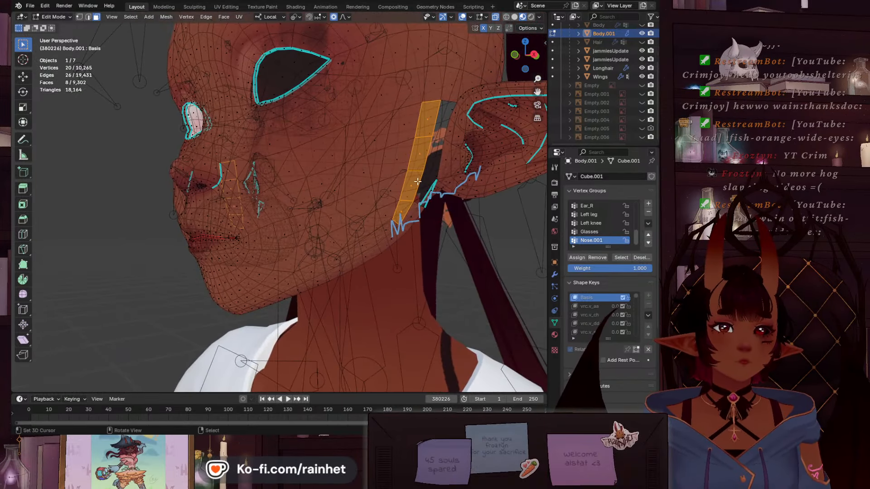
left_click(534, 55)
key("a")
key("alt+a")
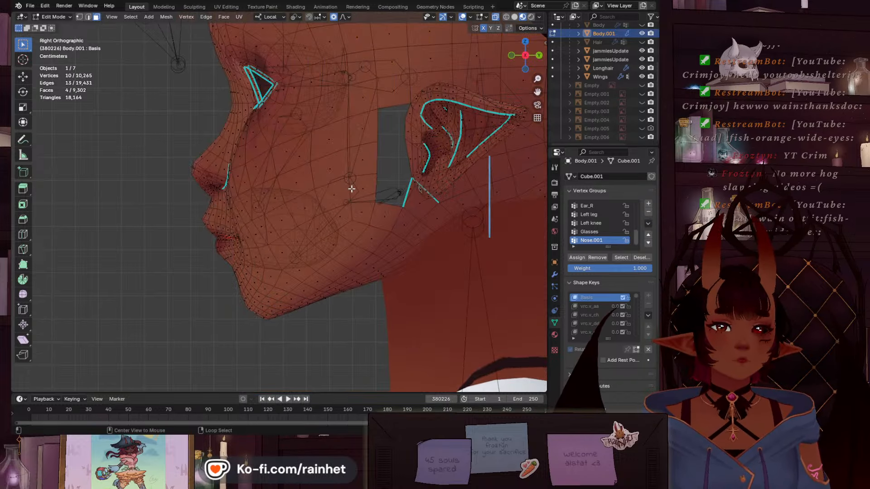
left_click(351, 186, "alt")
left_click(350, 164, "alt+shift")
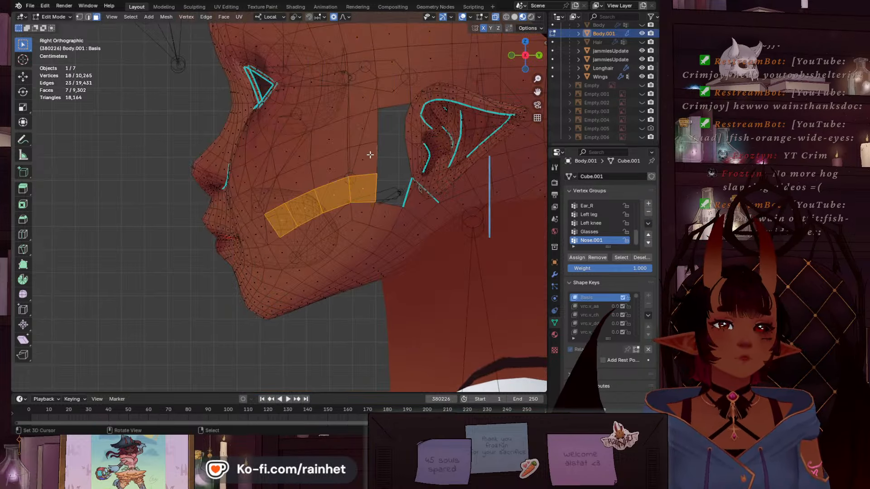
key("alt+a")
scroll(370, 154, "up", 1)
scroll(390, 141, "up", 1)
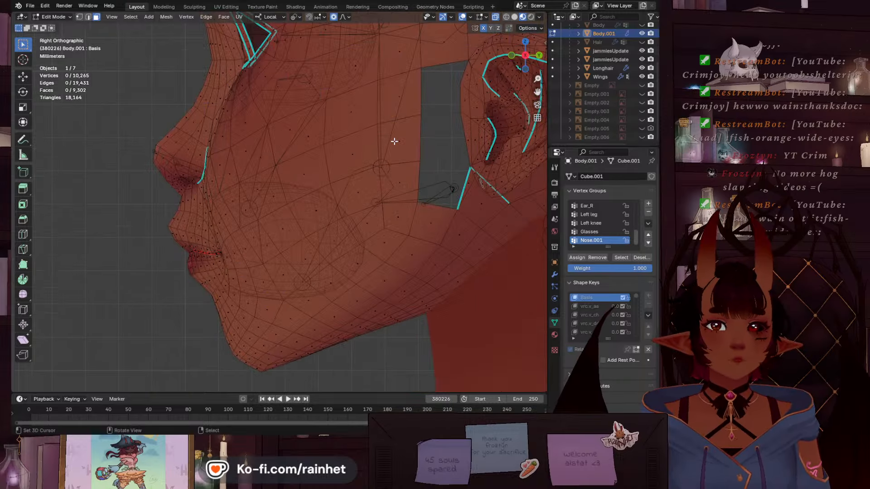
left_click_drag(405, 135, 318, 179)
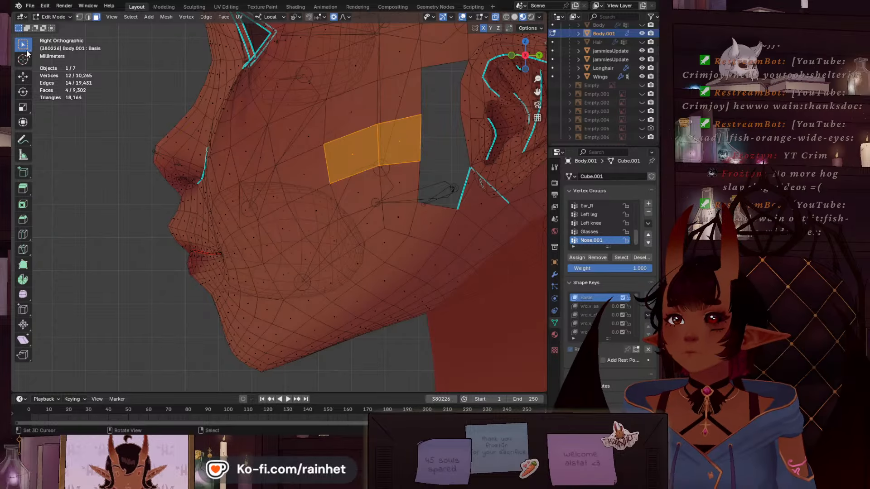
left_click(24, 45)
left_click(62, 101)
key("alt+a")
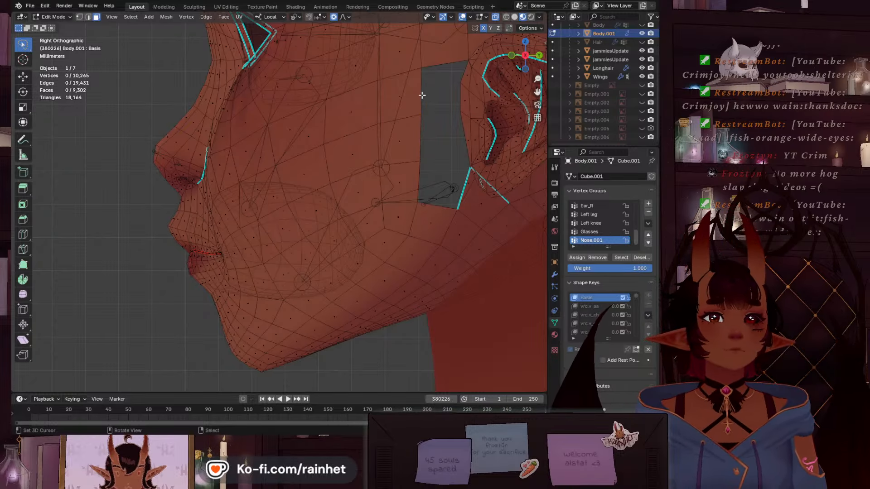
Hide the cheek faces in front of the existing gap on both sides, plus the linked rounded mesh inside the cheek
mouse_move(368, 98)
left_mouse_down()
mouse_move(328, 172)
mouse_move(349, 197)
mouse_move(410, 202)
mouse_move(426, 181)
left_mouse_up()
key("h")
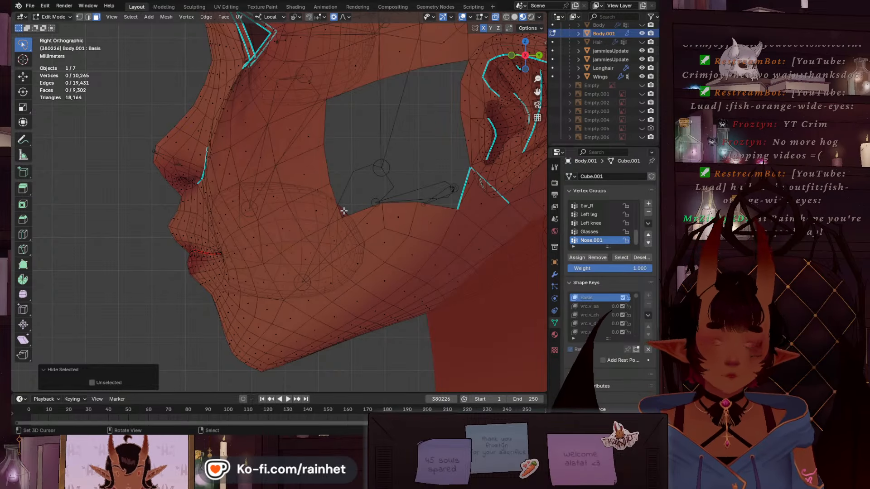
key("l")
key("h")
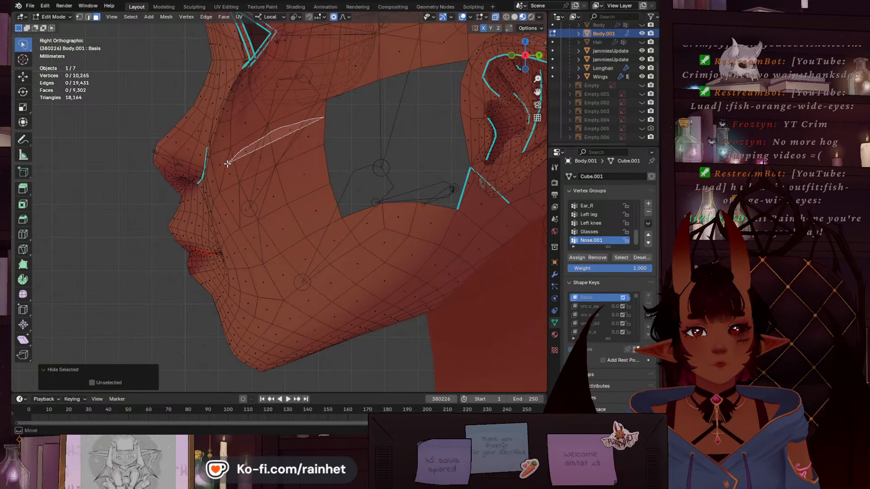
Hide the block of front cheek faces between the nose and the gap, and check the opening against the annotated line from the front
mouse_move(213, 173)
left_mouse_down()
mouse_move(229, 232)
mouse_move(249, 252)
mouse_move(323, 182)
mouse_move(353, 198)
left_mouse_up()
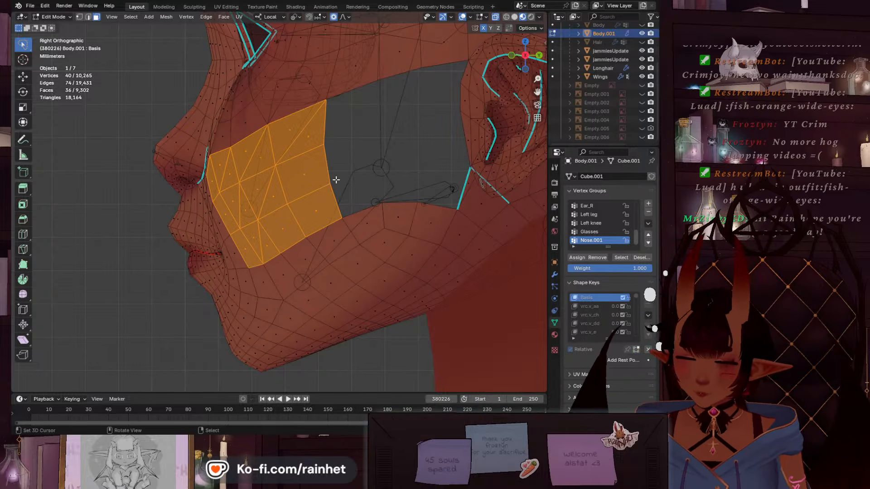
key("h")
left_click(511, 56)
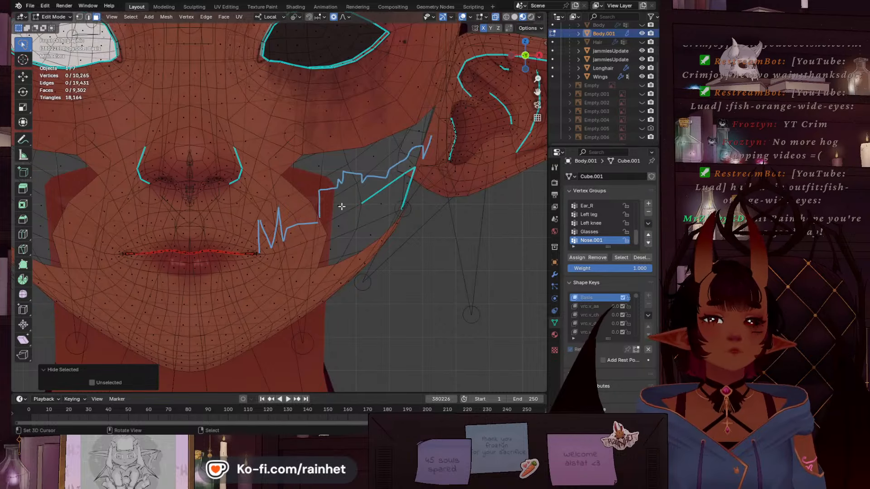
scroll(341, 207, "down", 3)
middle_click_drag(296, 239, 315, 223, "shift")
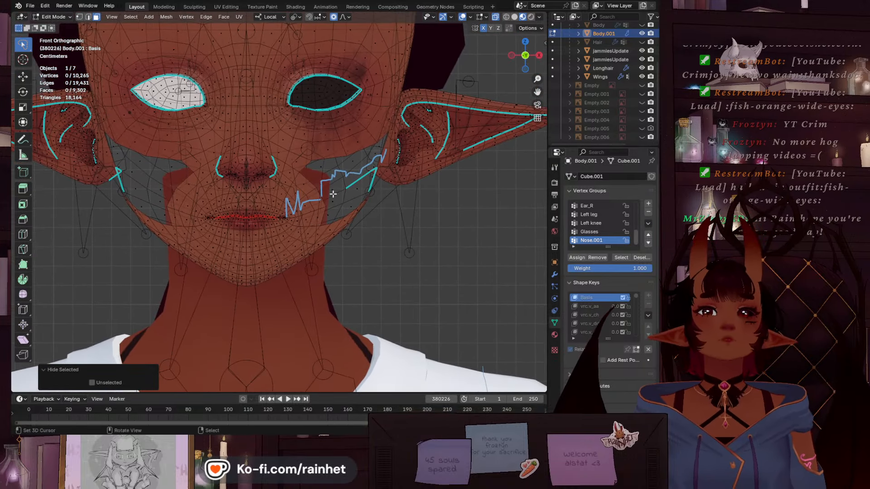
scroll(333, 194, "up", 3)
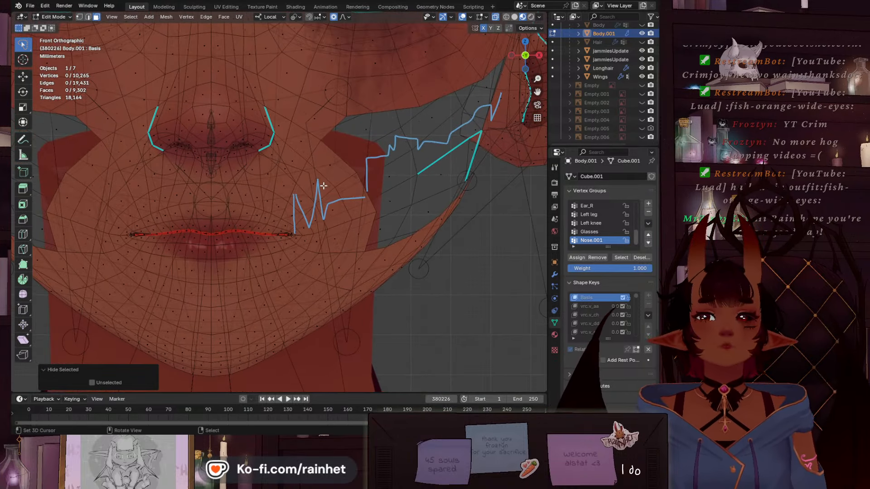
Hide the upward and sideways strips of cheek faces running from both mouth corners
scroll(323, 186, "up", 1)
left_click(308, 192, "alt")
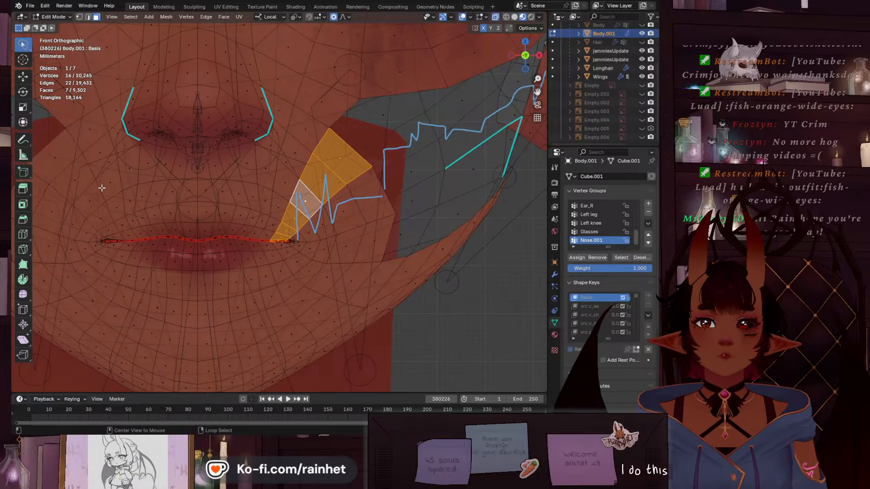
left_click(91, 198, "alt+shift")
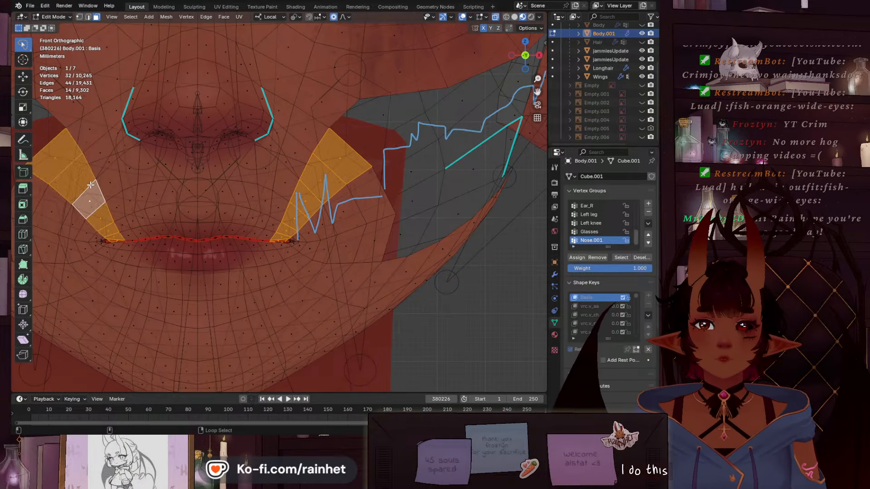
left_click(361, 247, "alt")
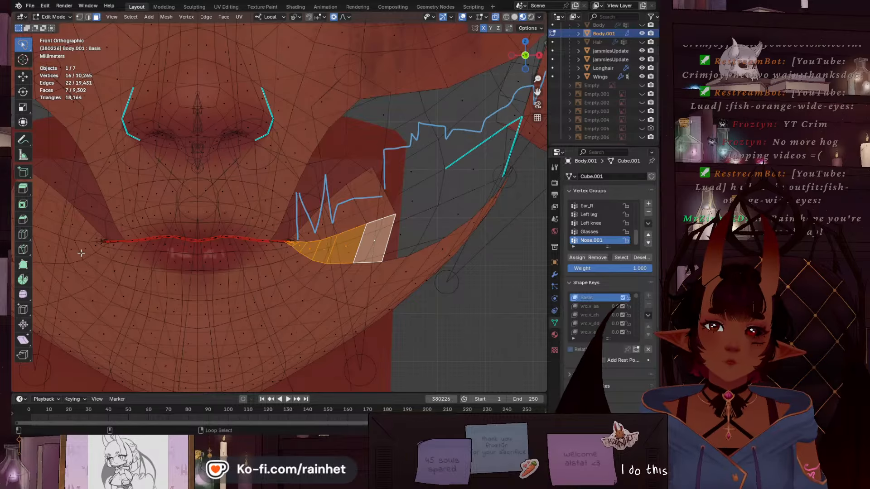
left_click(82, 245, "alt+shift")
key("h")
Hide the leftover linked faces just above the mouth corners on both sides
key("l")
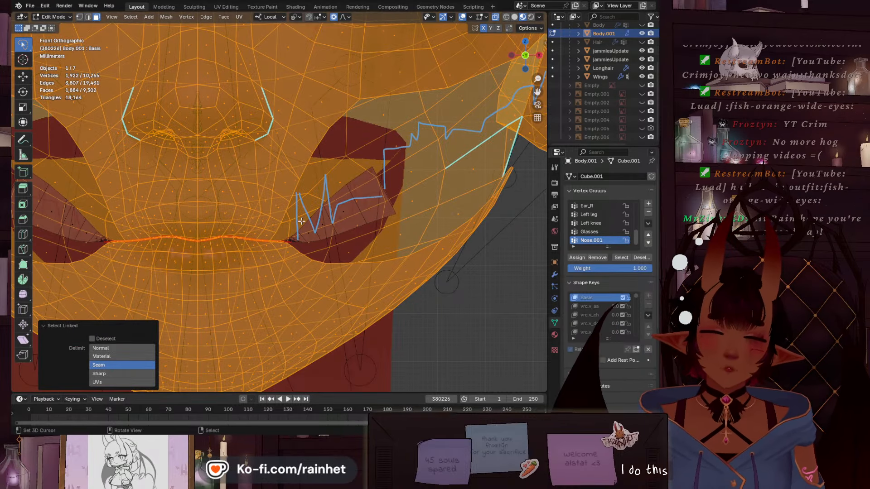
left_click(539, 57)
right_click(196, 204)
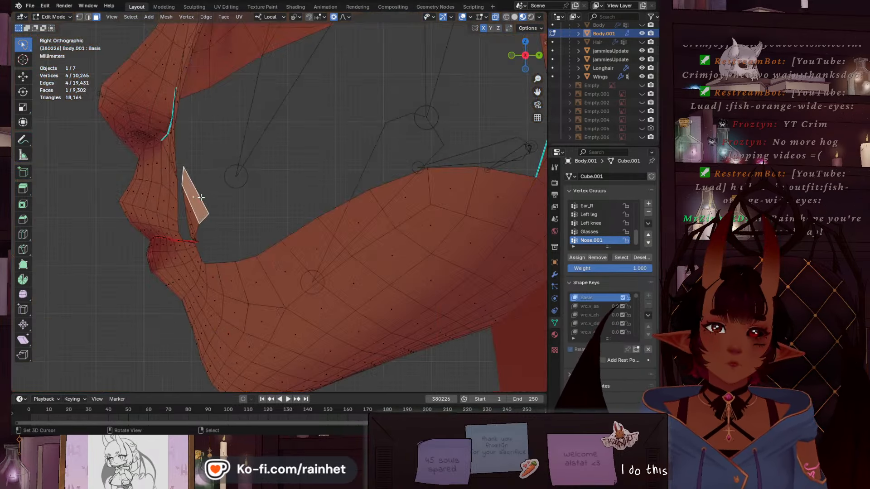
key("l")
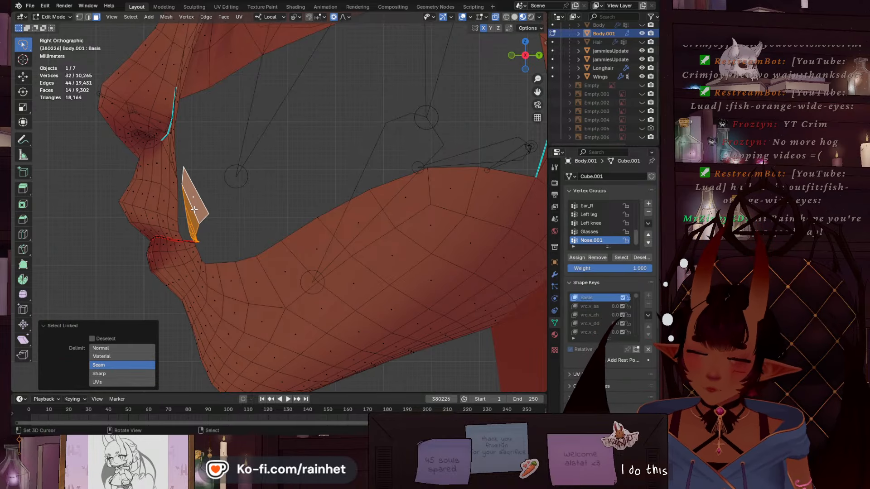
key("h")
scroll(209, 205, "down", 5)
middle_click_drag(209, 205, 358, 168)
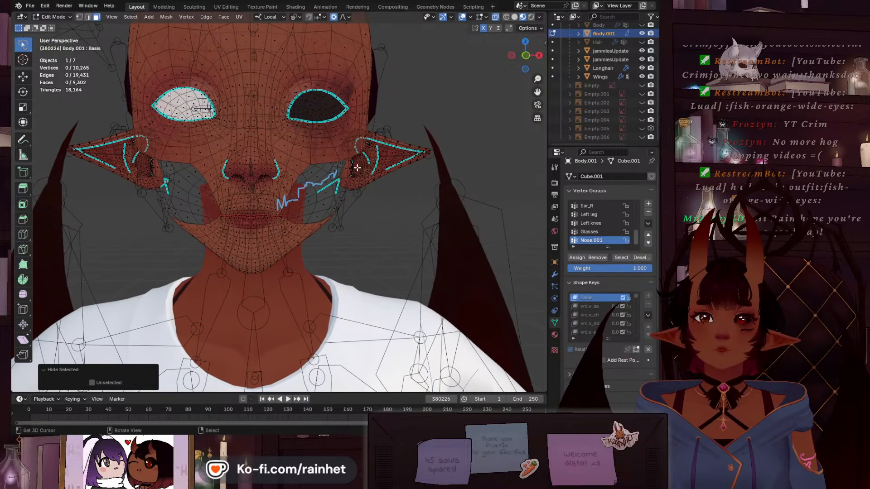
Hide the top row of jaw faces from the mouth corners toward the ears on both sides, leaving out the faces behind the jaw
left_click(525, 57)
scroll(320, 251, "up", 6)
left_click(296, 269, "alt")
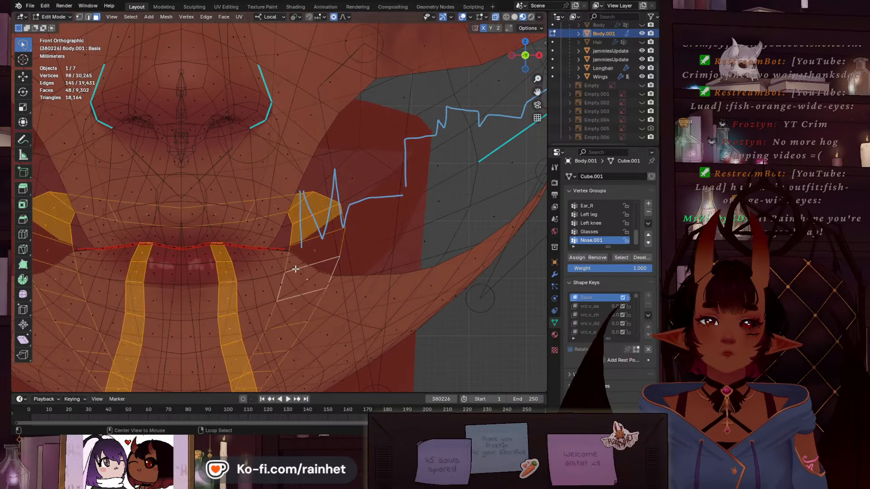
left_click(339, 292, "alt")
scroll(290, 234, "down", 5)
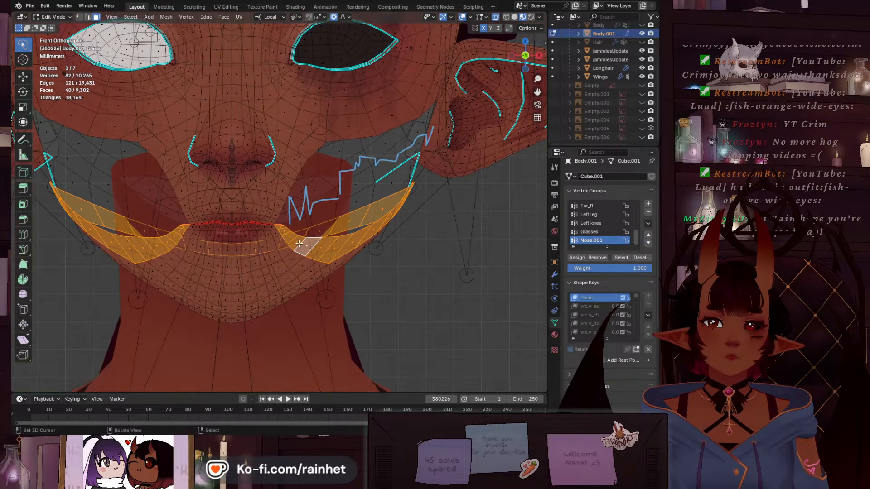
middle_click_drag(333, 154, 459, 80)
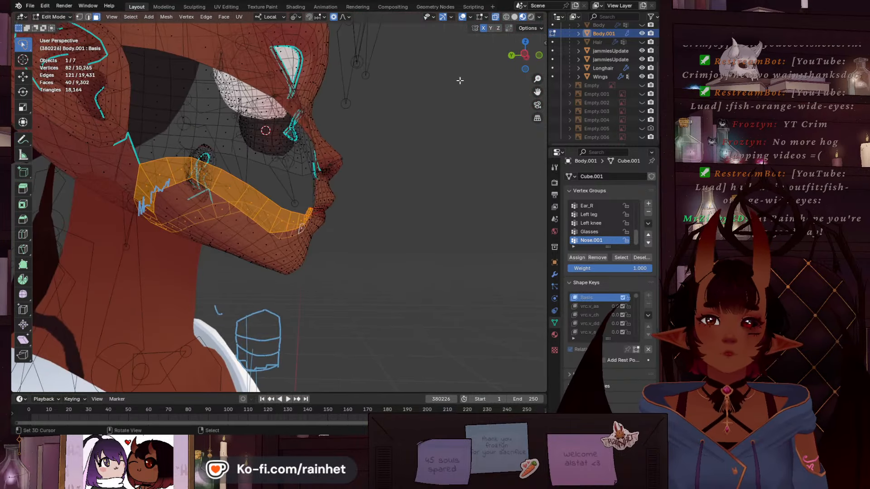
left_click(525, 55)
scroll(279, 206, "up", 3)
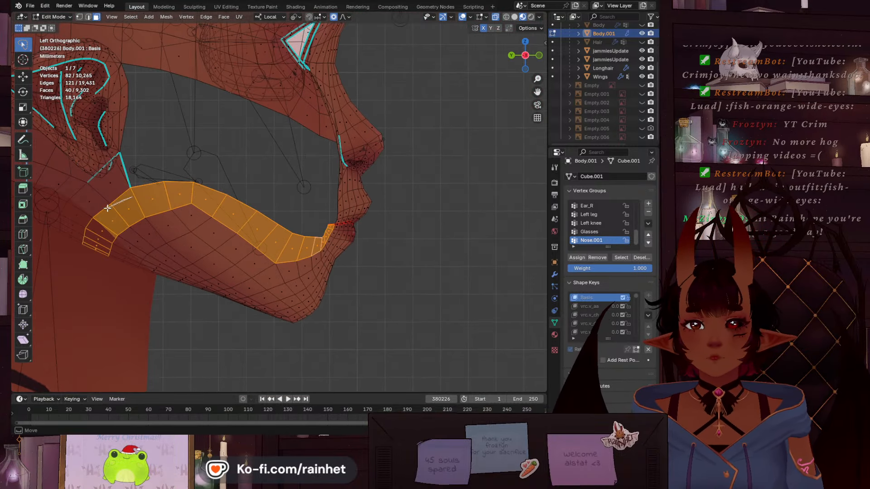
right_click_drag(131, 198, 136, 292, "ctrl")
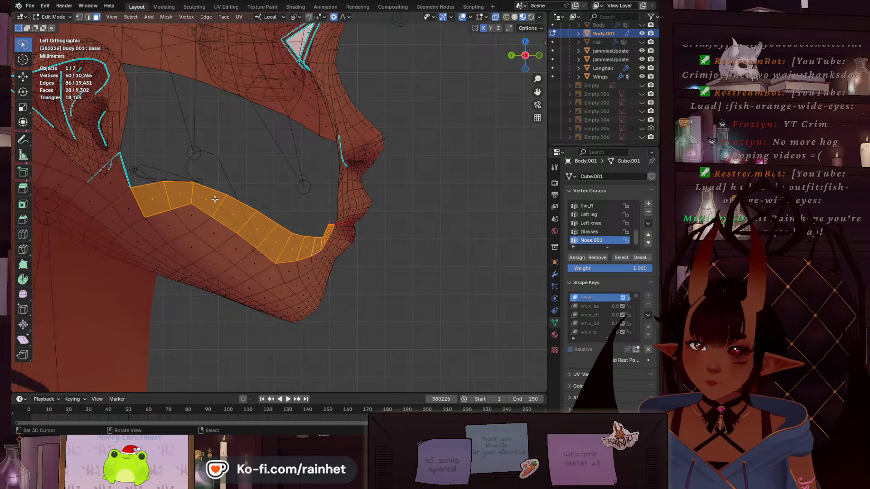
key("h")
Turn off the viewport overlays and check the shape of the cheek openings from the front
scroll(293, 177, "down", 4)
middle_click_drag(292, 177, 499, 53)
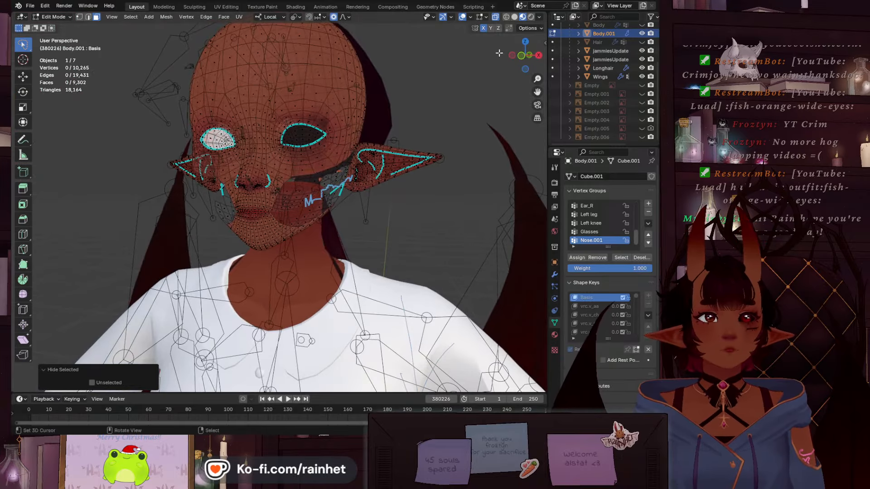
left_click(522, 57)
scroll(386, 142, "up", 3)
left_click(463, 18)
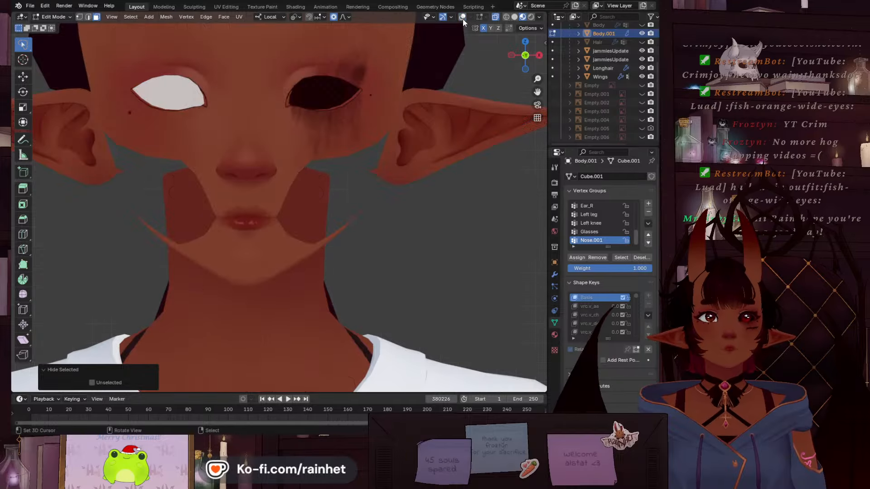
scroll(399, 99, "down", 3)
middle_click_drag(399, 99, 358, 158)
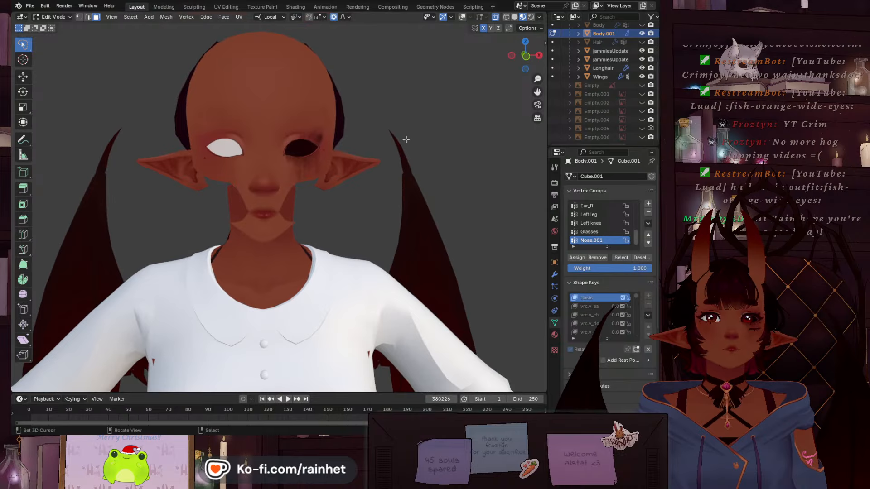
left_click(527, 59)
Preview the mouth shape keys one after another, from src.v_aa through the following src.v_ keys
left_click(592, 307)
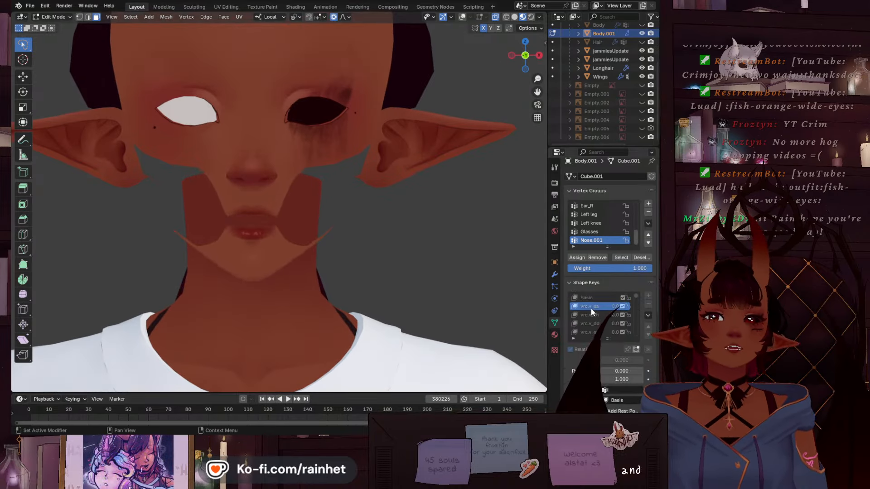
left_click(594, 316)
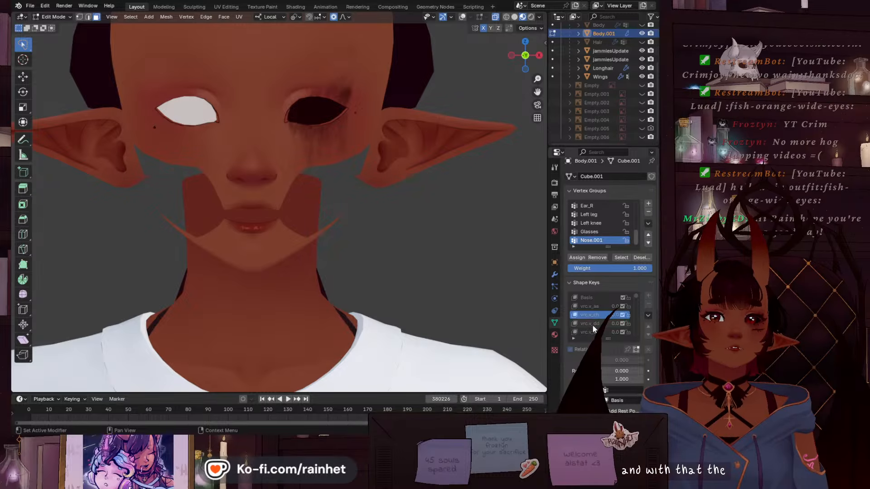
left_click(592, 324)
left_click(594, 332)
scroll(593, 334, "down", 2)
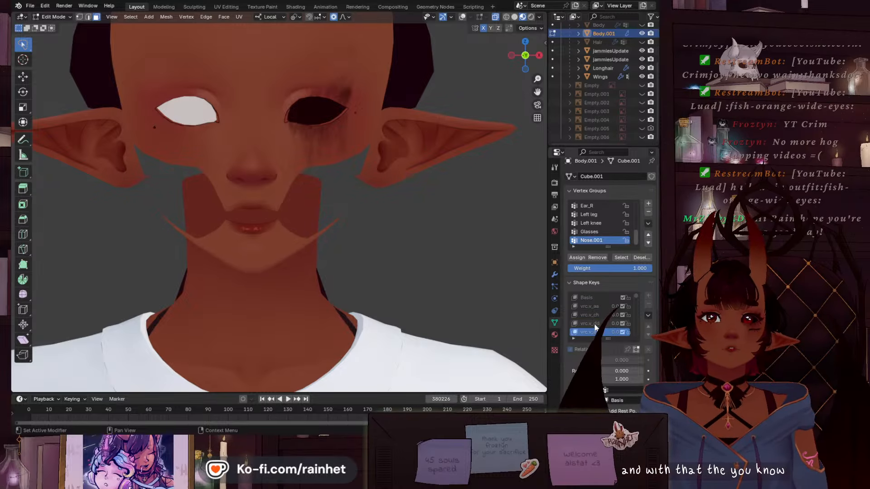
left_click(593, 325)
left_click(592, 332)
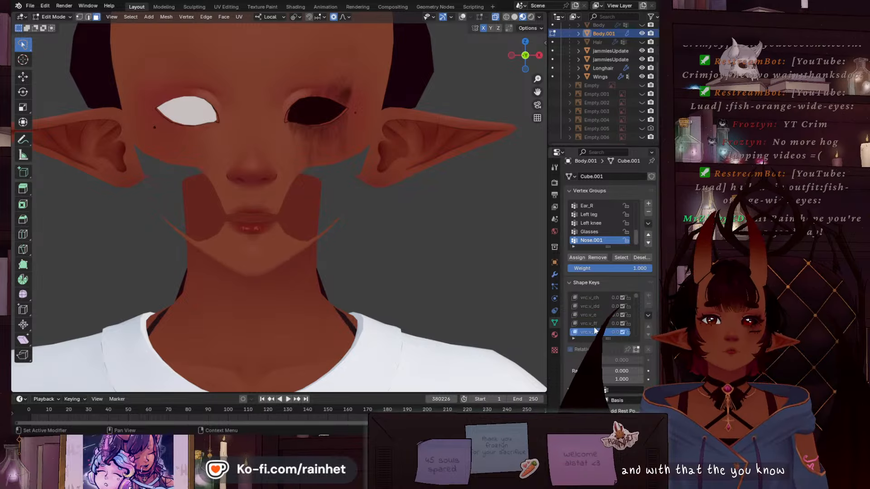
scroll(597, 317, "down", 4)
left_click(599, 308)
left_click(597, 316)
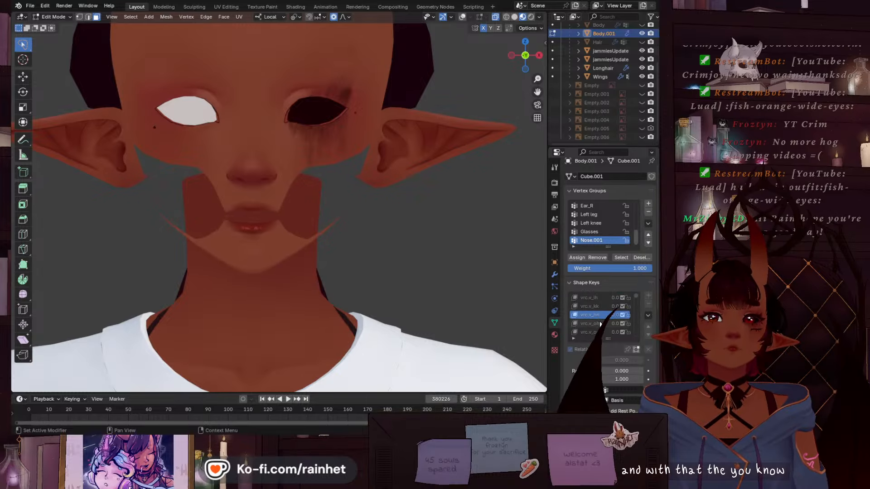
left_click(597, 324)
left_click(598, 333)
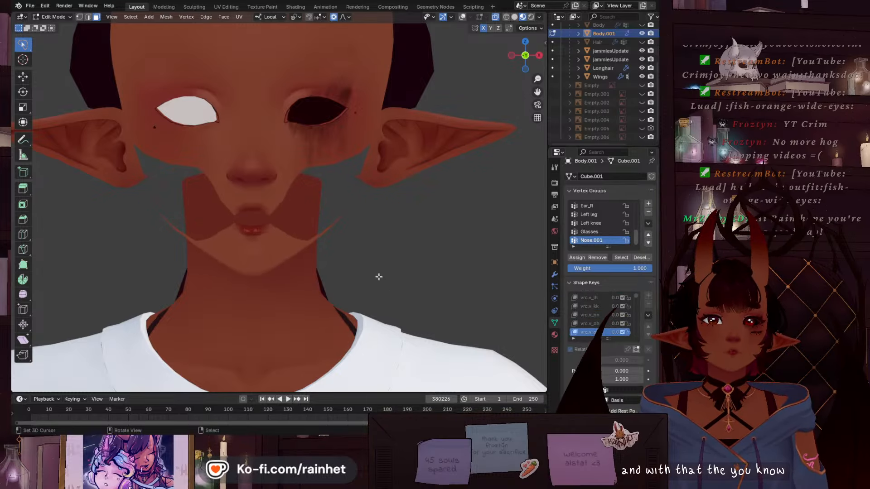
Preview the remaining src.v_ shape keys and the brow and eye-look shape keys up to eyeLookDownRight
scroll(254, 231, "up", 1)
scroll(604, 324, "down", 5)
left_click(602, 315)
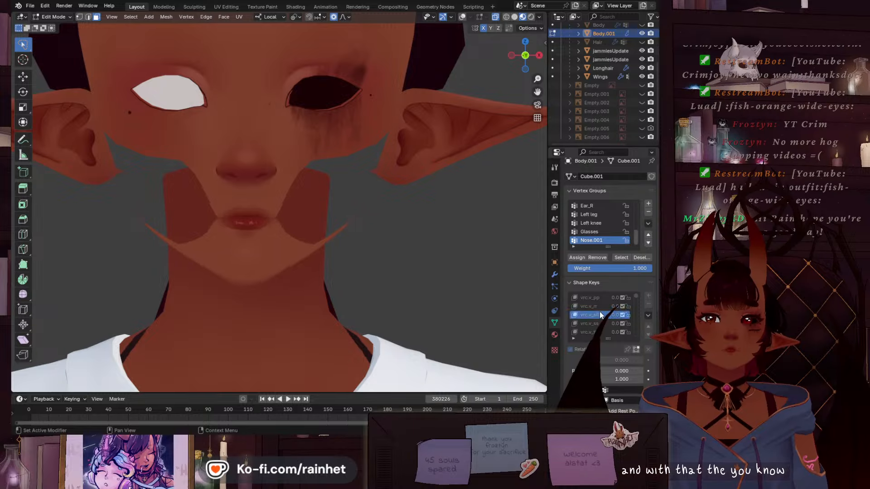
left_click(600, 324)
scroll(600, 323, "down", 5)
scroll(599, 323, "down", 1)
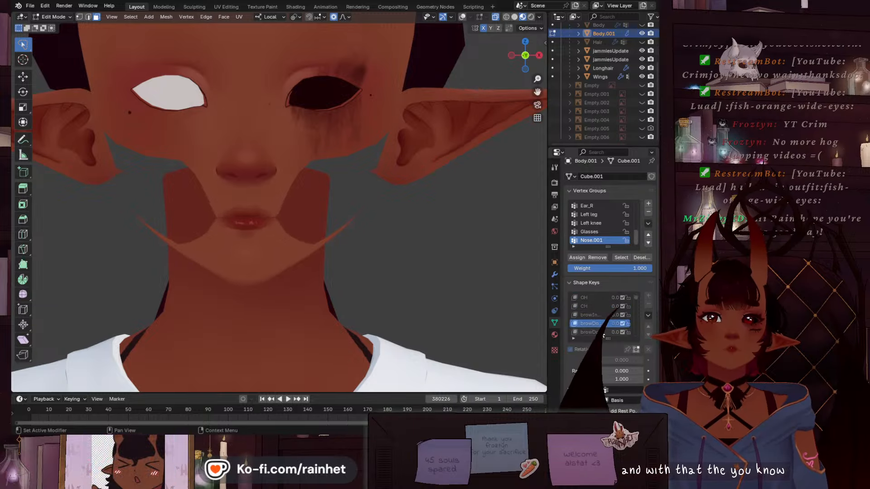
left_click(599, 322)
left_click(598, 332)
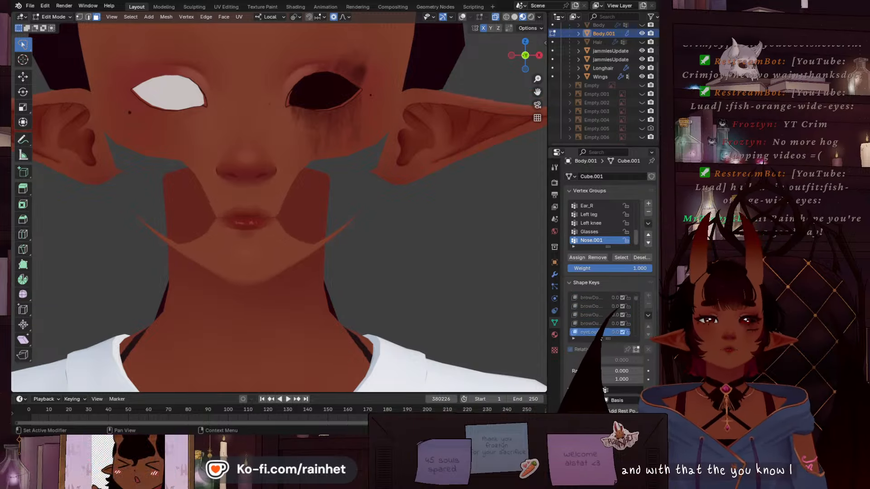
scroll(596, 320, "down", 3)
left_click(596, 322)
left_click(597, 332)
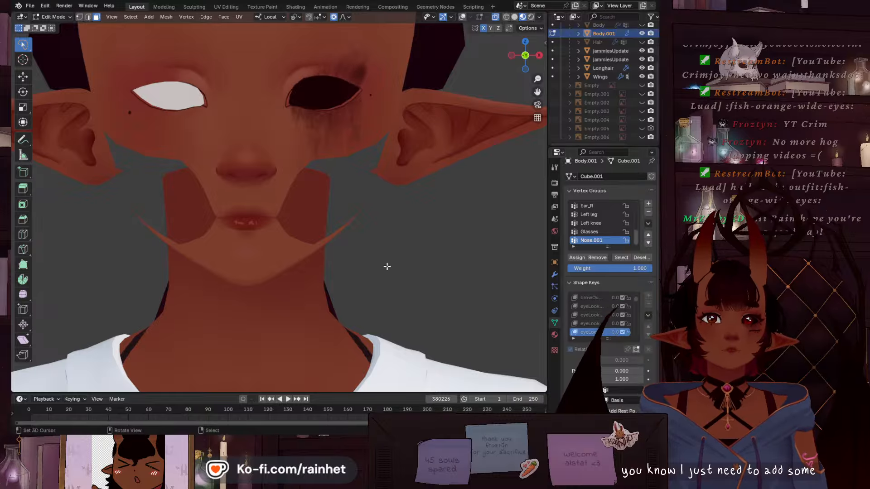
Examine the cheek openings and jaw from below and from the front at different distances
scroll(424, 256, "down", 5)
scroll(371, 286, "up", 3)
middle_click_drag(371, 286, 468, 89)
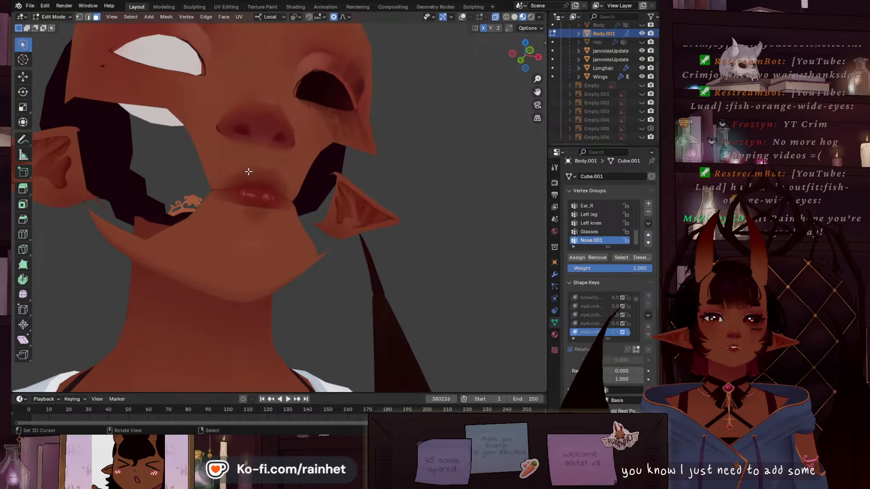
left_click(530, 50)
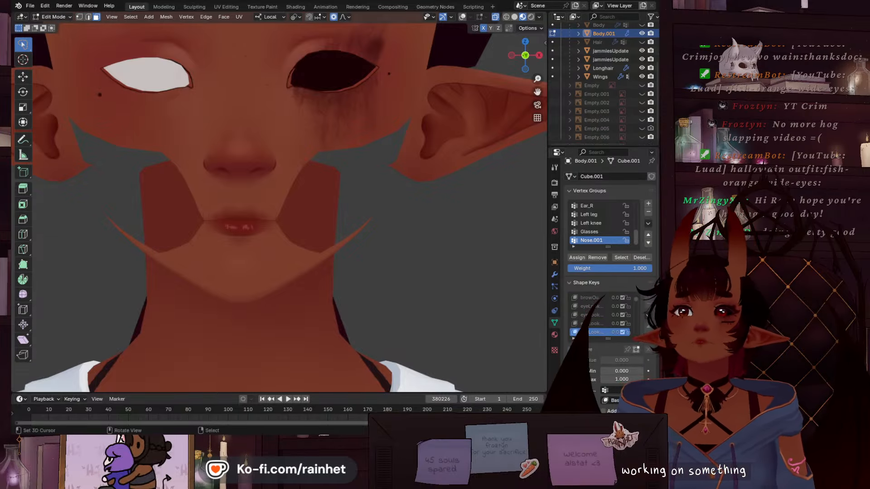
scroll(241, 115, "down", 5)
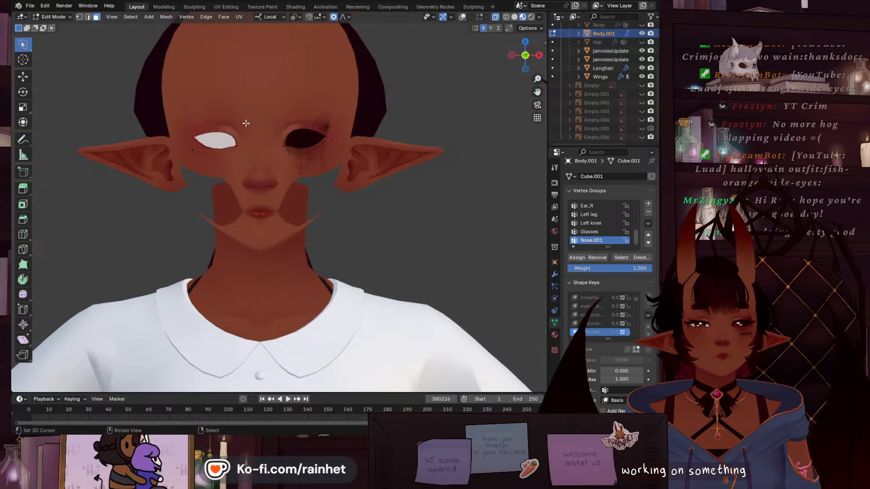
scroll(272, 165, "down", 6)
scroll(272, 164, "up", 7)
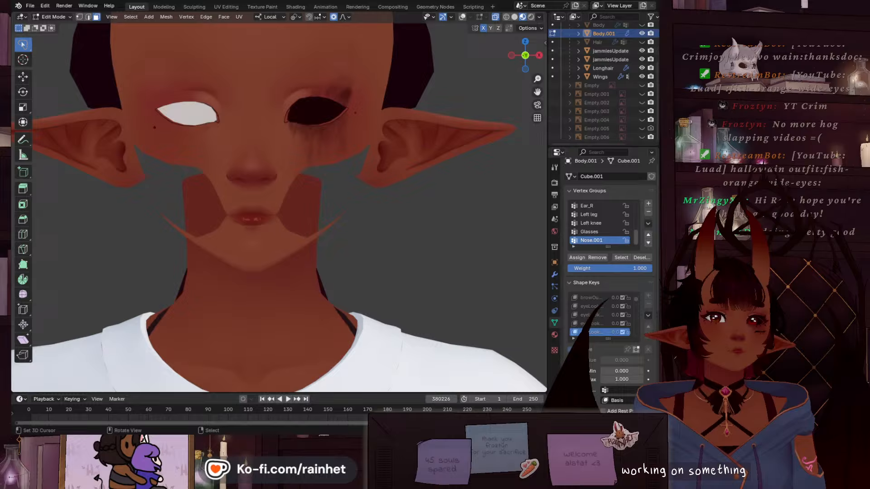
Turn the overlays back on, show the reference image Empty.005 and select it
left_click(462, 17)
scroll(499, 45, "down", 6)
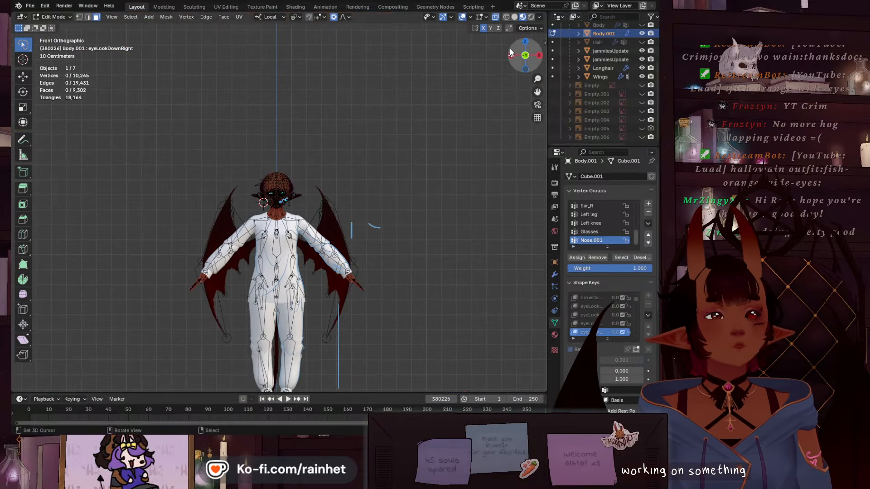
left_click(642, 137)
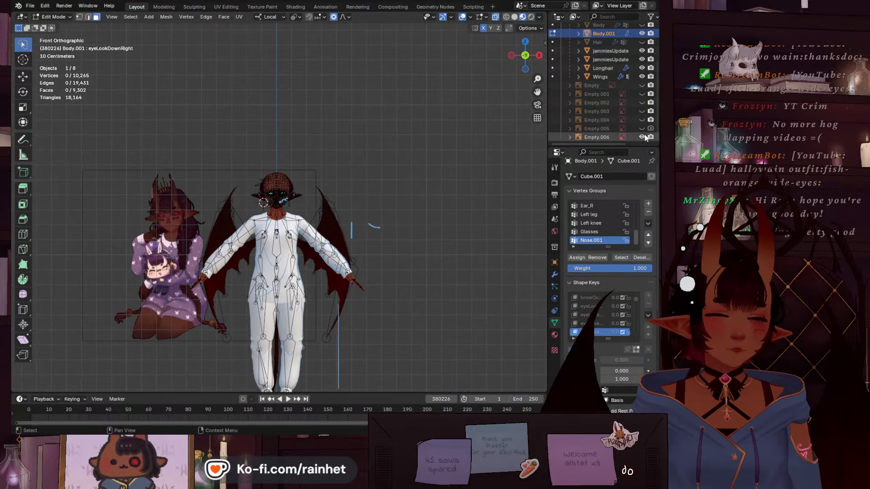
left_click(644, 135)
left_click(643, 128)
left_click(643, 122)
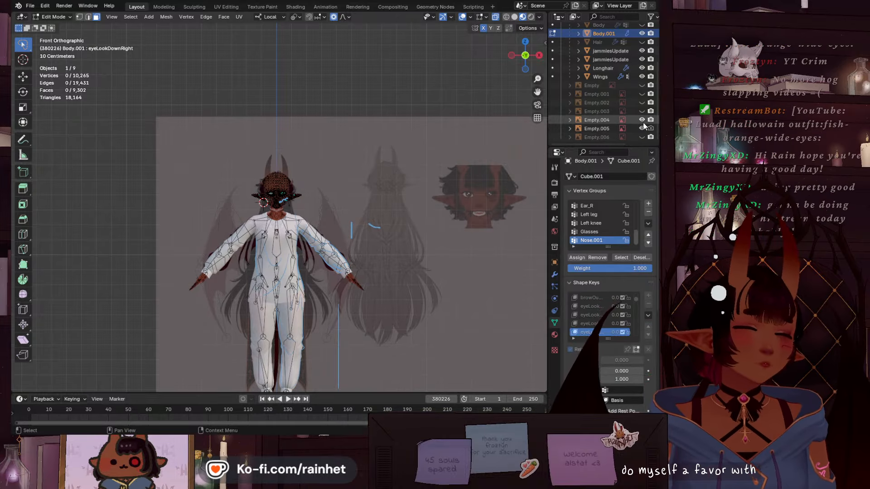
left_click(642, 120)
left_click(606, 126)
scroll(383, 150, "down", 1)
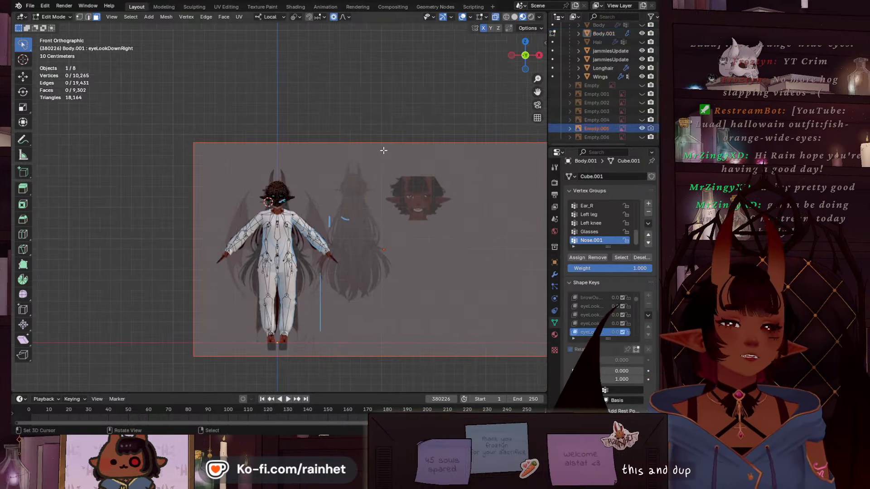
Duplicate the reference image Empty.005 in Object Mode and move the copy about -1.34 m in X and -0.05 m in Z
left_click(60, 17)
left_click(55, 26)
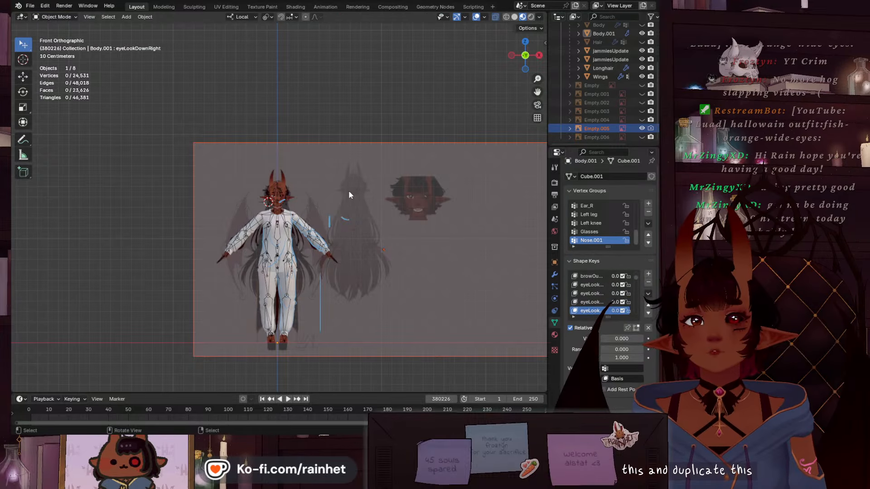
left_click(350, 190)
key("shift+d")
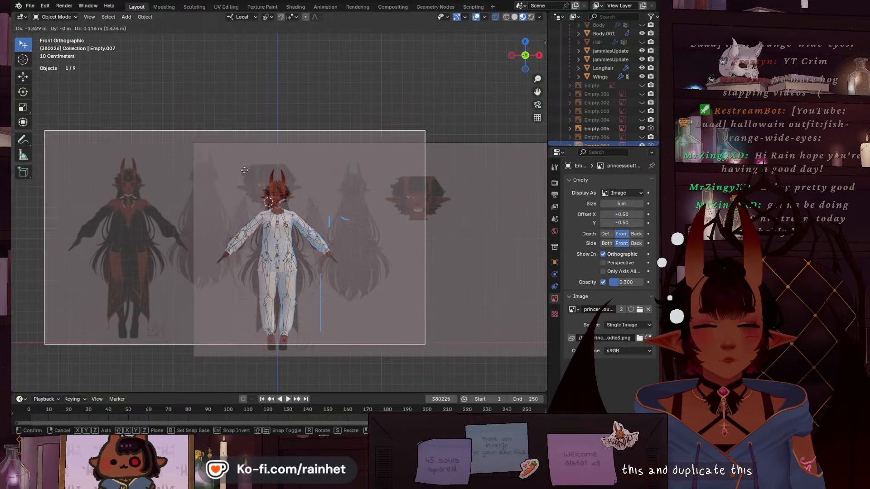
left_click(224, 135)
Scale the duplicated reference image to about 0.583 and hide the original Empty.005
key("s")
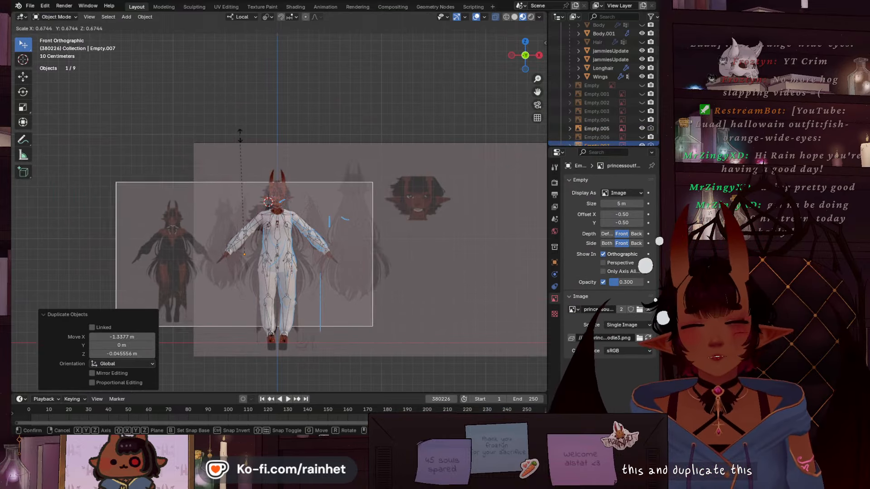
left_click(251, 153)
scroll(656, 121, "down", 1)
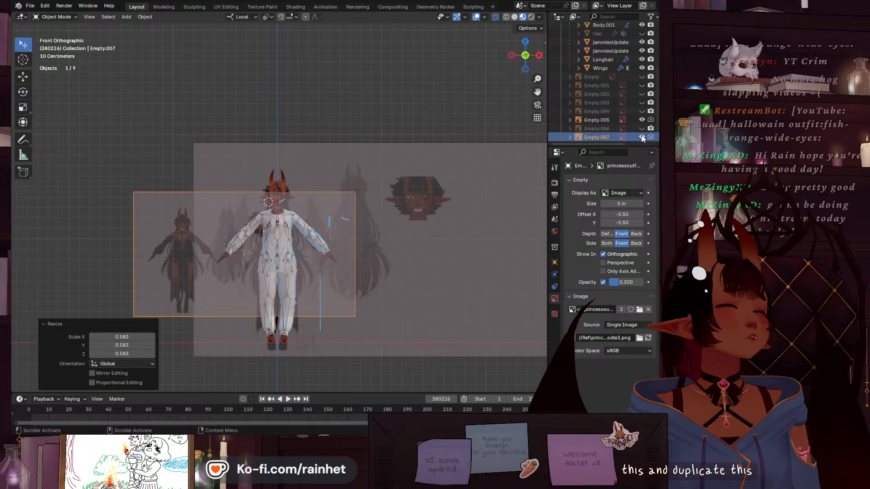
left_click(641, 136)
left_click(641, 136)
left_click(643, 120)
Scale the duplicated image by about 0.846 and move its drawn face onto the model's head, about 0.16 m in X and 0.30 m in Z
scroll(280, 201, "up", 4)
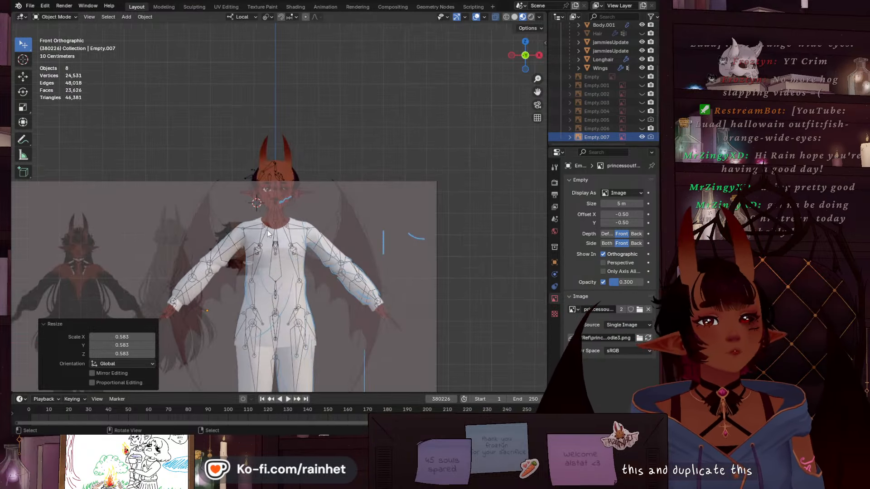
left_click(148, 218)
key("s")
left_click(151, 220)
key("g")
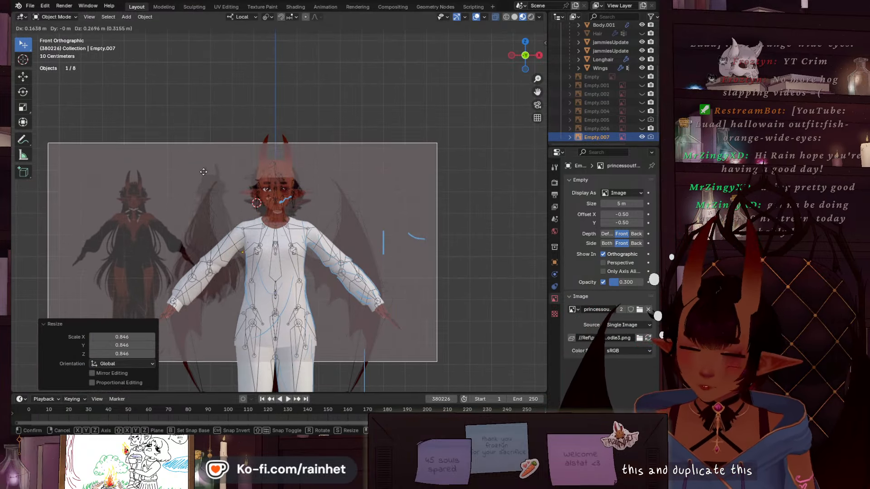
left_click(200, 169)
Enlarge the reference image to match the head size and shift it about -0.015 m in X and -0.024 m in Z
scroll(284, 147, "up", 4)
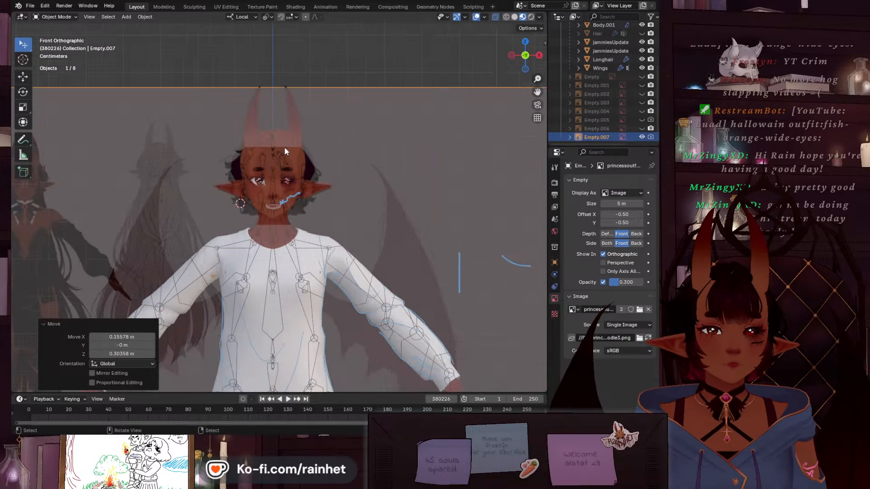
key("s")
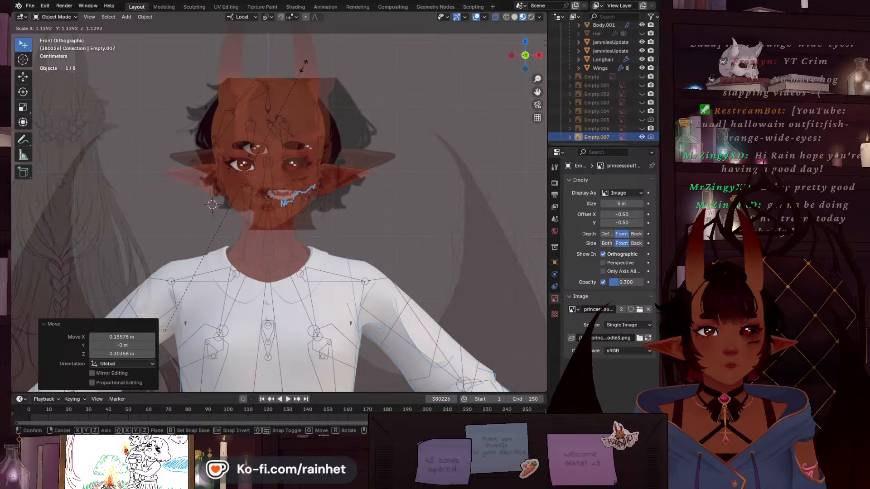
left_click(294, 82)
key("g")
left_click(300, 84)
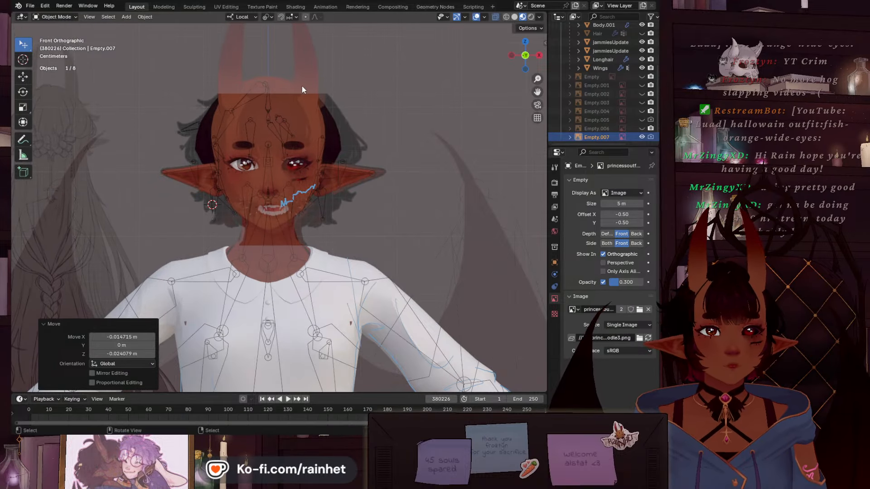
Shrink the reference image slightly, by about 0.98, and reposition it so the drawn eyes and ears line up with the model
scroll(313, 82, "up", 3)
key("s")
left_click(352, 76)
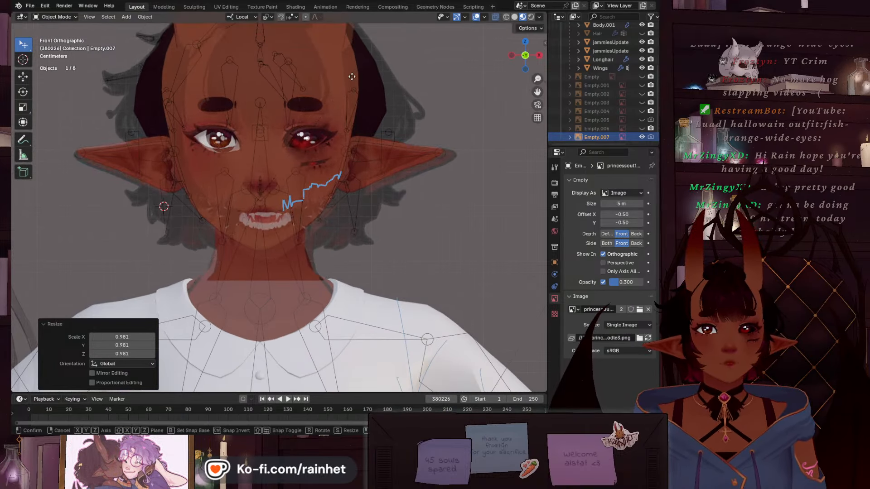
key("g")
left_click(350, 72)
key("g")
left_click(358, 65)
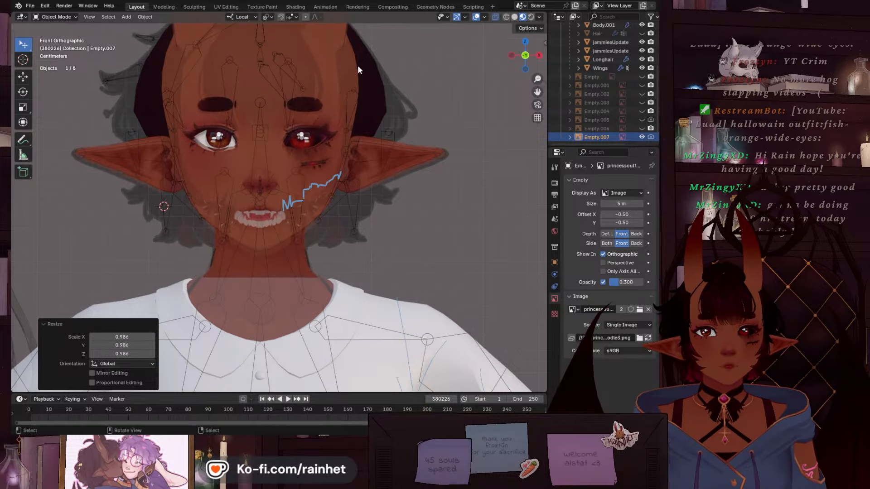
Fine-tune the reference image's scale and position over the face, finishing with a shift of about 0.004 m in Z
key("g")
left_click(361, 64)
key("s")
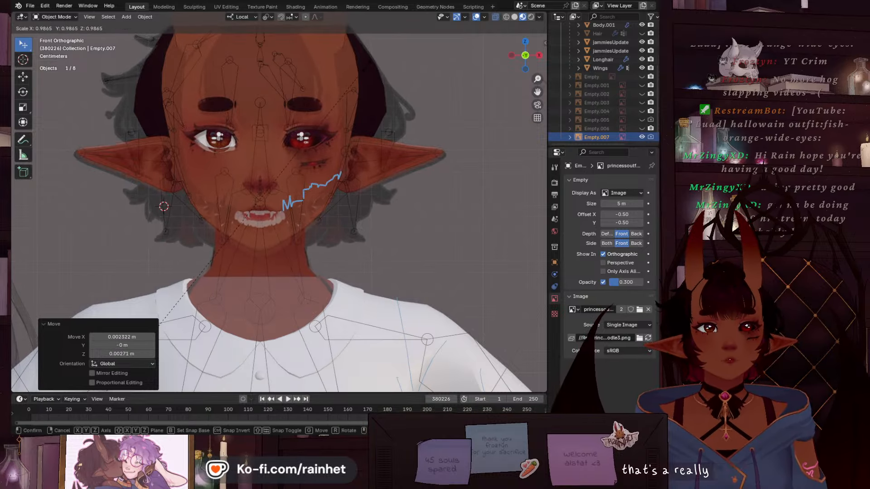
left_click(364, 63)
key("g")
left_click(365, 60)
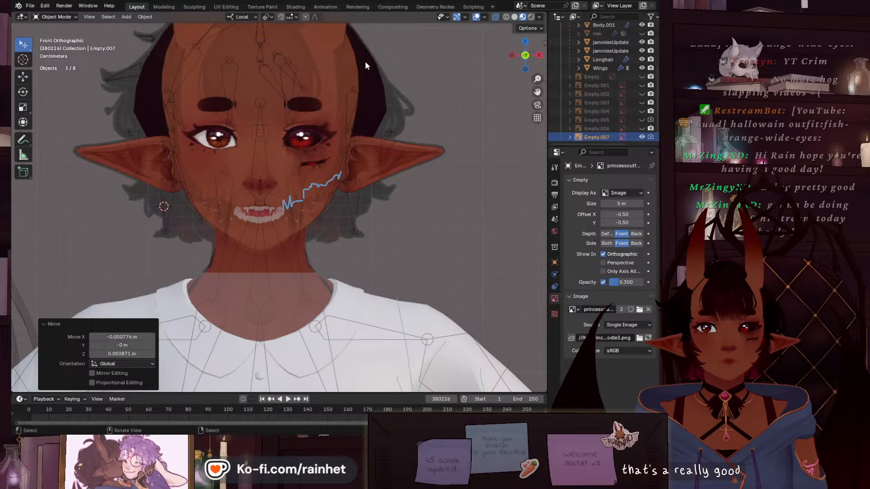
Try to move the reference image Empty.007 along its local Z axis
scroll(271, 179, "up", 4)
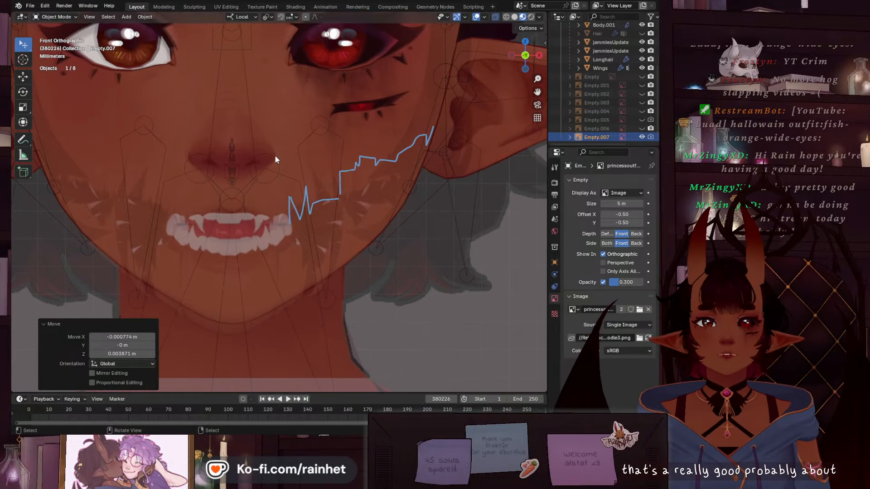
scroll(294, 189, "down", 1)
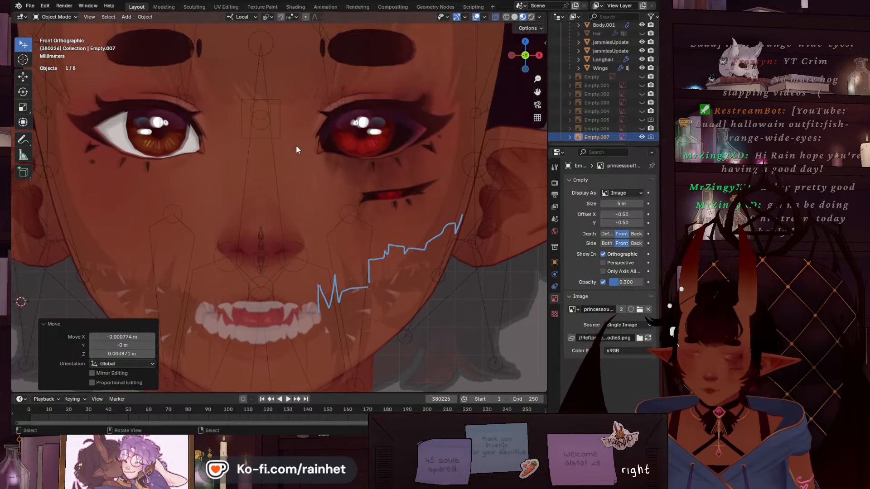
key("g")
key("z")
key("z")
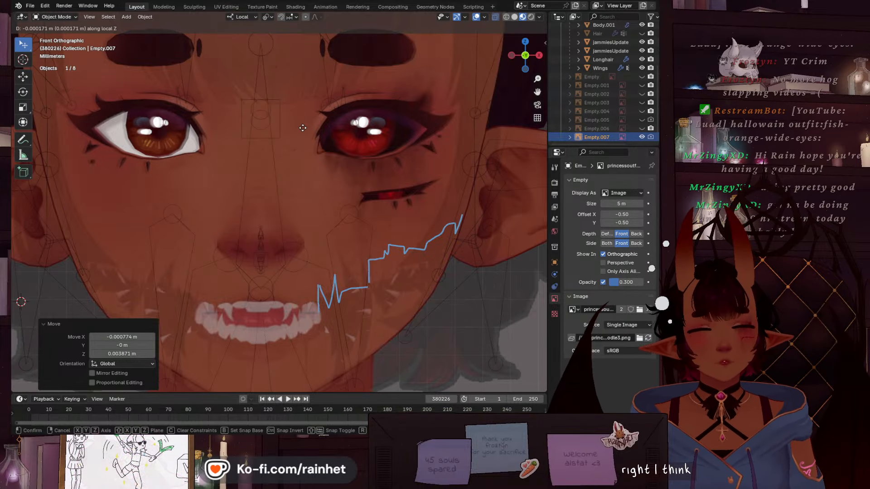
right_click(288, 164)
left_click(600, 138)
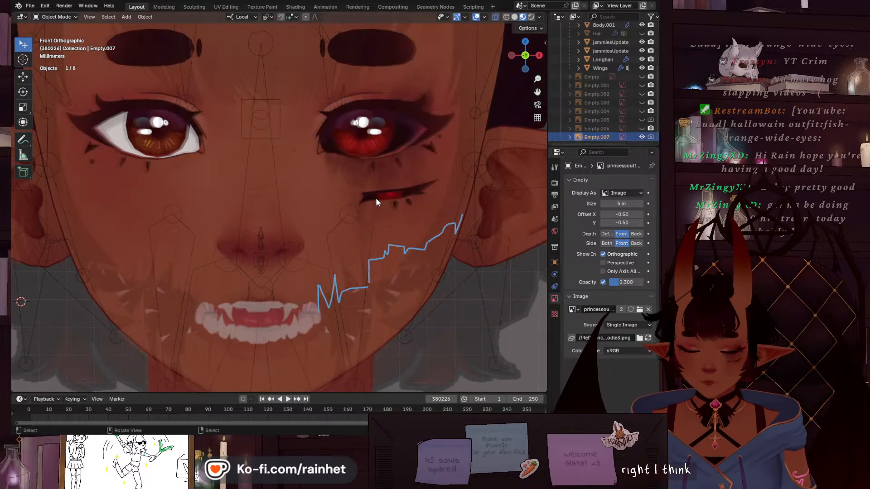
key("g")
key("z")
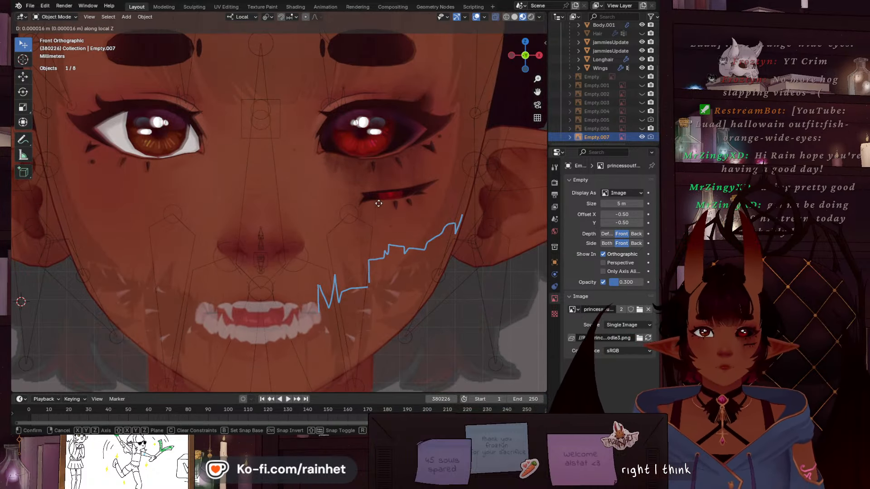
left_click(375, 161)
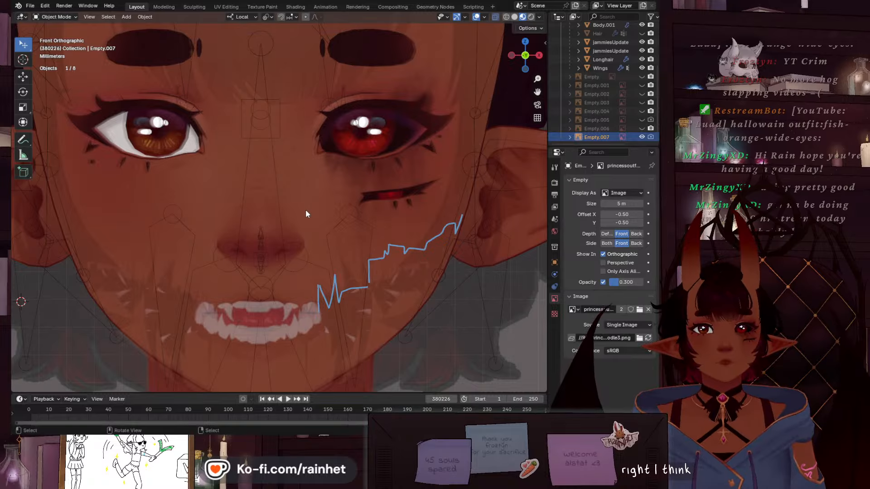
Examine the drawn mouth, teeth and torn cheeks of the reference image against the model's face at different distances
scroll(306, 209, "down", 1)
middle_click_drag(323, 241, 318, 196, "shift")
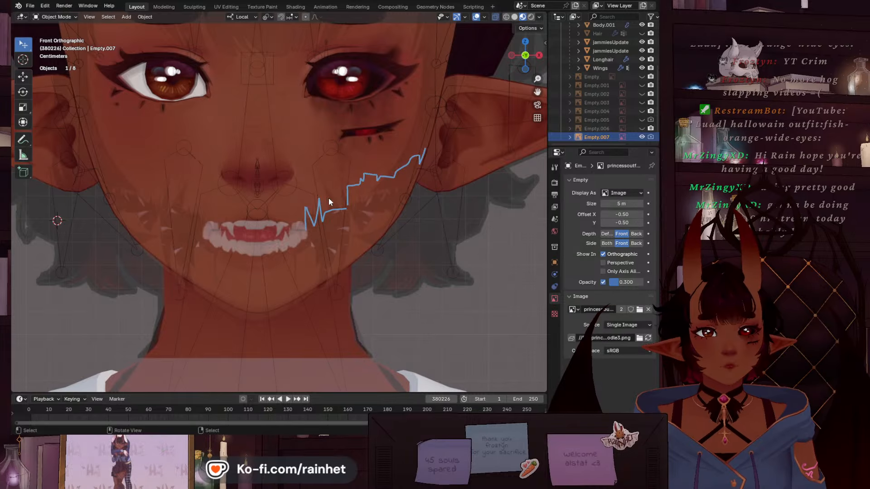
scroll(328, 198, "down", 1)
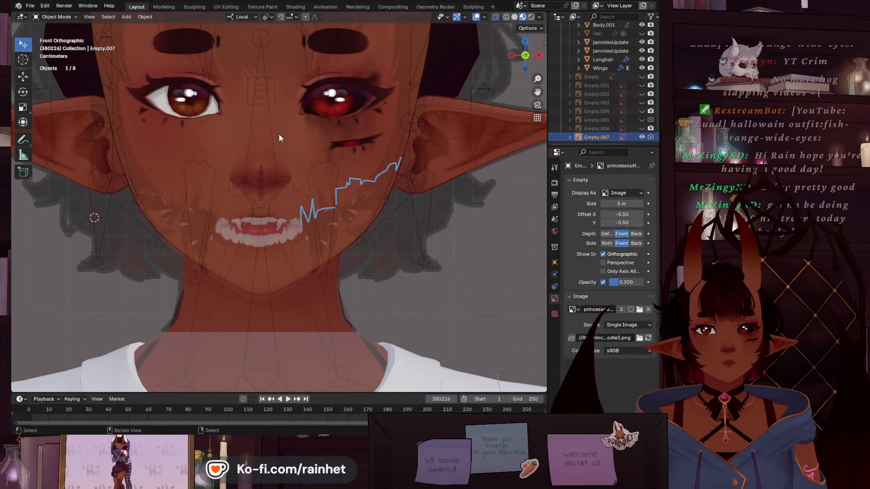
scroll(278, 133, "down", 3)
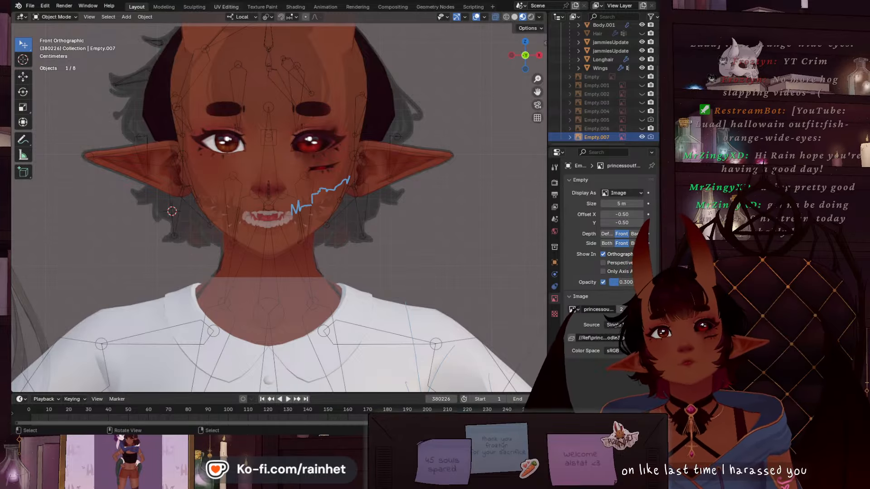
scroll(308, 231, "up", 5)
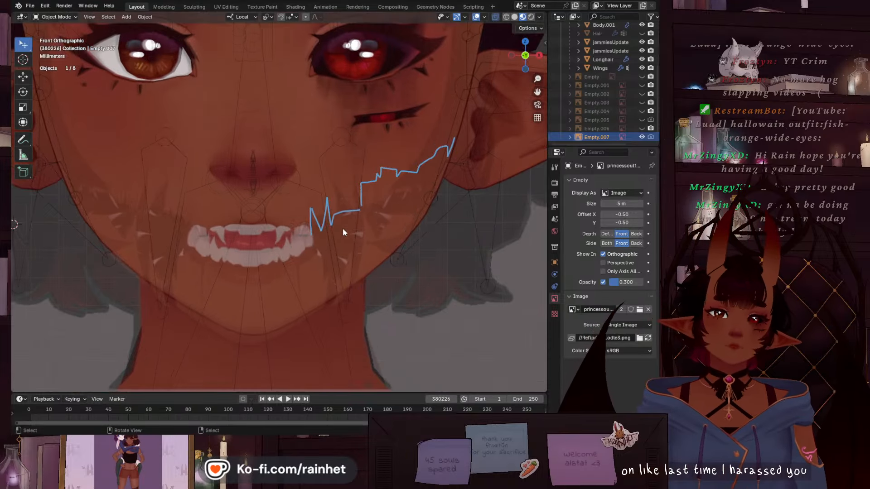
scroll(343, 228, "up", 2)
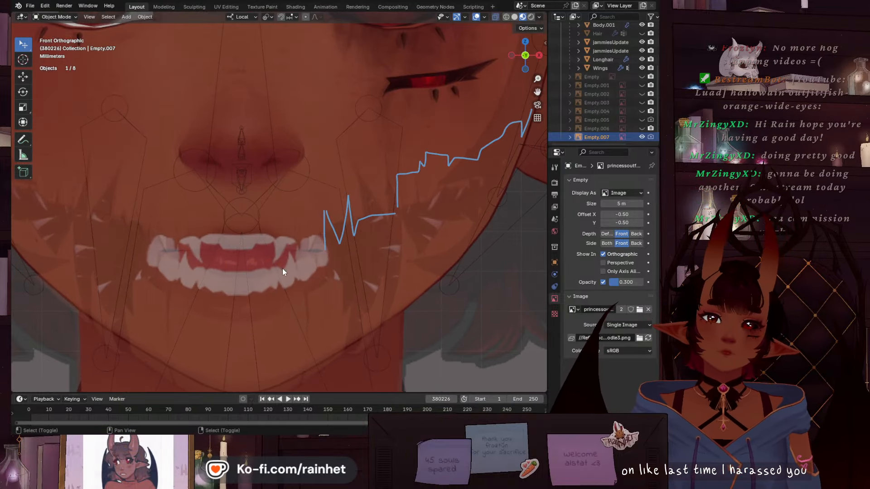
middle_click_drag(256, 258, 254, 187, "shift")
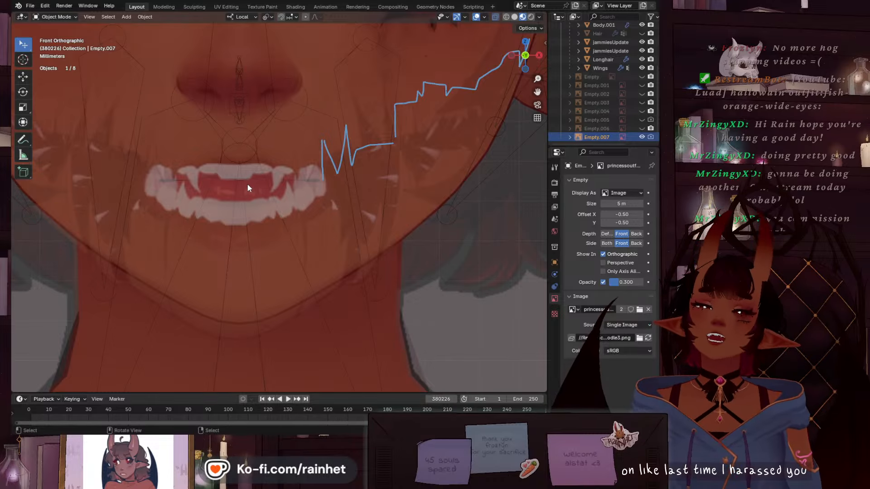
scroll(246, 187, "down", 1)
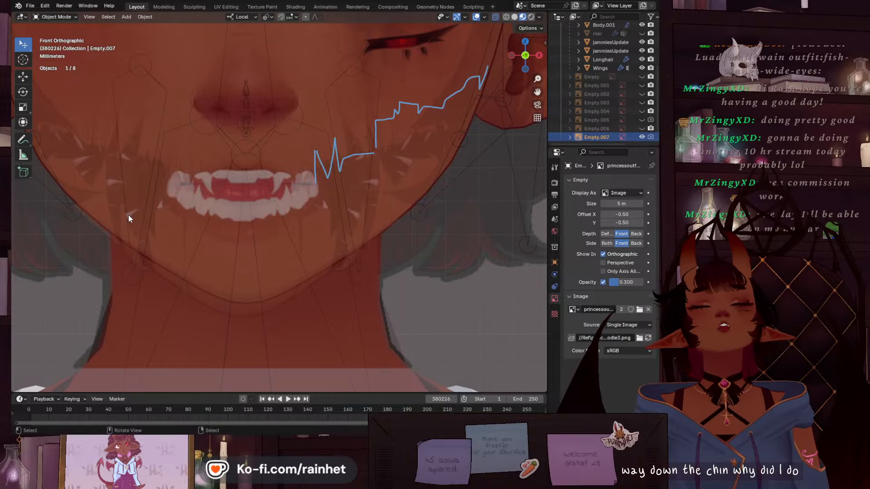
scroll(228, 88, "down", 3)
middle_click_drag(294, 89, 281, 148, "shift")
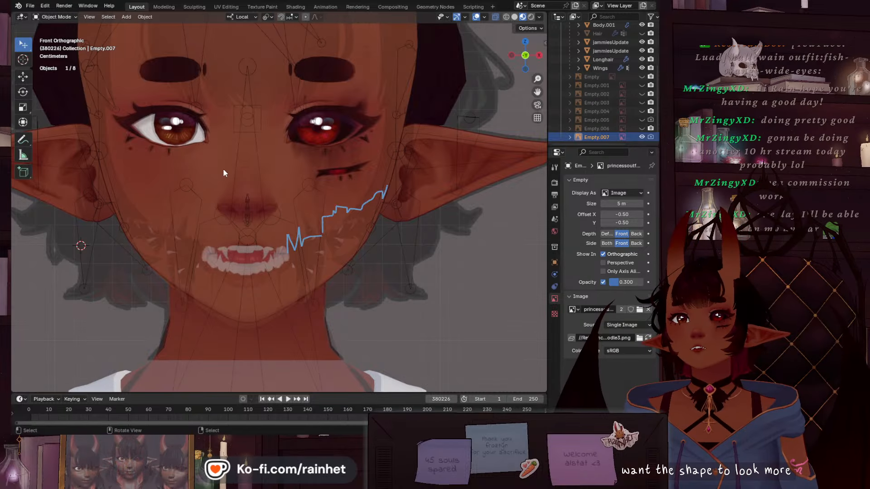
scroll(245, 306, "up", 1)
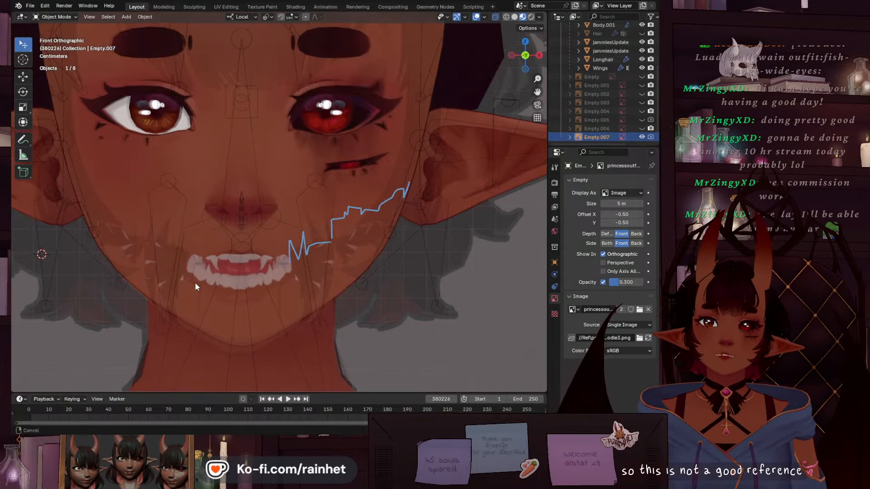
middle_click_drag(195, 282, 166, 239, "shift")
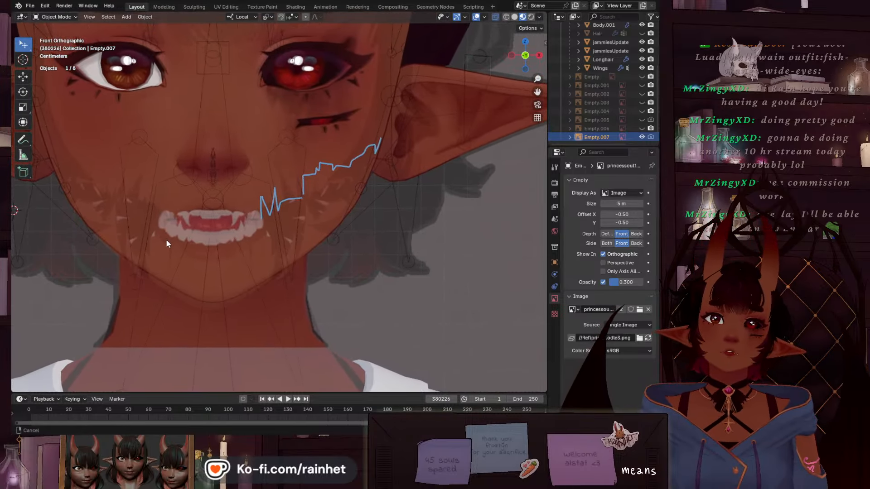
scroll(198, 150, "up", 2)
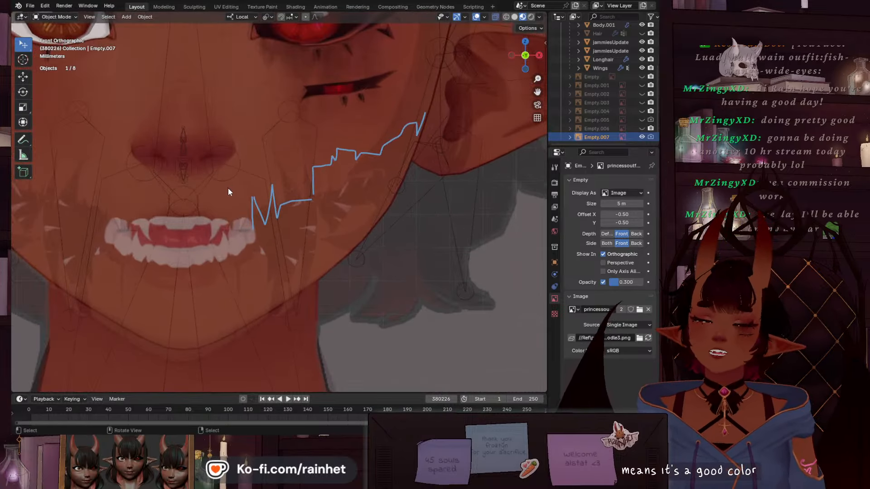
scroll(232, 192, "down", 1)
middle_click_drag(232, 192, 291, 256, "shift")
Select the Body.001 mesh and hide the Armature so its bones no longer cover the face
left_click(291, 256)
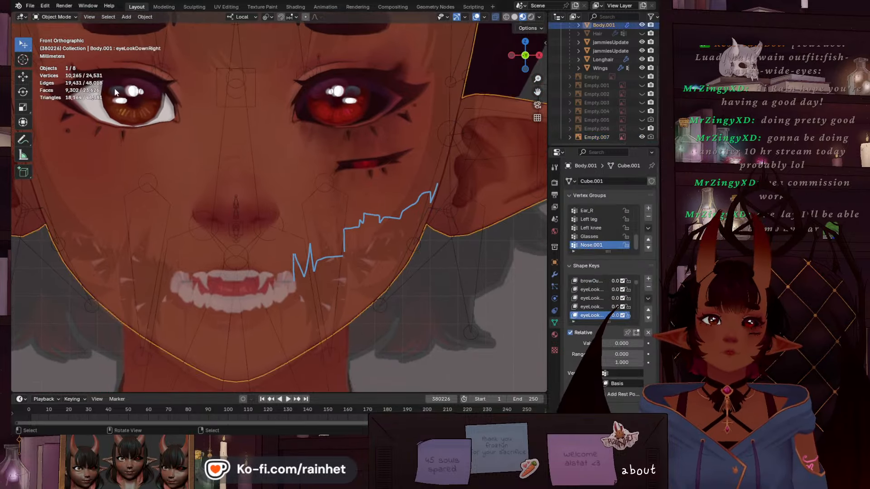
scroll(636, 41, "up", 4)
left_click(642, 44)
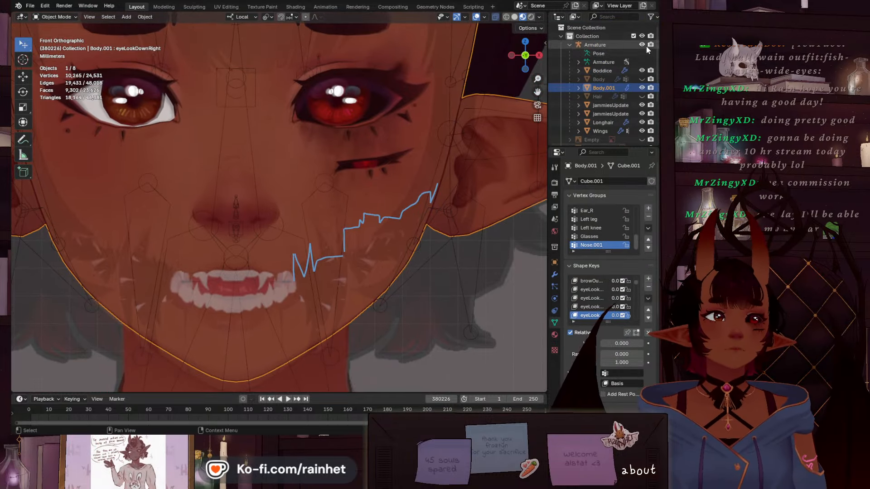
scroll(352, 123, "down", 2)
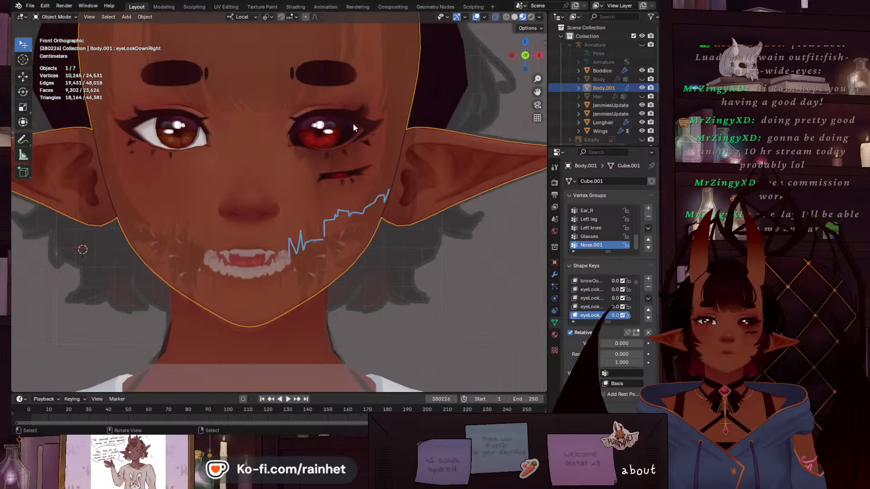
Put Body.001 into Edit Mode and inspect the mouth and chin topology against the drawn teeth
left_click(42, 17)
left_click(55, 37)
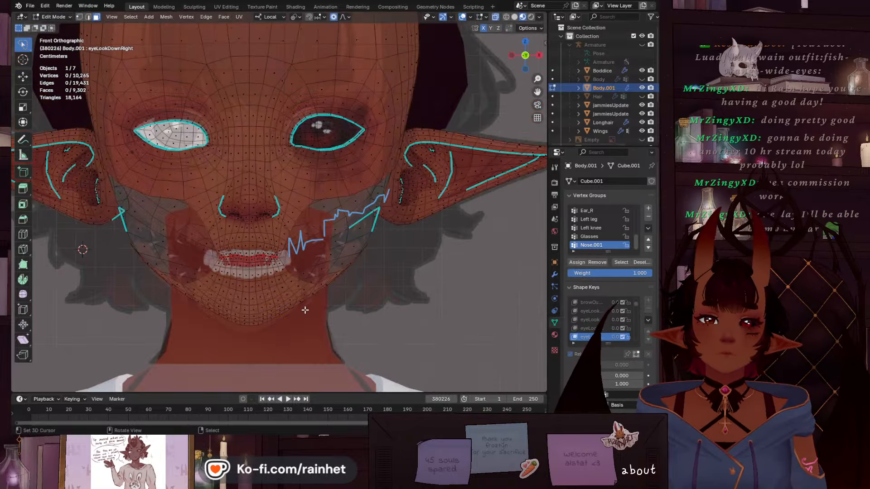
scroll(305, 310, "up", 3)
scroll(321, 236, "up", 5)
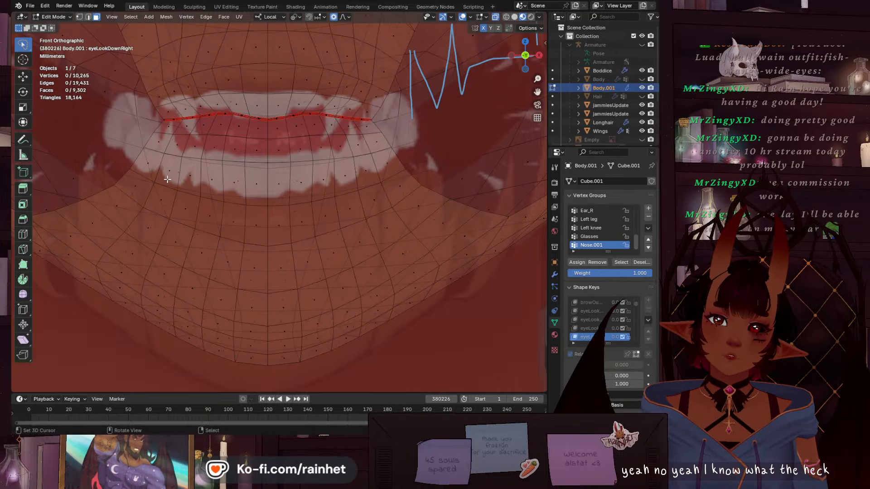
Turn off X-ray and select the Body.001 face strips running from both mouth corners down to the jaw
left_click(142, 179, "alt")
right_click(158, 184, "alt")
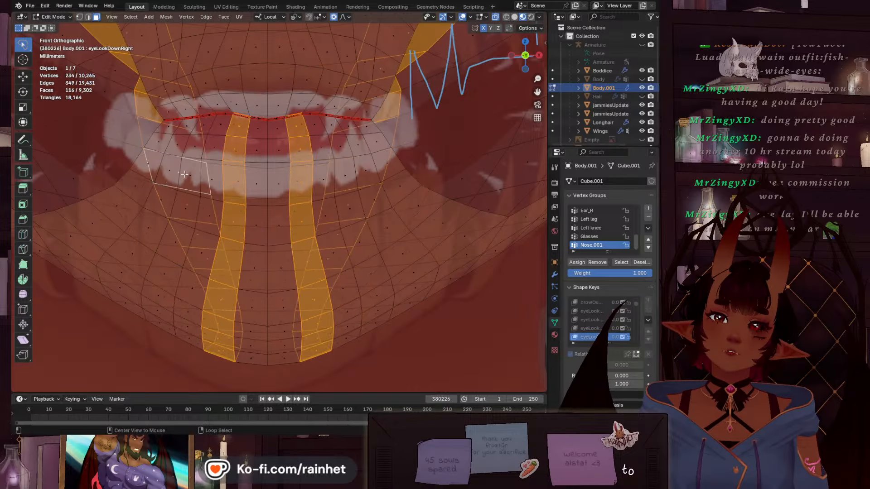
left_click(495, 17)
right_click(371, 177, "alt")
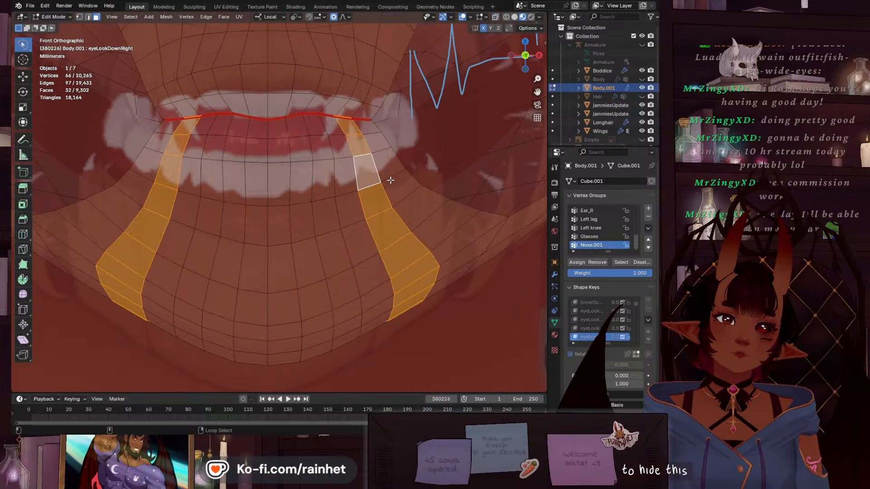
right_click(397, 187, "alt+shift")
scroll(372, 202, "down", 5)
scroll(331, 220, "down", 3)
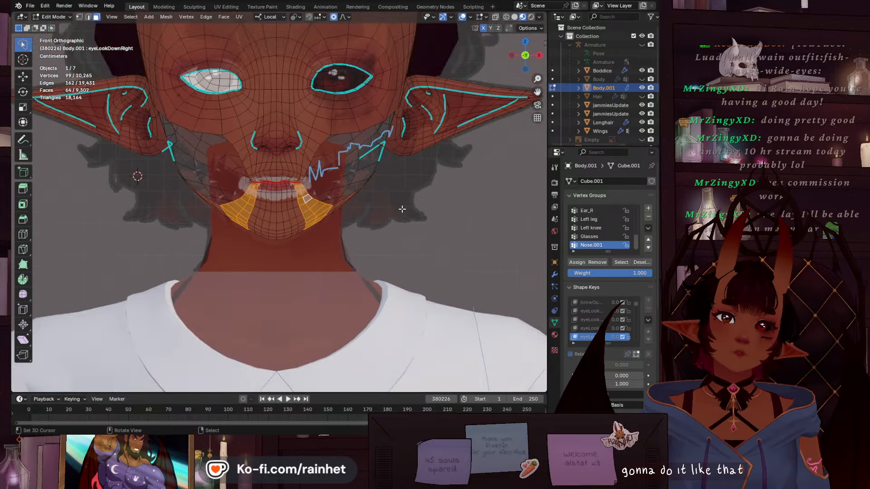
scroll(381, 222, "up", 1)
scroll(371, 243, "up", 5)
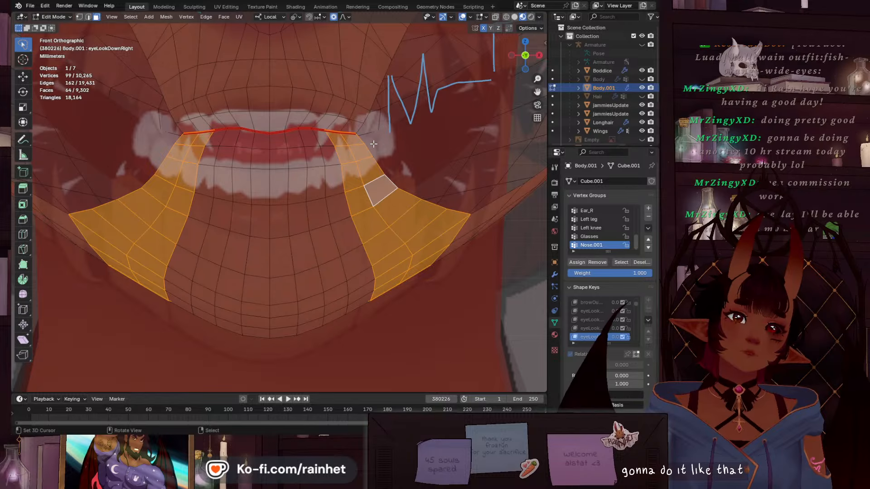
Deselect the rear jaw faces and hide the remaining selected cheek faces of Body.001, returning to the front view
middle_click_drag(365, 166, 293, 174)
mouse_move(307, 132)
left_mouse_down("ctrl+shift")
mouse_move(280, 229)
mouse_move(370, 217)
mouse_move(258, 298)
mouse_move(386, 279)
left_mouse_up("ctrl+shift")
mouse_move(137, 281)
middle_mouse_down()
mouse_move(367, 301)
mouse_move(298, 297)
middle_mouse_up()
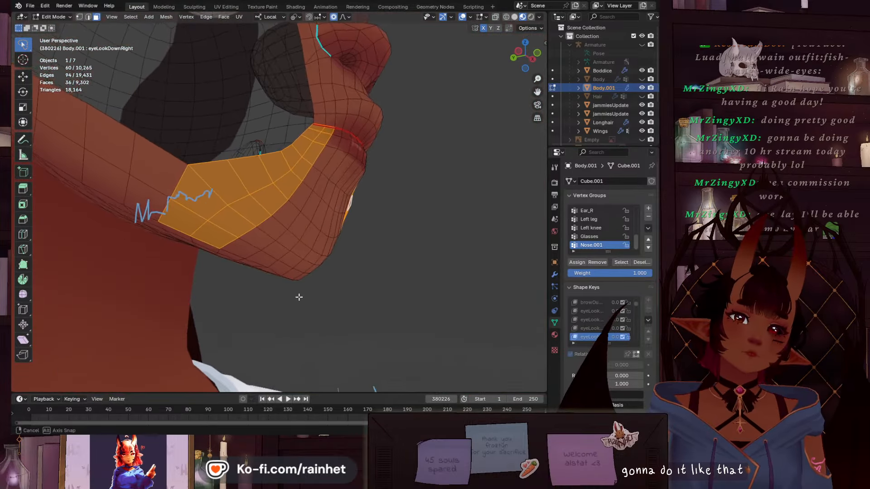
mouse_move(232, 204)
left_mouse_down("ctrl")
mouse_move(181, 236)
mouse_move(270, 261)
left_mouse_up("ctrl")
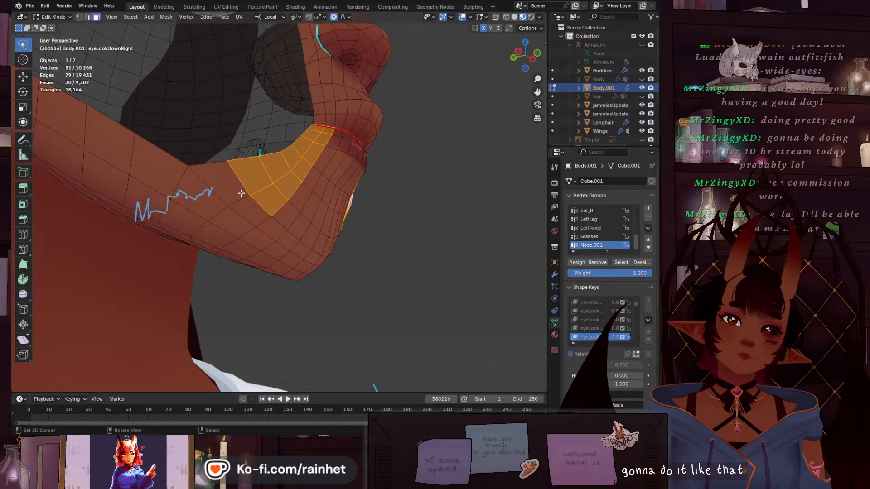
key("h")
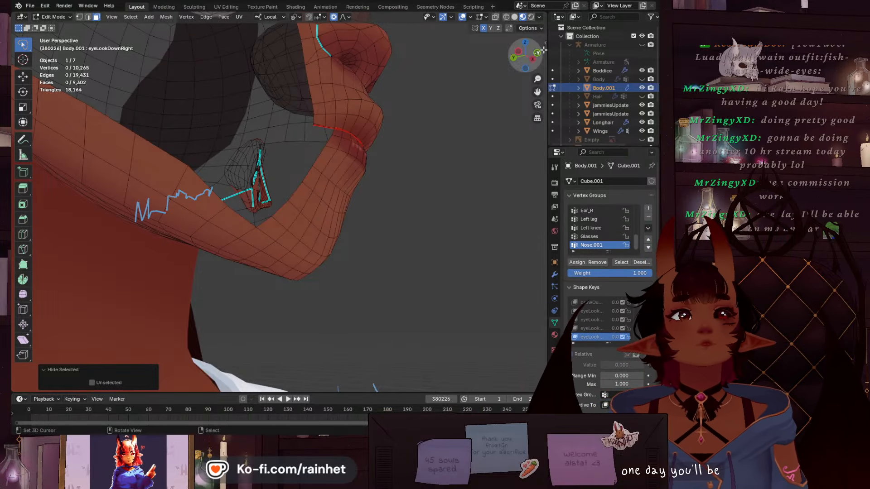
left_click(534, 58)
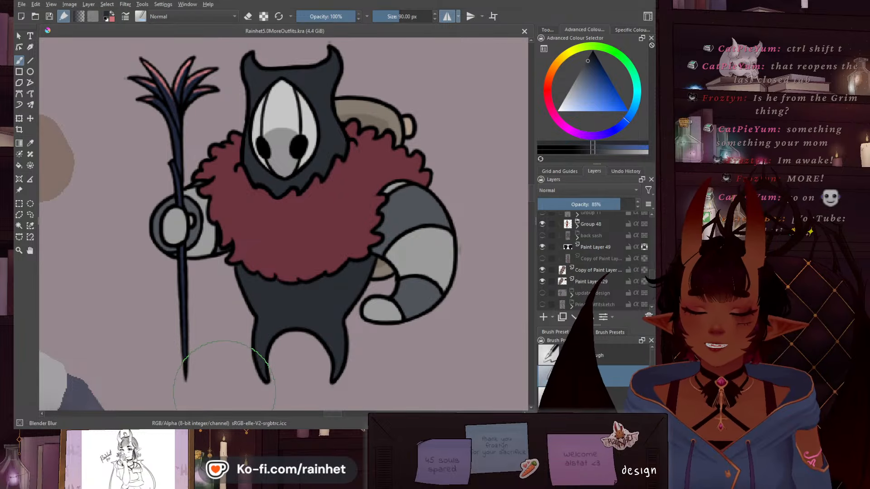
Examine the small horned creature with the red fur collar and staff up close in Rainhet5.0MoreOutfits.kra in Krita
middle_click_drag(215, 396, 204, 398)
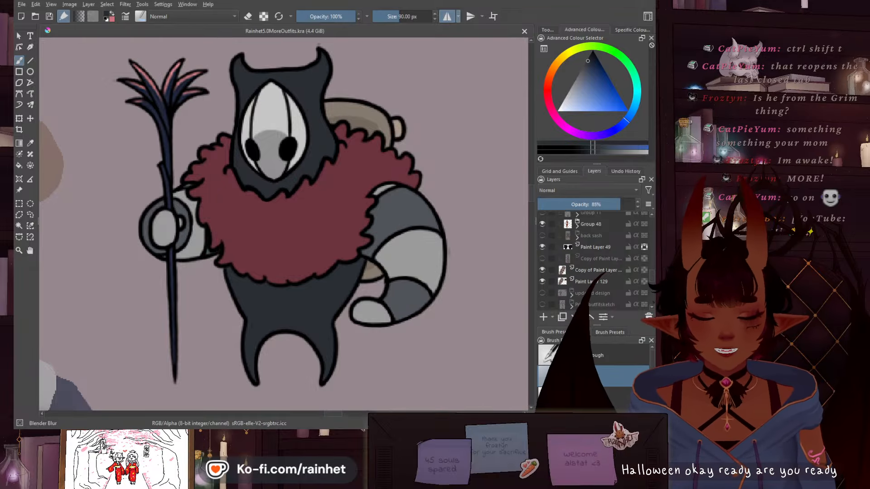
middle_click_drag(201, 396, 198, 382)
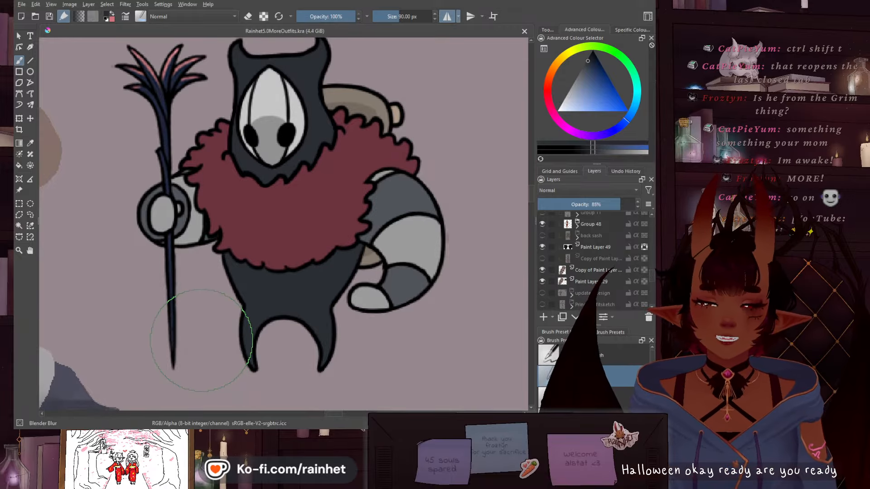
scroll(223, 315, "down", 1)
middle_click_drag(216, 313, 208, 337)
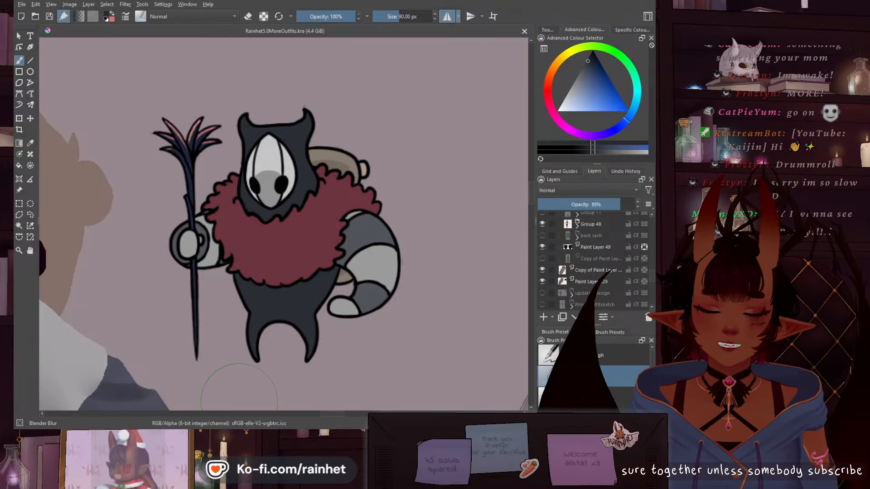
middle_click_drag(238, 402, 222, 404)
Compare the hooded, striped-sleeve outfit design with the small creature drawing, from full figure to sleeve details
scroll(212, 336, "down", 6)
middle_click_drag(204, 324, 309, 139)
scroll(266, 175, "up", 2)
mouse_move(290, 186)
middle_mouse_down()
mouse_move(283, 201)
mouse_move(414, 231)
mouse_move(262, 263)
mouse_move(287, 235)
middle_mouse_up()
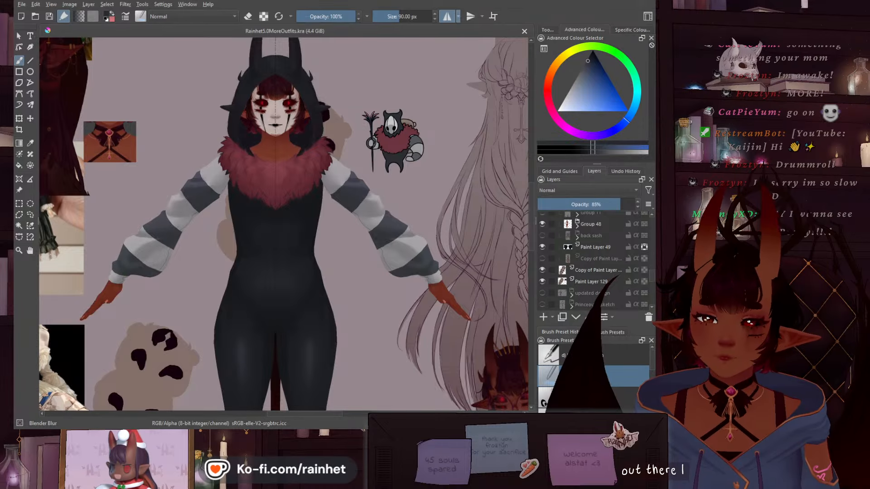
middle_click_drag(144, 265, 125, 102)
middle_click_drag(208, 311, 192, 194)
middle_click_drag(280, 229, 256, 363)
middle_click_drag(290, 257, 248, 405)
scroll(259, 170, "up", 6)
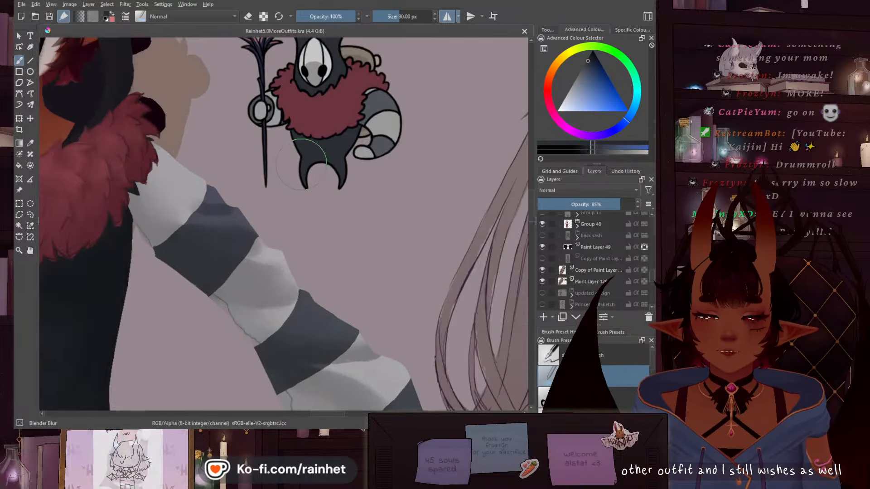
middle_click_drag(289, 262, 261, 444)
scroll(305, 234, "down", 4)
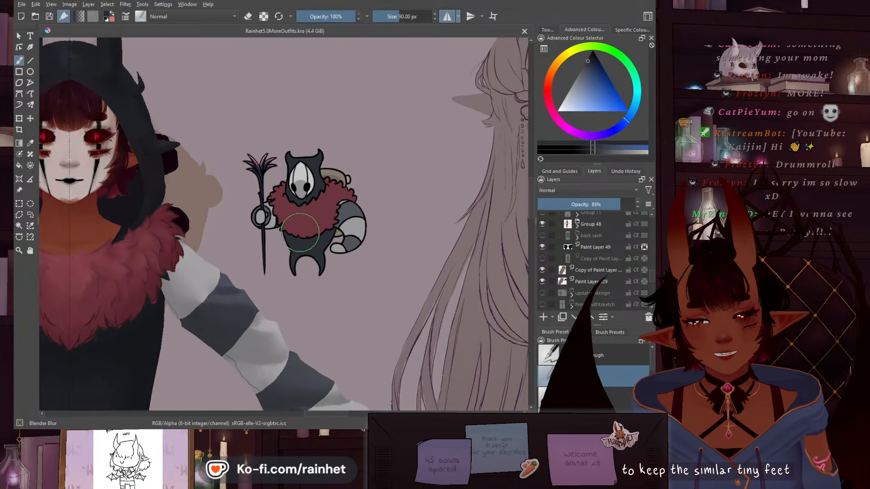
scroll(199, 287, "down", 1)
middle_click_drag(185, 277, 283, 248)
scroll(284, 253, "down", 1)
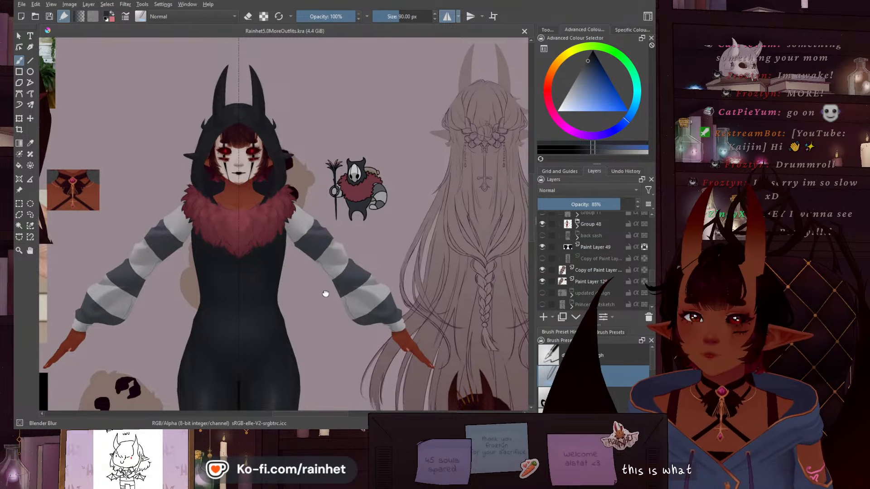
middle_click_drag(324, 311, 332, 273)
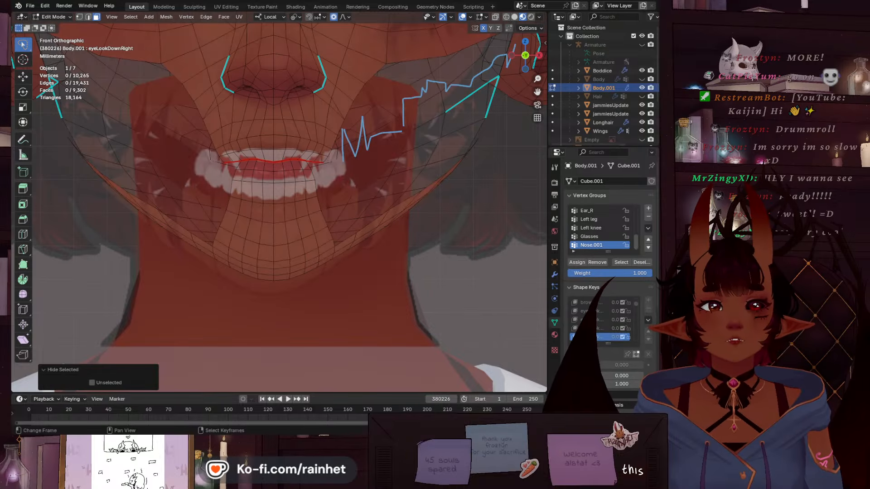
Switch back to Blender and examine the opened cheeks of Body.001 against the reference from the front and side
scroll(341, 235, "down", 2)
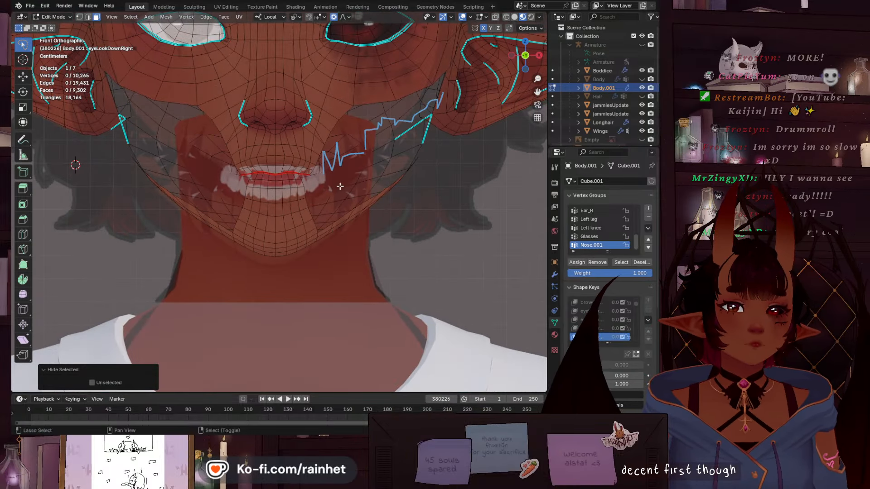
middle_click_drag(342, 190, 319, 300, "shift")
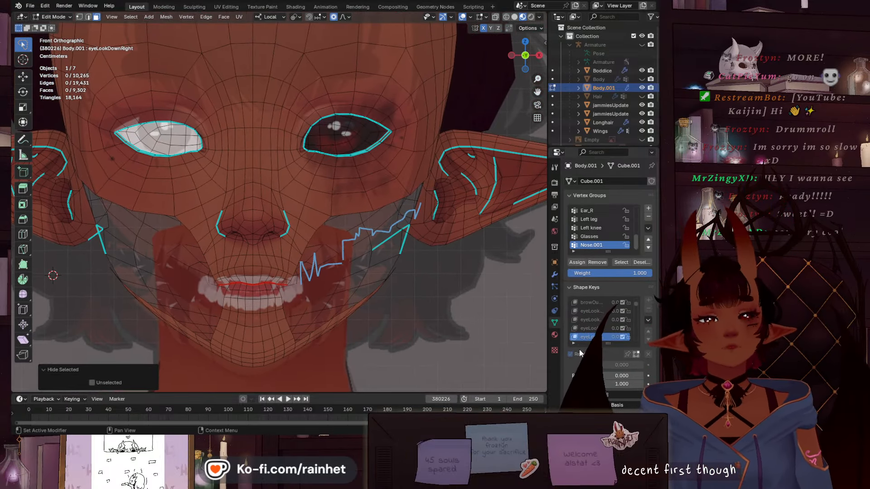
scroll(245, 239, "down", 3)
middle_click_drag(245, 239, 218, 237)
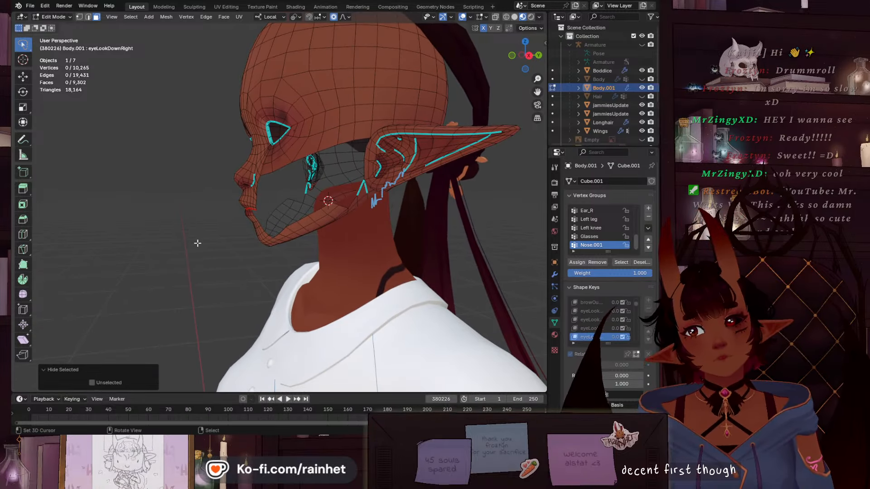
middle_click_drag(196, 243, 267, 265)
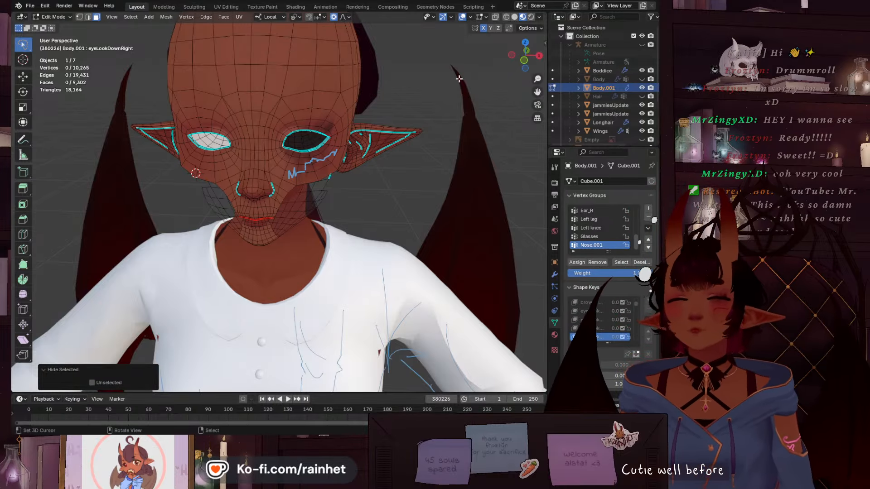
left_click(526, 60)
scroll(264, 226, "up", 6)
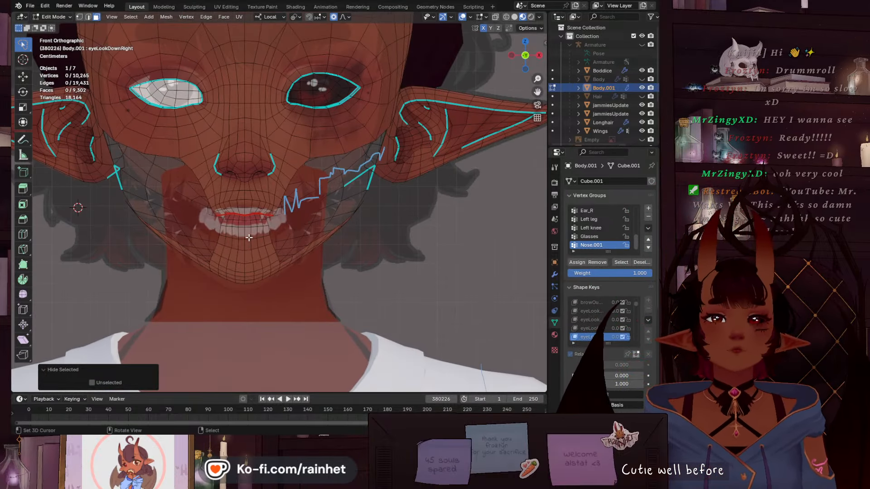
scroll(271, 213, "down", 6)
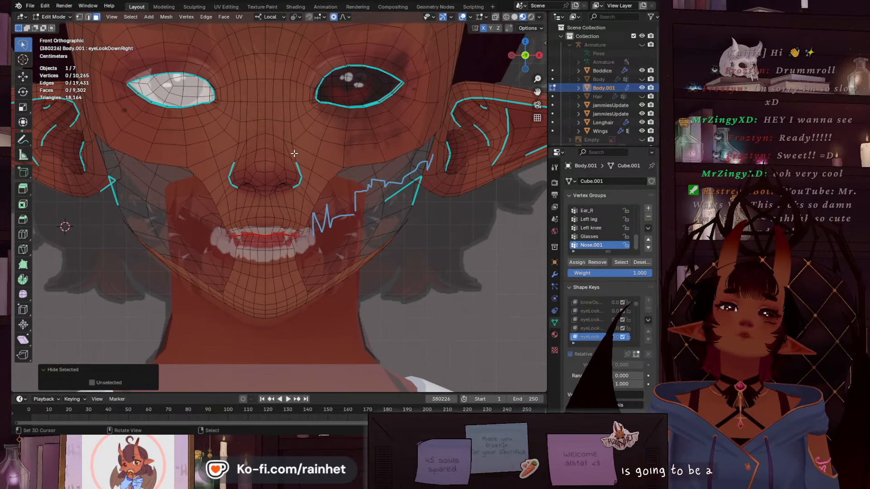
middle_click_drag(294, 154, 263, 185)
middle_click_drag(263, 211, 237, 196)
scroll(233, 204, "up", 3)
middle_click_drag(208, 276, 254, 256)
left_click(521, 51)
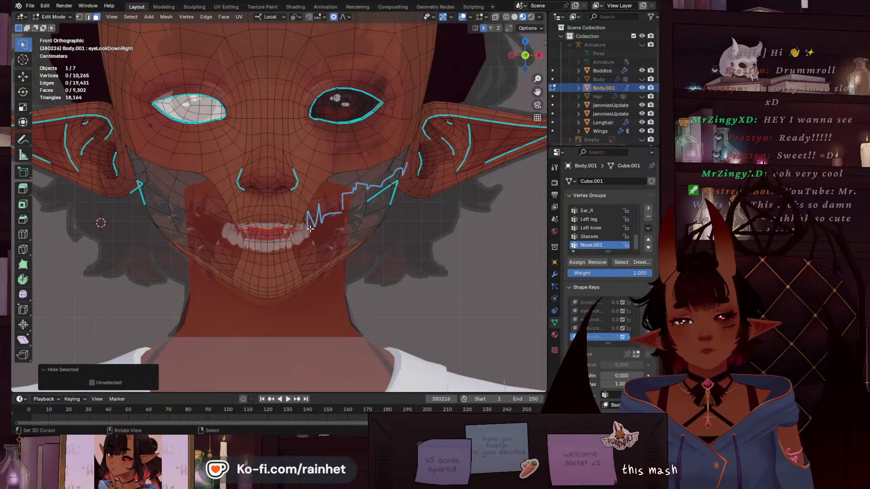
scroll(214, 244, "up", 2)
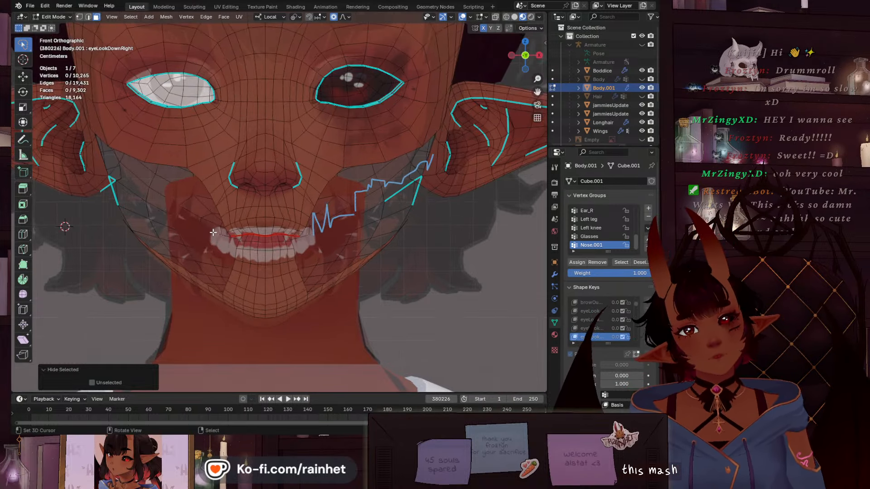
Undo the last operation on the Body.001 mesh
middle_click_drag(226, 271, 216, 231, "shift")
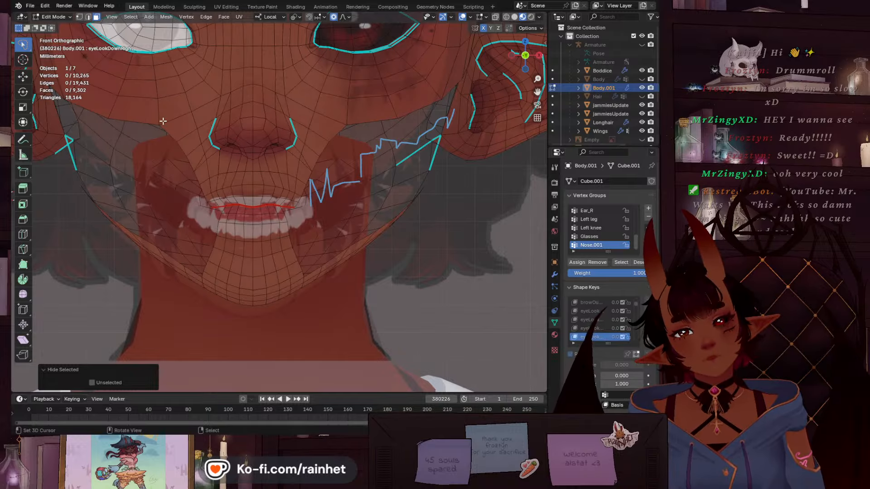
key("ctrl+z")
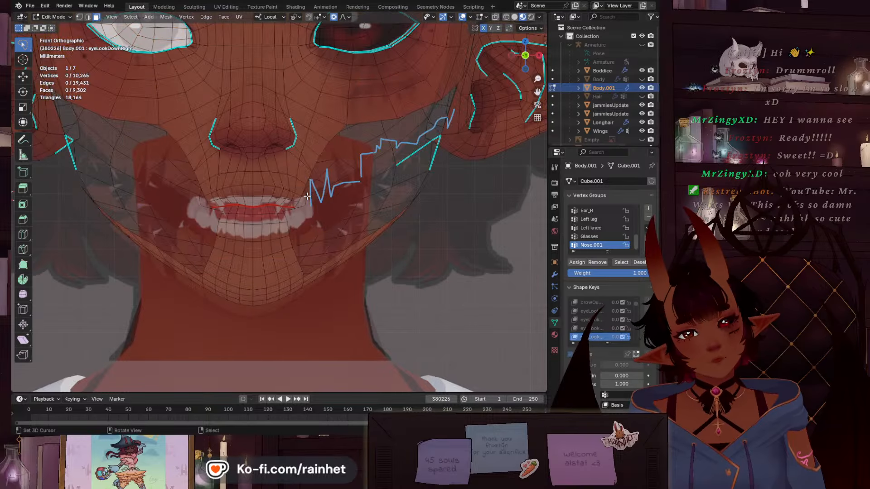
scroll(319, 193, "down", 2)
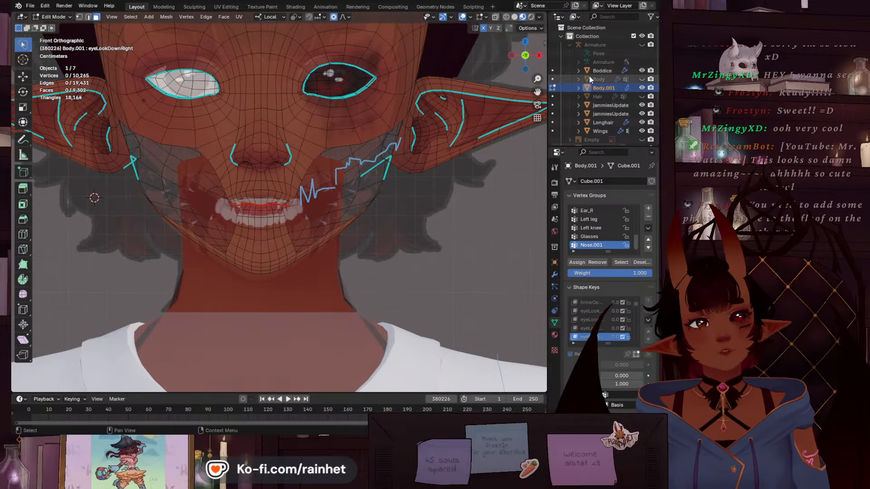
Hide Body.001, Boddice, Longhair and Wings, and show the original Body object over the reference image
left_click(642, 88)
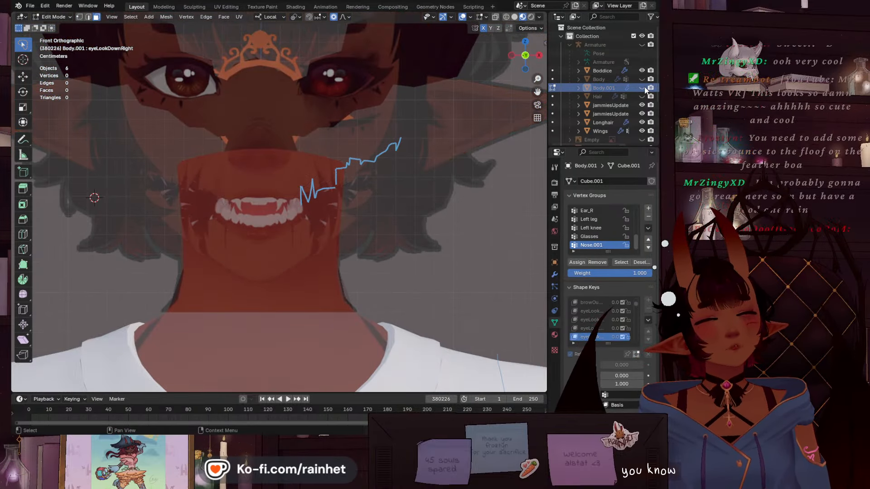
scroll(261, 214, "up", 3)
scroll(261, 213, "down", 3)
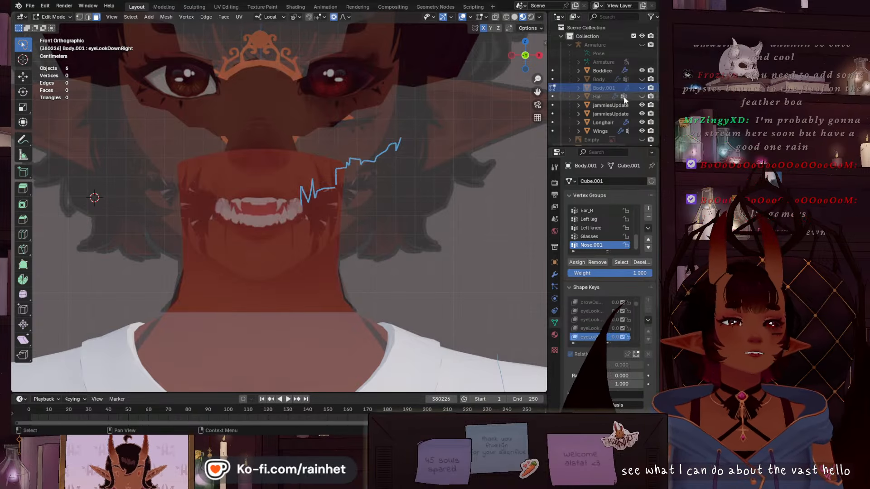
left_click(642, 70)
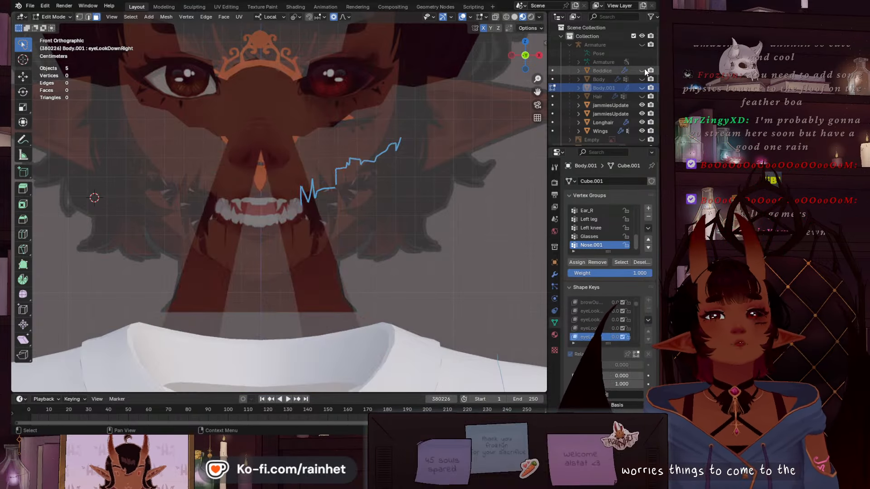
left_click(642, 122)
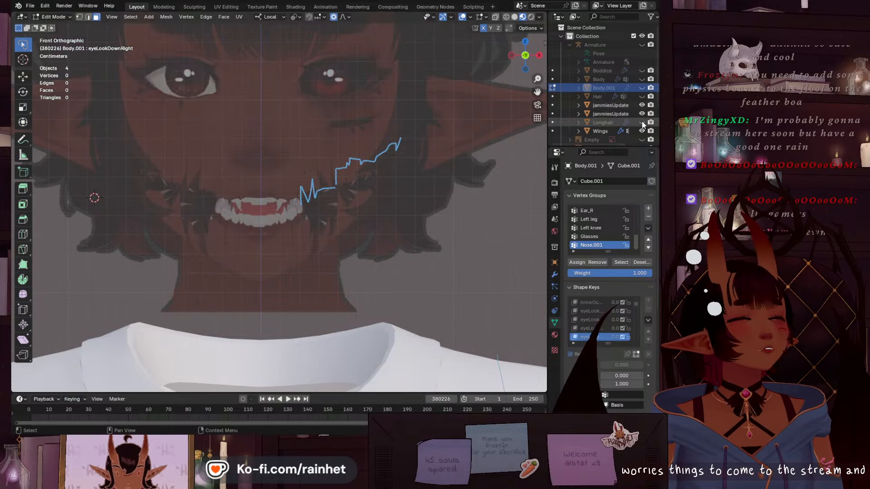
left_click(642, 131)
left_click(642, 79)
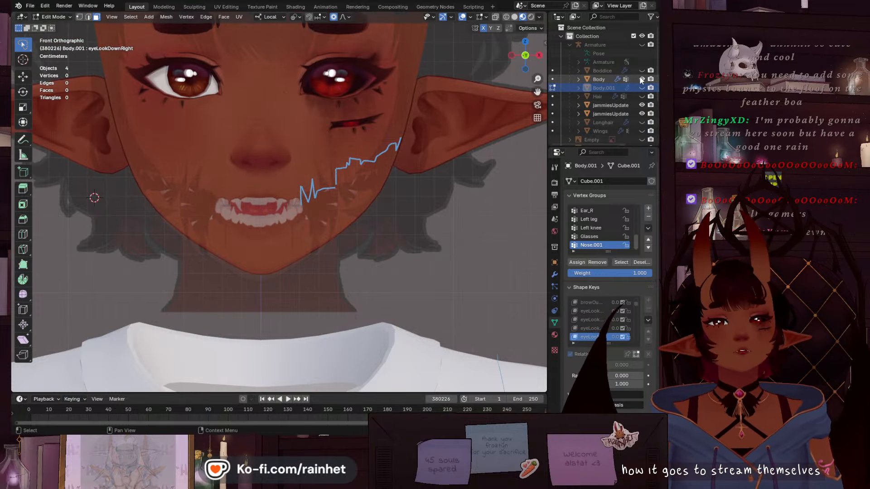
Select the Body object and view its mouth and cheeks from the front against the drawn teeth
left_click(584, 80)
middle_click_drag(327, 213, 347, 219)
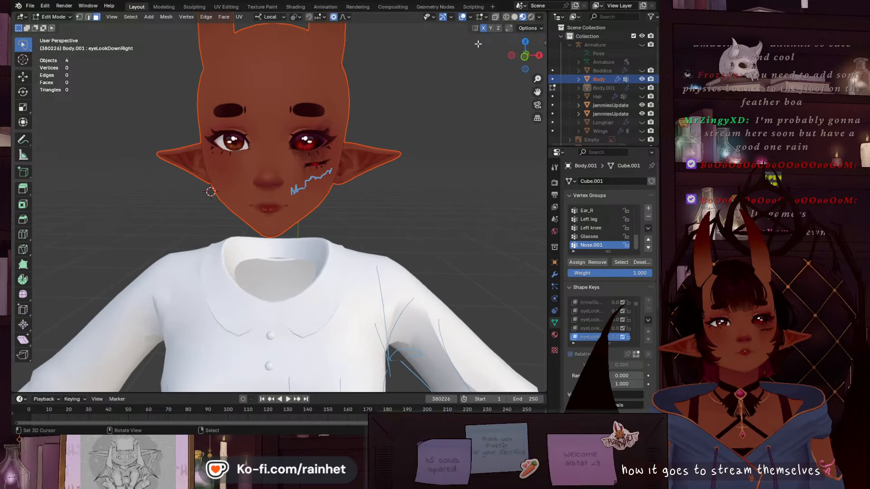
left_click(526, 59)
scroll(347, 179, "up", 4)
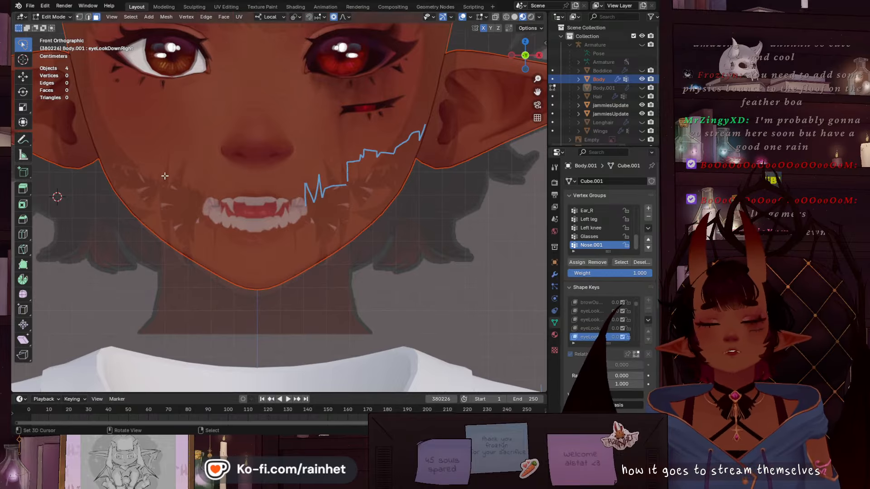
scroll(284, 184, "up", 3)
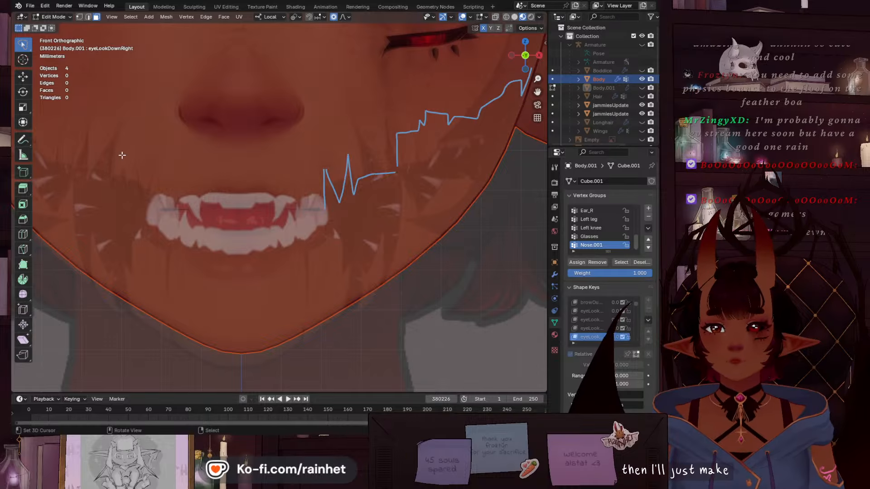
Erase the annotation line drawn from the mouth corner across the cheek to the ear
scroll(271, 206, "down", 3)
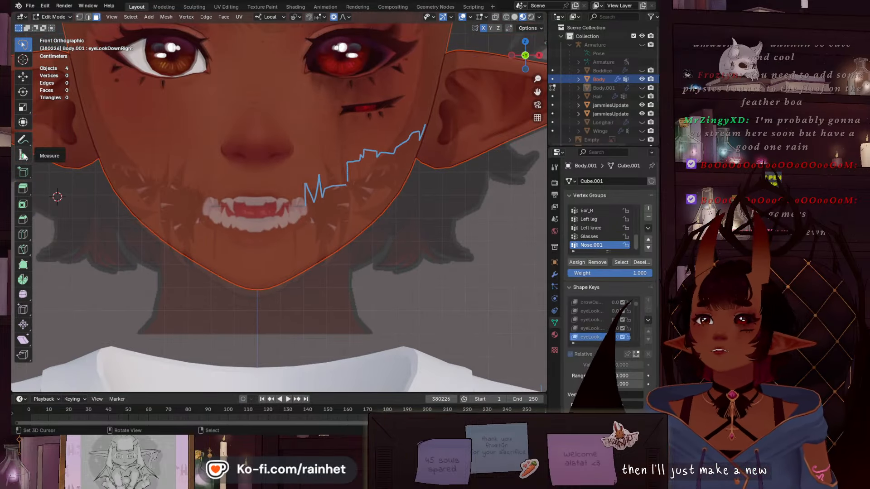
left_click(26, 143)
left_click(70, 195)
left_click_drag(360, 186, 357, 156)
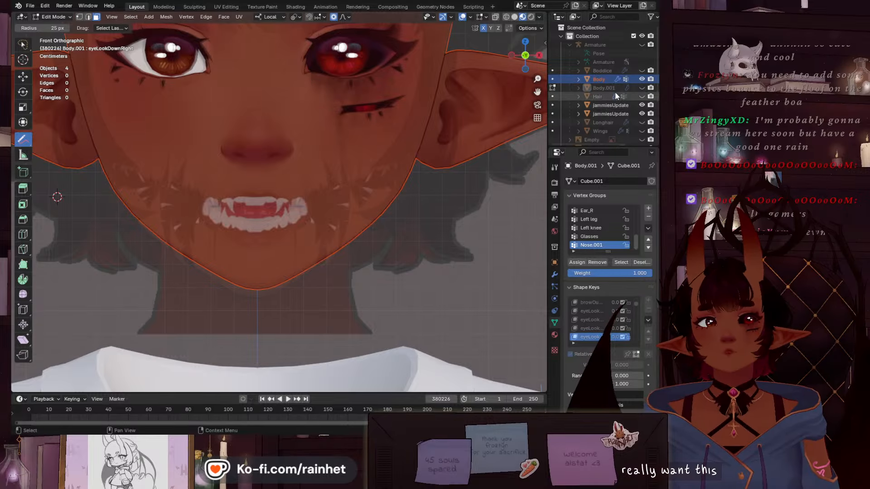
Return to Object Mode and make the Body object the active one
scroll(345, 175, "down", 4)
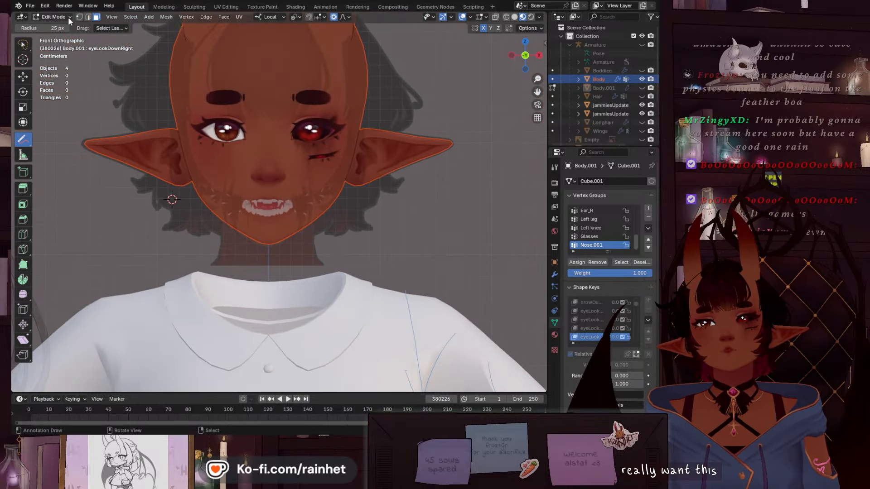
left_click(69, 19)
left_click(64, 27)
scroll(312, 152, "down", 4)
left_click(445, 109)
scroll(446, 108, "down", 1)
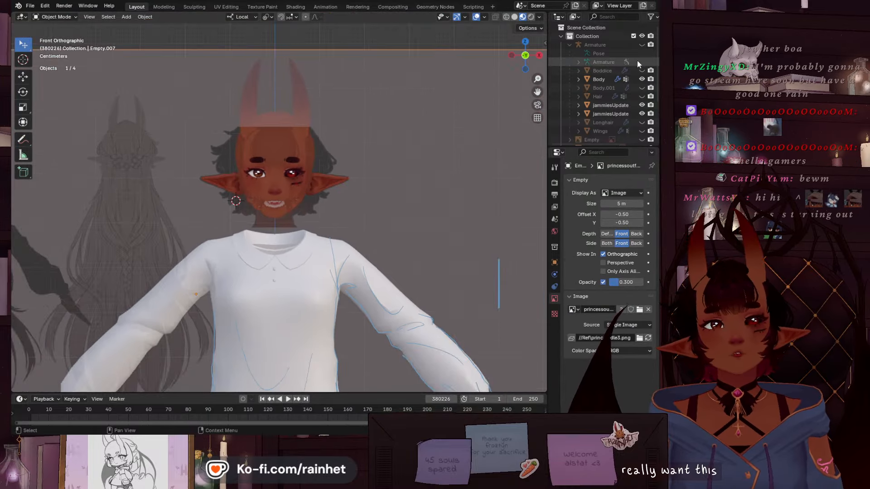
left_click(599, 79)
left_click(351, 38)
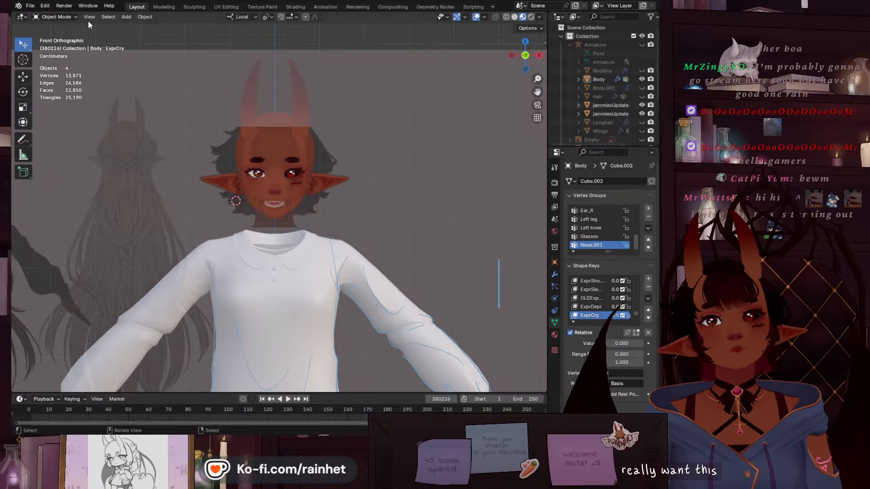
Add a cube mesh and scale it by 0.125
left_click(126, 16)
mouse_move(163, 26)
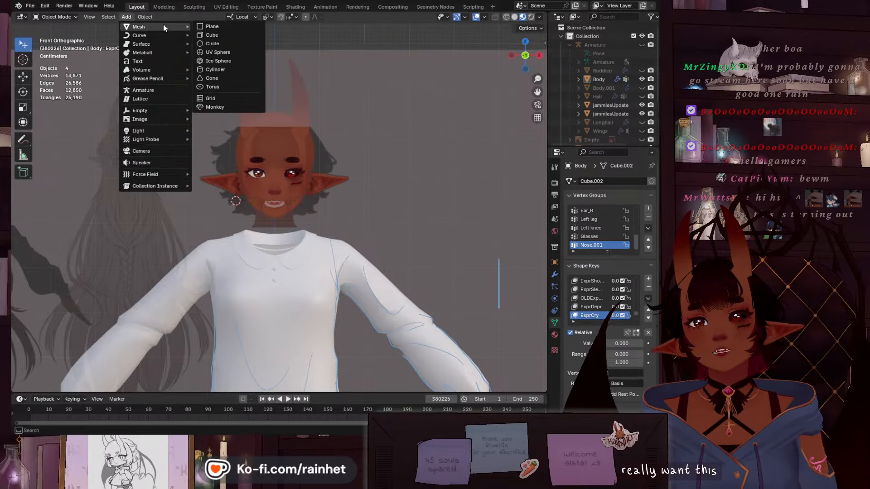
left_click(213, 36)
scroll(308, 171, "down", 6)
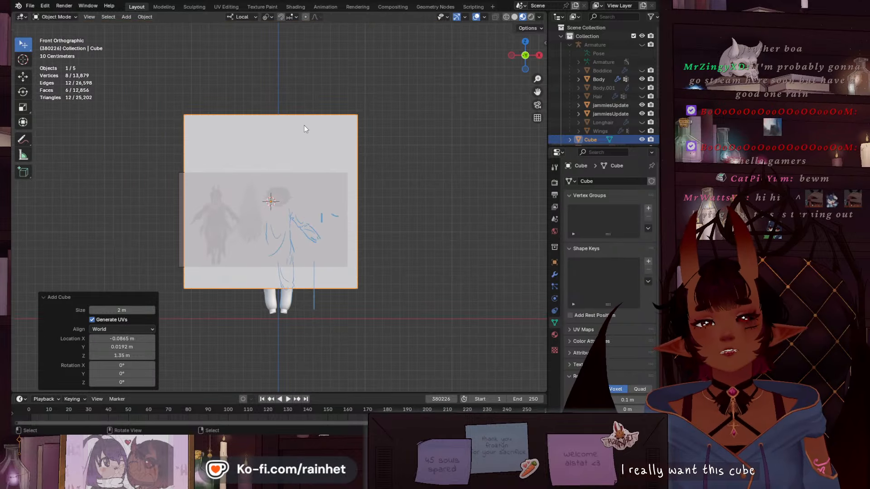
type("s0.125")
key("Return")
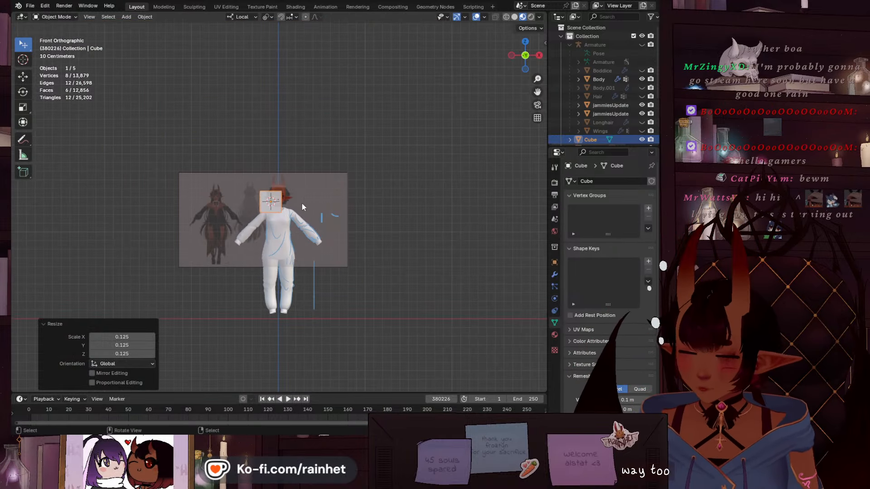
Shrink the cube beside the head by a factor of 0.340 and delete it
scroll(302, 203, "up", 5)
scroll(297, 175, "up", 4)
key("s")
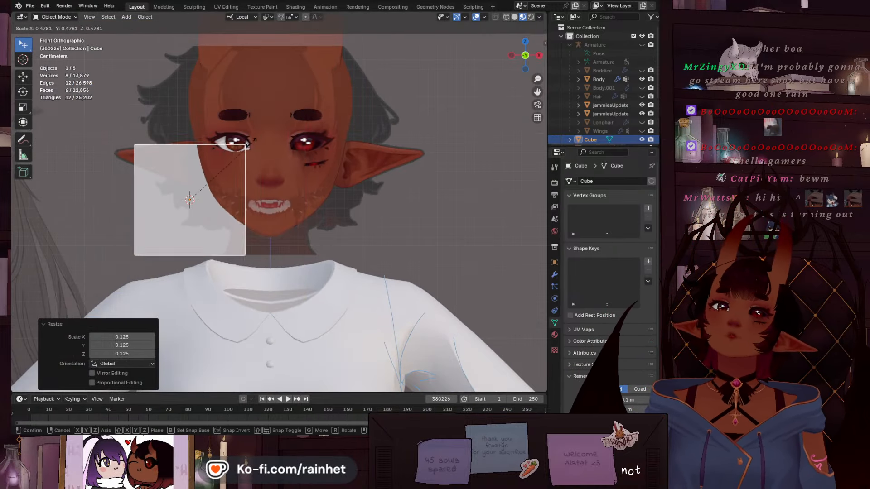
left_click(236, 154)
key("x")
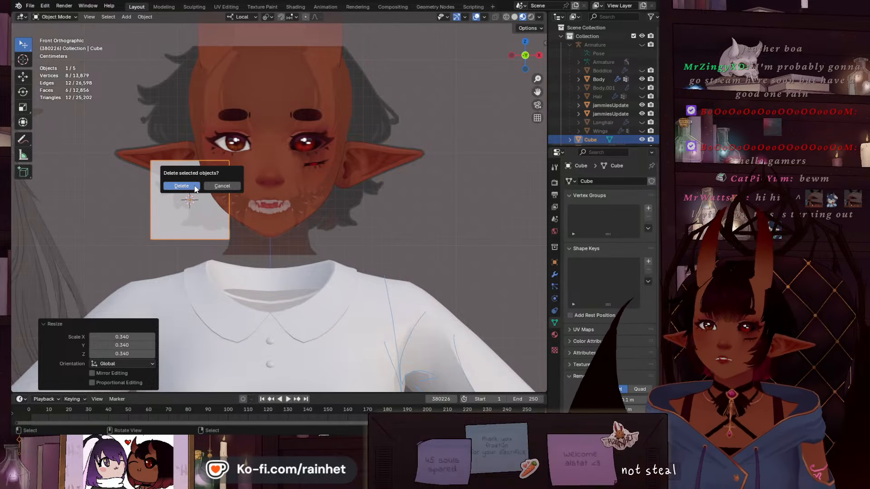
left_click(181, 186)
Edit the Body mesh in face selection mode and select all head faces linked within the seams
left_click(290, 97)
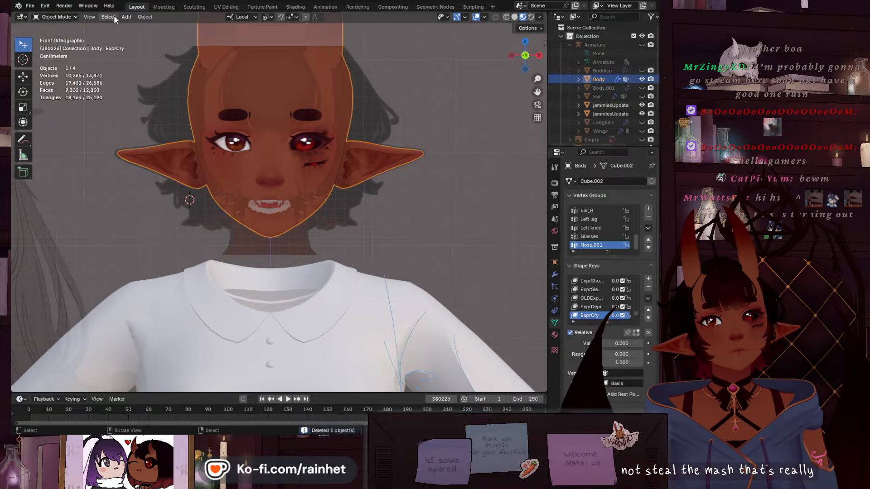
left_click(55, 17)
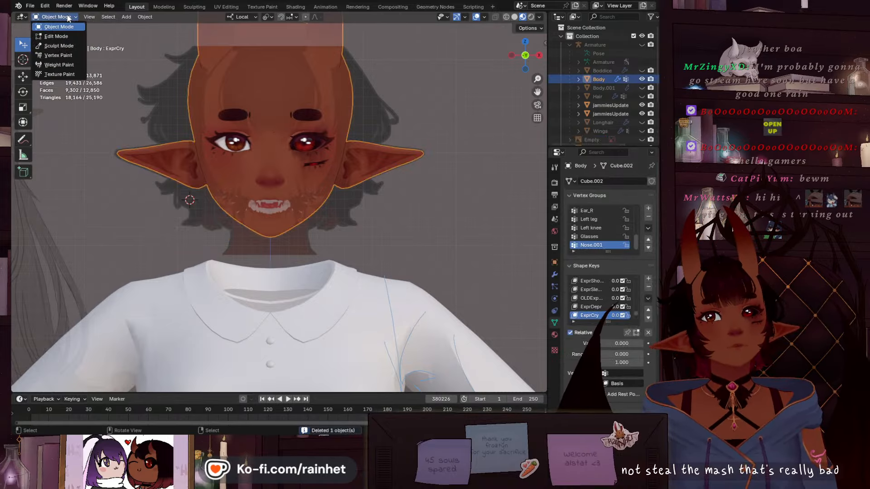
left_click(69, 40)
middle_click_drag(114, 104, 194, 113)
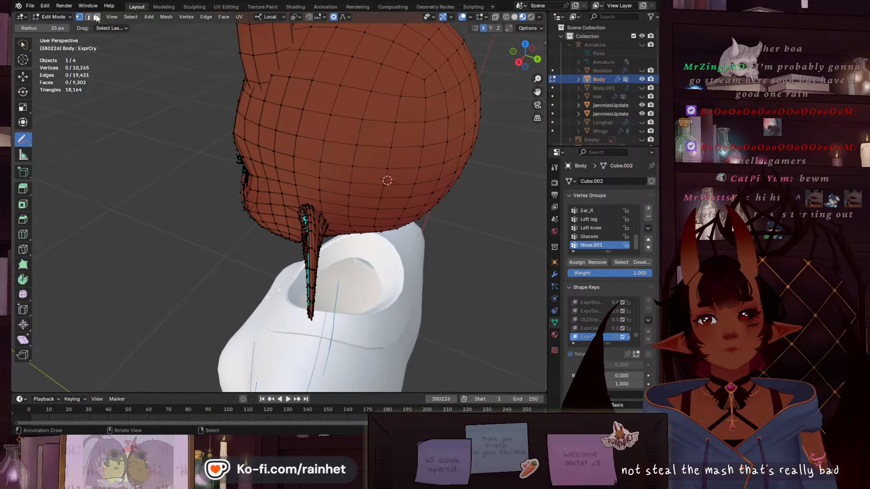
left_click(363, 71)
key("ctrl+l")
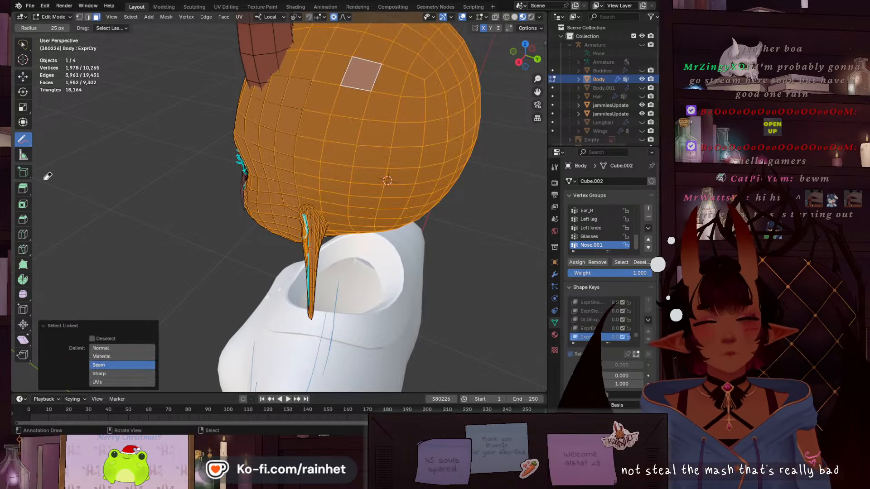
Duplicate the selected head faces in place and separate the copy into its own object
left_click(30, 46)
mouse_move(317, 122)
middle_mouse_down()
mouse_move(369, 116)
mouse_move(324, 131)
mouse_move(344, 129)
middle_mouse_up()
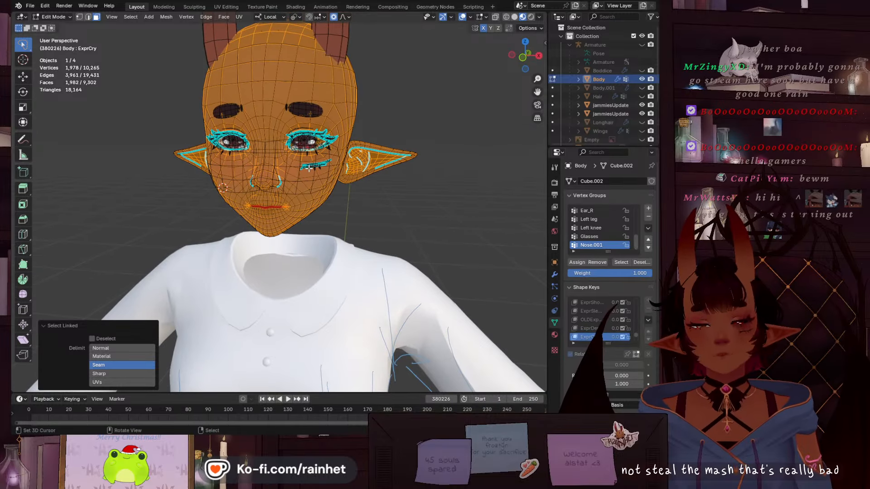
key("shift+d")
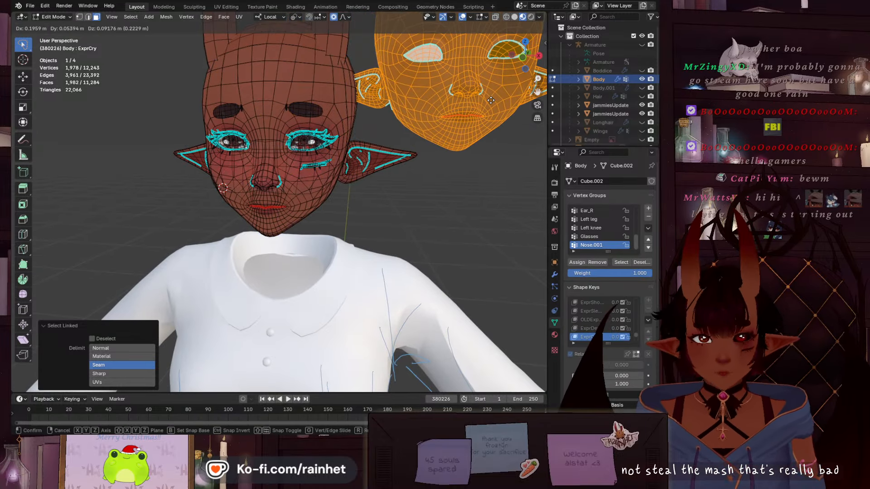
key("Escape")
key("p")
left_click(494, 94)
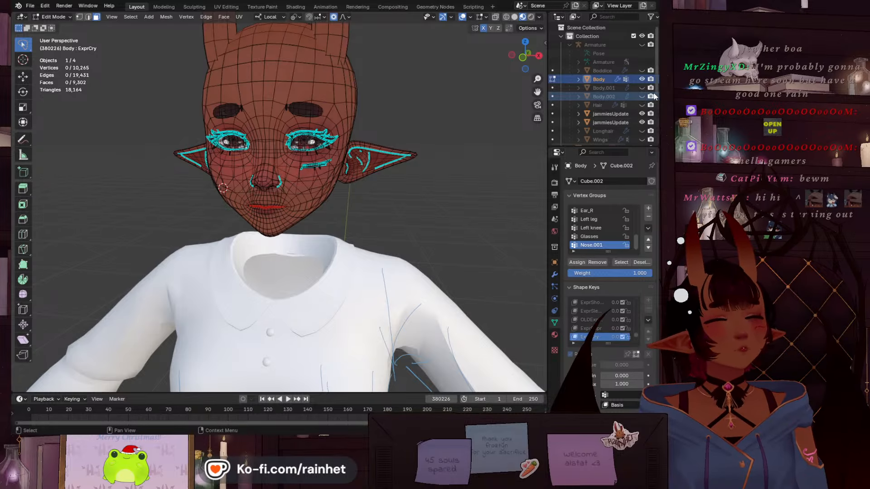
Hide the Body object and show the separated head object, Body.002
left_click(642, 80)
left_click(626, 97)
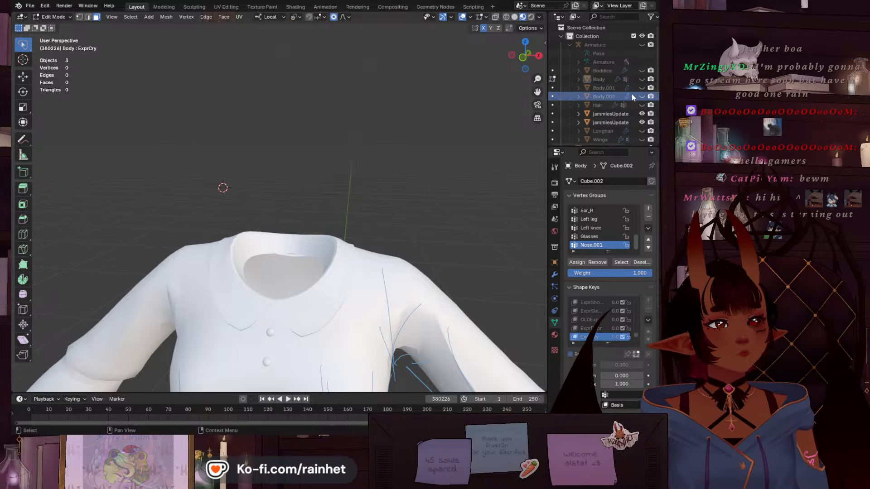
left_click(642, 97)
Delete the Body.001 object and rename Body.002 as NewMouth
right_click(604, 86)
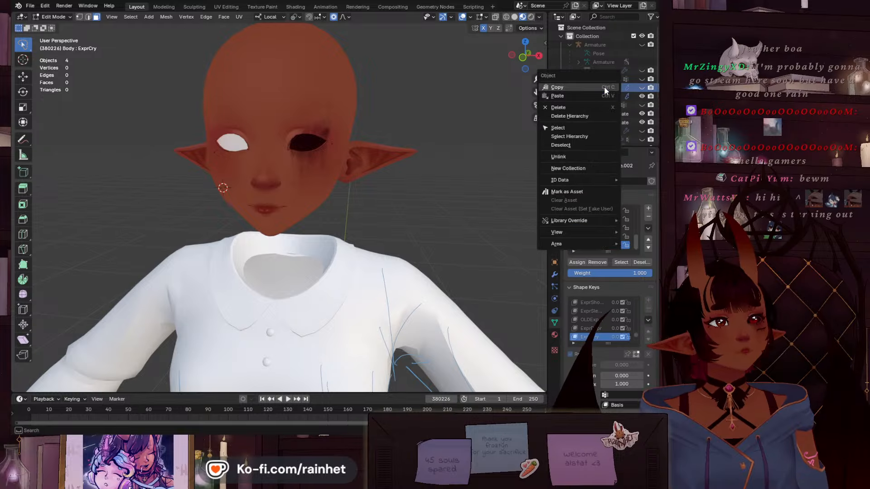
key("Escape")
double_click(603, 87)
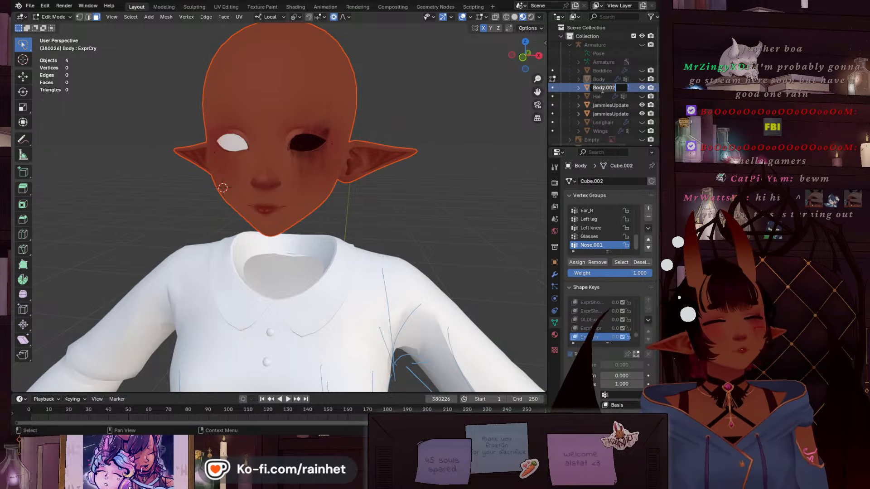
type("New")
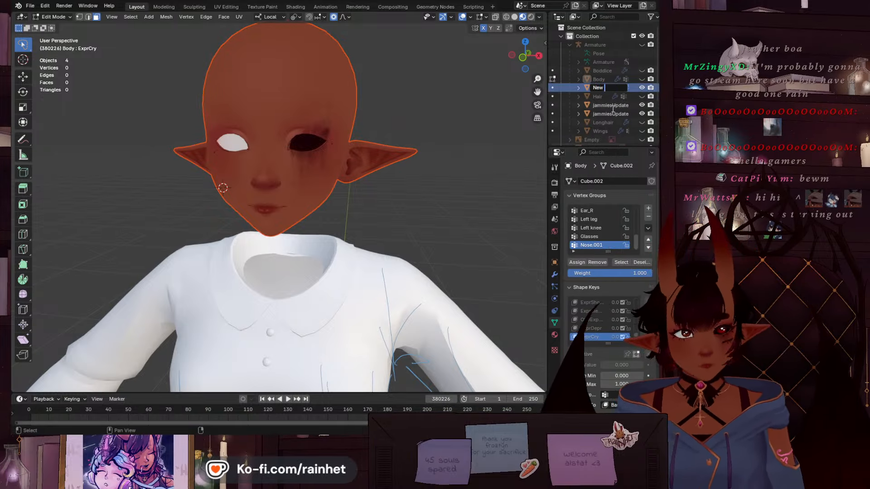
type("Mouth")
key("Return")
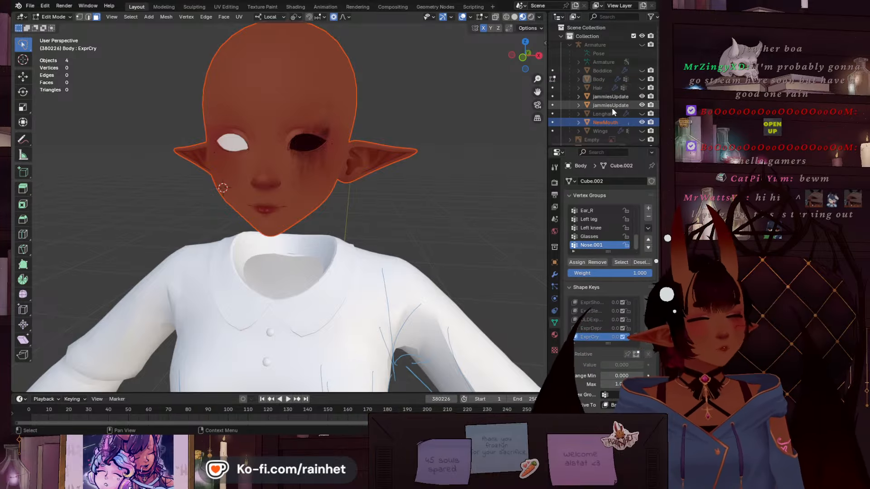
View the separated head from the front over the reference image and leave Edit Mode
scroll(403, 147, "up", 1)
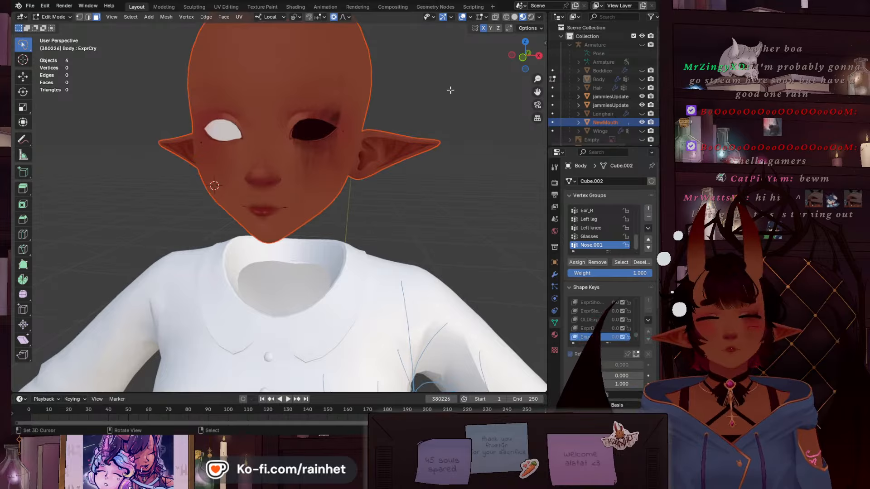
left_click(523, 57)
scroll(253, 192, "up", 5)
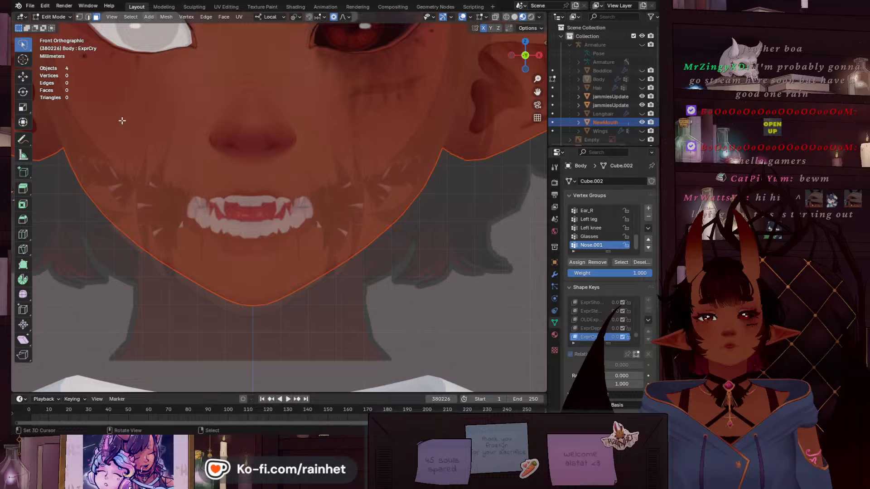
left_click(66, 18)
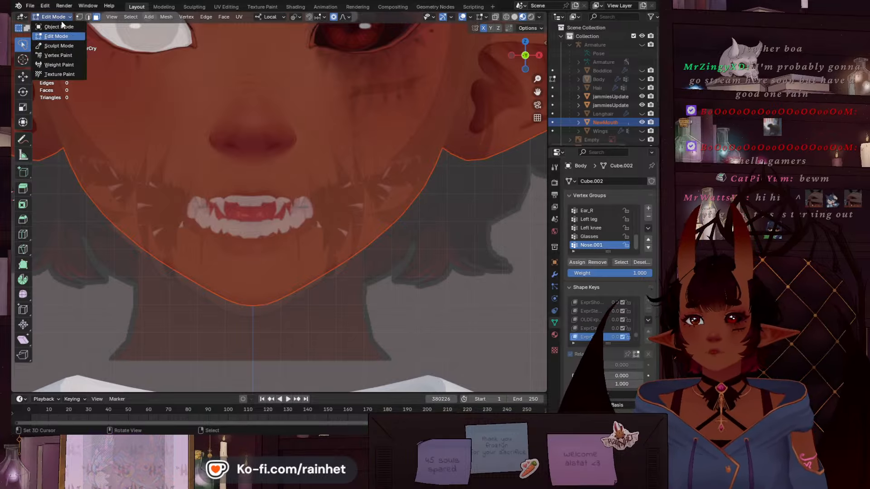
scroll(316, 248, "up", 3)
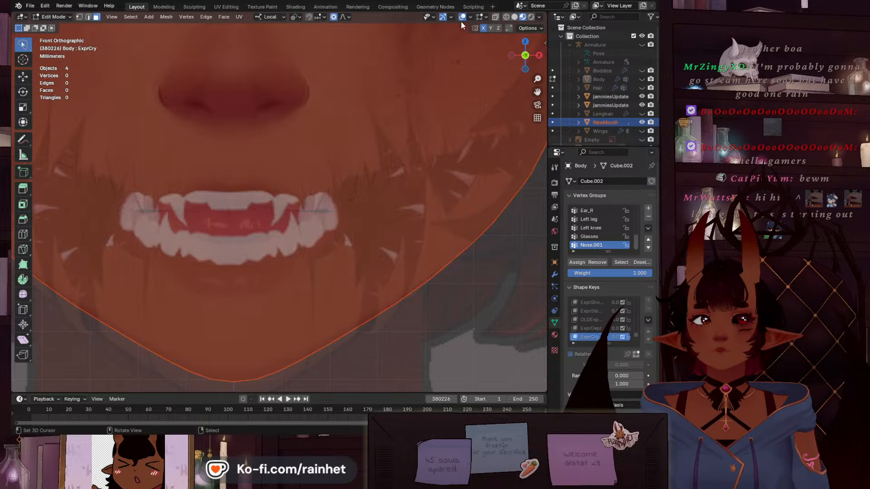
left_click(53, 16)
left_click(52, 35)
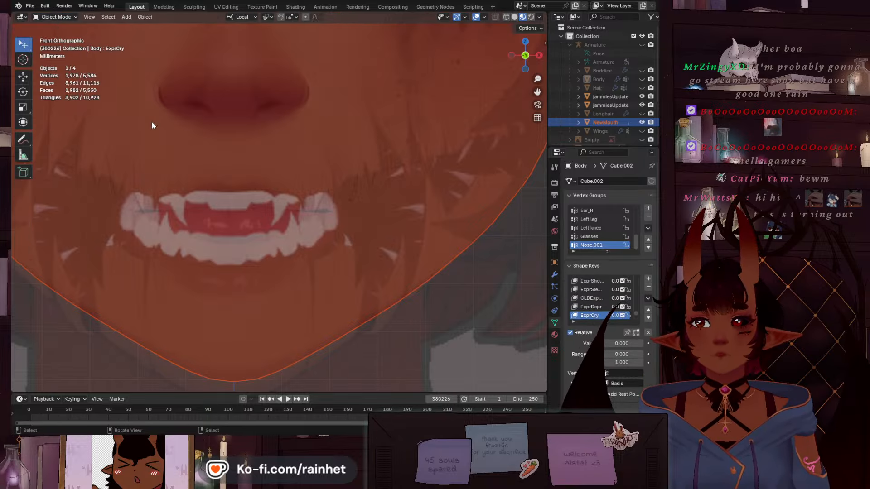
Open the NewMouth mesh in Edit Mode with all of its geometry deselected
scroll(157, 126, "down", 5)
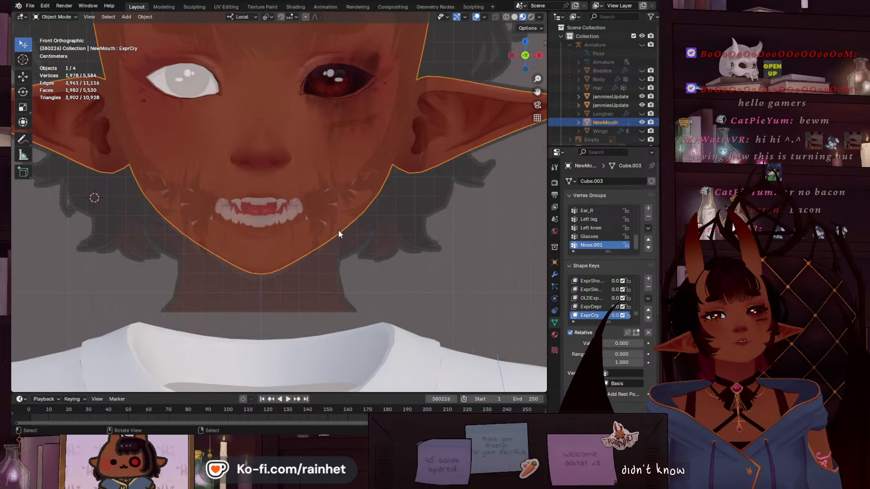
left_click(45, 18)
left_click(55, 37)
scroll(334, 192, "up", 4)
key("a")
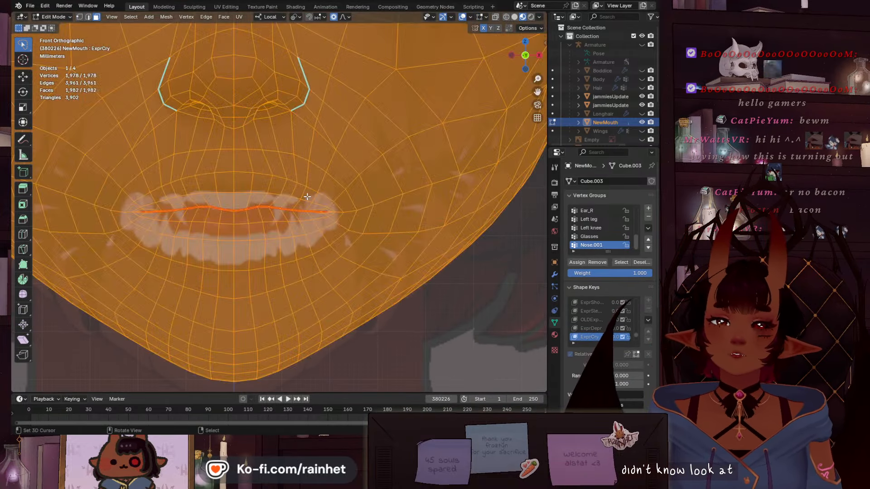
key("alt+a")
Examine the NewMouth topology around the mouth, cheek and chin against the drawn teeth and tears
scroll(340, 200, "up", 5)
middle_click_drag(351, 205, 185, 205, "shift")
scroll(283, 210, "down", 8)
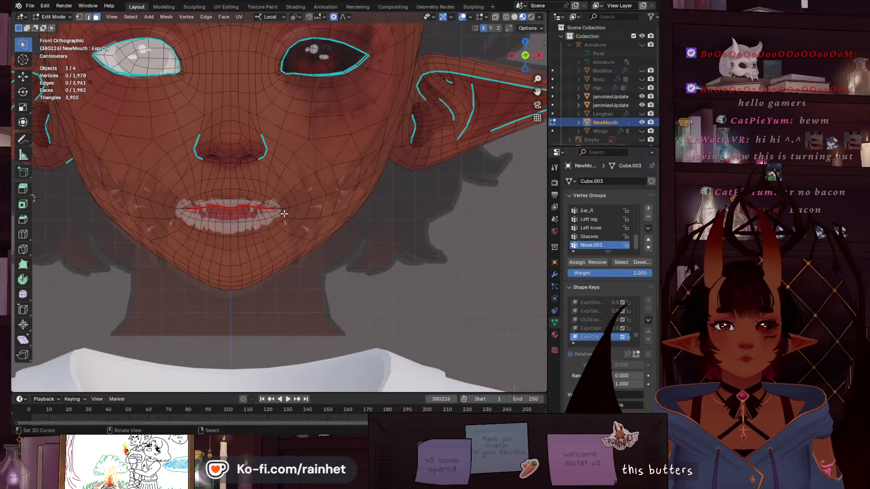
scroll(286, 211, "up", 7)
scroll(219, 236, "down", 3)
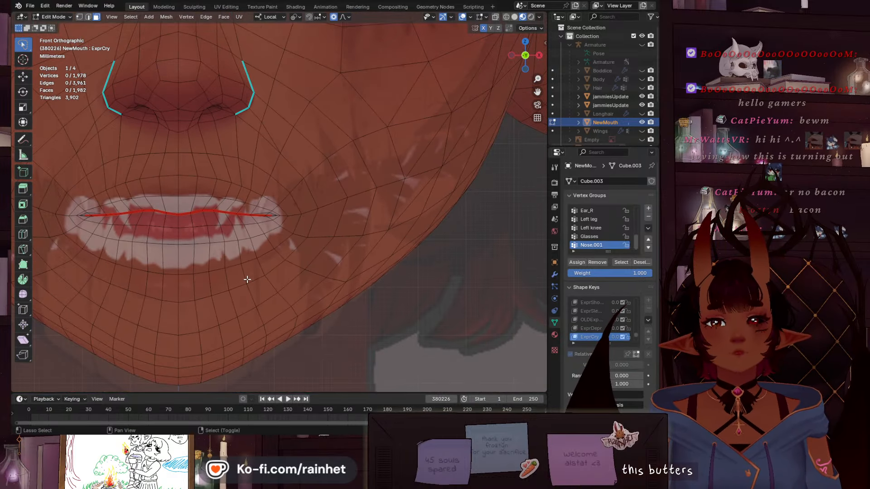
scroll(252, 224, "up", 6)
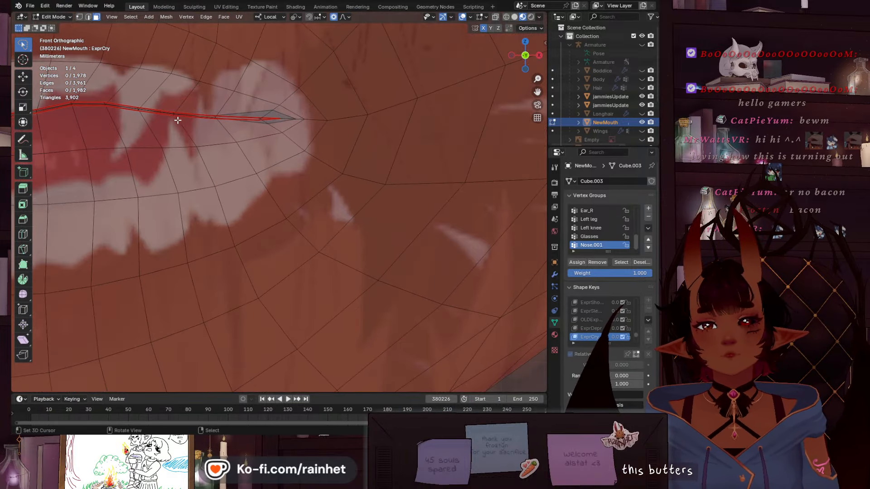
scroll(237, 288, "down", 5)
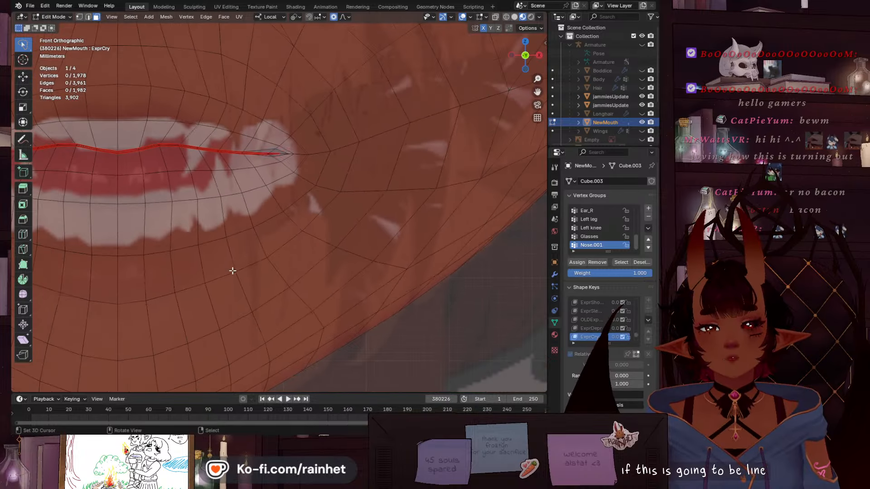
middle_click_drag(245, 274, 256, 203, "shift")
scroll(282, 208, "up", 3)
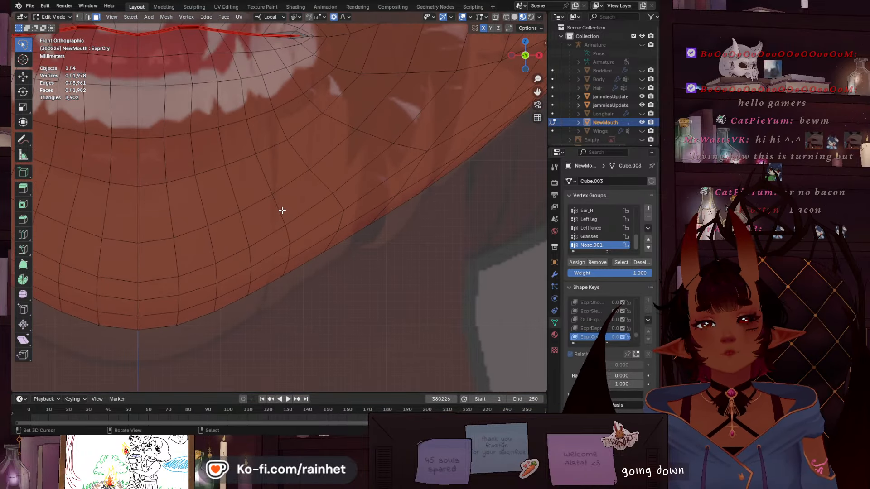
scroll(282, 210, "down", 4)
scroll(282, 208, "down", 7)
scroll(281, 206, "up", 2)
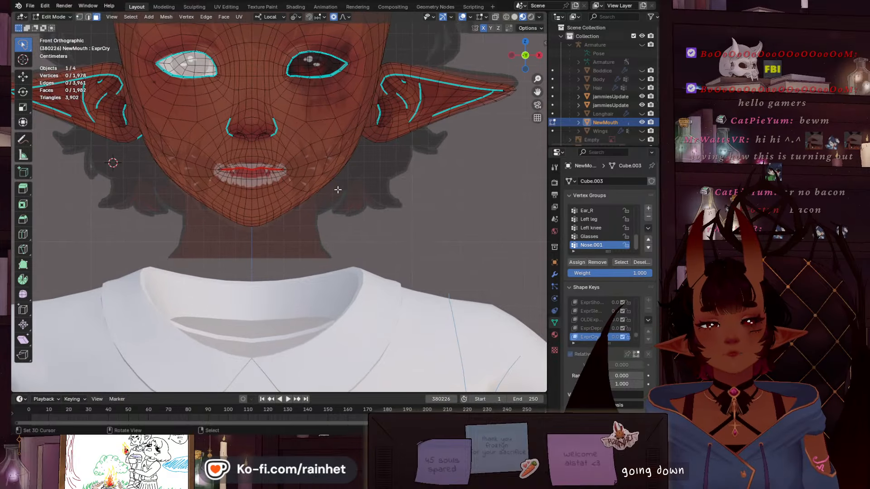
Leave Edit Mode on NewMouth and make Basis its active shape key
middle_click_drag(303, 182, 402, 191, "shift")
left_click(526, 55)
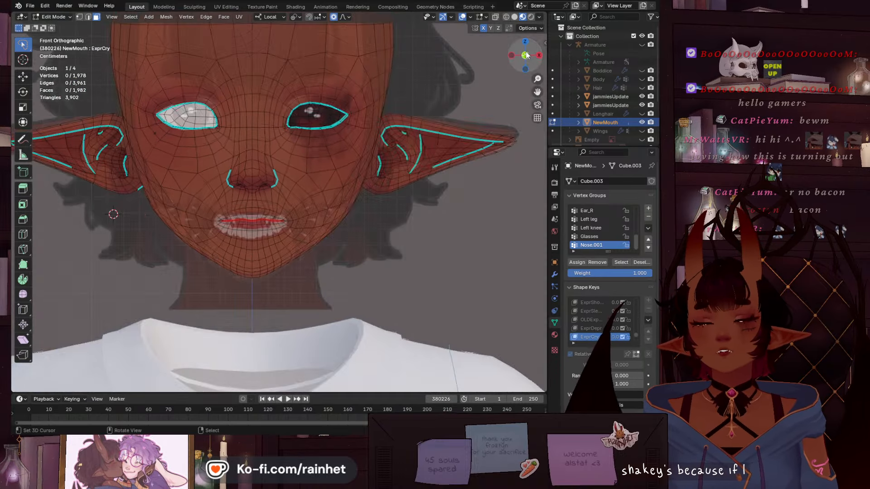
left_click(53, 16)
left_click(49, 26)
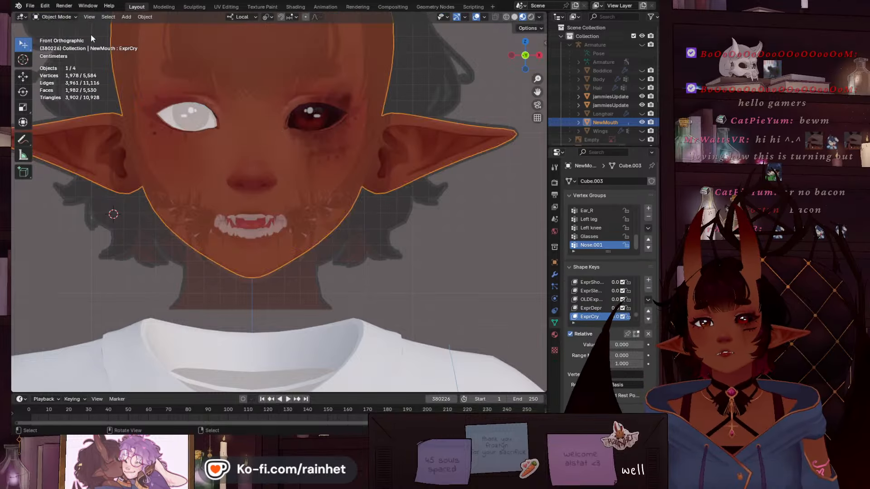
left_click(555, 275)
left_click(555, 323)
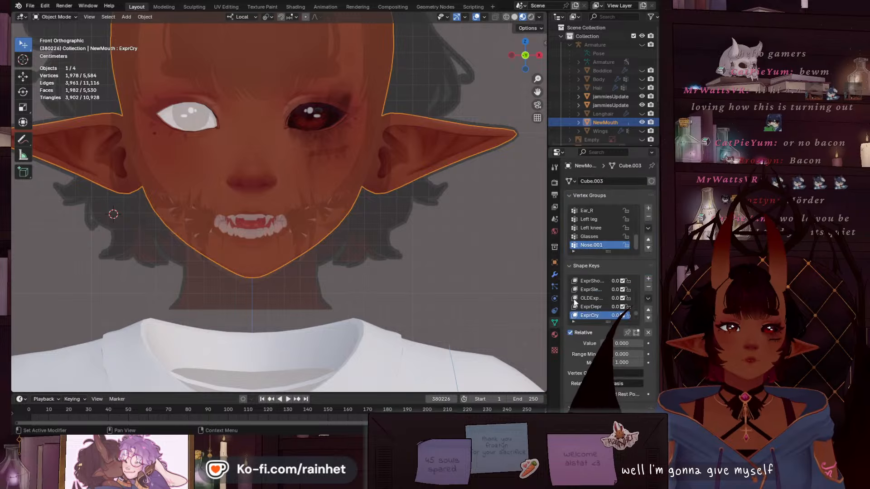
scroll(636, 312, "down", 5)
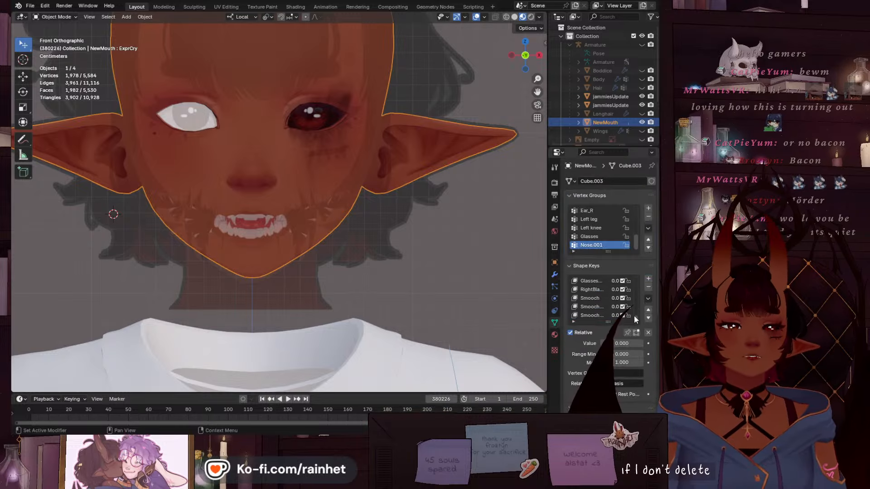
scroll(635, 298, "up", 10)
left_click(595, 281)
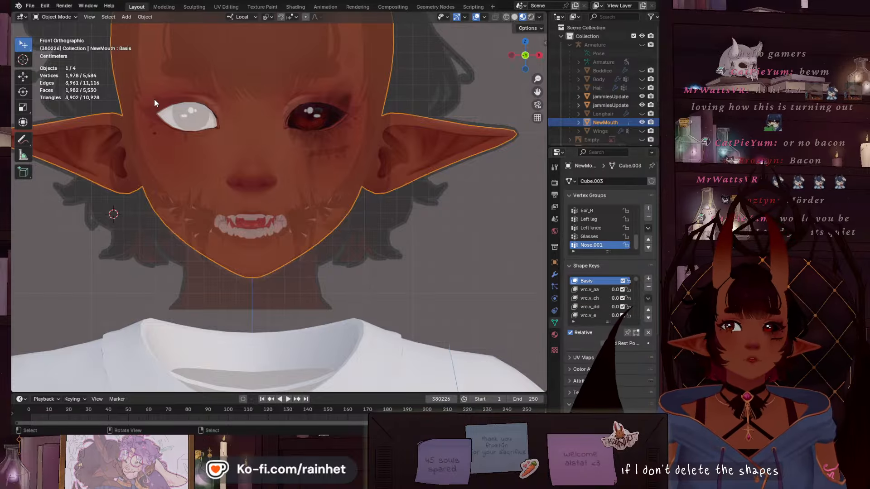
left_click(30, 5)
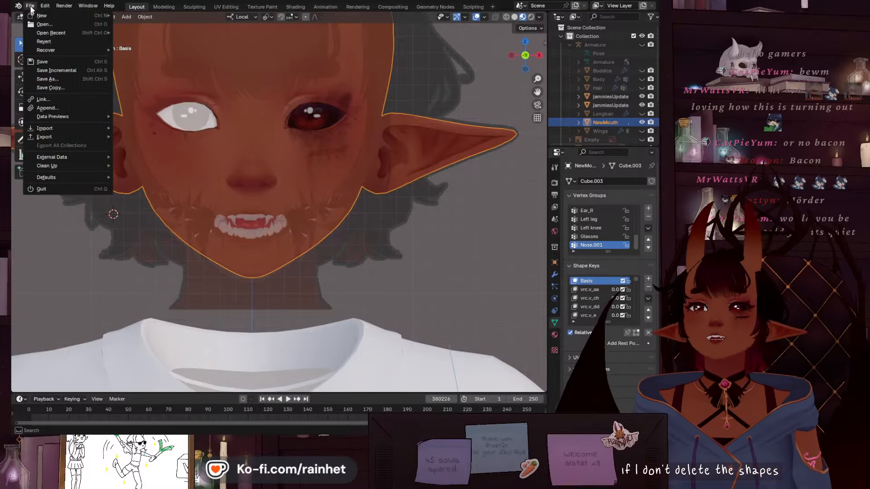
left_click(166, 10)
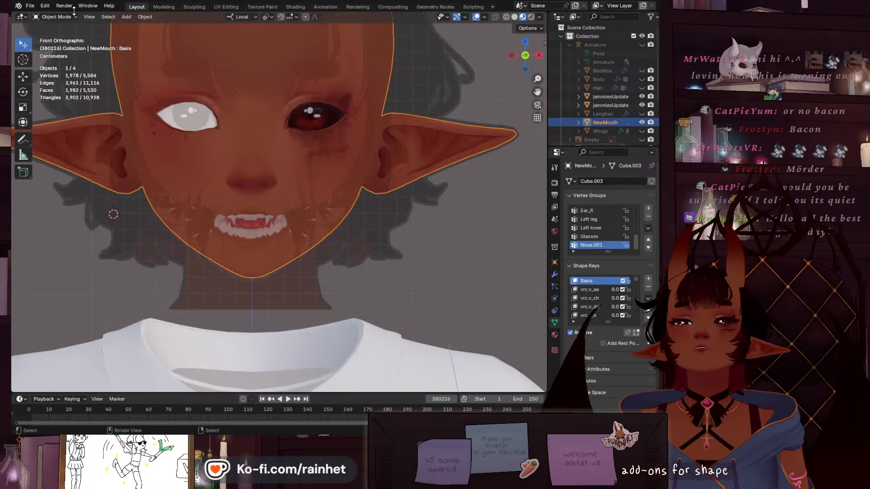
left_click(150, 16)
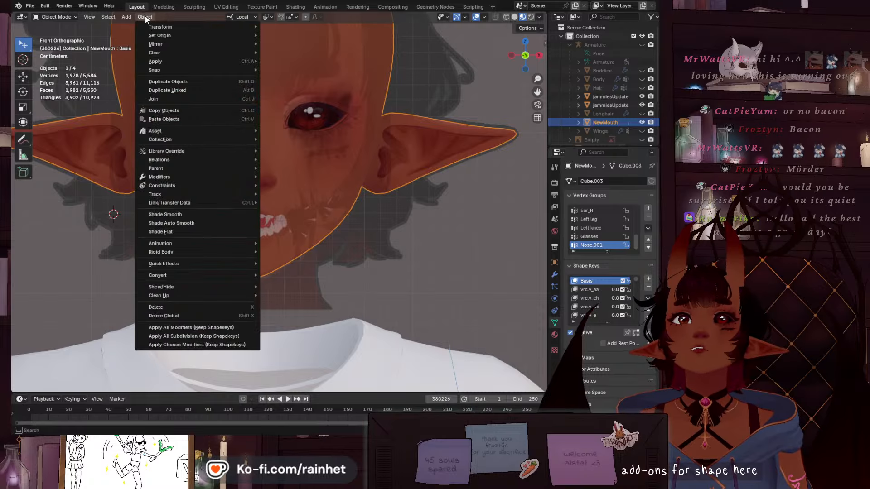
mouse_move(175, 62)
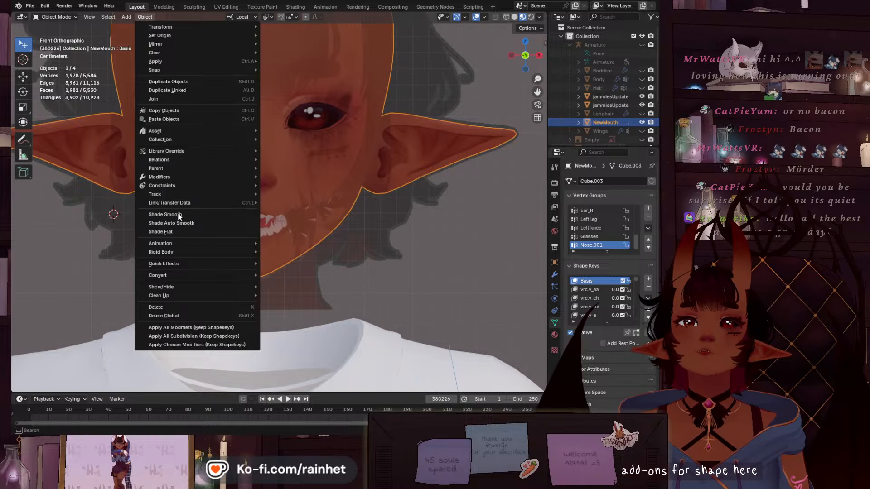
mouse_move(177, 244)
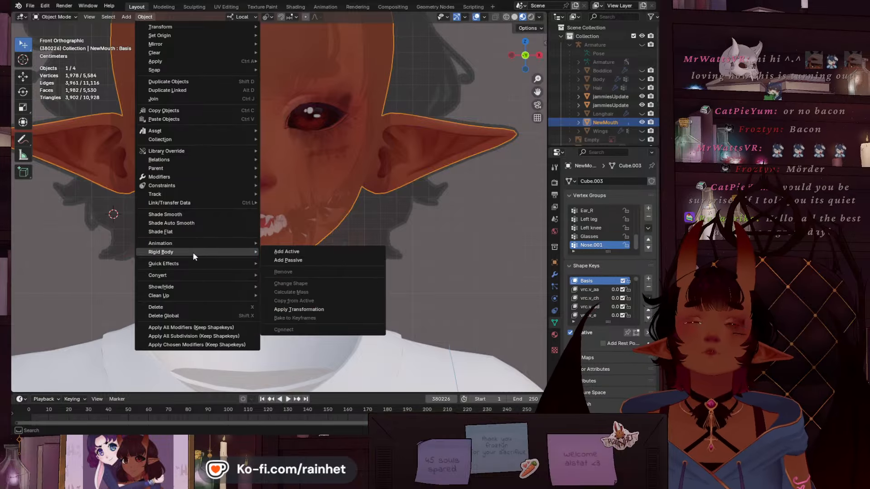
mouse_move(209, 263)
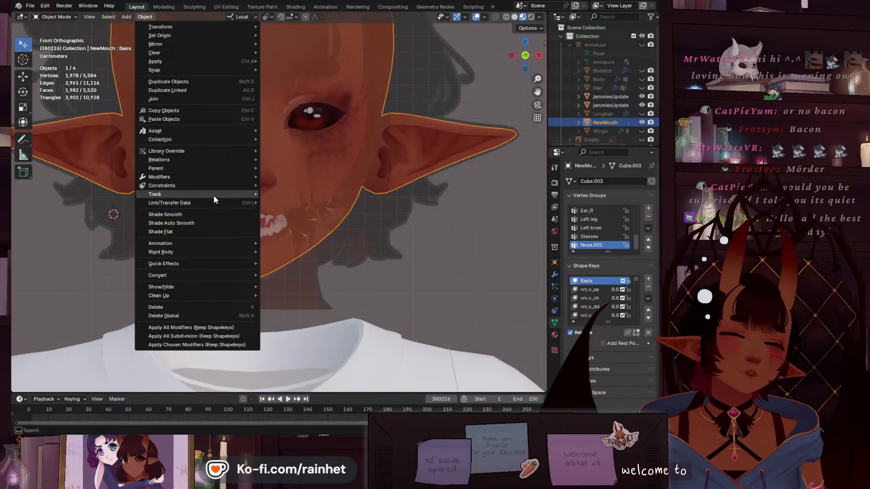
mouse_move(213, 194)
mouse_move(223, 165)
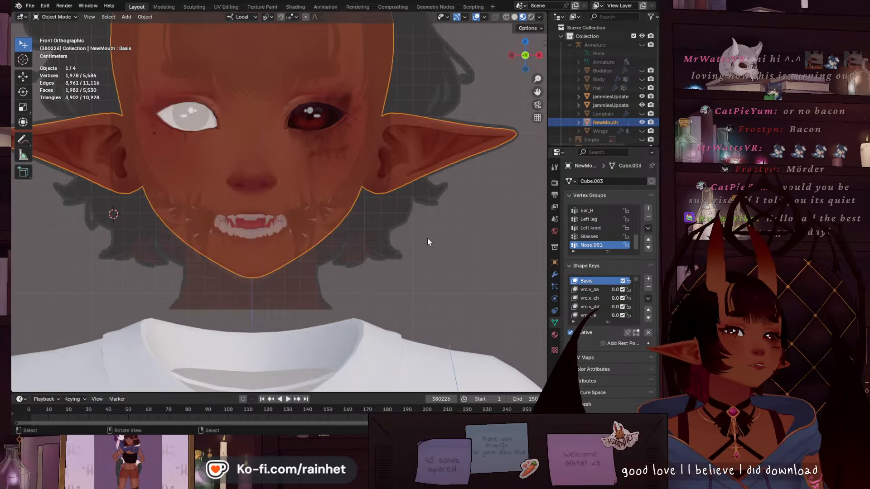
Add a Mirror modifier on the X axis to NewMouth and place it above the Armature modifier
left_click(554, 275)
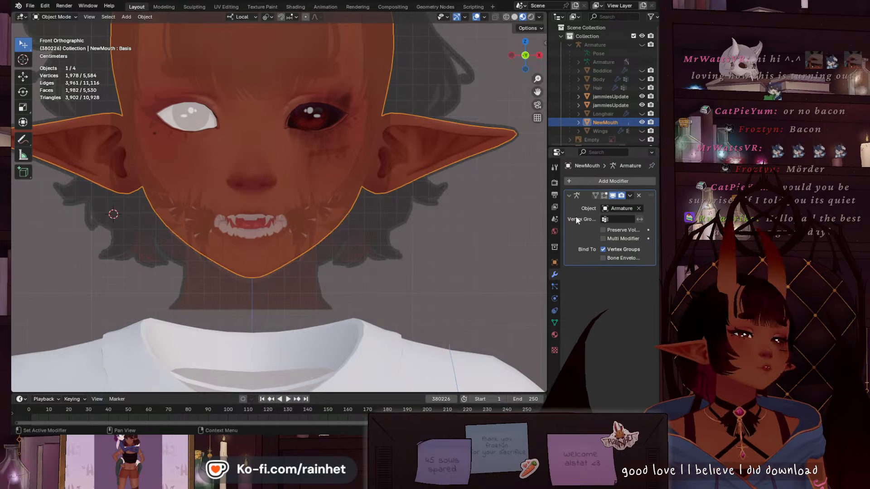
left_click(585, 182)
left_click(558, 179)
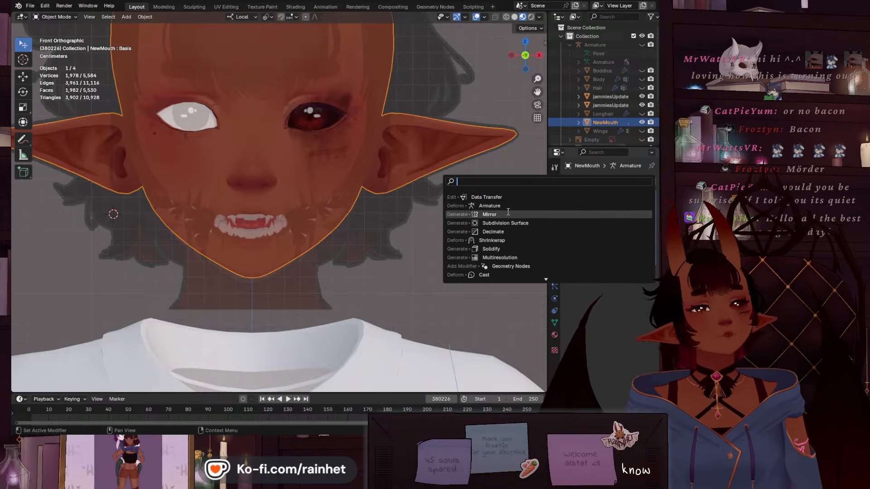
left_click(546, 214)
left_click_drag(650, 272, 643, 178)
Enter Edit Mode with vertex selection and hide the vertical centre edge loop of the head
left_click(69, 16)
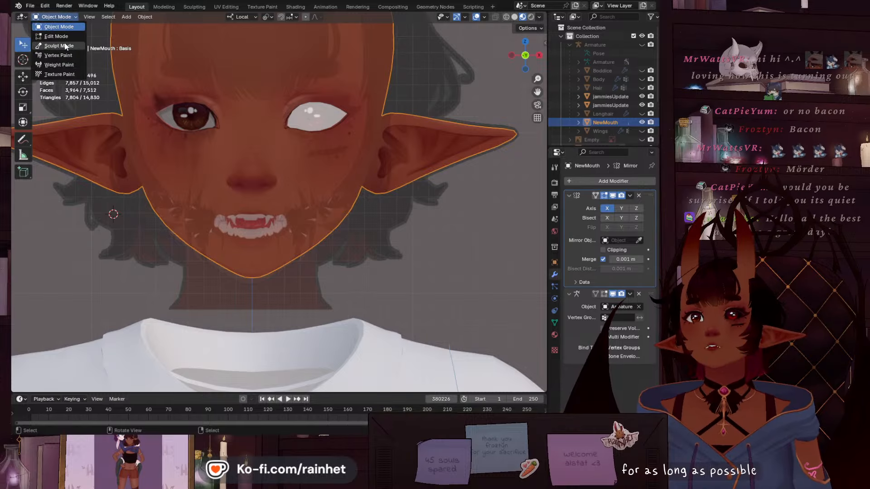
left_click(54, 26)
scroll(246, 123, "up", 2)
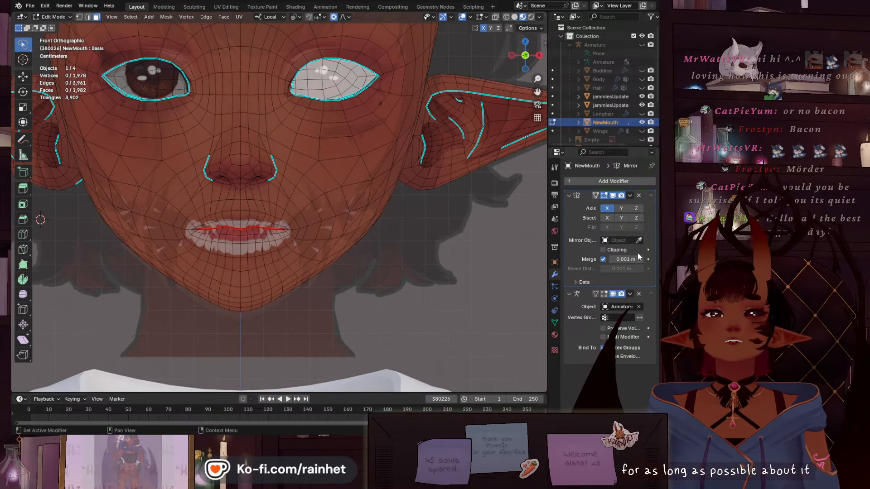
left_click(554, 323)
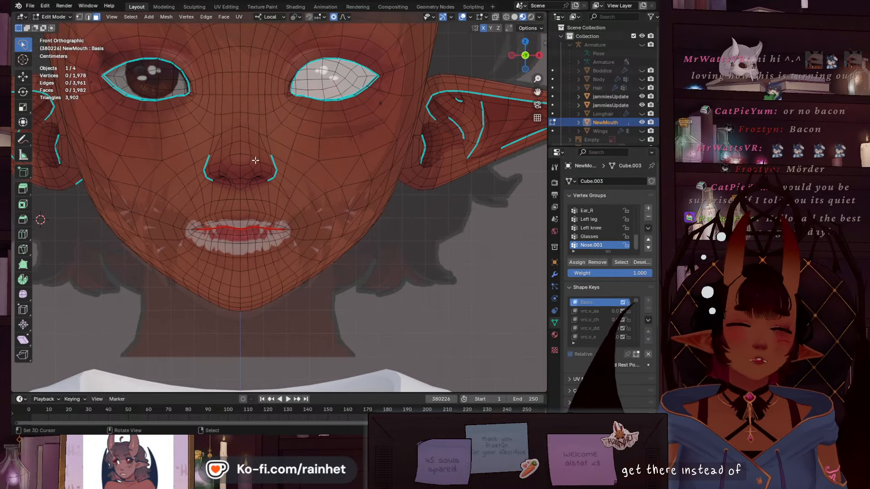
left_click(79, 17)
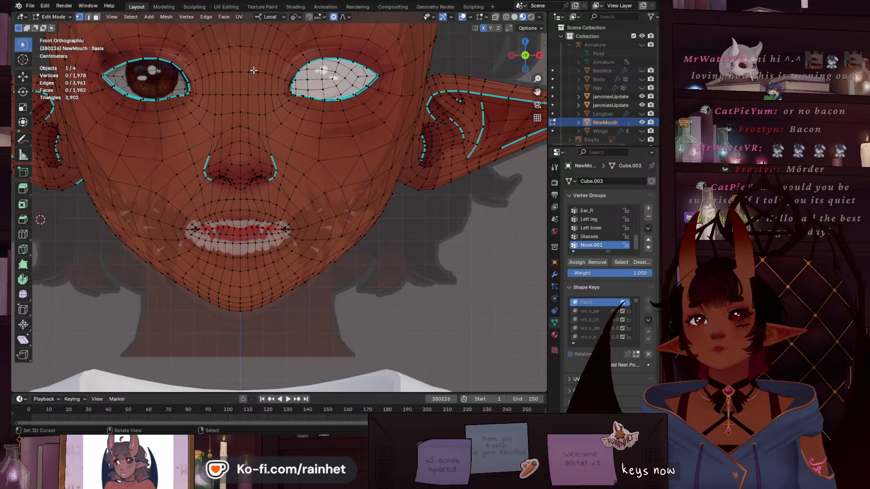
left_click(240, 59, "alt")
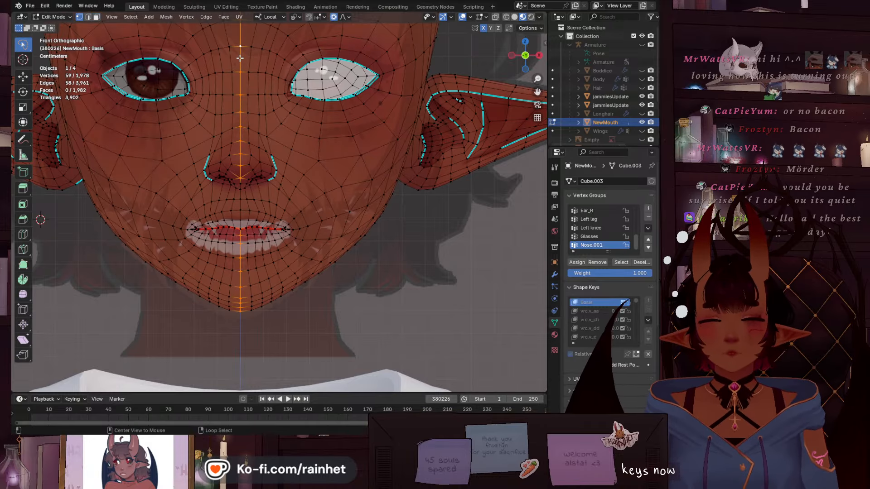
key("h")
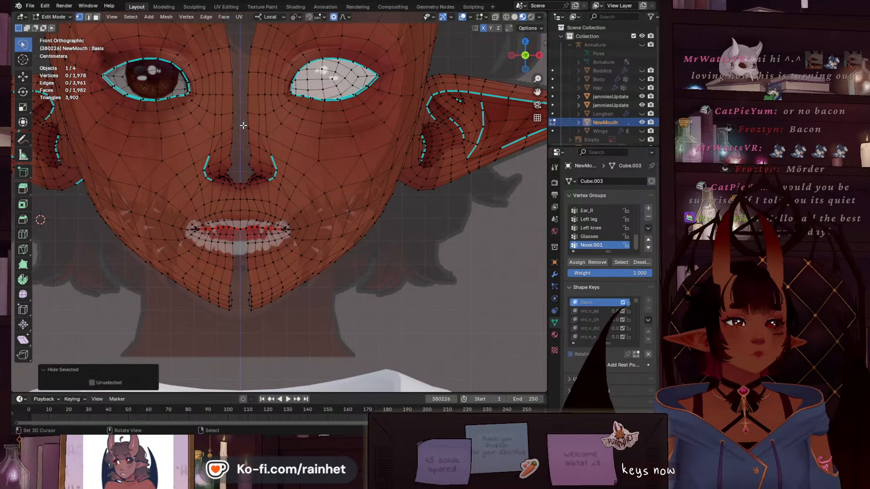
Delete all linked vertices of the character's right half of the head and reveal the hidden centre loop
scroll(243, 129, "up", 2)
scroll(222, 209, "down", 4)
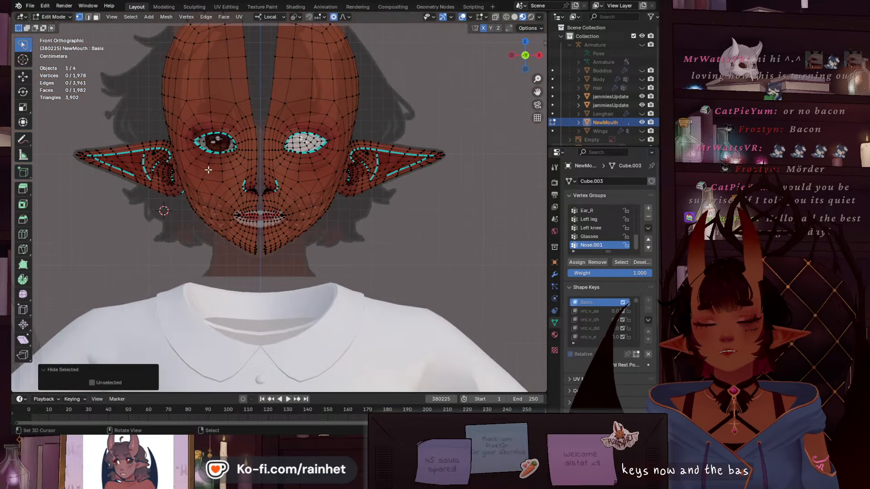
key("l")
key("x")
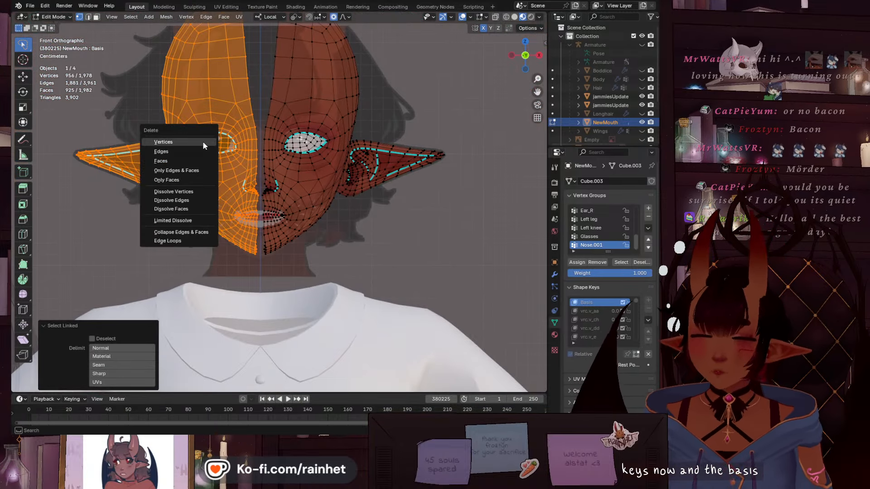
left_click(202, 141)
key("alt+h")
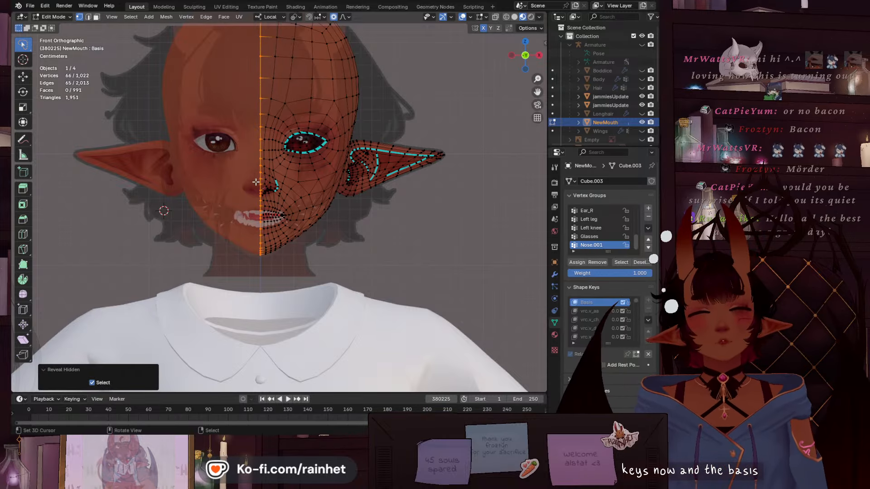
Deselect everything and check the mirrored head from an angle before returning to the front view
scroll(437, 245, "up", 3)
right_click(407, 224)
scroll(386, 218, "down", 1)
middle_click_drag(385, 219, 138, 216)
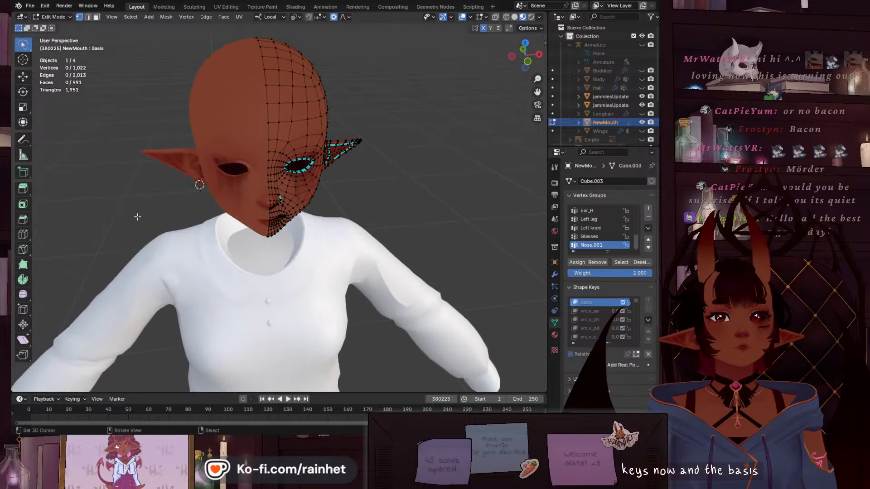
scroll(286, 246, "up", 3)
left_click(527, 61)
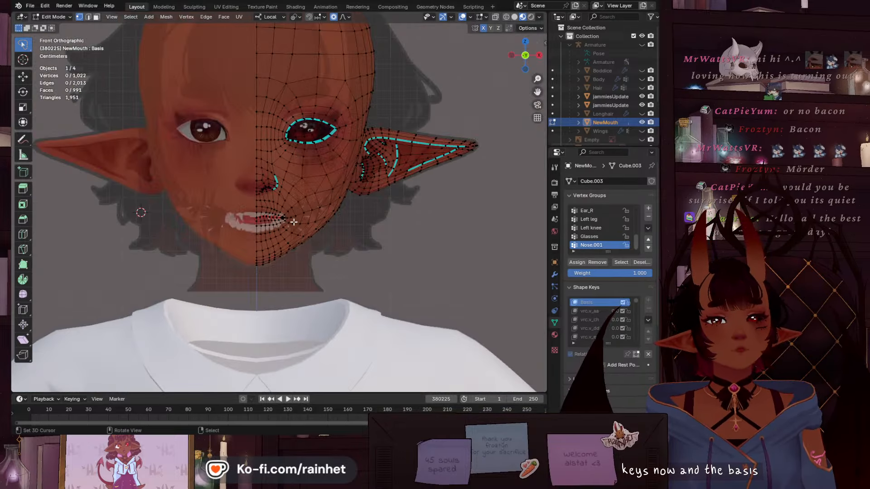
Examine the mouth corner topology against the reference teeth, with the viewport overlays both off and on
scroll(225, 252, "up", 5)
scroll(231, 227, "up", 5)
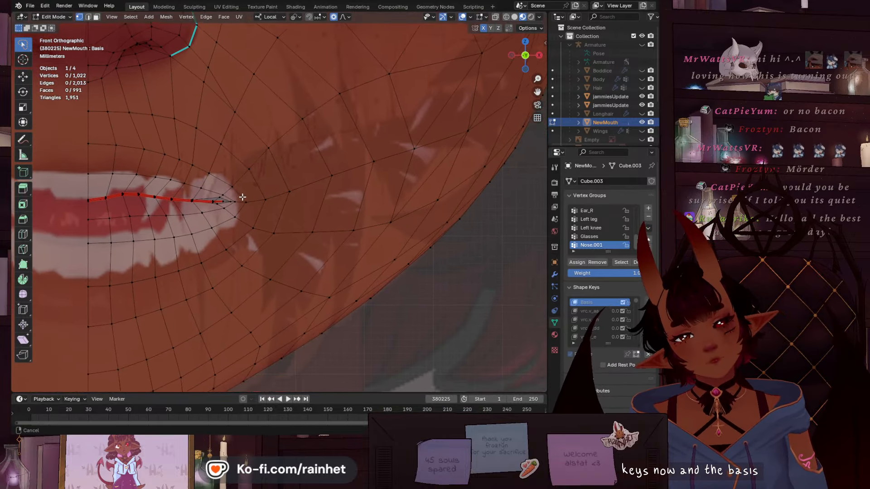
scroll(189, 188, "up", 4)
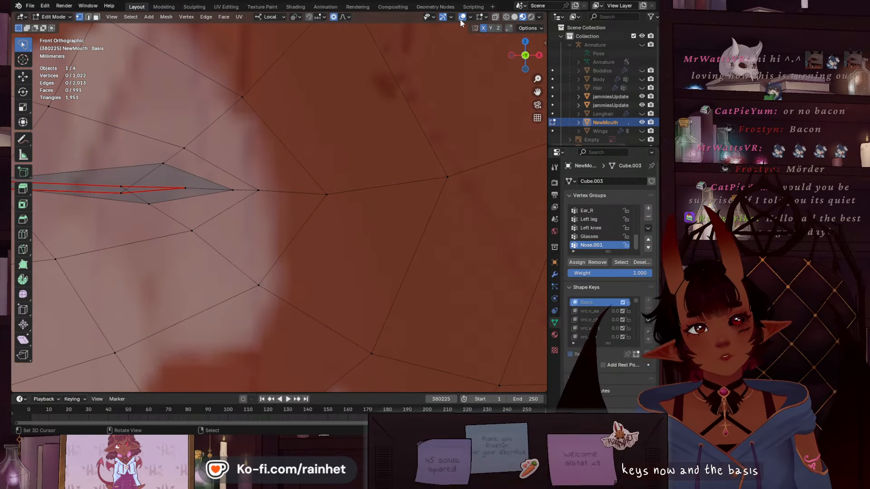
left_click(462, 17)
key("KP_Decimal")
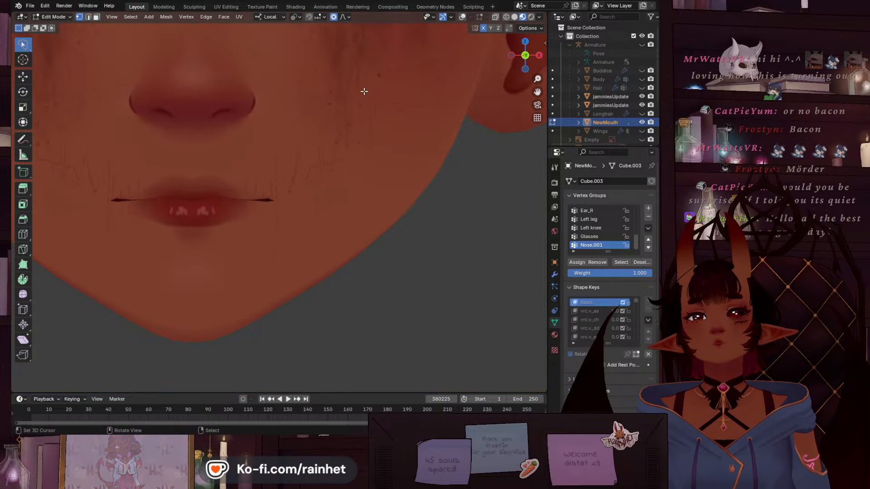
left_click(463, 18)
scroll(294, 190, "up", 5)
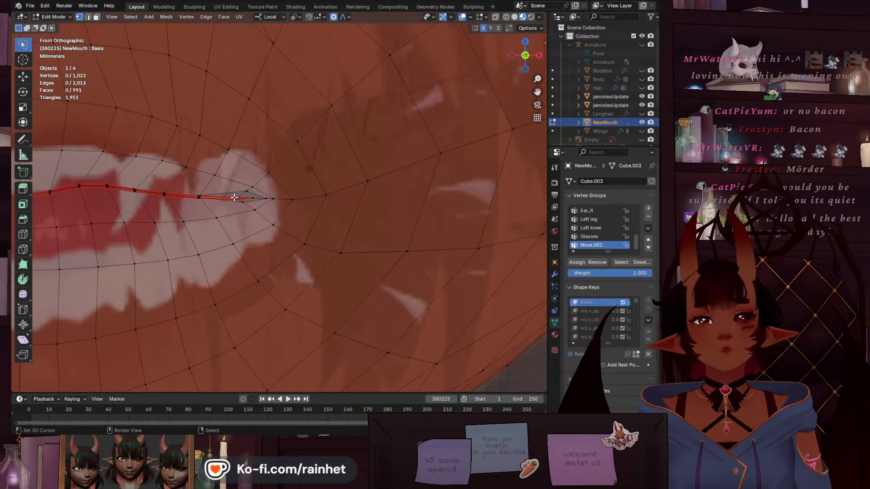
scroll(268, 191, "up", 2)
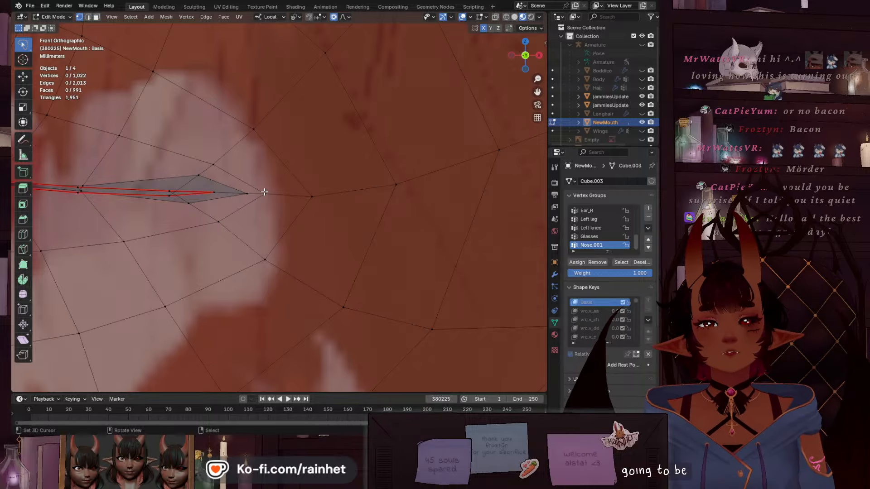
scroll(263, 191, "down", 2)
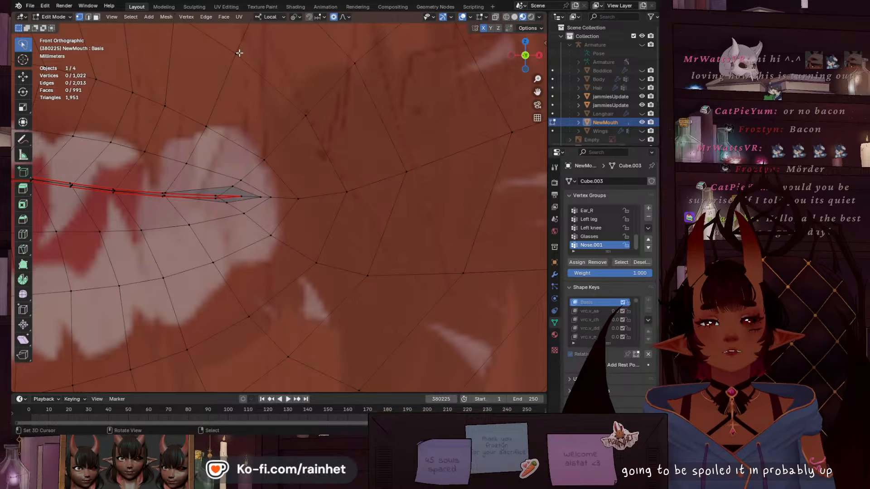
scroll(240, 55, "down", 5)
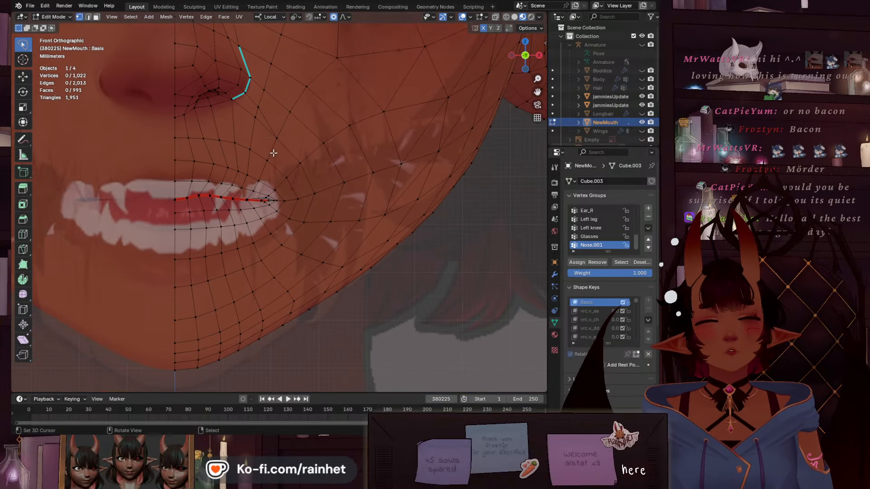
Draw a freehand annotation stroke from the mouth corner of the half mesh up into the cheek
left_click_drag(20, 142, 64, 140)
scroll(321, 194, "up", 3)
middle_click_drag(320, 194, 292, 220, "shift")
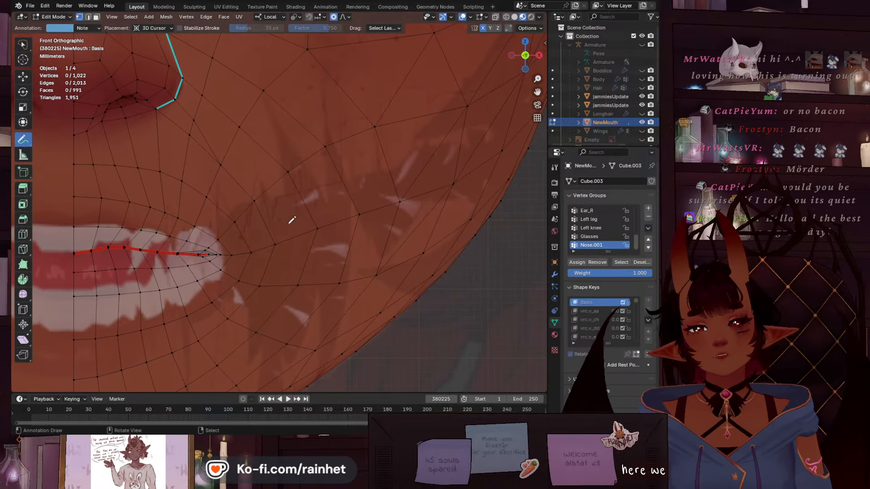
scroll(238, 223, "down", 5)
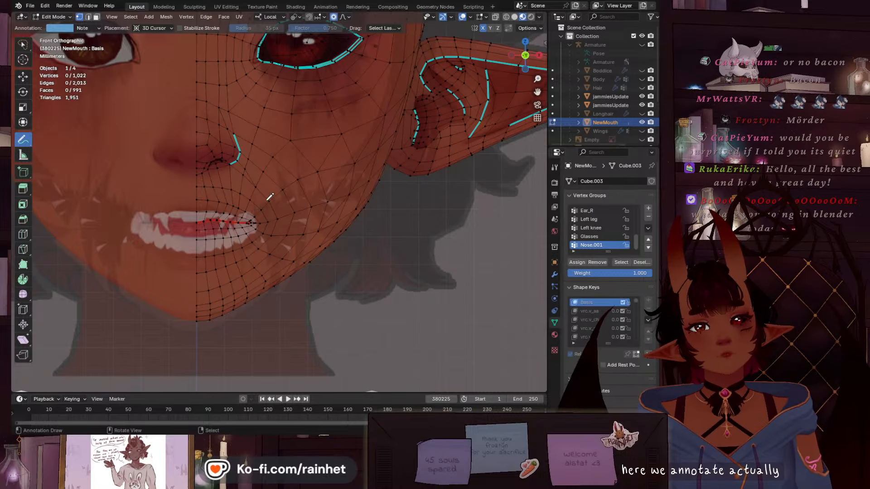
scroll(350, 147, "up", 5)
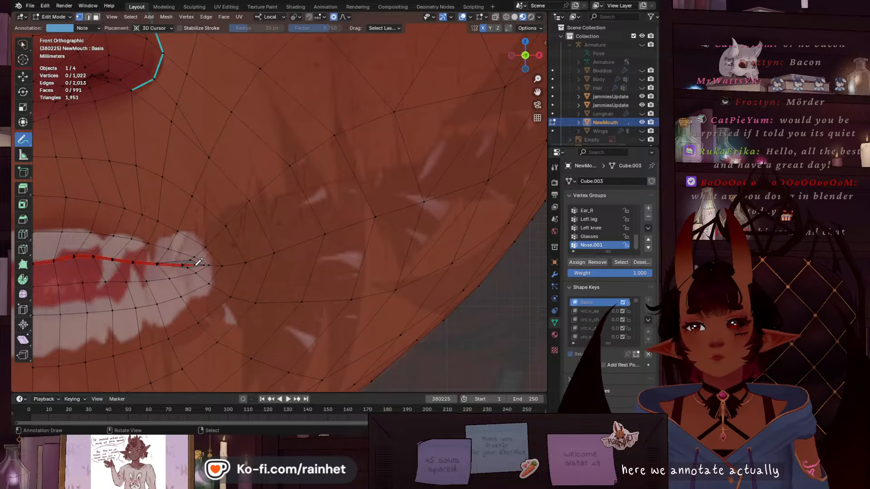
scroll(195, 262, "up", 2)
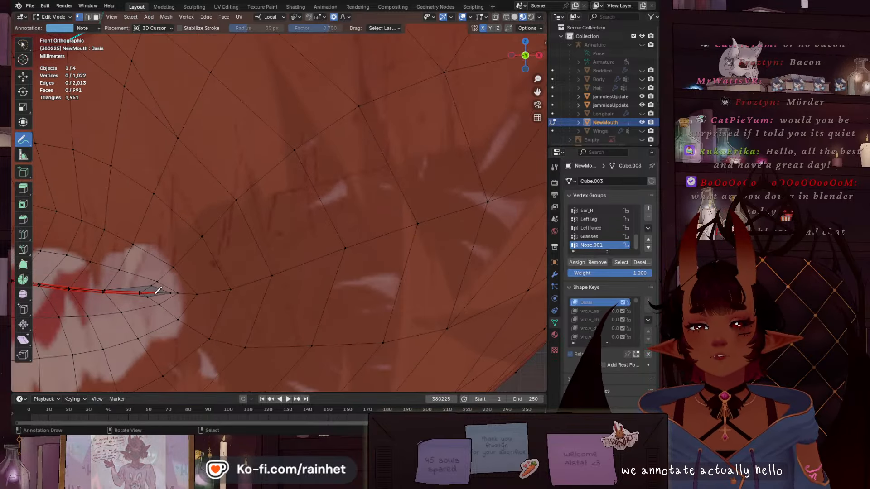
left_click_drag(156, 292, 171, 268)
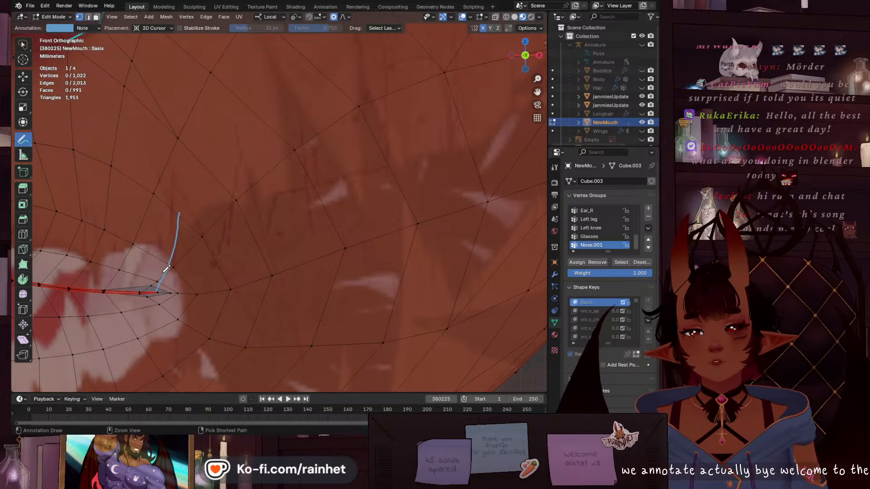
Erase the annotation stroke above the mouth corner with the Annotate Eraser
left_click(23, 139)
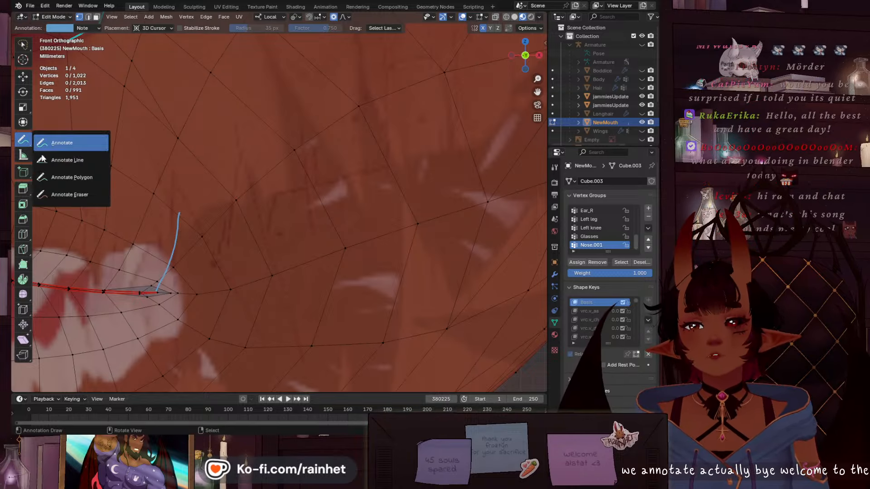
left_click(64, 195)
left_click_drag(167, 209, 155, 272)
scroll(199, 210, "down", 5)
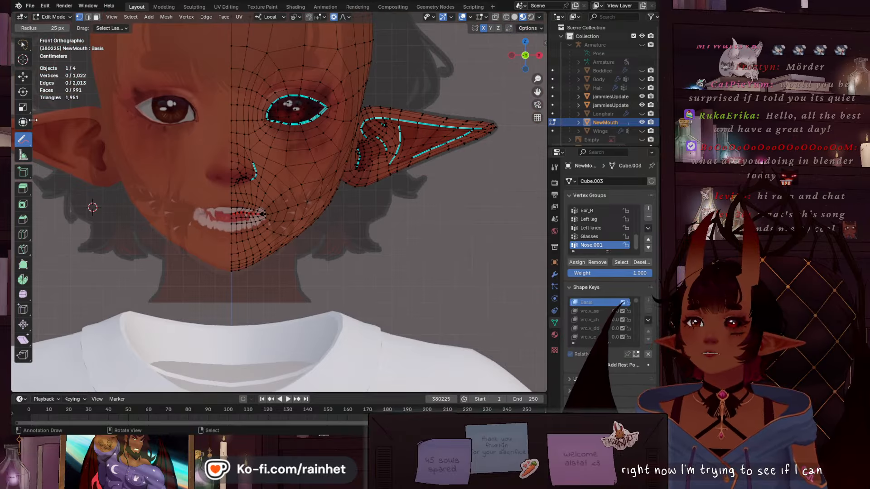
Annotate another freehand stroke rising almost vertically from the mouth corner of the half mesh
left_click(25, 141)
left_click(59, 142)
scroll(249, 207, "up", 6)
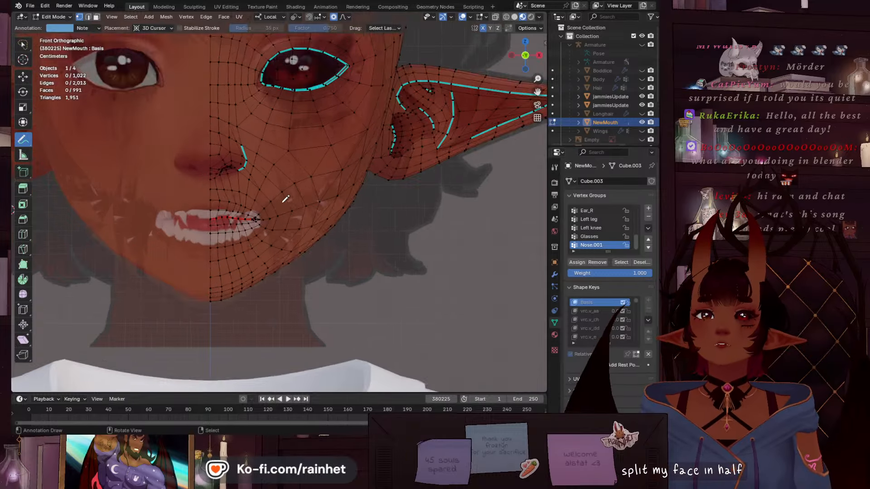
scroll(249, 207, "up", 2)
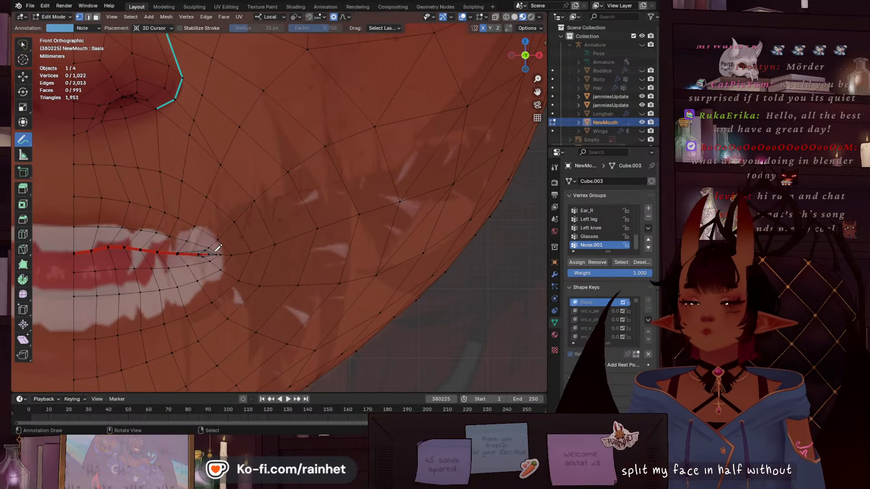
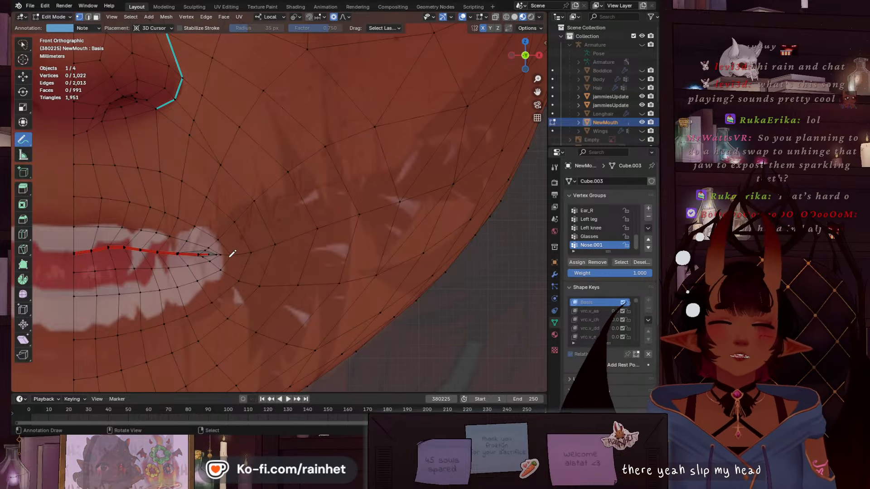
scroll(228, 217, "up", 1)
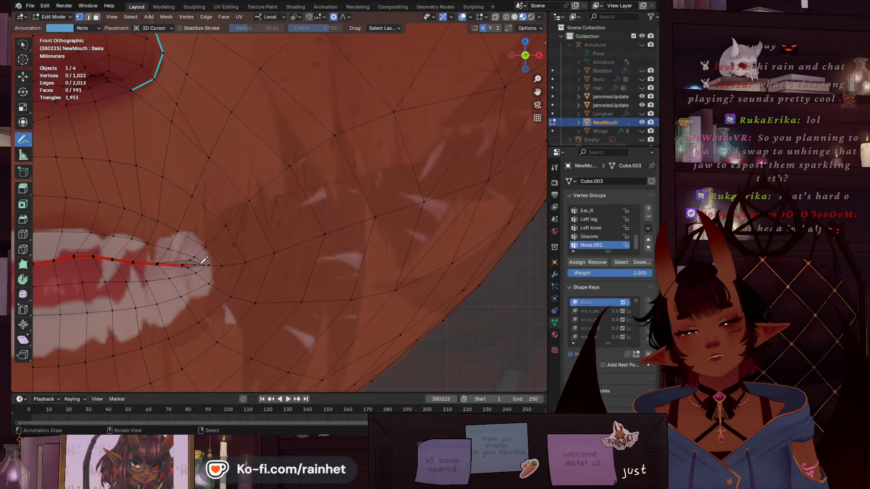
left_click_drag(209, 194, 209, 183)
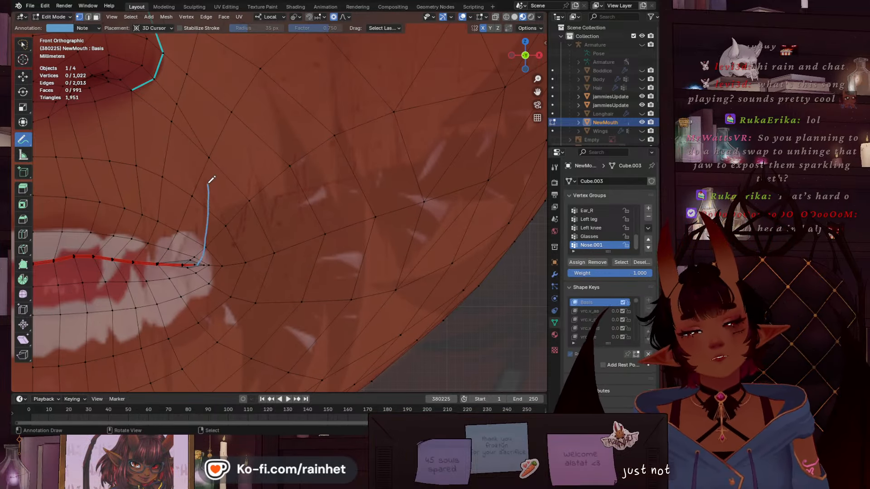
Erase the nearly vertical annotation stroke at the mouth corner
scroll(234, 198, "down", 1)
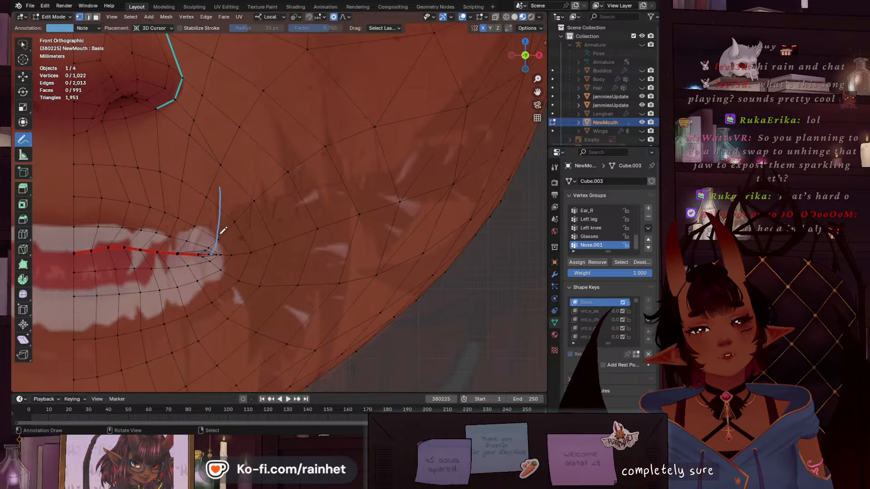
scroll(221, 194, "up", 1)
left_click_drag(24, 141, 57, 198)
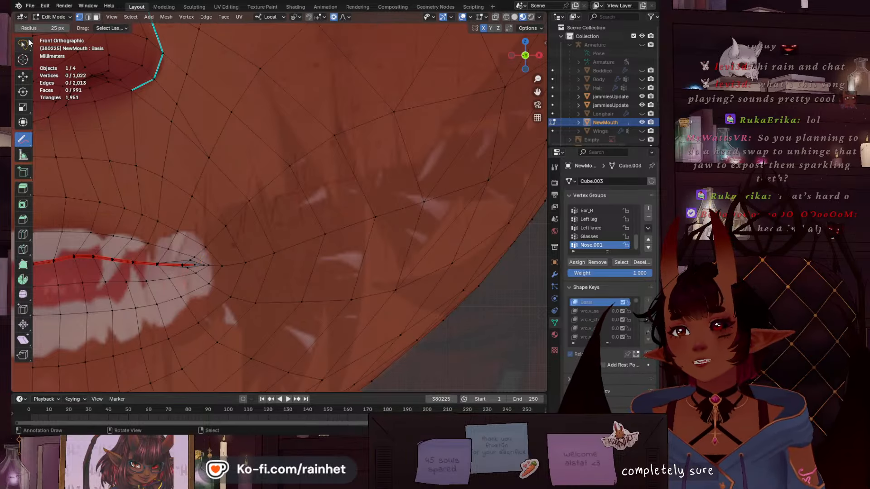
Annotate a tear line on the character's right cheek, running from near the ear through a zigzag to the mouth corner
scroll(354, 199, "down", 6)
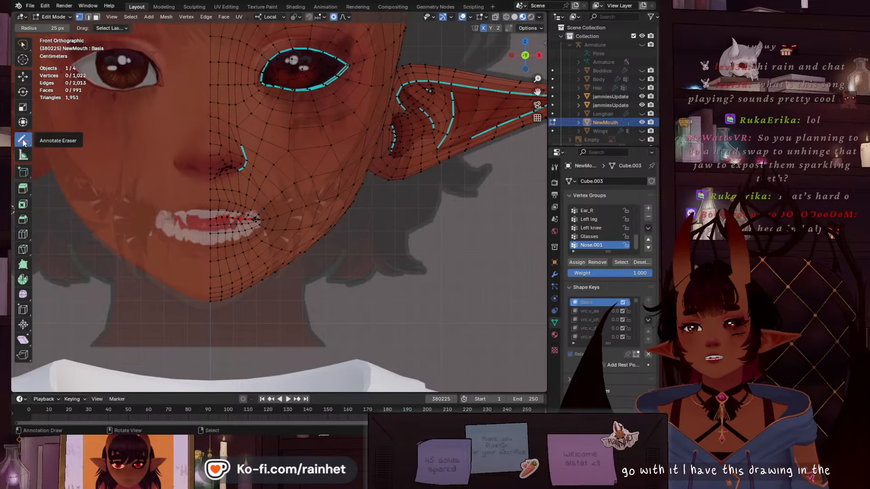
scroll(210, 191, "up", 3)
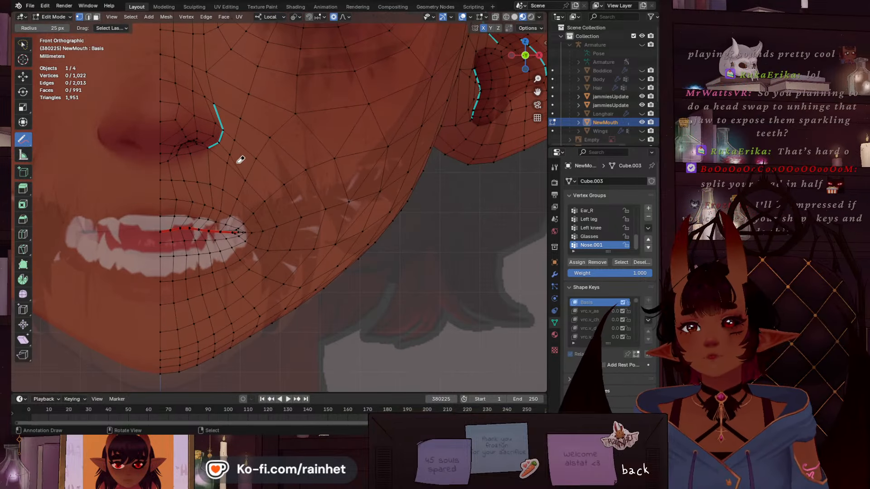
scroll(282, 146, "down", 5)
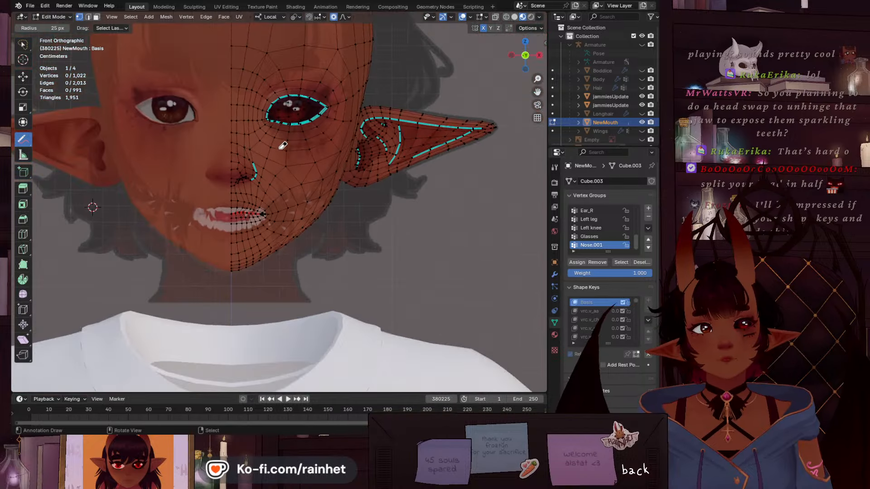
scroll(292, 178, "up", 5)
scroll(398, 235, "down", 1)
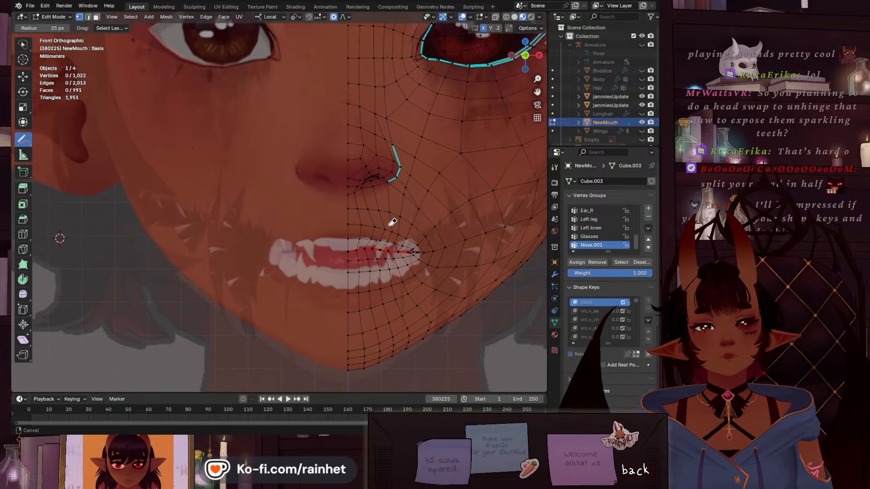
scroll(174, 183, "up", 3)
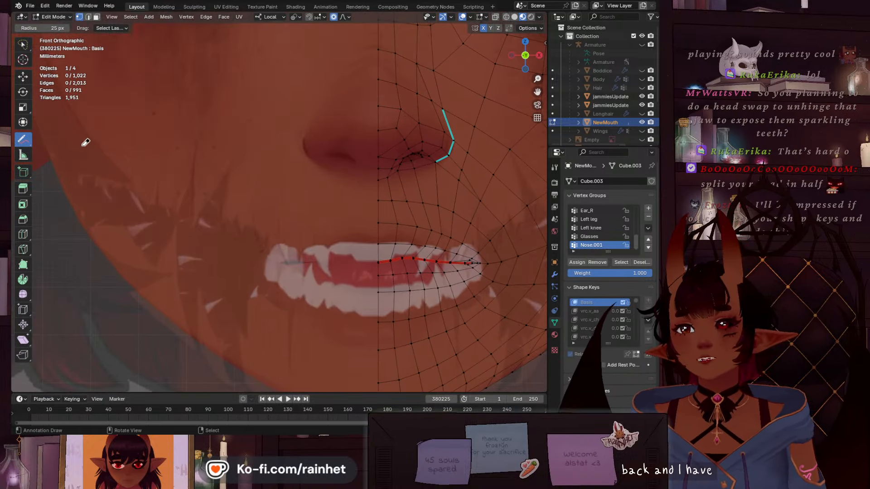
left_click(22, 139)
left_click(62, 140)
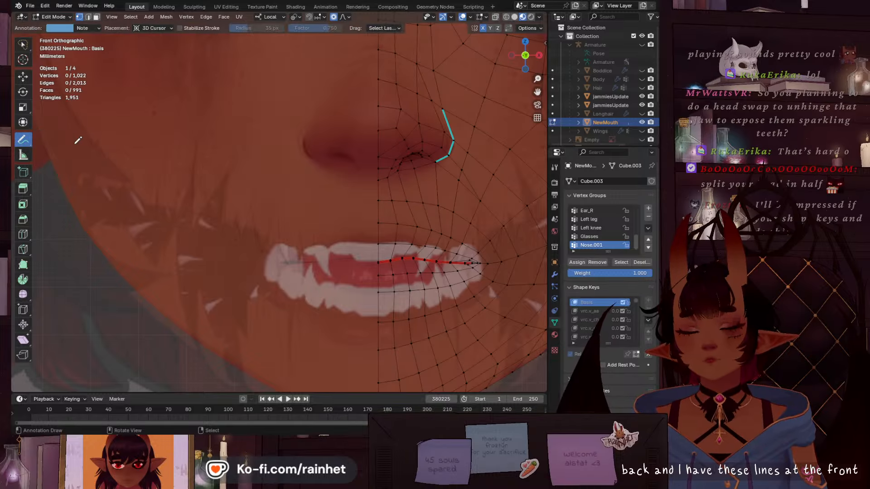
middle_click_drag(234, 188, 298, 305, "shift")
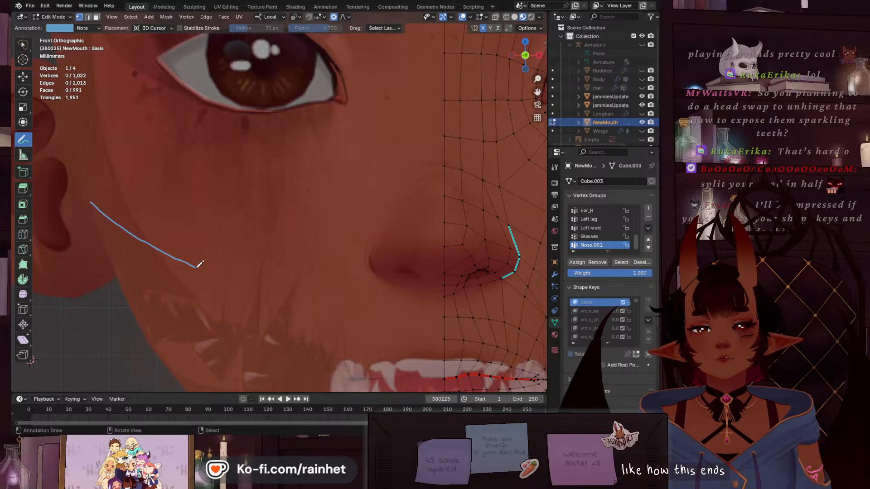
middle_click_drag(263, 282, 128, 183, "shift")
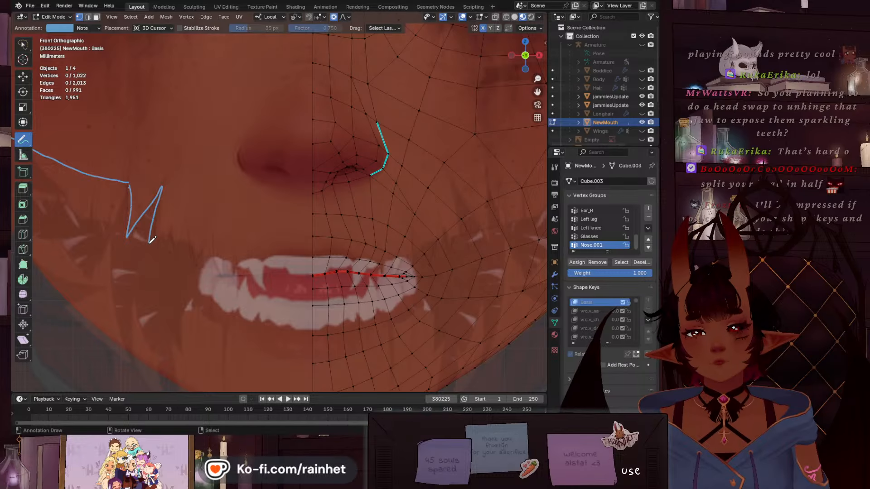
left_click_drag(153, 246, 252, 265)
scroll(255, 262, "down", 7)
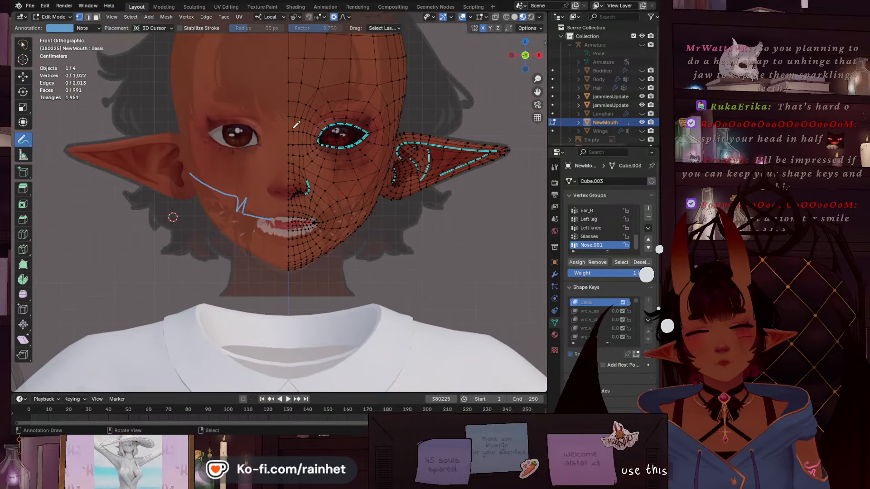
scroll(263, 200, "up", 6)
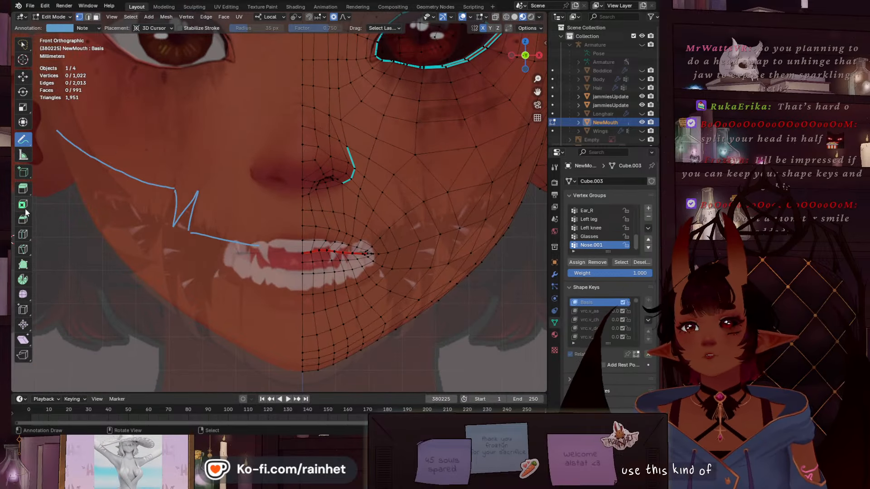
Erase the zigzag in the middle of the cheek tear line and redraw it with freehand strokes
mouse_move(26, 145)
left_mouse_down()
mouse_move(53, 176)
mouse_move(87, 192)
left_mouse_up()
left_click_drag(197, 187, 190, 184)
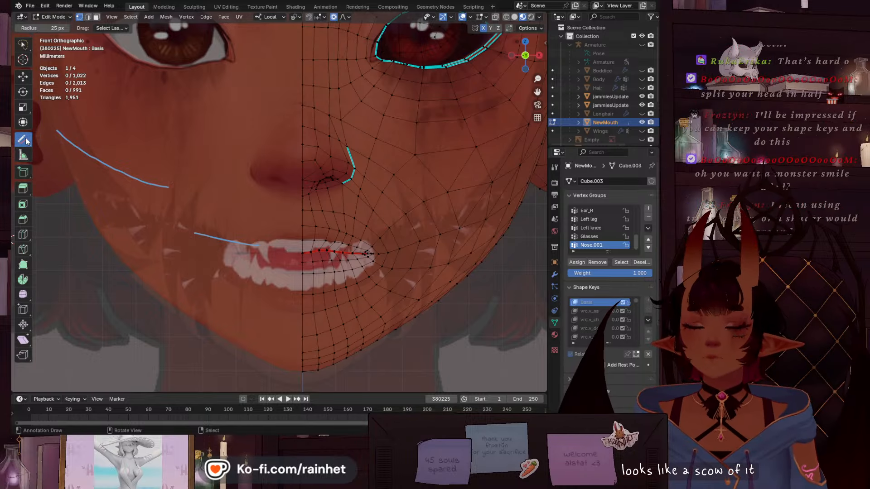
mouse_move(30, 145)
left_mouse_down()
mouse_move(64, 184)
mouse_move(61, 143)
left_mouse_up()
mouse_move(230, 163)
middle_mouse_down("shift")
mouse_move(181, 217)
mouse_move(163, 221)
middle_mouse_up("shift")
mouse_move(106, 226)
left_mouse_down()
mouse_move(121, 290)
mouse_move(136, 241)
mouse_move(136, 269)
left_mouse_up()
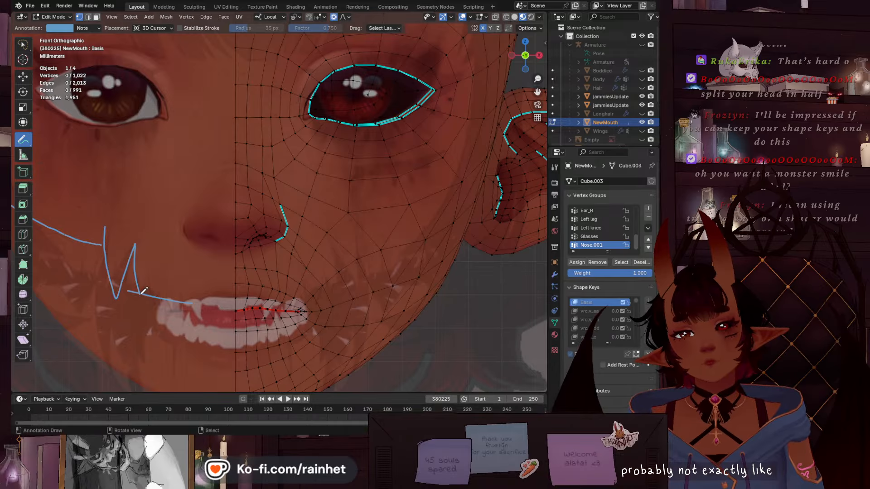
Erase the excess stroke at the zigzag's base, the inner end of the cheek line and part of the zigzag's outer stroke
left_click_drag(23, 140, 80, 189)
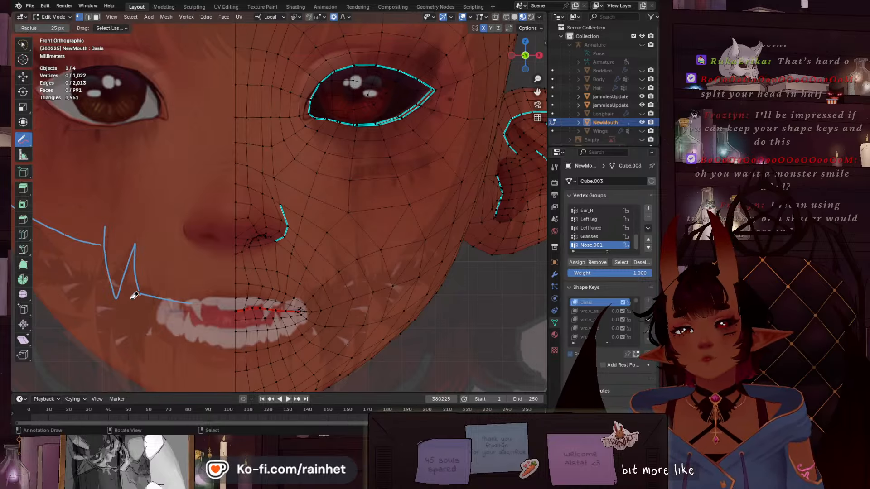
scroll(163, 167, "down", 3)
middle_click_drag(159, 172, 271, 168, "shift")
scroll(302, 214, "up", 4)
left_click_drag(291, 244, 286, 237)
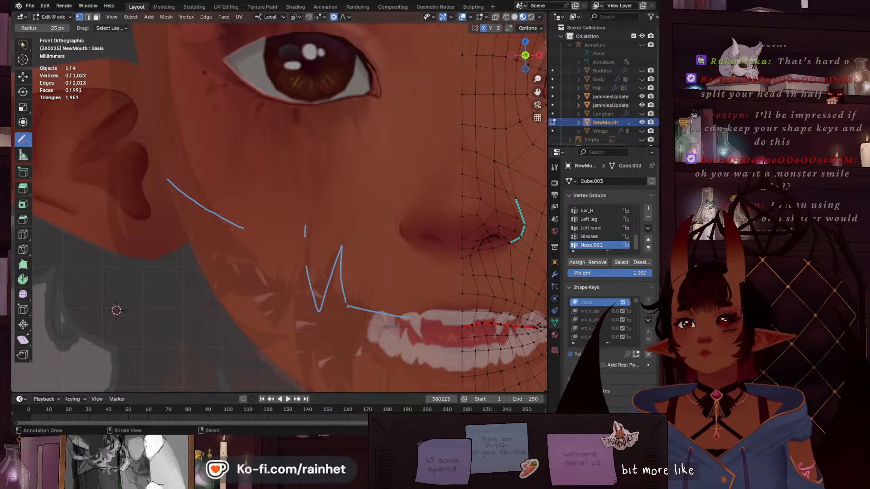
Use Annotate Polygon to add a nearly horizontal segment from the shortened cheek line towards the zigzag
mouse_move(23, 140)
left_mouse_down()
mouse_move(68, 190)
mouse_move(68, 178)
left_mouse_up()
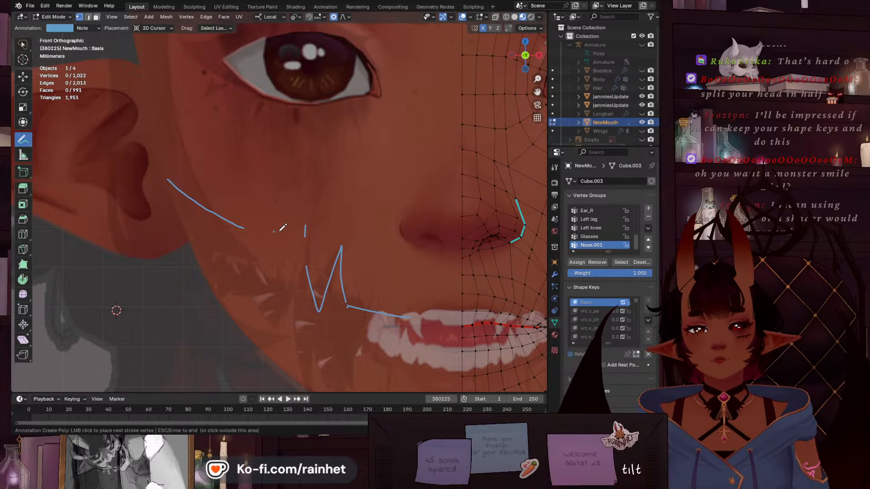
left_click(242, 228)
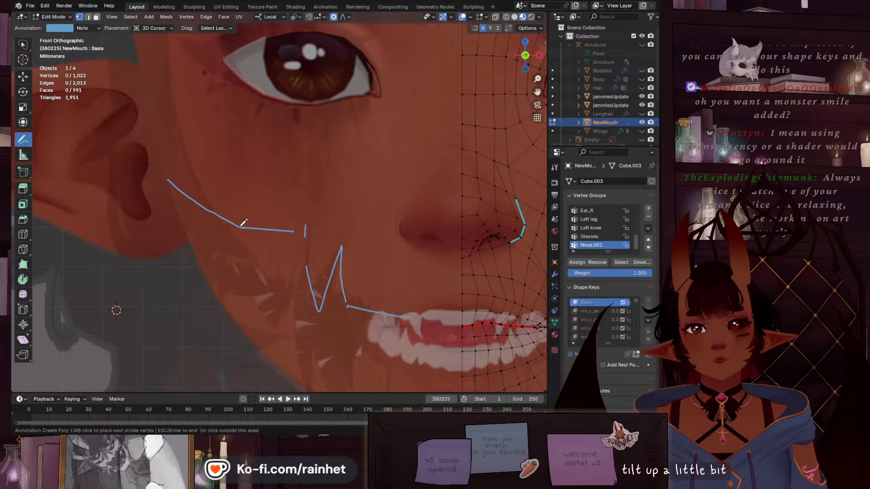
key("Return")
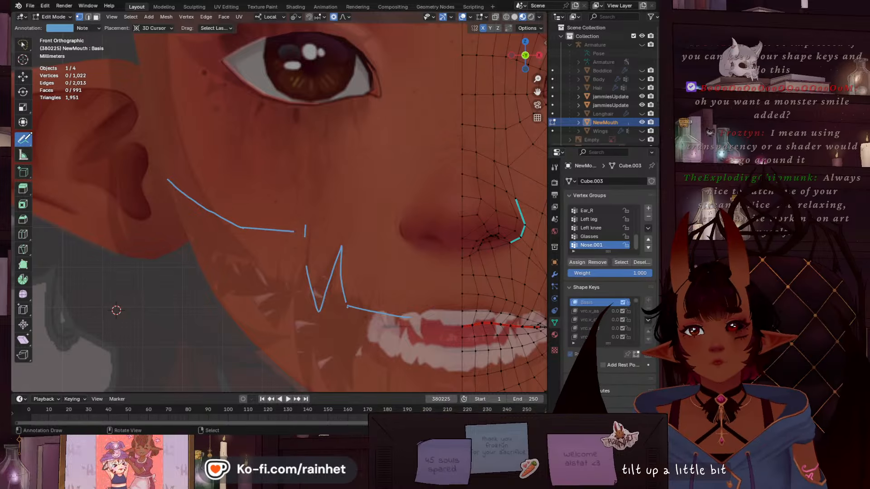
Join the new segment to the zigzag with freehand Annotate strokes and extend the zigzag's outer stroke downward
left_click(22, 140)
left_click(25, 143)
left_click(27, 144)
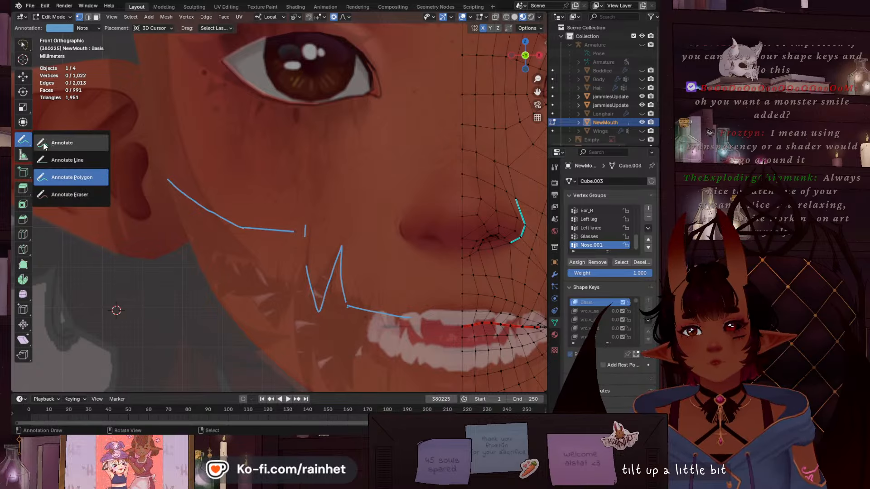
left_click(55, 140)
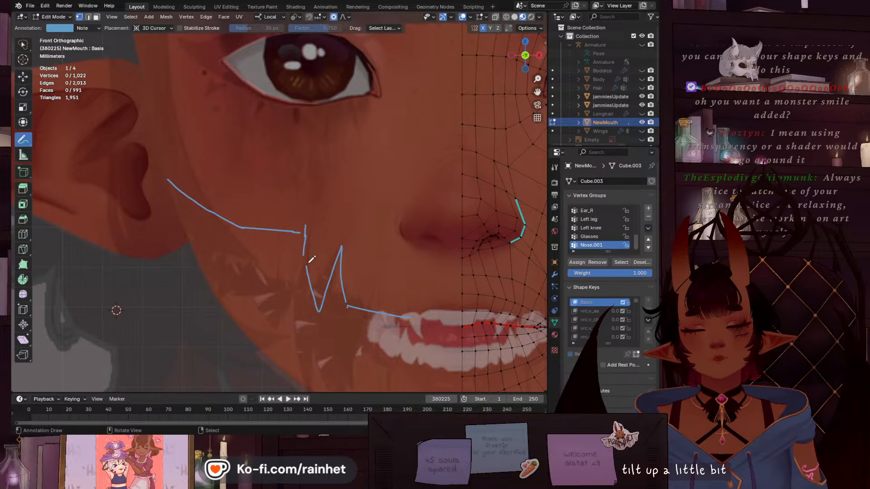
scroll(308, 236, "down", 8)
scroll(277, 199, "up", 5)
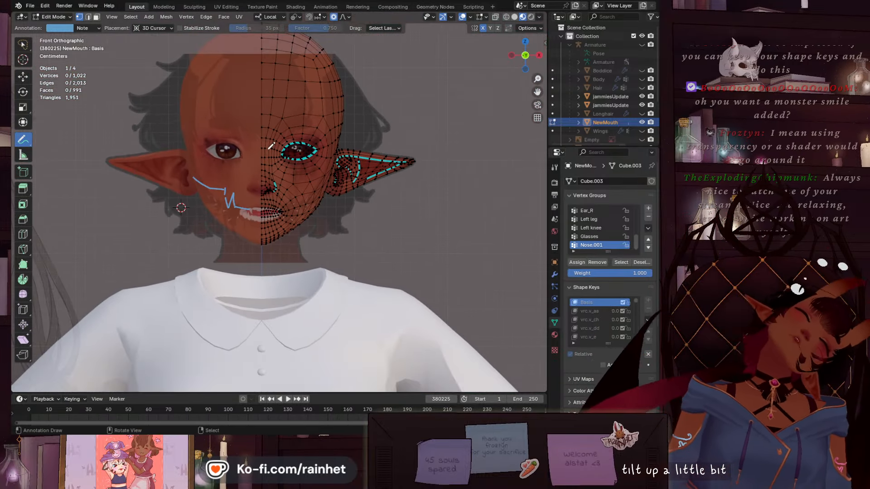
scroll(127, 176, "up", 2)
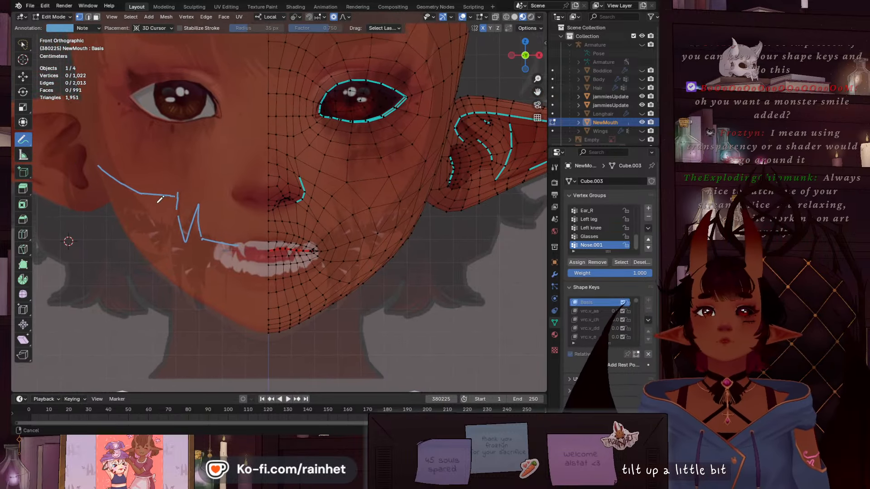
Annotate the tear line on the mesh half from the mouth corner outward, then up and back down as a spike
scroll(420, 195, "down", 3)
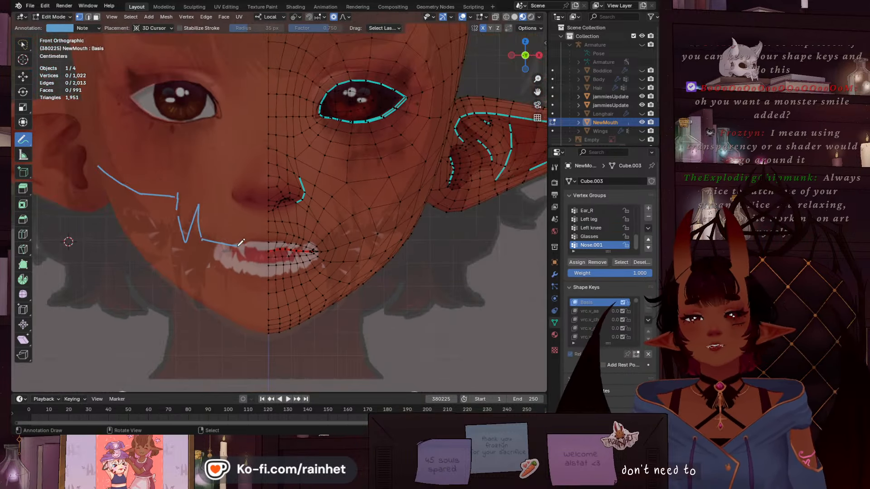
scroll(340, 270, "up", 4)
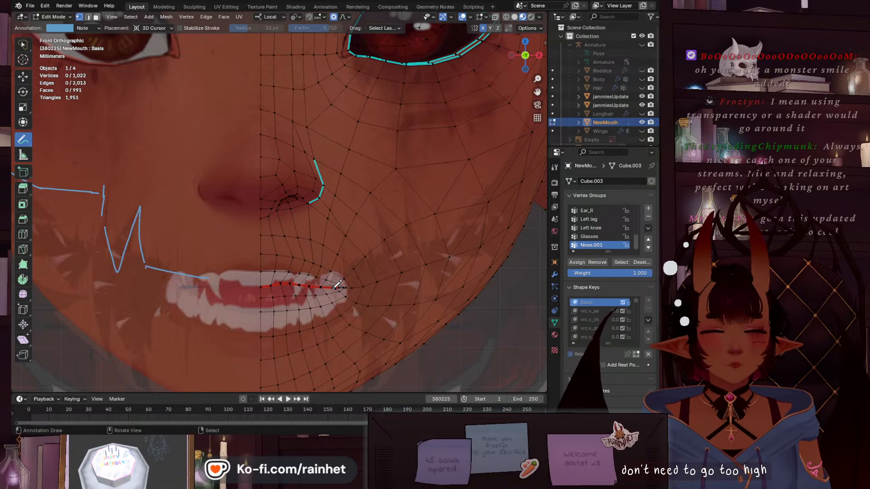
left_click_drag(363, 271, 380, 266)
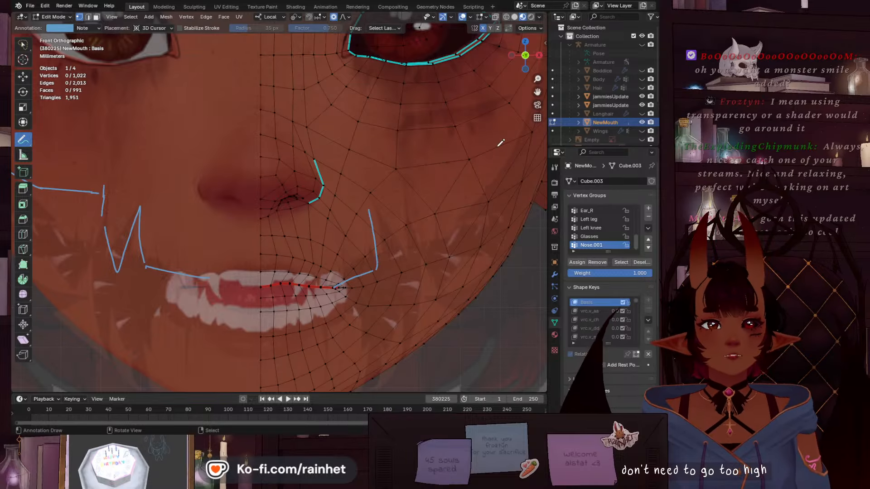
middle_click_drag(404, 229, 351, 227, "shift")
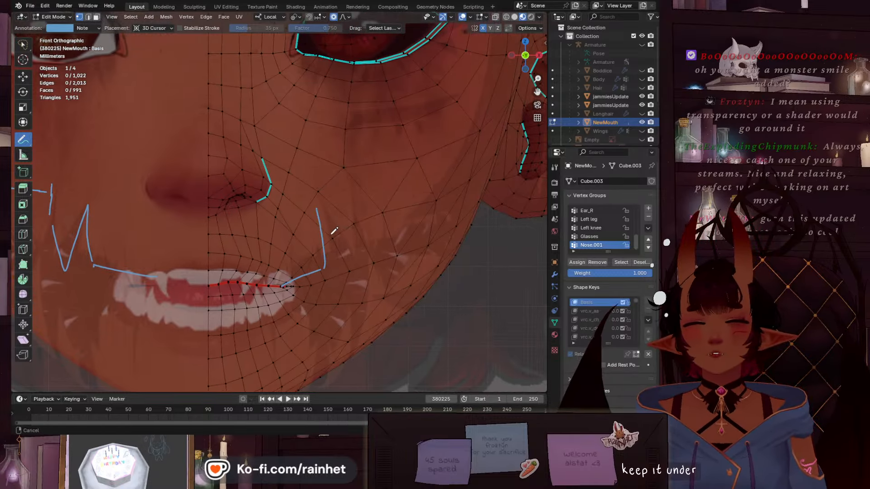
left_click_drag(319, 212, 328, 220)
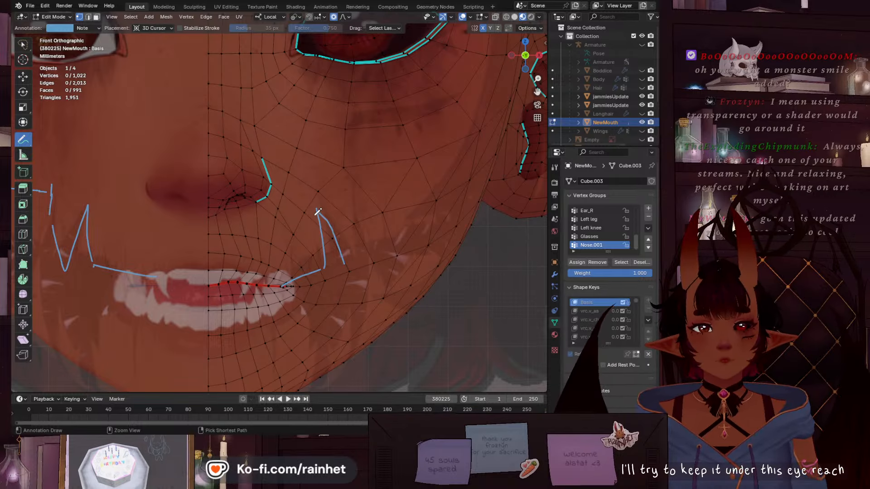
Erase the spike's outer downstroke and trim its tip with Annotate Eraser, and return to the freehand Annotate tool
left_click_drag(22, 139, 63, 190)
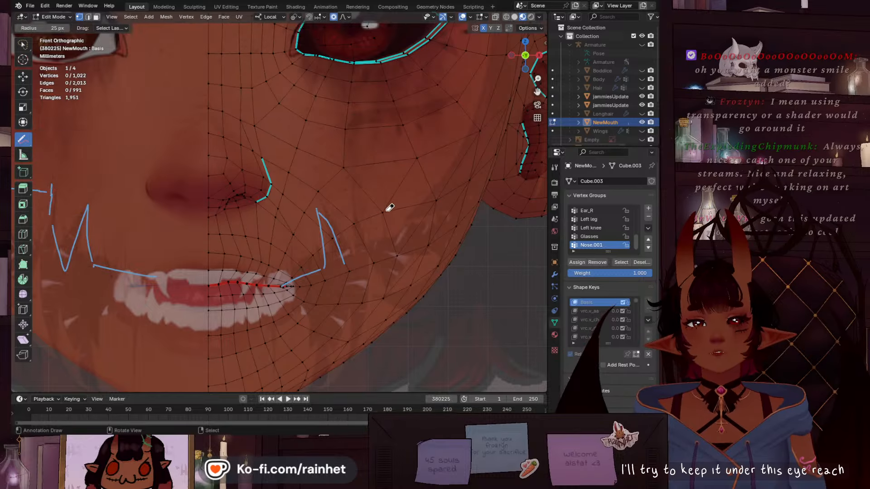
left_click_drag(331, 213, 346, 262)
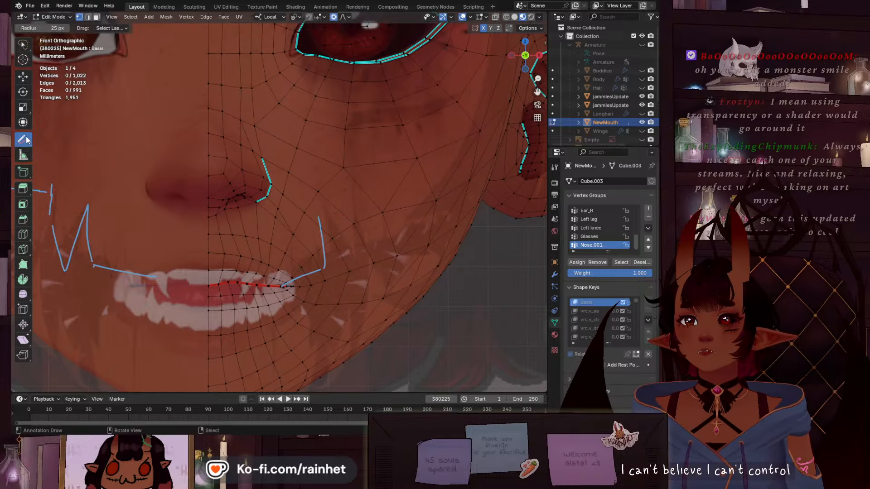
mouse_move(26, 141)
left_mouse_down()
mouse_move(65, 178)
mouse_move(70, 142)
left_mouse_up()
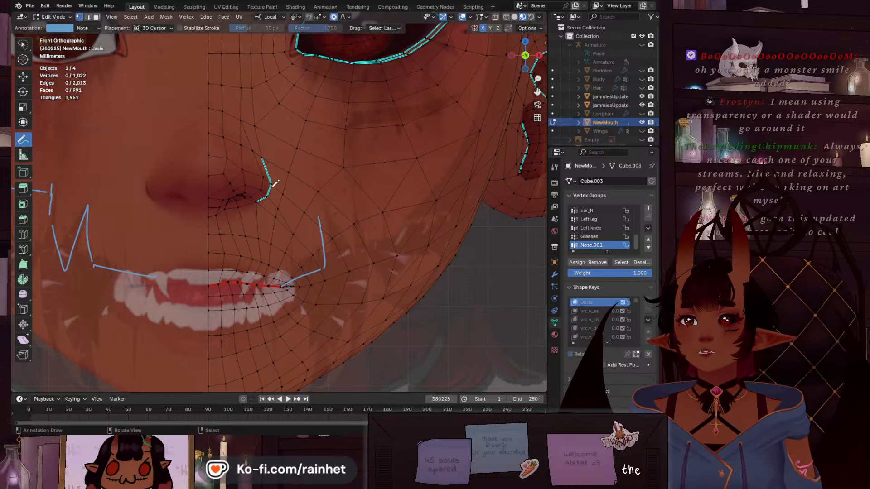
Draw the zigzag's curved outer stroke and the diagonal joining it to the spike's tip, and reinforce the line at the spike's base
scroll(273, 186, "down", 1)
middle_click_drag(327, 231, 356, 196, "shift")
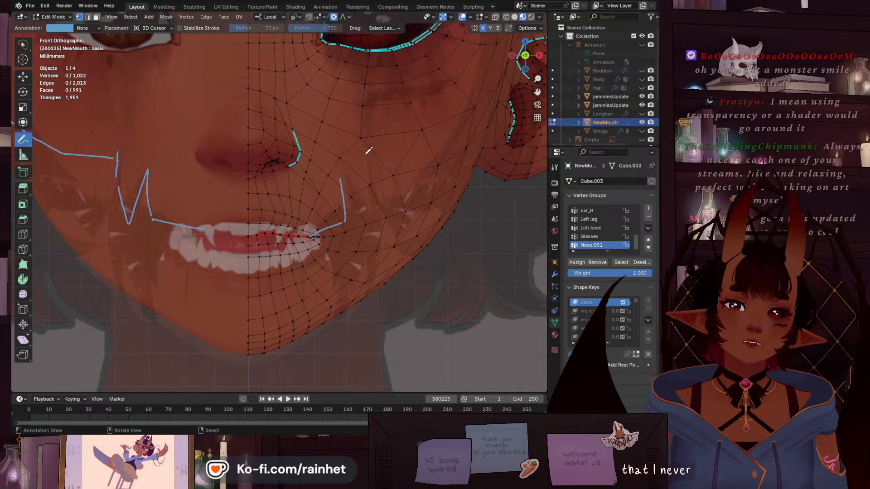
left_click_drag(366, 155, 365, 220)
left_click_drag(341, 180, 362, 223)
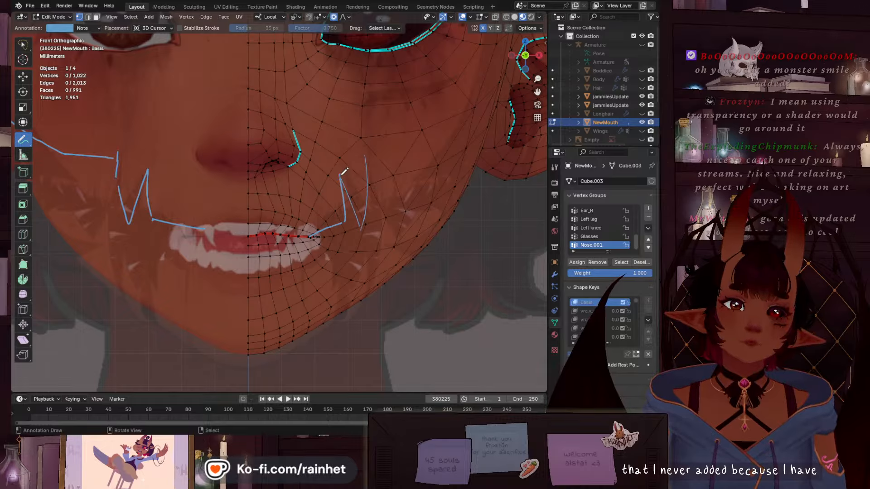
left_click_drag(330, 226, 345, 223)
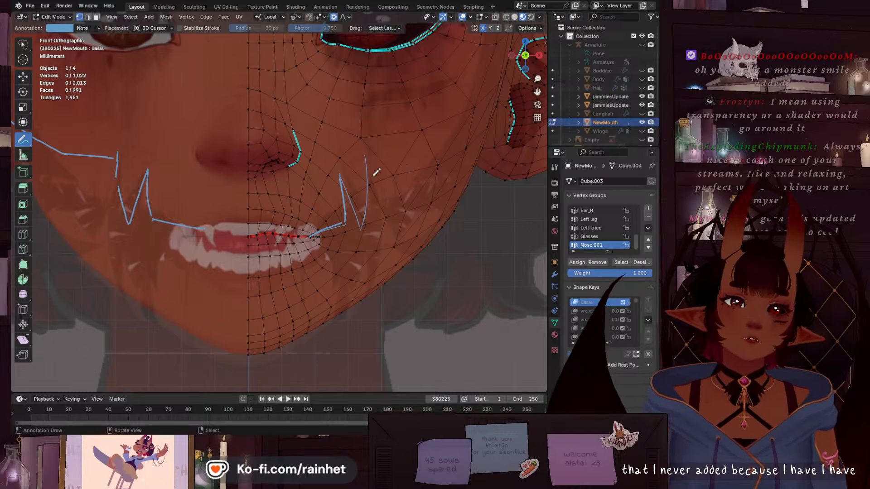
Draw the cheek line with freehand Annotate strokes from the zigzag's outer stroke across the cheek up towards the ear
left_click_drag(374, 172, 429, 167)
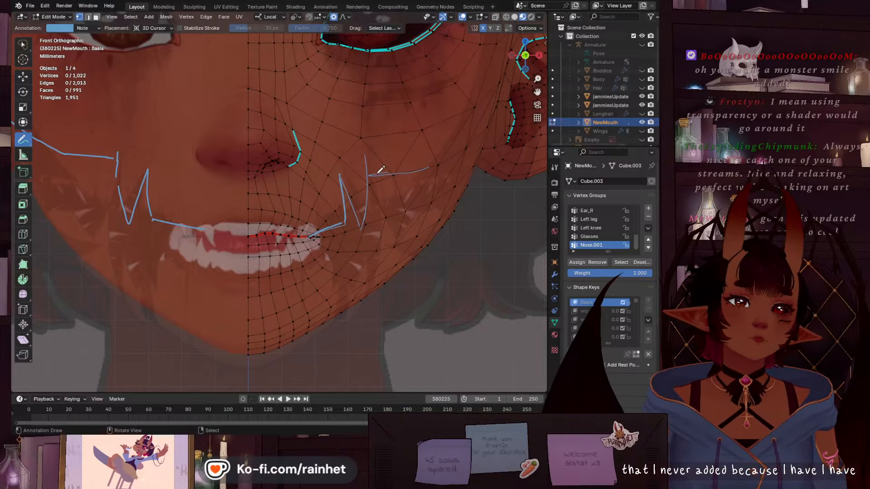
mouse_move(369, 174)
left_mouse_down()
mouse_move(442, 162)
mouse_move(469, 144)
mouse_move(486, 110)
left_mouse_up()
middle_click_drag(468, 89, 309, 144, "shift")
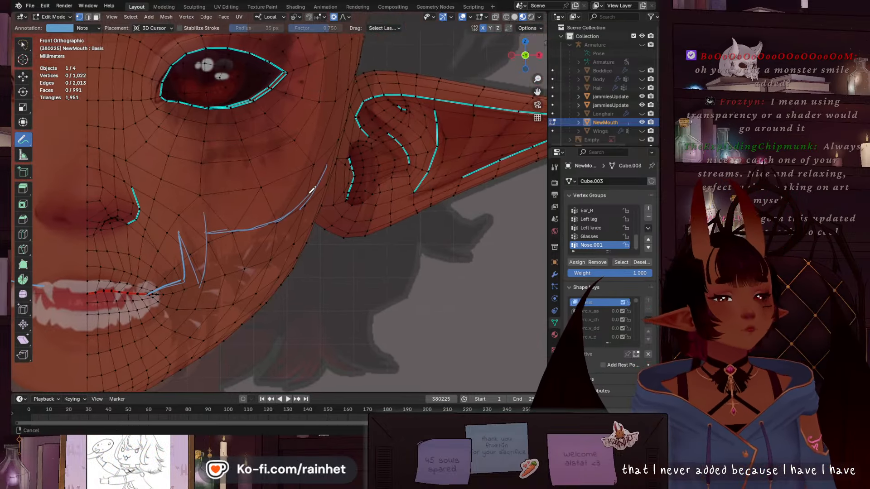
scroll(323, 174, "down", 3)
middle_click_drag(323, 174, 415, 168, "shift")
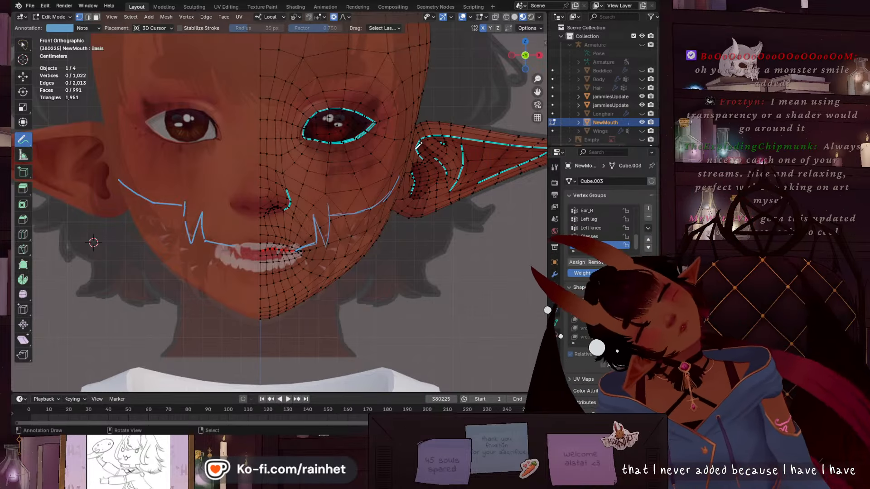
scroll(416, 149, "down", 2)
scroll(302, 183, "up", 2)
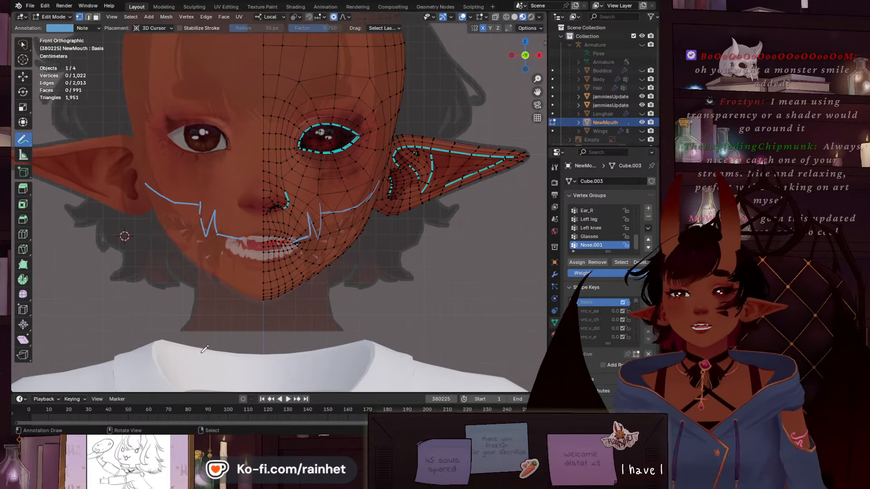
Show the reference image Empty.006, hide Empty.007, and view the face in the displayed reference
scroll(157, 350, "down", 10)
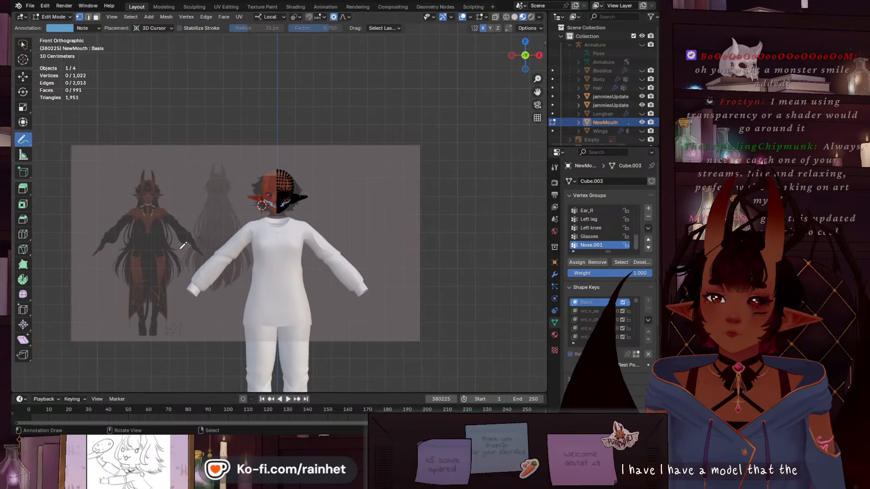
scroll(625, 99, "down", 4)
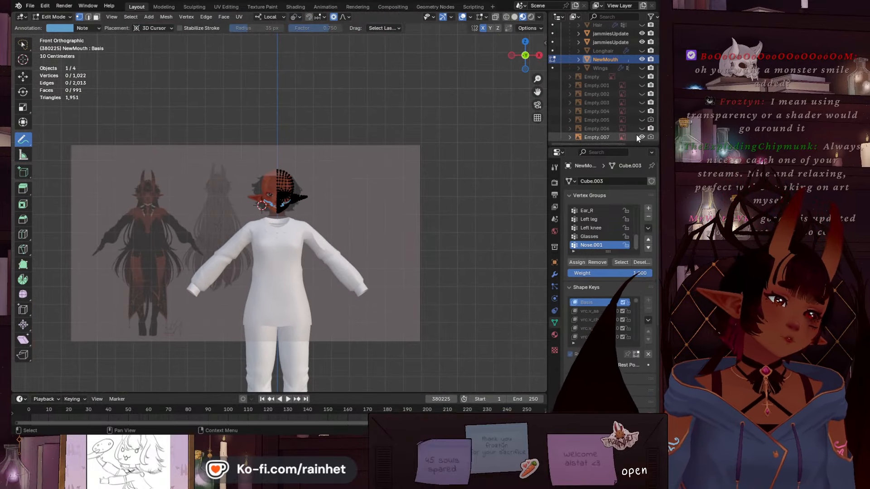
left_click(642, 129)
scroll(129, 297, "up", 1)
scroll(213, 254, "up", 4)
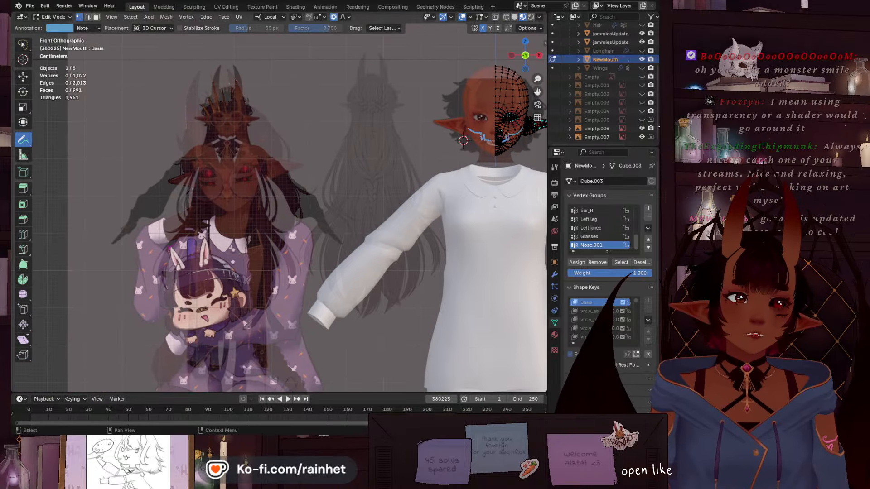
left_click(642, 137)
scroll(423, 144, "up", 5)
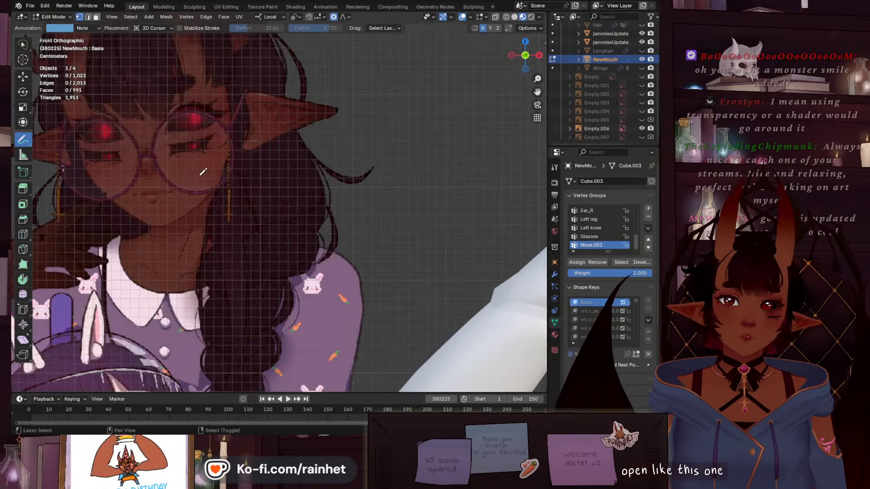
scroll(345, 239, "up", 3)
middle_click_drag(345, 239, 280, 252, "shift")
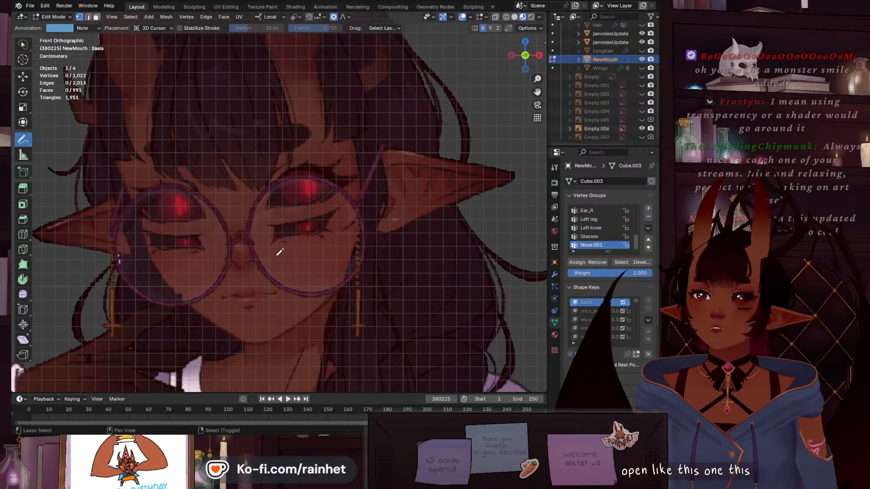
Examine the annotated tear lines on both sides of the head against the mesh topology around the mouth and cheek
scroll(280, 295, "down", 7)
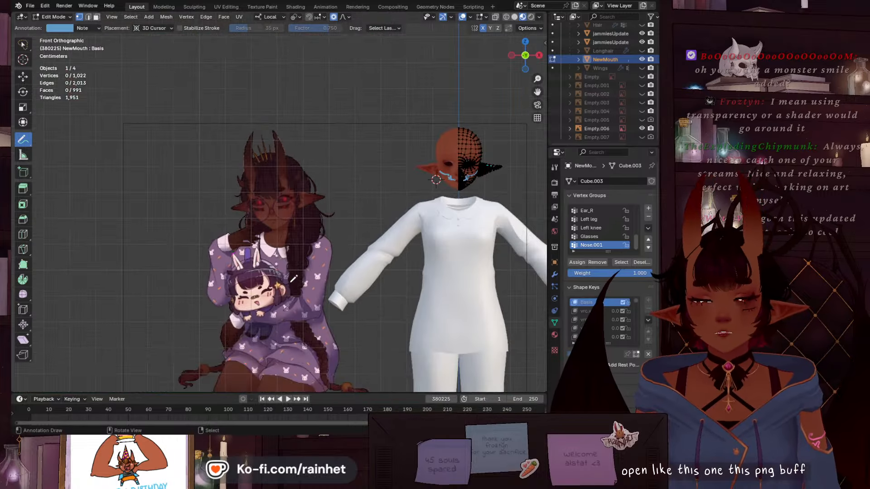
middle_click_drag(455, 193, 241, 229, "shift")
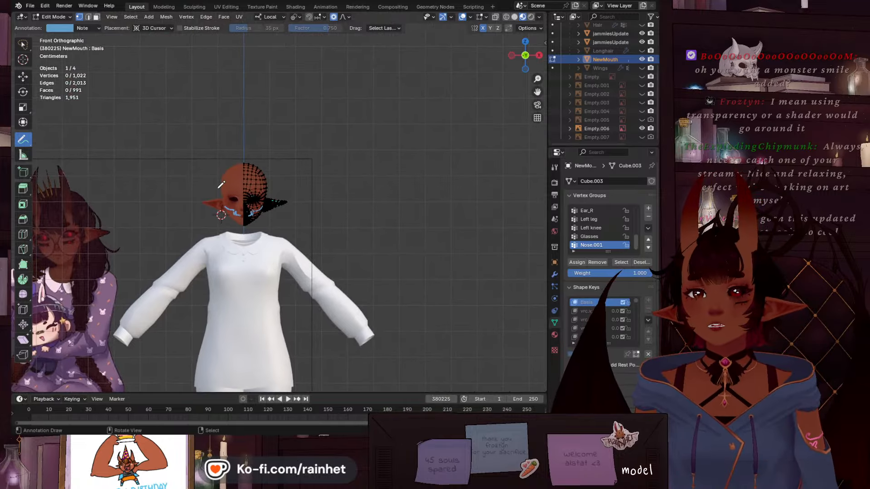
scroll(241, 228, "up", 6)
middle_click_drag(174, 253, 241, 259, "shift")
scroll(241, 259, "up", 4)
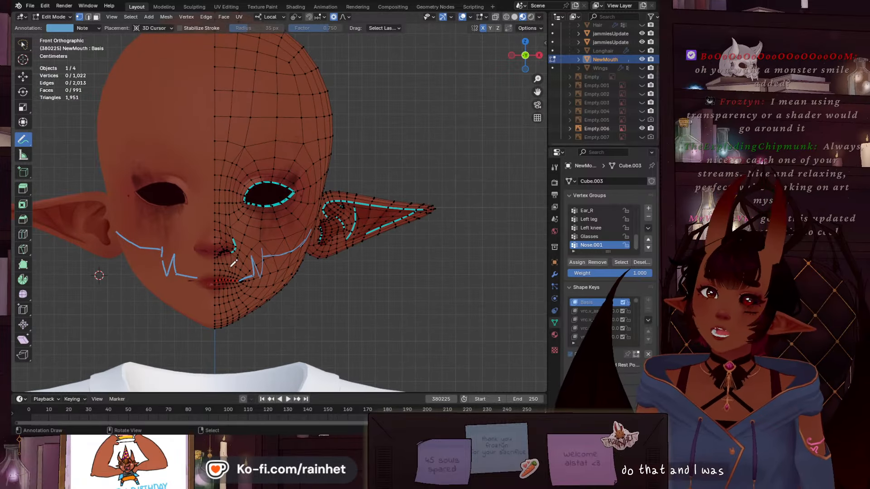
middle_click_drag(244, 302, 285, 261, "shift")
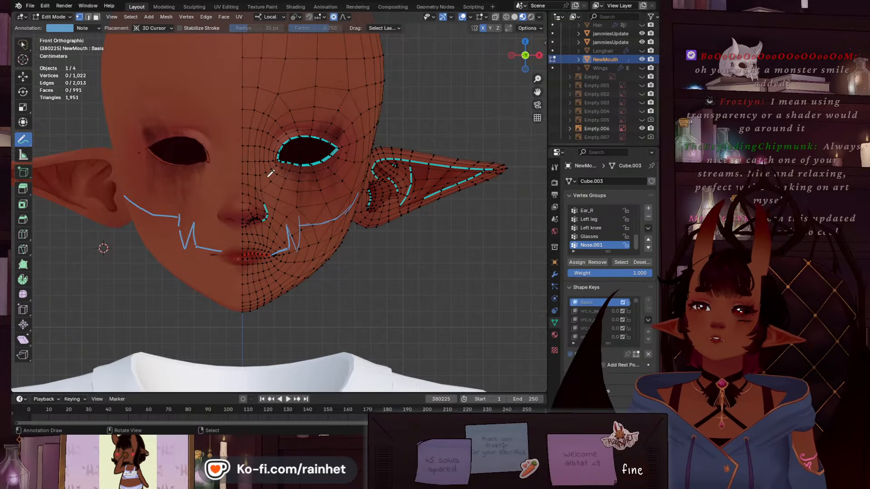
scroll(241, 209, "up", 3)
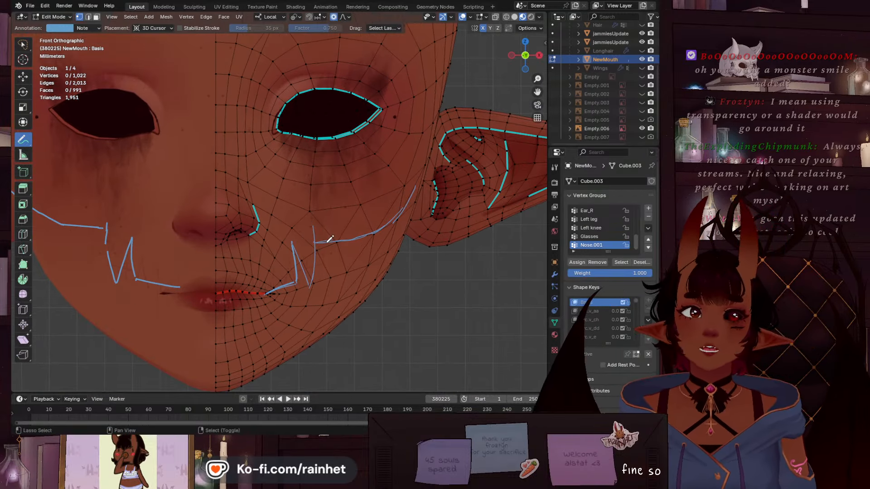
middle_click_drag(319, 255, 292, 209, "shift")
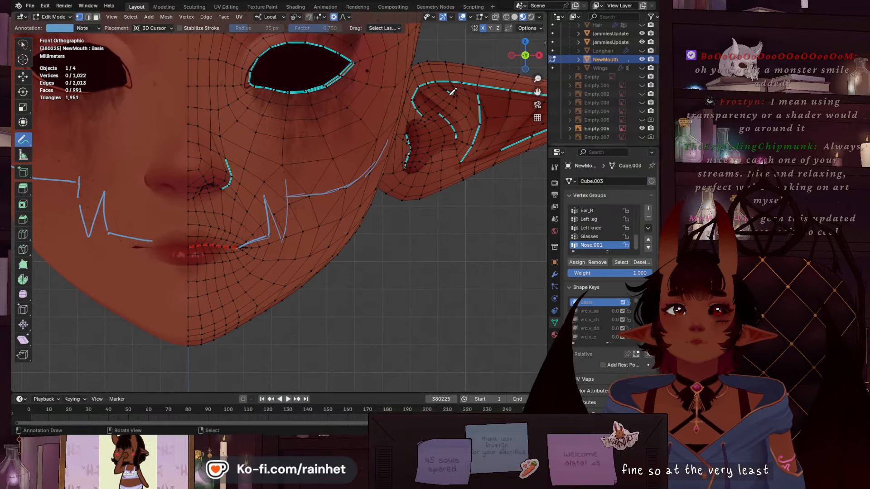
scroll(240, 147, "down", 2)
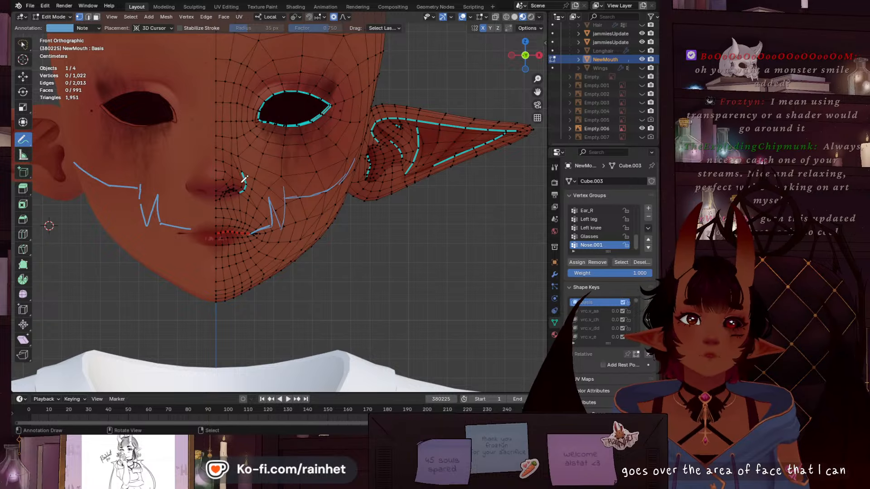
scroll(244, 179, "up", 3)
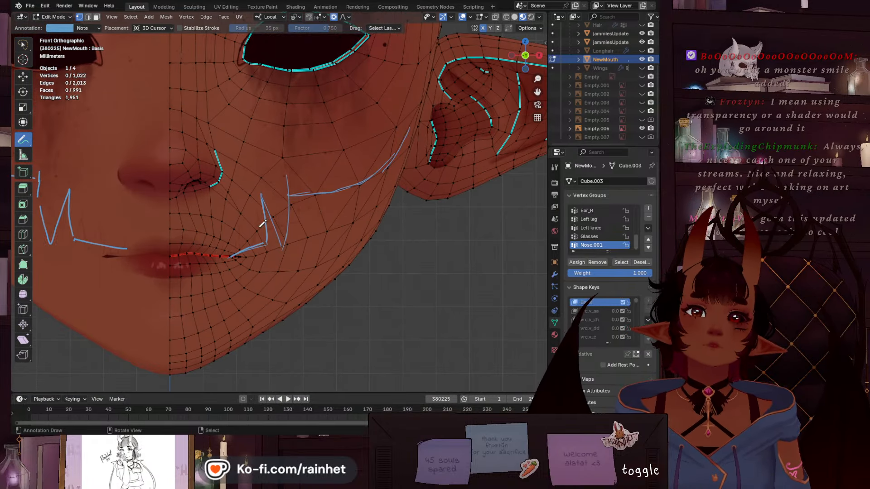
scroll(263, 224, "up", 1)
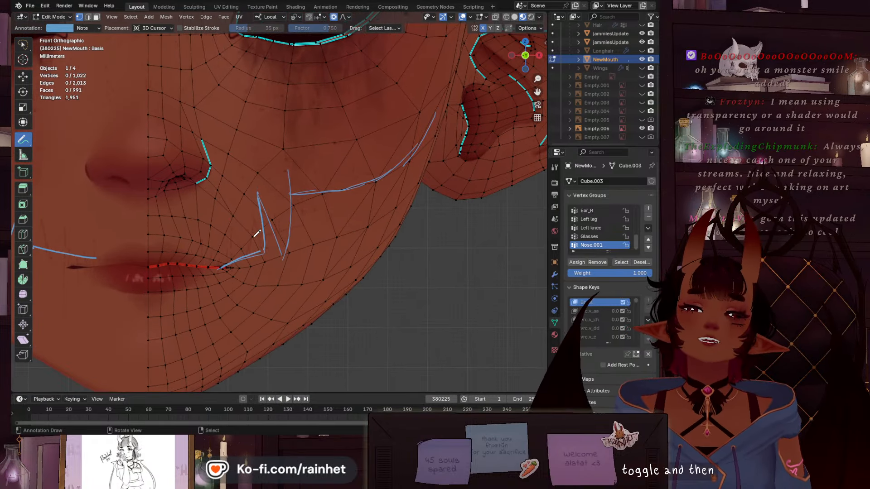
scroll(248, 224, "down", 4)
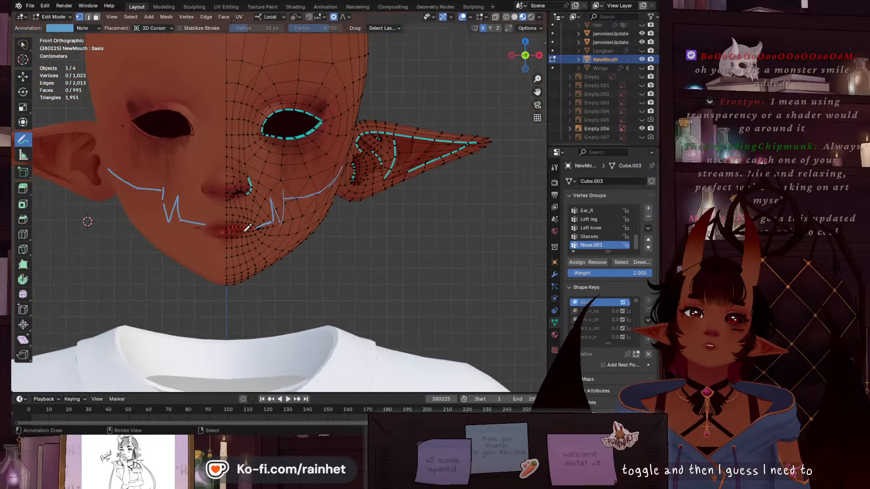
scroll(249, 222, "up", 4)
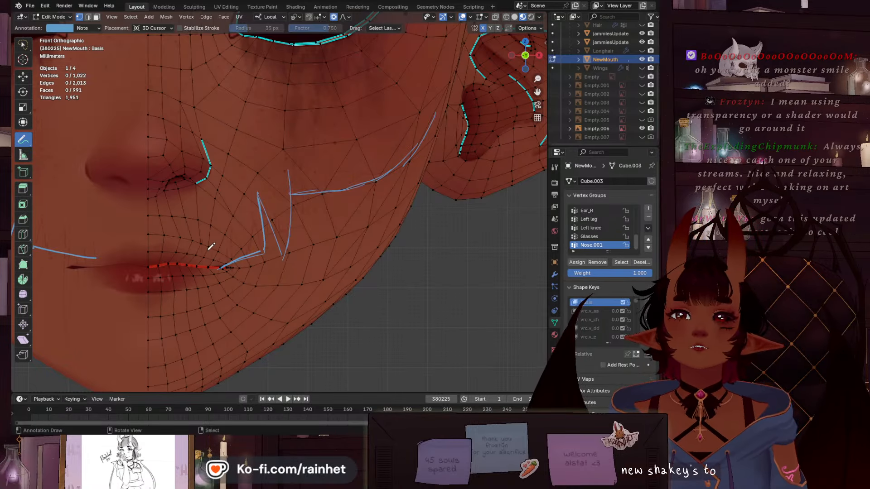
scroll(227, 247, "down", 2)
scroll(251, 249, "down", 2)
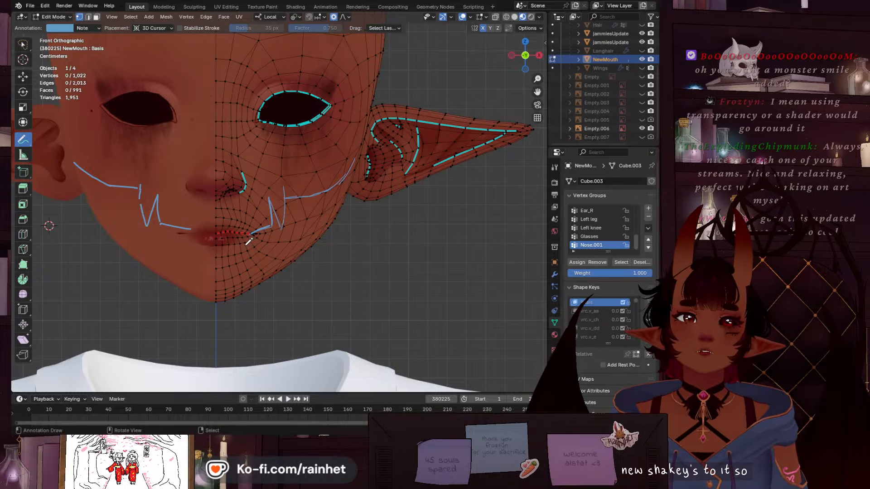
scroll(271, 258, "up", 3)
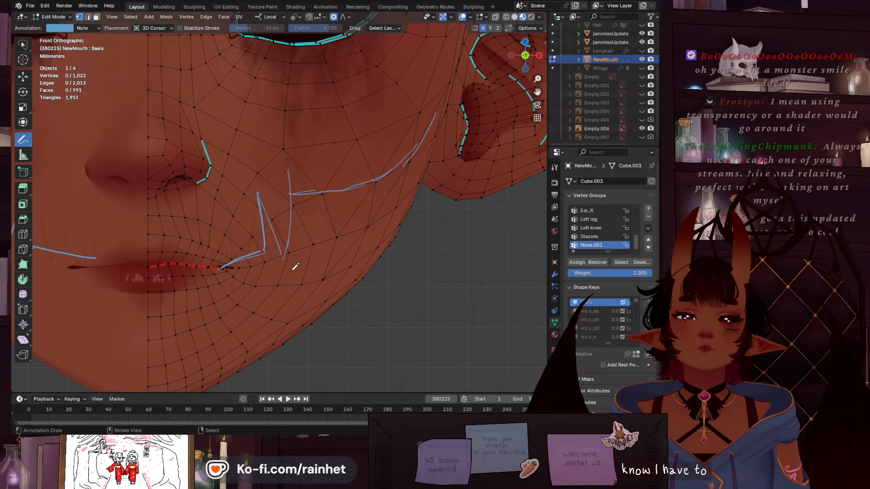
scroll(290, 262, "up", 2)
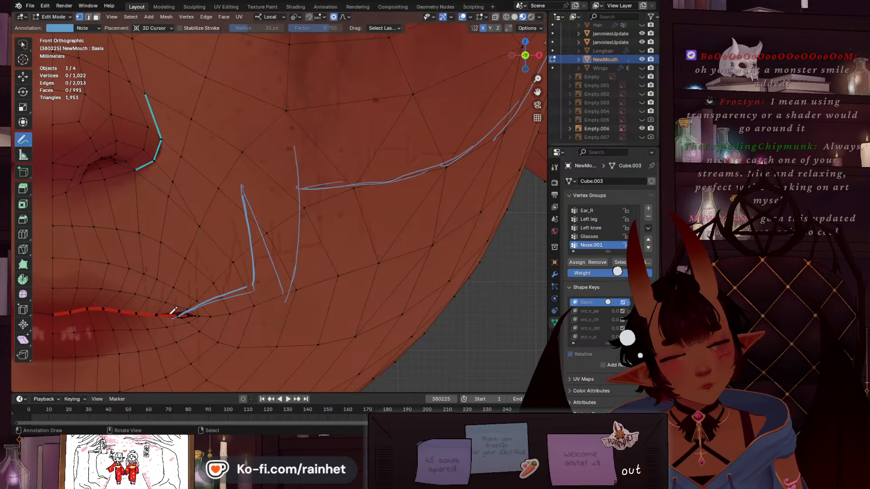
scroll(167, 290, "down", 3)
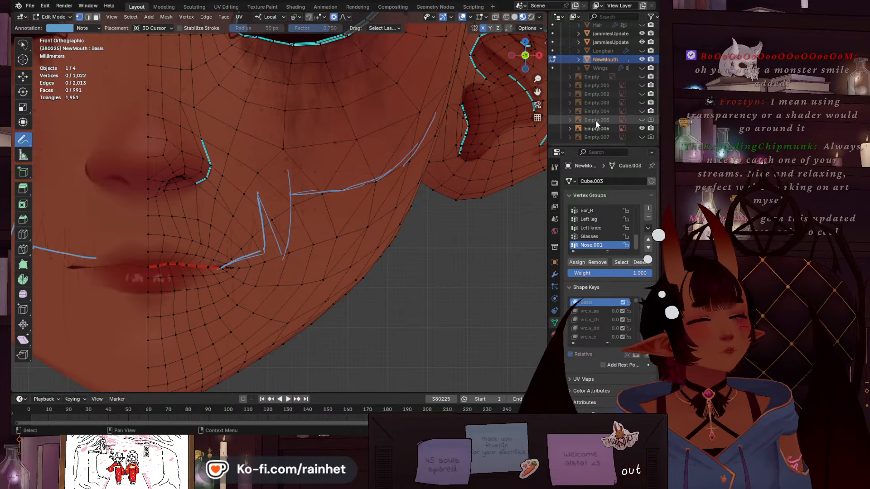
Show the reference image Empty.007 in place of Empty.006 and frame the mouth corner and cheek
left_click(642, 137)
left_click(642, 129)
scroll(194, 291, "up", 4)
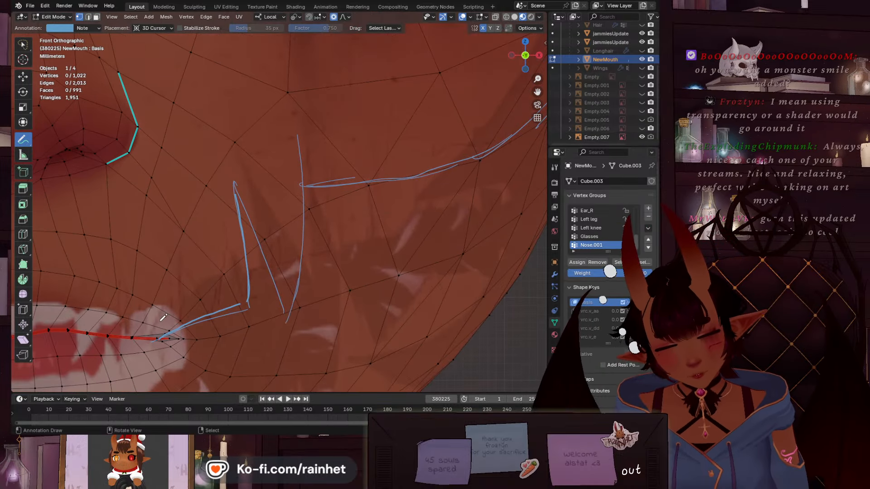
Sketch a guide line from the nostril down to the mouth corner, with small jagged strokes just beyond the corner
left_click_drag(133, 160, 184, 311)
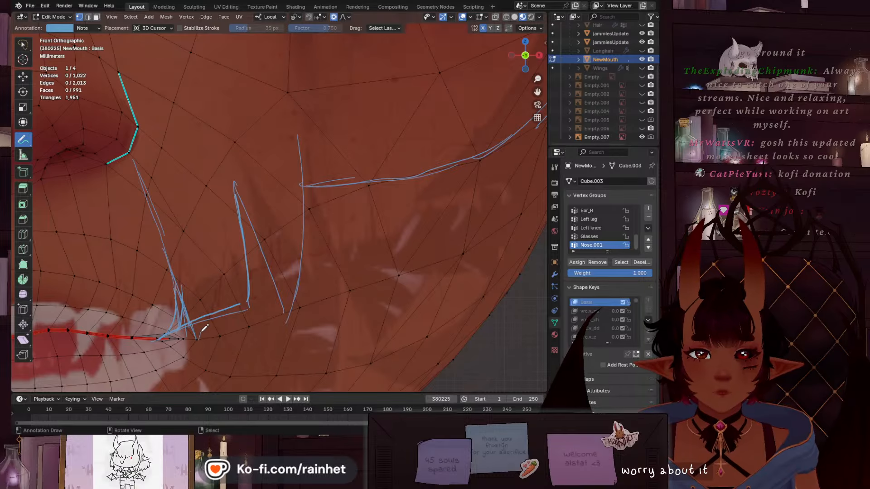
left_click_drag(198, 339, 217, 303)
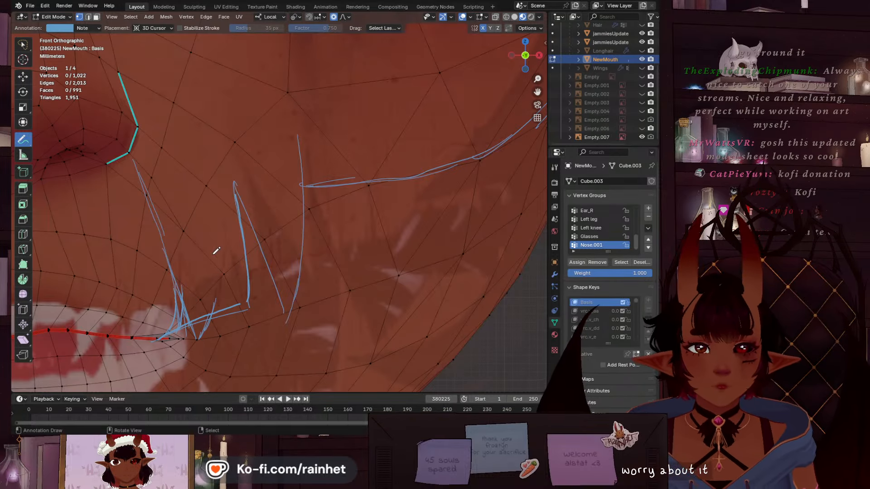
middle_click_drag(214, 249, 209, 213, "shift")
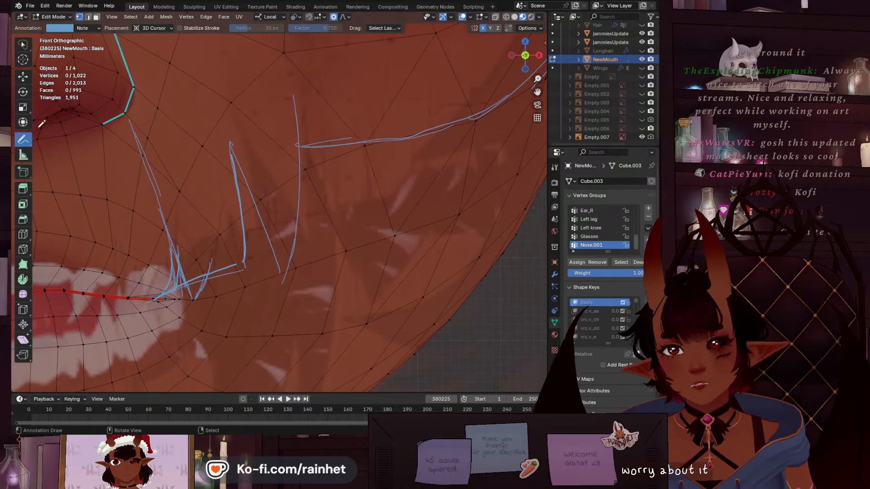
Erase the nostril guide line, the jagged strokes and the tear line between the mouth corner and the spike's base
left_click_drag(24, 140, 77, 200)
left_click_drag(181, 253, 184, 220)
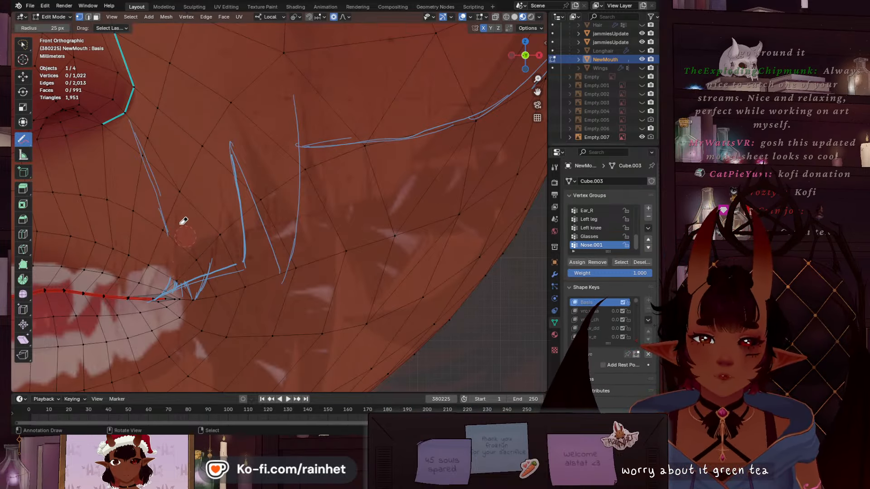
left_click_drag(196, 258, 206, 257)
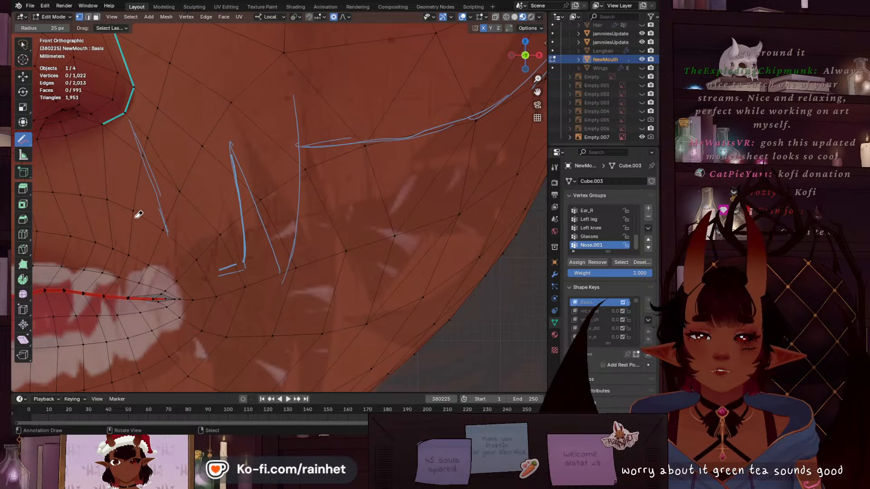
mouse_move(139, 215)
left_mouse_down()
mouse_move(150, 142)
mouse_move(133, 120)
left_mouse_up()
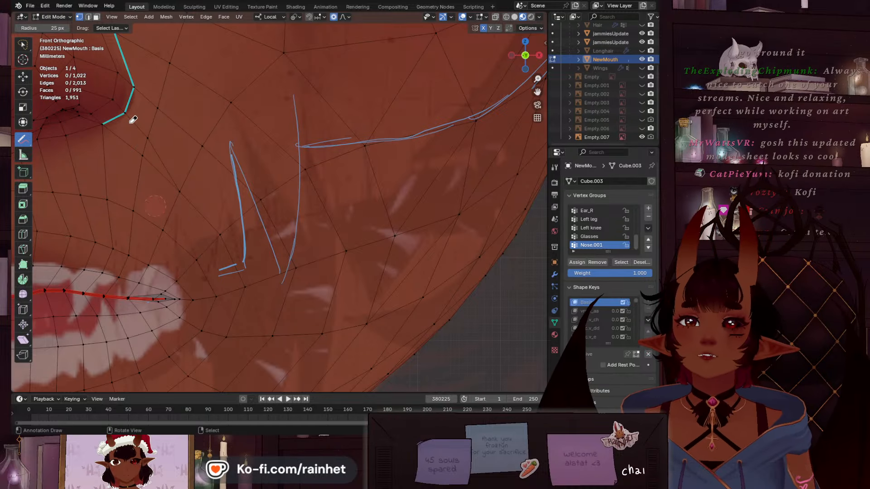
Redraw the nostril-to-mouth-corner guide and the tear line from the corner to the spike's base with freehand Annotate strokes
left_click(25, 145)
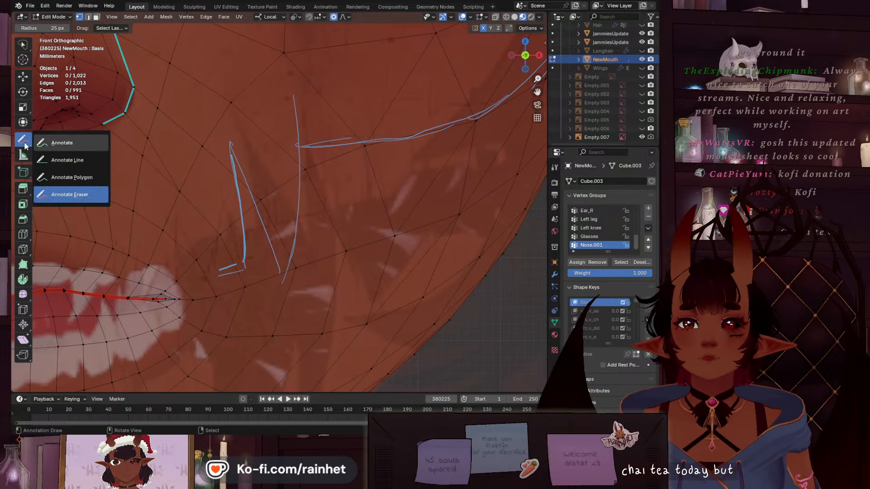
left_click(62, 143)
left_click_drag(126, 105, 176, 308)
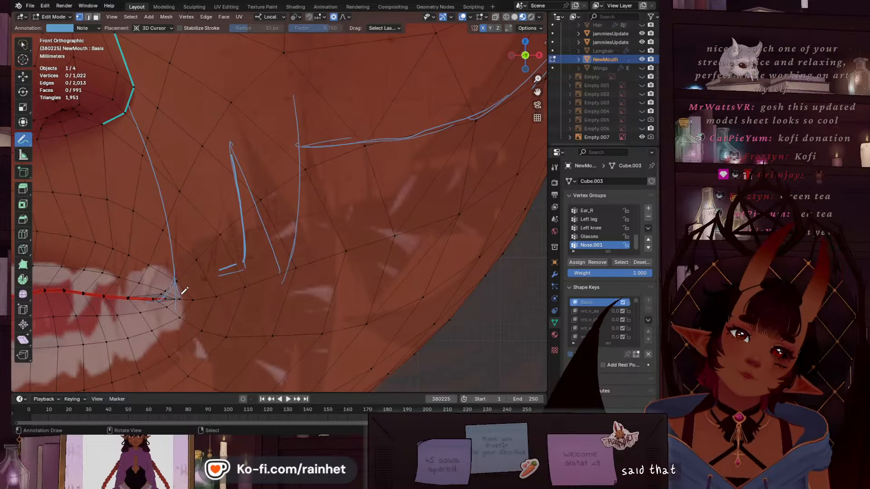
mouse_move(220, 271)
left_mouse_down()
mouse_move(190, 286)
mouse_move(236, 265)
mouse_move(235, 248)
mouse_move(255, 264)
left_mouse_up()
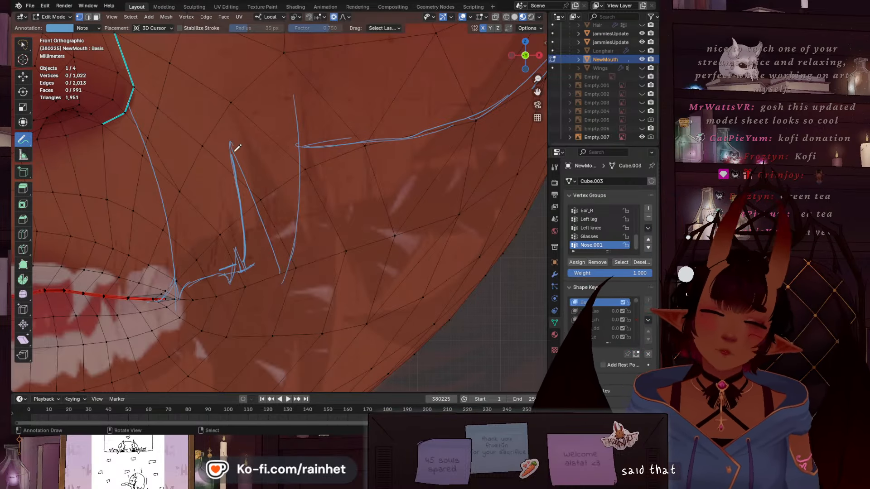
Draw a shorter, narrower first spike closer to the ear and erase the old spike's tip and inner stroke
left_click_drag(231, 153, 254, 241)
left_click_drag(241, 169, 255, 263)
left_click_drag(258, 223, 256, 264)
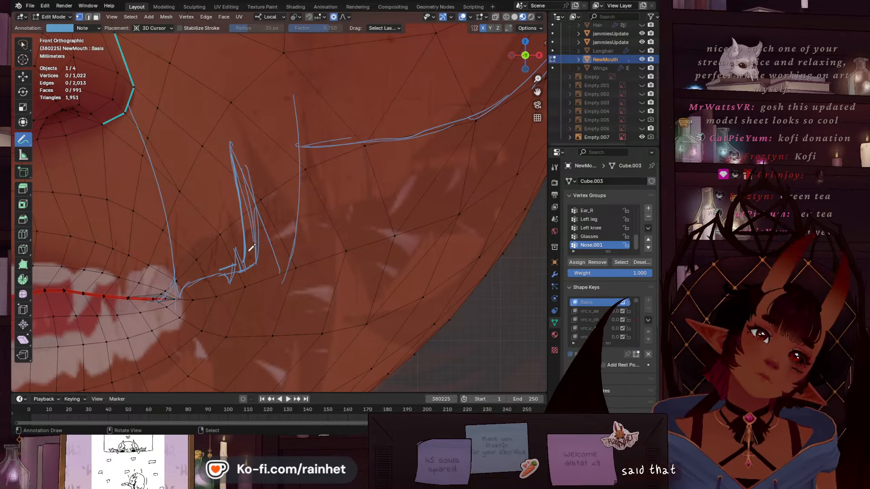
left_click(23, 141)
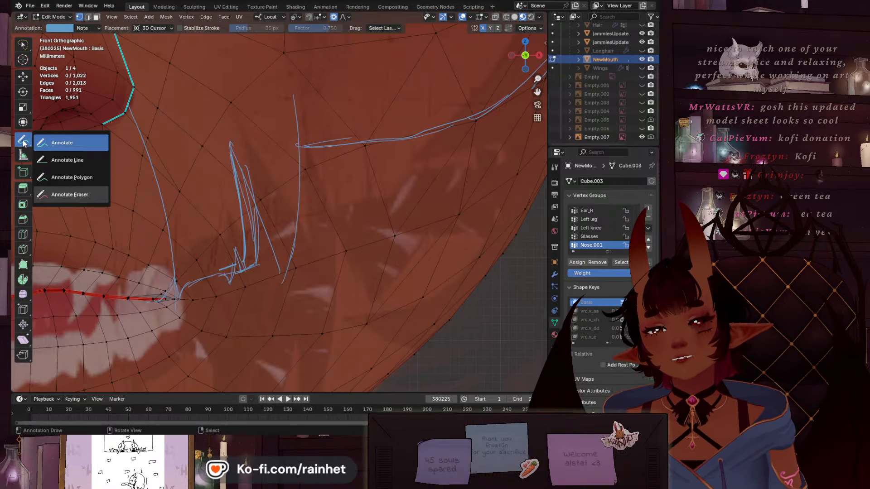
left_click(70, 195)
left_click_drag(228, 146, 249, 247)
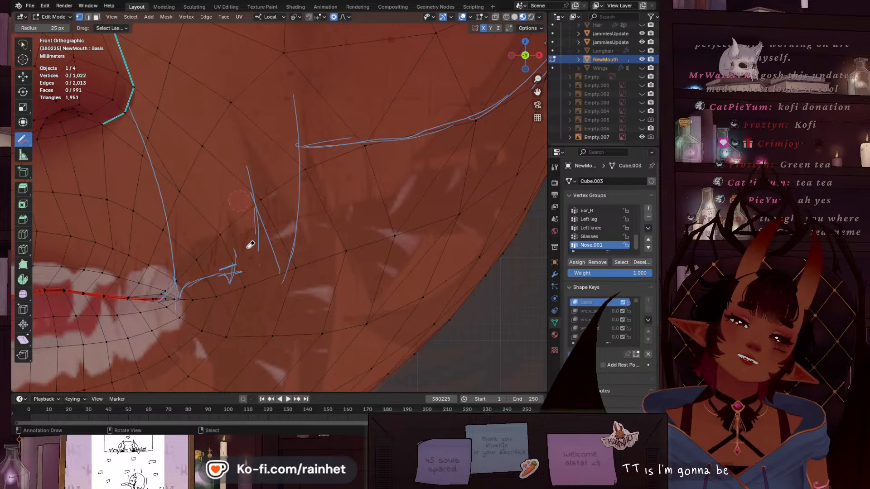
Join the new spike to the tear line at its base and reinforce its tip and diagonal down to the zigzag's lowest point
left_click(23, 141)
left_click(57, 143)
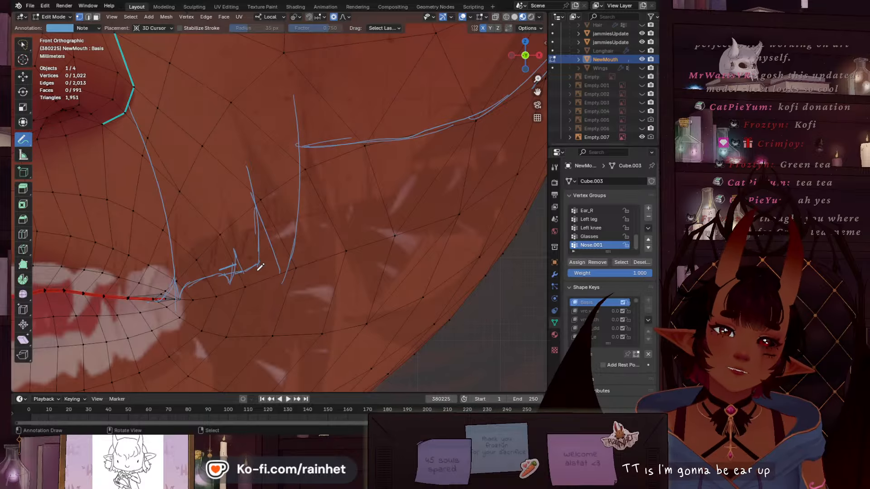
left_click_drag(249, 168, 257, 202)
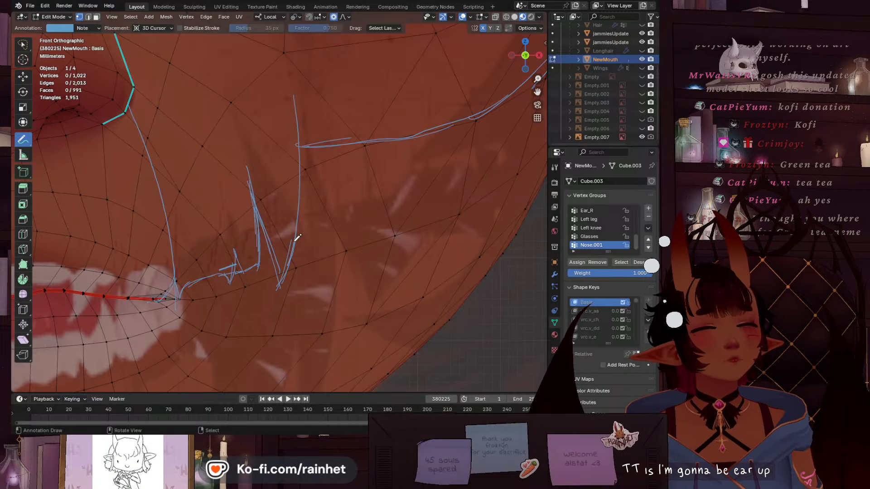
Retrace the zigzag's outer stroke up to the cheek line, and add a second descending stroke with small jagged strokes at its base
left_click_drag(297, 246, 304, 207)
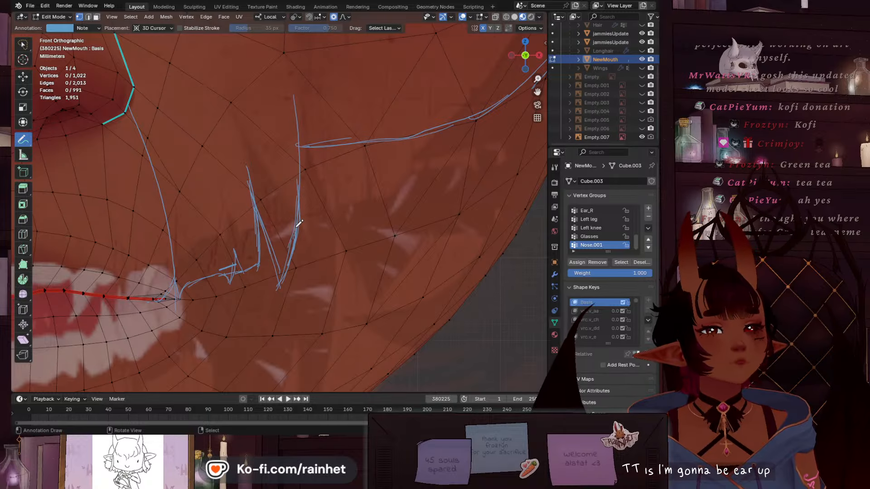
left_click_drag(300, 216, 305, 137)
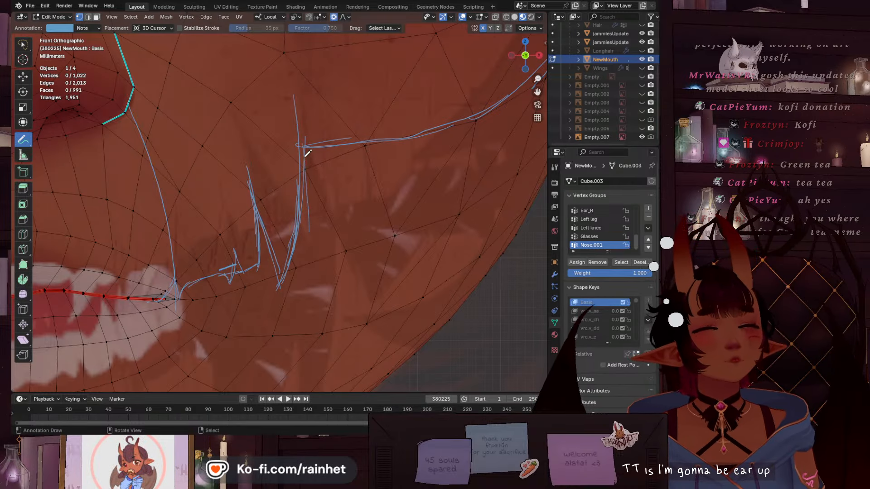
left_click_drag(310, 238, 307, 146)
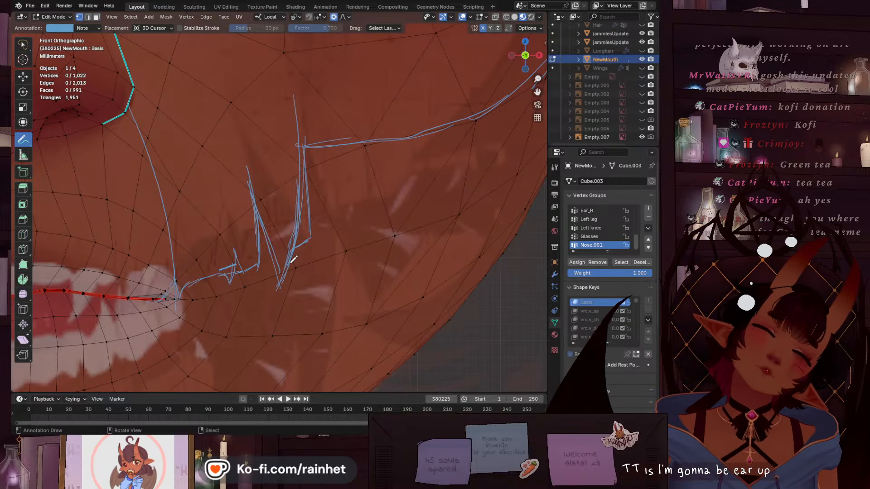
mouse_move(286, 263)
left_mouse_down()
mouse_move(288, 217)
mouse_move(287, 262)
left_mouse_up()
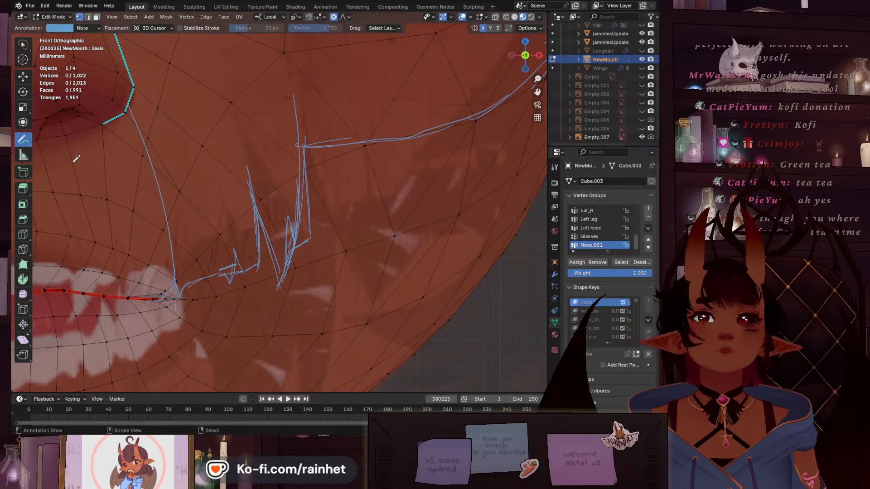
Erase the zigzag's old curved outer stroke and the small jagged strokes between the two spikes
left_click(22, 140)
left_click(70, 194)
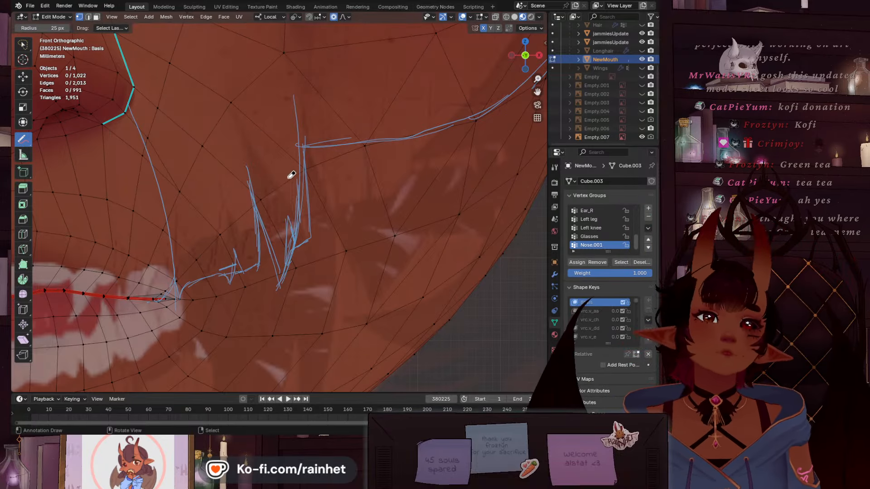
left_click_drag(302, 229, 293, 160)
left_click_drag(296, 215, 288, 220)
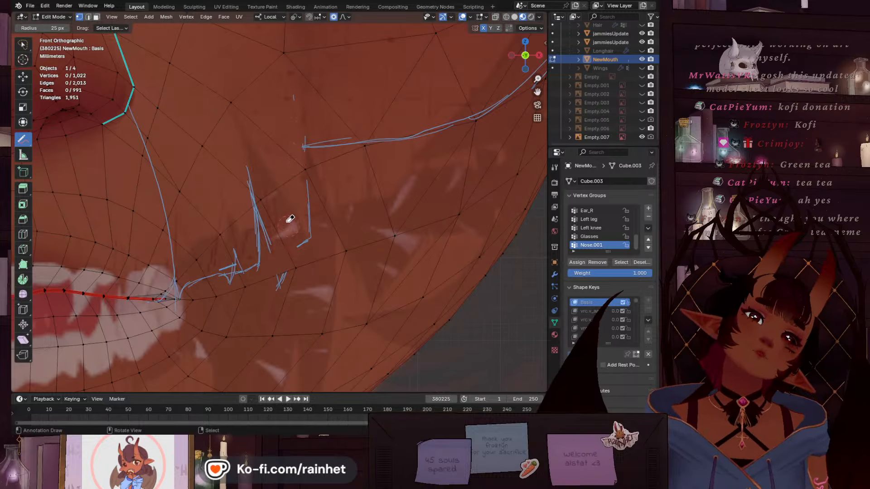
Redraw the zigzag's low point and connect it to the descending stroke running up to the start of the cheek line
left_click(24, 141)
left_click(54, 143)
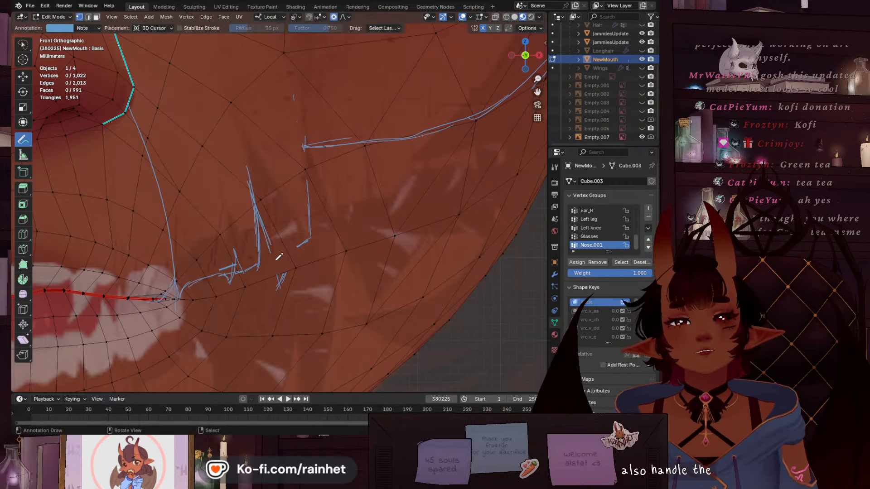
left_click_drag(271, 251, 281, 289)
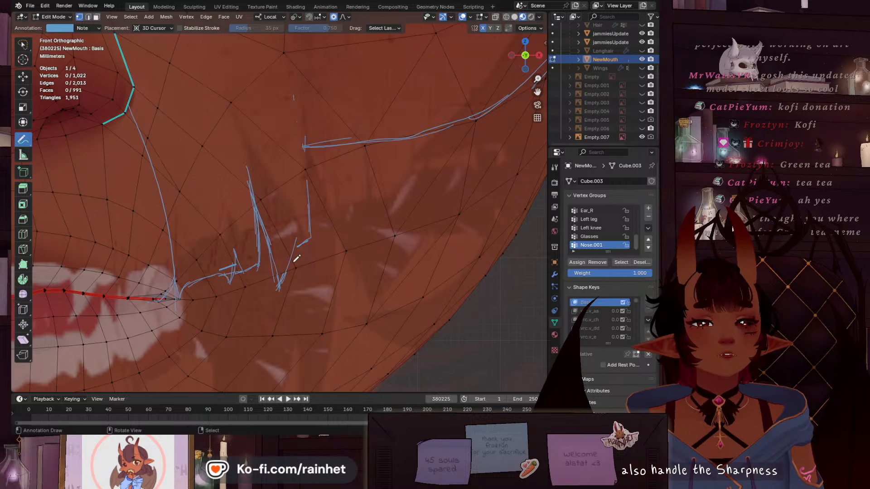
left_click_drag(302, 139, 297, 248)
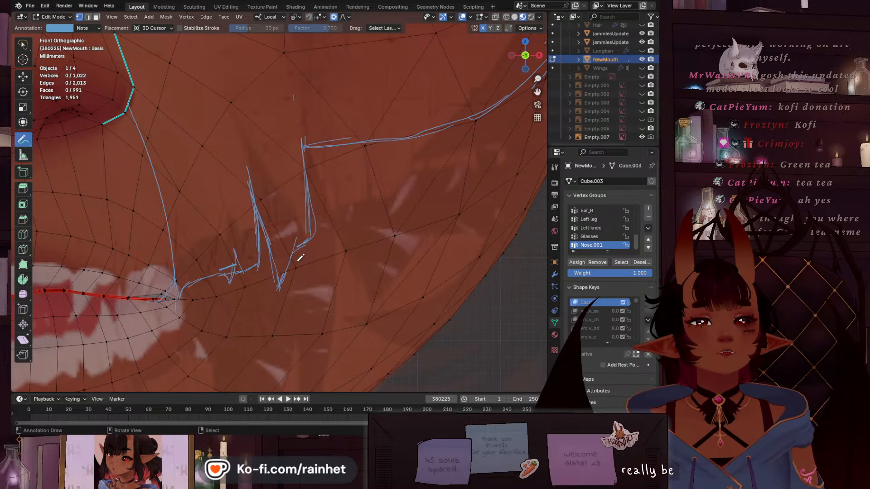
Sketch two large overlapping loops around the upper and lower face areas on either side of the tear line
scroll(290, 207, "down", 5)
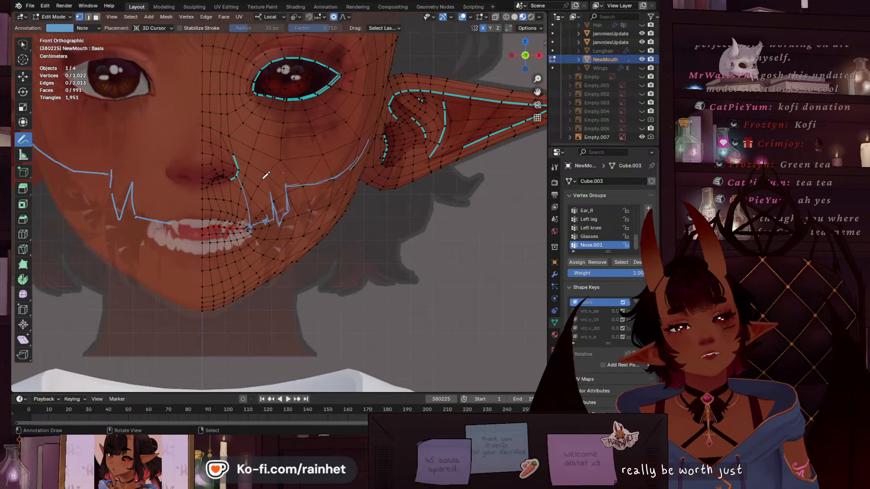
scroll(300, 170, "up", 3)
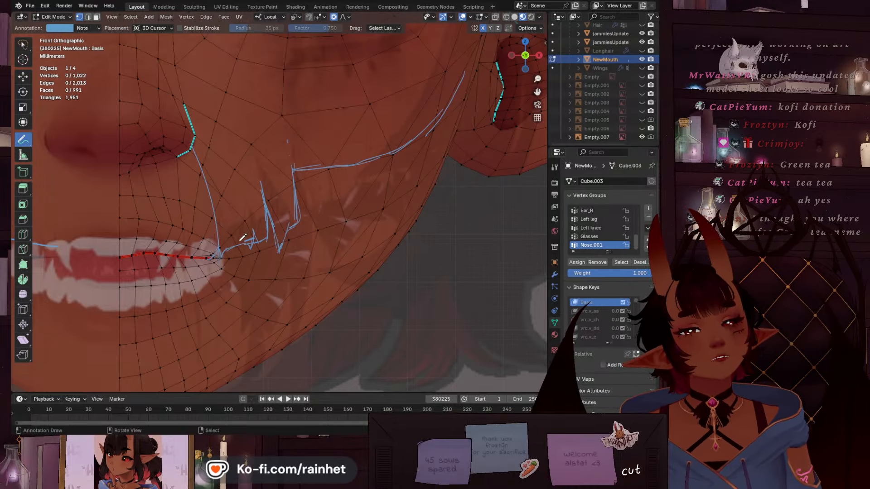
mouse_move(222, 214)
left_mouse_down()
mouse_move(386, 76)
mouse_move(376, 320)
mouse_move(106, 299)
mouse_move(199, 229)
left_mouse_up()
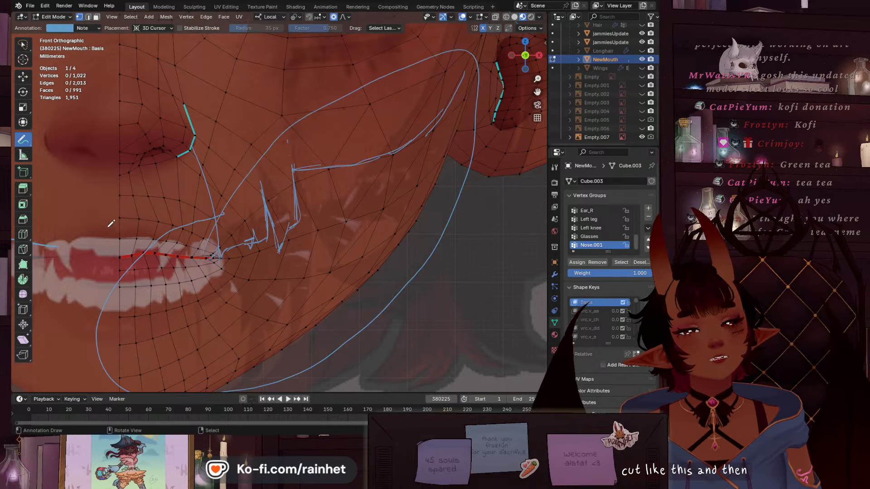
mouse_move(96, 223)
left_mouse_down()
mouse_move(136, 279)
mouse_move(389, 209)
mouse_move(482, 76)
mouse_move(213, 120)
mouse_move(122, 247)
left_mouse_up()
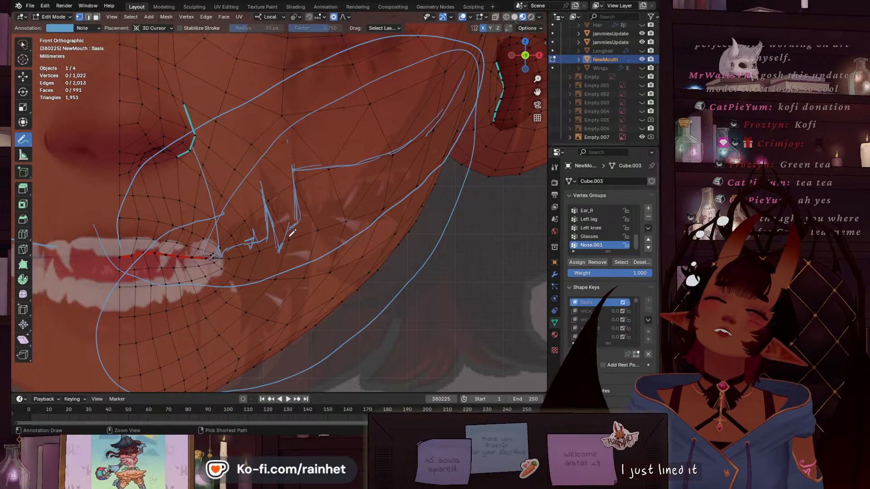
Erase both large loops and the nostril guide line, keeping the tear line, and return to the freehand Annotate tool
scroll(272, 204, "down", 5)
scroll(246, 201, "up", 4)
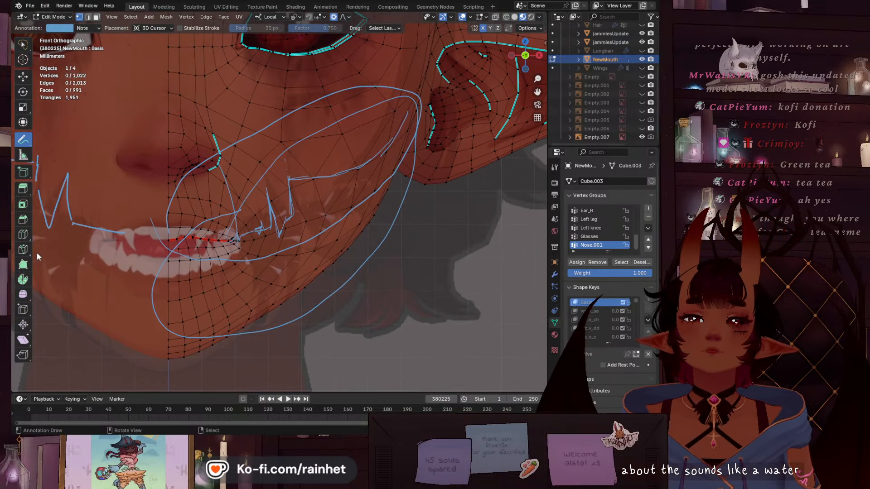
left_click(22, 140)
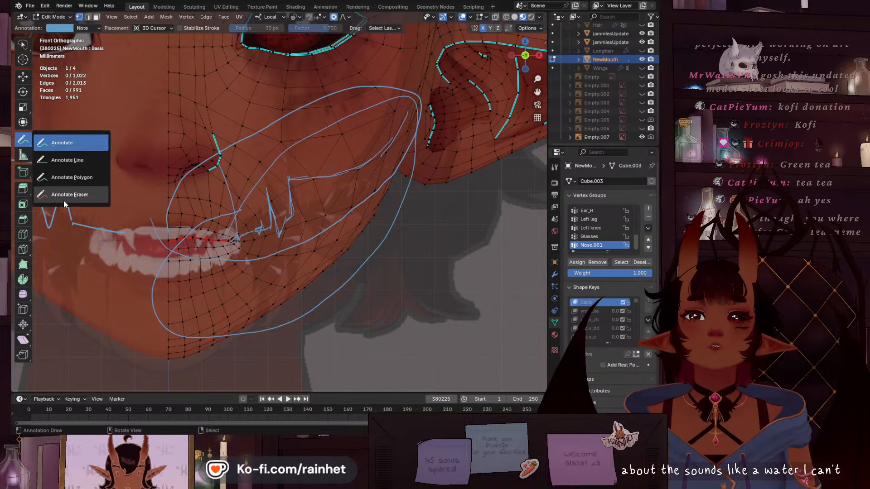
left_click(64, 199)
left_click_drag(286, 159, 175, 194)
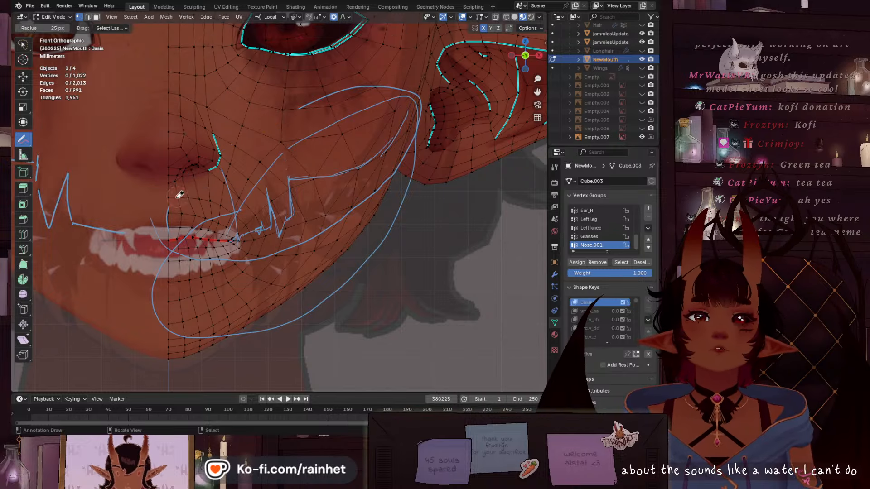
mouse_move(154, 245)
left_mouse_down()
mouse_move(214, 194)
mouse_move(235, 216)
mouse_move(276, 158)
left_mouse_up()
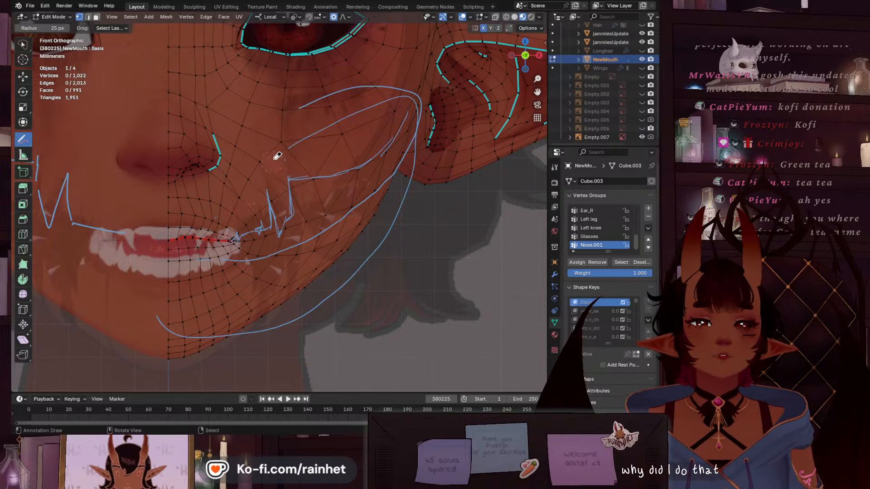
mouse_move(359, 123)
left_mouse_down()
mouse_move(417, 93)
mouse_move(374, 86)
mouse_move(427, 102)
mouse_move(379, 196)
mouse_move(281, 243)
mouse_move(184, 260)
mouse_move(180, 334)
mouse_move(287, 317)
mouse_move(386, 239)
mouse_move(420, 168)
left_mouse_up()
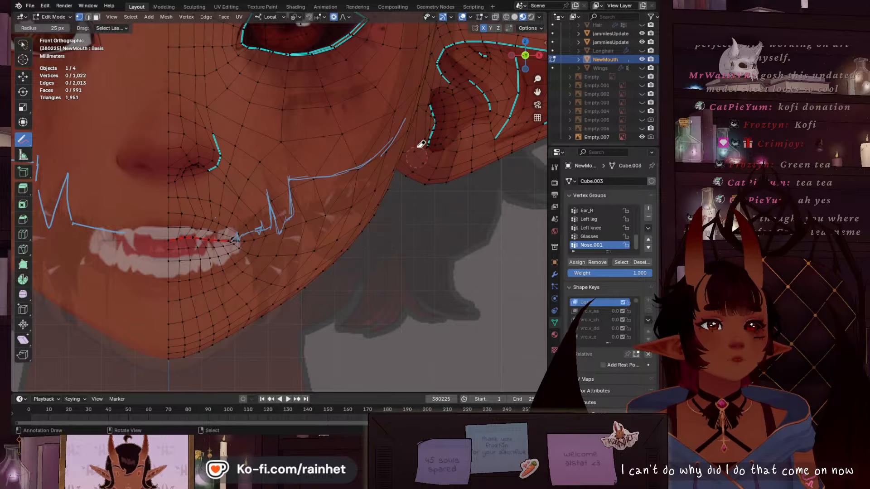
scroll(419, 184, "up", 3)
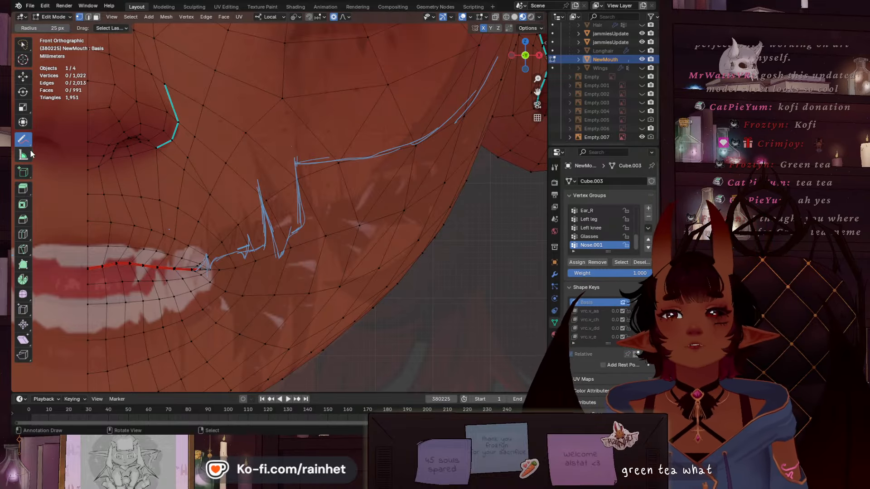
left_click_drag(25, 140, 57, 136)
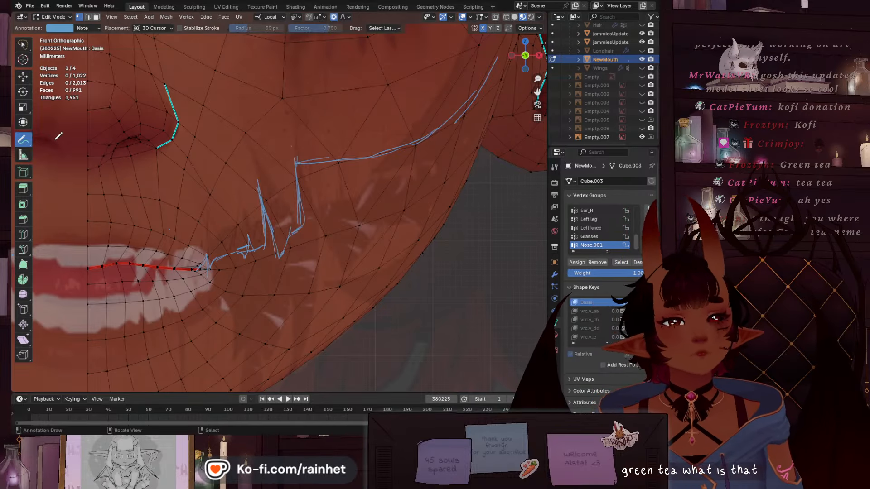
Erase the tall descending stroke between the zigzag's low point and the start of the cheek line
middle_click_drag(242, 184, 67, 205, "shift")
scroll(109, 222, "up", 2)
middle_click_drag(126, 227, 285, 217, "shift")
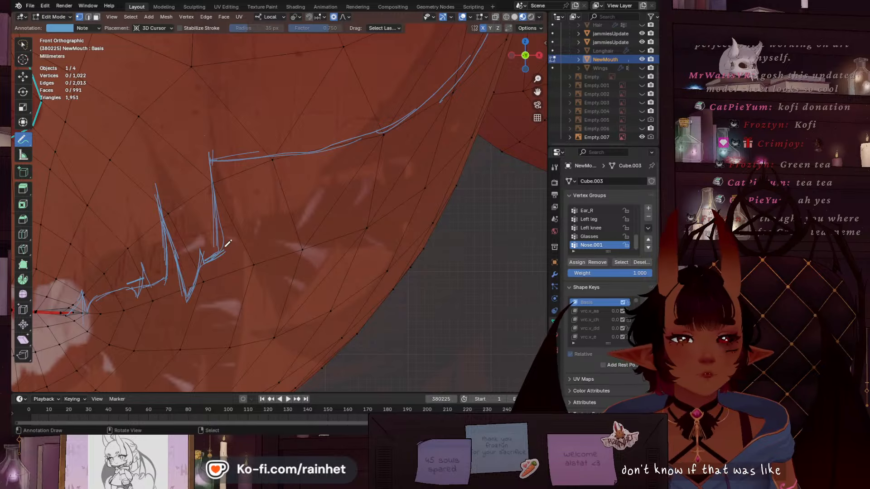
left_click(22, 144)
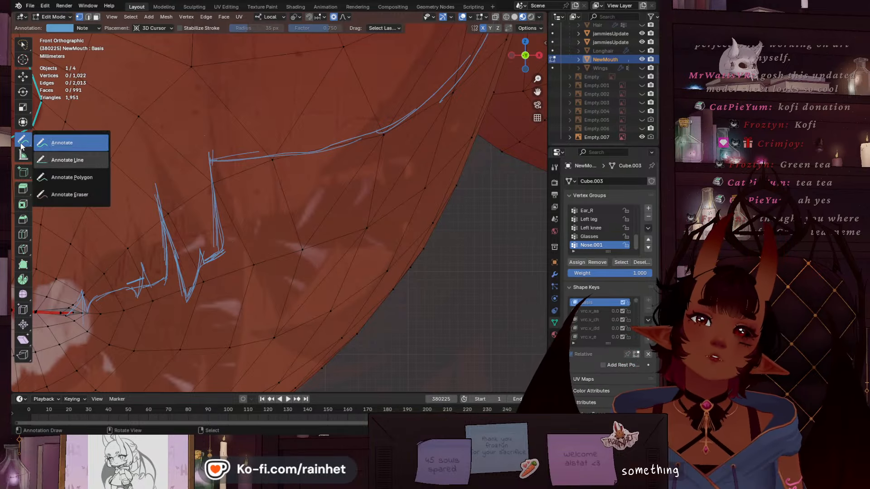
left_click(69, 195)
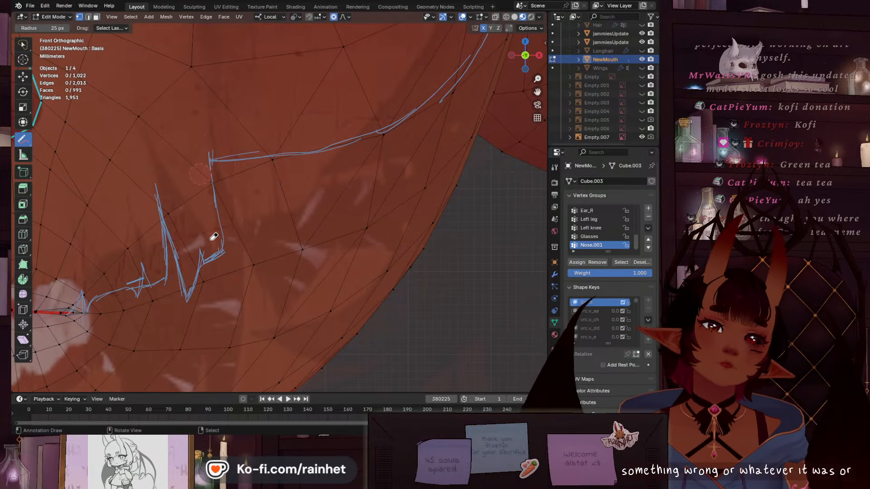
left_click(200, 174)
mouse_move(215, 241)
left_mouse_down()
mouse_move(237, 196)
mouse_move(204, 145)
left_mouse_up()
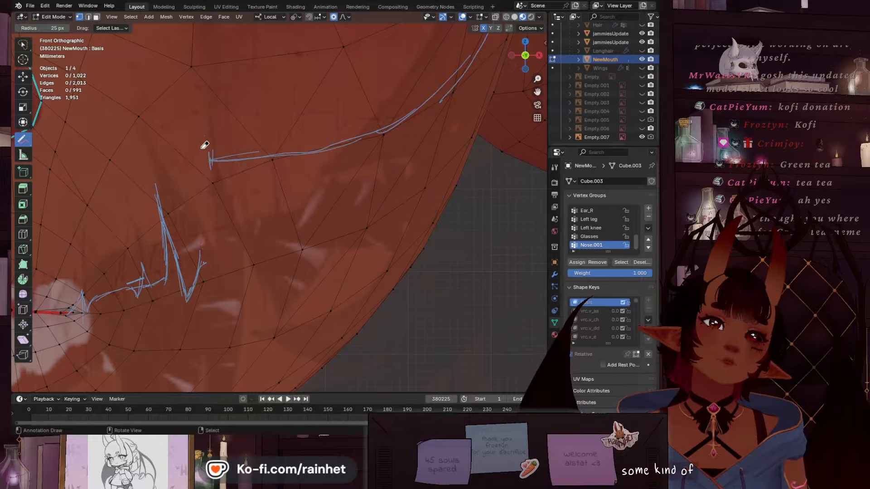
Redraw the tall descending stroke freehand, slightly farther outward and joined to the cheek line, and select the edge loop running along the tear line
left_click(25, 142)
left_click(70, 156)
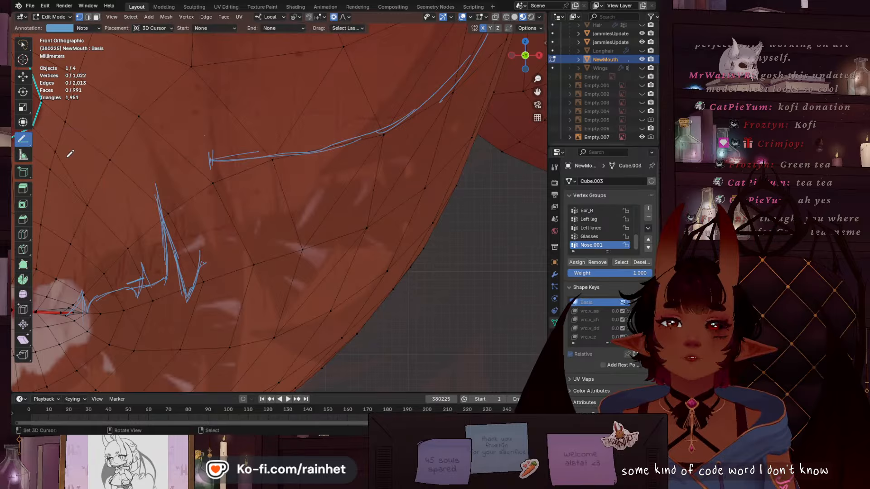
left_click(23, 139)
left_click(59, 141)
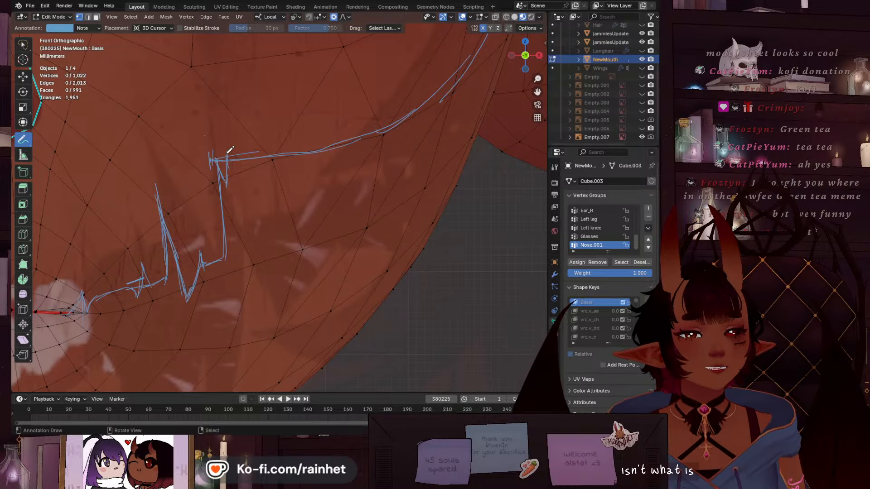
right_click(241, 166, "alt")
left_click_drag(279, 158, 229, 168)
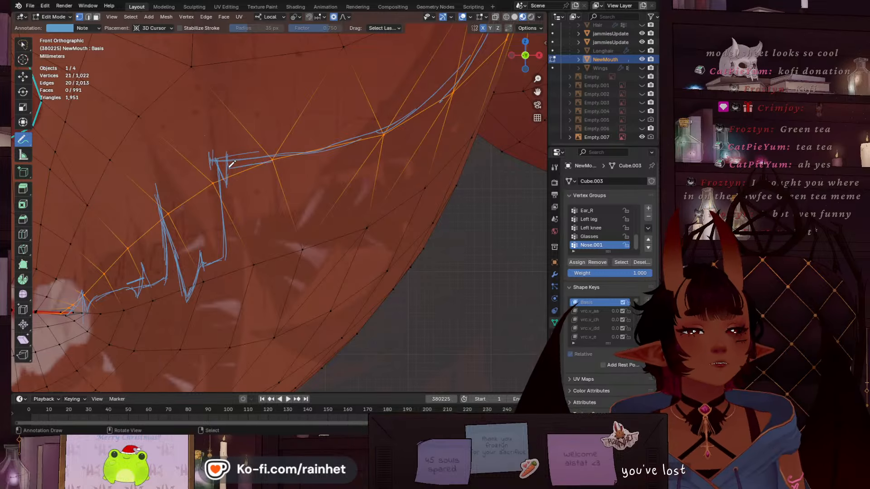
Annotate the cheek line with three short vertical spikes between its tall step and the ear
mouse_move(276, 141)
left_mouse_down()
mouse_move(278, 159)
mouse_move(278, 133)
left_mouse_up()
mouse_move(326, 153)
left_mouse_down()
mouse_move(282, 161)
mouse_move(331, 148)
left_mouse_up()
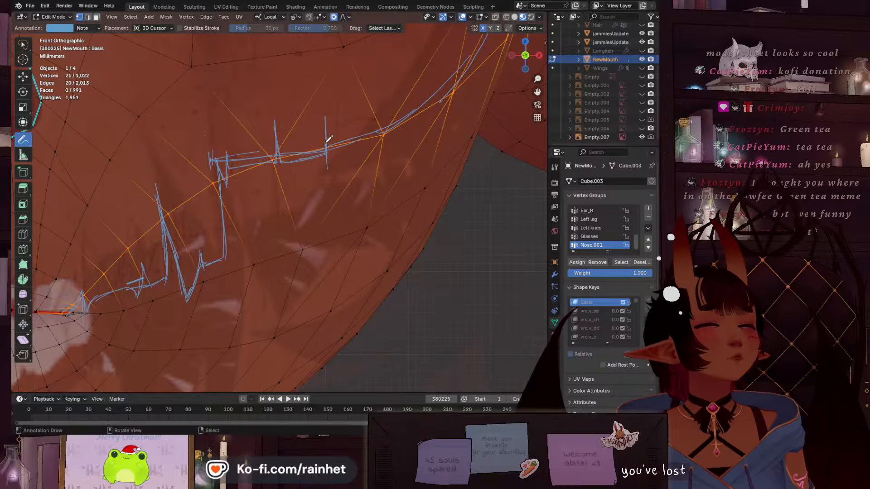
left_click_drag(334, 156, 384, 133)
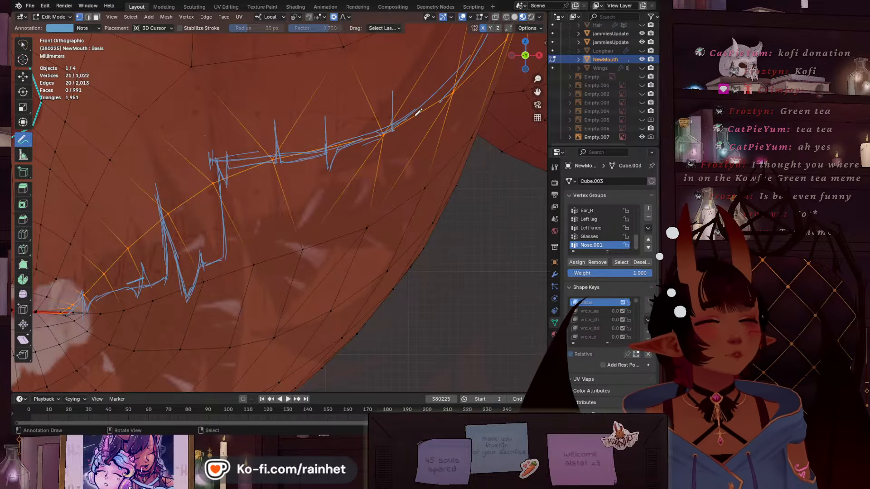
Deselect the entire NewMouth mesh so only the annotated cheek line stands out in front view
scroll(363, 91, "down", 4)
middle_click_drag(363, 91, 343, 132)
left_click(527, 56)
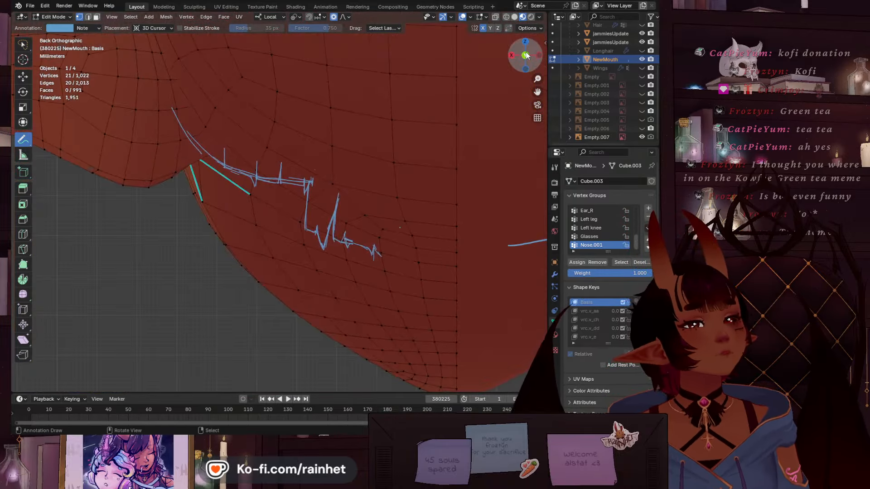
left_click(527, 56)
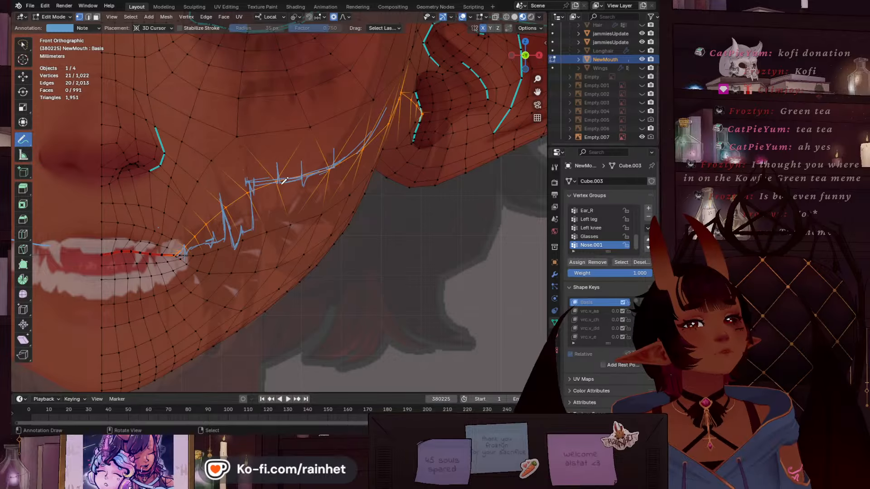
scroll(260, 189, "up", 3)
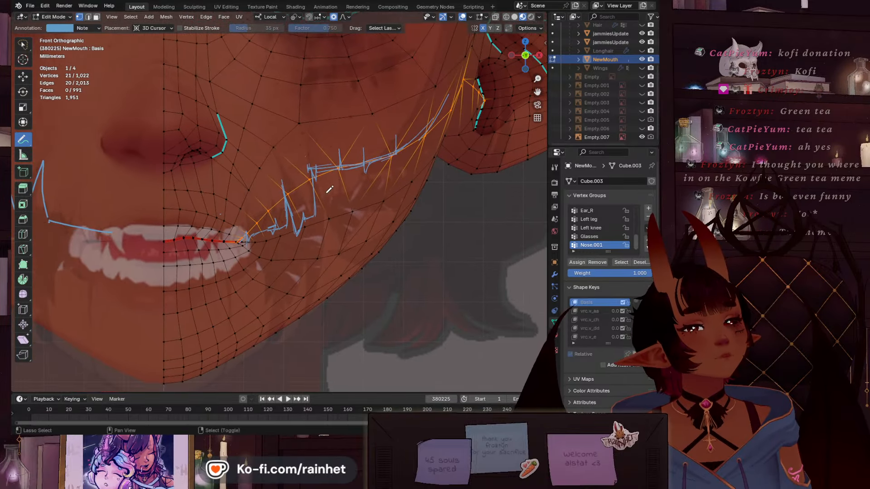
scroll(332, 181, "up", 1)
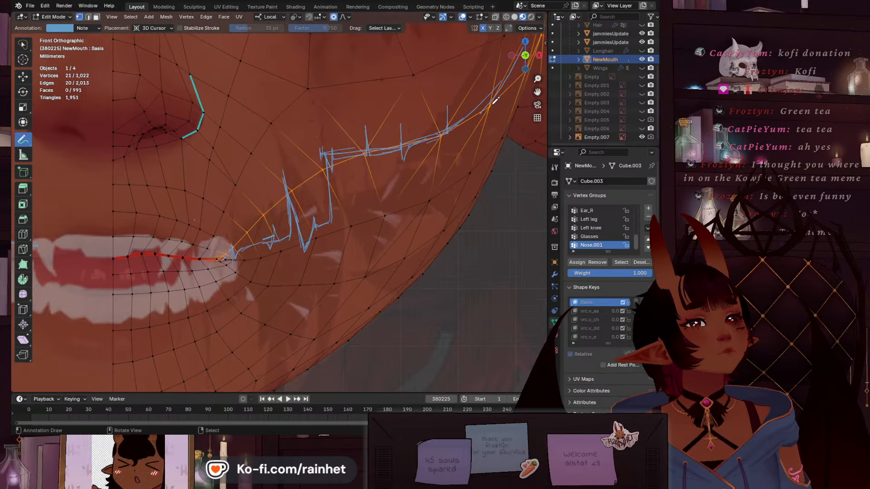
scroll(321, 175, "down", 7)
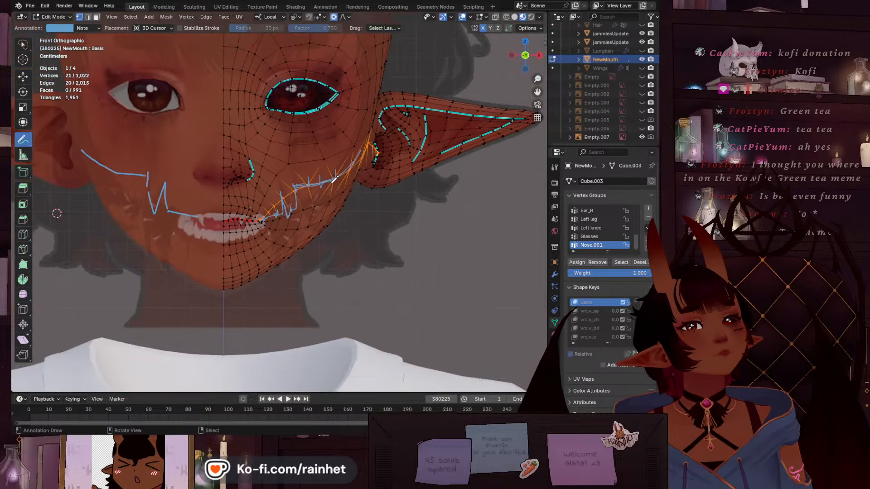
scroll(272, 213, "up", 4)
key("alt+a")
scroll(413, 182, "up", 2)
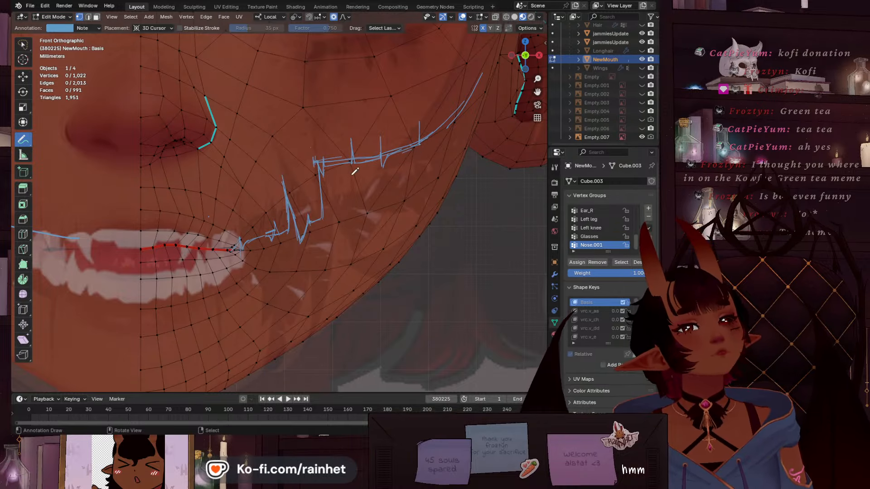
scroll(362, 181, "up", 1)
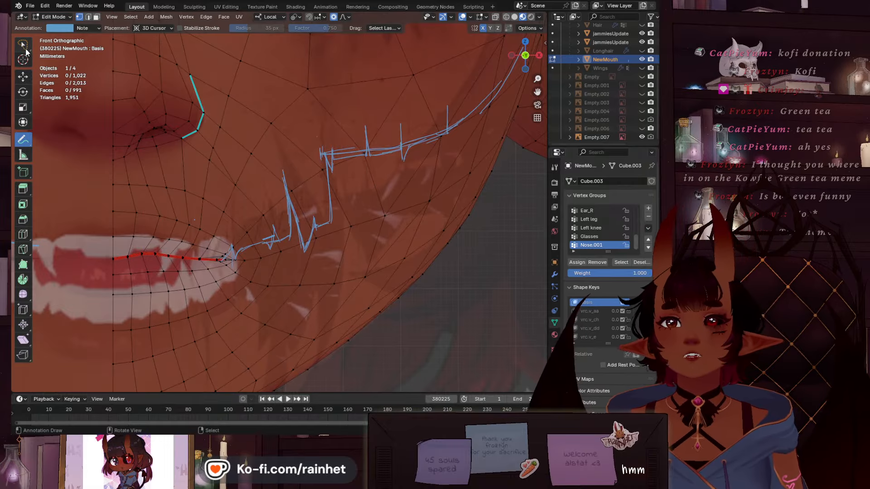
Replace the Annotate tool with the selection tool and place the 3D cursor on the cheek near the annotated line
left_click(25, 47)
right_click(321, 167, "shift")
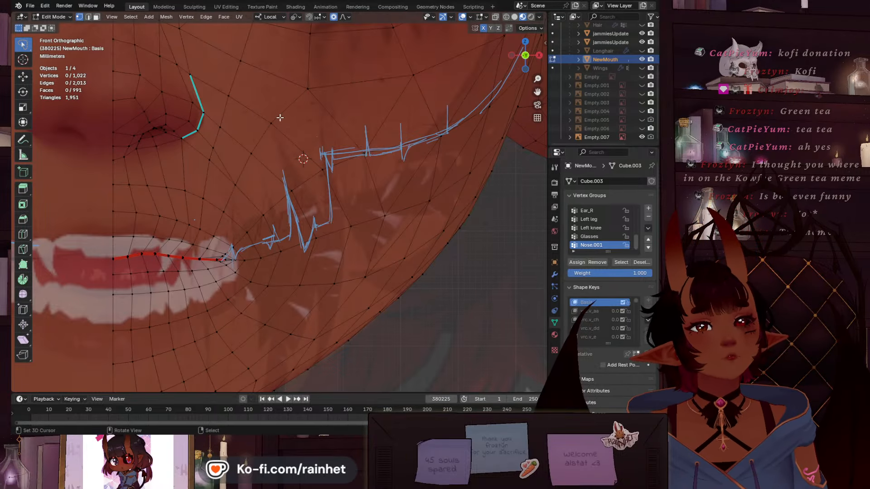
left_click(24, 140)
left_click(24, 46)
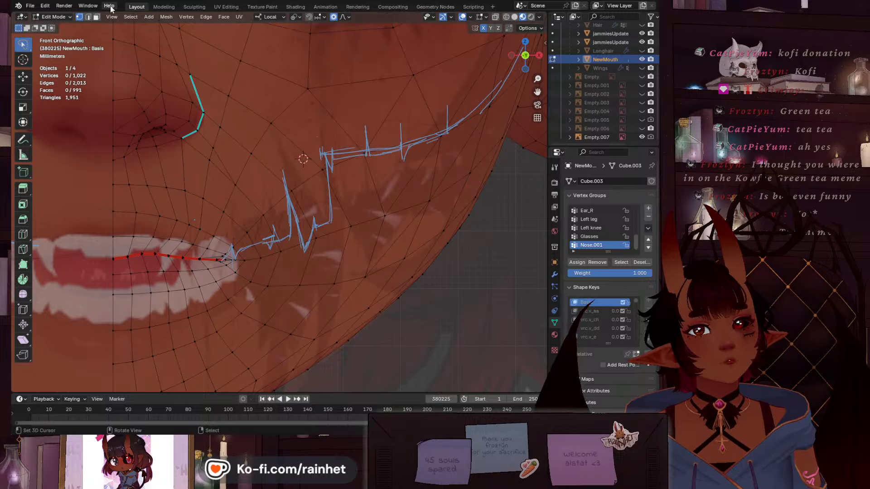
Select the NewMouth head mesh in Object Mode and put it back into Edit Mode
left_click(156, 6)
left_click(139, 6)
scroll(215, 169, "down", 8)
right_click(216, 174)
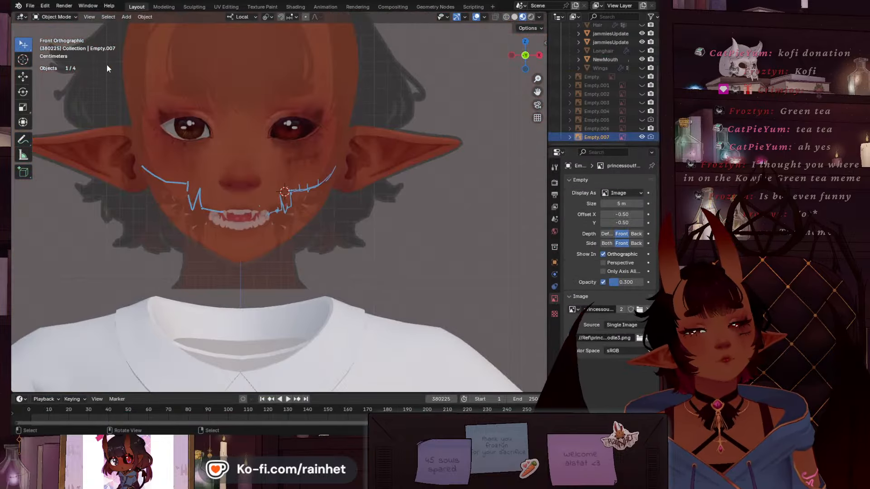
left_click(214, 119)
left_click(56, 17)
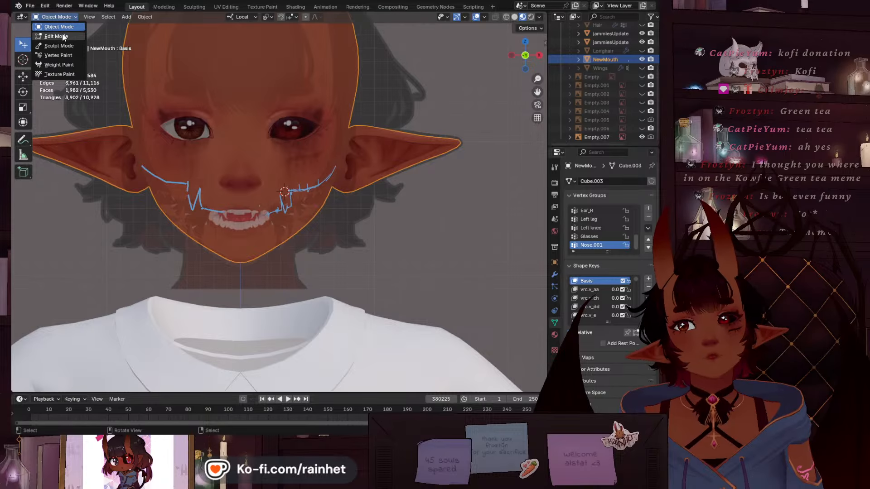
left_click(54, 36)
Examine how the annotated line from the mouth corner to the ear runs across the existing cheek topology
scroll(298, 246, "up", 9)
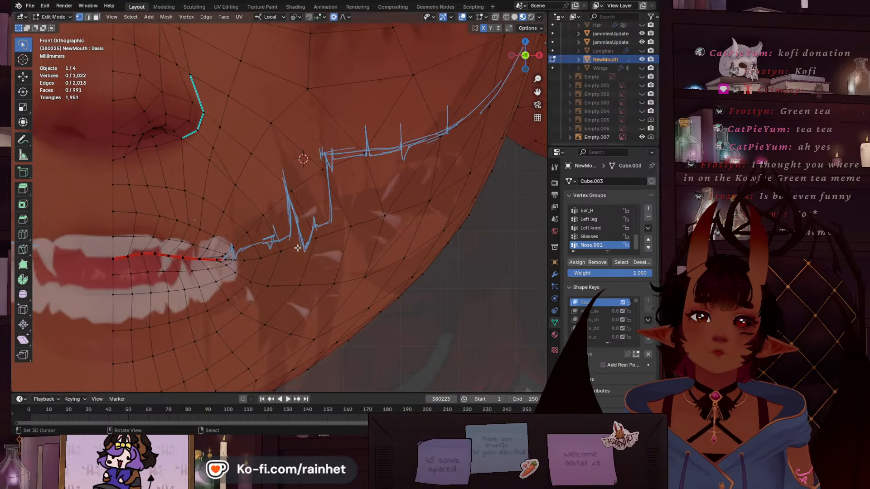
middle_click_drag(261, 261, 272, 214, "shift")
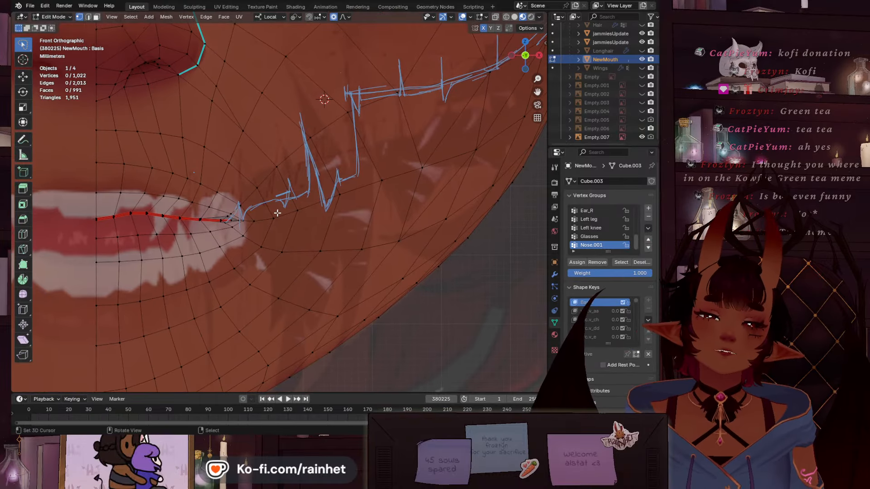
scroll(240, 223, "up", 2)
middle_click_drag(220, 234, 133, 317, "shift")
scroll(134, 317, "down", 10)
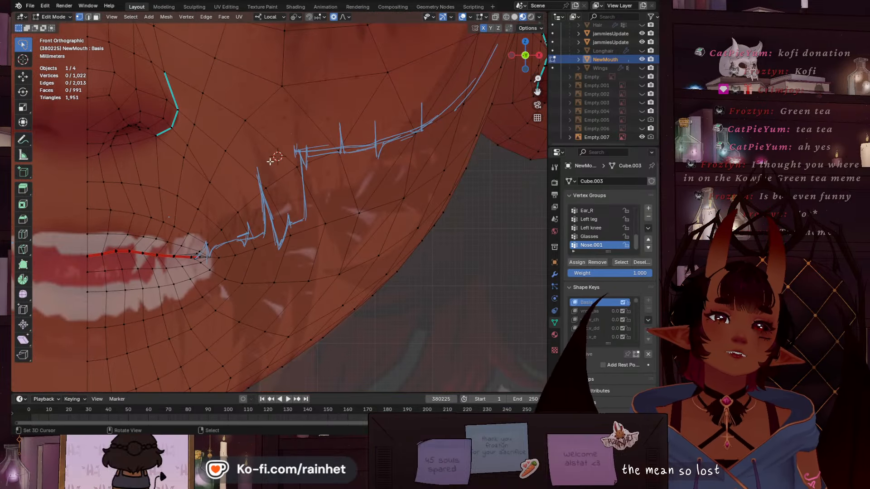
middle_click_drag(282, 195, 313, 192)
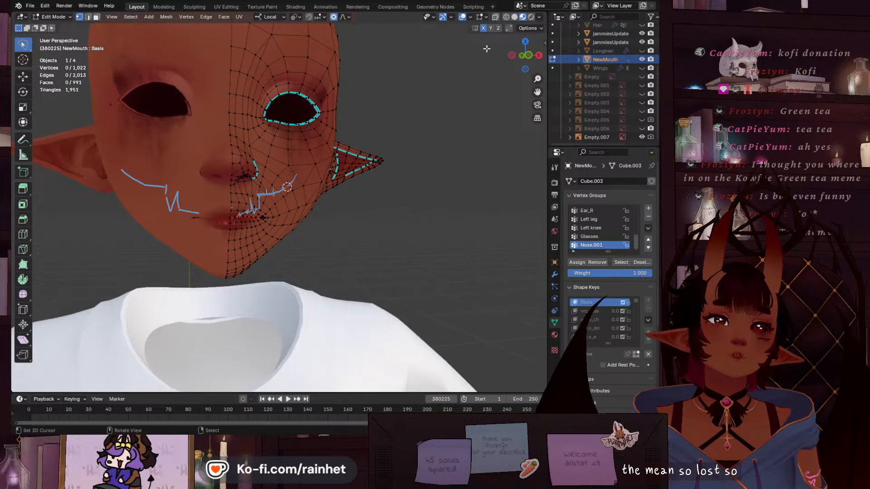
left_click(529, 55)
scroll(307, 203, "up", 4)
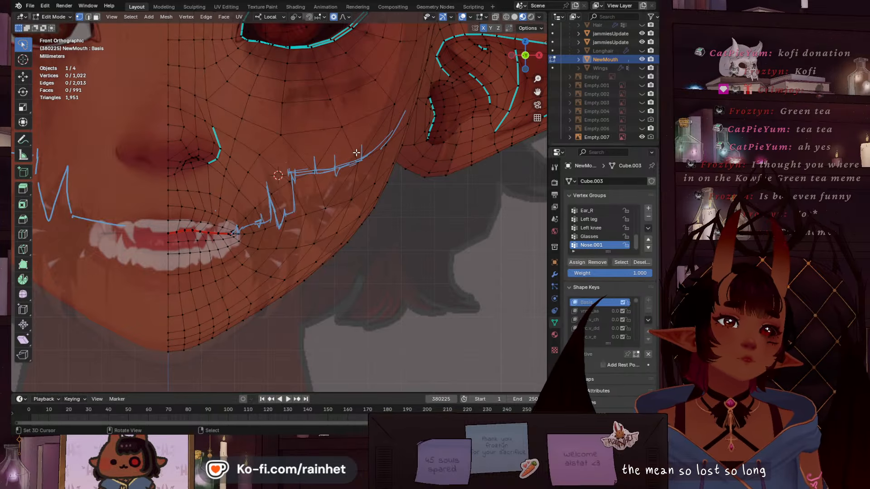
middle_click_drag(373, 149, 330, 175, "shift")
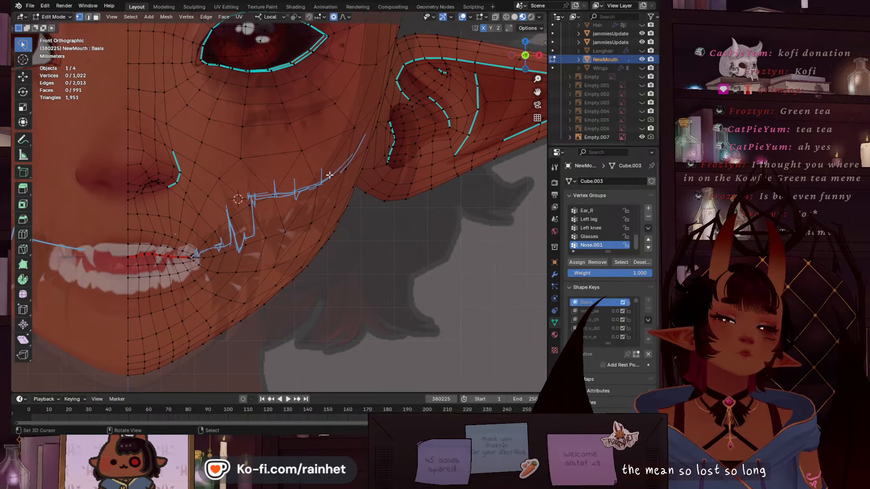
scroll(357, 176, "up", 3)
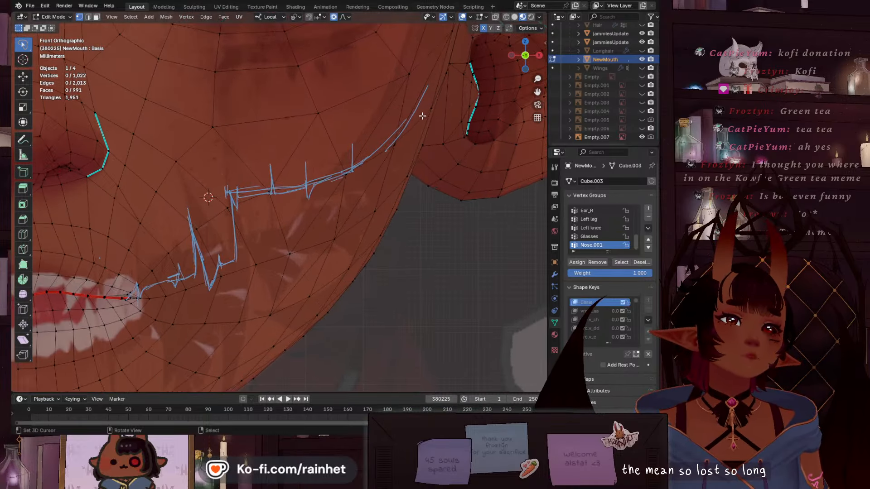
scroll(385, 162, "down", 5)
scroll(374, 156, "up", 3)
right_click(345, 170)
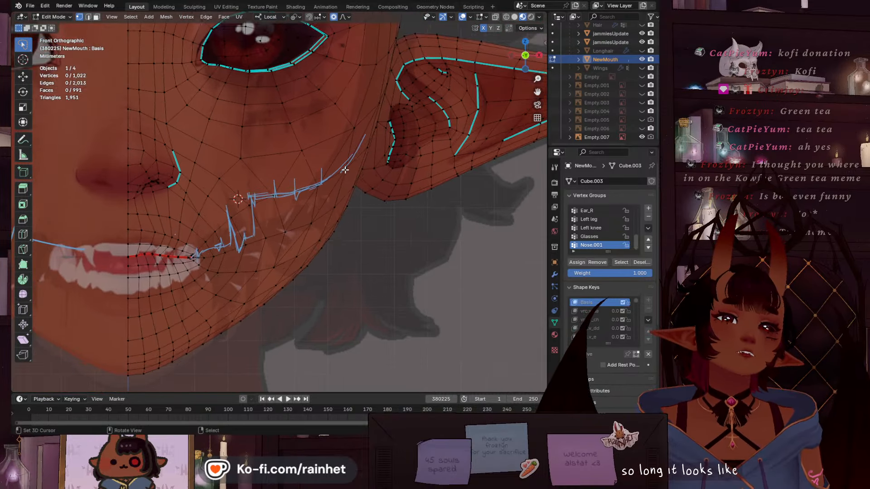
Select the cheek and jaw faces below the annotated line in face mode, extending the selection back beneath the ear
key("3")
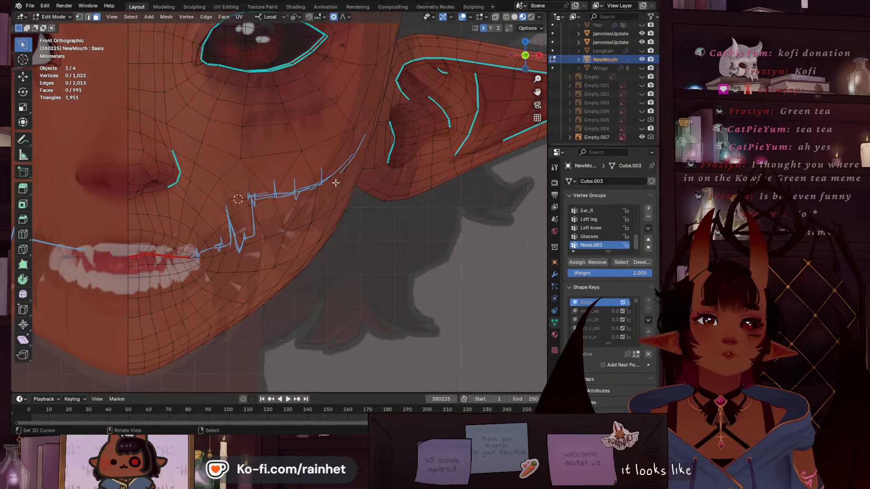
mouse_move(268, 199)
left_mouse_down("ctrl")
mouse_move(283, 213)
mouse_move(322, 321)
mouse_move(358, 177)
left_mouse_up("ctrl")
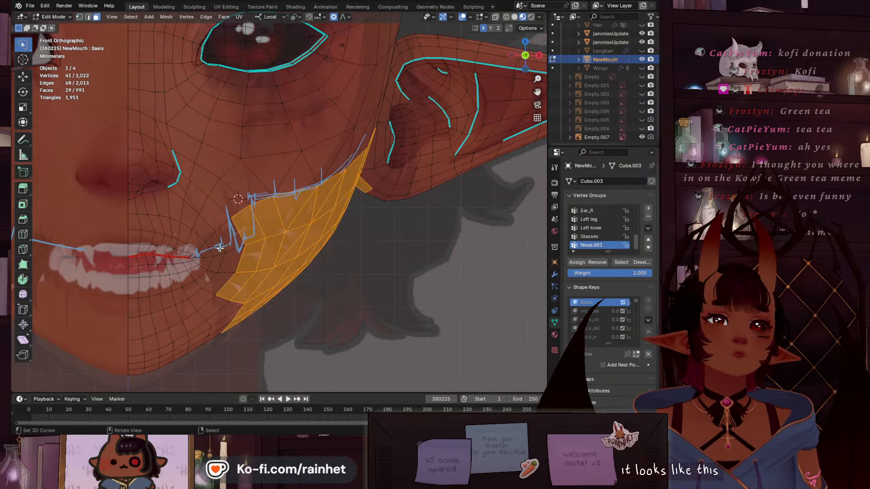
scroll(366, 206, "down", 5)
middle_click_drag(366, 206, 283, 204)
scroll(387, 153, "up", 5)
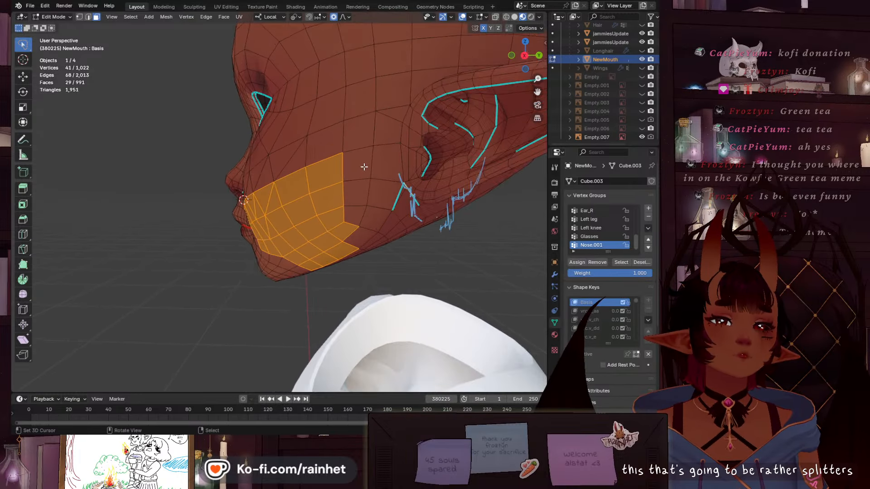
mouse_move(387, 153)
left_mouse_down("shift")
mouse_move(339, 244)
mouse_move(403, 189)
left_mouse_up("shift")
middle_click_drag(403, 188, 444, 213)
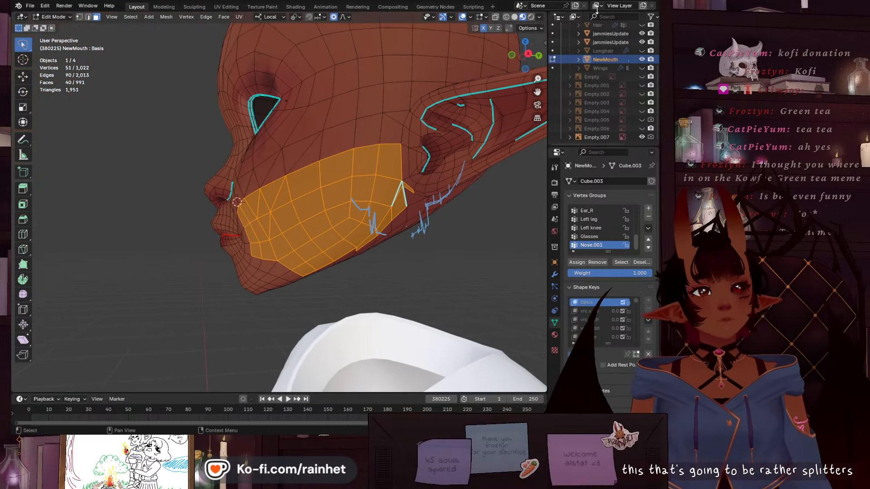
Compare the border of the selected cheek faces with the annotated jagged mouth line in front view
left_click(513, 54)
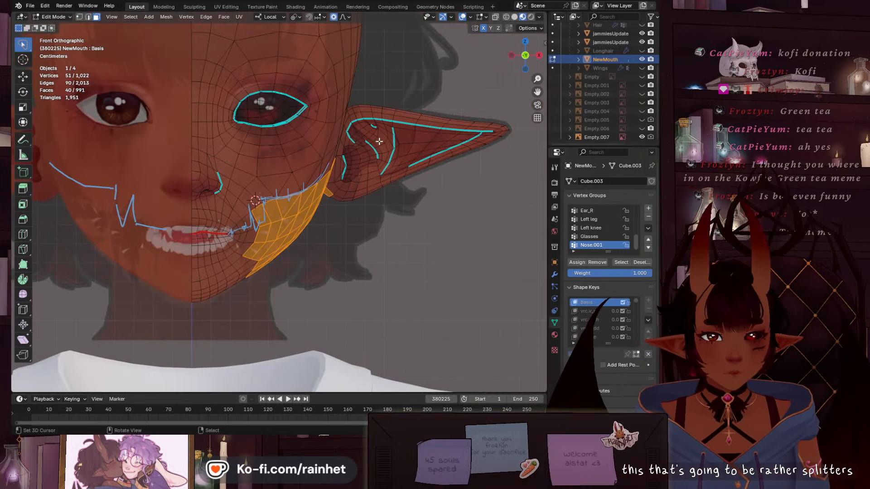
scroll(261, 245, "up", 5)
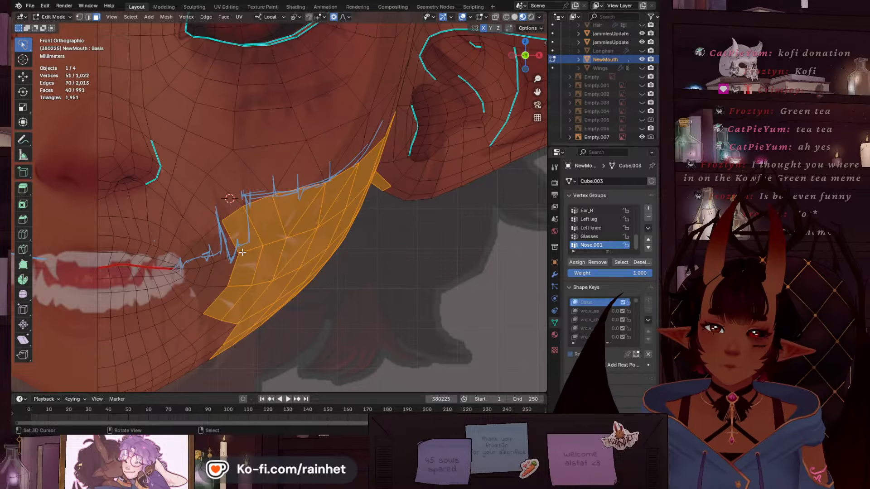
scroll(212, 268, "up", 3)
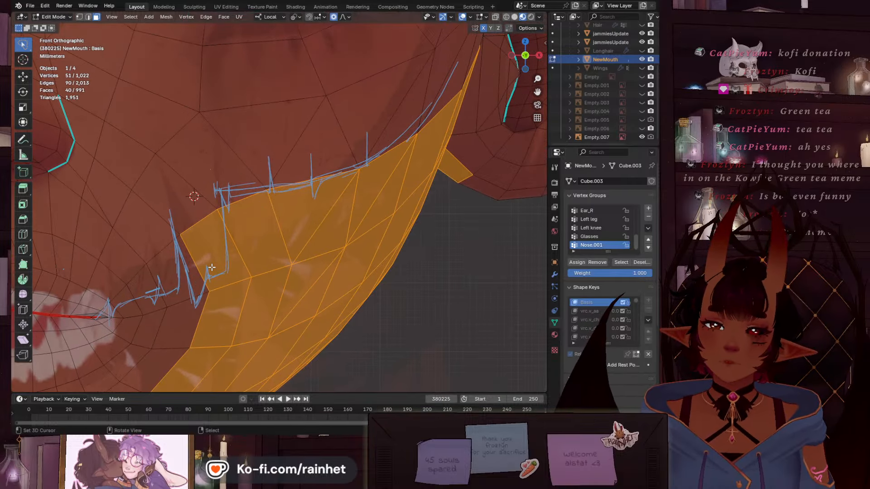
scroll(212, 268, "down", 5)
scroll(212, 267, "up", 5)
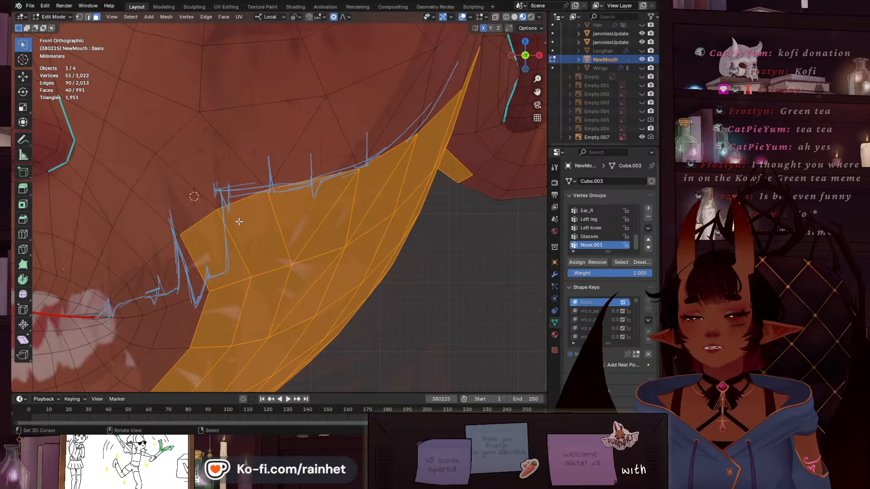
scroll(213, 244, "down", 5)
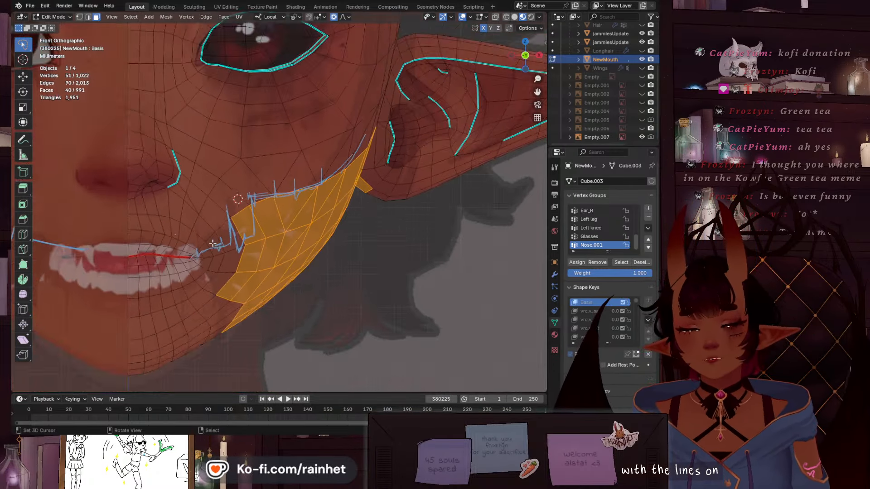
scroll(212, 243, "down", 2)
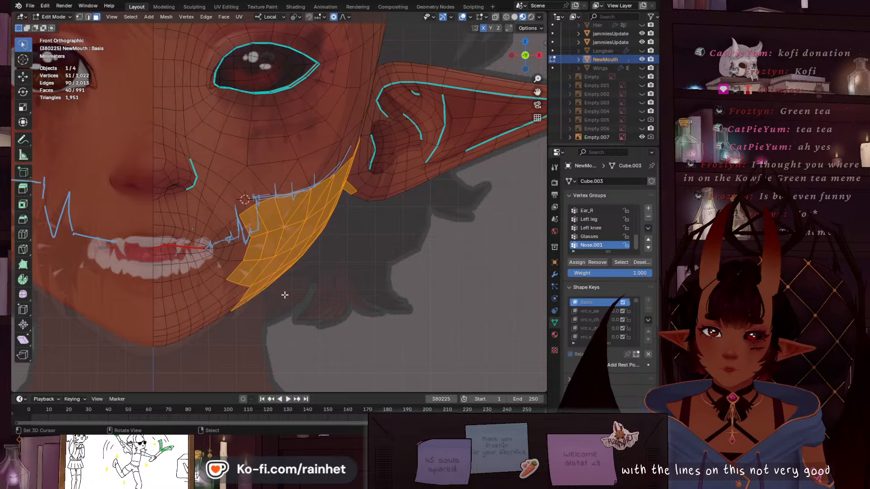
scroll(295, 292, "up", 6)
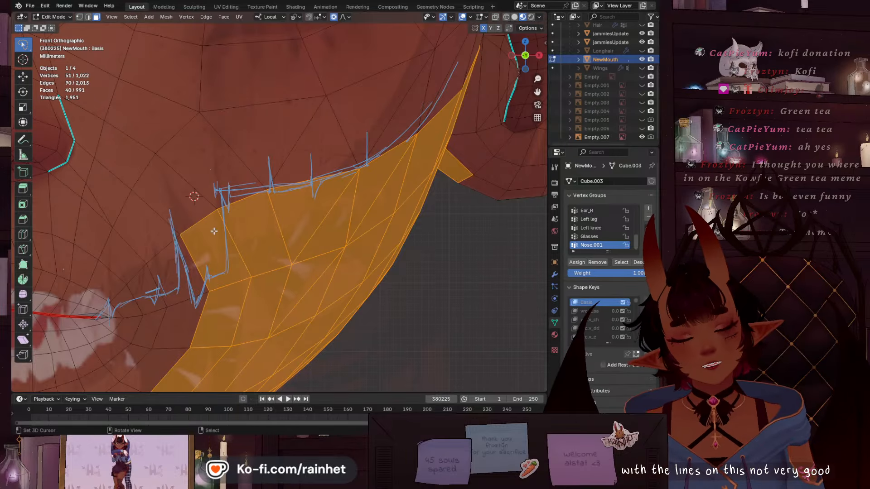
middle_click_drag(220, 256, 264, 195, "shift")
scroll(263, 195, "up", 1)
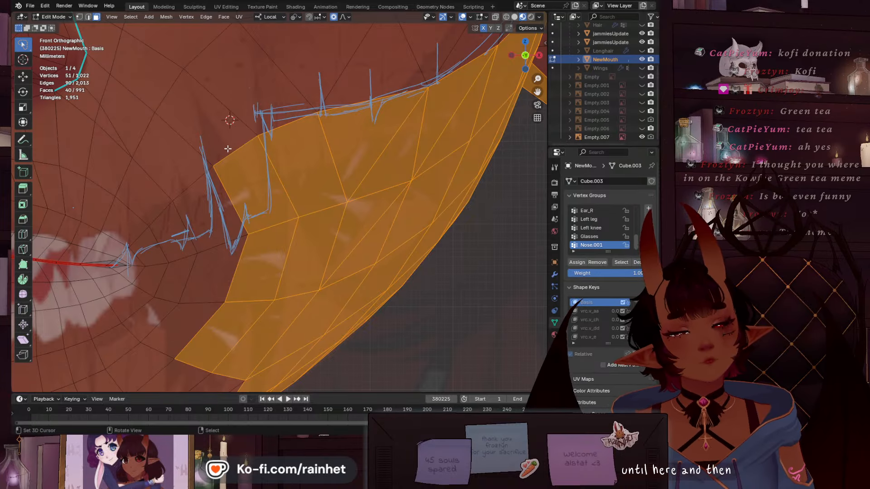
Select the patch of cheek faces running from the mouth corner across the annotated jags, using face mode
left_click(88, 18)
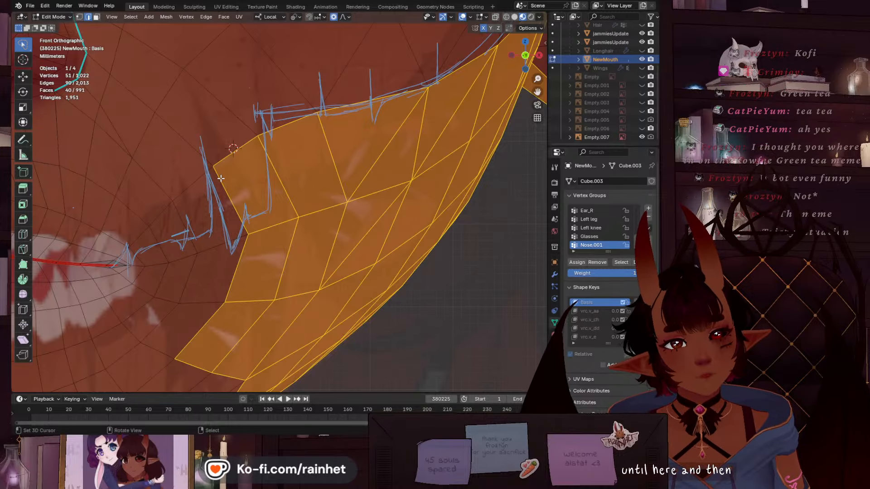
left_click(245, 168)
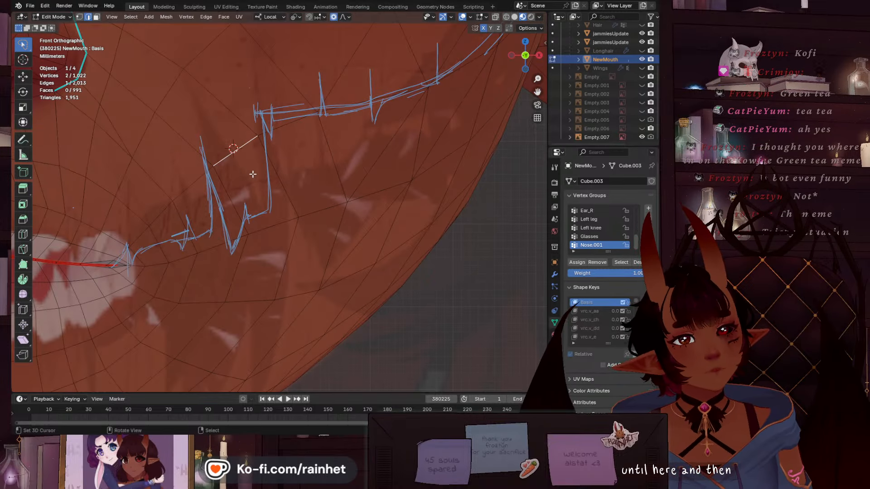
left_click(97, 17)
mouse_move(251, 176)
right_mouse_down("ctrl")
mouse_move(120, 260)
mouse_move(170, 293)
mouse_move(263, 295)
mouse_move(284, 259)
mouse_move(283, 218)
right_mouse_up("ctrl")
middle_click_drag(203, 240, 288, 212, "shift")
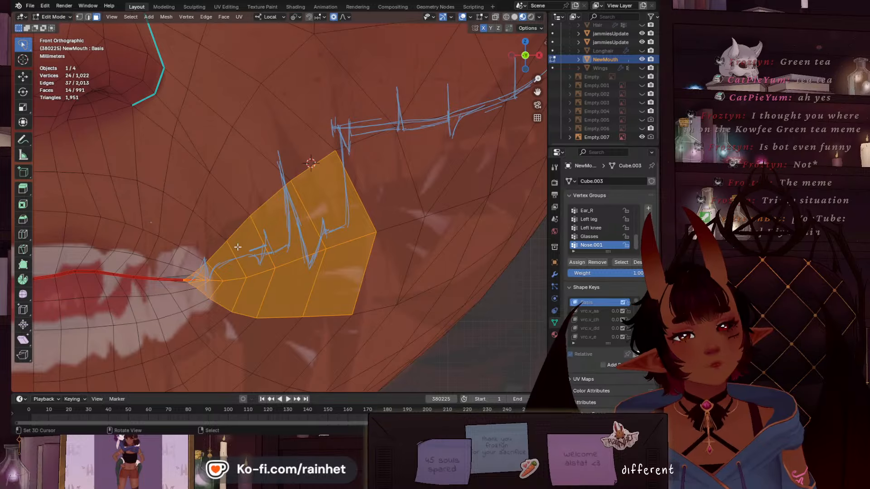
Examine how the selected mouth-corner faces line up with the annotated line, the teeth reference and the lower jaw
scroll(238, 247, "up", 4)
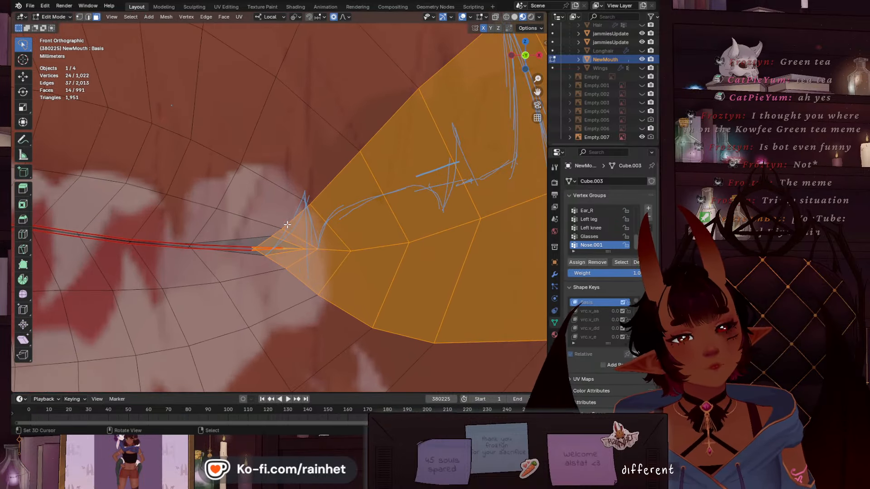
scroll(287, 224, "up", 1)
scroll(288, 217, "down", 5)
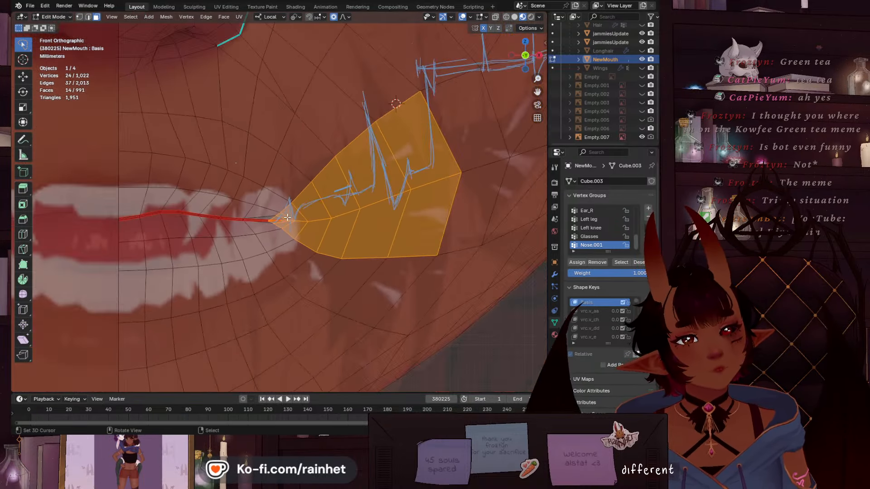
middle_click_drag(287, 217, 292, 243)
scroll(292, 243, "up", 5)
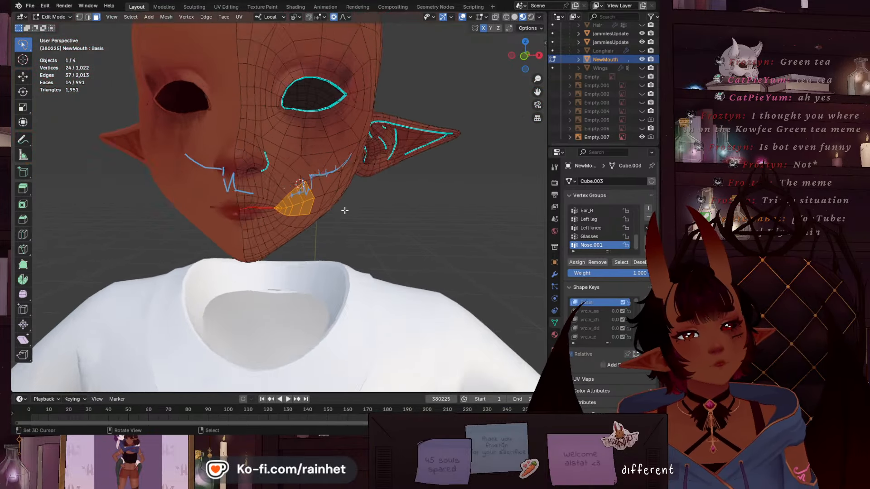
left_click(527, 57)
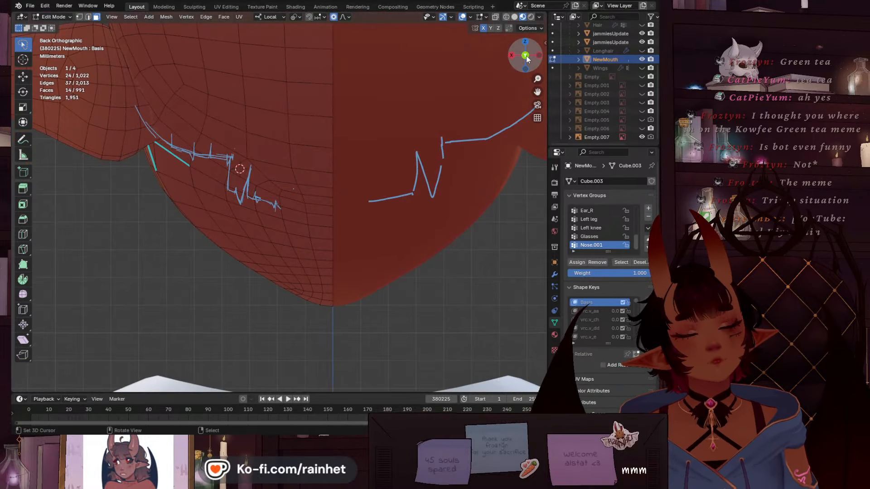
scroll(389, 202, "up", 2)
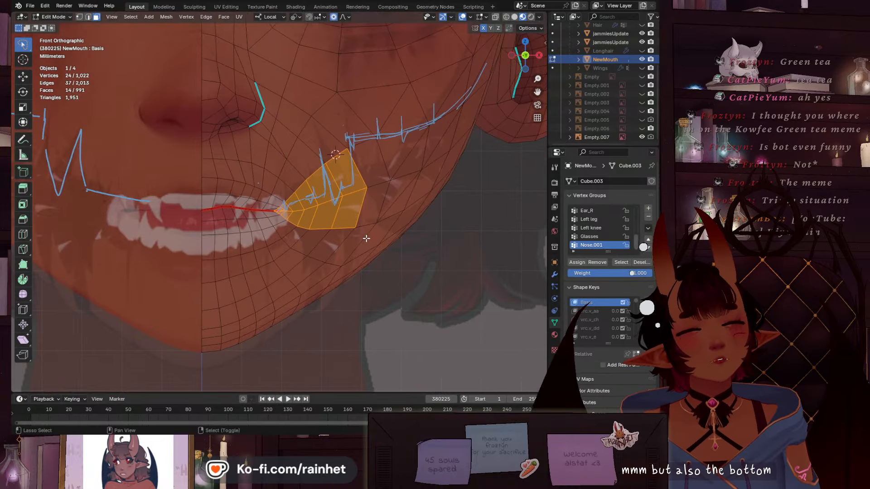
middle_click_drag(367, 235, 290, 205, "shift")
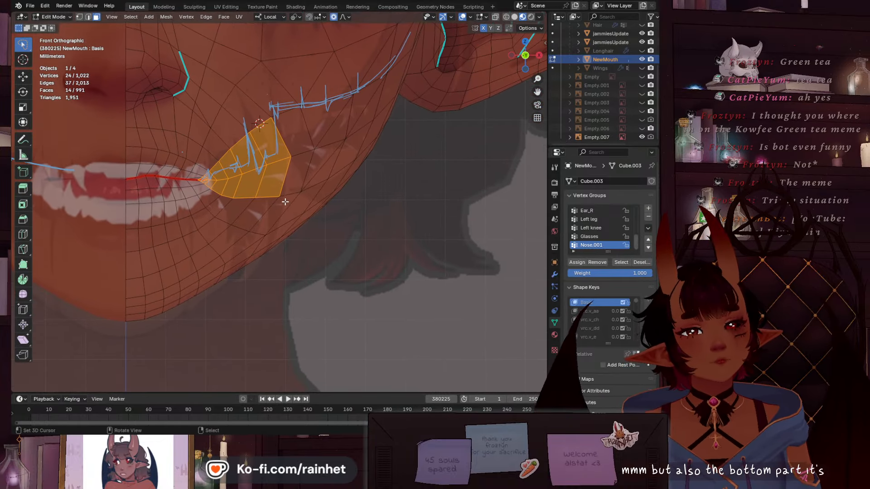
scroll(283, 203, "up", 1)
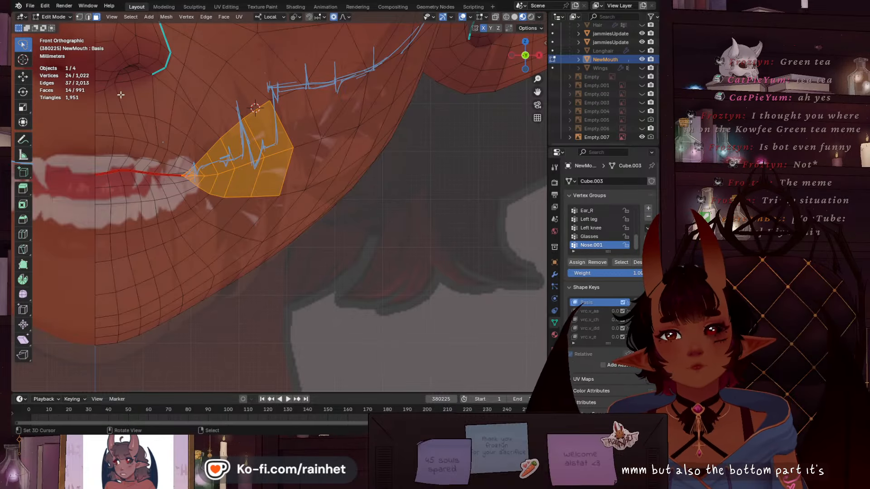
Annotate three curved guide lines running from the mouth and the jagged cheek line down to the jaw edge
left_click(25, 143)
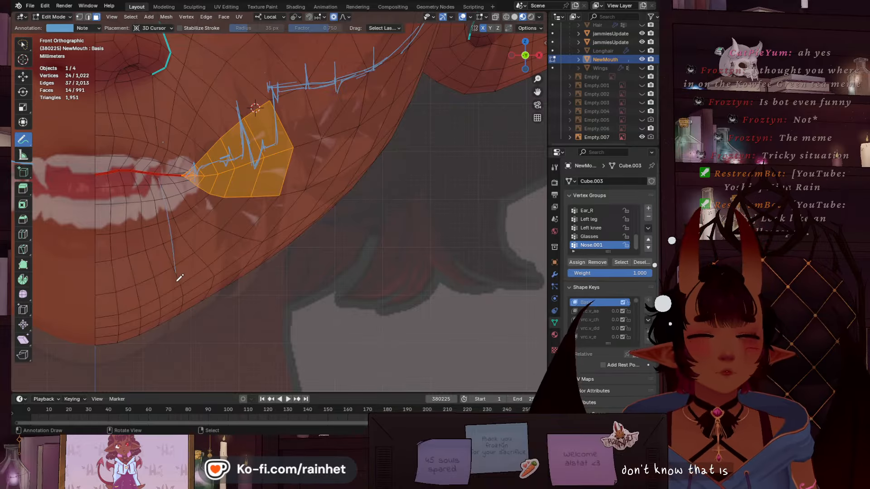
left_click_drag(177, 285, 177, 315)
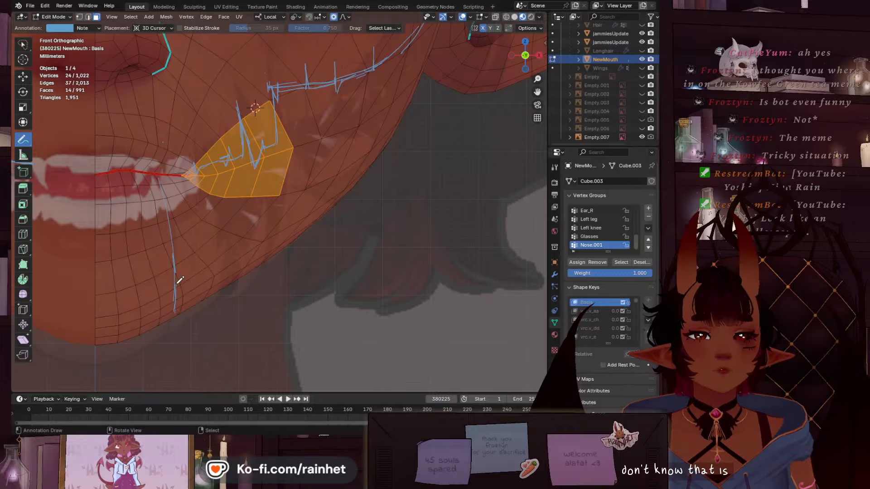
left_click_drag(177, 284, 175, 311)
left_click_drag(176, 277, 170, 322)
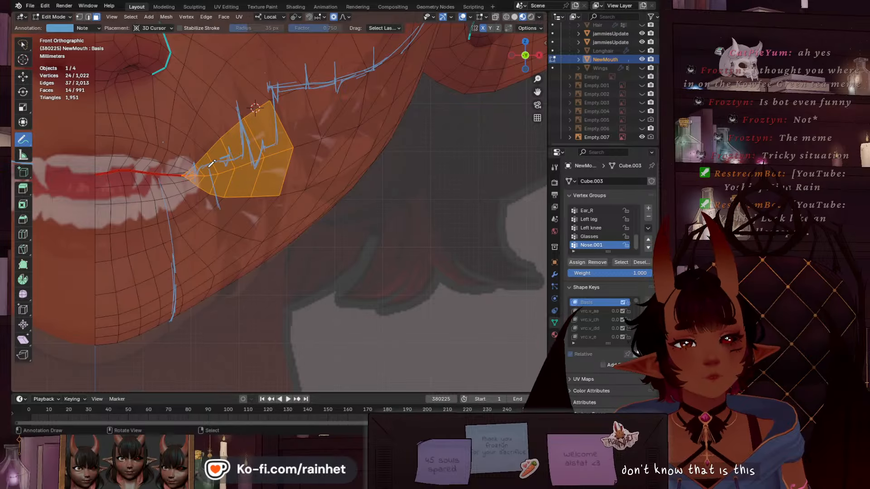
left_click_drag(222, 201, 222, 285)
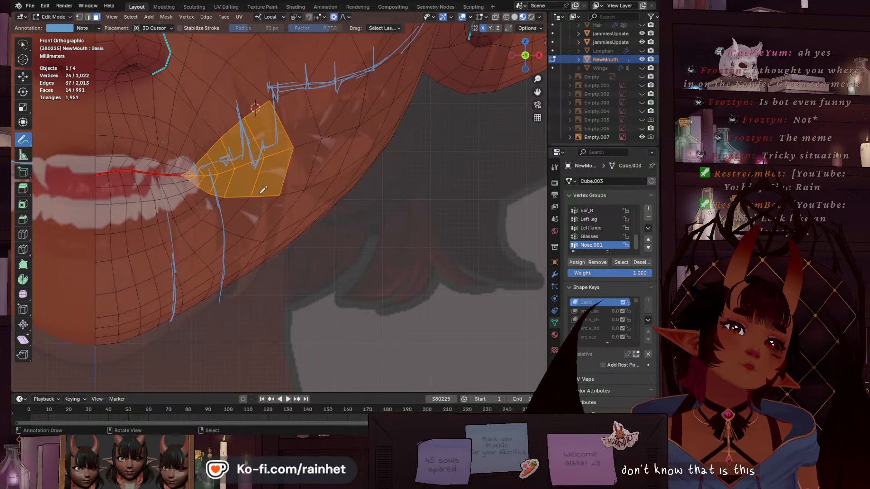
left_click_drag(262, 201, 262, 267)
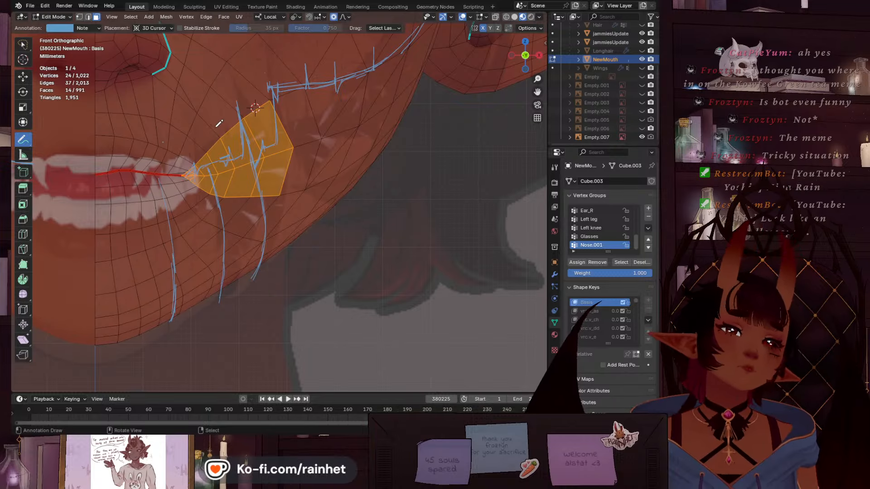
Erase the flat stretch of the annotated cheek line beyond the corner step and redraw it as a V-shaped jag
mouse_move(291, 105)
middle_mouse_down("shift")
mouse_move(202, 99)
mouse_move(103, 144)
mouse_move(142, 84)
mouse_move(248, 90)
mouse_move(240, 98)
mouse_move(173, 82)
mouse_move(140, 102)
mouse_move(153, 75)
mouse_move(267, 111)
mouse_move(307, 198)
mouse_move(233, 117)
middle_mouse_up("shift")
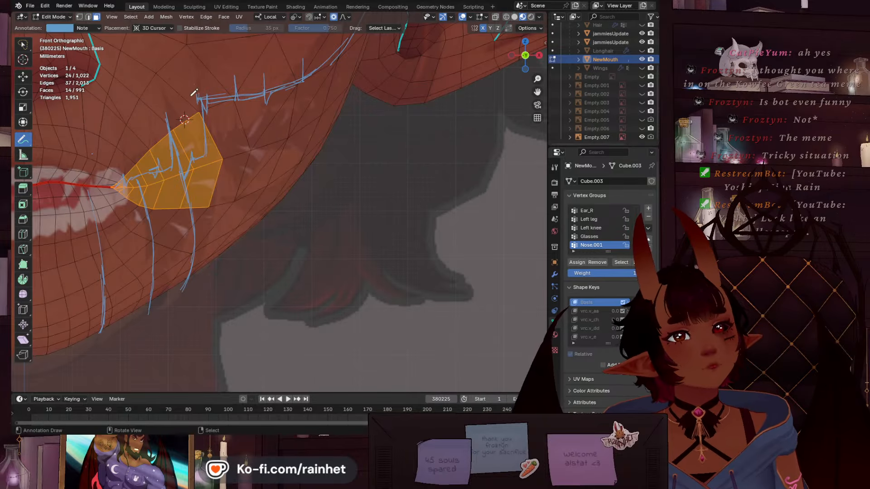
left_click_drag(23, 140, 60, 194)
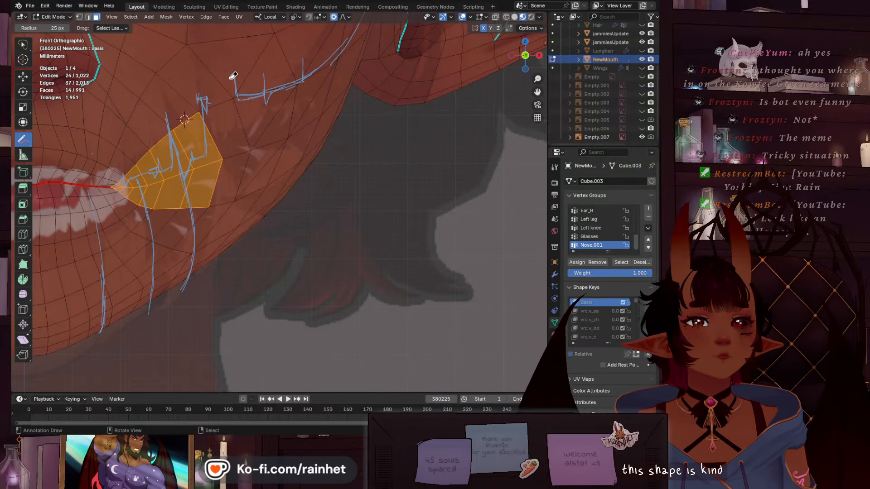
left_click_drag(239, 75, 243, 62)
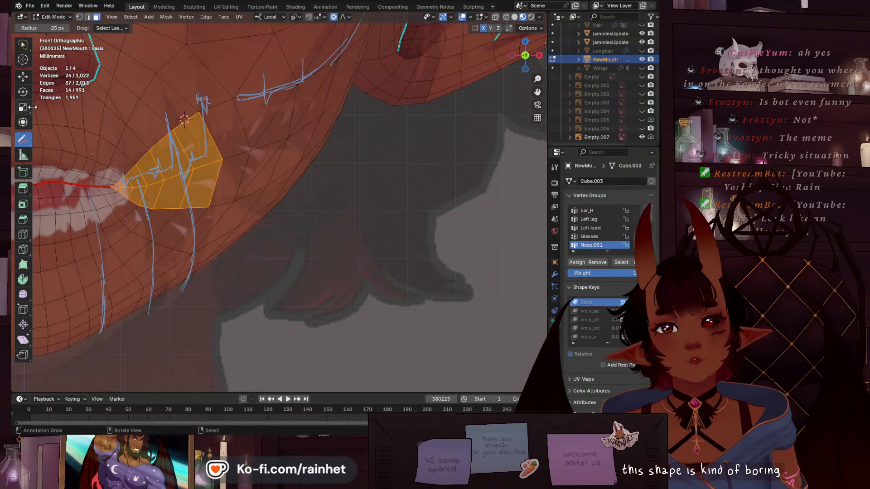
left_click_drag(22, 142, 52, 140)
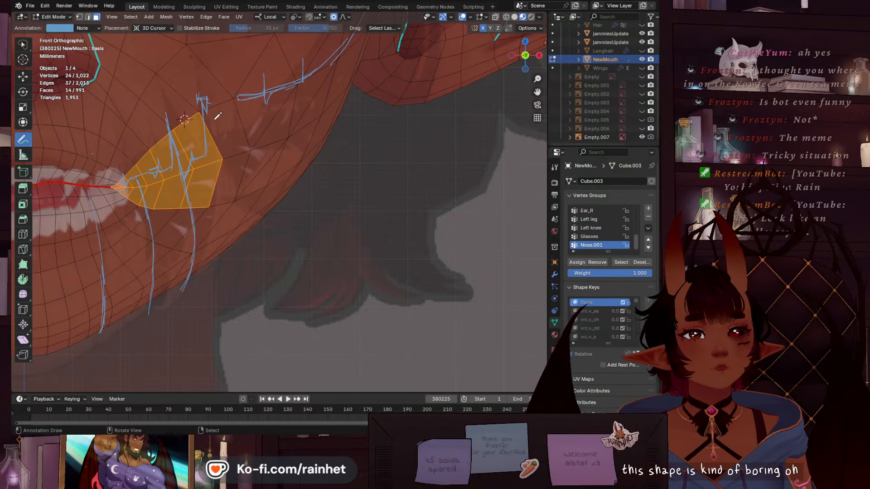
mouse_move(209, 99)
left_mouse_down()
mouse_move(220, 133)
mouse_move(236, 97)
left_mouse_up()
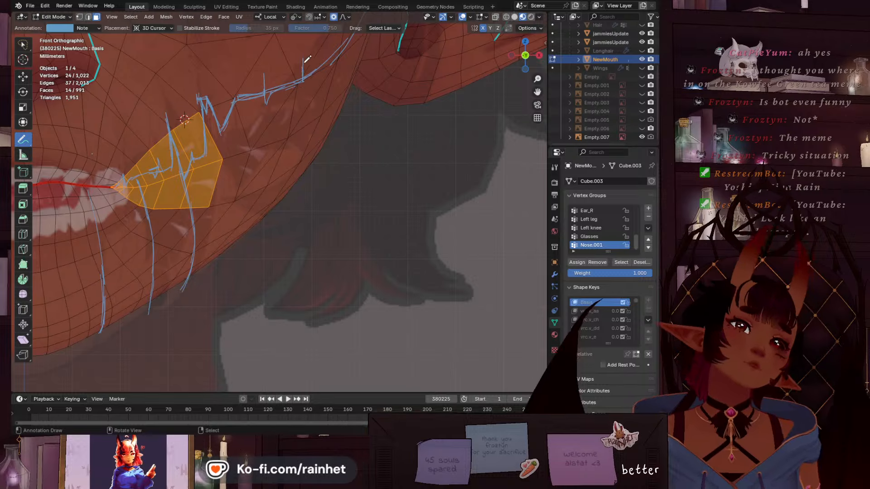
Annotate a downward spike on the cheek line close to the ear
left_click_drag(306, 61, 315, 97)
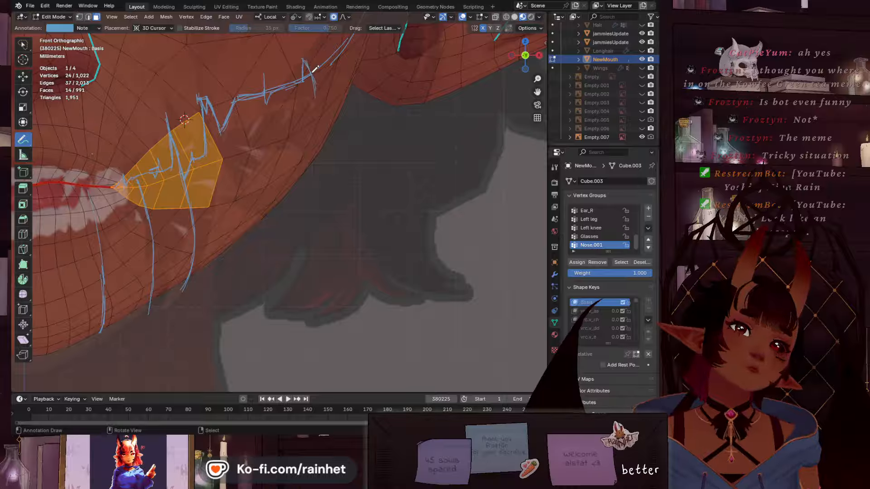
left_click(307, 59, "alt")
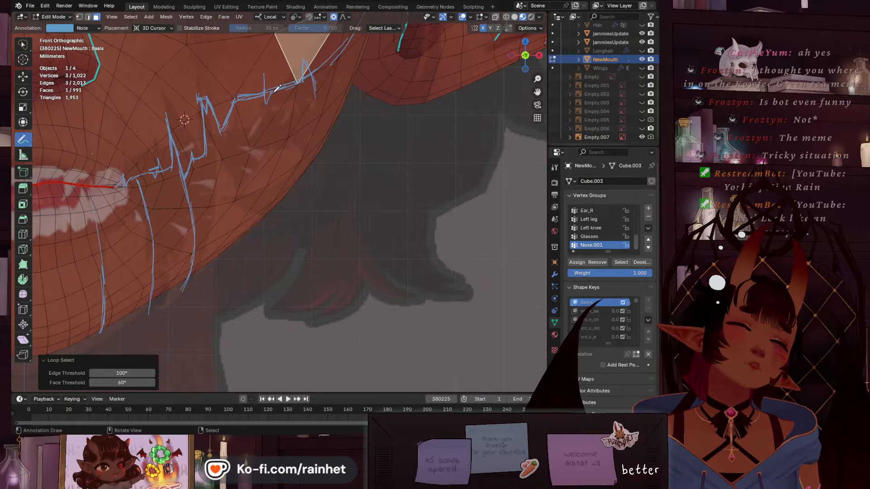
left_click_drag(275, 92, 278, 89)
scroll(339, 93, "down", 1)
middle_click_drag(340, 95, 329, 205, "shift")
scroll(330, 205, "up", 2)
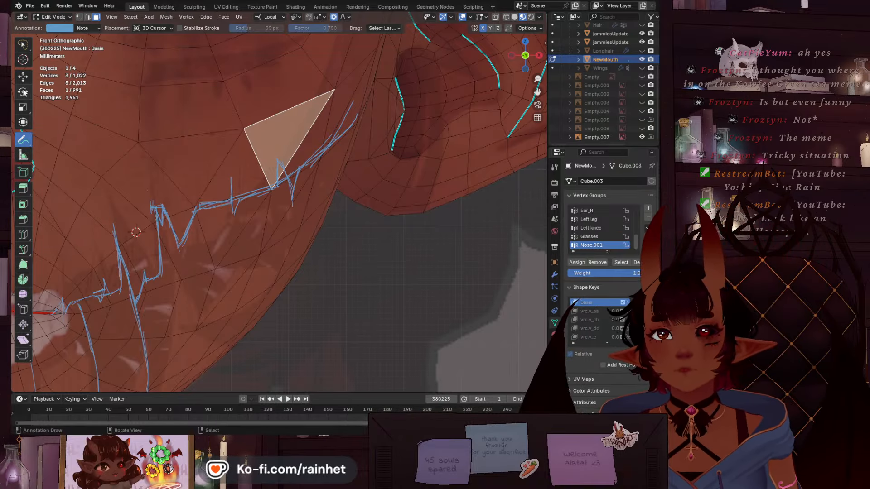
Erase the guide line nearest the chin and the lower halves of the other two jaw guide lines
mouse_move(23, 139)
left_mouse_down()
mouse_move(55, 158)
mouse_move(64, 195)
left_mouse_up()
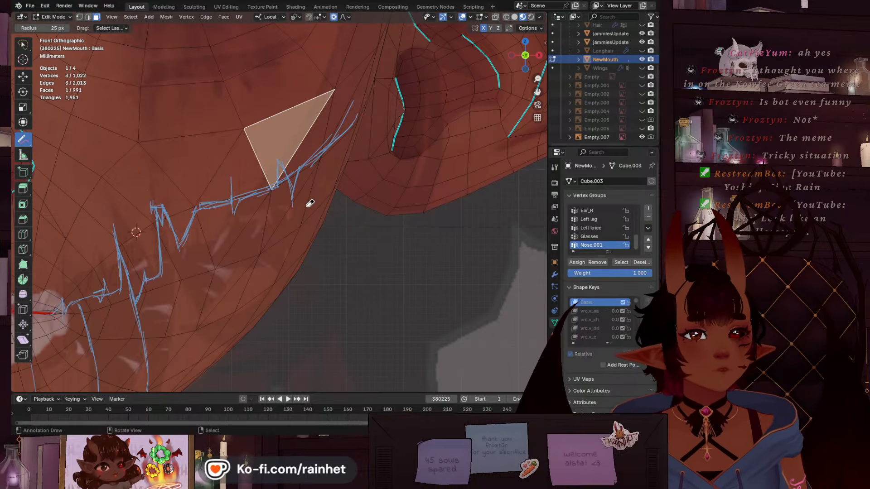
scroll(281, 144, "down", 7)
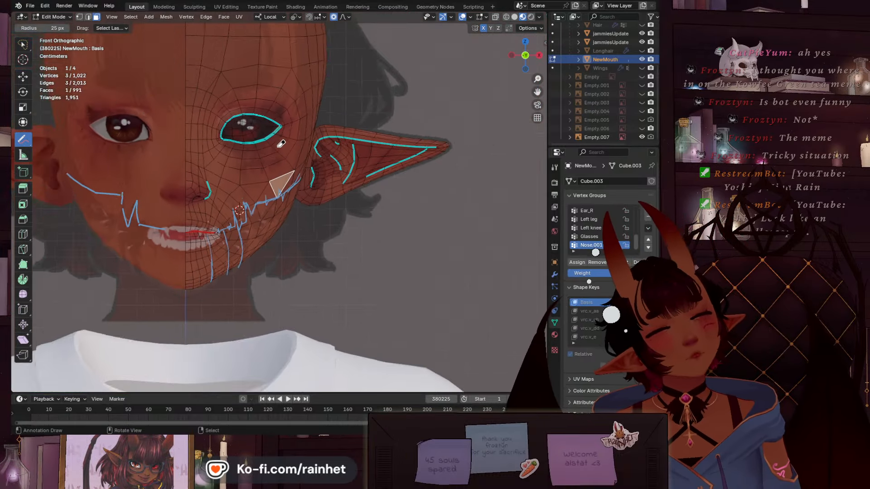
scroll(283, 143, "down", 1)
middle_click_drag(290, 135, 315, 100, "shift")
scroll(276, 197, "up", 2)
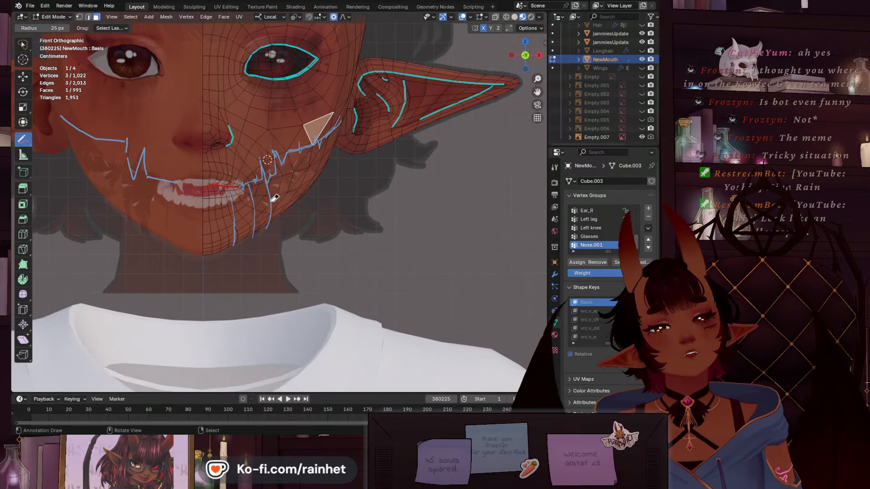
scroll(274, 198, "up", 3)
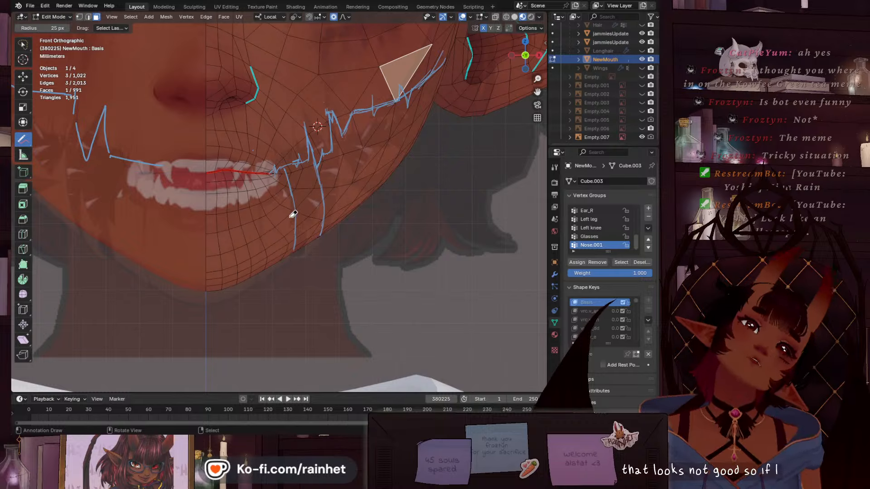
mouse_move(312, 201)
left_mouse_down()
mouse_move(297, 247)
mouse_move(338, 185)
left_mouse_up()
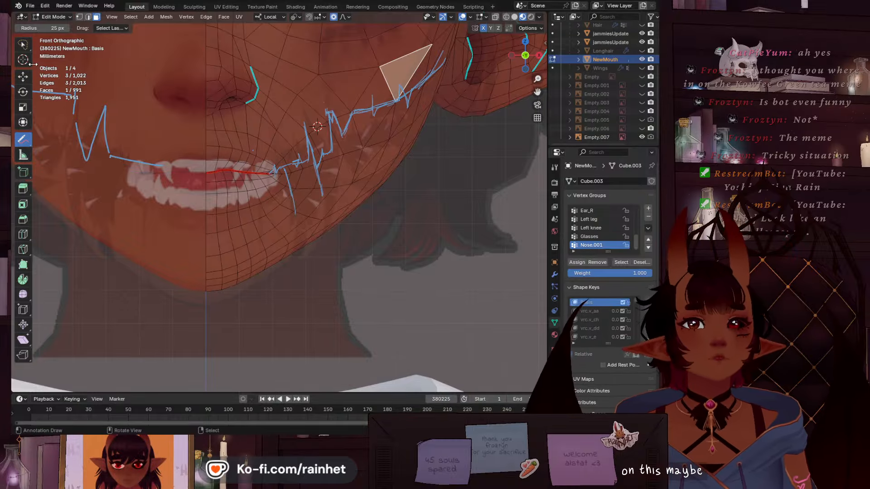
Redraw the two remaining guide lines to converge at the jaw edge, and replace their pointed meeting tip with a rounded end
left_click_drag(22, 139, 54, 143)
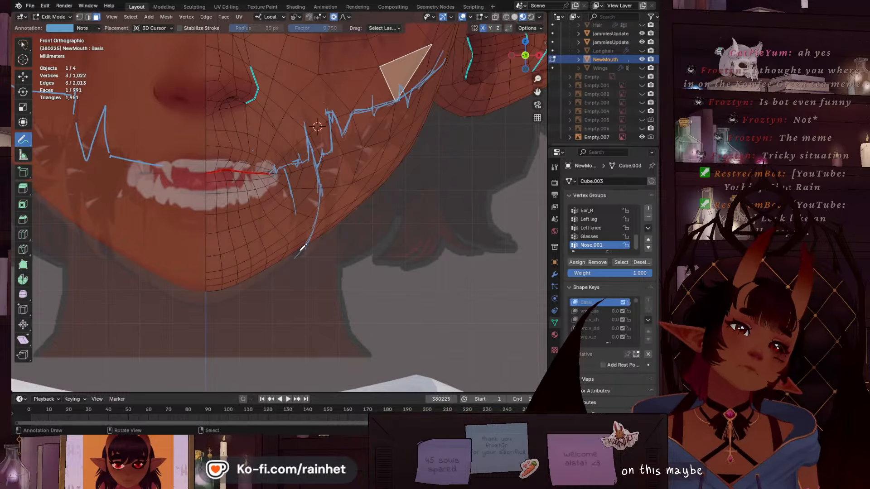
left_click_drag(302, 249, 287, 264)
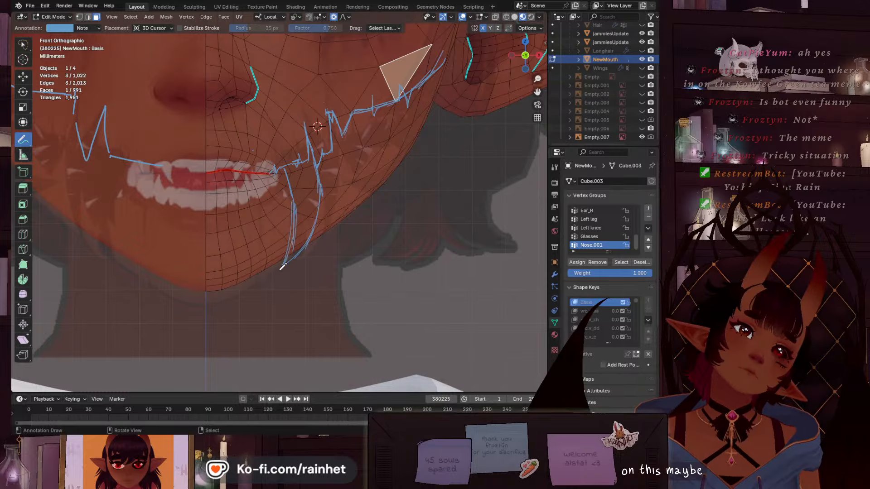
left_click(23, 140)
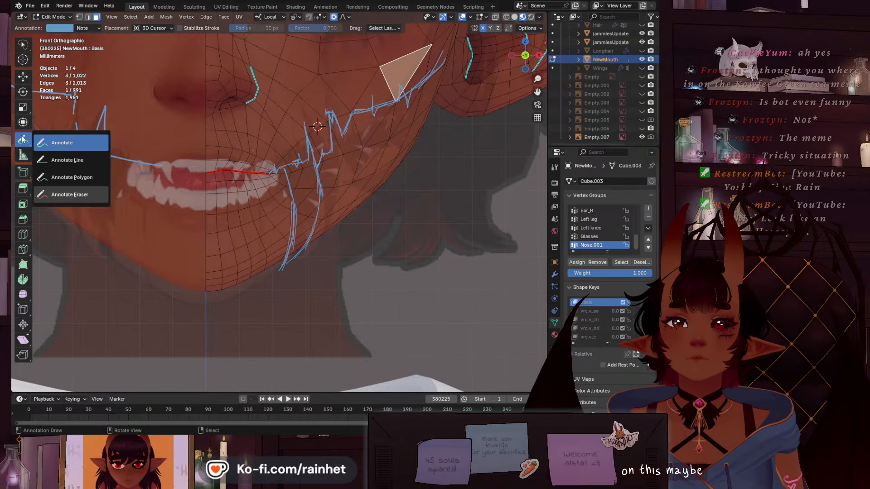
left_click(59, 198)
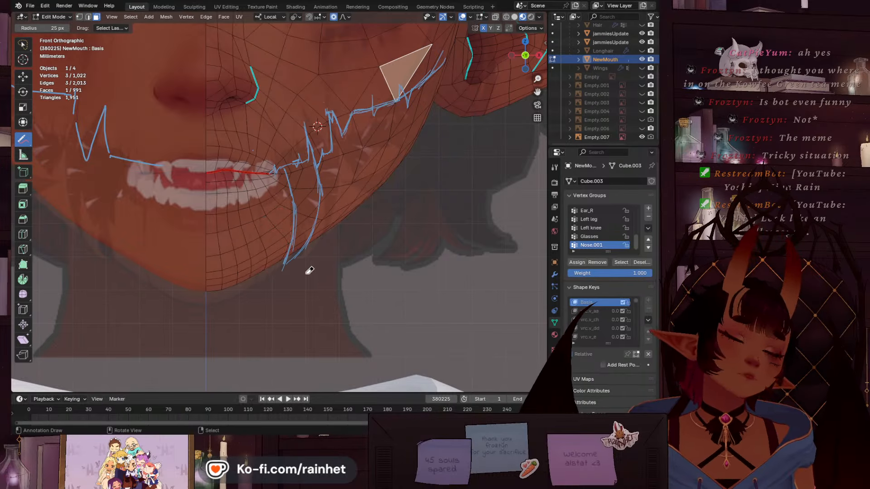
left_click_drag(293, 269, 281, 271)
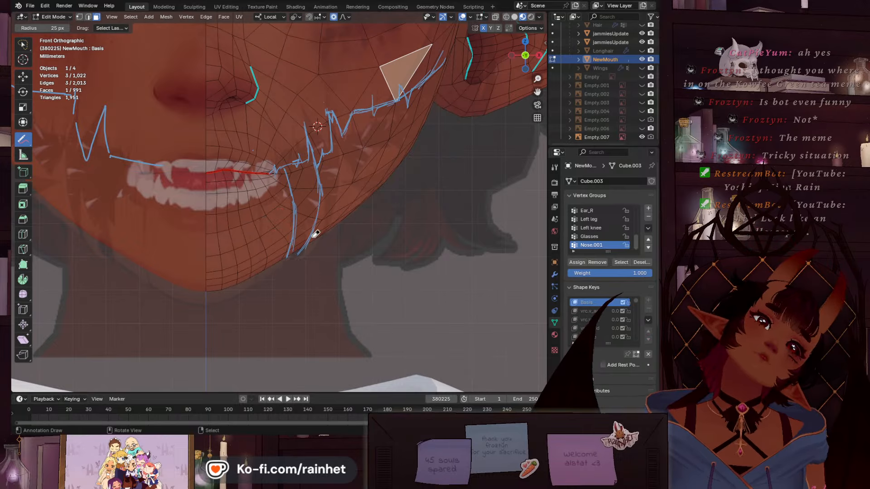
left_click(22, 140)
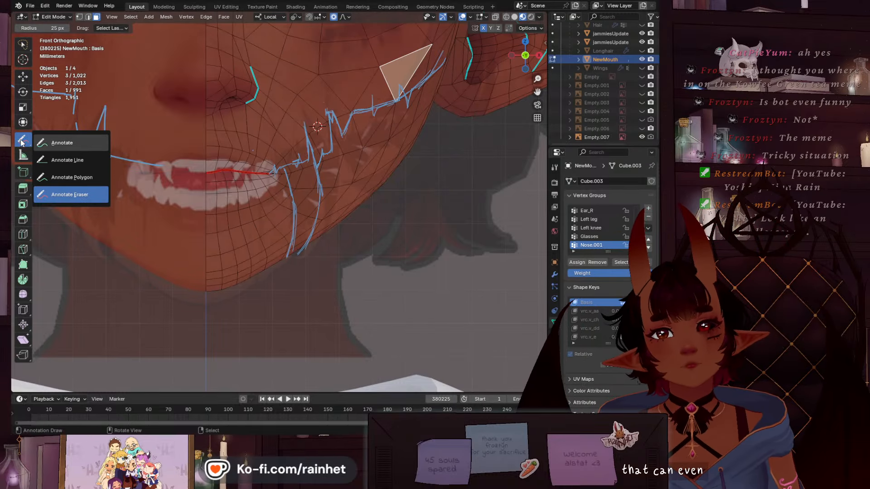
left_click(59, 143)
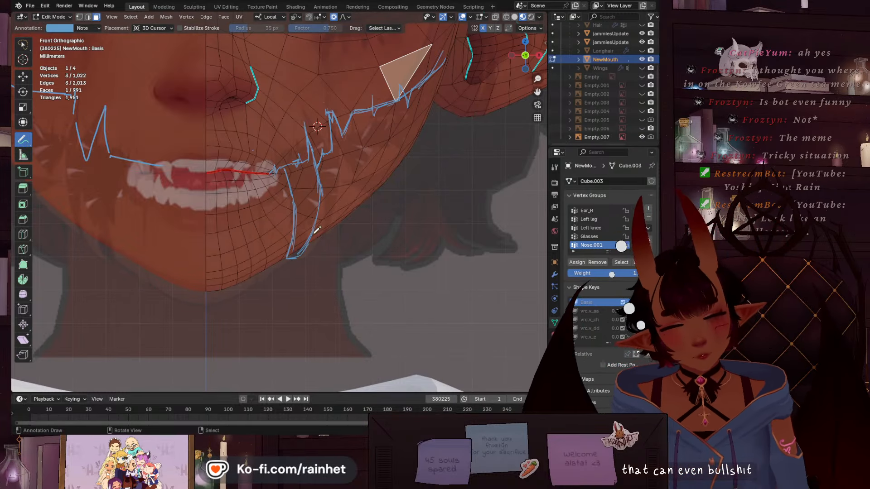
left_click_drag(297, 257, 245, 278)
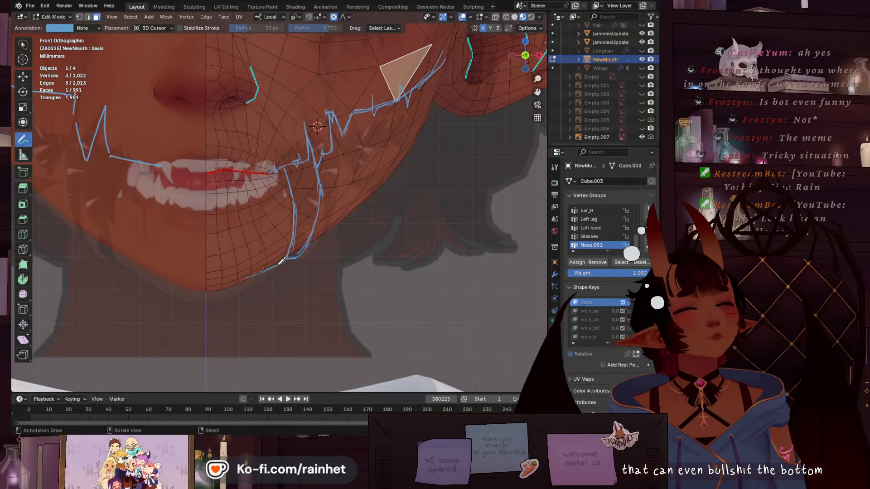
left_click(23, 141)
left_click(70, 195)
left_click_drag(281, 262, 252, 269)
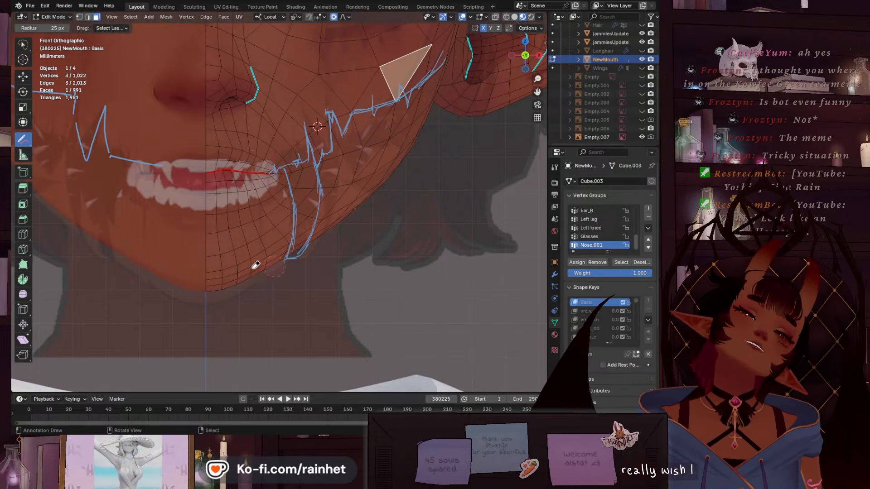
Annotate near-vertical guide strokes crossing the lip line just inside the mouth corner, one reaching below it and one above it
left_click(24, 140)
left_click(59, 150)
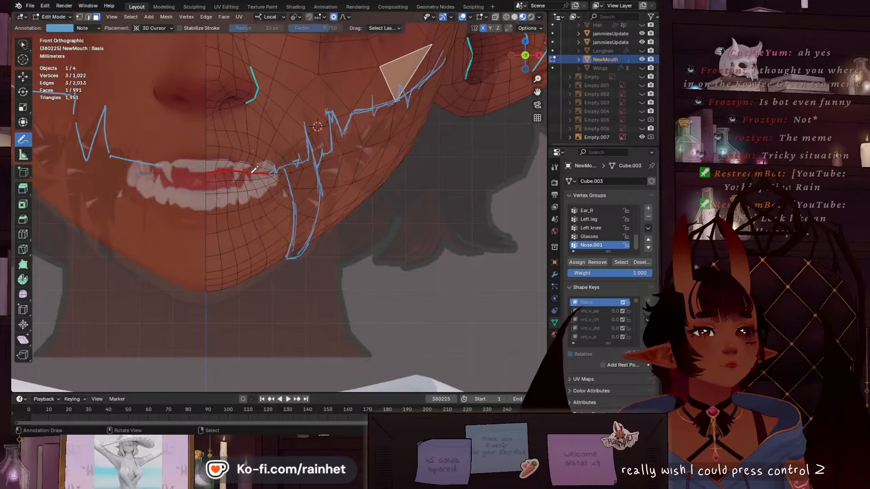
left_click_drag(253, 172, 259, 218)
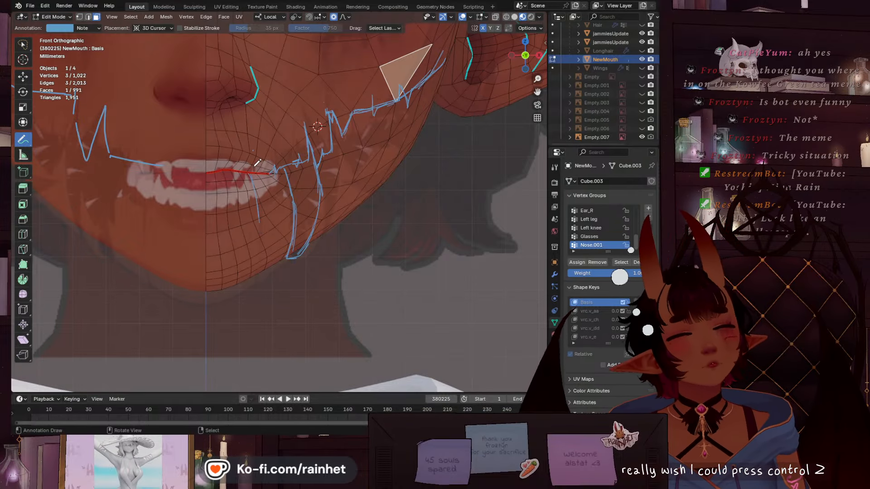
left_click_drag(268, 128, 270, 174)
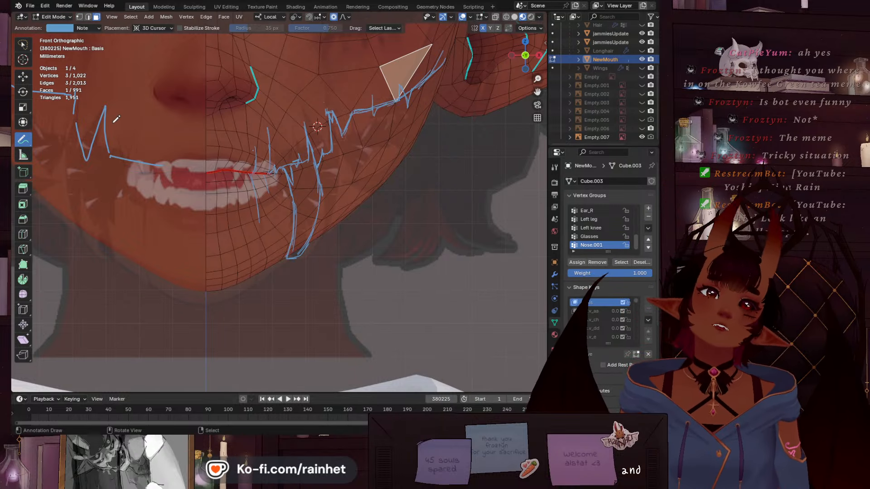
Erase the cheek line just outside the mouth corner with the inner jaw line's upper end, and redraw them as one joined line
left_click(23, 144)
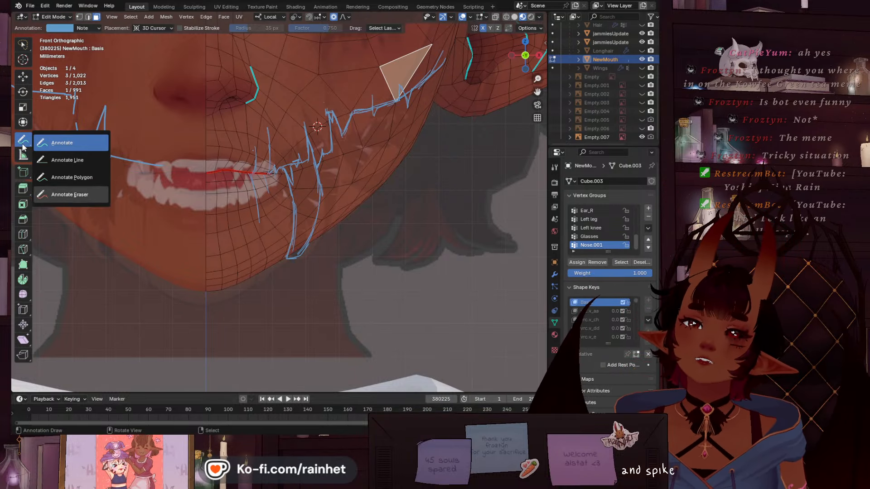
left_click(70, 194)
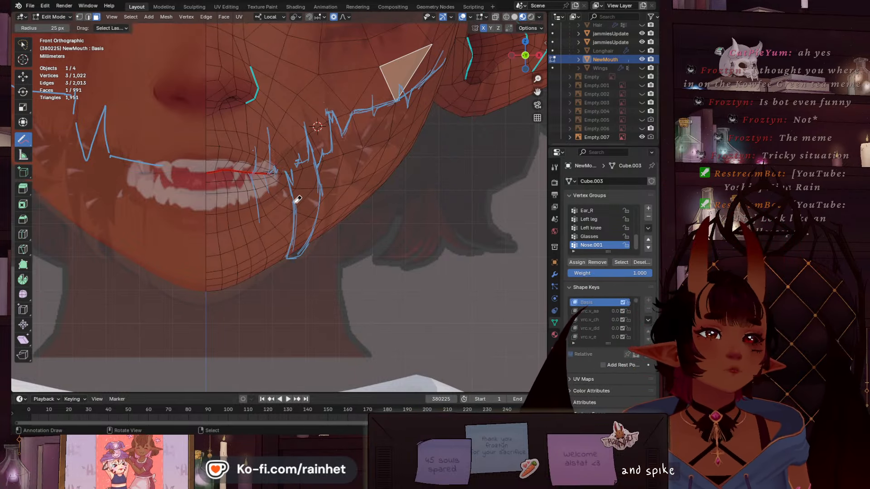
left_click_drag(298, 199, 296, 189)
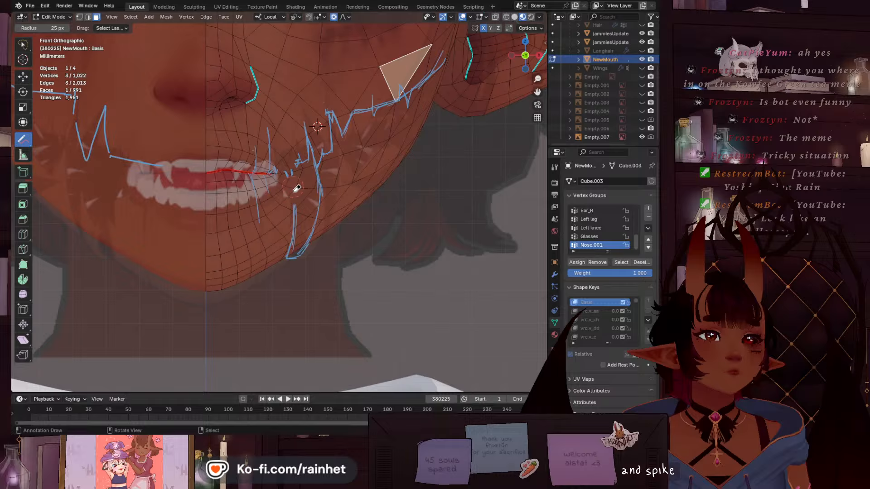
left_click(24, 141)
left_click(62, 142)
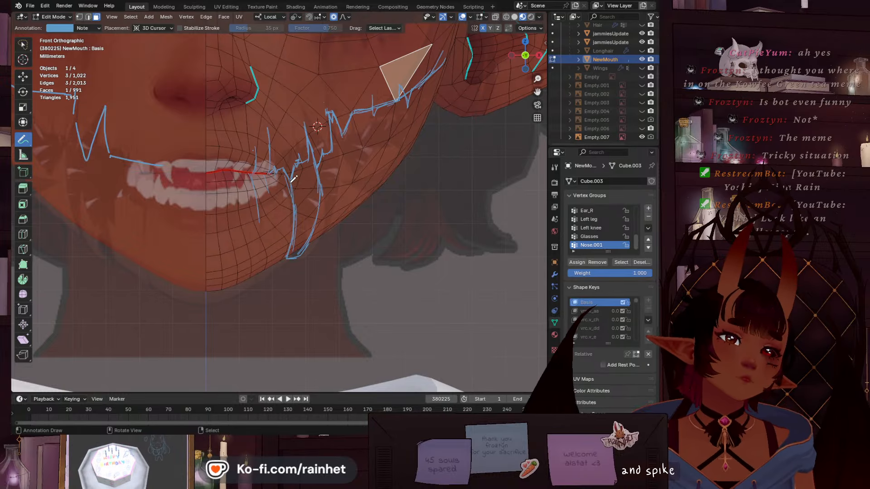
Select the face loop running from the mouth corner up across the cheek, in place of the loop below it
left_click(297, 169, "alt")
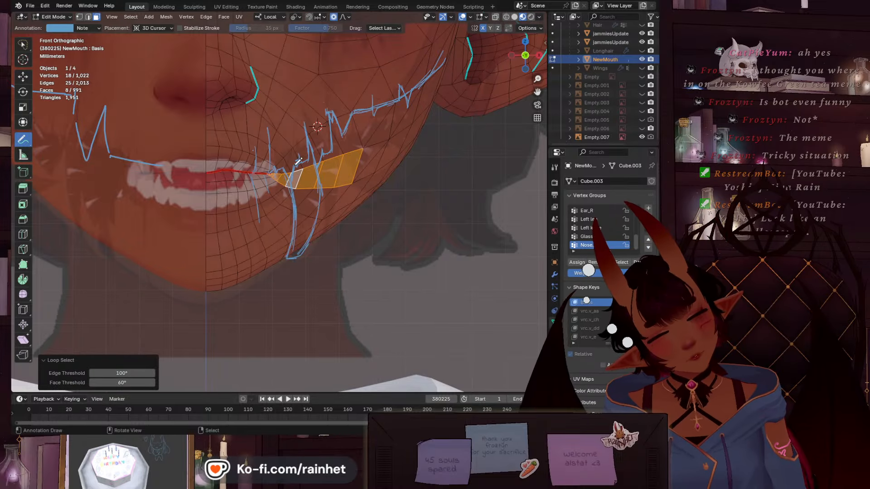
key("ctrl+z")
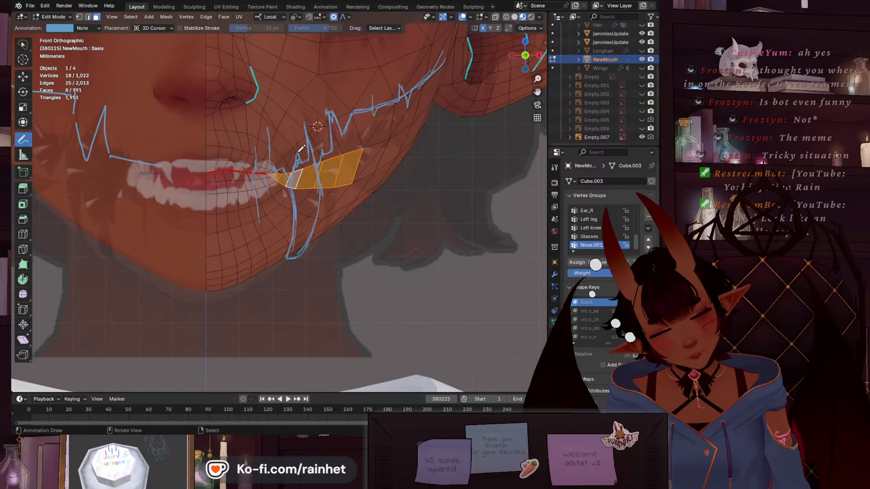
left_click(310, 163, "alt")
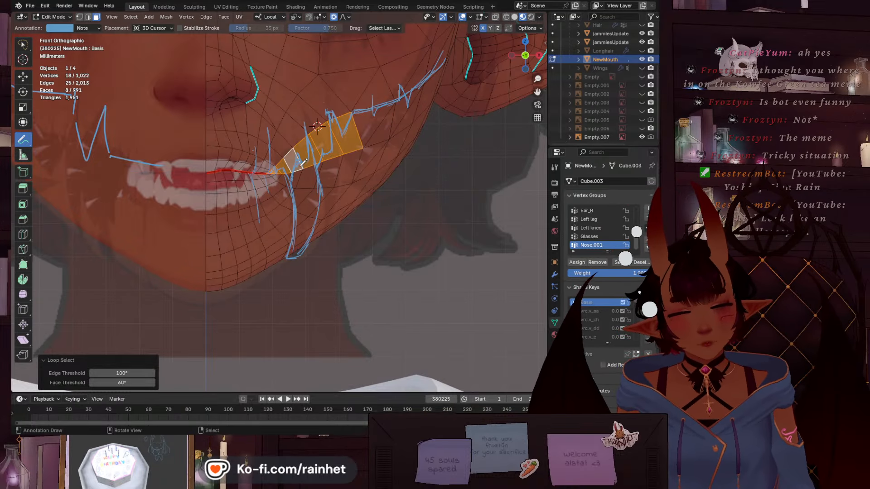
key("ctrl+z")
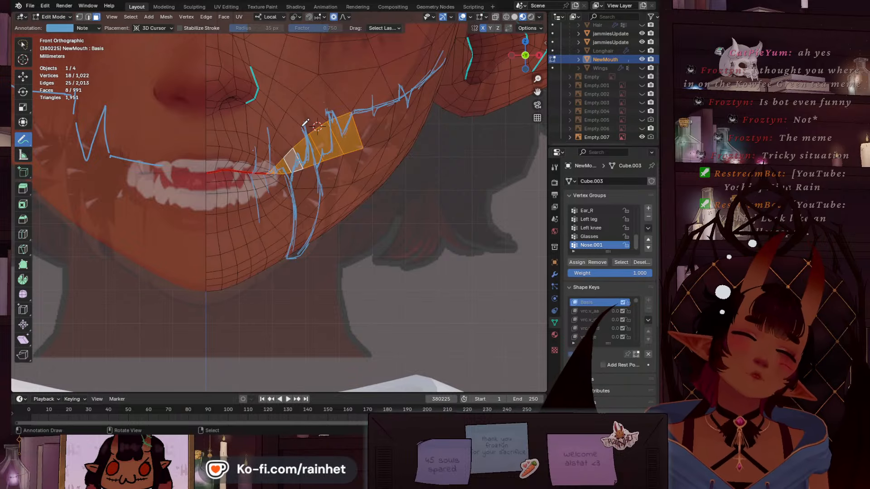
Erase the short stretch of cheek line beside the mouth corner and retrace the jagged line with heavier spikes up to the ear
left_click_drag(25, 144, 42, 193)
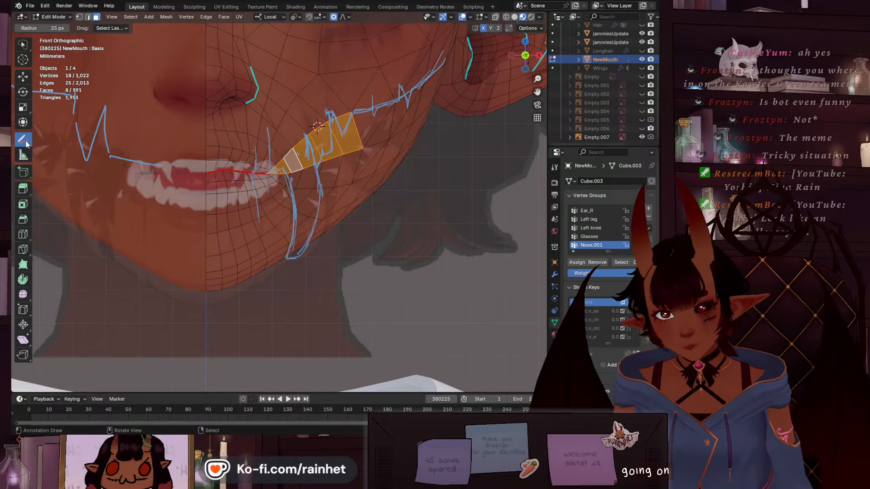
left_click_drag(26, 144, 43, 140)
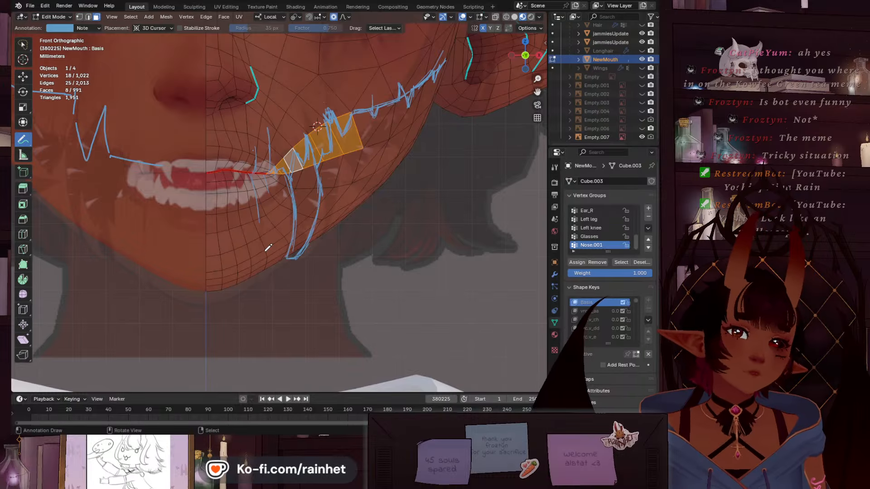
Examine the annotated cheek and jaw lines against the mouth, the reference teeth and the selected cheek faces
scroll(281, 199, "down", 3)
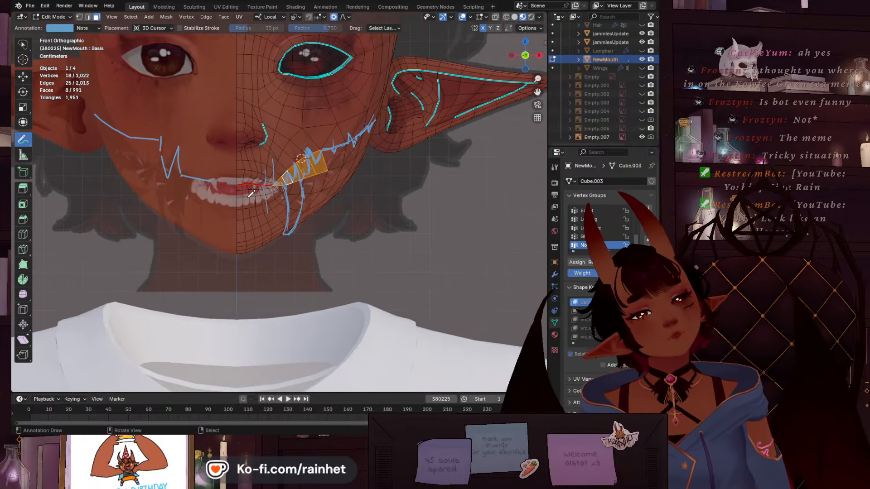
scroll(281, 199, "up", 3)
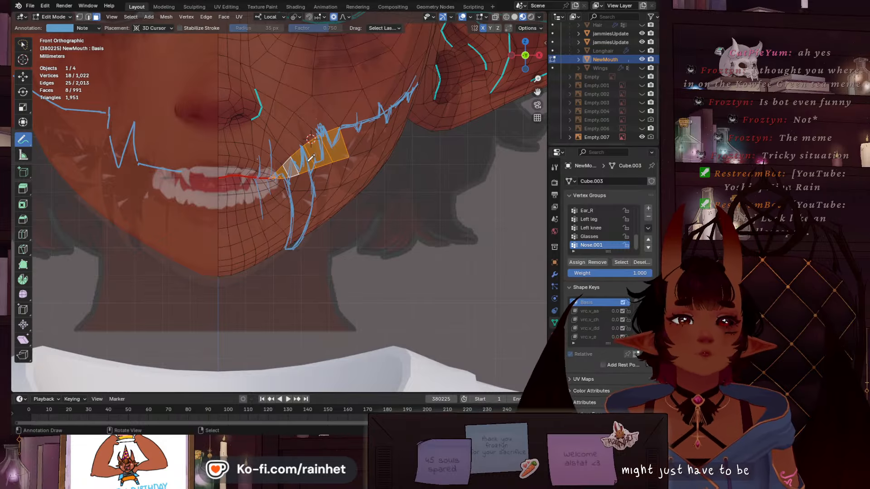
scroll(313, 207, "down", 3)
scroll(317, 220, "up", 4)
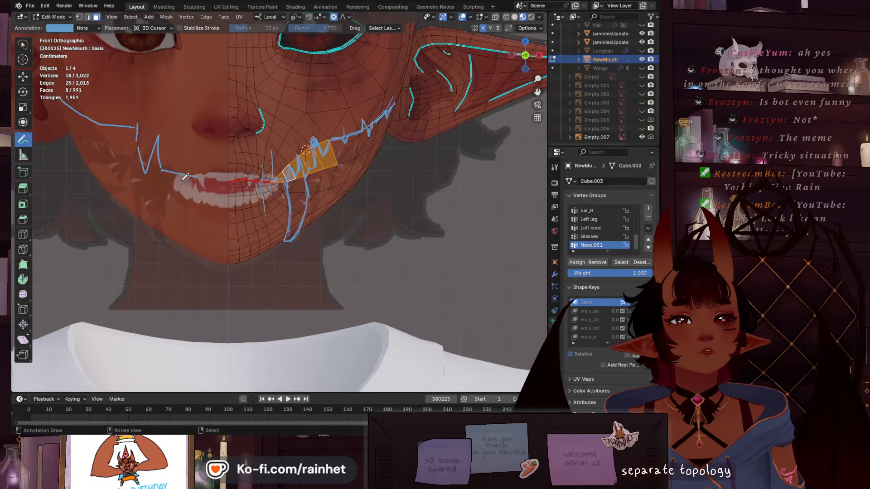
scroll(185, 177, "up", 2)
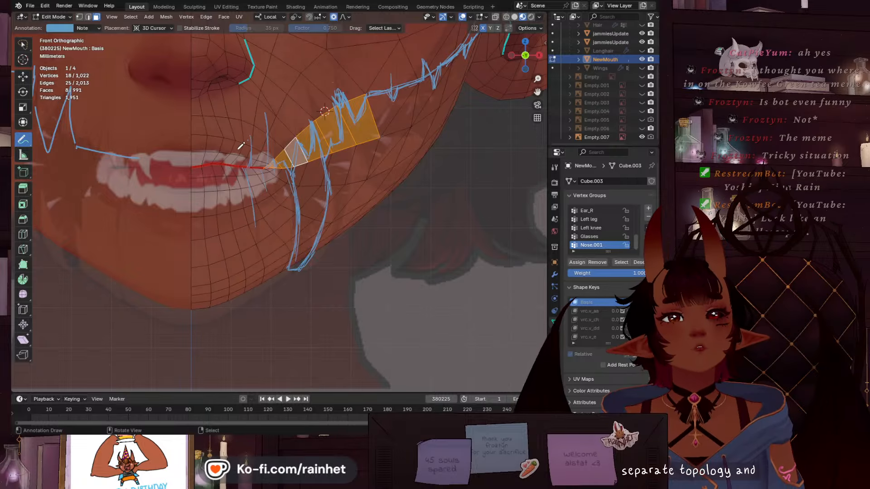
scroll(366, 224, "down", 1)
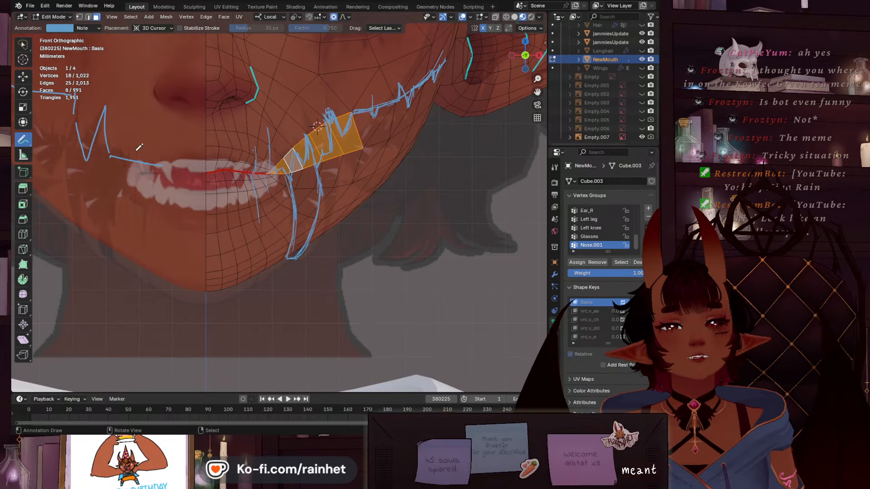
scroll(301, 239, "up", 5)
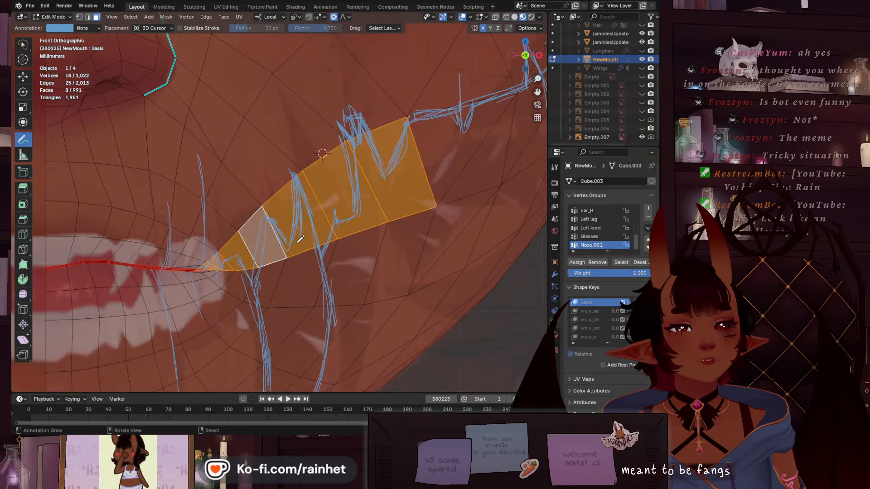
scroll(301, 239, "down", 5)
Annotate a large curved fang on the unmeshed side of the face, crossing the mouth line from beside the nose to a pointed lower tip
scroll(207, 213, "up", 3)
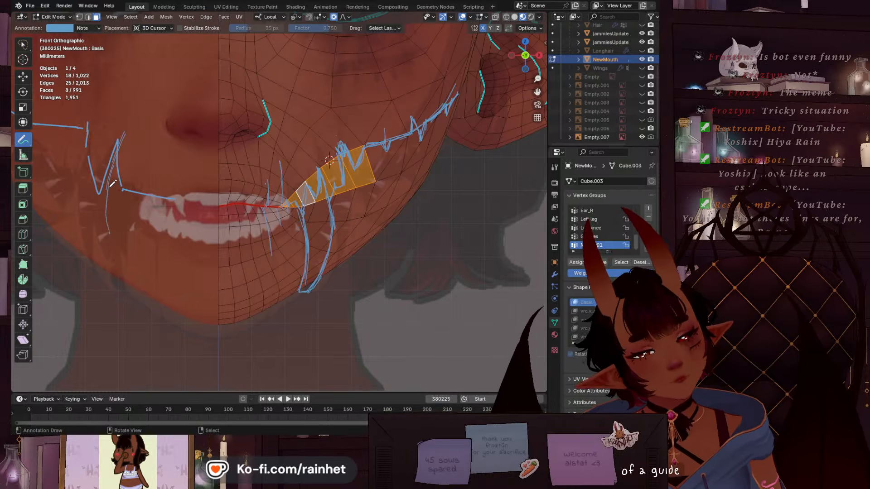
mouse_move(108, 232)
left_mouse_down()
mouse_move(129, 261)
mouse_move(127, 232)
mouse_move(142, 203)
mouse_move(128, 228)
left_mouse_up()
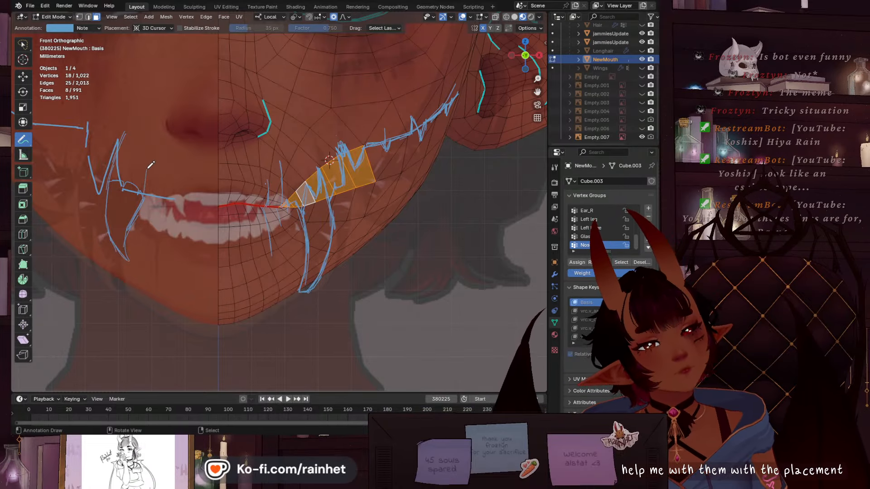
left_click_drag(153, 151, 144, 192)
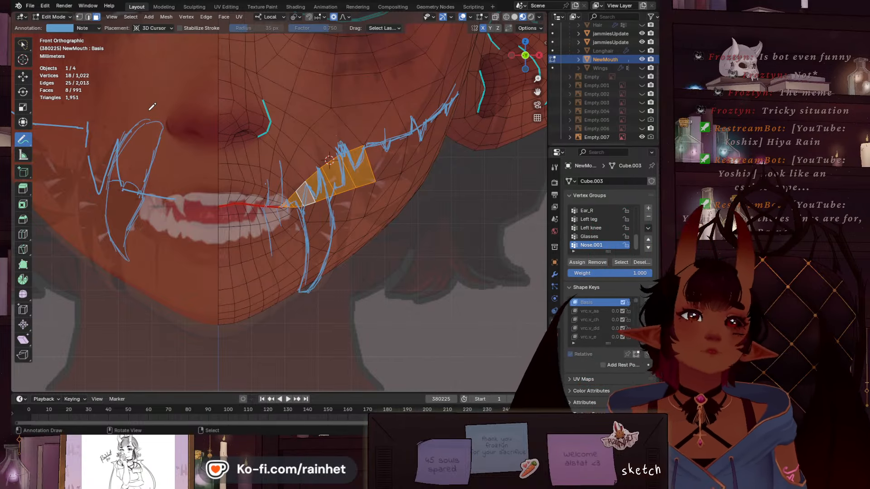
Switch the head mesh to Object Mode and inspect the annotated guides from the front and from an angle
scroll(267, 234, "down", 3)
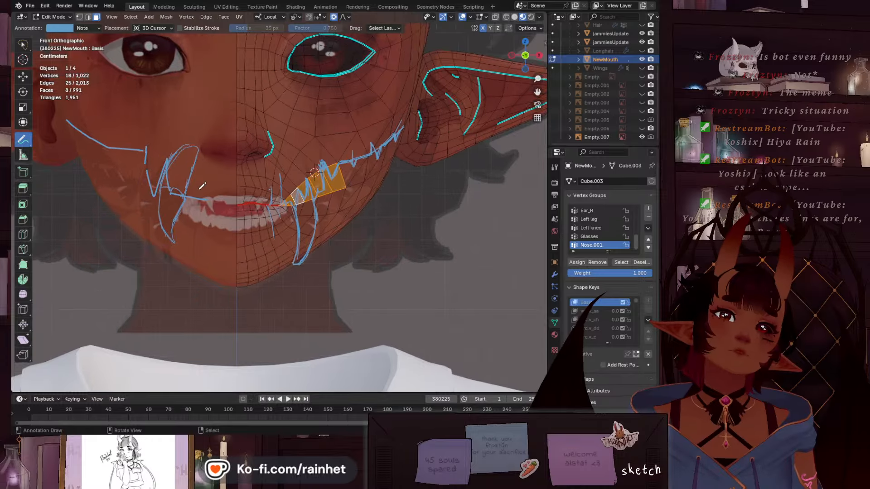
scroll(268, 234, "up", 1)
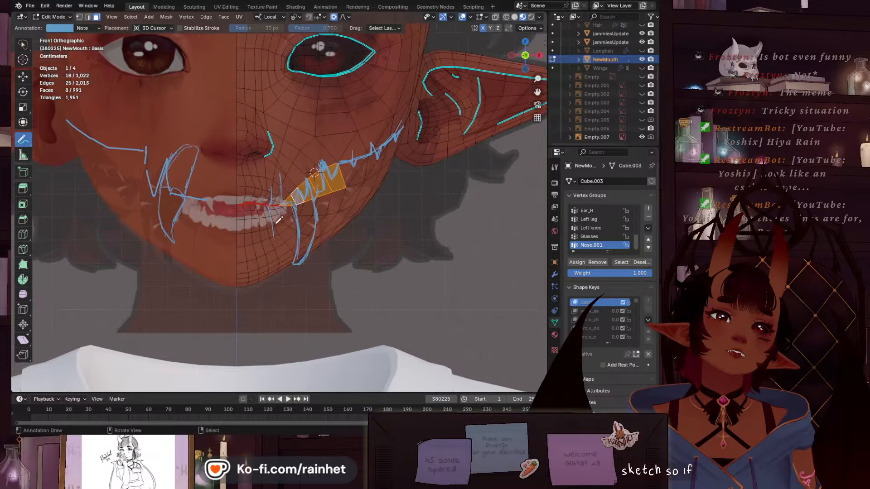
left_click(47, 18)
left_click(51, 26)
scroll(316, 224, "up", 4)
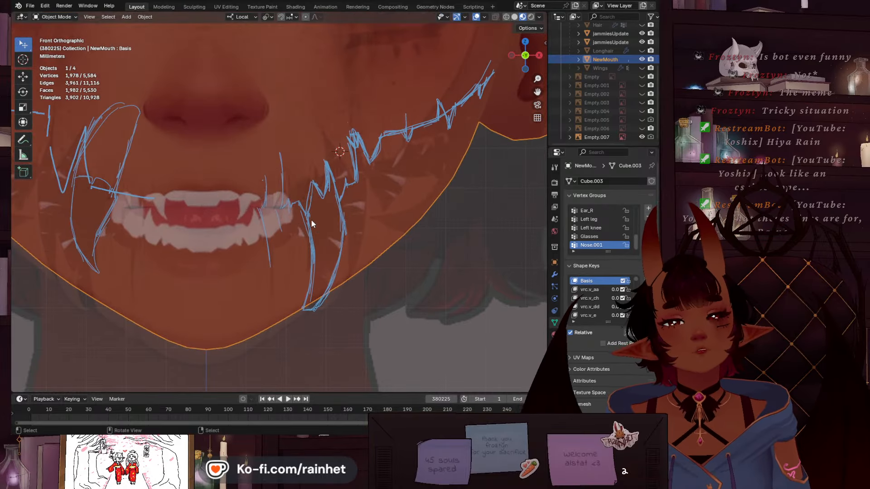
scroll(309, 222, "down", 5)
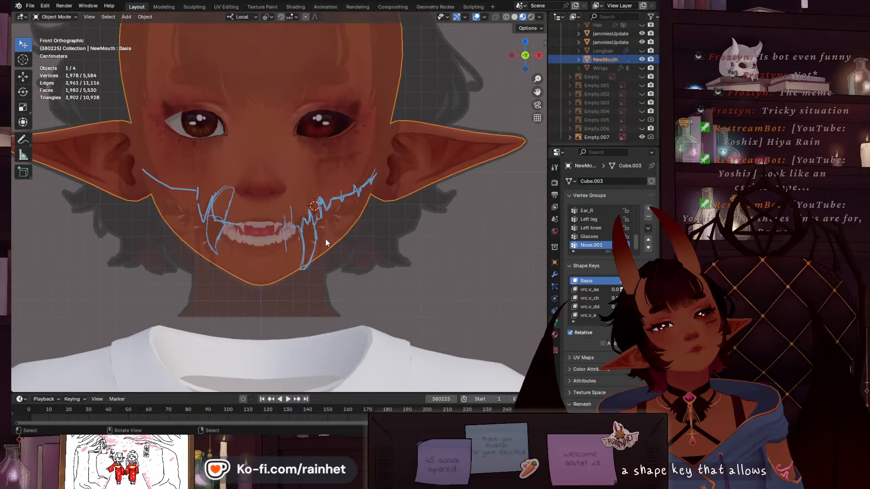
mouse_move(325, 241)
middle_mouse_down()
mouse_move(345, 317)
mouse_move(314, 307)
mouse_move(379, 254)
mouse_move(313, 306)
mouse_move(381, 294)
mouse_move(380, 306)
mouse_move(368, 307)
mouse_move(382, 280)
mouse_move(238, 229)
mouse_move(184, 266)
middle_mouse_up()
Erase the old cheek line on the fang's side and most of the stray floating strokes beneath the eye on the other side
left_click(23, 139)
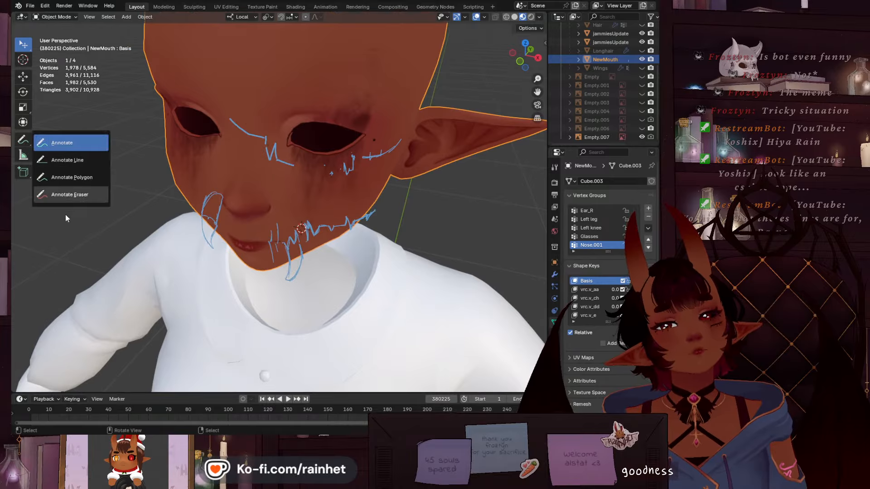
left_click(68, 194)
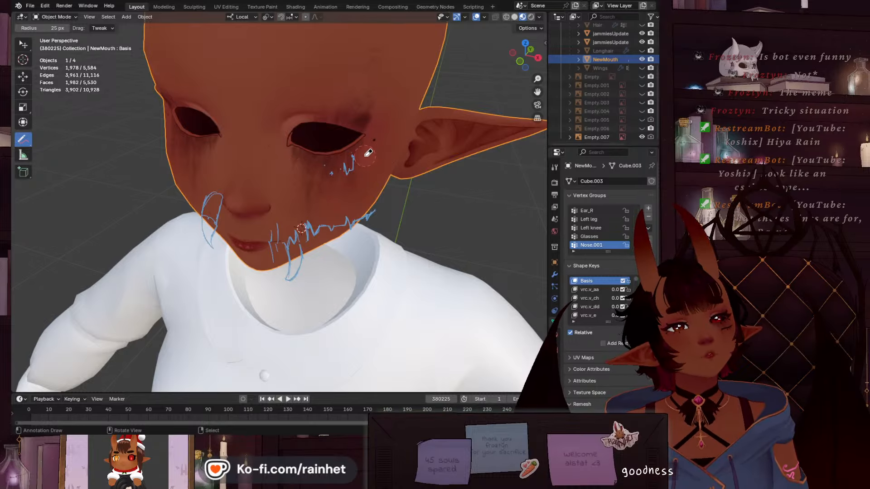
left_click_drag(364, 149, 310, 139)
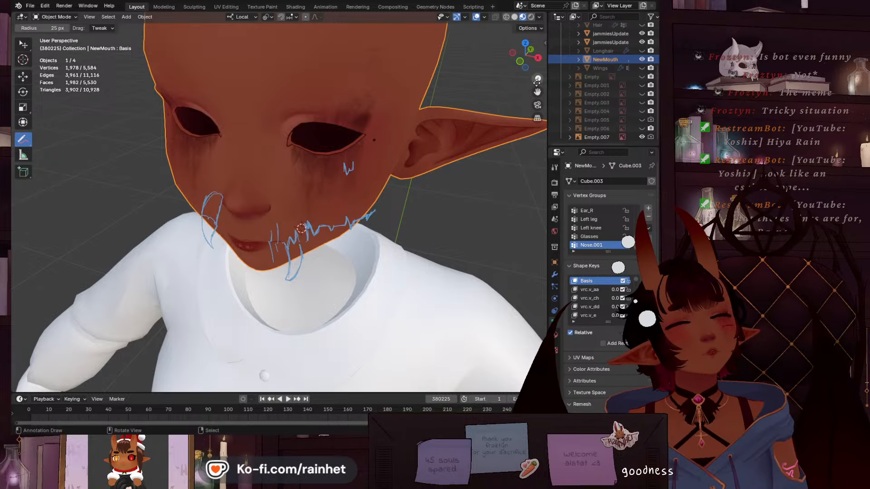
left_click(520, 61)
scroll(328, 266, "up", 3)
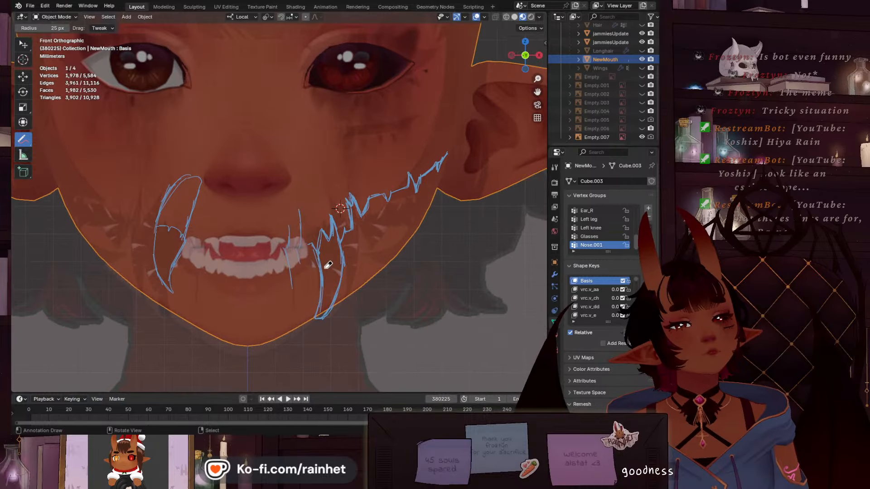
scroll(266, 145, "down", 2)
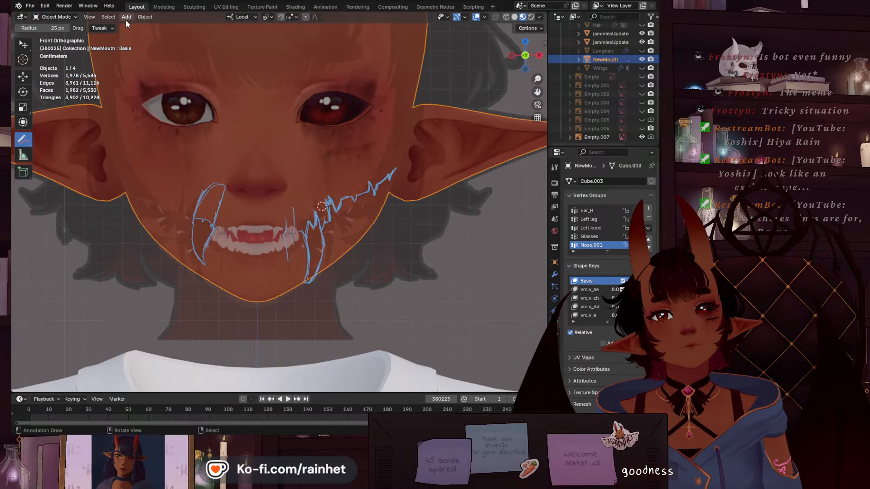
scroll(486, 49, "down", 4)
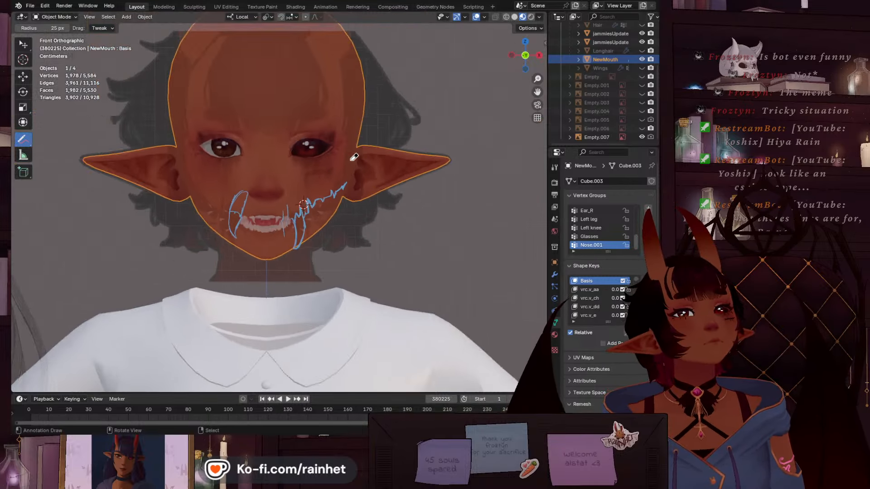
scroll(496, 121, "down", 2)
middle_click_drag(496, 121, 444, 159)
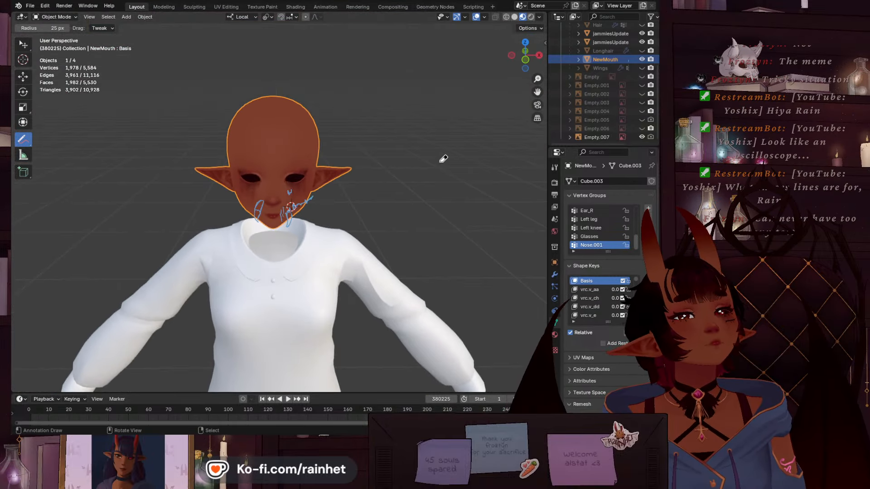
Compare the head mesh's topology with the annotated guides from the front in Edit Mode, ending in Object Mode
left_click(526, 59)
left_click(56, 17)
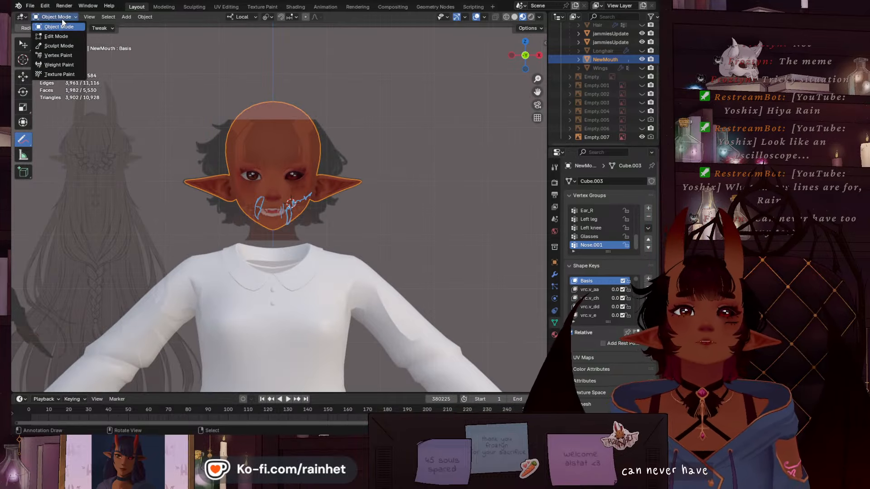
left_click(56, 36)
scroll(216, 210, "up", 6)
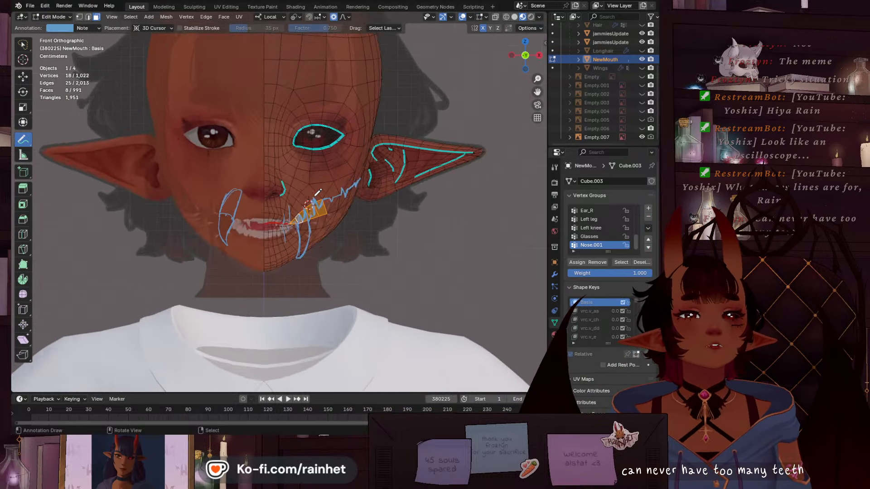
left_click(54, 16)
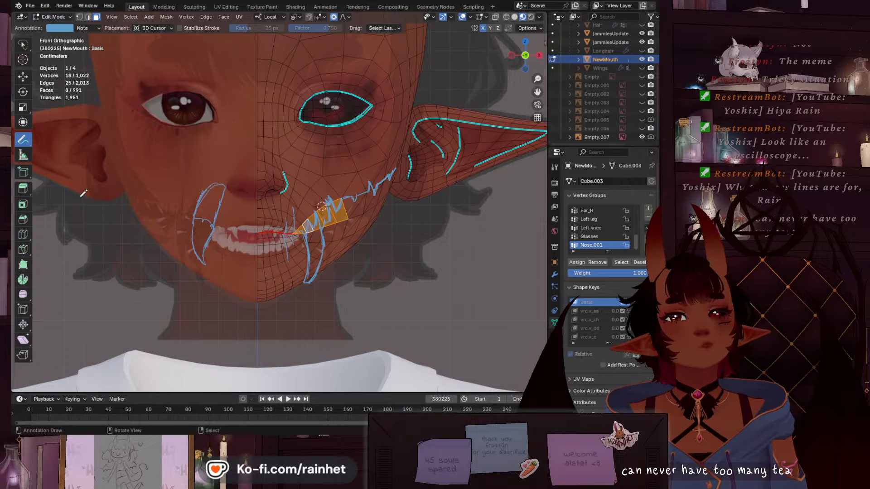
left_click(53, 17)
left_click(57, 27)
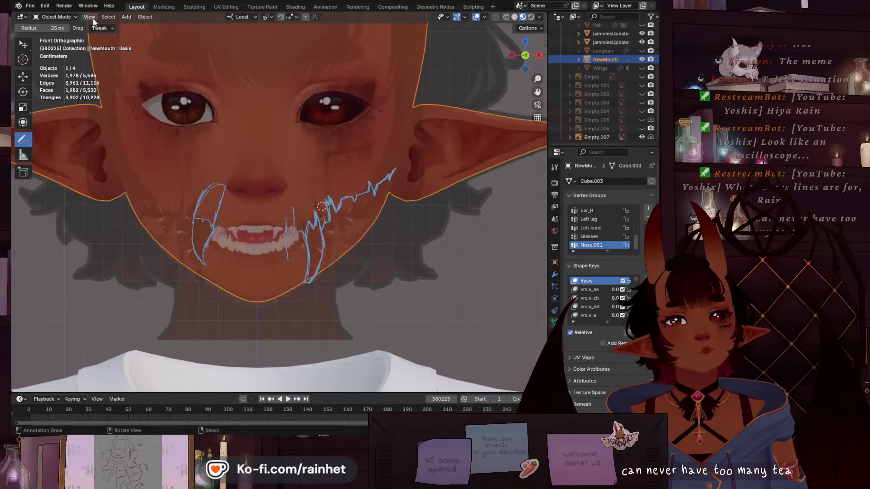
Add a cube mesh at the 3D cursor and scale it down uniformly to 0.105
left_click(145, 17)
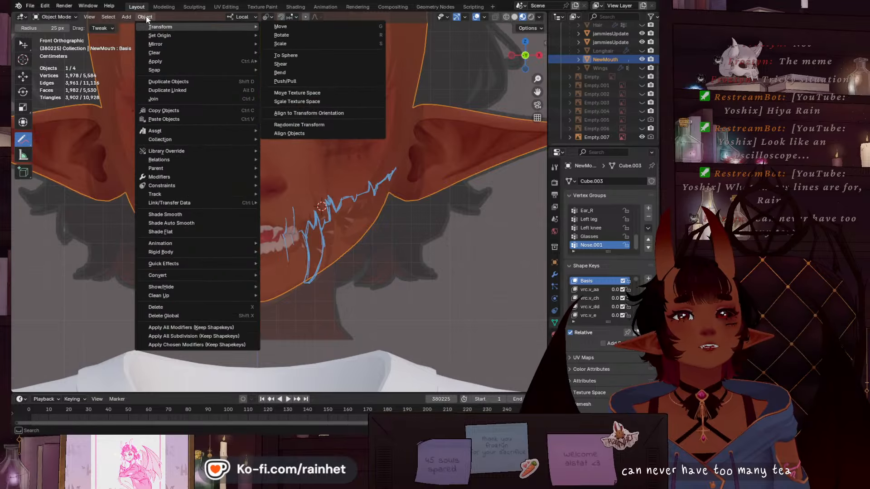
mouse_move(126, 17)
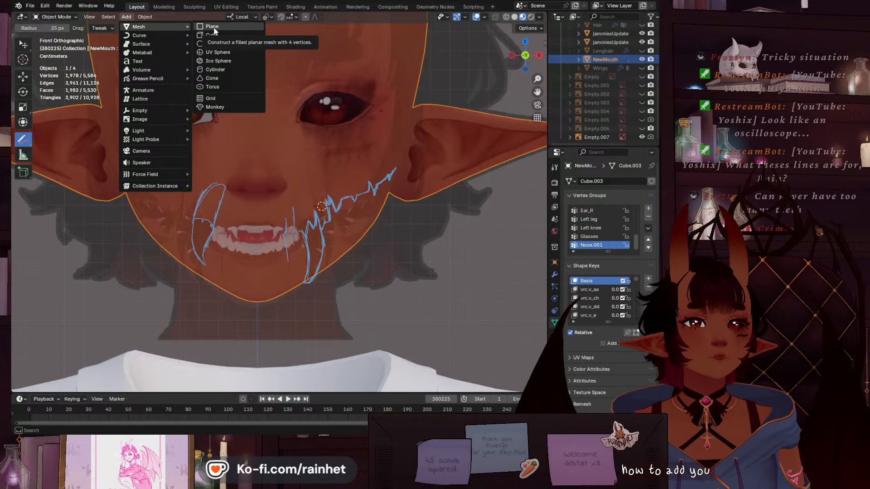
left_click(215, 40)
scroll(204, 194, "down", 8)
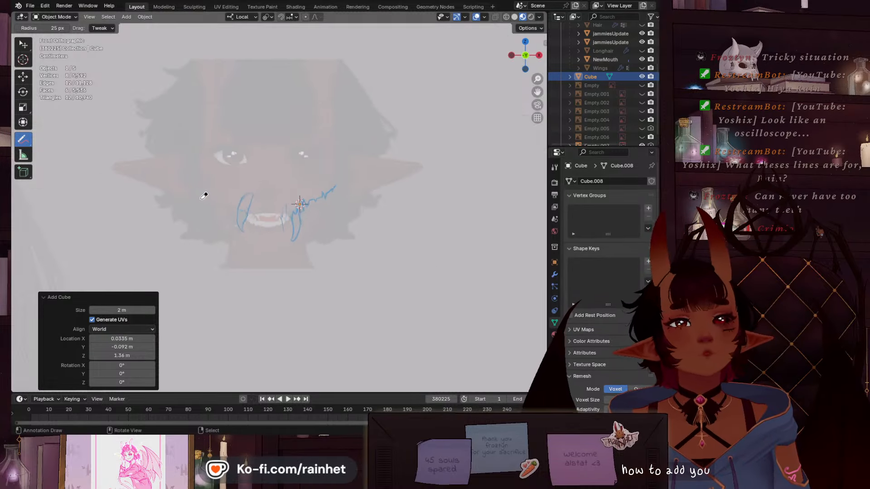
scroll(73, 194, "down", 1)
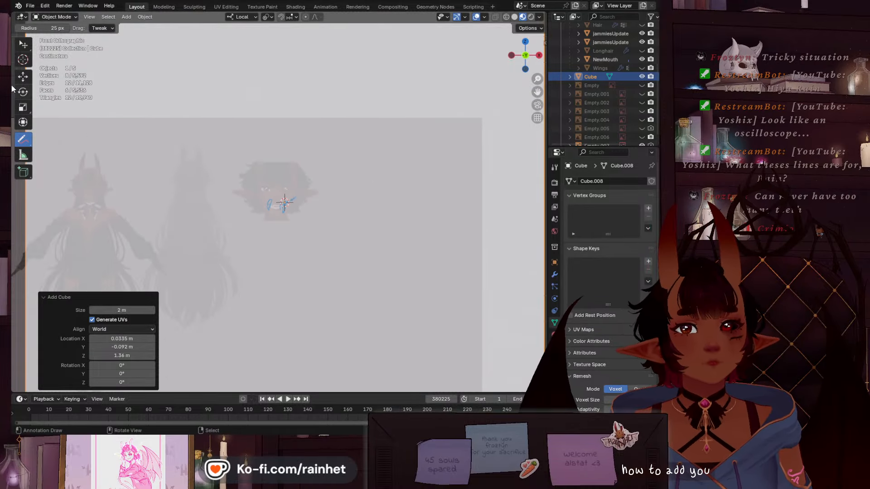
mouse_move(23, 44)
left_mouse_down()
mouse_move(50, 64)
mouse_move(58, 86)
left_mouse_up()
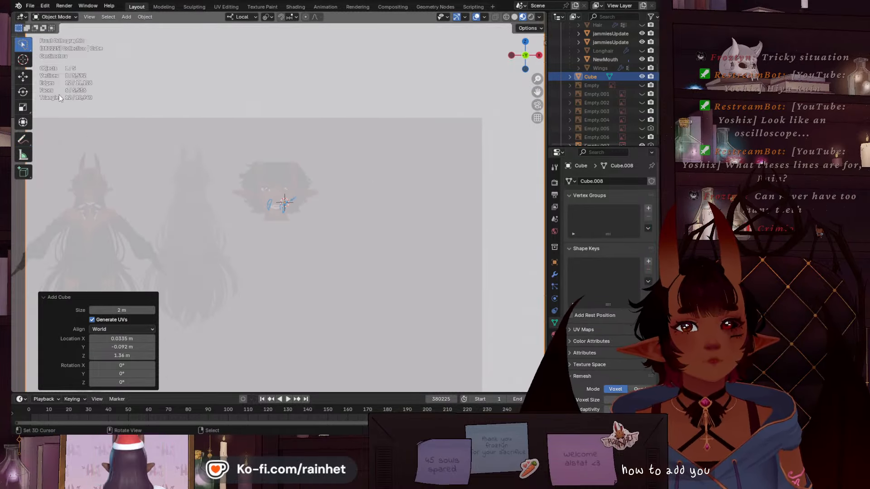
scroll(278, 137, "down", 4)
key("s")
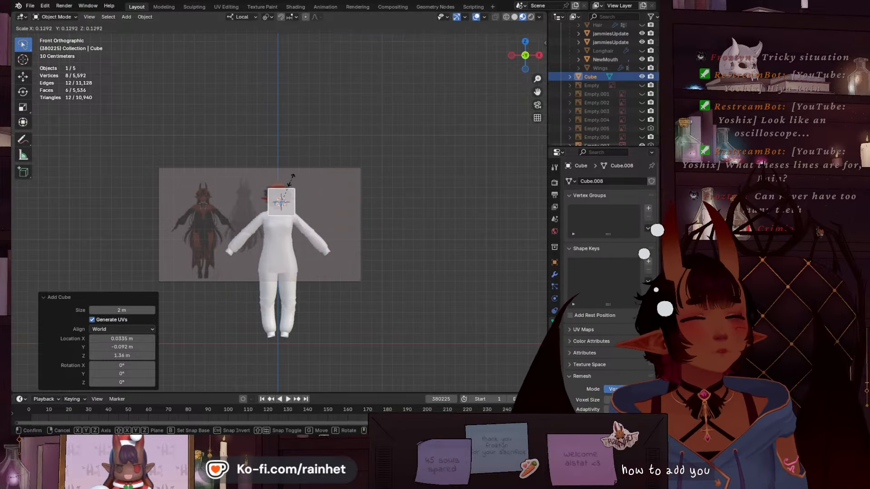
left_click(284, 205)
Shrink the cube further, move it onto the annotated fang beside the mouth, and scale it by 0.225 to fit inside the outline
scroll(283, 206, "up", 10)
key("s")
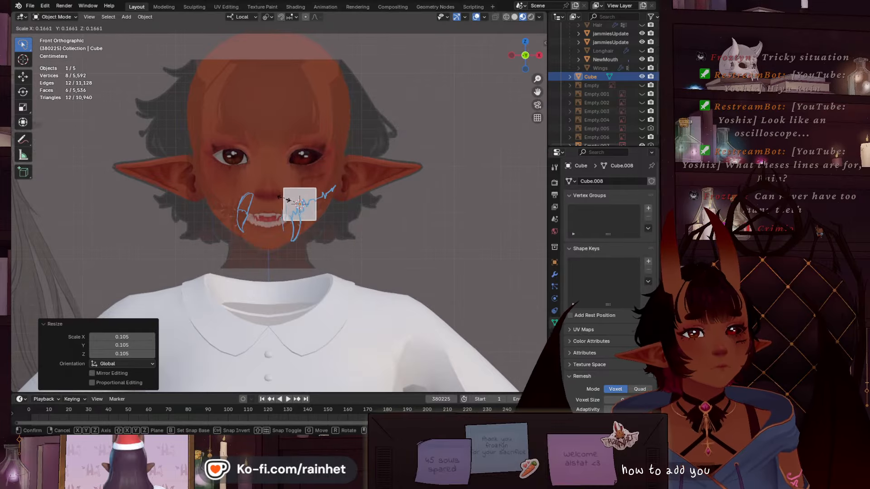
left_click(290, 199)
key("g")
left_click(235, 212)
scroll(236, 213, "up", 8)
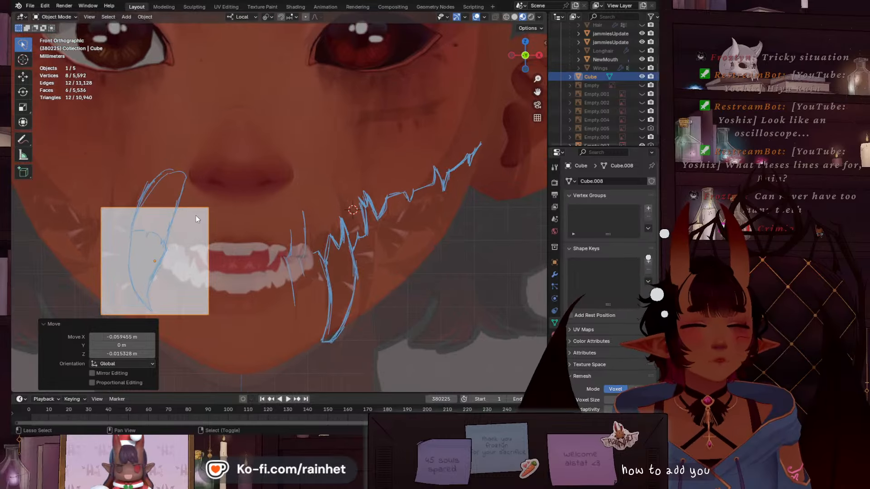
middle_click_drag(196, 216, 250, 167, "shift")
key("s")
left_click(203, 209)
scroll(219, 196, "up", 4)
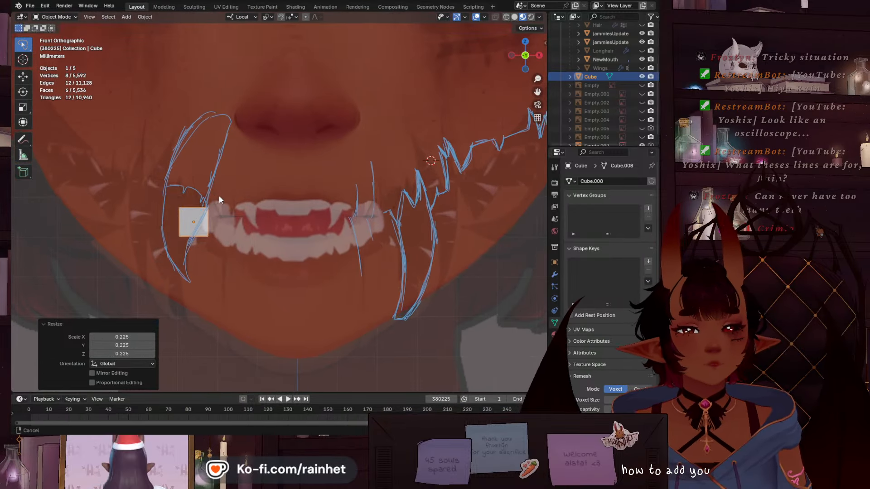
middle_click_drag(208, 217, 258, 184, "shift")
Try a Mirror modifier on the cube, remove it, and add a Subdivision Surface modifier instead
left_click(554, 274)
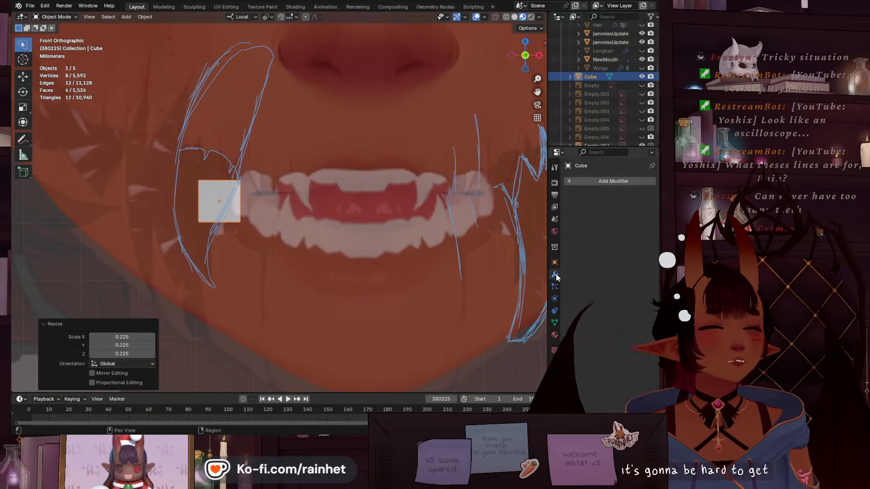
left_click(583, 187)
left_click(556, 181)
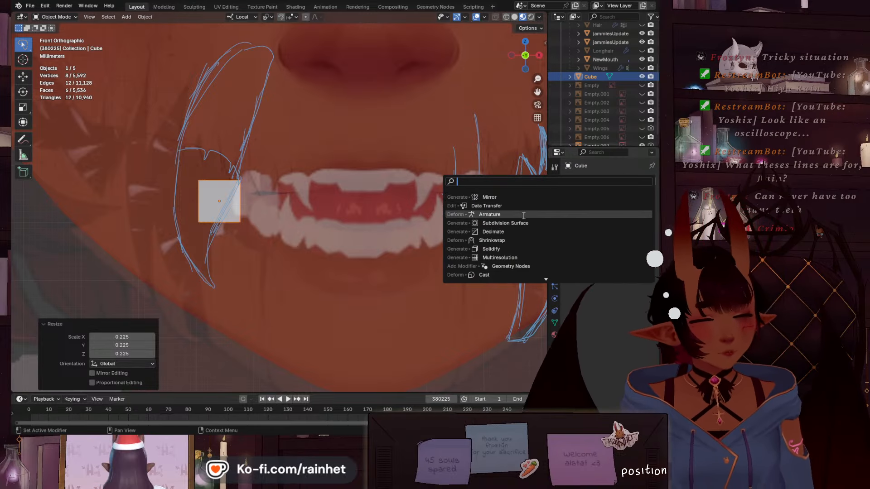
left_click(504, 196)
left_click(638, 196)
left_click(610, 181)
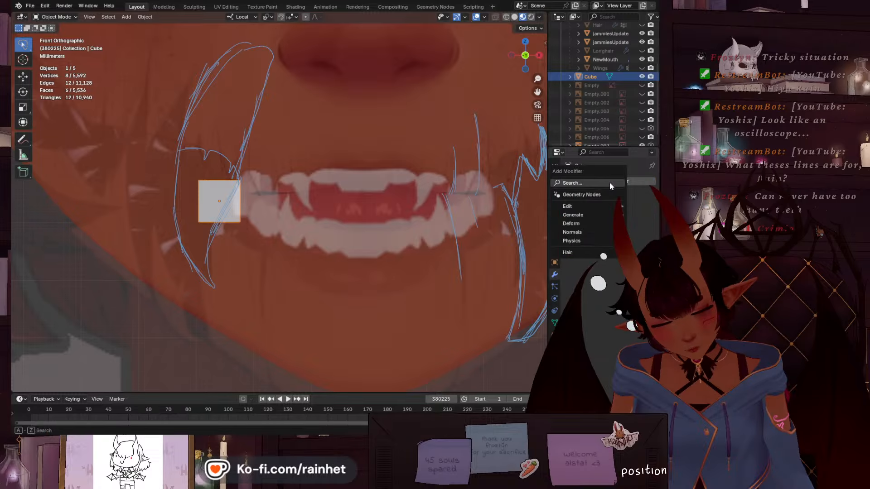
left_click(570, 183)
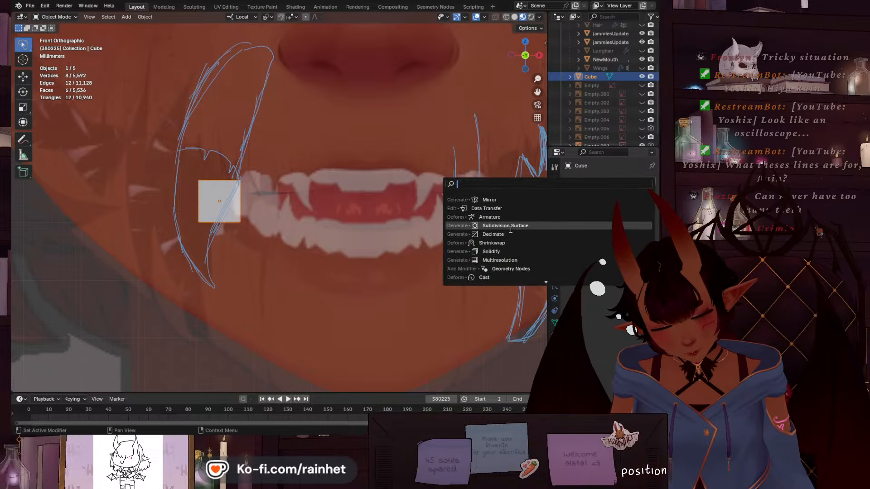
left_click(557, 219)
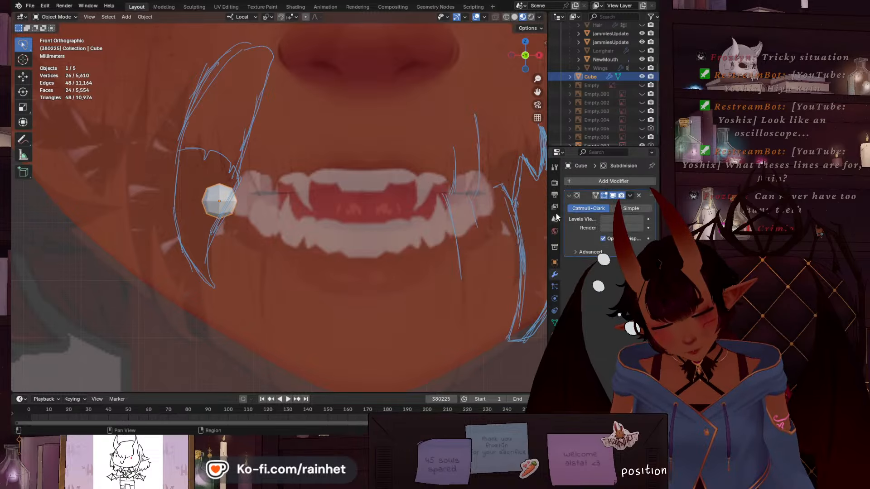
In Edit Mode, select the cube's top face and crease its edges to 1.000
left_click(54, 17)
left_click(50, 36)
scroll(227, 221, "up", 3)
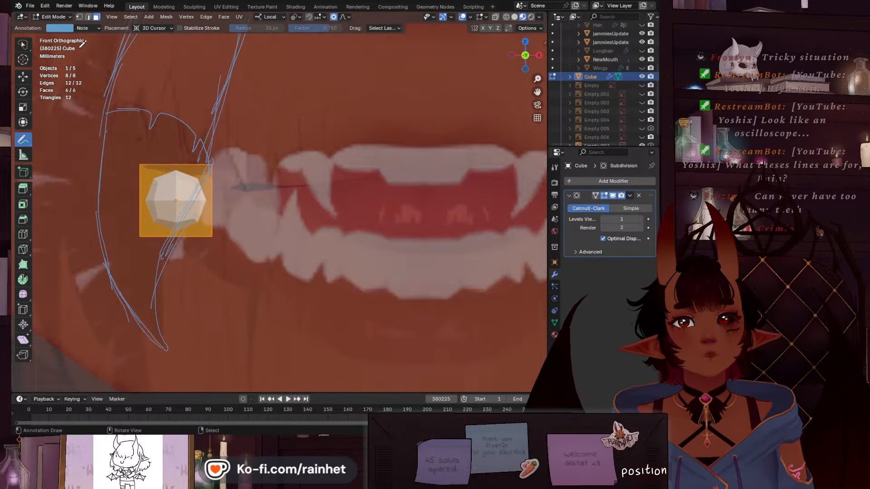
scroll(213, 186, "down", 4)
middle_click_drag(215, 187, 203, 230)
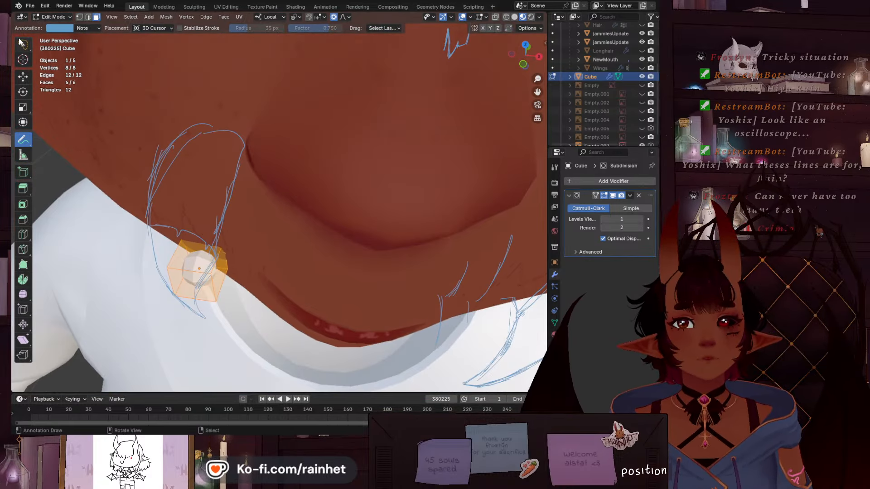
left_click(21, 43)
left_click(206, 255)
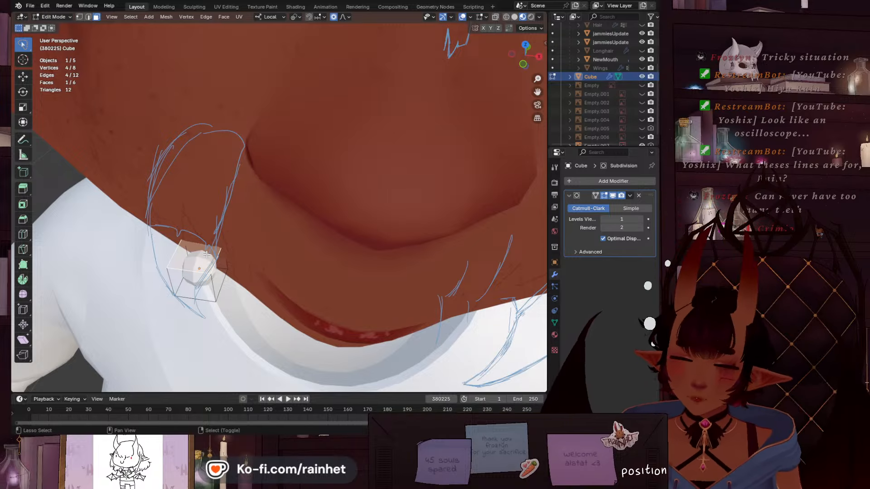
key("shift+e")
left_click(373, 227)
scroll(390, 133, "down", 1)
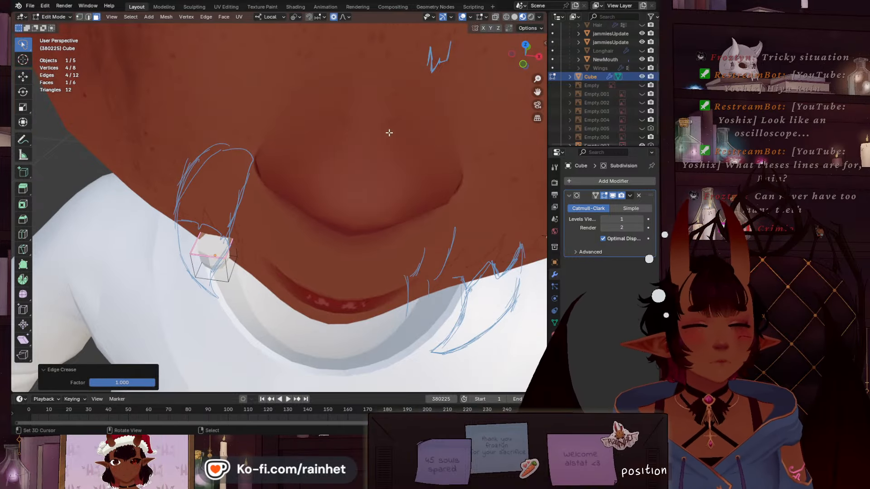
Turn off the subdivision's viewport display and add one horizontal loop cut to the cube, slid toward its bottom face
left_click(522, 64)
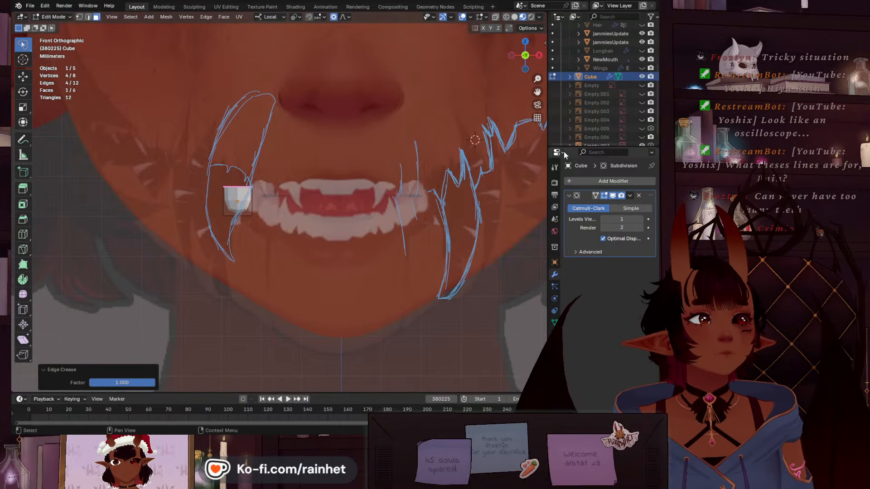
left_click(612, 197)
scroll(211, 205, "up", 4)
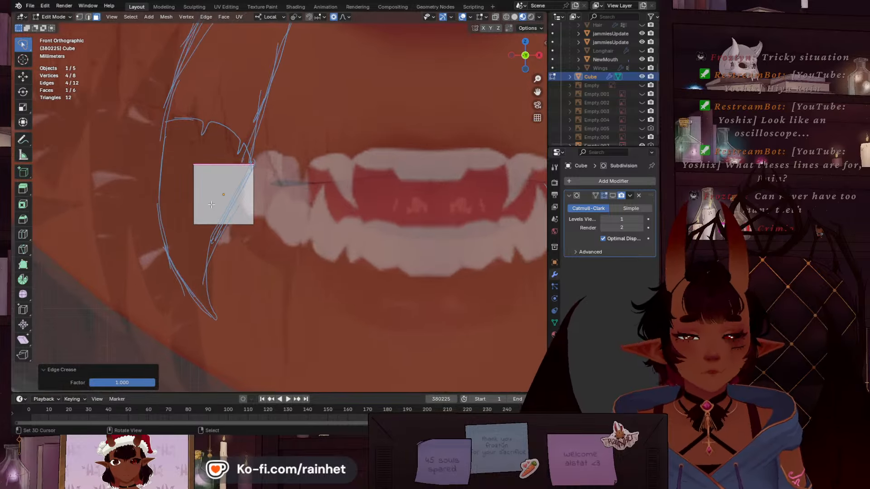
key("ctrl+r")
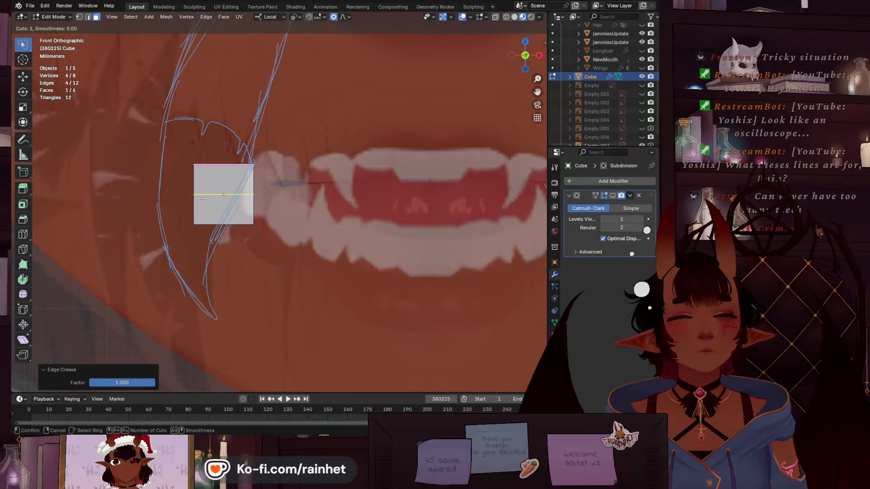
left_click_drag(202, 199, 203, 218)
Shrink the cube's bottom face with a near-zero proportional size and move it down 0.009723 m along Z into a fang taper
middle_click_drag(227, 198, 217, 208)
left_click(227, 130)
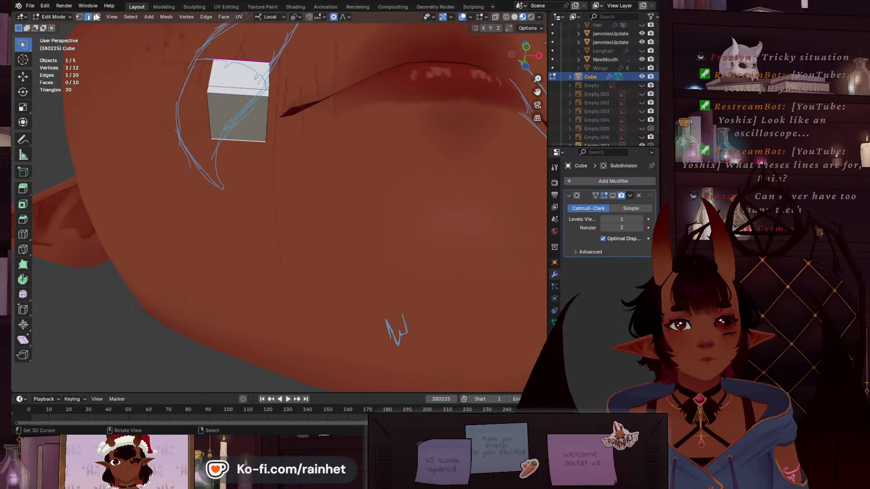
left_click(232, 115)
key("s")
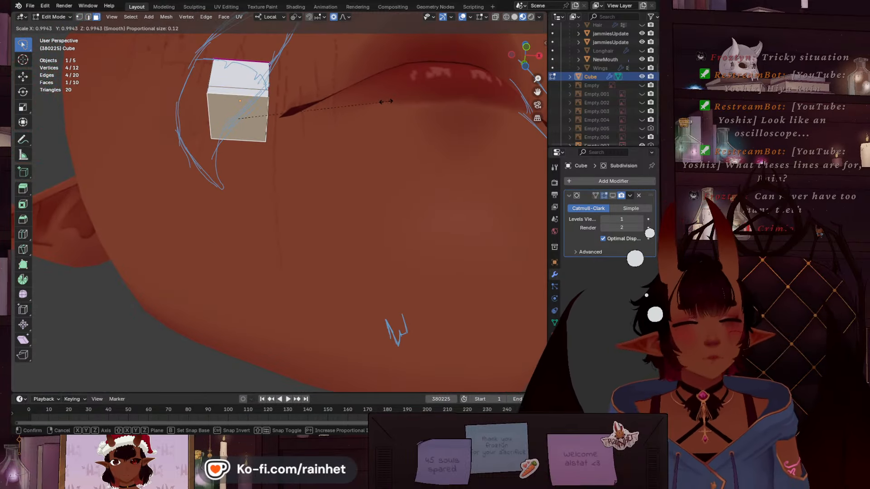
scroll(263, 138, "up", 15)
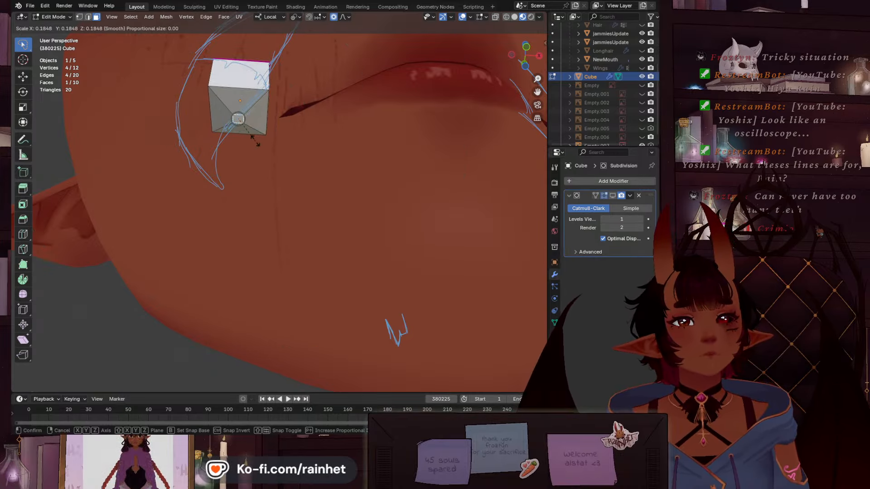
left_click(255, 140)
key("g")
key("z")
left_click(265, 164)
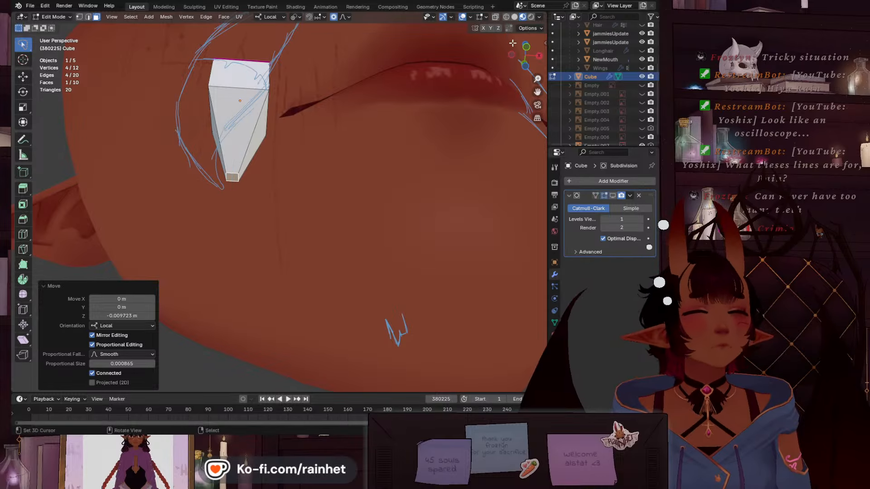
From the front view, scale the fang's bottom tip face by 0.473 for a sharper point
left_click(527, 48)
scroll(269, 250, "up", 1)
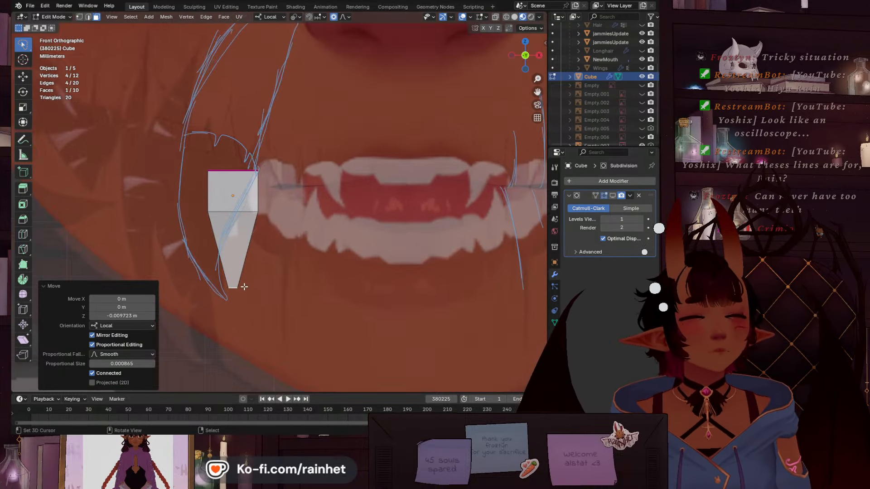
scroll(243, 288, "up", 1)
key("s")
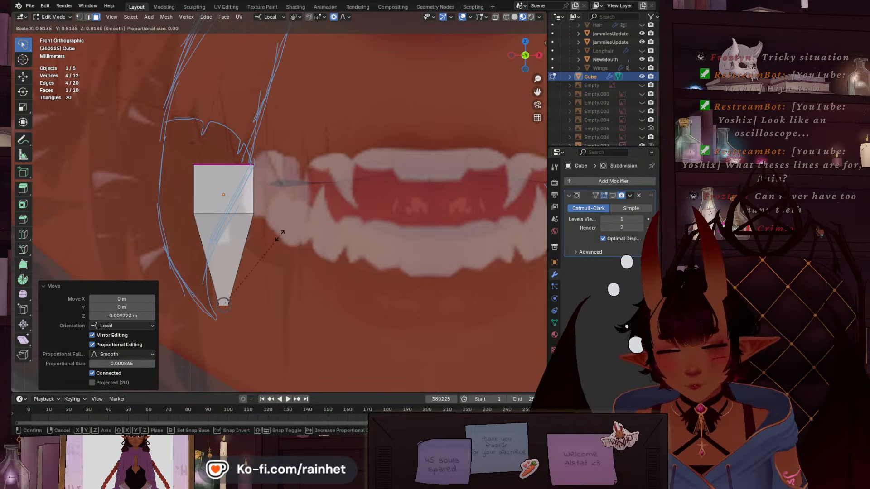
left_click(254, 263)
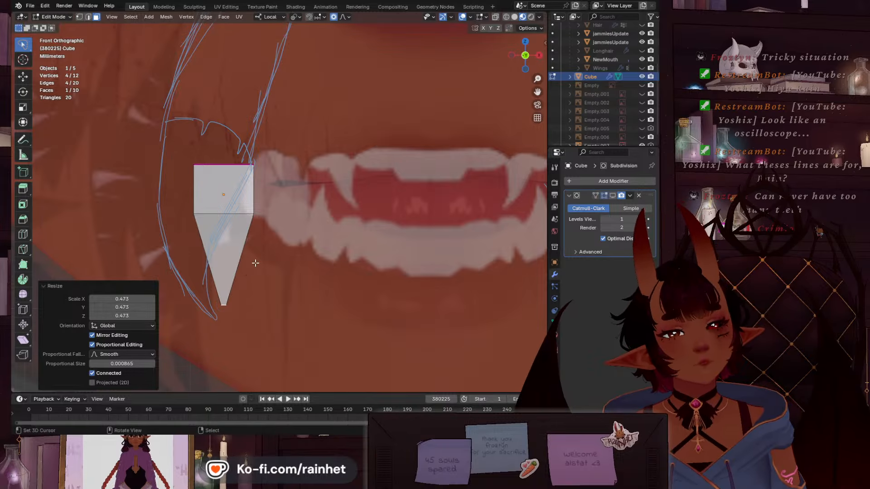
Add a loop cut across the fang's taper near the tip and scale it up by 1.494 to round out the profile
key("ctrl+r")
left_click(229, 257)
left_click(227, 277)
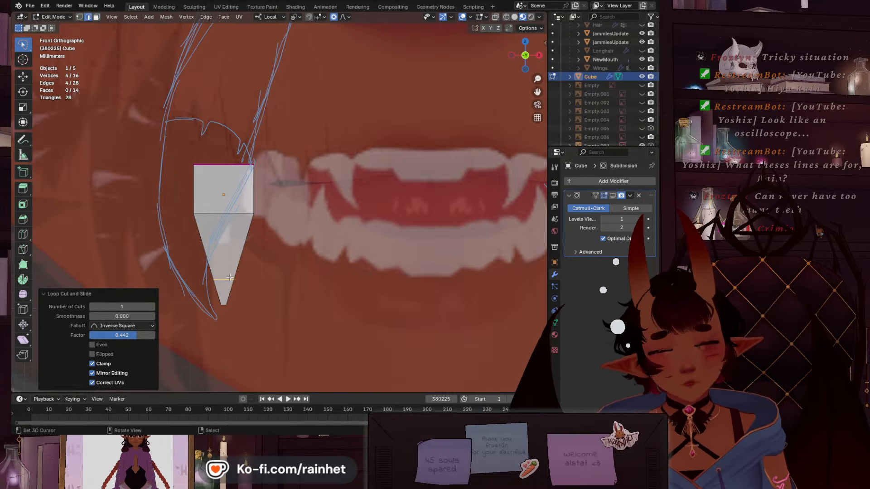
key("s")
left_click(271, 228)
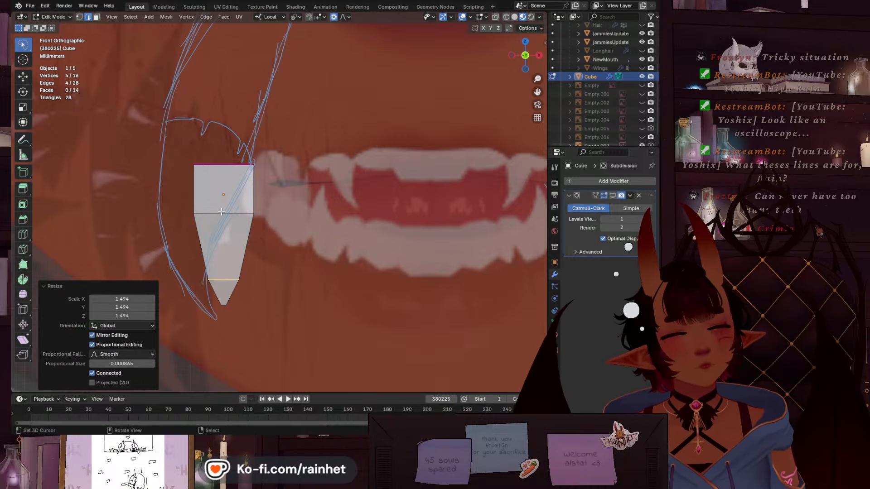
scroll(140, 73, "down", 2)
scroll(141, 73, "up", 1)
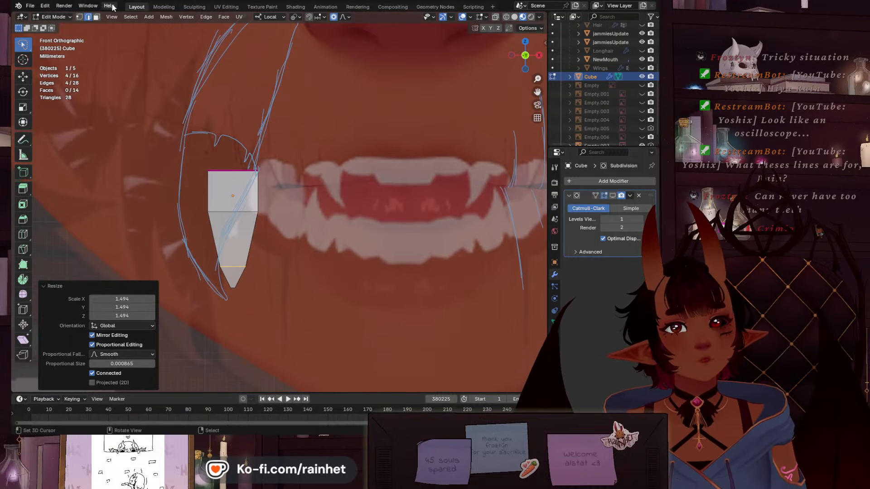
Scale the fang's top face up by 1.650 from the front view to widen its base
middle_click_drag(253, 159, 245, 227)
left_click(220, 282)
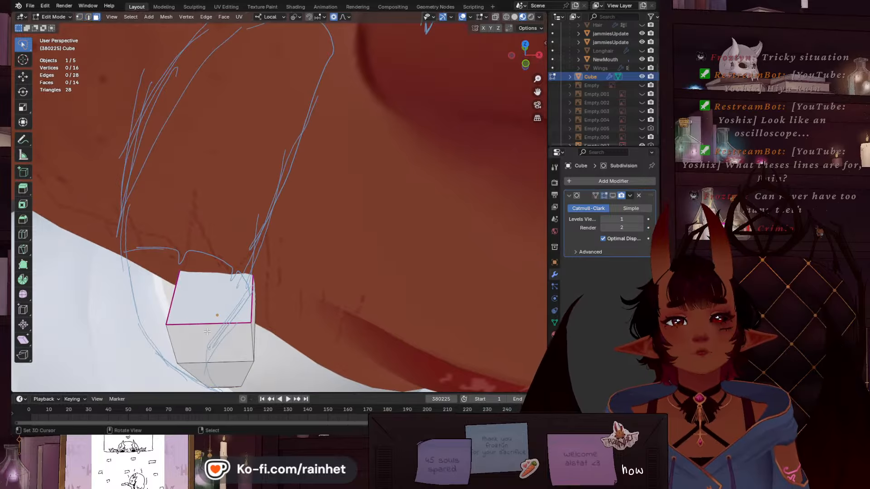
left_click(213, 317)
left_click(526, 64)
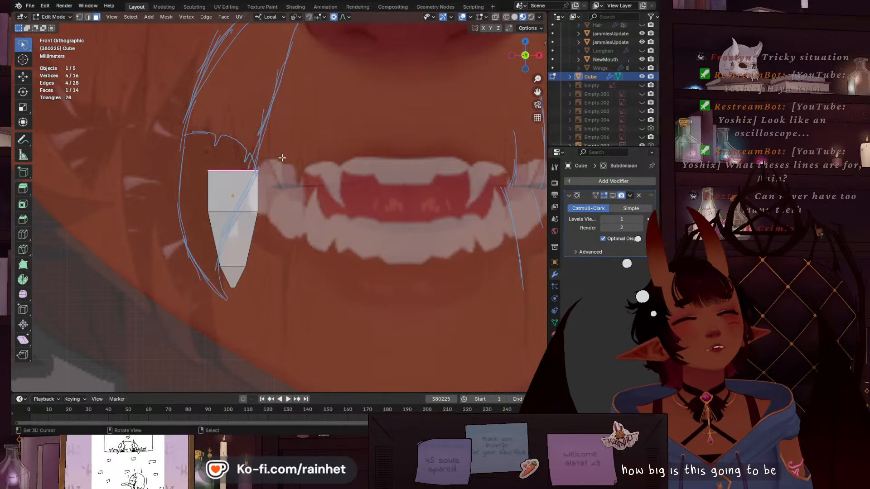
key("s")
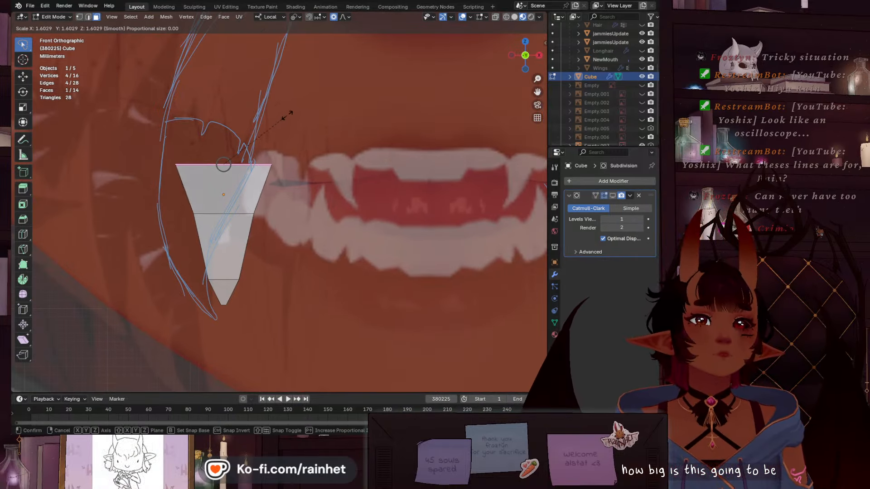
left_click(287, 114)
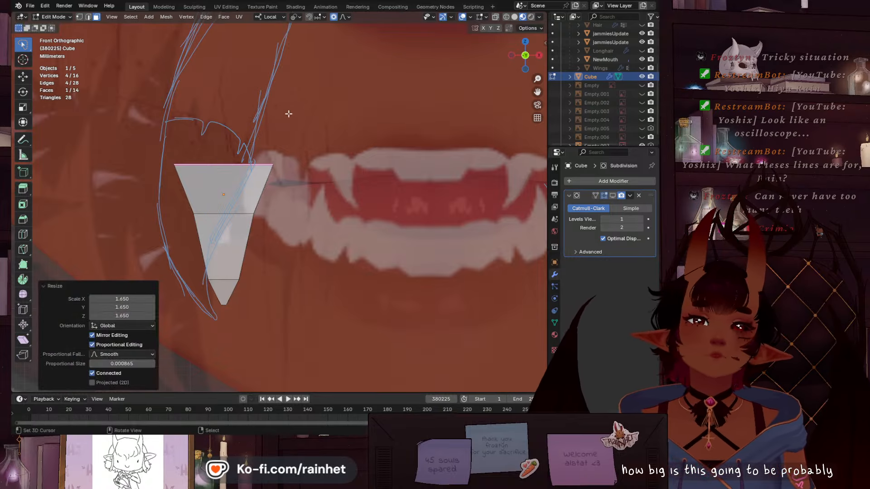
Scale the fang's middle edge loop up by 1.393 and the loop near the tip by 1.091
left_click(90, 17)
left_click(202, 213, "alt")
key("s")
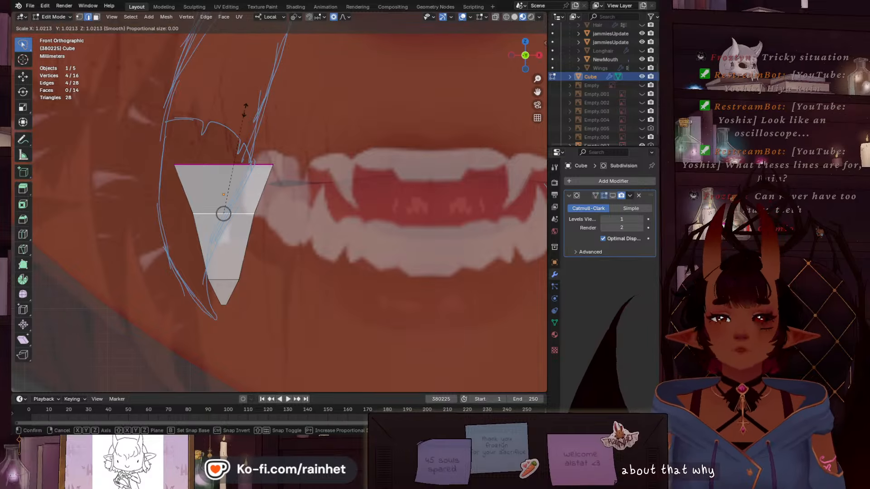
left_click(250, 73)
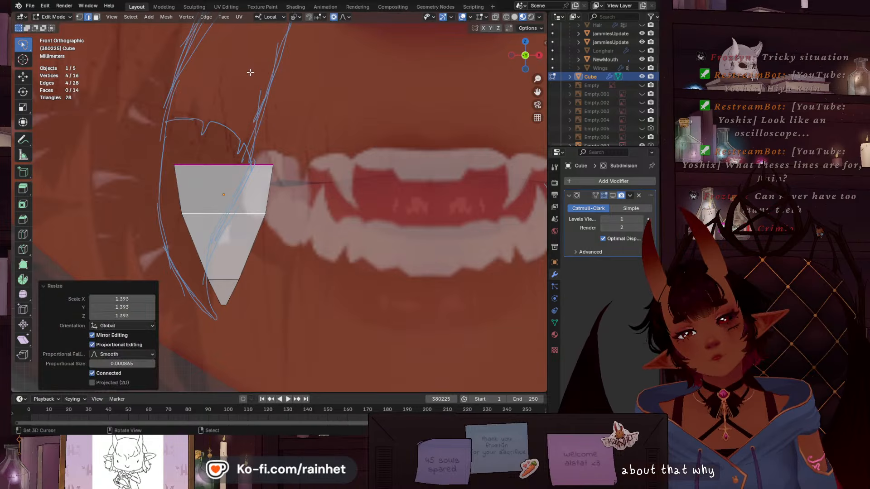
left_click(214, 278, "alt")
key("s")
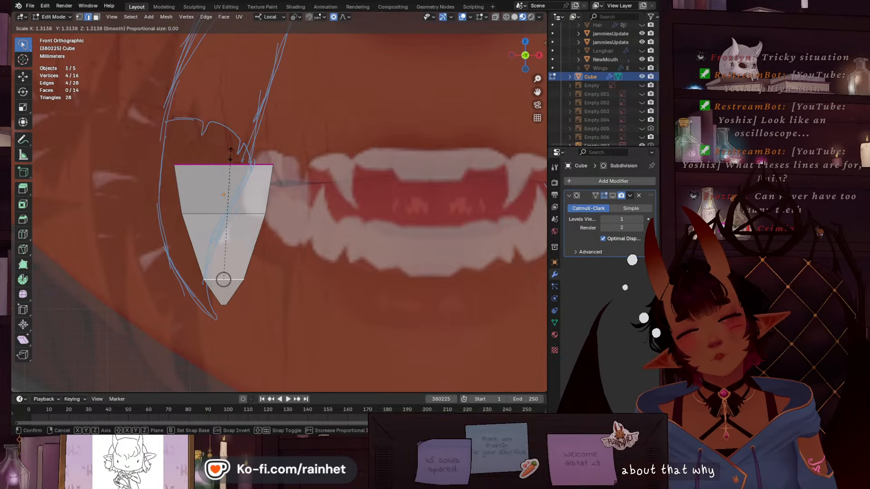
left_click(226, 179)
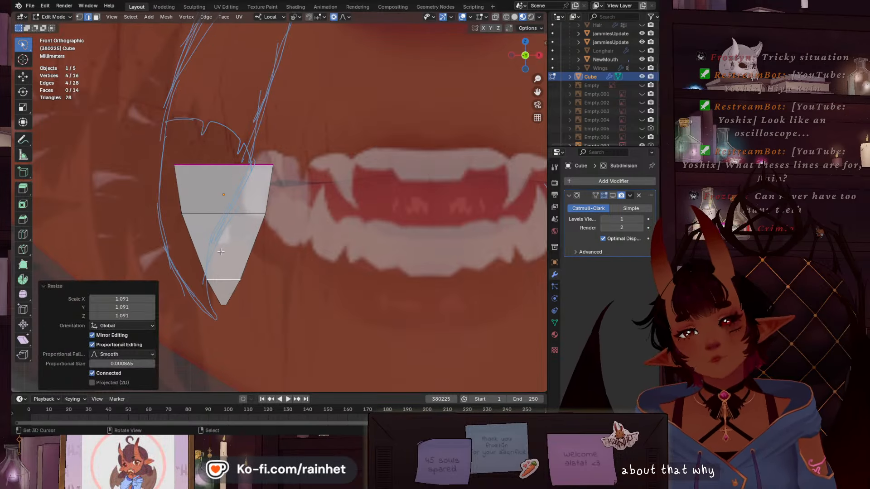
Add a centered loop cut between the fang's middle and tip loops, scale it up about 1.1, and clear the selection
key("ctrl+r")
left_click(253, 244)
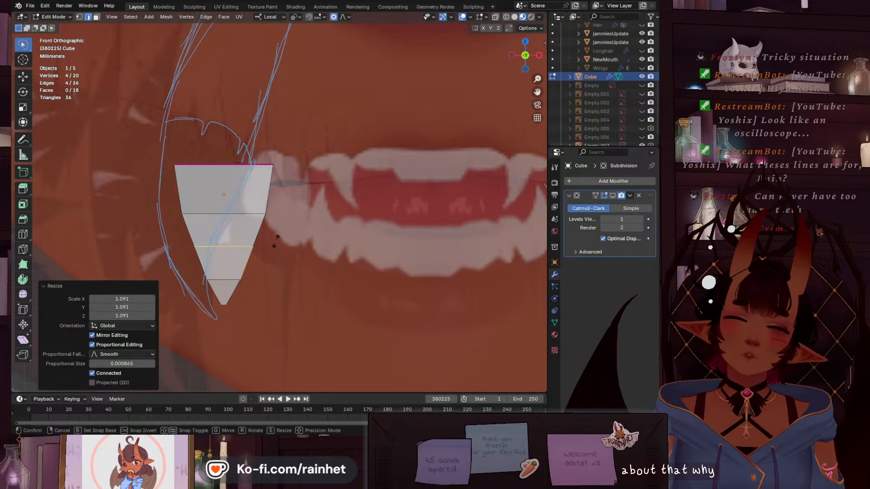
right_click(274, 240)
key("s")
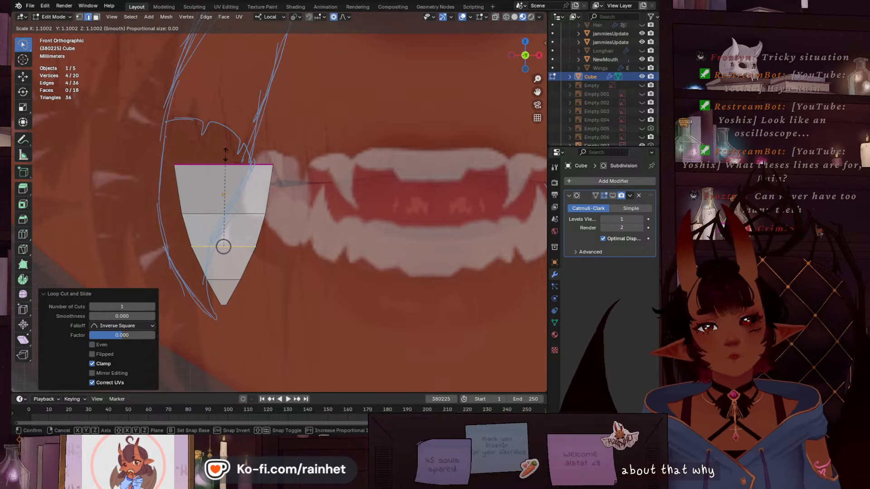
left_click(239, 157)
scroll(241, 159, "down", 5)
key("a")
key("a")
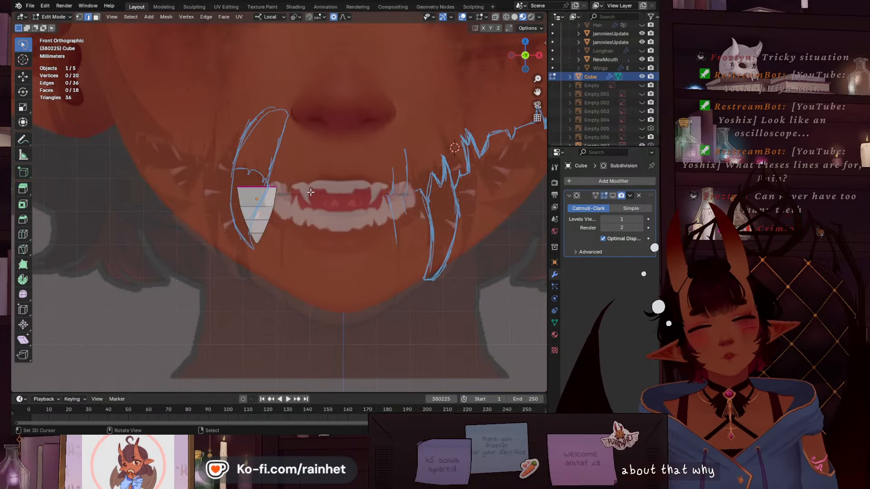
In Object Mode, move the fang over the drawn guide beside the mouth and rotate it 15.4° in the view
left_click(53, 17)
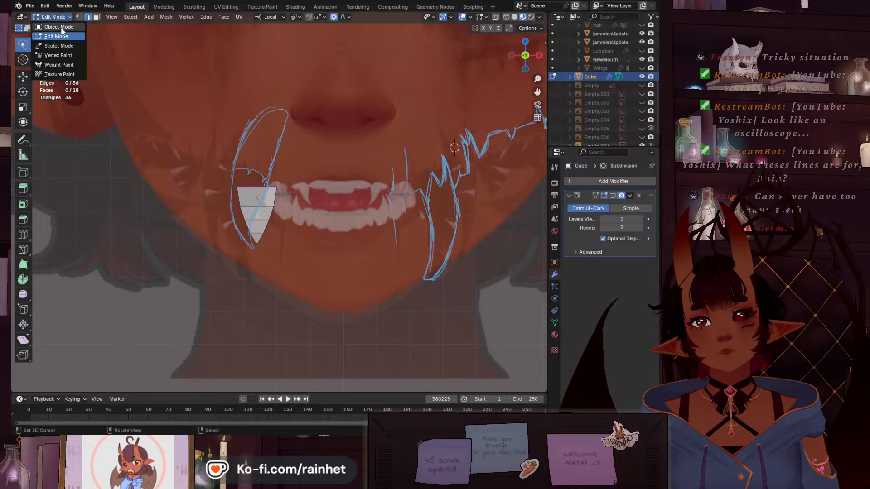
left_click(63, 29)
scroll(253, 210, "up", 3)
key("g")
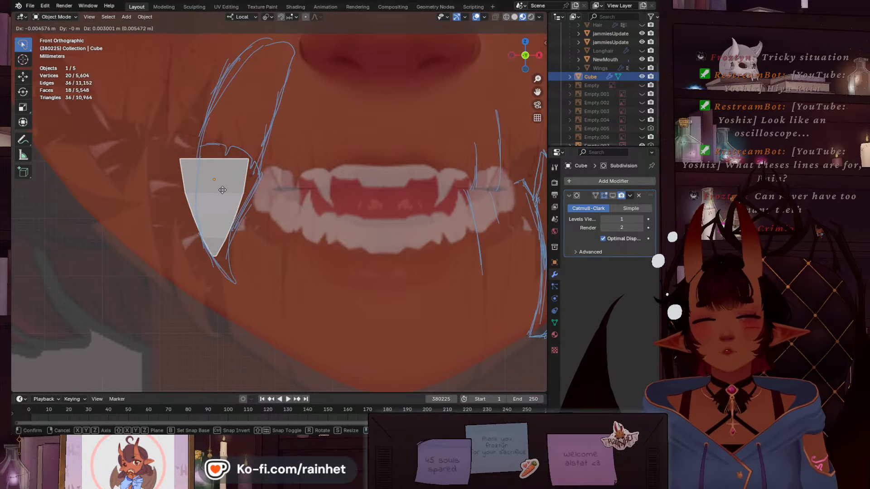
left_click(232, 207)
left_click(254, 164)
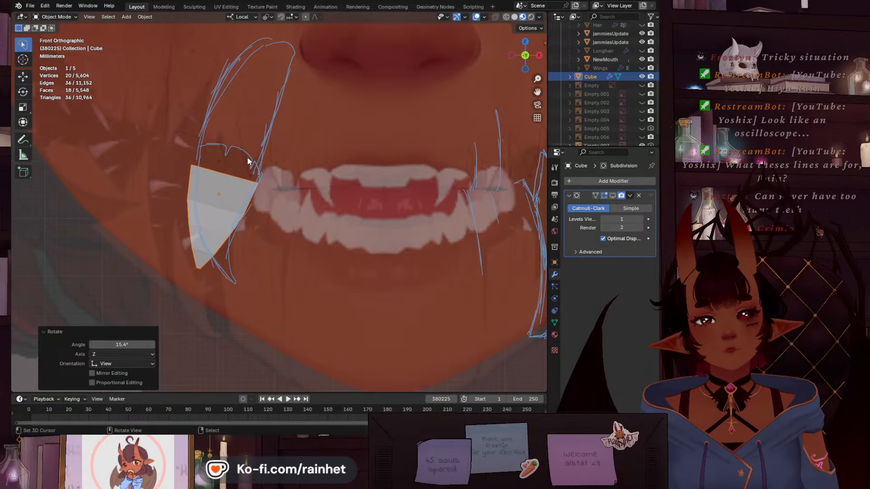
Move the fang up into the upper part of the guide outline and fine-tune its rotation
key("g")
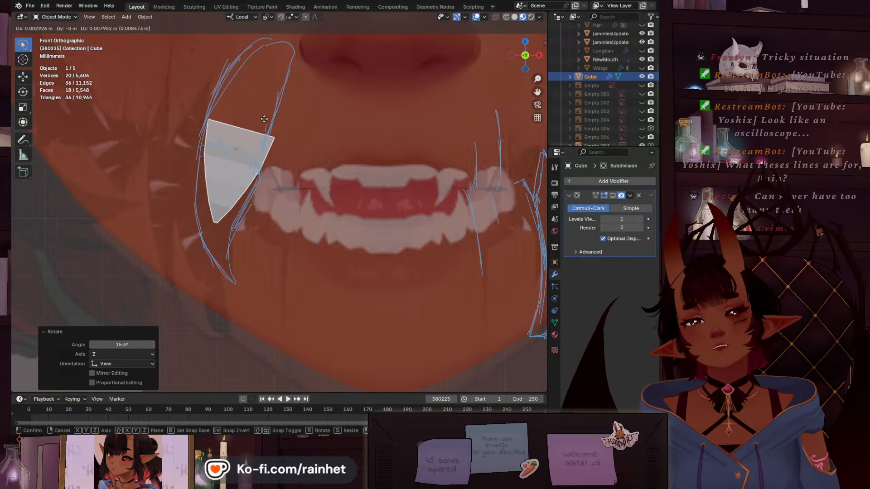
left_click(263, 120)
key("r")
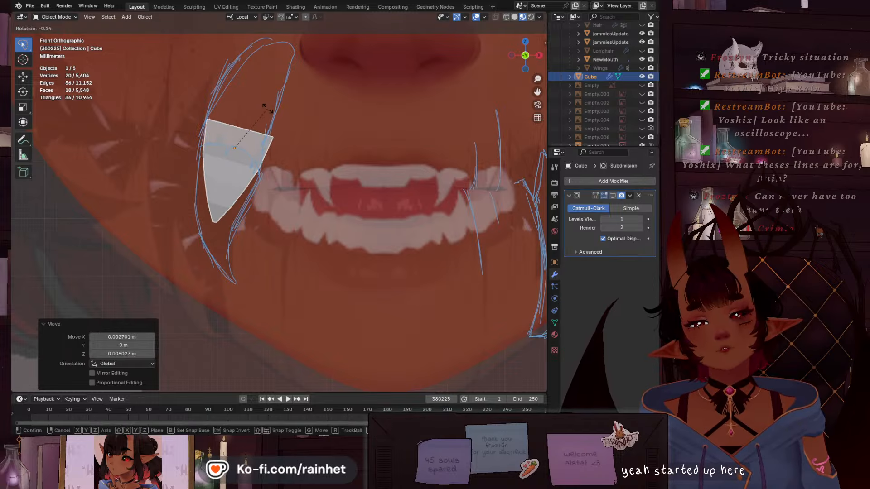
left_click(268, 109)
In Edit Mode, rotate the tip face -30° with proportional size 0.012 and move it 0.001407 m along X and -0.008179 m along Z
left_click(72, 16)
left_click(72, 38)
scroll(224, 236, "up", 2)
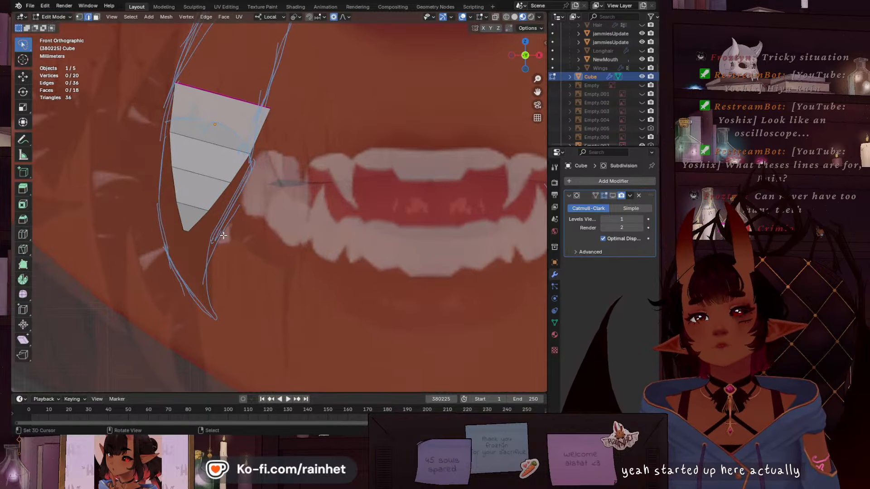
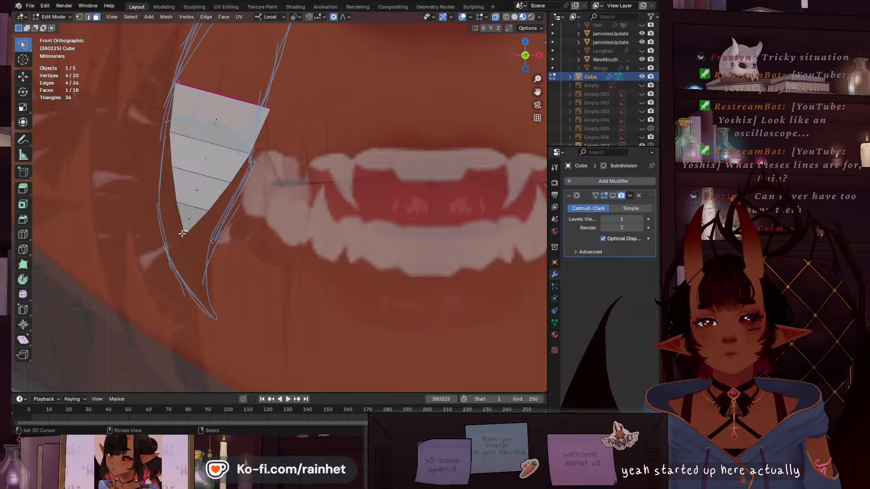
key("r")
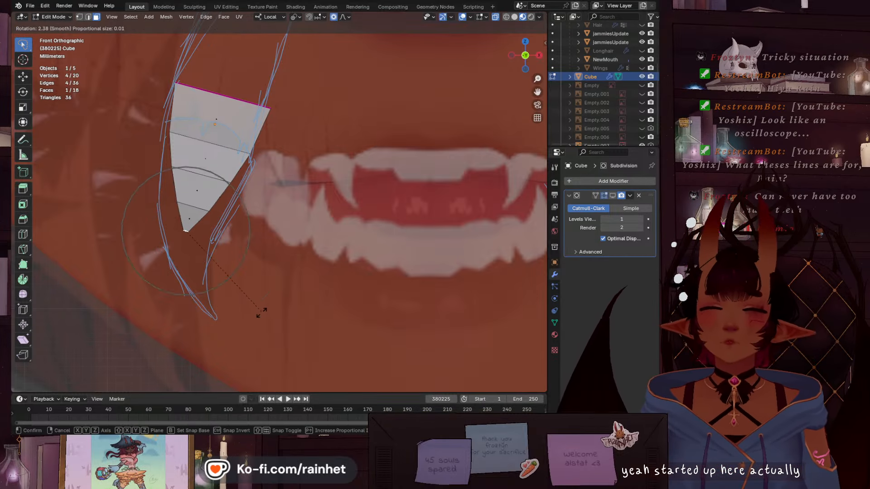
scroll(262, 314, "down", 5)
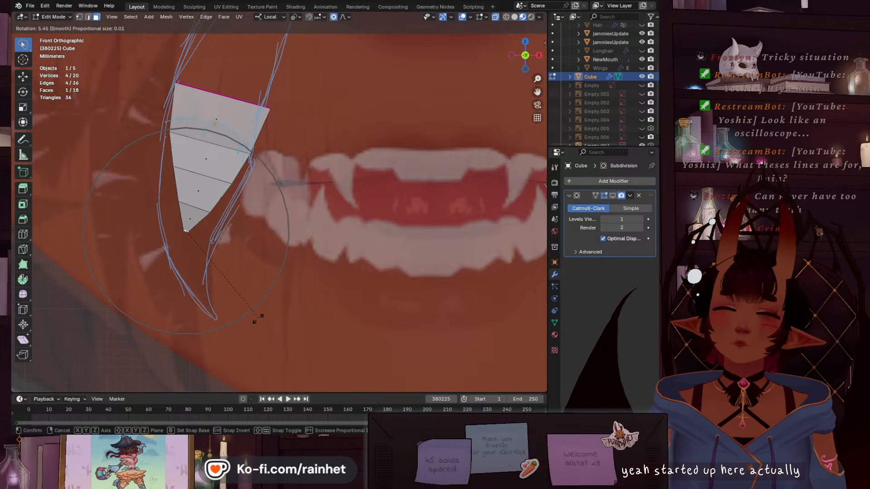
left_click(287, 256)
key("g")
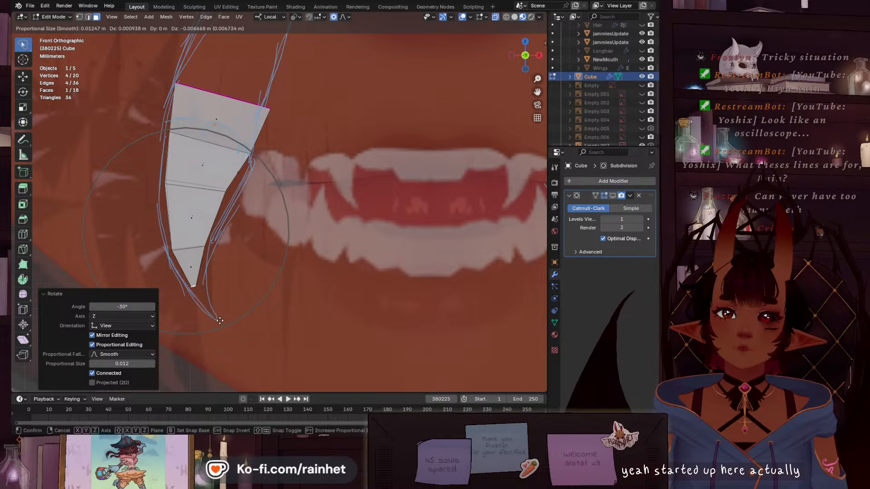
left_click(224, 332)
Rotate the tip face -19° with proportional size 0.032, and move it onto the guide's point using a smaller falloff
key("r")
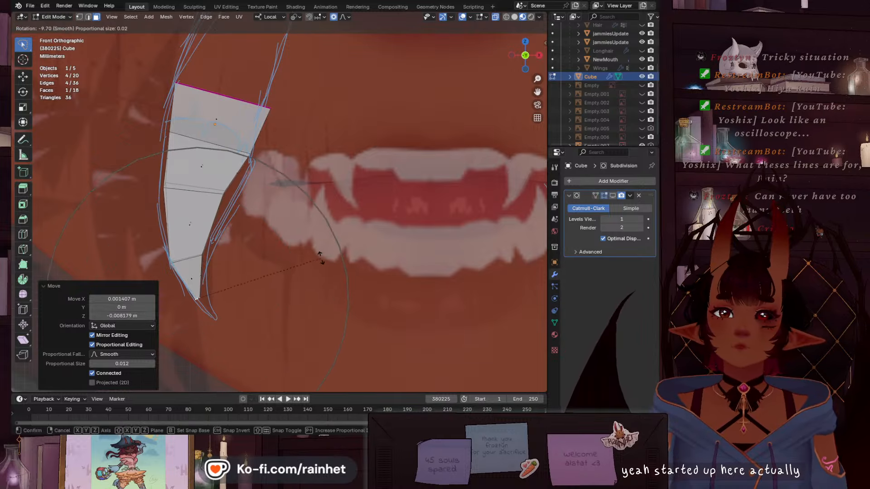
scroll(320, 251, "down", 3)
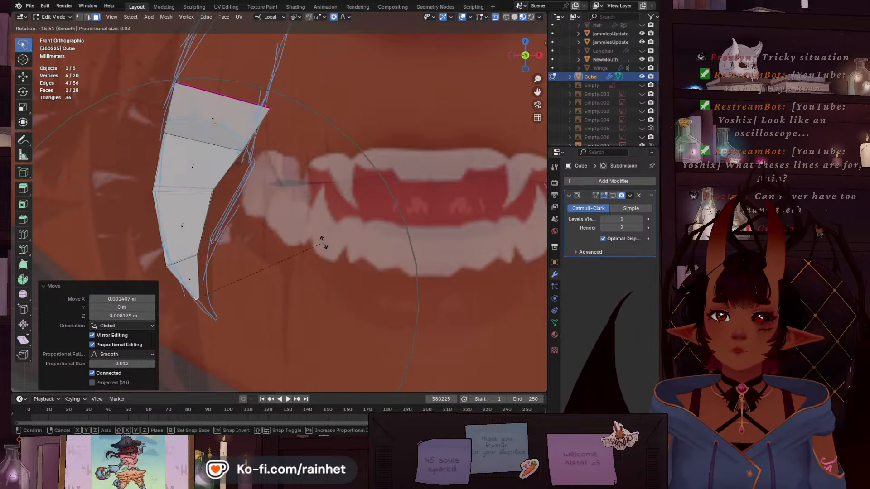
left_click(342, 224)
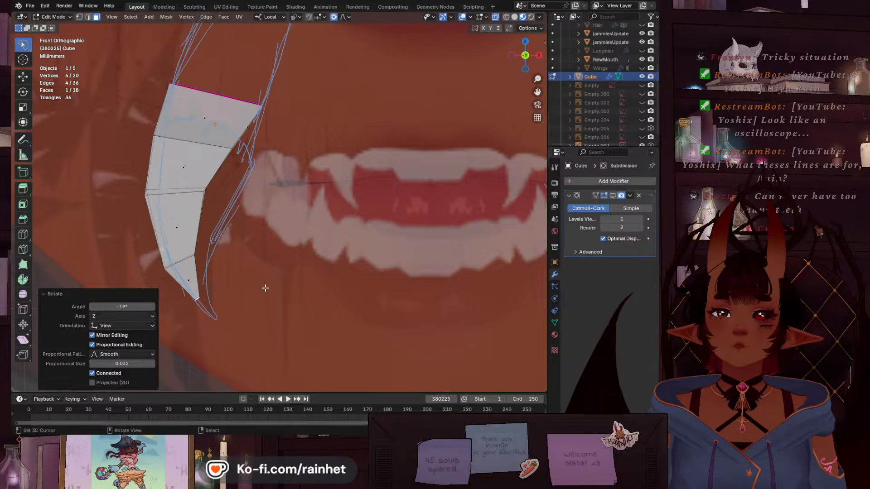
key("g")
scroll(265, 288, "up", 5)
scroll(277, 303, "up", 1)
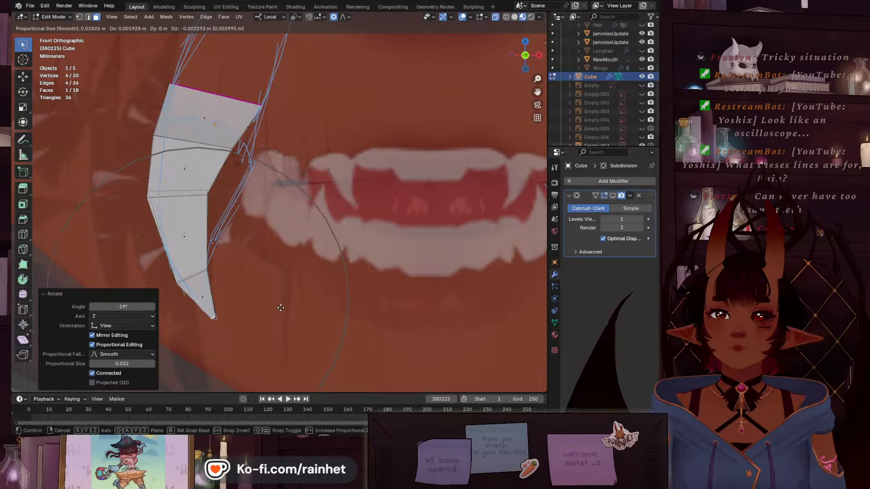
left_click(281, 309)
Shift the upper edge loop toward the guide outline, and move the loop below it 0.001198 m along X and -0.000677 m along Z
key("2")
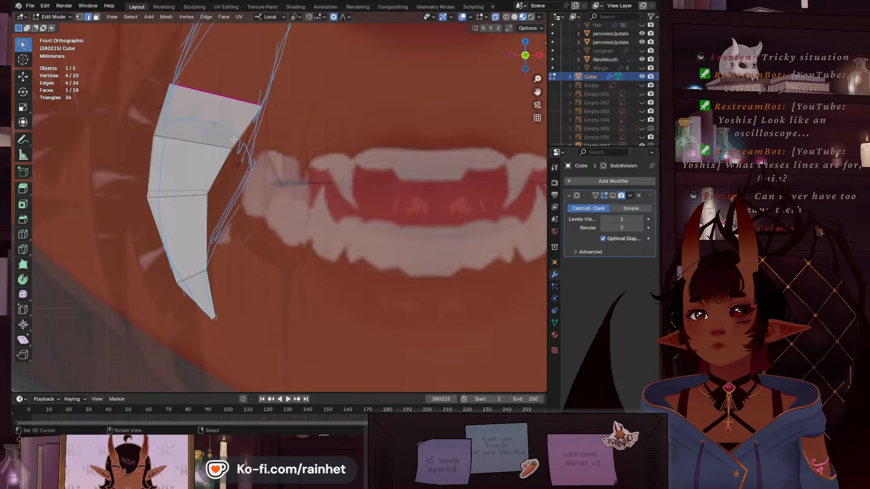
key("g")
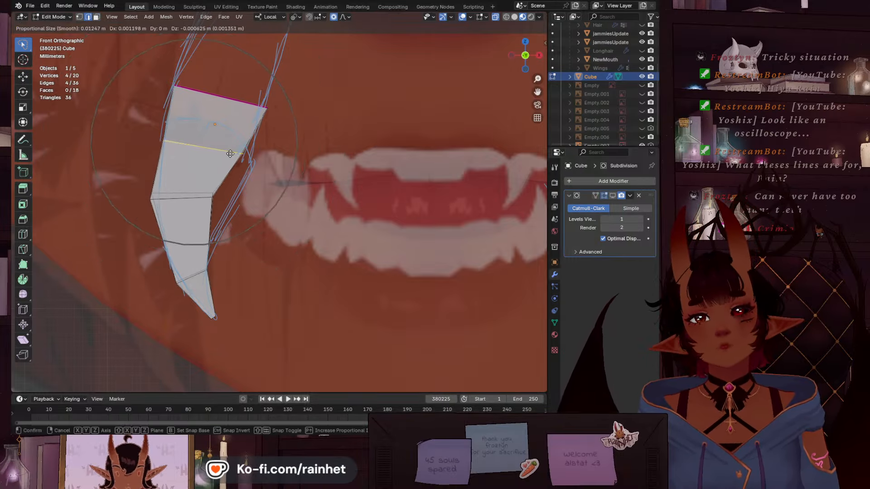
scroll(229, 151, "up", 6)
left_click(227, 151)
left_click(201, 199)
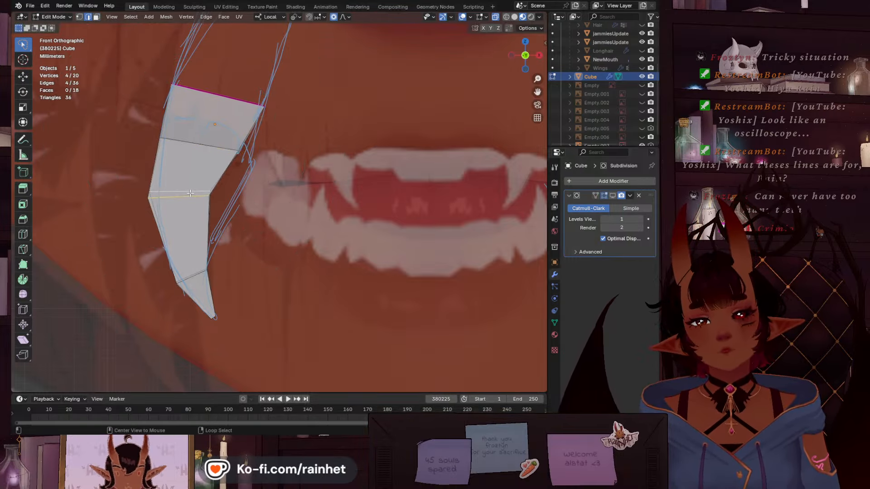
key("g")
scroll(203, 198, "up", 3)
left_click(204, 198)
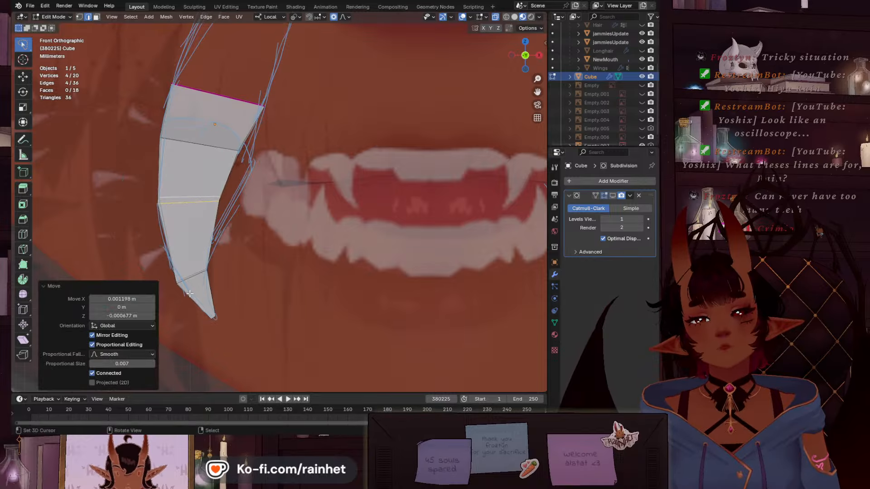
Scale the edge loop near the tip by 0.778, rotate it to follow the curve, and scale it by 0.936
left_click(191, 280, "alt")
key("s")
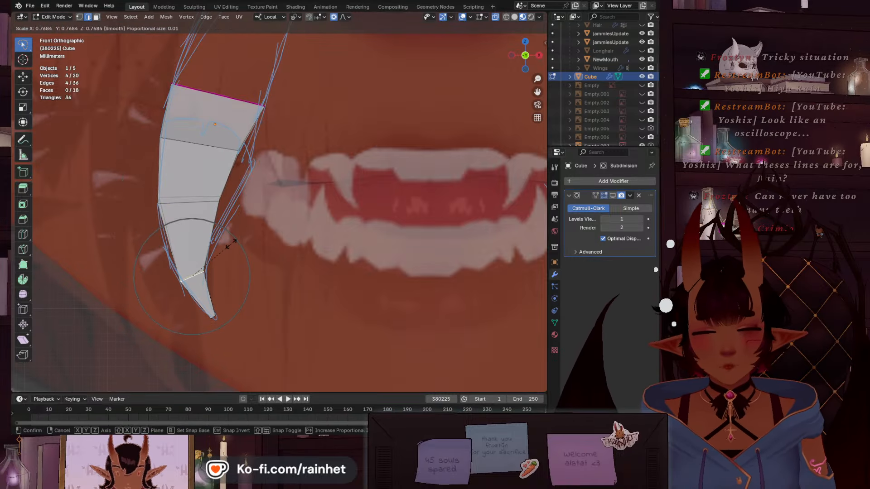
left_click(232, 243)
key("r")
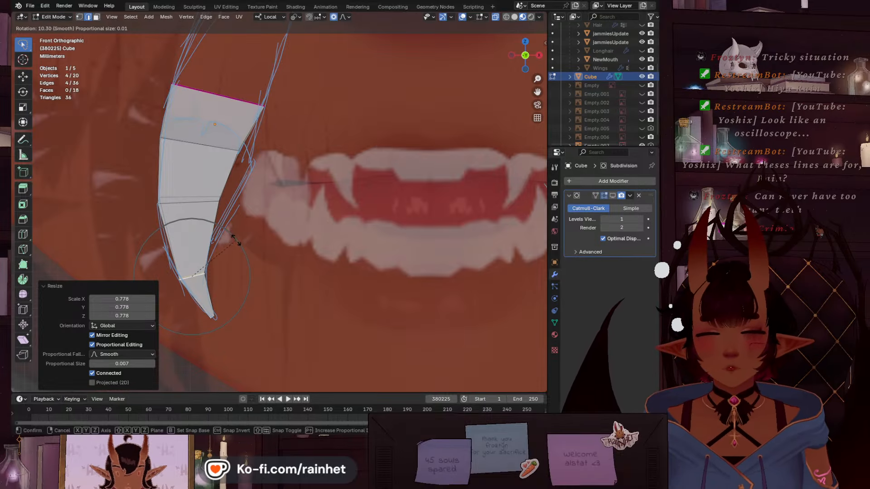
left_click(237, 238)
key("s")
left_click(239, 231)
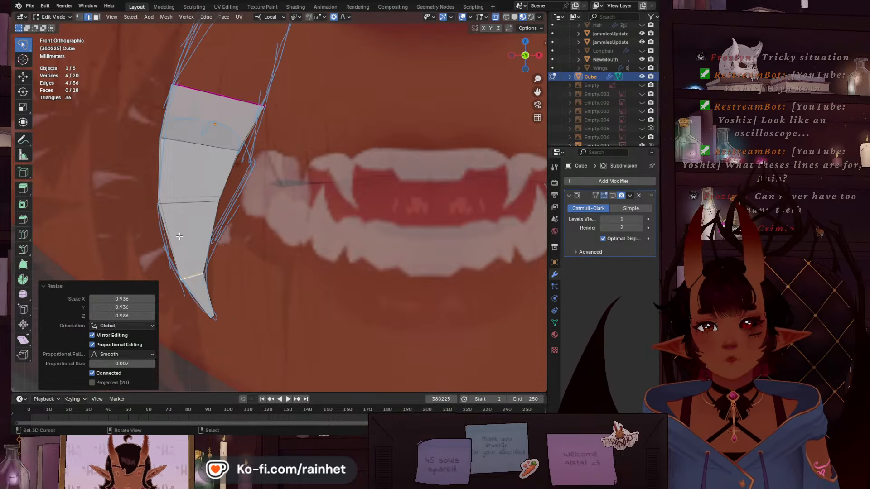
Add a centered loop cut in the fang's lower section and scale it up by 1.133 with proportional size 0.005
key("ctrl+r")
left_click(218, 212)
right_click(218, 213)
key("s")
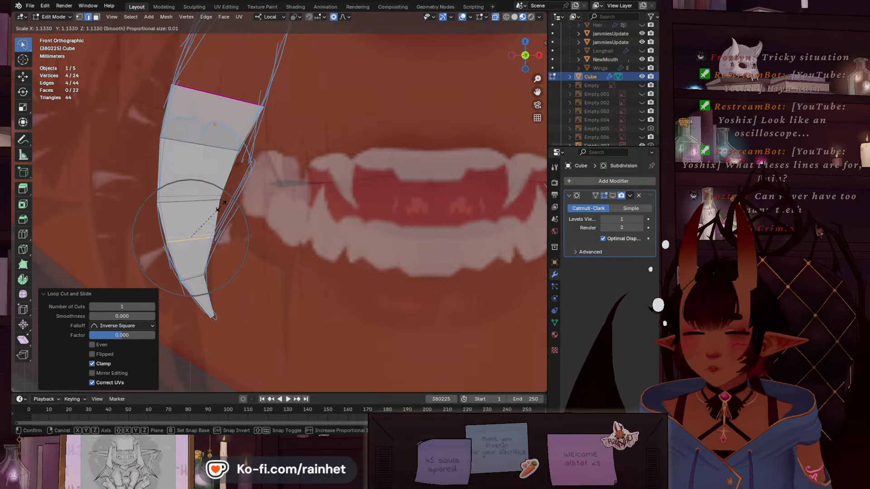
scroll(221, 205, "up", 8)
left_click(221, 207)
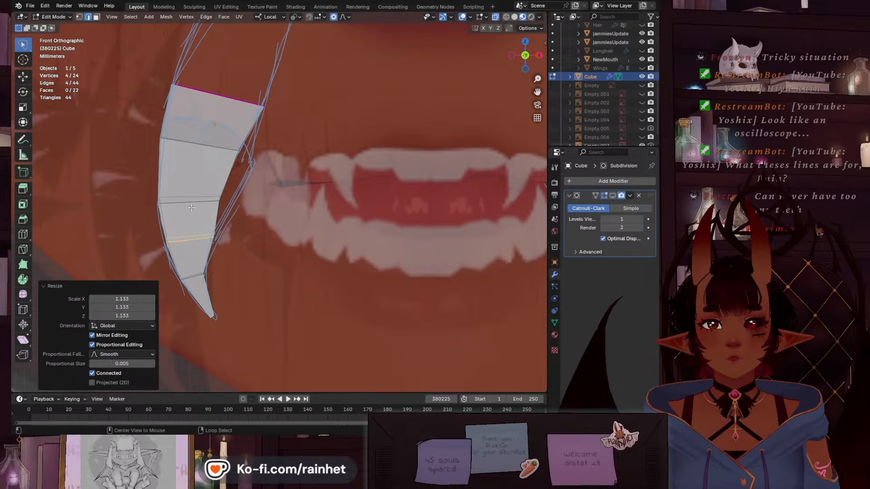
Scale up the fang's middle edge loop and move it 0.000677 m along X and -0.000052 m along Z with proportional size 0.003
left_click(216, 201, "alt")
key("s")
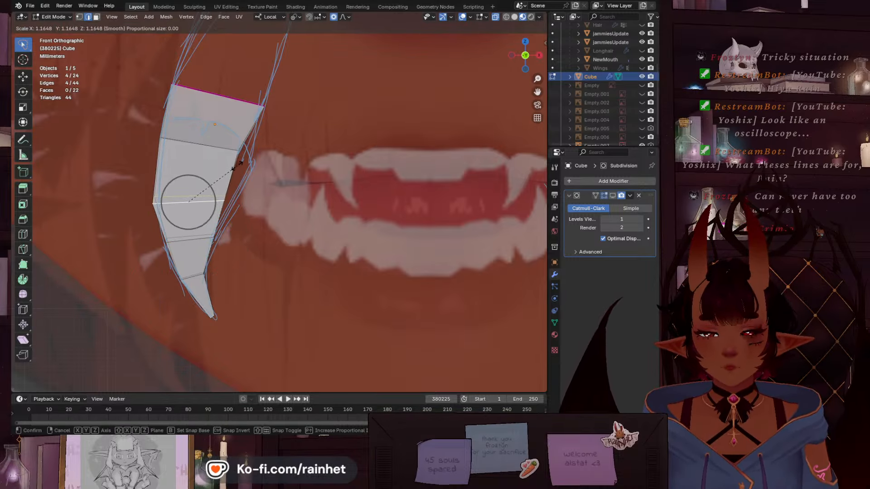
left_click(240, 163)
key("g")
left_click(244, 166)
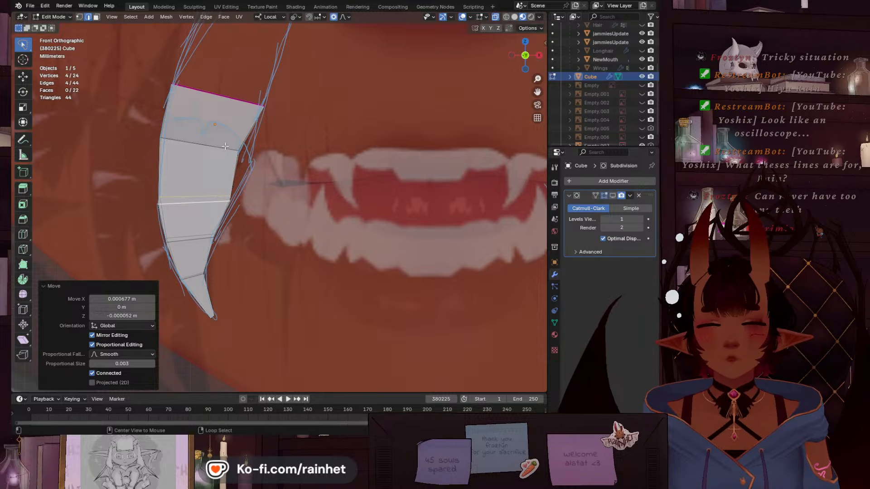
Move the edge loop below the base 0.000781 m in X and -0.000313 m in Z, scale it by 1.129, and fit it to the guide
right_click(242, 151, "alt")
key("g")
left_click(271, 147)
key("s")
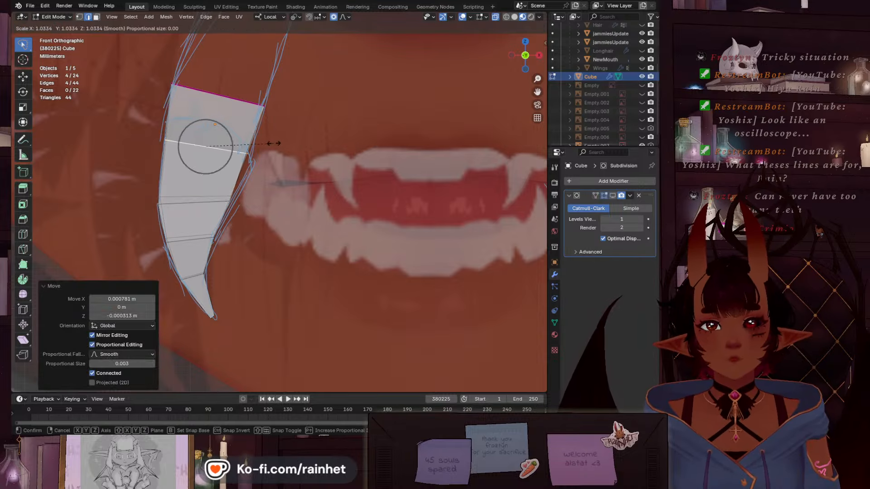
left_click(279, 144)
key("g")
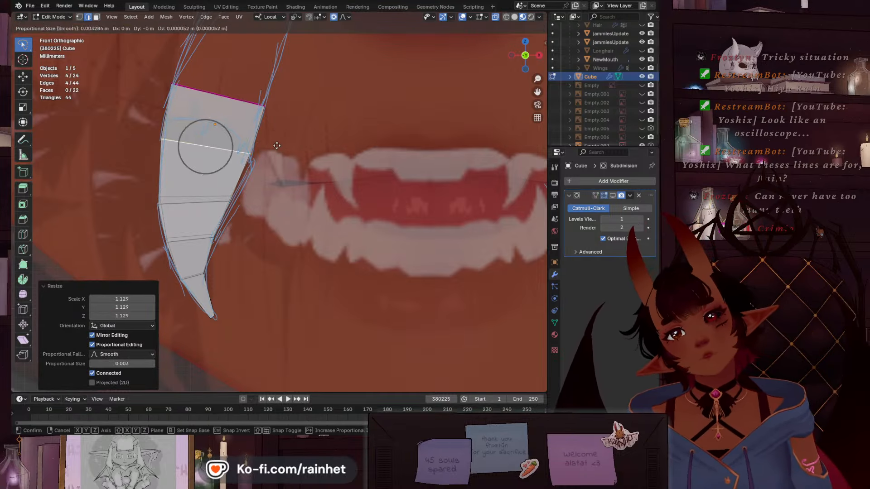
left_click(276, 145)
Show the Subdivision modifier's result on the fang during editing and enable its on-cage display
scroll(261, 183, "down", 8)
right_click(182, 244)
middle_click_drag(183, 245, 290, 233)
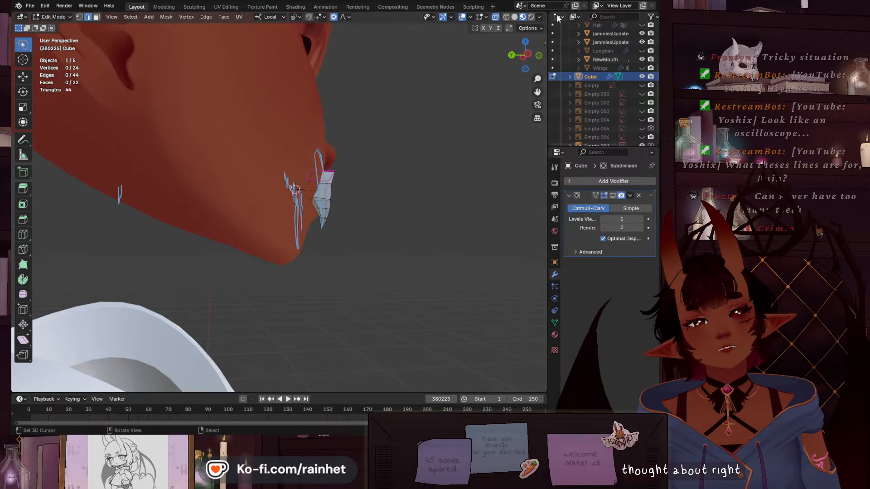
left_click(528, 53)
scroll(338, 166, "up", 6)
middle_click_drag(407, 155, 333, 153, "shift")
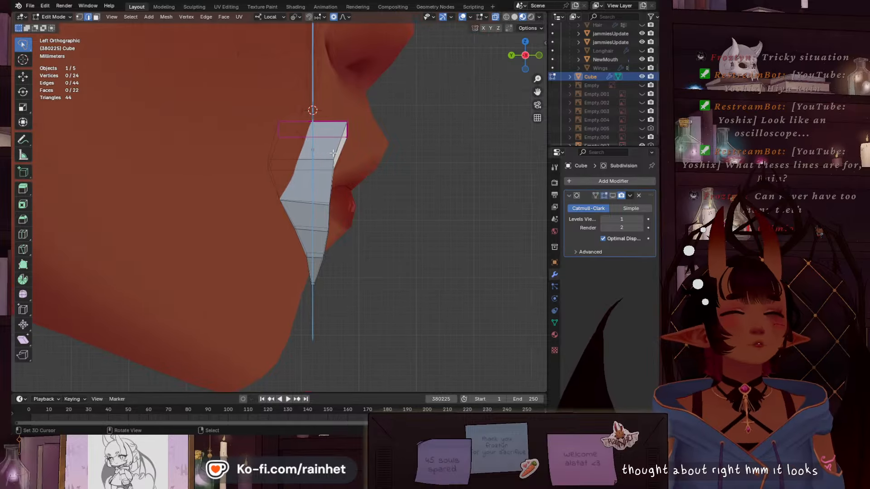
left_click(615, 191)
left_click(615, 194)
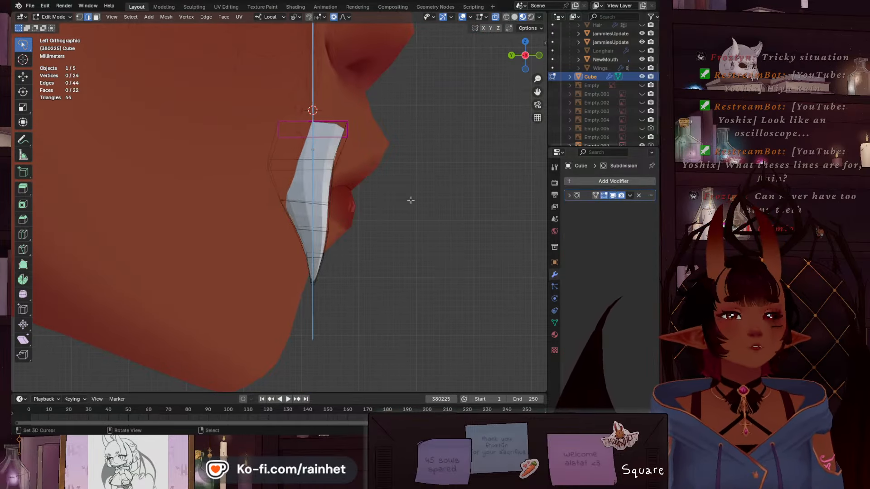
left_click(540, 54)
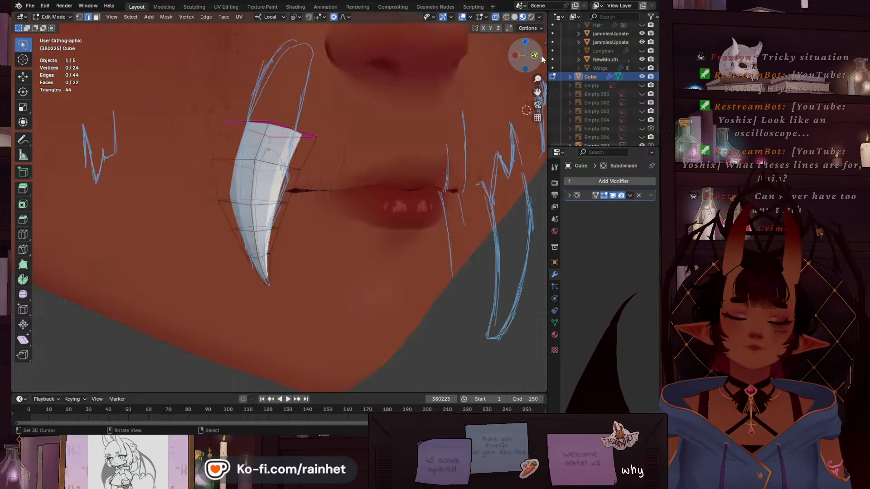
left_click(596, 195)
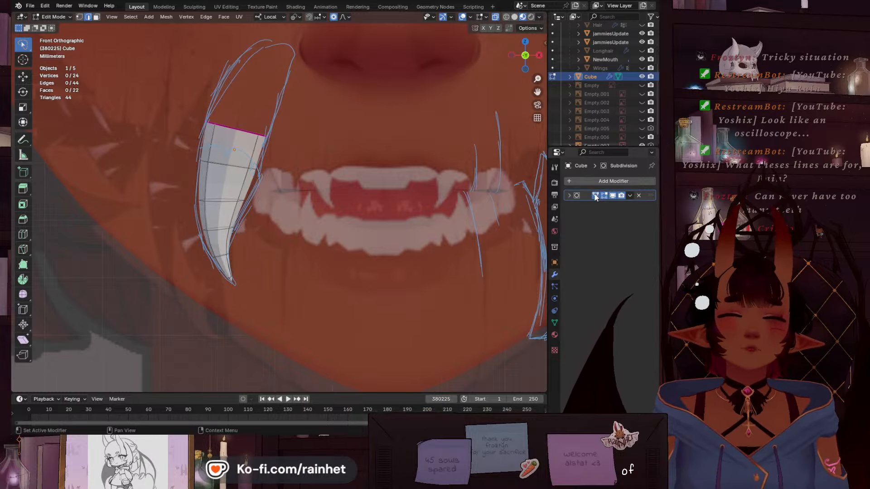
Scale the fang's middle edge loop by 1.229 and widen the loop below it to the guide outline
scroll(256, 221, "up", 3)
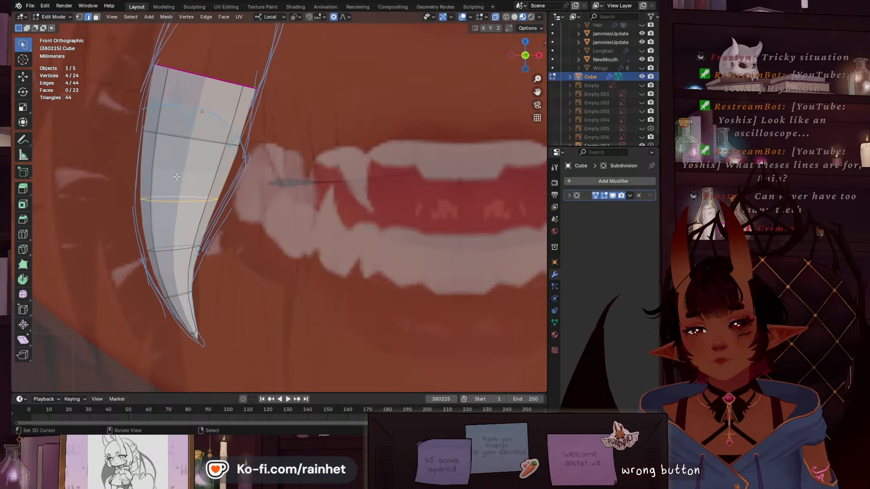
key("s")
left_click(175, 159)
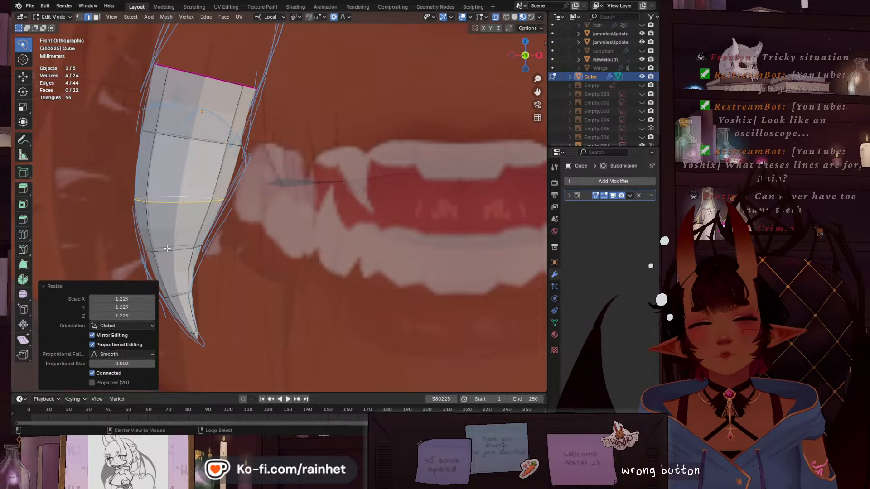
right_click(176, 247, "alt")
key("s")
left_click(181, 206)
Scale the edge loop nearest the tip by 0.927 and nudge it onto the guide's curve with proportional size 0.003
right_click(180, 295, "alt")
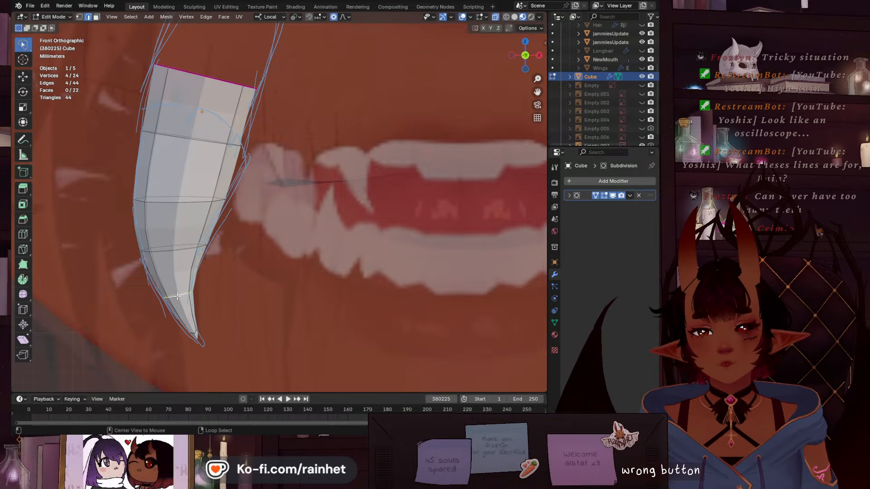
key("s")
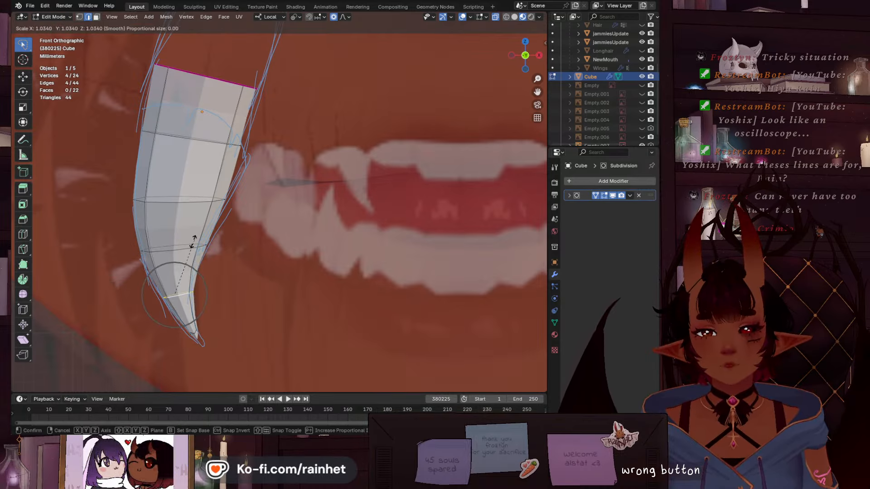
left_click(192, 246)
key("g")
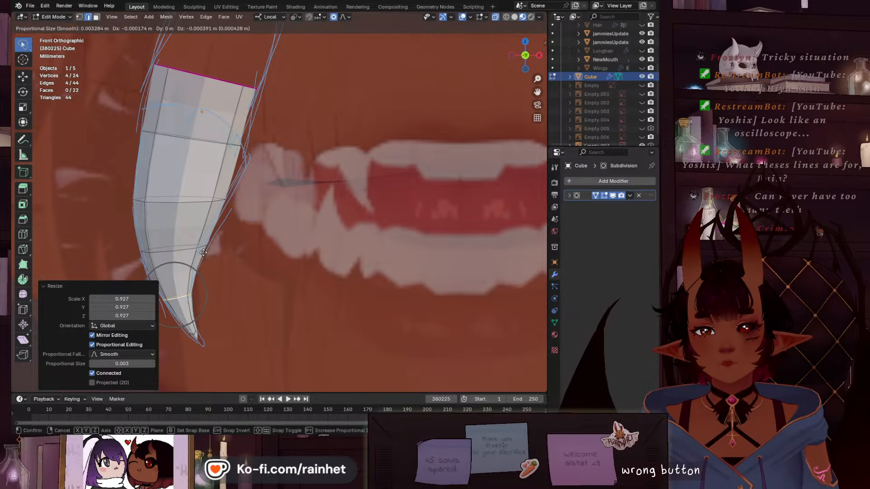
left_click(203, 252)
scroll(206, 250, "down", 3)
key("s")
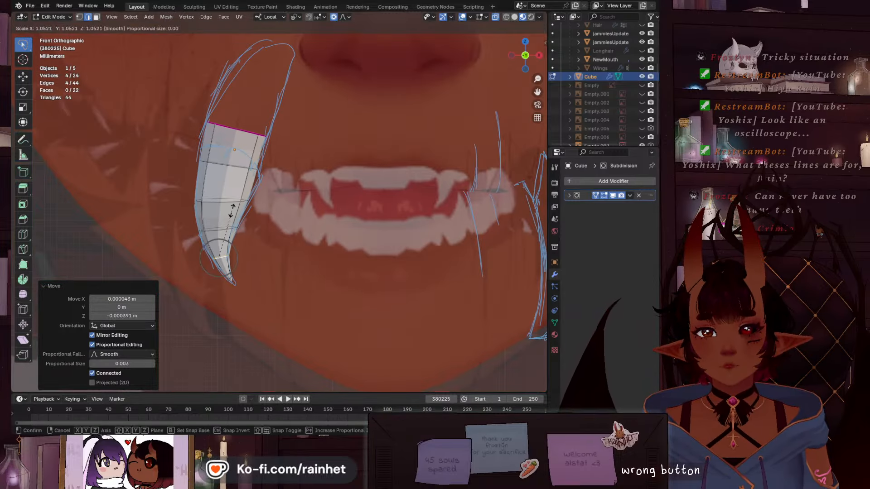
right_click(233, 206)
scroll(222, 200, "up", 2)
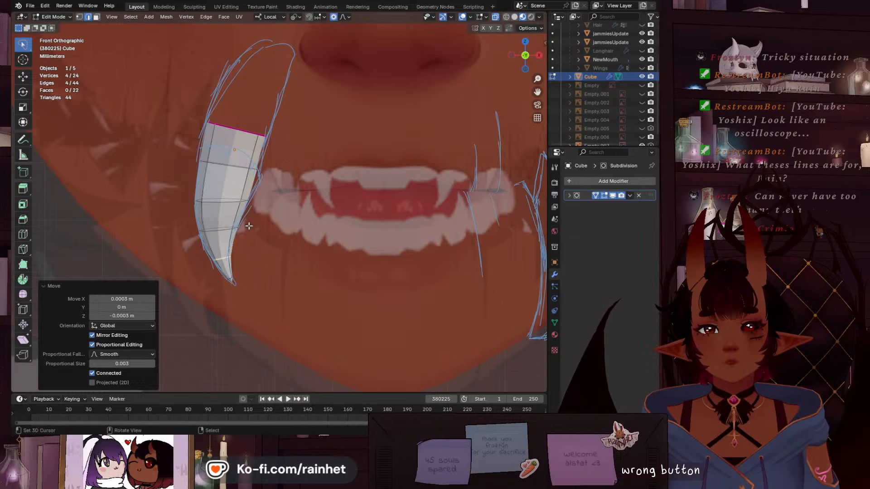
Move the middle edge loop up toward the fang's base and try scaling the loop above it
left_click(212, 195, "alt")
key("g")
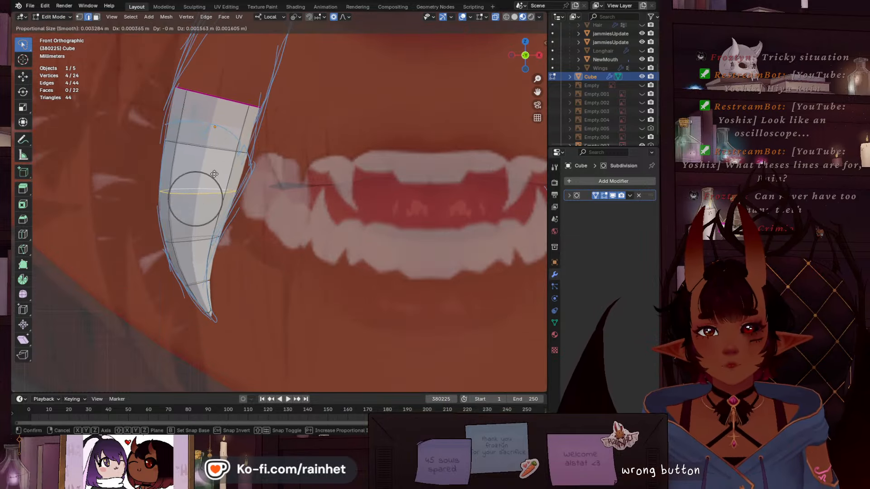
left_click(215, 169)
left_click(214, 148, "alt")
key("s")
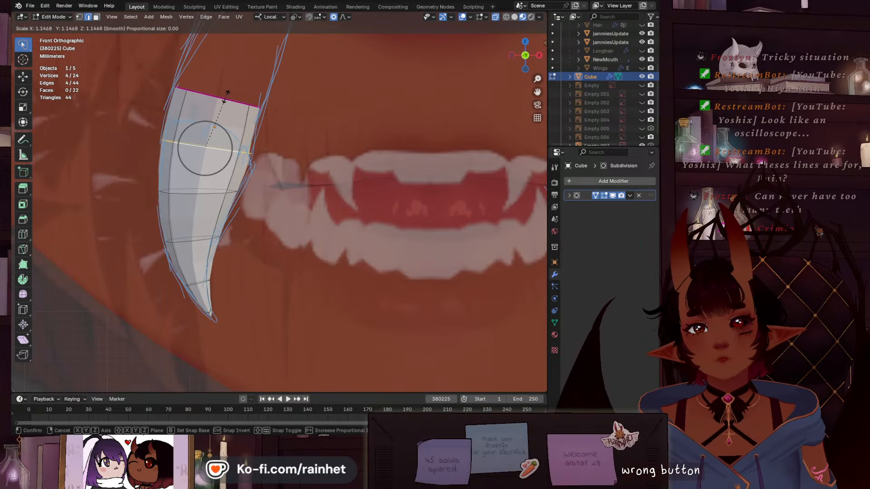
left_click(216, 148)
key("g")
right_click(228, 101)
left_click(226, 99)
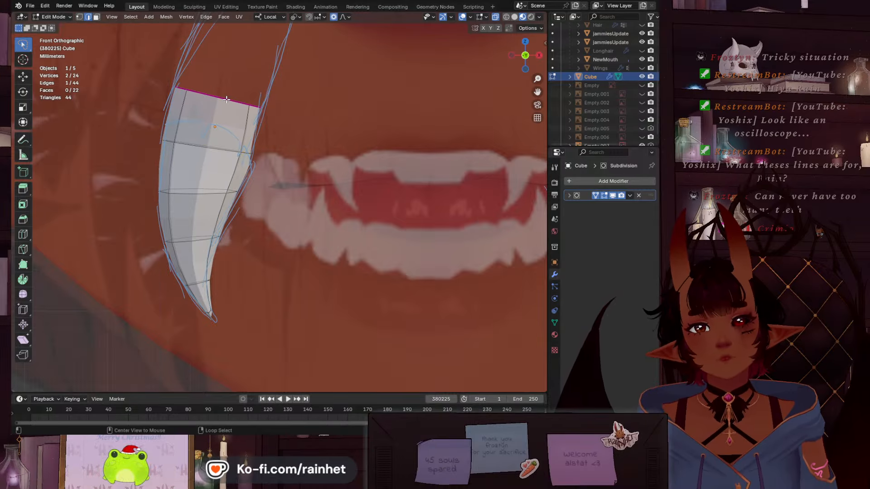
Rotate the fang's tip face 36.5° in the side view with proportional size 0.029
middle_click_drag(238, 111, 461, 76)
left_click(530, 56)
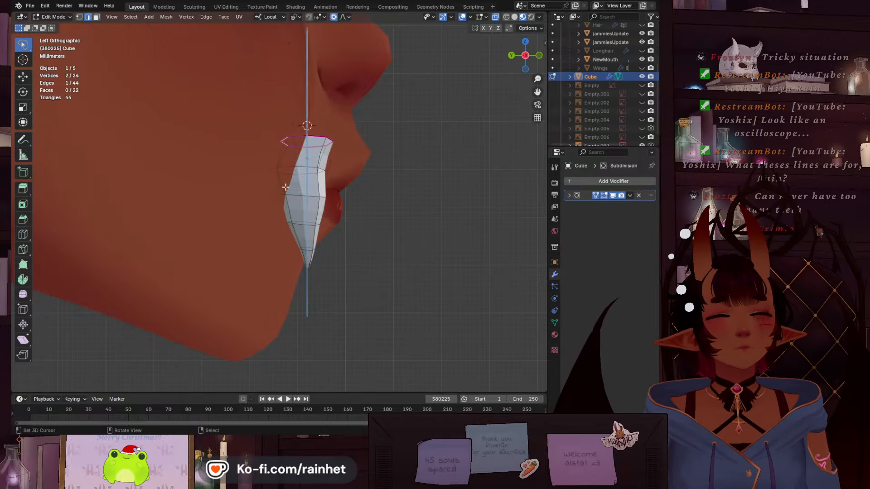
middle_click_drag(345, 173, 329, 179, "shift")
scroll(329, 179, "up", 1)
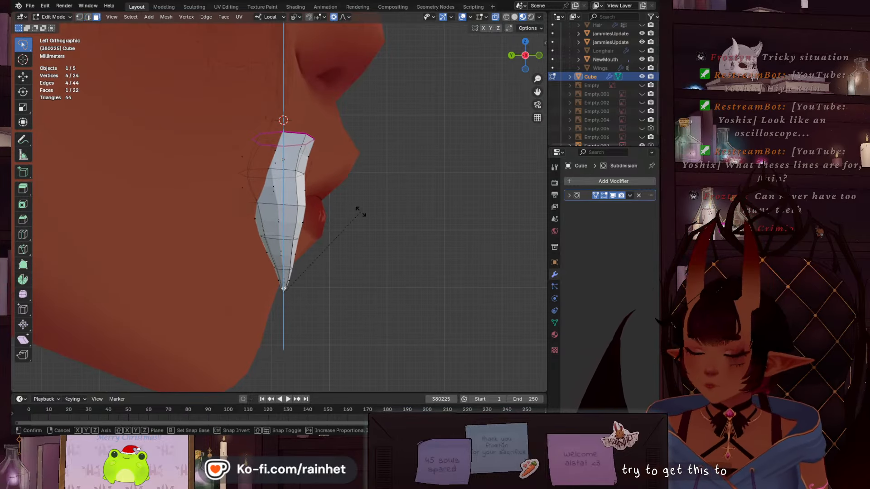
key("r")
scroll(371, 226, "down", 15)
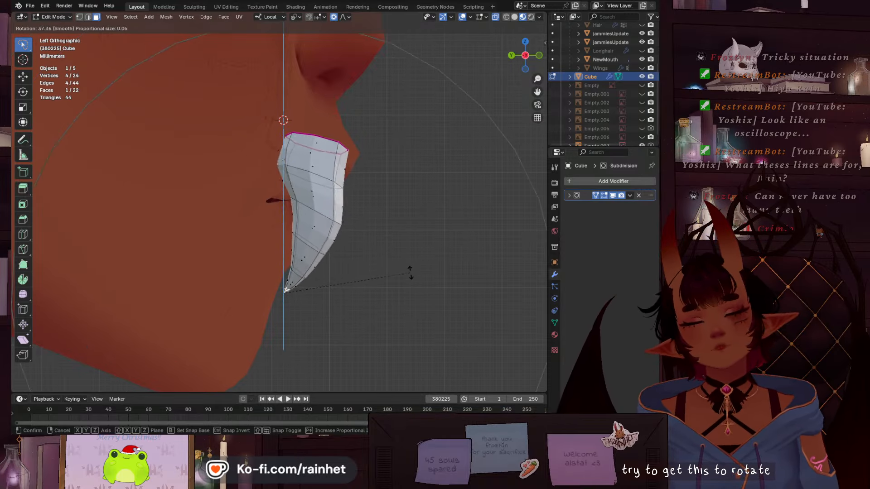
scroll(408, 272, "up", 5)
left_click(405, 246)
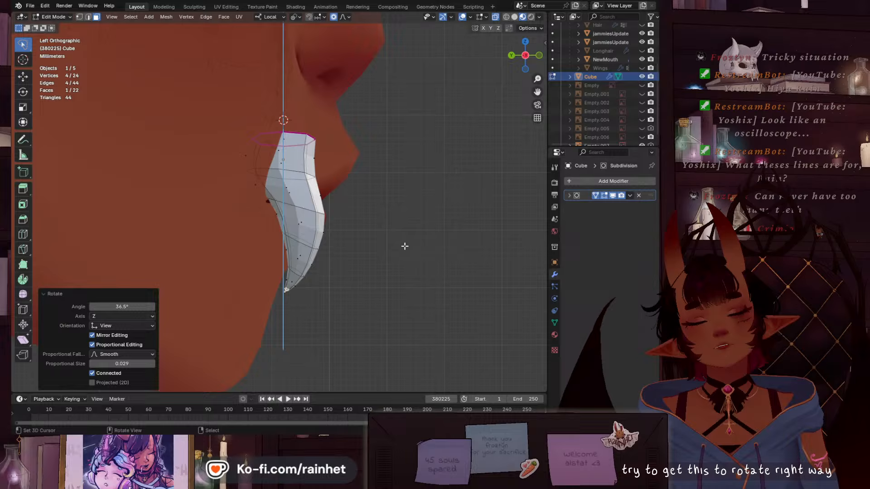
Rotate the fang's upper base face -22.2° in the side view with proportional size 0.014
left_click(279, 132)
key("r")
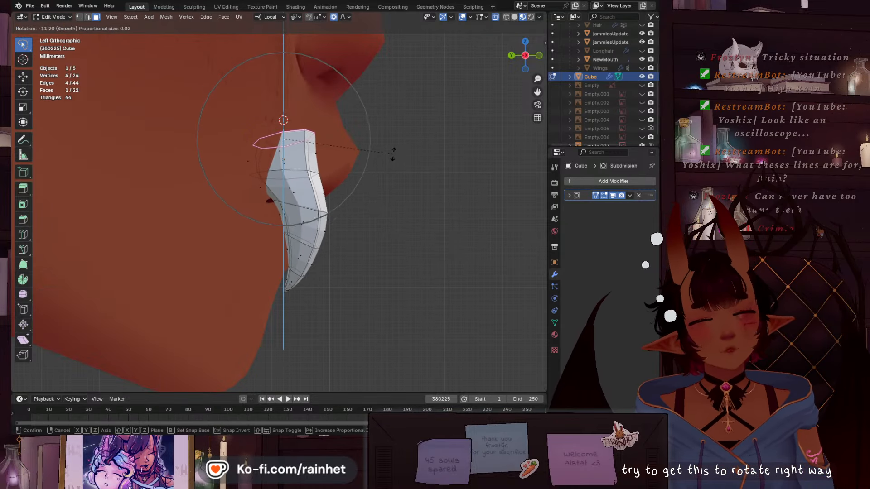
scroll(394, 141, "down", 2)
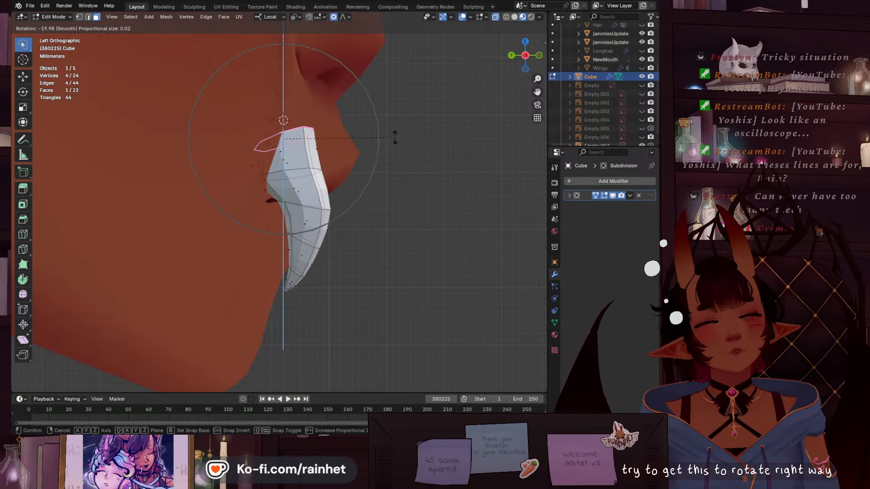
scroll(396, 134, "up", 2)
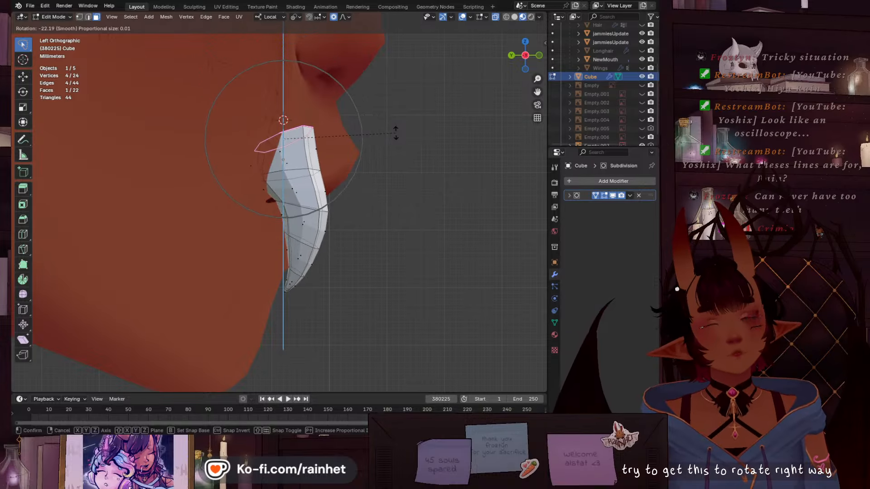
left_click(396, 133)
Move the base face along local Y by 0.006677 m with proportional size 0.006, and by -0.009002 m with proportional size 0.024
key("g")
key("y")
scroll(350, 140, "up", 4)
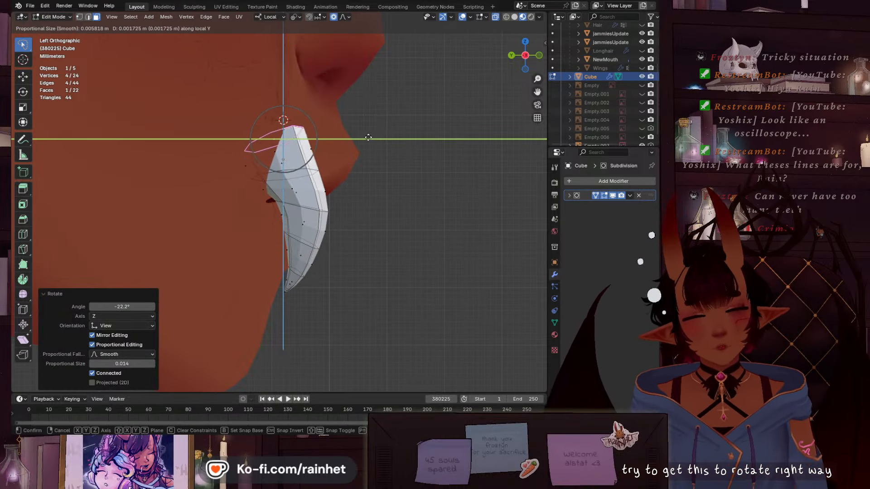
left_click(342, 144)
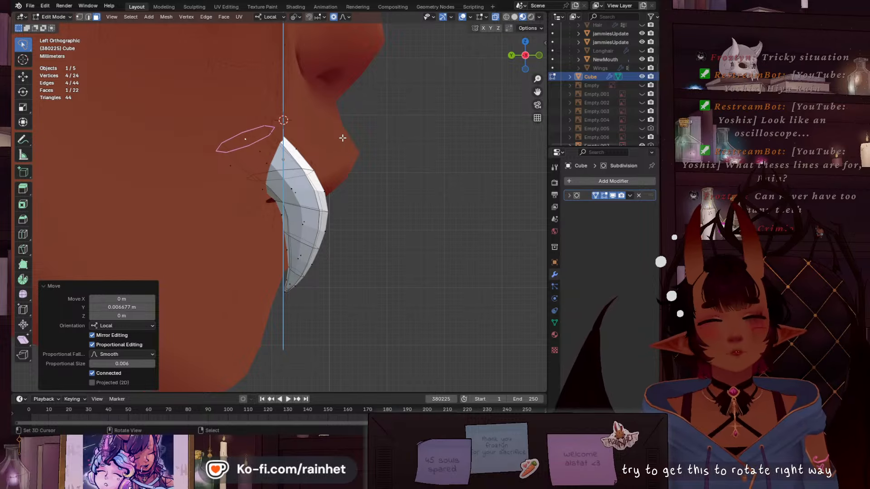
key("g")
key("y")
scroll(362, 141, "down", 14)
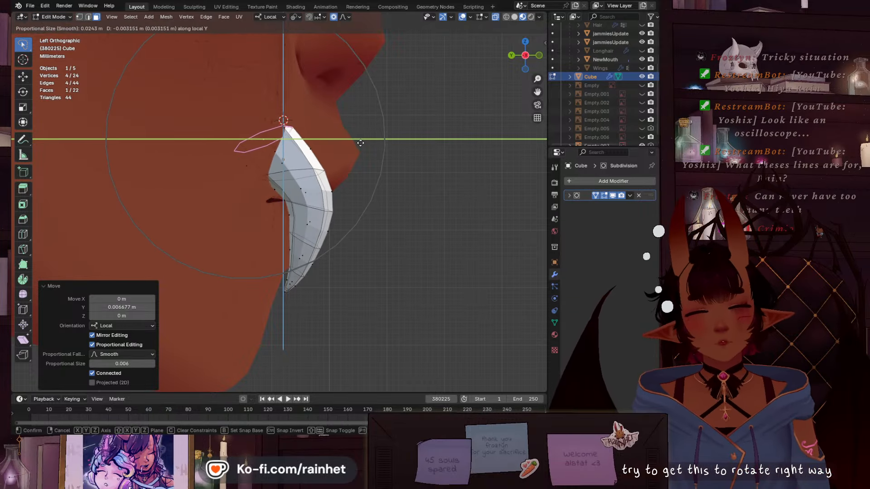
left_click(394, 146)
Move the tip face 0.001928 m along local Y with proportional size 0.029, and rotate it 14.3° with proportional size 0.017
scroll(379, 179, "up", 4)
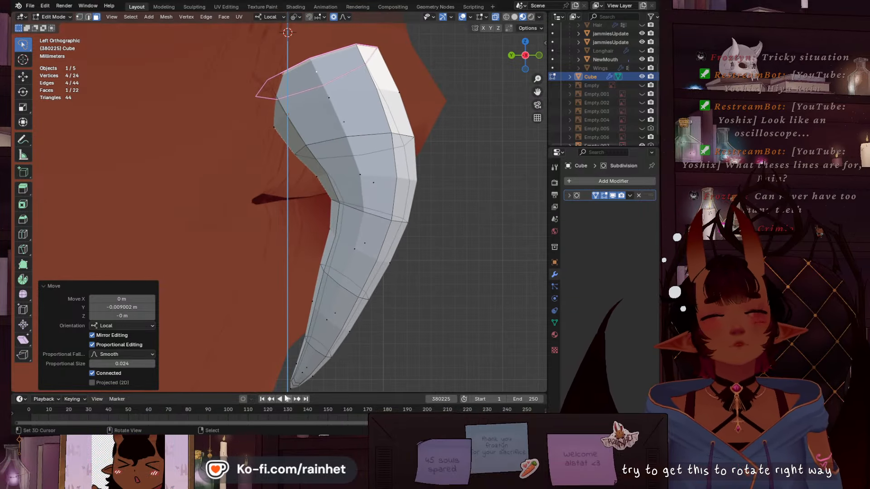
right_click(289, 390)
scroll(313, 354, "down", 2)
middle_click_drag(338, 316, 321, 299, "shift")
key("g")
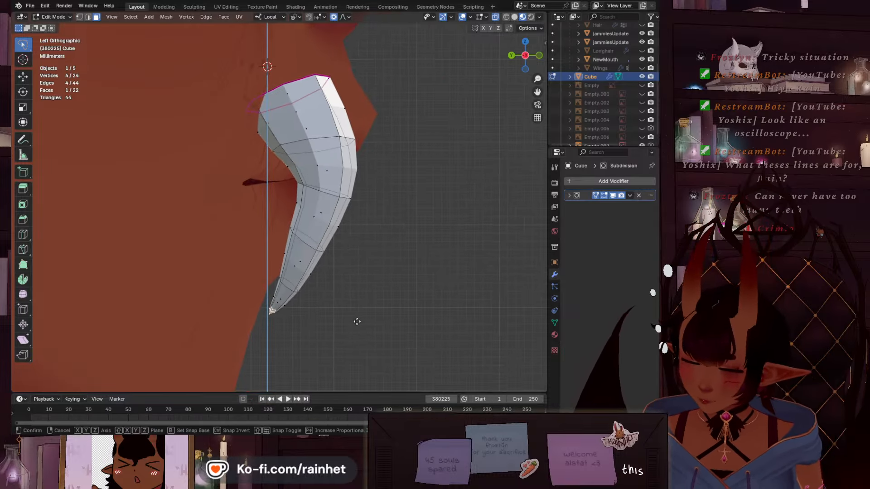
key("y")
left_click(349, 298)
key("r")
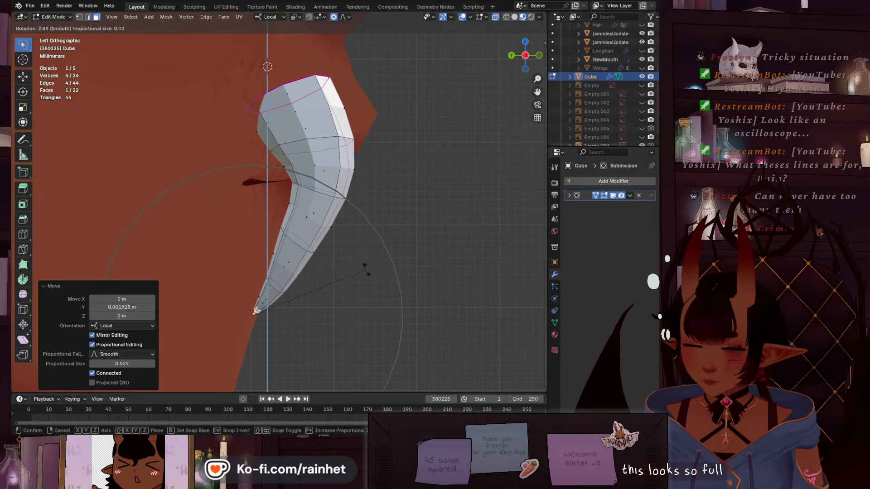
left_click(315, 190)
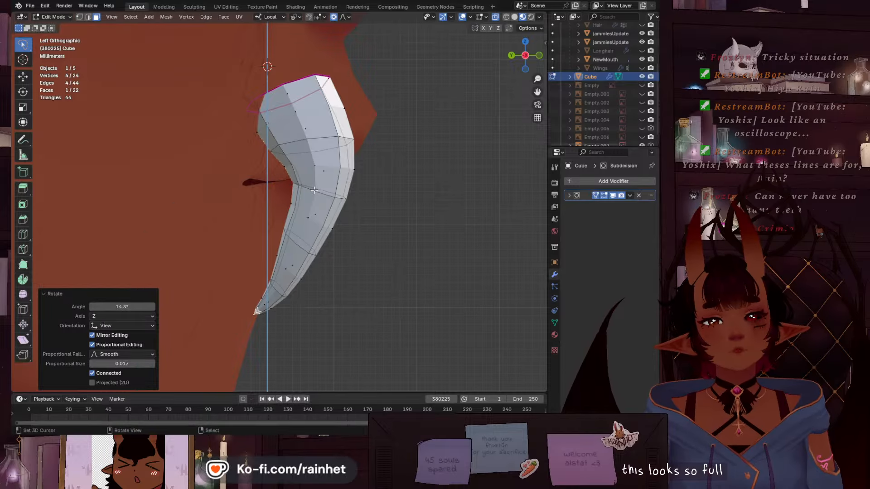
Move the fang's middle edge loop about 0.0023 m along local Y with proportional size 0.018
left_click(309, 190)
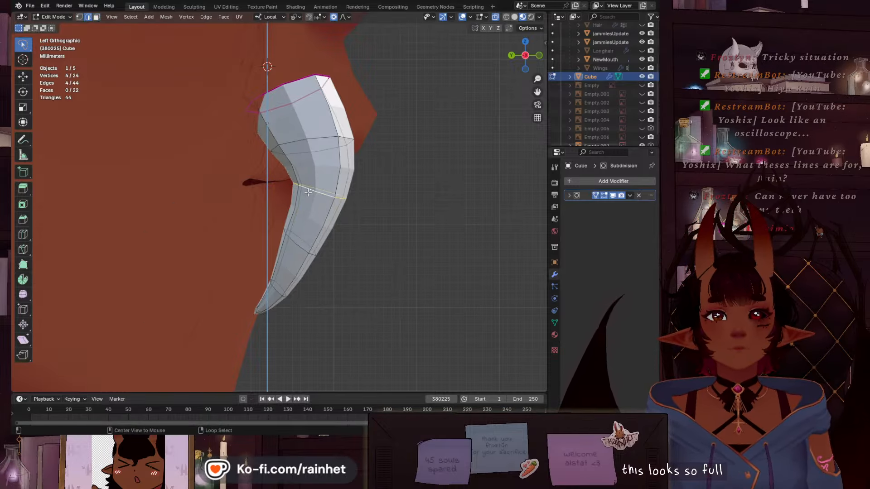
key("g")
key("y")
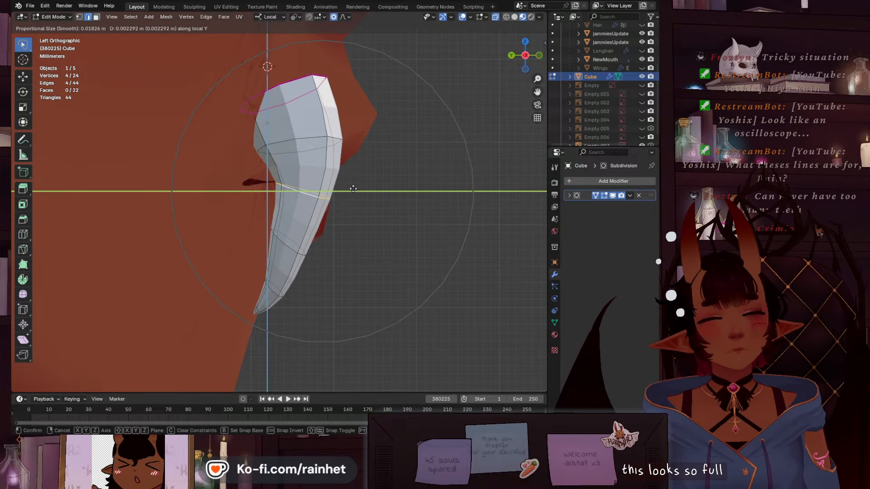
left_click(355, 190)
Move the lower edge loop -0.00125 m along local Y and rotate it -31.1° in the side view with proportional size 0.009
left_click(304, 244, "alt")
key("g")
key("y")
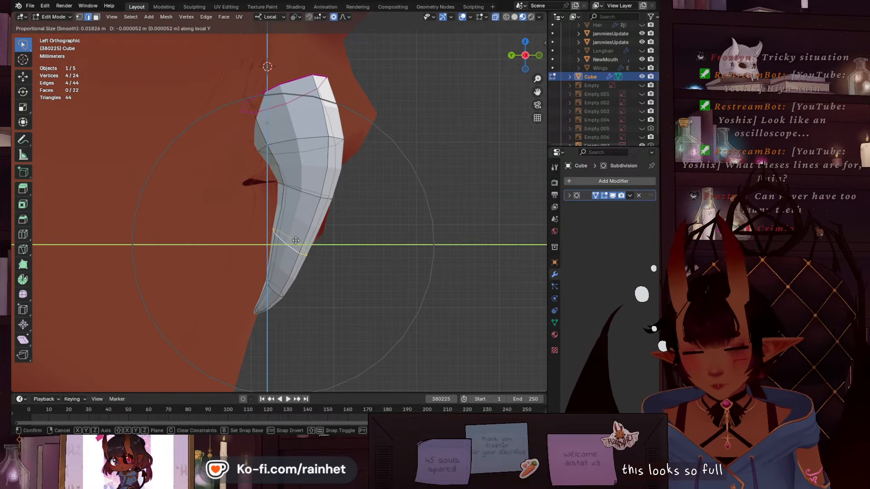
left_click(313, 247)
key("r")
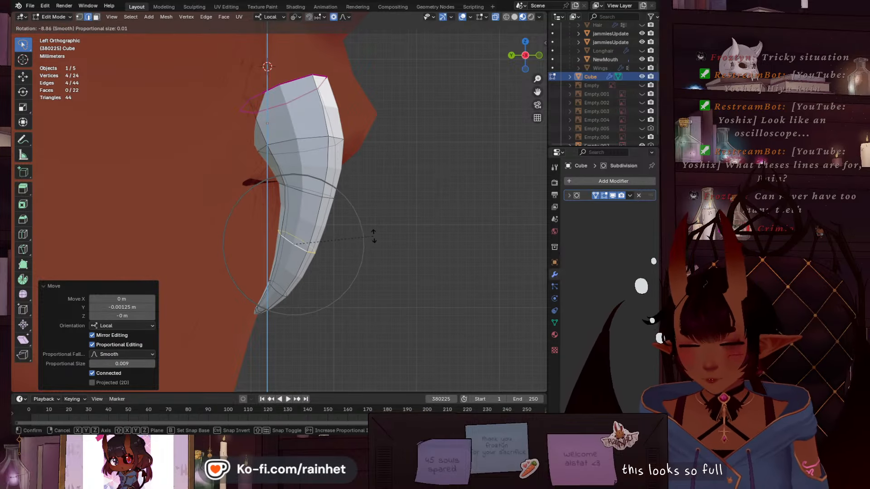
left_click(376, 197)
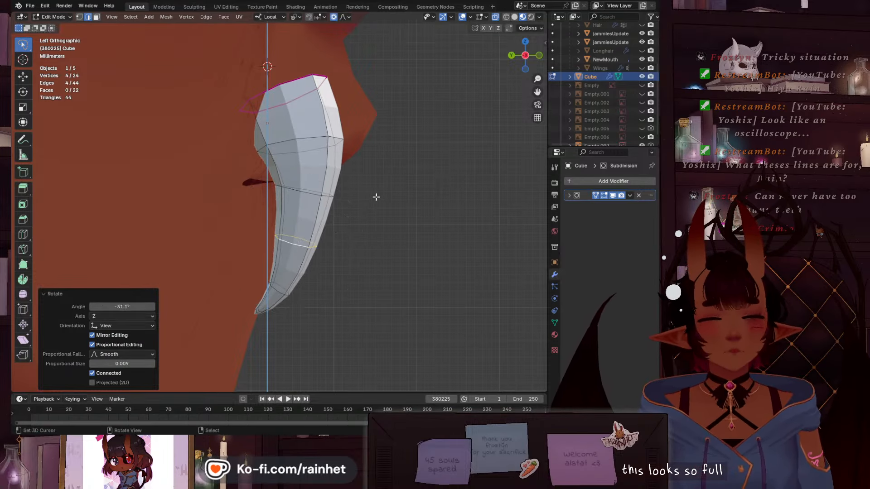
Rotate the fang's middle edge loop slightly in the side view to level it
left_click(298, 191, "alt")
key("r")
left_click(375, 171)
Scale the upper edge loop to 0.854 along local Y and move it -0.000573 m along Y with proportional size 0.005
left_click(297, 139, "alt")
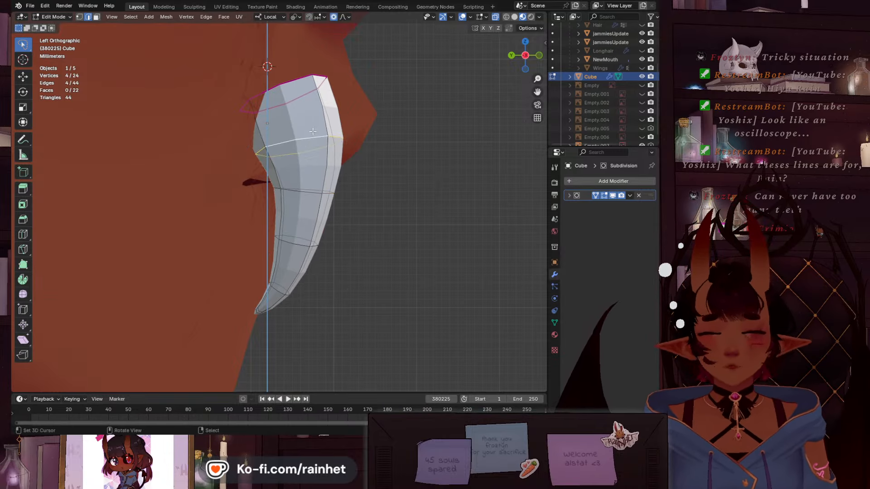
key("s")
key("y")
key("y")
left_click(365, 113)
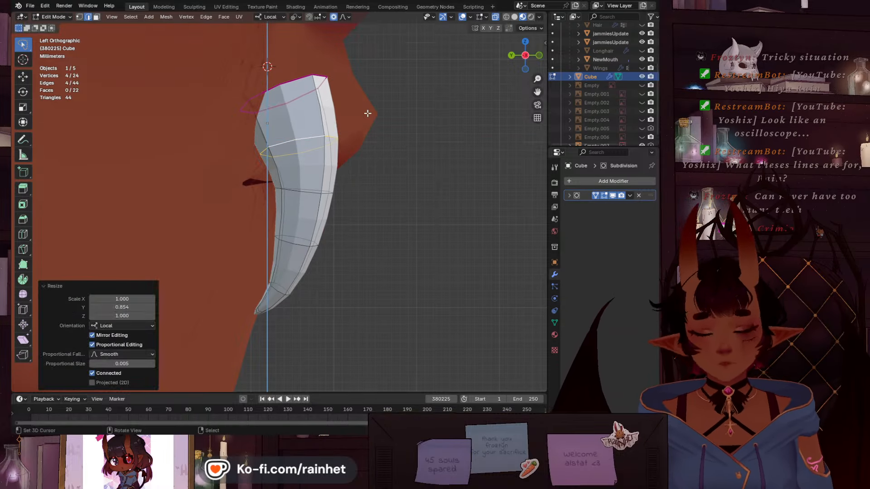
key("g")
key("y")
left_click(373, 112)
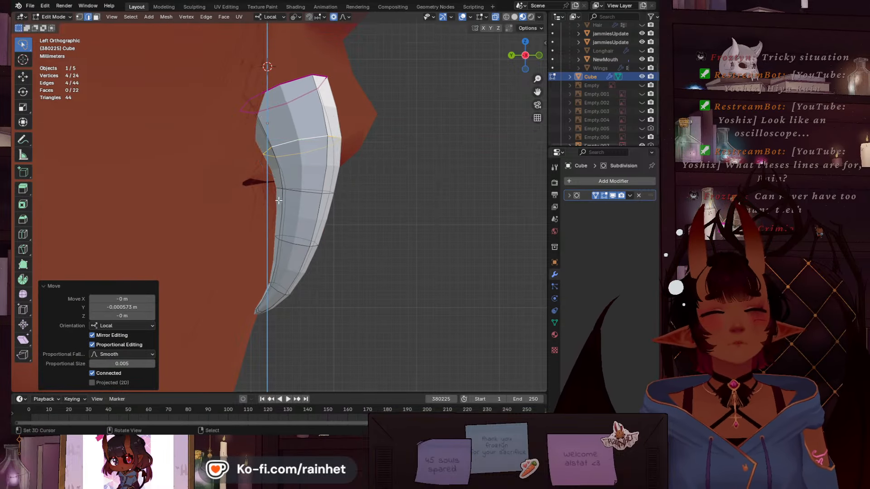
Widen the middle edge loop by about 1.14 and 1.23 along local Y, moving it 0.000625 m along Y with proportional size 0.005
left_click(294, 186, "alt")
key("s")
key("y")
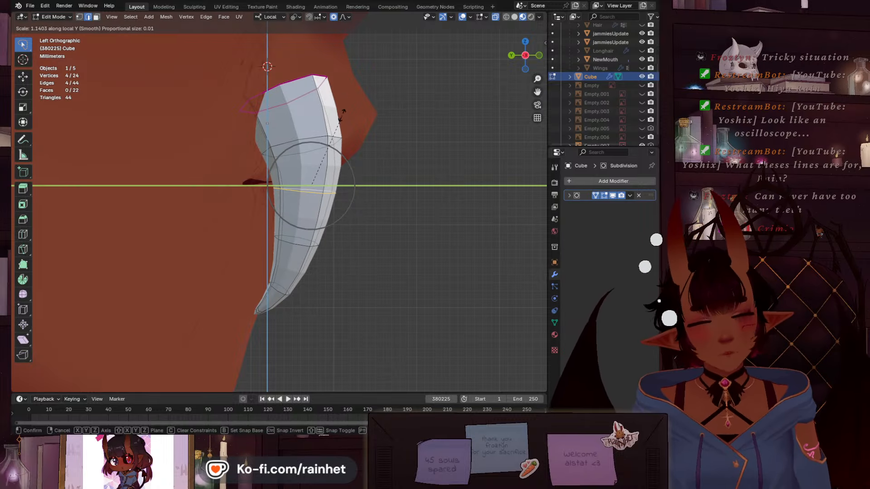
left_click(343, 112)
key("g")
key("y")
left_click(336, 128)
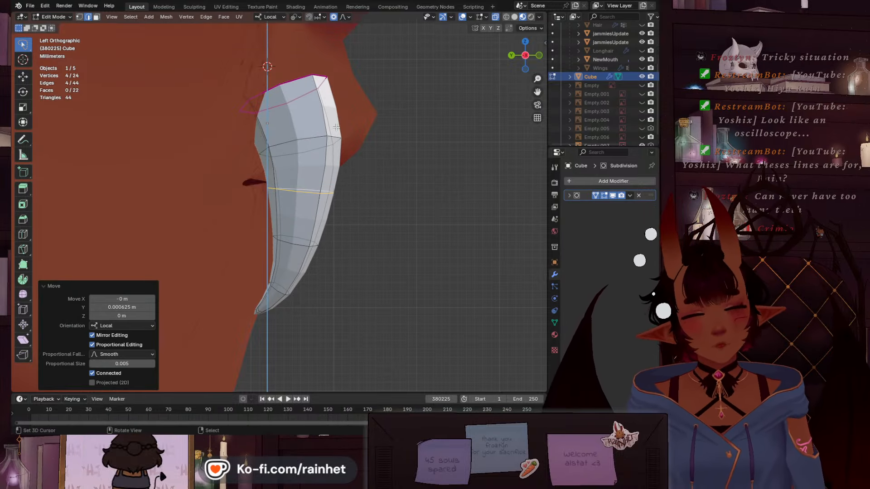
key("s")
key("y")
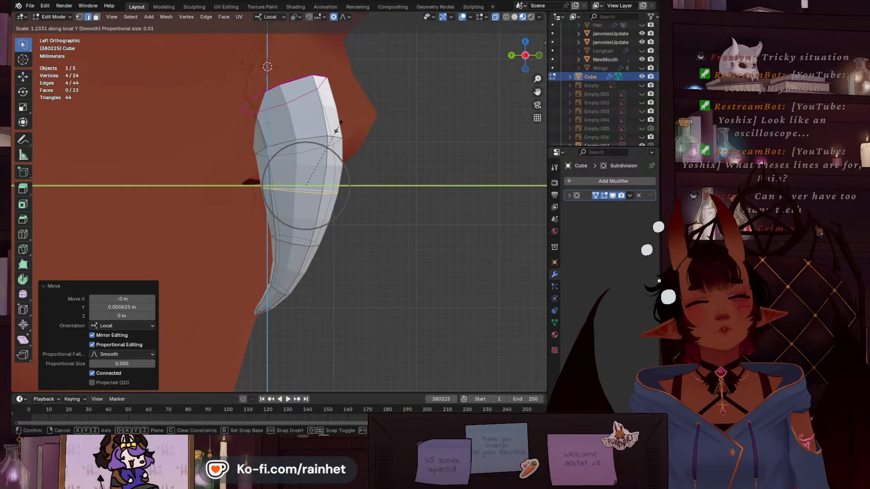
left_click(338, 127)
Widen the lower edge loop by about 1.13 and the loop nearest the tip by 1.401 along local Y, with proportional size 0.005
left_click(297, 242, "alt")
key("s")
key("y")
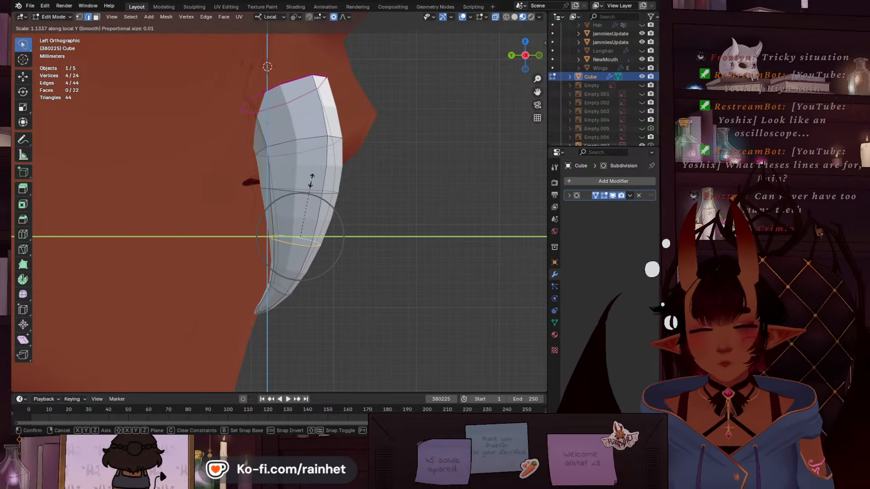
left_click(312, 178)
left_click(280, 280, "alt")
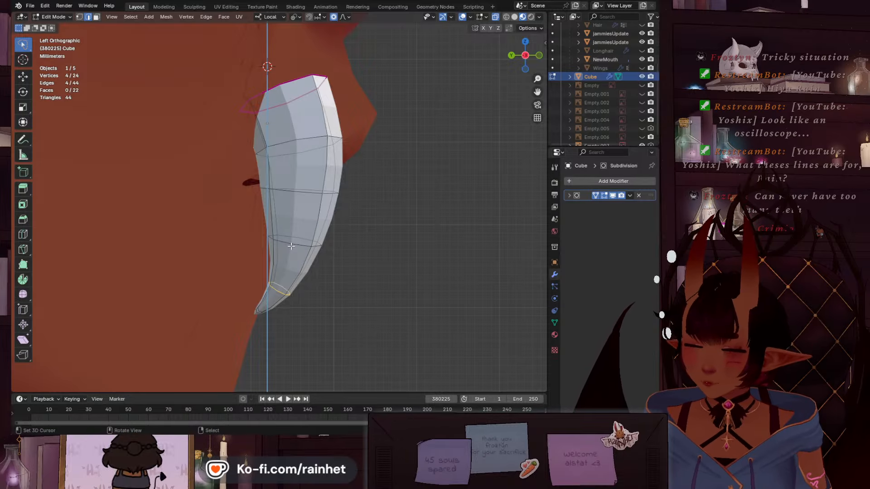
key("s")
key("y")
left_click(296, 228)
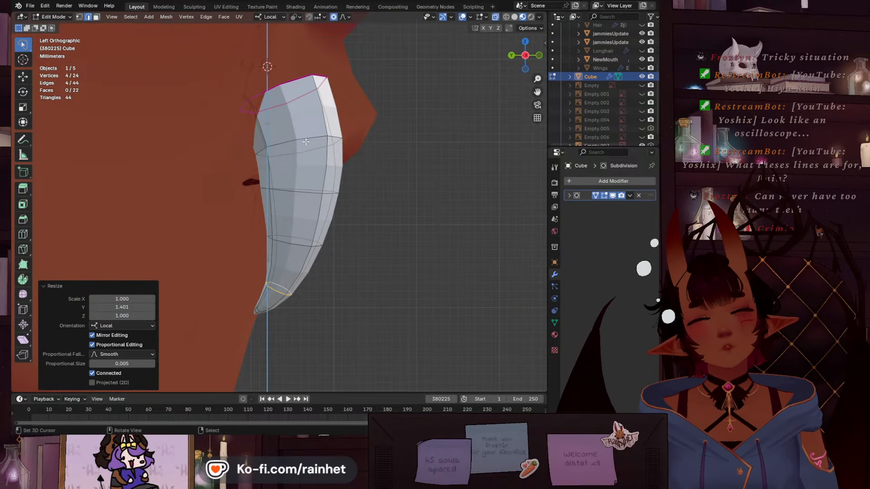
Hide the NewMouth head mesh so the fang stands clear
scroll(322, 192, "down", 6)
middle_click_drag(322, 192, 288, 170)
scroll(620, 58, "up", 4)
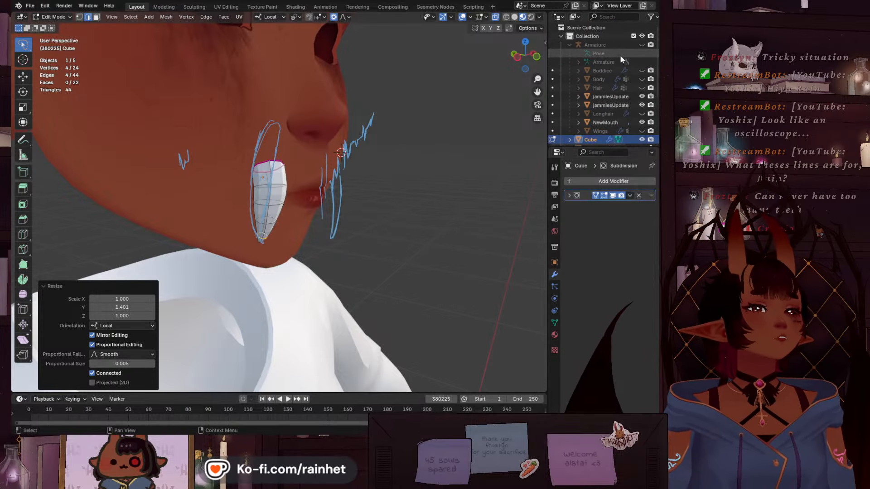
scroll(635, 97, "down", 3)
left_click(639, 88)
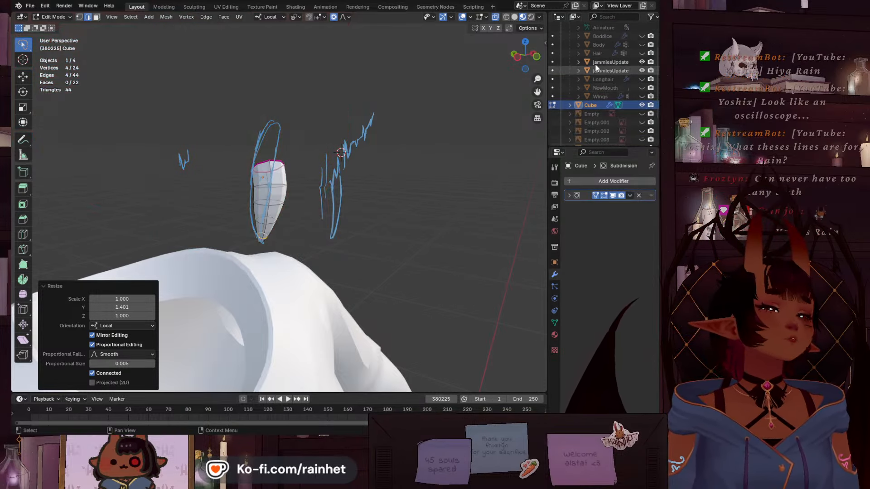
In the front view, move the fang's base face 0.001298 m along local X and scale it to 1.176 with proportional size 0.002
middle_click_drag(490, 92, 482, 93)
scroll(415, 119, "up", 5)
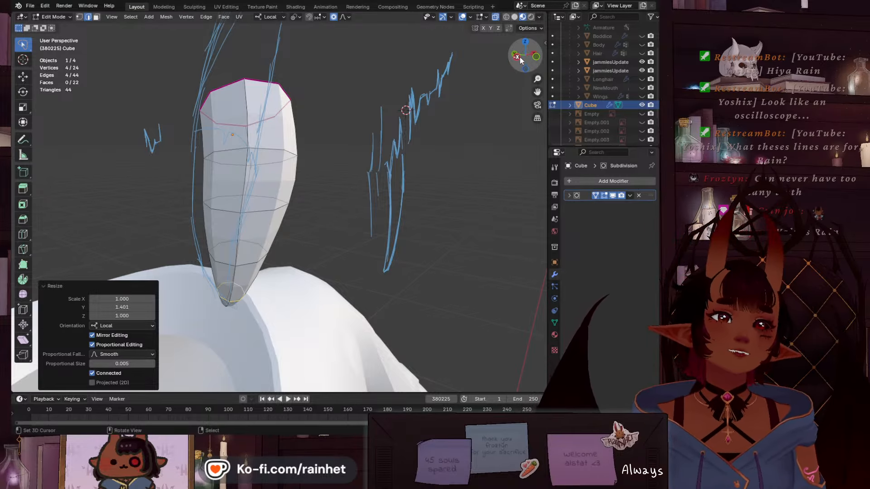
left_click(525, 71)
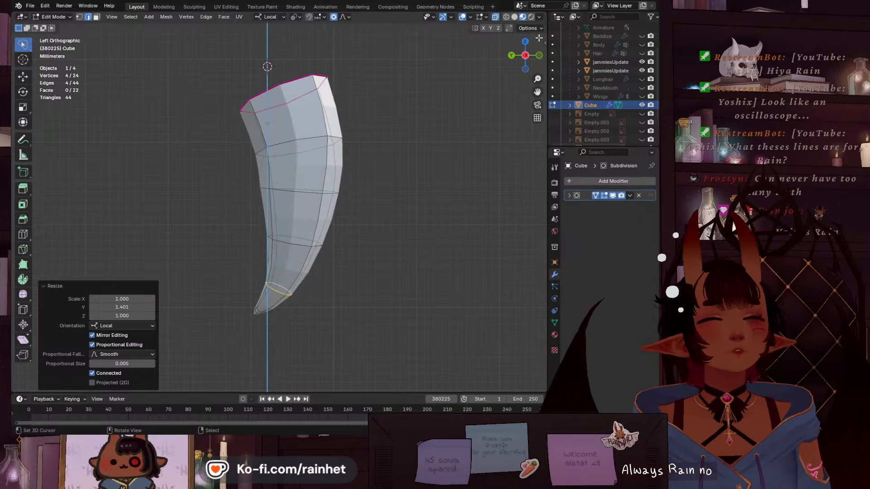
left_click(540, 55)
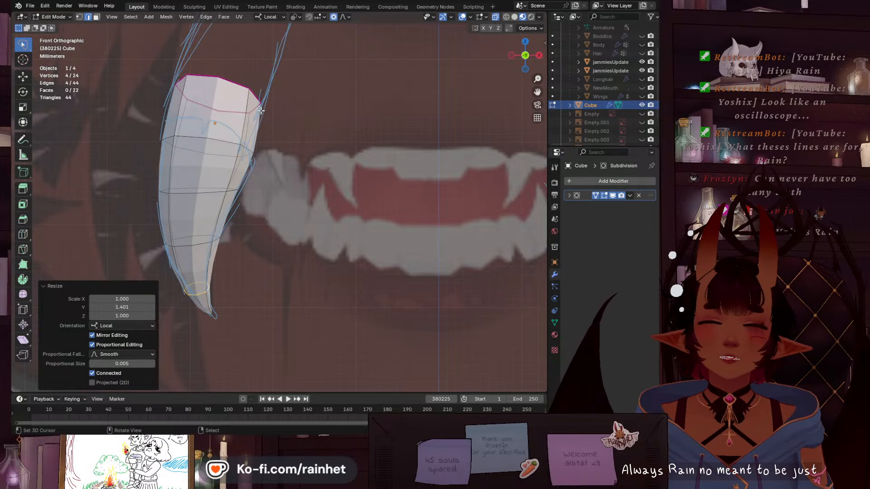
middle_click_drag(261, 110, 273, 109, "shift")
left_click(234, 88)
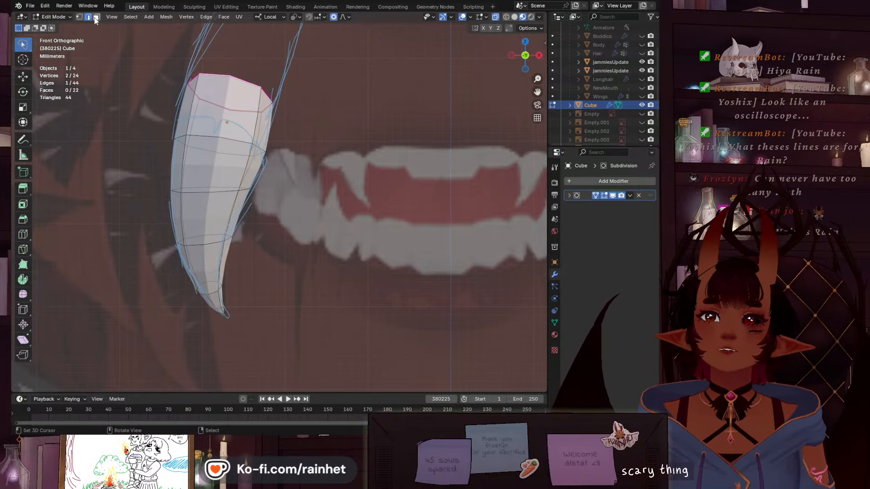
left_click(231, 90)
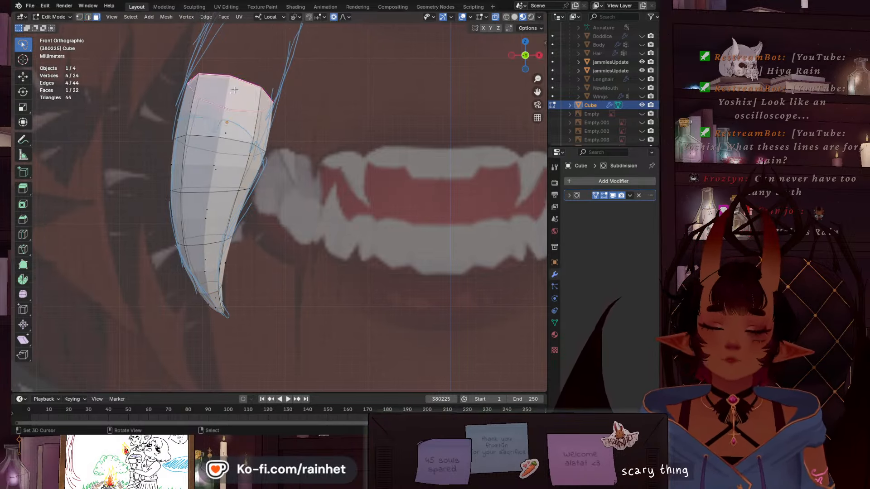
key("g")
key("x")
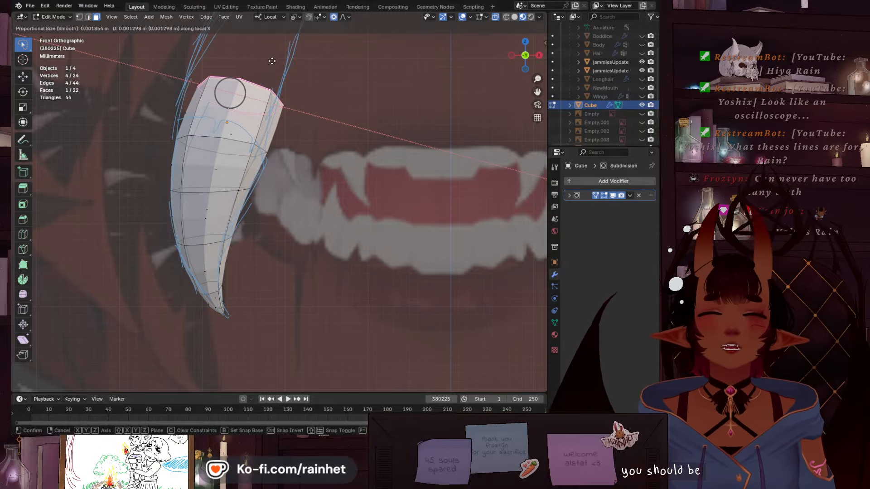
left_click(272, 60)
key("s")
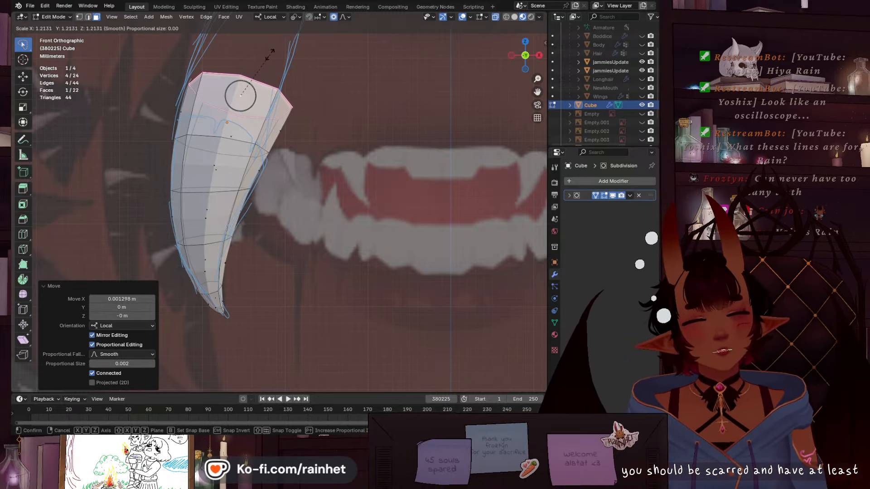
left_click(271, 52)
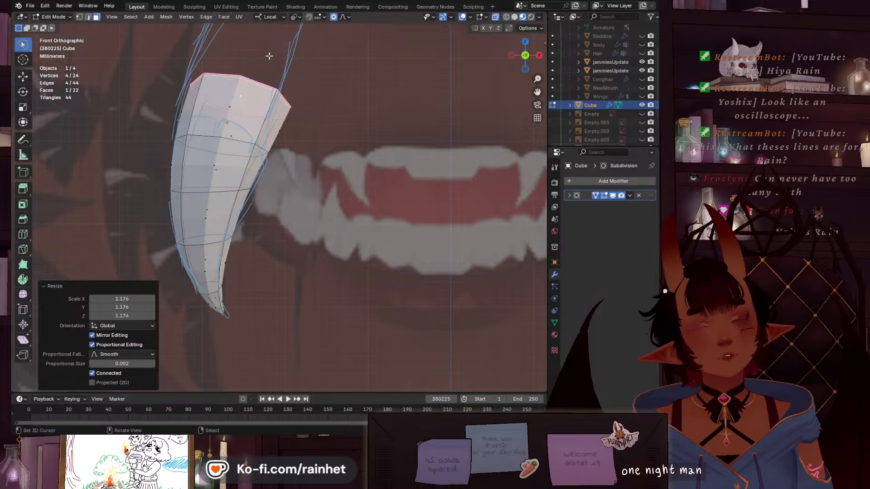
In the top view, move the base face -0.000347 m in X and 0.003386 m in Y with proportional size 0.015
mouse_move(272, 53)
middle_mouse_down()
mouse_move(215, 135)
mouse_move(90, 181)
mouse_move(61, 207)
mouse_move(80, 244)
mouse_move(105, 243)
mouse_move(243, 145)
mouse_move(324, 112)
mouse_move(347, 80)
mouse_move(347, 60)
middle_mouse_up()
left_click(530, 60)
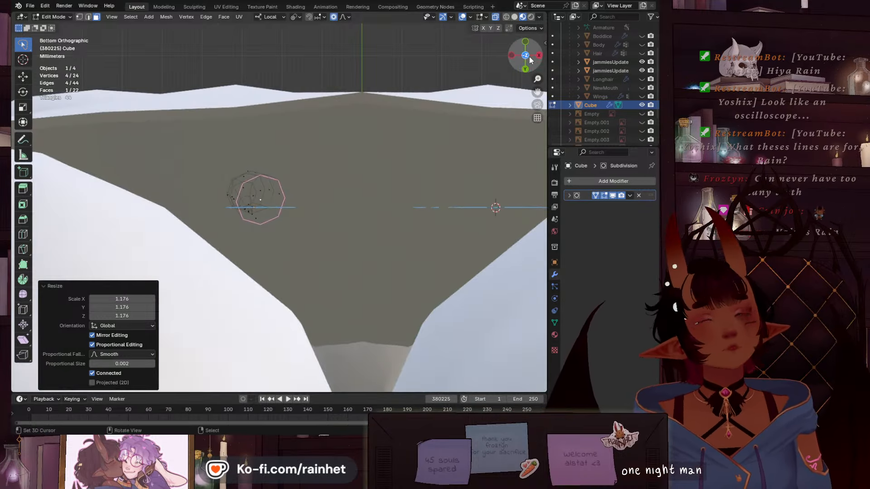
left_click(528, 55)
scroll(262, 238, "up", 5)
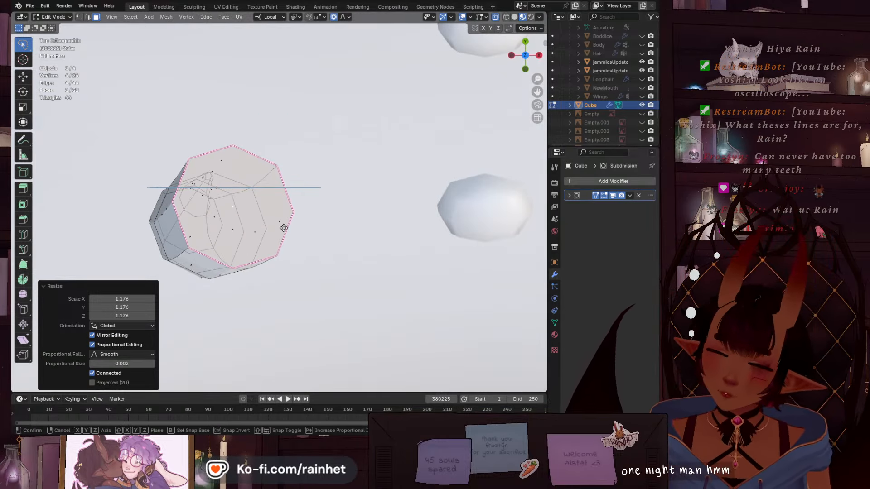
key("g")
scroll(272, 213, "down", 15)
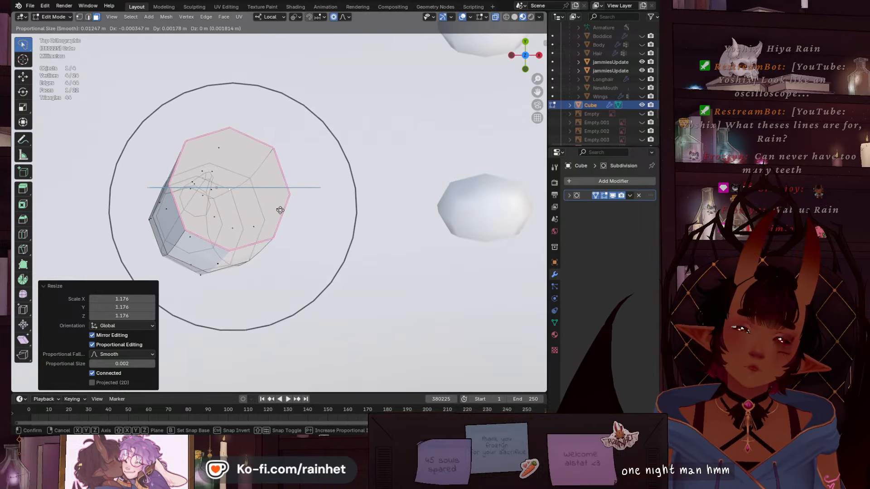
scroll(281, 194, "down", 5)
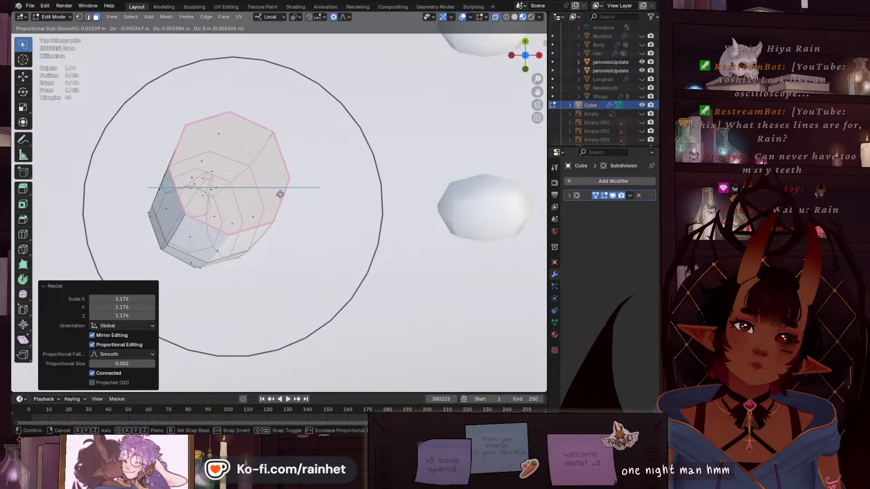
left_click(280, 194)
scroll(280, 196, "down", 5)
mouse_move(280, 222)
middle_mouse_down()
mouse_move(244, 195)
mouse_move(221, 159)
mouse_move(371, 136)
mouse_move(450, 136)
mouse_move(40, 147)
middle_mouse_up()
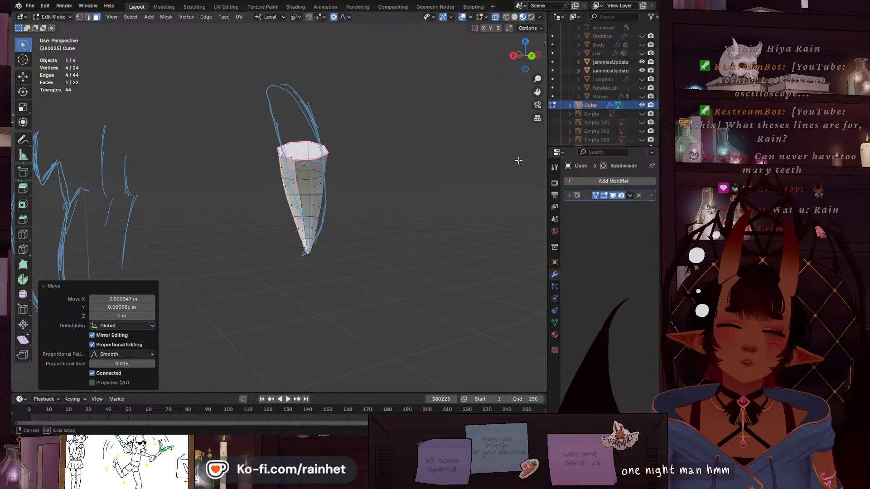
scroll(349, 259, "up", 5)
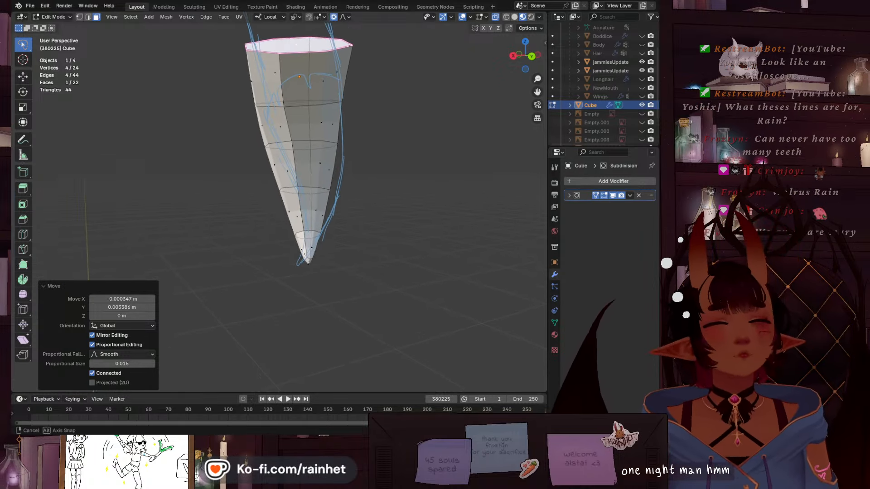
left_click(302, 121, "alt")
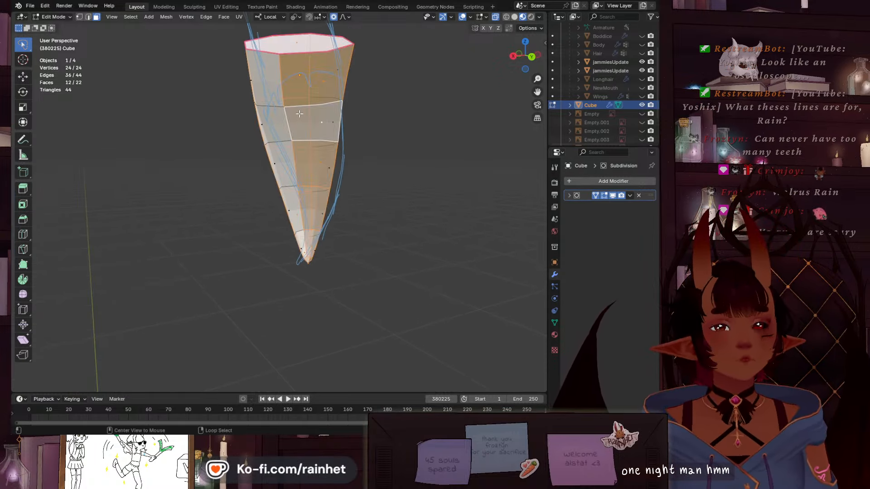
key("2")
left_click(298, 105, "alt")
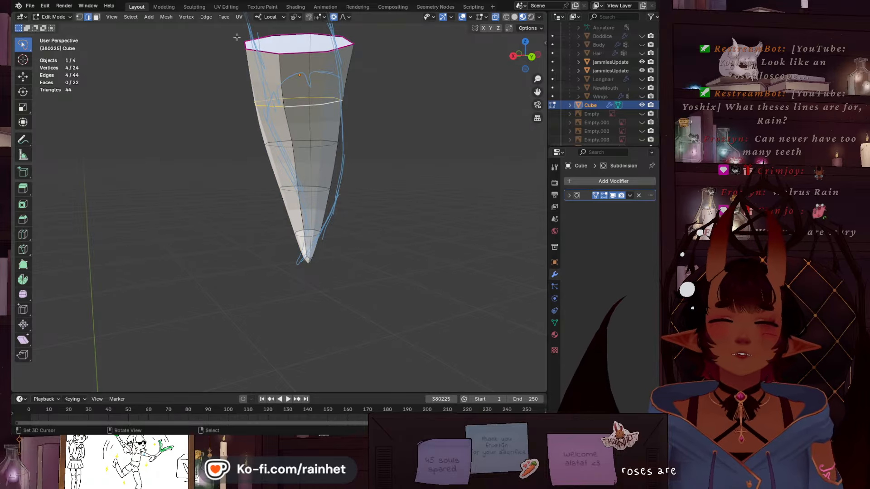
scroll(299, 67, "down", 2)
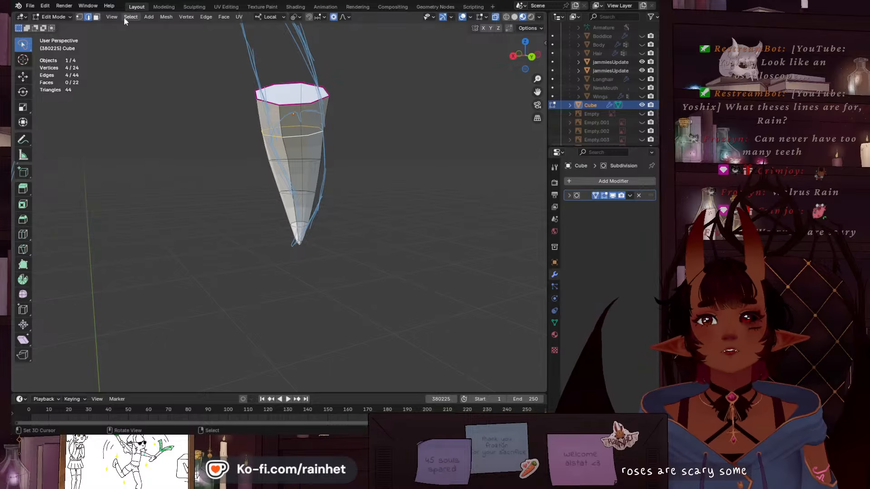
Rotate the fang's base face slightly about local Z with proportional size 0.02, and clear the selection
left_click(96, 17)
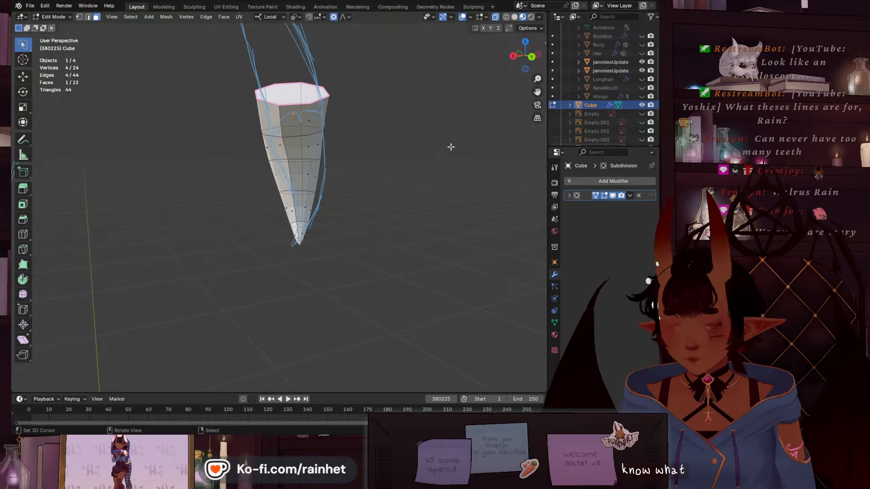
key("r")
key("z")
key("z")
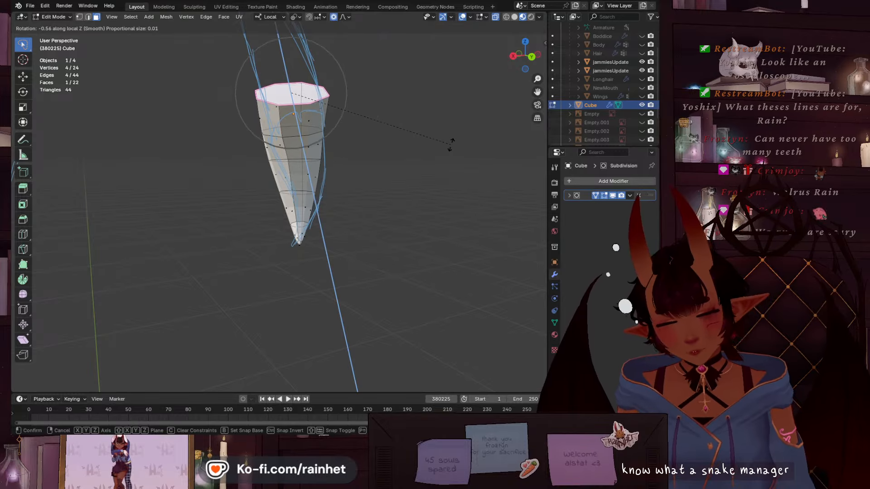
scroll(449, 152, "down", 7)
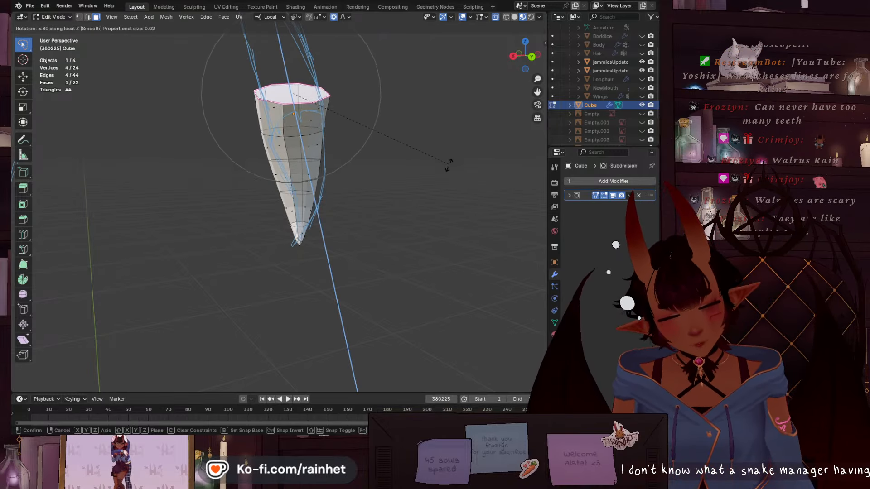
scroll(307, 280, "down", 3)
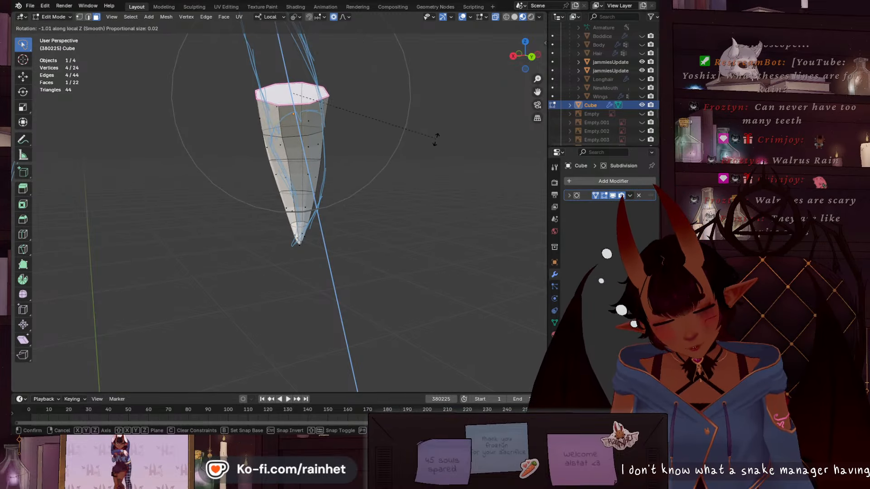
left_click(416, 155)
key("a")
key("alt+a")
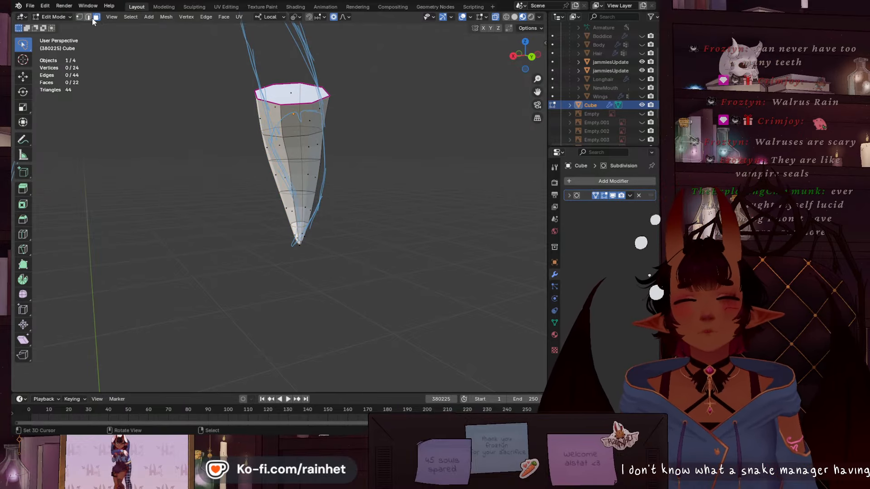
Dissolve the edge loop nearest the fang's base and replace it with a centred single loop cut at factor 0
left_click(88, 17)
scroll(295, 136, "up", 2)
left_click(298, 102, "alt")
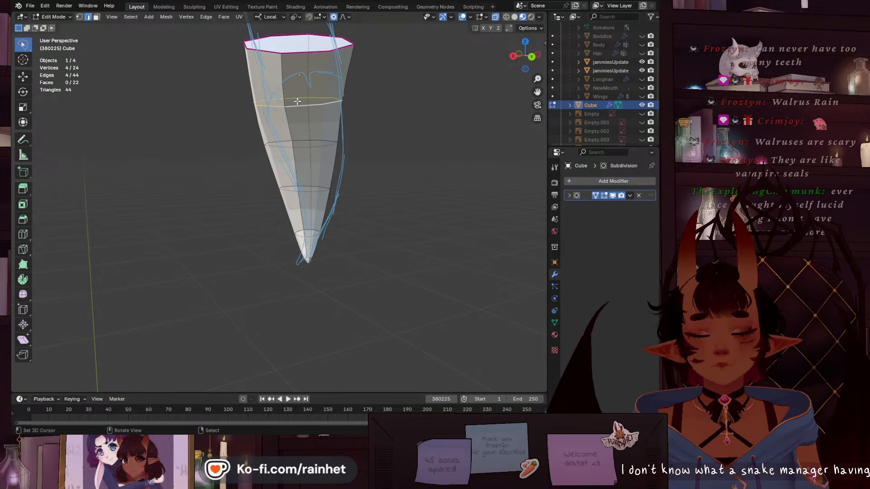
key("x")
left_click(278, 159)
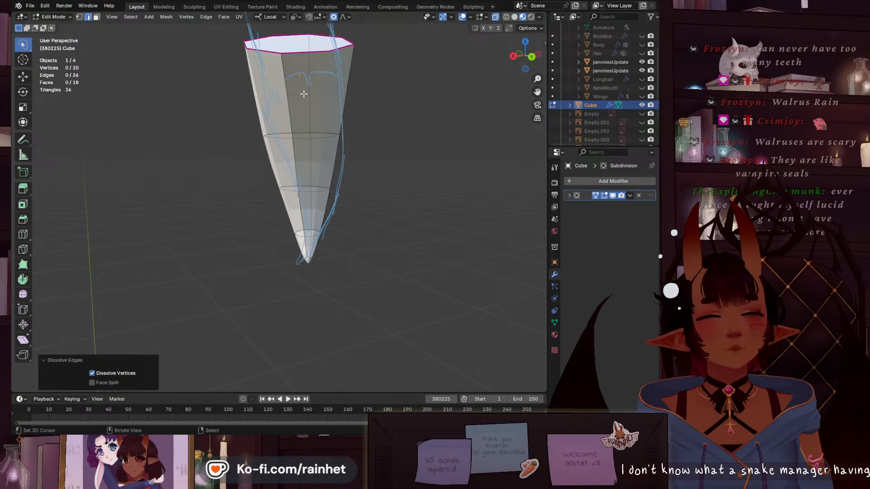
key("ctrl+r")
left_click(303, 96)
right_click(303, 96)
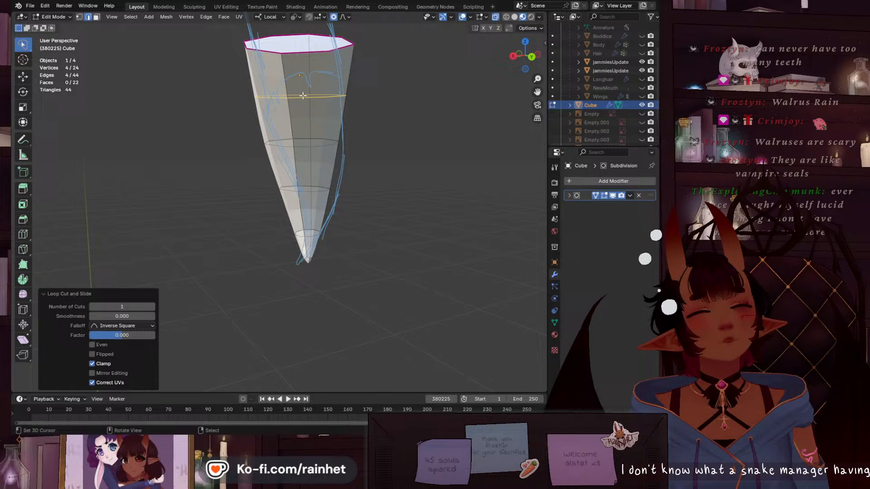
Dissolve the second edge loop below the fang's base and recut it as a centred single loop
key("ctrl+z")
key("x")
left_click(300, 141)
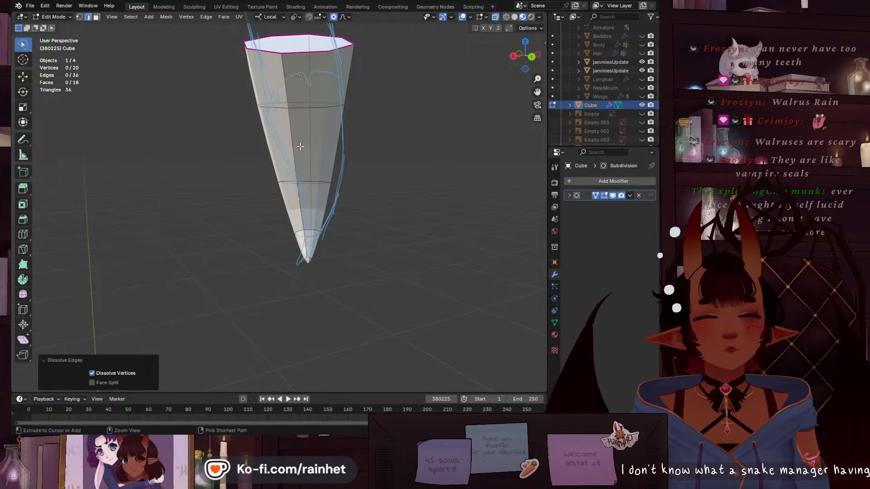
right_click(301, 146)
key("Escape")
key("ctrl+r")
left_click(297, 155)
right_click(297, 155)
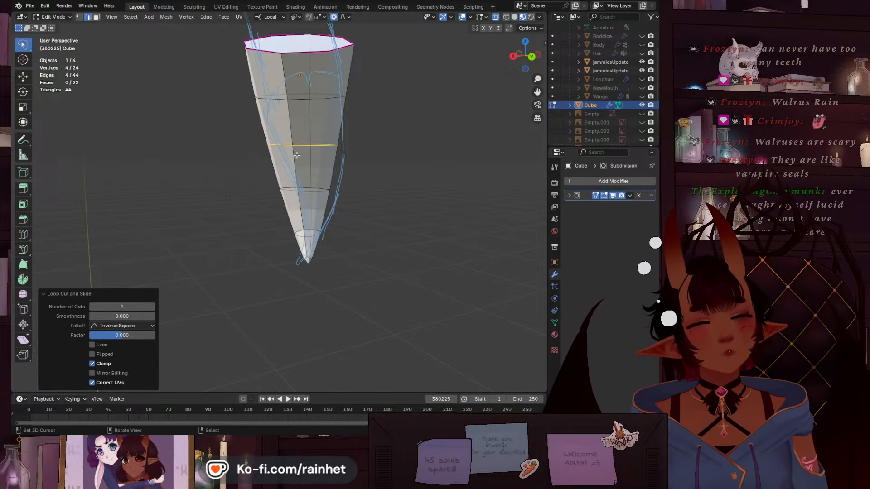
Dissolve the third edge loop and the loop nearest the tip, replacing each with a centred loop cut
key("ctrl+z")
key("x")
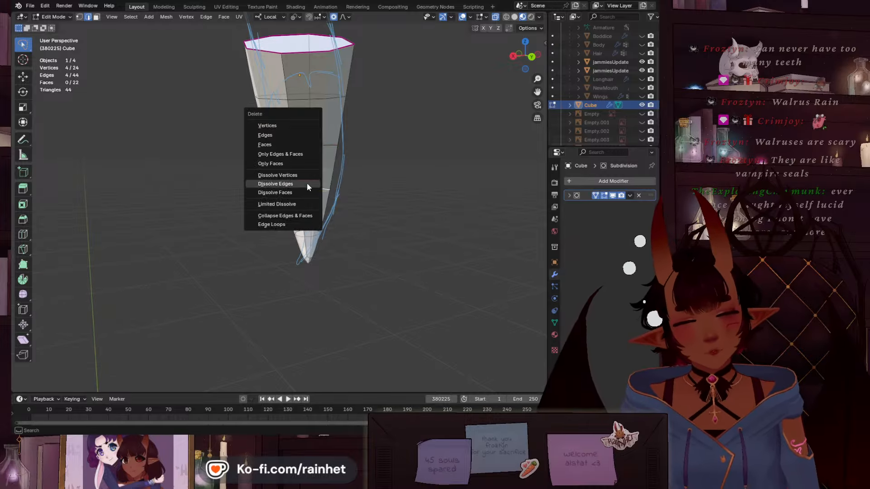
left_click(307, 187)
key("ctrl+z")
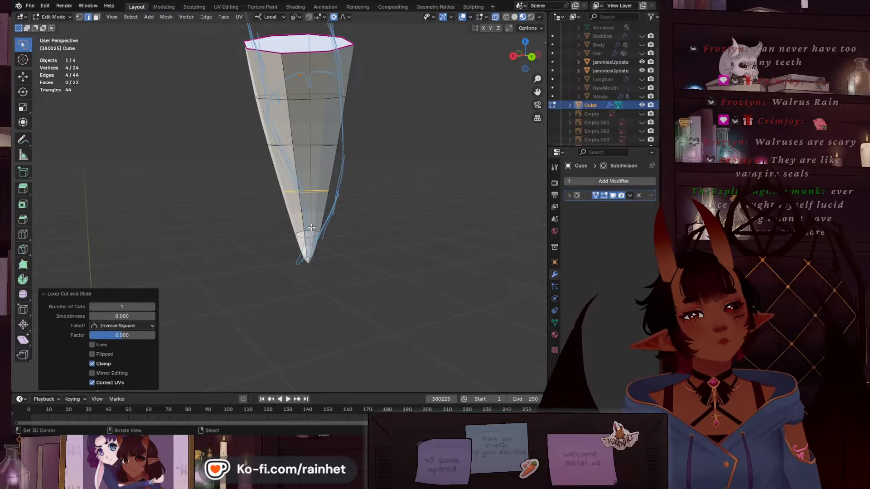
key("x")
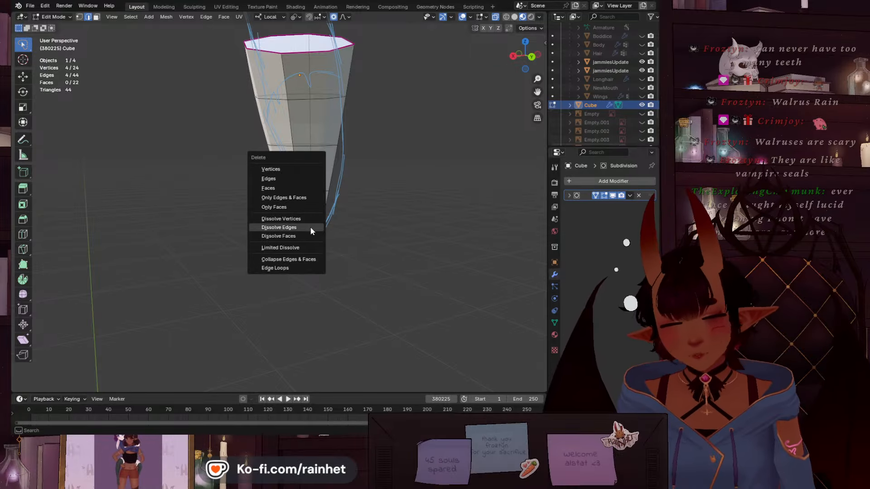
left_click(311, 227)
key("ctrl+z")
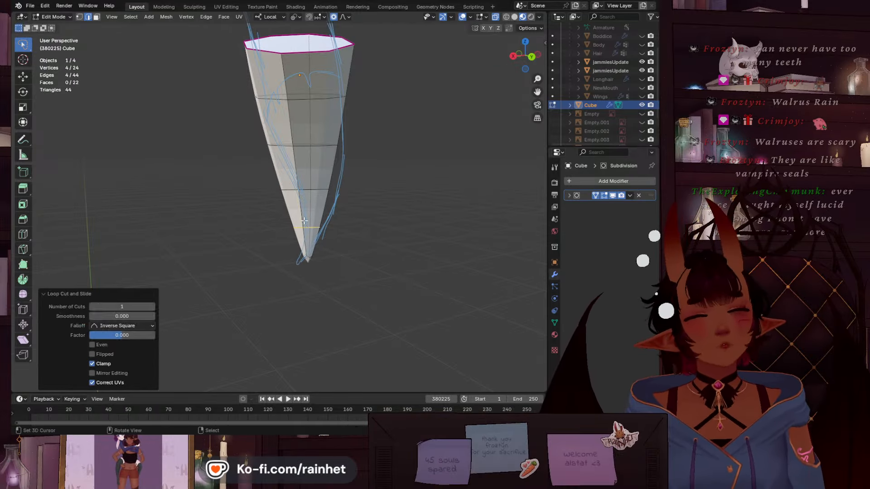
Scale the fang's tip face to 0.106 with proportional size 0.004 to sharpen the point
scroll(376, 182, "down", 3)
middle_click_drag(376, 182, 119, 69)
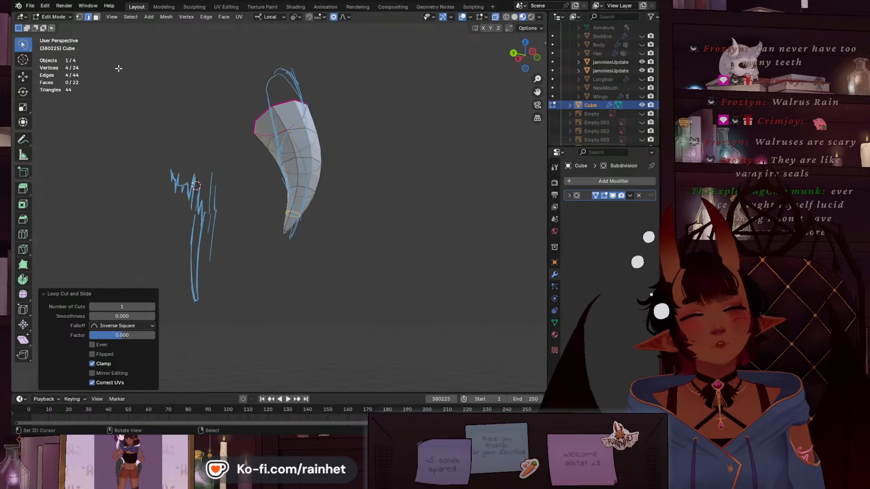
left_click(96, 16)
scroll(283, 262, "up", 3)
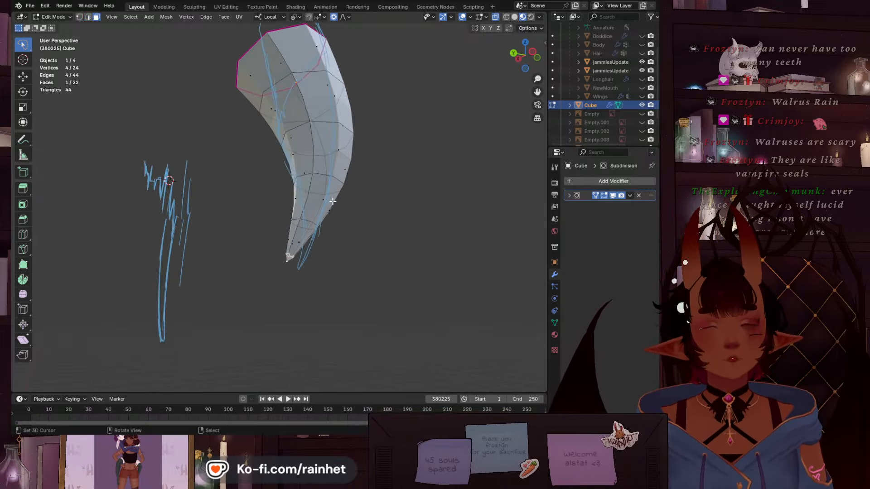
key("s")
scroll(312, 207, "up", 5)
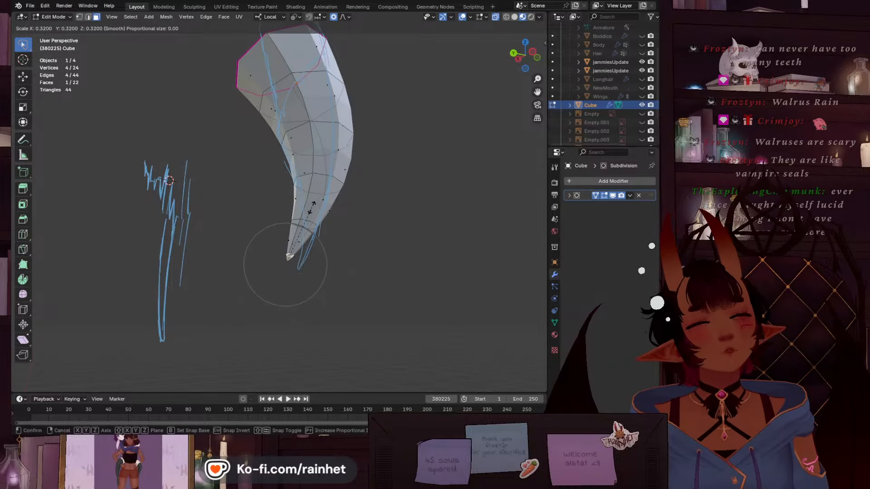
left_click(272, 218)
Check the fang against the front-view guide, return to Object Mode and unhide the NewMouth head mesh
middle_click_drag(272, 217, 429, 223)
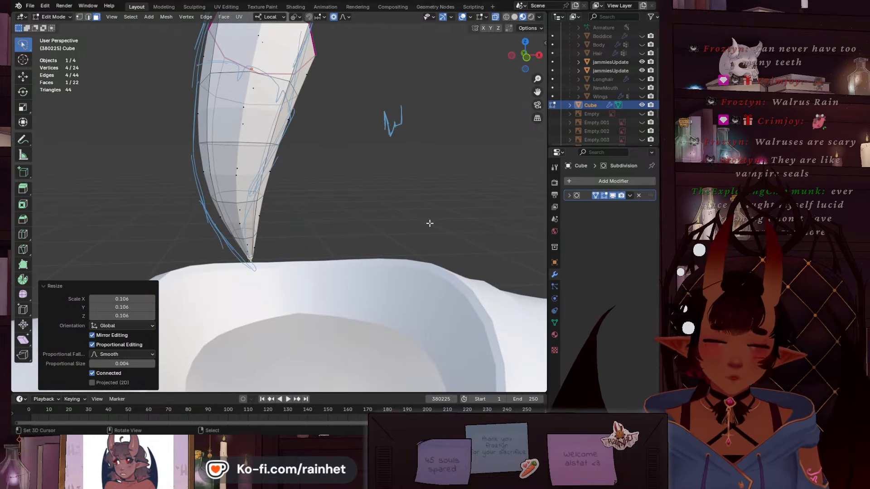
key("KP_1")
scroll(299, 193, "down", 1)
middle_click_drag(253, 105, 216, 152, "shift")
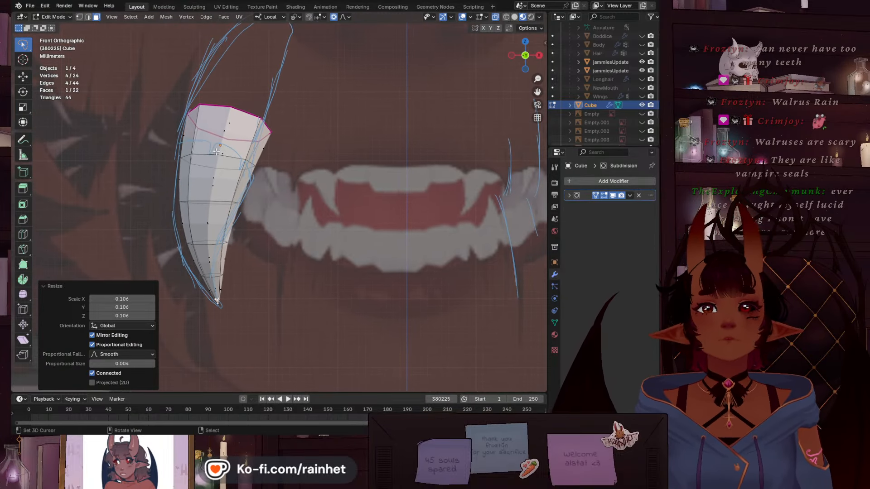
scroll(217, 152, "down", 3)
scroll(309, 159, "up", 2)
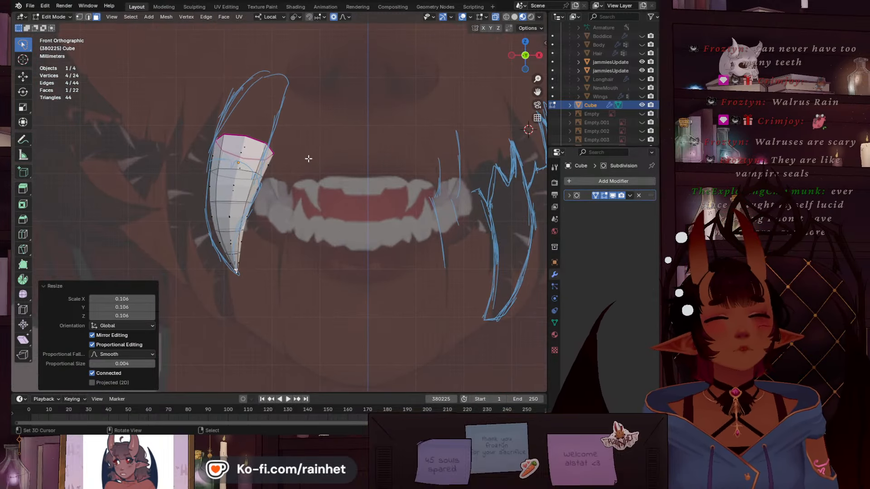
left_click(53, 17)
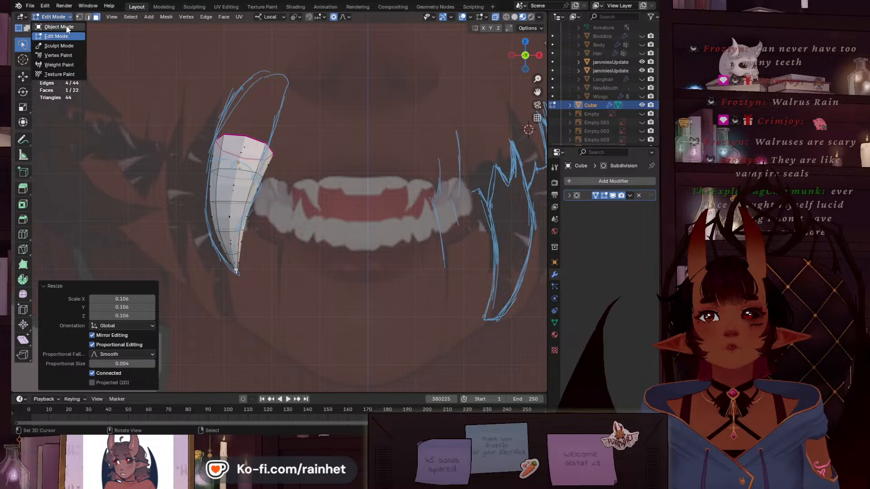
left_click(51, 26)
scroll(503, 96, "down", 4)
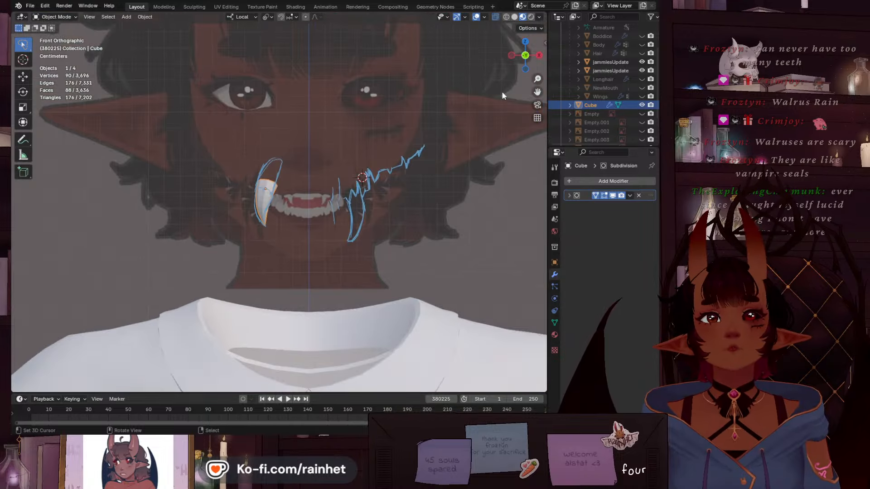
left_click(642, 87)
Add a Mirror modifier on the X axis to the fang, with NewMouth as the mirror object
left_click(589, 181)
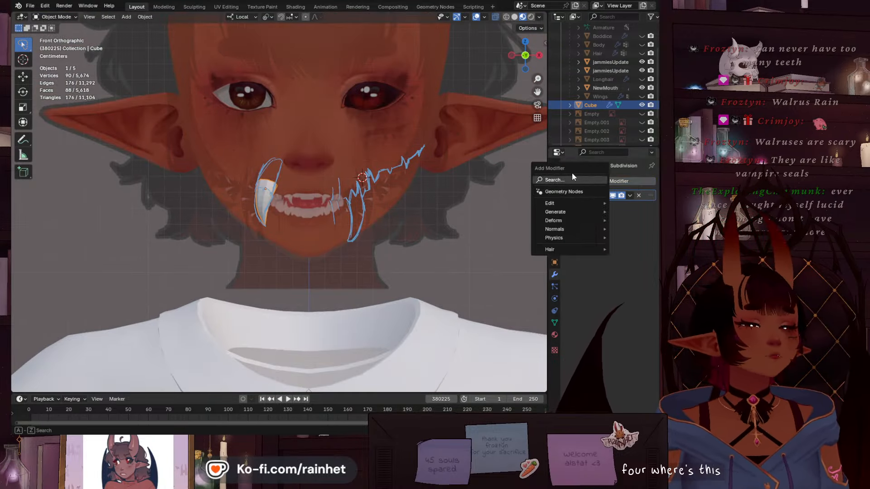
left_click(569, 182)
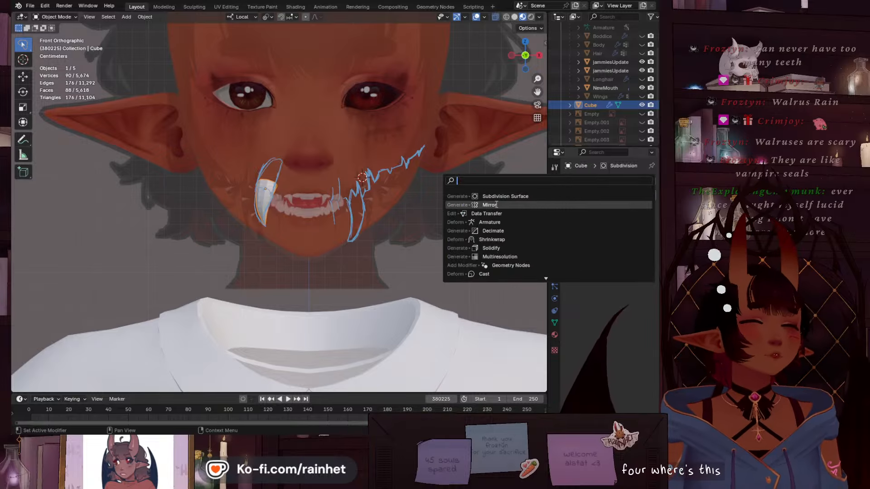
left_click(547, 205)
left_click(639, 252)
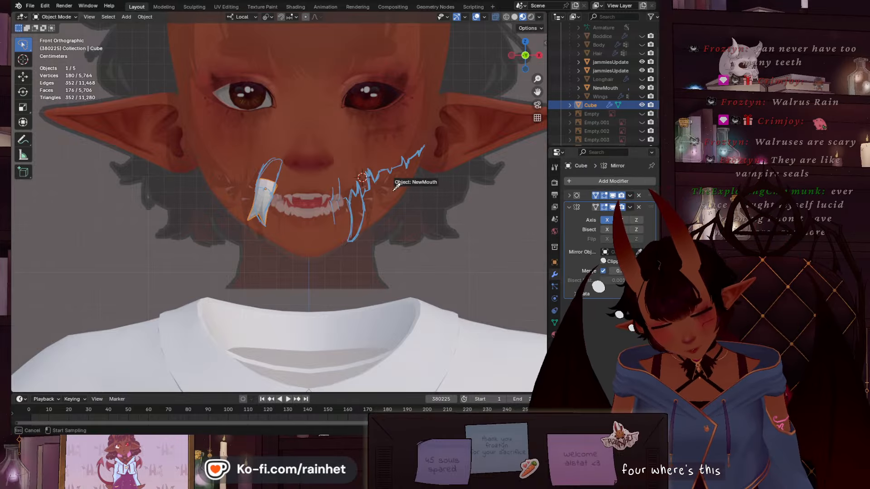
left_click(323, 146)
scroll(326, 207, "up", 4)
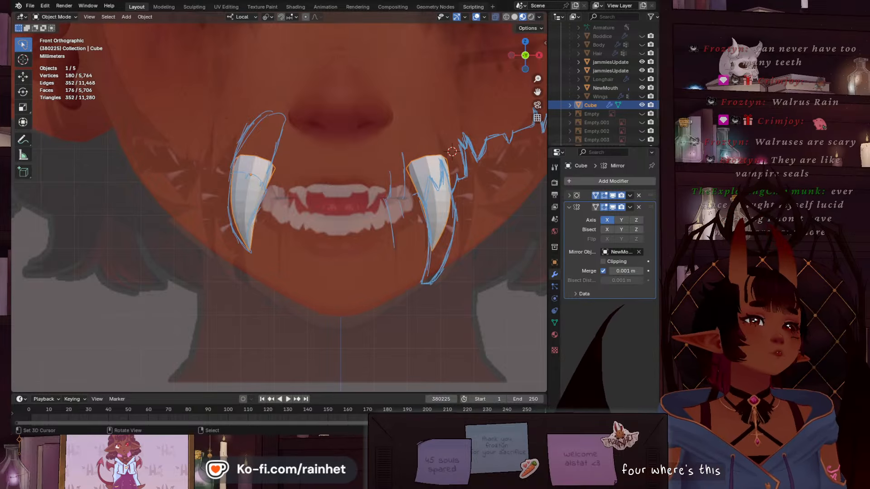
Hide the viewport overlays and examine how the mirrored fangs sit on the face from the front and at an angle
left_click(476, 17)
scroll(344, 167, "down", 5)
middle_click_drag(305, 192, 246, 232)
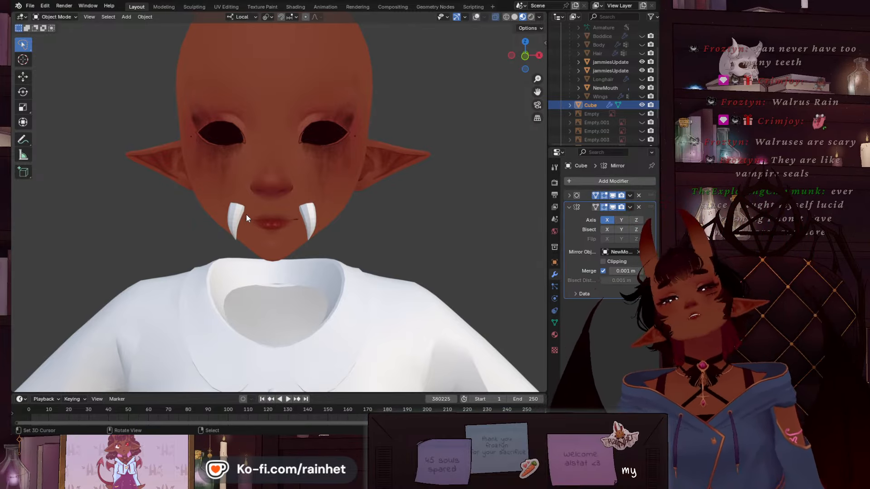
left_click(126, 17)
mouse_move(149, 26)
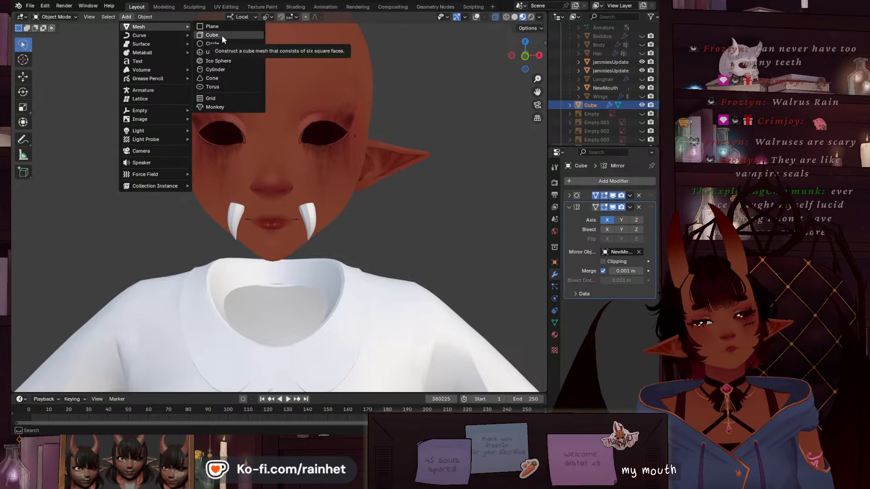
scroll(298, 192, "up", 5)
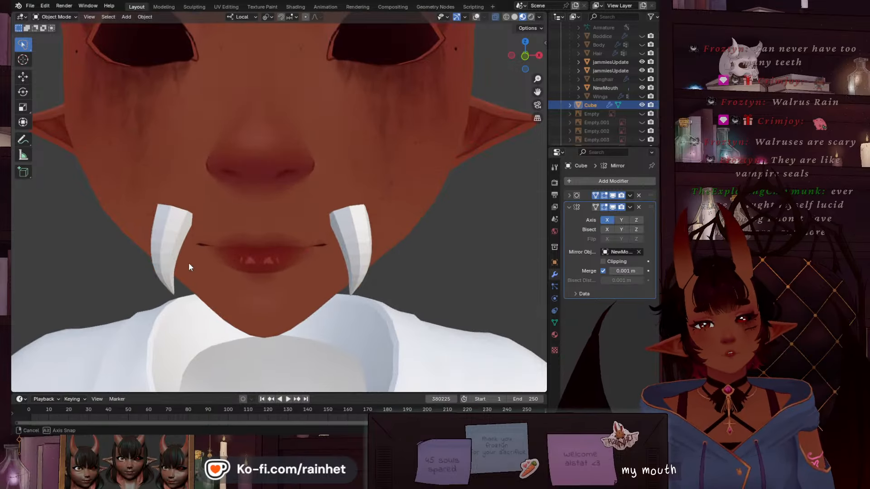
middle_click_drag(188, 263, 249, 279)
scroll(217, 210, "down", 5)
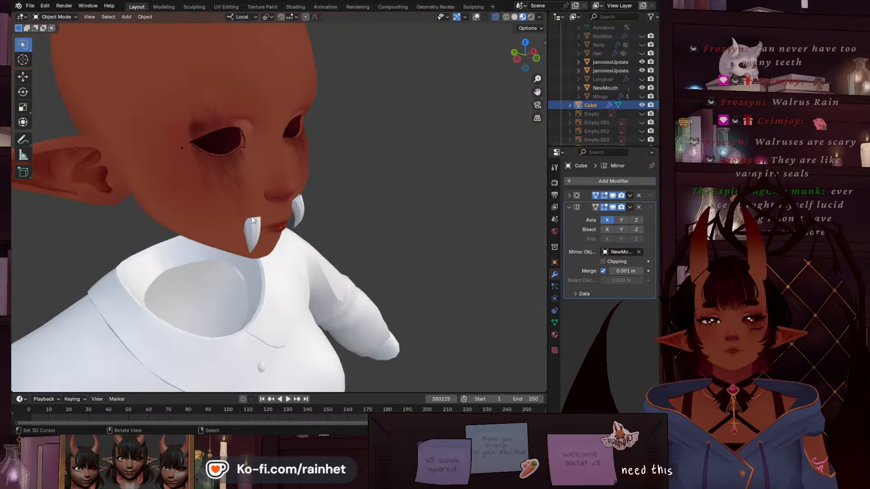
middle_click_drag(254, 184, 277, 199)
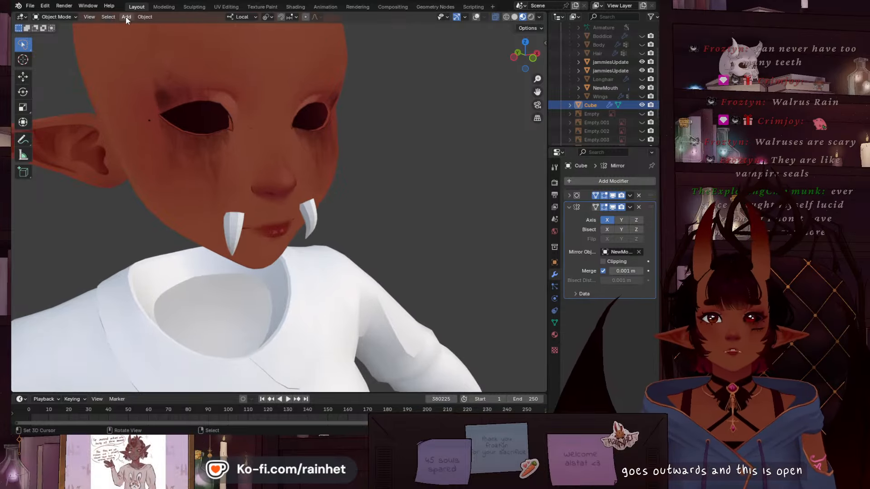
Shade the mirrored fangs smooth
left_click(145, 17)
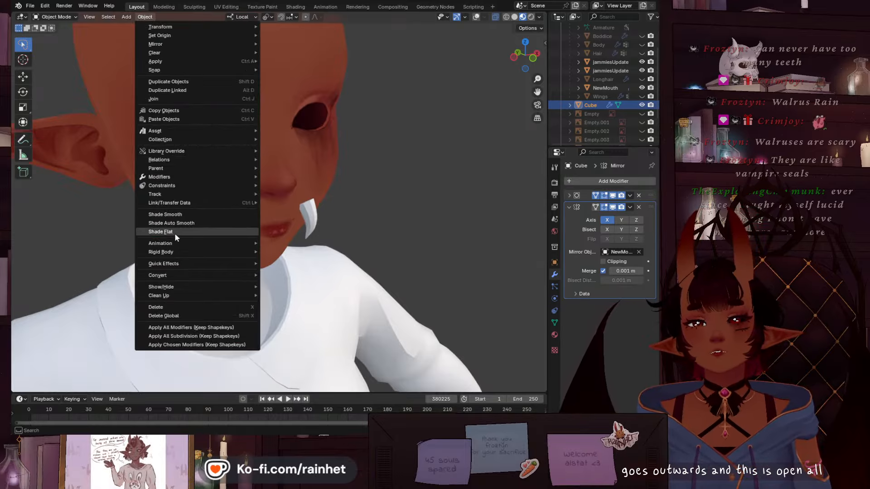
left_click(177, 215)
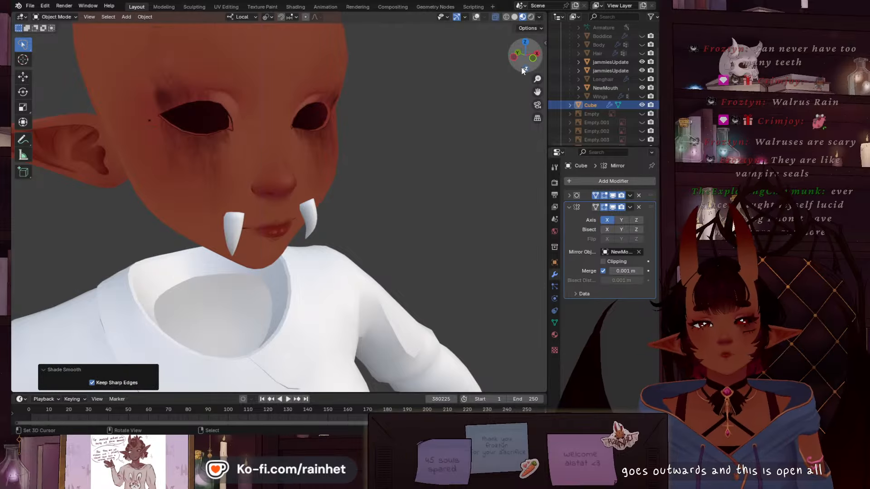
In the side view, select the NewMouth head mesh and show the viewport overlays again
left_click(514, 57)
scroll(361, 200, "up", 3)
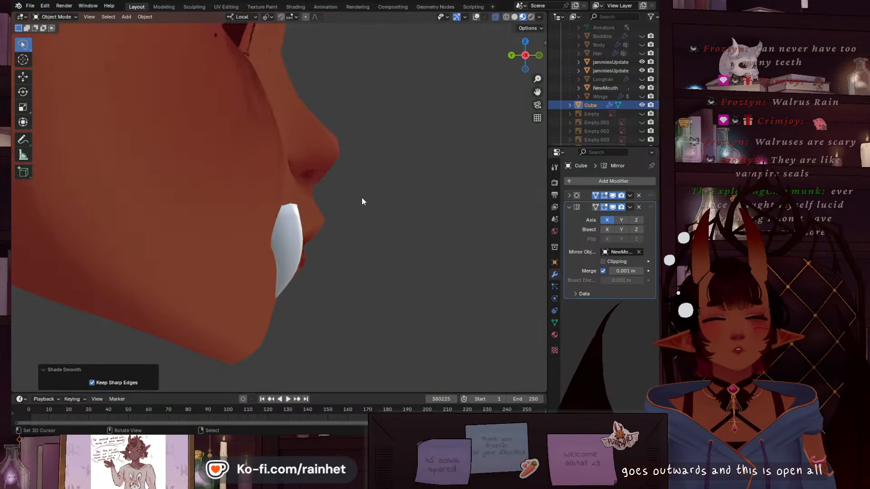
left_click(286, 265)
left_click(476, 16)
scroll(312, 272, "up", 2)
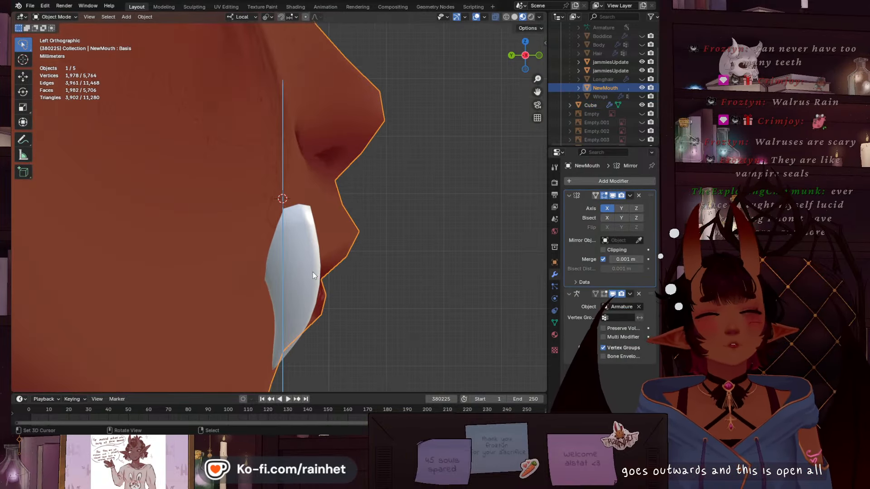
Move the fang about 0.0021 m along its local Y axis and check its fit on the face from the front
left_click(303, 267)
key("g")
key("y")
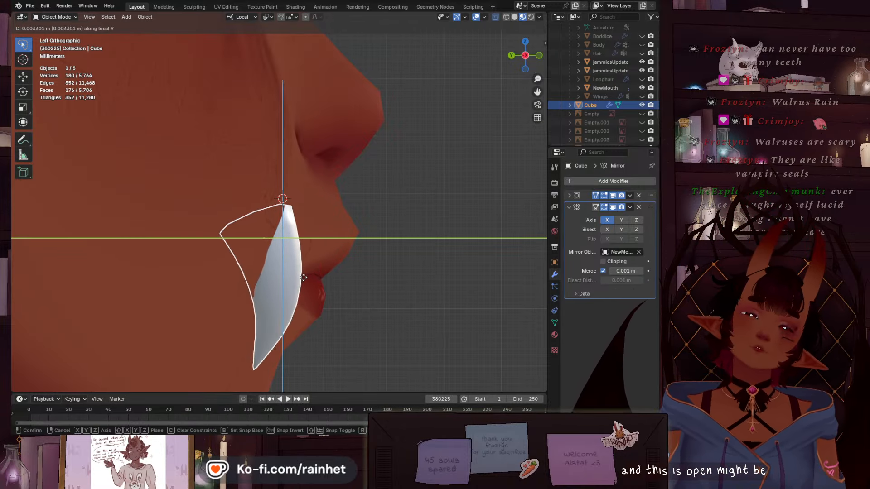
left_click(310, 278)
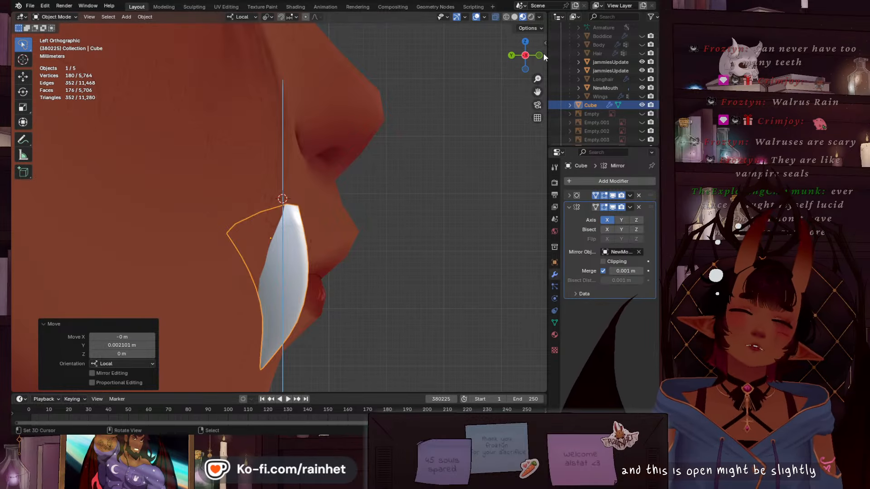
left_click(539, 55)
scroll(320, 217, "down", 1)
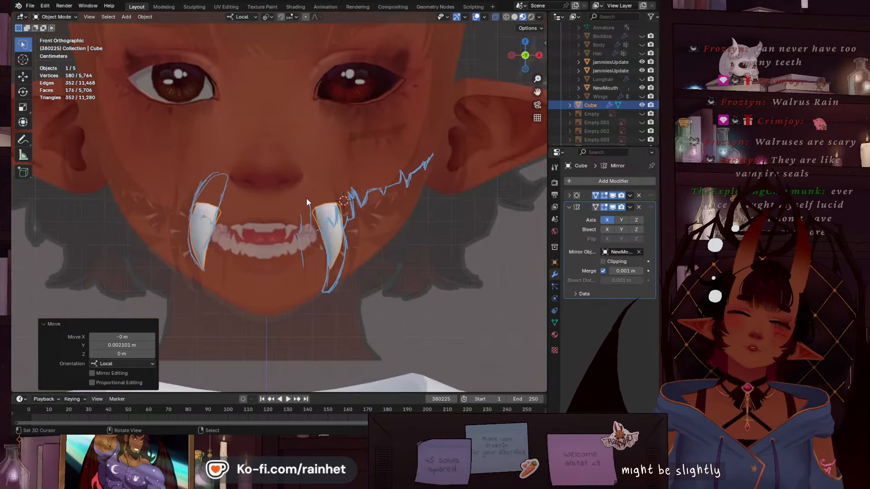
scroll(307, 198, "down", 3)
middle_click_drag(307, 197, 241, 259)
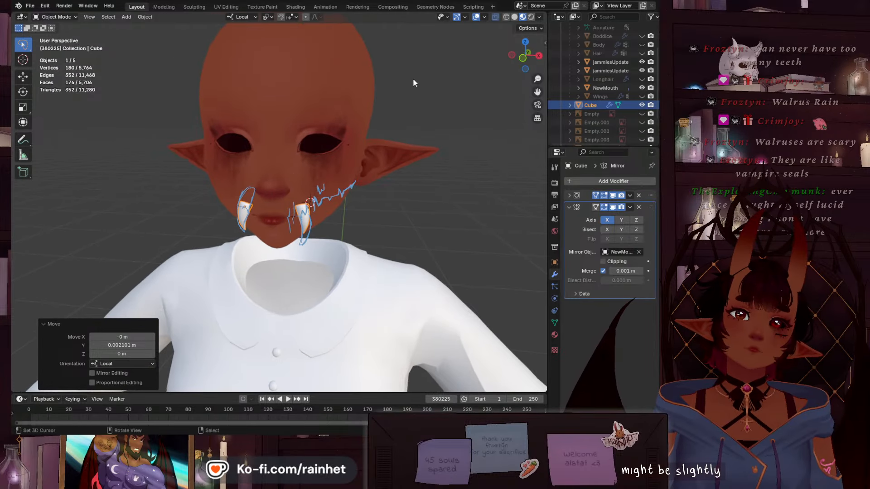
left_click(519, 58)
scroll(254, 230, "up", 4)
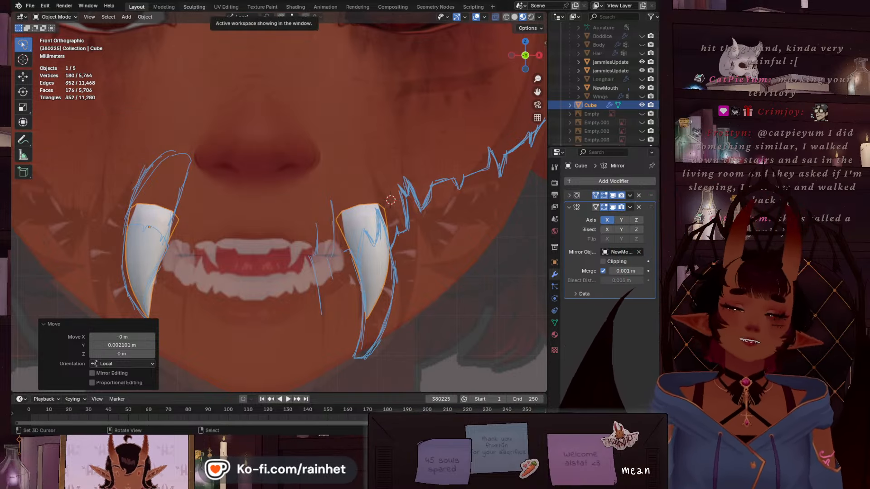
In Edit Mode, add one loop cut near the fang's upper end and slide it fully to the end, with factor -1.000
middle_click_drag(227, 220, 236, 161, "shift")
left_click(57, 17)
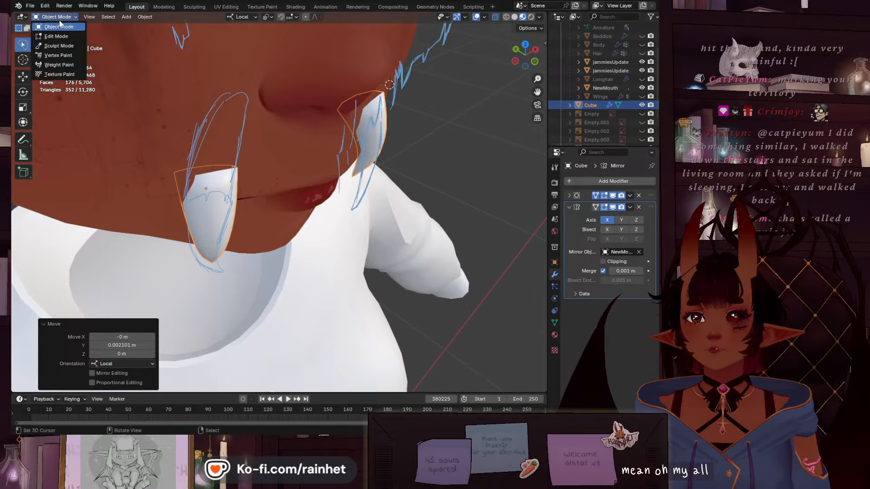
left_click(56, 36)
scroll(125, 159, "up", 3)
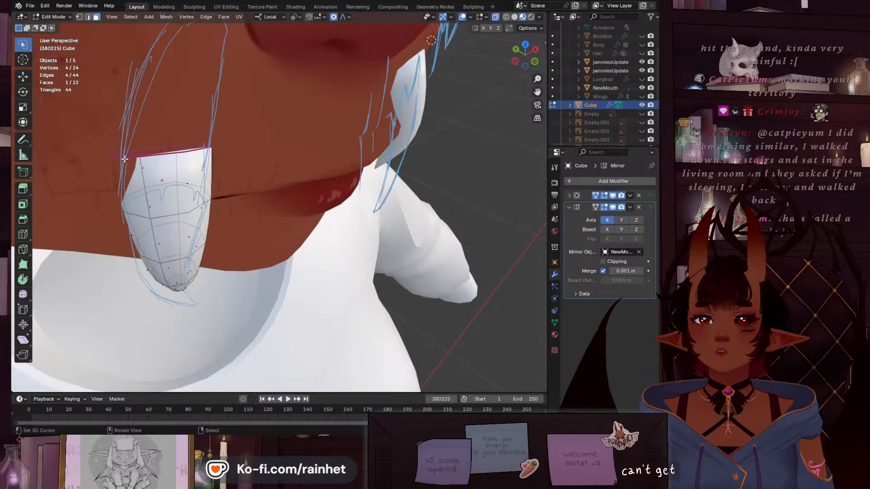
key("ctrl+r")
left_click(136, 159)
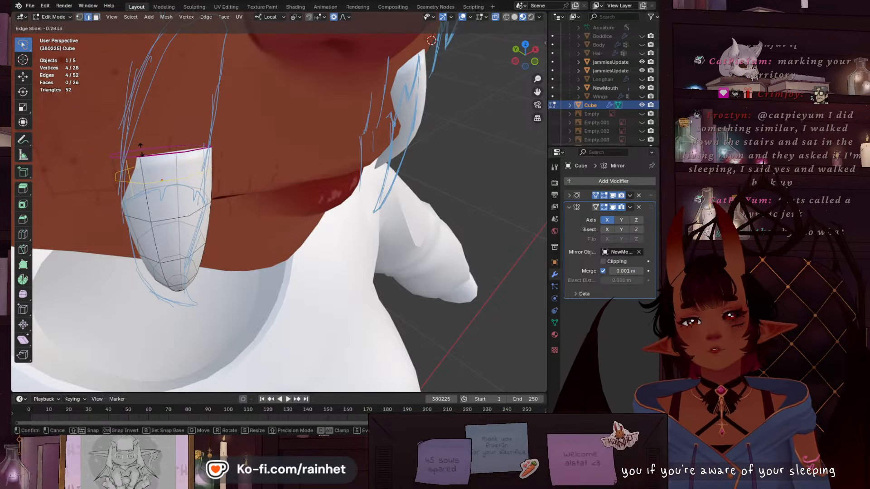
left_click(139, 105)
middle_click_drag(140, 105, 175, 186)
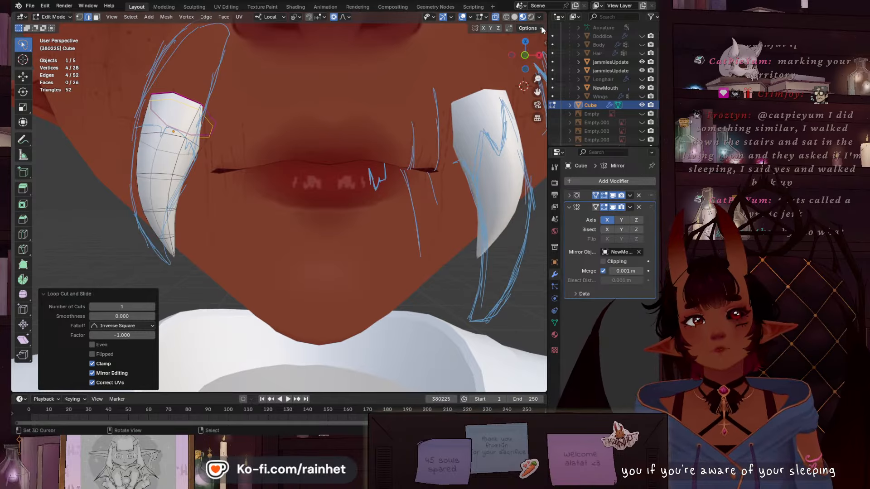
Display the scene in wireframe and expand the fang's Mirror data and Subdivision modifier settings
left_click(506, 17)
scroll(213, 158, "down", 2)
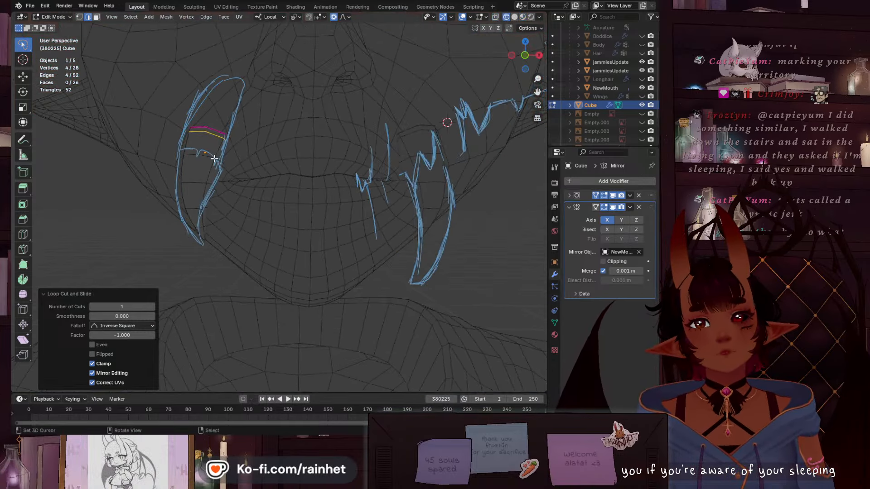
left_click(588, 292)
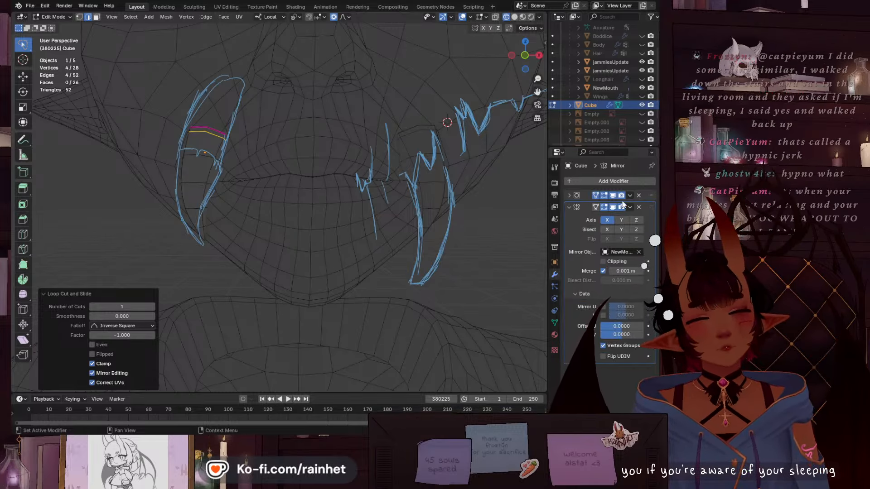
left_click(570, 196)
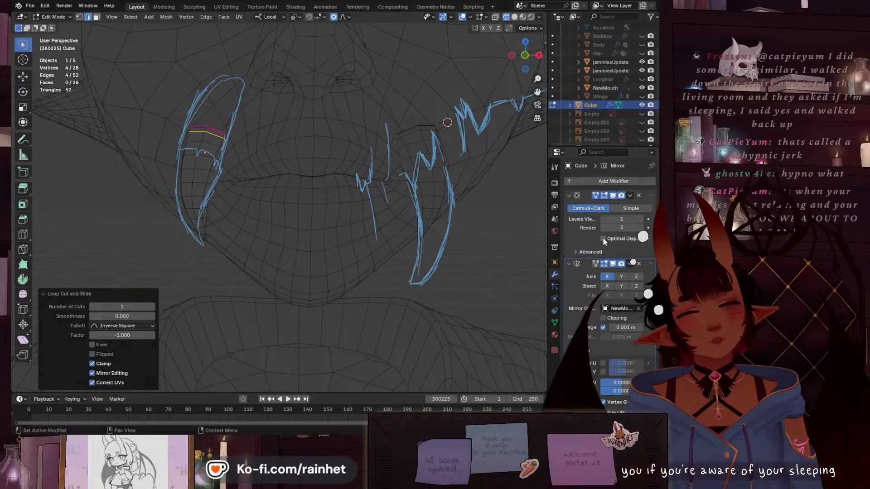
Select the fang's top end face and scale it down to 0.670
middle_click_drag(214, 199, 241, 178)
left_click(287, 146)
left_click(230, 179)
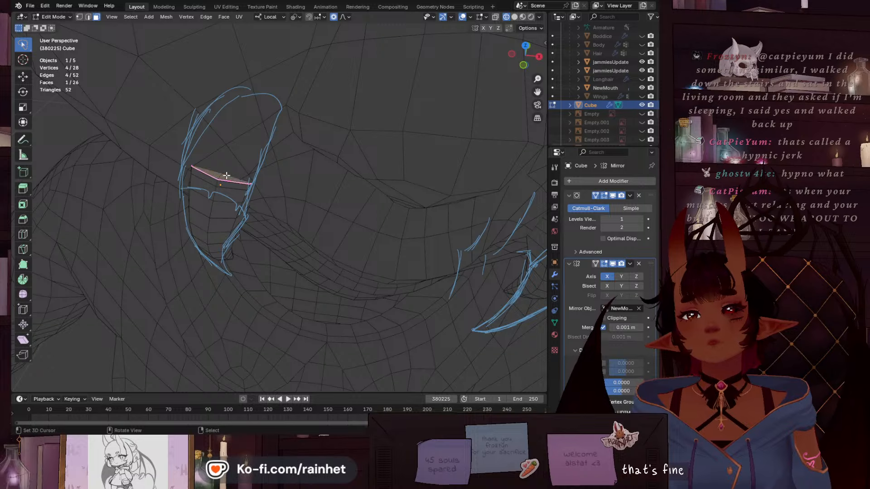
key("s")
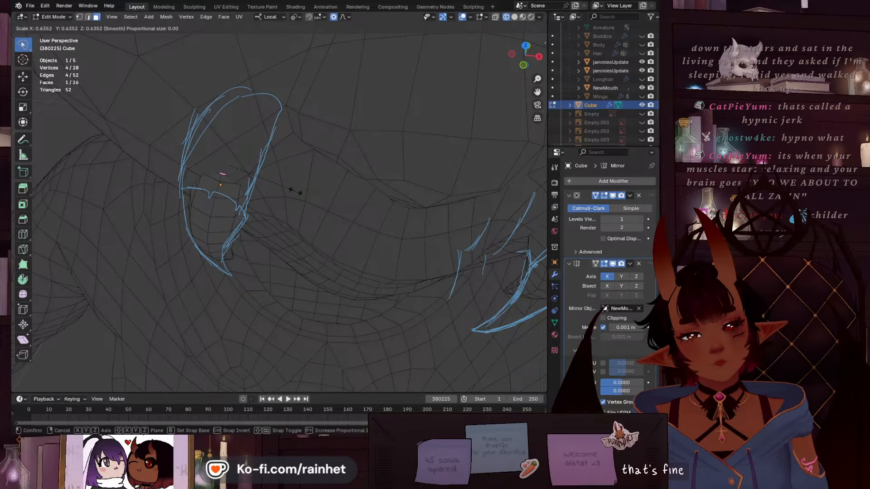
left_click(299, 194)
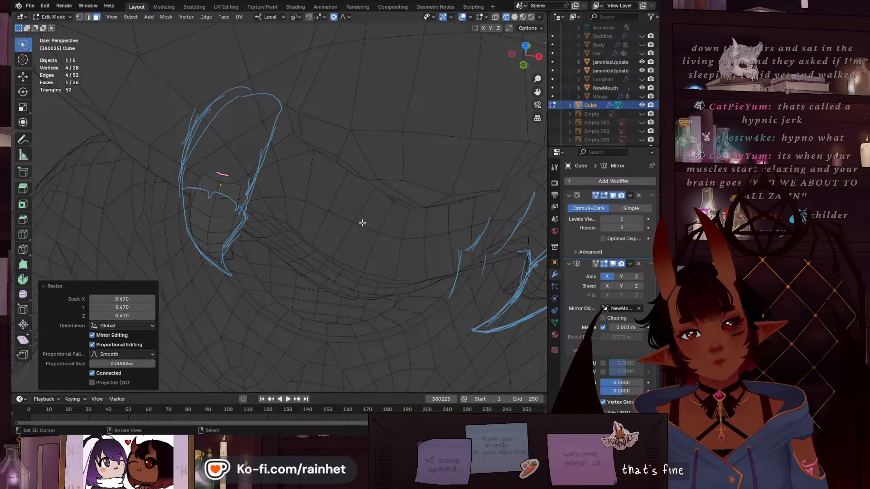
middle_click_drag(361, 222, 395, 219)
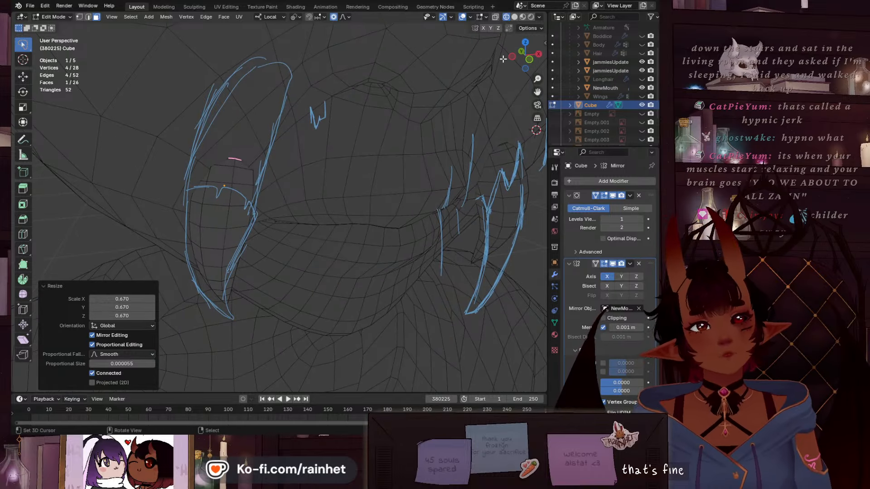
Select face loops around and along the fang, displaying the scene in X-ray with solid shading
key("alt+z")
middle_click_drag(279, 176, 203, 154)
left_click(189, 150, "alt")
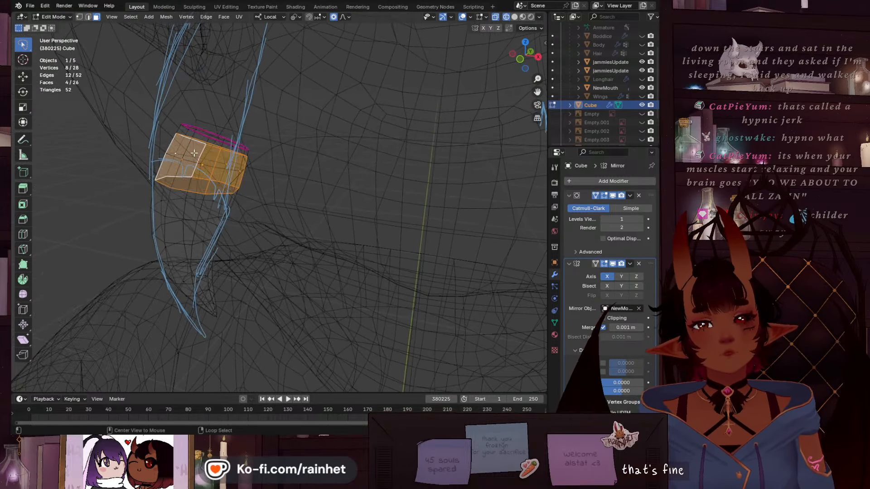
key("ctrl+l")
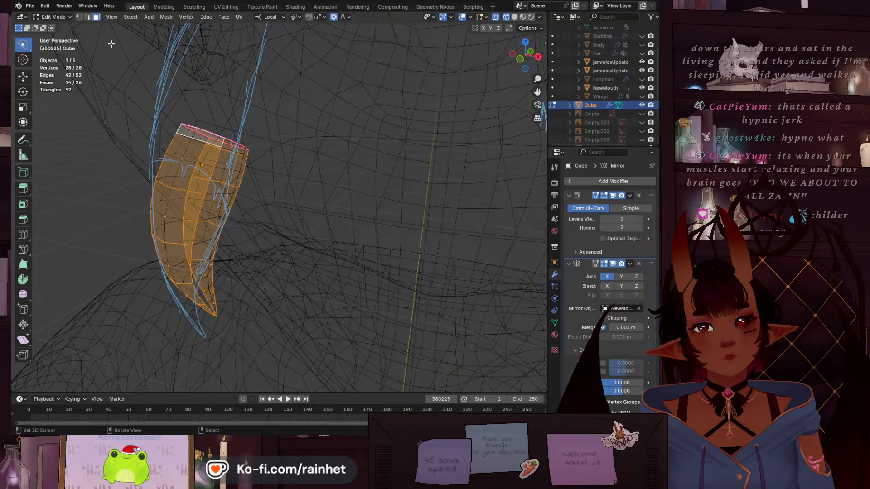
left_click(516, 16)
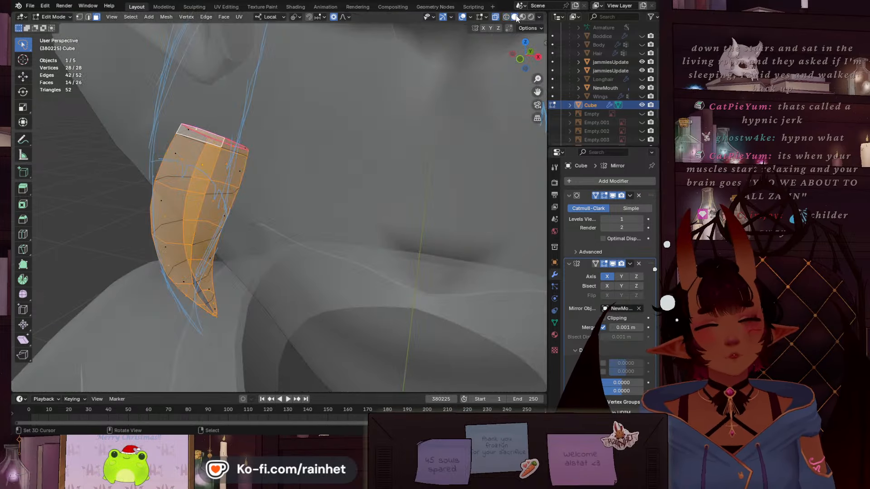
middle_click_drag(164, 139, 235, 161)
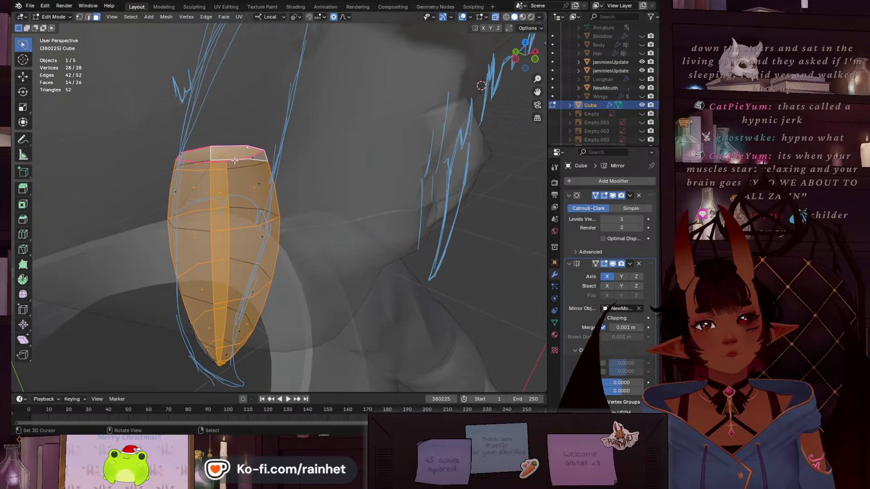
Select the edge loop at the fang's top rim and turn off proportional editing
key("2")
left_click(242, 159)
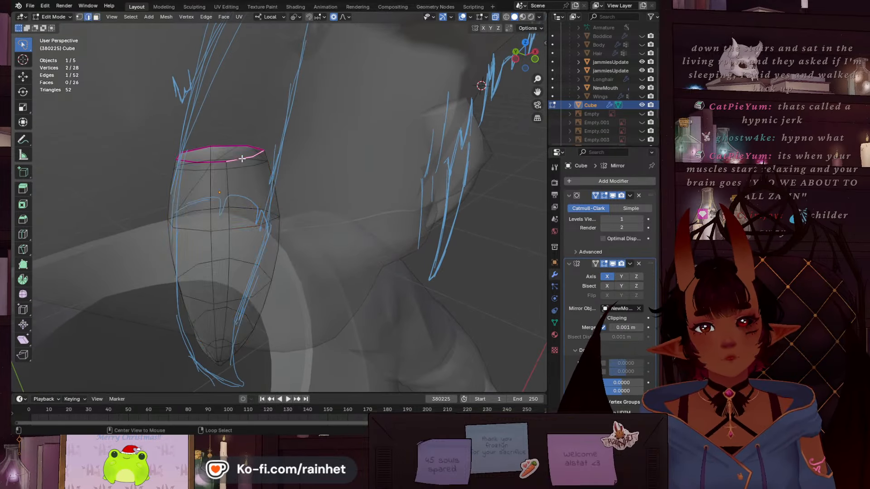
left_click(242, 159, "alt")
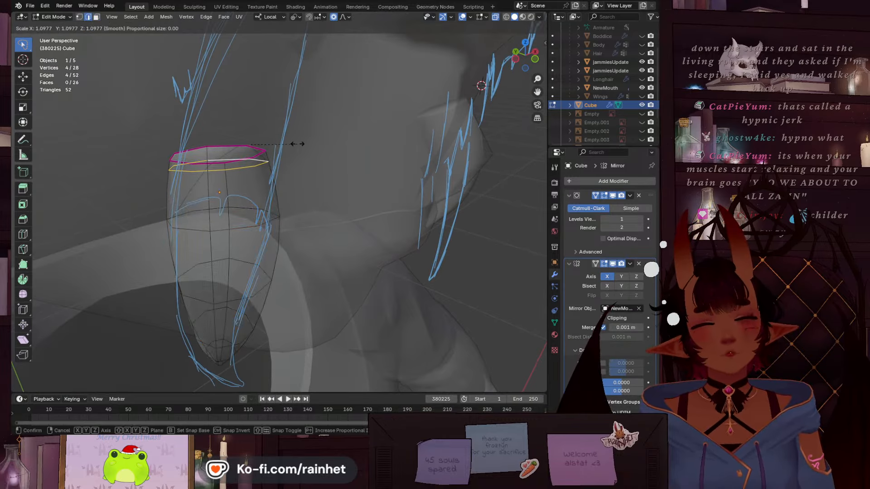
left_click(334, 17)
Scale the top rim's edge loop up to 1.139 and view the fang from the front
key("s")
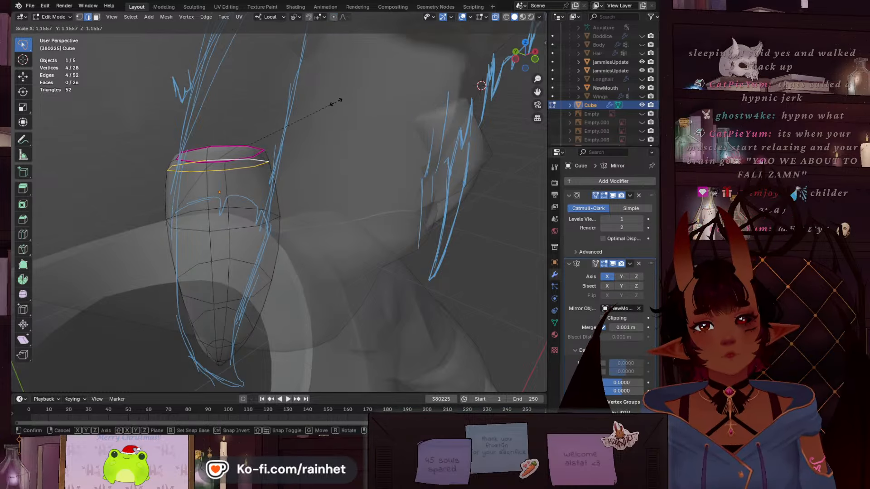
left_click(334, 101)
scroll(334, 100, "down", 2)
left_click(535, 60)
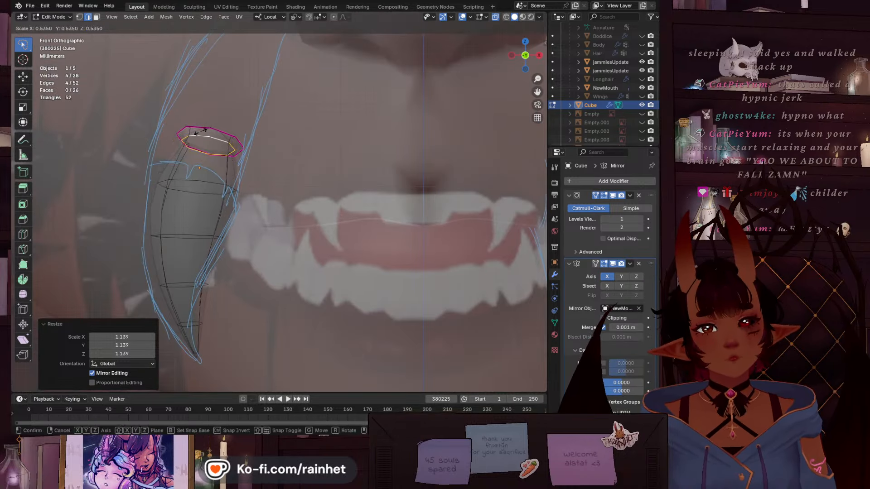
Undo the rim scaling, the loop selections and the earlier scaling of the fang's top face
key("ctrl+z")
key("ctrl+z")
key("ctrl+z")
key("ctrl+z")
key("ctrl+z")
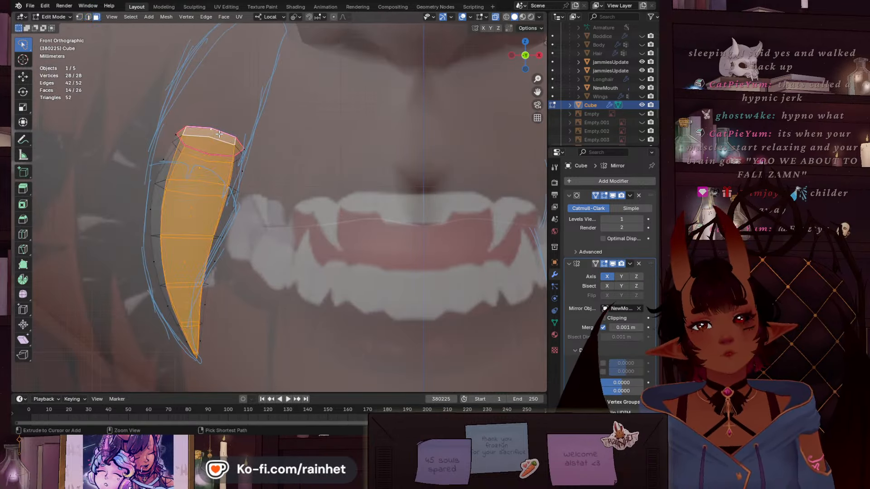
key("ctrl+z")
key("ctrl+z")
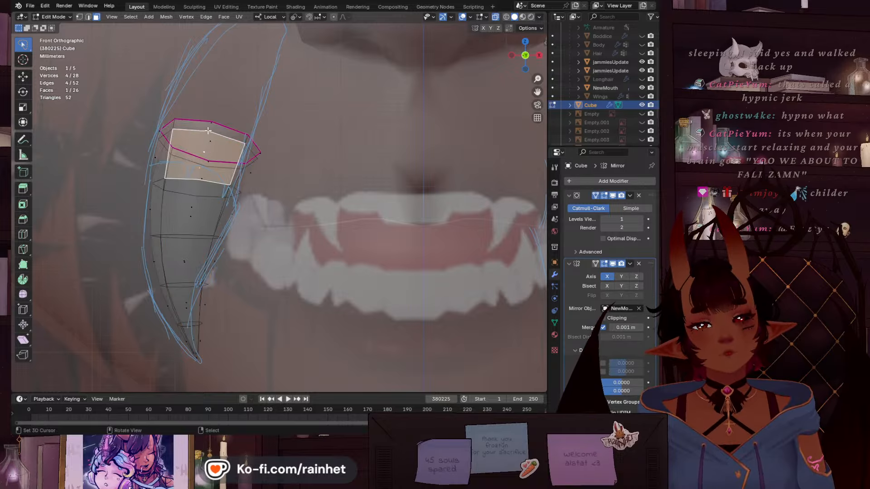
middle_click_drag(208, 131, 272, 97)
key("ctrl+z")
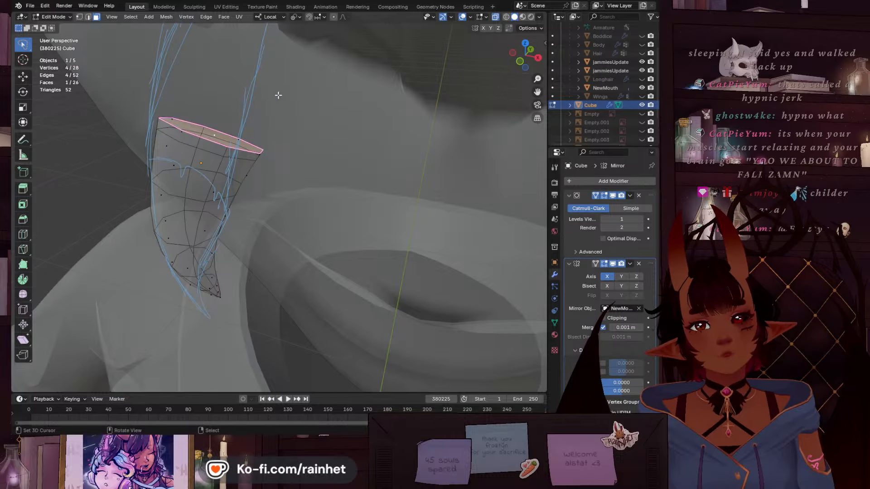
In the front view, scale the fang's top face to 0.710 and move it upward along its local Z axis
left_click(520, 61)
key("s")
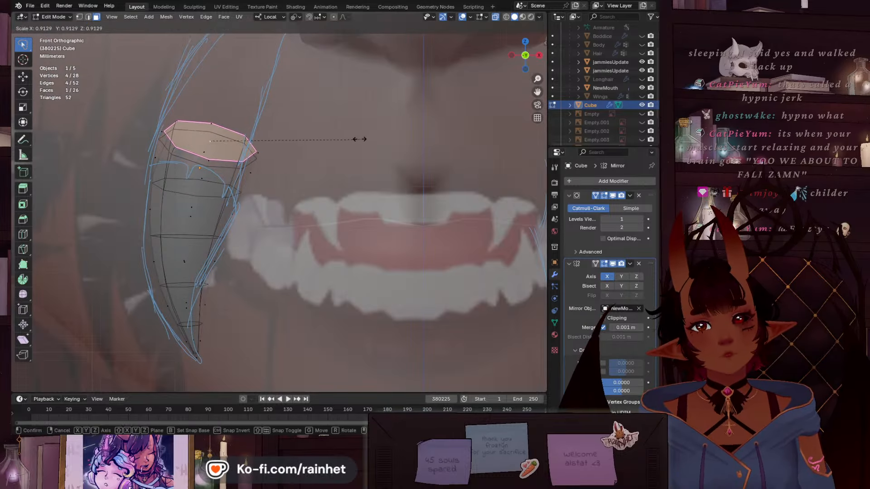
left_click(326, 130)
key("g")
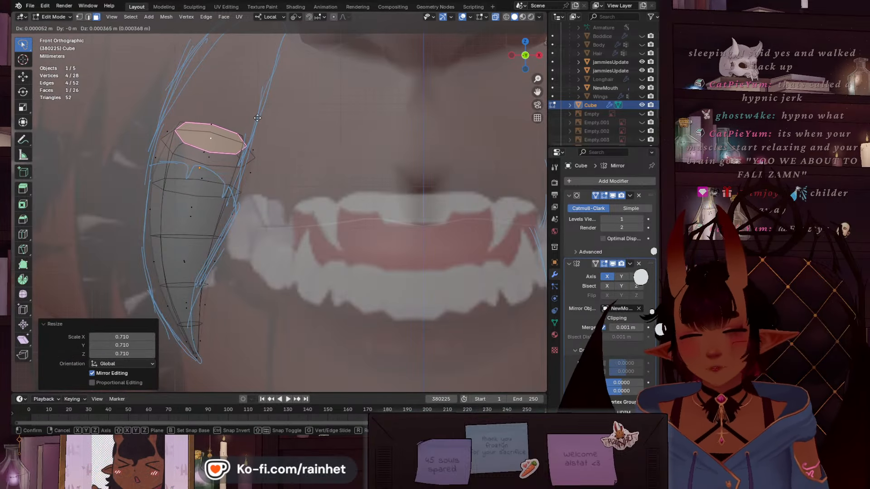
key("z")
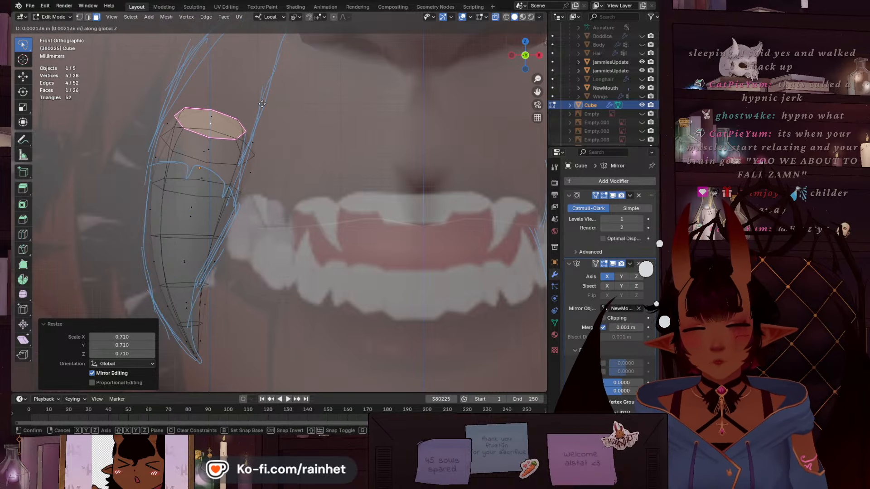
key("z")
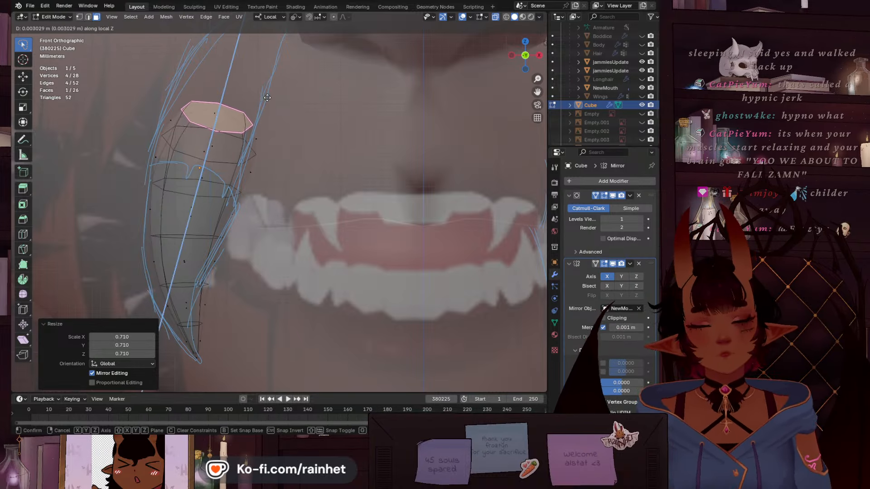
left_click(279, 77)
Select the whole fang mesh and shift it slightly in the negative direction along its local X axis to match the sketch
key("a")
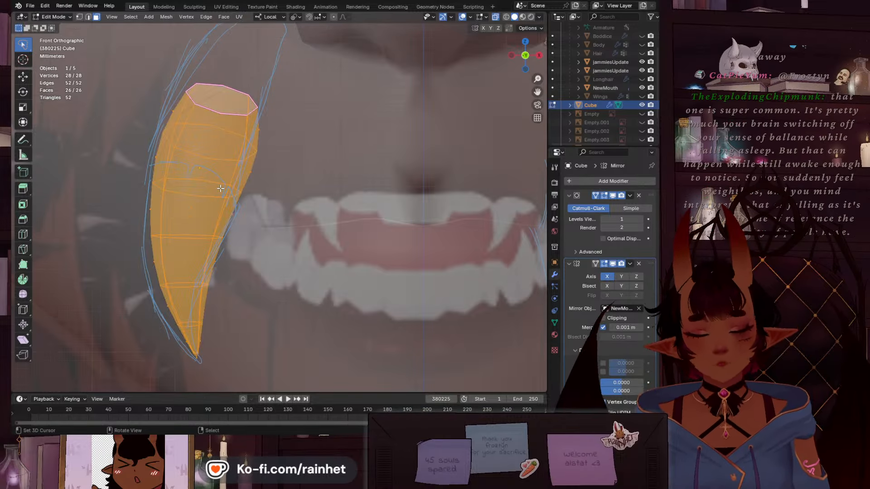
key("g")
key("x")
key("x")
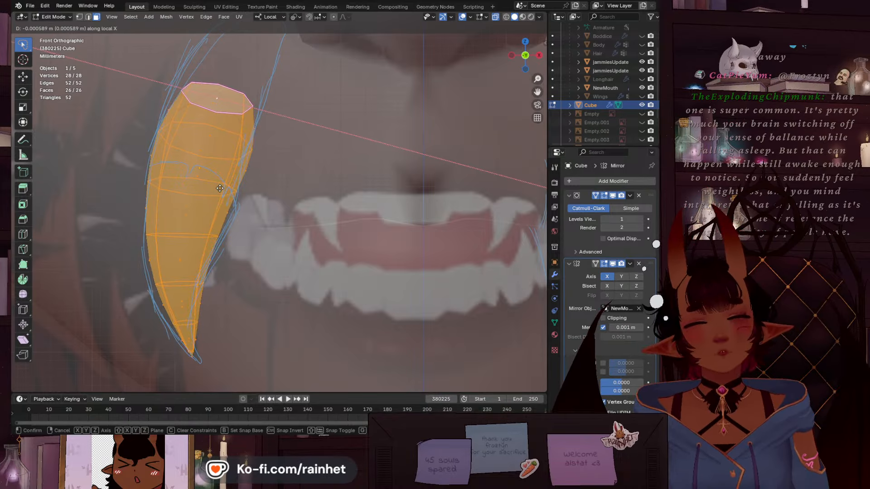
left_click(221, 188)
Shift the fang's top face about 0.000585 m along its local X axis with smooth proportional editing at a size of 0.006
left_click(224, 94)
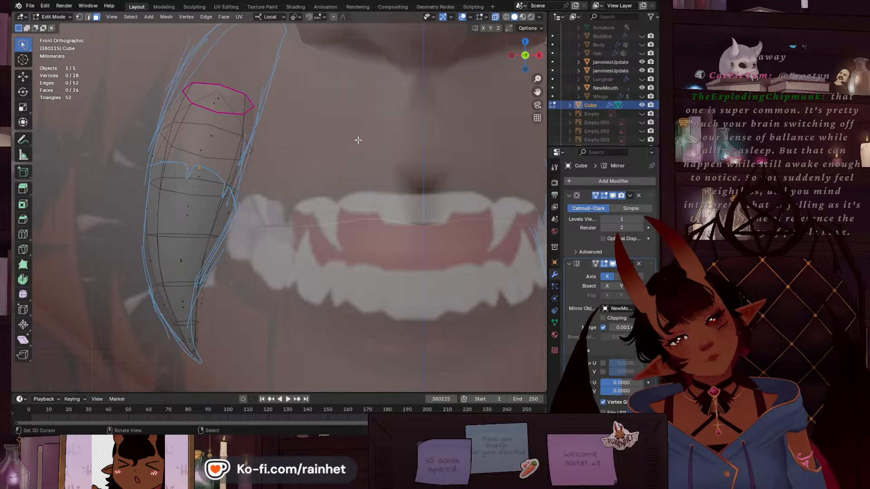
right_click(224, 93)
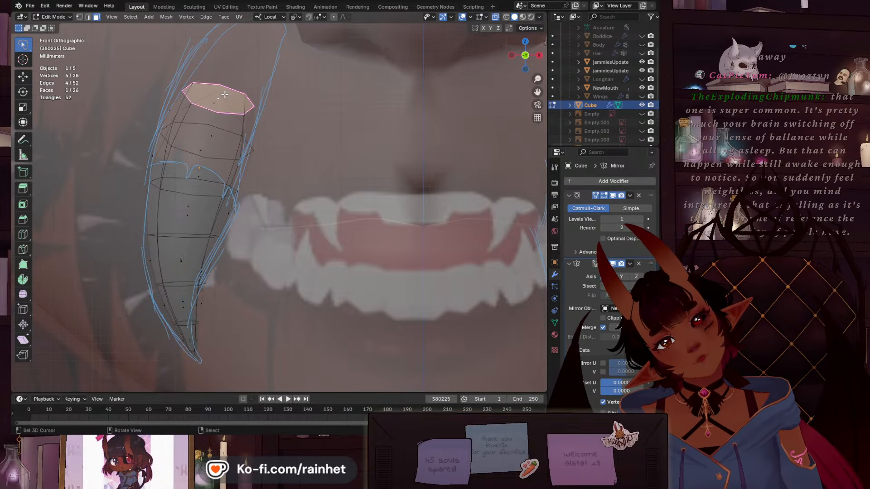
key("g")
key("x")
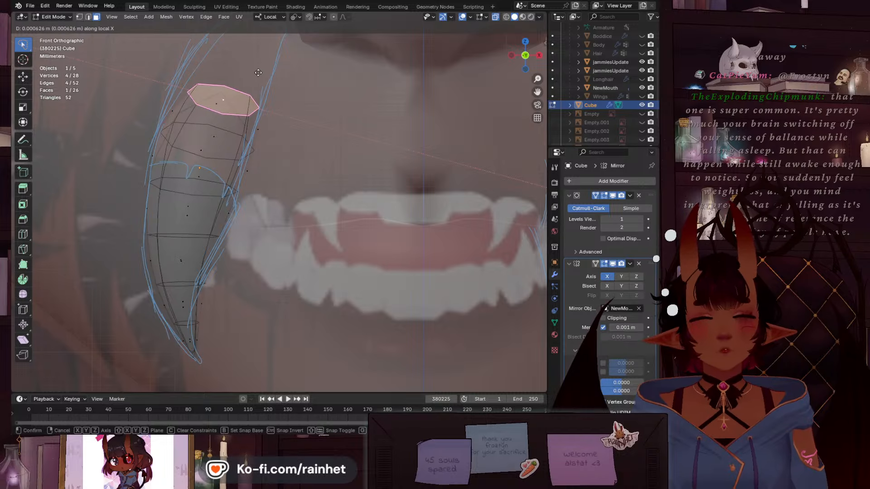
right_click(259, 72)
key("g")
key("x")
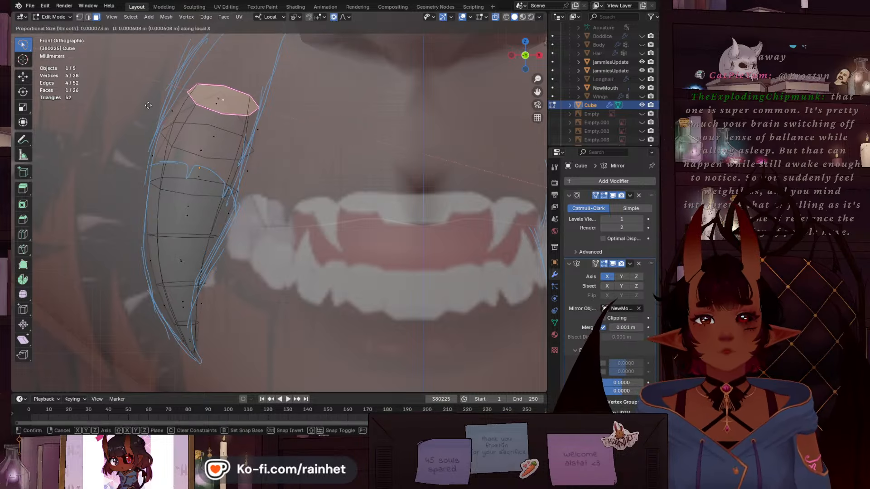
scroll(148, 105, "down", 9)
scroll(148, 106, "down", 20)
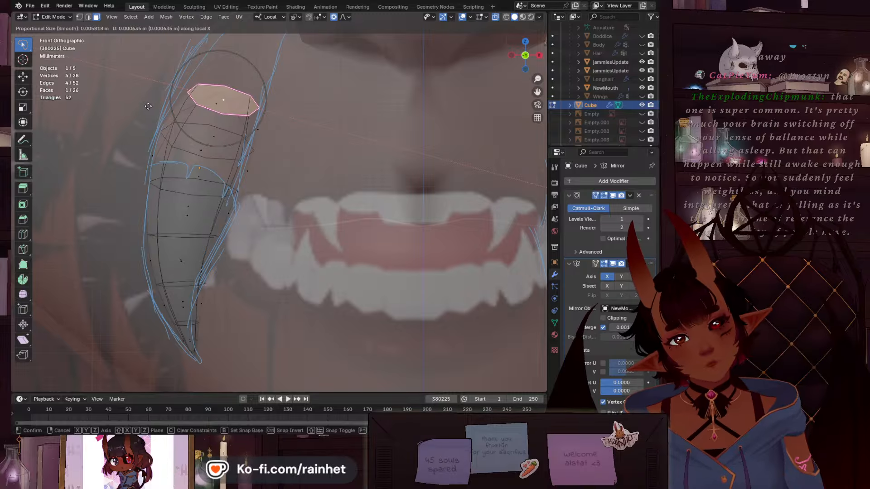
left_click(148, 106)
scroll(149, 106, "down", 8)
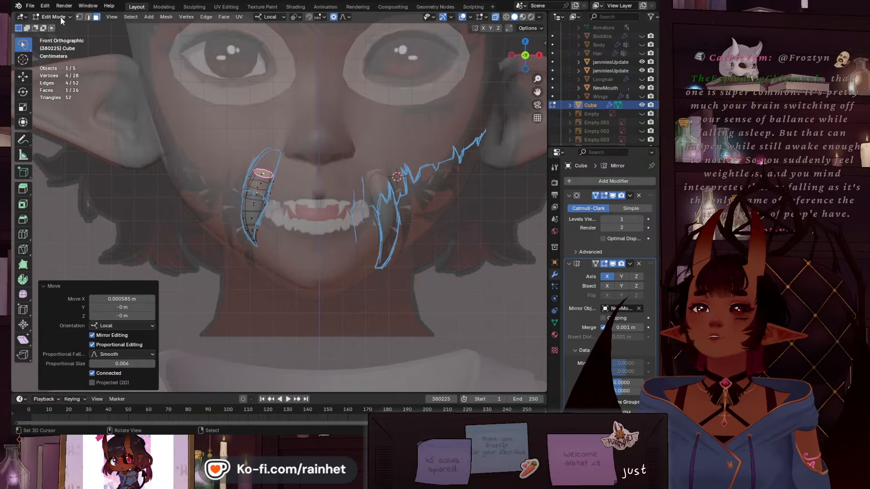
Leave mesh editing and compare both fangs with the sketched fangs and jagged mouth line in the front view
left_click(61, 19)
left_click(62, 27)
left_click(162, 303)
scroll(282, 266, "up", 1)
middle_click_drag(281, 267, 261, 245)
left_click(526, 58)
scroll(330, 234, "up", 1)
scroll(329, 234, "up", 1)
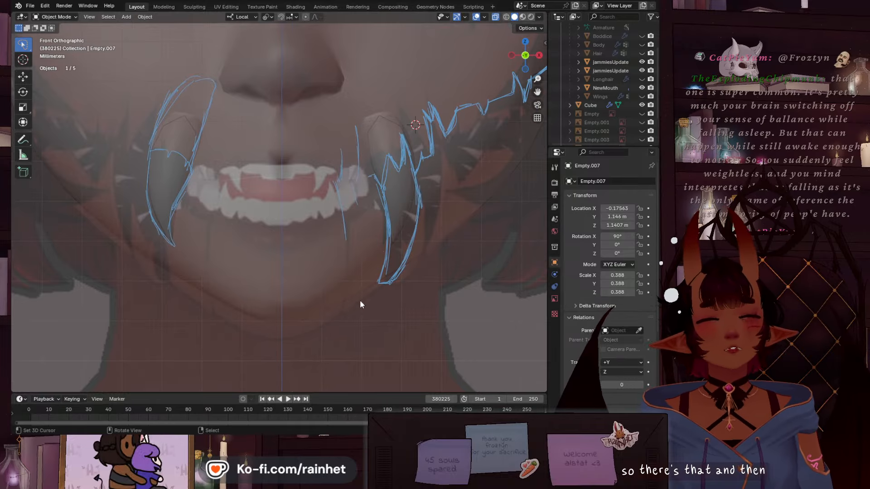
scroll(227, 234, "down", 6)
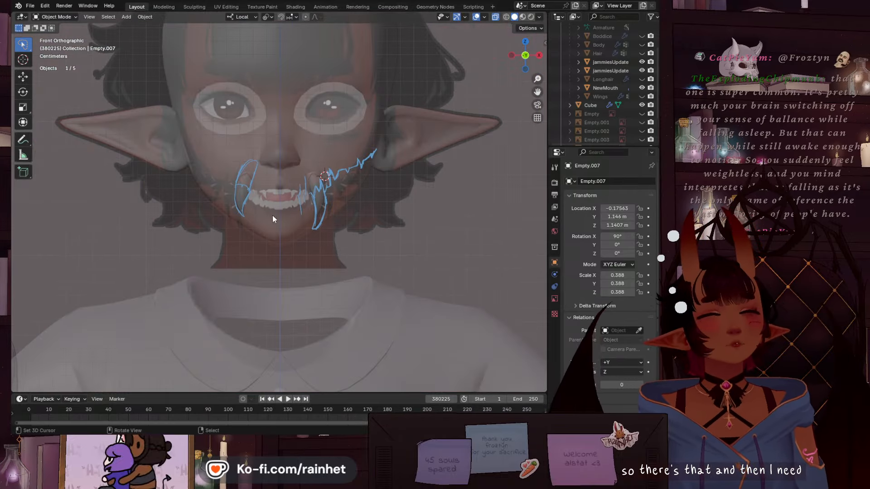
scroll(366, 221, "up", 5)
middle_click_drag(406, 199, 326, 204, "shift")
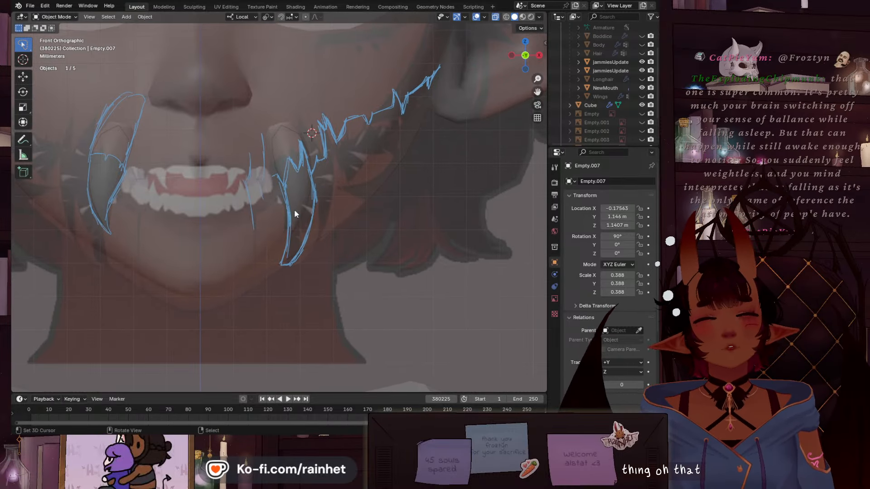
left_click(56, 17)
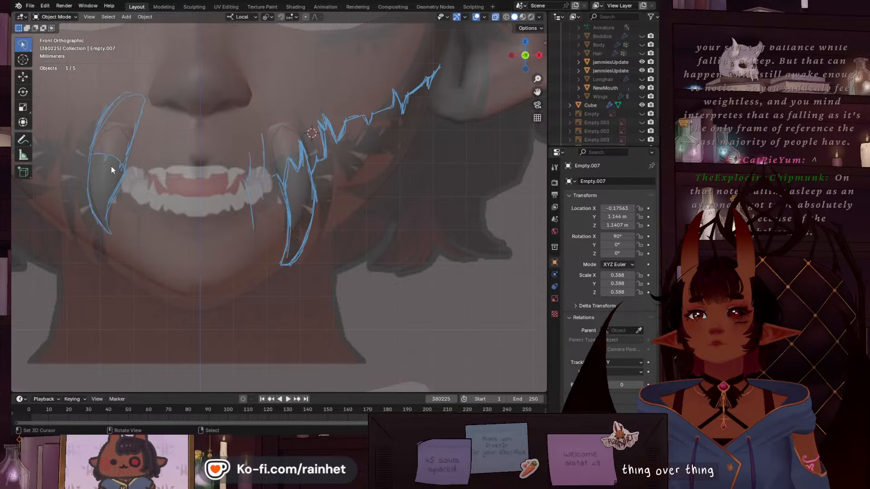
left_click(111, 167)
left_click(59, 17)
left_click(64, 36)
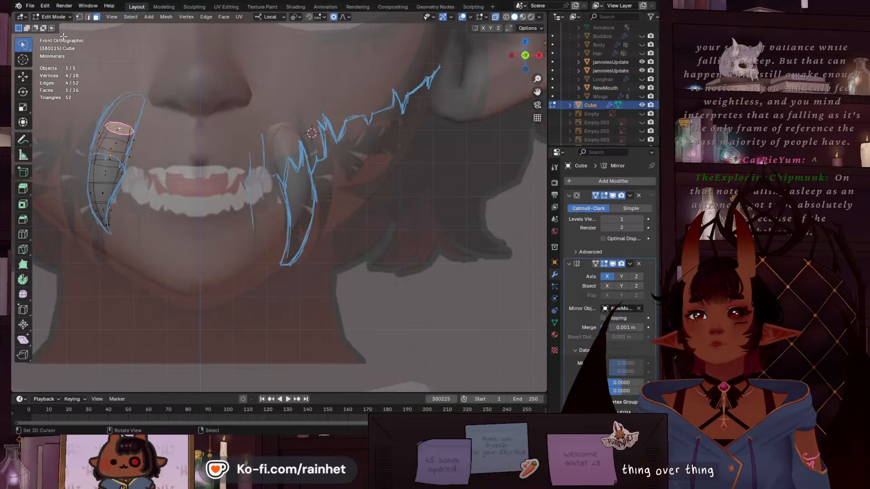
scroll(287, 184, "up", 4)
scroll(311, 205, "down", 5)
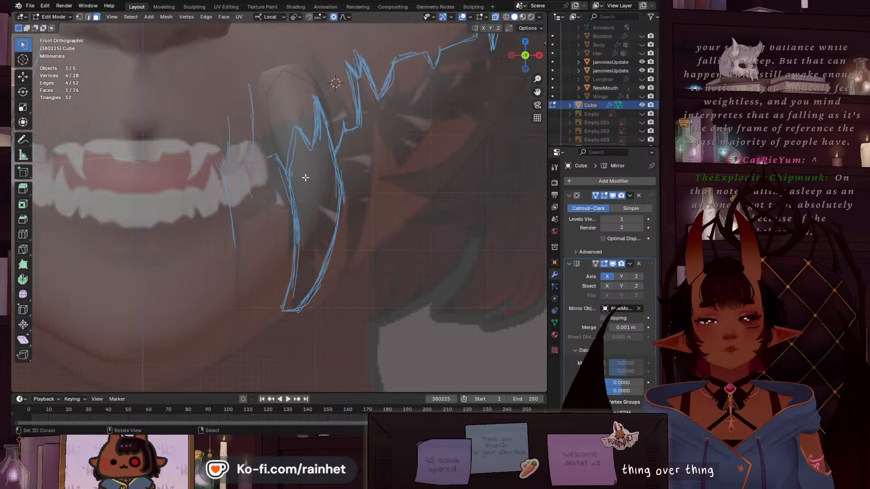
left_click(159, 181)
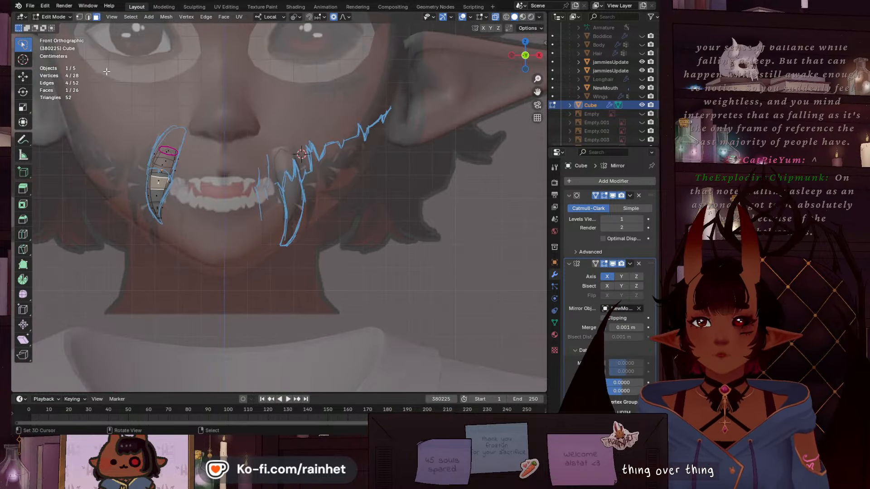
left_click(54, 17)
left_click(51, 26)
Open the NewMouth head mesh for editing in the front view with X-ray off
scroll(285, 205, "down", 2)
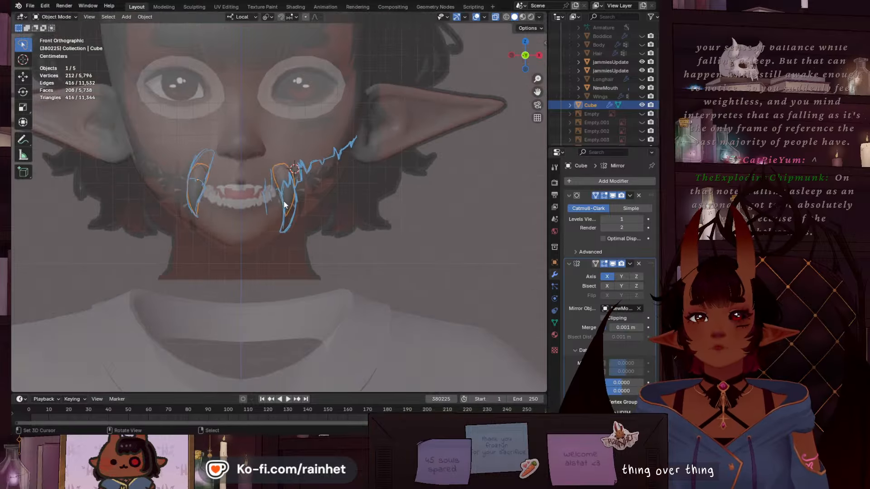
middle_click_drag(284, 202, 270, 211)
right_click(270, 211)
left_click(64, 17)
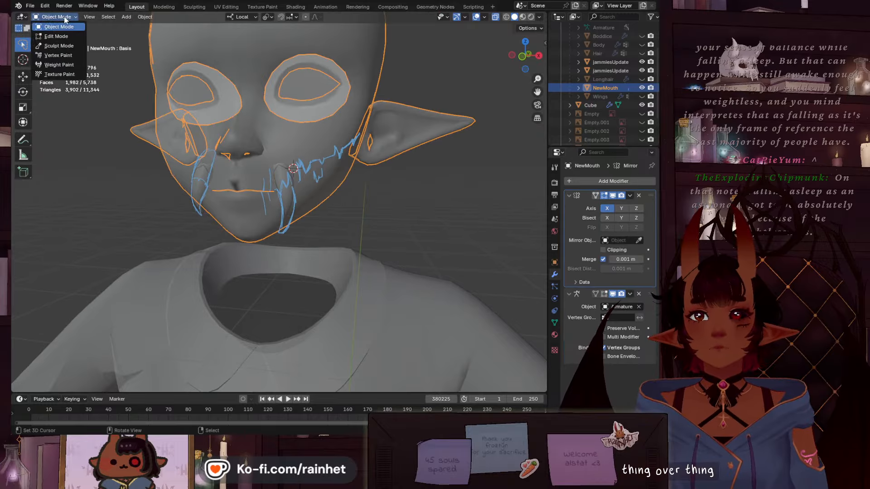
left_click(59, 37)
scroll(444, 94, "up", 5)
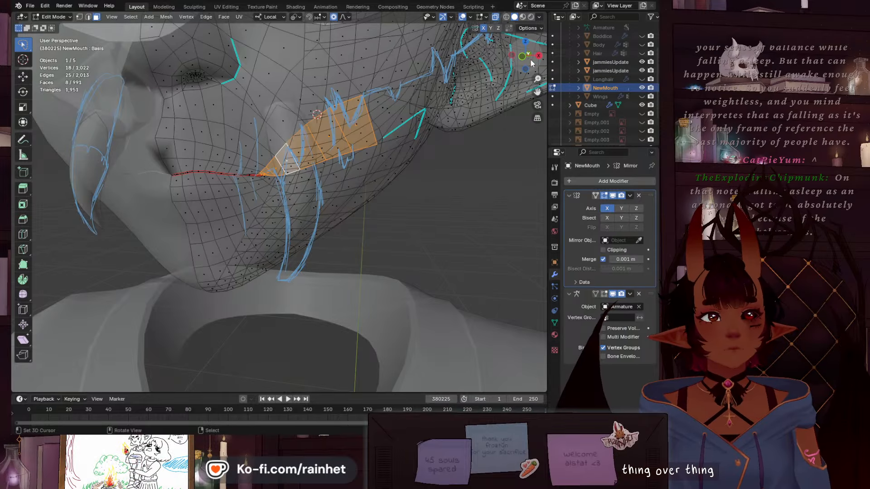
left_click(524, 56)
scroll(324, 146, "up", 2)
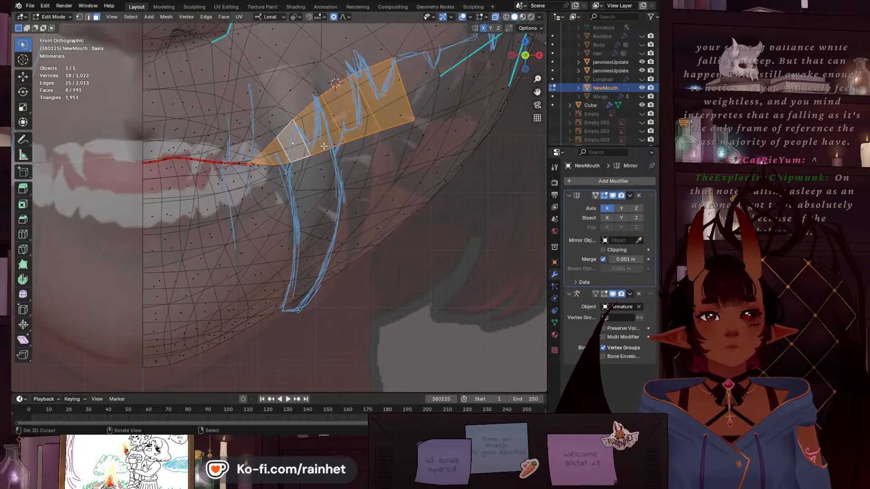
left_click(495, 17)
Select the head's faces on the cheek around the fang and continue the selection down under the jaw to the chin
left_click(327, 72)
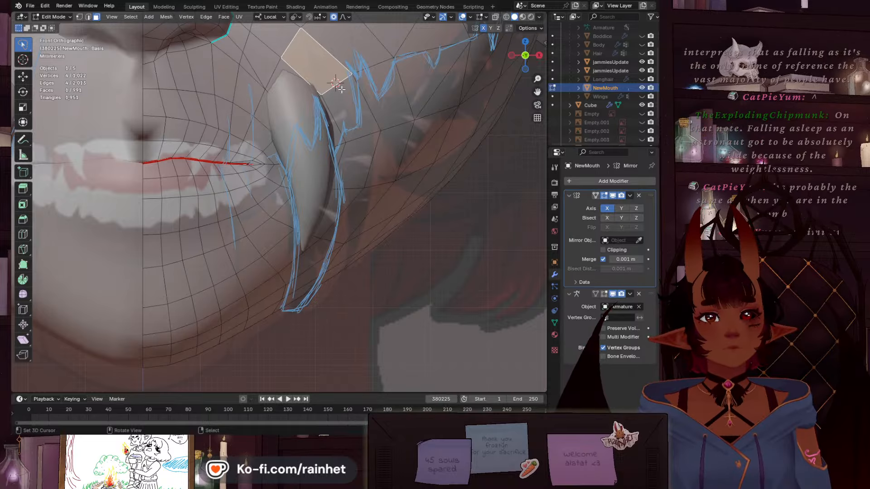
mouse_move(341, 95)
left_mouse_down()
mouse_move(312, 120)
mouse_move(275, 213)
mouse_move(272, 306)
mouse_move(309, 328)
mouse_move(355, 259)
mouse_move(358, 118)
left_mouse_up()
mouse_move(347, 176)
middle_mouse_down()
mouse_move(309, 280)
mouse_move(288, 188)
mouse_move(271, 230)
mouse_move(170, 266)
mouse_move(220, 232)
mouse_move(290, 276)
mouse_move(344, 297)
middle_mouse_up()
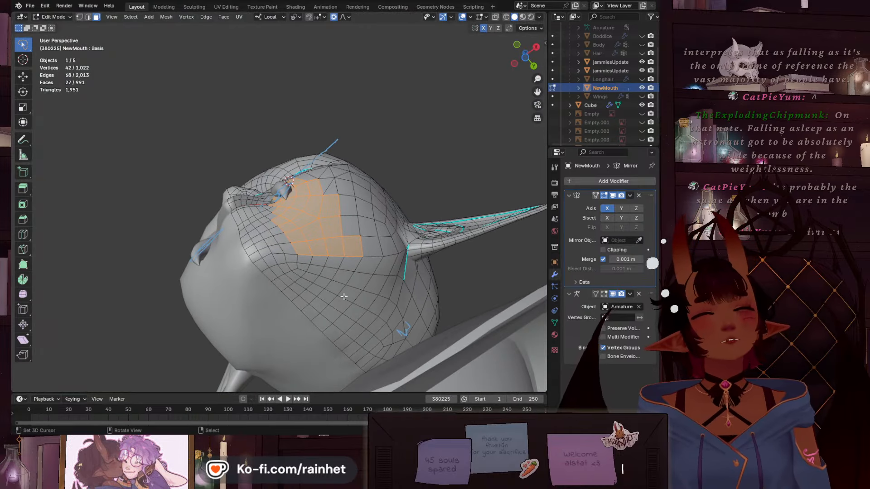
scroll(344, 297, "up", 2)
mouse_move(313, 280)
left_mouse_down()
mouse_move(304, 330)
mouse_move(355, 325)
mouse_move(385, 287)
left_mouse_up()
left_click_drag(300, 312, 281, 331, "shift")
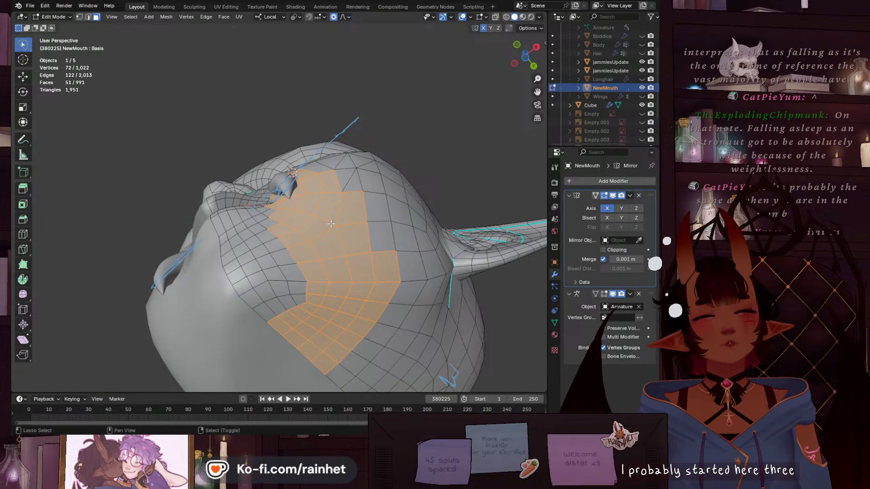
mouse_move(332, 225)
middle_mouse_down()
mouse_move(354, 284)
mouse_move(382, 317)
mouse_move(327, 240)
middle_mouse_up()
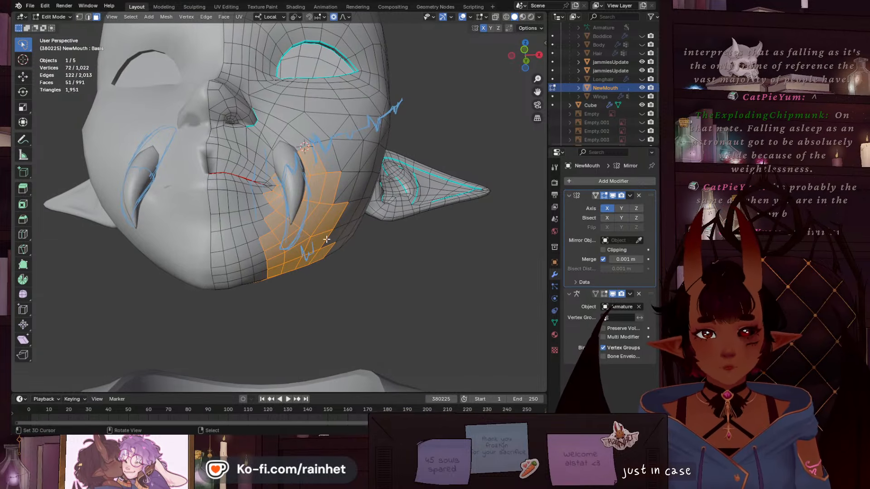
Duplicate the selected cheek and jaw faces in place and separate the copy into its own object
key("shift+d")
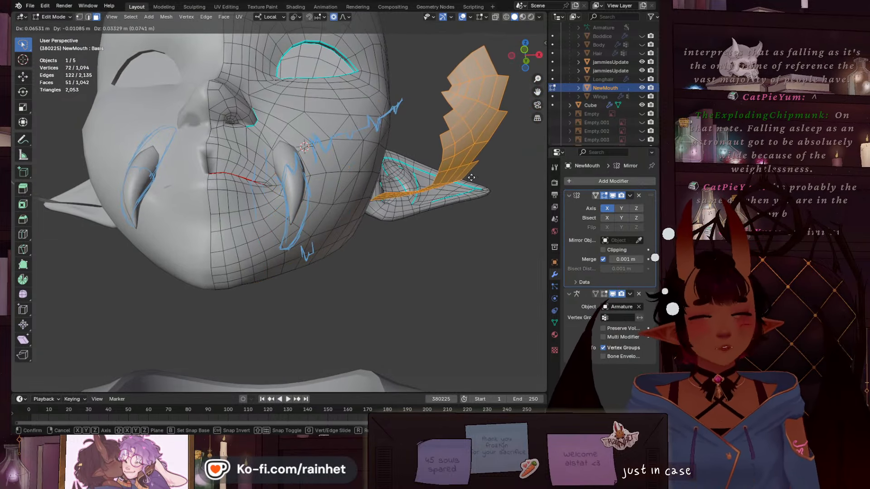
right_click(483, 160)
key("p")
left_click(482, 160)
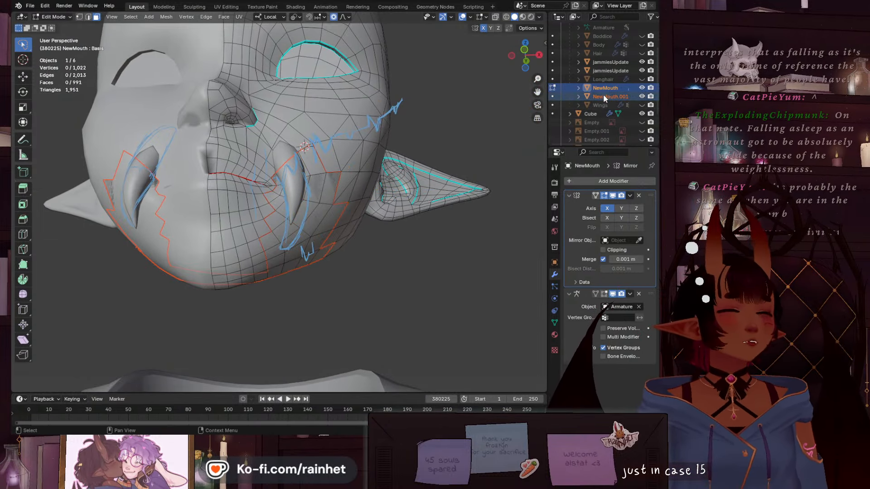
Leave the head mesh and open only the separated NewMouth.001 patch for editing
left_click(59, 17)
left_click(56, 26)
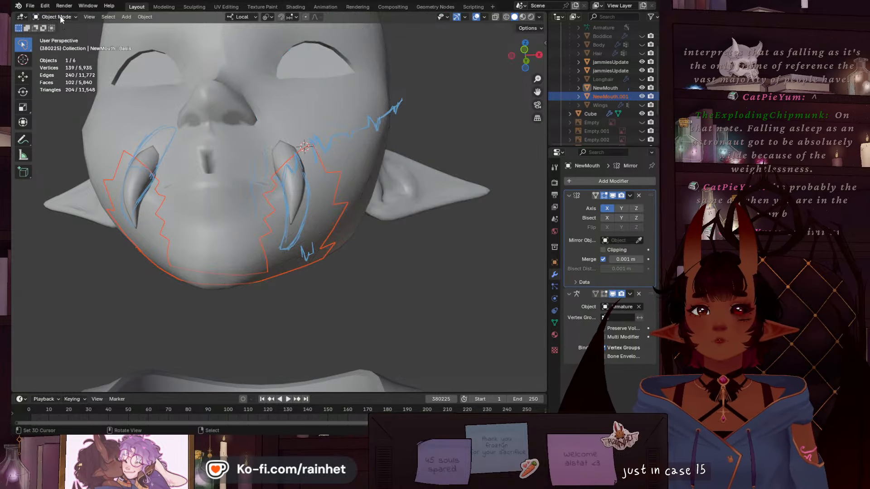
left_click(59, 17)
left_click(66, 37)
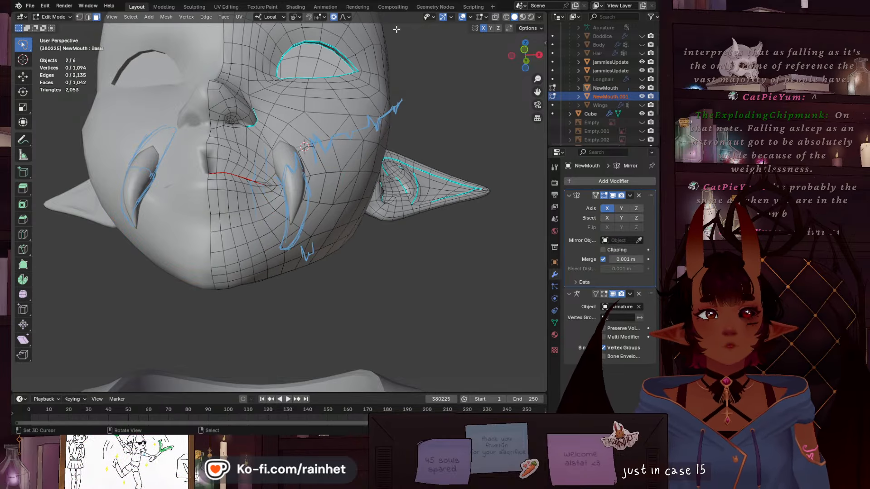
left_click(53, 18)
left_click(55, 26)
left_click(610, 96)
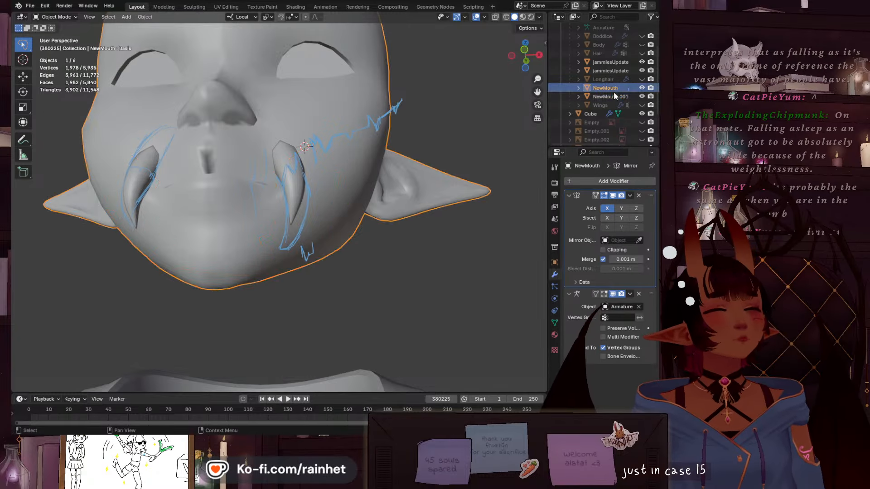
left_click(66, 18)
left_click(63, 36)
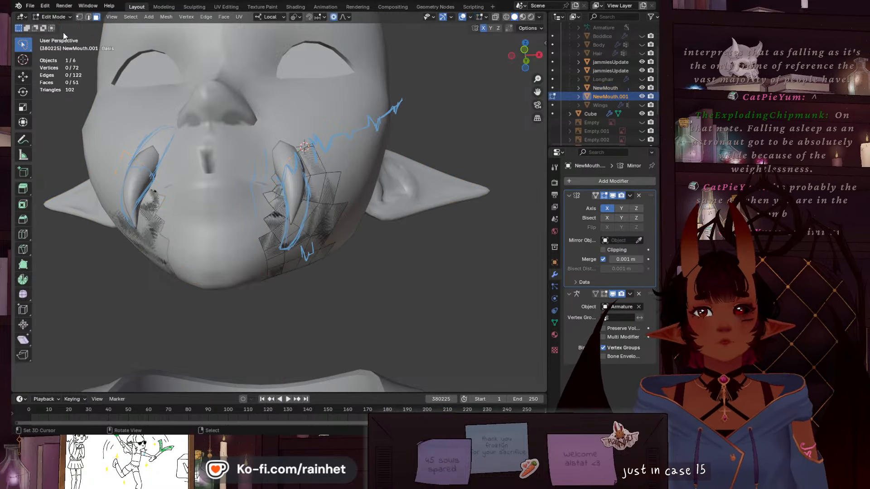
Show the patch over the mouth sketch in the front view with X-ray on and Material Preview shading
left_click(526, 48)
scroll(281, 92, "up", 4)
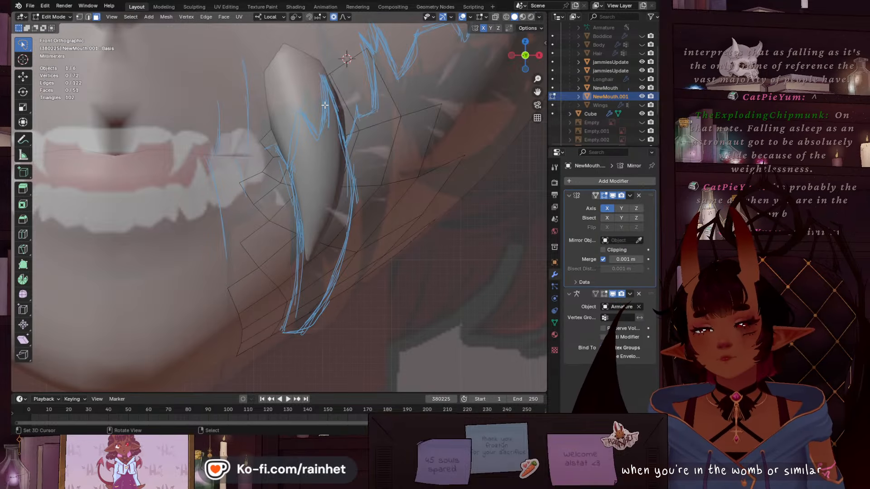
scroll(326, 122, "down", 2)
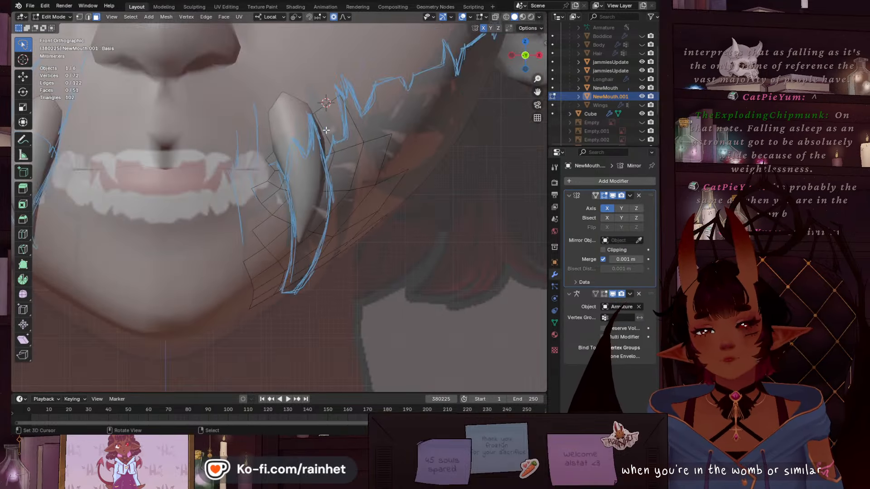
left_click(496, 17)
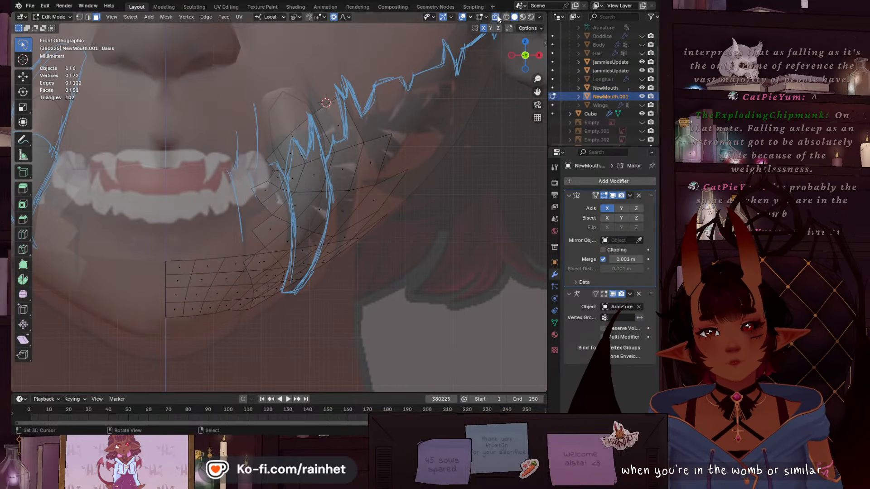
left_click(523, 17)
scroll(286, 159, "up", 5)
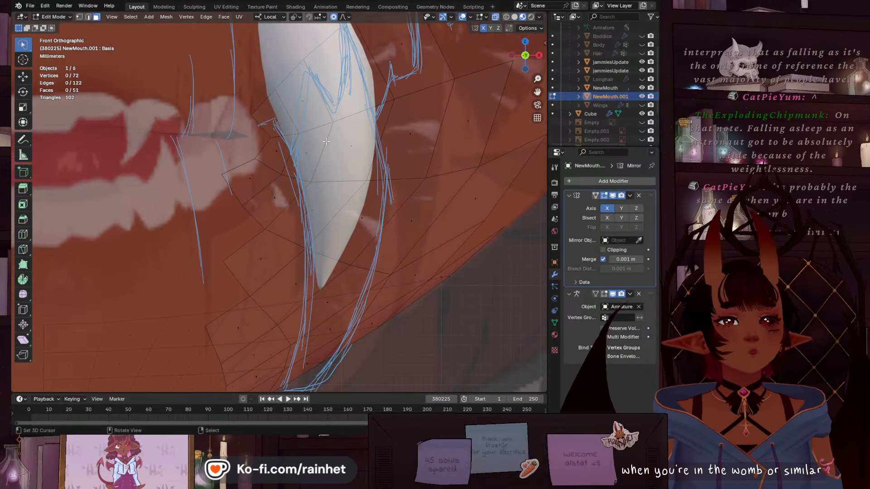
scroll(245, 263, "up", 3)
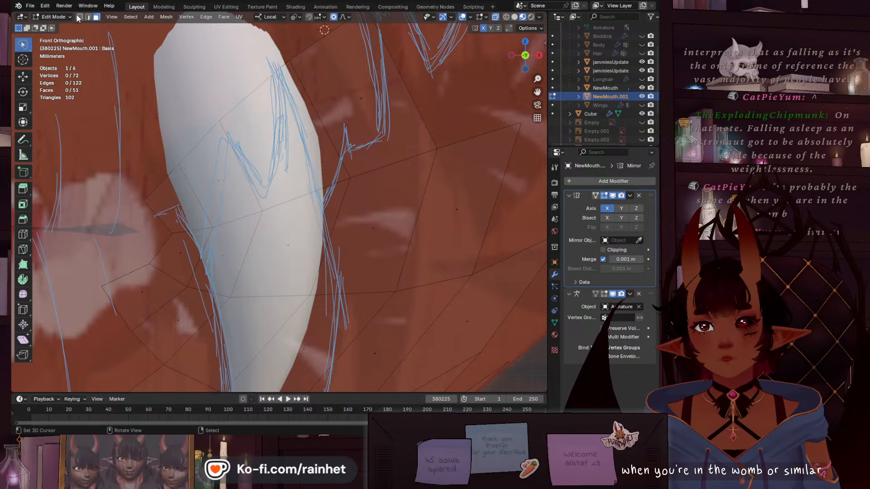
In vertex selection, knife-cut the patch along the sketched line on the fang's inner side, from near the jaw edge up past the fang tip
key("1")
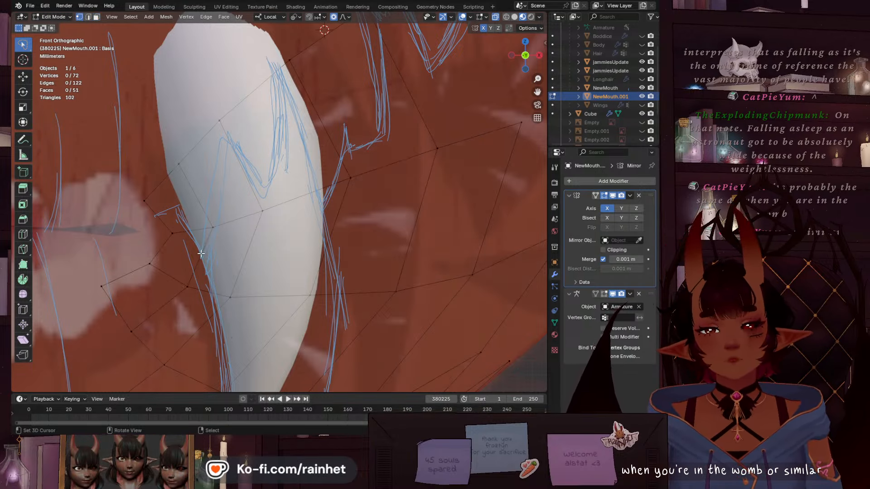
scroll(201, 253, "down", 2)
middle_click_drag(200, 254, 185, 150, "shift")
key("a")
key("a")
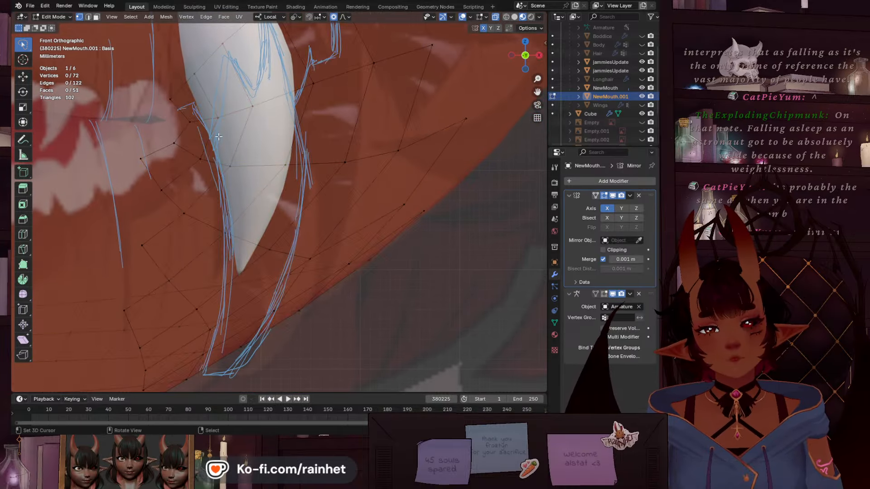
key("k")
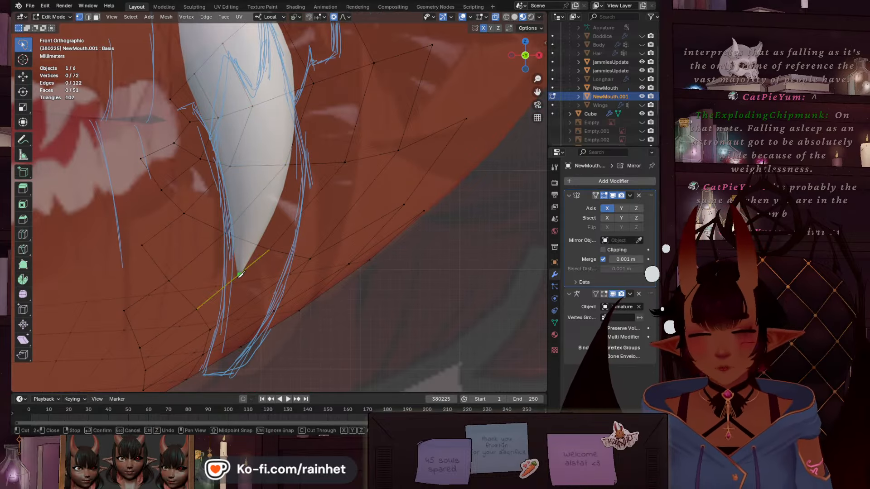
middle_click_drag(217, 360, 232, 249, "shift")
scroll(241, 236, "up", 1)
left_click(327, 146)
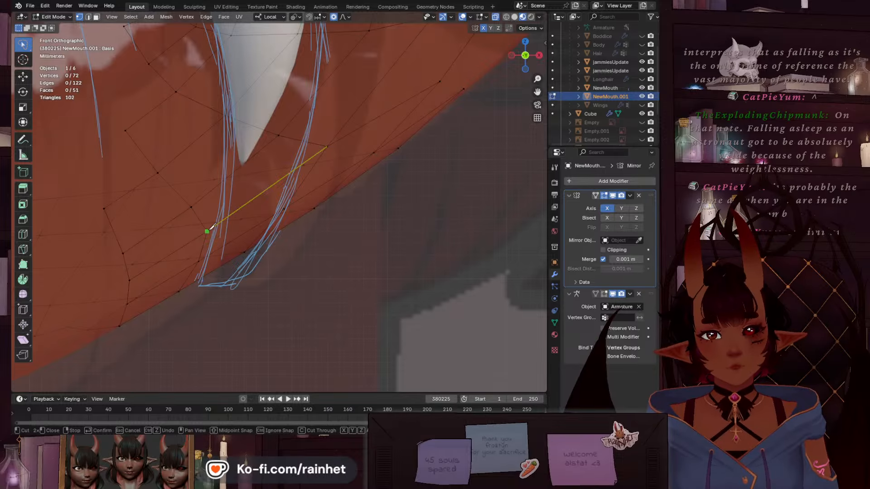
left_click(209, 230)
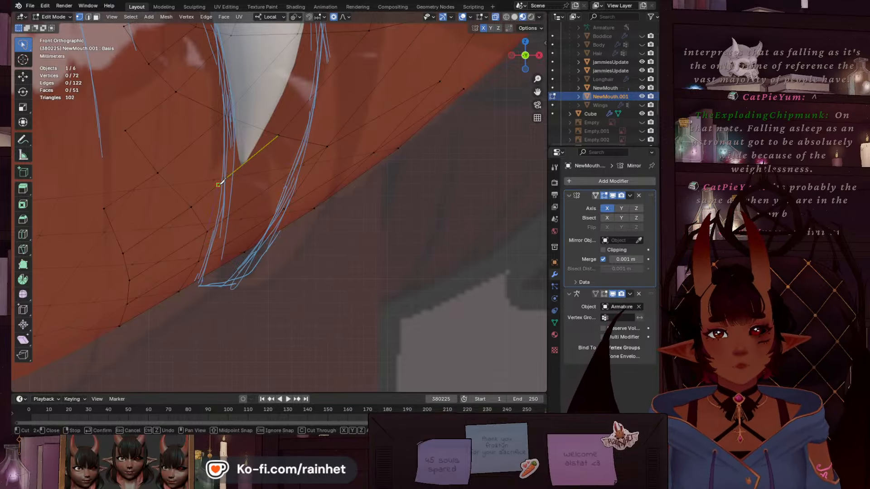
left_click(218, 184)
scroll(226, 115, "up", 3)
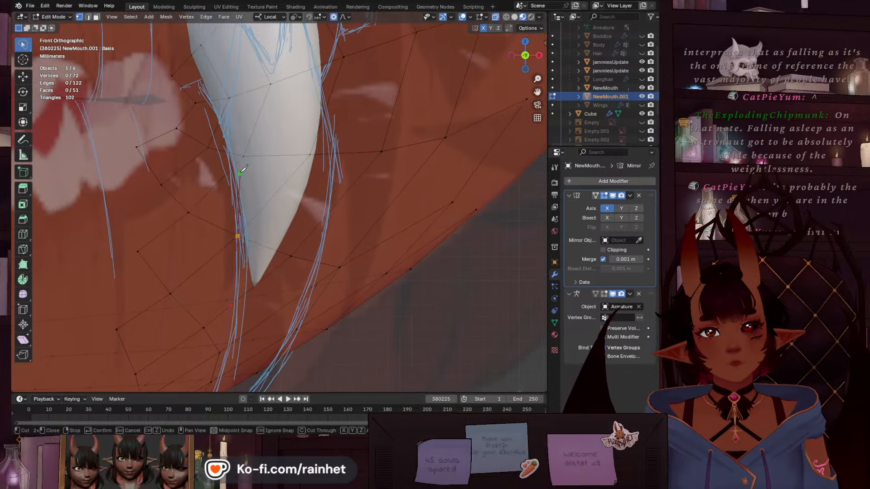
scroll(218, 172, "up", 4)
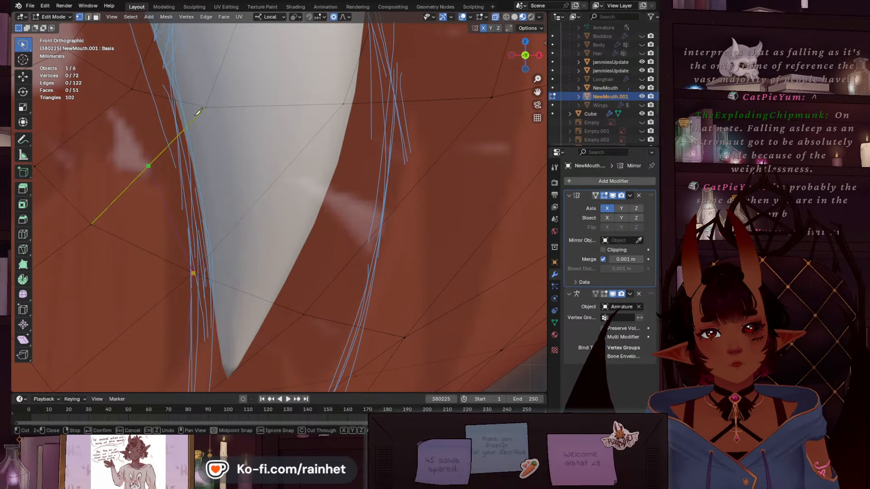
key("Return")
scroll(243, 178, "down", 4)
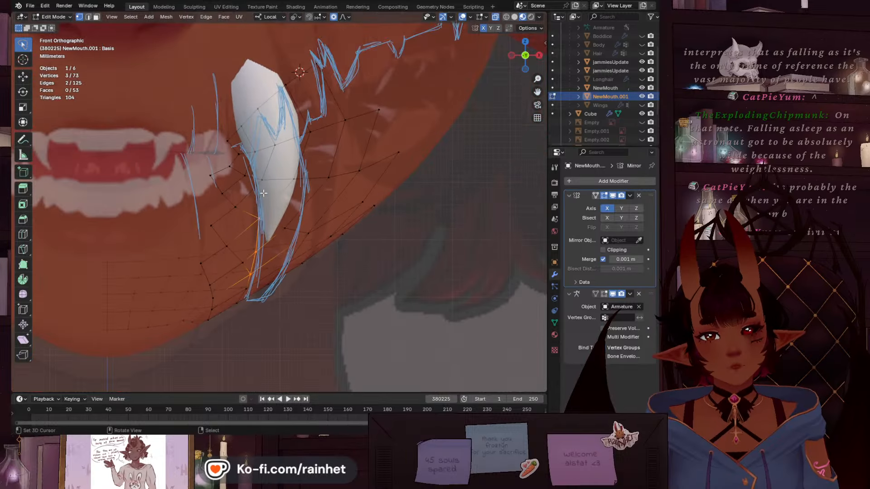
left_click(300, 140)
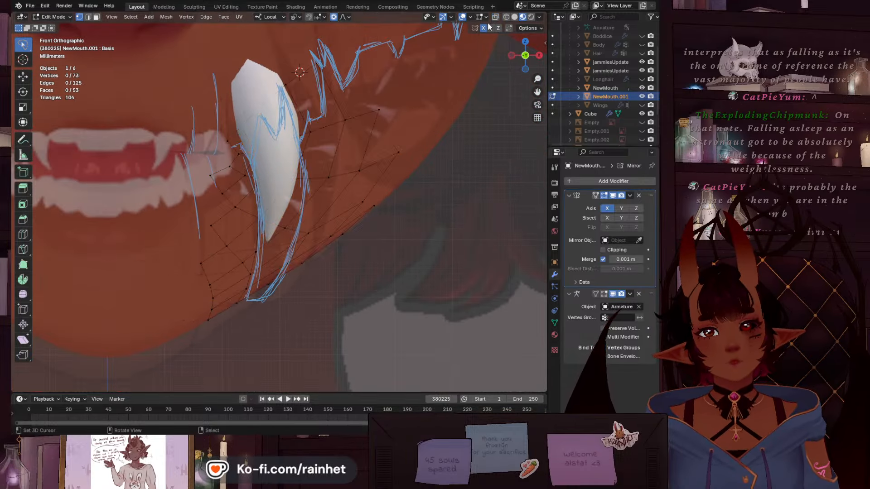
Hide the Cube fang object and continue the knife cut up the inner sketch line toward the mouth corner
scroll(268, 199, "up", 3)
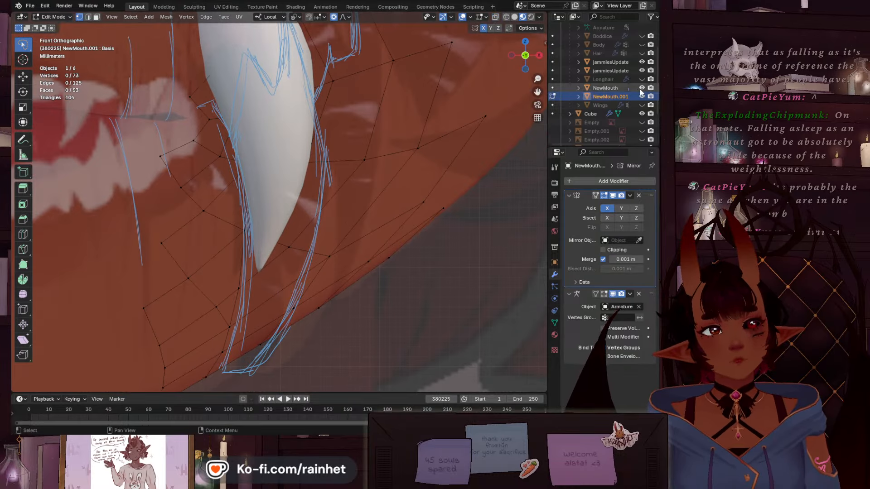
left_click(642, 114)
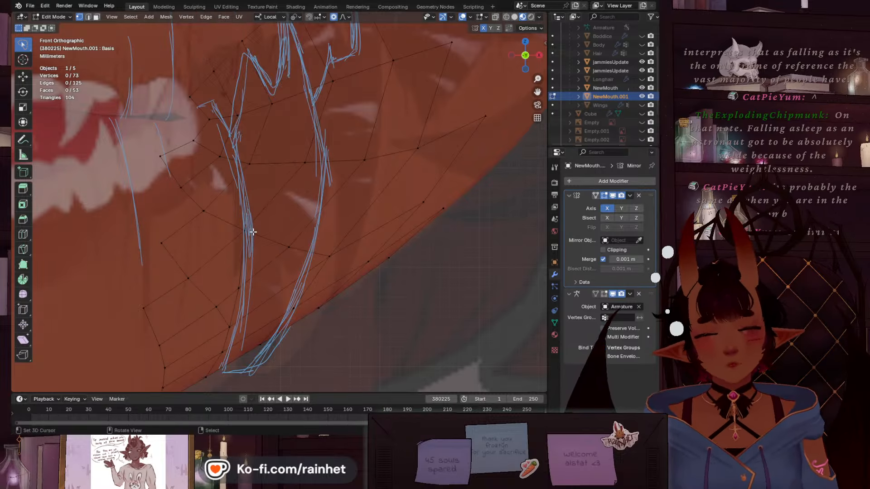
key("k")
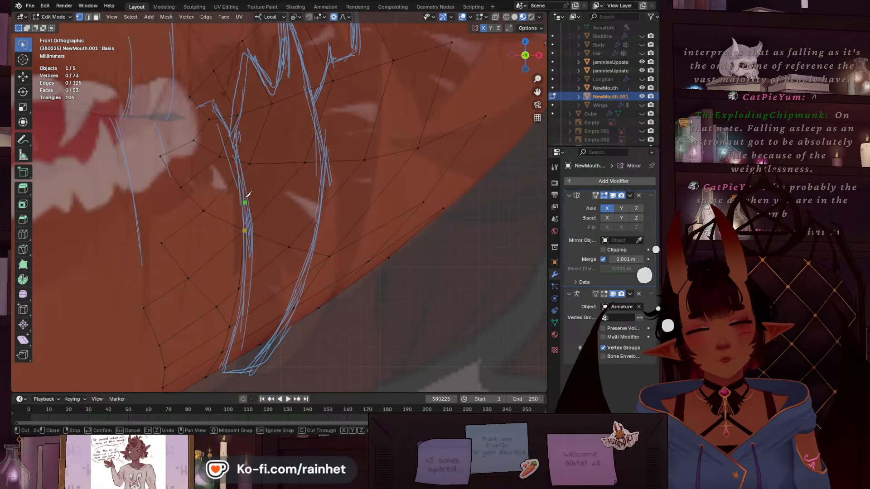
left_click(240, 173)
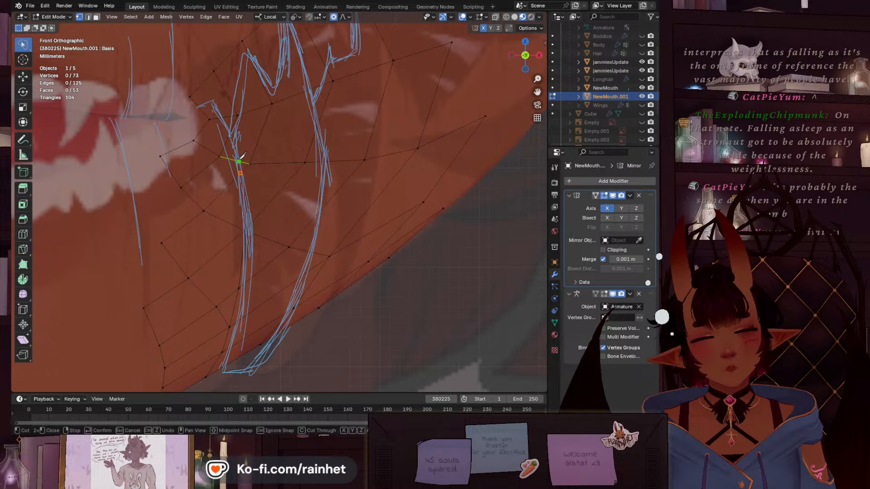
left_click(235, 130)
key("Return")
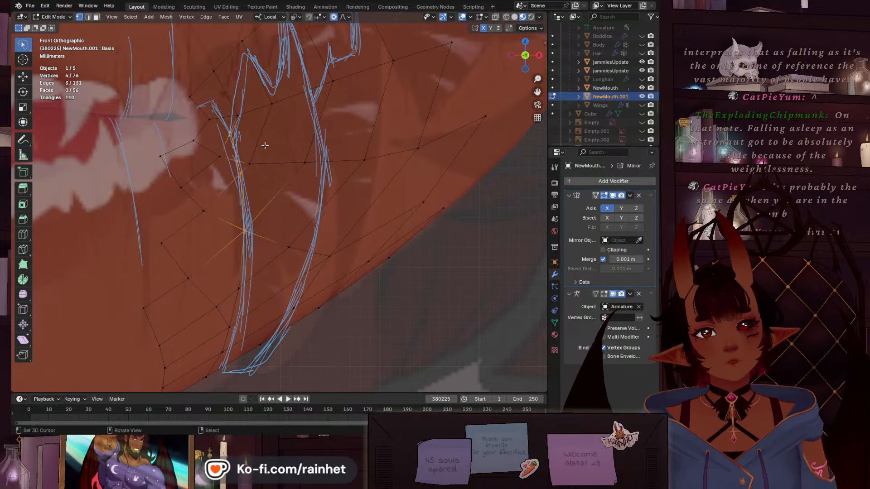
Knife-cut the mesh along the outer side of the sketched fang outline, up to its tallest tip and down into the adjacent notch
key("alt+a")
middle_click_drag(257, 135, 251, 104, "shift")
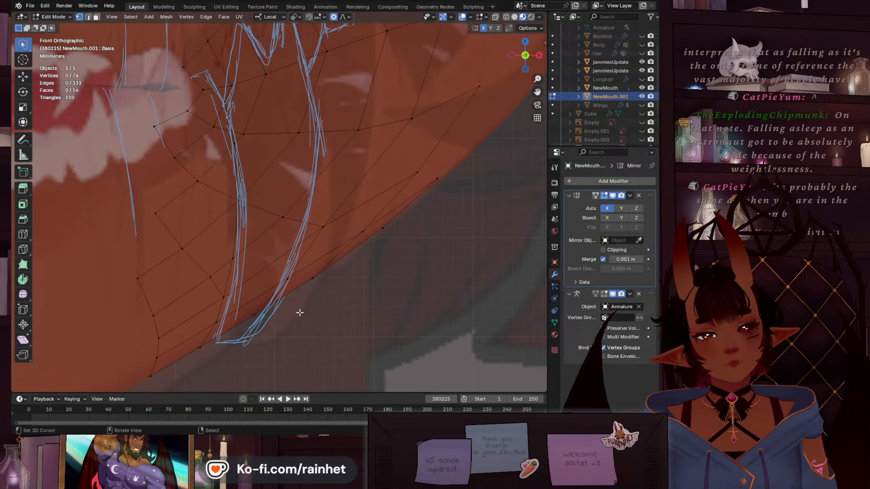
key("k")
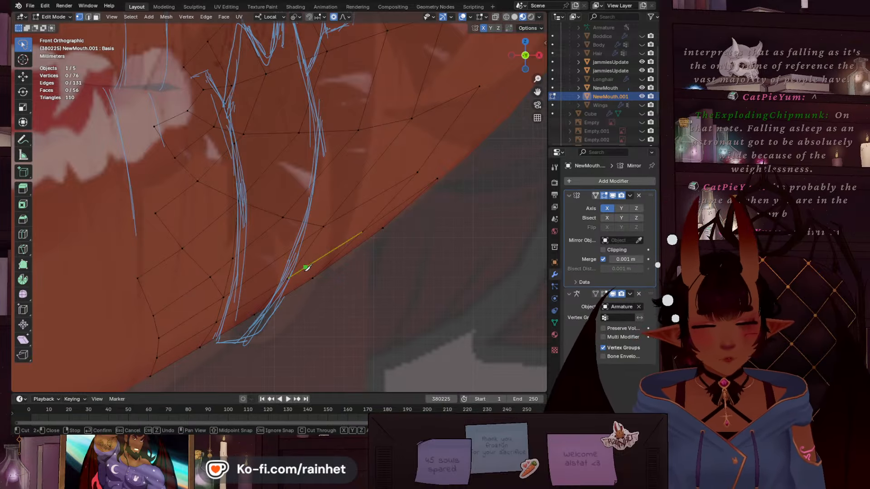
left_click(289, 278)
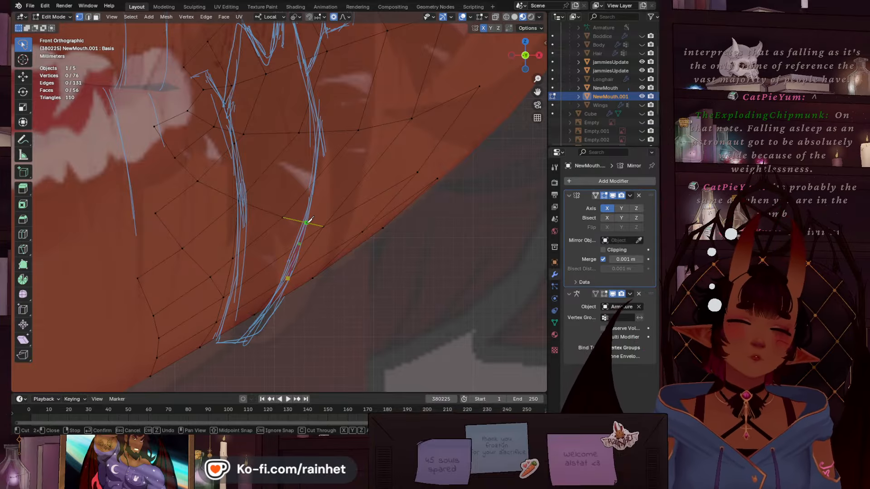
left_click(308, 223)
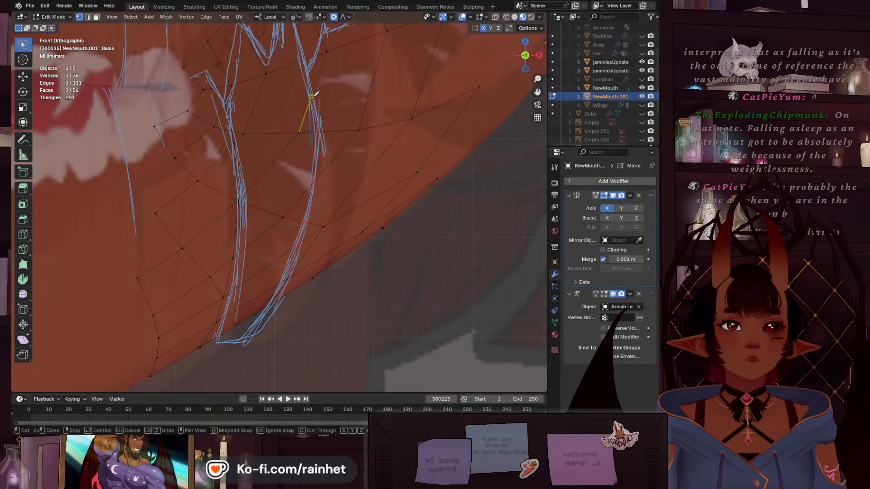
middle_click_drag(303, 60, 304, 184, "shift")
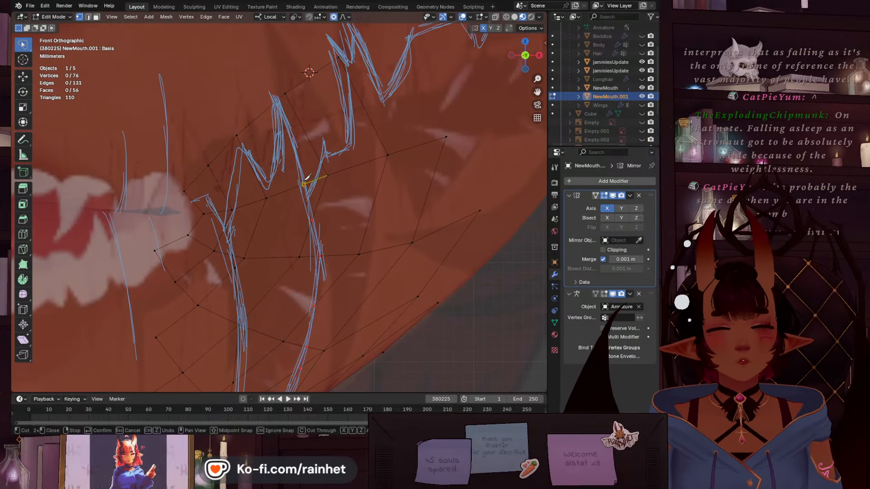
left_click(279, 98)
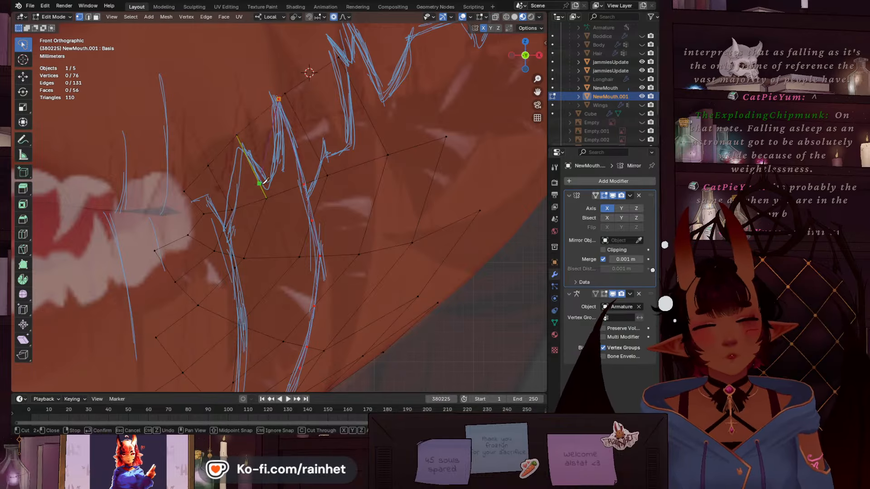
key("Return")
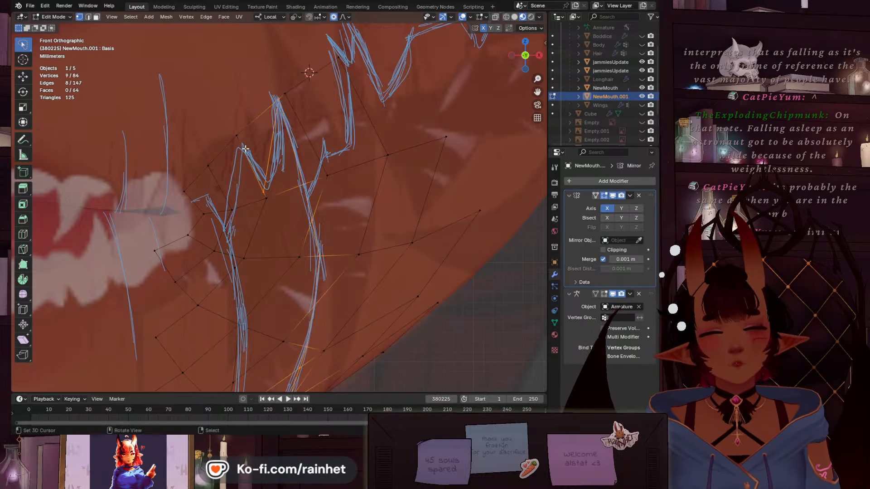
Knife-cut from the corner near the shorter tip down the inner outline to the crossing edge, and clear the selection
key("k")
left_click(236, 135)
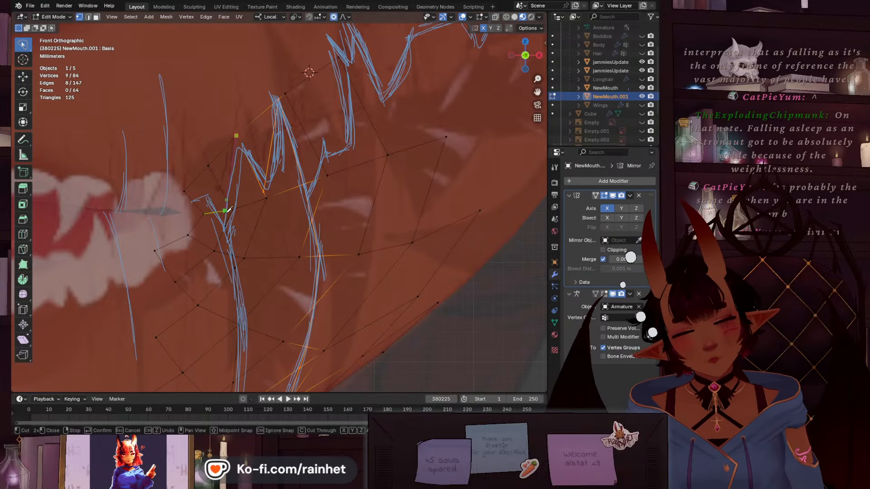
left_click(234, 209)
key("Return")
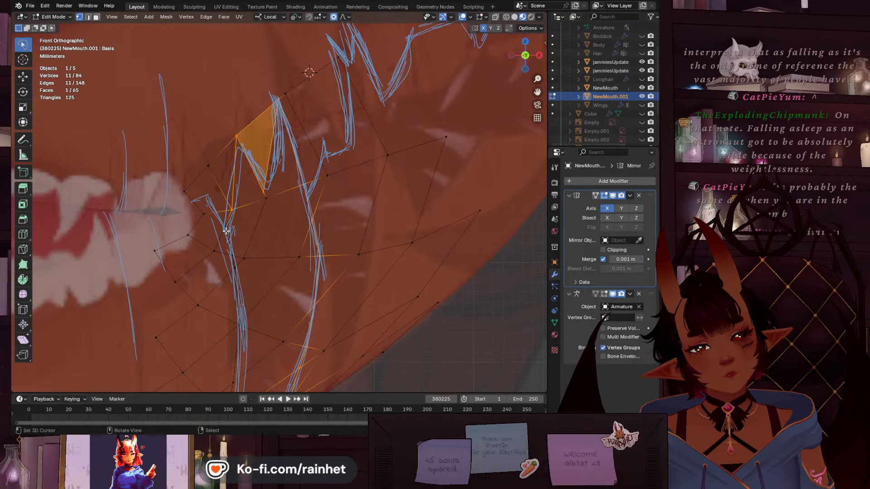
scroll(223, 253, "up", 2)
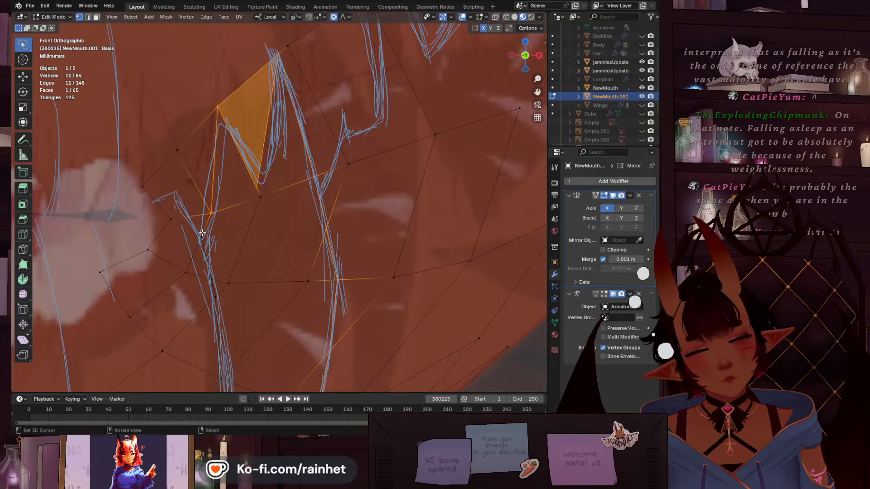
scroll(202, 233, "down", 4)
key("a")
key("a")
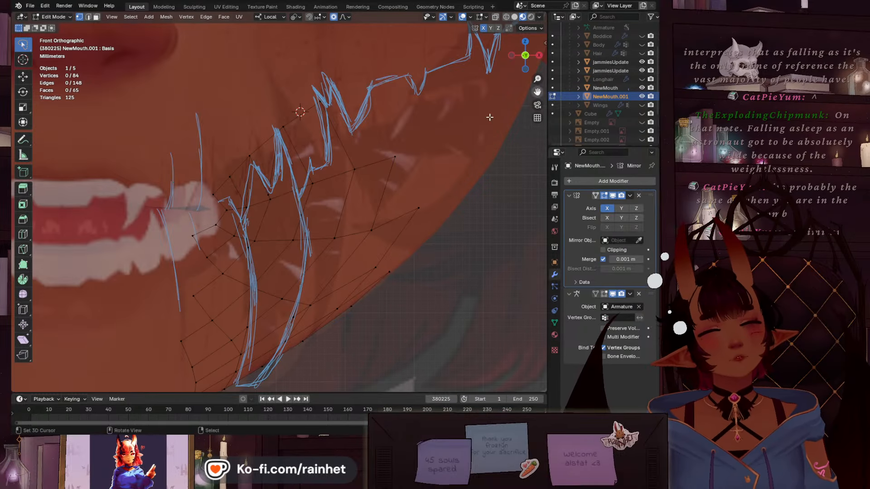
Delete the five vertices beside the mouth corner that lie outside the fang's inner outline
middle_click_drag(317, 182, 216, 182)
mouse_move(175, 201)
left_mouse_down()
mouse_move(199, 251)
mouse_move(260, 182)
left_mouse_up()
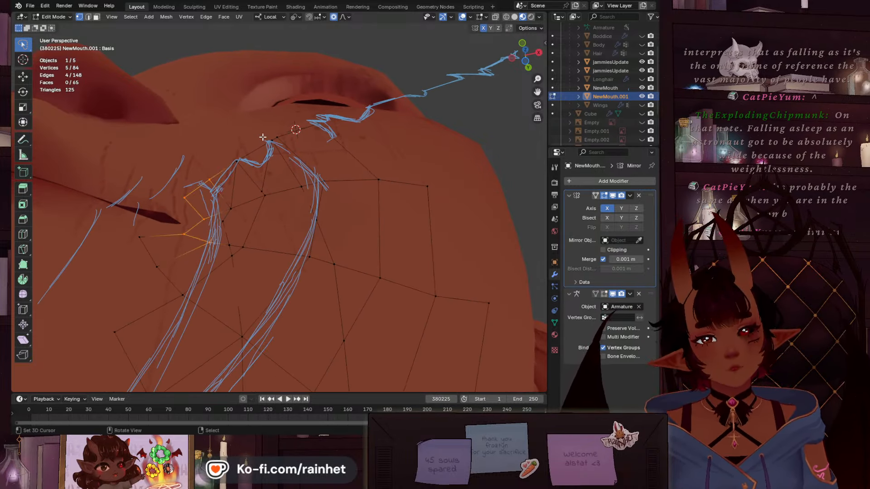
key("x")
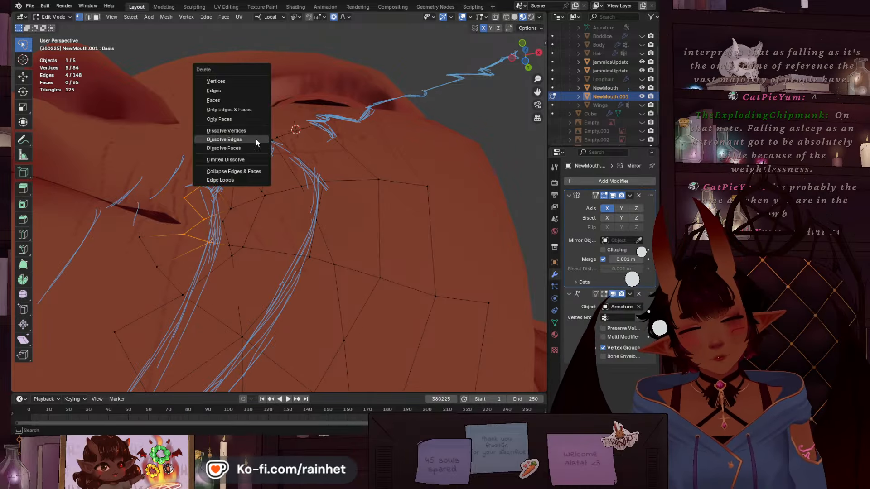
left_click(226, 82)
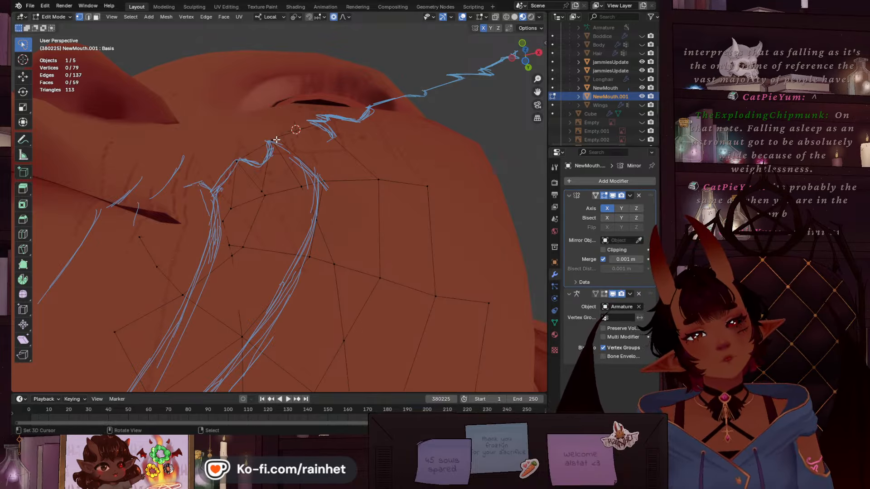
Delete the surplus vertices on the outer cheek side of the fang strip, down to the jaw patch
mouse_move(276, 139)
left_mouse_down()
mouse_move(417, 141)
mouse_move(458, 254)
mouse_move(363, 333)
mouse_move(392, 330)
left_mouse_up()
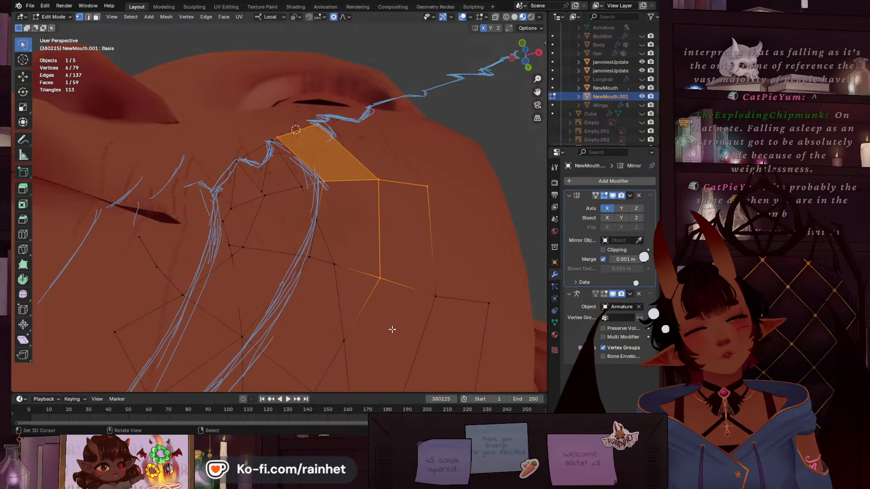
key("x")
left_click(313, 202)
scroll(345, 292, "down", 5)
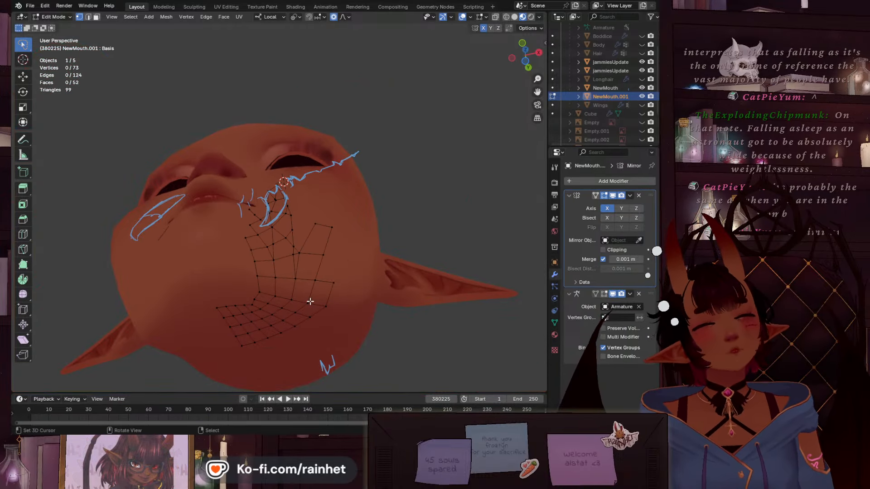
middle_click_drag(310, 301, 308, 276)
scroll(309, 274, "up", 2)
mouse_move(308, 271)
left_mouse_down()
mouse_move(389, 247)
mouse_move(353, 369)
mouse_move(334, 341)
mouse_move(330, 315)
left_mouse_up()
key("x")
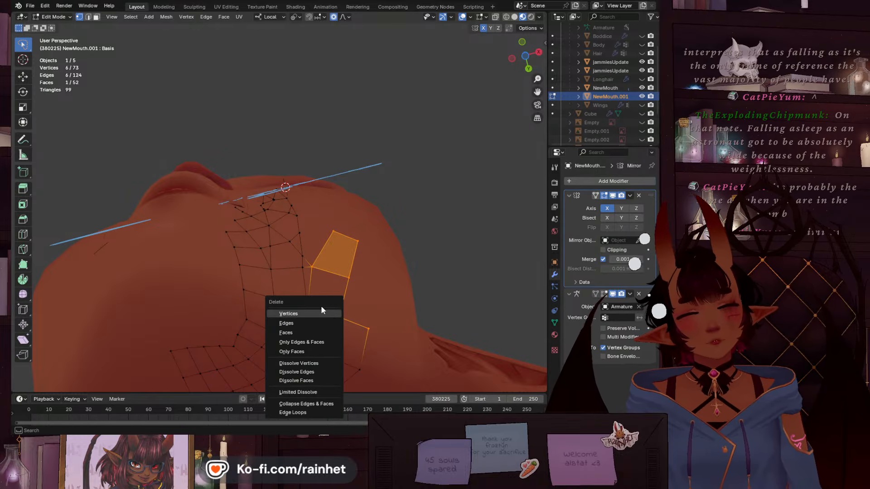
left_click(312, 314)
Delete the remaining columns of vertices on the inner, mouth-facing side of the fang strip
mouse_move(258, 210)
left_mouse_down()
mouse_move(230, 221)
mouse_move(245, 306)
mouse_move(259, 291)
mouse_move(265, 245)
left_mouse_up()
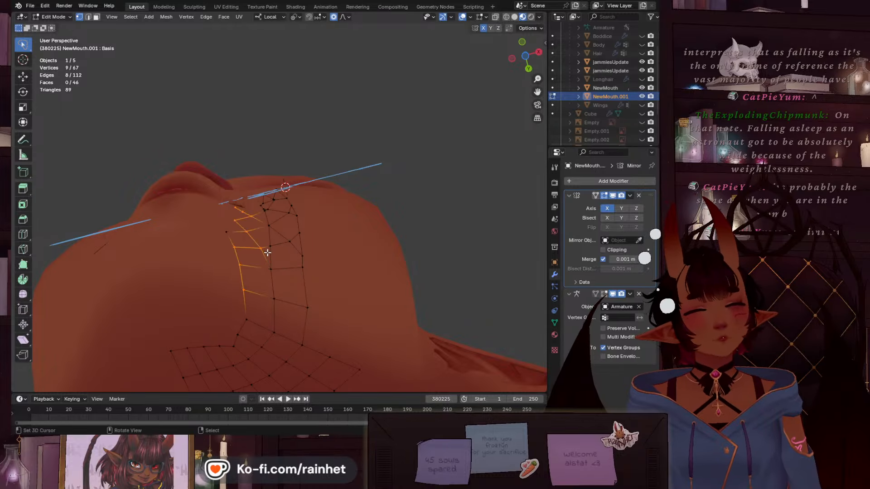
key("x")
left_click(252, 231)
key("x")
left_click(236, 243)
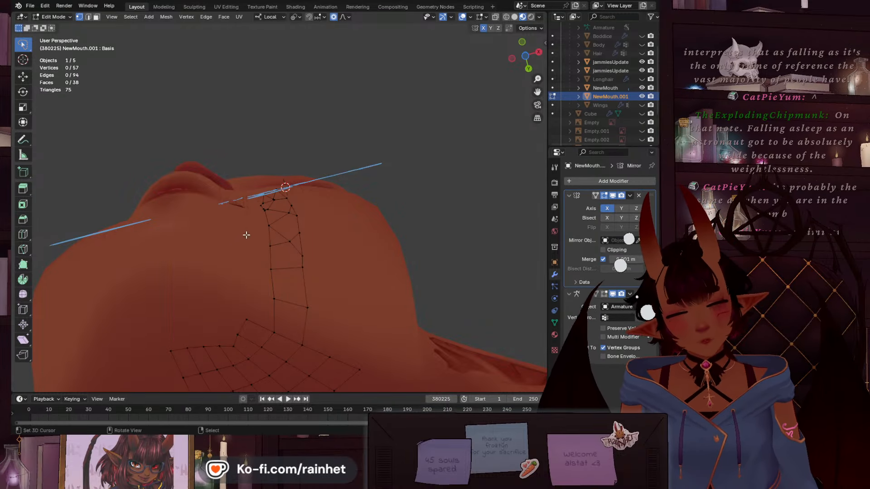
Switch to face selection in front view and delete the triangular face between the two fang tips
middle_click_drag(236, 243, 297, 220)
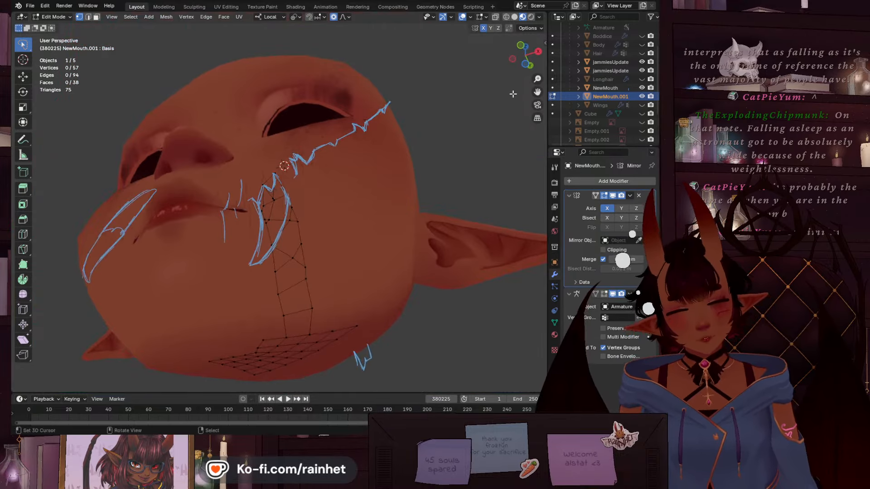
key("KP_1")
scroll(318, 193, "up", 6)
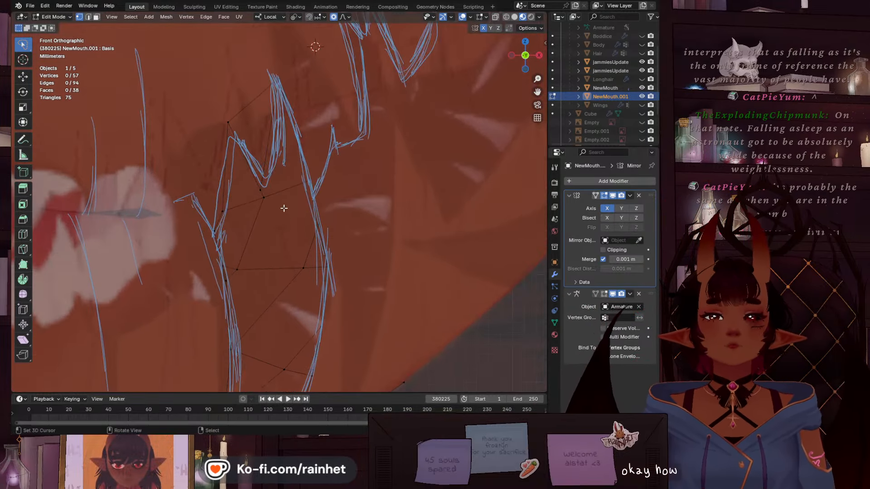
left_click(96, 18)
left_click(248, 118)
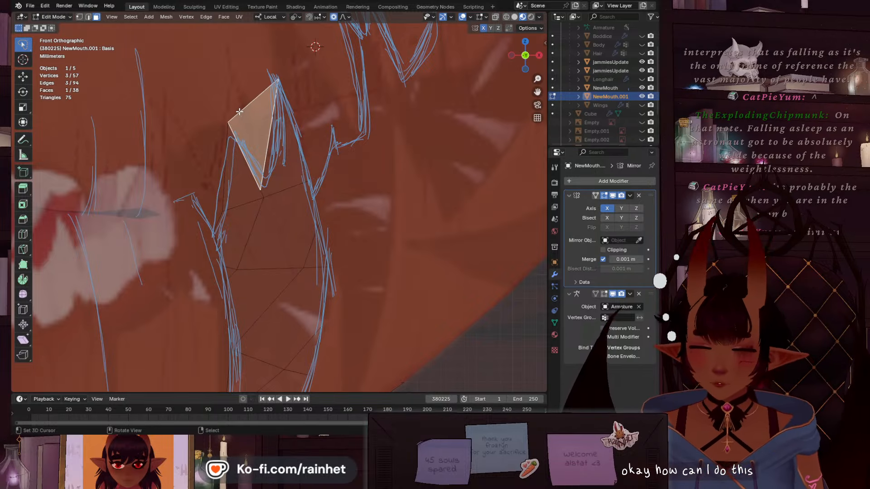
key("x")
left_click(225, 135)
Turn on the Mirror modifier's On Cage display to edit with the mirrored half shown
scroll(236, 145, "down", 6)
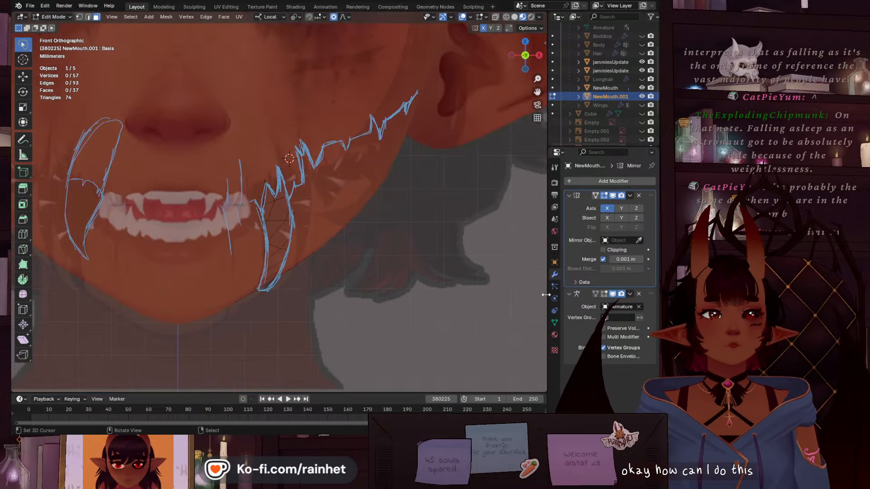
left_click(596, 195)
middle_click_drag(199, 239, 342, 215, "shift")
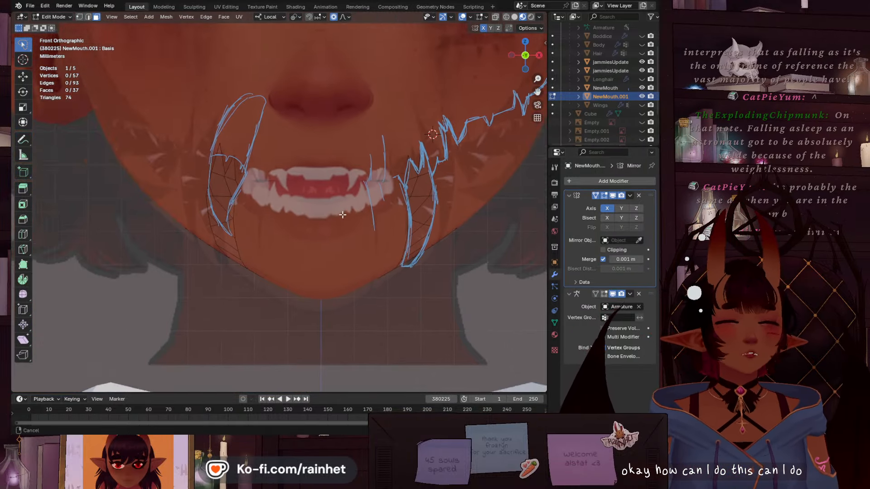
Examine the mirrored fang strips on both sides of the face in perspective, from below and from the front
scroll(223, 216, "up", 6)
key("KP_5")
scroll(243, 267, "down", 8)
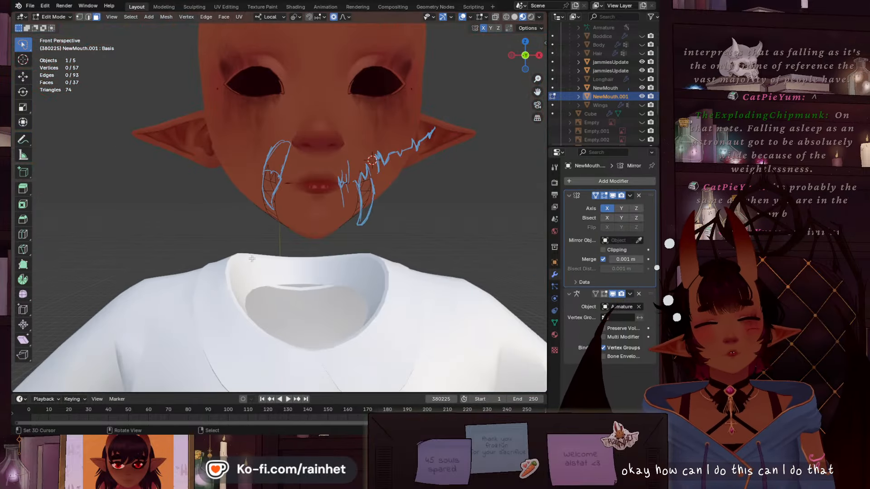
middle_click_drag(252, 258, 280, 184)
scroll(258, 223, "up", 4)
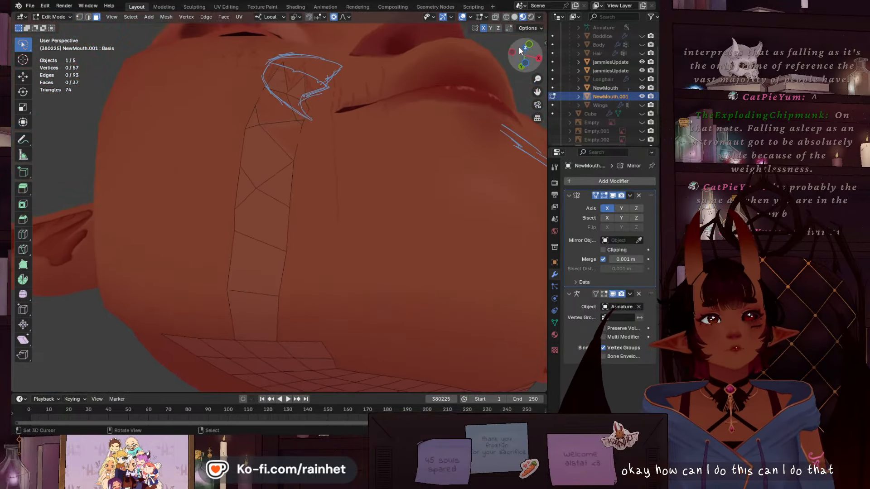
left_click(528, 64)
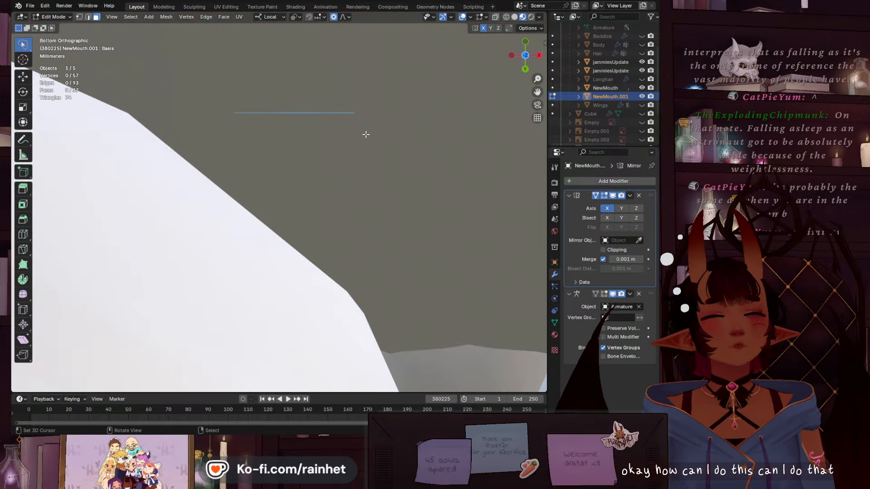
left_click(526, 69)
scroll(309, 176, "down", 5)
left_click(526, 56)
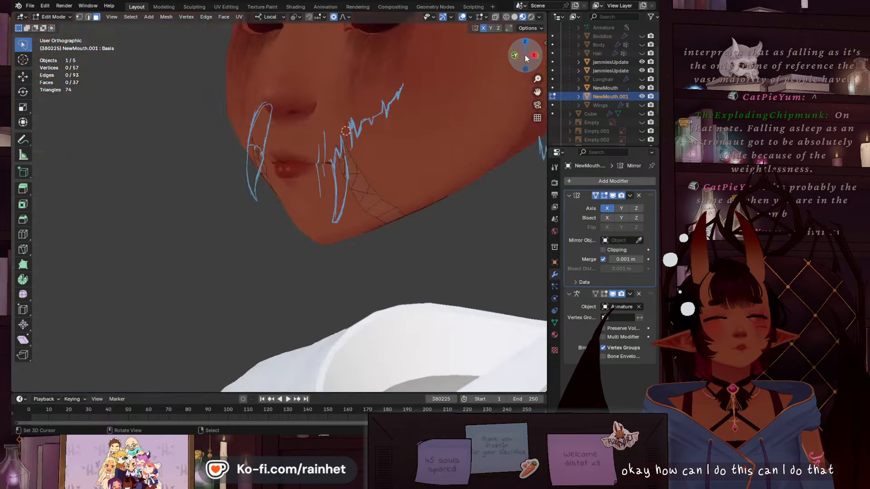
scroll(342, 171, "up", 5)
middle_click_drag(342, 170, 270, 210, "shift")
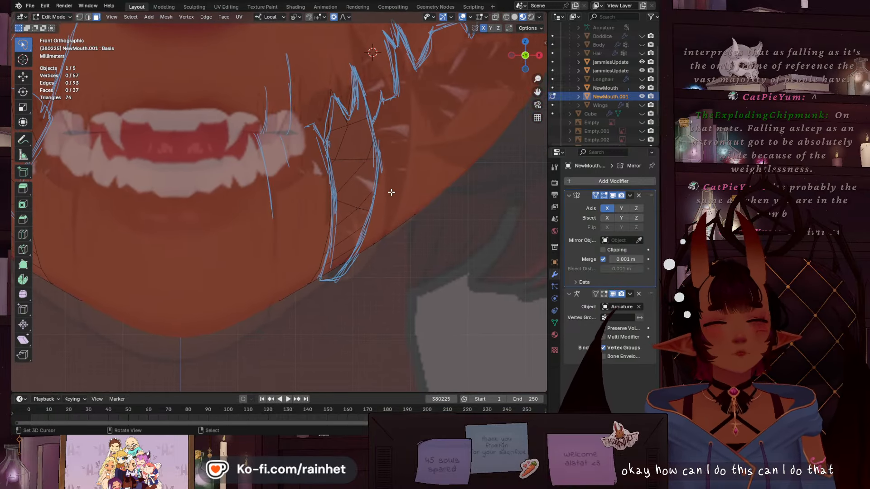
right_click(337, 263)
right_click(343, 246, "shift")
right_click(348, 224, "shift")
right_click(346, 214, "shift")
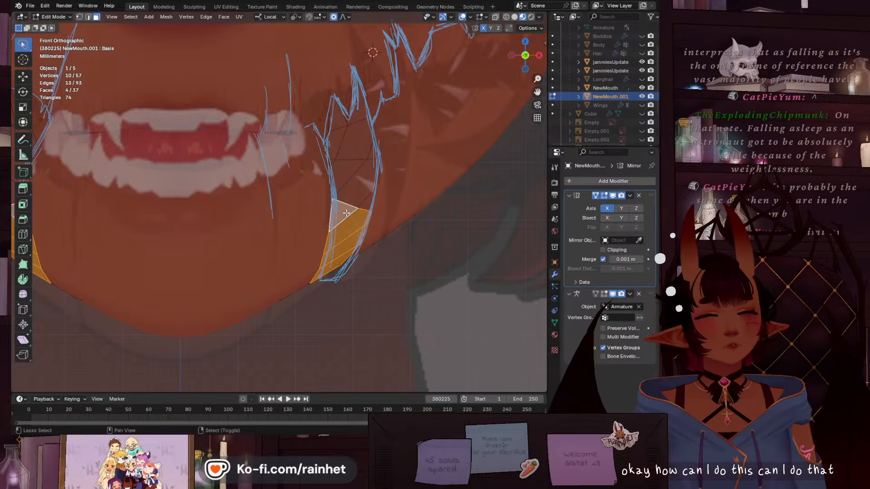
scroll(351, 264, "down", 4)
middle_click_drag(352, 264, 207, 141)
key("alt+a")
Switch to vertex selection and move the middle vertex on the strip's inner edge slightly toward the mouth with proportional editing
left_click(78, 17)
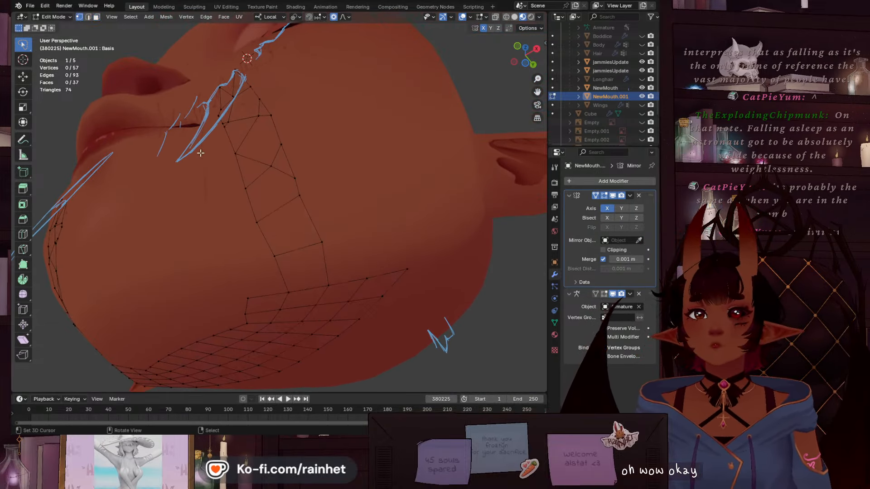
scroll(293, 220, "up", 3)
middle_click_drag(273, 199, 237, 271)
key("g")
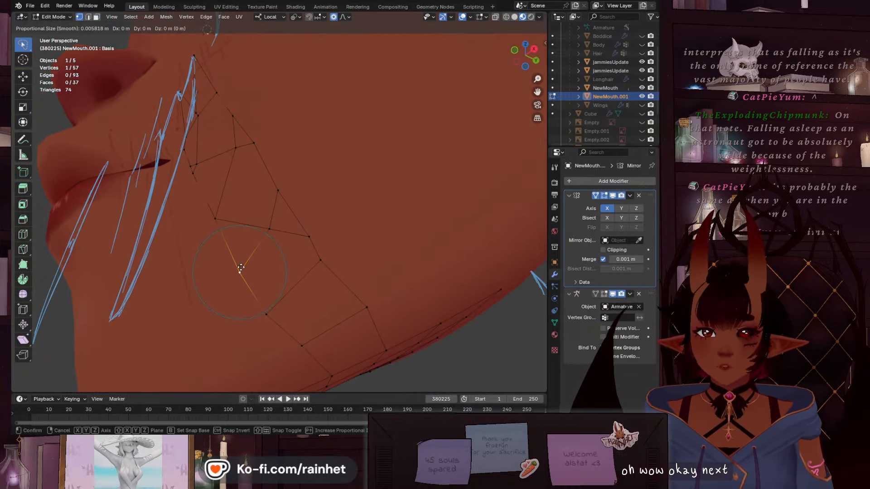
left_click(237, 267)
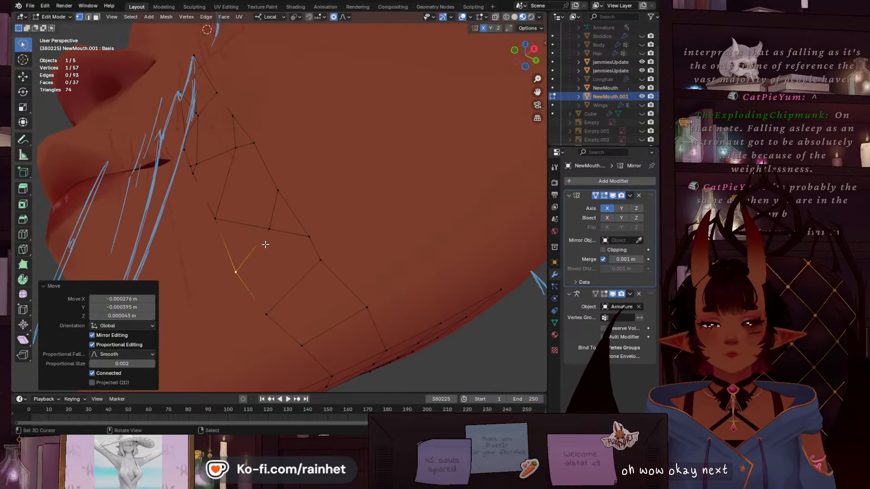
Knife-cut two edges across the strip, connecting inner- and outer-edge vertices above and below its middle vertex
left_click(275, 228)
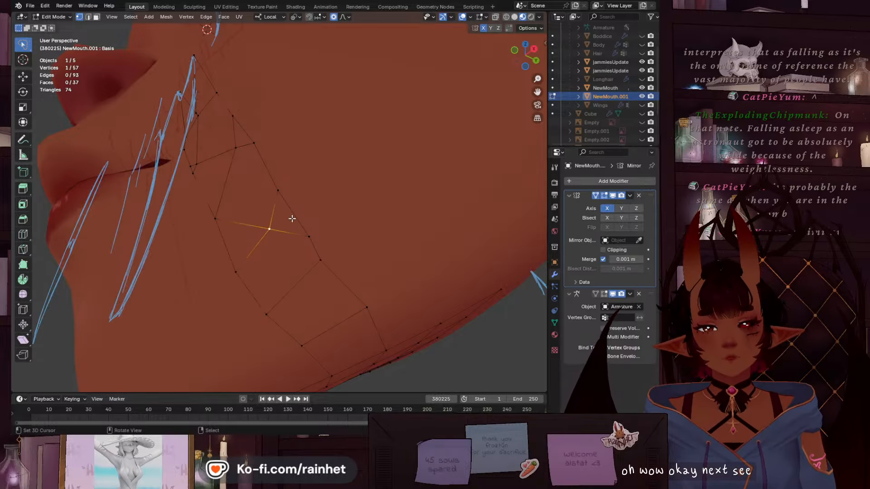
key("k")
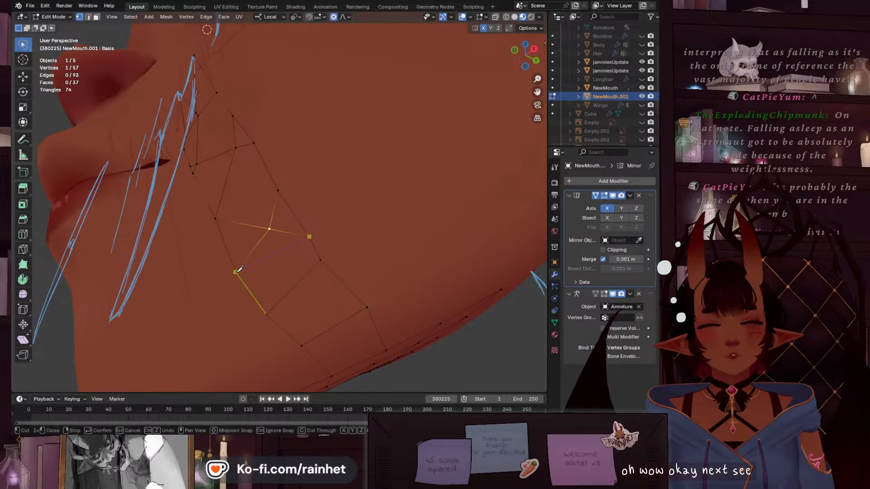
key("Return")
key("k")
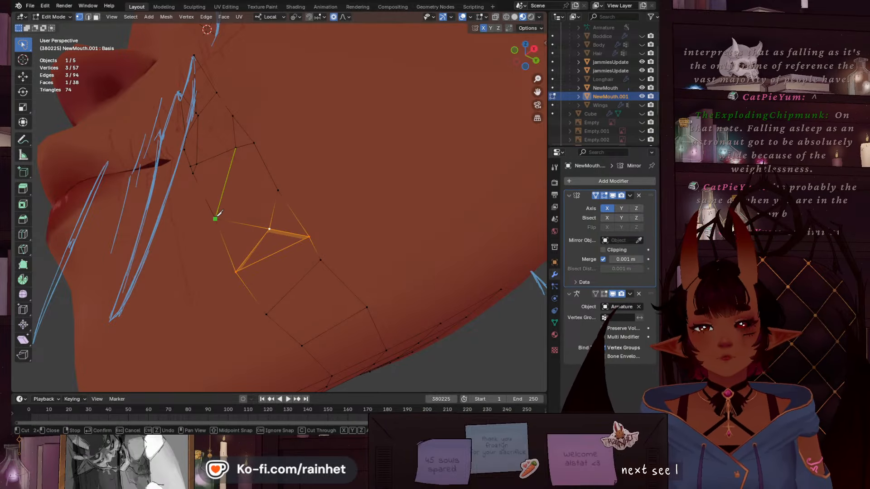
left_click(278, 191)
key("Return")
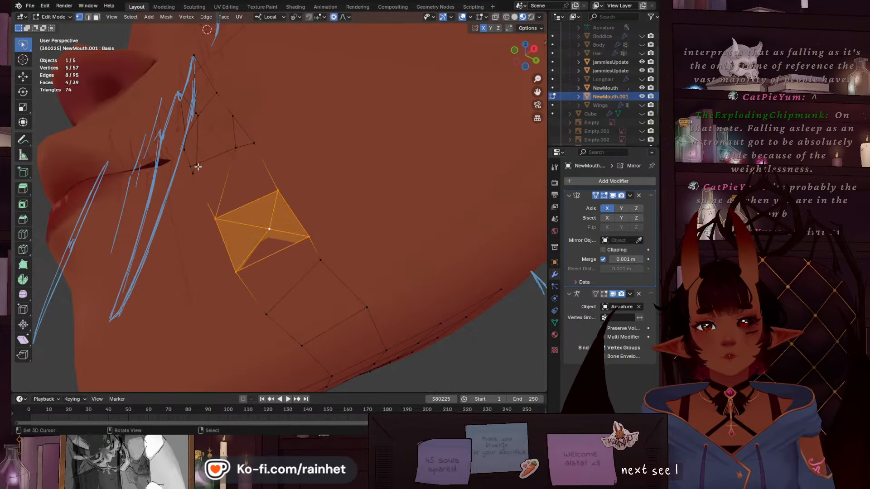
Dissolve the zigzag edge chain running from below the fang tips through the strip's middle vertex to its outer edge
left_click(192, 166)
left_click(197, 164, "shift")
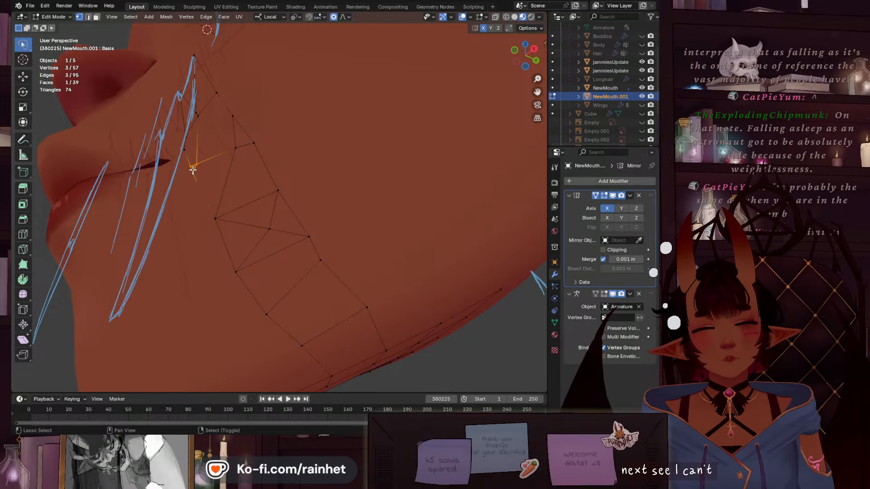
left_click(214, 156)
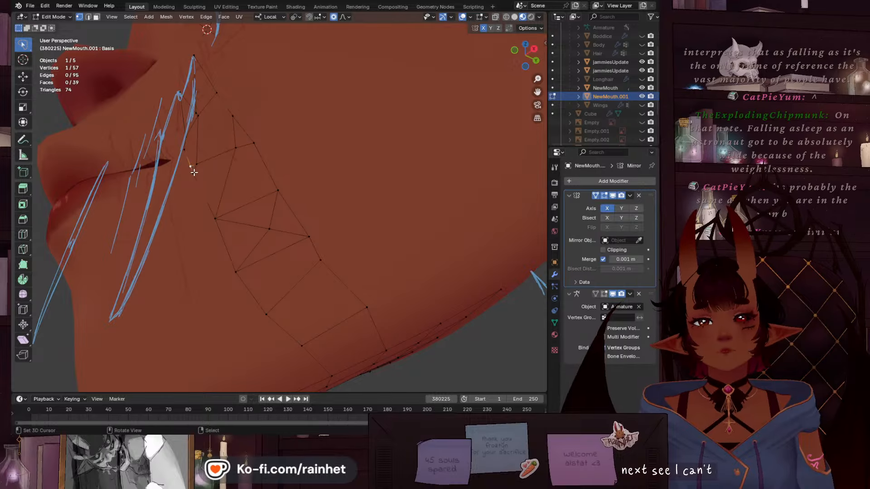
left_click(195, 162, "shift")
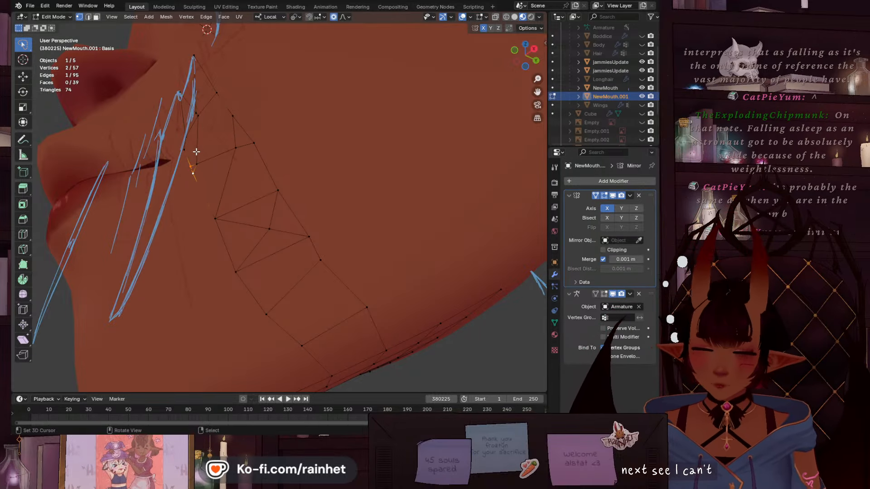
left_click(235, 148, "shift")
left_click(215, 219, "shift")
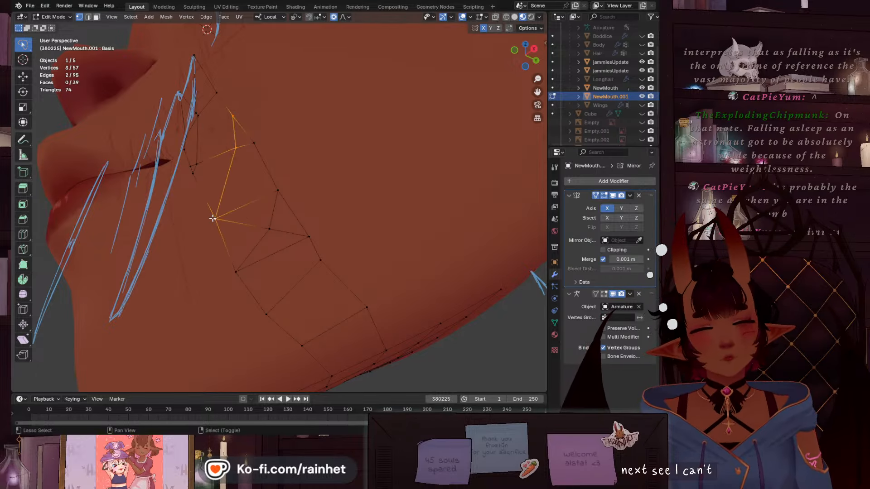
left_click(270, 230, "shift")
left_click(308, 235, "shift")
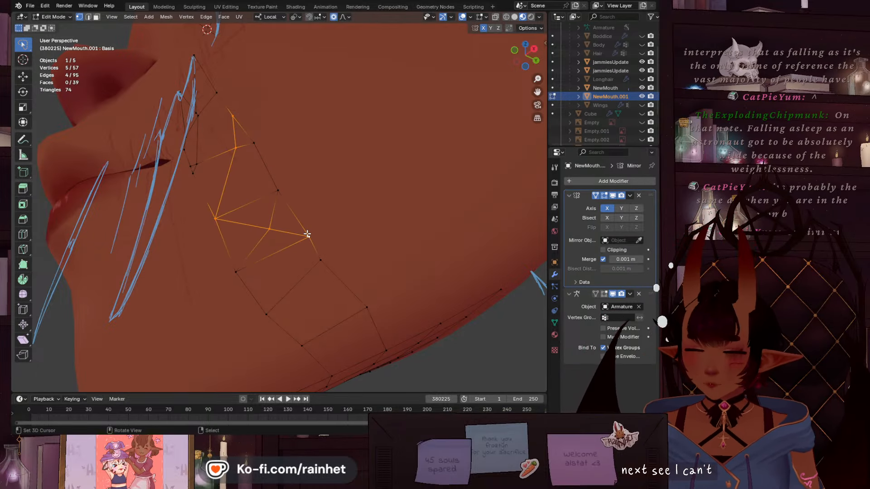
key("x")
left_click(300, 271)
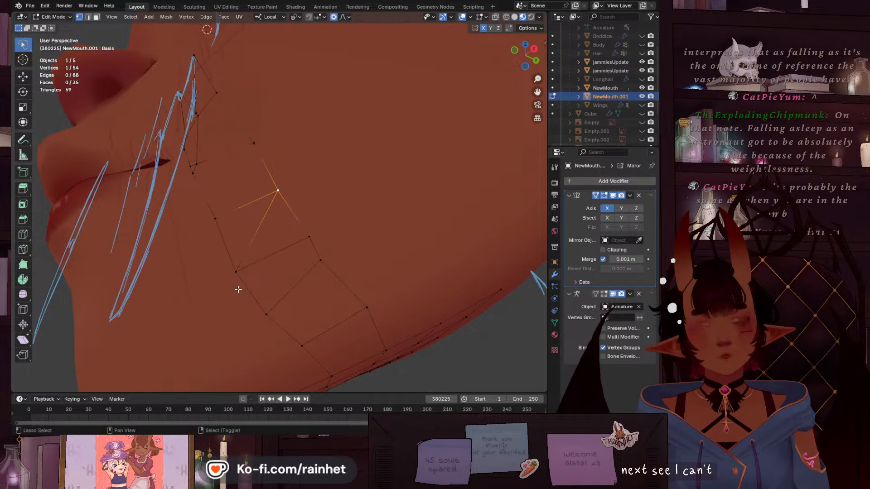
Dissolve the remaining diagonal edge between the strip's upper outer vertex and lower inner vertex
left_click(235, 272, "shift")
key("x")
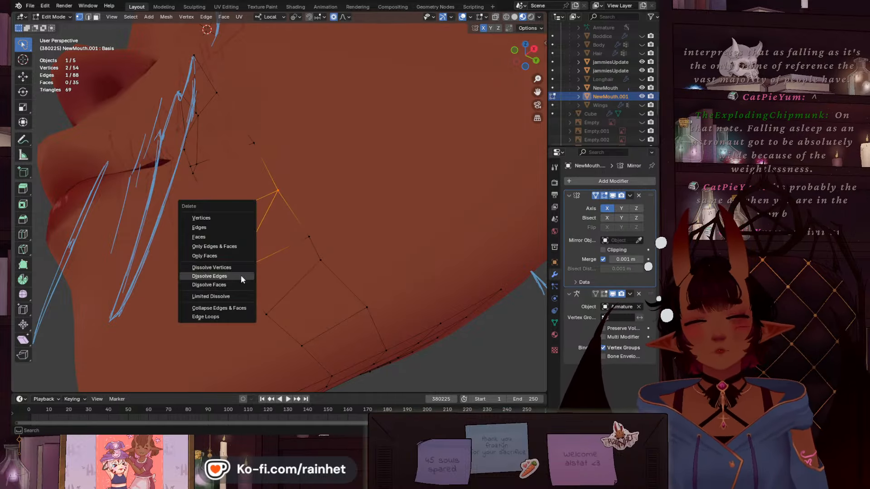
left_click(241, 276)
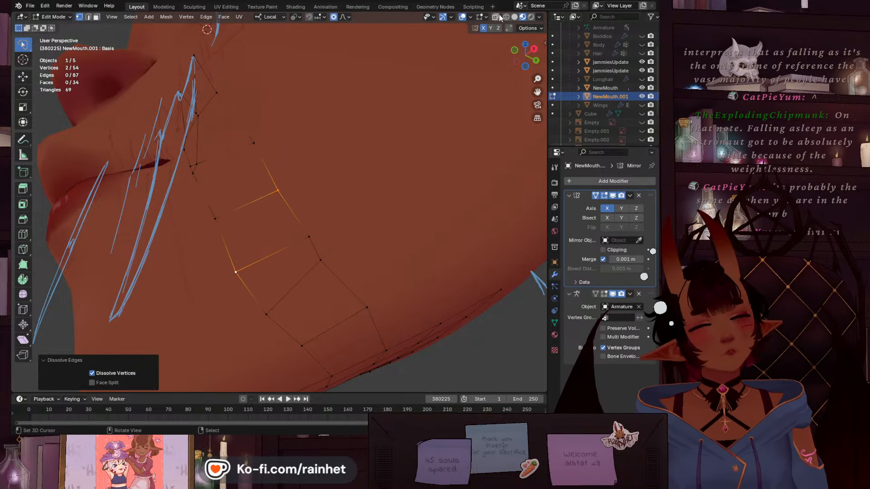
In right orthographic view, slide the strip's middle outer-edge vertex slightly along its edge toward the fang, with a factor of about 0.094
middle_click_drag(281, 208, 257, 206)
left_click(530, 52)
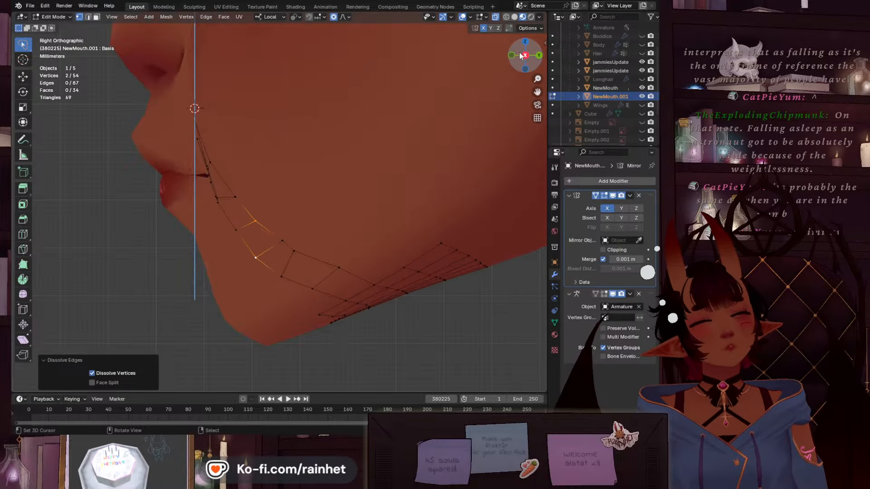
scroll(336, 210, "up", 3)
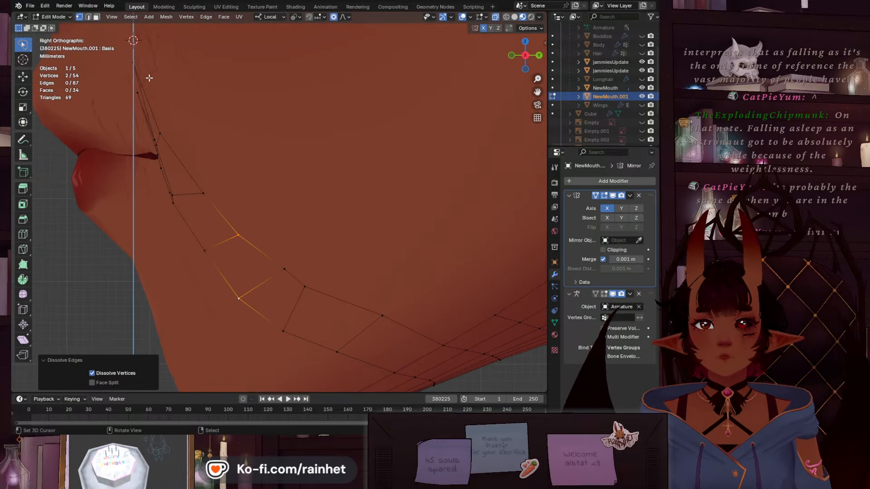
left_click(283, 268)
key("shift+v")
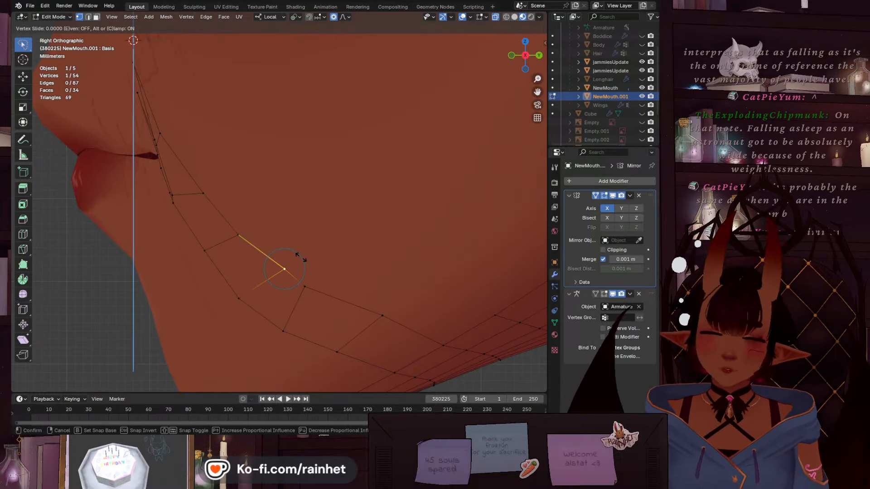
left_click(290, 260)
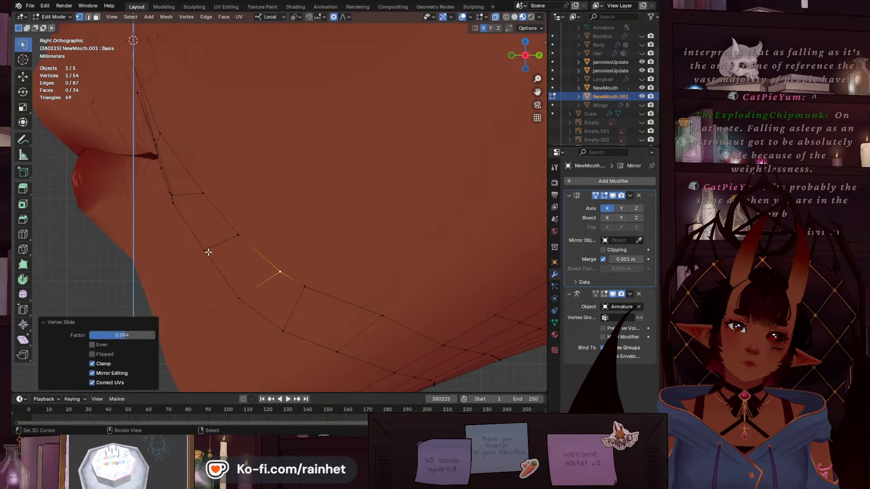
Move the next outer-edge vertex back along the jaw and lower the inner-edge vertex of the following cross edge to even out the quads
left_click(308, 290)
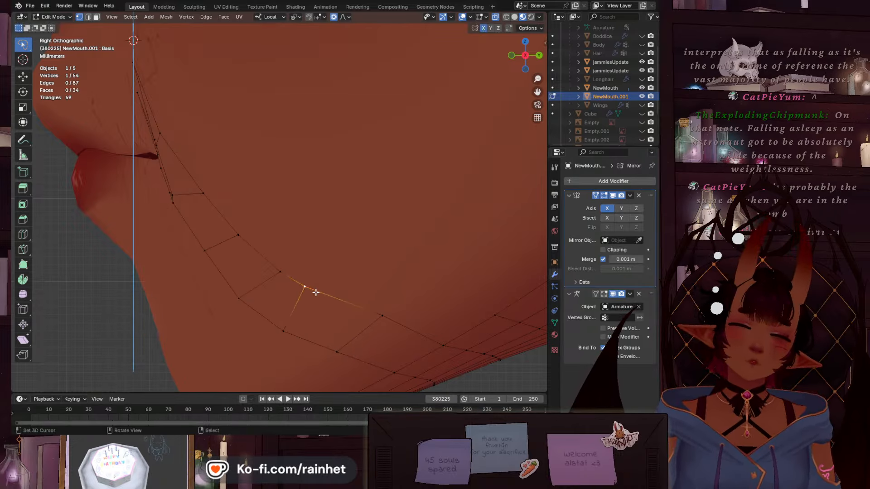
key("shift+v")
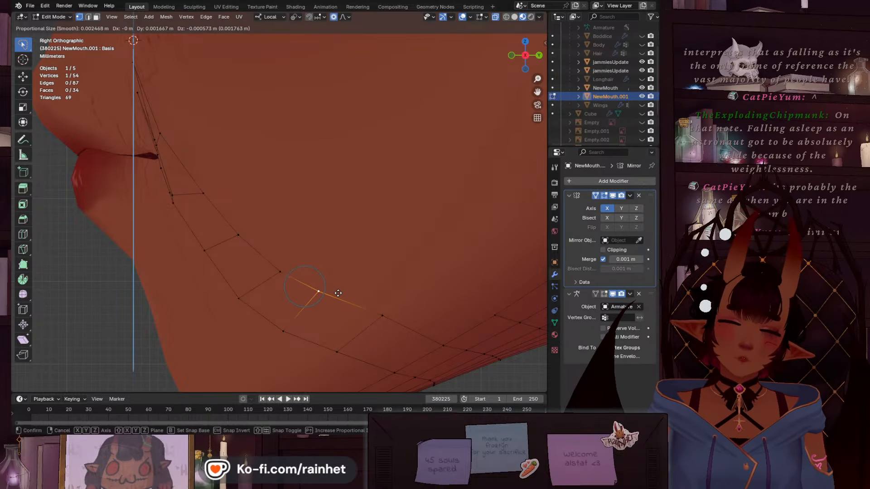
left_click(330, 295)
left_click(331, 352)
key("shift+v")
left_click(352, 341)
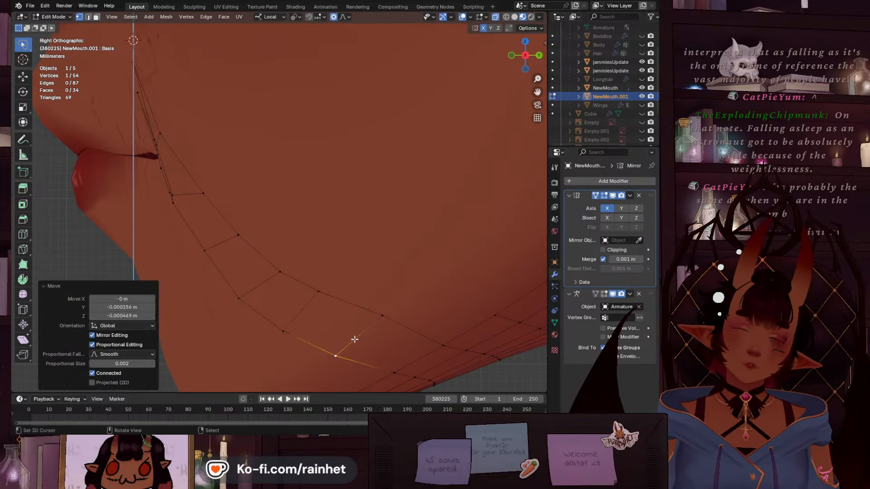
Nudge the following outer-edge vertex slightly, and move the inner-edge vertex below the fang about -0.00026 m along Y
left_click(382, 314)
key("g")
left_click(382, 314)
left_click(201, 250)
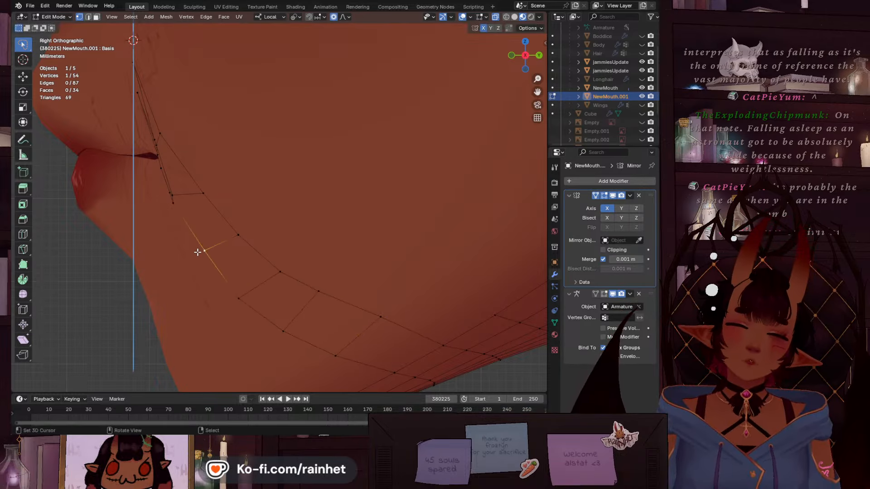
key("g")
left_click(204, 249)
Add one centred loop cut running lengthwise along the strip of quads under the jaw
scroll(199, 213, "down", 5)
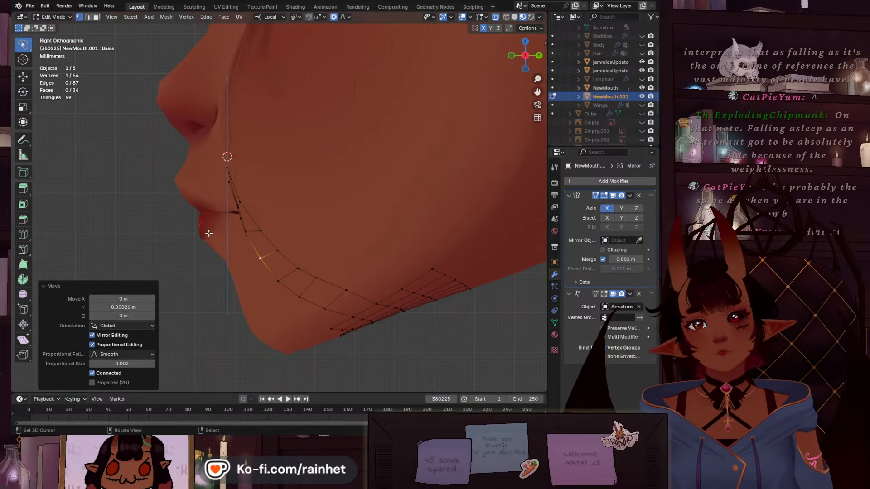
middle_click_drag(253, 240, 283, 228)
scroll(278, 185, "up", 4)
scroll(295, 241, "down", 7)
scroll(294, 230, "up", 6)
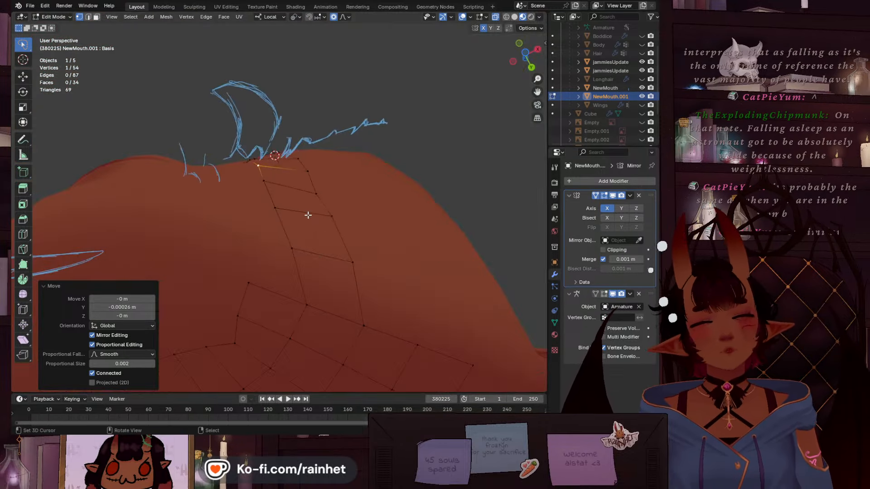
key("ctrl+r")
left_click(296, 186)
right_click(296, 187)
Knife-cut from the upper end of the new centre loop up to the edge between the fang tips
middle_click_drag(296, 186, 272, 254)
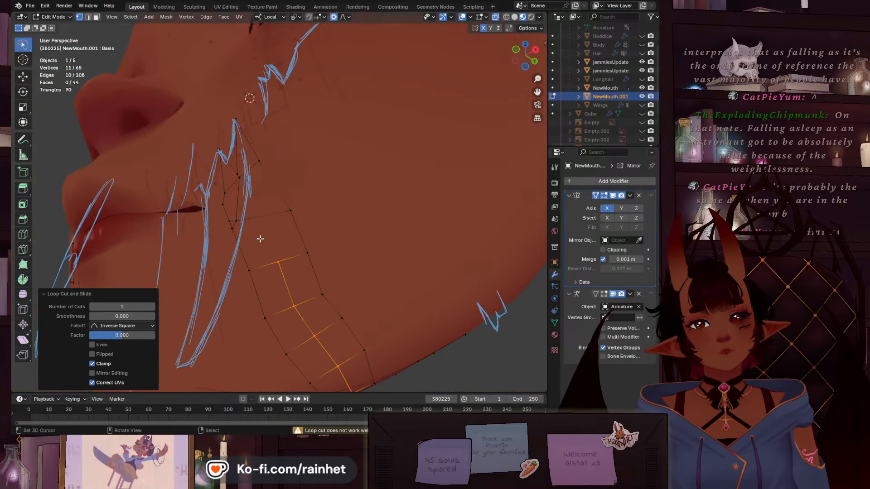
key("k")
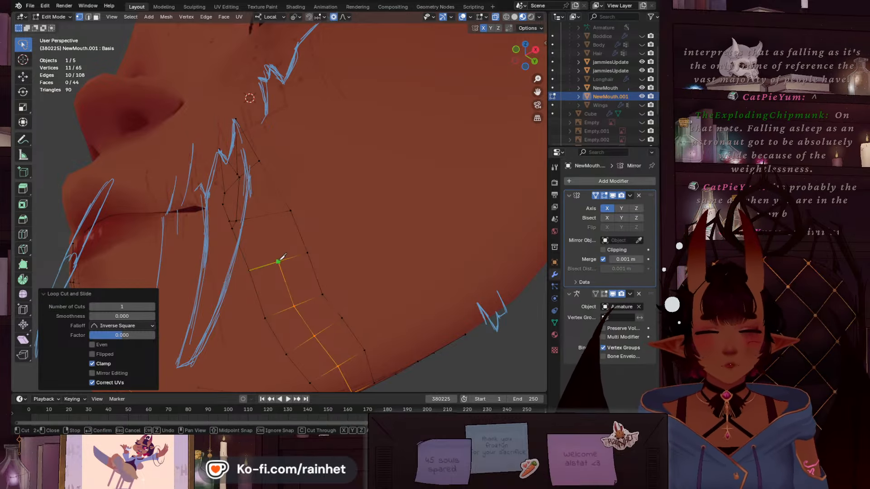
left_click(241, 177)
key("Return")
Try to merge the knife cut's end vertex with the adjacent vertex between the fang tips
scroll(237, 179, "up", 3)
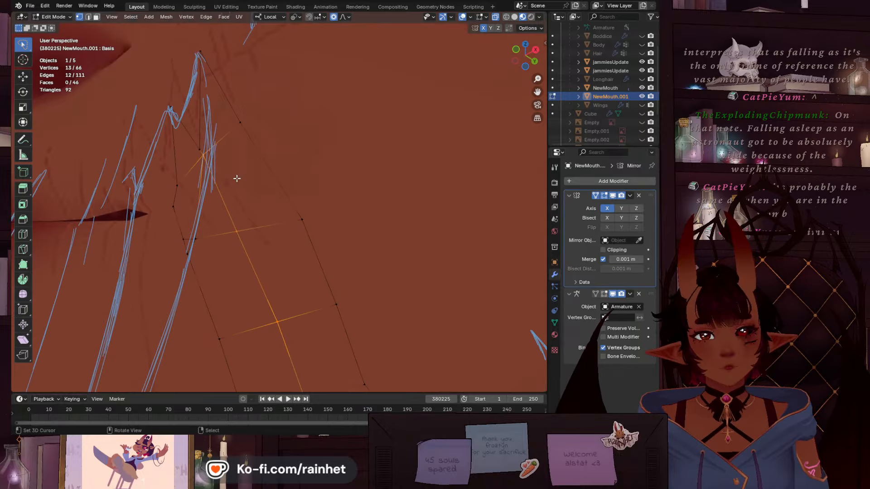
left_click(200, 148)
key("m")
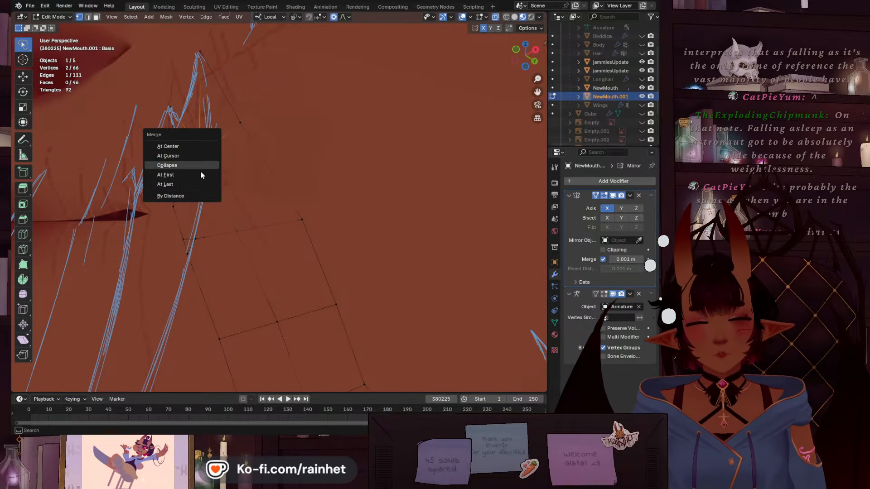
left_click(189, 186)
middle_click_drag(191, 230, 295, 229, "shift")
key("ctrl+z")
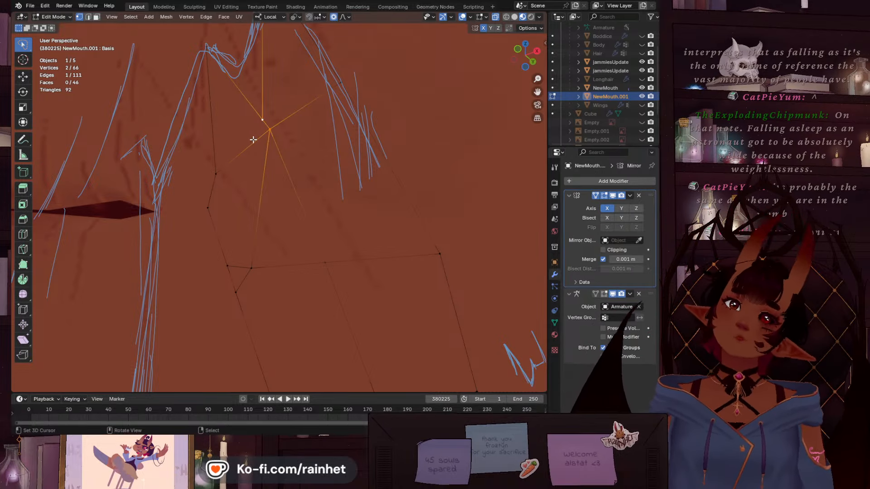
Slide the knife cut's end vertex slightly along its edge, close to the vertex between the fang tips
middle_click_drag(250, 140, 281, 148)
left_click(274, 158)
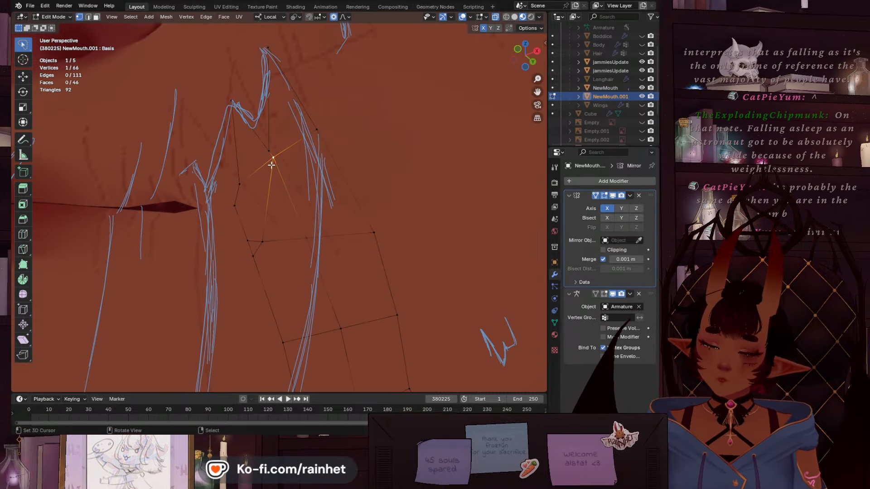
key("shift+v")
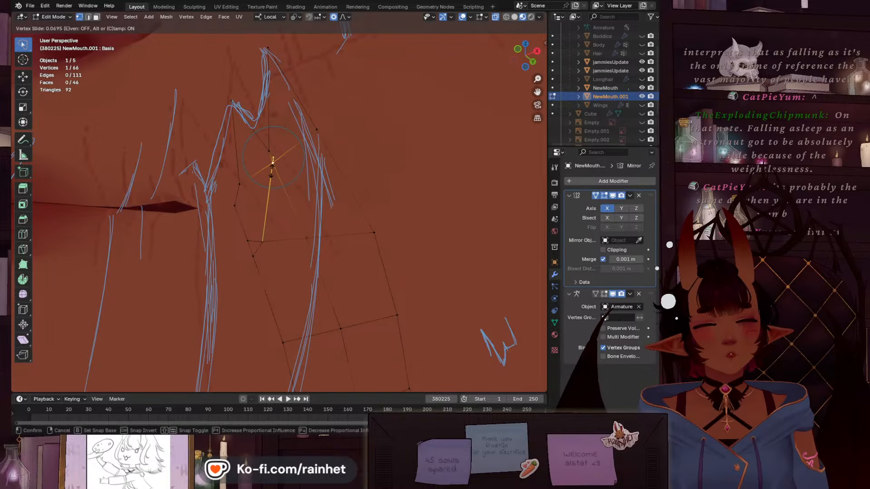
left_click(273, 162)
left_click(258, 186)
middle_click_drag(258, 187, 250, 184)
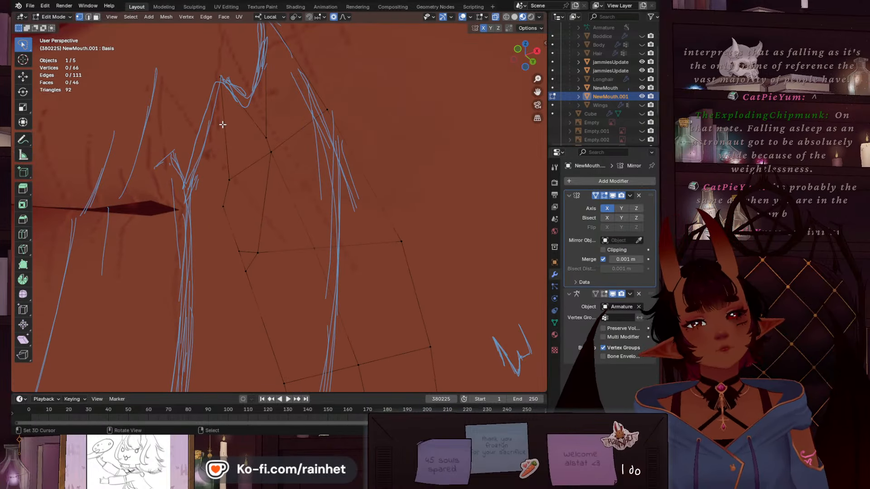
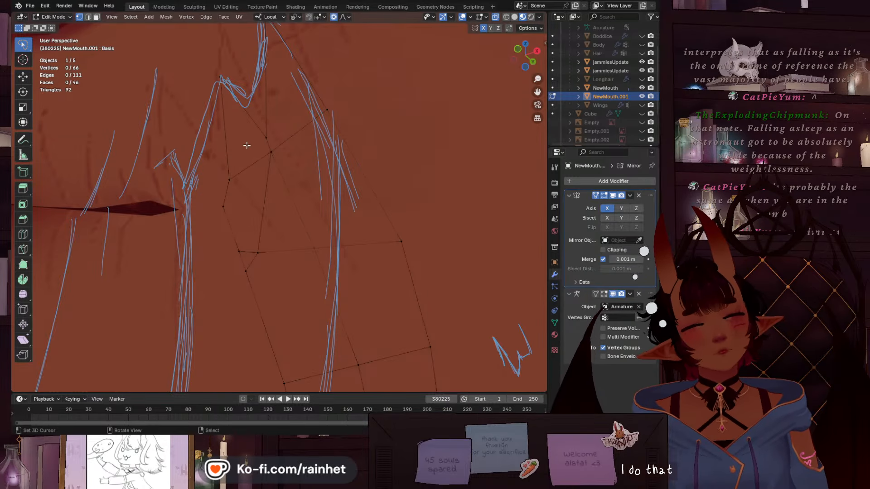
Dissolve the two connected edges running from the knife cut's end vertex down to the strip's inner edge
middle_click_drag(270, 240, 239, 189)
left_click(205, 197)
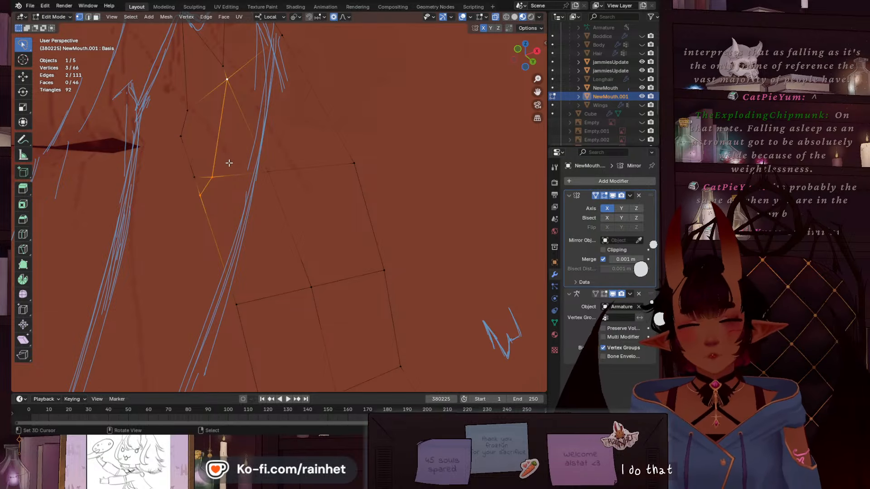
key("x")
left_click(227, 168)
Slide the inner-edge vertex below the fang down along its edge with a factor of about 0.164
key("g")
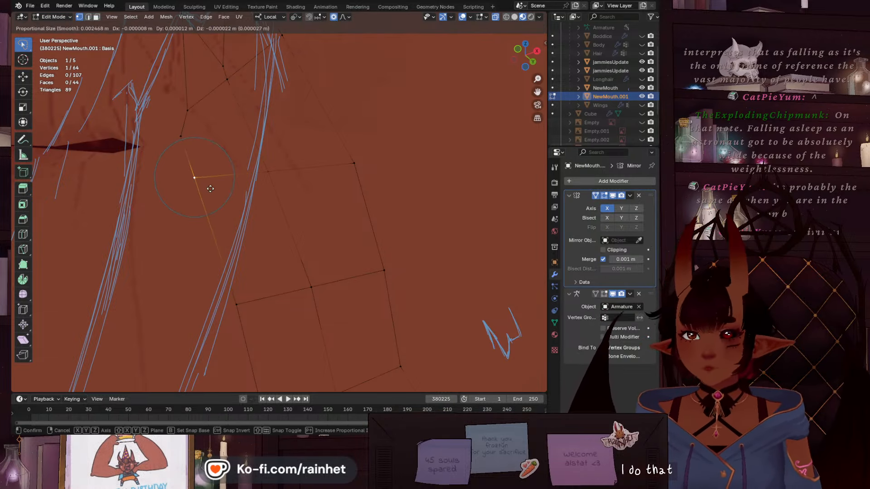
key("g")
left_click(223, 203)
scroll(230, 202, "down", 5)
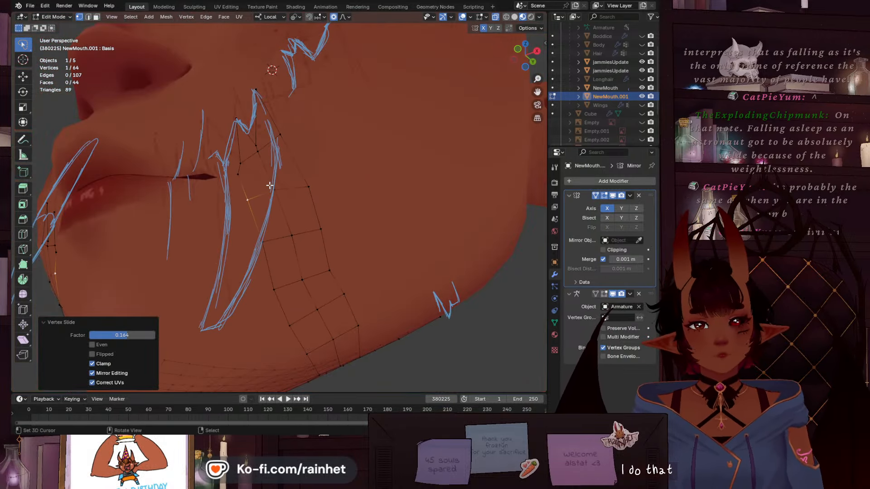
Slide the vertex where the upper cross edge meets the fang outline along its edge, and select the strip's middle vertex below it
left_click(280, 193)
key("g")
key("g")
left_click(299, 189)
left_click(295, 234)
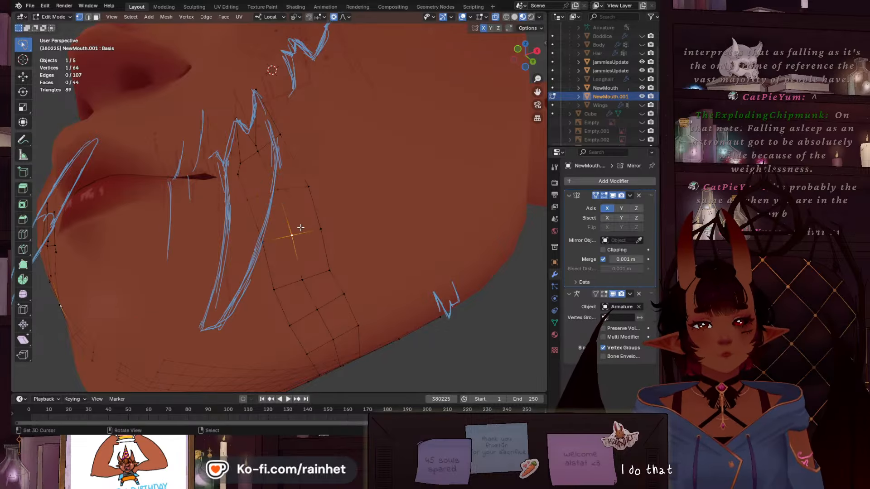
In the front orthographic view, move the strip's lower outer-edge vertex onto the outer line of the sketched fang
scroll(317, 227, "down", 4)
key("a")
key("a")
middle_click_drag(317, 229, 416, 262)
scroll(353, 294, "up", 2)
middle_click_drag(335, 264, 328, 185)
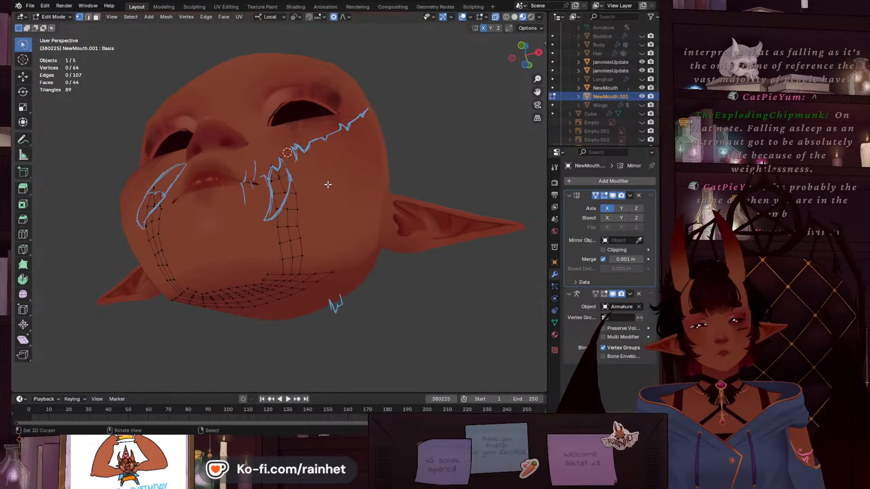
left_click(525, 65)
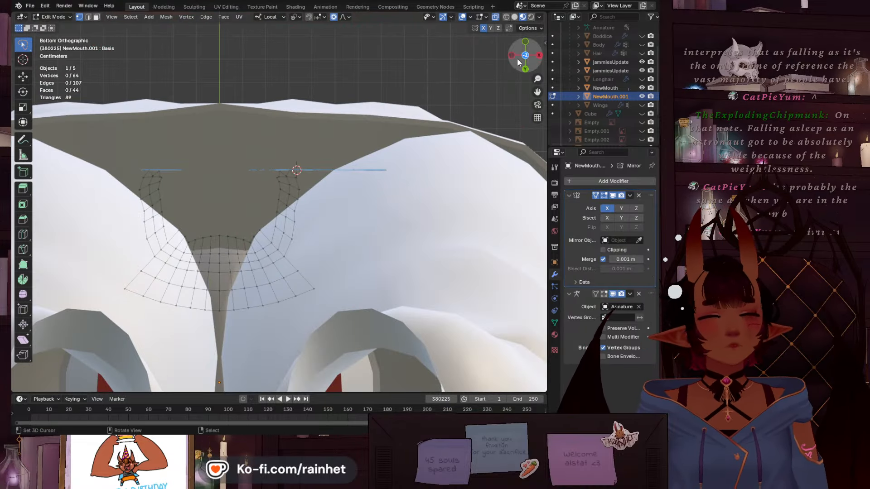
left_click(525, 42)
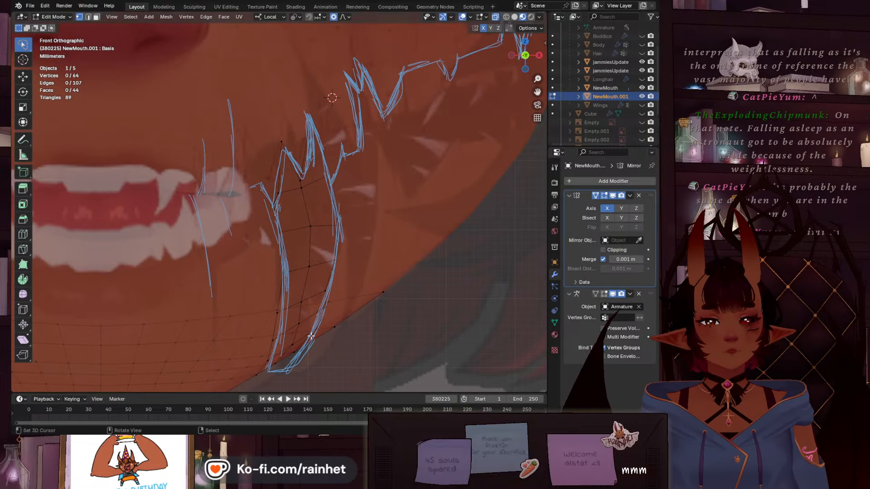
scroll(311, 335, "up", 5)
left_click(312, 203)
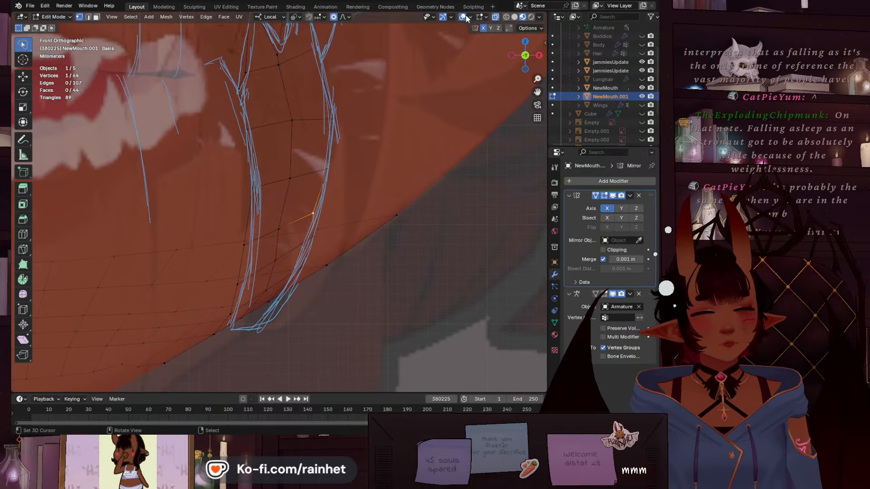
key("g")
left_click(334, 180)
scroll(322, 186, "down", 7)
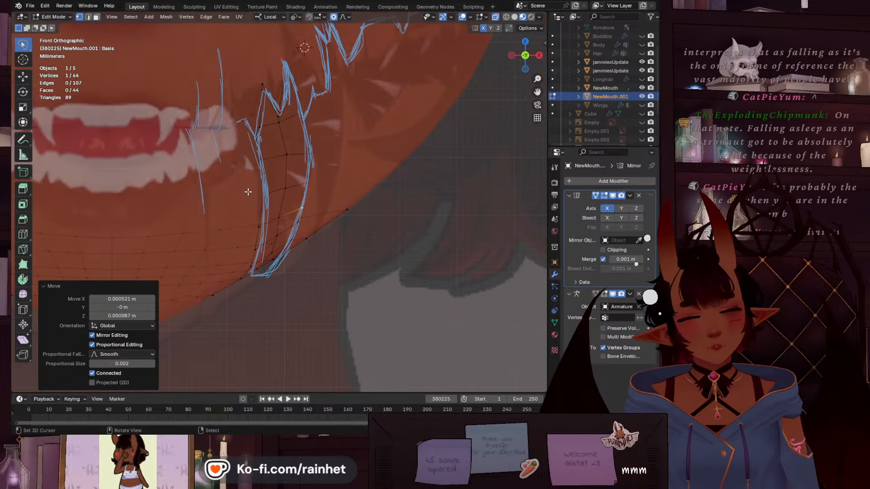
Move the centre vertex in the lower half of the strip slightly outward, toward the middle of the sketched fang
scroll(281, 155, "up", 6)
middle_click_drag(163, 211, 257, 260, "shift")
scroll(256, 259, "down", 4)
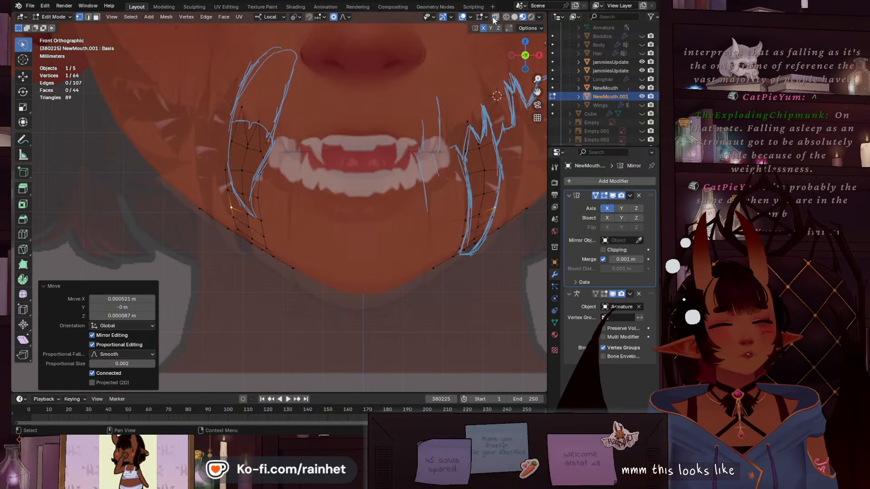
scroll(202, 197, "up", 4)
scroll(254, 208, "down", 3)
middle_click_drag(308, 204, 120, 242, "shift")
scroll(357, 238, "up", 1)
scroll(357, 238, "up", 4)
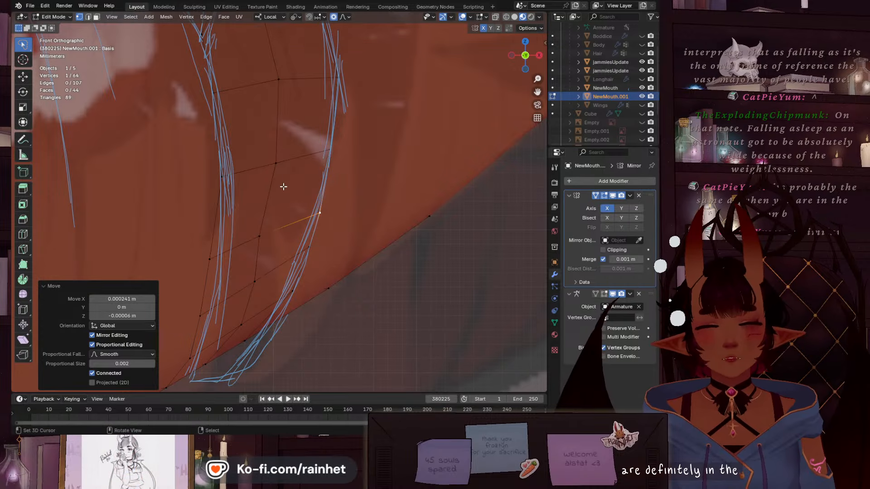
left_click(269, 232)
key("g")
left_click(278, 232)
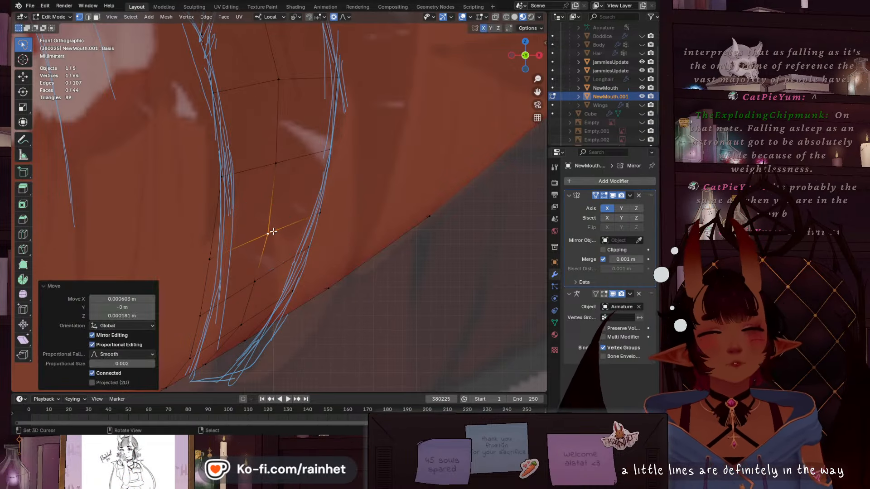
Move two neighbouring inner-edge vertices near the bottom of the strip onto the inner line of the sketched fang
left_click(214, 257)
key("g")
left_click(223, 295)
middle_click_drag(223, 296, 265, 168, "shift")
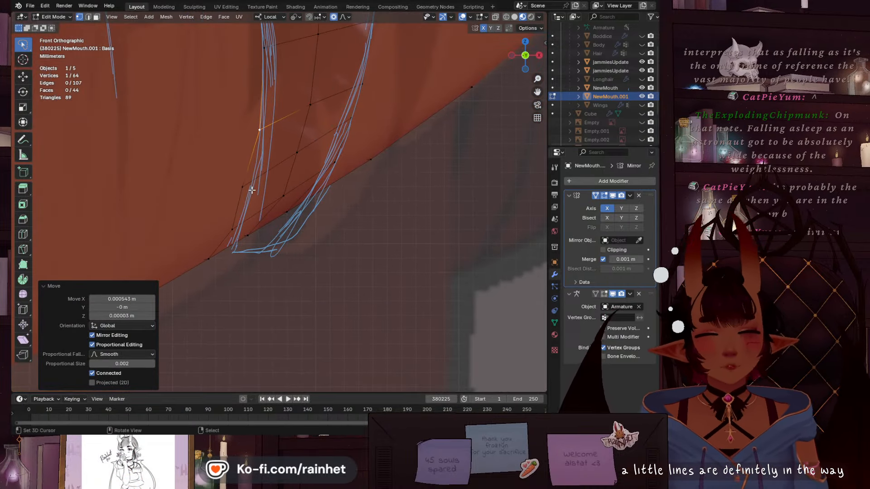
scroll(264, 168, "up", 1)
right_click(247, 182)
key("g")
left_click(258, 183)
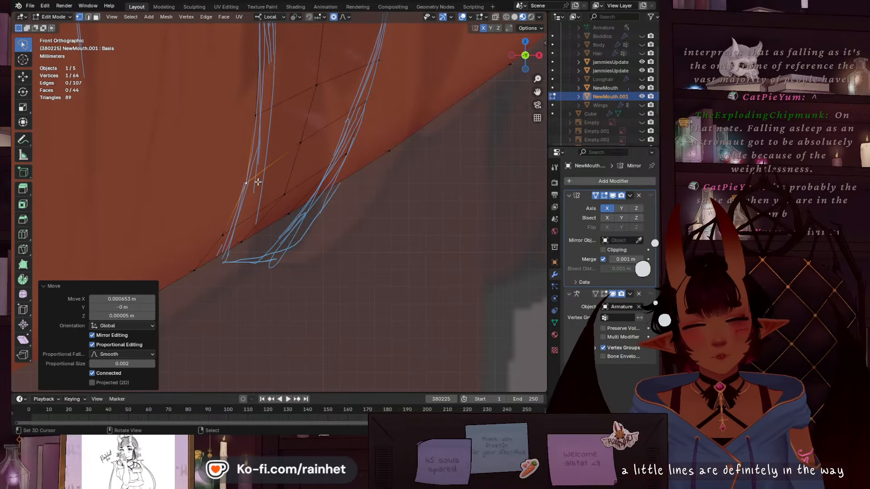
Move the lowest outer-edge vertices onto the outer line and pointed bottom of the sketched fang
right_click(319, 136)
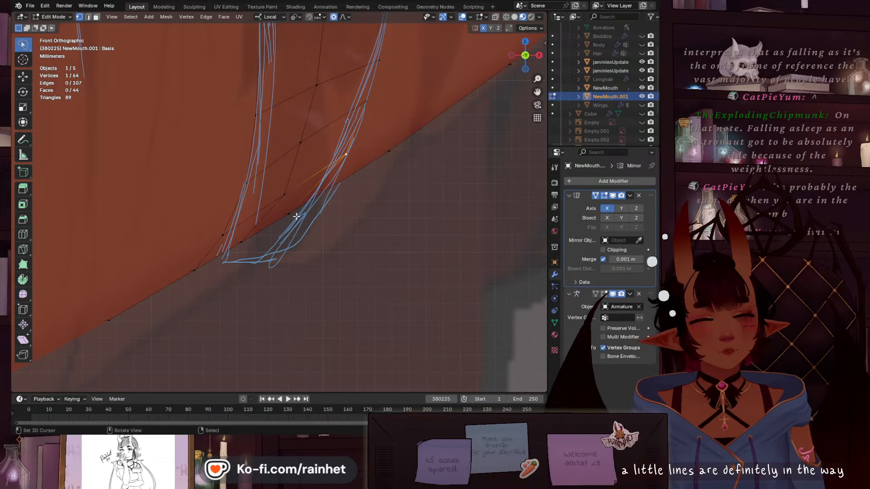
key("g")
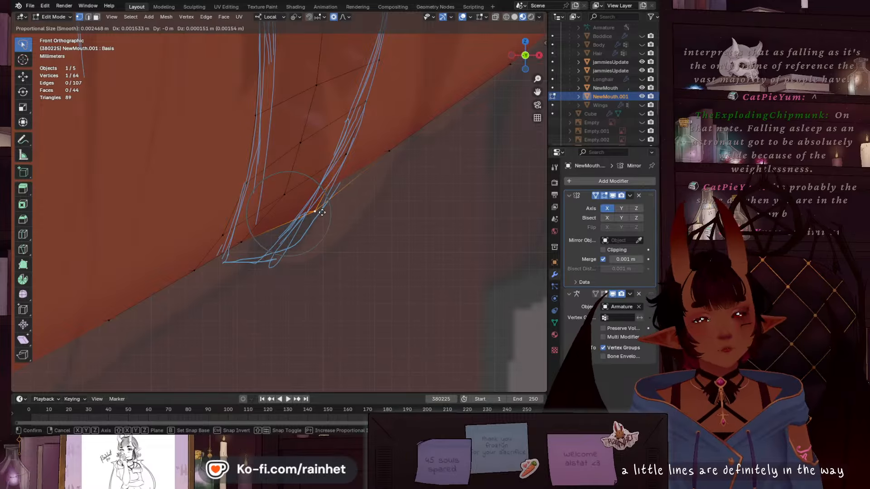
left_click(319, 212)
right_click(242, 243)
key("g")
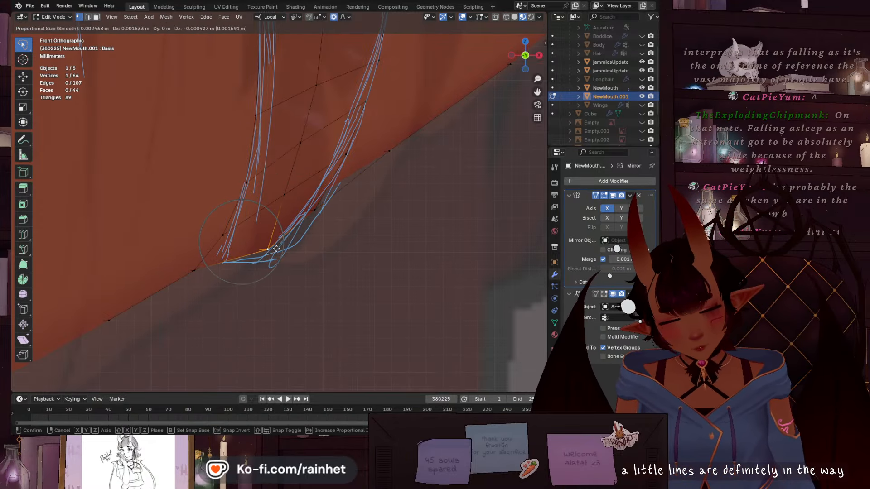
left_click(277, 237)
Move the two lower centre-line vertices outward so they sit midway between the fang's inner and outer edges
right_click(289, 196)
key("g")
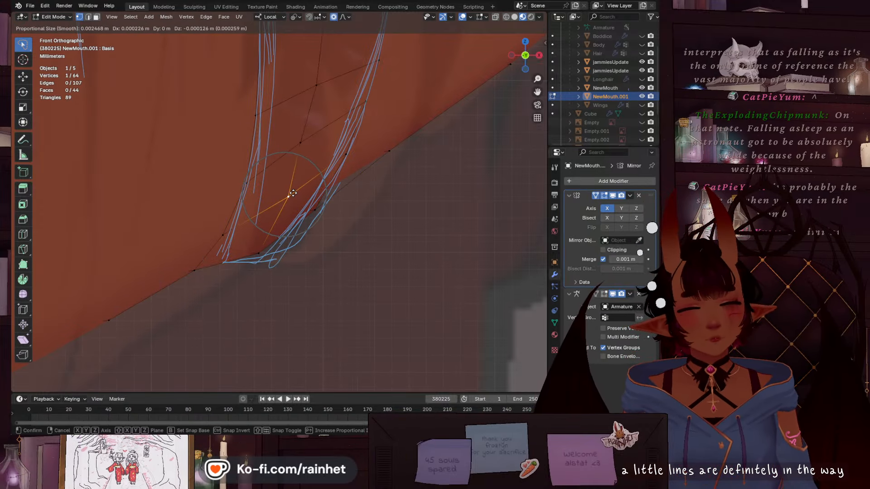
left_click(293, 194)
right_click(298, 149)
key("g")
left_click(306, 159)
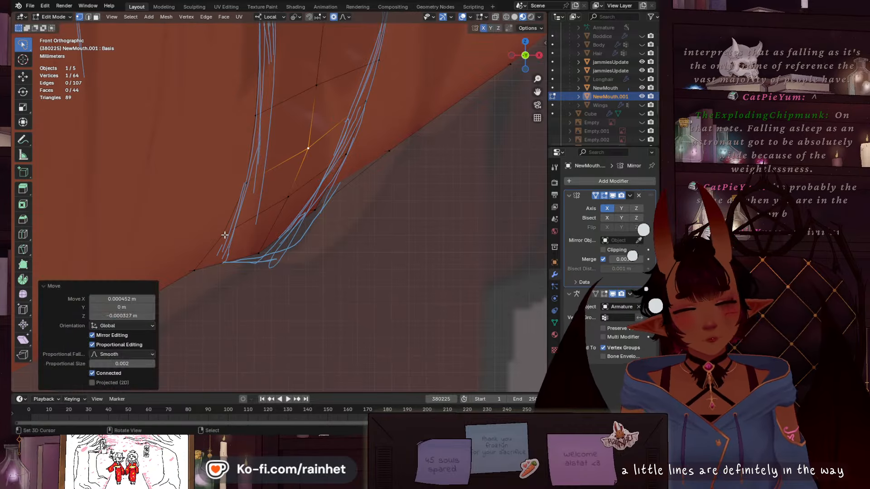
Align the inner-edge vertex at the fang's bottom and the one higher up with the sketched inner line
right_click(224, 235)
key("g")
left_click(225, 246)
scroll(230, 247, "up", 4)
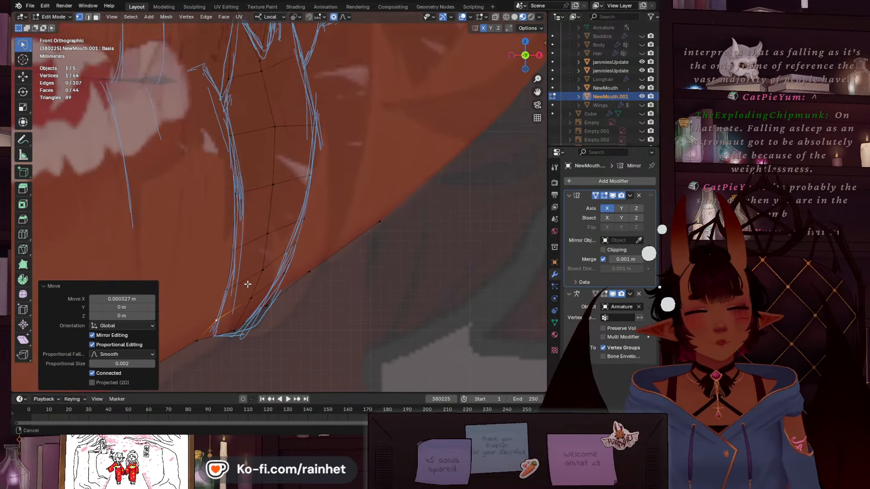
key("g")
left_click(240, 245)
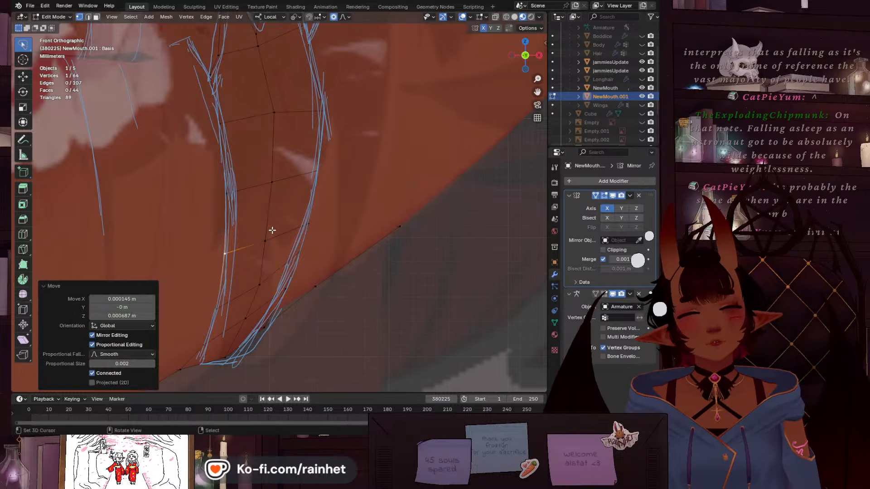
Move the outer-edge vertex at mid-height upward and slightly outward onto the fang's sketched outer line
right_click(341, 214)
key("g")
left_click(336, 214)
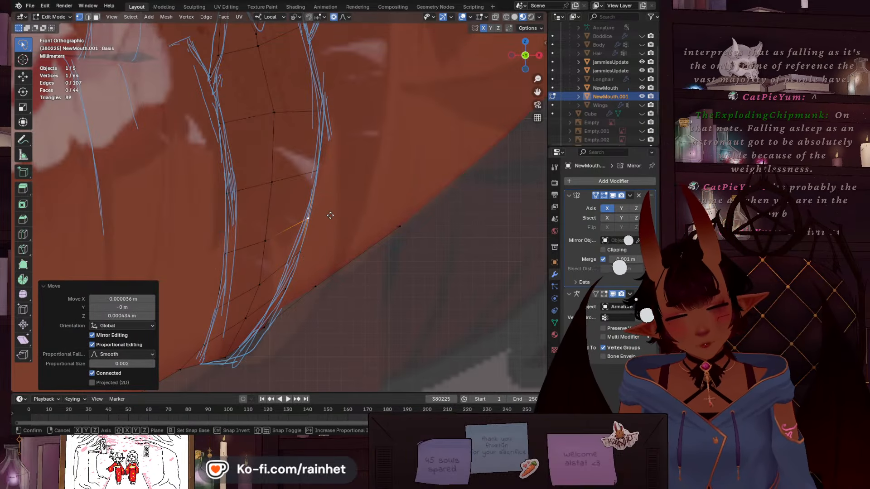
key("g")
left_click(340, 215)
scroll(340, 216, "down", 4)
Switch to Object Mode and remove all four material slots from NewMouth.001
left_click(555, 335)
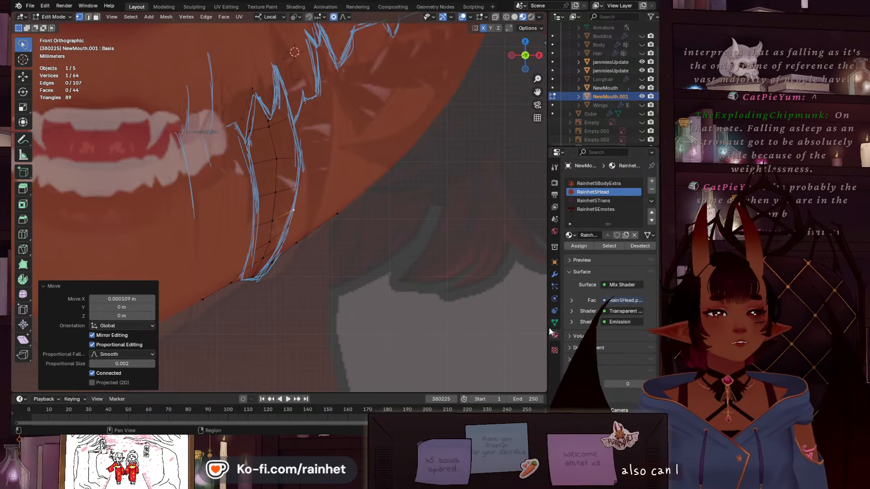
scroll(535, 152, "down", 5)
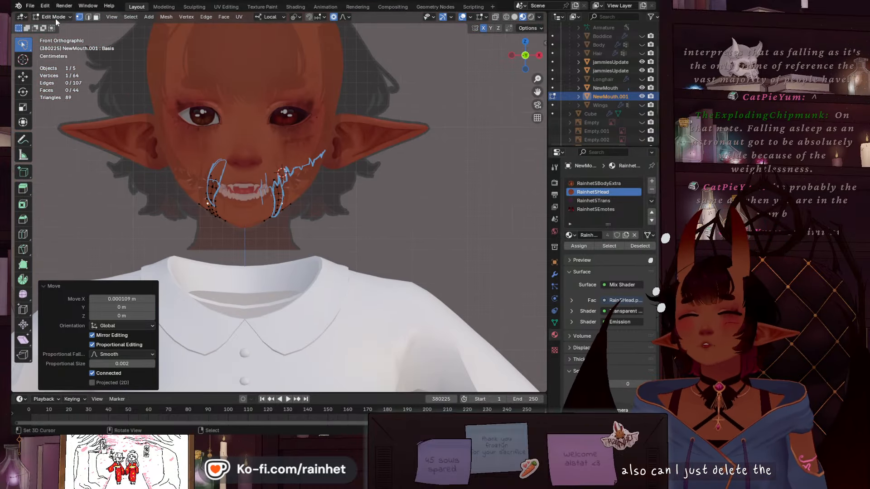
left_click(56, 17)
left_click(50, 25)
scroll(346, 196, "up", 2)
left_click(608, 183)
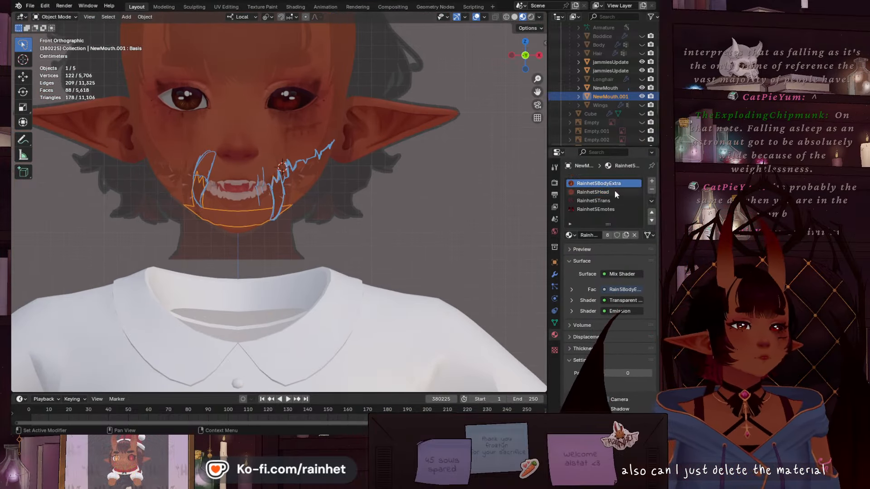
left_click(651, 189)
left_click(651, 189)
left_click(652, 190)
left_click(652, 189)
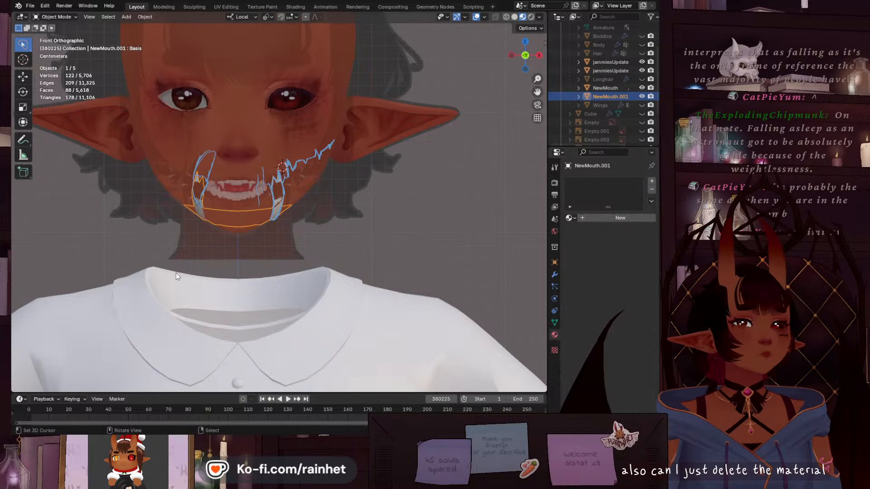
Return NewMouth.001 to Edit Mode and open its mesh data properties showing the vertex groups and shape keys
scroll(200, 141, "up", 5)
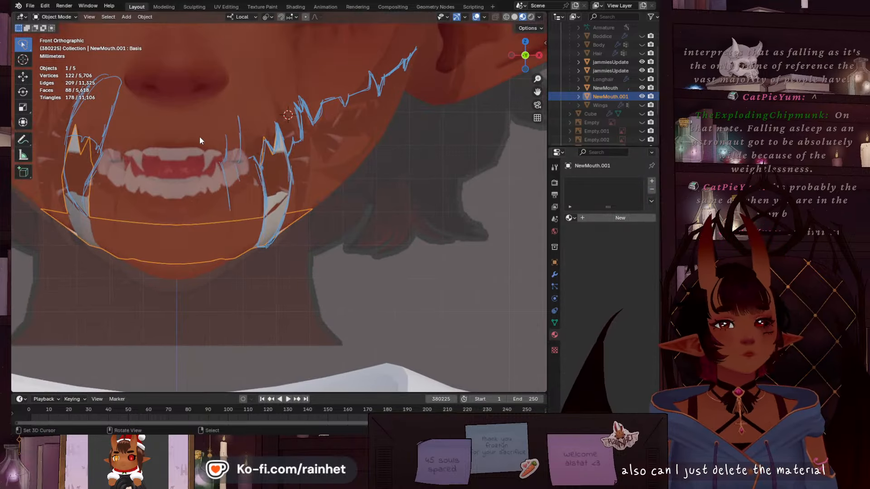
left_click(56, 17)
left_click(56, 36)
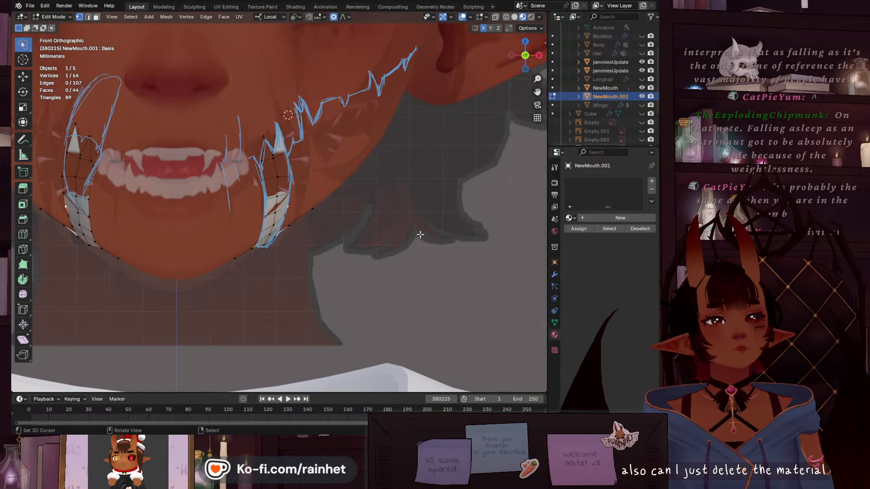
left_click(555, 323)
scroll(274, 211, "up", 6)
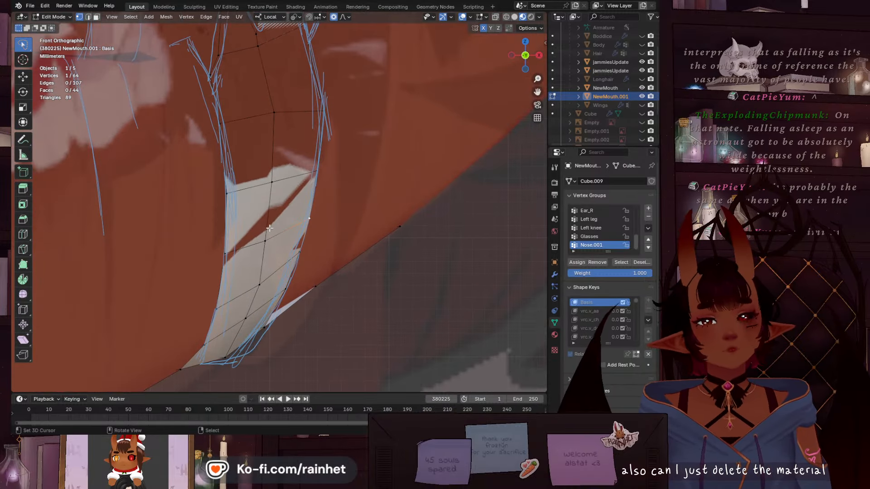
Reposition three successive centre-line vertices in the middle of the strip to even out the quads
key("g")
left_click(284, 218)
right_click(273, 174)
key("g")
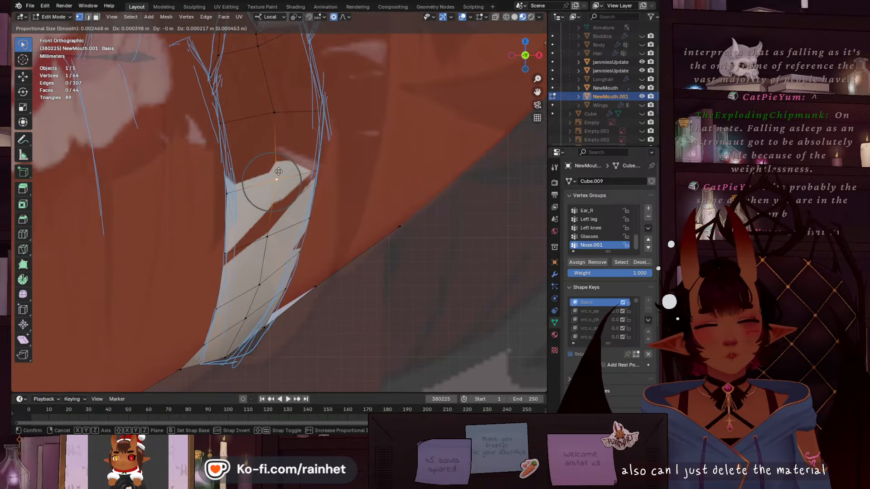
left_click(278, 171)
right_click(275, 119)
key("g")
left_click(277, 124)
Move the centre-line vertex directly below the notch between the two upper fang tips slightly outward and down
middle_click_drag(277, 124, 286, 211, "shift")
scroll(272, 150, "down", 3)
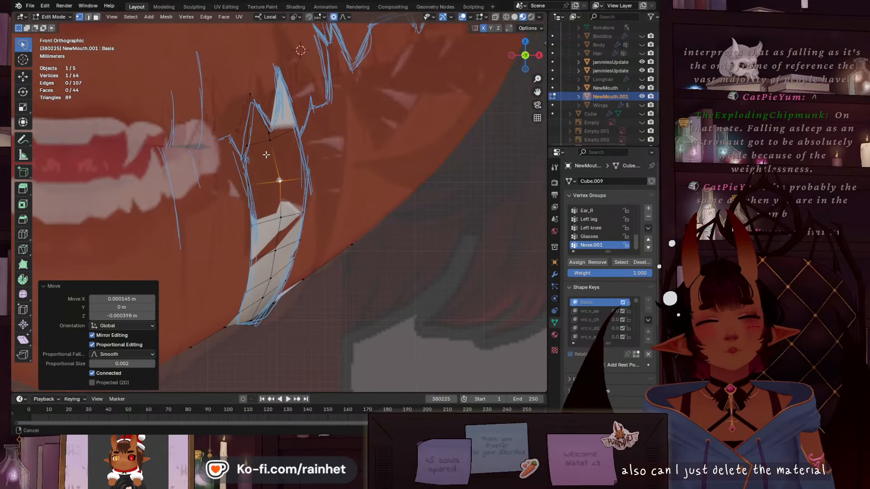
scroll(273, 150, "up", 3)
right_click(269, 138)
key("g")
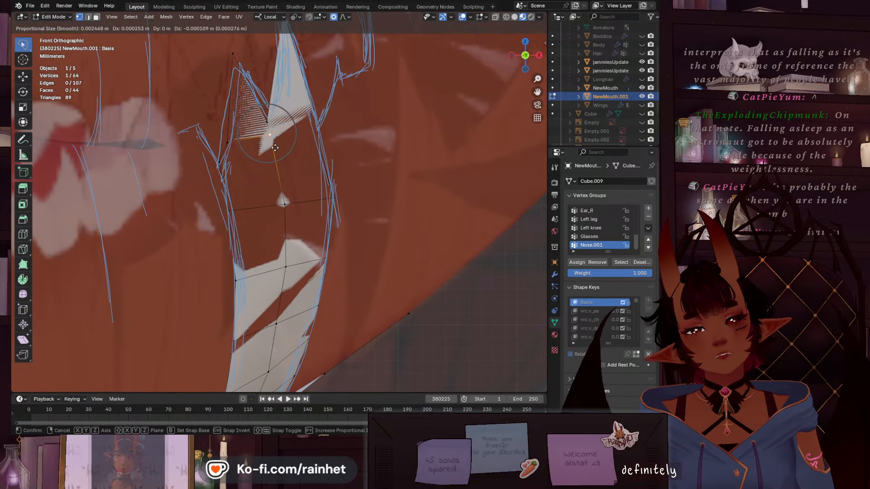
left_click(271, 140)
Move the upper inner-edge vertices and the shorter fang tip's vertex onto the sketched outline
right_click(220, 158)
key("g")
left_click(223, 160)
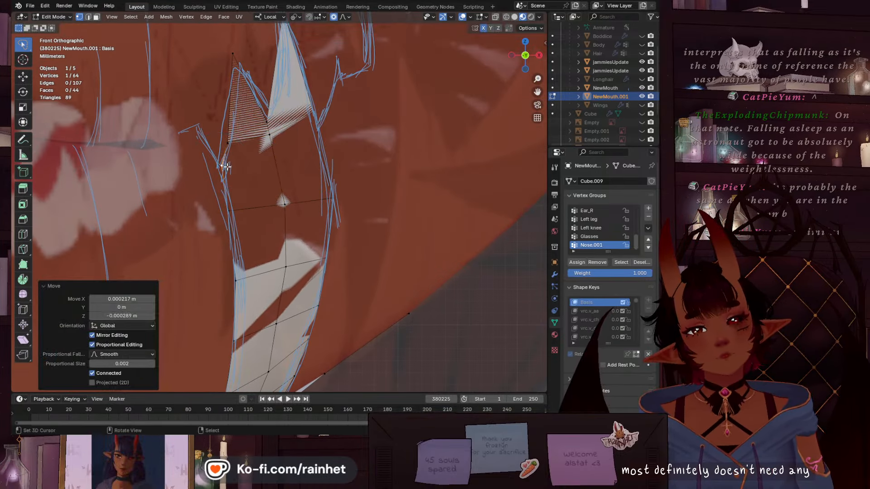
right_click(229, 147)
key("g")
left_click(230, 145)
right_click(234, 49)
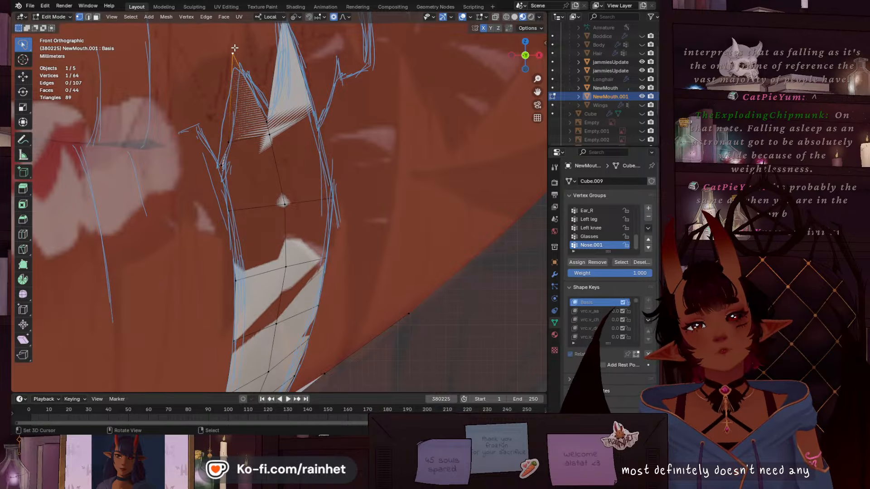
key("g")
left_click(240, 58)
Move the notch vertex between the fang tips onto the sketch and shift the vertex beneath it slightly outward and up
middle_click_drag(263, 62, 228, 197, "shift")
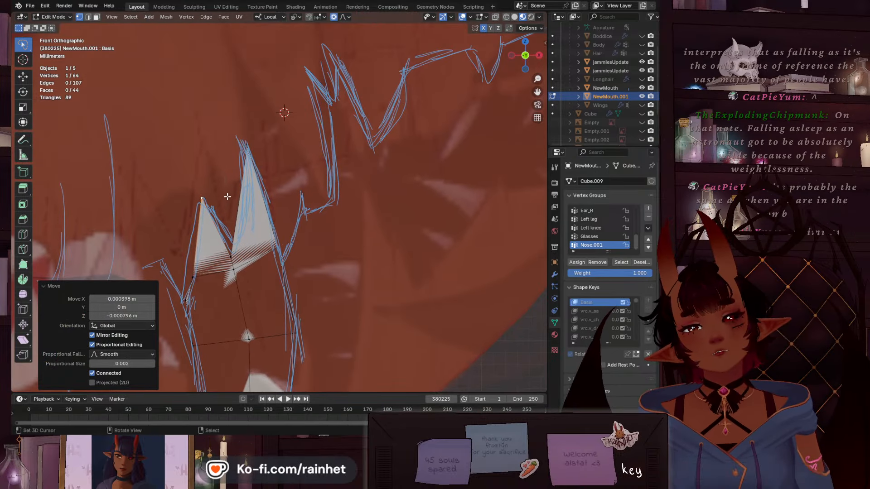
right_click(234, 254)
key("g")
left_click(237, 249)
right_click(239, 276)
key("g")
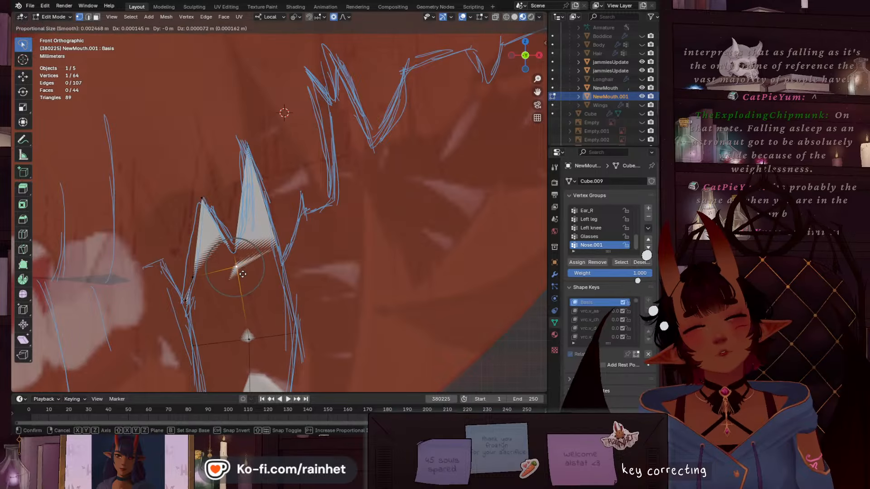
left_click(244, 273)
Nudge the outer-edge vertex beside the taller fang, that fang's tip vertex and the notch vertex onto the sketched outline
right_click(285, 245)
key("g")
left_click(289, 244)
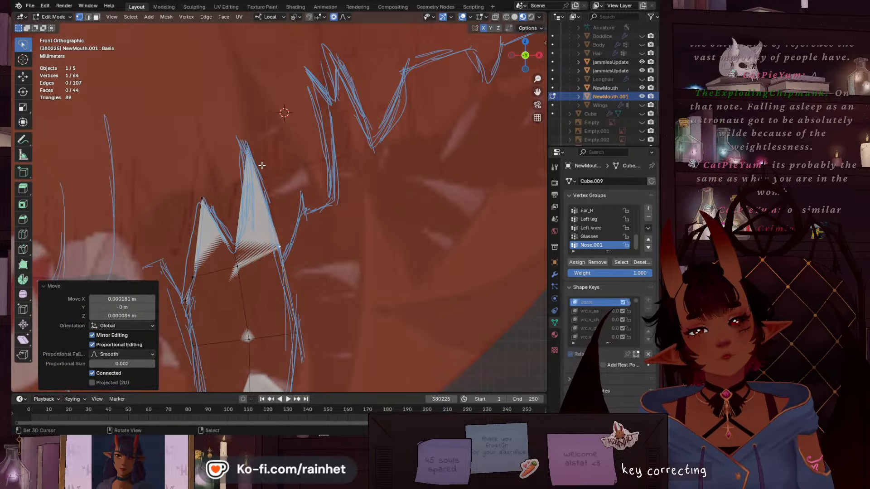
right_click(249, 149)
key("g")
left_click(252, 143)
right_click(232, 247)
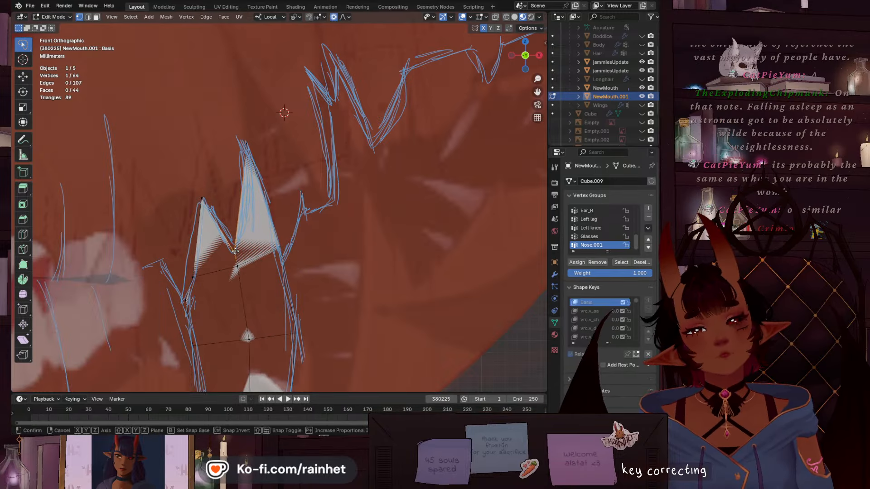
key("g")
left_click(231, 249)
Examine how the fang strip fits the sketch and face, from the front, at an angle and down to its jaw end
scroll(230, 200, "up", 2)
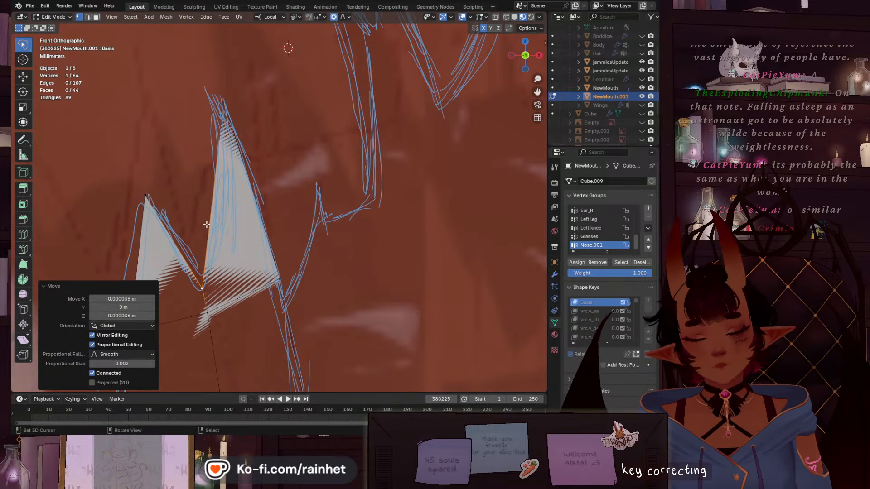
scroll(221, 207, "down", 5)
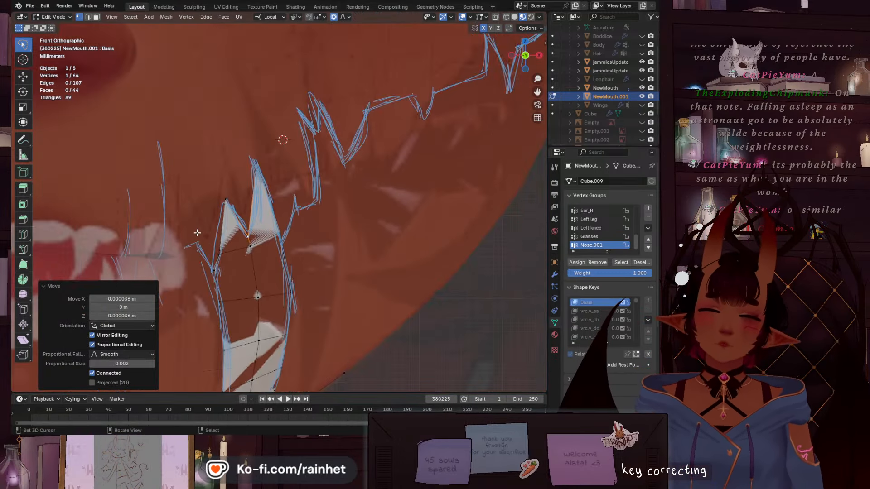
scroll(284, 215, "down", 2)
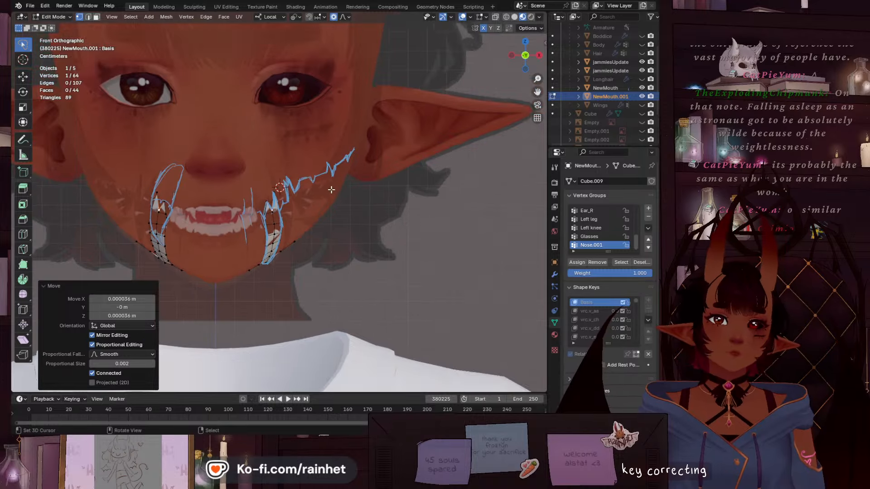
middle_click_drag(283, 216, 373, 238)
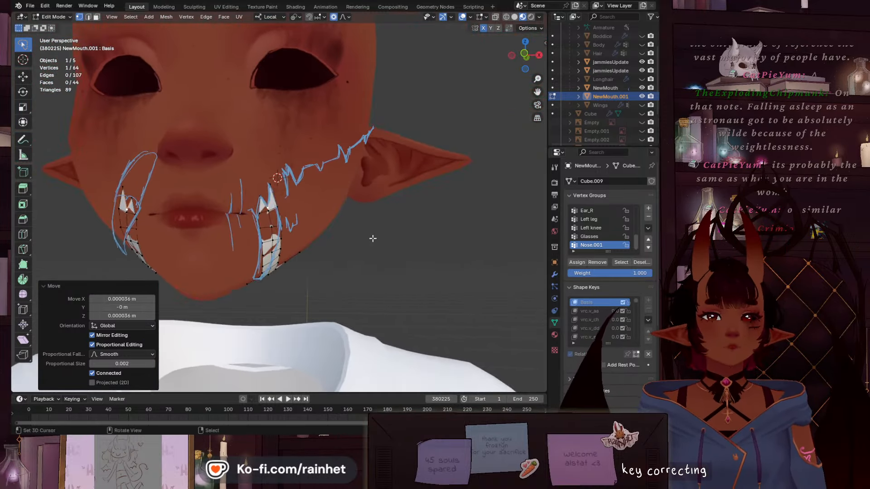
left_click(525, 53)
scroll(292, 247, "up", 5)
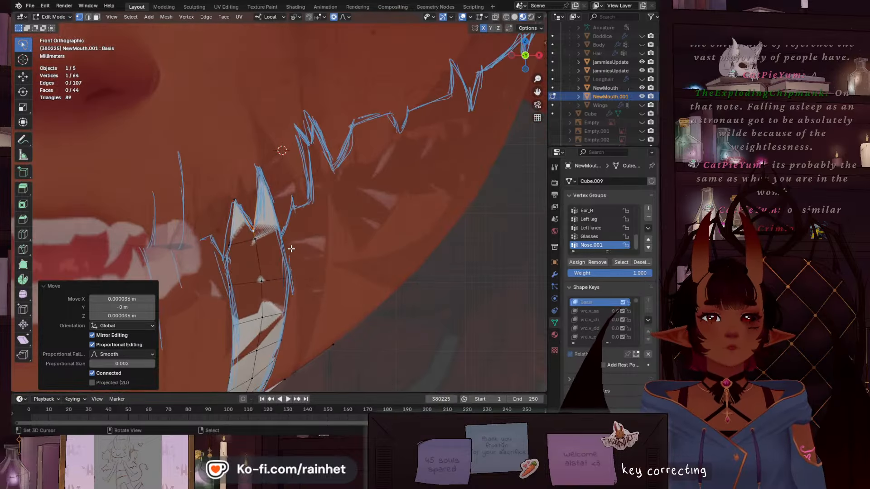
scroll(251, 275, "down", 5, "shift")
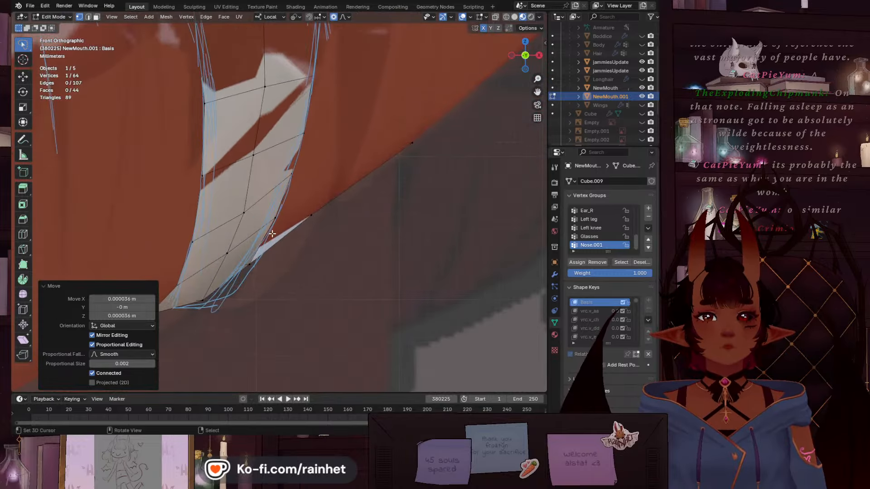
scroll(251, 243, "down", 3)
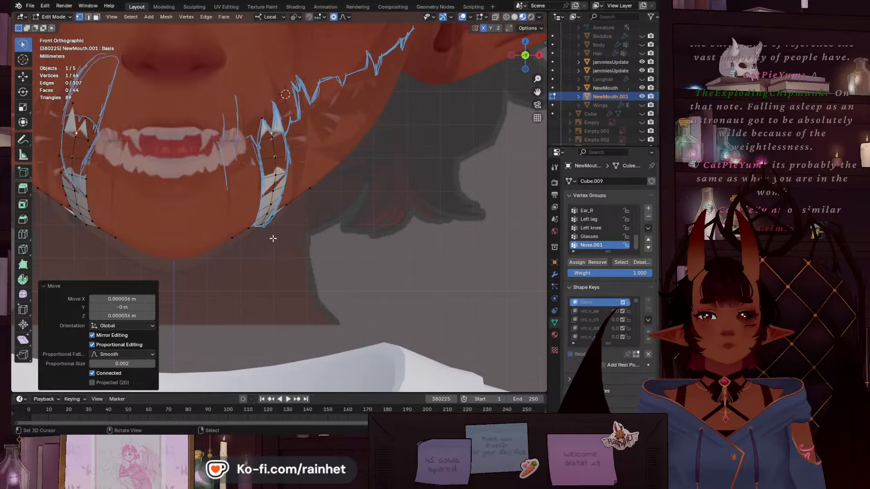
Delete the surplus strip vertices beneath the jaw in two batches, leaving only a short section past the jaw bend
middle_click_drag(272, 240, 317, 205)
middle_click_drag(315, 297, 280, 215, "shift")
scroll(270, 190, "up", 2)
scroll(243, 241, "up", 3)
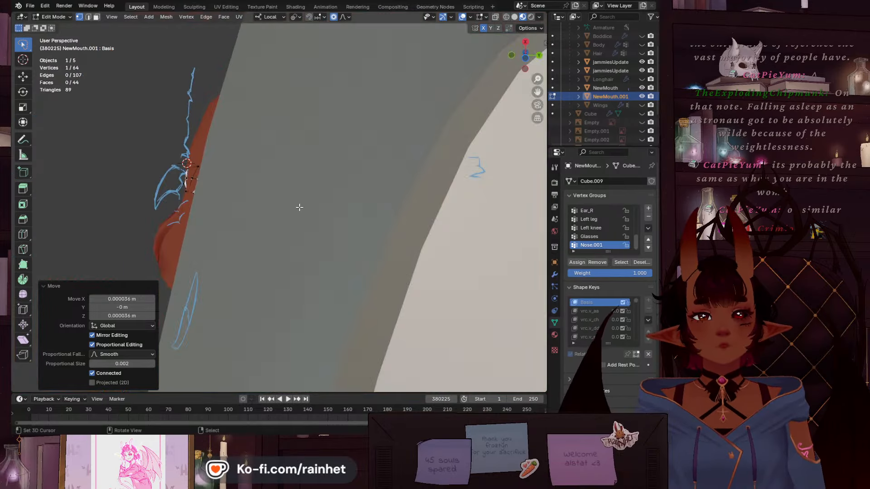
scroll(299, 206, "down", 5)
mouse_move(313, 179)
left_mouse_down()
mouse_move(332, 368)
mouse_move(393, 257)
left_mouse_up()
key("x")
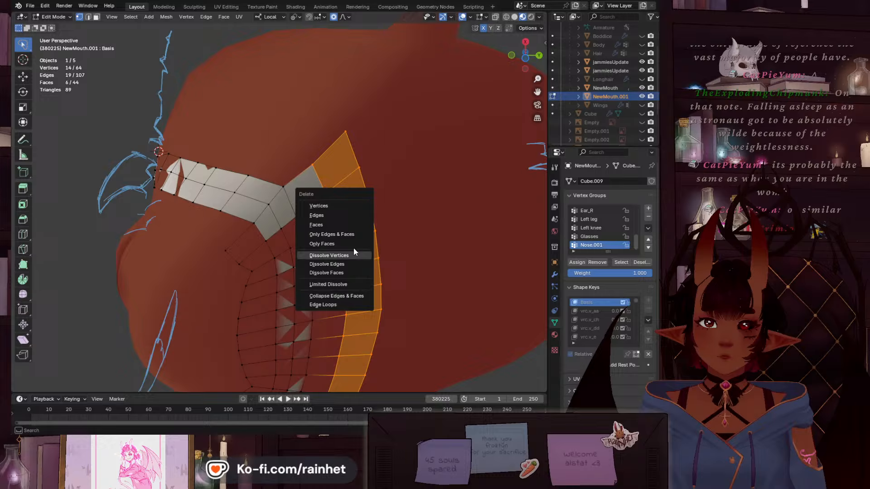
left_click(317, 206)
mouse_move(196, 251)
left_mouse_down()
mouse_move(290, 358)
mouse_move(336, 282)
mouse_move(297, 278)
left_mouse_up()
key("x")
left_click(265, 290)
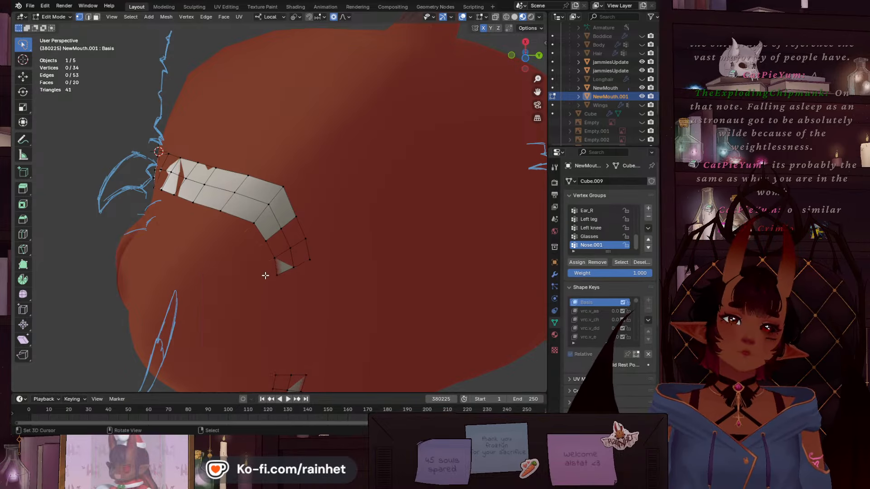
Turn on X-ray and move two rear-edge vertices near the strip's end under the jaw to even out that edge
mouse_move(265, 290)
middle_mouse_down()
mouse_move(260, 306)
mouse_move(281, 351)
middle_mouse_up()
scroll(284, 308, "up", 6)
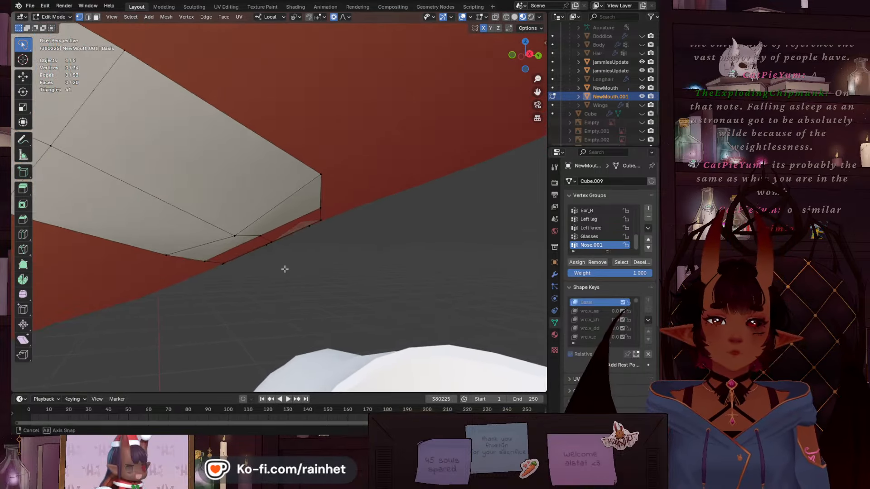
middle_click_drag(283, 268, 287, 207)
scroll(287, 207, "down", 4)
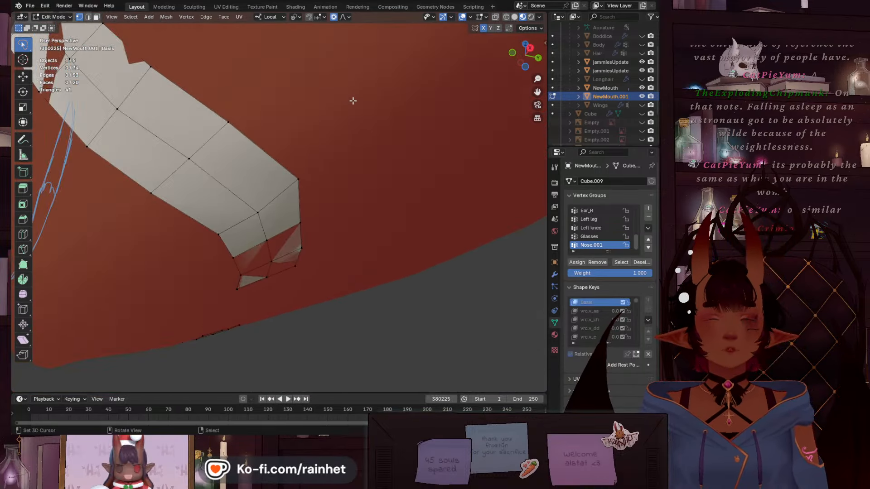
left_click(525, 67)
left_click(495, 17)
mouse_move(238, 153)
middle_mouse_down()
mouse_move(233, 198)
mouse_move(245, 248)
middle_mouse_up()
key("g")
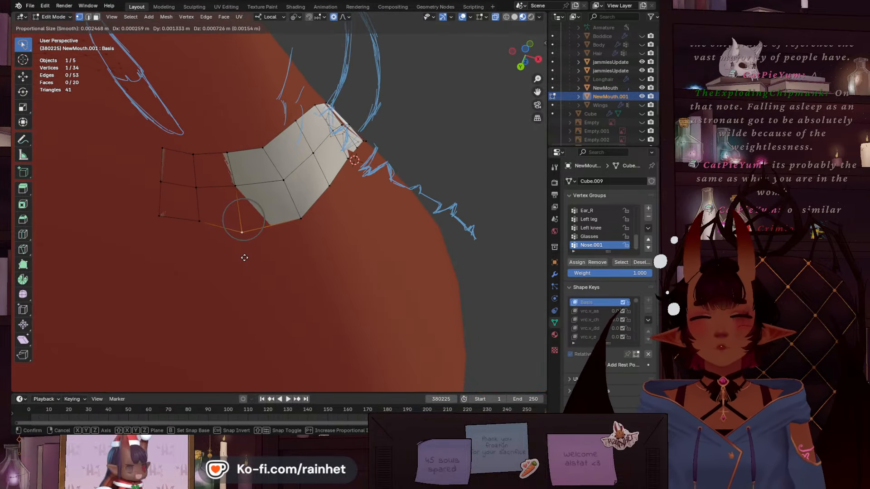
left_click(249, 252)
right_click(206, 224)
key("g")
left_click(207, 226)
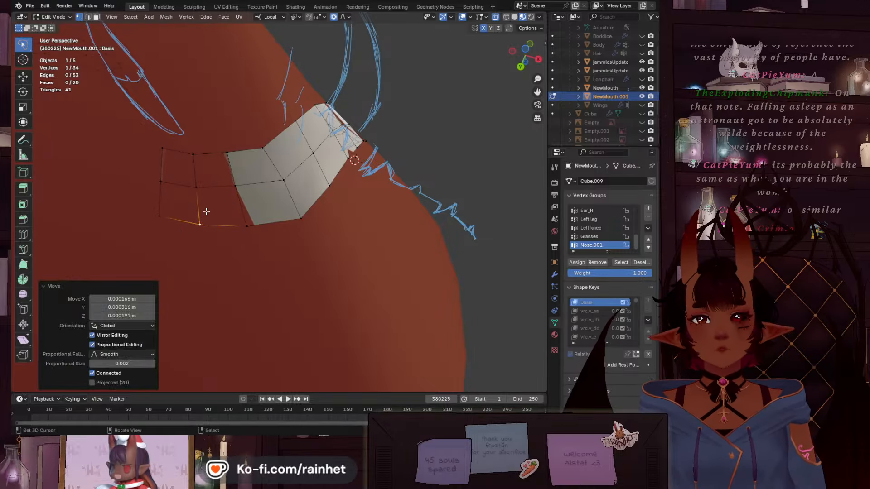
Pull two front-edge vertices near the strip's end under the jaw back toward the centre line to taper it
right_click(233, 159)
key("g")
left_click(238, 171)
right_click(196, 187)
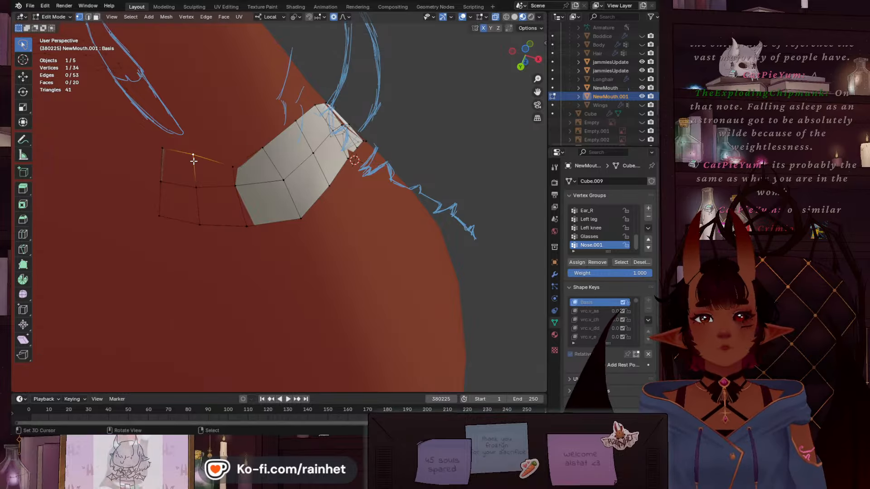
key("g")
left_click(196, 183)
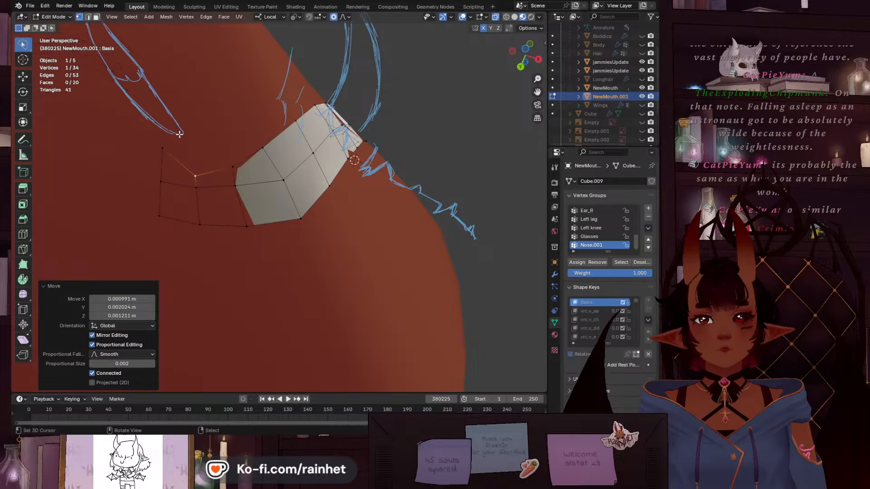
Delete the three vertices of the last row at the strip's end under the jaw
left_click_drag(174, 136, 133, 248)
key("x")
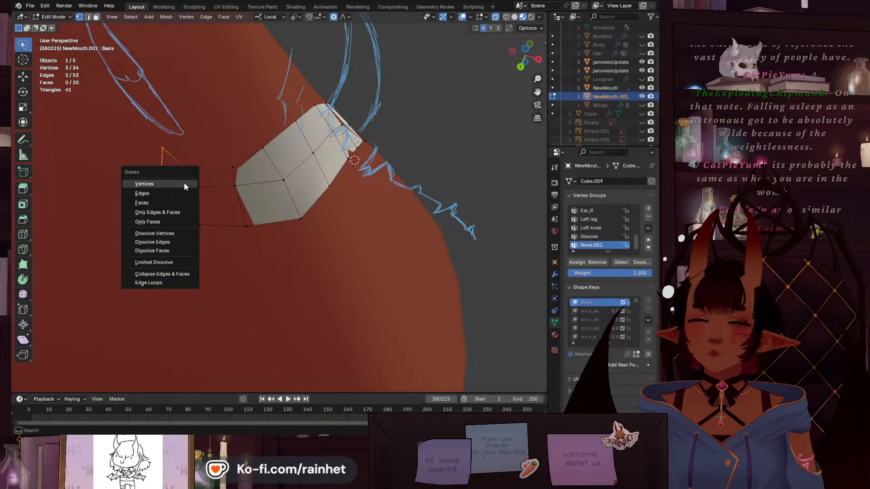
left_click(183, 183)
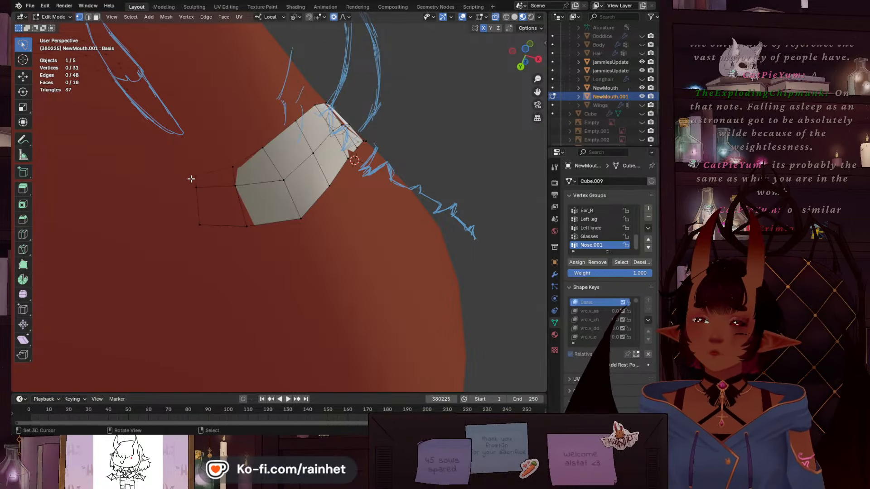
Reposition the last two centre-line vertices under the jaw toward the strip's rear edge to even out the quads
key("g")
key("g")
left_click(239, 197)
left_click(243, 196)
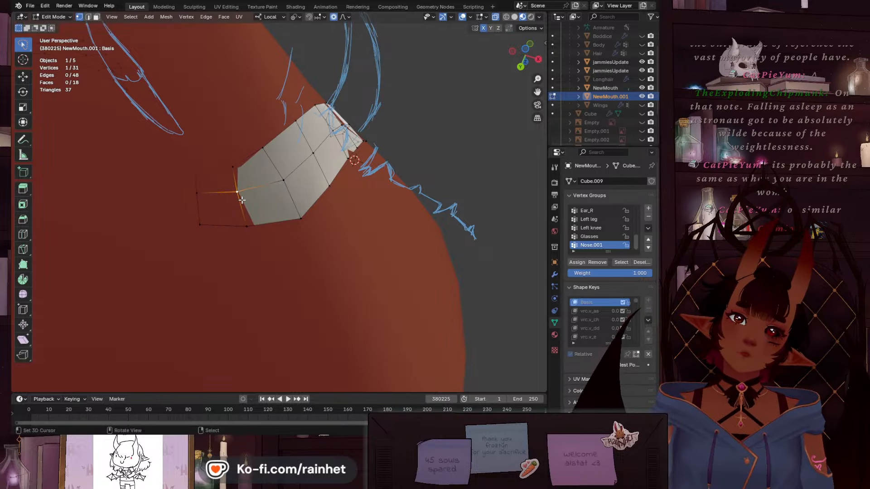
key("g")
left_click(250, 202)
key("g")
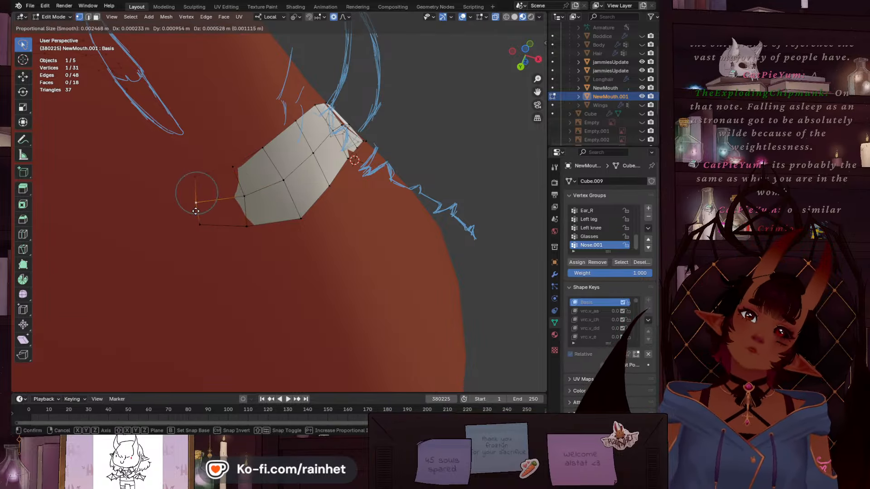
left_click(195, 210)
Adjust the strip end's two corner vertices and the neighbouring rear-edge vertex to round off the end under the jaw
key("g")
left_click(207, 228)
right_click(250, 227)
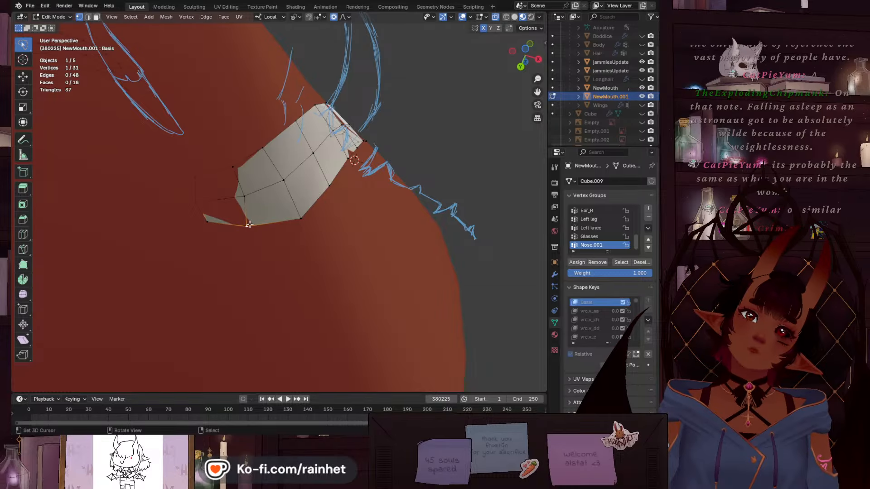
key("g")
left_click(251, 225)
right_click(201, 177)
key("g")
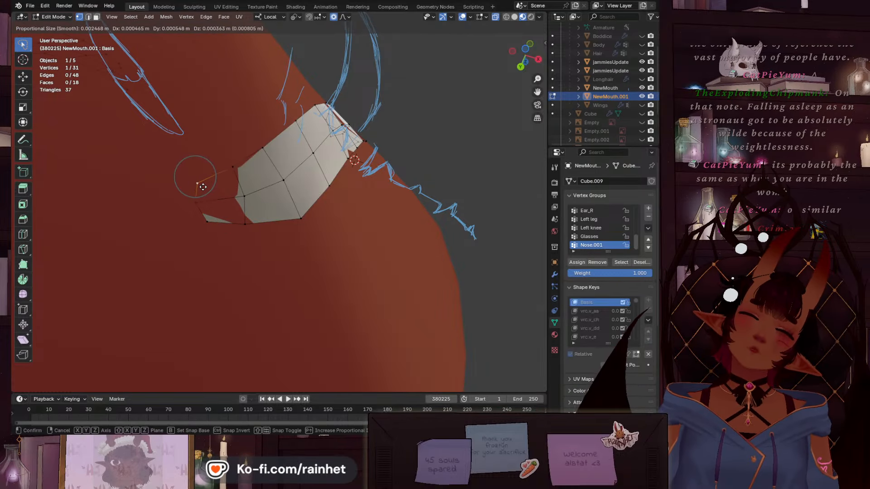
left_click(231, 164)
Nudge the front-edge and rear-edge vertices of the row at the jaw bend to smooth the strip's outline
right_click(266, 148)
key("g")
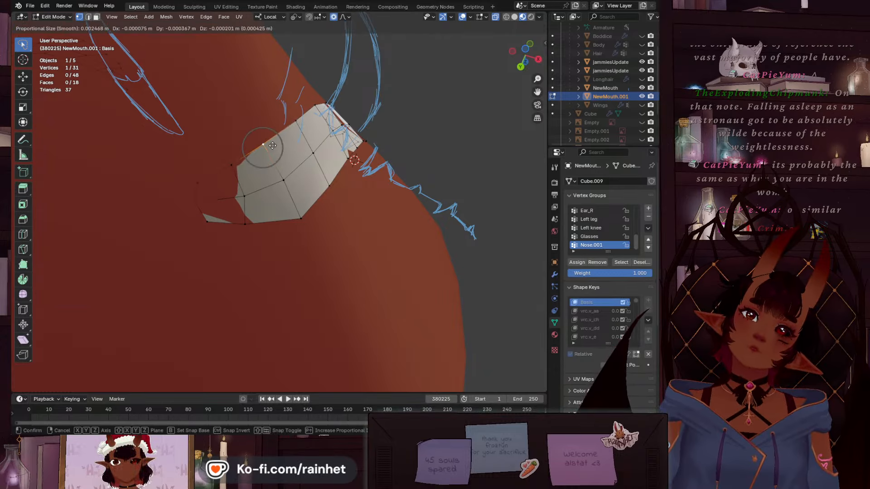
left_click(268, 145)
right_click(302, 214)
key("g")
left_click(300, 216)
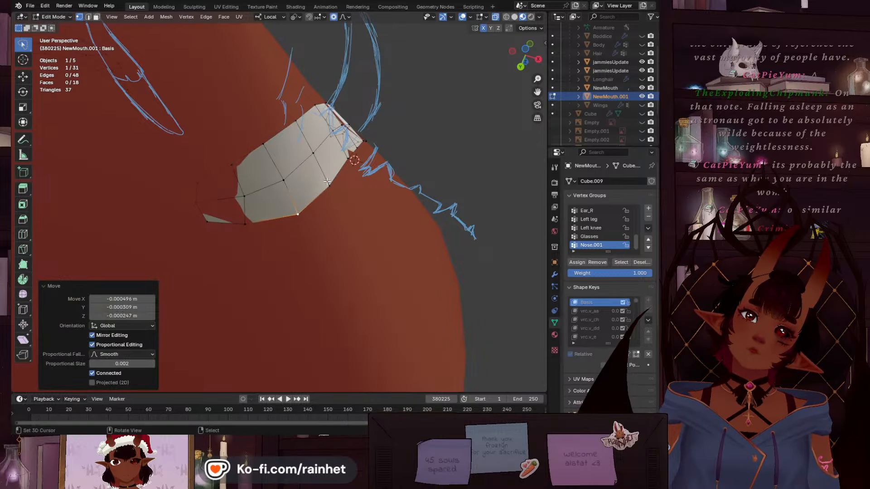
key("g")
left_click(296, 215)
Lower the centre-line vertex next to the strip's end by 0.000493 m along local Z and shift it toward the end
scroll(296, 213, "down", 6)
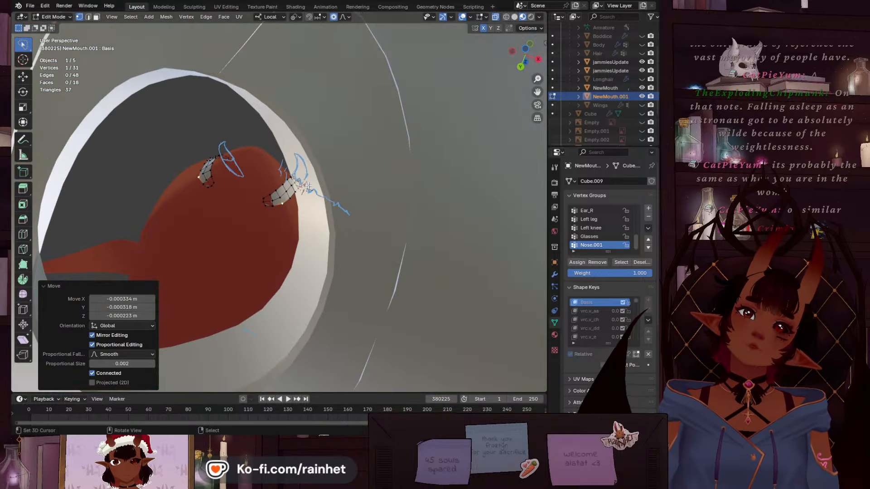
middle_click_drag(296, 212, 344, 270)
scroll(344, 270, "up", 4)
middle_click_drag(336, 221, 317, 217)
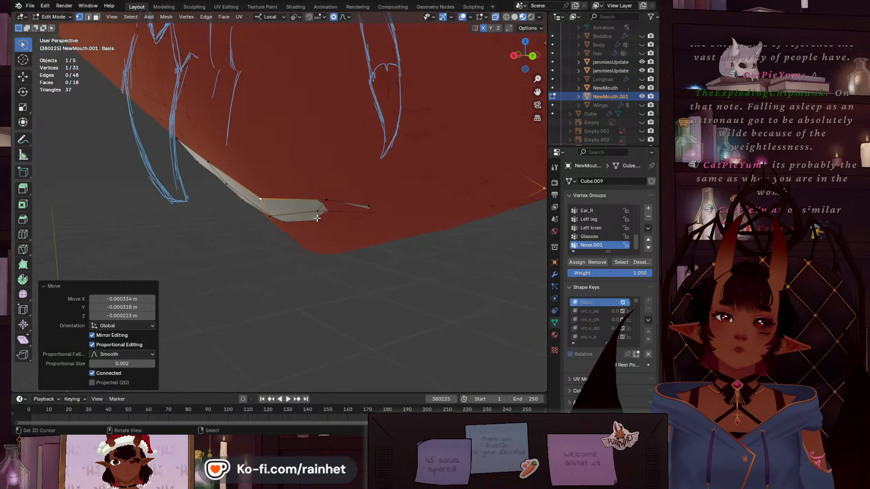
right_click(323, 215)
key("z")
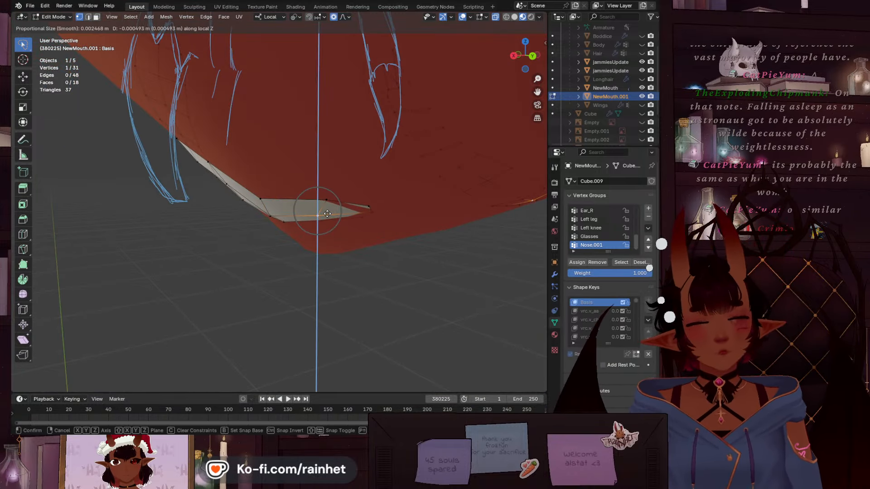
left_click(328, 214)
middle_click_drag(324, 218, 315, 167)
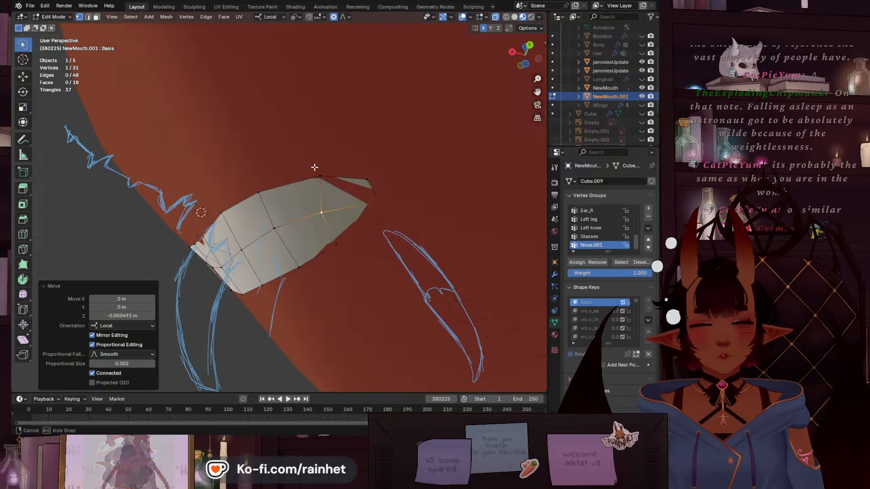
key("g")
left_click(339, 206)
Select the row of three vertices next to the strip's end under the jaw and lower it about 0.0004 m
middle_click_drag(339, 206, 351, 272)
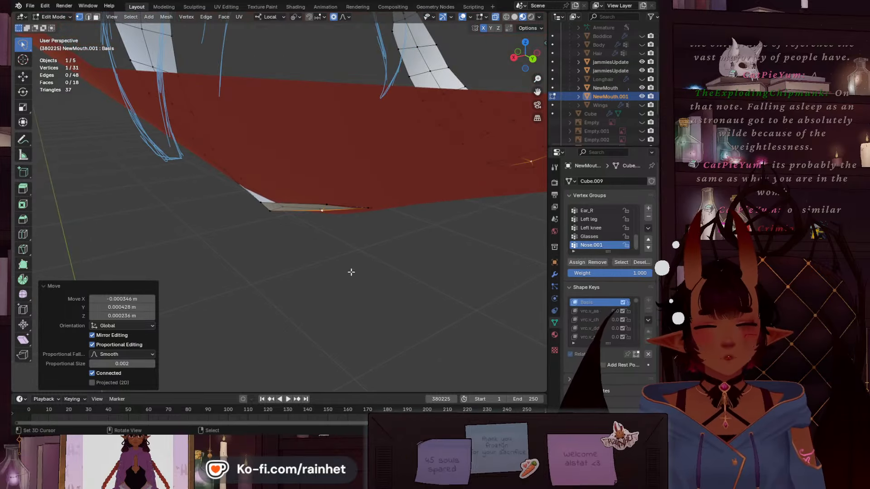
left_click_drag(311, 196, 338, 225)
key("g")
left_click(338, 230)
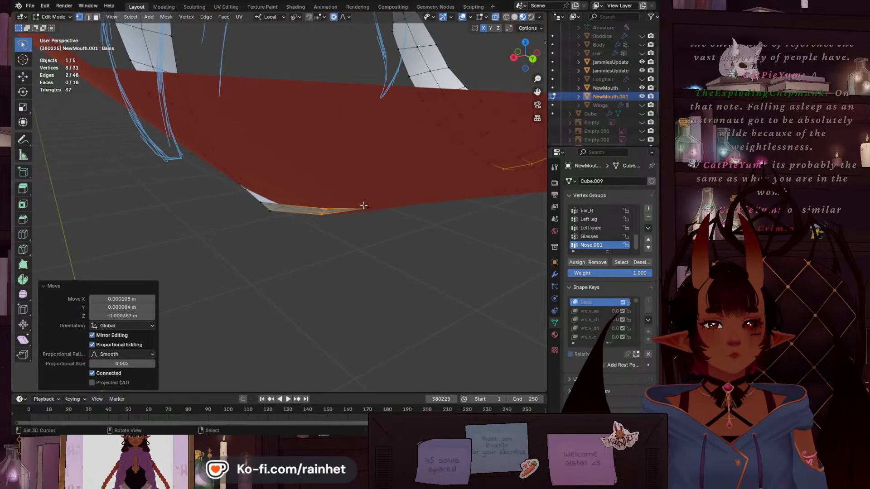
In the right view, select the three-vertex row above the strip's jaw bend and move it -0.001313 m along local Y
mouse_move(363, 204)
middle_mouse_down()
mouse_move(350, 216)
mouse_move(435, 181)
mouse_move(254, 227)
mouse_move(290, 204)
mouse_move(281, 195)
middle_mouse_up()
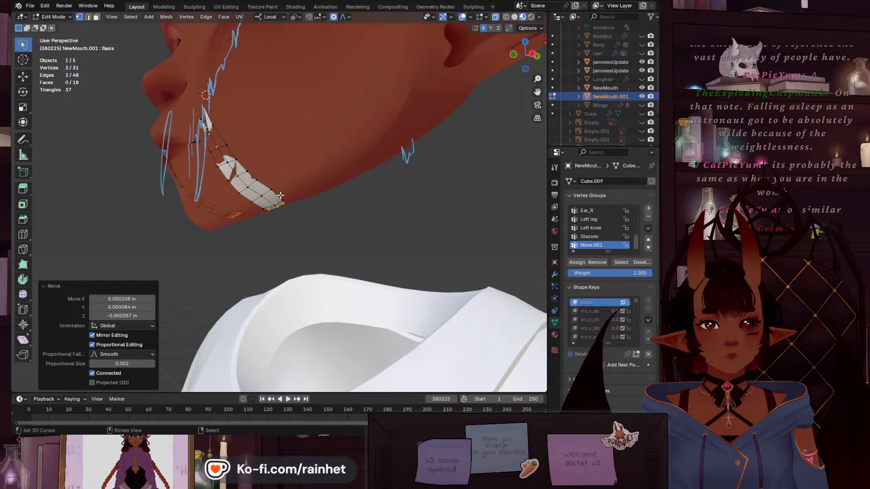
left_click(533, 54)
right_click(200, 197)
right_click(210, 190, "shift")
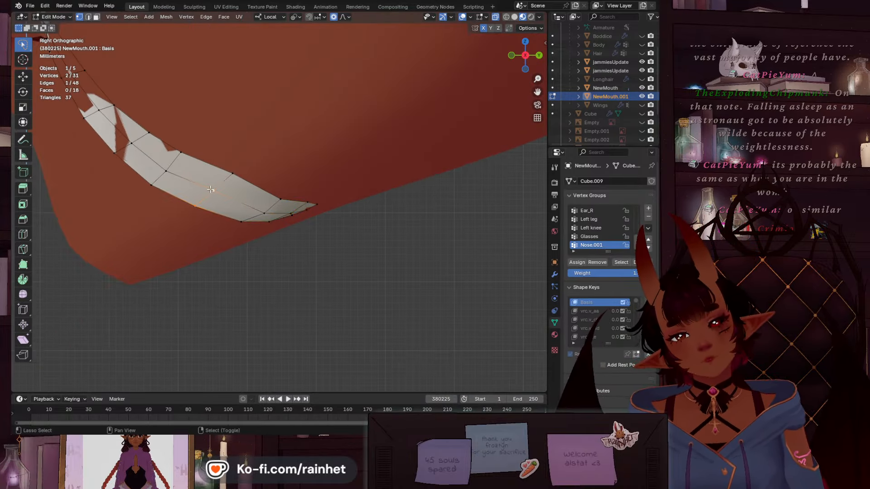
key("y")
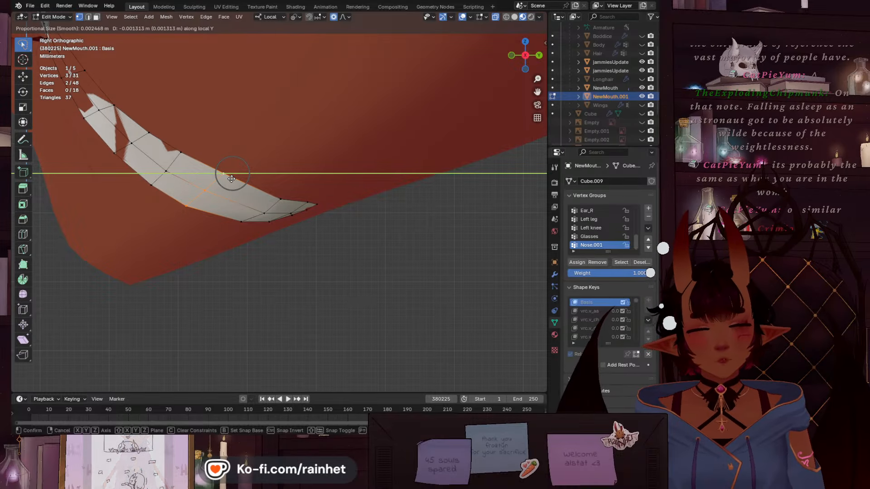
left_click(187, 171)
middle_click_drag(181, 166, 250, 223, "shift")
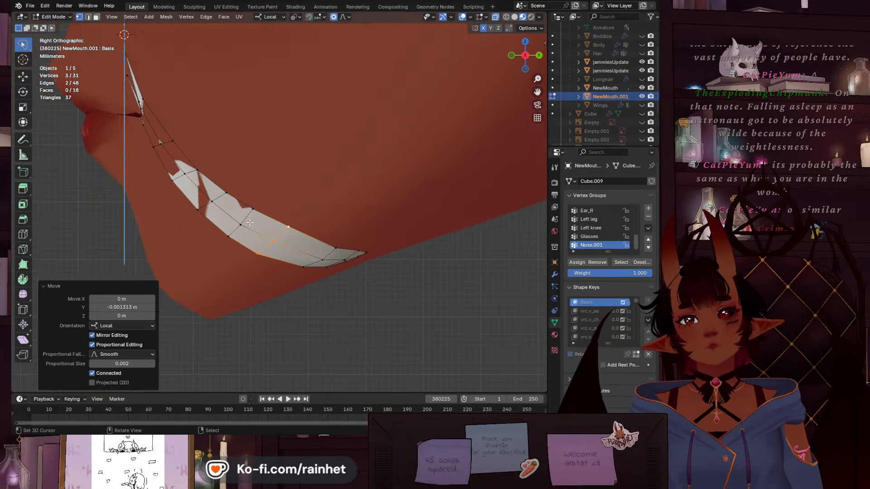
scroll(280, 227, "up", 1)
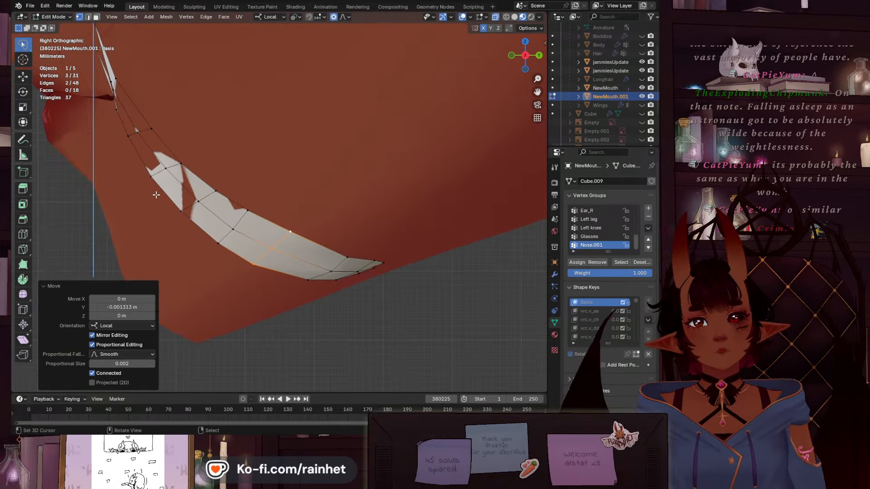
scroll(137, 81, "down", 4)
middle_click_drag(145, 91, 303, 163)
scroll(307, 158, "up", 6)
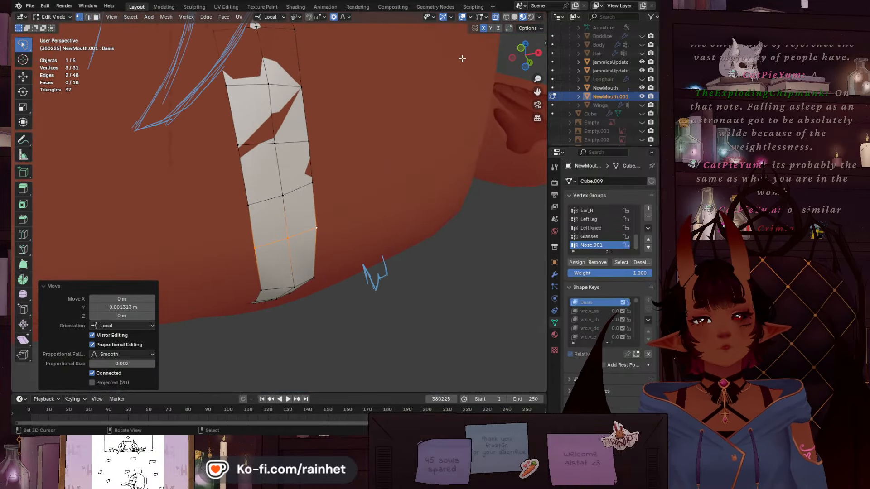
scroll(307, 158, "down", 5)
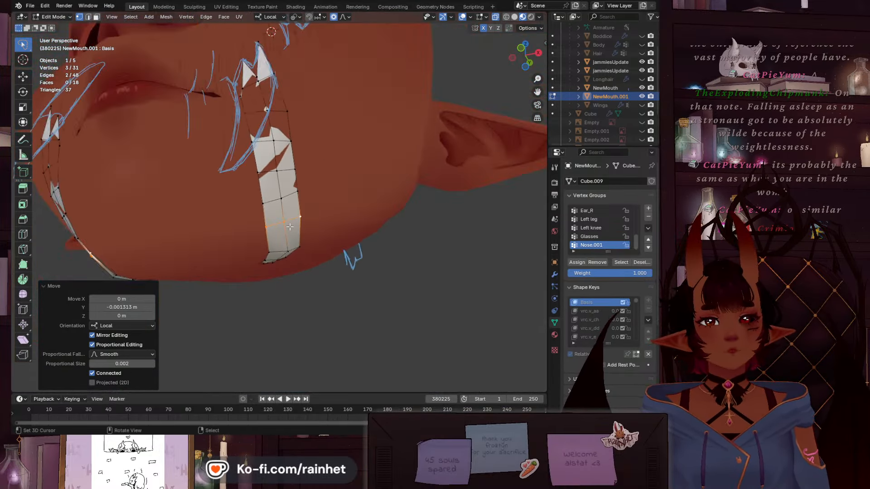
Switch NewMouth.001 to the Sculpting workspace and choose the Smooth brush, facing the strip from below the jaw
left_click(194, 7)
scroll(169, 142, "down", 4)
middle_click_drag(169, 142, 358, 272)
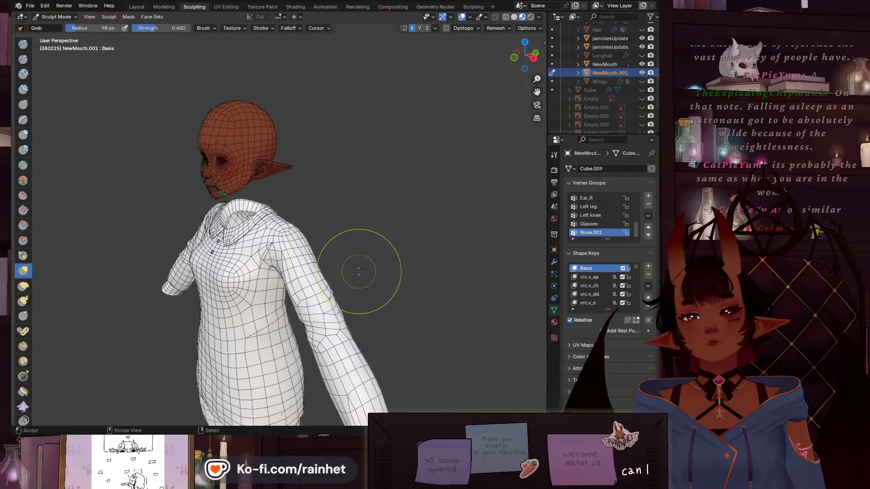
scroll(290, 222, "up", 3)
middle_click_drag(290, 222, 195, 204)
scroll(174, 253, "up", 4)
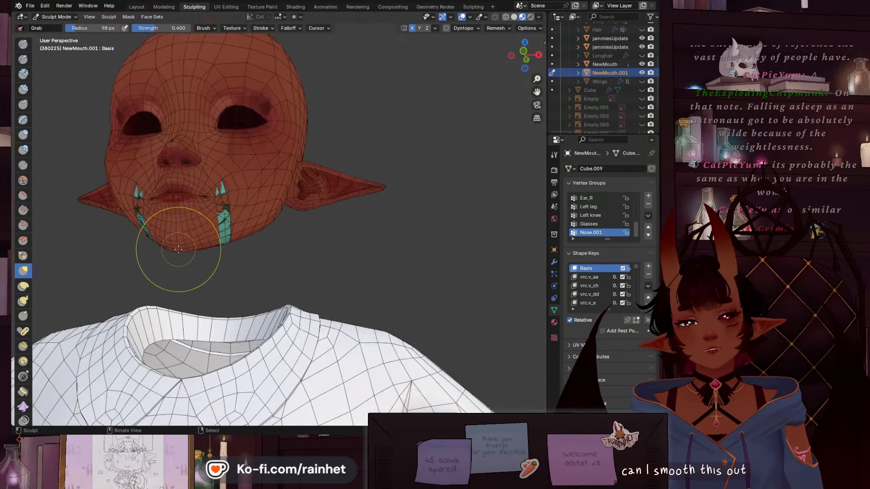
middle_click_drag(104, 179, 148, 211)
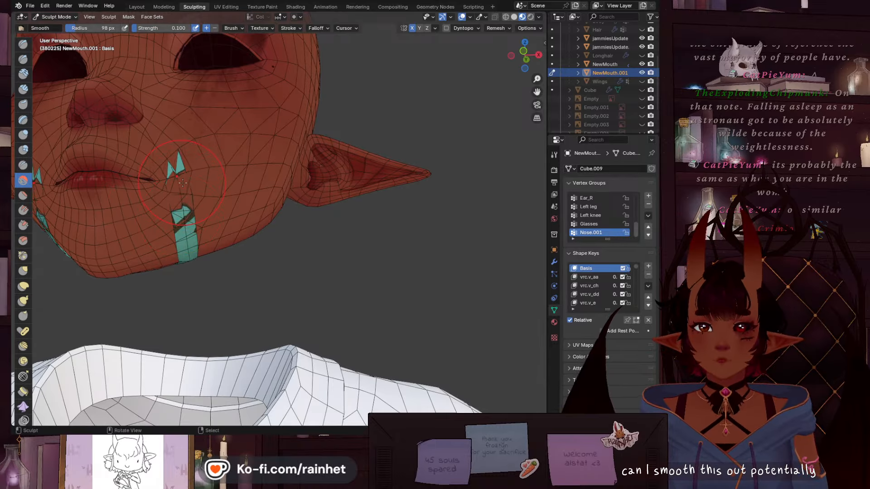
scroll(195, 284, "down", 1)
middle_click_drag(200, 297, 197, 231)
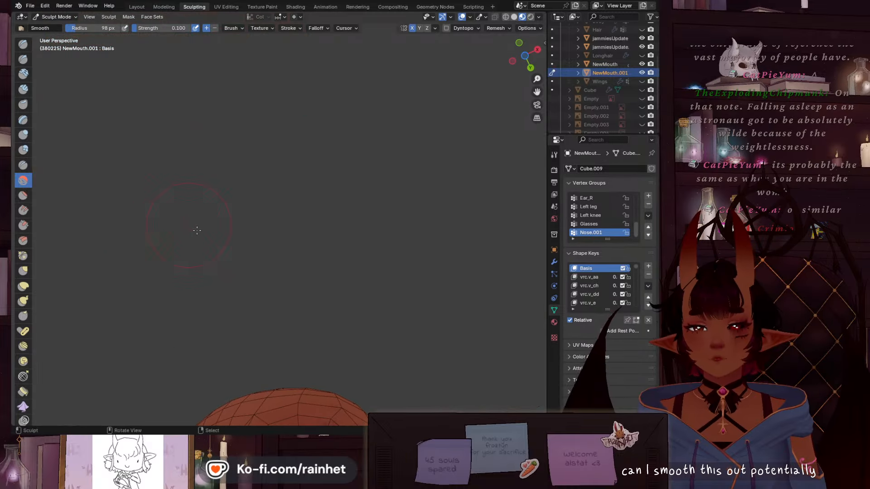
middle_click_drag(261, 199, 240, 164, "shift")
middle_click_drag(281, 302, 270, 277)
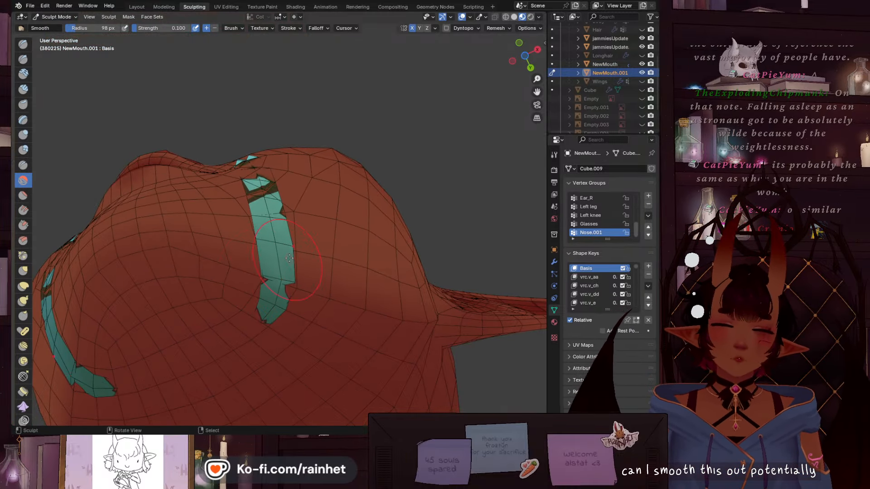
Hide NewMouth and smooth the strip's length and end on the Basis shape key with the Smooth brush at strength 0.100
left_click(642, 64)
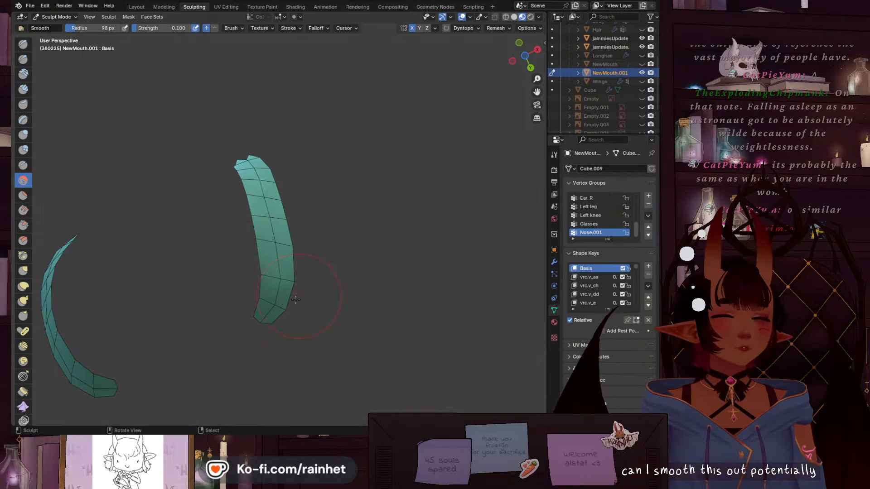
left_click_drag(264, 224, 279, 267)
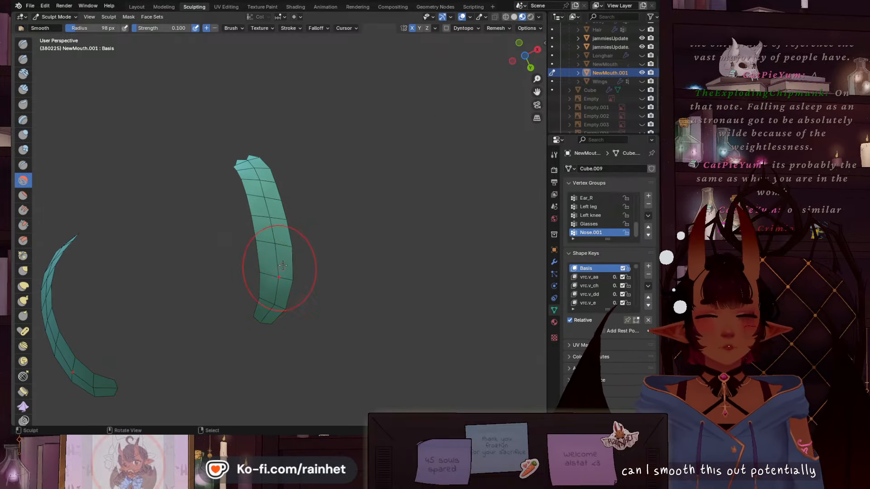
left_click(595, 277)
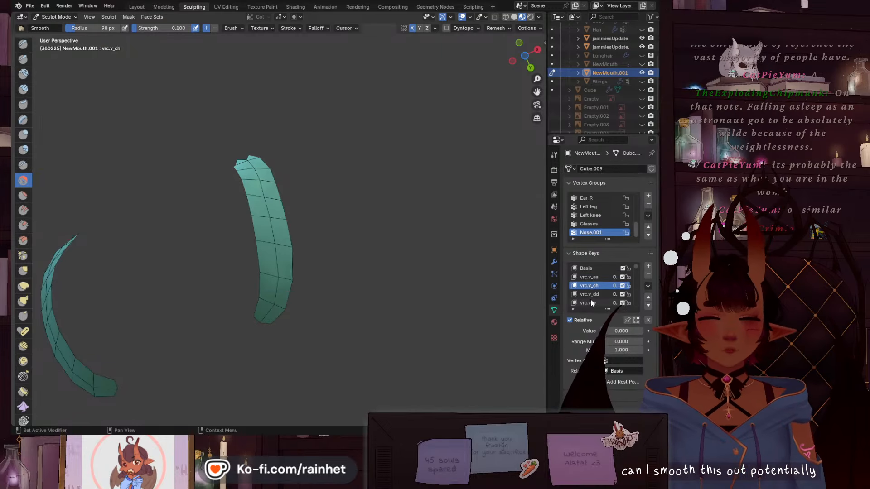
middle_click_drag(259, 233, 256, 310)
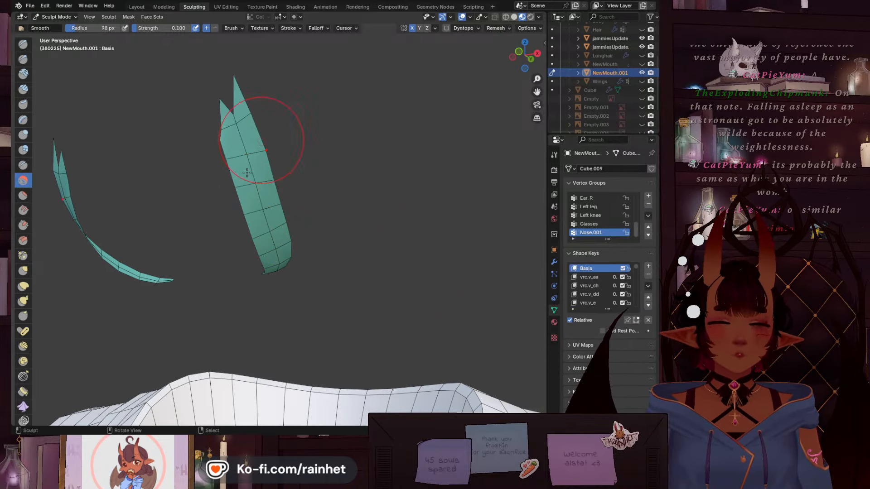
middle_click_drag(287, 276, 62, 213)
scroll(296, 212, "up", 4)
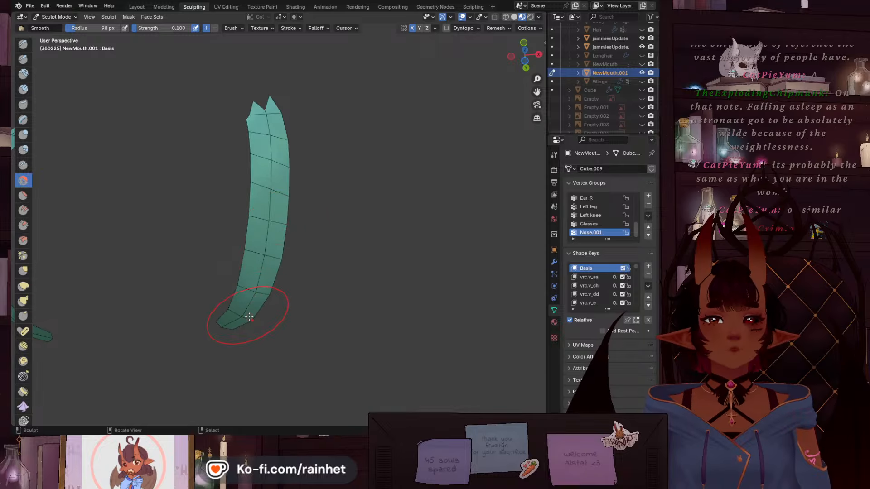
left_click_drag(249, 316, 223, 317)
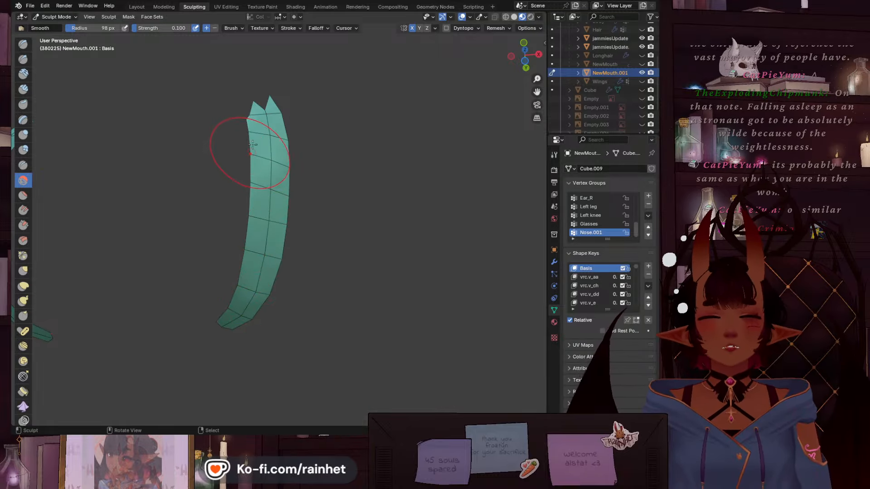
mouse_move(259, 120)
middle_mouse_down()
mouse_move(317, 159)
mouse_move(344, 223)
middle_mouse_up()
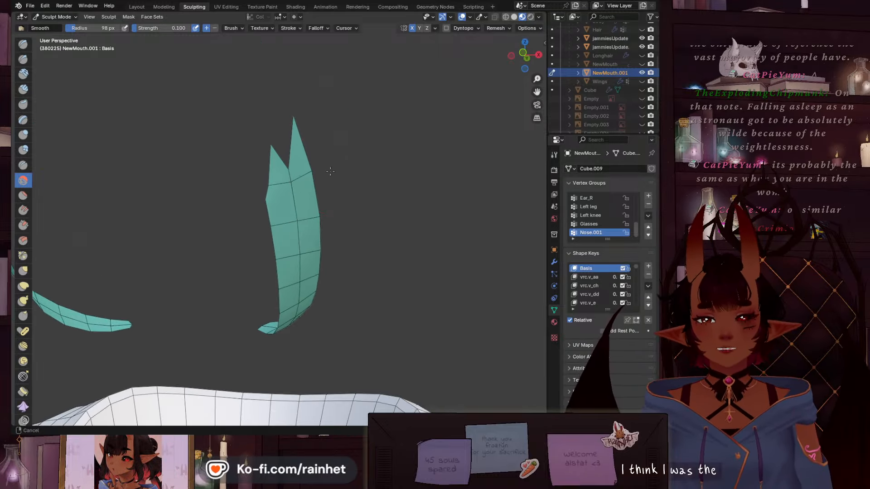
scroll(344, 223, "up", 1)
Return to the Layout workspace, put NewMouth.001 in Edit Mode and frame the two fang tips in front view
left_click(138, 6)
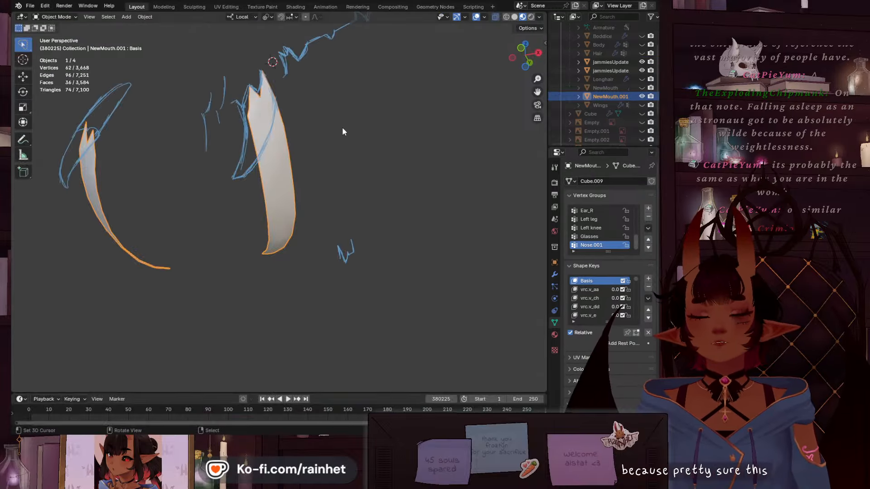
scroll(341, 127, "up", 3)
left_click(64, 19)
left_click(56, 38)
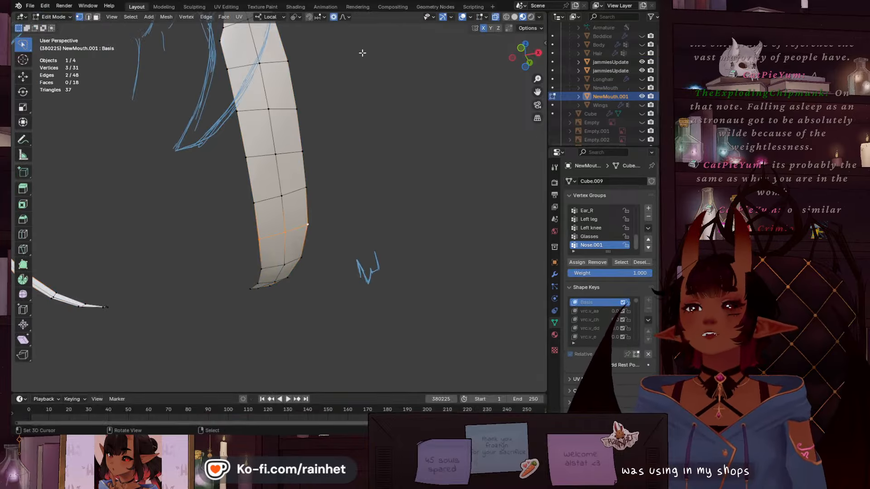
left_click(526, 49)
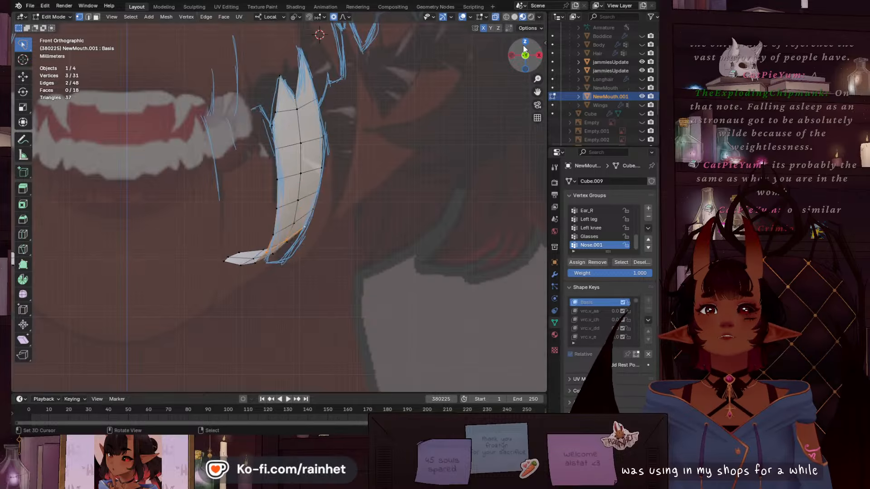
scroll(287, 206, "up", 5)
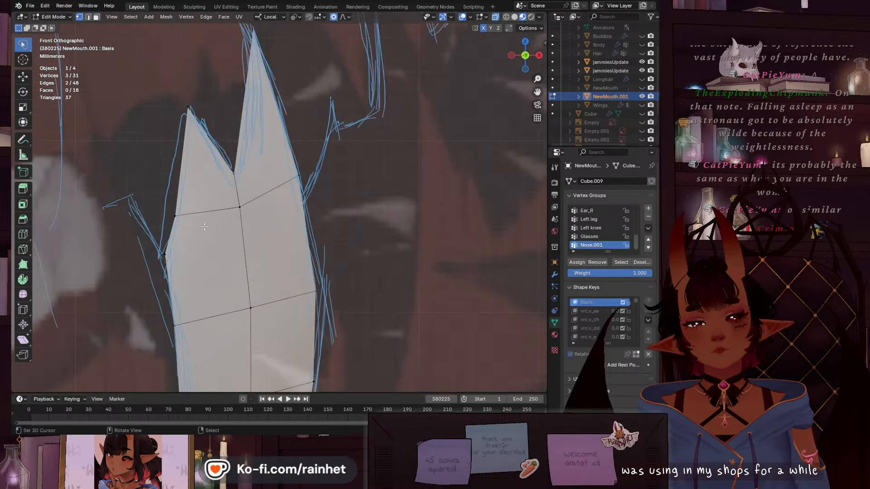
middle_click_drag(203, 227, 164, 222, "shift")
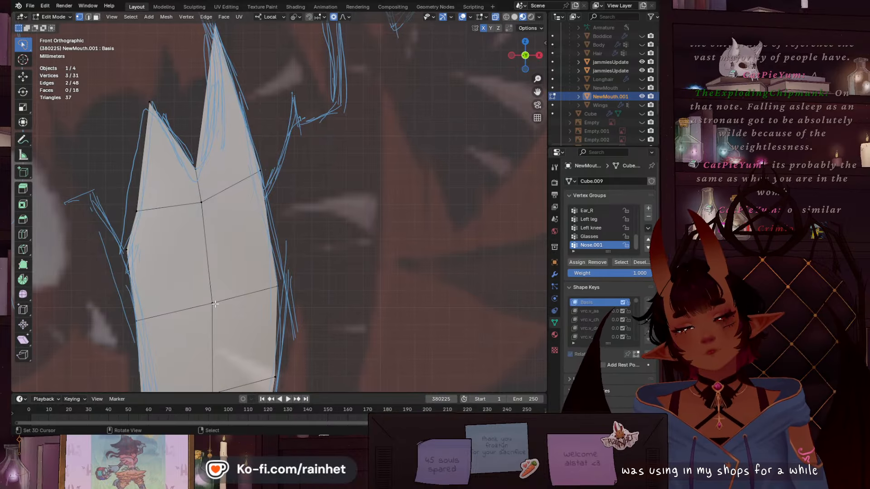
Knife a closed loop from the centre-line vertex below the fangs through both fangs, passing through the notch vertex between them
key("k")
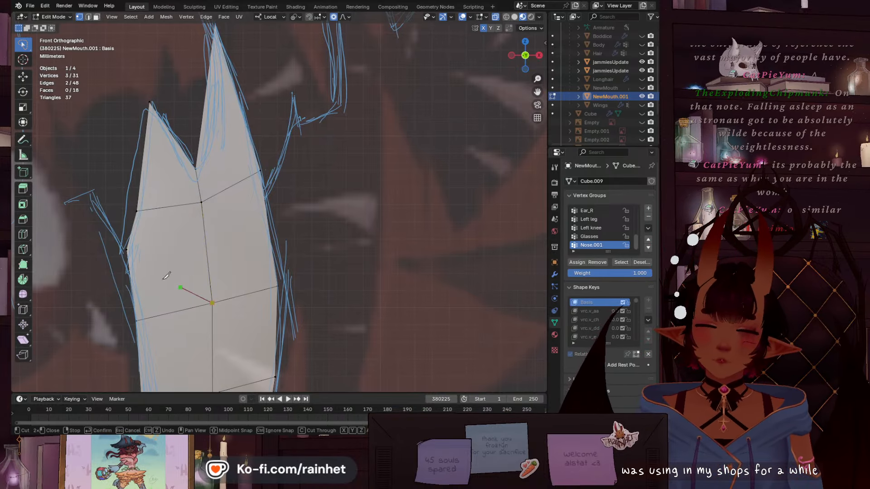
left_click(158, 253)
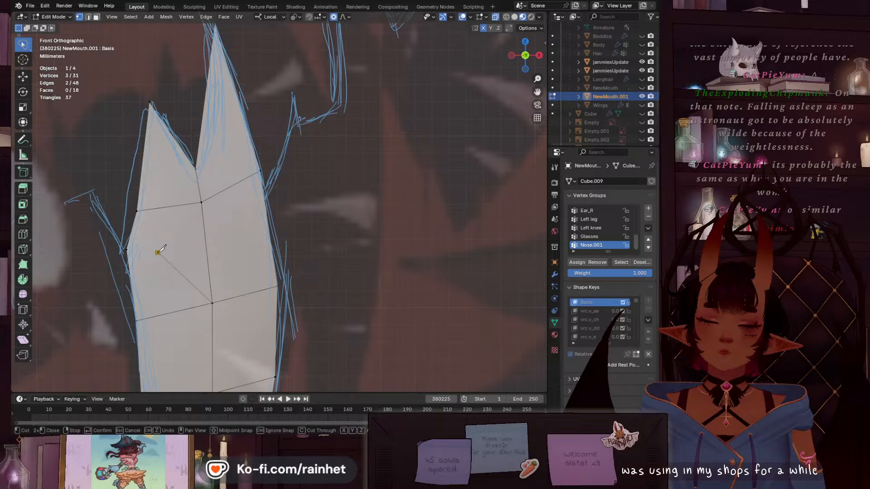
left_click(162, 208)
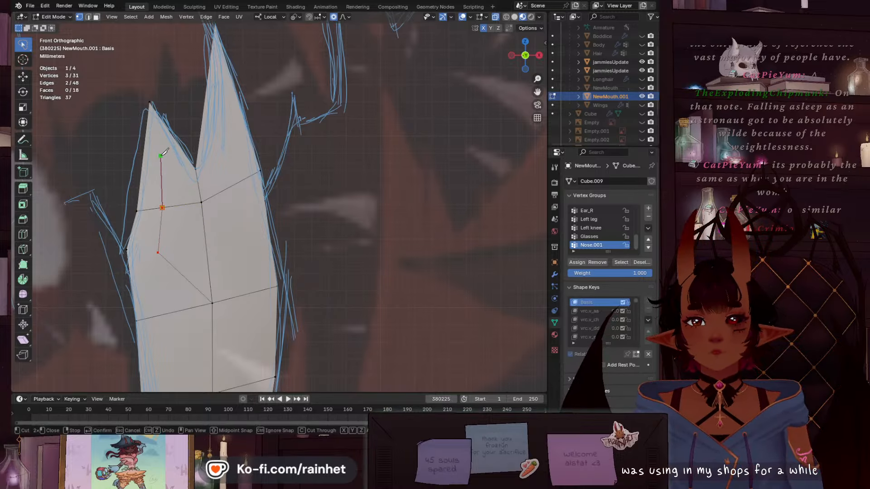
left_click(163, 162)
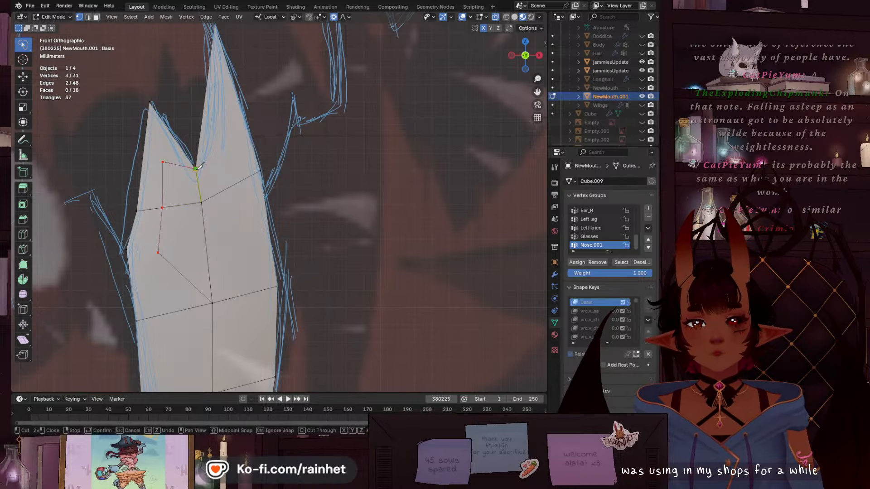
left_click(195, 168)
left_click(220, 122)
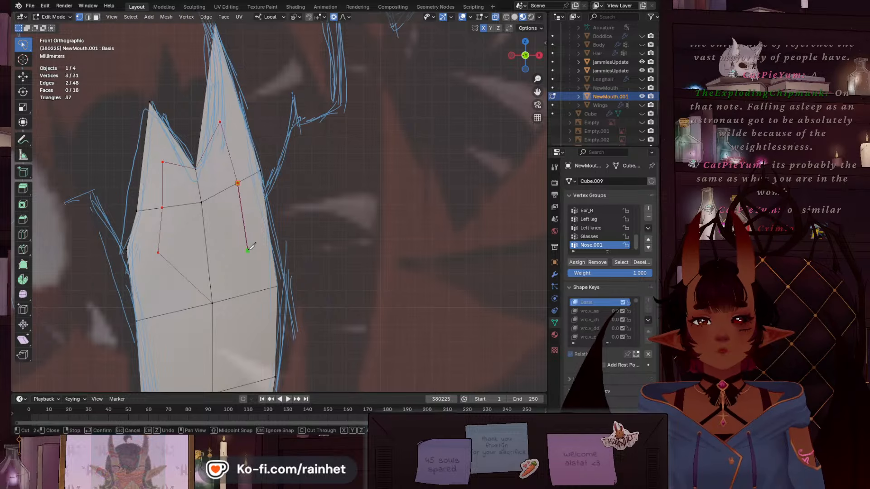
left_click(248, 250)
left_click(212, 304)
key("Return")
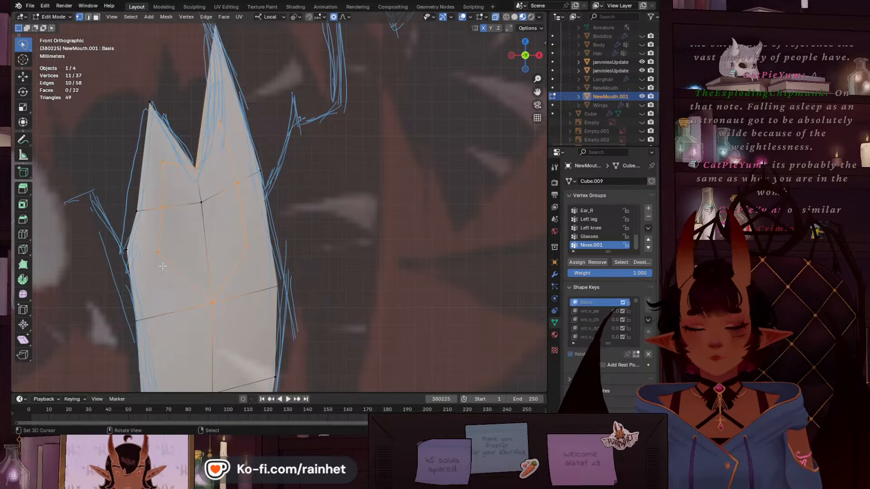
Knife an edge from each lower corner of the new loop to the strip's nearest outer edge
key("k")
left_click(159, 252)
left_click(127, 249)
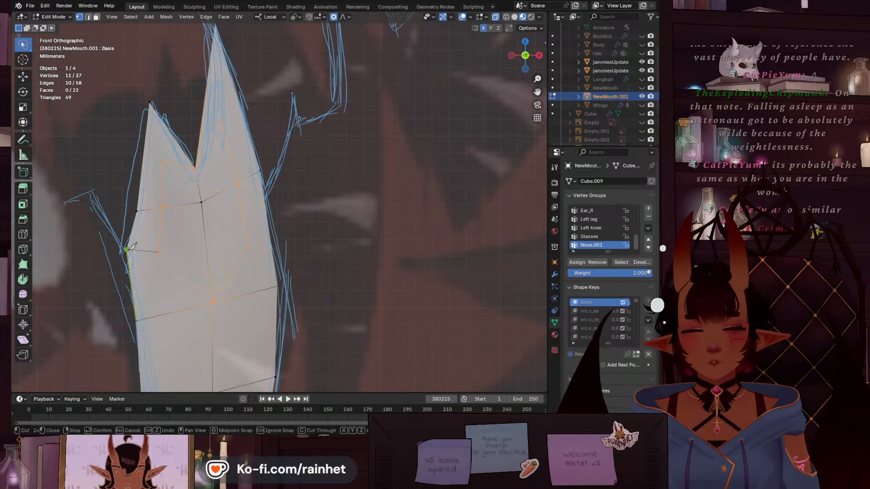
key("Return")
left_click(248, 246)
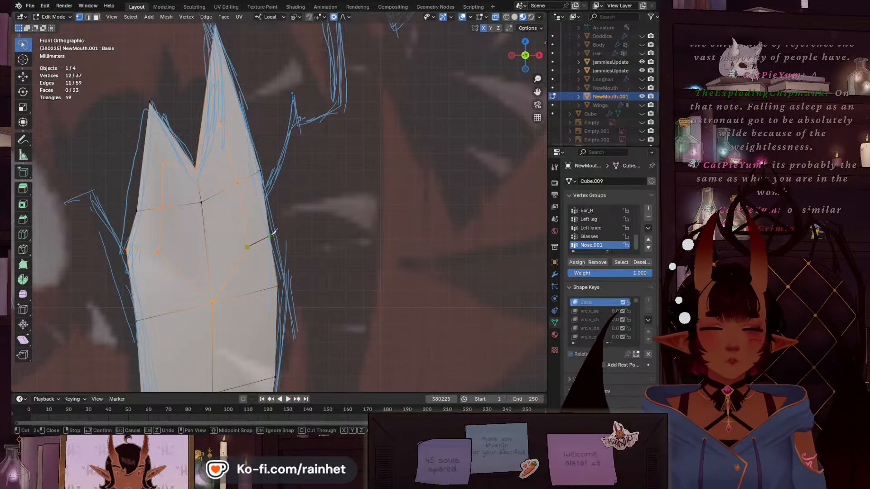
left_click(271, 236)
key("Return")
Knife an edge from the loop's upper corner in the taller fang to that fang's outer edge
key("k")
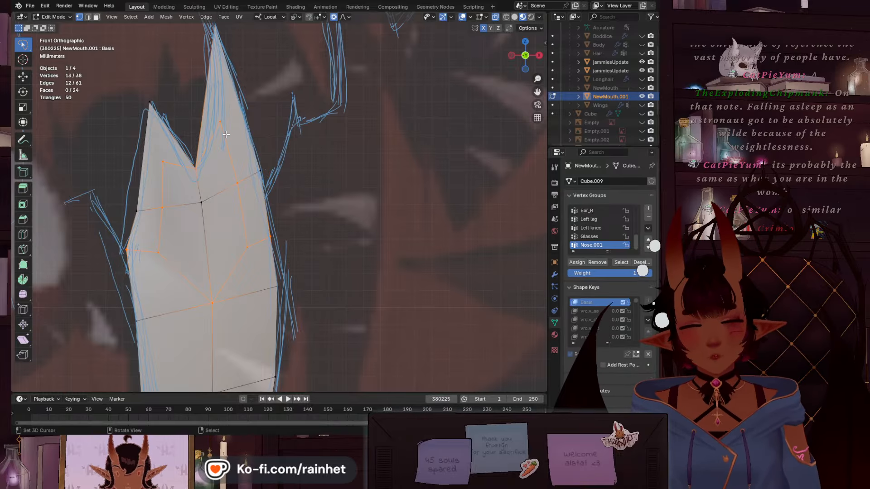
left_click(221, 121)
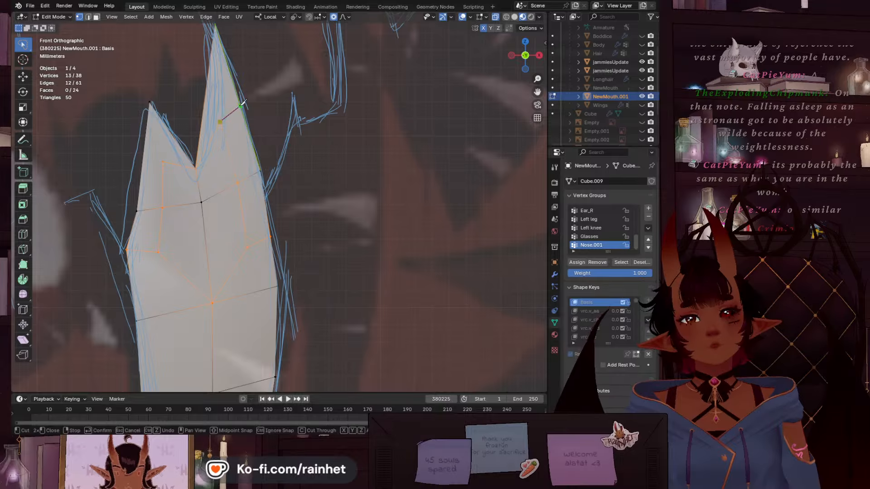
left_click(242, 104)
key("Return")
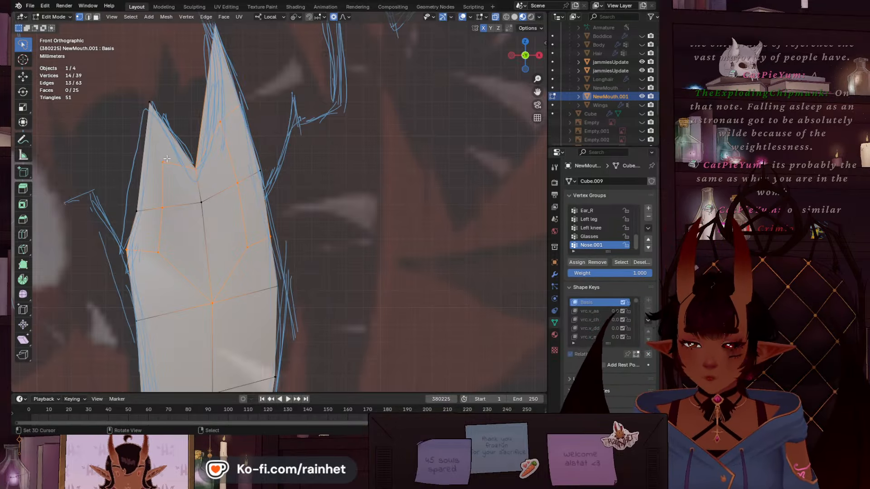
Knife an edge from the loop's upper corner in the shorter fang to that fang's outer edge
key("k")
left_click(162, 208)
left_click(163, 162)
key("Return")
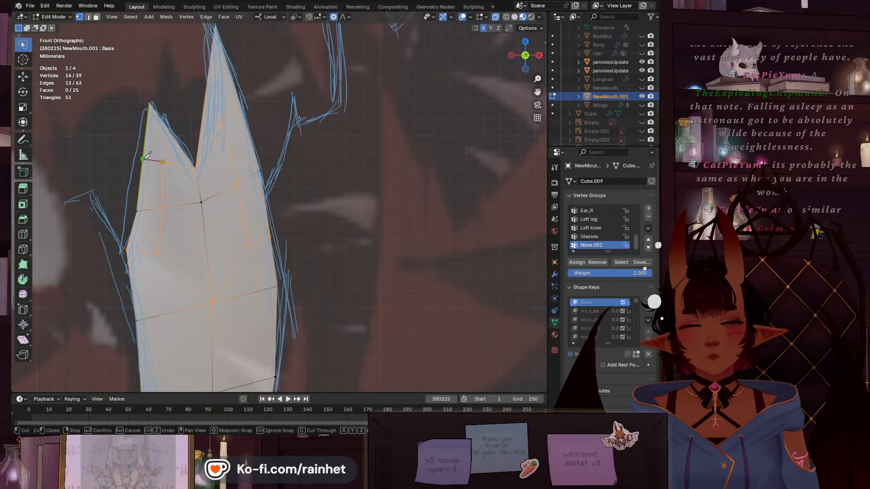
Nudge the shorter fang's new outer-edge vertex and its tip to follow the sketched outline
left_click(149, 102)
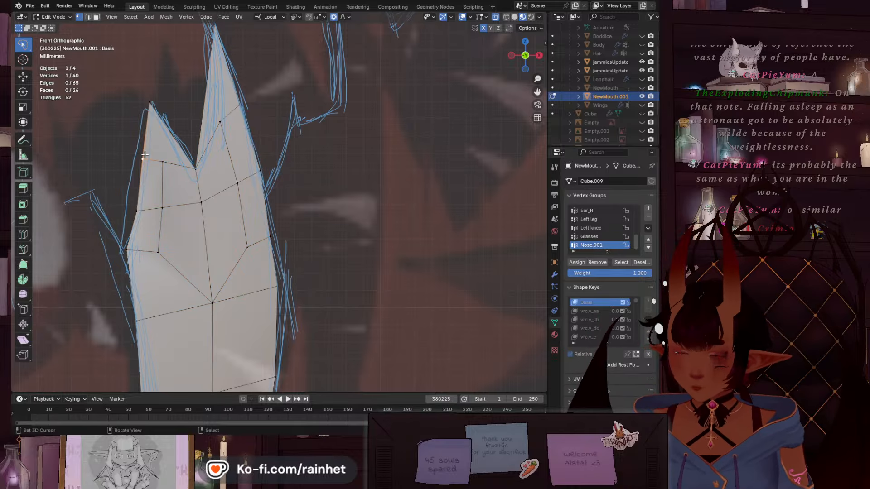
key("g")
key("x")
left_click(150, 115)
key("g")
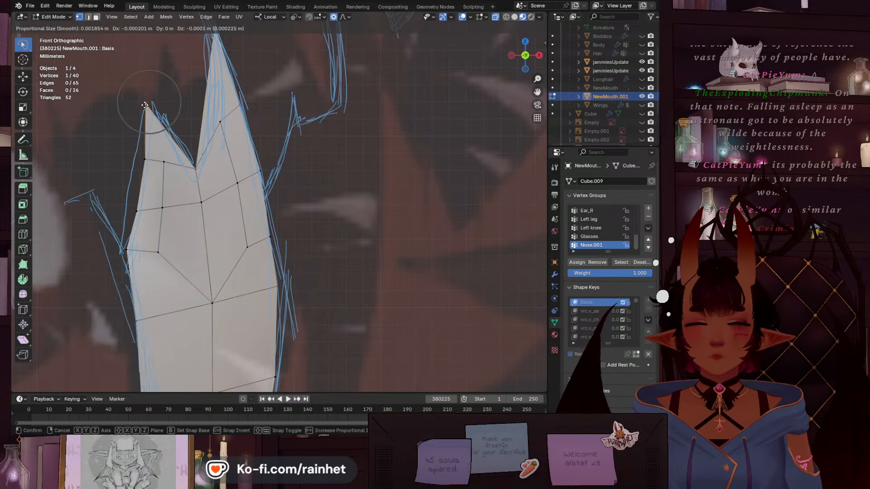
left_click(166, 172)
Shift the loop's upper corner vertices in the shorter and taller fangs slightly down and to the right
key("a")
key("a")
right_click(167, 171)
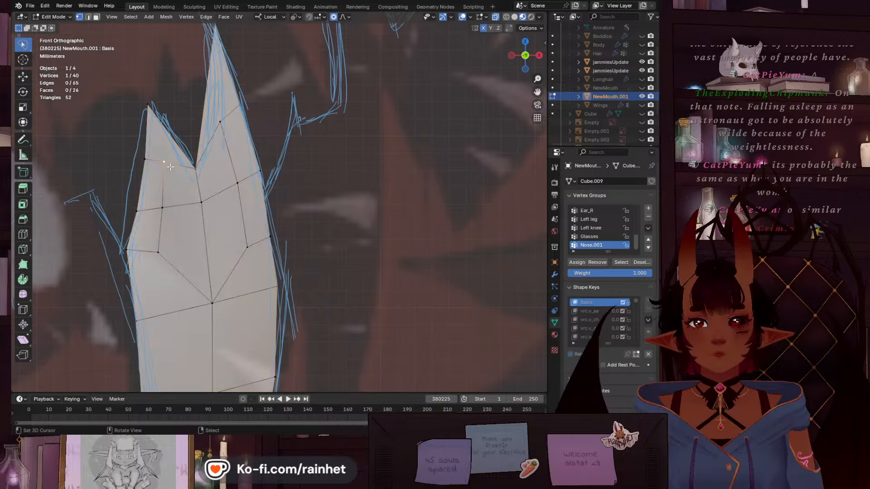
key("g")
key("g")
left_click(172, 179)
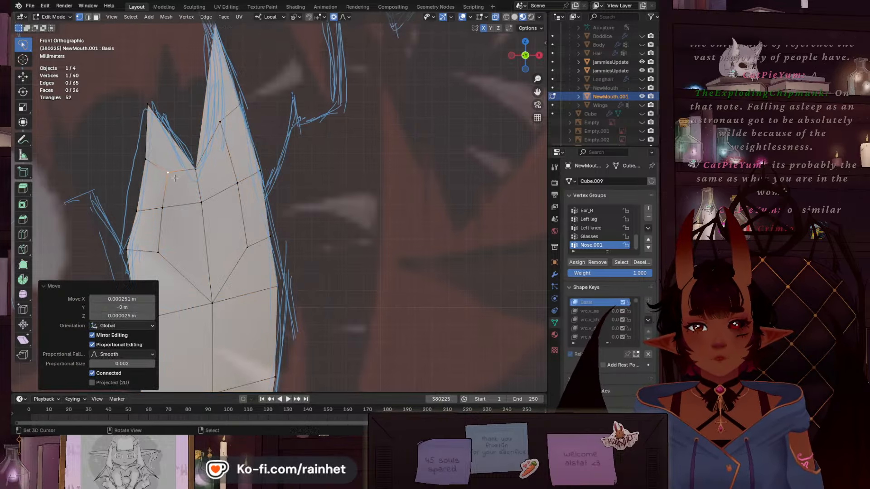
key("a")
key("a")
middle_click_drag(219, 125, 210, 168, "shift")
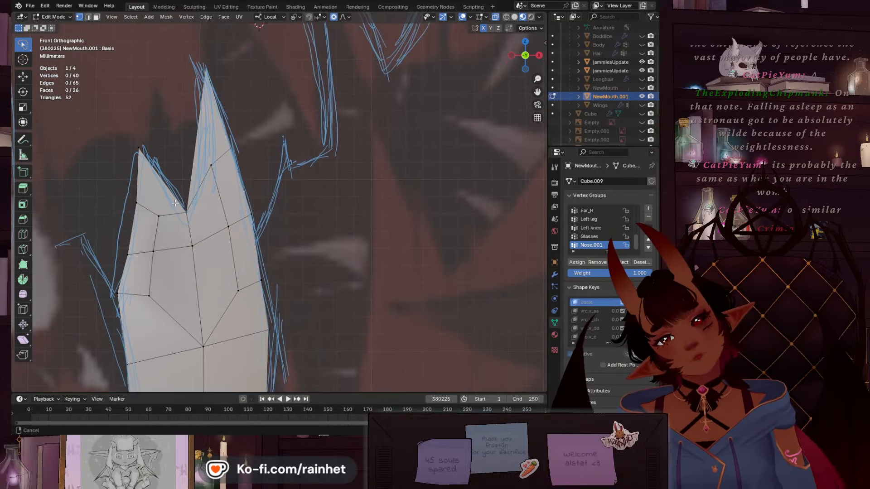
right_click(210, 169)
key("g")
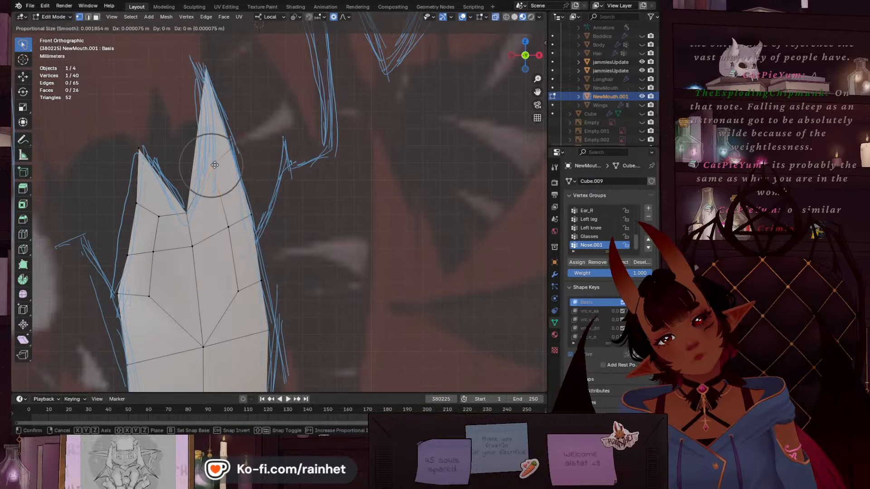
left_click(217, 167)
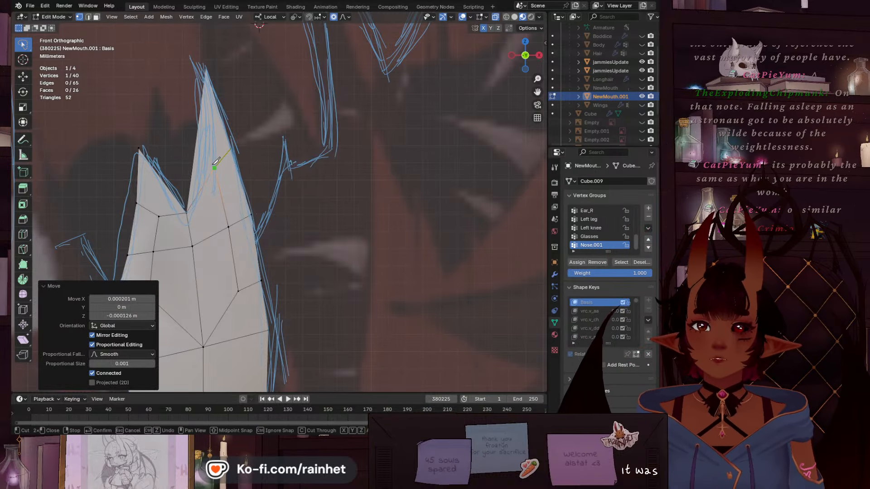
Knife an edge from each of the loop's upper corners to the inner edge of its fang
key("k")
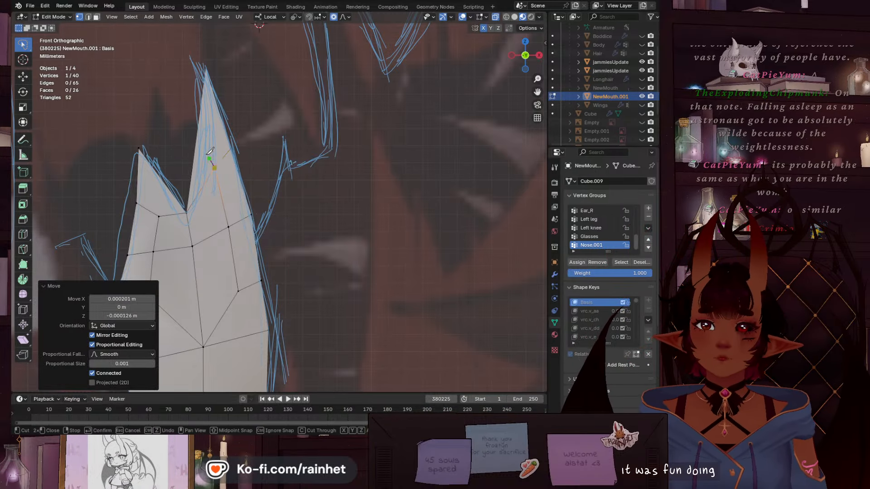
left_click(199, 125)
key("Return")
key("k")
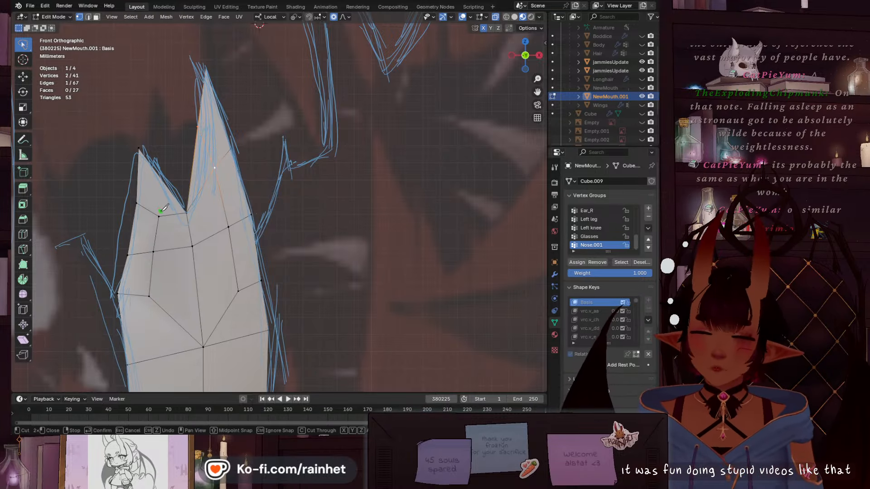
left_click(162, 177)
key("Return")
scroll(224, 178, "up", 1)
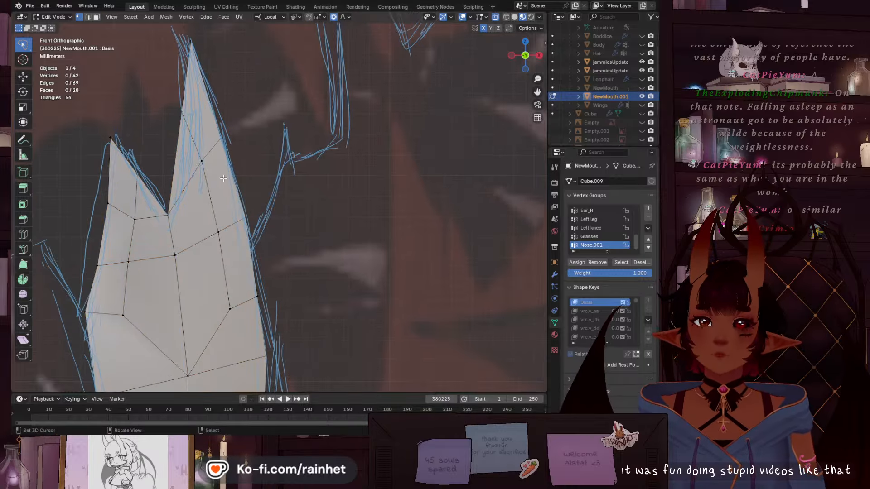
Knife a new path from the taller fang's loop corner through the centre line just below the notch to the shorter fang's loop corner
scroll(172, 206, "up", 3)
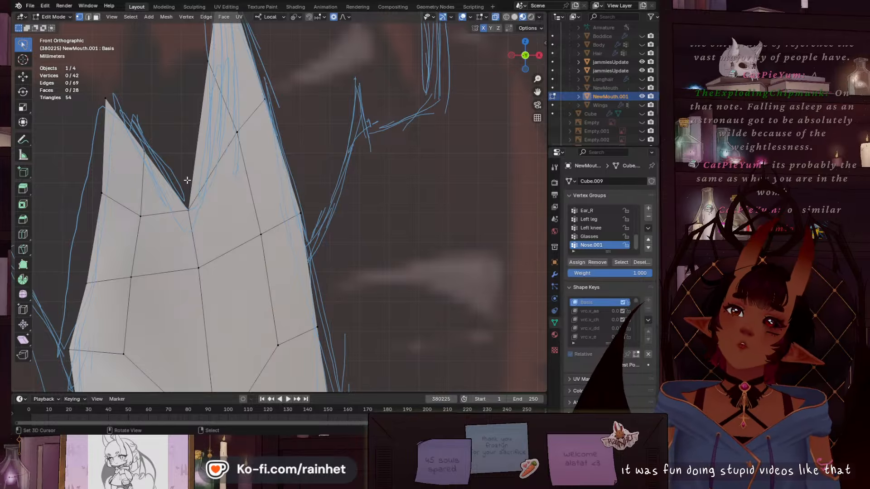
left_click(190, 215)
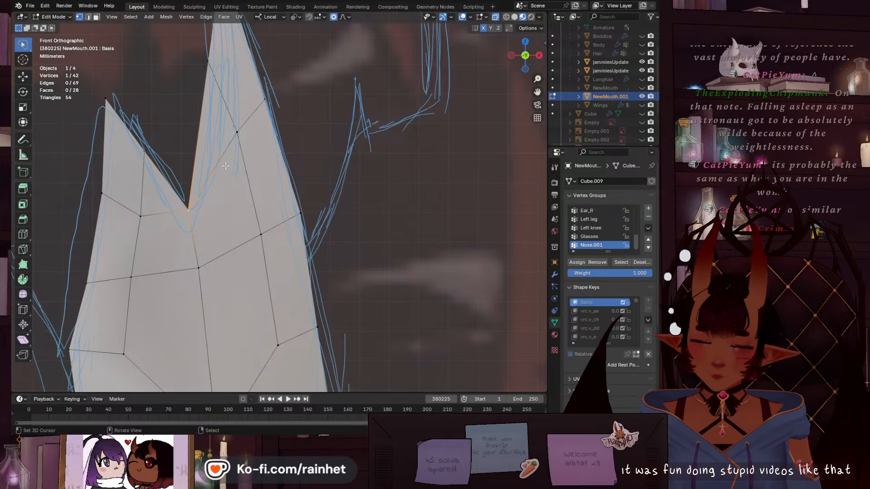
key("k")
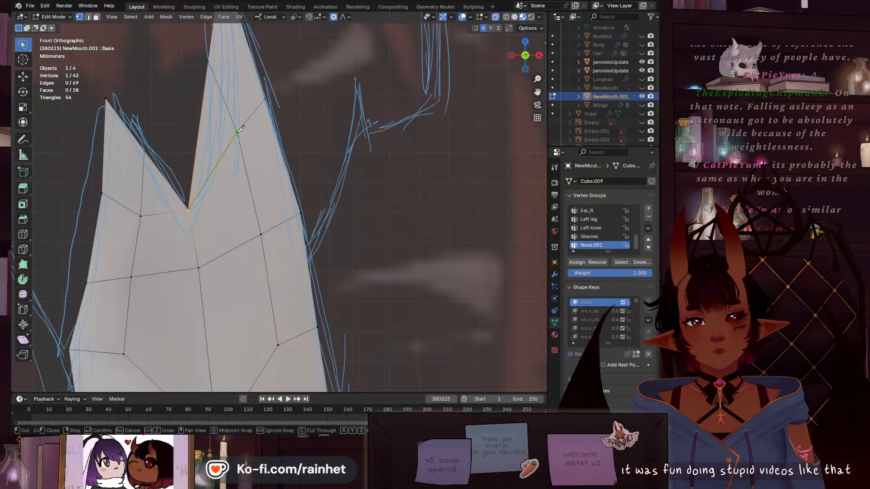
left_click(237, 131)
left_click(192, 228)
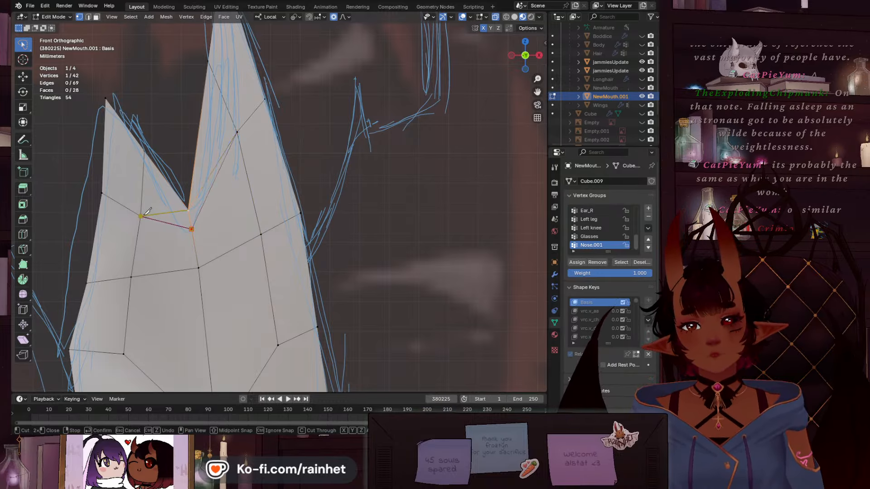
left_click(147, 211)
key("Return")
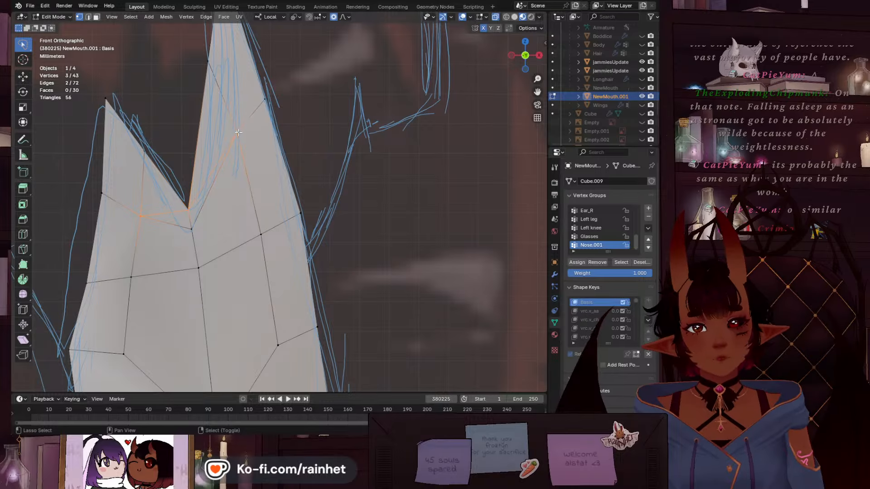
Dissolve the old loop edges joining the notch vertex to the two fang corners, and clear the selection
key("x")
left_click(180, 214)
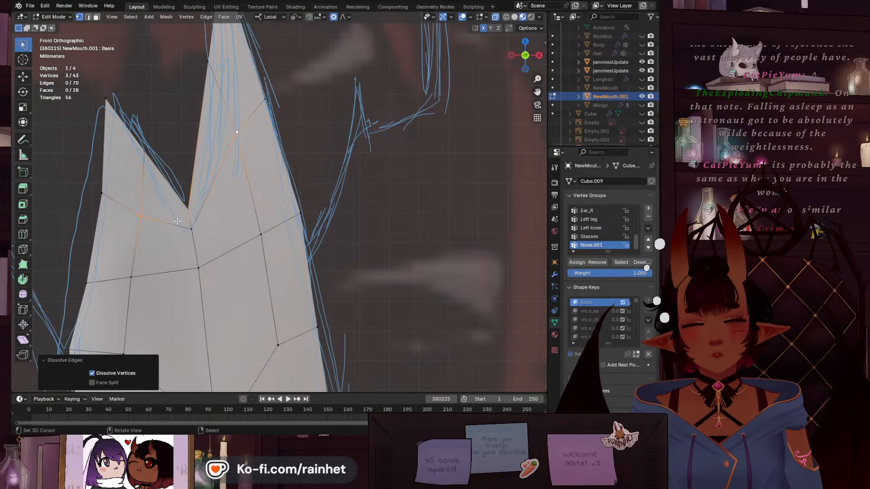
key("a")
key("alt+a")
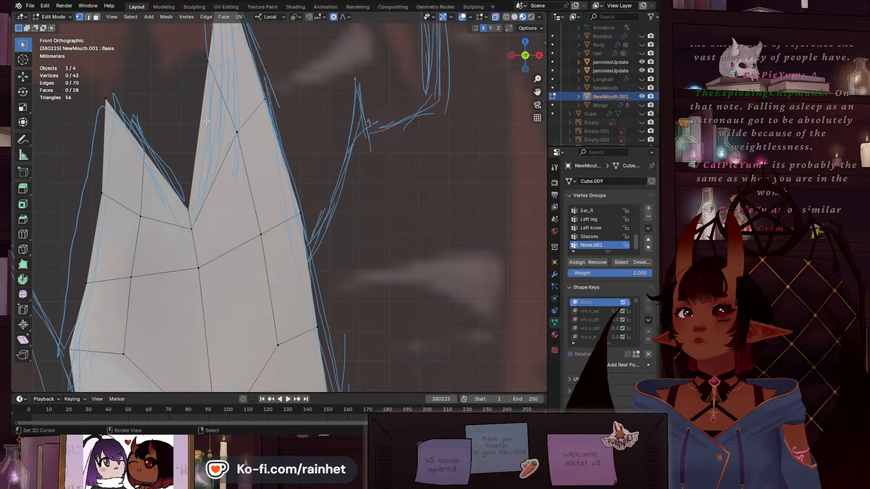
Move the shorter fang's inner-edge vertex and the taller fang's outer-edge vertex outward to the sketched outline
left_click(151, 148)
key("g")
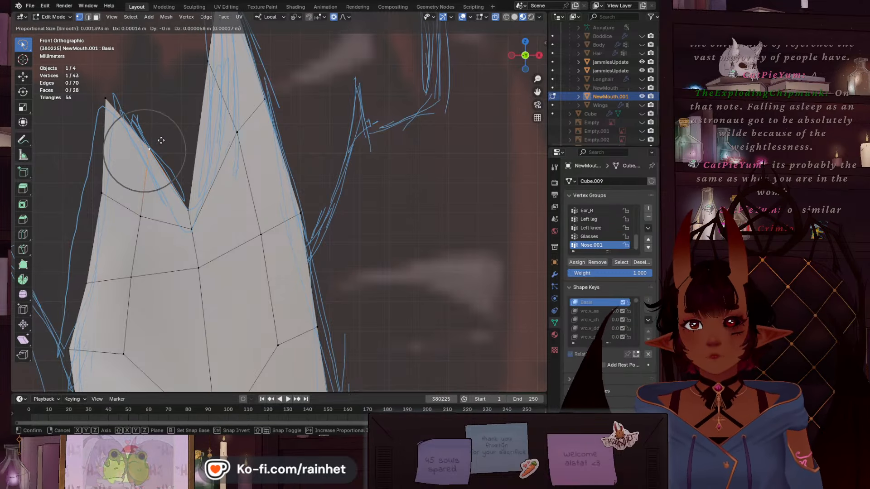
left_click(159, 140)
scroll(208, 107, "down", 3)
right_click(276, 137)
key("g")
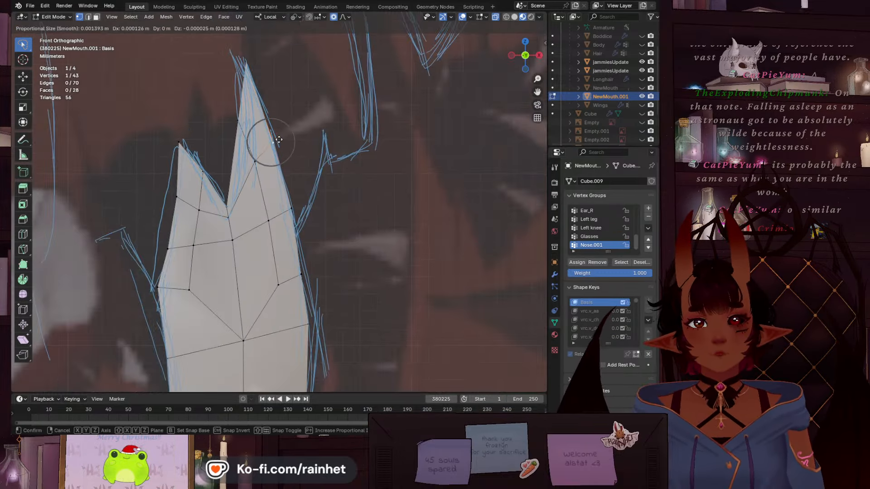
left_click(280, 139)
Pull the taller fang's inner-edge vertex down and inward to curve the edge, and shift its tip onto the sketched point
right_click(234, 130)
key("g")
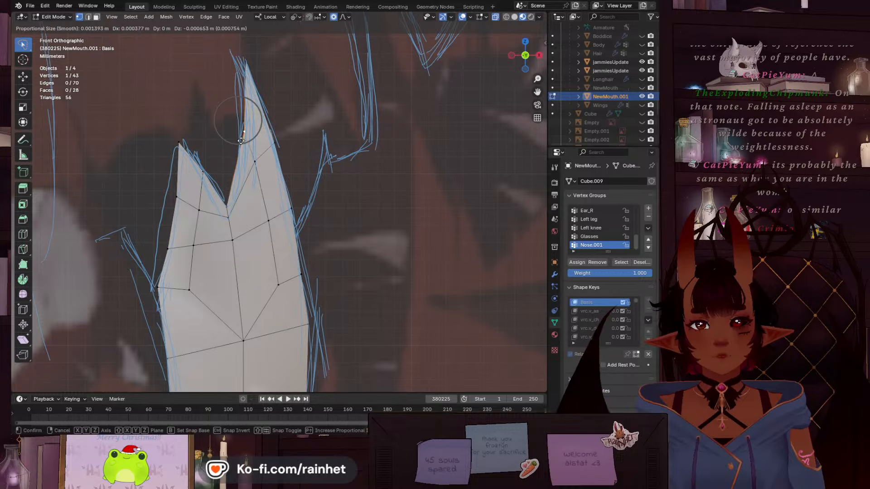
left_click(241, 141)
right_click(246, 66)
key("g")
left_click(244, 64)
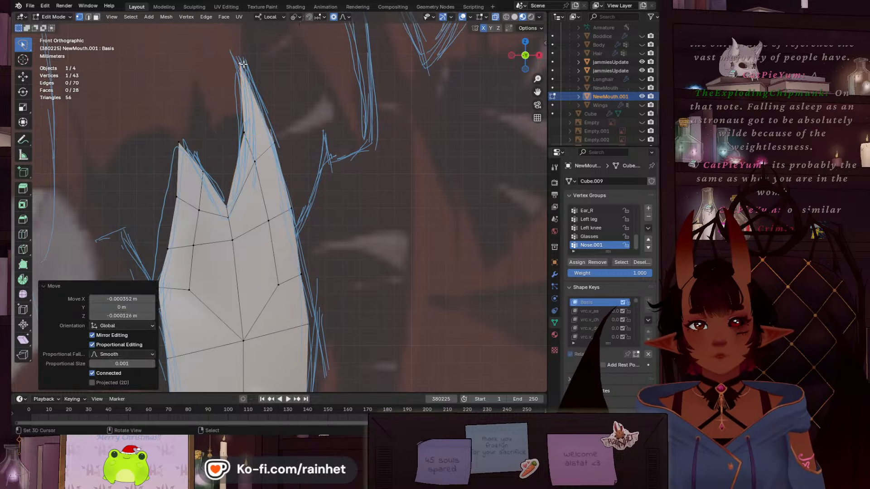
Slide the vertex just below the notch farther down the centre line
right_click(228, 207)
key("g")
key("g")
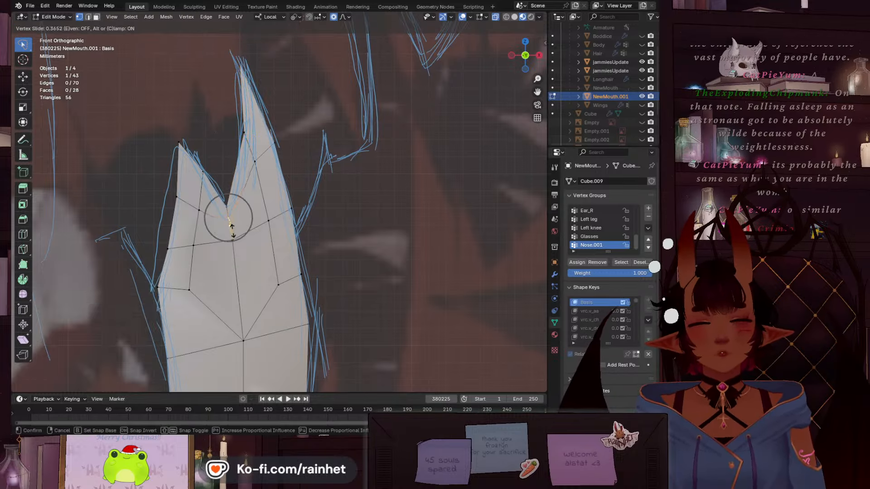
left_click(231, 224)
right_click(198, 210)
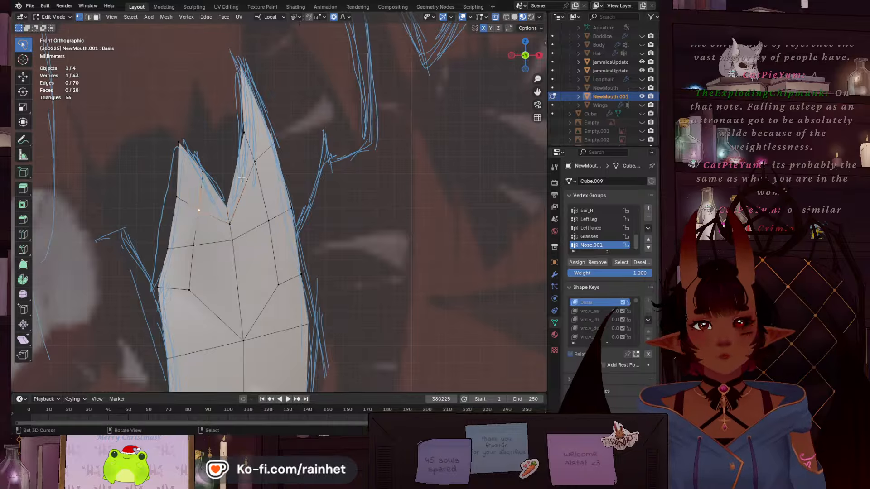
Slide the taller fang's inner and outer side vertices down their edges, and nudge the inner one back up onto the sketch
right_click(244, 138)
key("g")
key("g")
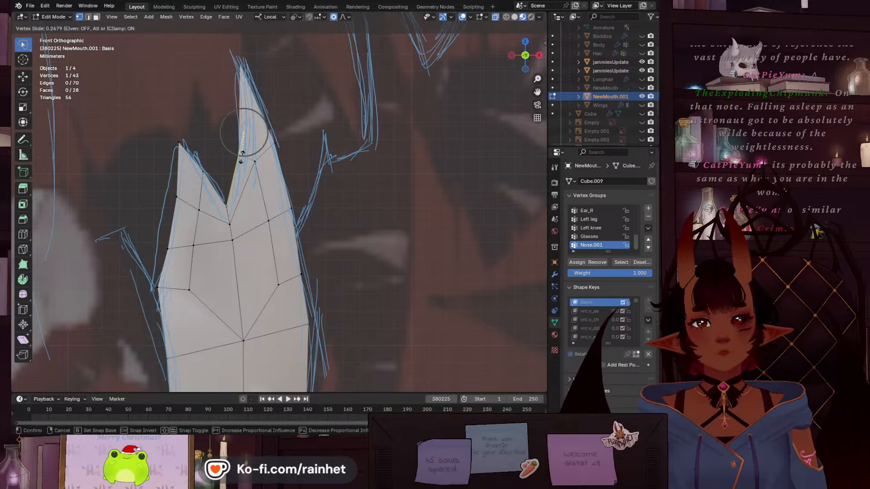
left_click(242, 154)
scroll(271, 122, "up", 2)
key("g")
key("g")
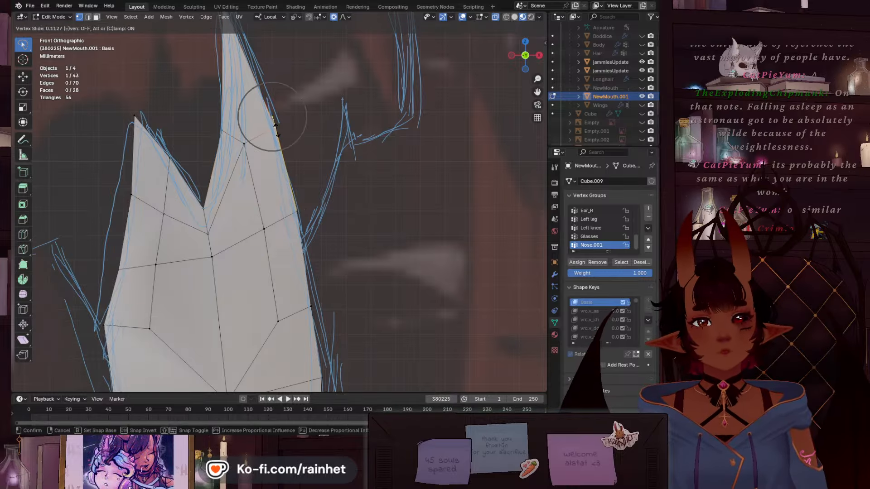
left_click(277, 130)
left_click(222, 128)
key("g")
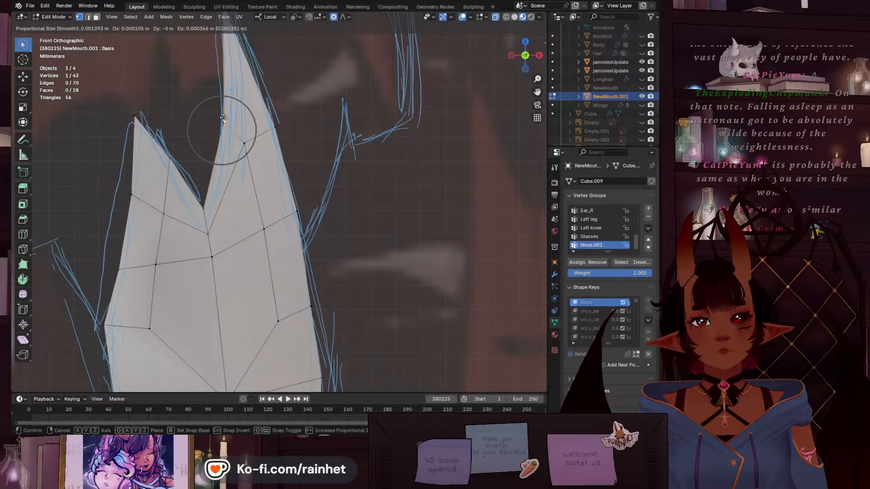
left_click(222, 118)
Lower the shorter fang's outer-edge and inner-edge vertices along the sketched outline to even out its faces
left_click(136, 195)
key("g")
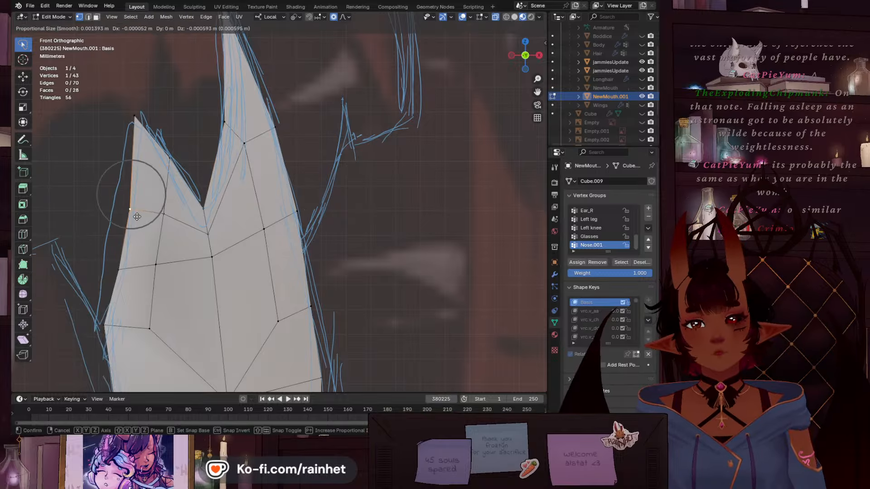
left_click(137, 217)
left_click(169, 159)
key("g")
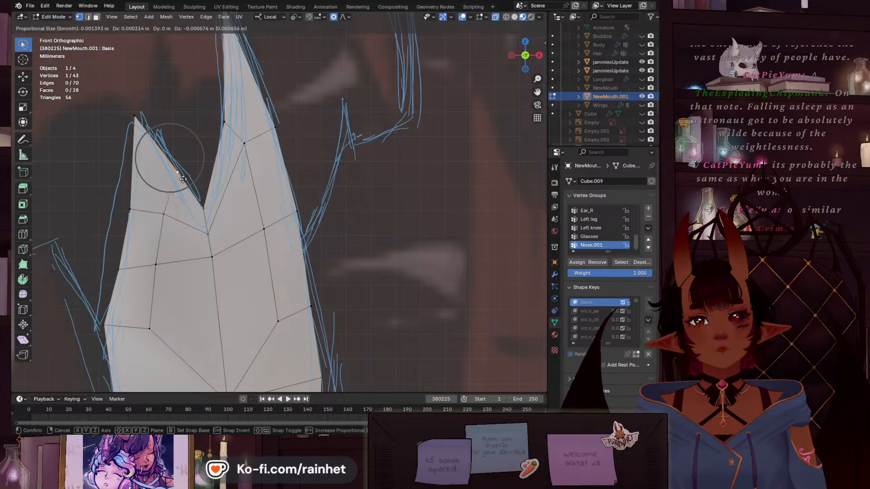
left_click(184, 183)
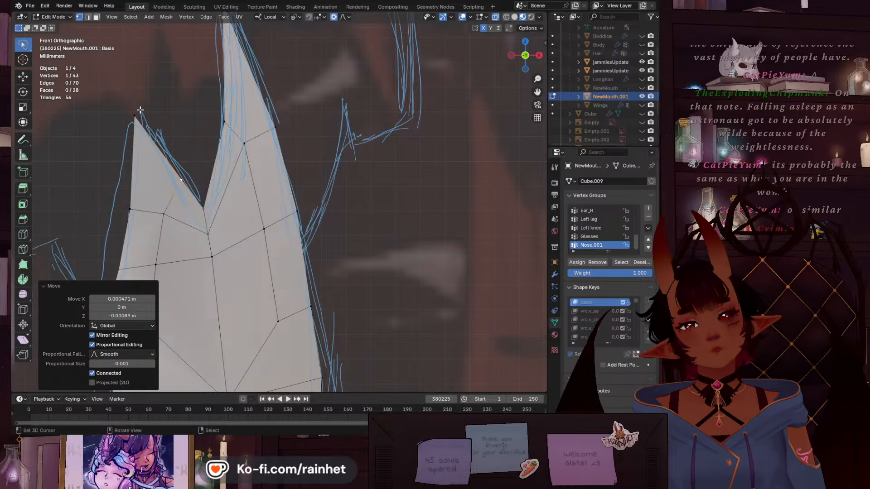
Knife an edge across the taller fang from its inner side vertex to a higher point on its outer edge
scroll(225, 109, "down", 4)
scroll(235, 112, "up", 4)
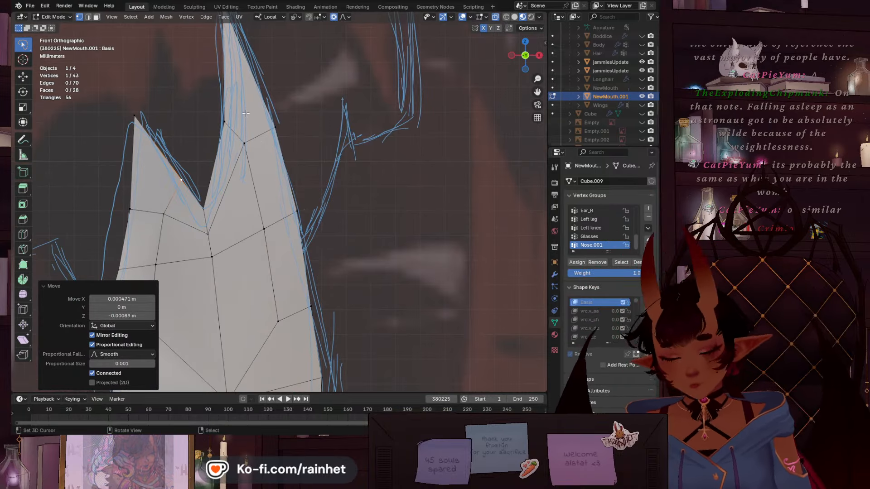
key("k")
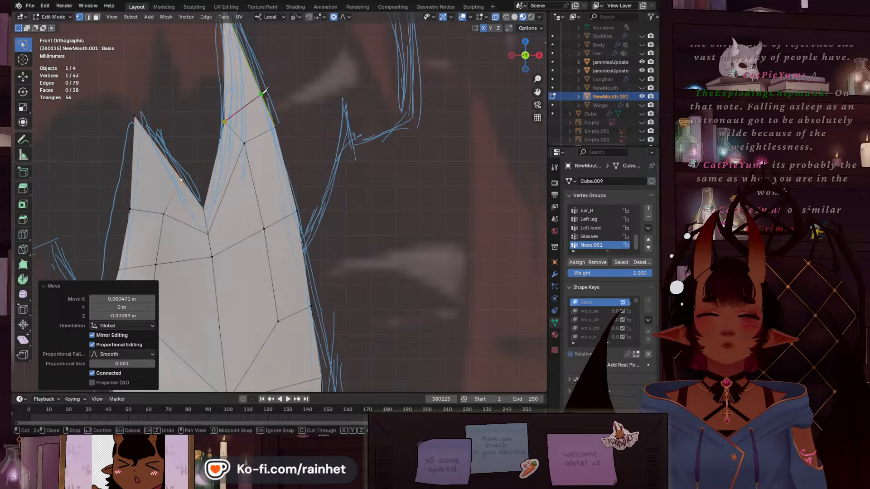
left_click(263, 93)
key("Return")
Move the taller fang's inner side vertex slightly up, and select the new cut's outer-edge vertex
middle_click_drag(232, 111, 245, 168, "shift")
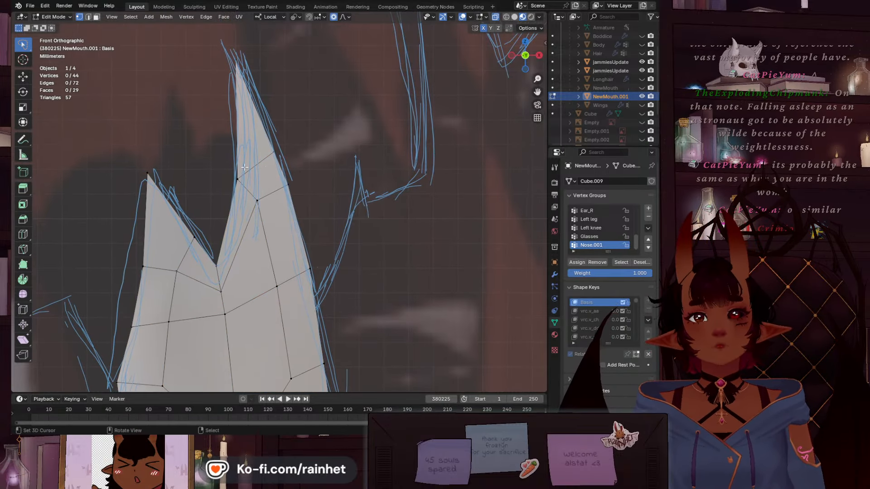
key("g")
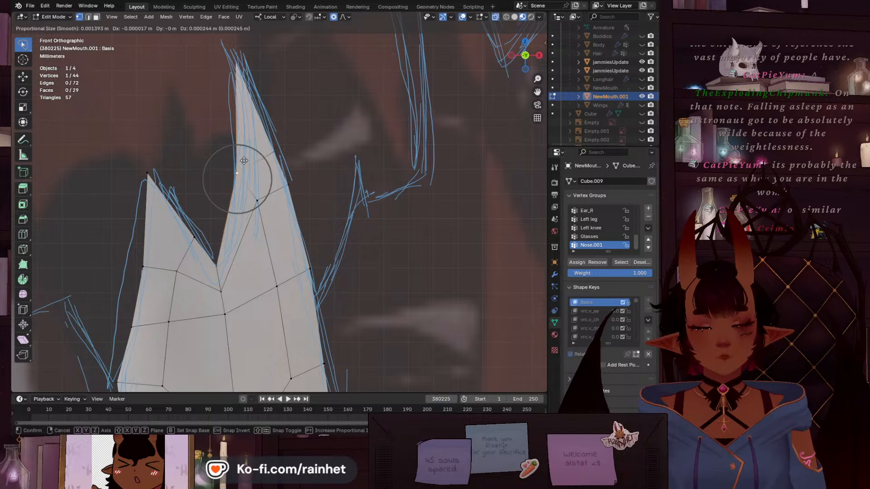
left_click(244, 160)
right_click(270, 150)
scroll(278, 208, "down", 4)
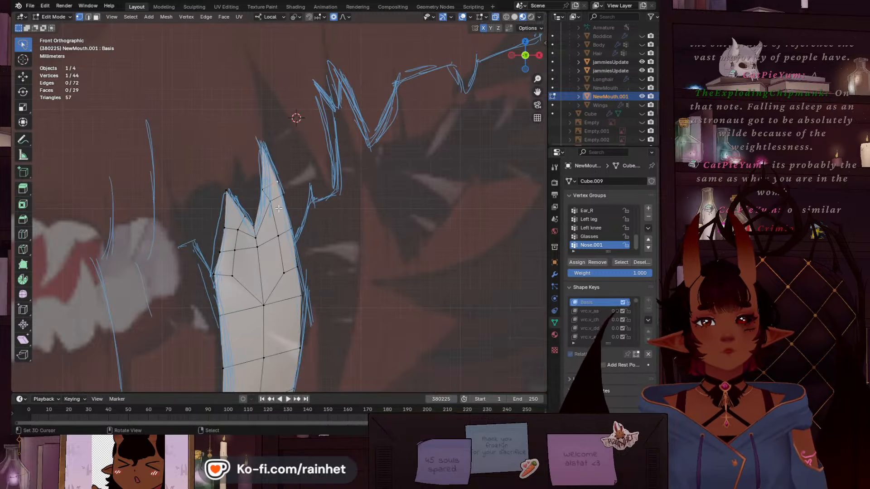
Inspect the fangs' plain shaded shape from an angle without overlays, and return to the front view with overlays shown
left_click(463, 17)
scroll(348, 145, "down", 4)
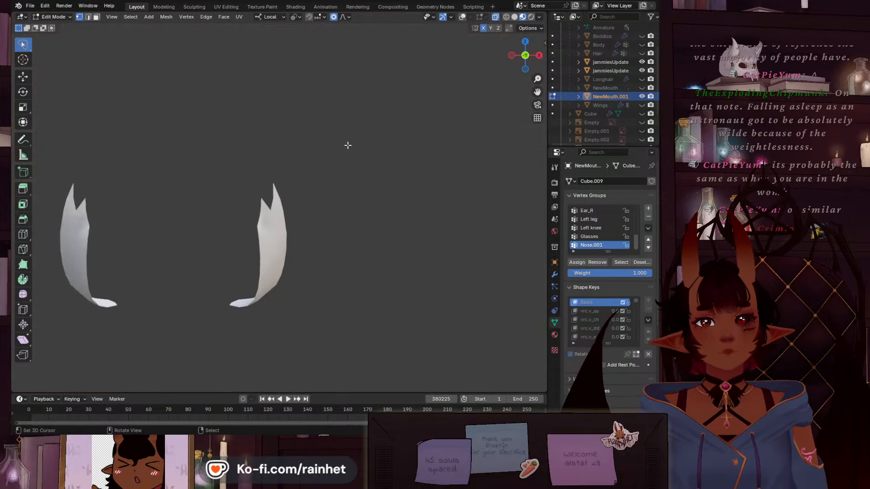
middle_click_drag(333, 151, 451, 102)
left_click(516, 57)
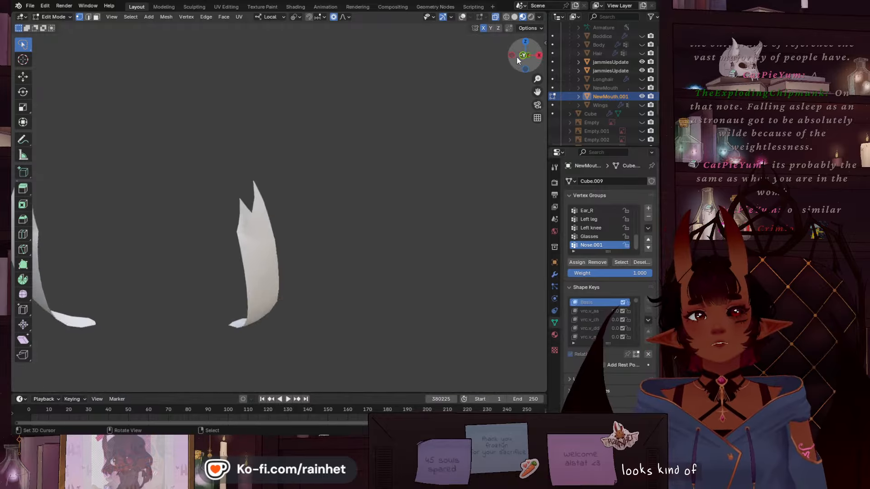
left_click(463, 17)
scroll(249, 195, "up", 6)
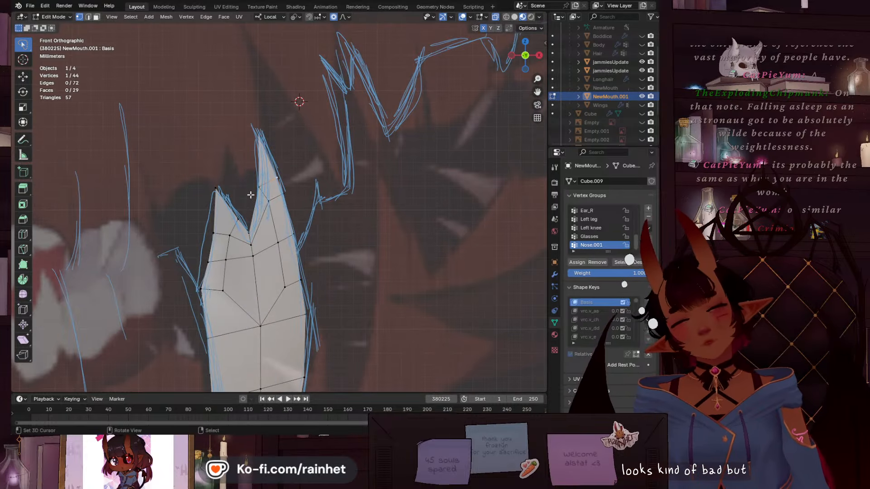
Bring up the Annotate tool's layers and hide the Note annotation layer so the sketch lines no longer cover the fangs
scroll(247, 196, "down", 8)
middle_click_drag(133, 226, 329, 184, "shift")
scroll(330, 185, "up", 6)
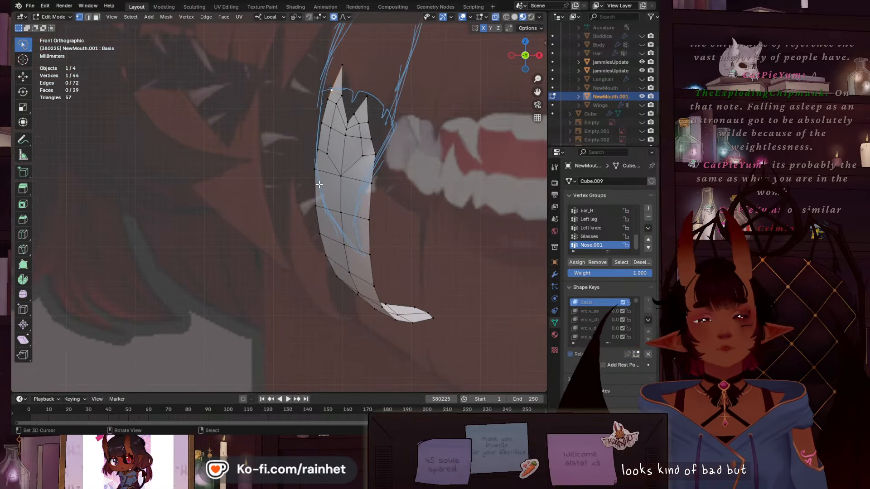
left_click(20, 141)
left_click(20, 141)
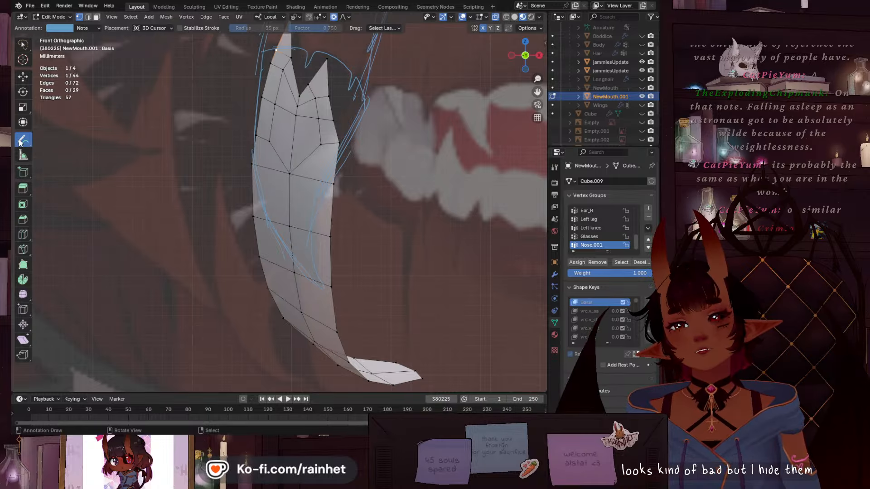
left_click(20, 141)
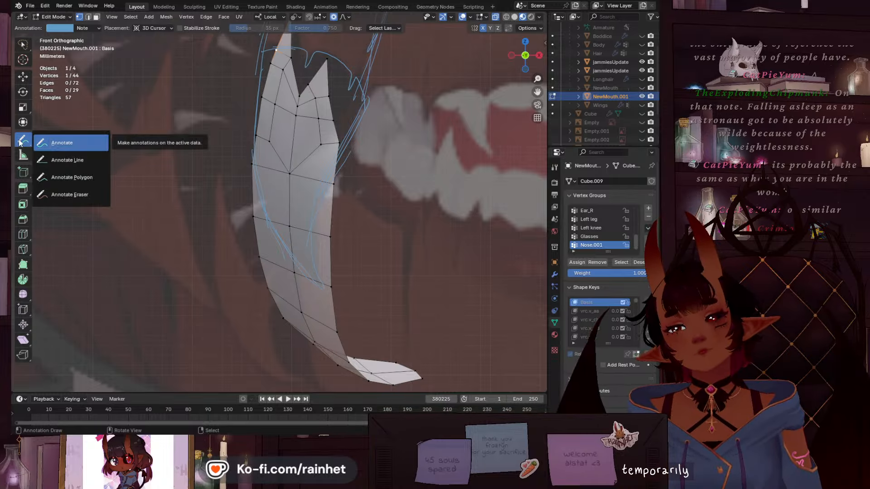
left_click(19, 143)
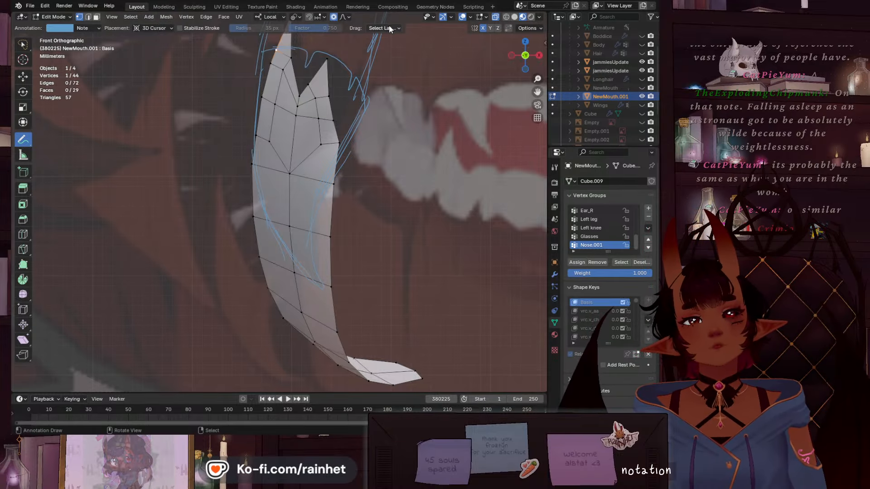
left_click(95, 28)
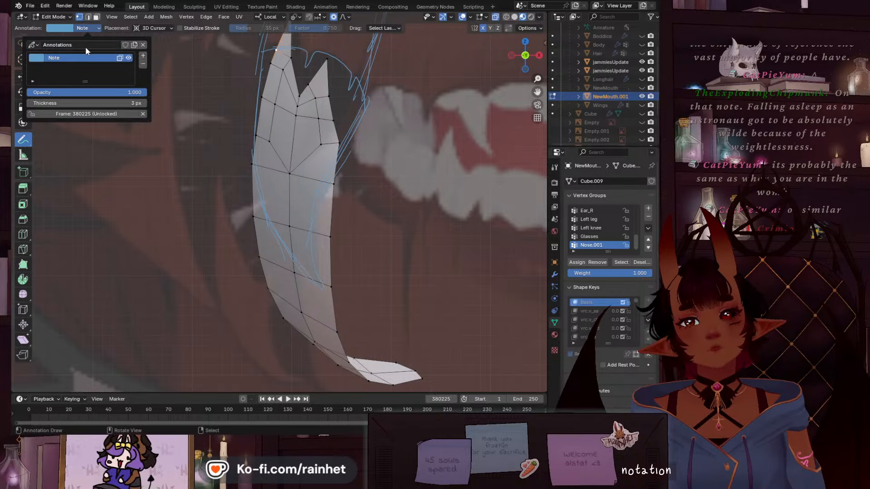
left_click(130, 58)
Examine both pairs of fangs against the reference face without the sketch lines
scroll(347, 108, "down", 8)
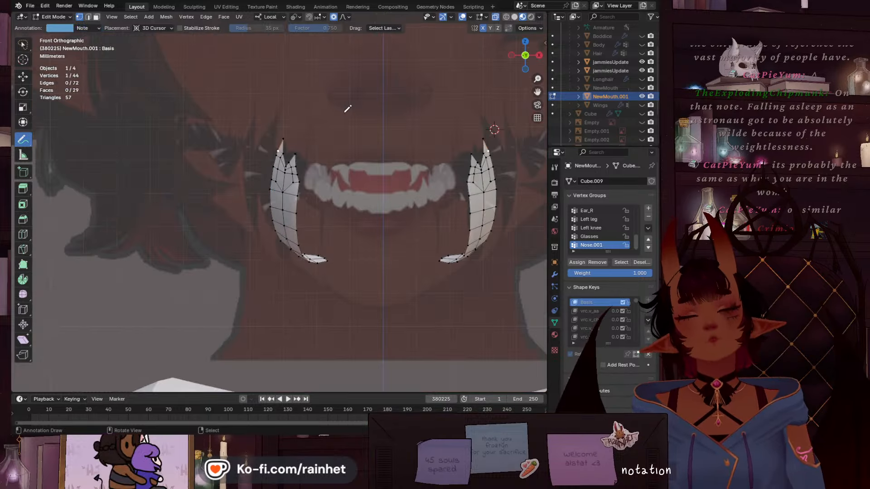
scroll(584, 213, "up", 1)
scroll(499, 200, "up", 2)
middle_click_drag(460, 211, 263, 231, "shift")
scroll(261, 231, "up", 2)
scroll(262, 232, "up", 5)
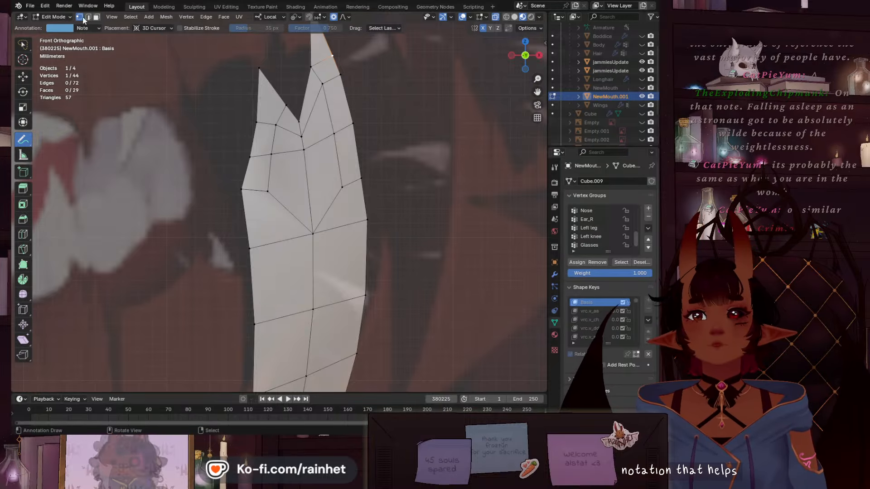
left_click(96, 29)
left_click(94, 29)
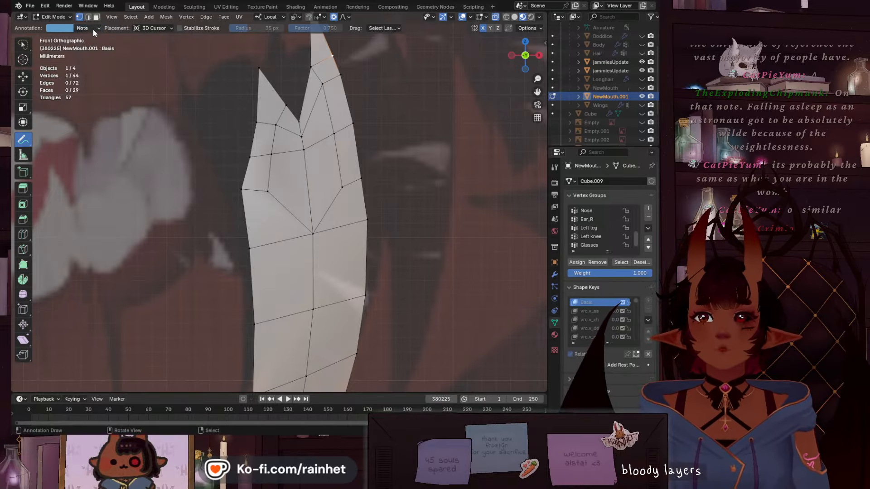
scroll(258, 171, "down", 3)
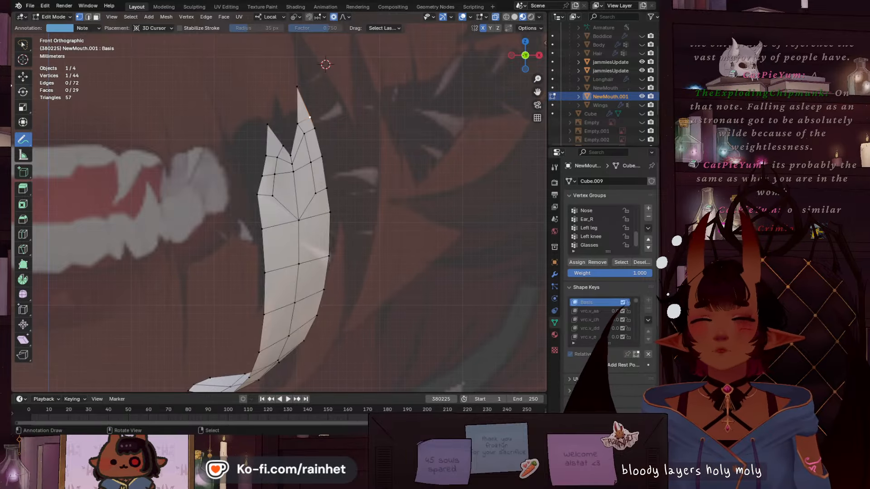
Return to the selection tool, clear the selection, and slide the vertex beneath the notch between the fangs up towards the notch
left_click(23, 45)
scroll(369, 208, "up", 2)
key("a")
key("a")
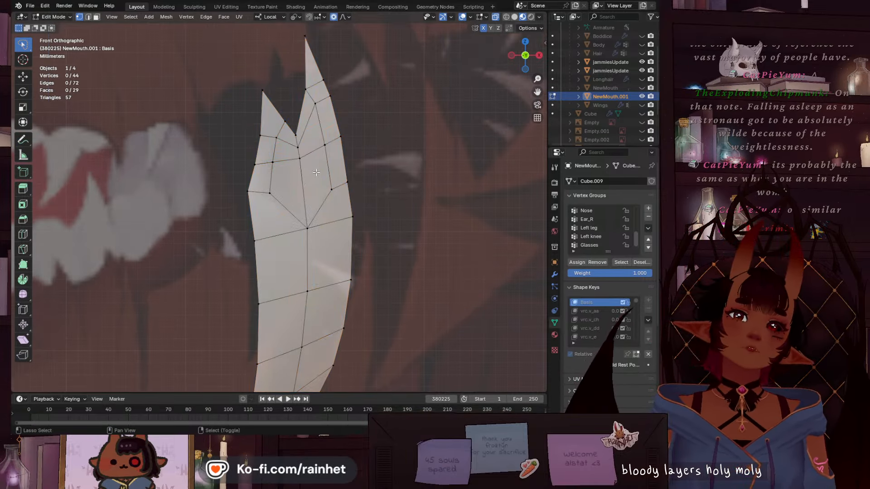
middle_click_drag(316, 172, 273, 180, "shift")
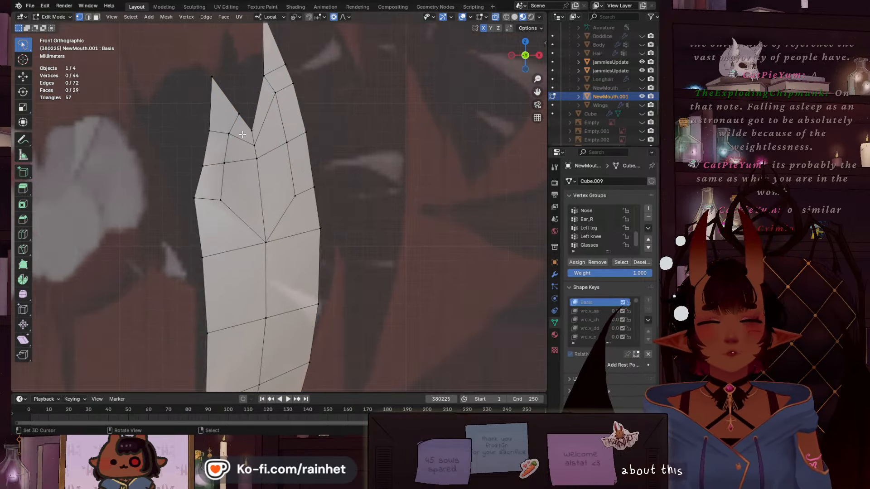
scroll(242, 134, "up", 4)
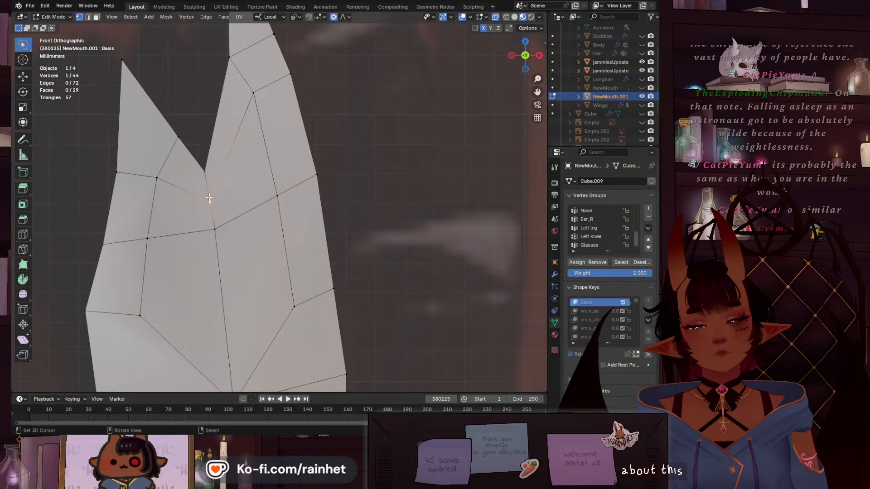
key("g")
key("g")
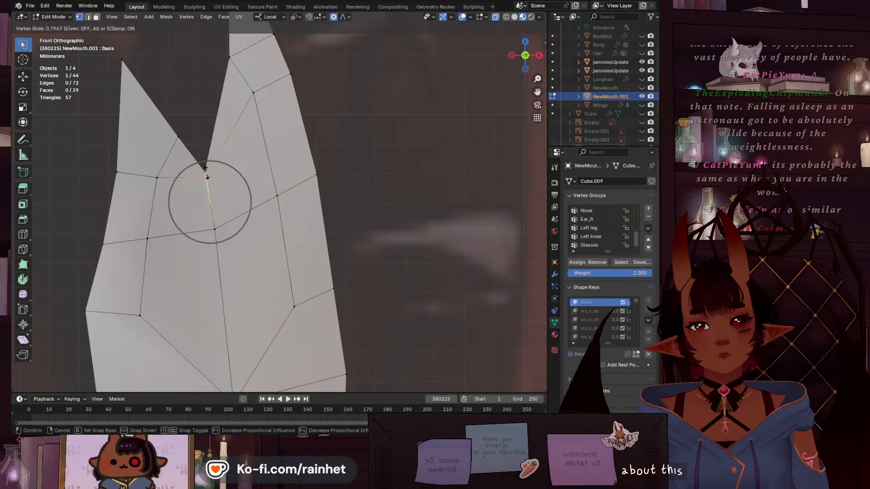
left_click(207, 178)
Slide the shorter fang's middle vertex and the edge vertex beside it slightly down to level that row
right_click(156, 179)
key("g")
key("g")
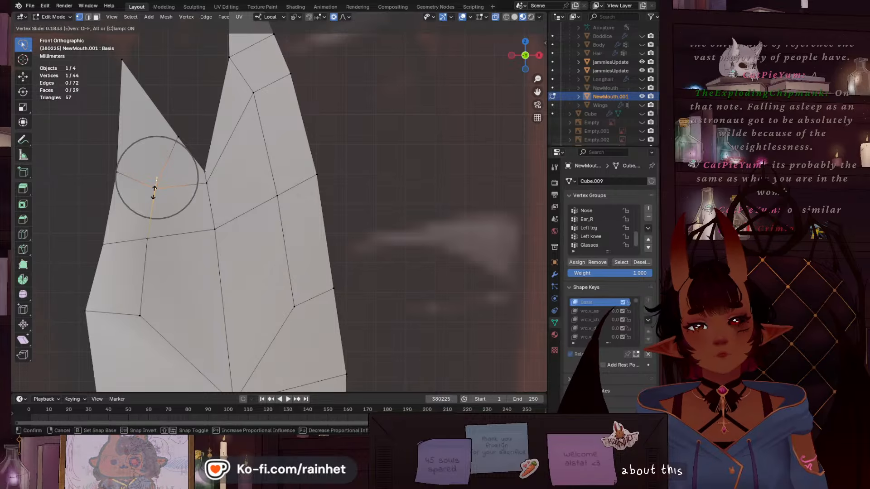
left_click(155, 190)
right_click(115, 178)
key("g")
key("g")
left_click(113, 195)
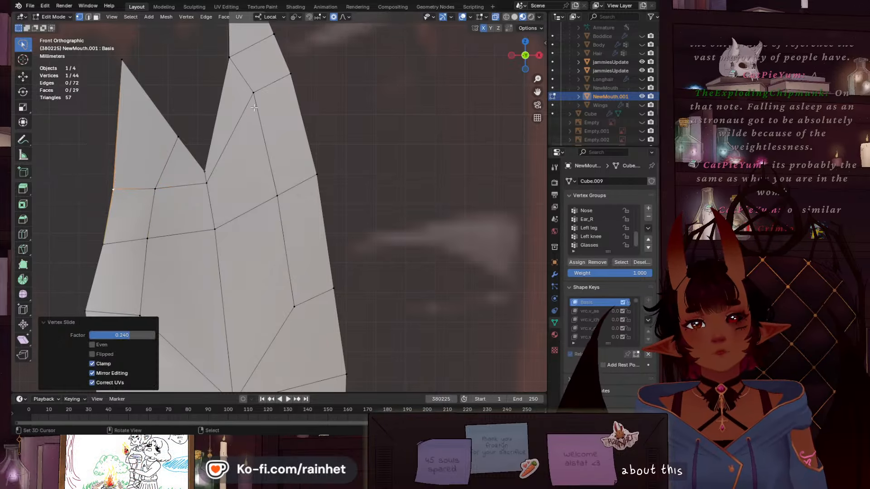
Slide the taller fang's upper interior vertex and the adjacent outer-edge vertex down towards the row below
right_click(258, 105)
key("g")
key("g")
left_click(274, 158)
right_click(294, 77)
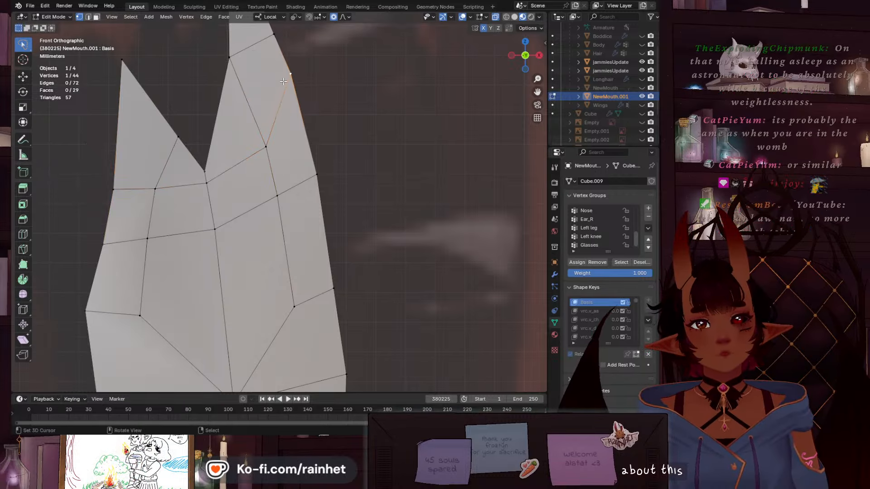
key("g")
key("g")
left_click(304, 119)
Slide the taller fang's notch-side vertex down its edge by a factor of about 0.4, and nudge it slightly into the fang
scroll(227, 136, "down", 2)
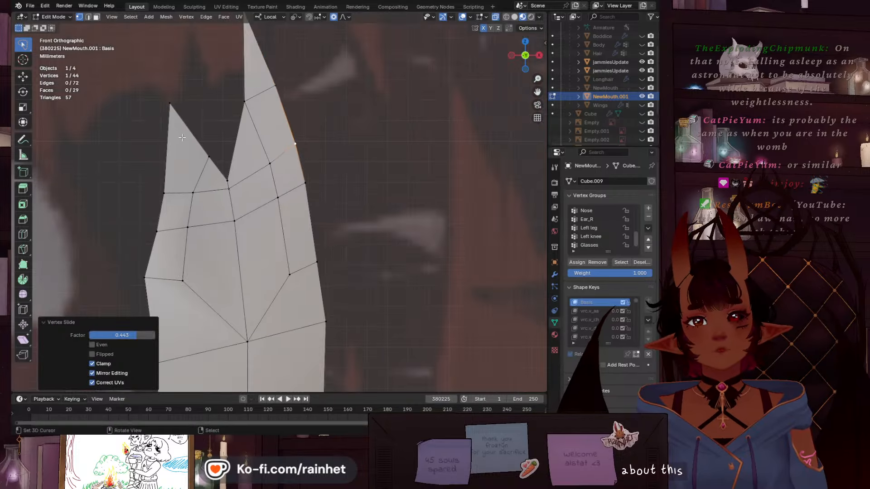
middle_click_drag(209, 140, 225, 169, "shift")
scroll(226, 169, "up", 2)
right_click(252, 99)
key("g")
key("g")
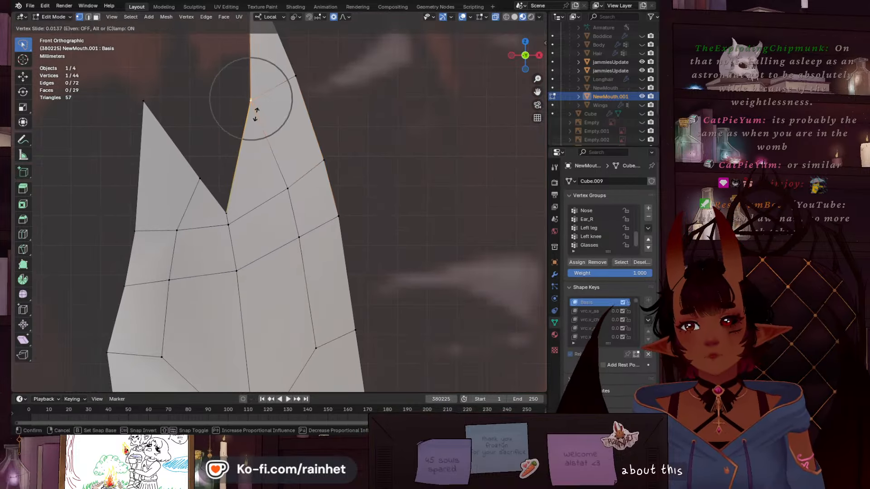
left_click(260, 162)
key("g")
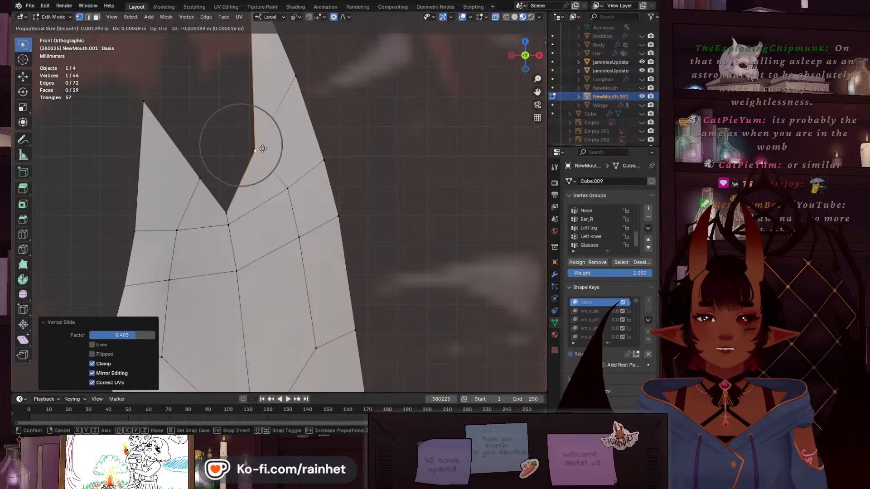
left_click(261, 148)
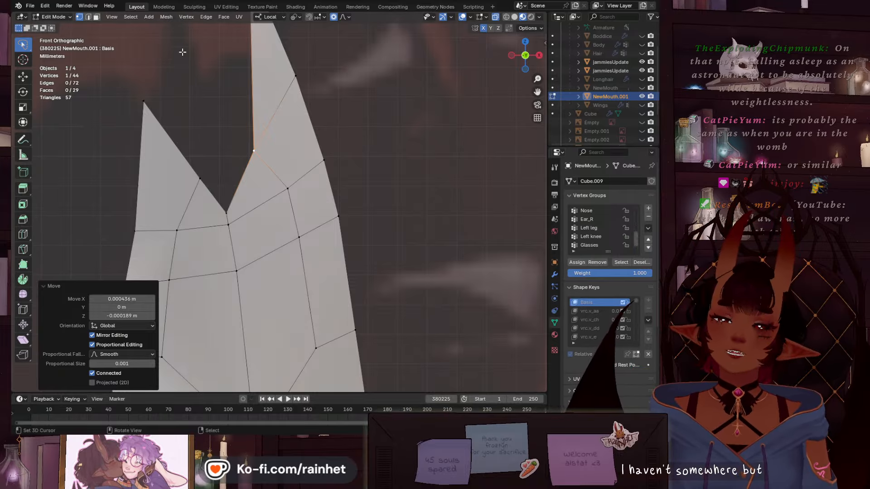
Clear the selection and slide the taller fang's uppermost outer-edge vertex down its edge by a factor of about 0.457
scroll(214, 132, "down", 8)
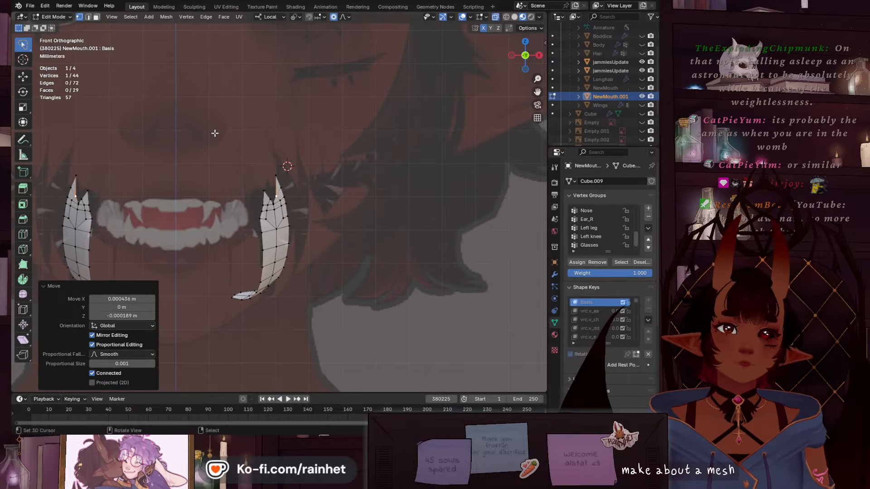
scroll(215, 133, "down", 4)
scroll(236, 158, "up", 10)
key("a")
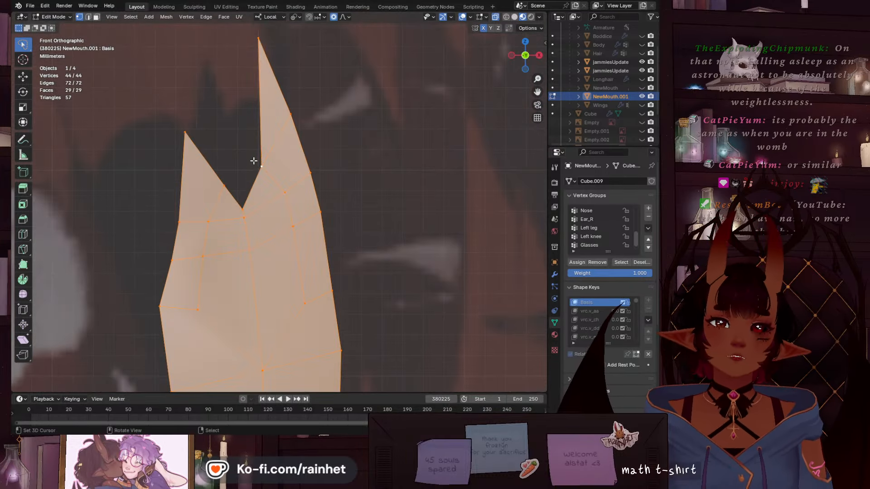
key("alt+a")
middle_click_drag(285, 139, 307, 210, "shift")
left_click(312, 186)
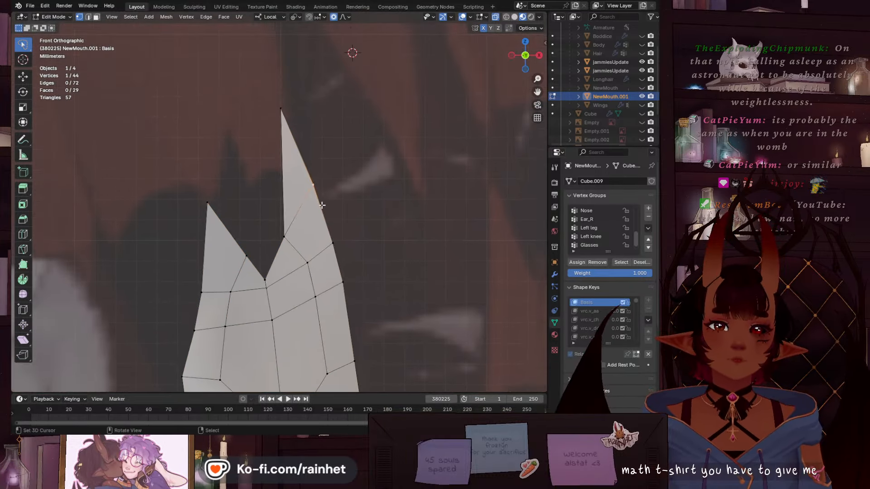
key("shift+v")
left_click(338, 231)
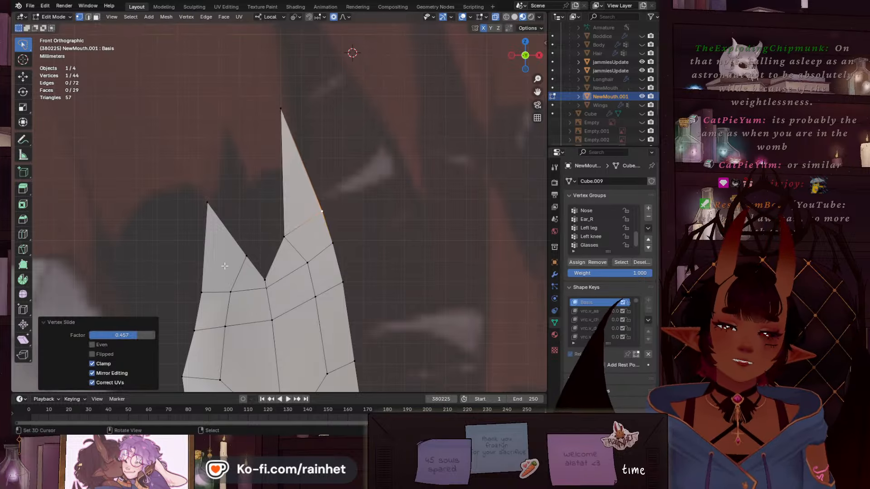
Knife one edge across the shorter fang from its notch-side vertex, and another across the taller fang midway to its tip
key("k")
left_click(246, 256)
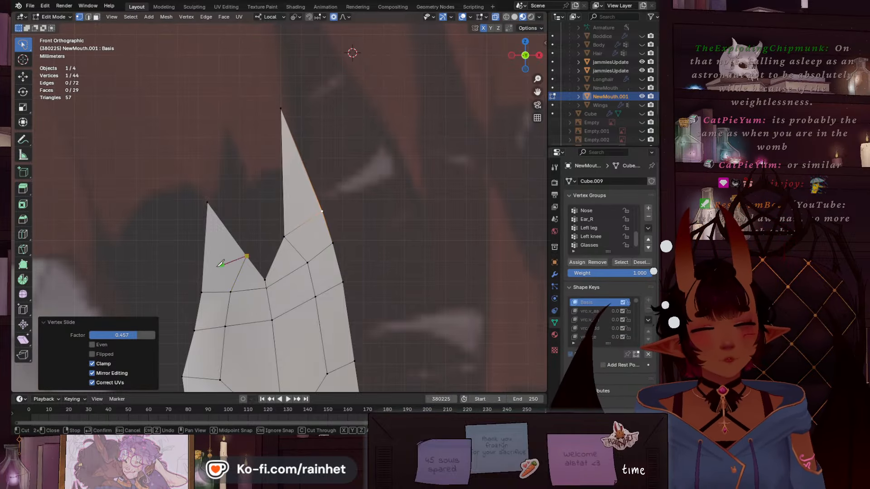
left_click(204, 264)
key("Return")
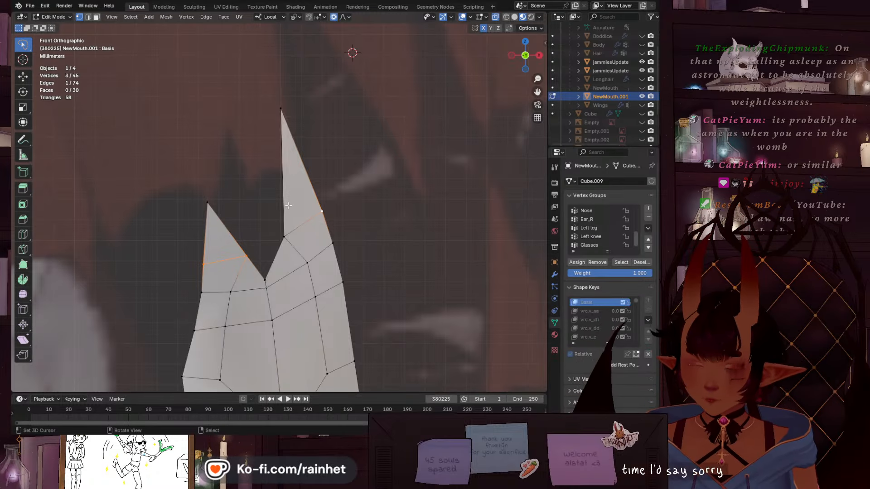
key("k")
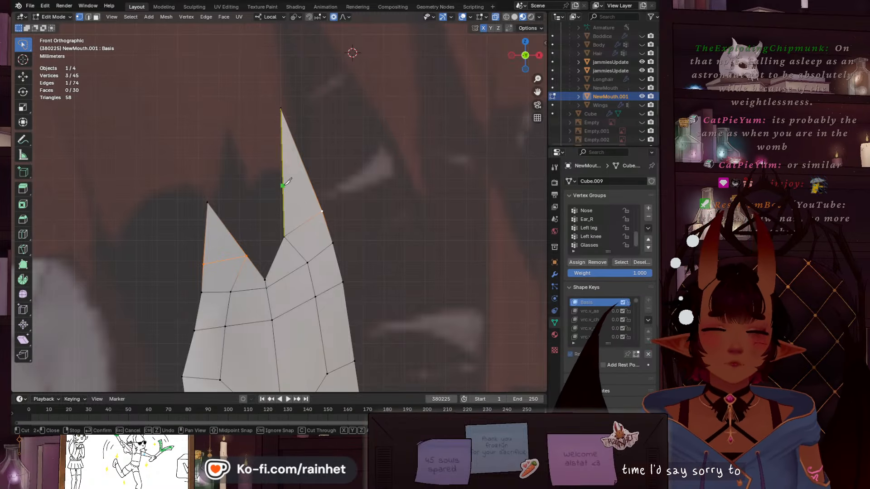
left_click(307, 171)
key("Return")
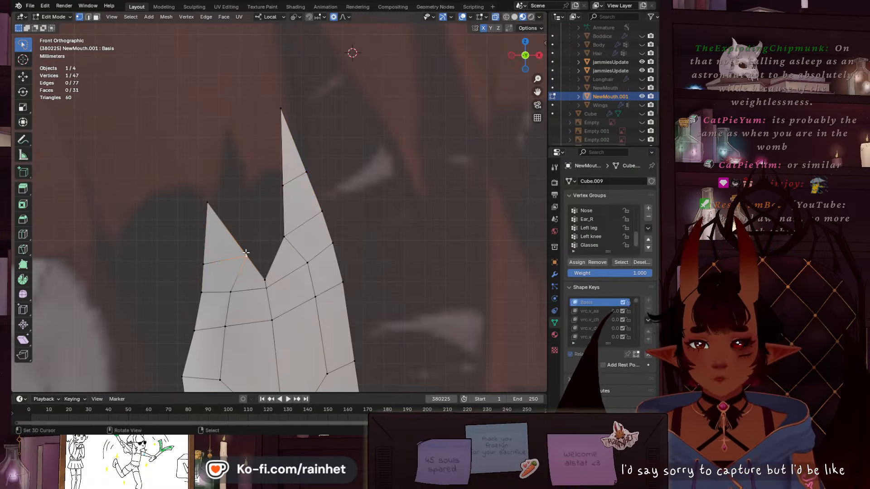
Move both end vertices of the shorter fang's new edge slightly up to refine its outline
key("g")
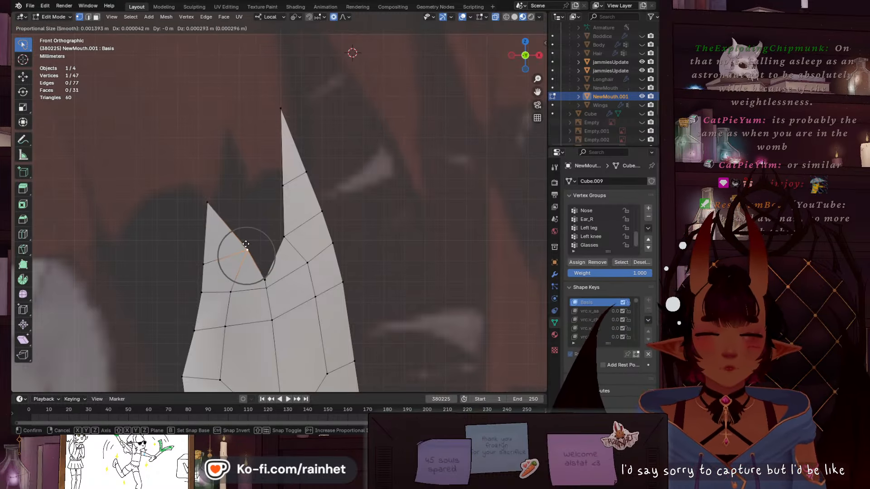
left_click(246, 244)
left_click(206, 262)
key("g")
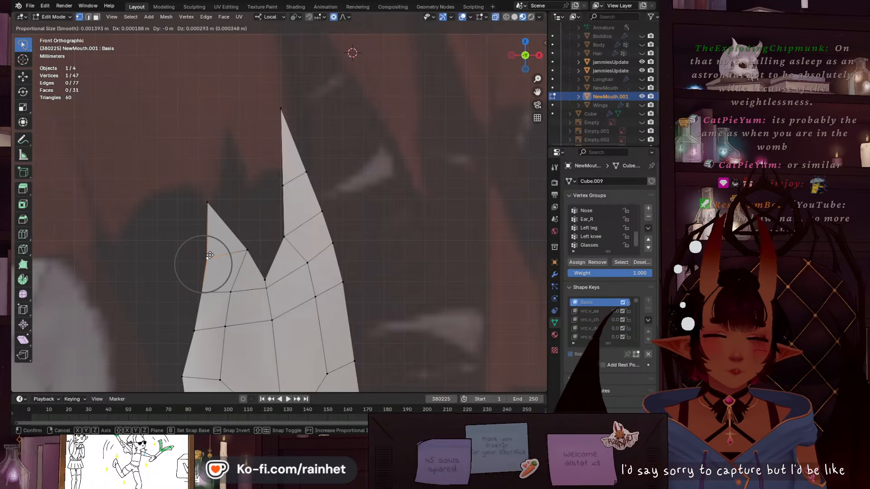
left_click(208, 258)
Nudge both end vertices of the taller fang's uppermost cross edge slightly to refine its outline
left_click(308, 171)
key("g")
left_click(310, 168)
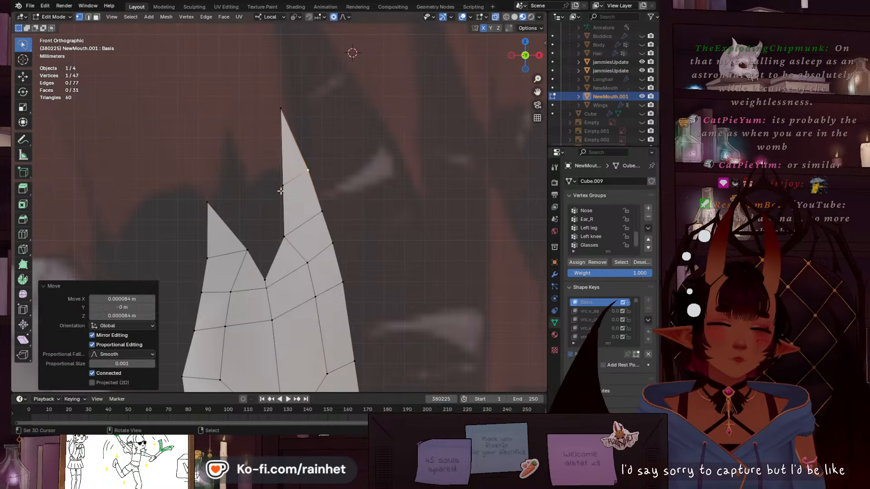
key("g")
left_click(283, 191)
Move the taller fang's lower notch-side vertex slightly toward the shorter fang, and nudge the notch-side vertex above it slightly up
left_click(278, 238)
key("g")
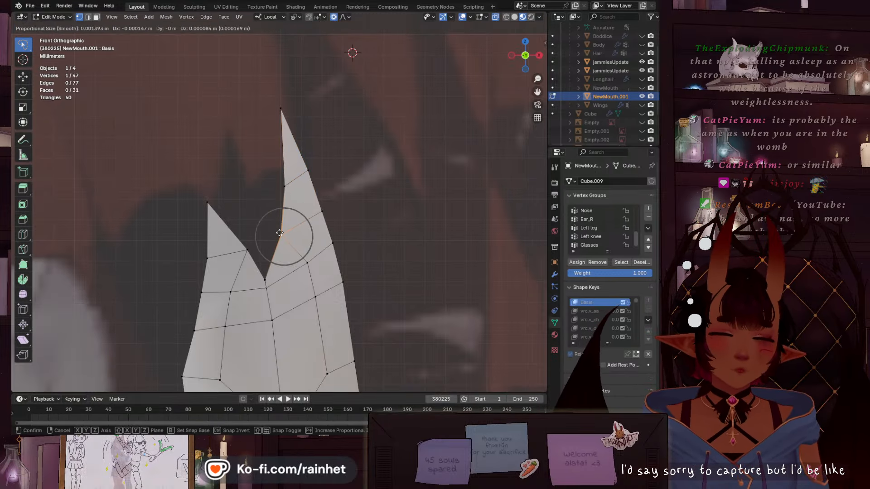
left_click(275, 236)
left_click(282, 183)
key("g")
left_click(283, 181)
Move the taller fang's tip vertex slightly down and toward the shorter fang, and clear the selection
left_click(281, 110)
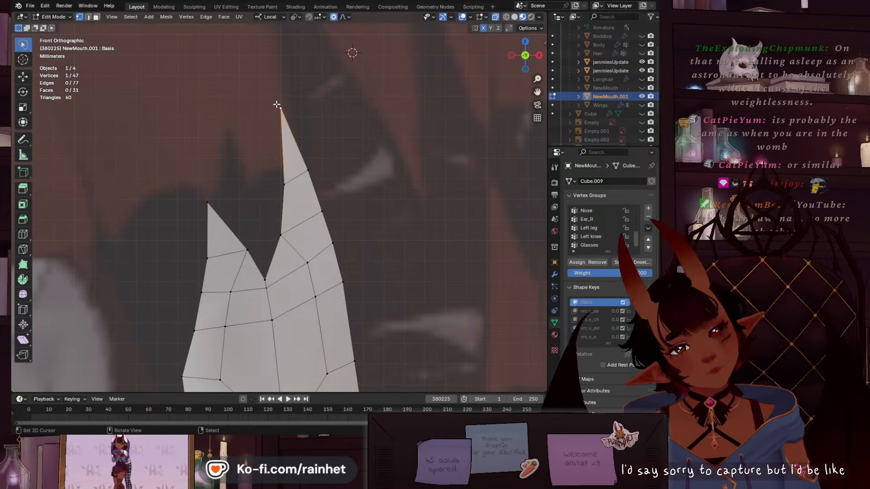
key("g")
left_click(273, 123)
scroll(281, 136, "down", 5)
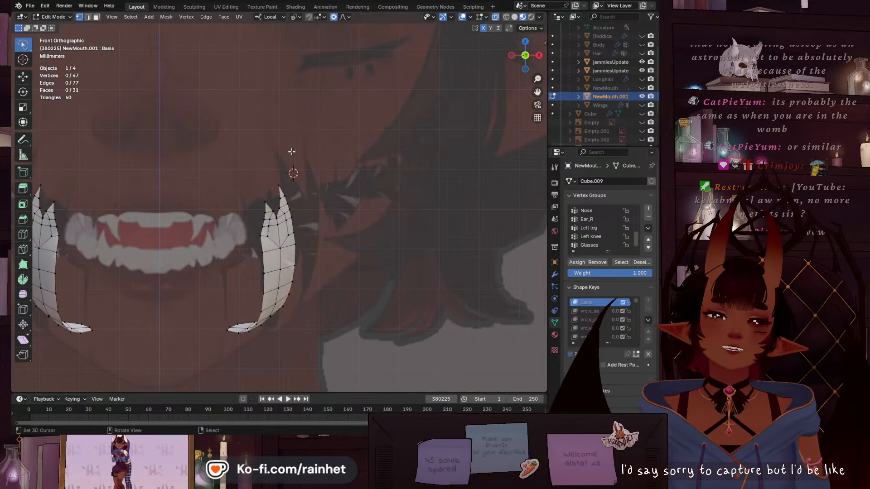
scroll(291, 150, "up", 5)
left_click(272, 227)
Slide the shorter fang's second outer-edge vertex below the tip inward by a factor of about 0.1, and nudge it slightly
scroll(290, 190, "down", 8)
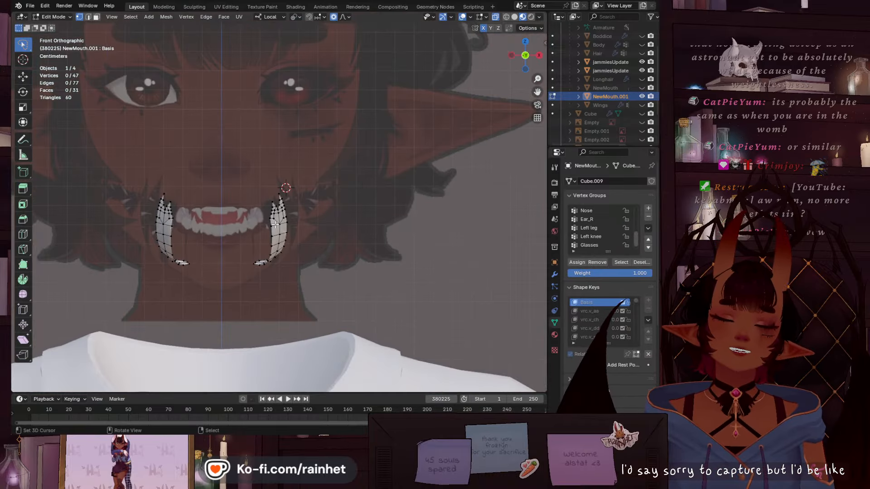
scroll(301, 159, "up", 5)
scroll(286, 301, "up", 3)
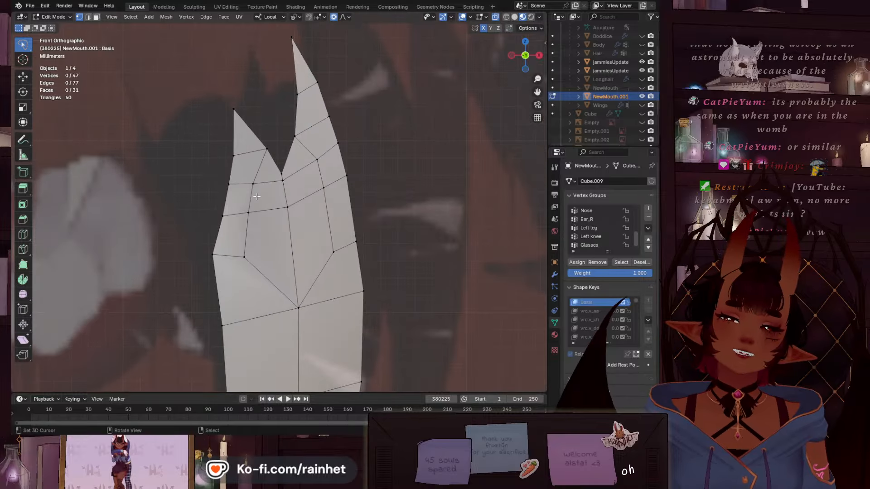
key("shift+v")
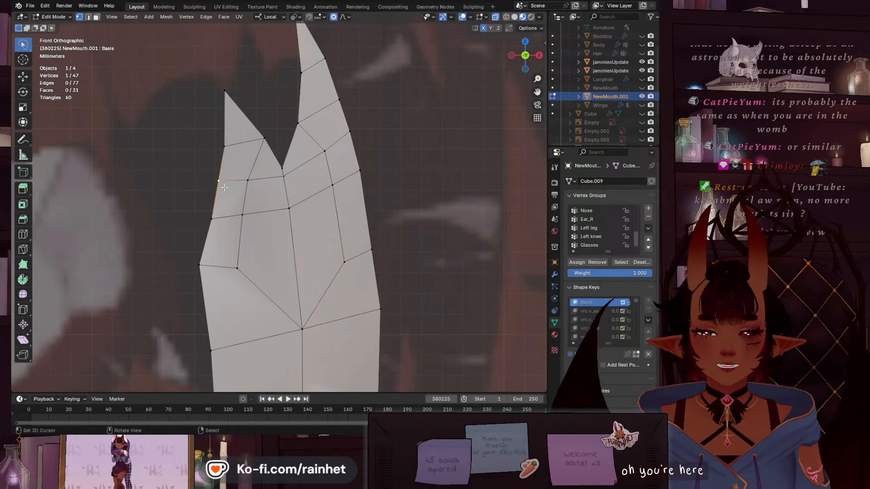
left_click(227, 182)
key("g")
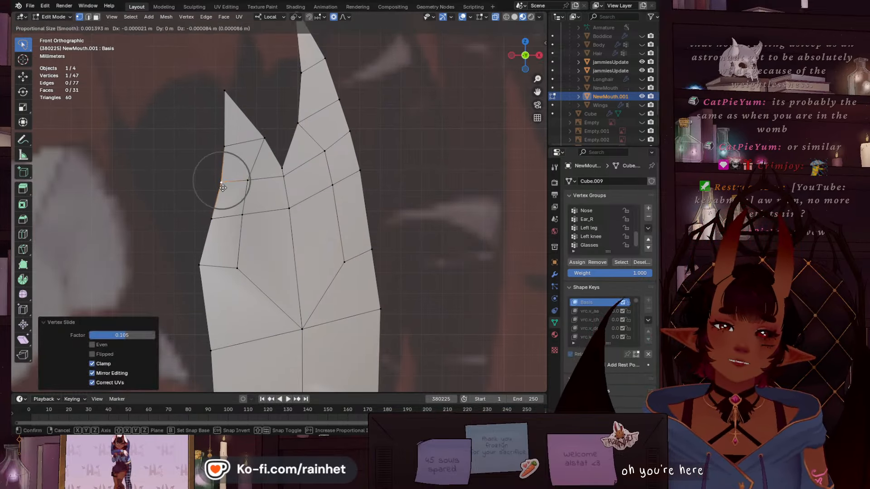
left_click(225, 184)
Slide the shorter fang's upper two interior vertices along their cross edges toward the centre line, by factors of about 0.107 and 0.2
right_click(254, 186)
key("g")
key("g")
left_click(260, 186)
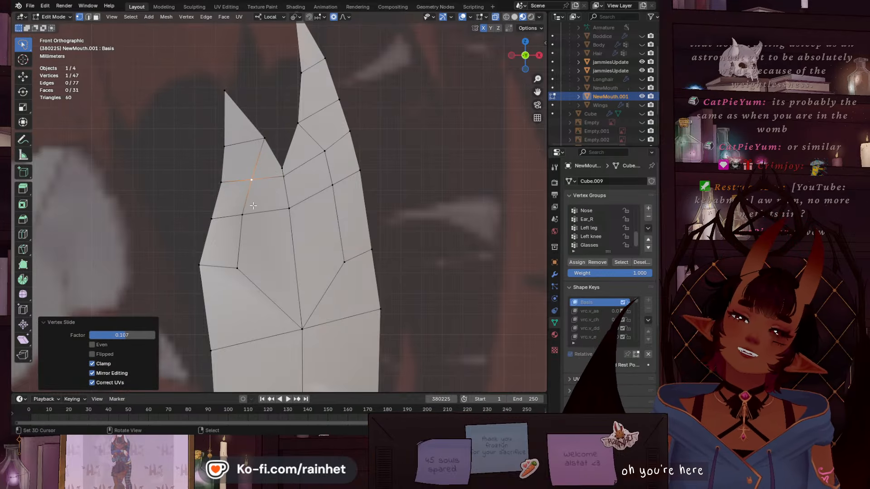
right_click(249, 213)
key("g")
key("g")
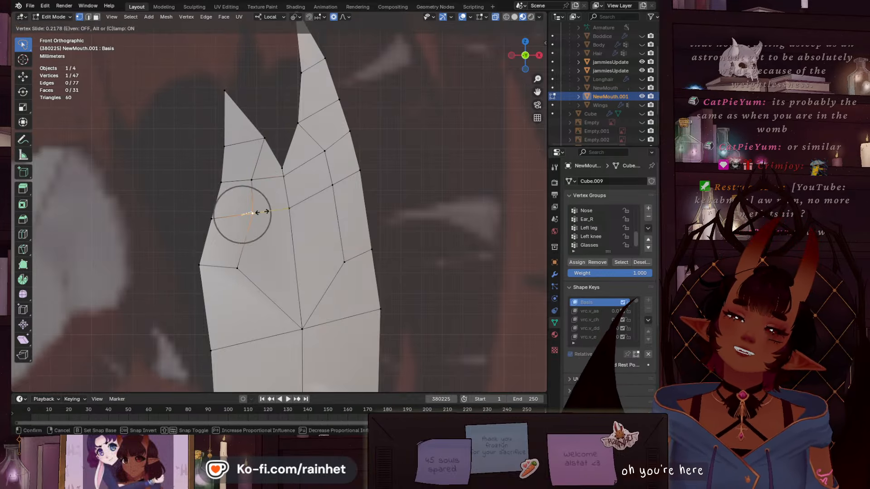
left_click(257, 212)
Slide the shorter fang's uppermost interior vertex further along its cross edge toward the notch
right_click(254, 180)
key("g")
key("g")
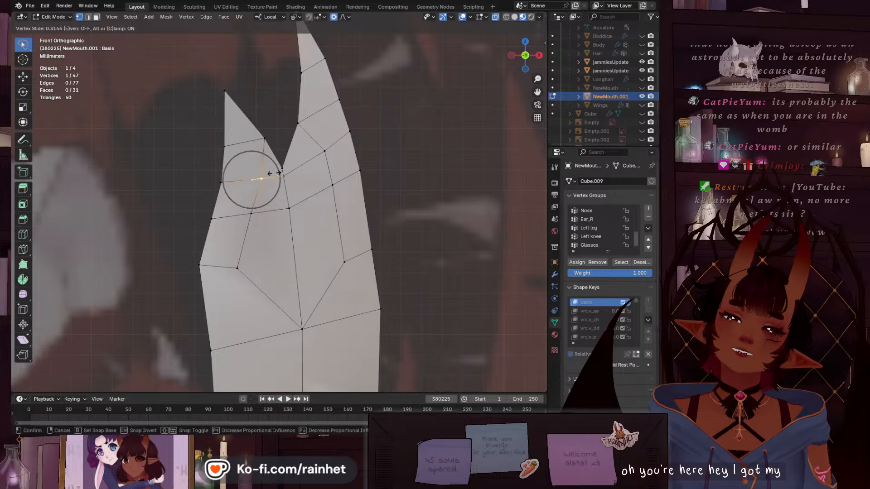
left_click(271, 173)
Slide the taller fang's upper two interior vertices along their cross edges toward the centre line, the uppermost by a factor of about 0.29
right_click(330, 151)
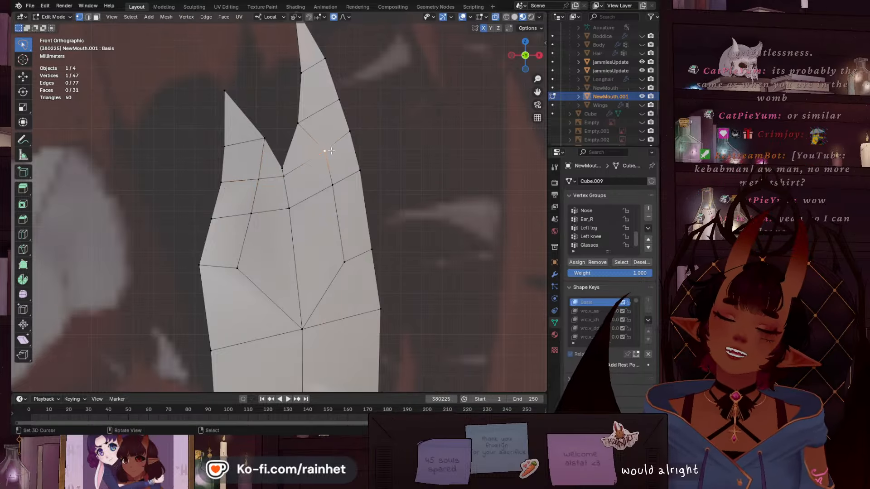
key("g")
key("g")
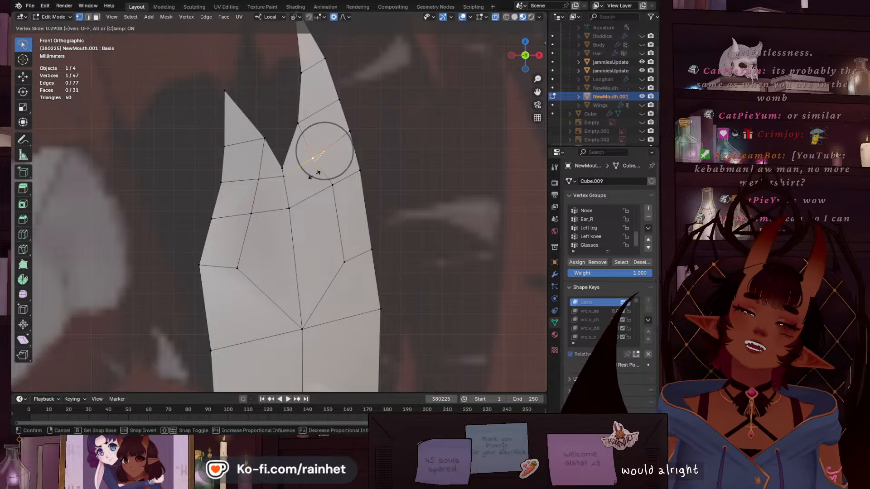
left_click(313, 175)
right_click(333, 185)
key("g")
key("g")
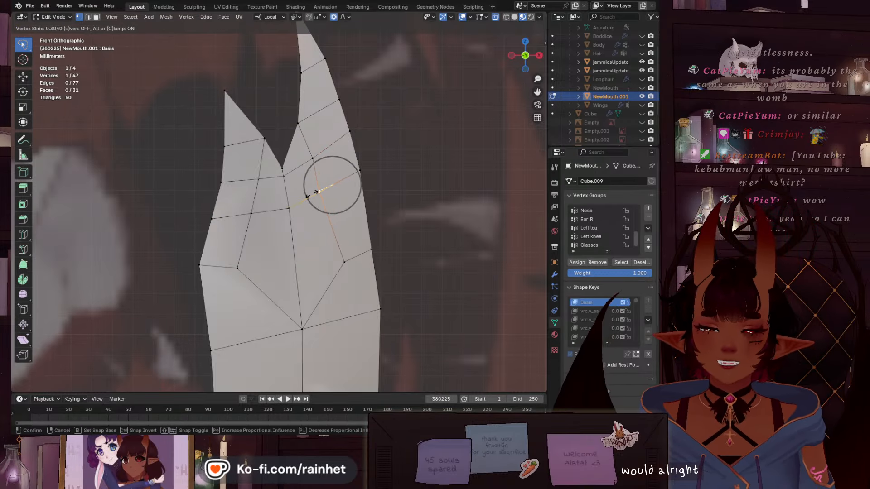
left_click(320, 189)
Slide the taller fang's lowest interior vertex toward the central junction by a factor of 0.288, and slide it slightly up its vertical edge
right_click(336, 262)
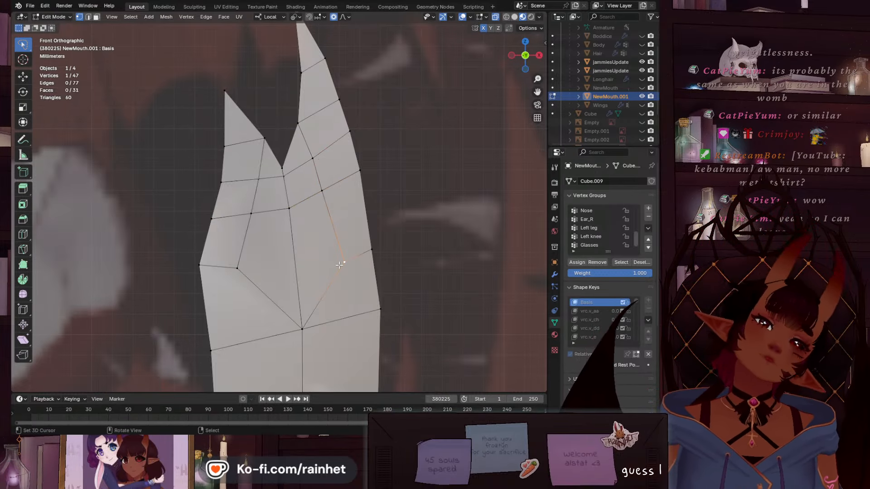
key("g")
key("g")
left_click(326, 284)
key("g")
key("g")
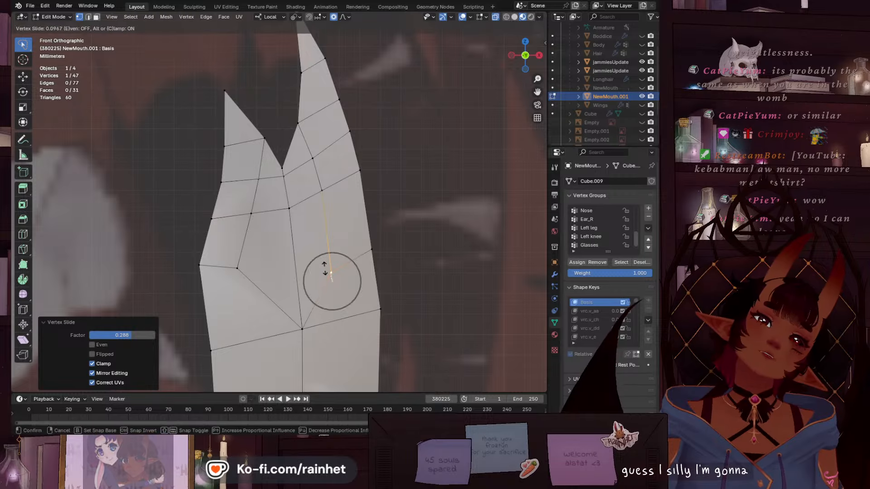
left_click(324, 267)
Slide the shorter fang's lowest interior vertex up its edge by a factor of 0.107, and nudge it toward the centre line
right_click(235, 272)
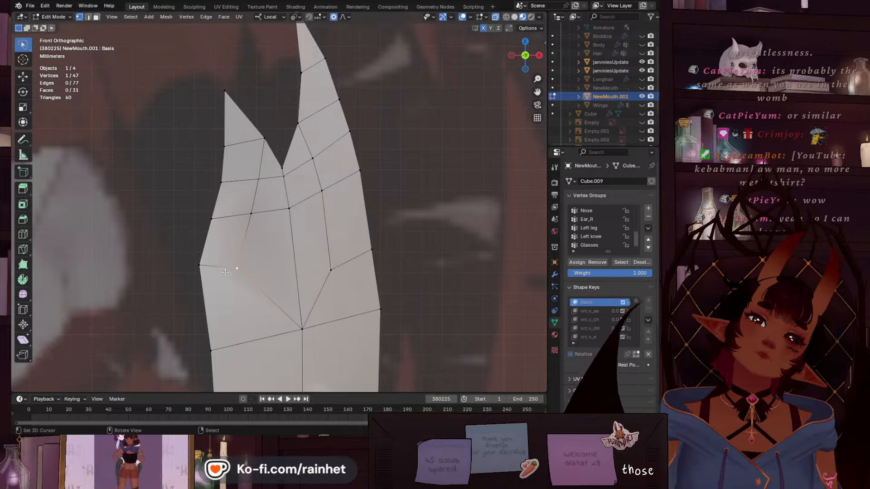
key("g")
key("g")
left_click(253, 252)
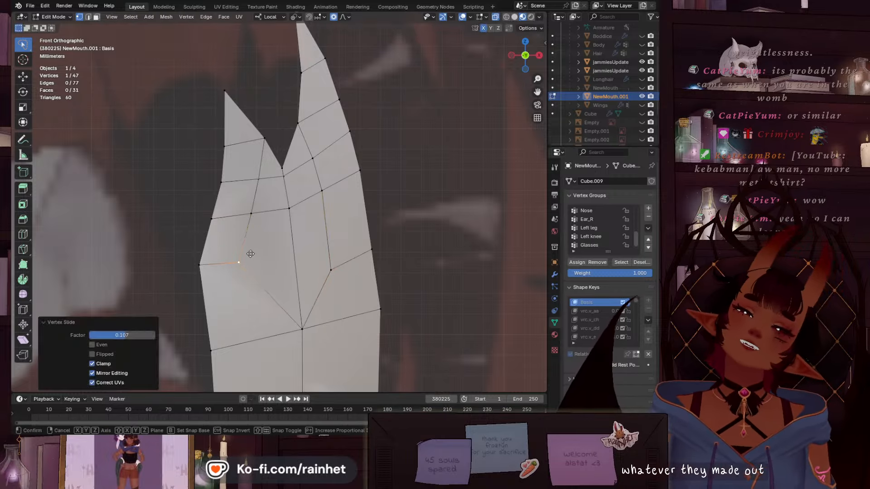
key("g")
left_click(257, 252)
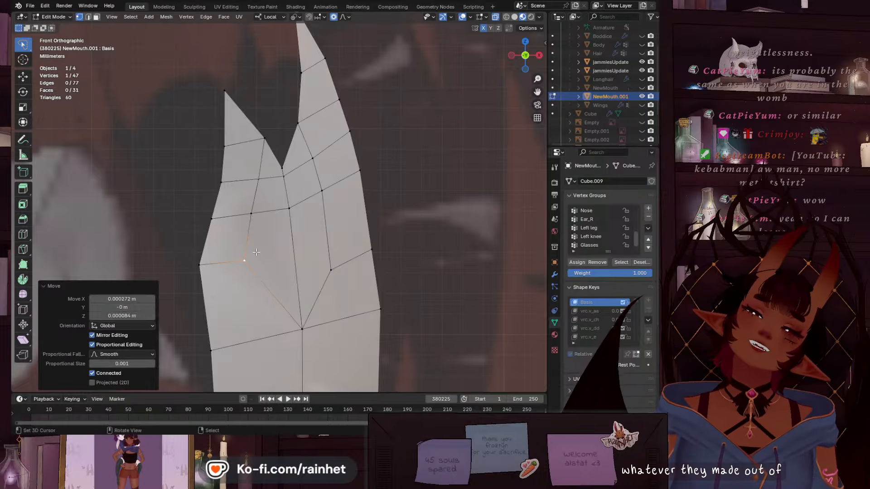
Slide the shorter fang's middle interior vertex inward by a factor of 0.089 and the one above slightly inward, and clear the selection
left_click(250, 220)
key("g")
key("g")
left_click(269, 214)
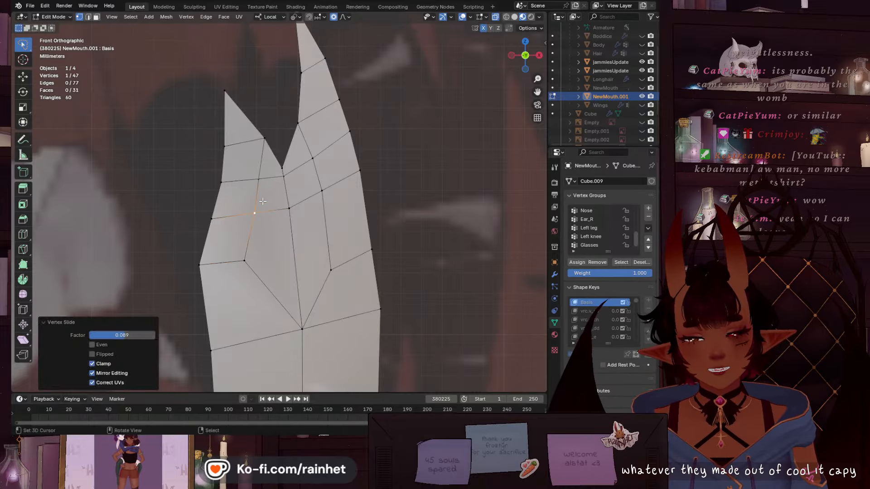
left_click(258, 180)
key("g")
key("g")
left_click(262, 178)
scroll(341, 182, "down", 6)
key("a")
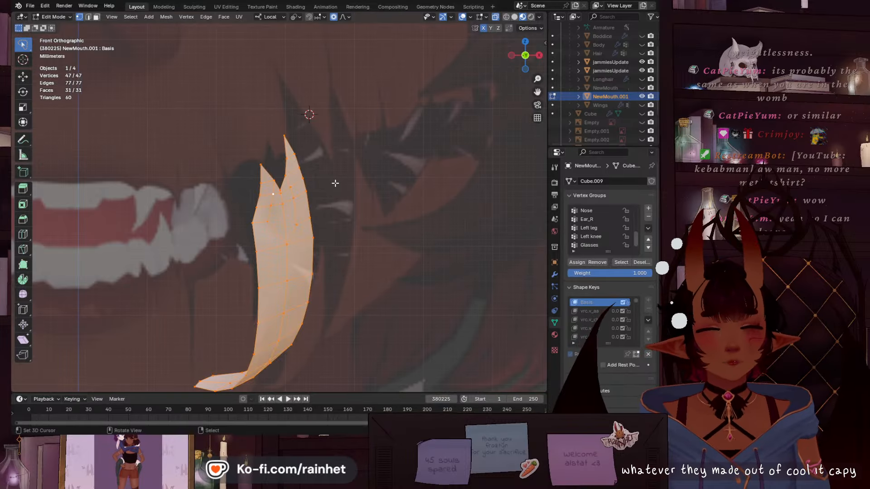
key("a")
Select the triangular face at the taller fang's tip and move it slightly toward the shorter fang
scroll(329, 175, "up", 6)
scroll(316, 151, "down", 3)
scroll(316, 148, "up", 2)
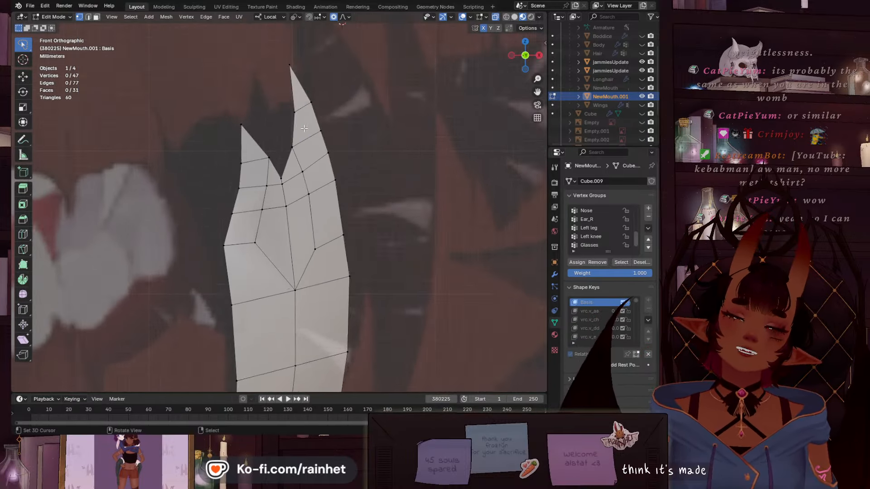
middle_click_drag(315, 73, 301, 120, "shift")
left_click_drag(298, 105, 333, 172)
key("g")
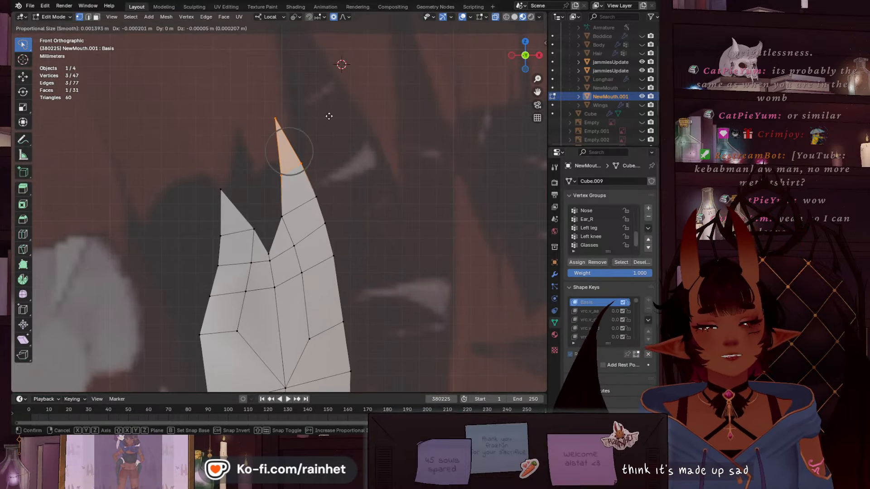
left_click(328, 116)
Hide the viewport overlays and inspect the fangs' shape and shading from the front and at an angle
scroll(310, 192, "down", 8)
left_click(294, 230)
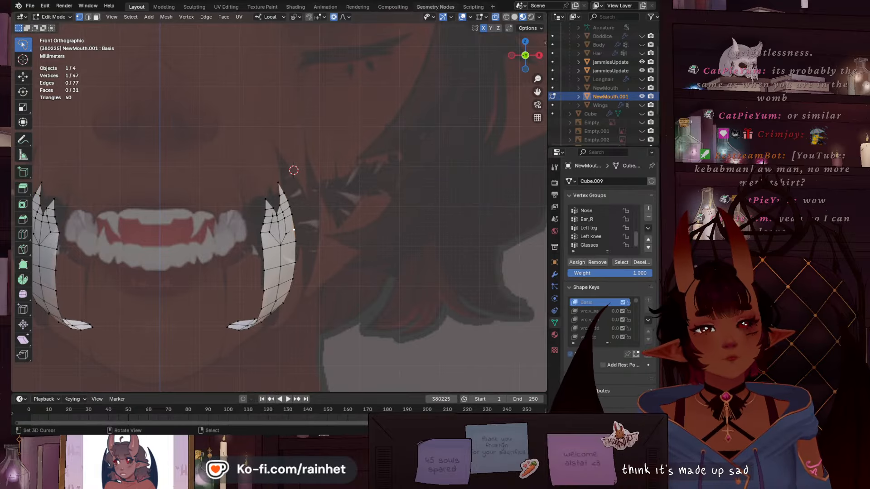
left_click(462, 17)
scroll(321, 183, "down", 4)
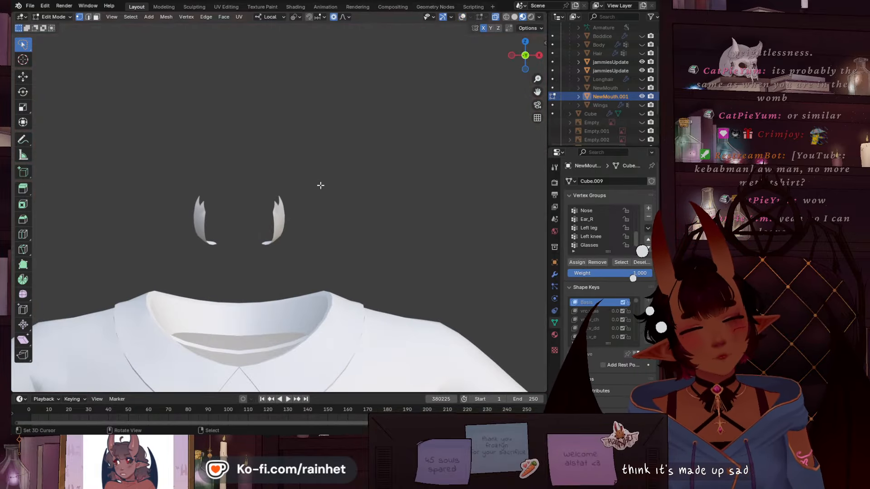
scroll(309, 209, "up", 3)
mouse_move(299, 230)
middle_mouse_down()
mouse_move(315, 227)
mouse_move(164, 275)
mouse_move(294, 223)
middle_mouse_up()
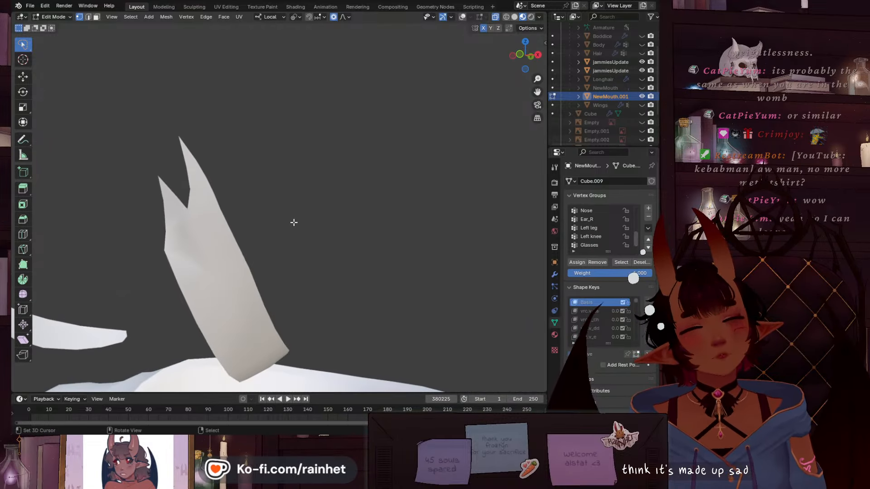
Switch to the Sculpting workspace and smooth the mesh below the fang notch with the Smooth brush at 98 px radius and 0.100 strength
left_click(197, 8)
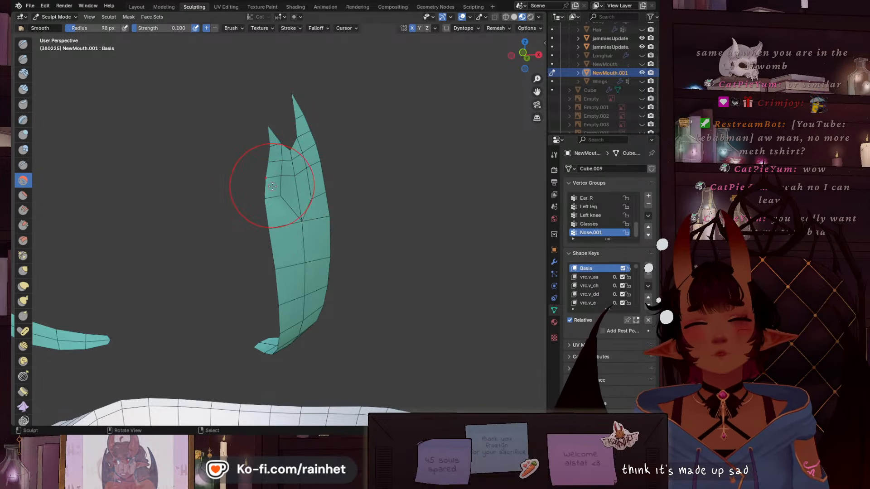
scroll(313, 176, "up", 5)
scroll(333, 208, "down", 6)
scroll(330, 209, "up", 5)
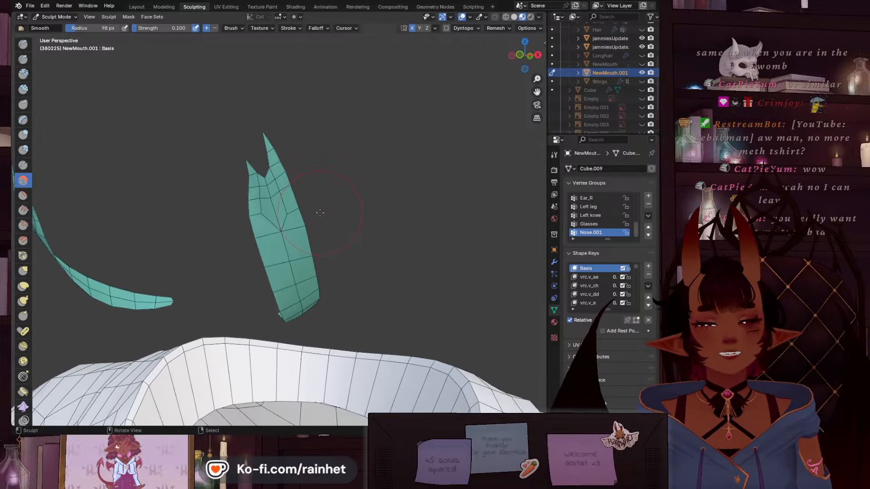
scroll(241, 134, "down", 5)
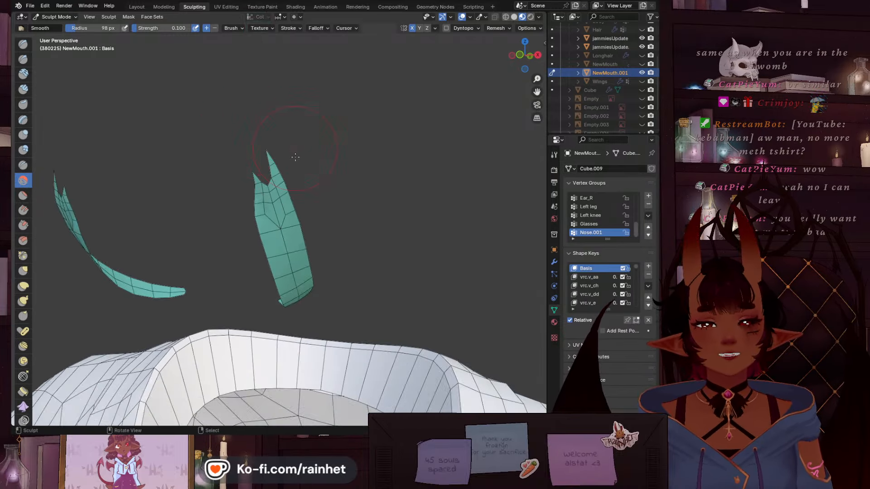
mouse_move(300, 145)
middle_mouse_down()
mouse_move(171, 208)
mouse_move(234, 240)
mouse_move(102, 143)
middle_mouse_up()
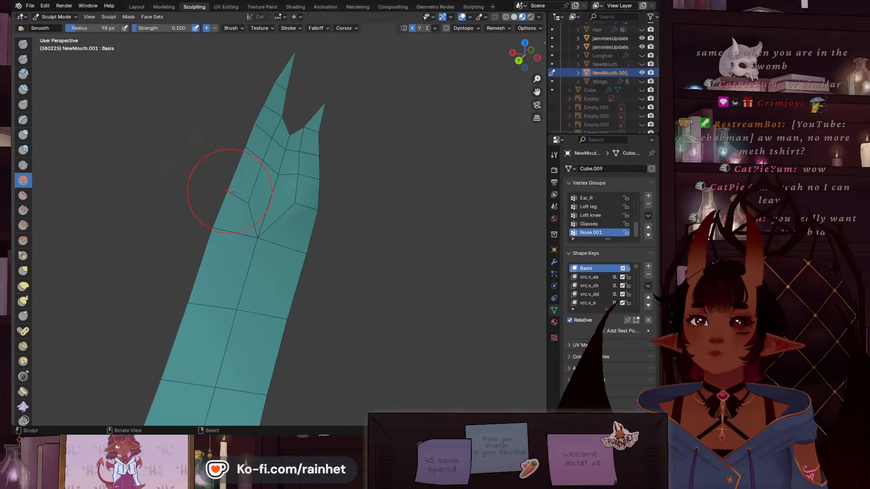
scroll(232, 192, "up", 2)
left_click_drag(236, 127, 242, 125)
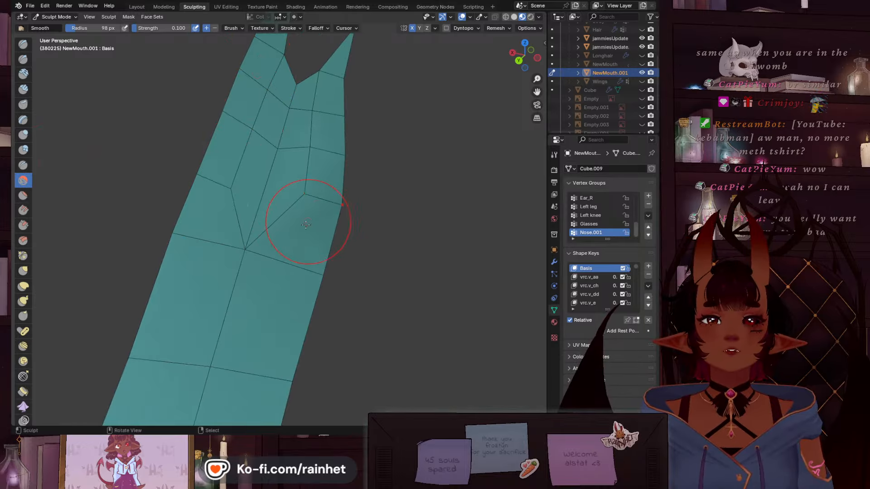
mouse_move(333, 181)
left_mouse_down()
mouse_move(340, 204)
mouse_move(320, 182)
left_mouse_up()
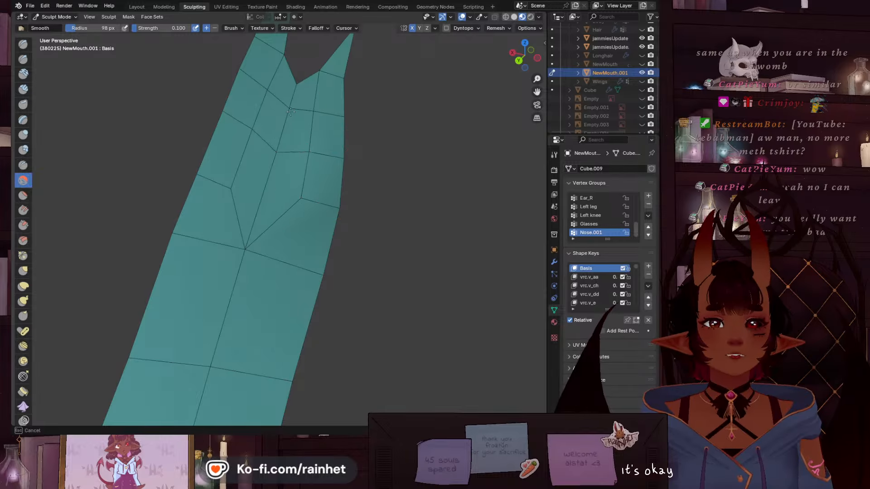
Return to the front orthographic view and compare the smoothed fangs with the reference image
scroll(245, 182, "down", 2)
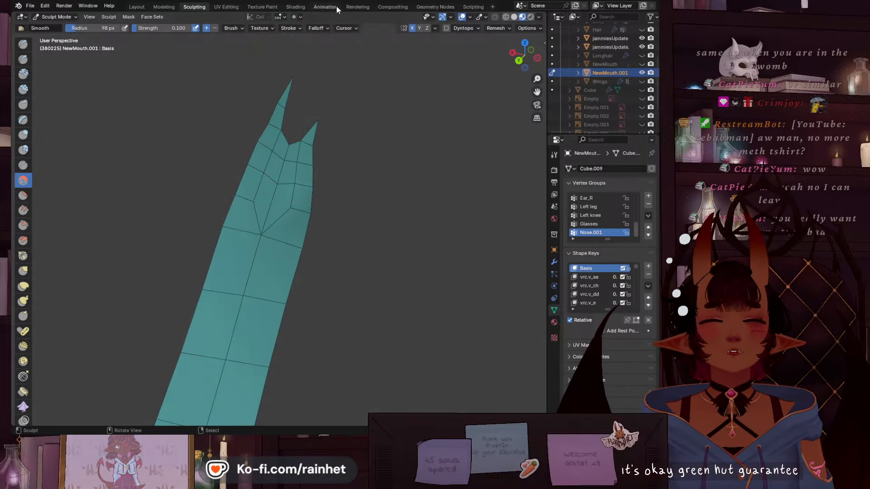
scroll(338, 147, "down", 2)
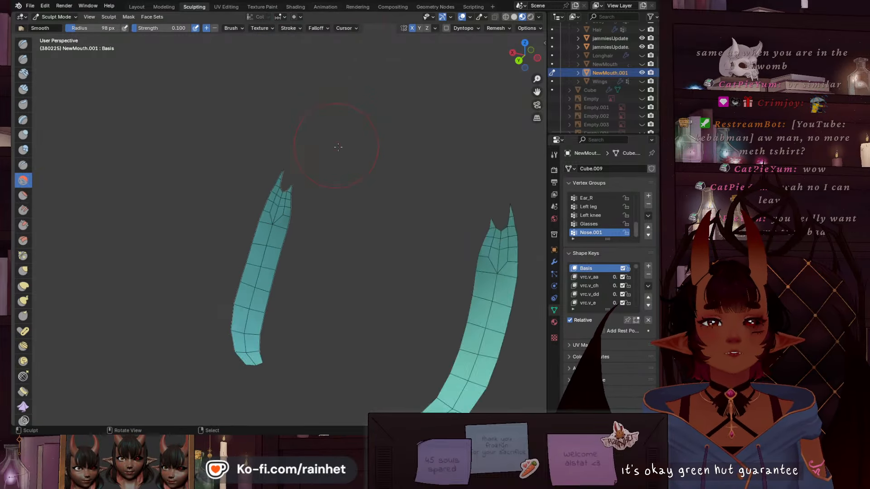
left_click(534, 50)
scroll(313, 206, "up", 5)
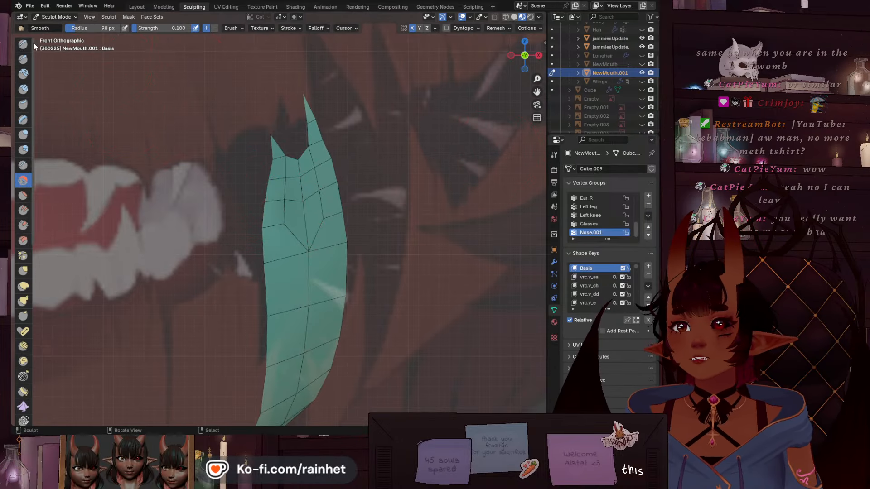
Return to the Layout workspace, put NewMouth.001 in Edit Mode, align to the front view and show the viewport overlays
left_click(134, 7)
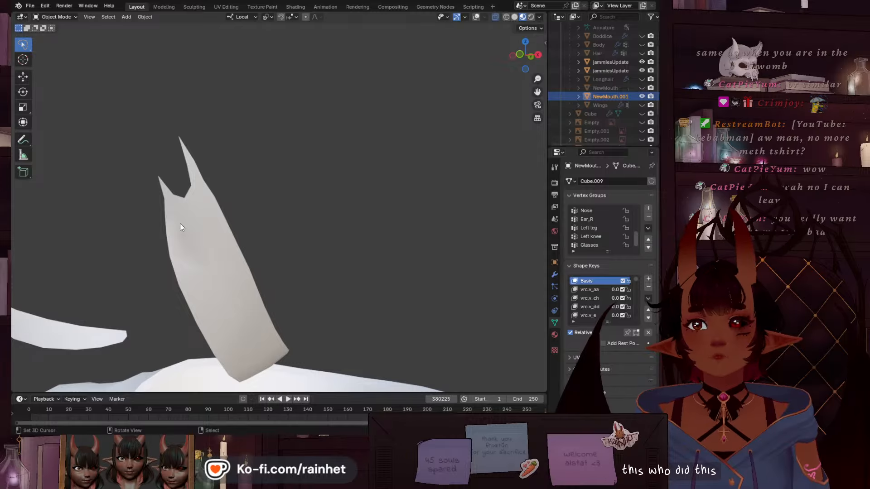
left_click(54, 17)
left_click(52, 36)
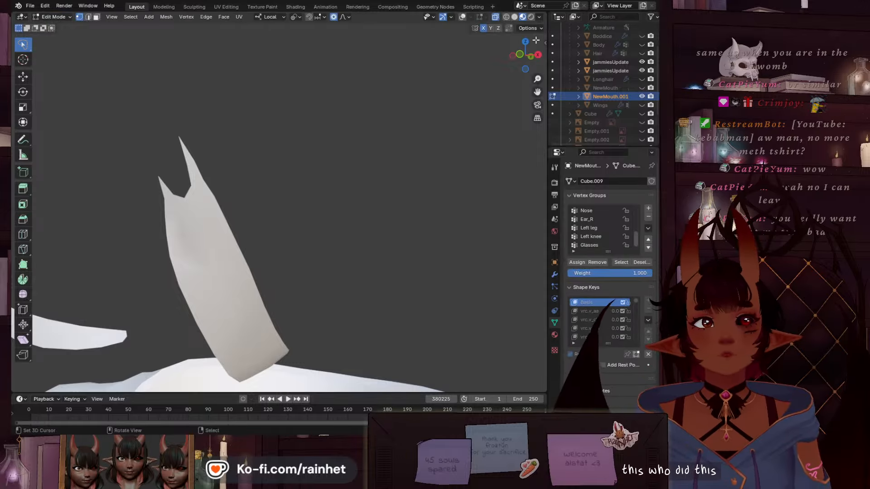
left_click(522, 53)
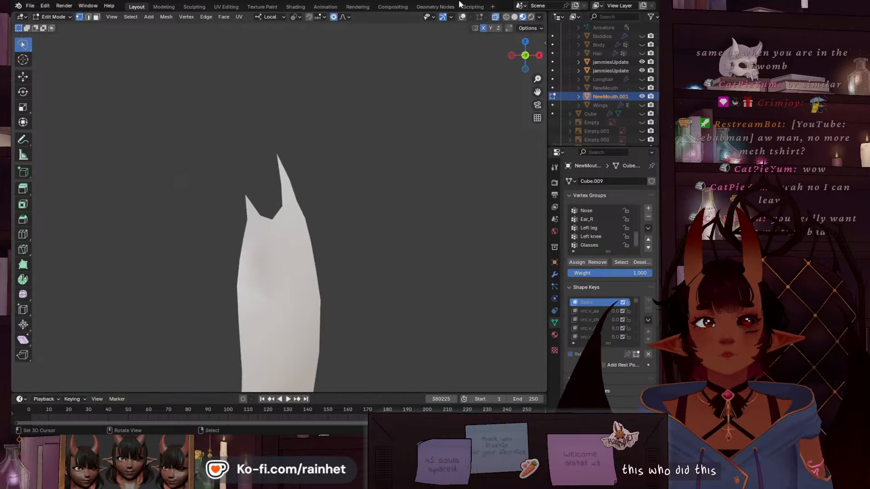
left_click(463, 16)
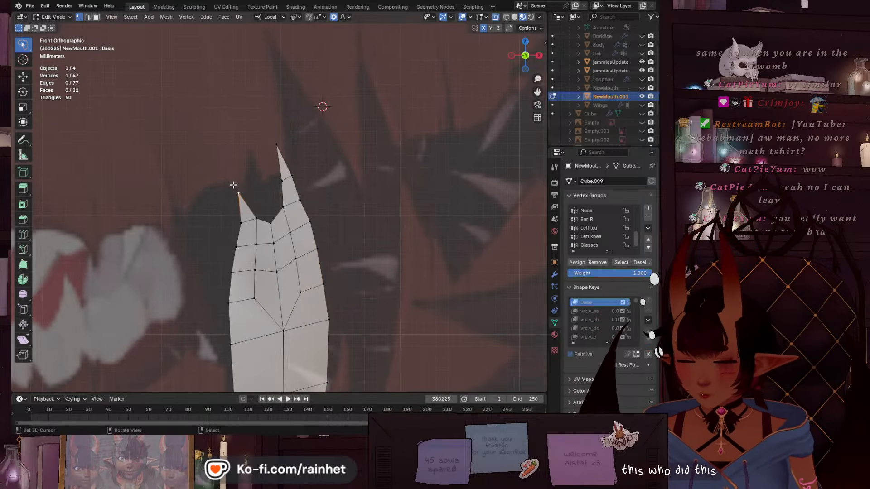
Raise the tip vertices of the shorter and the taller fang with proportional editing
key("g")
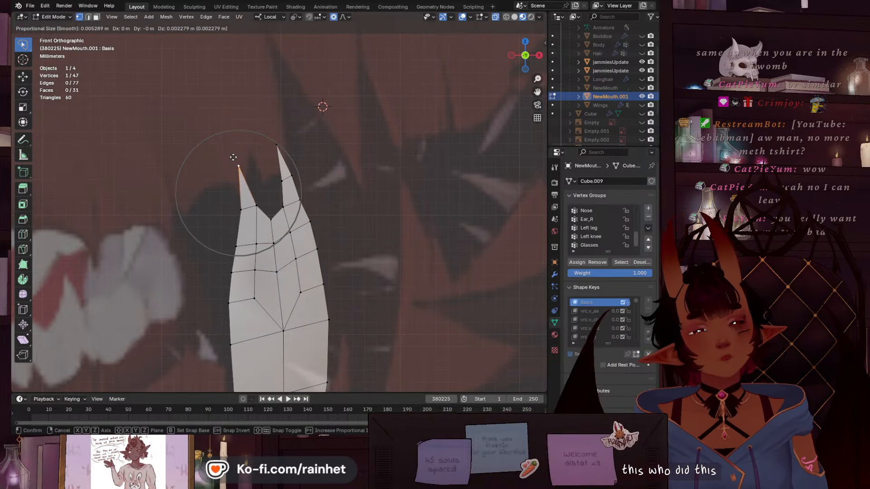
left_click(251, 152)
key("g")
left_click(265, 111)
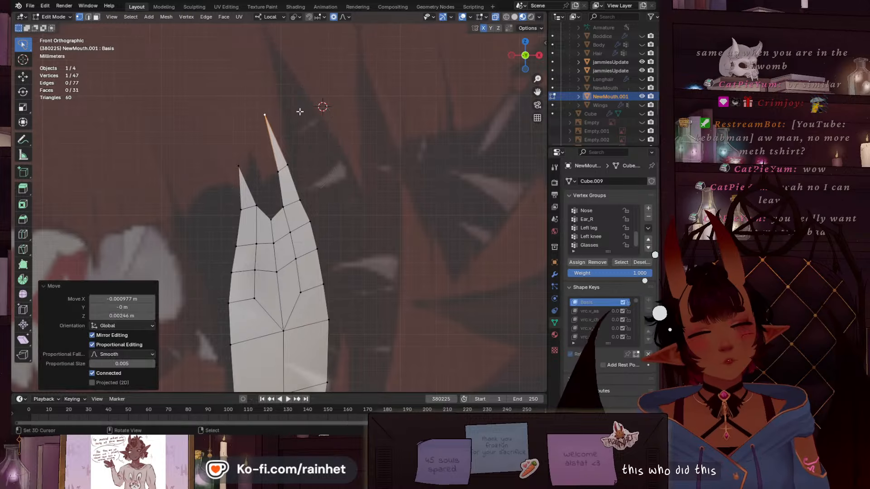
Show the Note annotation layer with the sketched fang outline and lower its opacity
left_click(22, 140)
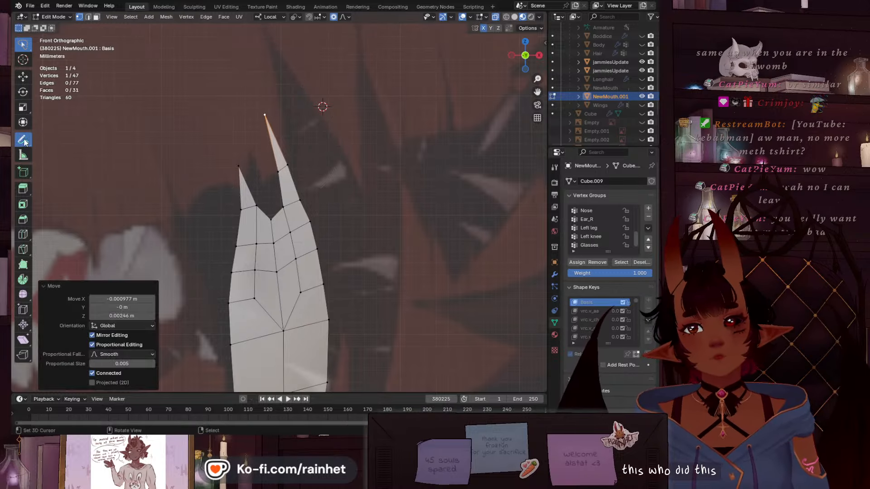
left_click(93, 27)
left_click(129, 58)
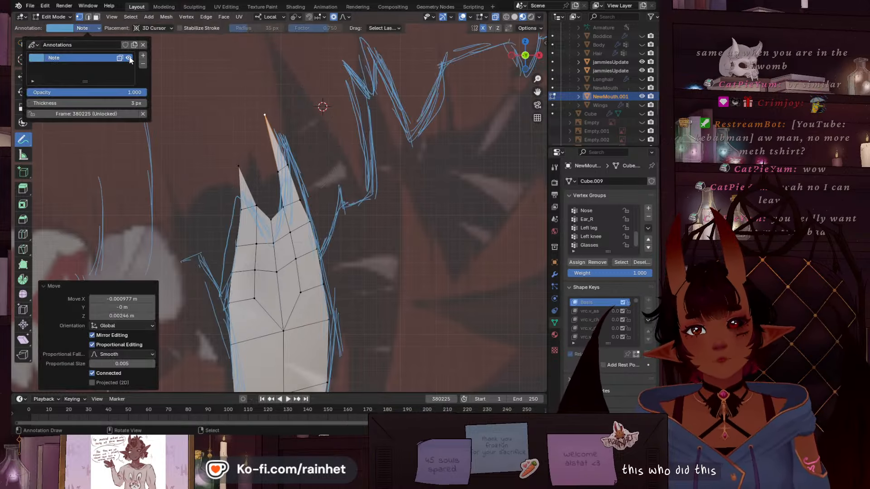
left_click(99, 27)
middle_click_drag(308, 209, 281, 160, "shift")
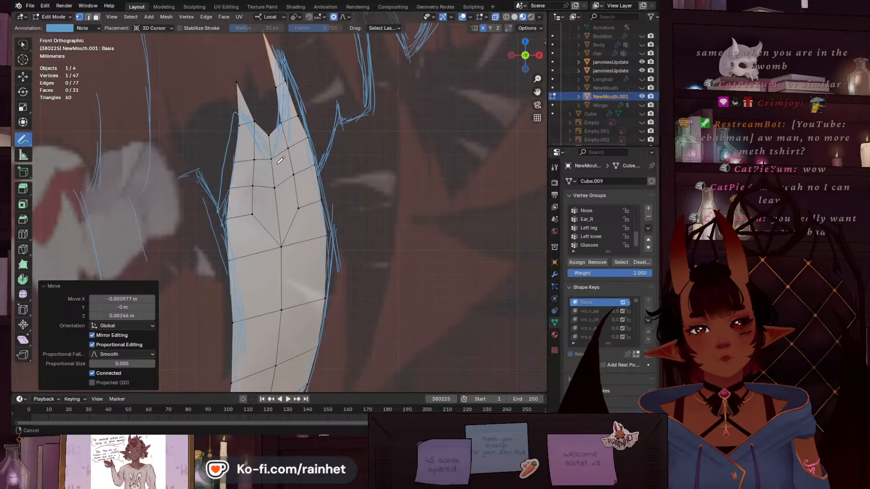
left_click(98, 29)
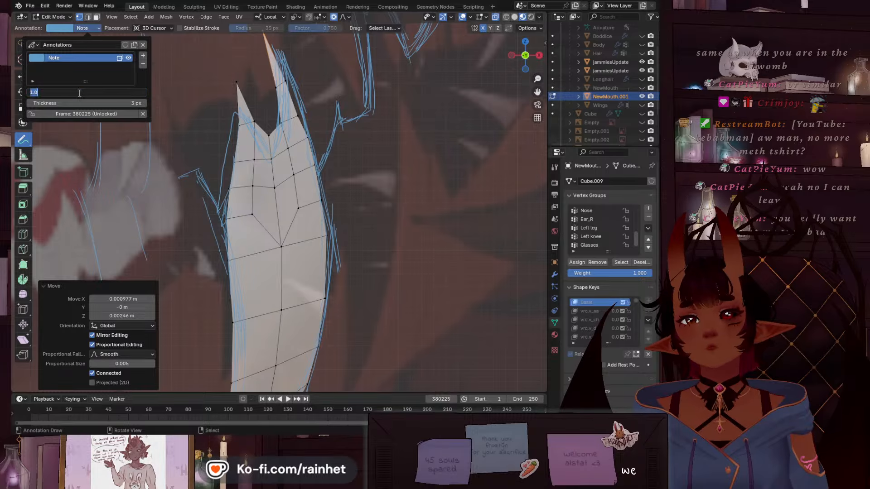
left_click_drag(99, 93, 44, 93)
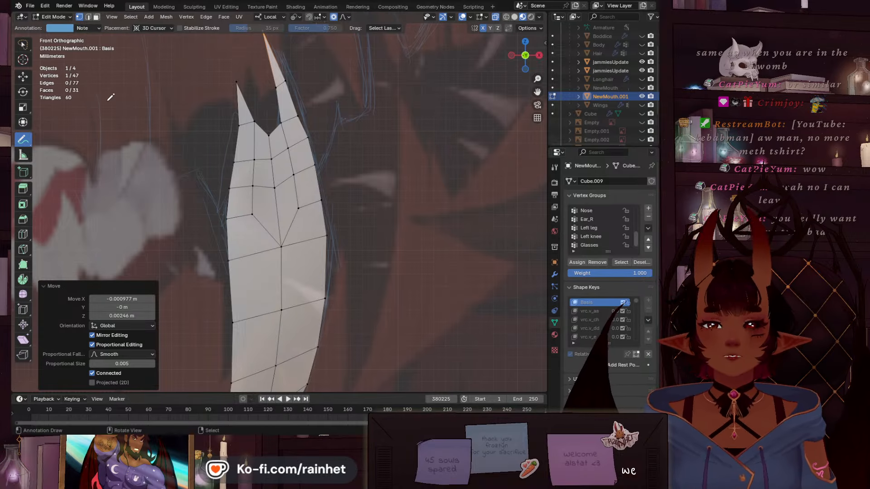
Move two vertices on the outer edge below the shorter fang, the lower one outward and the upper one slightly inward
left_click(23, 44)
left_click(222, 215)
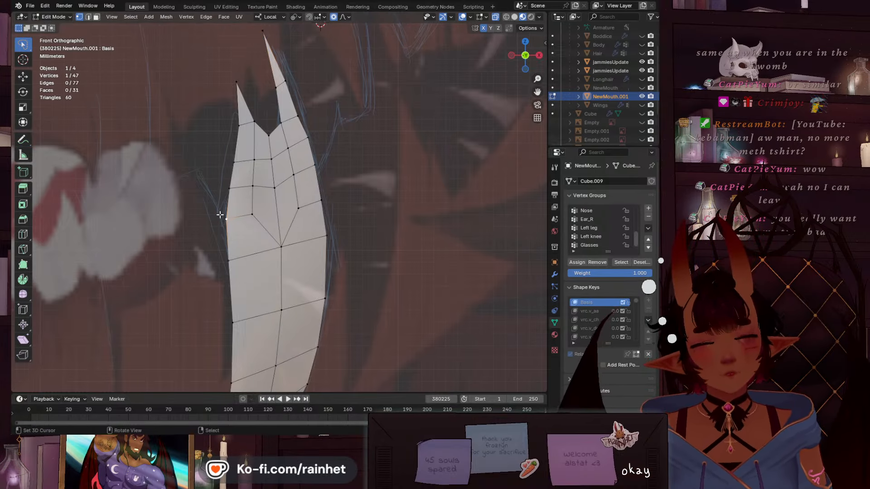
key("g")
left_click(216, 208)
right_click(237, 152)
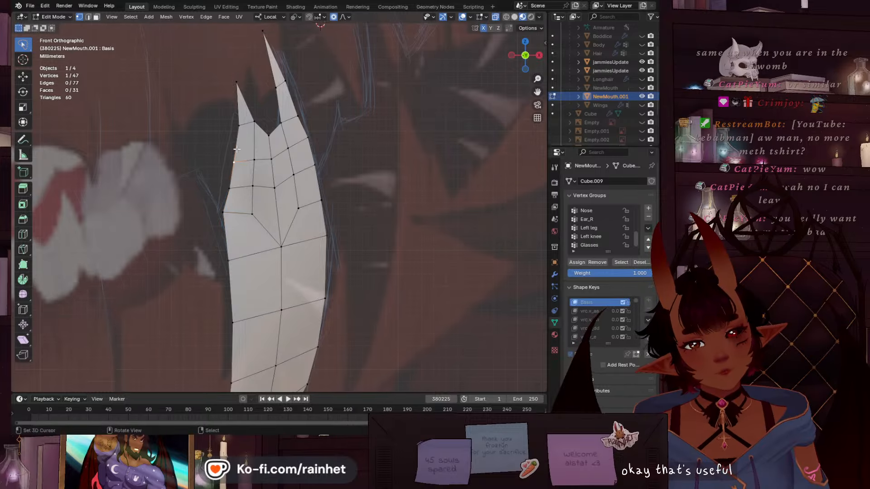
key("g")
left_click(243, 166)
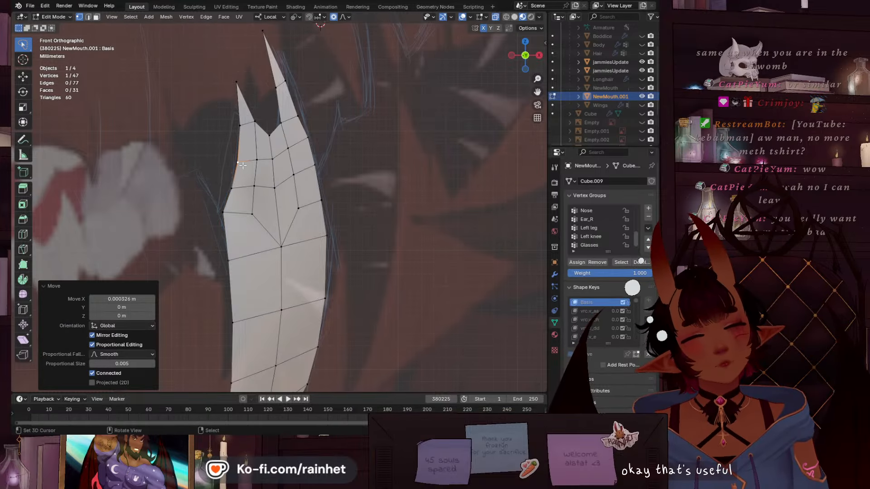
Lower the shorter fang's tip to the sketched outline and shift the vertex on its notch side slightly down
right_click(237, 89)
key("g")
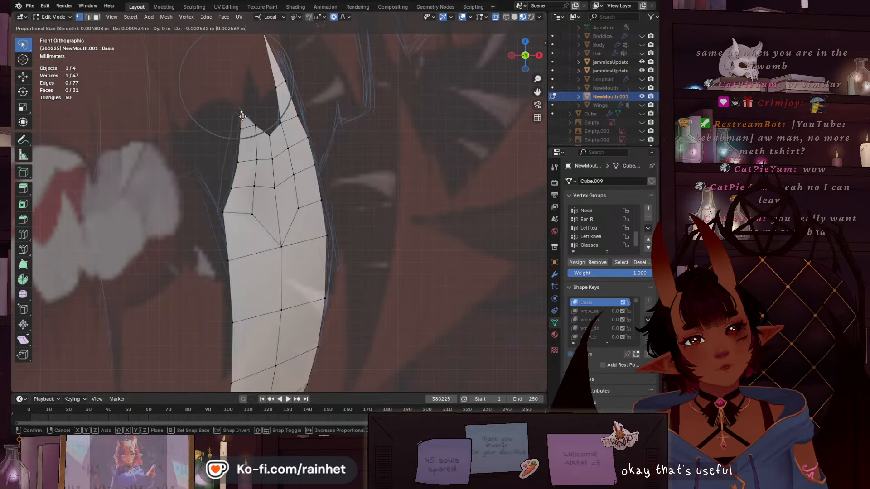
left_click(243, 110)
right_click(256, 128)
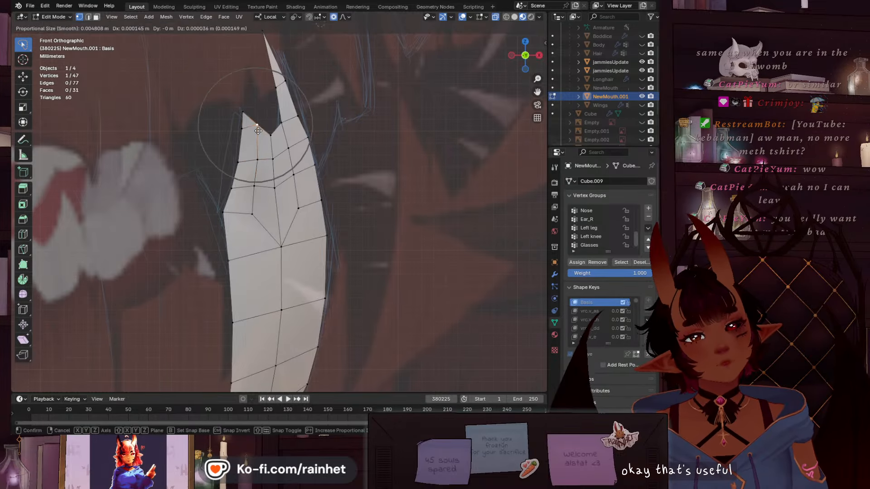
left_click(259, 134)
Lower the vertex at the bottom of the notch between the fangs, then refine it with a larger proportional radius
right_click(271, 139)
key("g")
scroll(272, 161, "up", 4)
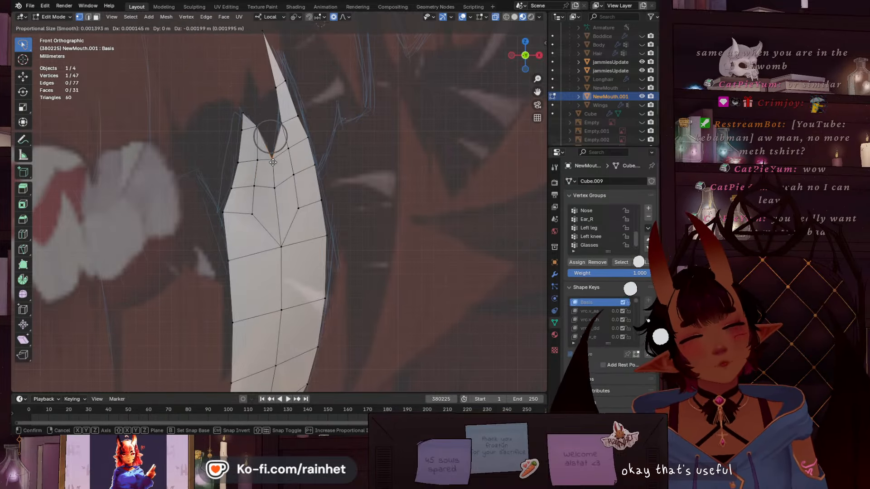
left_click(272, 155)
key("g")
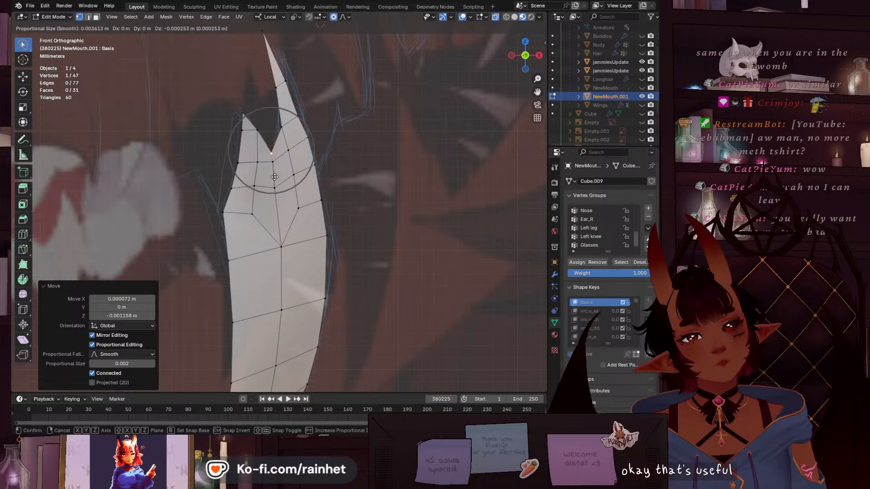
scroll(274, 173, "down", 4)
left_click(275, 180)
Adjust the outer vertex below the shorter fang's tip and slide the adjoining cross edge slightly upward
right_click(242, 165)
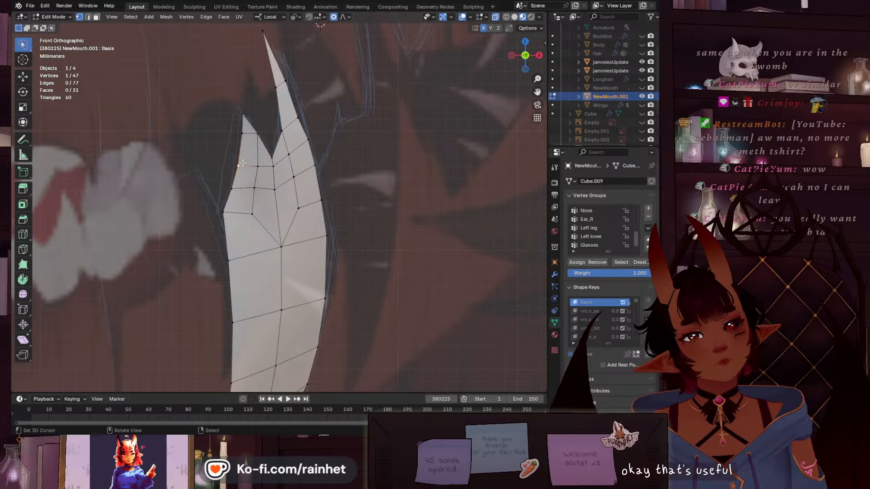
key("g")
scroll(245, 160, "up", 3)
right_click(245, 157)
key("g")
key("g")
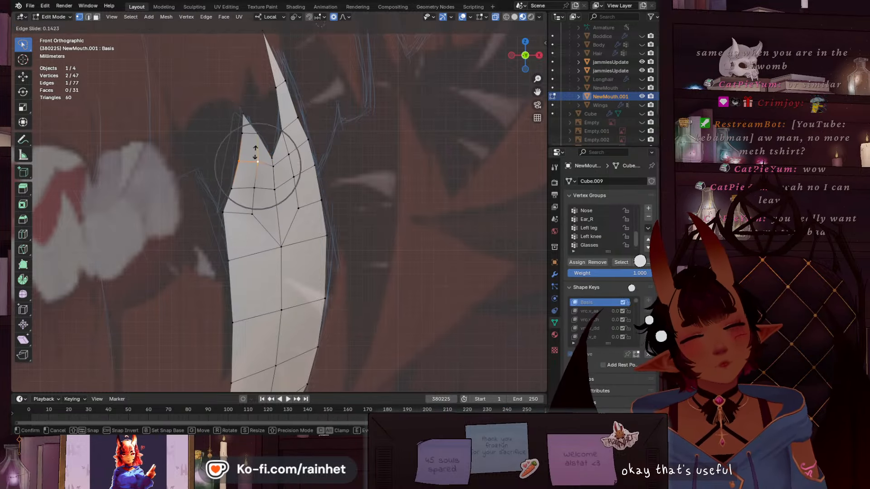
left_click(256, 153)
Adjust the vertices on both sides of the taller fang's base, moving the upper outer one outward to the sketched outline
middle_click_drag(275, 127, 264, 146, "shift")
scroll(264, 146, "up", 1)
left_click(268, 148)
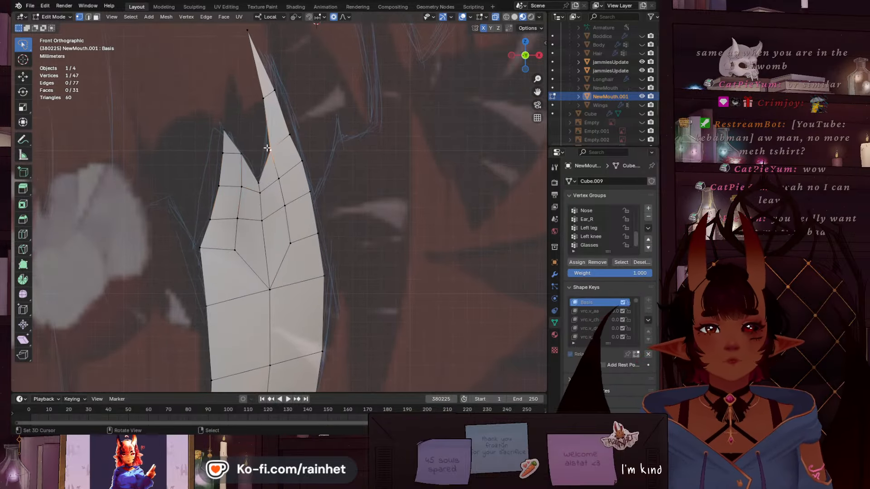
key("g")
scroll(270, 150, "up", 6)
left_click(268, 148)
key("g")
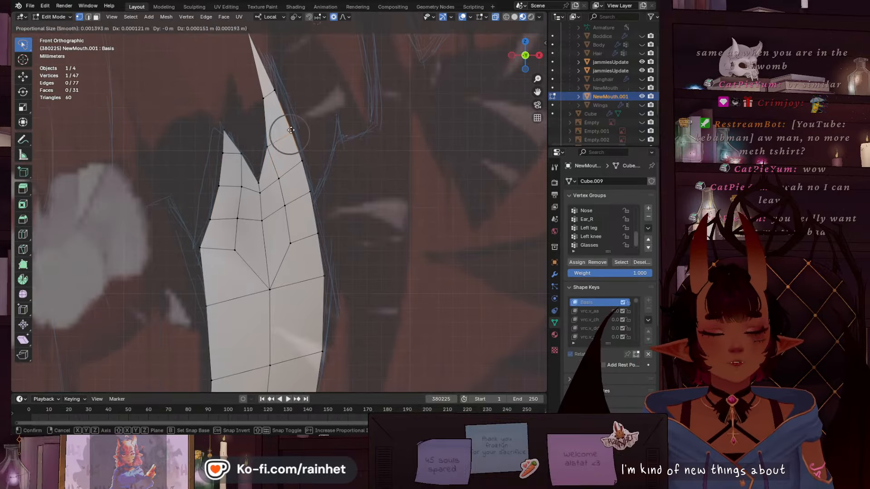
left_click(294, 130)
left_click(303, 161)
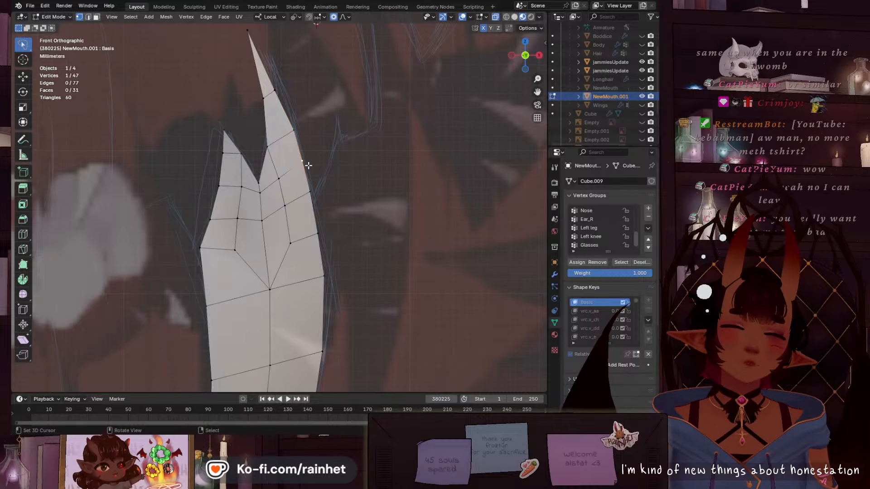
key("g")
scroll(325, 180, "down", 12)
left_click(325, 180)
Lower the taller fang's tip to the sketch, and shift and rotate the edge just beneath it toward the outer side
left_click(275, 89)
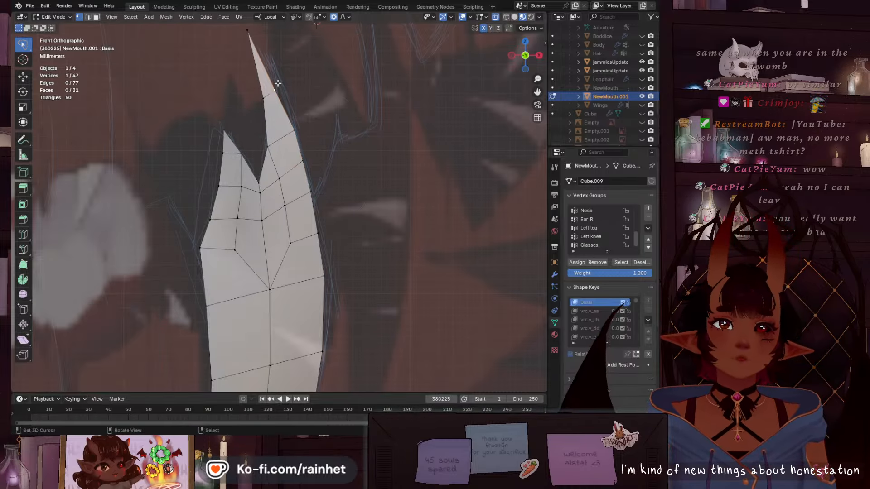
key("g")
left_click(260, 61)
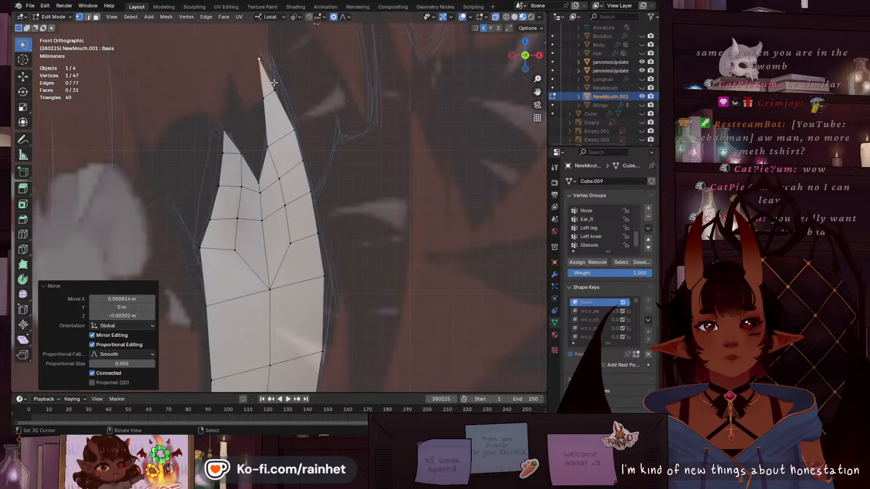
left_click(270, 94)
key("g")
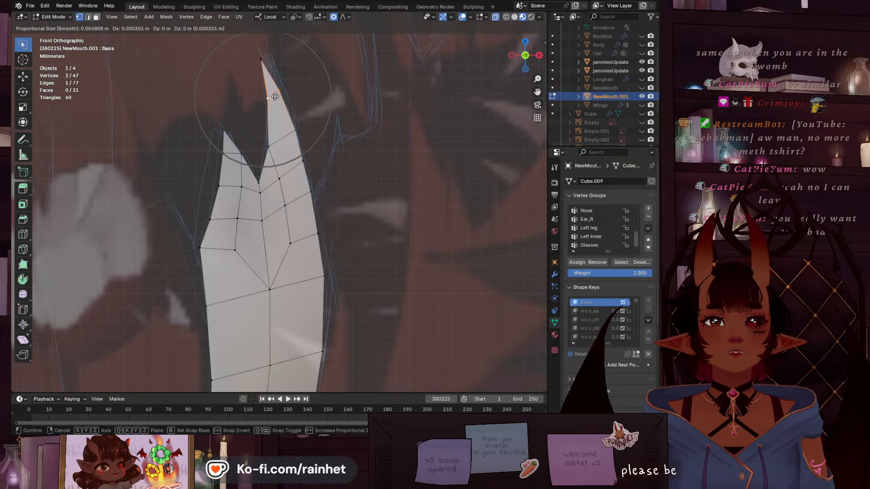
left_click(276, 95)
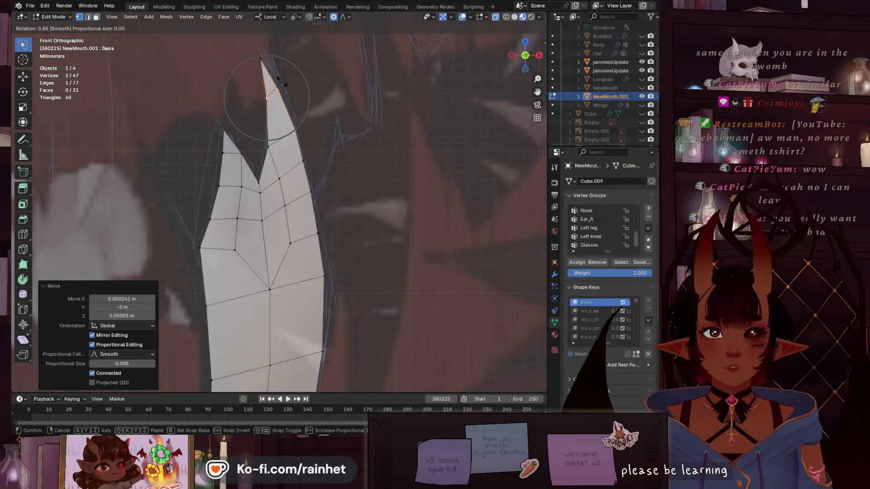
left_click(262, 59)
key("g")
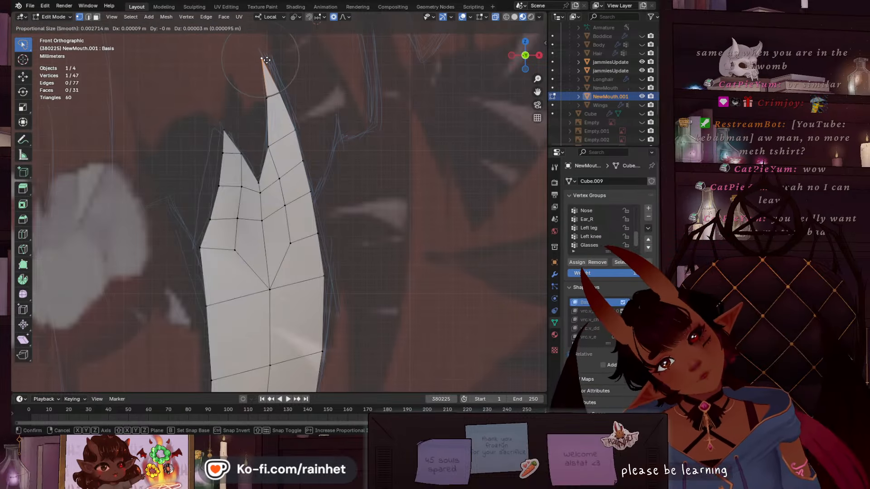
left_click(266, 60)
Nudge the outer vertex at the taller fang's base downward and the opposite notch-side vertex slightly upward
right_click(294, 131)
key("g")
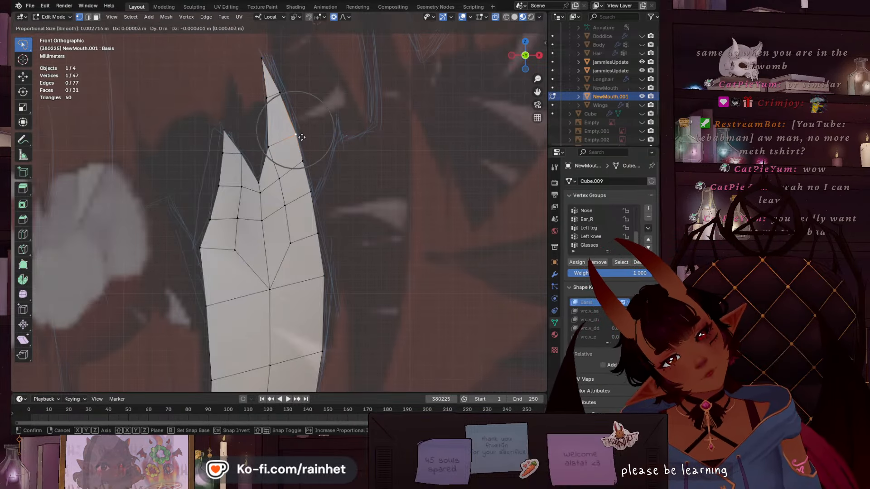
left_click(294, 134)
right_click(267, 144)
key("g")
left_click(267, 145)
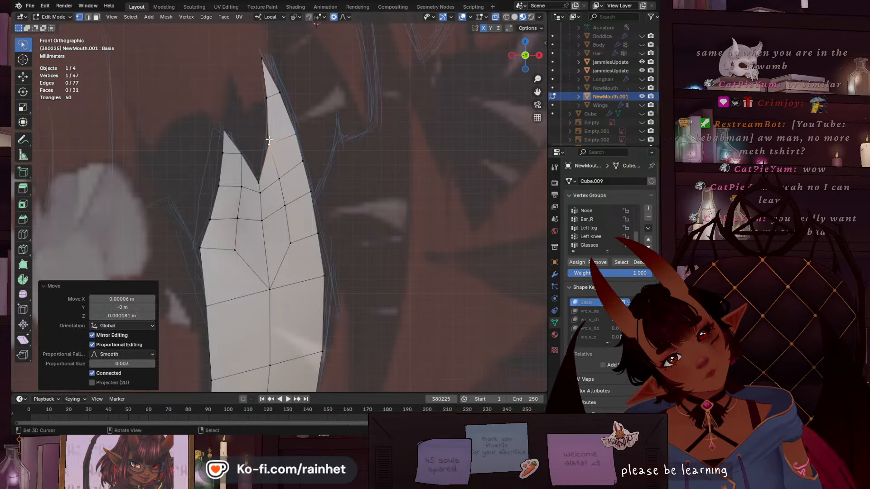
Move the outer edge vertices below the taller fang outward to the sketched outline and nudge the adjacent inner vertex
right_click(313, 165)
key("g")
left_click(317, 168)
right_click(316, 193)
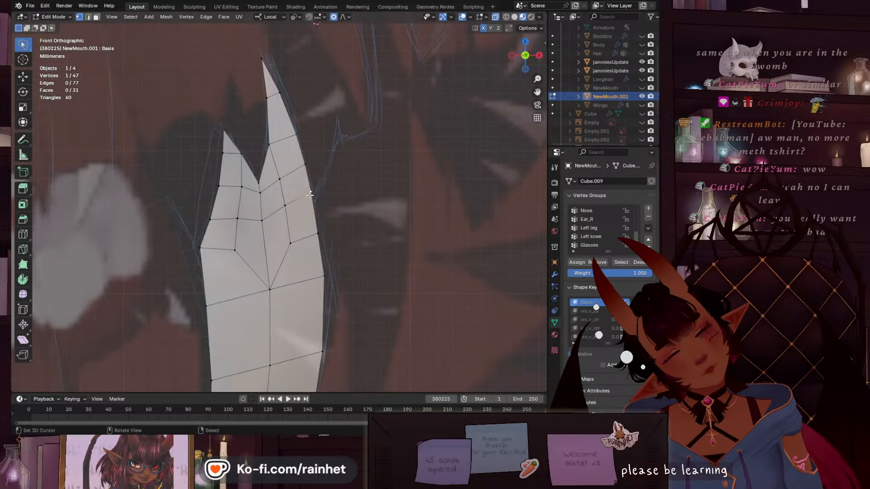
key("g")
left_click(316, 196)
right_click(290, 207)
key("g")
left_click(290, 207)
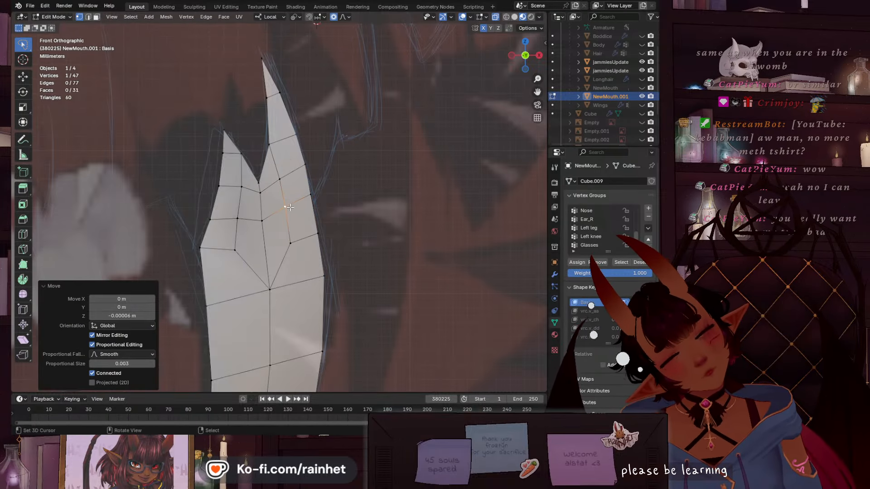
right_click(319, 233)
key("g")
left_click(321, 232)
Clear the selection and compare both mirrored fang pieces with the reference face from the front and at an angle
scroll(334, 174, "down", 11)
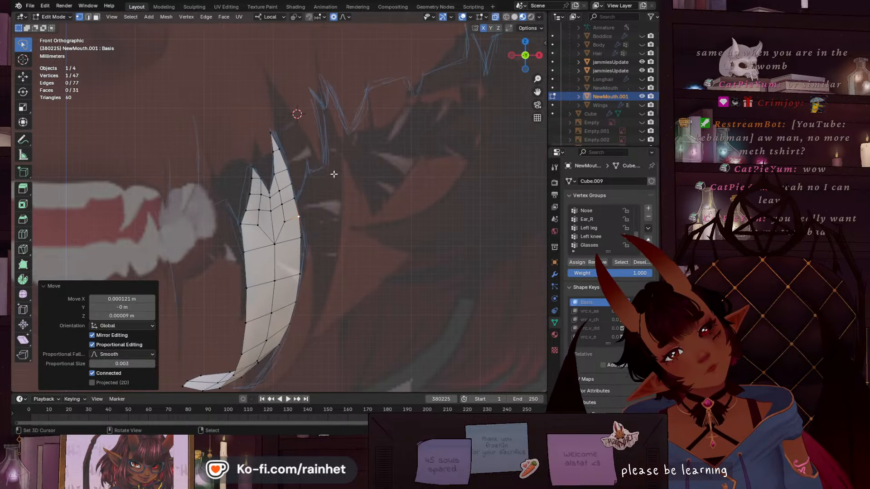
right_click(334, 174)
scroll(277, 258, "up", 7)
scroll(274, 261, "down", 5)
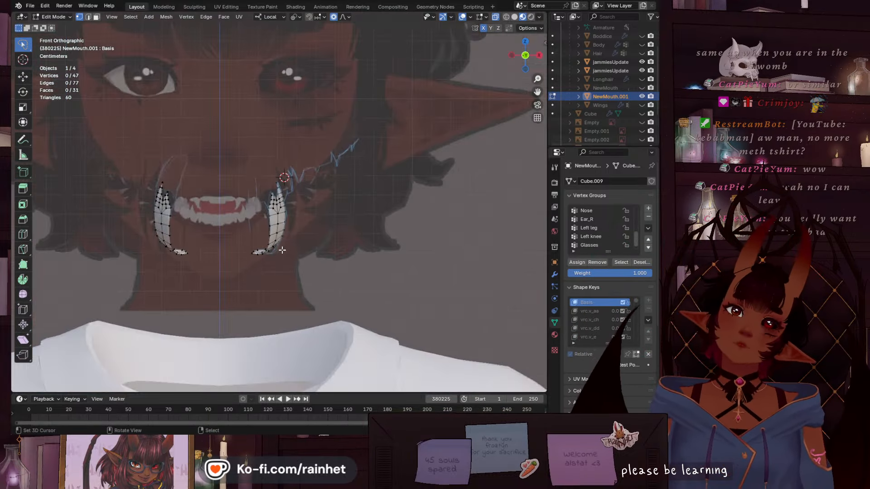
middle_click_drag(274, 260, 256, 194)
scroll(291, 252, "up", 12)
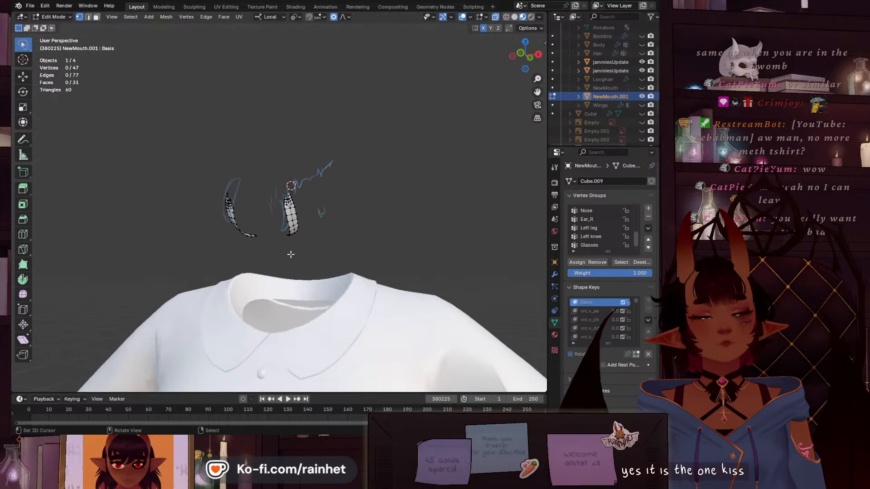
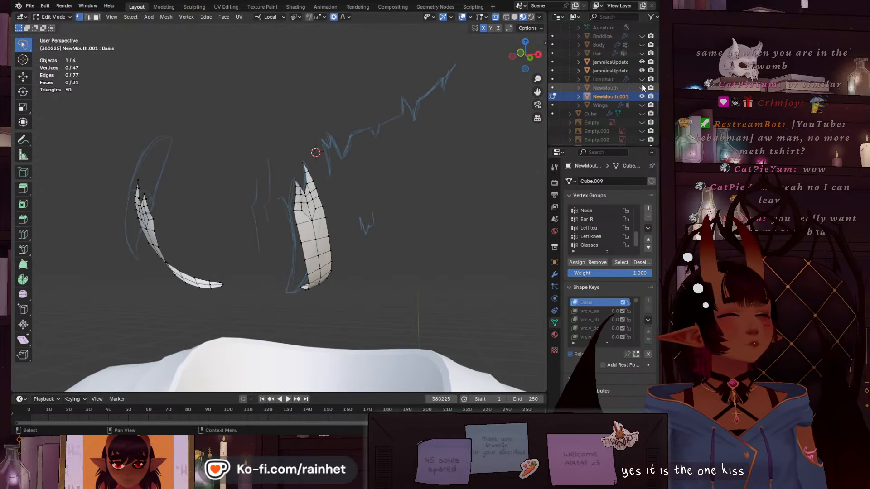
Show the NewMouth face and move the shorter fang's notch-side vertex along local Y toward its surface
left_click(642, 87)
scroll(386, 141, "up", 6)
middle_click_drag(386, 141, 288, 184)
scroll(433, 186, "up", 3)
scroll(288, 184, "up", 1)
left_click(285, 200)
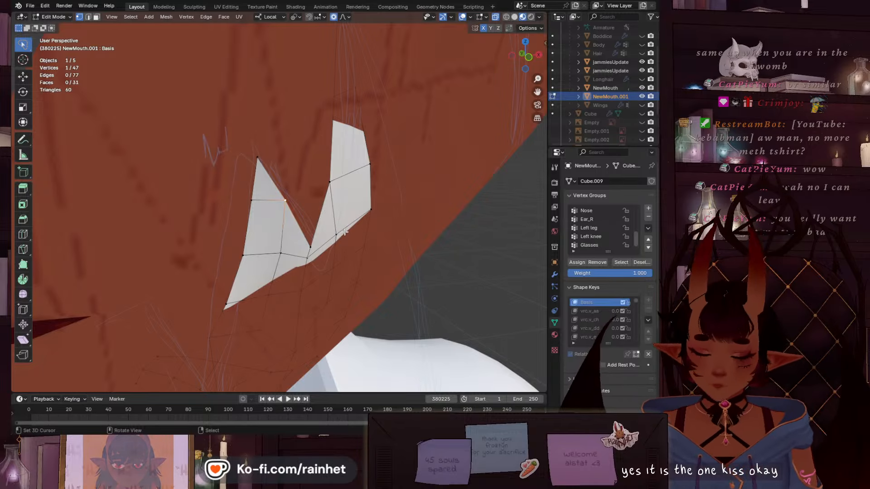
key("g")
key("y")
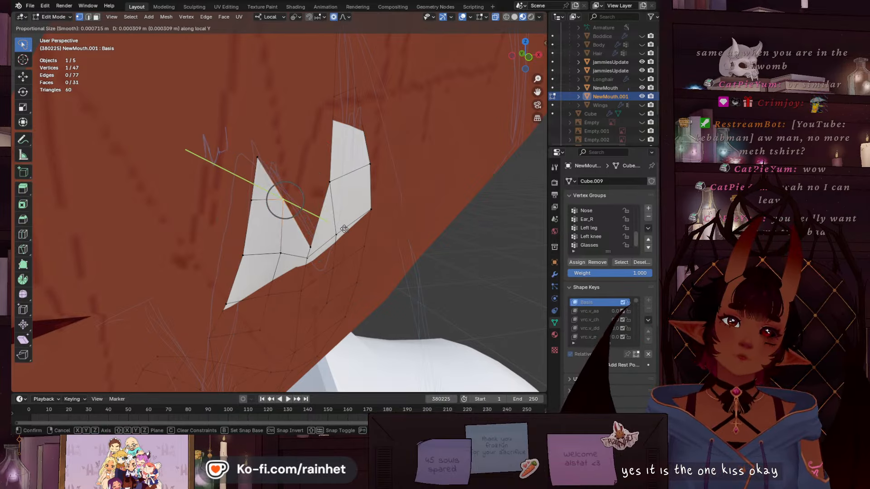
left_click(343, 229)
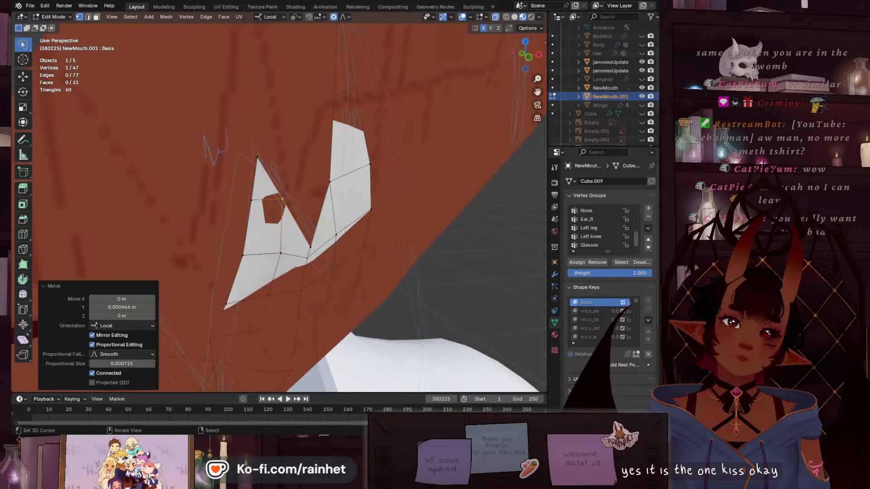
Adjust the shorter fang's two mid-height vertices and its tip along local Y to follow the face surface
key("g")
key("y")
left_click(257, 211)
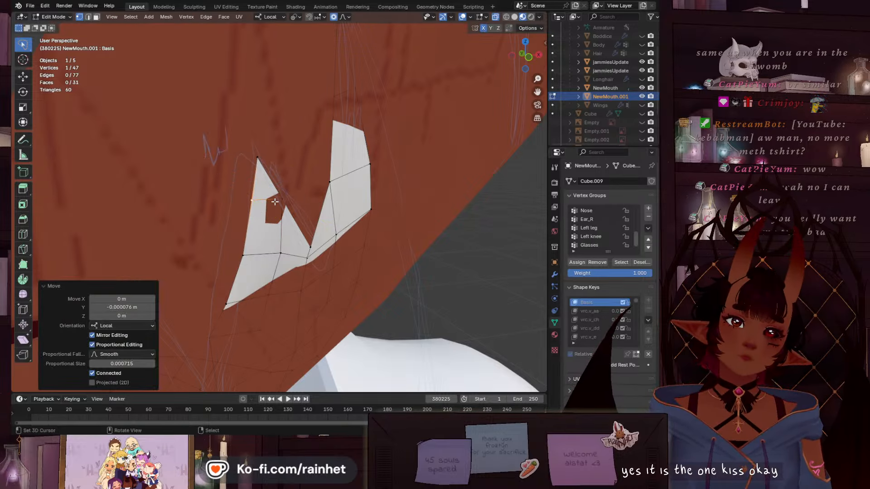
key("g")
key("y")
left_click(268, 165)
key("g")
key("y")
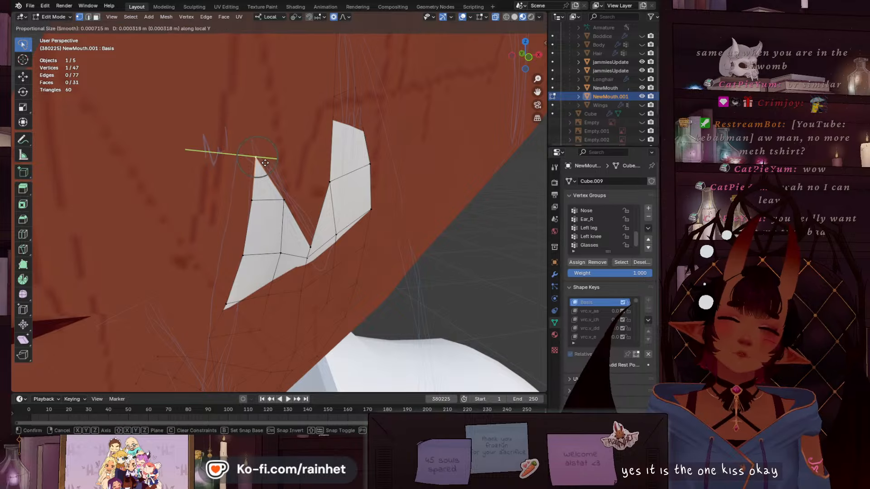
left_click(247, 250)
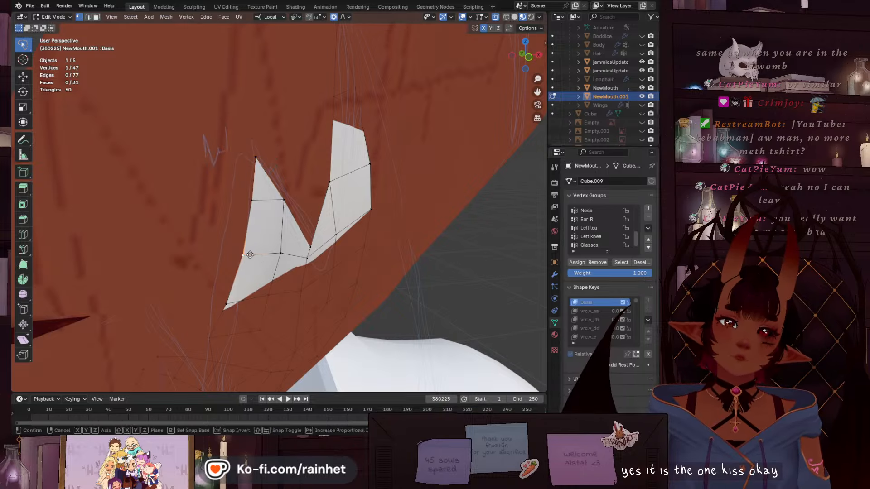
Move the outer and middle vertices at the shorter fang's base along local Y to sit on the face
key("g")
key("y")
left_click(246, 253)
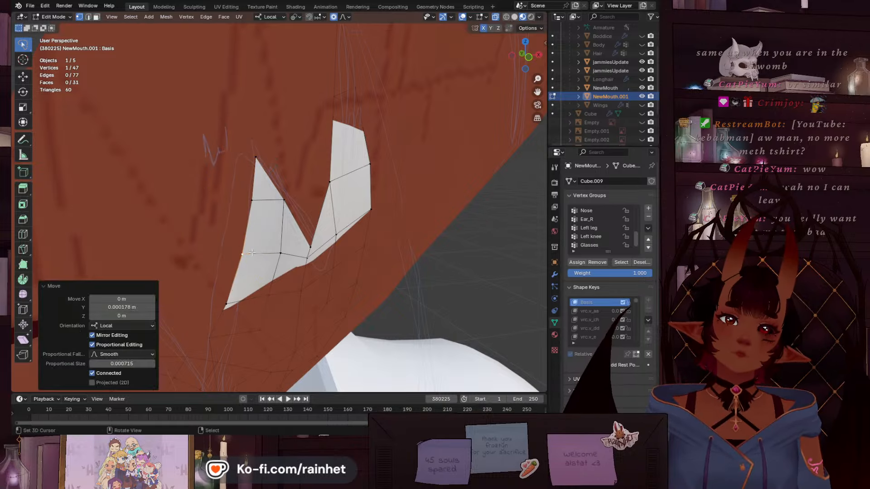
key("g")
key("y")
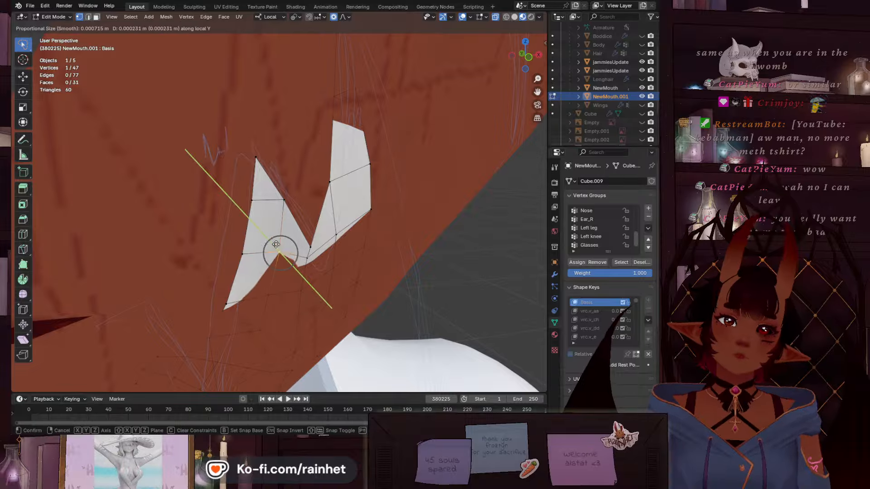
left_click(276, 245)
Reduce the proportional size to 0.000444 m and move the notch vertex and the taller fang's lower inner vertex along local Y
key("g")
key("y")
scroll(311, 242, "up", 5)
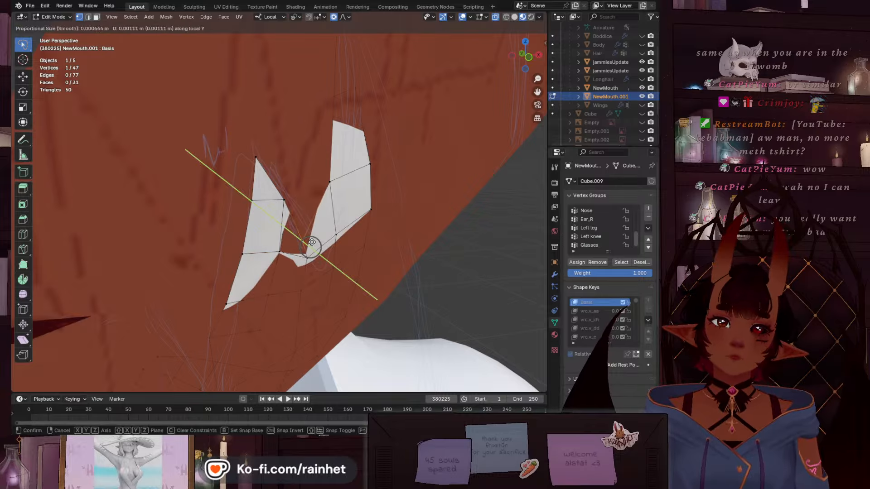
left_click(316, 244)
key("g")
key("y")
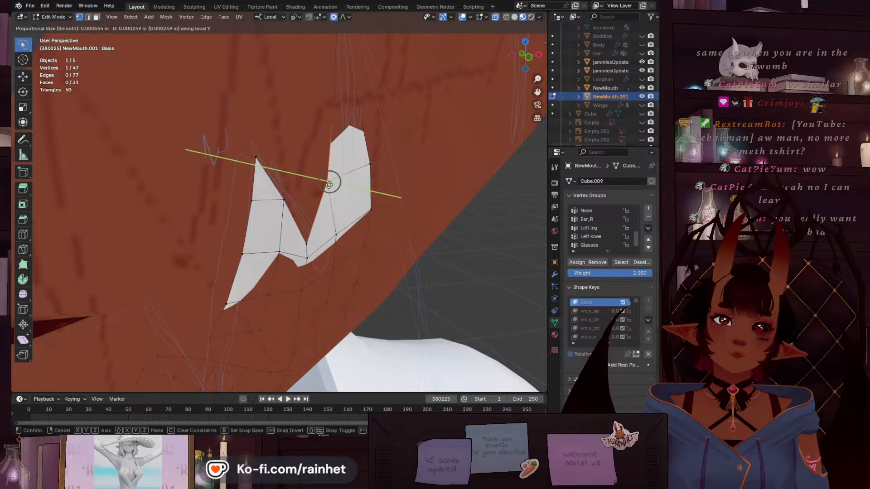
left_click(329, 184)
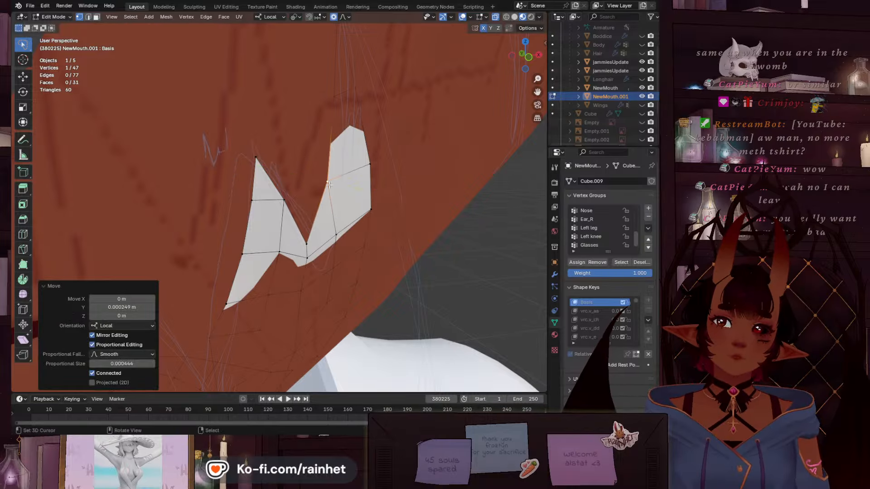
Bring the taller fang's two upper side vertices and its tip in front of the face along local Y
right_click(329, 120)
key("g")
key("y")
left_click(339, 97)
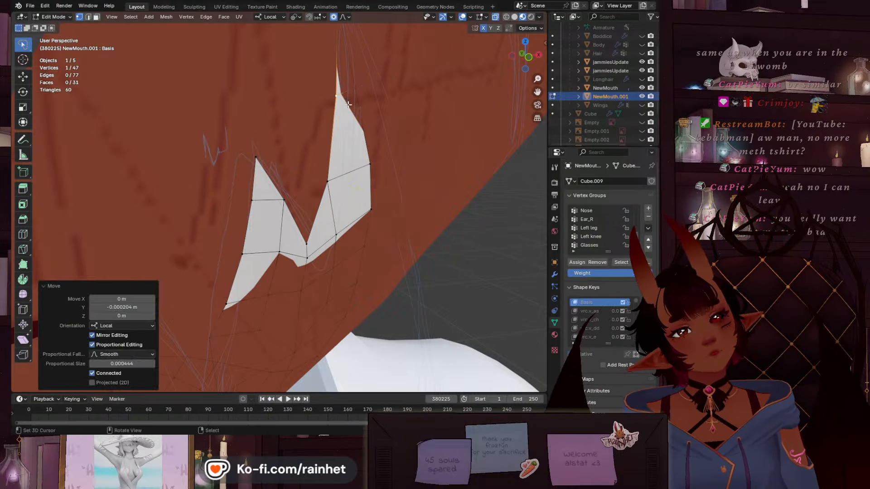
right_click(354, 89)
key("g")
key("y")
left_click(357, 90)
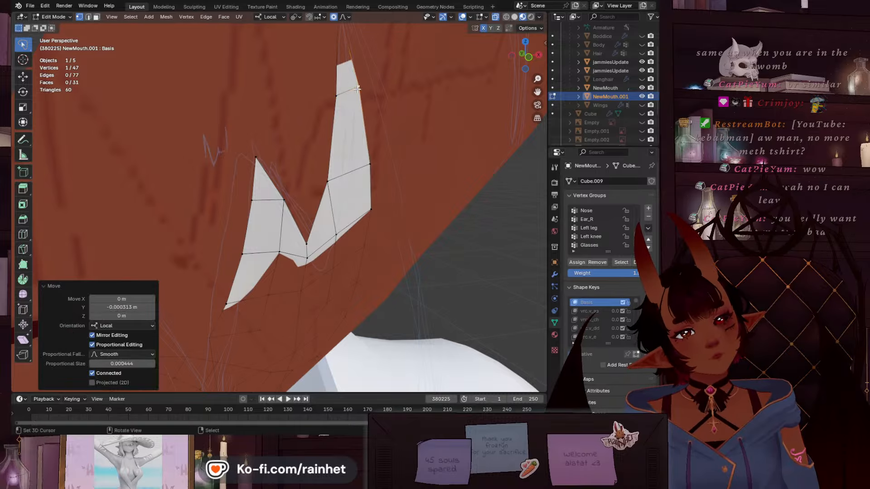
scroll(354, 88, "down", 1)
key("g")
key("y")
left_click(328, 89)
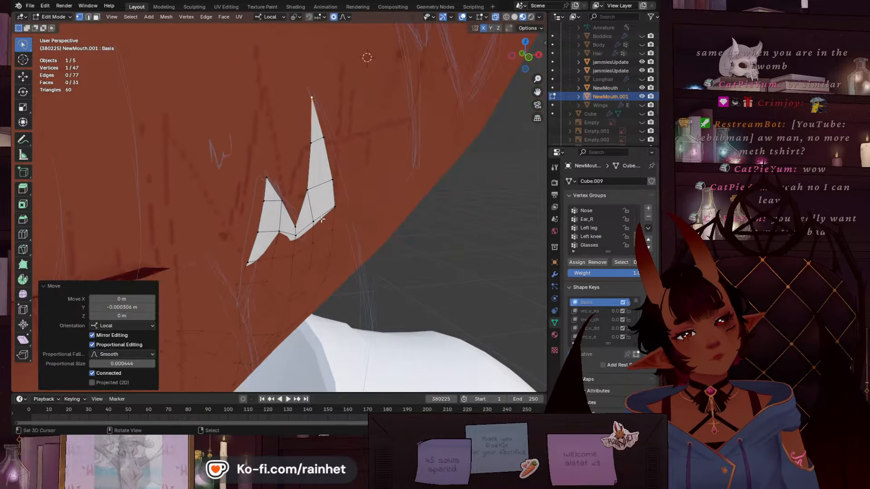
Move the vertex just beneath the notch and the shorter fang's inner base vertex along local Y to fit the face
scroll(363, 159, "up", 2)
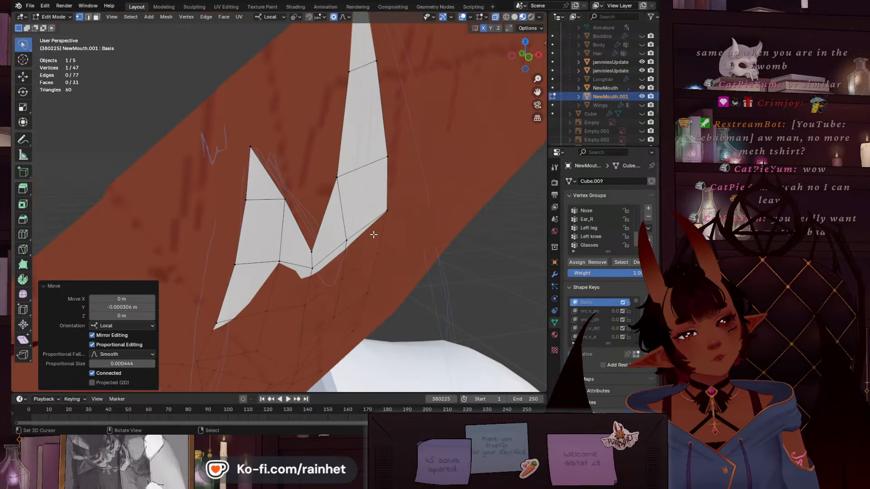
left_click(304, 275)
key("g")
key("y")
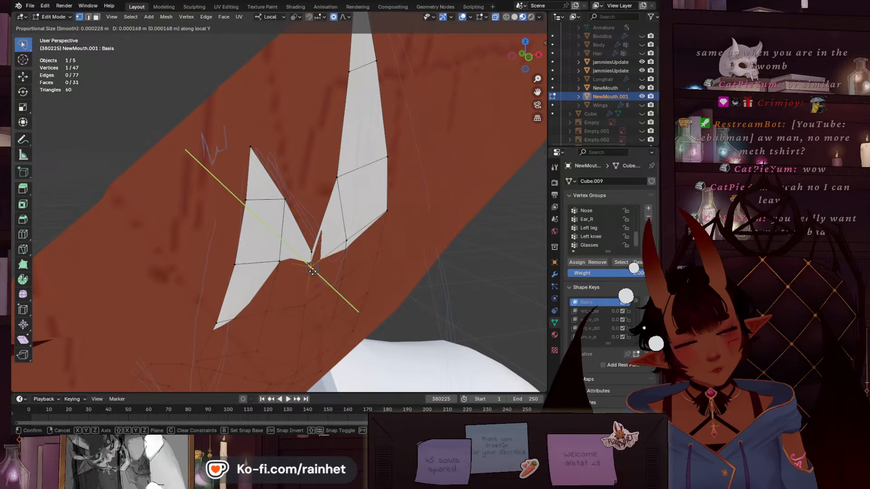
left_click(312, 271)
left_click(280, 261)
key("g")
key("y")
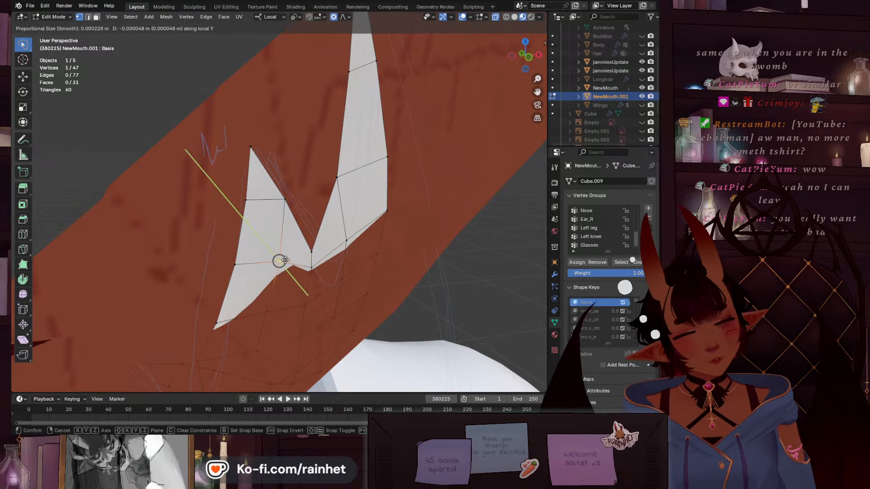
left_click(286, 261)
Pull the row of vertices below the notch and the taller fang's outer base vertices forward along local Y
left_click(307, 305)
key("g")
key("y")
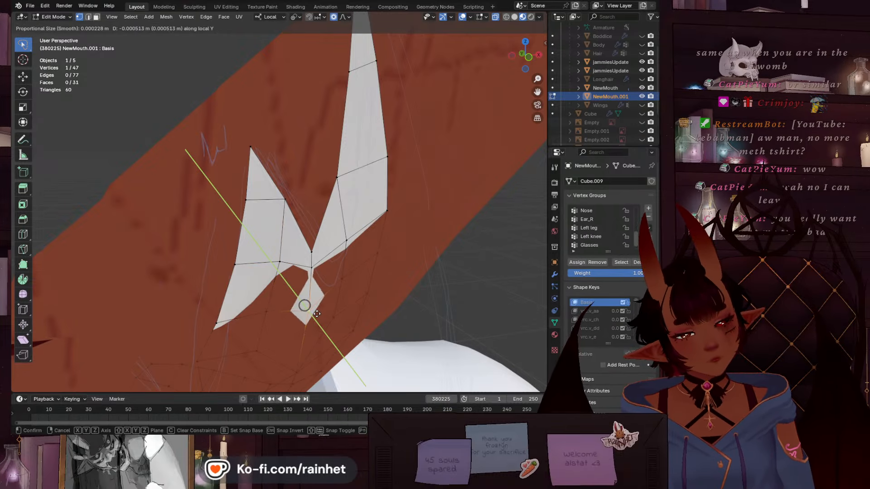
left_click(316, 313)
left_click(343, 278)
key("g")
key("y")
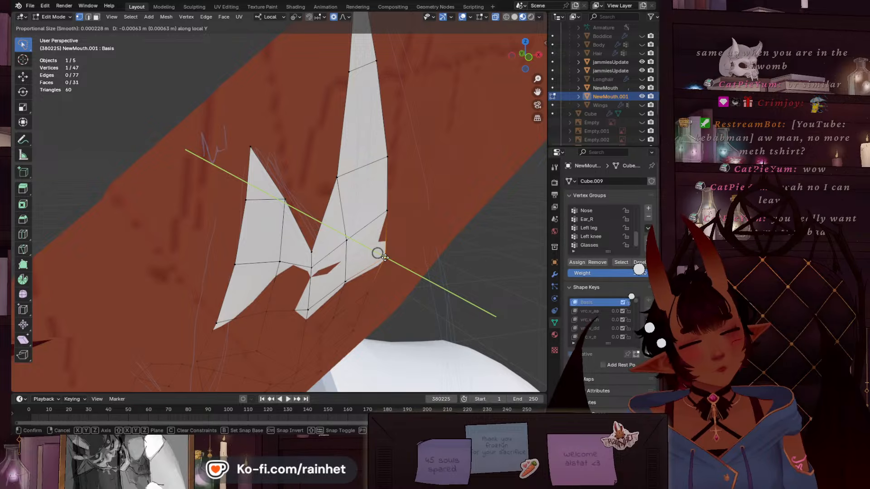
left_click(385, 257)
left_click(389, 211)
key("g")
key("y")
left_click(313, 278)
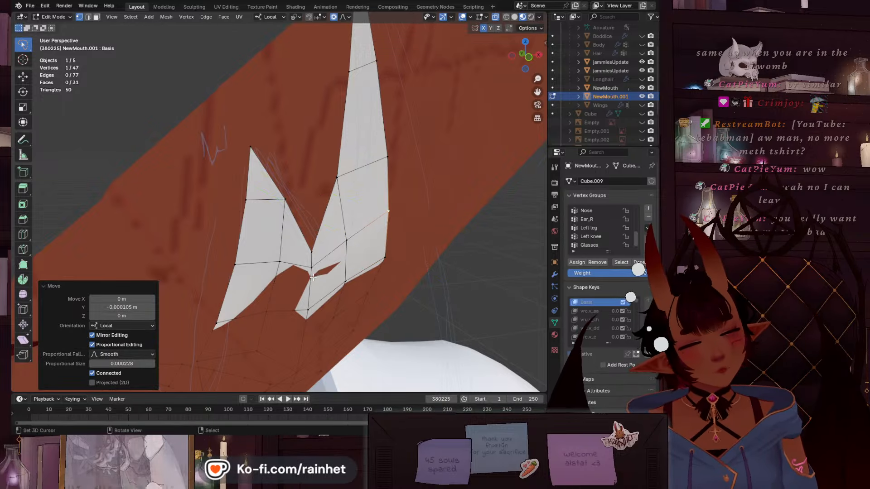
Pull the inner vertices below the shorter fang and the central vertex further down forward along local Y
left_click(267, 310)
key("g")
key("y")
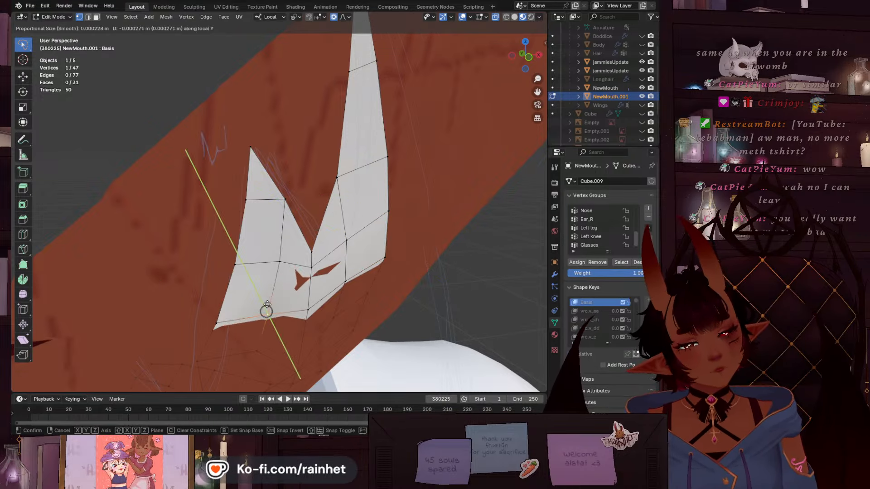
left_click(266, 310)
left_click(254, 350)
key("g")
key("y")
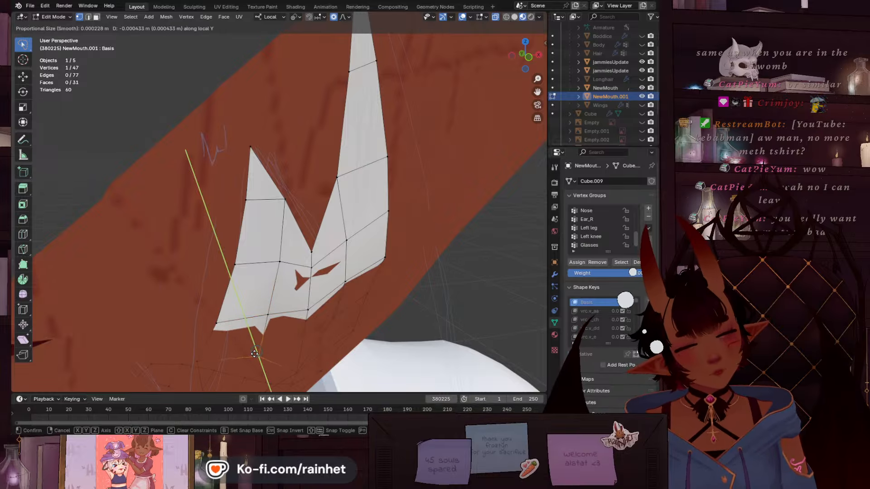
left_click(256, 355)
left_click(311, 356)
key("g")
key("y")
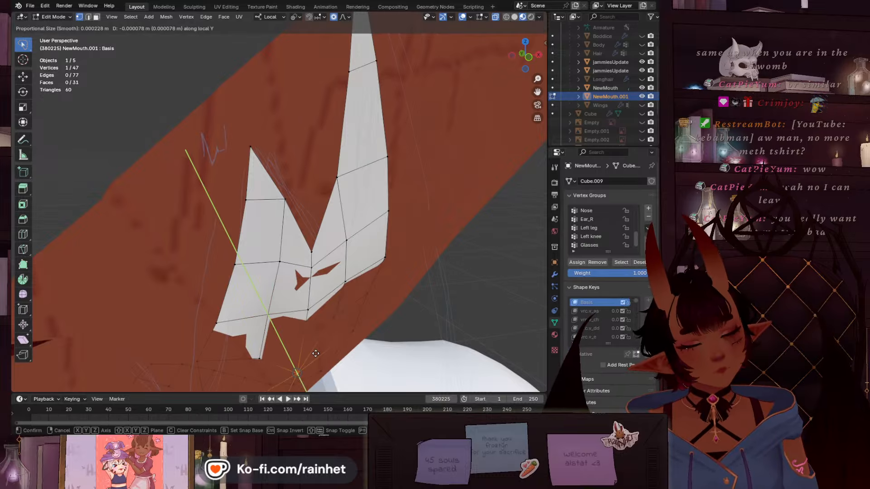
left_click(317, 357)
Pull the inner and outer-edge vertices below the taller fang forward along local Y, clear of the face
left_click(338, 317)
key("g")
key("y")
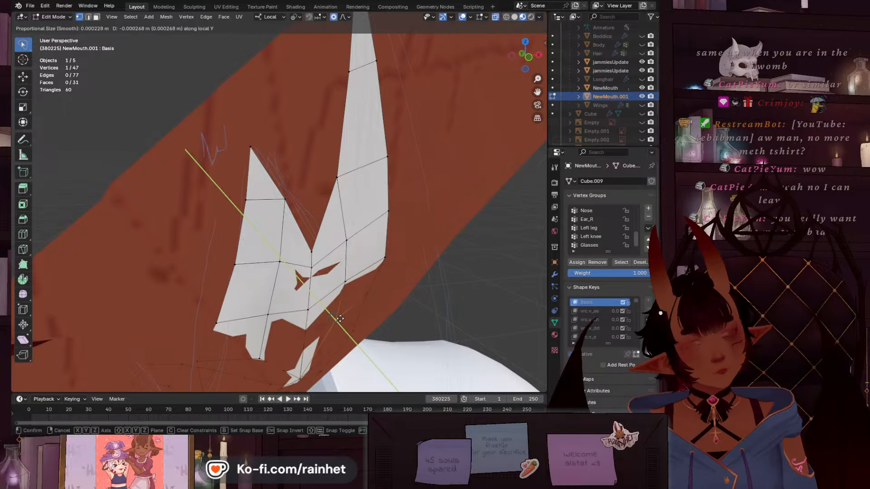
left_click(340, 320)
left_click(362, 286)
key("g")
key("y")
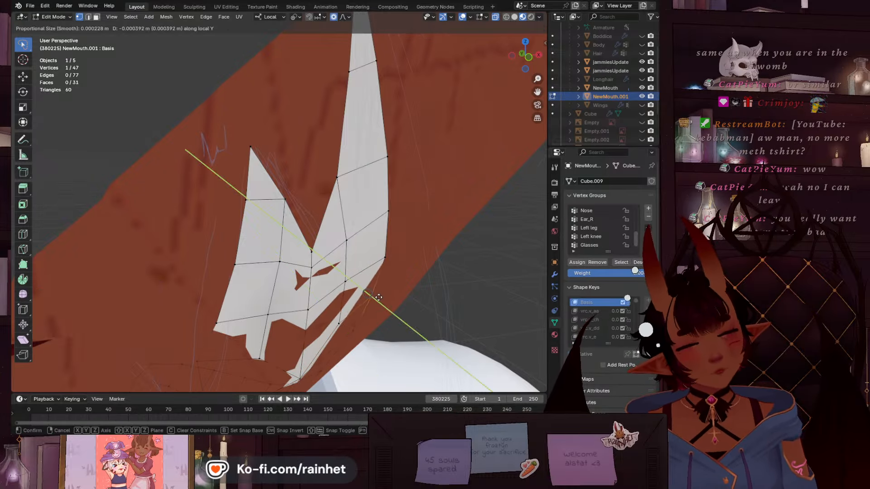
left_click(380, 300)
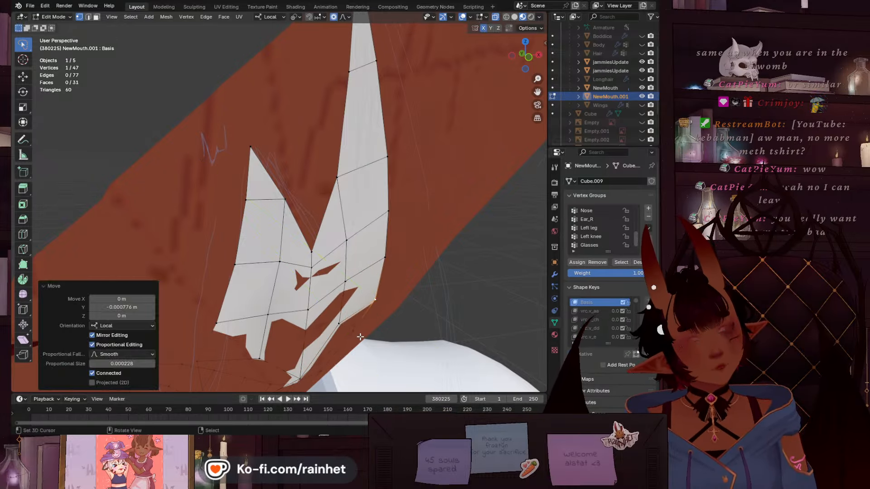
left_click(356, 335)
key("g")
key("y")
left_click(364, 336)
Bring the edge vertices below the shorter fang forward along local Y and nudge the adjacent inner vertex
scroll(290, 331, "down", 3)
middle_click_drag(240, 327, 267, 284)
scroll(265, 285, "up", 3)
left_click(227, 290)
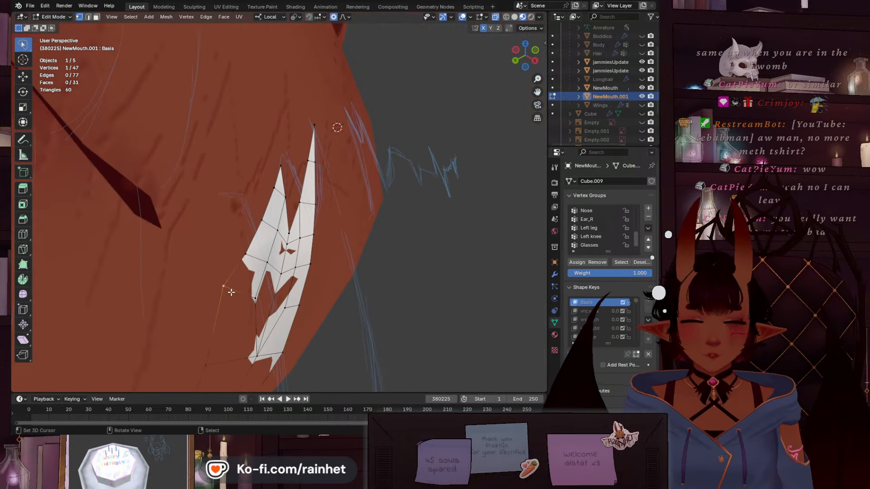
key("g")
key("y")
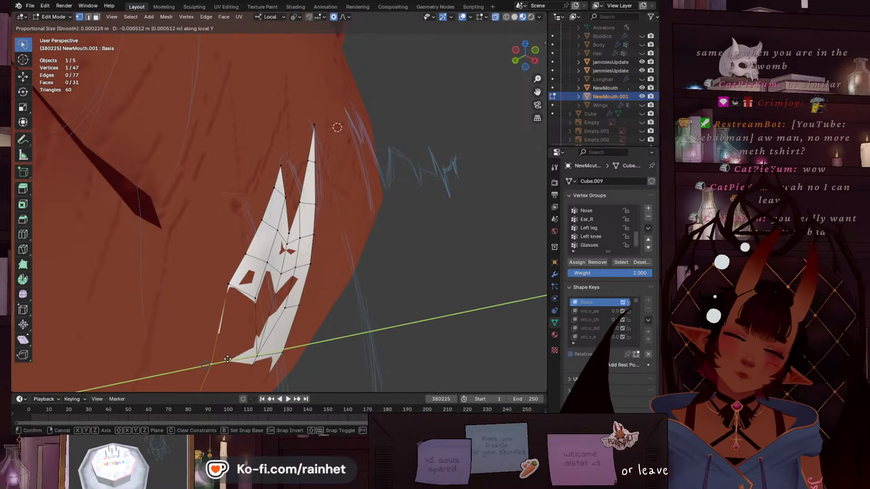
left_click(230, 359)
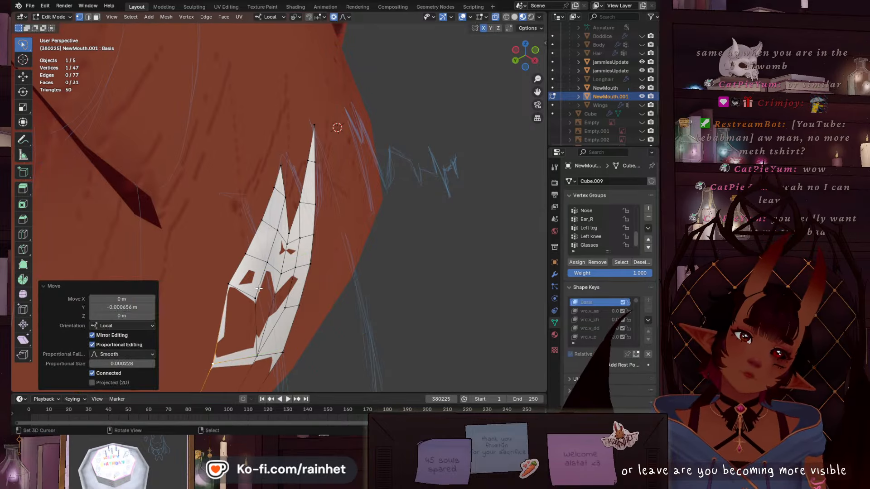
left_click(255, 297)
key("g")
key("y")
left_click(266, 305)
Select the next row of three vertices down the mouth strip and move it forward along local Y
scroll(266, 305, "down", 3)
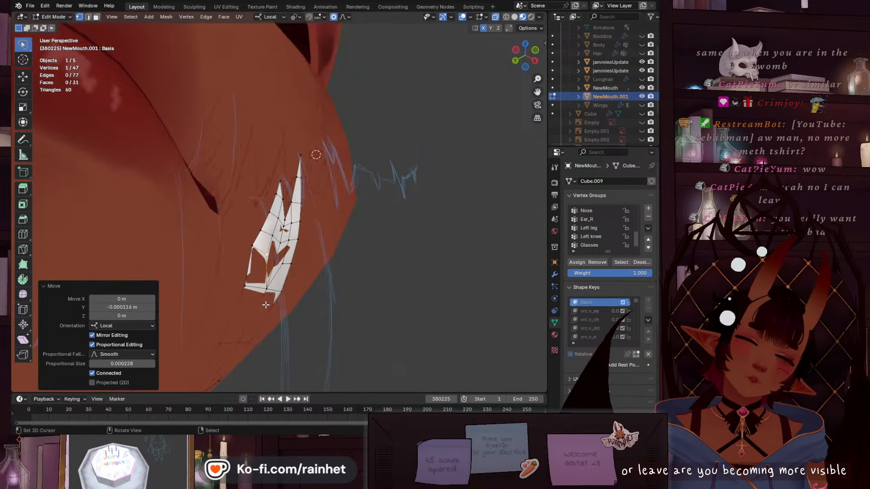
middle_click_drag(242, 336, 264, 248, "shift")
scroll(265, 247, "up", 2)
mouse_move(288, 271)
left_mouse_down()
mouse_move(196, 266)
mouse_move(293, 310)
left_mouse_up()
key("g")
key("y")
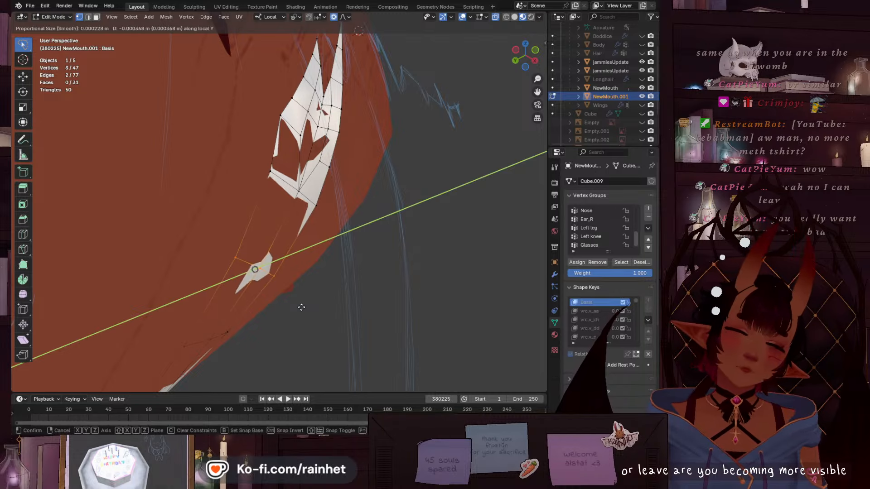
left_click(301, 307)
Move the two end vertices of that three-vertex row individually forward along local Y
left_click(285, 278)
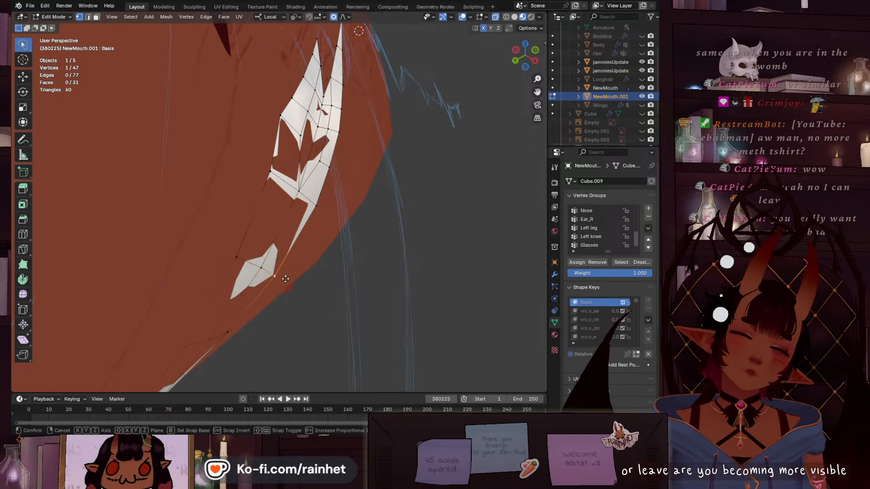
key("y")
left_click(288, 277)
right_click(238, 259)
key("g")
key("y")
left_click(241, 260)
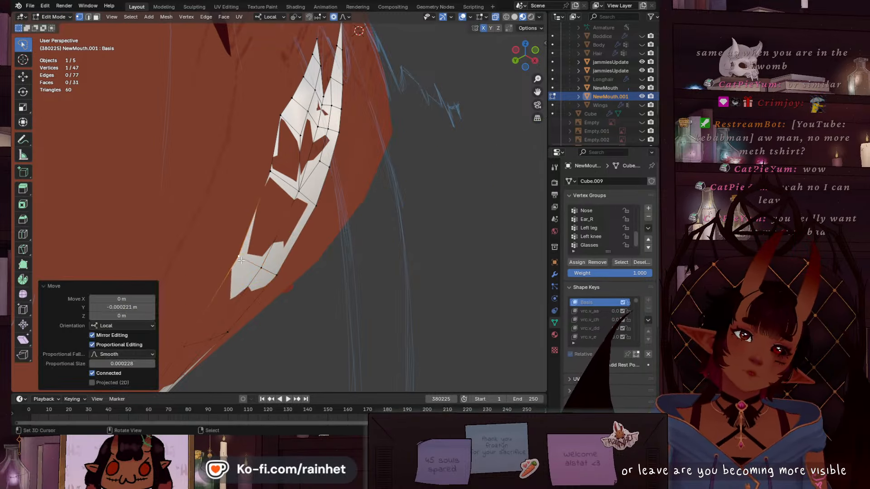
Move the single vertices along the lower part of the mouth strip, below the shorter fang, individually forward along local Y
scroll(241, 260, "down", 3)
key("g")
key("y")
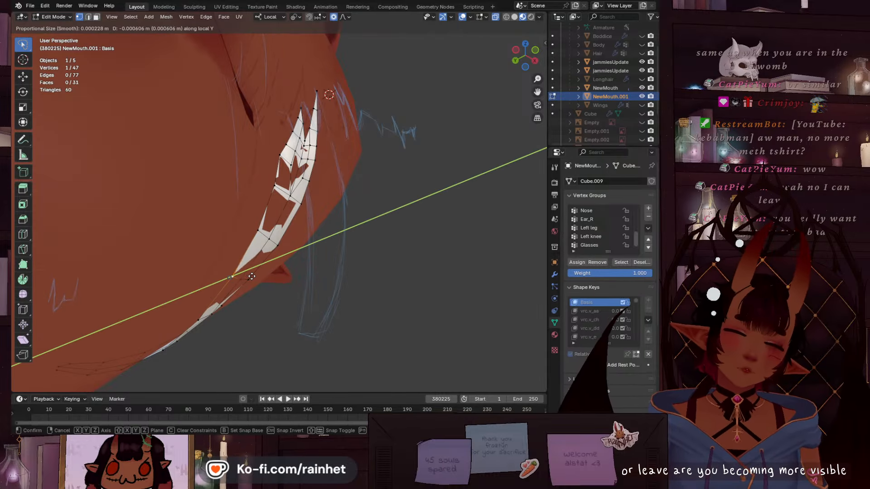
left_click(251, 276)
key("g")
key("y")
left_click(252, 279)
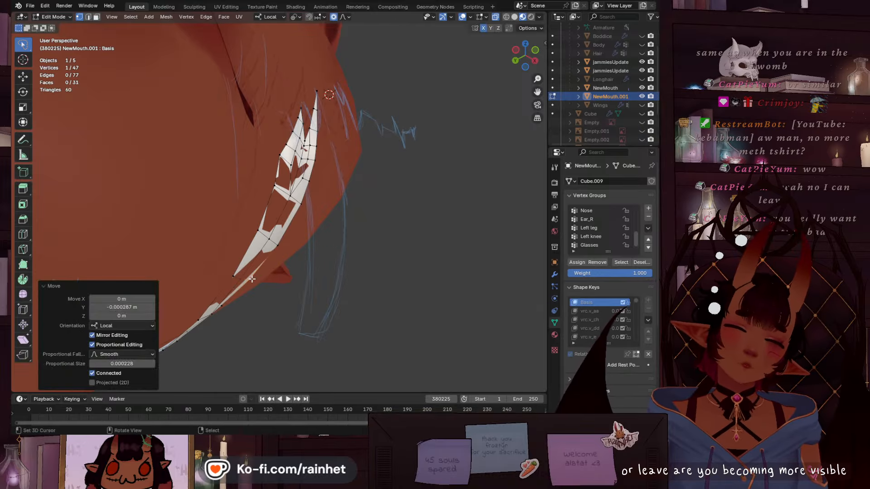
key("g")
key("y")
left_click(257, 272)
scroll(256, 271, "down", 2)
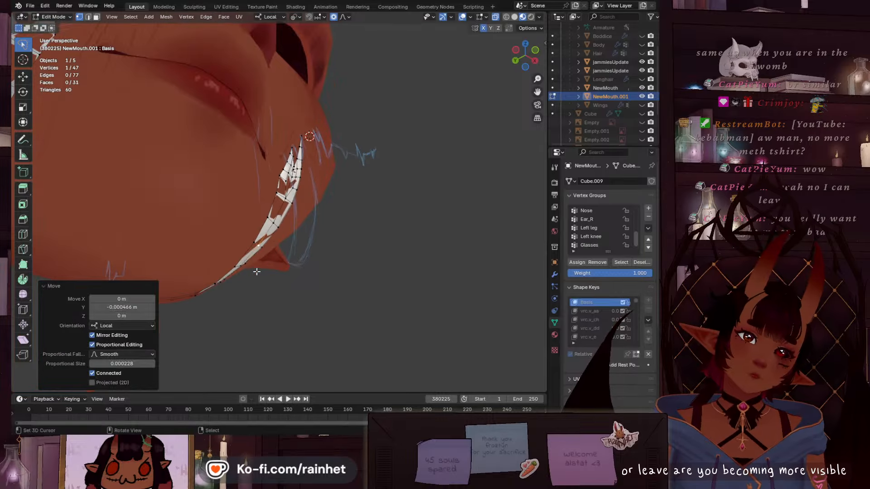
Select the next row of three vertices toward the mouth corner and check its placement against the sketch in front view
middle_click_drag(257, 271, 196, 245)
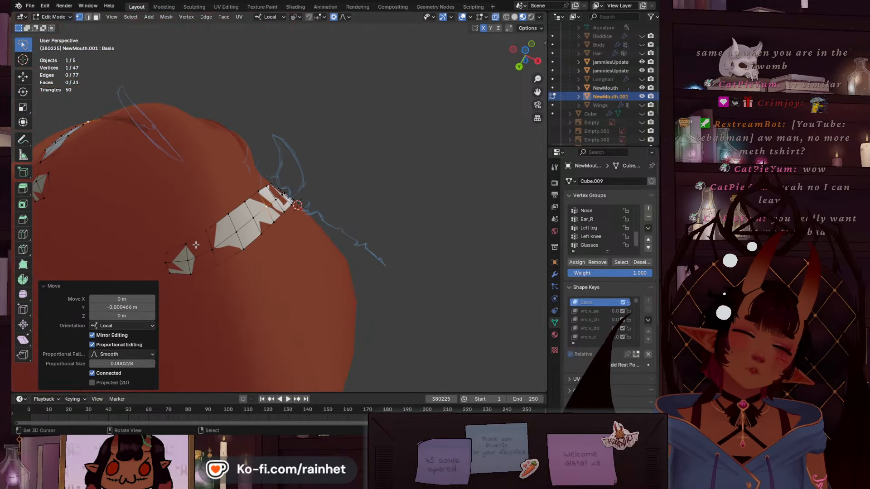
left_click_drag(228, 295, 233, 292)
middle_click_drag(244, 271, 212, 354)
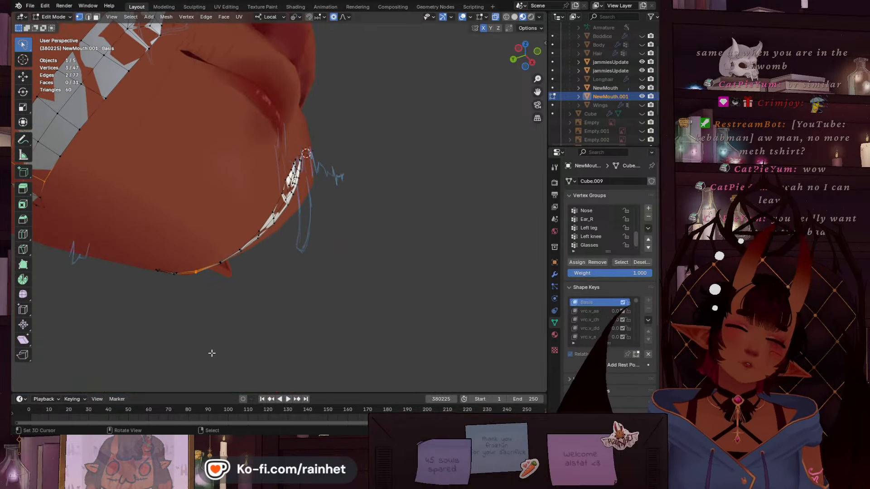
key("KP_1")
scroll(252, 313, "up", 5)
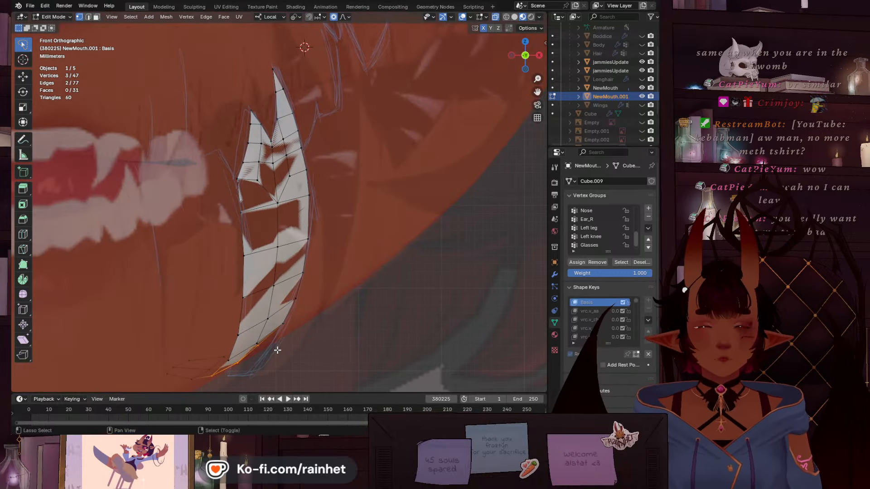
scroll(297, 268, "up", 2)
middle_click_drag(276, 349, 198, 320, "shift")
scroll(198, 320, "down", 4)
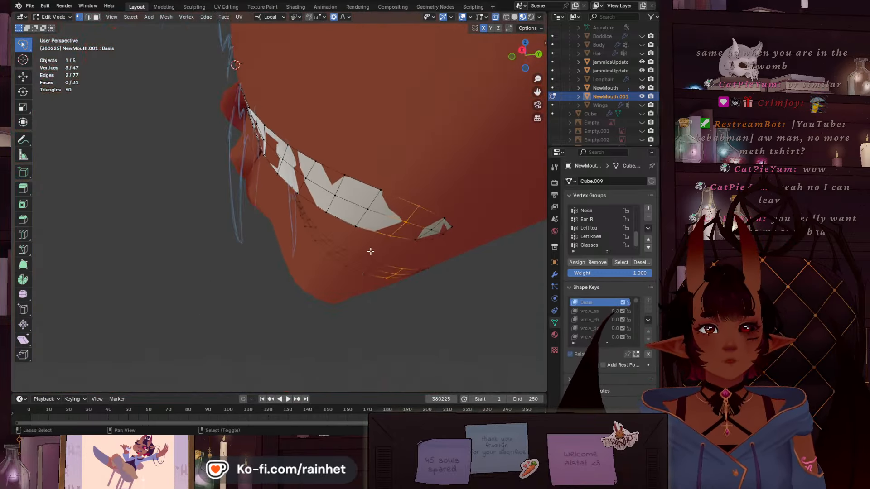
Select the tip vertex at the mouth corner and move it -0.001281 m along local Y with a proportional size of 0.057
middle_click_drag(371, 248, 353, 198)
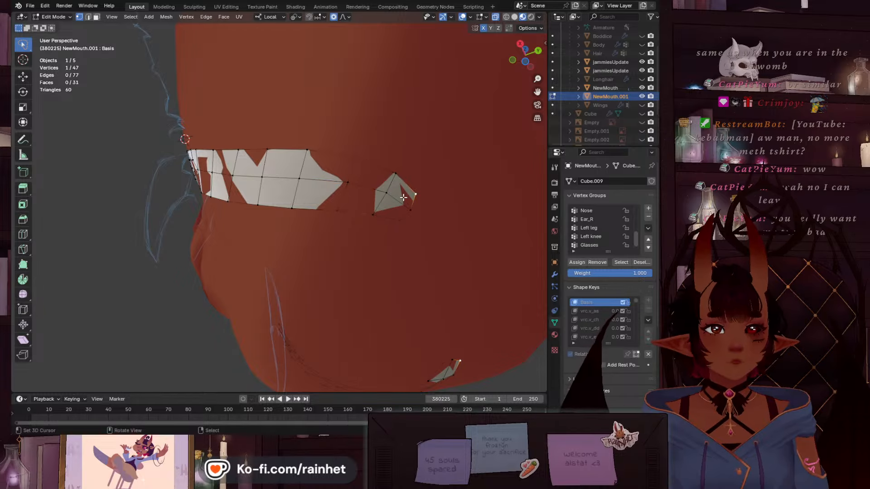
key("g")
key("y")
key("y")
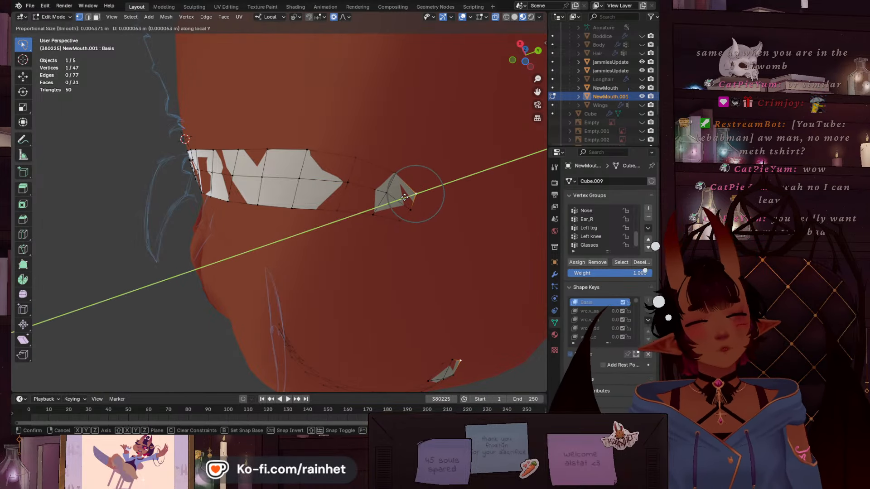
scroll(405, 198, "down", 20)
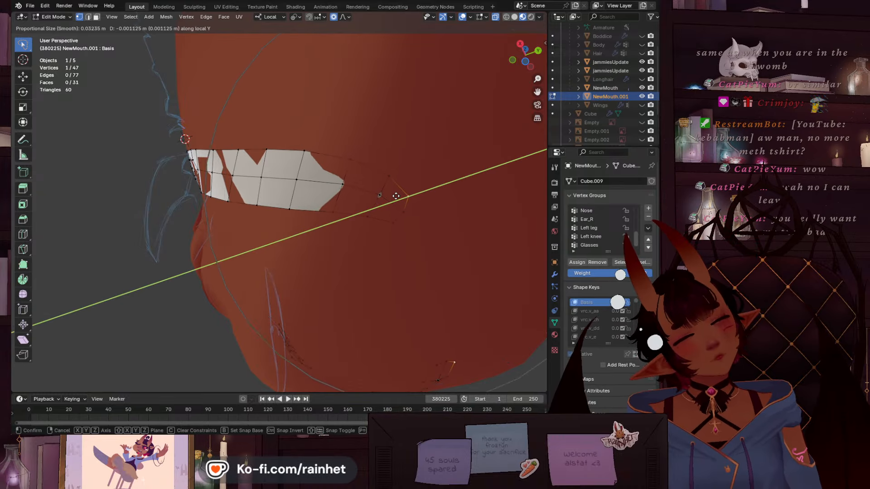
scroll(394, 194, "down", 4)
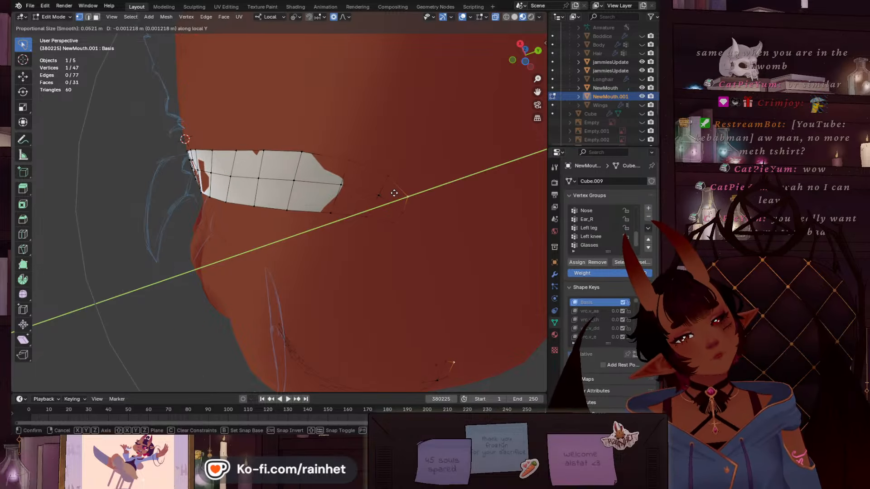
left_click(393, 193)
Move the mouth corner's tip vertex along local Z with the proportional size reduced to about 0.024 m
middle_click_drag(393, 193, 406, 168)
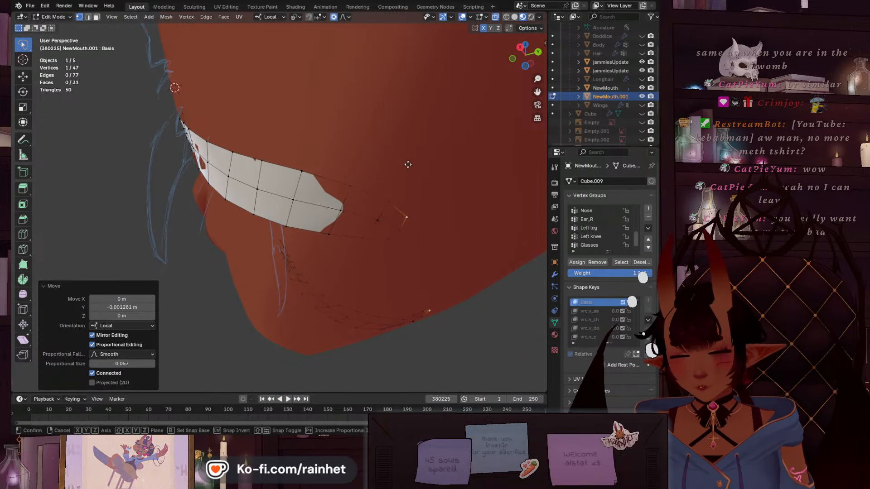
key("g")
key("z")
key("z")
scroll(408, 164, "up", 3)
scroll(408, 166, "up", 6)
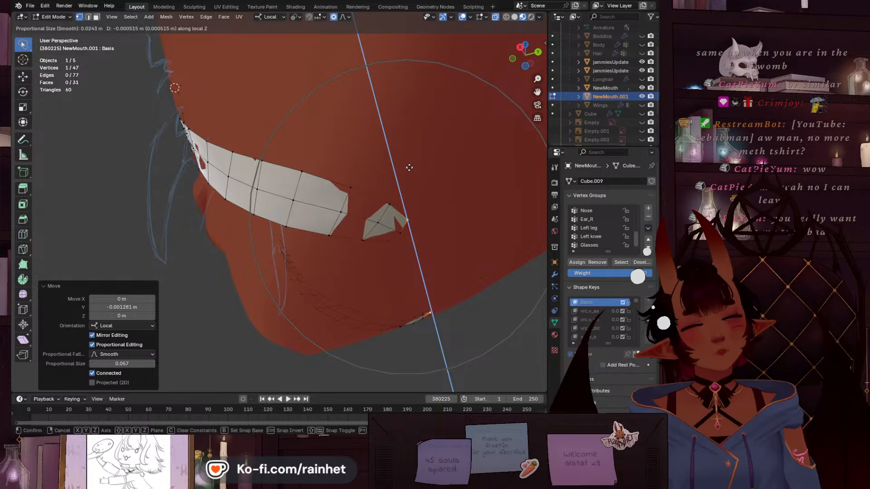
Move two vertices at the rear end of the NewMouth.001 strip by about -0.00086 m and -0.0007 m along local Z with proportional editing
scroll(409, 168, "down", 2)
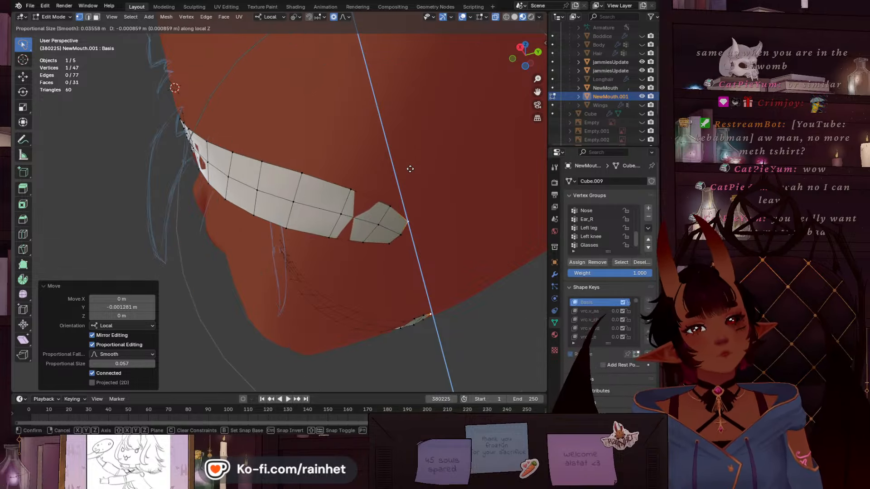
left_click(410, 168)
middle_click_drag(410, 168, 343, 236)
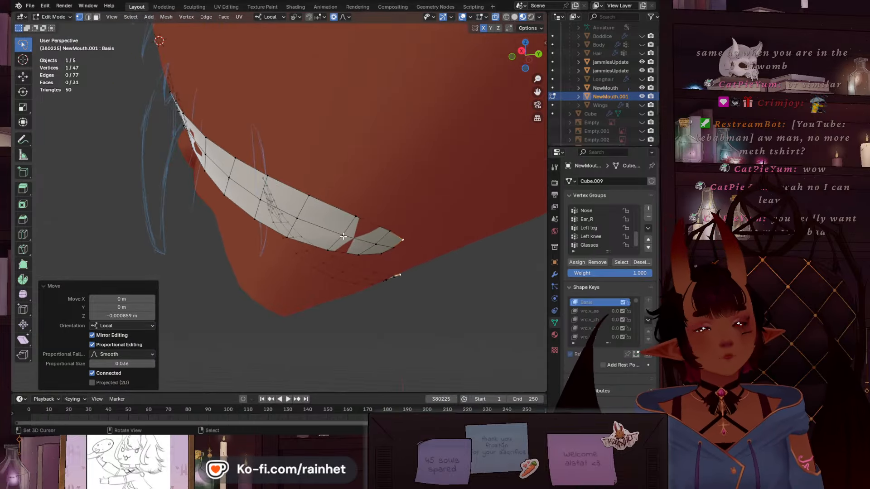
key("g")
key("z")
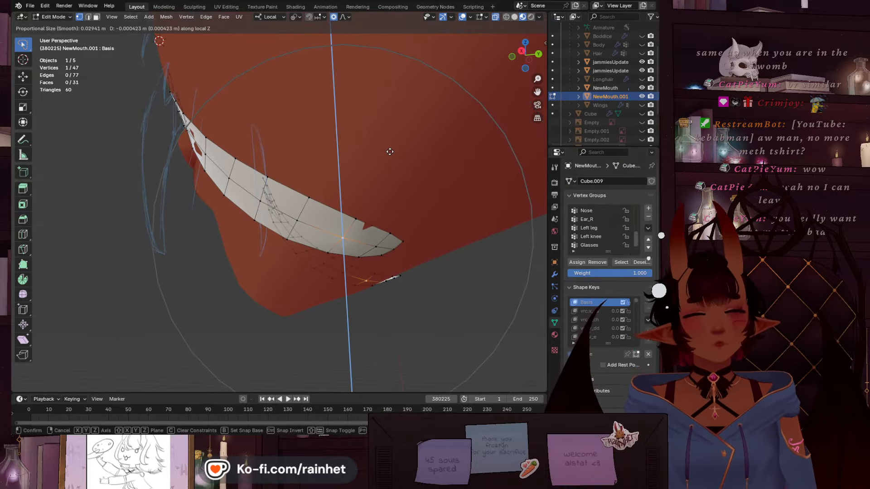
left_click(389, 153)
Shift the inner vertex beside the hole in the strip's front half along local Y, using a smaller proportional radius
middle_click_drag(388, 154, 269, 213)
scroll(304, 235, "up", 5)
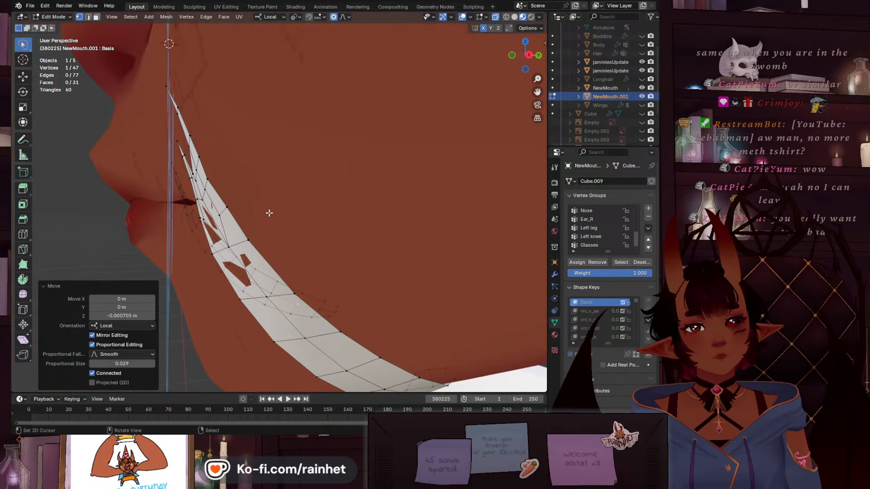
left_click(224, 251)
key("g")
key("y")
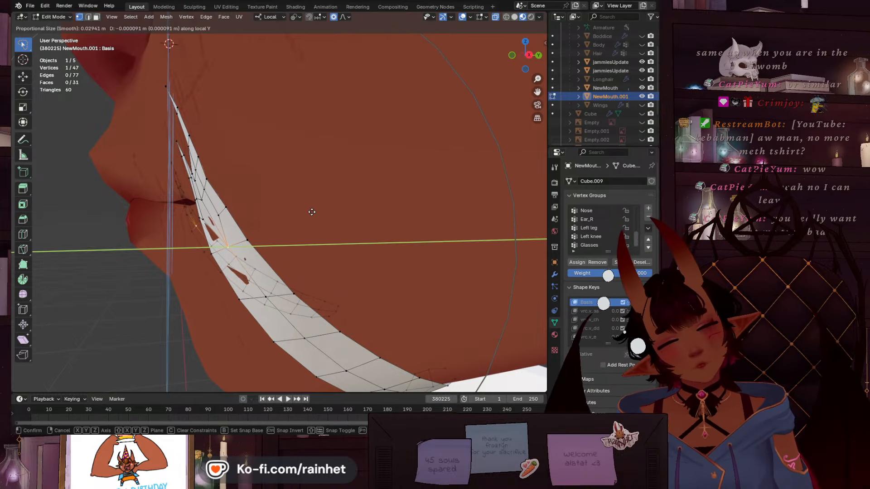
scroll(312, 212, "up", 6)
left_click(311, 213)
Move the rear-edge vertex level with the mouth corner about -0.00029 m along local Y with a proportional size of about 0.003
left_click(222, 199)
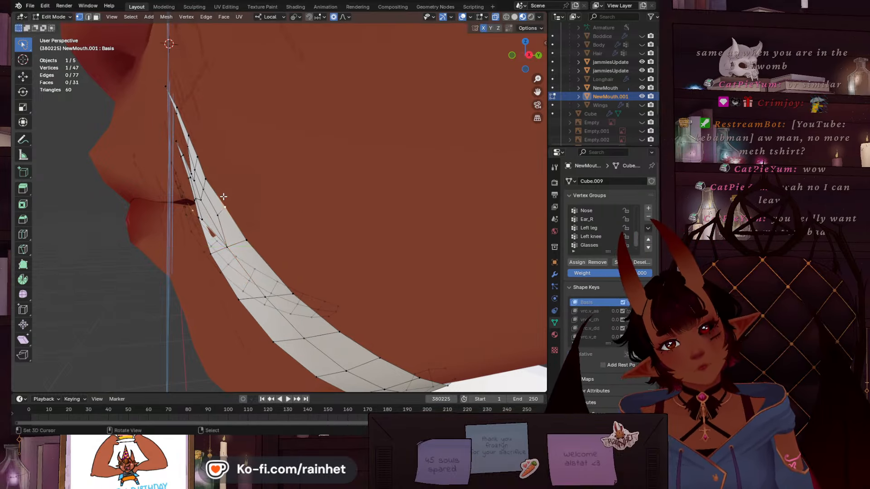
key("g")
key("y")
scroll(244, 195, "up", 12)
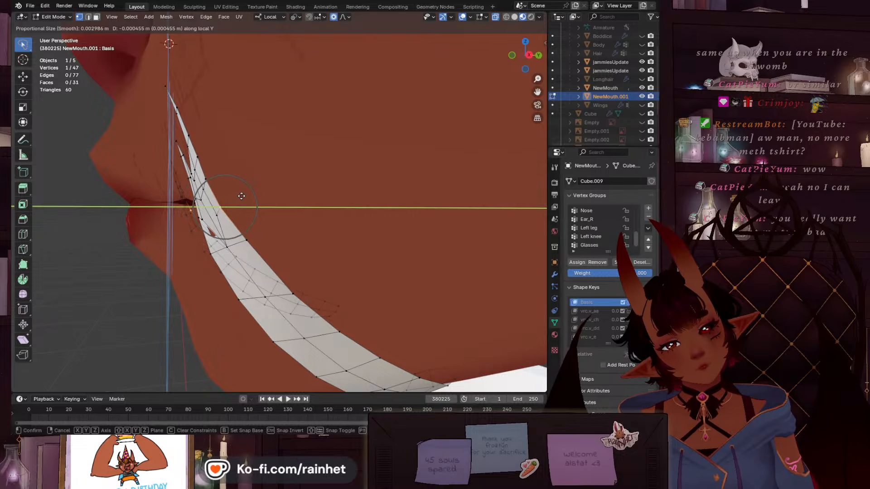
left_click(241, 195)
In the right side view, nudge the rear-edge vertex about 0.00018 m and the long prong's tip about 0.0002 m along local Y
left_click(529, 54)
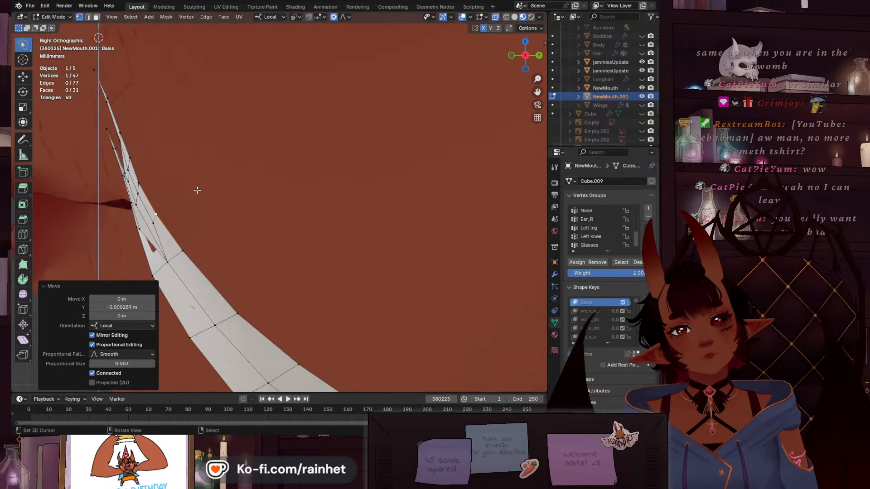
key("g")
key("y")
left_click(134, 144)
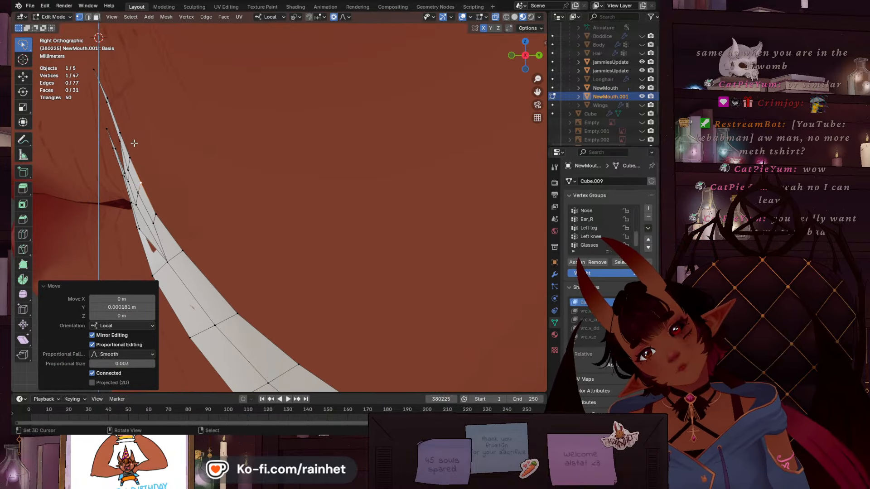
key("g")
key("y")
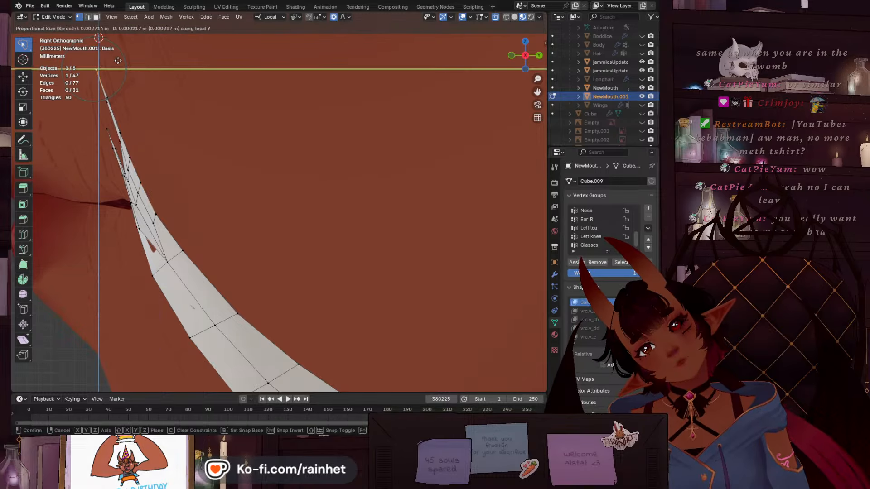
left_click(77, 149)
Adjust two vertices around the shorter prong along local Y, by about -0.00025 m and 0.00011 m
right_click(115, 144)
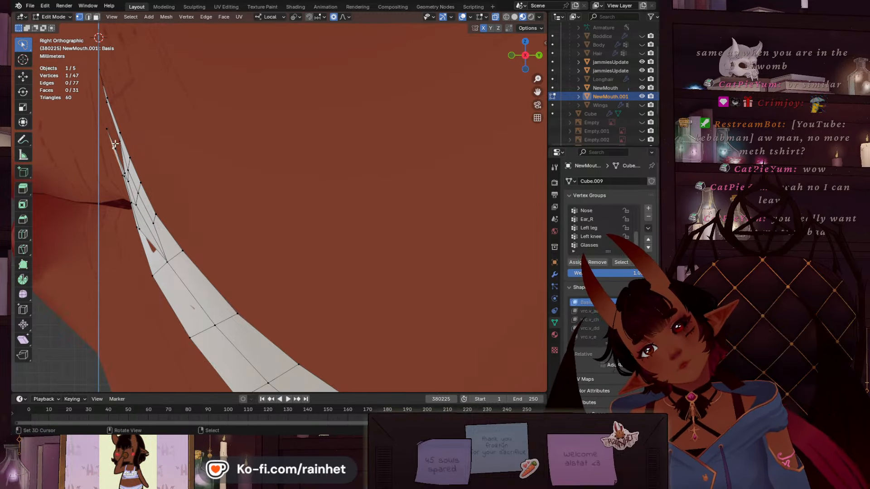
key("g")
key("y")
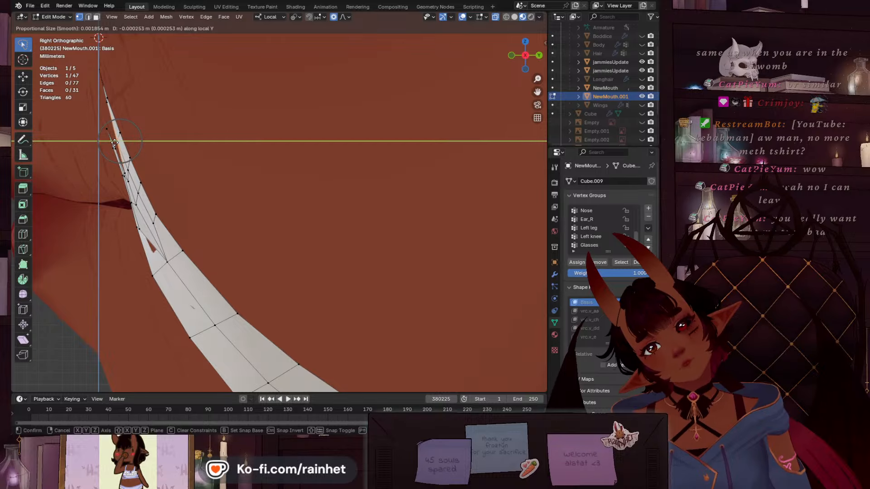
left_click(115, 142)
right_click(104, 129)
key("g")
key("y")
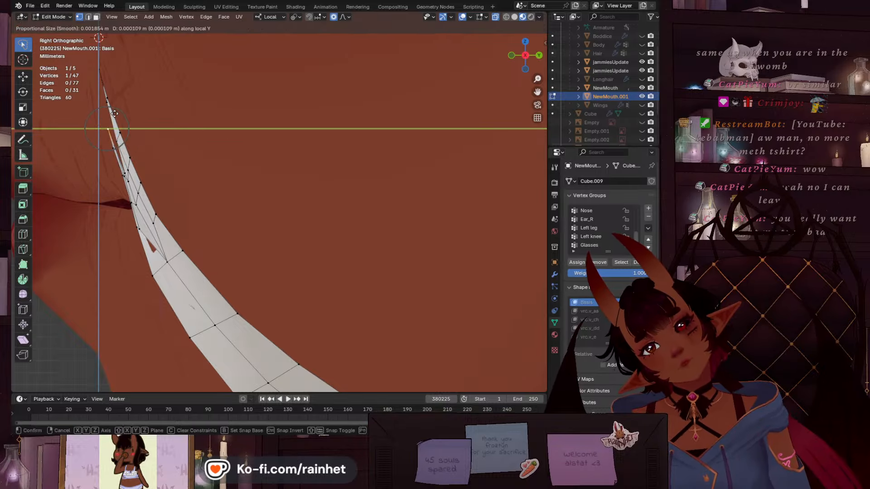
left_click(107, 136)
Move one vertex above and one below the mouth corner about -0.00015 m each along local Y to close the remaining hole
right_click(116, 172)
key("g")
key("y")
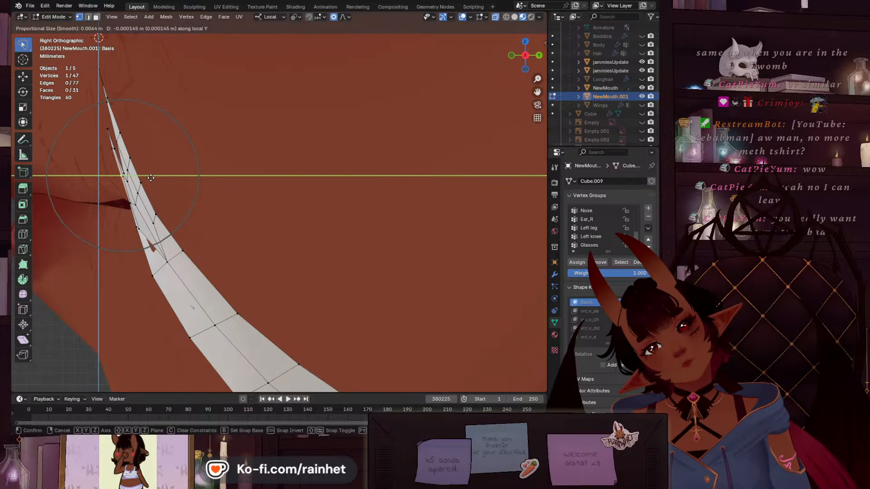
left_click(151, 178)
right_click(138, 224)
key("g")
key("y")
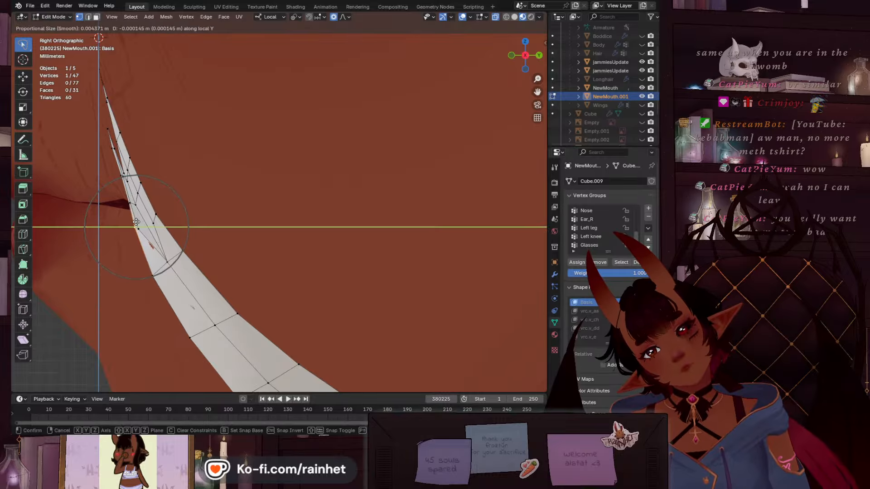
left_click(135, 223)
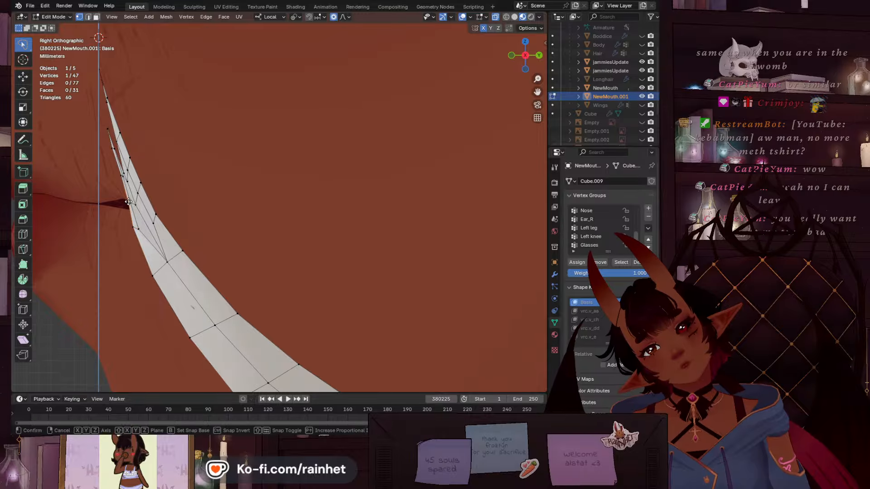
Nudge the front-edge vertex at the mouth corner and the one just above it along local Y
right_click(126, 203)
key("g")
key("y")
left_click(126, 202)
right_click(119, 176)
key("g")
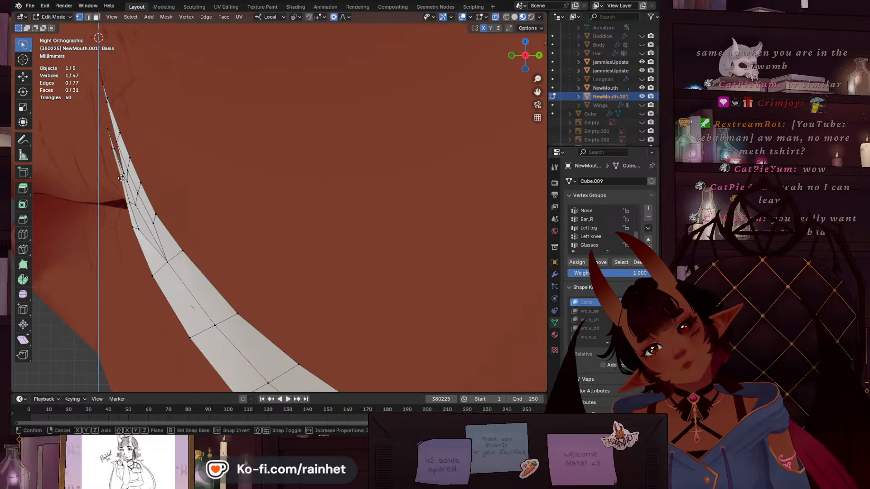
key("y")
left_click(121, 178)
Deselect everything and examine the strip's shape against the reference drawing from the front
key("alt+a")
scroll(230, 198, "down", 15)
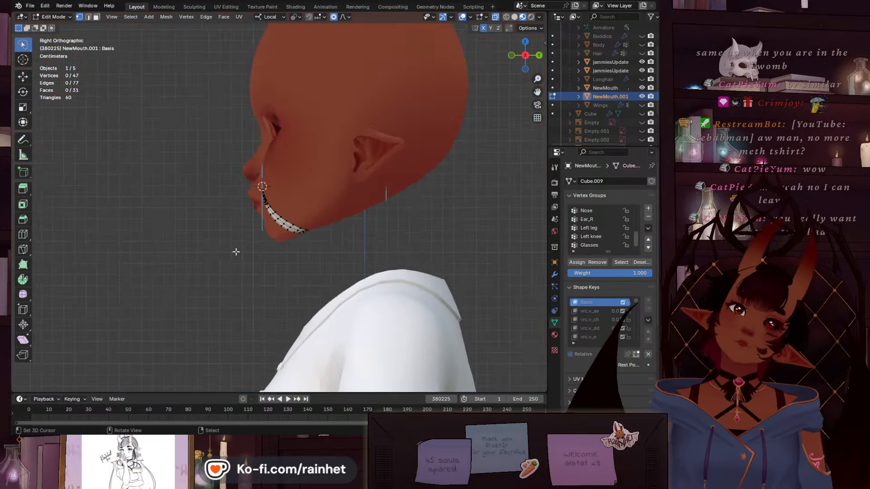
middle_click_drag(235, 251, 425, 183)
left_click(526, 56)
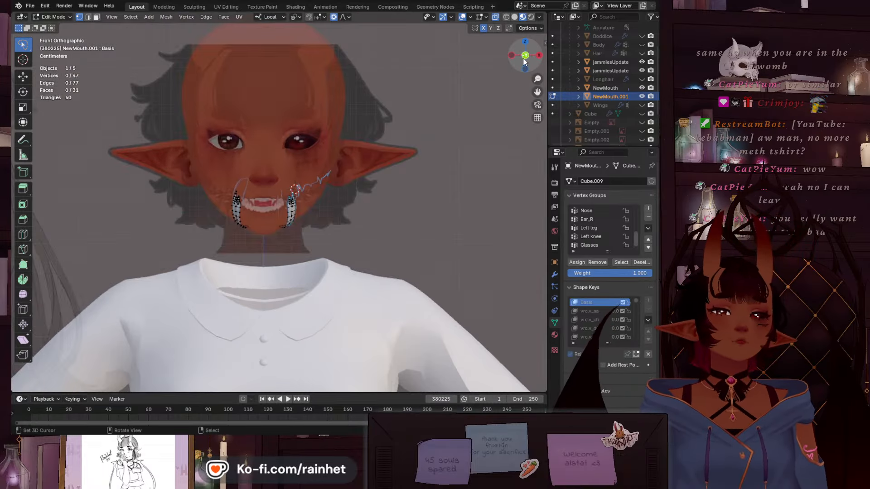
scroll(391, 255, "up", 9)
middle_click_drag(391, 255, 312, 218, "shift")
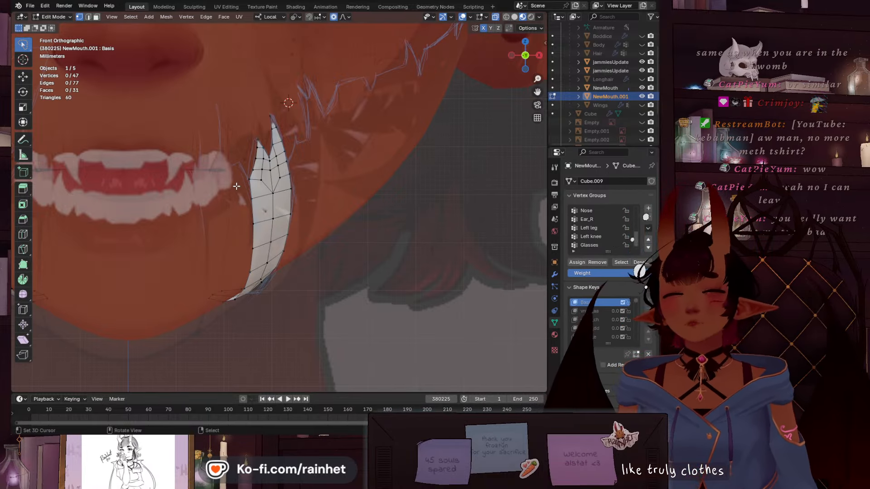
scroll(285, 212, "down", 2)
scroll(285, 212, "down", 3)
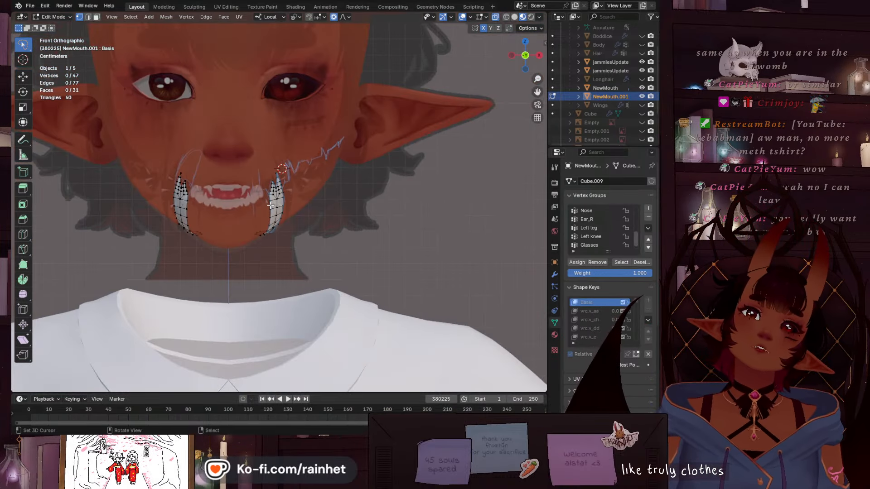
scroll(279, 203, "up", 5)
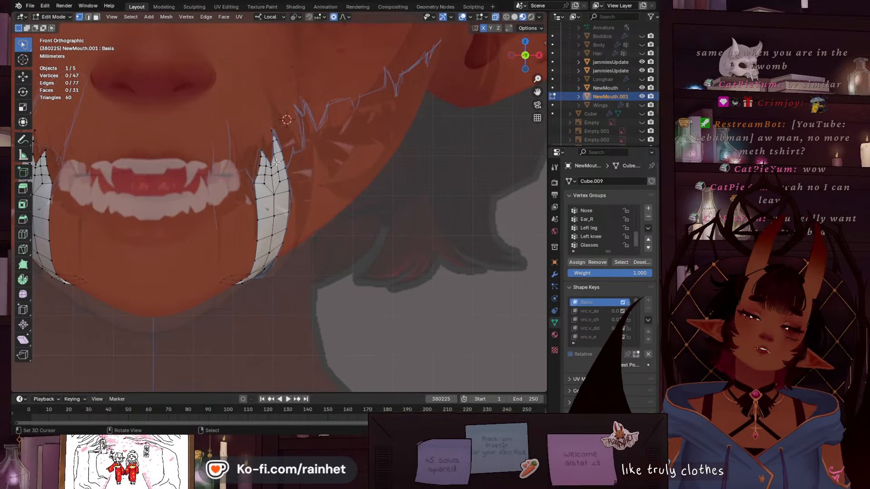
scroll(317, 135, "up", 4)
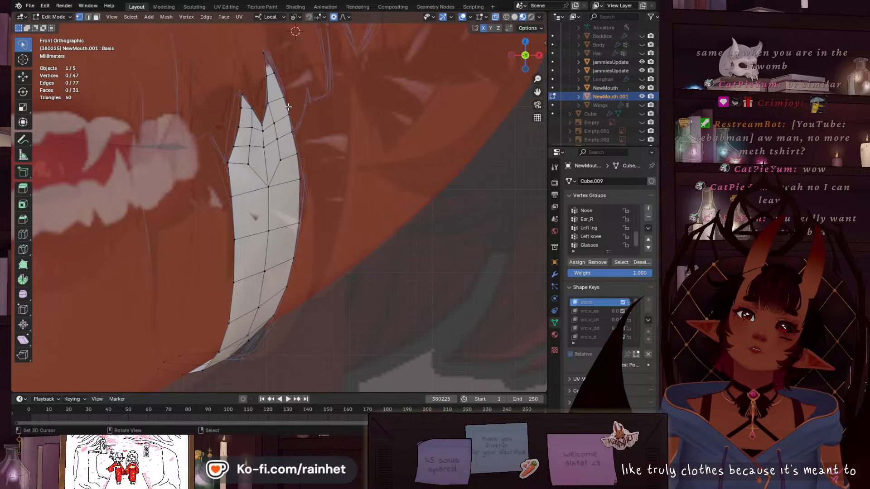
scroll(288, 107, "down", 3)
Move the tip vertex of the longer prong about -0.0004 m along local Y so it clears the skin
middle_click_drag(266, 145, 279, 175)
right_click(295, 136)
scroll(337, 162, "up", 4)
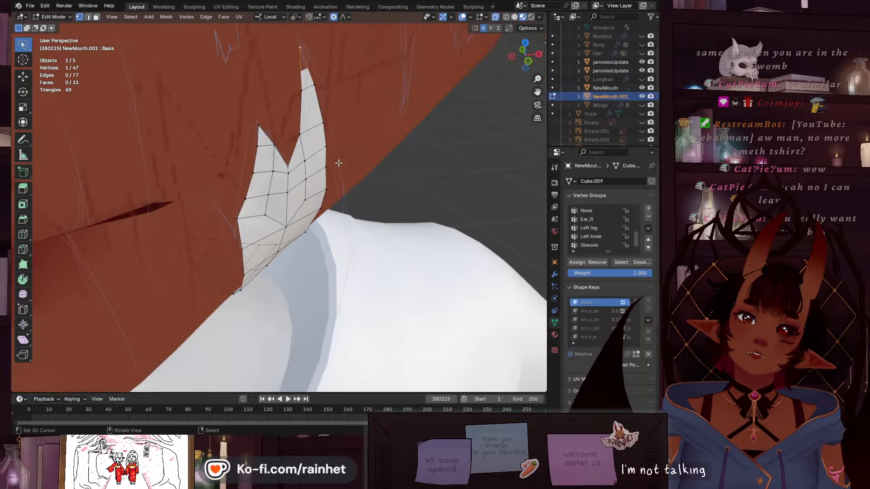
key("g")
key("y")
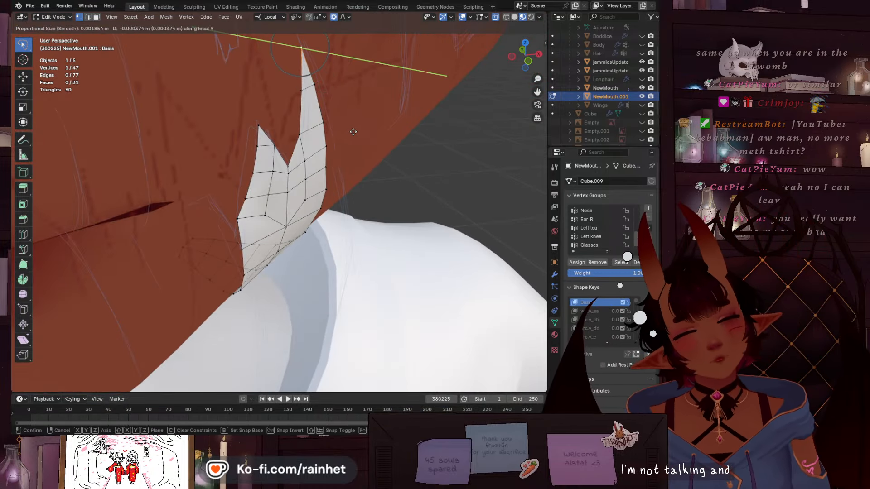
left_click(353, 131)
Select the entire linked strip and extrude it about 0.00136 m along its normal
scroll(398, 112, "down", 2)
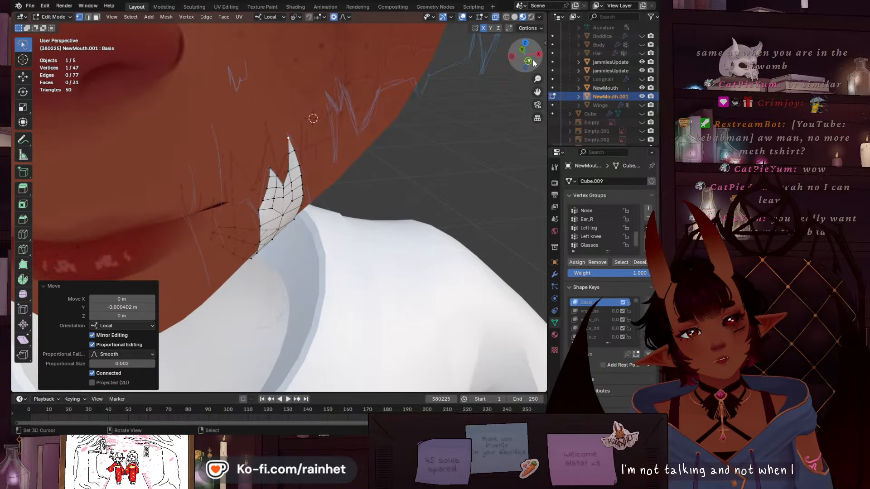
left_click(530, 62)
scroll(297, 204, "up", 3)
right_click(260, 226)
key("l")
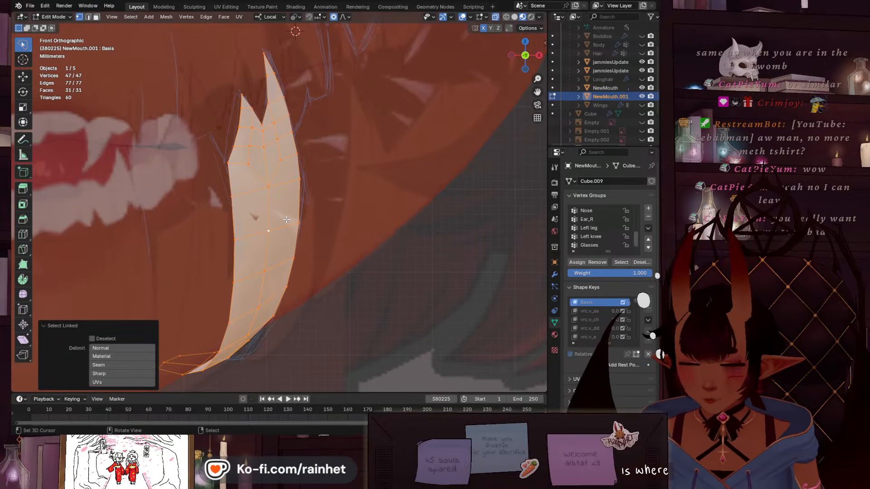
scroll(267, 220, "down", 5)
middle_click_drag(328, 278, 281, 168)
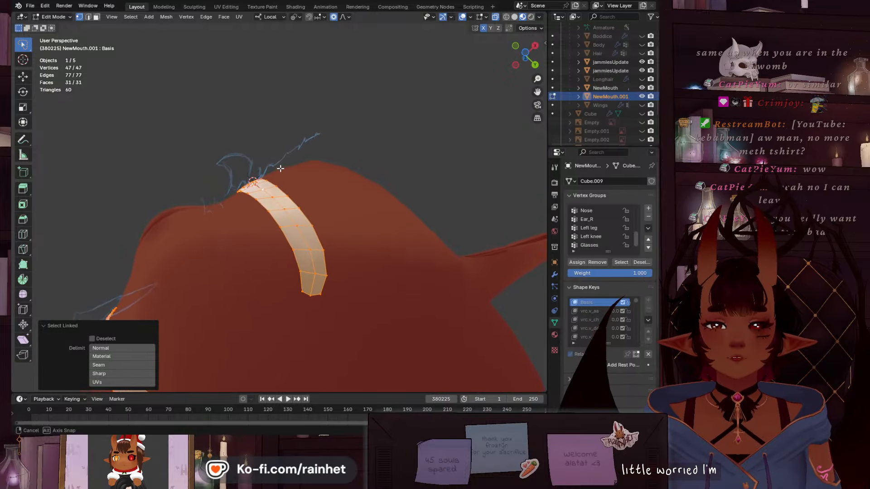
middle_click_drag(346, 266, 366, 234)
key("e")
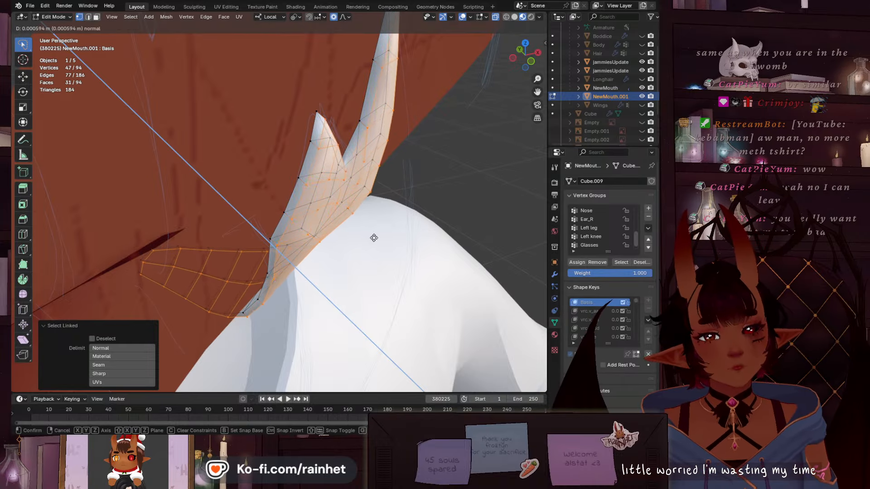
left_click(380, 244)
Fatten the extruded faces outward by about 0.00387 m with Shrink/Fatten
middle_click_drag(380, 244, 349, 171)
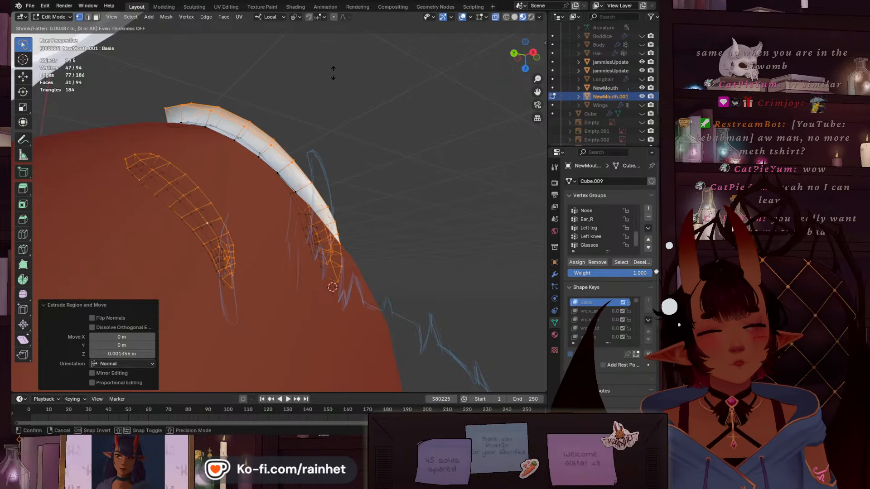
left_click(333, 73)
middle_click_drag(333, 73, 240, 144)
scroll(238, 144, "up", 3)
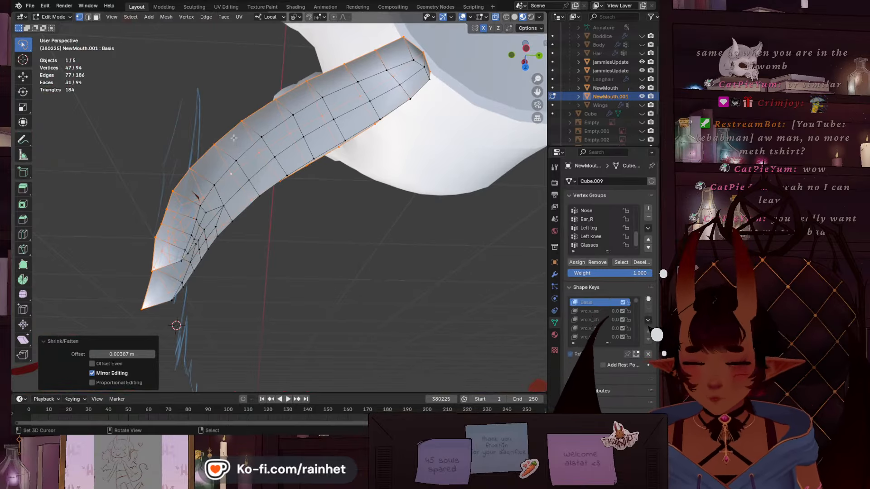
key("shift+v")
right_click(243, 139)
middle_click_drag(242, 140, 277, 175)
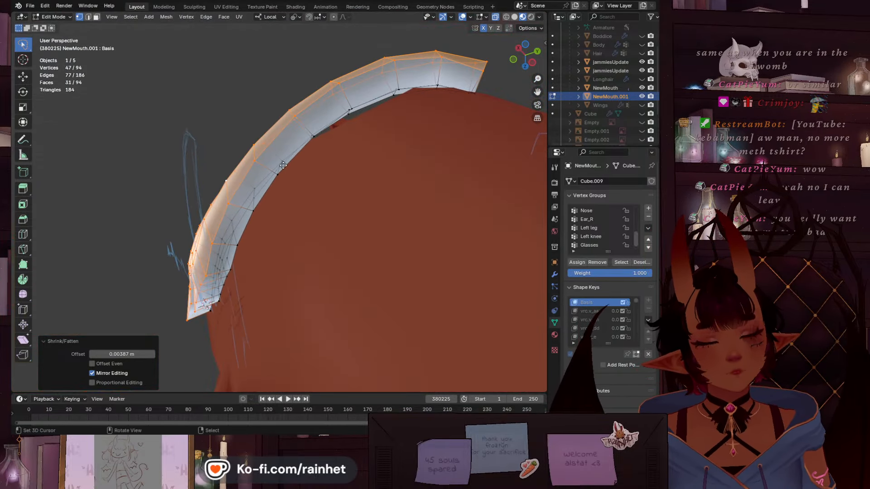
key("shift+v")
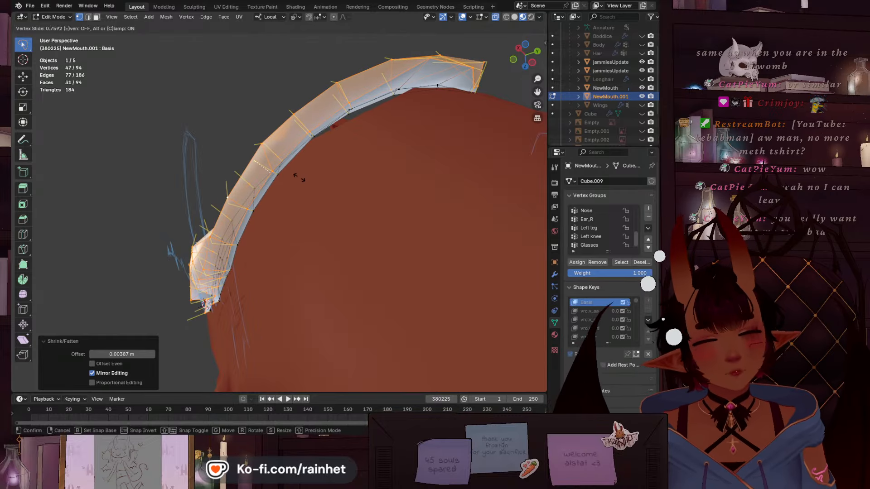
right_click(301, 181)
middle_click_drag(301, 180, 295, 153)
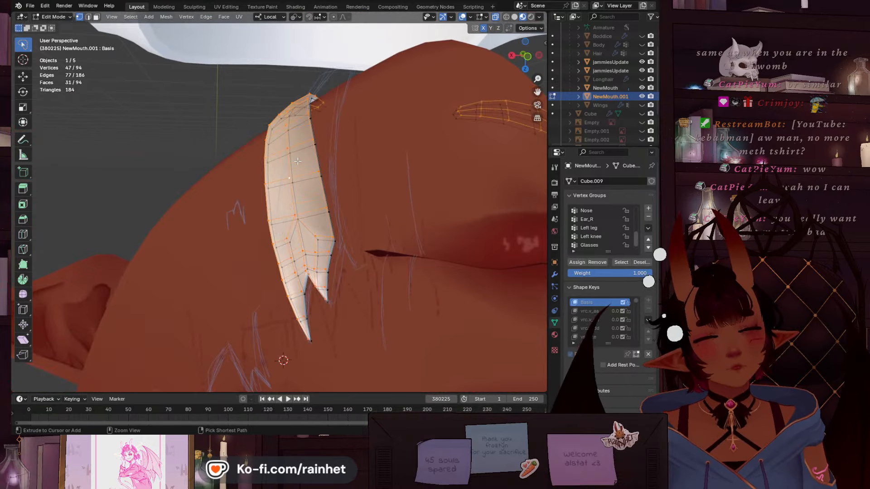
Undo the strip's extrusion and fattening, and select its complete outer border as edges, including those around the prongs
key("shift+h")
left_click(333, 222, "alt")
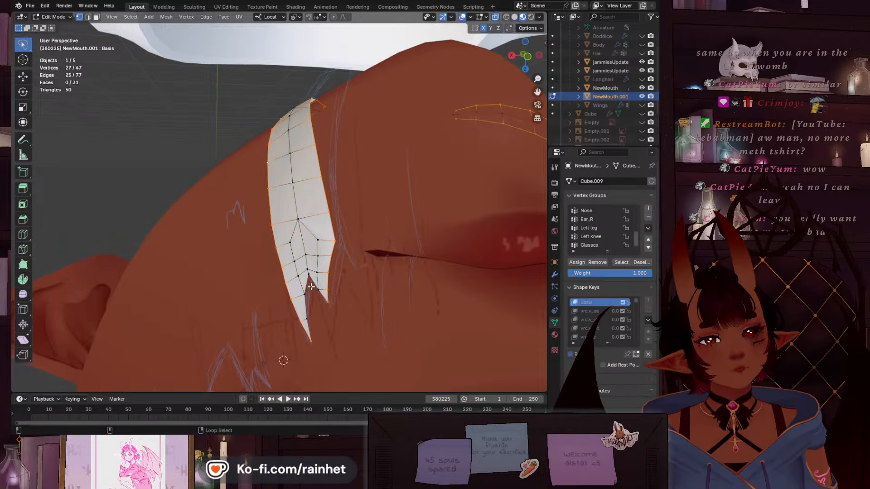
middle_click_drag(334, 138, 394, 241)
middle_click_drag(132, 185, 284, 133)
scroll(284, 133, "up", 2)
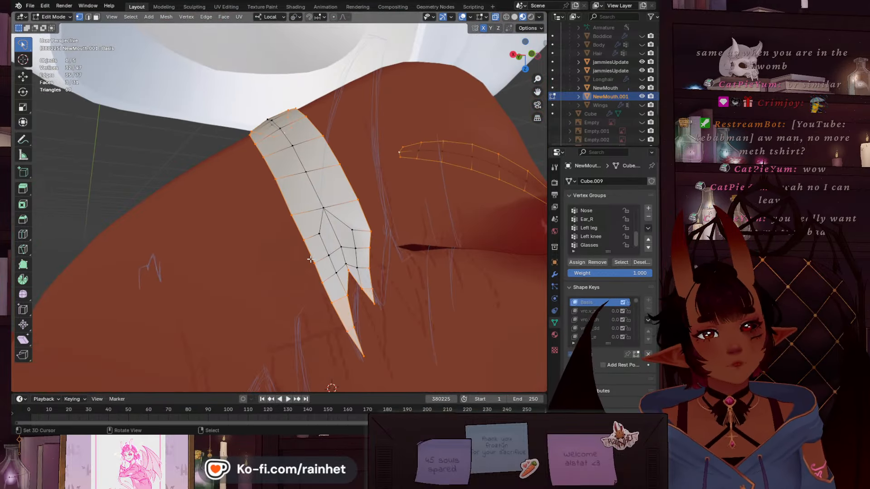
left_click(88, 17)
right_click(340, 300, "shift")
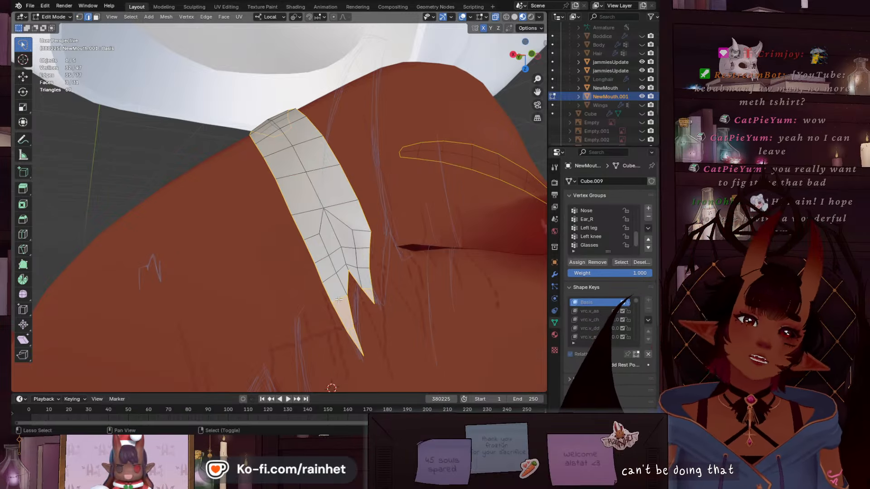
right_click(367, 289, "shift")
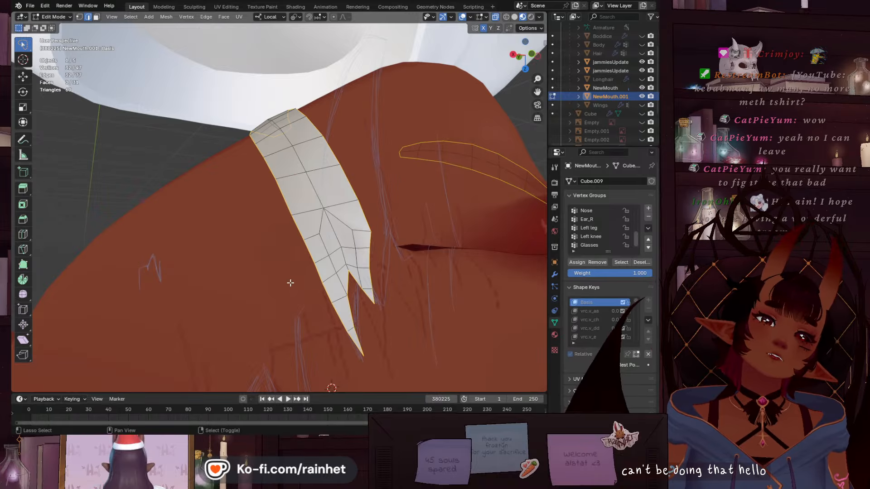
Extrude the selected border edges about -0.00178 m along local X, toward the inside of the face
middle_click_drag(290, 282, 80, 142)
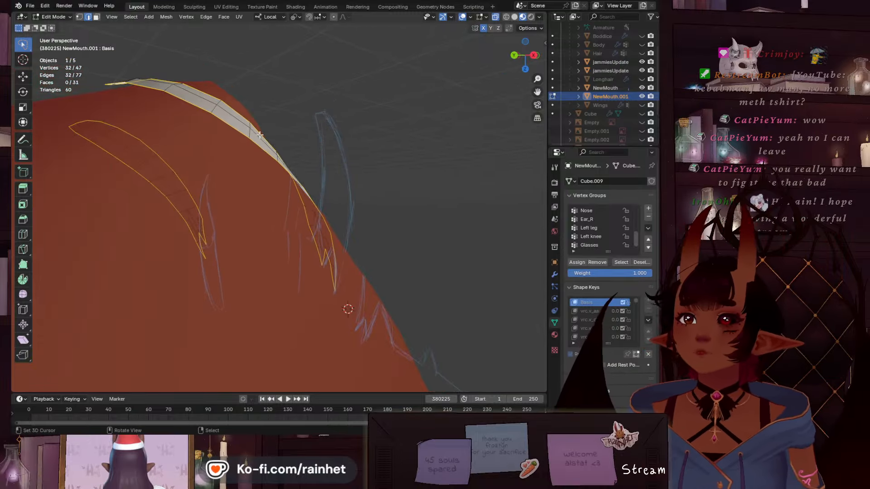
middle_click_drag(259, 135, 278, 186)
key("e")
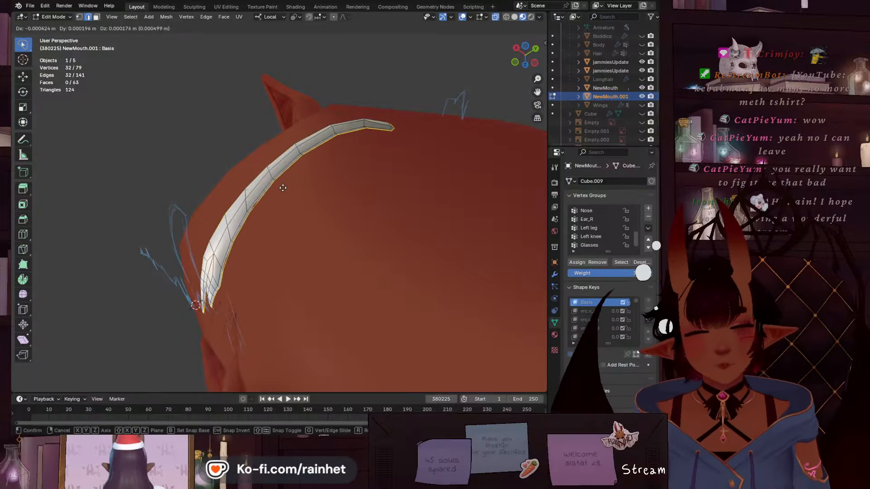
key("y")
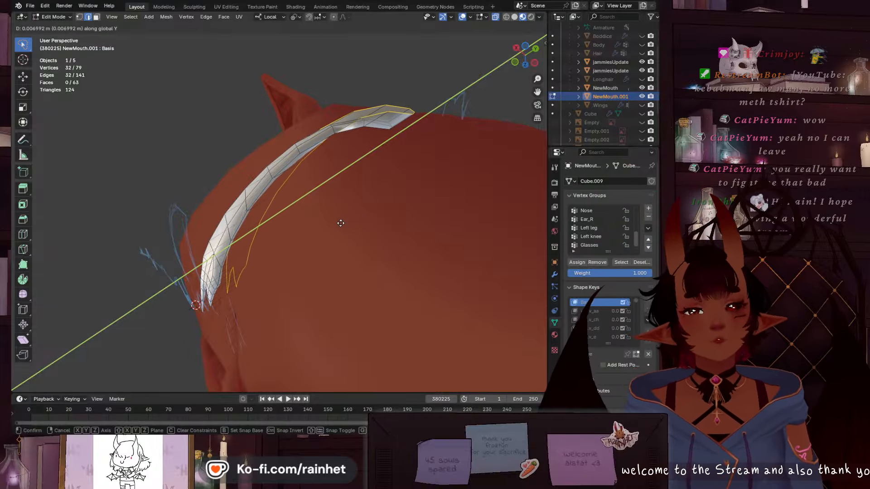
key("y")
key("y")
key("y")
key("y")
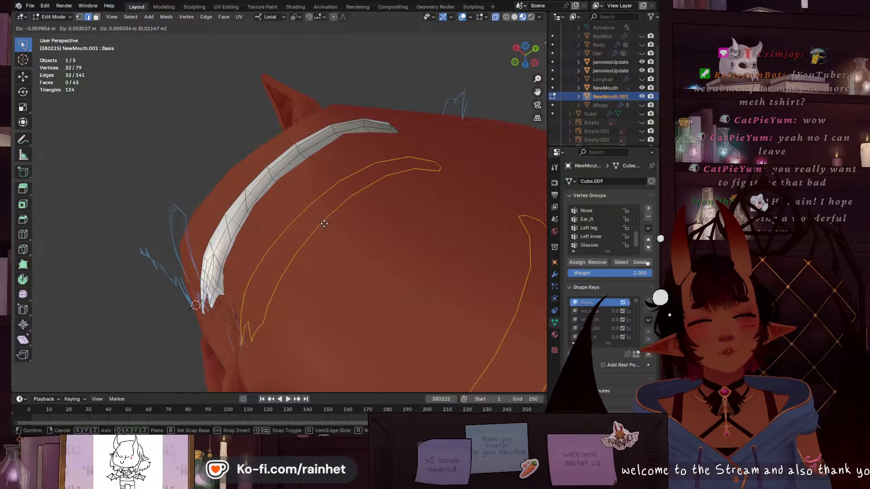
key("x")
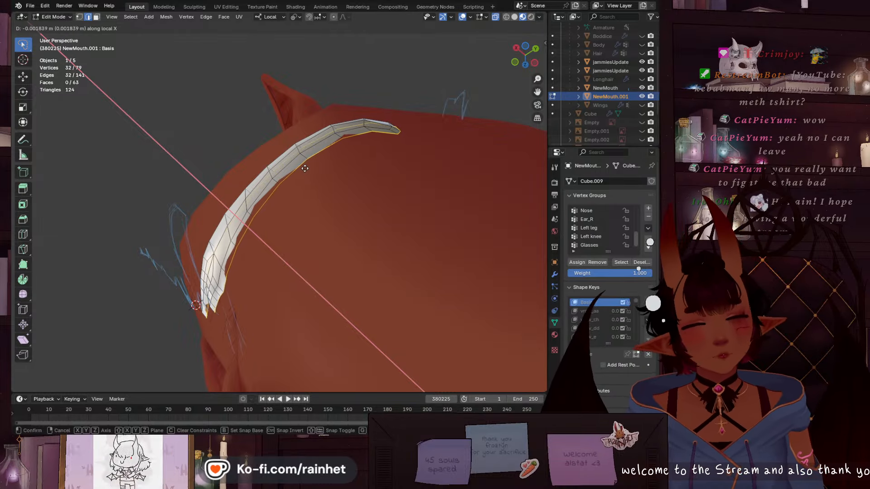
left_click(306, 172)
Move the extruded border edges about 0.00136 m along local Y, checking against the side view
middle_click_drag(306, 173, 333, 269)
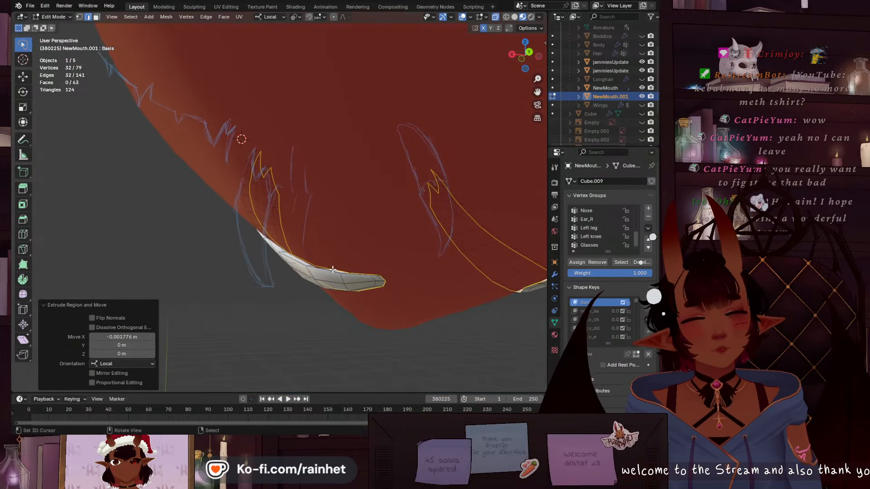
left_click(529, 52)
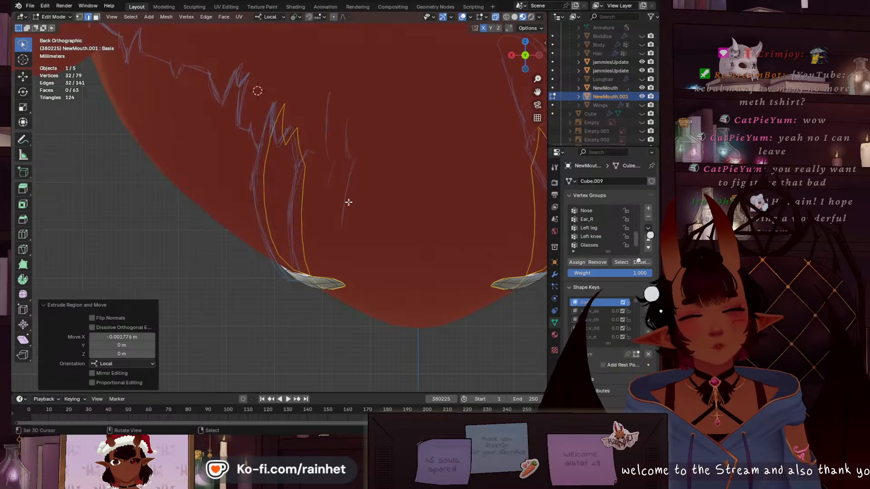
scroll(348, 203, "up", 3)
left_click(516, 55)
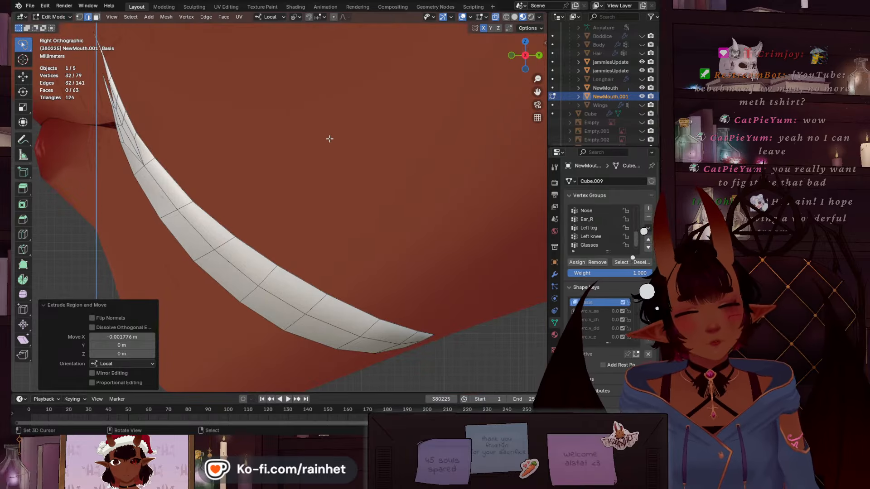
key("g")
key("y")
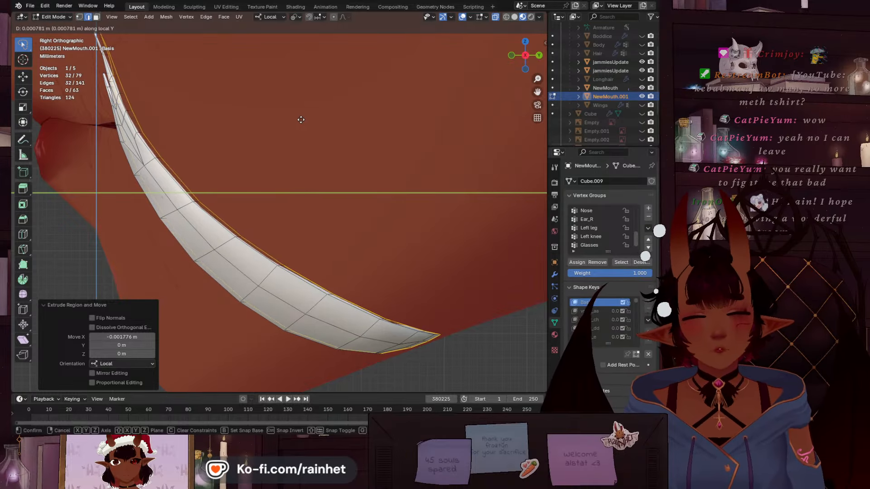
left_click(305, 119)
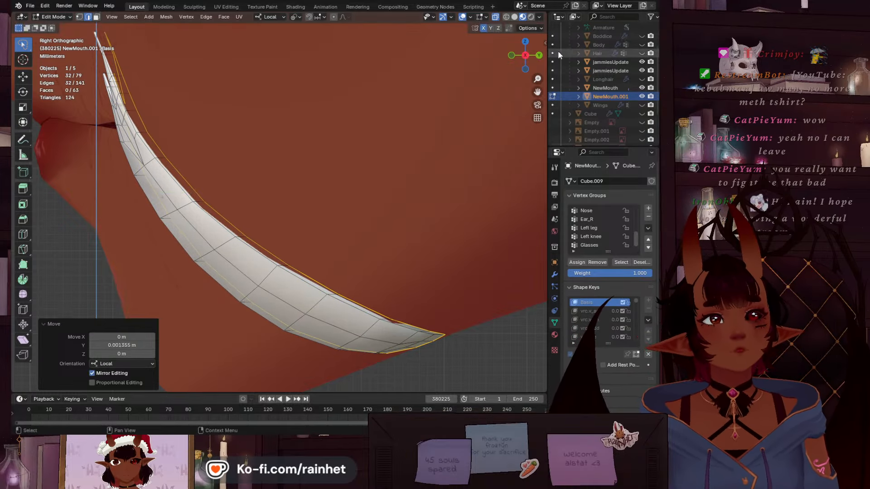
Shift the extruded border edges about 0.00108 m along local X
left_click(539, 55)
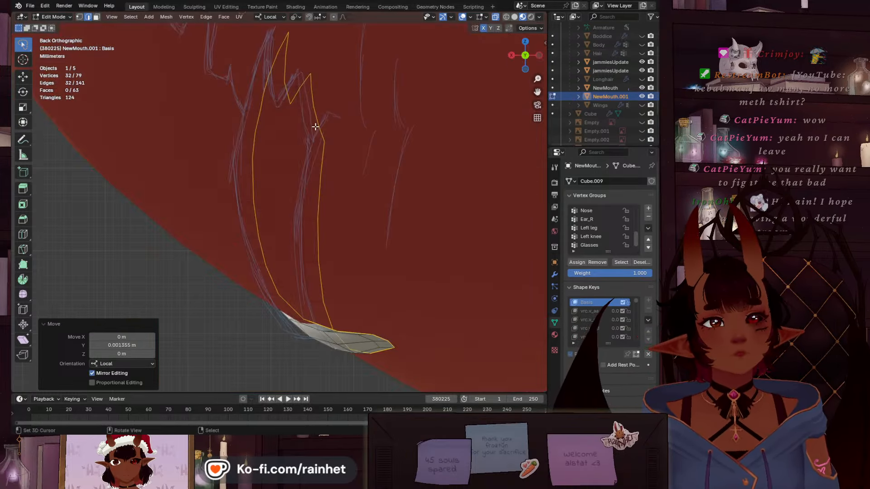
middle_click_drag(317, 128, 301, 242)
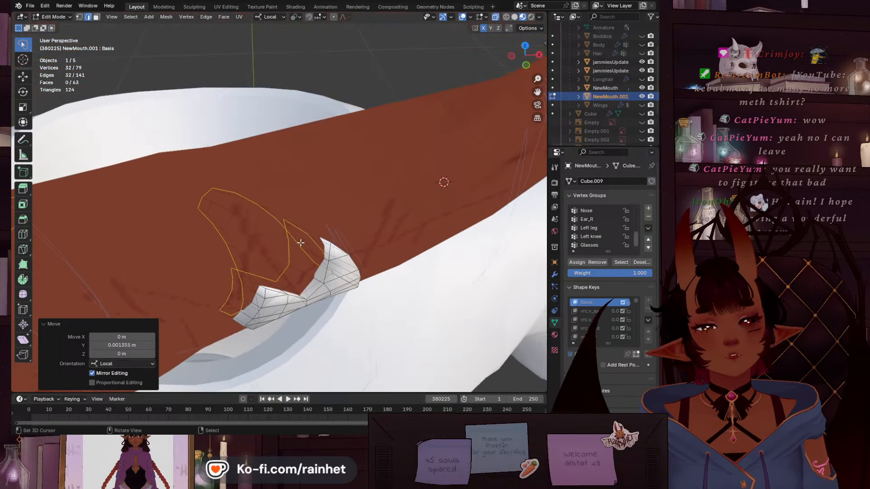
key("g")
key("x")
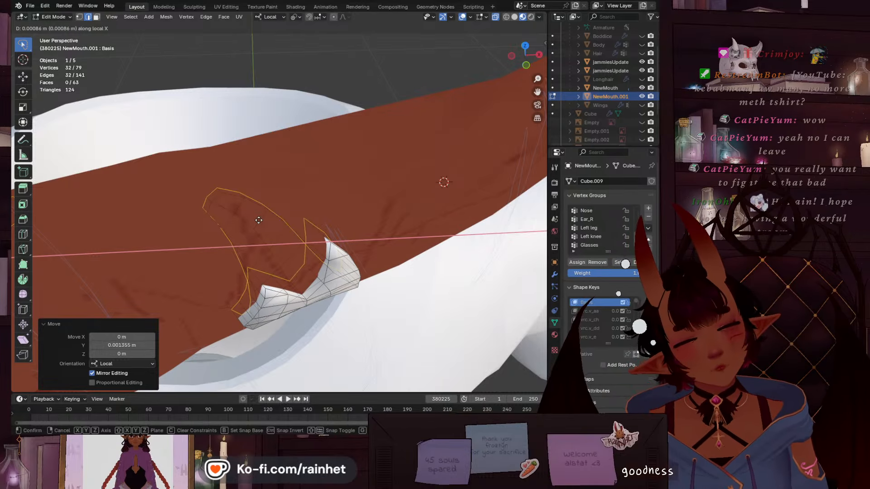
left_click(301, 223)
Raise the extruded border edges about 0.00118 m along local Z and scale them uniformly to 0.975
middle_click_drag(301, 224, 278, 149)
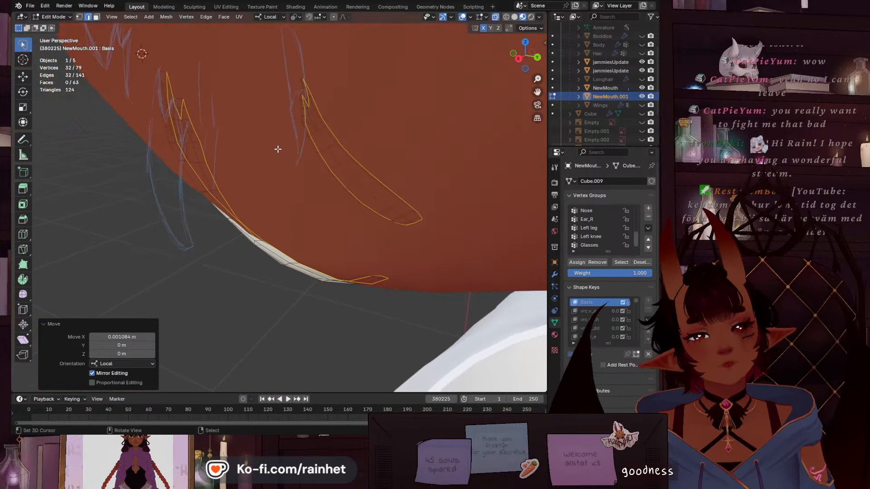
key("g")
key("z")
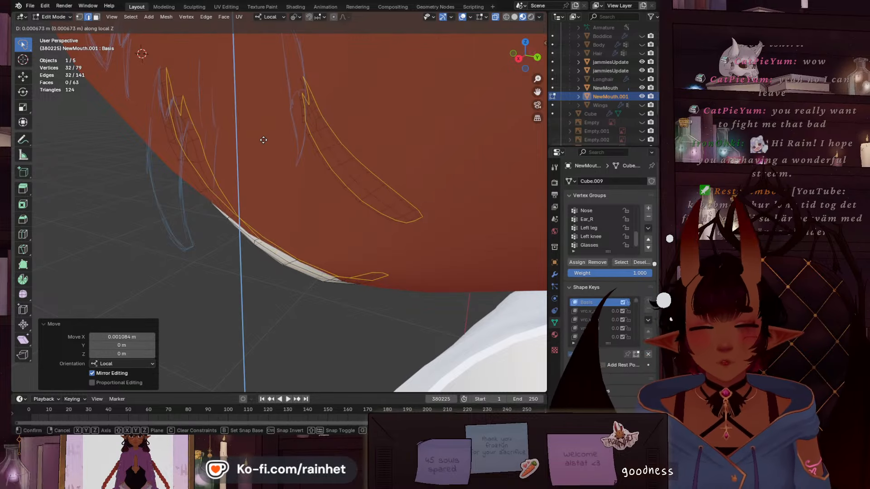
left_click(264, 137)
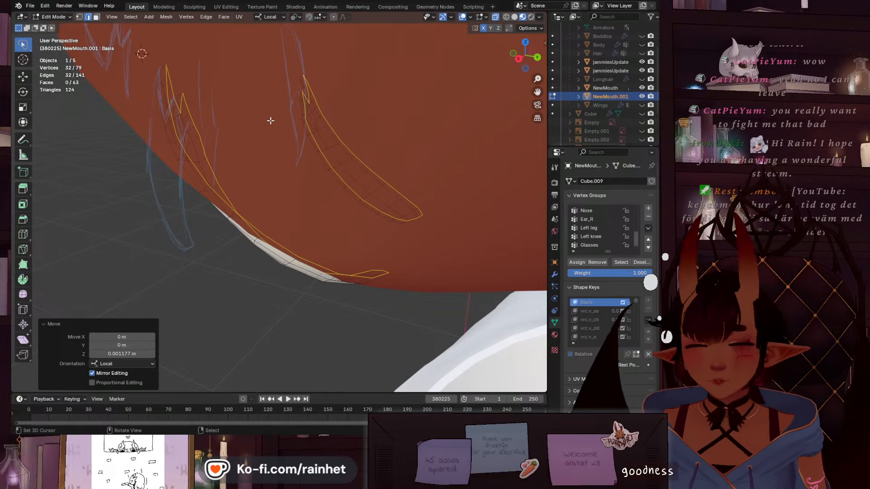
key("s")
left_click(269, 122)
Edge-slide the extruded border back toward the strip's outer surface by a factor of about 0.683
middle_click_drag(269, 121, 246, 28)
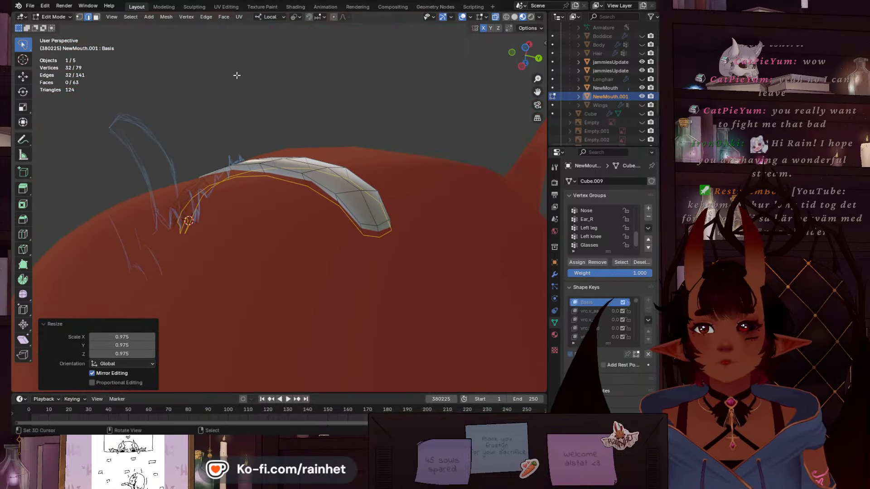
scroll(250, 129, "down", 3)
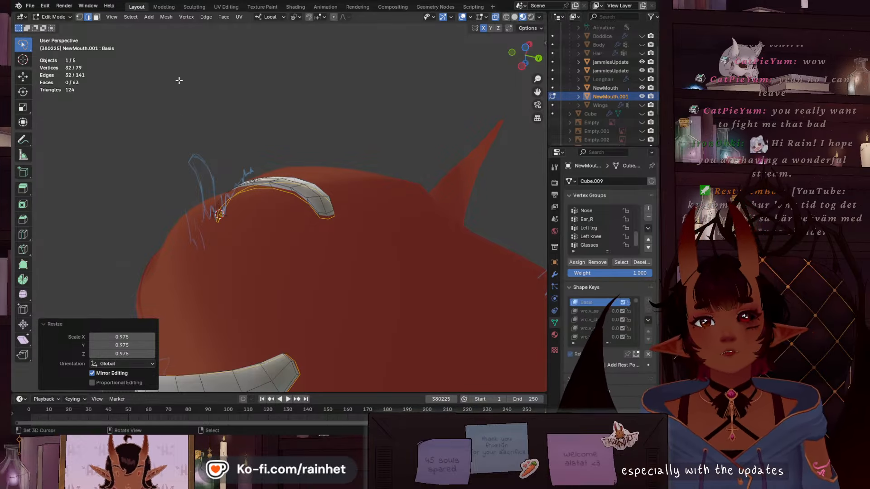
middle_click_drag(214, 166, 280, 187)
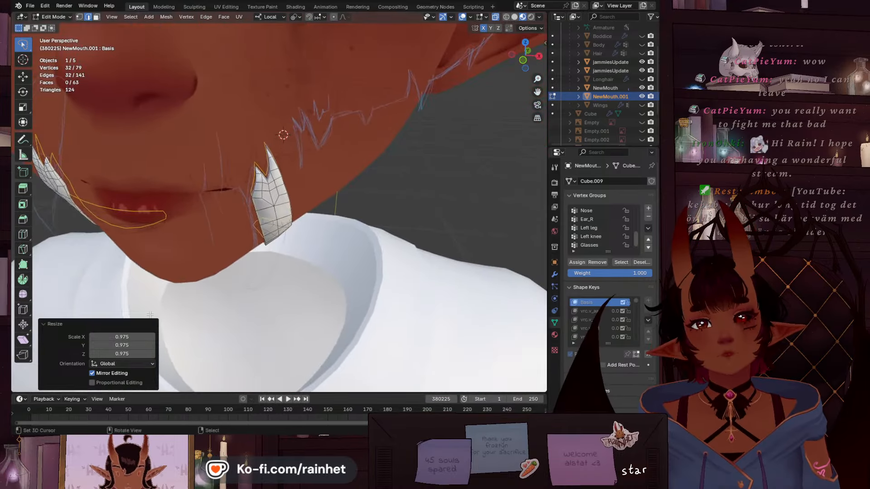
scroll(279, 186, "up", 5)
middle_click_drag(254, 159, 256, 197)
middle_click_drag(330, 288, 307, 281)
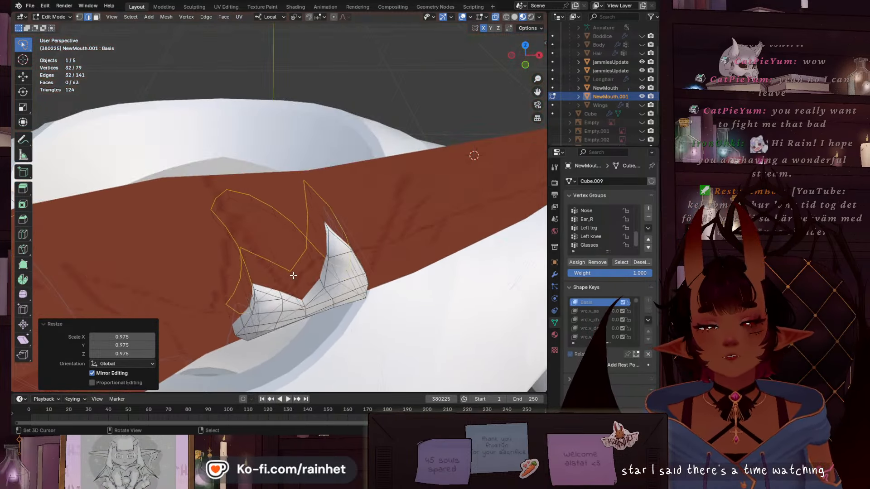
key("g")
key("g")
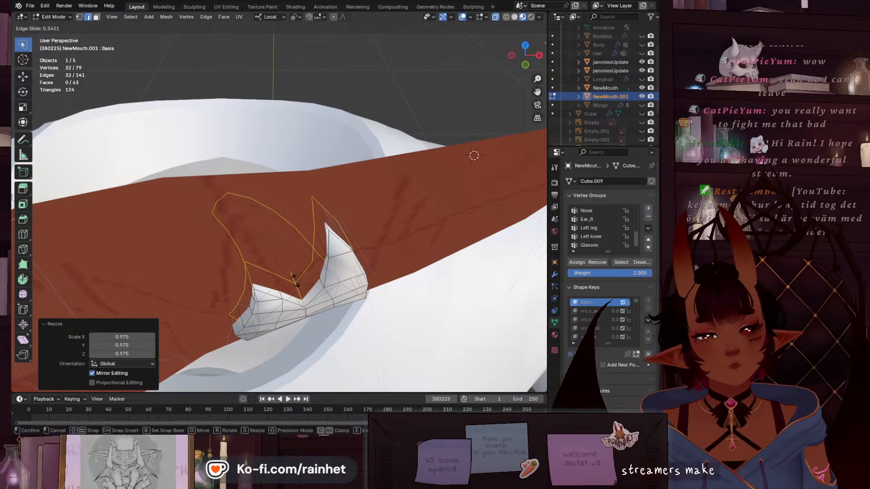
left_click(298, 287)
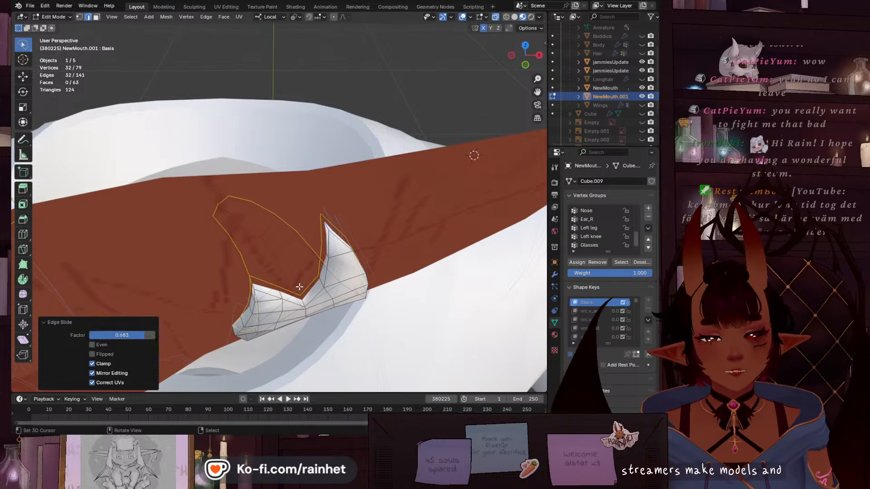
middle_click_drag(297, 287, 276, 213)
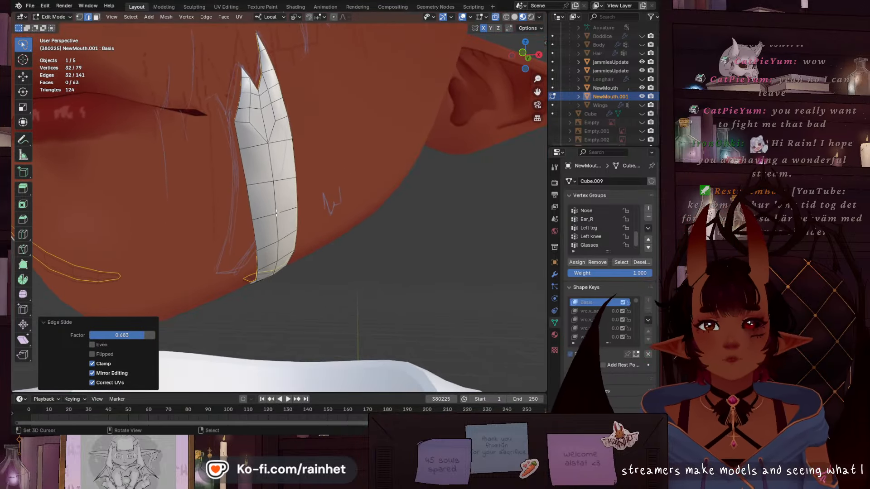
middle_click_drag(325, 160, 264, 307)
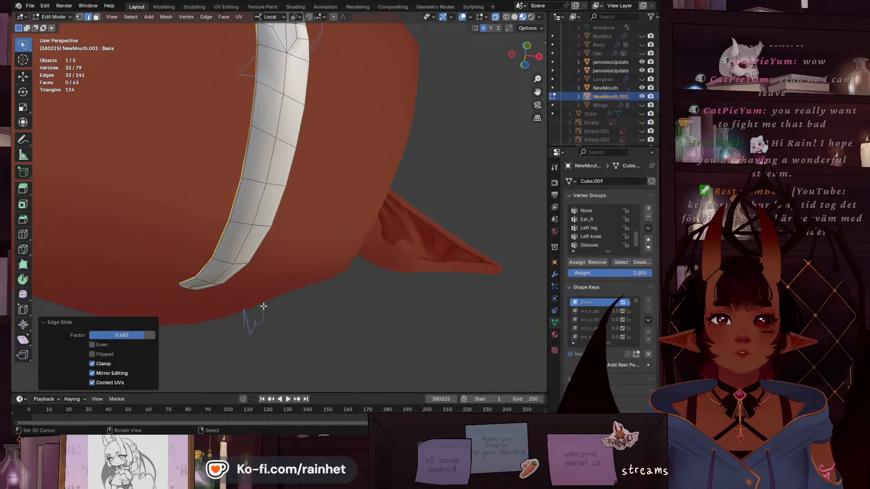
left_click(96, 17)
middle_click_drag(372, 219, 225, 184)
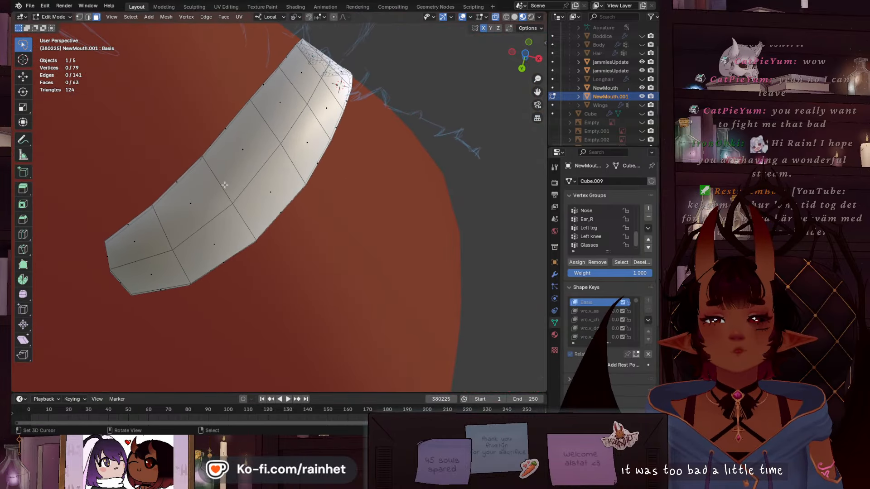
left_click(138, 240)
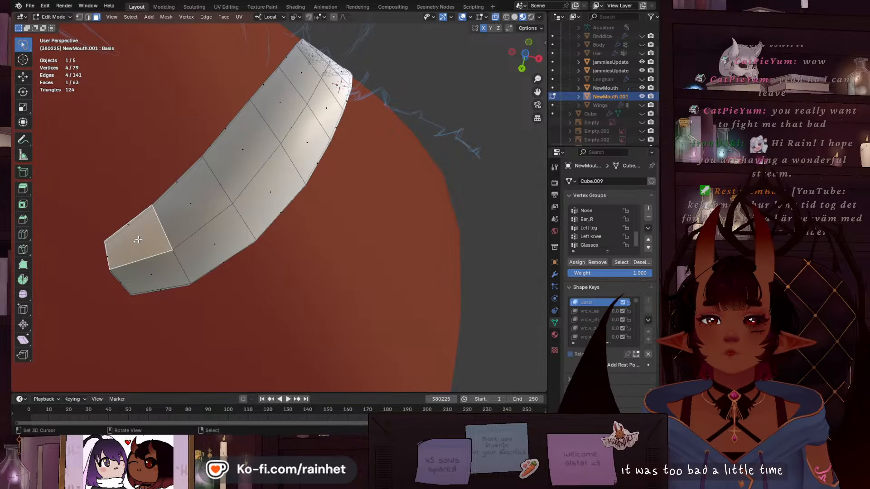
left_click(146, 271, "shift")
left_click(88, 17)
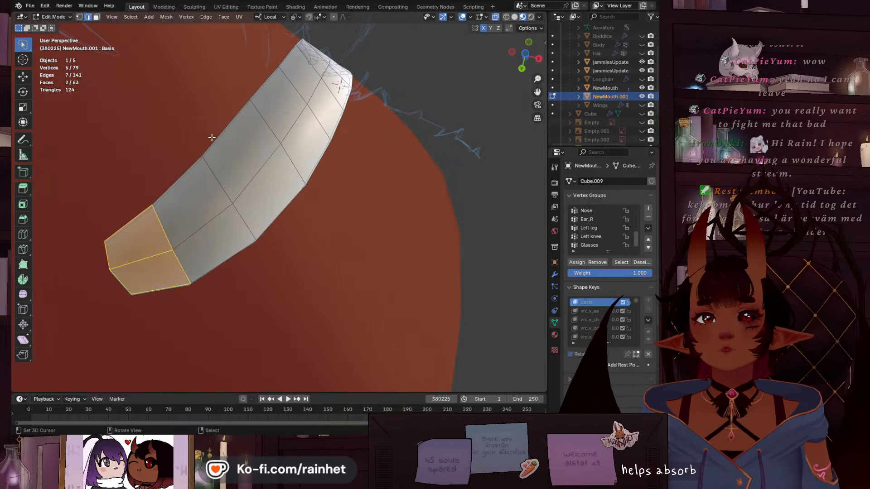
Select the edge loop along one long side of the strip and edge-slide it slightly inward, by about -0.07
scroll(140, 223, "up", 1)
right_click(122, 188, "alt")
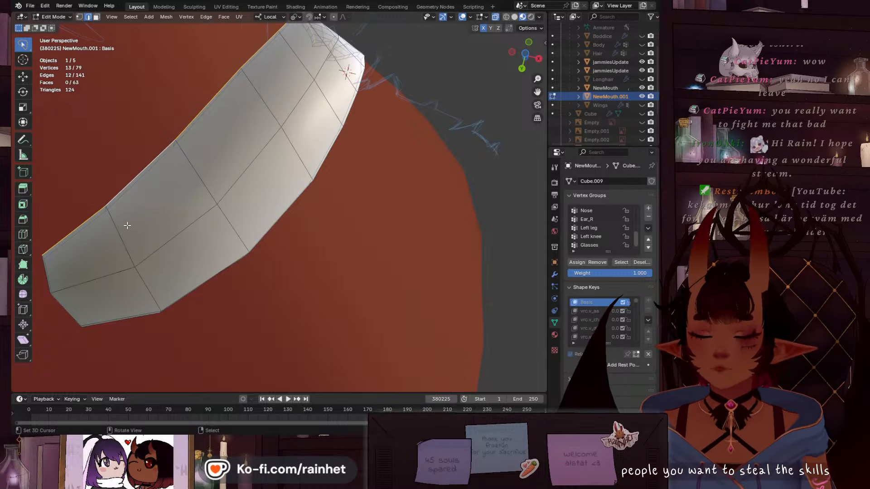
key("g")
key("g")
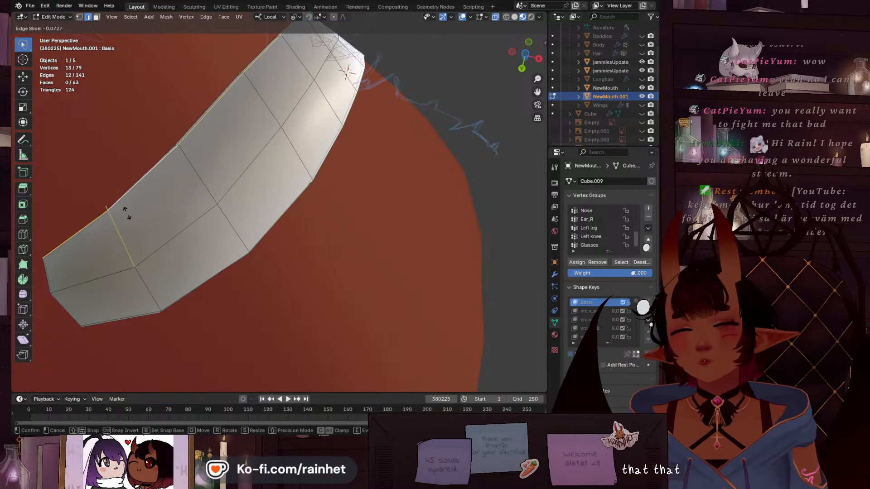
left_click(128, 215)
Select the edge loop along the strip's opposite long side and edge-slide it inward by about -0.14
left_click(178, 284, "alt")
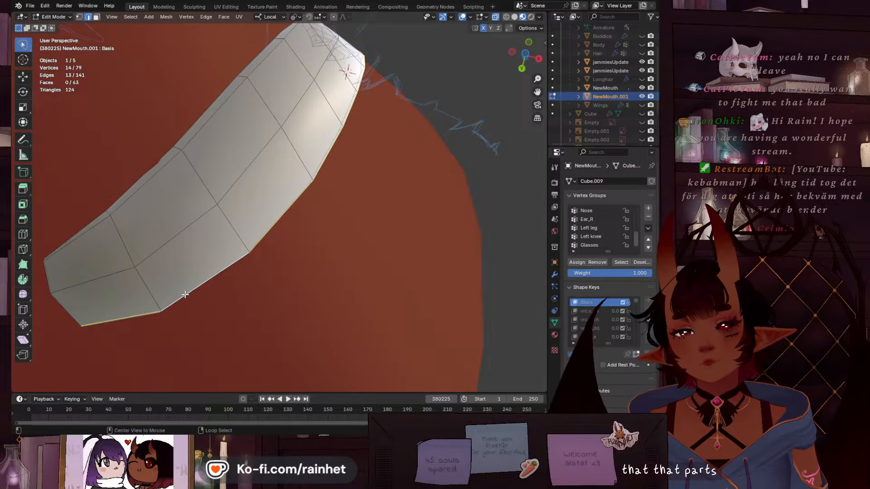
key("g")
key("g")
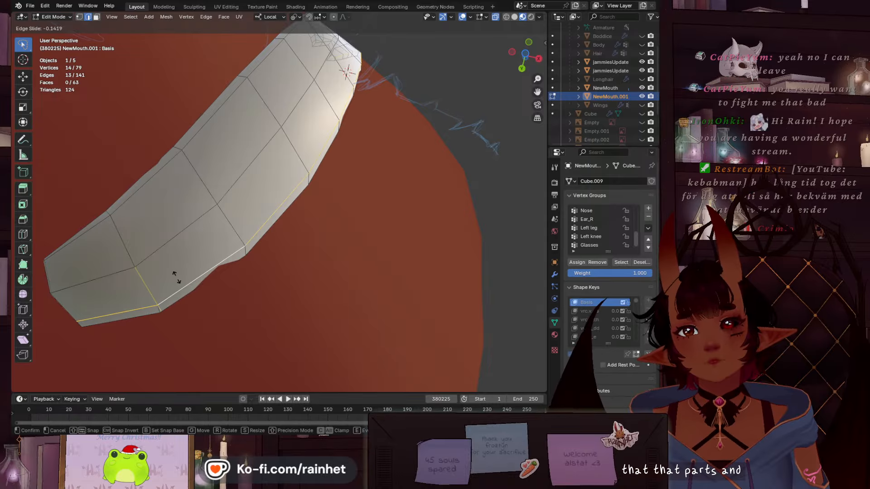
left_click(177, 278)
Select the two border edges at the strip's blunt end and edge-slide them inward by a factor of about -0.097
right_click(47, 278)
middle_click_drag(26, 322, 274, 141, "shift")
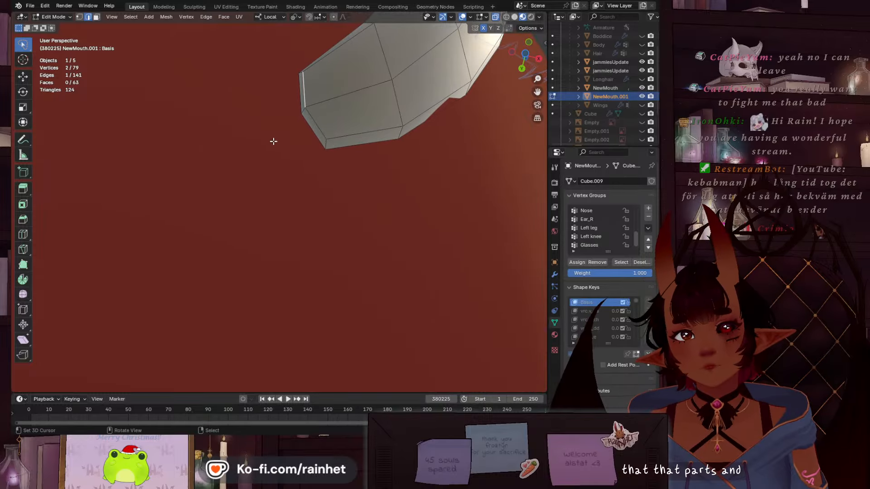
key("g")
key("g")
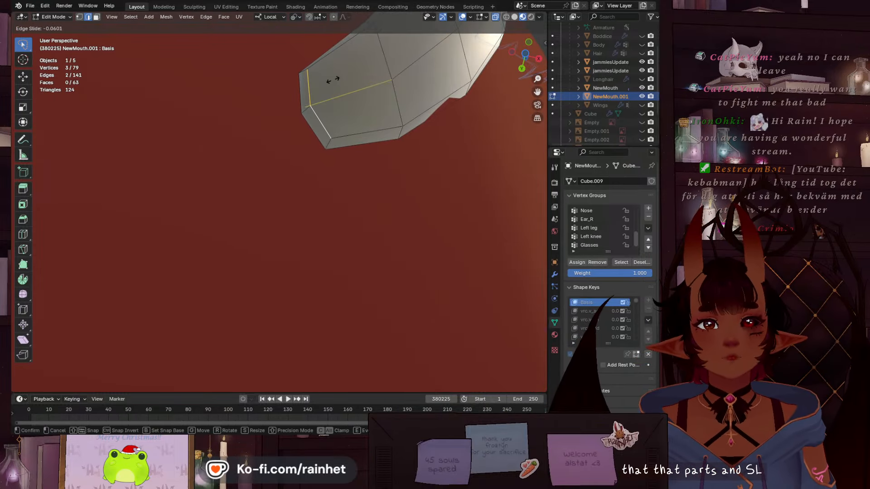
left_click(330, 82)
middle_click_drag(330, 82, 235, 230, "shift")
middle_click_drag(217, 222, 247, 213, "shift")
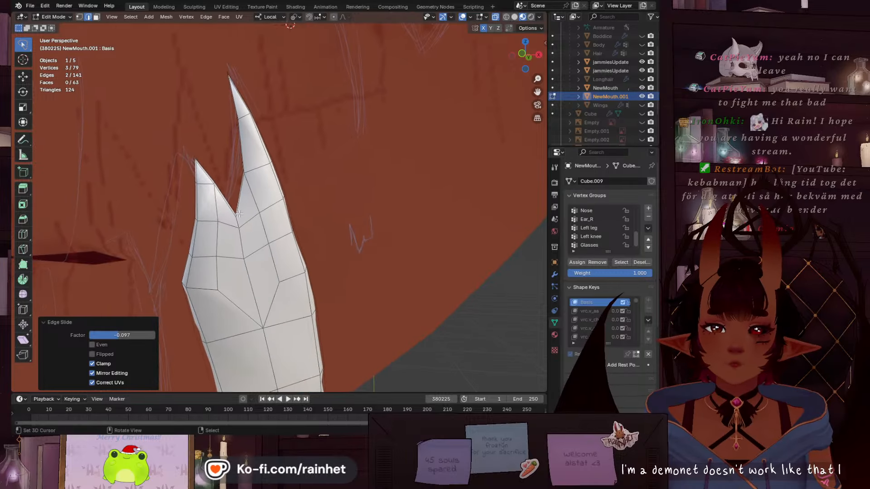
Select the short prong's two edges facing the notch and edge-slide them inward by about -0.15
scroll(165, 202, "up", 2)
scroll(177, 197, "down", 1)
left_click(164, 164)
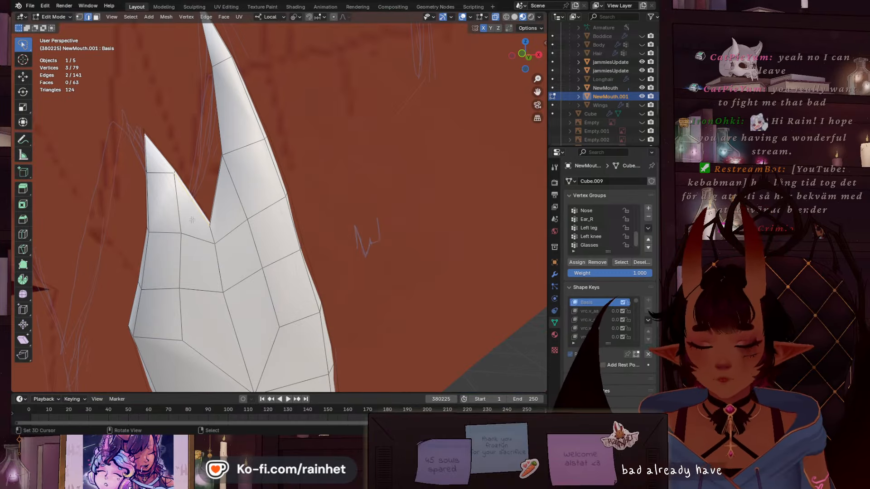
key("g")
key("g")
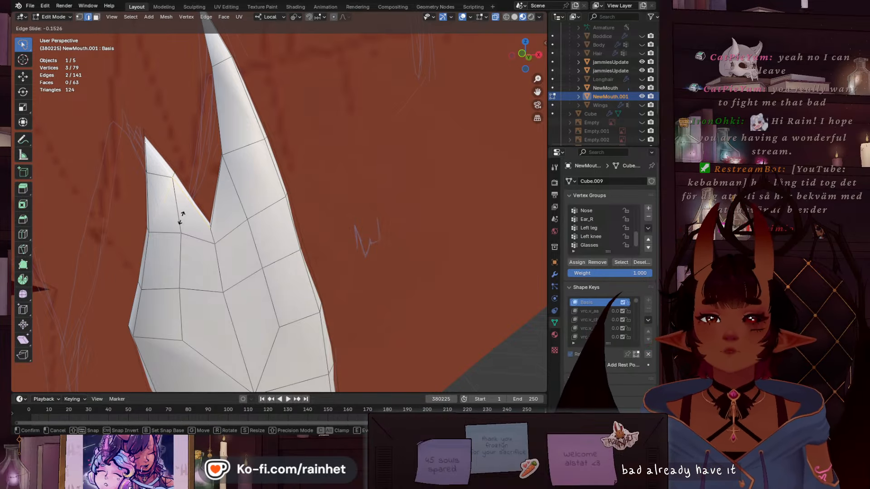
left_click(181, 218)
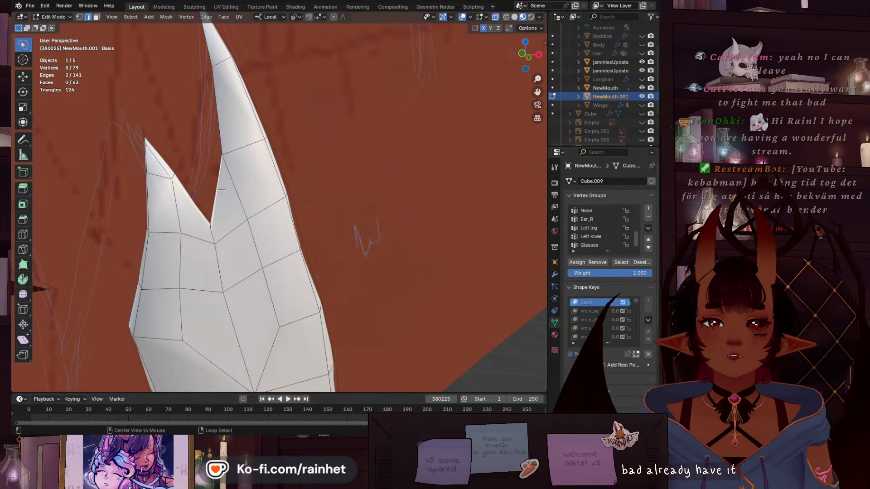
Select the tall prong's edges facing the notch and edge-slide them inward by a factor of about -0.177
middle_click_drag(181, 217, 325, 205)
left_click(349, 232, "alt+shift")
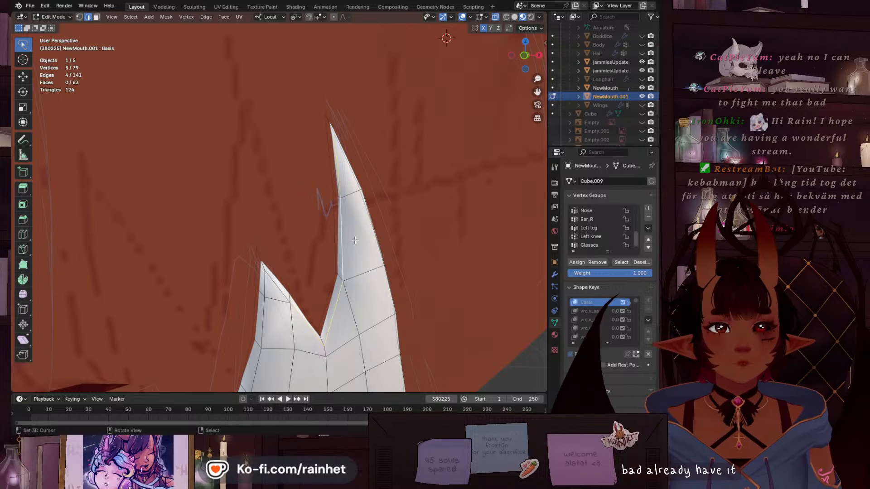
key("g")
key("g")
left_click(360, 242)
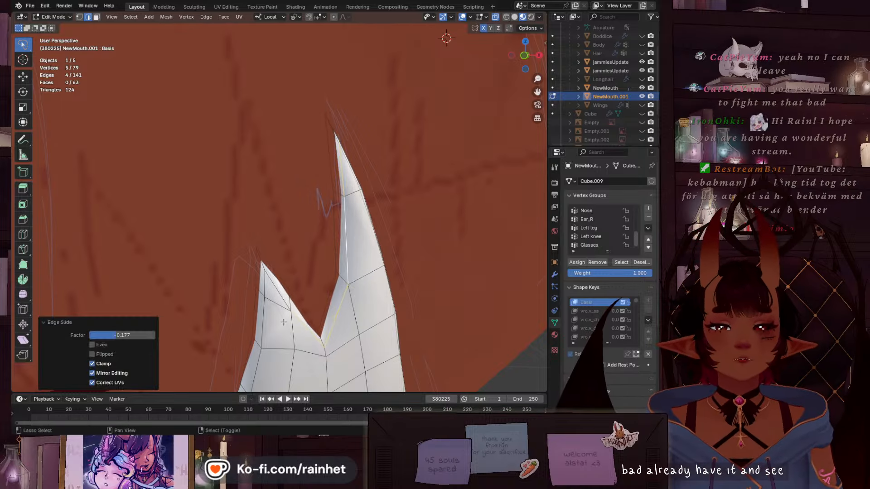
From the front view, edge-slide the outer edge at the tall prong's tip inward by a factor of about -0.153
middle_click_drag(360, 243, 236, 252)
left_click(521, 52)
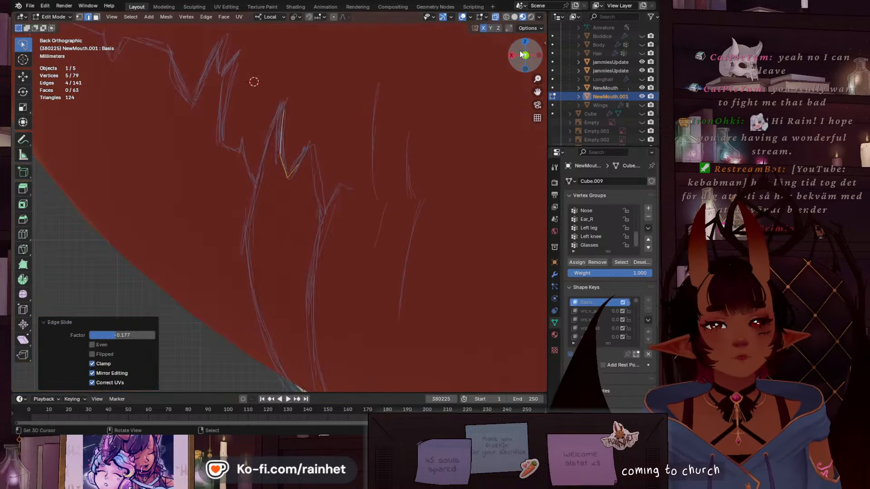
left_click(520, 51)
scroll(271, 158, "up", 8)
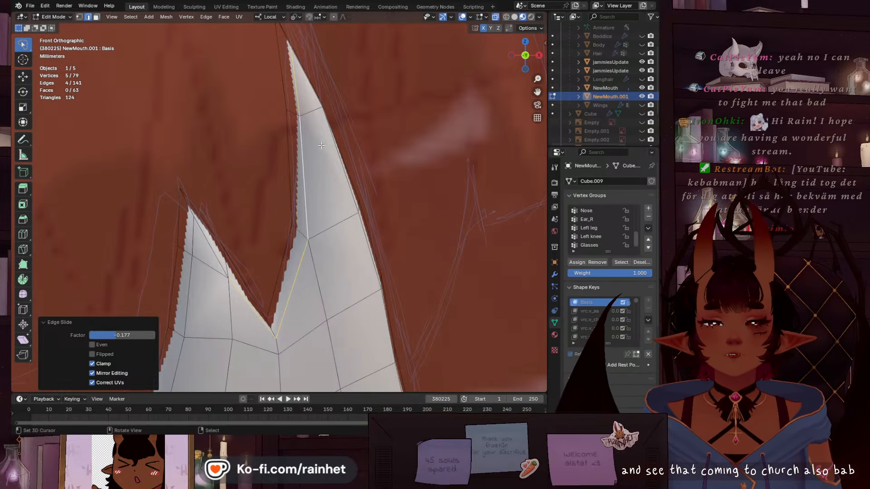
left_click(314, 98)
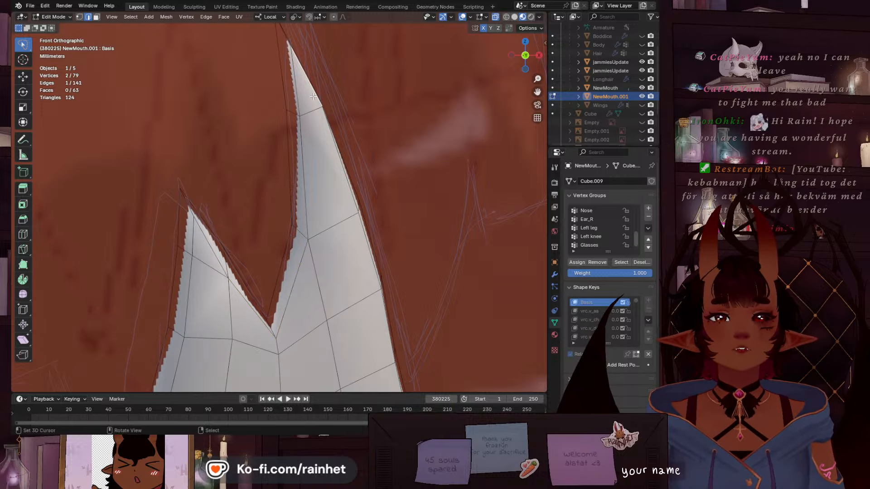
key("g")
key("g")
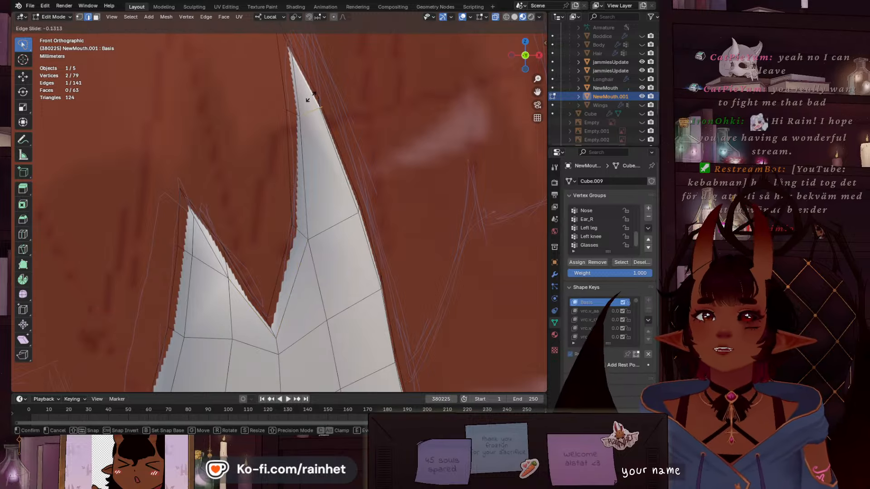
left_click(307, 99)
Switch to vertex selection and vertex-slide the short prong's notch-side vertex toward its tip by a factor of about 0.367
middle_click_drag(189, 255, 194, 143, "shift")
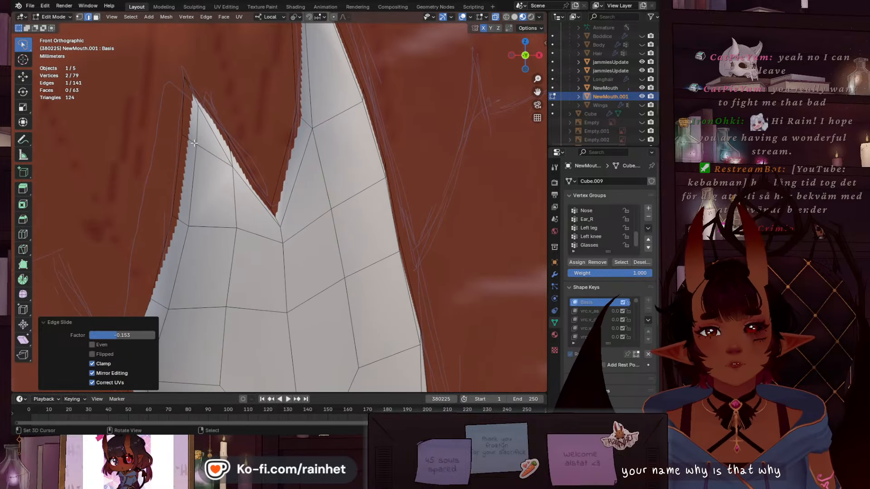
left_click(79, 17)
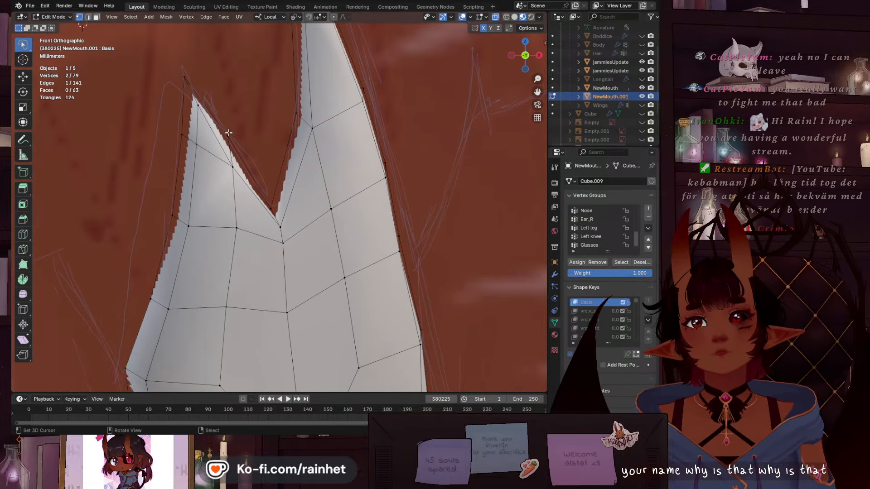
key("g")
key("g")
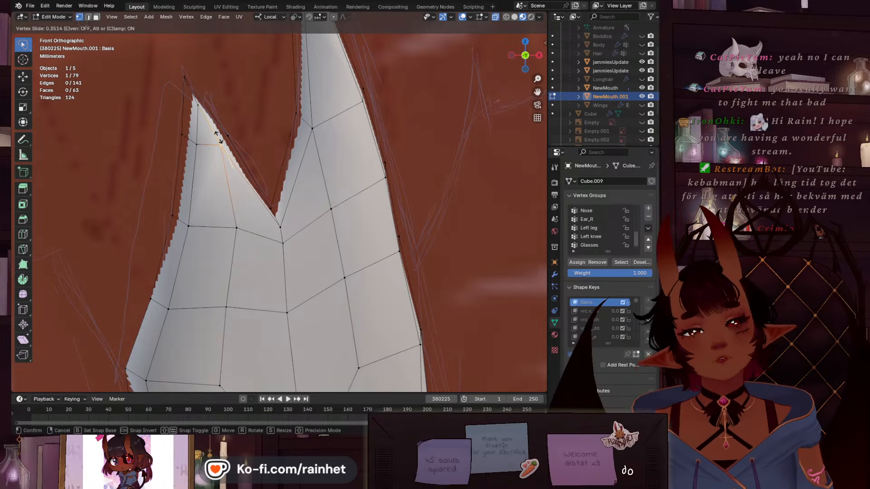
left_click(222, 138)
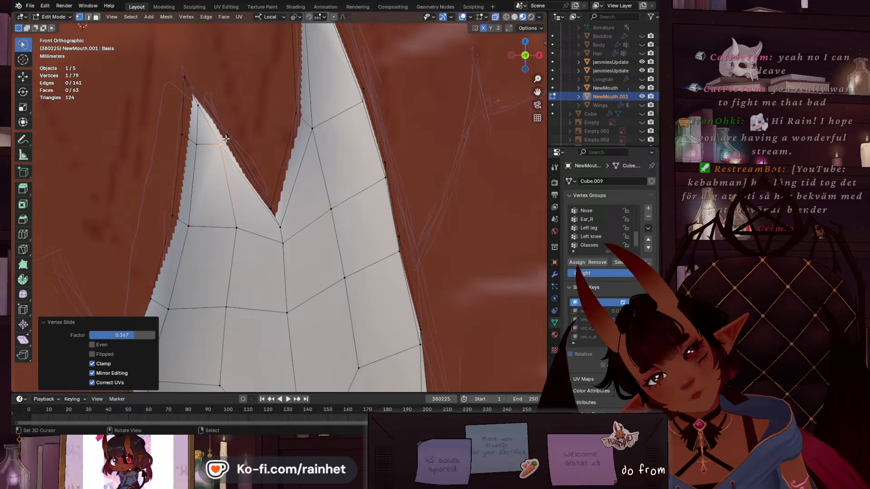
Move the border vertex at the bottom of the notch about 0.00013 m, then clear the selection
left_click(278, 216)
left_click(275, 205)
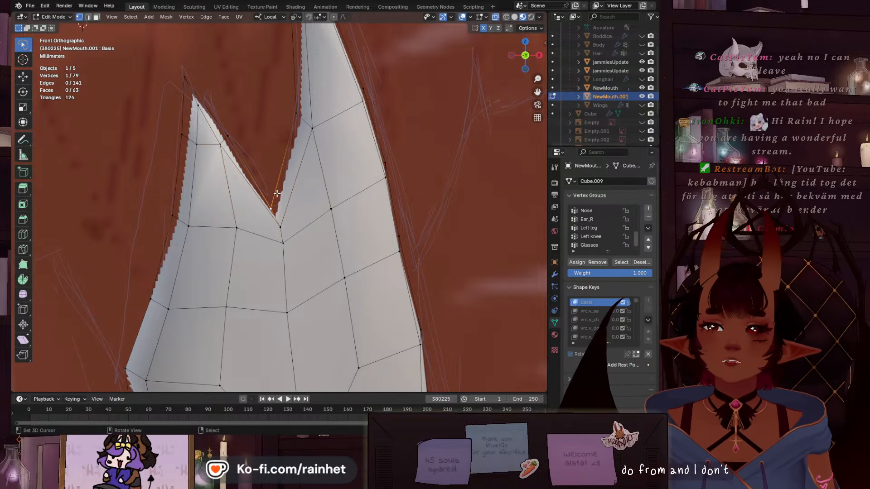
key("g")
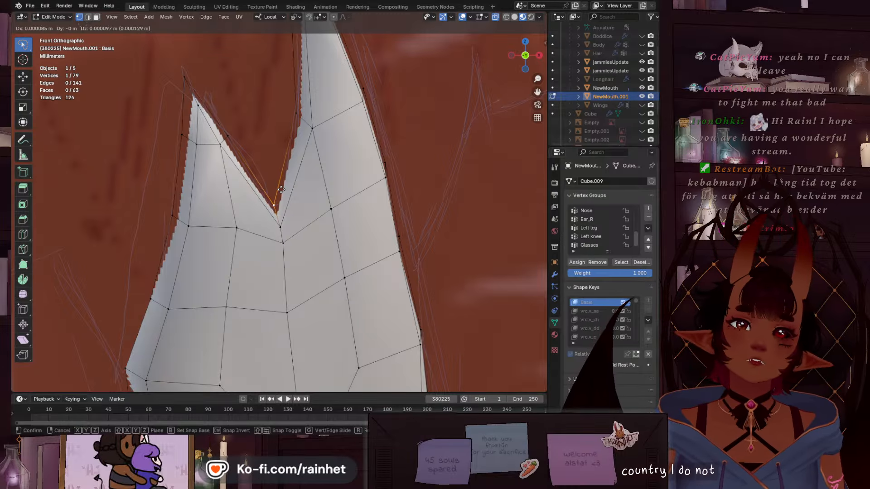
left_click(281, 189)
scroll(279, 184, "down", 6)
key("a")
key("a")
scroll(252, 272, "up", 1)
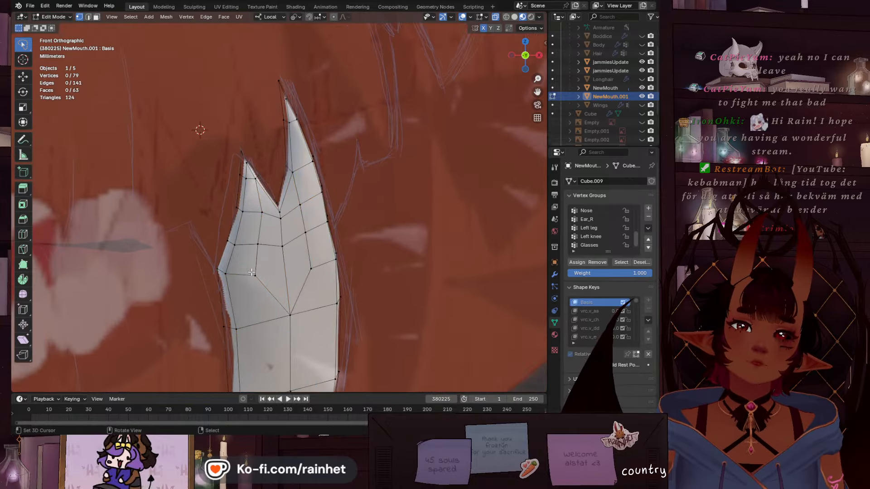
Select the strip's central lengthwise loop without its blunt-end vertices and move it about -0.00077 m along local Y
scroll(252, 272, "up", 3)
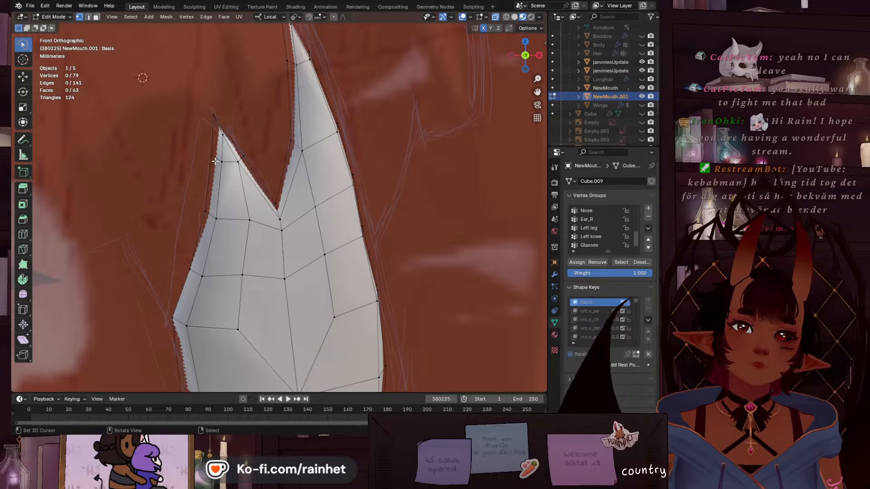
middle_click_drag(215, 161, 210, 269, "shift")
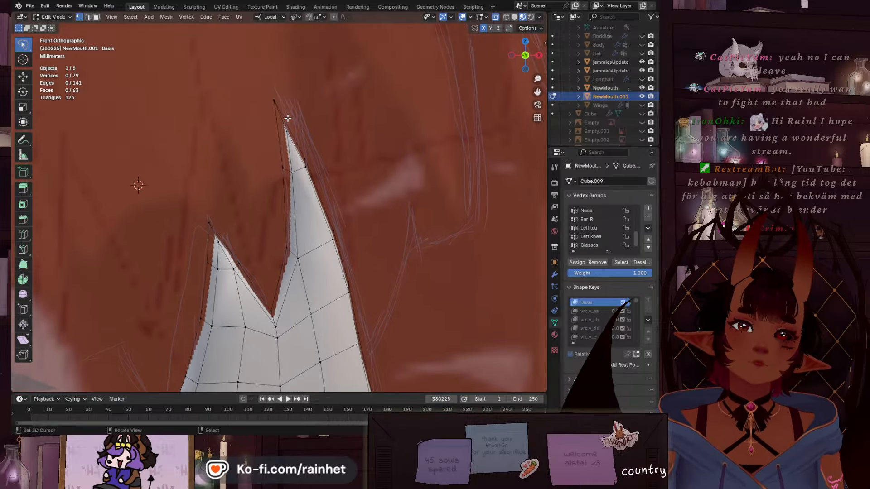
scroll(286, 115, "down", 8)
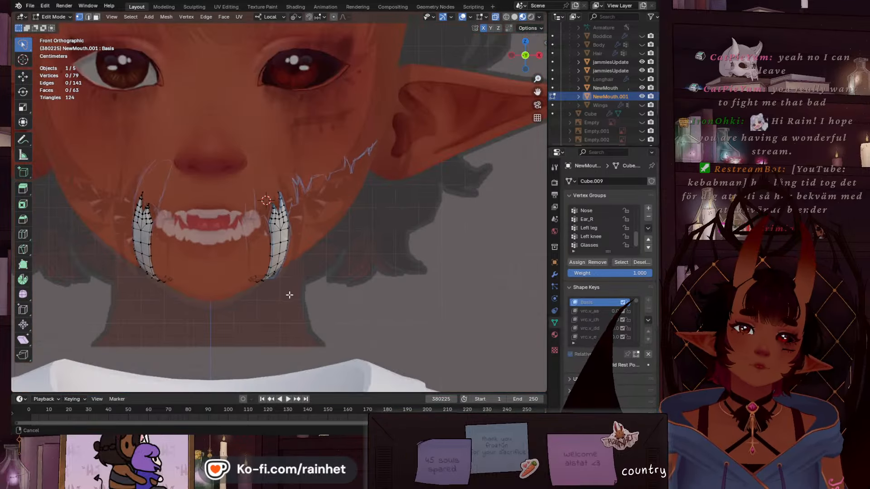
scroll(300, 267, "up", 4)
middle_click_drag(329, 288, 252, 169)
left_click(251, 169, "alt")
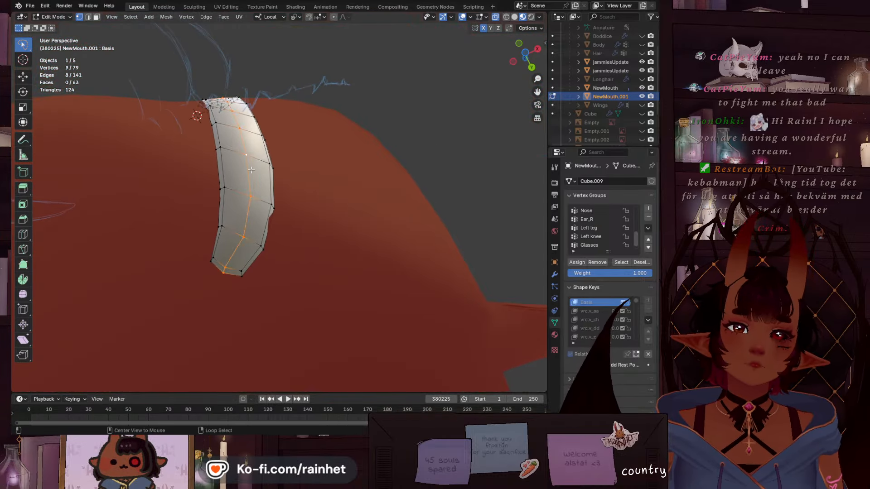
middle_click_drag(216, 85, 130, 151)
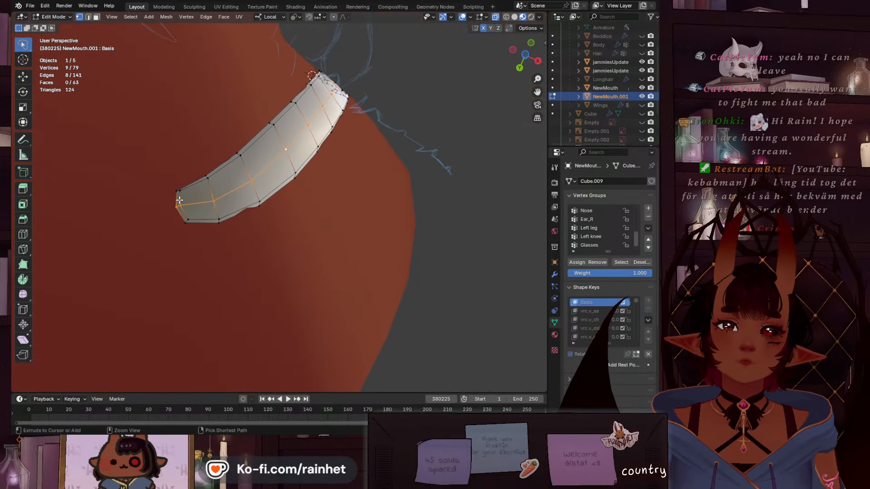
left_click_drag(190, 224, 196, 215, "ctrl")
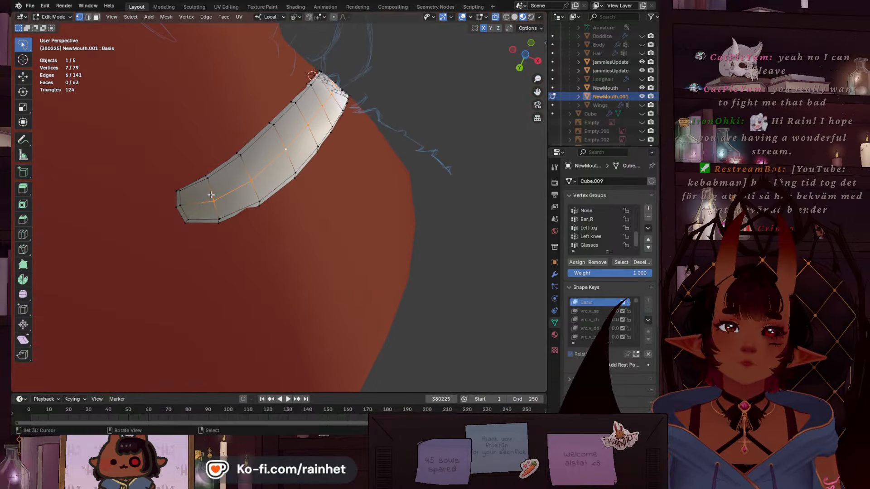
key("g")
key("y")
left_click(241, 173)
Shift the central loop about 0.0006 m along local X and about -0.00048 m along local Y
middle_click_drag(240, 173, 294, 218)
key("g")
key("x")
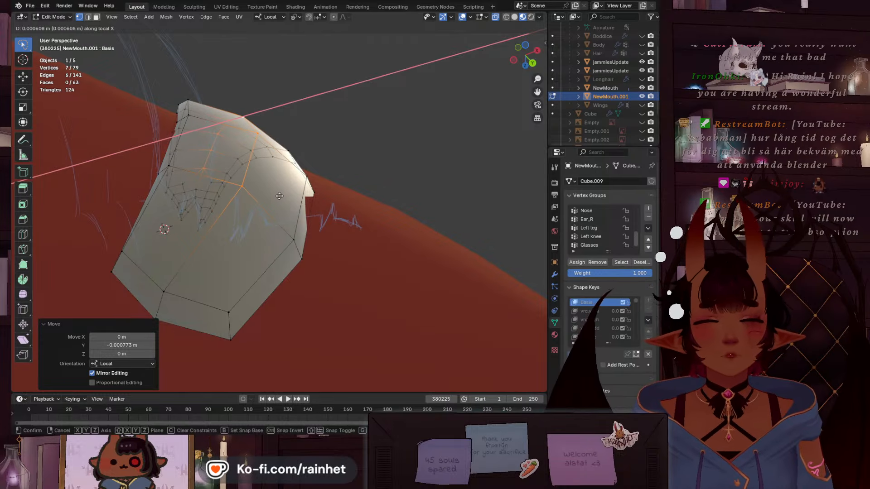
left_click(280, 196)
key("g")
key("y")
left_click(278, 192)
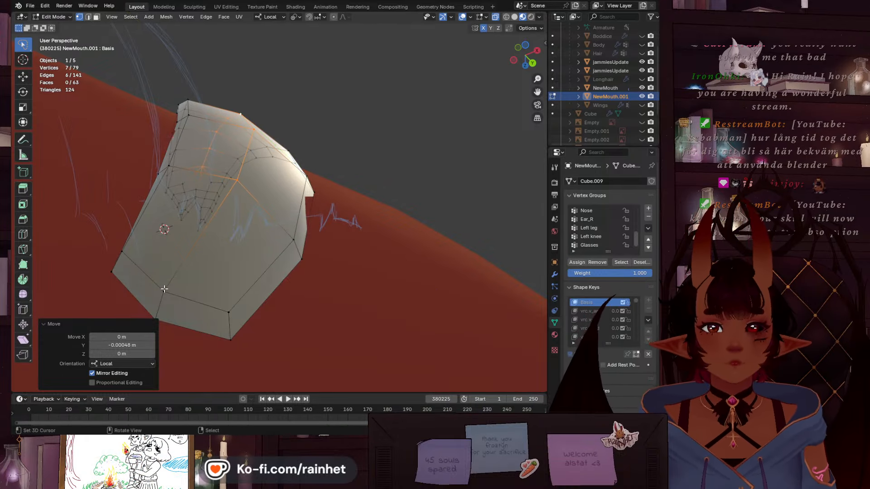
Move the central vertex near the strip's blunt end by about 0.000326 m in X, 0.000169 m in Y and -0.00015 m in Z
right_click(164, 289)
middle_click_drag(162, 291, 181, 280)
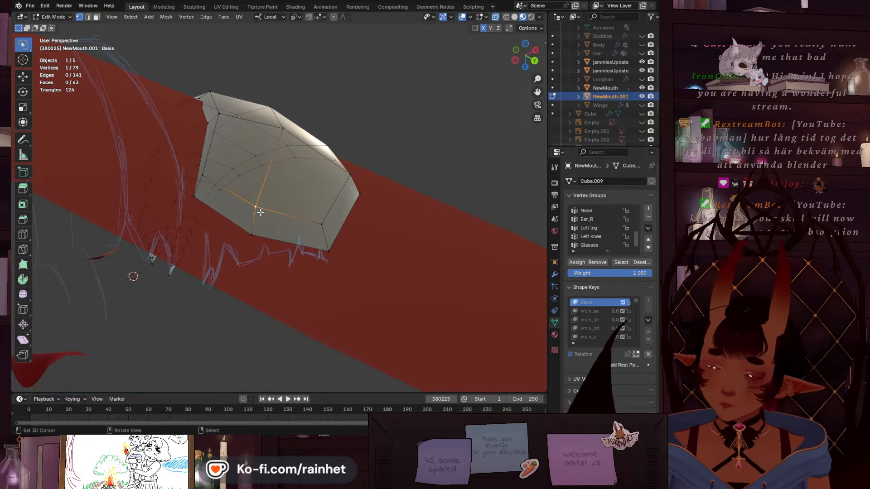
key("g")
left_click(273, 203)
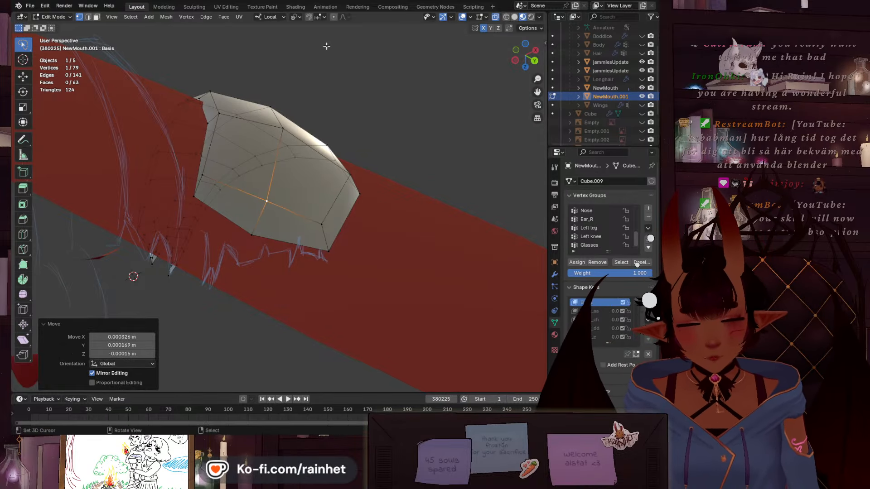
Move a central vertex beside the notch by about 0.0003 m in X, -0.00023 m in Y and -0.00006 m in Z
middle_click_drag(326, 46, 258, 240)
scroll(355, 210, "down", 6)
scroll(261, 215, "up", 6)
scroll(255, 238, "up", 1)
scroll(249, 236, "down", 1)
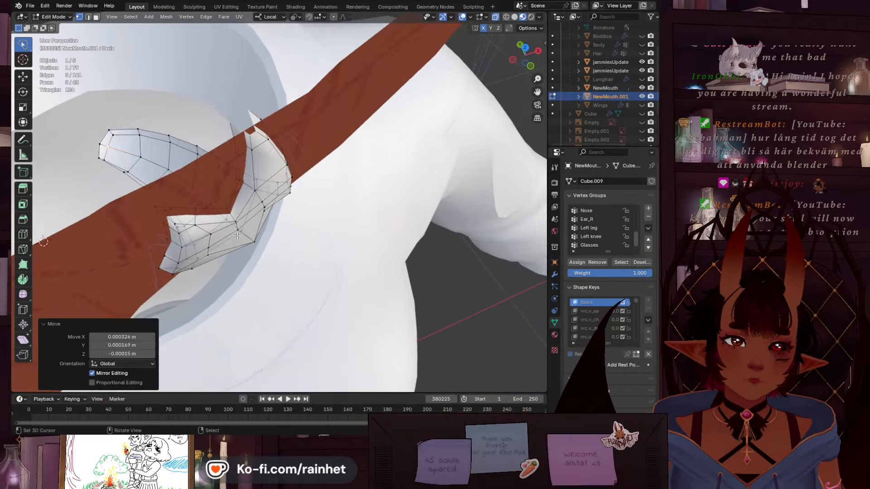
right_click(239, 229)
key("g")
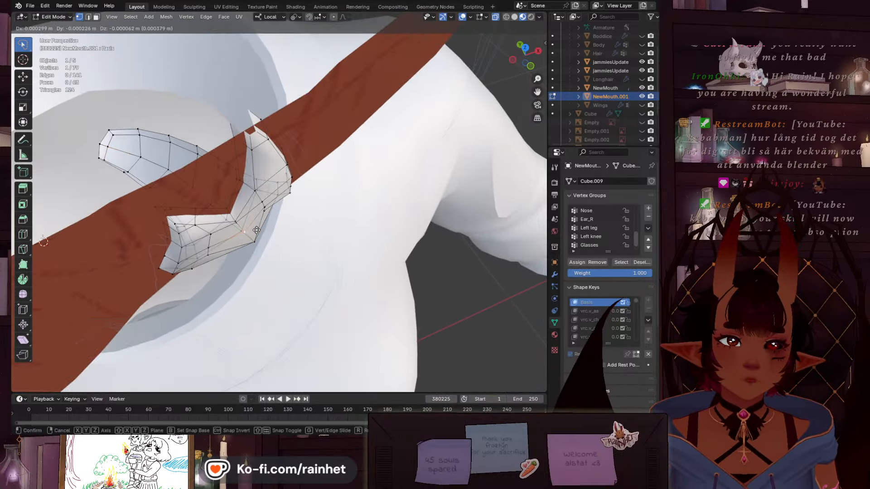
left_click(260, 232)
Move the vertex next to the notch corner by about 0.00016 m in X, -0.00025 m in Y and -0.00011 m in Z, then clear the selection
right_click(242, 221)
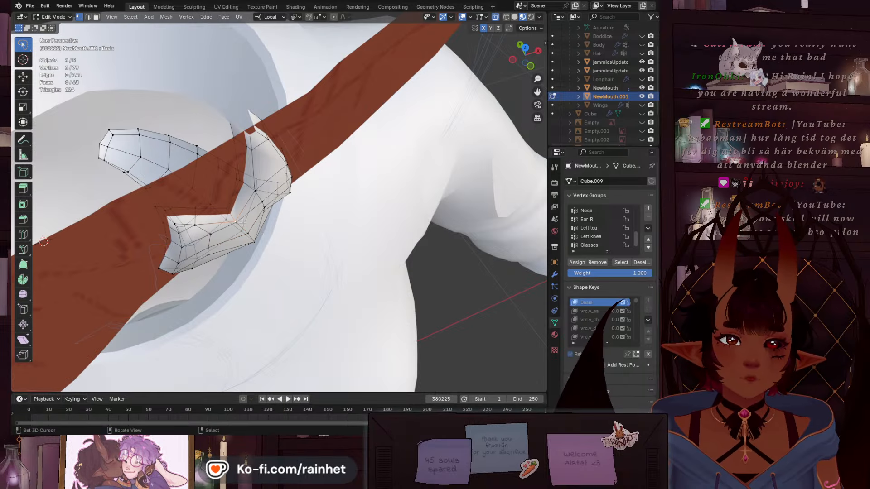
key("g")
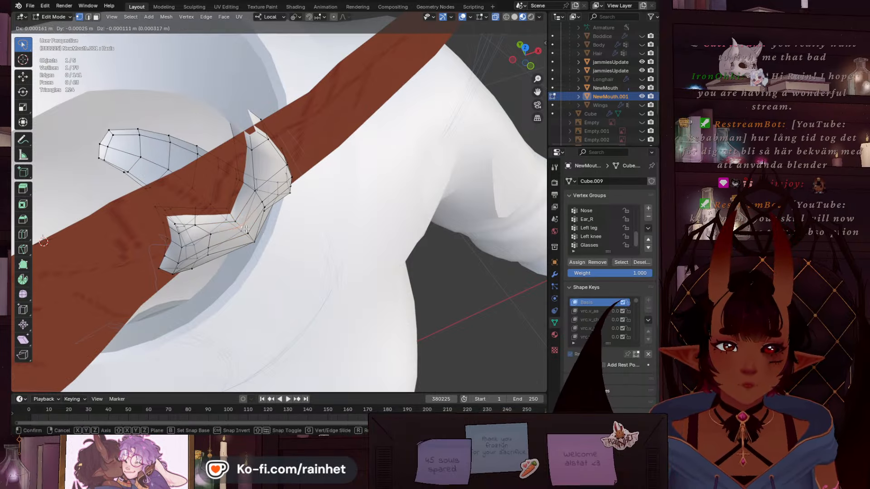
left_click(246, 230)
key("alt+a")
scroll(289, 261, "down", 1)
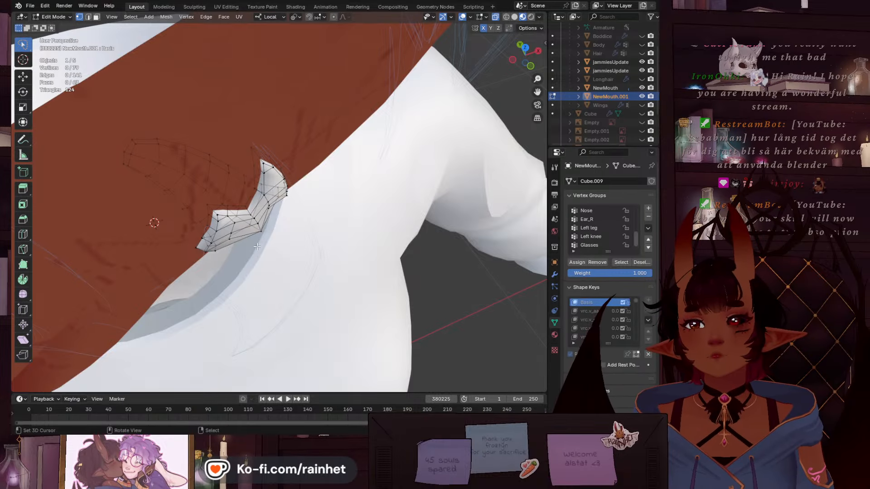
Examine the strip's rounded surface from below and from the pronged end
scroll(256, 246, "down", 2)
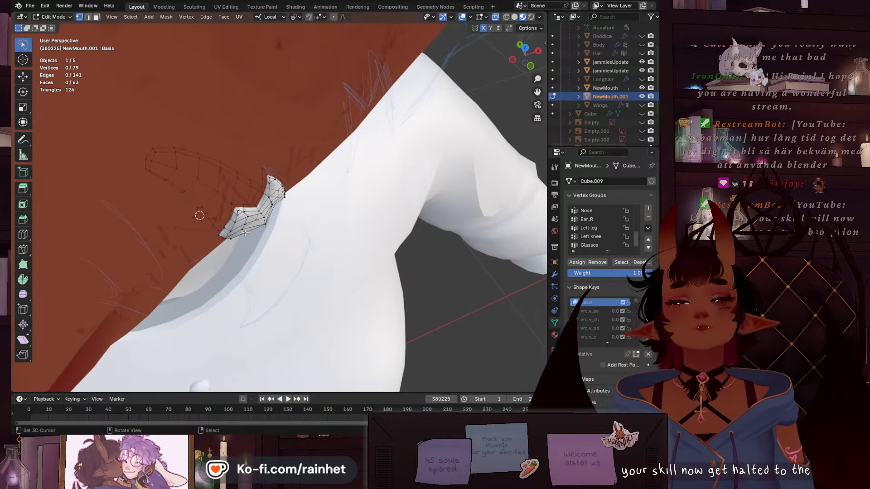
scroll(261, 259, "down", 4)
middle_click_drag(250, 235, 293, 140)
scroll(261, 157, "up", 4)
middle_click_drag(137, 86, 253, 228)
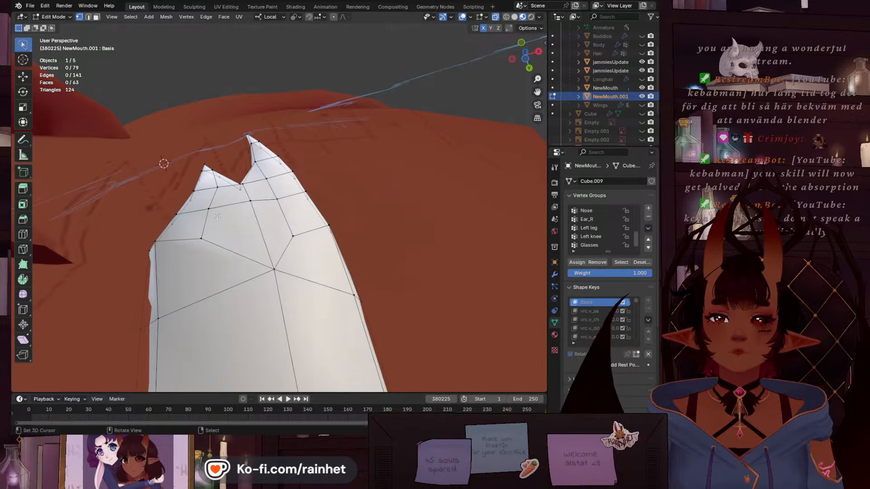
middle_click_drag(231, 213, 277, 240)
scroll(272, 209, "down", 4)
scroll(224, 136, "up", 4)
Select a three-vertex section of the edge loop on one side of the notch and move it about -0.00036 m along local Y
middle_click_drag(224, 136, 232, 173)
left_click(226, 171, "alt")
right_click(226, 168, "alt")
mouse_move(214, 137)
left_mouse_down("ctrl")
mouse_move(200, 162)
mouse_move(208, 157)
left_mouse_up("ctrl")
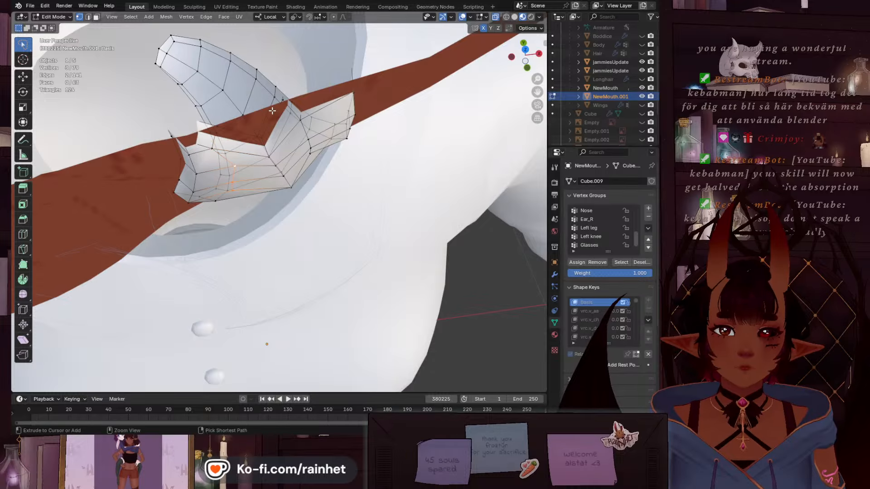
key("g")
key("y")
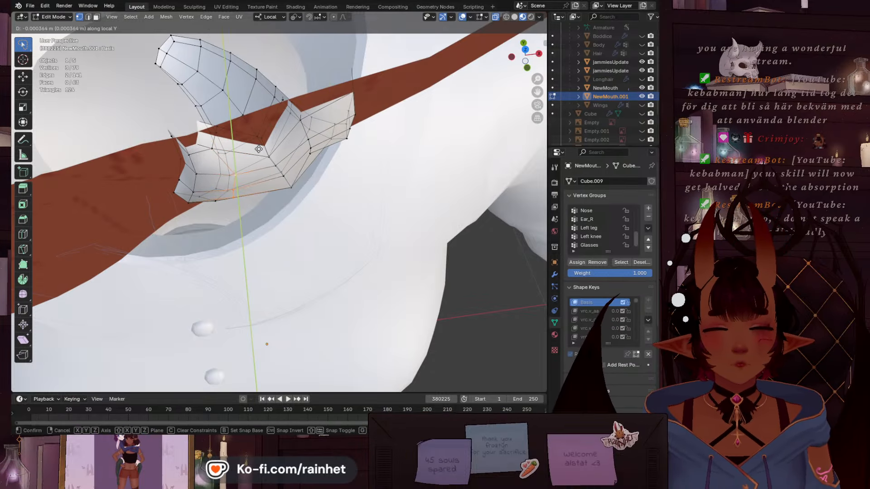
left_click(259, 149)
Select the matching three-vertex loop section on the notch's other side and move it about -0.00035 m along local Y
left_click(301, 129, "shift")
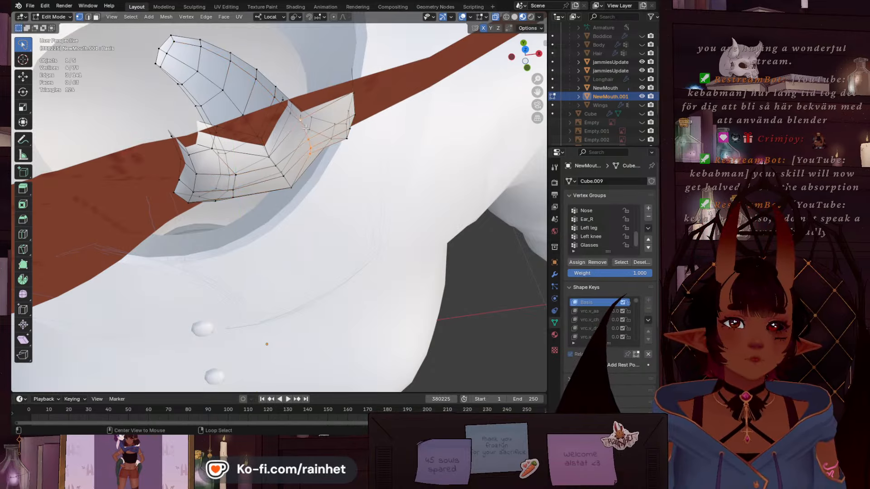
middle_click_drag(301, 130, 305, 129)
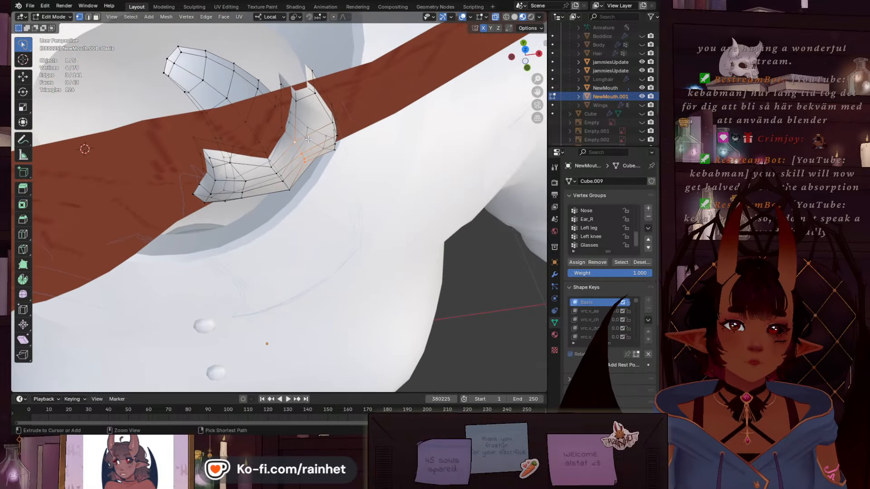
key("ctrl+z")
key("g")
key("y")
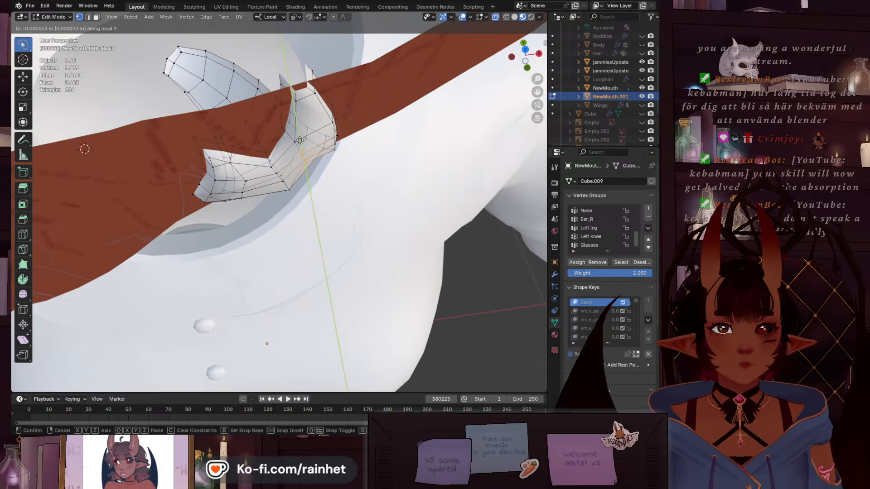
left_click(301, 145)
Shift the same three-vertex section about 0.00027 m along local X and about -0.00027 m along local Y
key("g")
key("x")
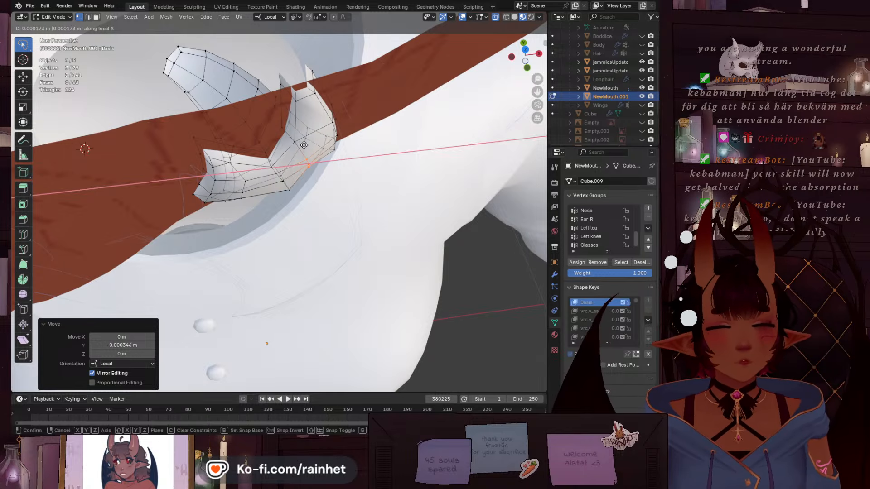
left_click(306, 147)
key("g")
key("y")
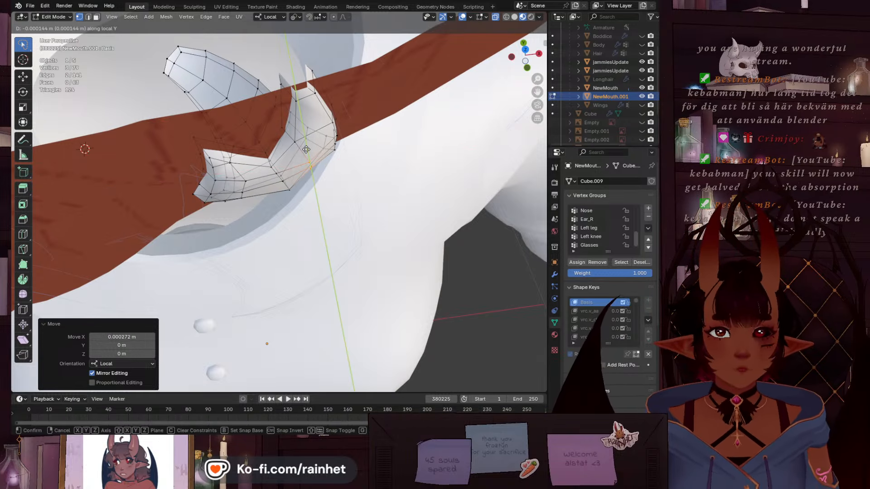
left_click(307, 151)
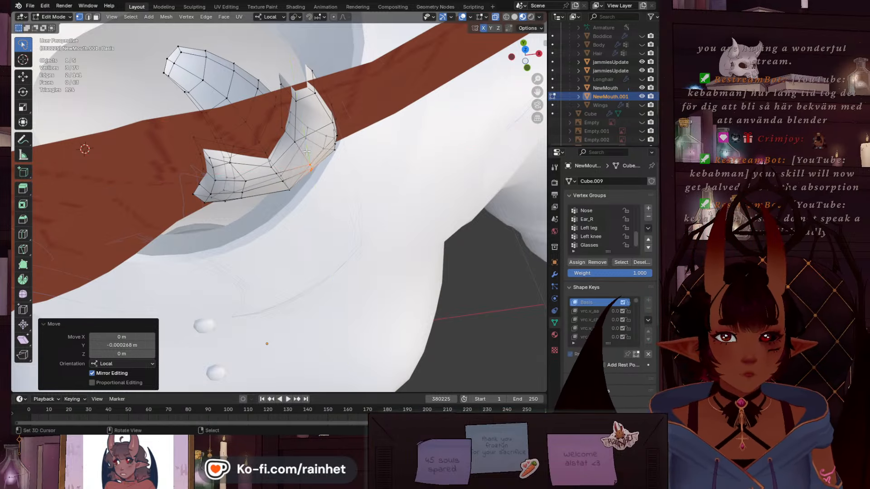
Reselect the first side's three-vertex loop section, move it slightly farther along local Y and clear the selection
left_click(243, 178, "alt")
right_click_drag(217, 172, 233, 169, "ctrl+shift")
key("g")
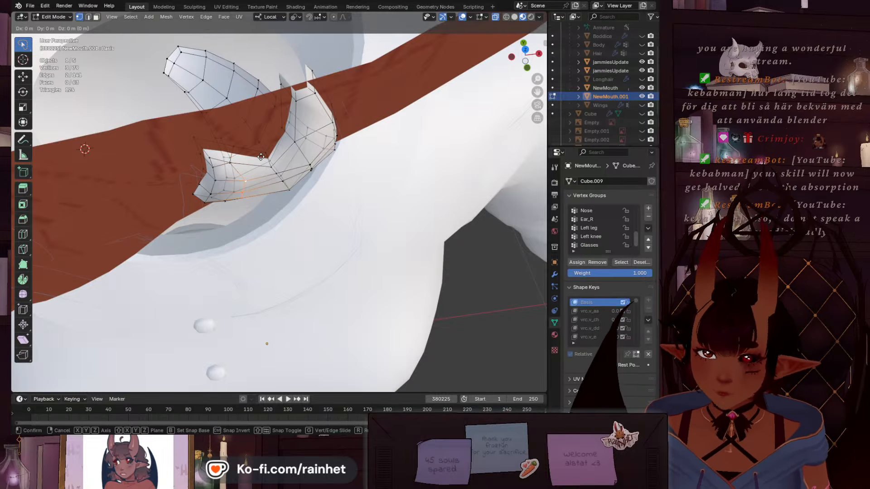
key("y")
left_click(261, 162)
scroll(267, 162, "down", 8)
key("alt+a")
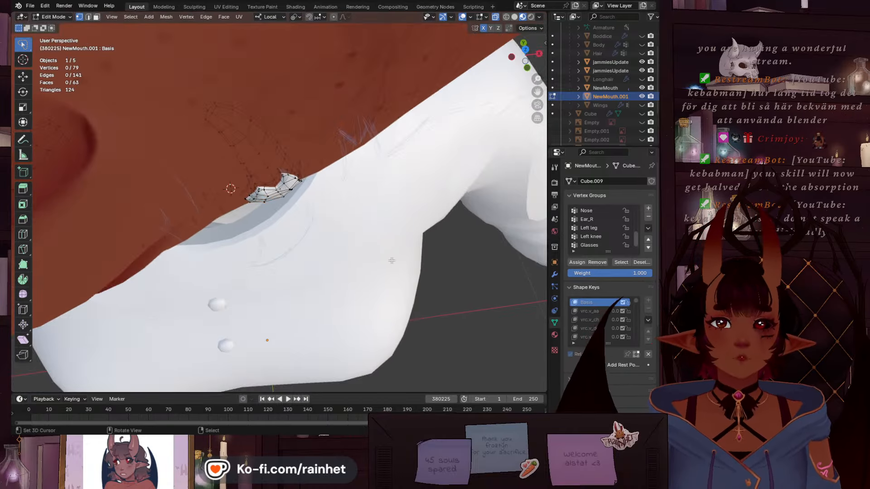
Move the central vertices just below the notch about -0.00024 m along local Y, then clear the selection
scroll(281, 165, "up", 9)
left_click(280, 174)
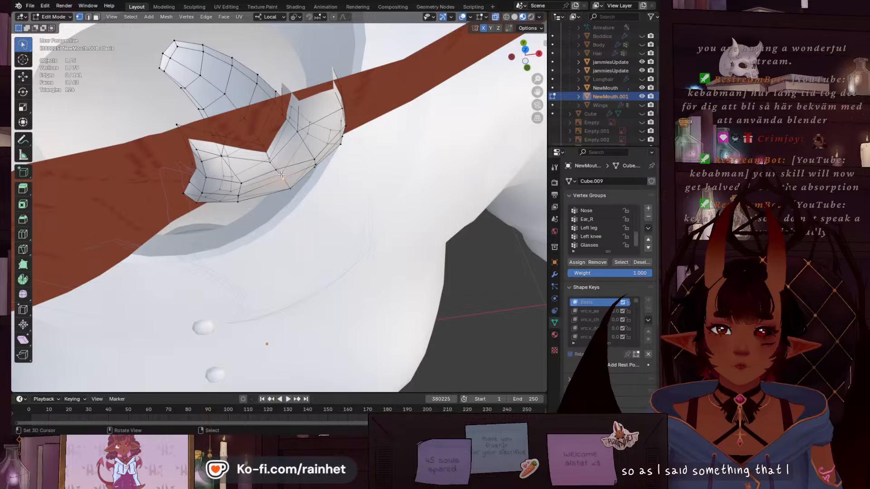
key("g")
key("y")
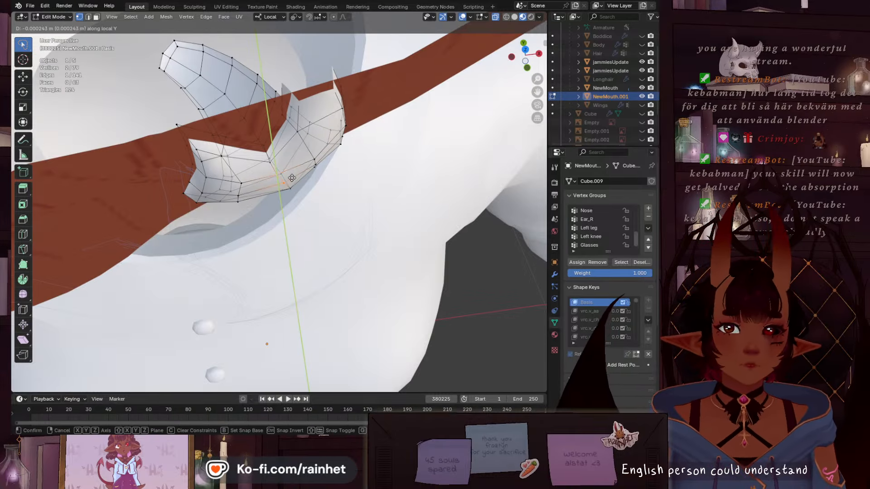
left_click(291, 177)
key("alt+a")
Add two centred lengthwise loop cuts with no slide, one on each side of the strip's central line
scroll(237, 215, "down", 4)
middle_click_drag(238, 215, 224, 192)
key("ctrl+r")
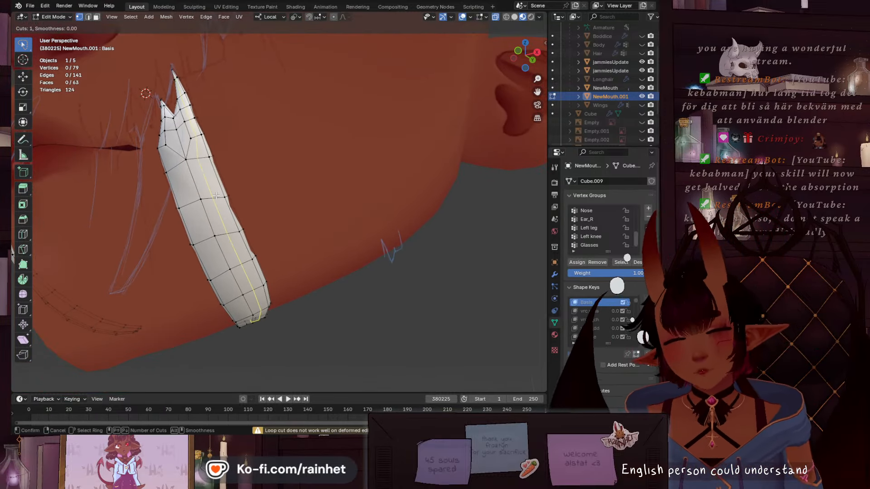
left_click(216, 195)
right_click(216, 196)
key("ctrl+r")
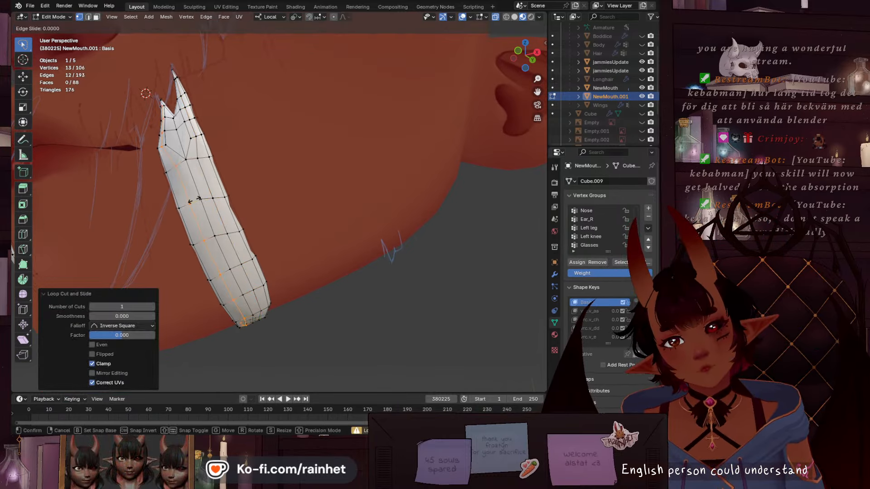
left_click(157, 163)
right_click(157, 164)
Merge the surplus loop-cut vertices at the base of the shorter prong into their neighbours using At Last
left_click(163, 149)
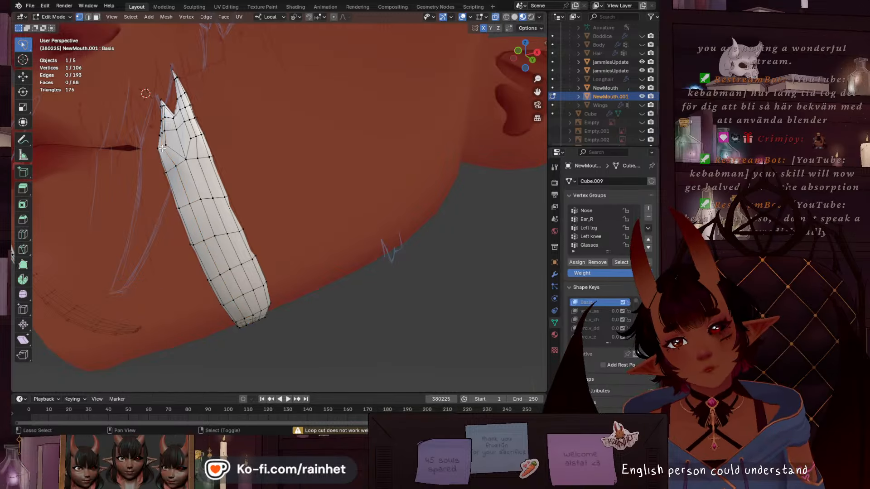
key("x")
left_click(167, 142)
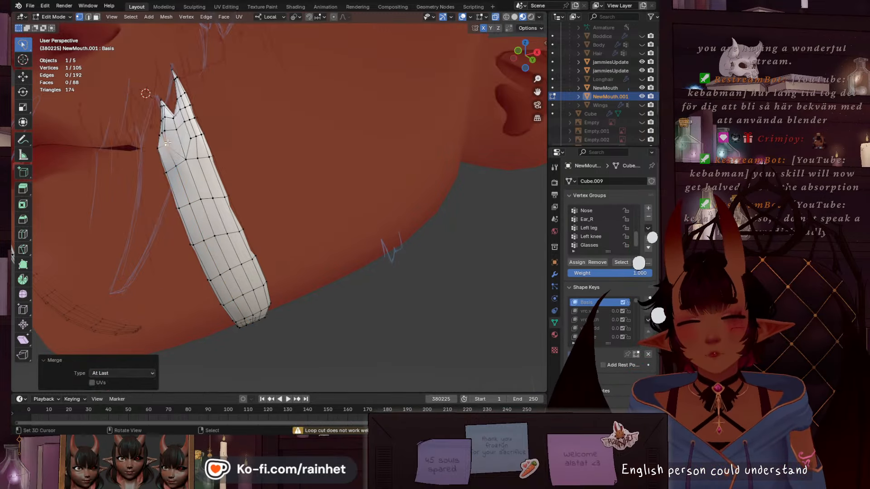
key("x")
left_click(191, 138)
Dissolve the surplus loop-cut edges running into the longer and the shorter prong
left_click(188, 111, "alt")
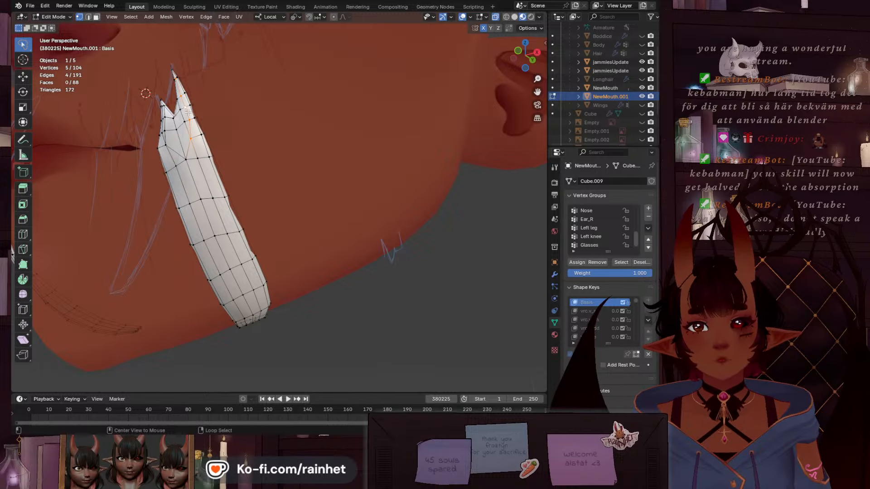
key("x")
left_click(188, 111)
left_click(163, 135, "alt")
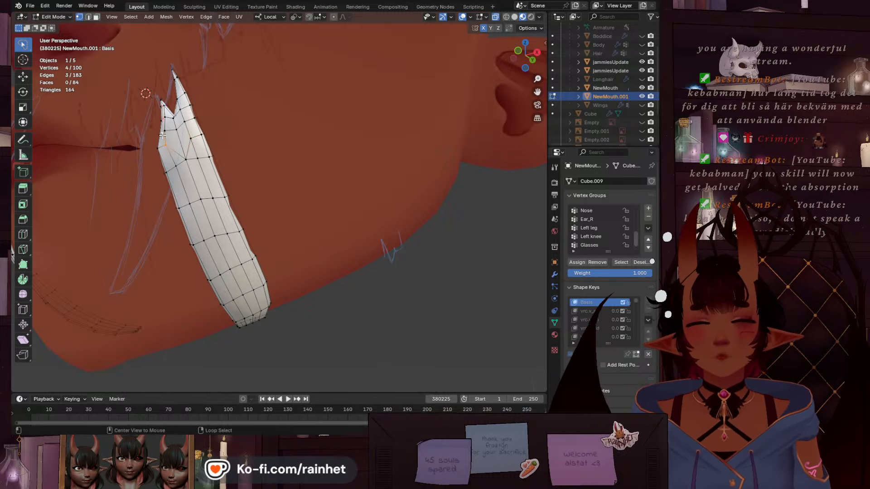
key("x")
left_click(163, 135)
Knife a crosswise edge across the prong base and dissolve the two diagonal edges beneath it, then clear the selection
scroll(163, 136, "up", 1)
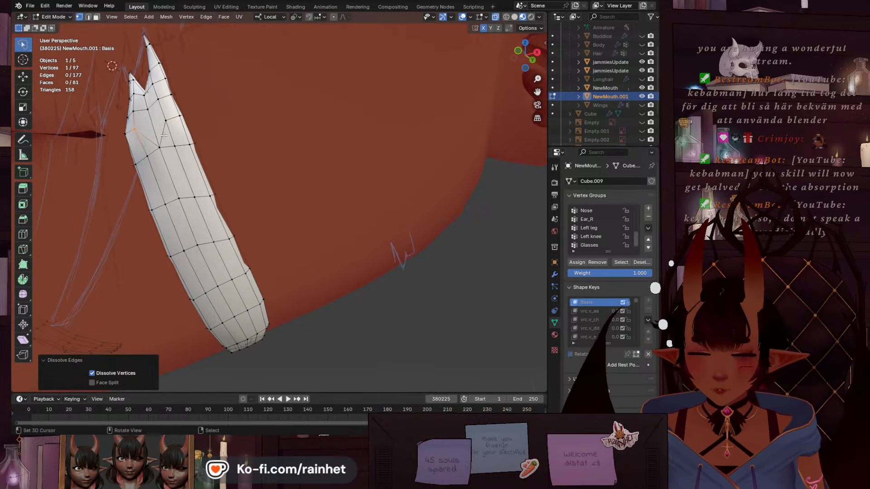
key("k")
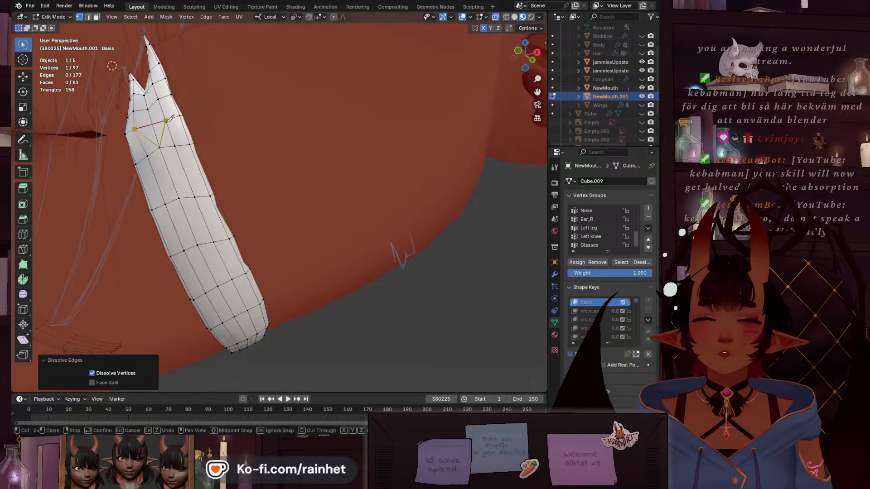
key("Return")
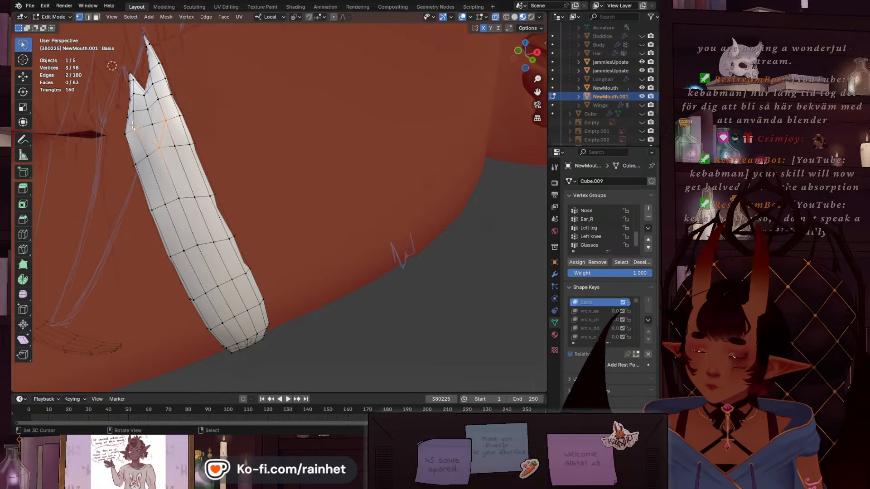
key("x")
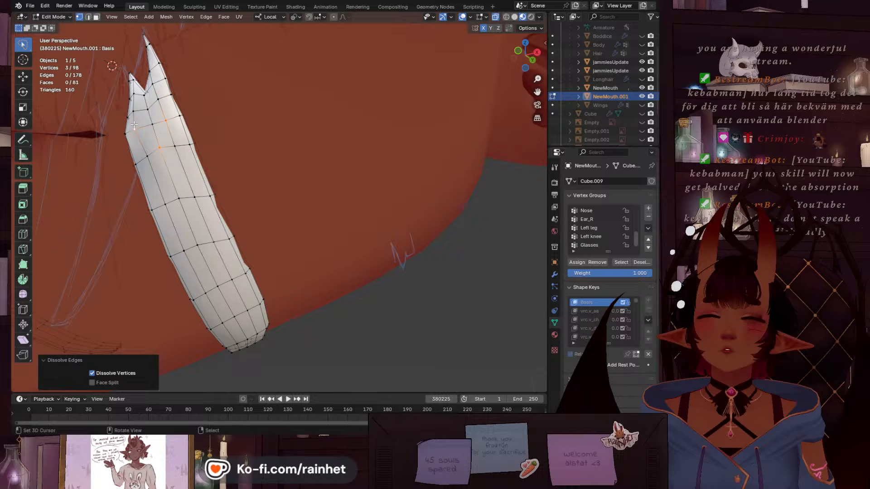
key("a")
key("a")
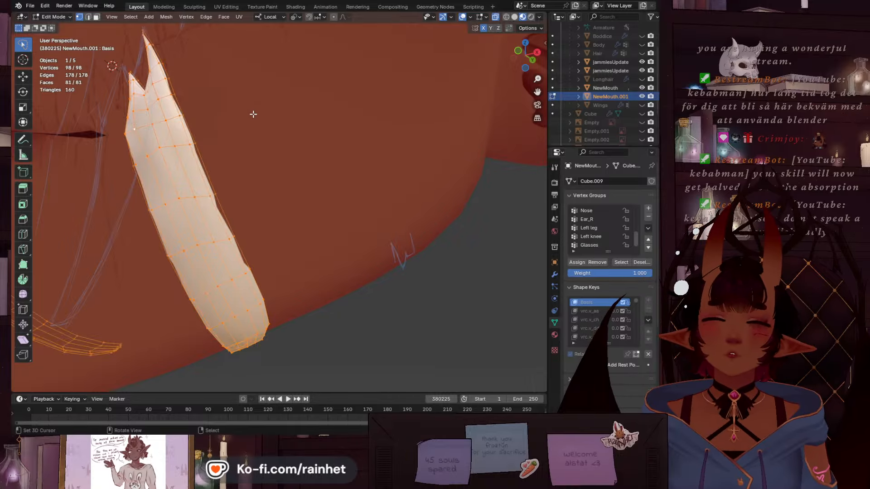
Select the ear-side inner lengthwise loop of the strip, deselect its unwanted end vertices and fatten it slightly outward with Shrink/Fatten
middle_click_drag(150, 163, 210, 200, "shift")
scroll(209, 203, "up", 4)
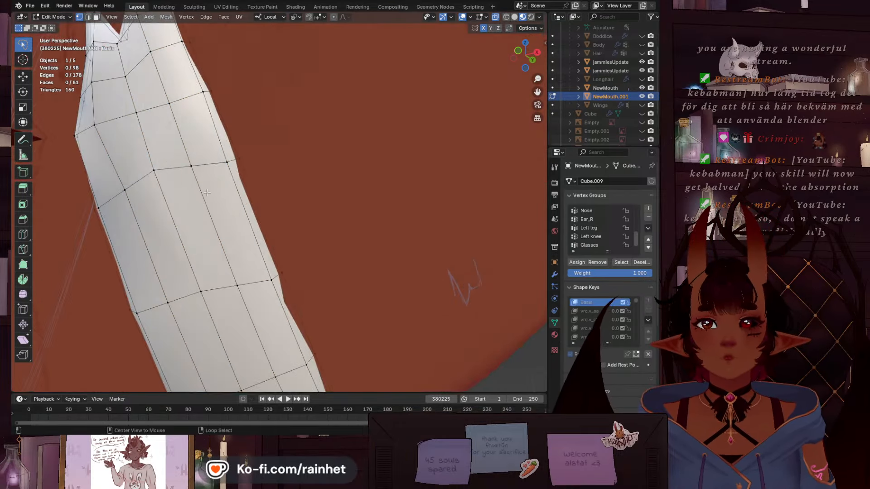
right_click(207, 193, "alt")
scroll(206, 193, "down", 5)
mouse_move(247, 172)
left_mouse_down("ctrl+shift")
mouse_move(177, 107)
mouse_move(274, 164)
left_mouse_up("ctrl+shift")
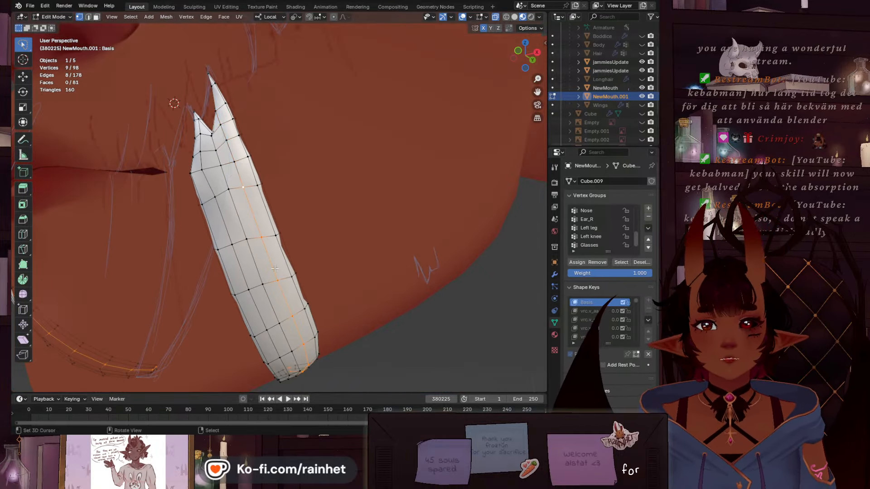
mouse_move(274, 269)
middle_mouse_down()
mouse_move(299, 235)
mouse_move(307, 243)
mouse_move(314, 204)
mouse_move(272, 204)
mouse_move(218, 237)
mouse_move(302, 268)
mouse_move(285, 266)
middle_mouse_up()
left_click_drag(240, 322, 278, 308, "ctrl")
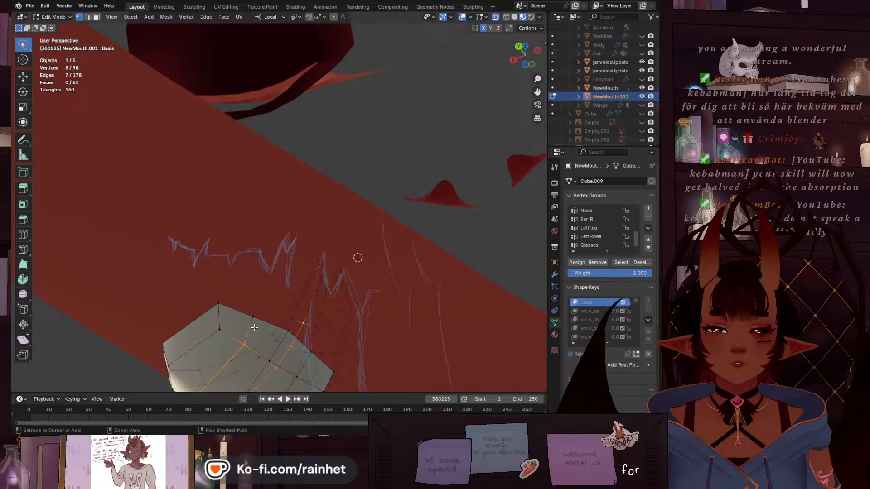
mouse_move(258, 267)
middle_mouse_down()
mouse_move(246, 314)
mouse_move(243, 289)
middle_mouse_up()
mouse_move(221, 176)
left_mouse_down("ctrl")
mouse_move(193, 174)
mouse_move(229, 213)
left_mouse_up("ctrl")
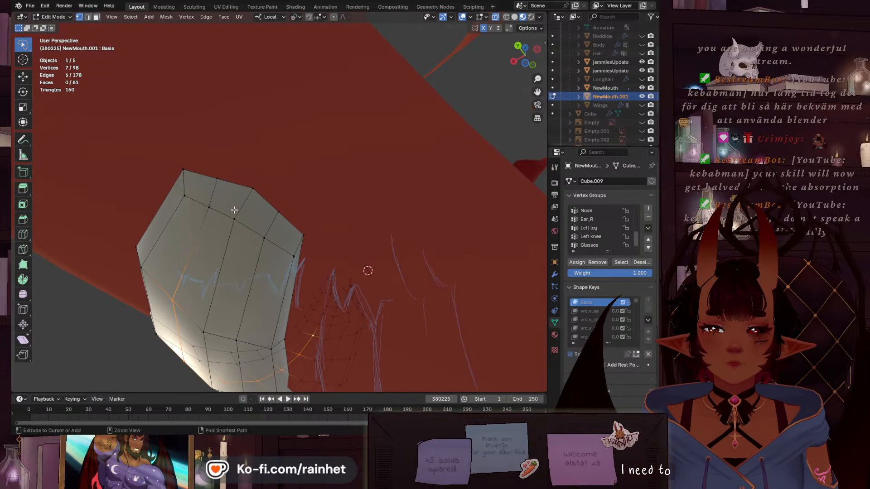
middle_click_drag(233, 204, 242, 223)
key("alt+s")
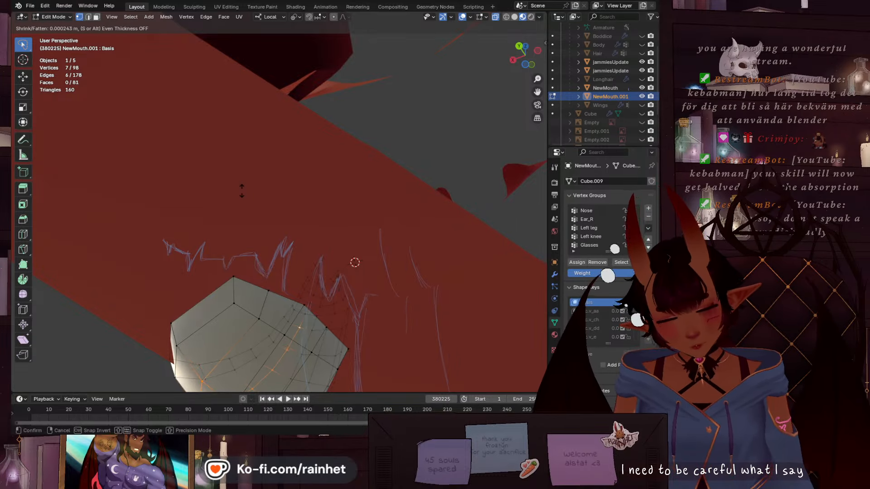
left_click(240, 186)
Select the mouth-side inner lengthwise loop without its end vertex and fatten it by 0.000163 m
middle_click_drag(227, 217, 255, 142)
left_click(223, 108, "alt+shift")
mouse_move(255, 142)
right_mouse_down("ctrl+shift")
mouse_move(268, 118)
mouse_move(263, 135)
right_mouse_up("ctrl+shift")
scroll(245, 172, "up", 6)
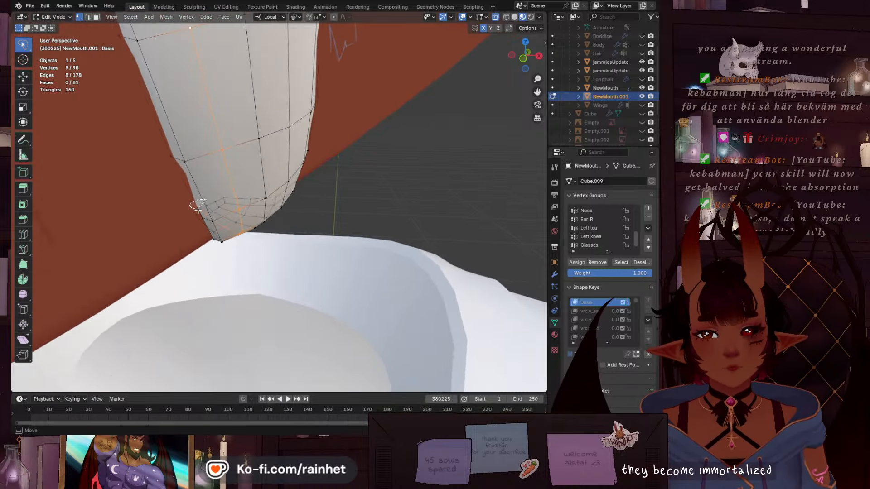
right_click_drag(198, 210, 205, 213, "ctrl+shift")
key("alt+s")
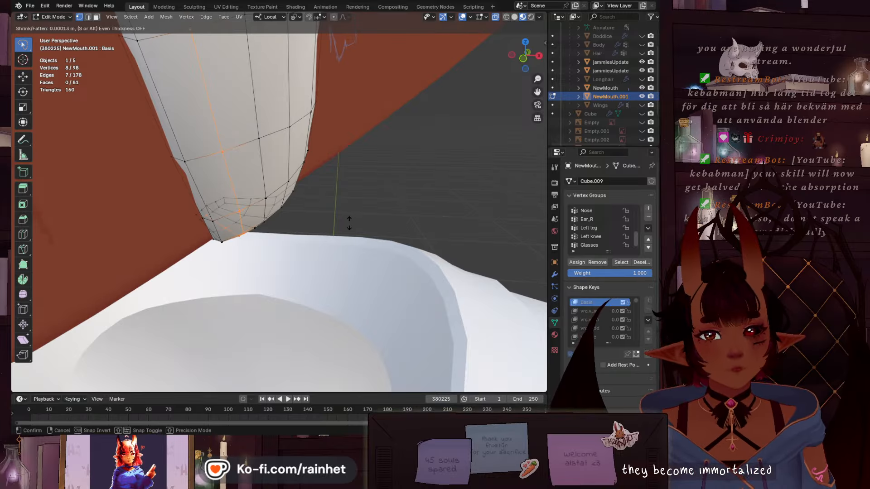
left_click(350, 222)
scroll(320, 210, "down", 7)
middle_click_drag(321, 210, 295, 136)
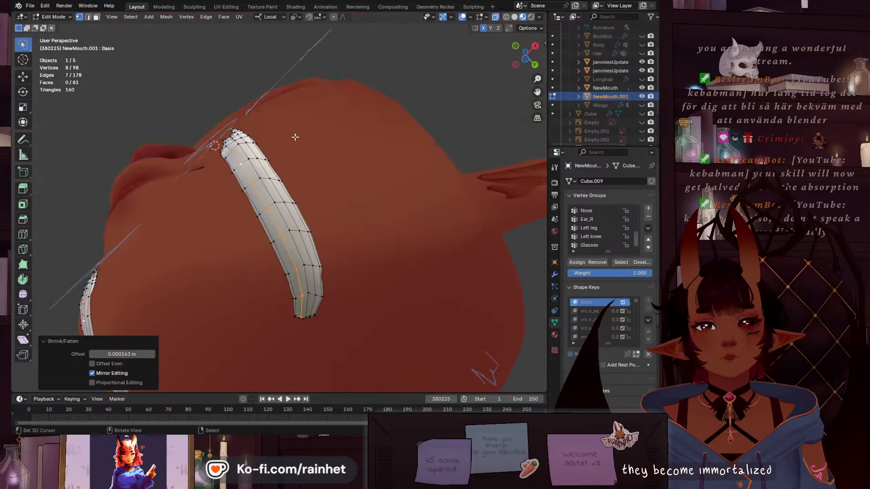
scroll(295, 135, "up", 1)
Switch to the Sculpting workspace and smooth the strip's lower part using the Smooth brush with a 63 px radius
left_click(195, 7)
scroll(286, 201, "down", 4)
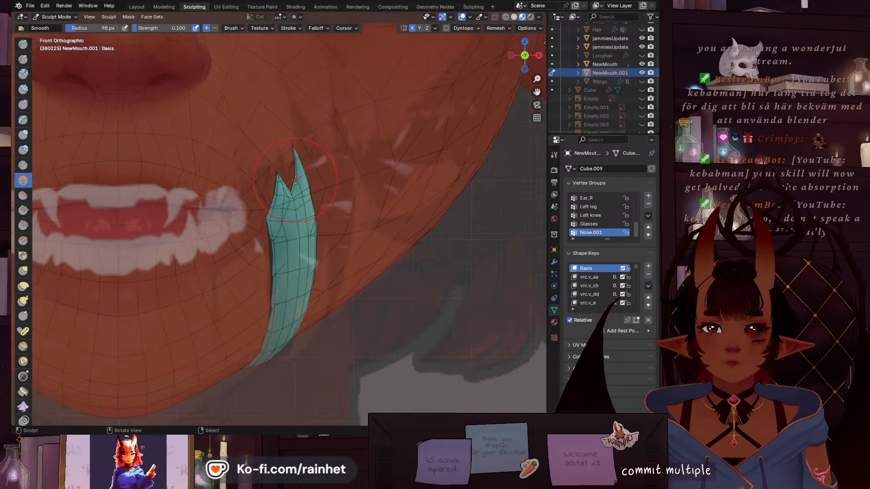
middle_click_drag(285, 203, 244, 143)
scroll(265, 213, "up", 7)
middle_click_drag(322, 304, 223, 142, "shift")
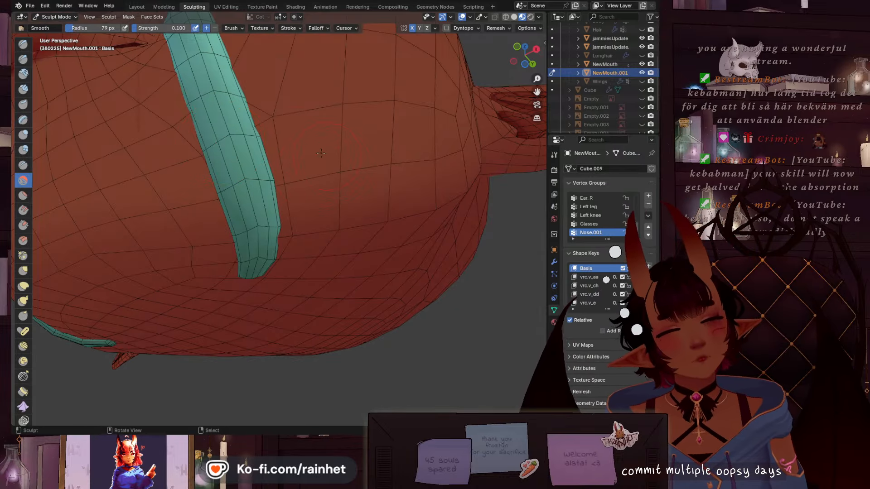
key("bracketleft")
key("bracketleft")
key("bracketleft")
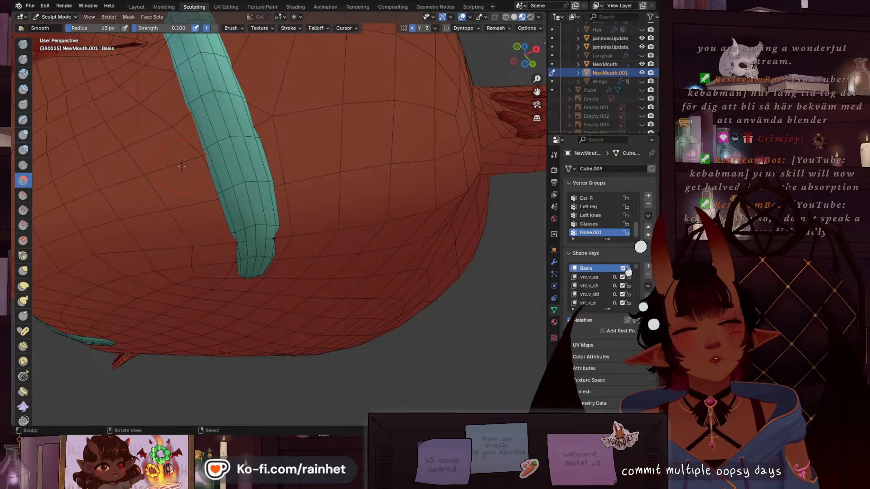
Reduce the Smooth brush radius to 36 px and smooth the area around the strip's two prongs
middle_click_drag(169, 162, 254, 268)
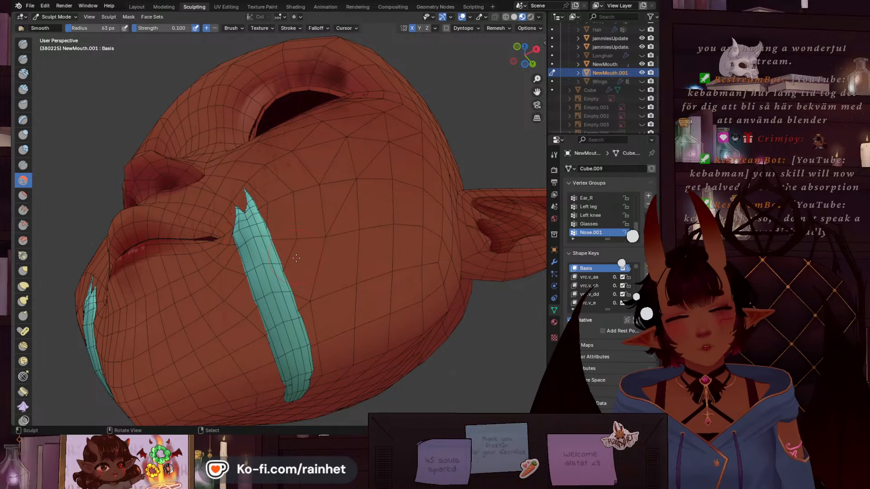
scroll(297, 258, "up", 3)
middle_click_drag(290, 254, 278, 248)
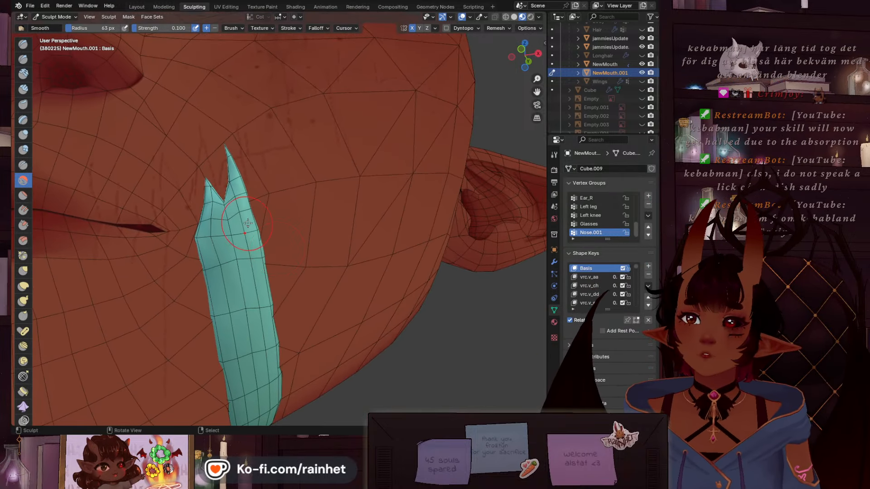
key("f")
left_click(254, 253)
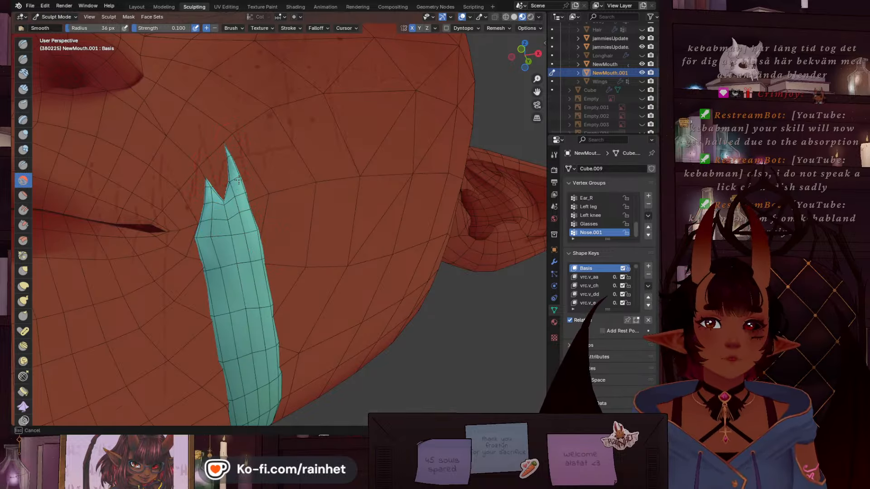
Reshape the strip's outline below the prongs using the Grab brush with a radius of 101 px
key("g")
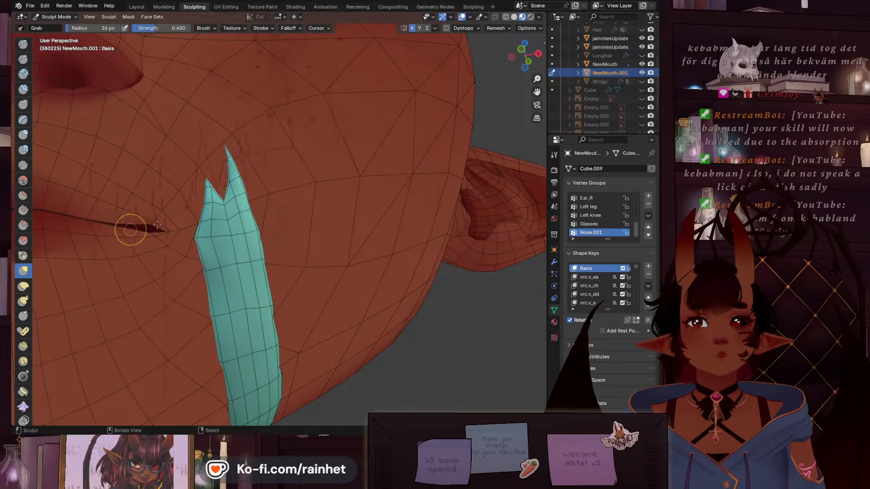
key("f")
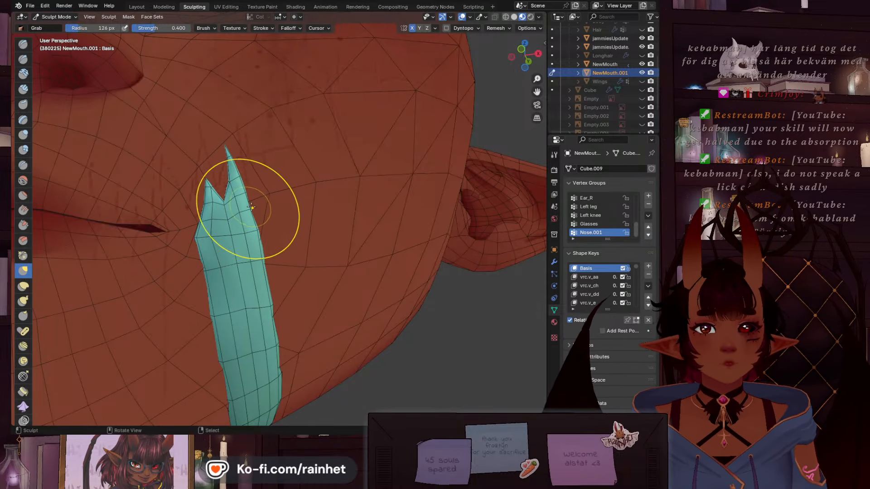
left_click(249, 207)
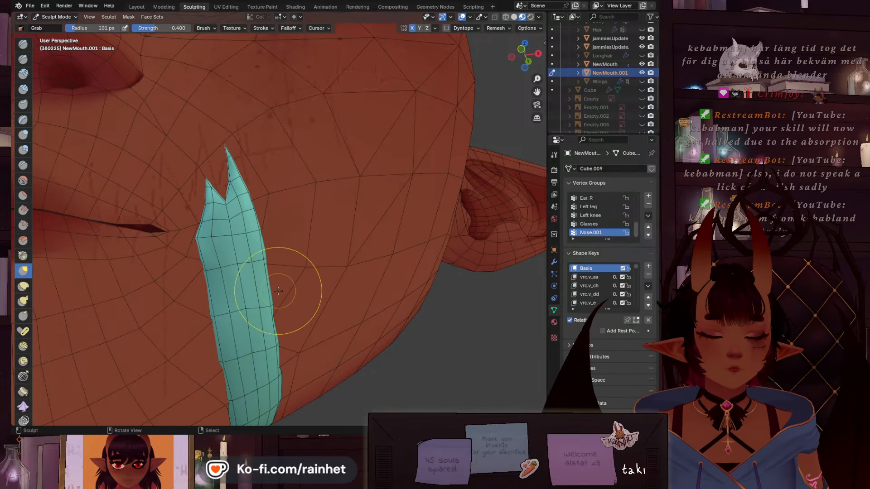
Inflate the body of the strip using the Inflate/Deflate brush with a 57 px radius and check both strips from the front
scroll(172, 289, "down", 4)
middle_click_drag(218, 318, 198, 262)
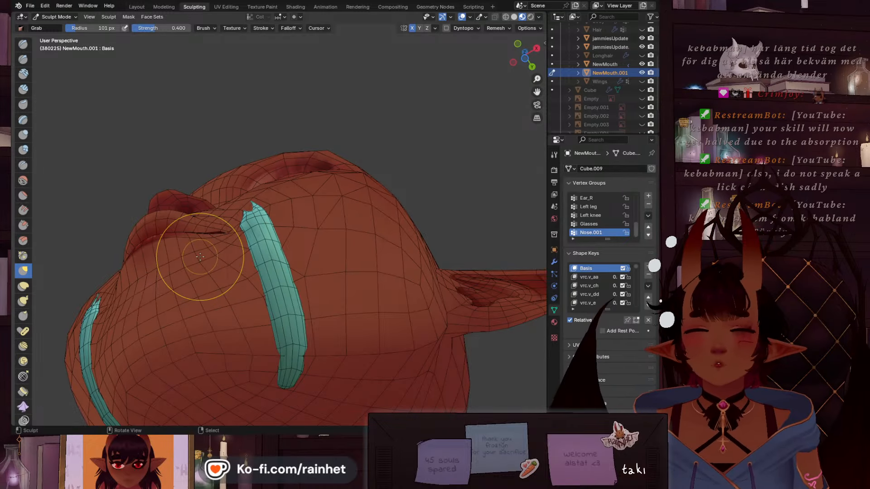
left_click(23, 135)
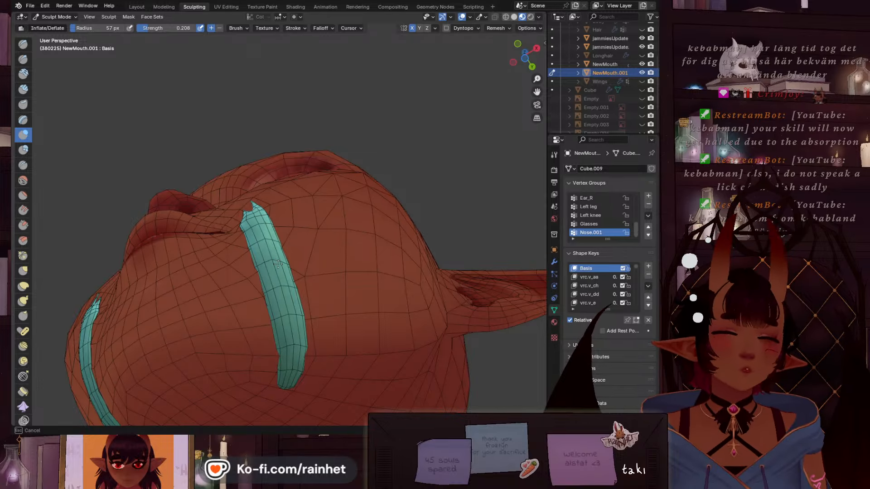
left_click_drag(253, 248, 282, 242)
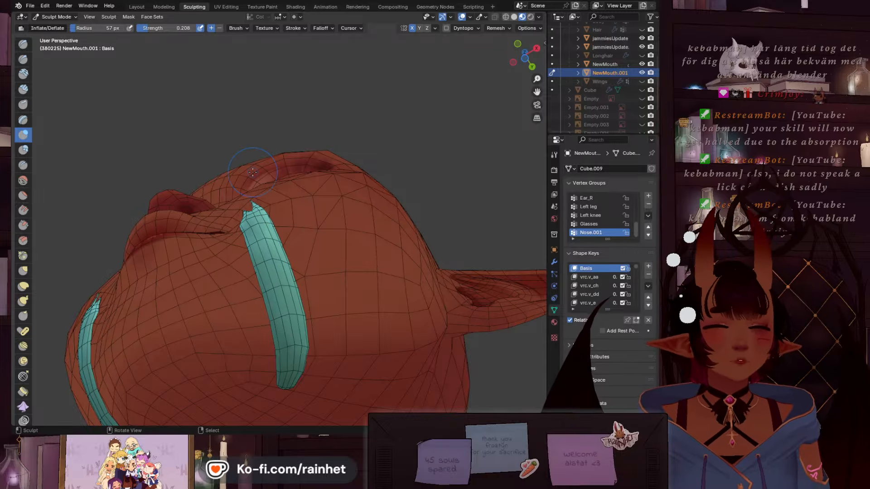
middle_click_drag(246, 172, 274, 251)
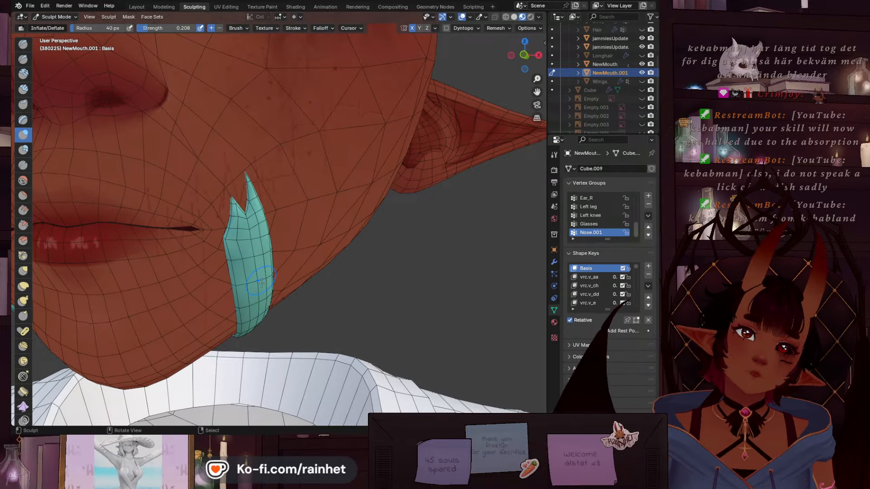
scroll(261, 327, "down", 9)
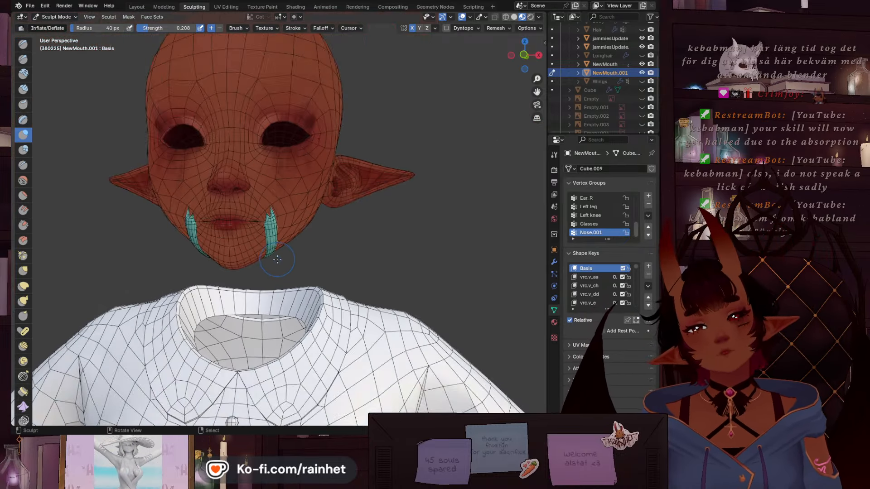
mouse_move(365, 247)
middle_mouse_down()
mouse_move(385, 279)
mouse_move(441, 233)
mouse_move(372, 236)
middle_mouse_up()
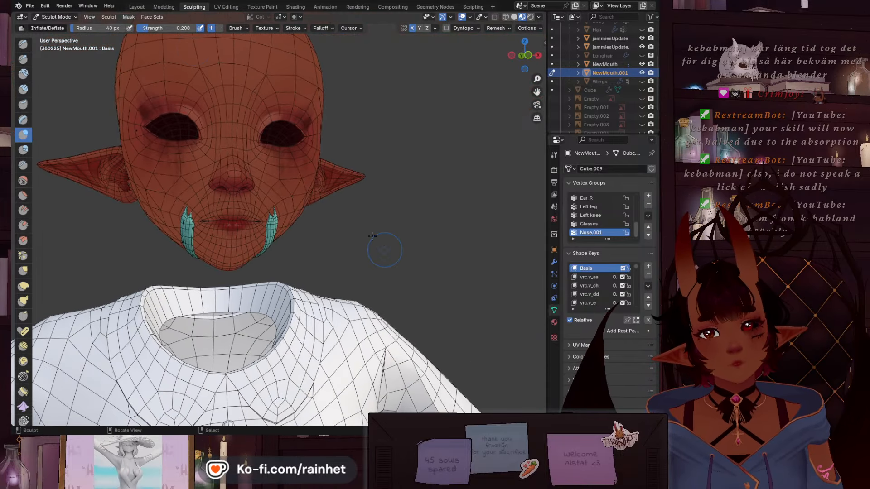
Return to the Layout workspace, enter Edit Mode on NewMouth.001 and shade all of its faces smooth
left_click(140, 7)
mouse_move(319, 196)
middle_mouse_down()
mouse_move(271, 221)
mouse_move(272, 248)
middle_mouse_up()
scroll(272, 247, "down", 7)
scroll(159, 190, "up", 3)
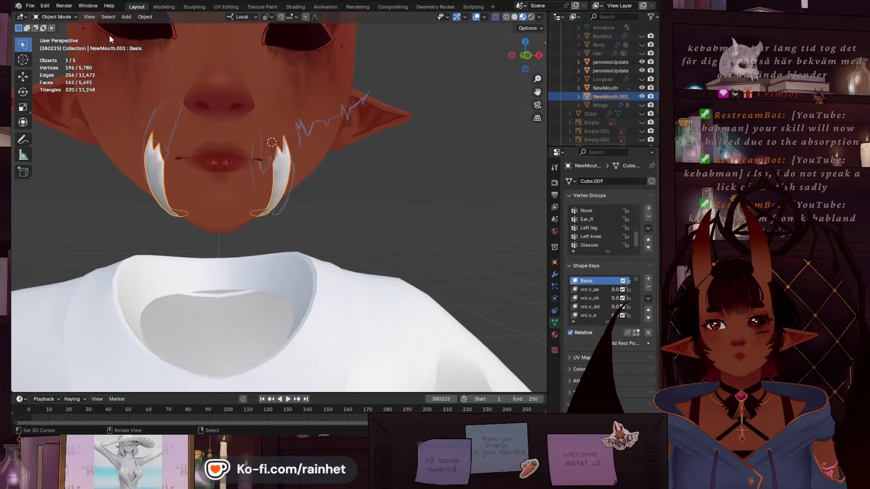
left_click(54, 17)
left_click(52, 39)
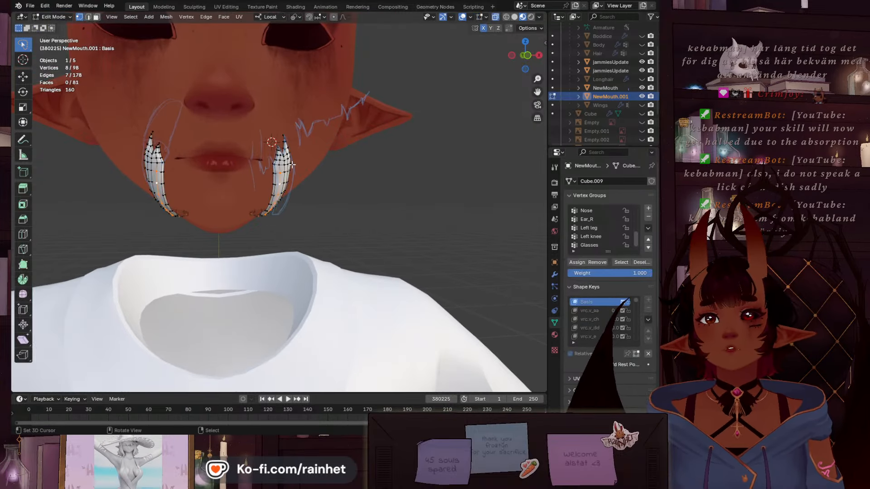
left_click(166, 16)
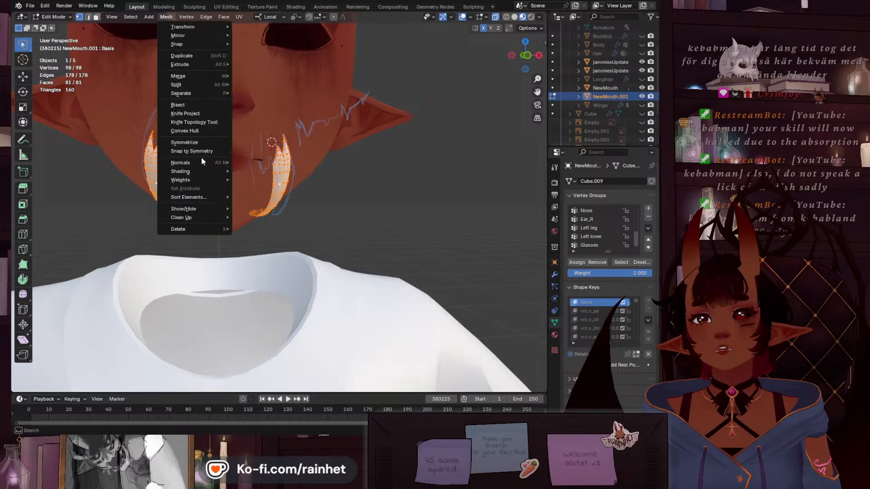
mouse_move(191, 173)
left_click(262, 173)
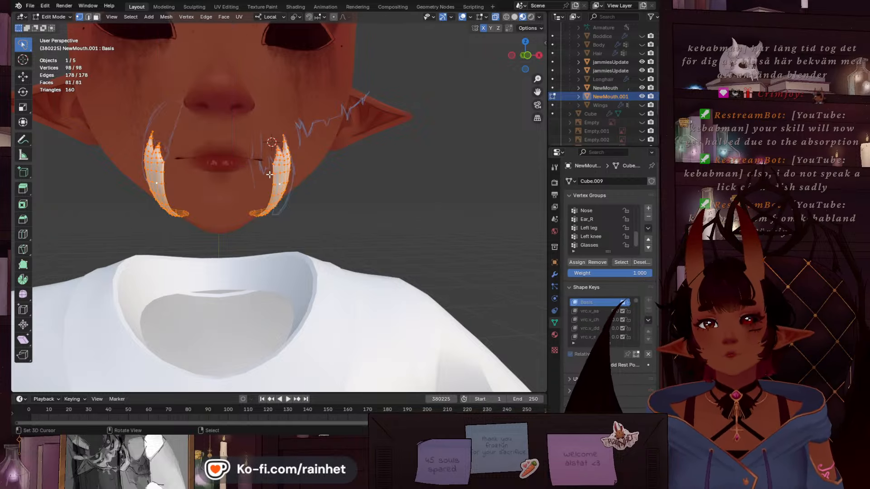
Average the normals of the whole mesh by Face Area and hide the viewport overlays
left_click(167, 16)
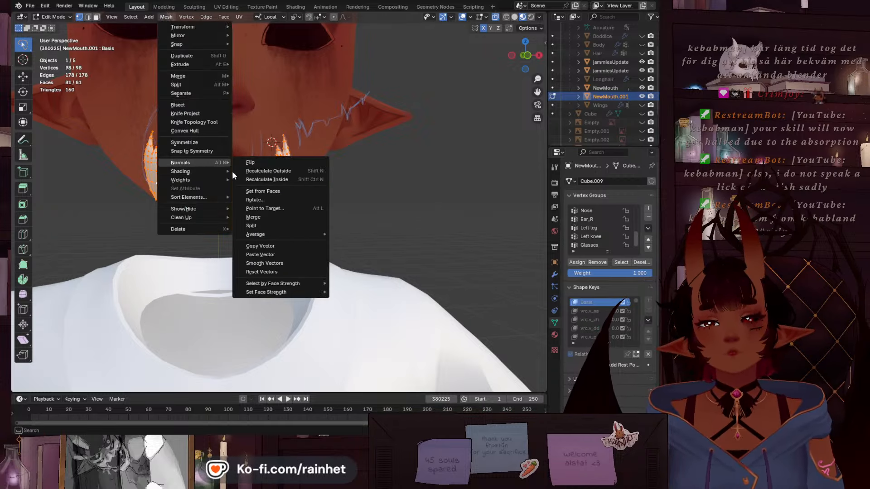
mouse_move(284, 233)
left_click(367, 244)
scroll(301, 187, "up", 2)
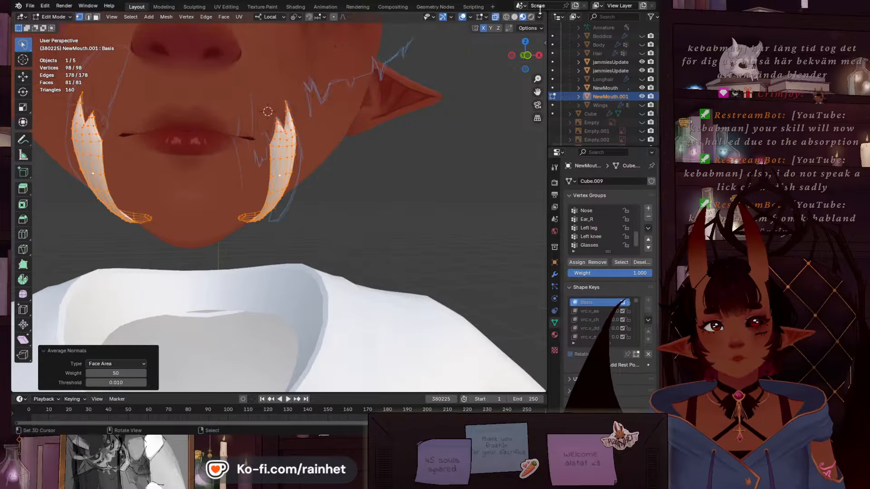
left_click(462, 17)
middle_click_drag(398, 142, 280, 226)
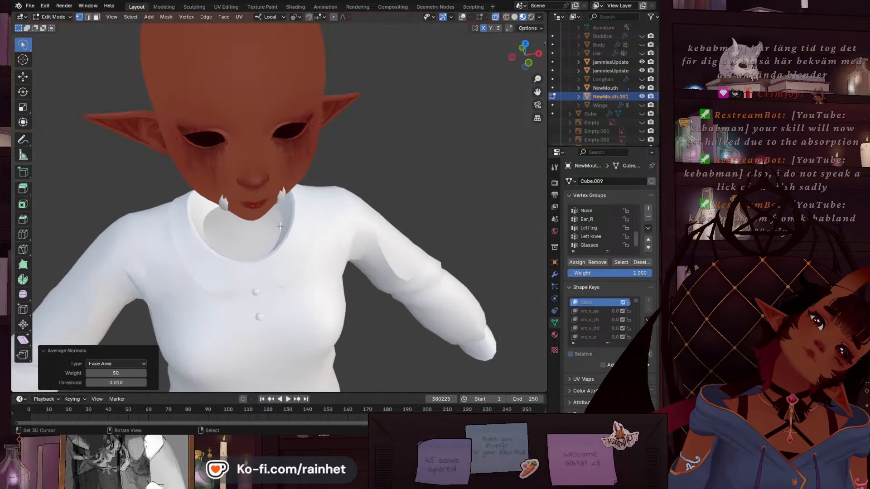
Inspect how the strips deform in the vrc.v_aa, vrc.v_dd and vrc.v_ch shape keys, then reselect Basis
scroll(281, 225, "up", 2)
left_click(592, 312)
left_click(593, 325)
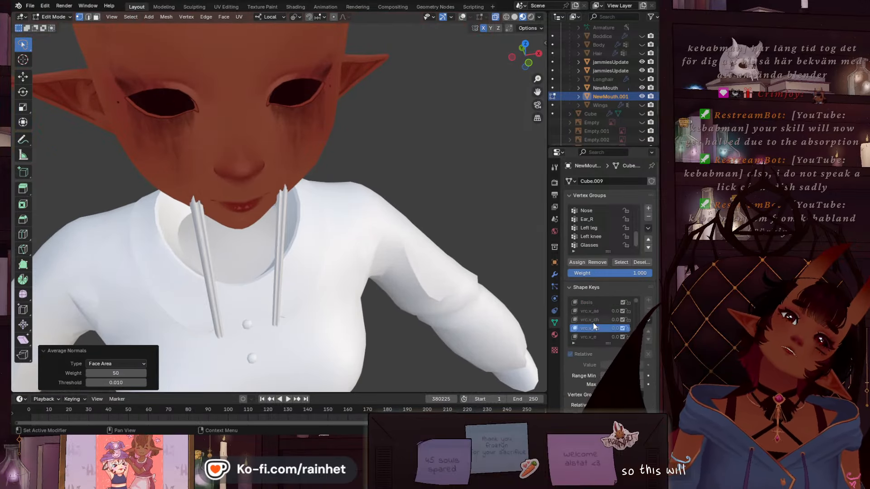
left_click(597, 304)
left_click(597, 319)
middle_click_drag(349, 273, 349, 252)
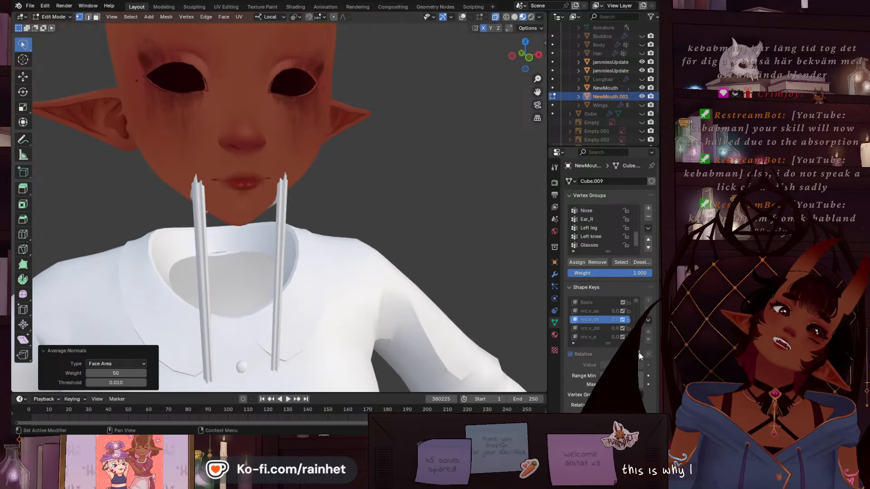
scroll(597, 329, "down", 5)
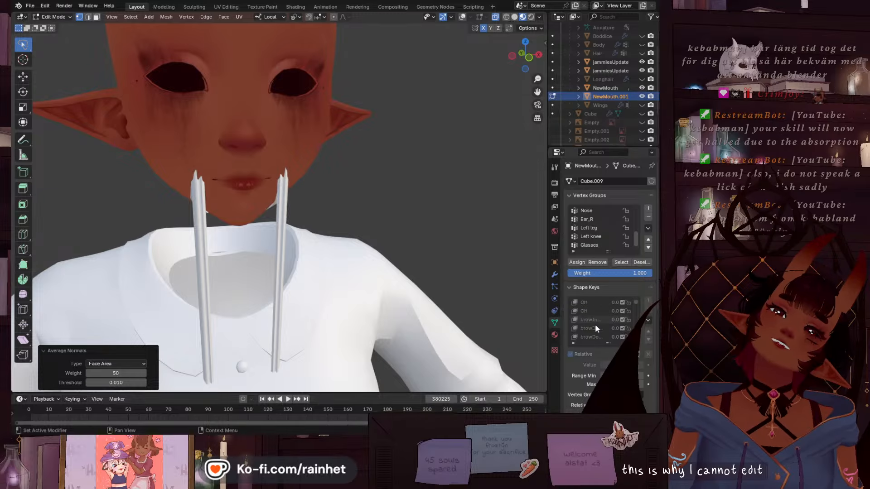
scroll(601, 326, "up", 5)
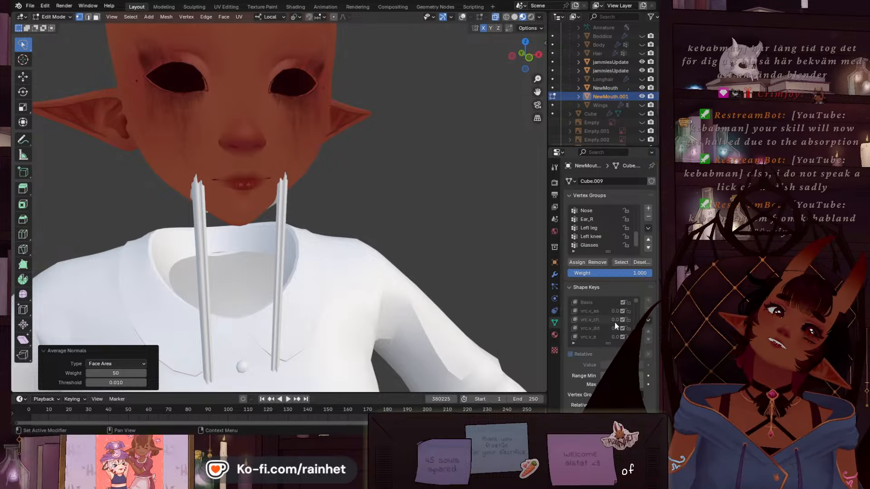
left_click(598, 303)
Delete all shape keys from NewMouth.001 in Object Mode, then return the mesh to Edit Mode
left_click(52, 17)
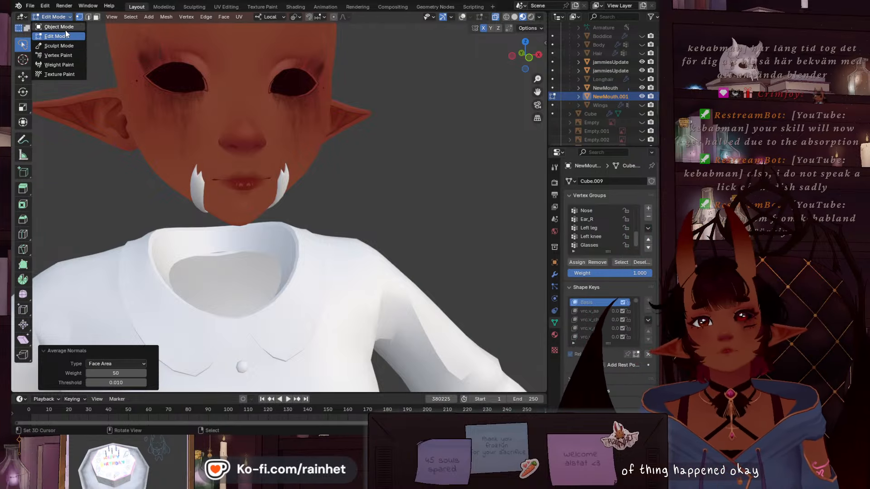
left_click(64, 27)
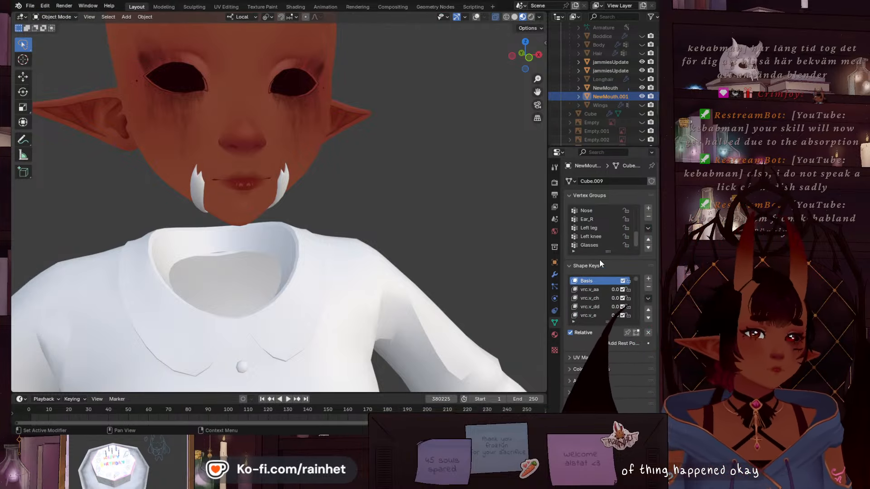
left_click(649, 297)
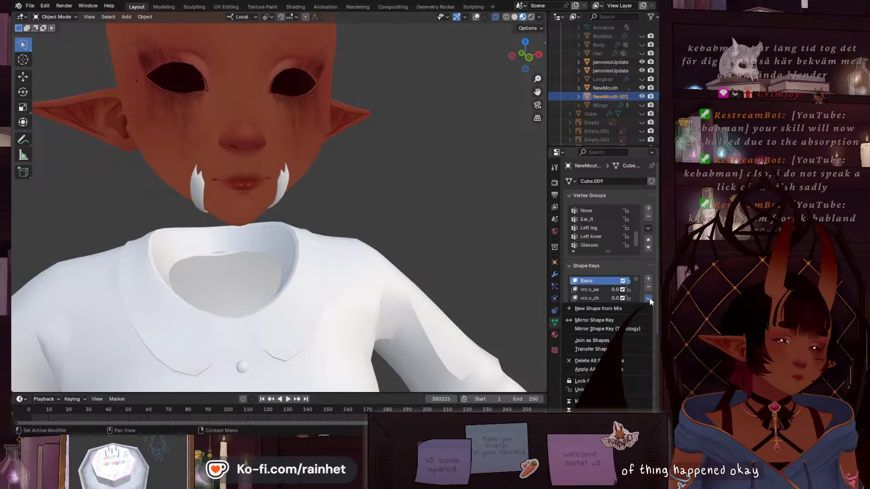
left_click(601, 361)
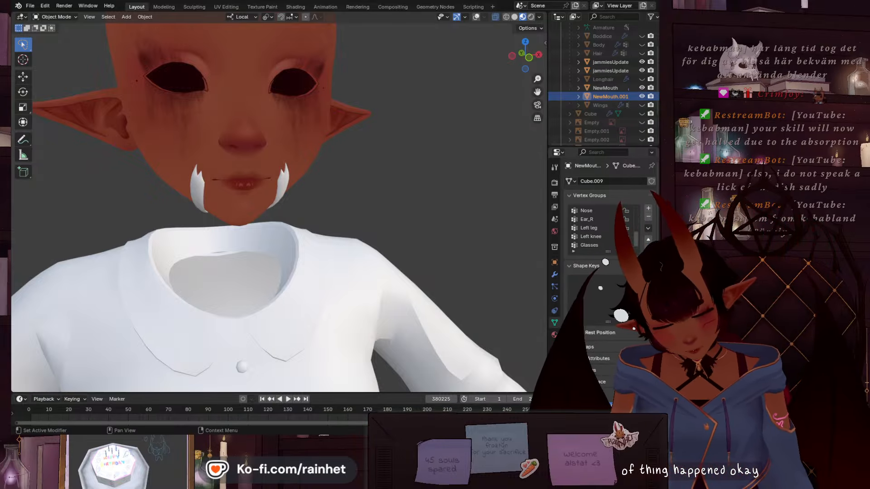
left_click(56, 17)
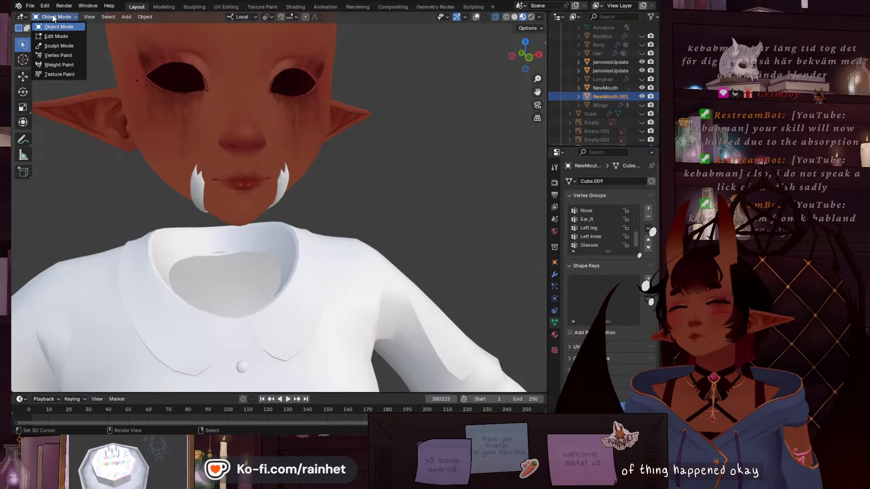
left_click(71, 35)
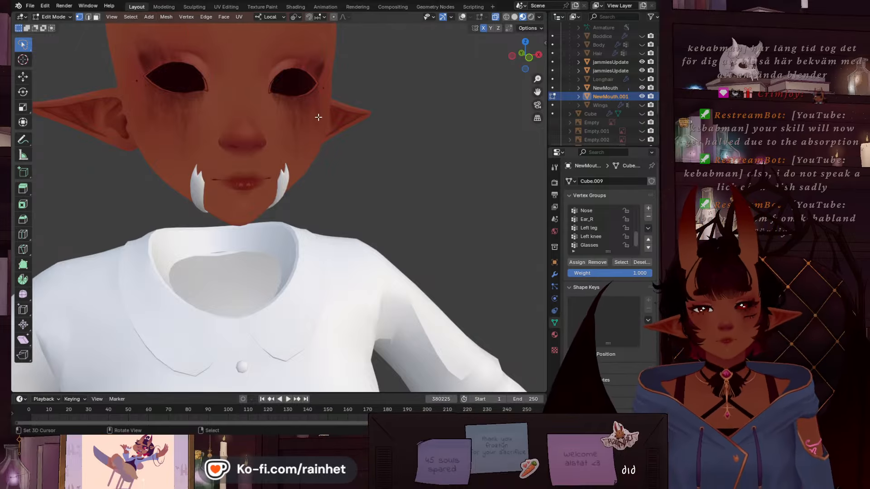
Turn the viewport overlays back on and inspect how the strip follows the jaw from the side and from below
left_click(512, 56)
scroll(375, 128, "up", 6)
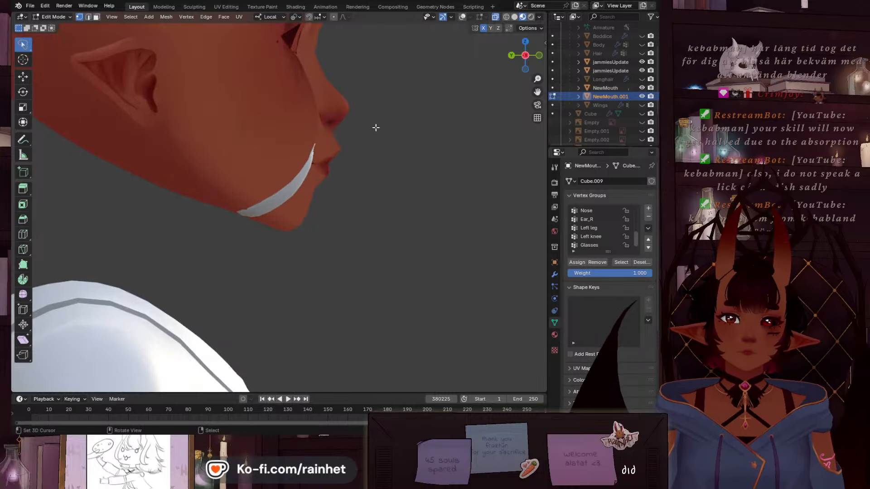
middle_click_drag(205, 218, 111, 35)
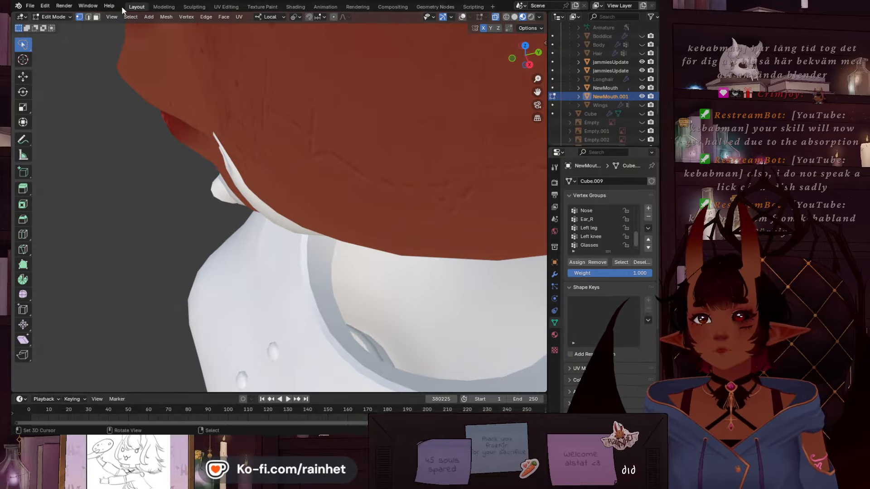
left_click(40, 18)
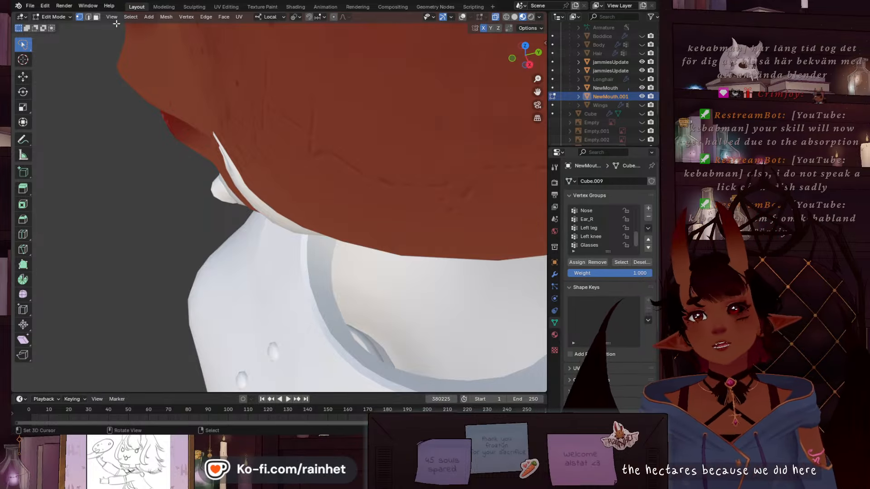
left_click(50, 17)
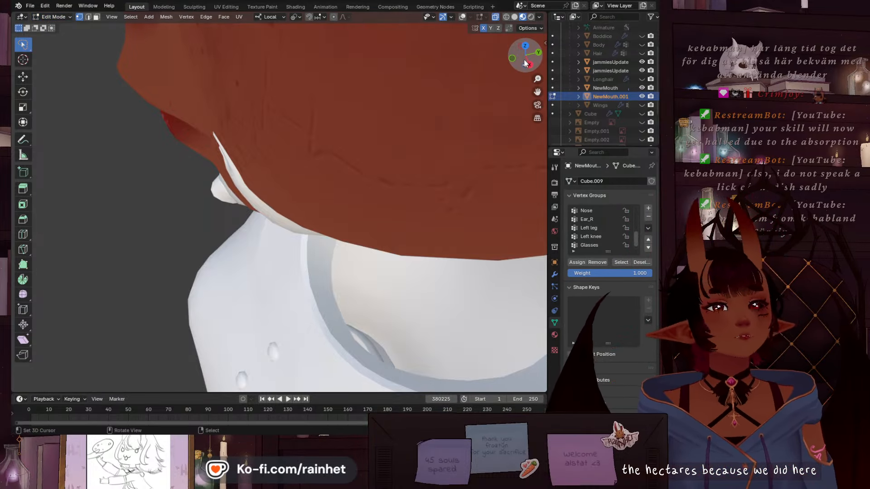
left_click(462, 17)
scroll(214, 150, "up", 3)
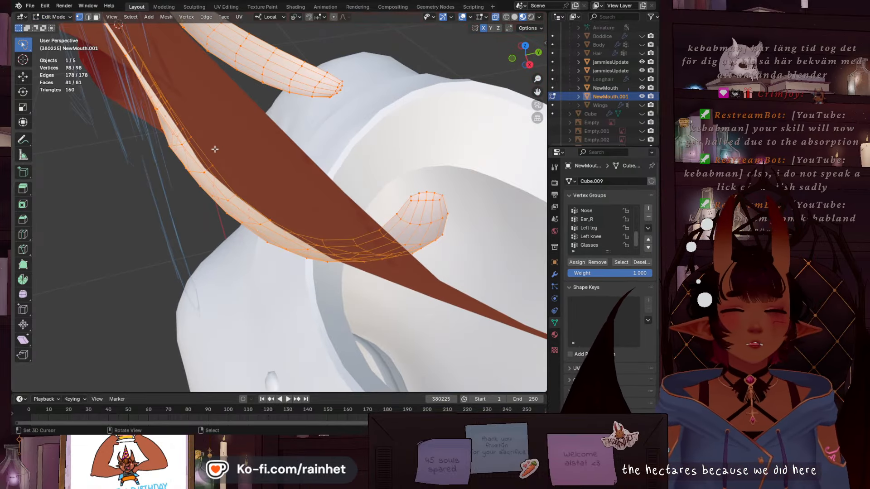
middle_click_drag(215, 149, 265, 171)
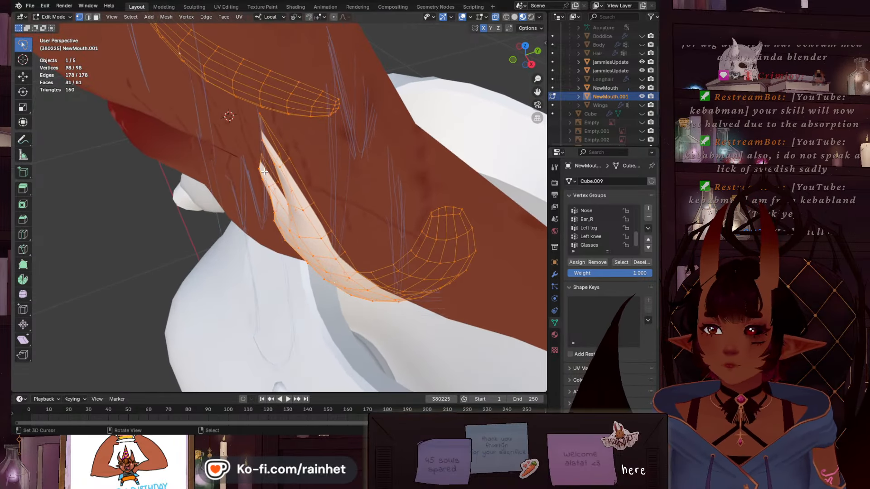
Enable proportional editing and move the edge loop near the long prong's tip about -0.0003 m along local Y
left_click(276, 164)
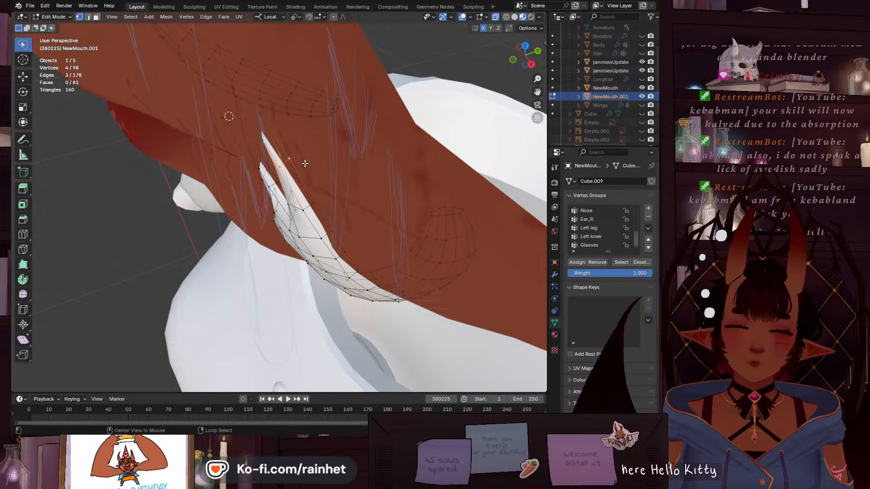
key("g")
key("y")
key("y")
left_click(336, 62)
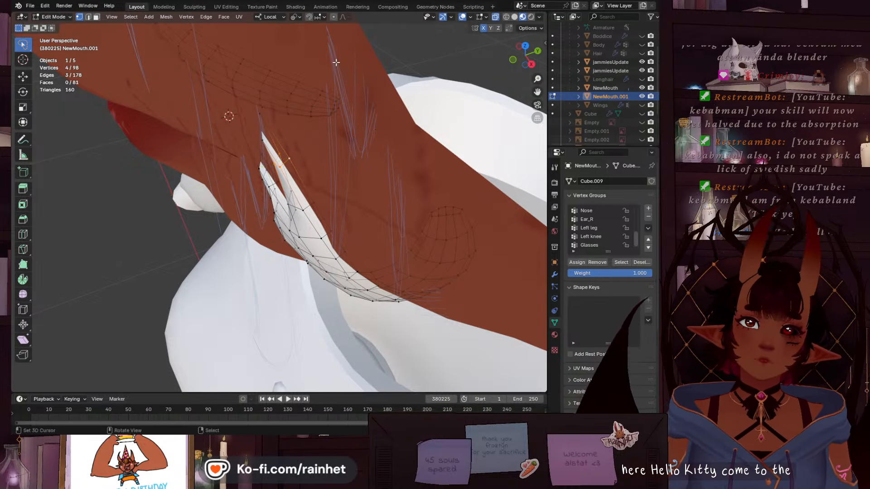
key("o")
key("g")
key("y")
key("y")
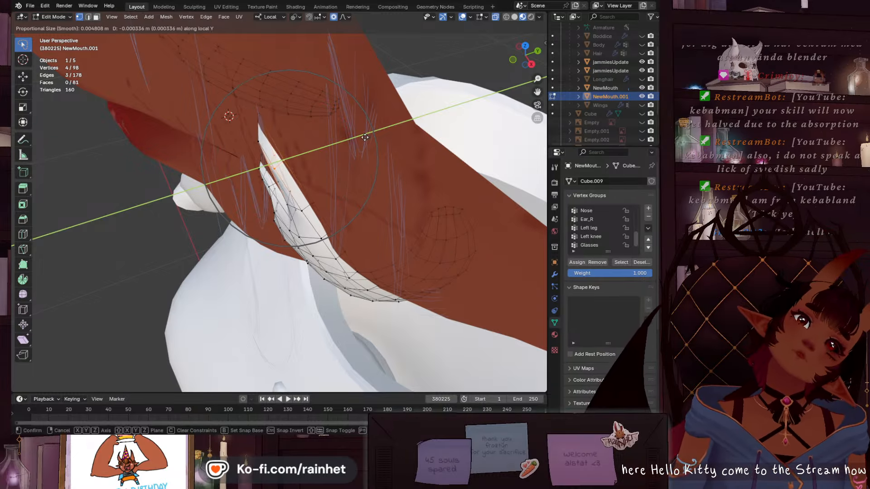
scroll(365, 137, "down", 7)
left_click(365, 137)
Shift the strip's cross loop just below the fork along local Y in two proportional moves, -0.000319 m and -0.000239 m
middle_click_drag(399, 221, 387, 198)
left_click(335, 136, "alt")
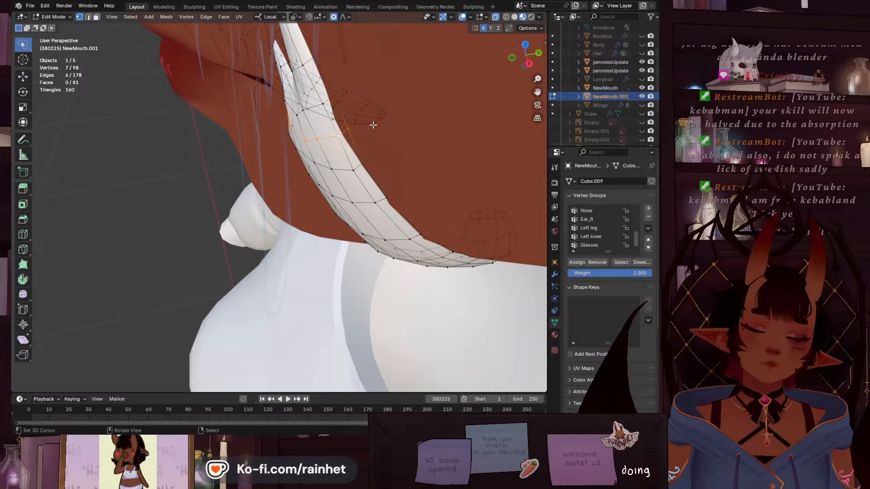
key("g")
key("y")
left_click(381, 118)
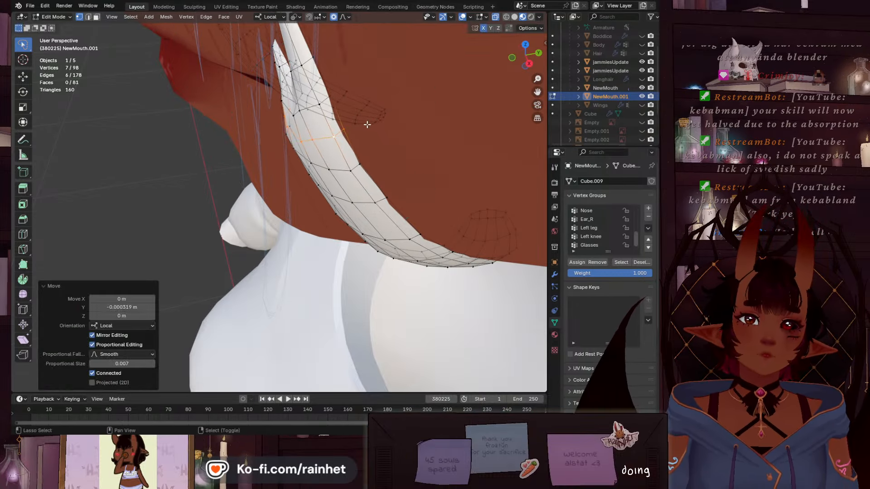
middle_click_drag(381, 118, 360, 170)
left_click(340, 193, "alt")
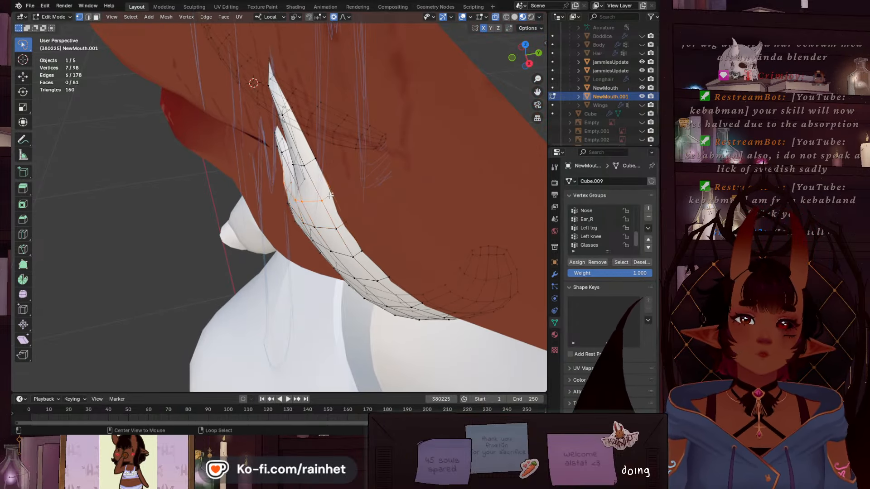
key("g")
key("y")
left_click(360, 181)
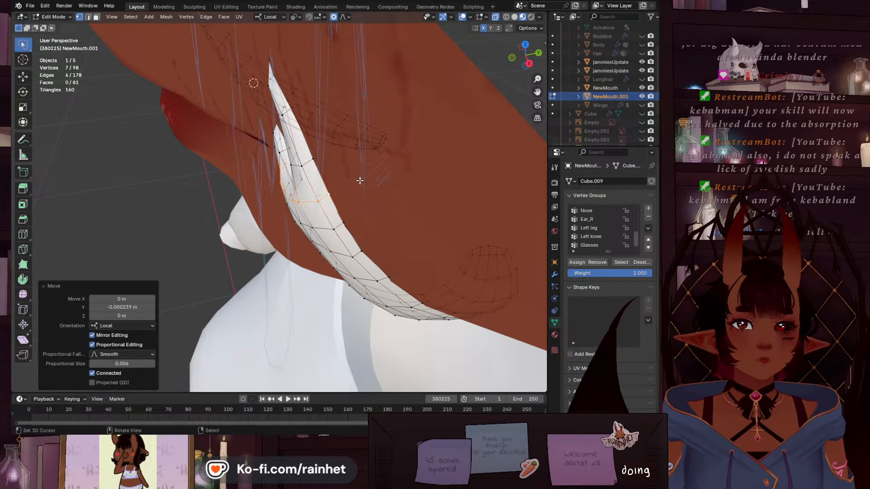
Move the vertex just below the long prong's tip about 0.0002 m along local Y with a small proportional radius
middle_click_drag(360, 180, 283, 132)
left_click(278, 144)
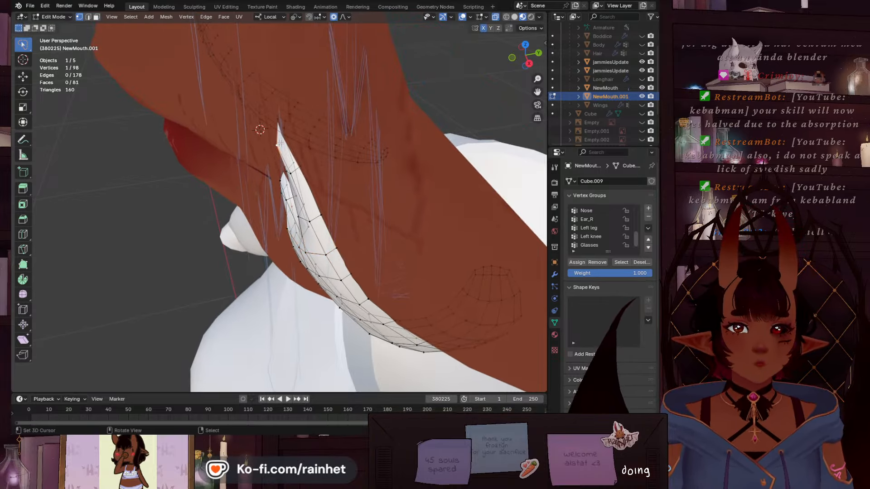
key("g")
key("y")
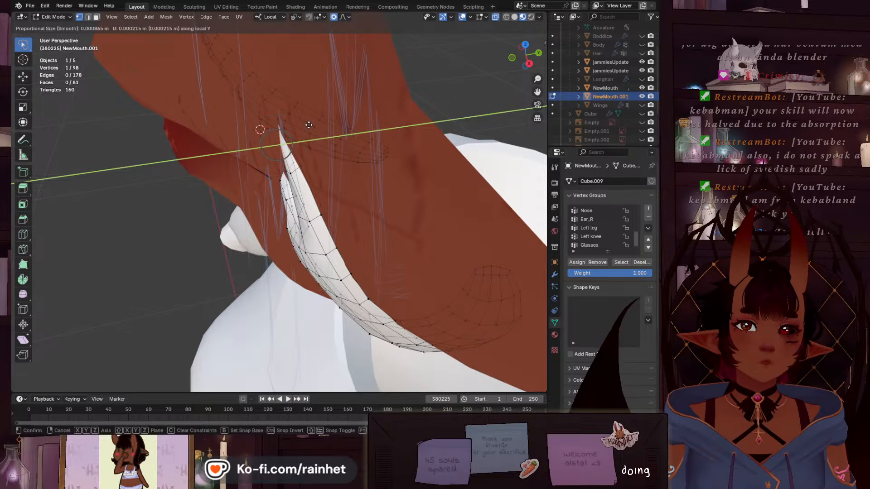
left_click(309, 124)
Move the four-vertex loop below the long prong's tip -0.000146 m along local Y with proportional falloff
left_click(307, 168, "alt")
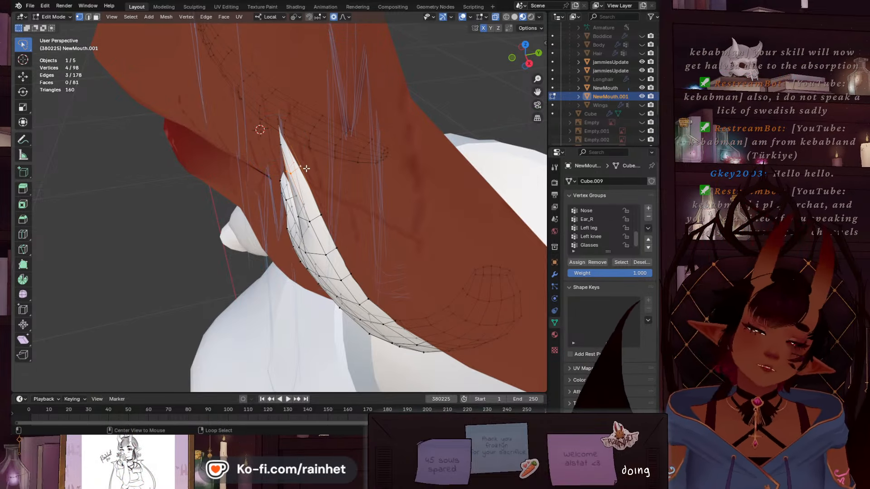
key("g")
key("y")
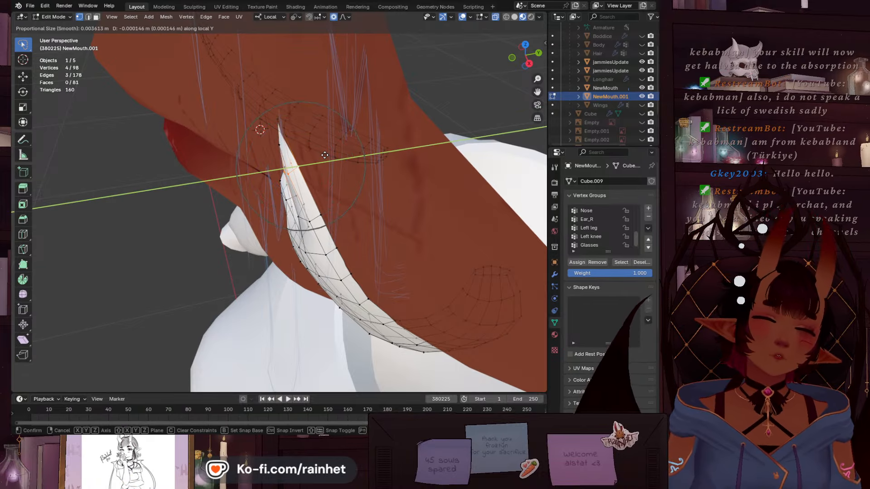
left_click(325, 155)
Move the short prong's tip vertex -0.000298 m along local Y with a proportional size of 0.001
mouse_move(313, 186)
middle_mouse_down()
mouse_move(347, 221)
mouse_move(383, 191)
mouse_move(318, 164)
mouse_move(321, 175)
middle_mouse_up()
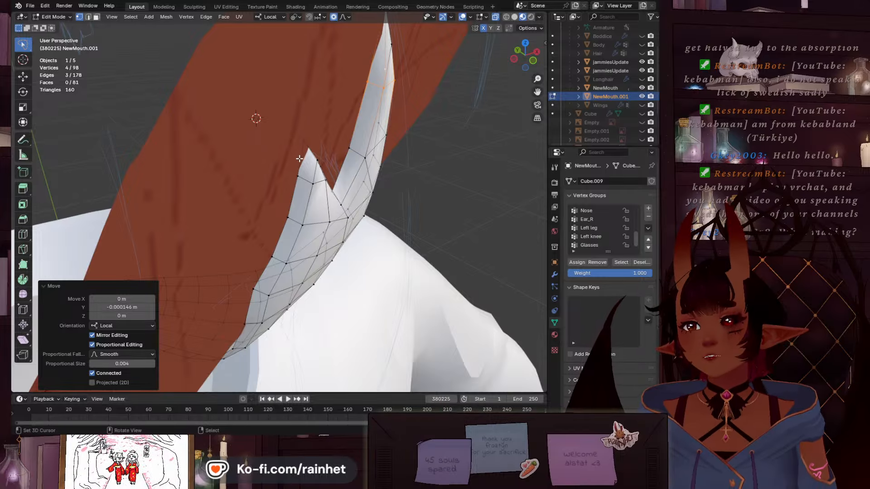
left_click(304, 141)
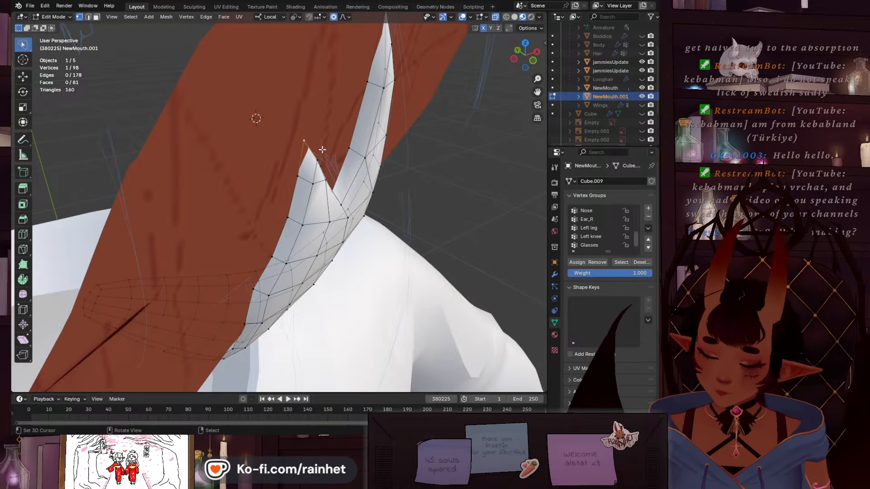
key("g")
key("y")
scroll(325, 150, "up", 9)
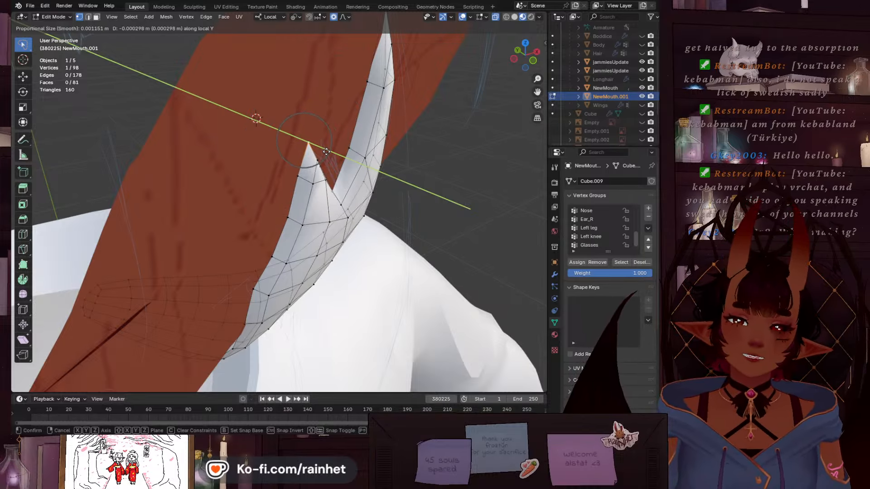
left_click(327, 151)
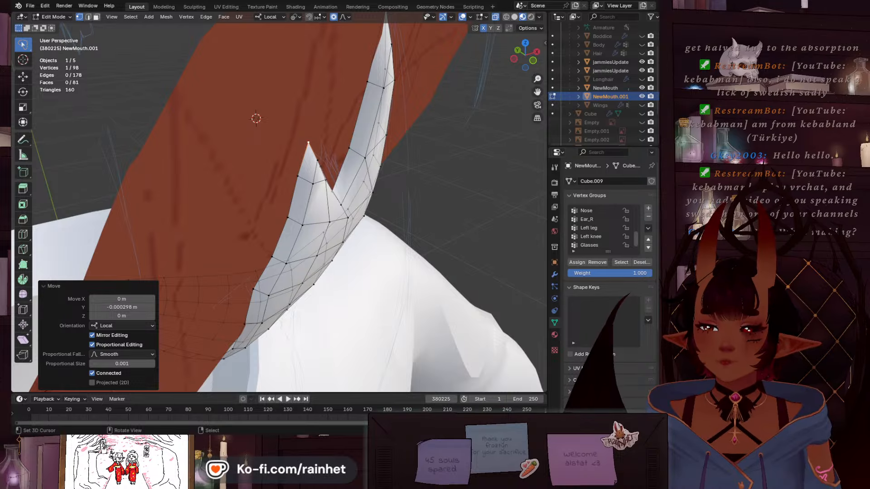
Slide the inner-column vertex level with the strip's widest point slightly sideways along its row to even the grid
middle_click_drag(370, 210, 257, 251)
scroll(257, 250, "up", 3)
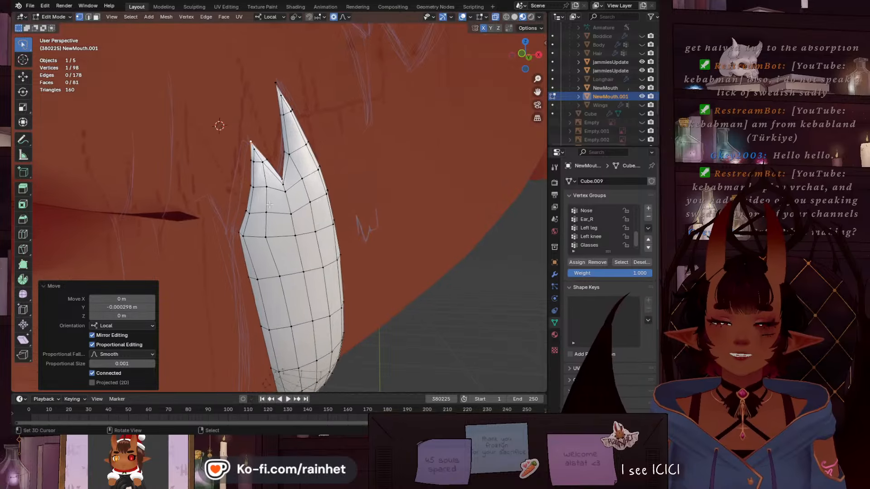
scroll(256, 251, "up", 1)
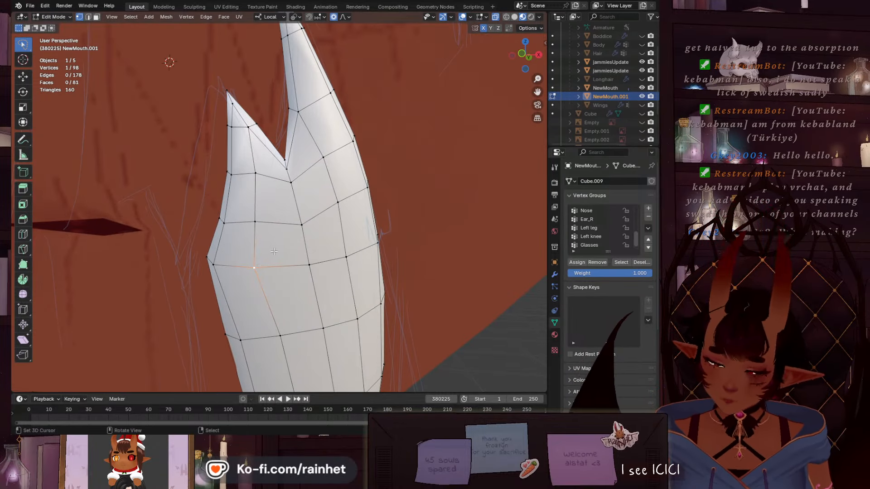
key("g")
key("g")
left_click(283, 248)
Slide the next two vertices up the same column, below the short prong, slightly along their edges to straighten the column
right_click(260, 220)
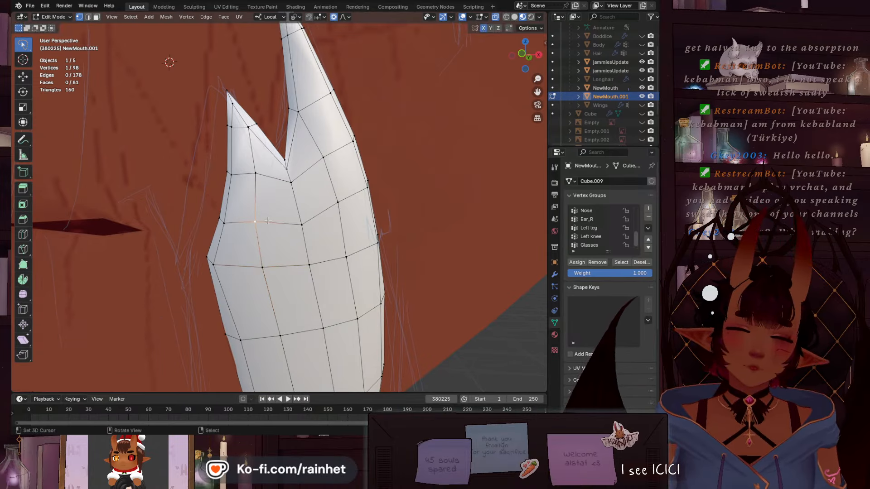
key("g")
key("g")
left_click(270, 216)
right_click(259, 182)
key("g")
key("g")
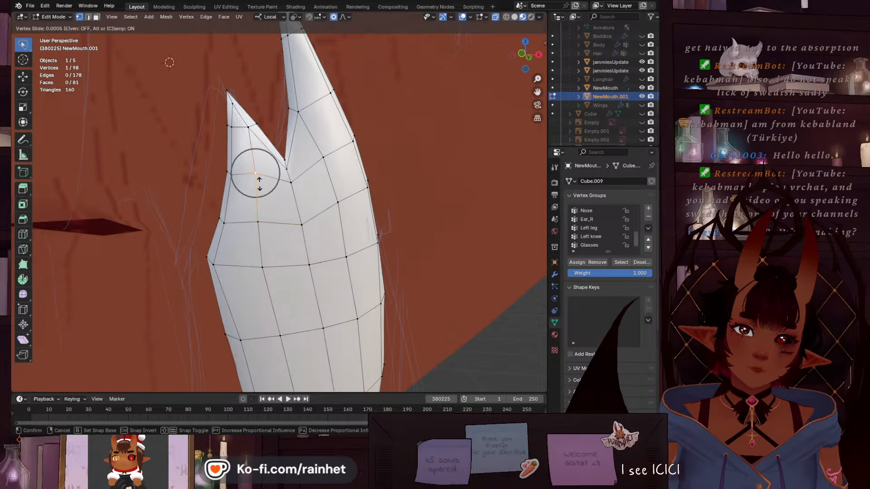
left_click(260, 184)
Slide the vertex below the notch up towards it, then slide the vertex under the long prong slightly down its column
right_click(333, 170)
right_click(292, 182)
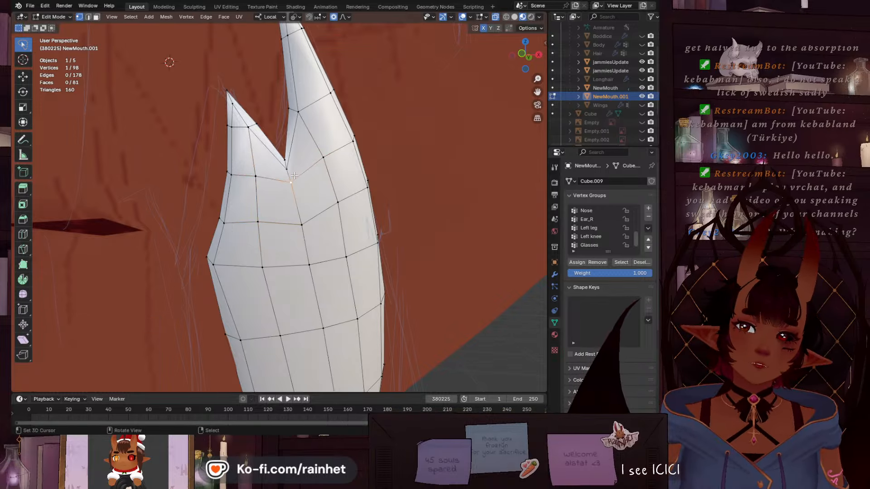
key("g")
key("g")
left_click(292, 172)
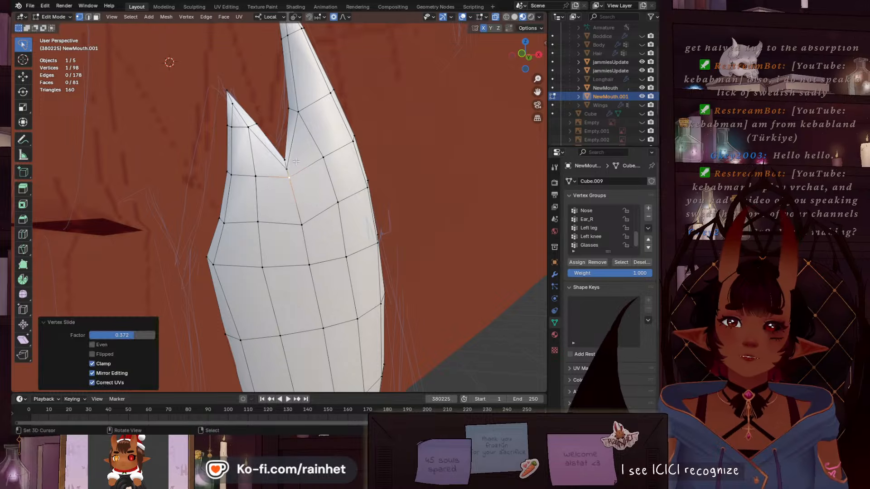
right_click(338, 200)
key("g")
key("g")
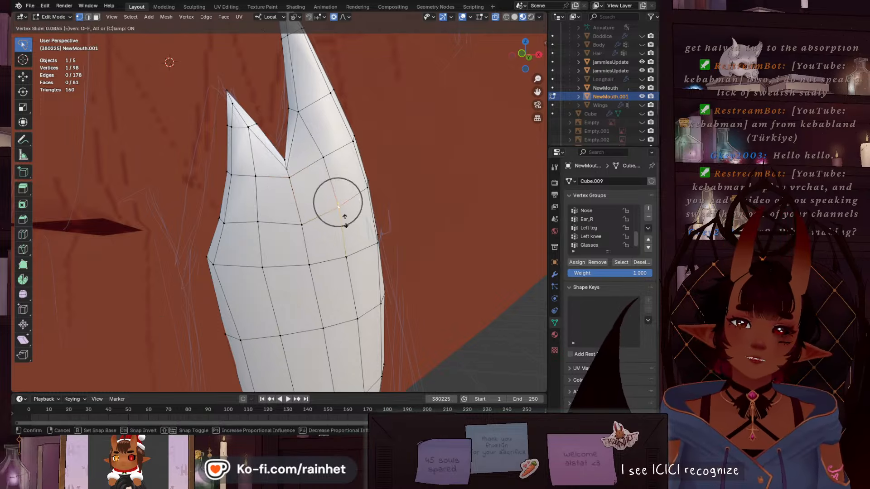
left_click(345, 222)
Slide the vertex two rows below the short prong and the vertex level with the notch in the long prong's column slightly down their columns
right_click(258, 229)
key("g")
key("g")
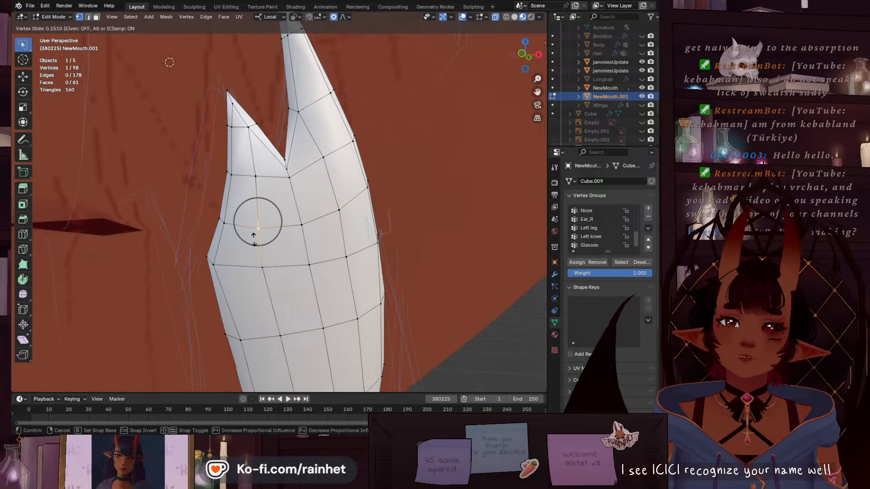
left_click(291, 183)
right_click(318, 163)
key("g")
key("g")
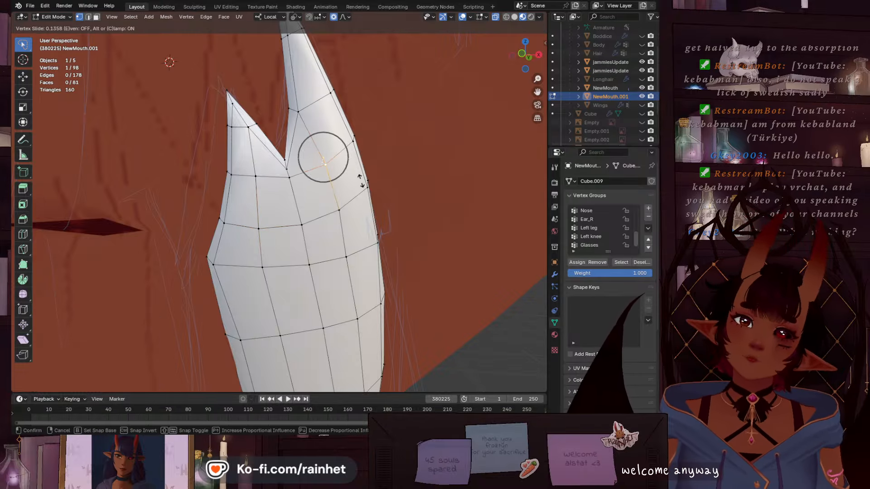
left_click(360, 178)
Slide the short prong's base vertex down by a factor of 0.049, then slide the same column's vertex at the widest row slightly down
right_click(256, 177)
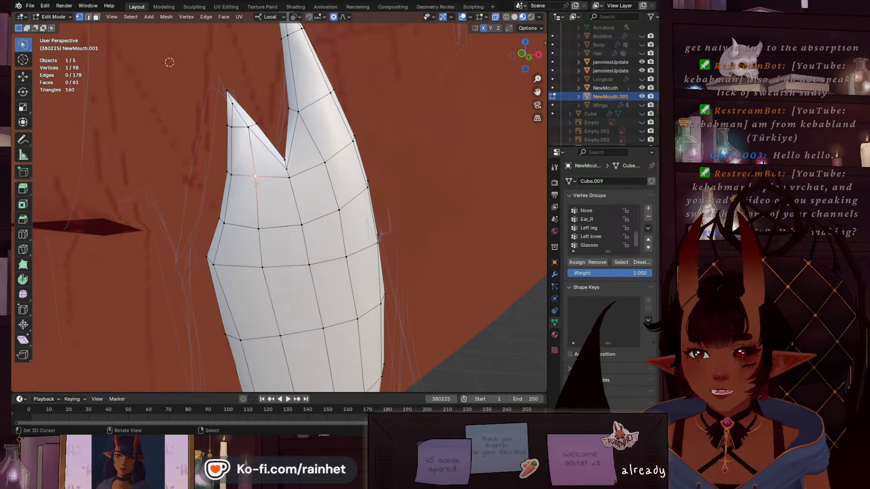
key("g")
key("g")
left_click(343, 264)
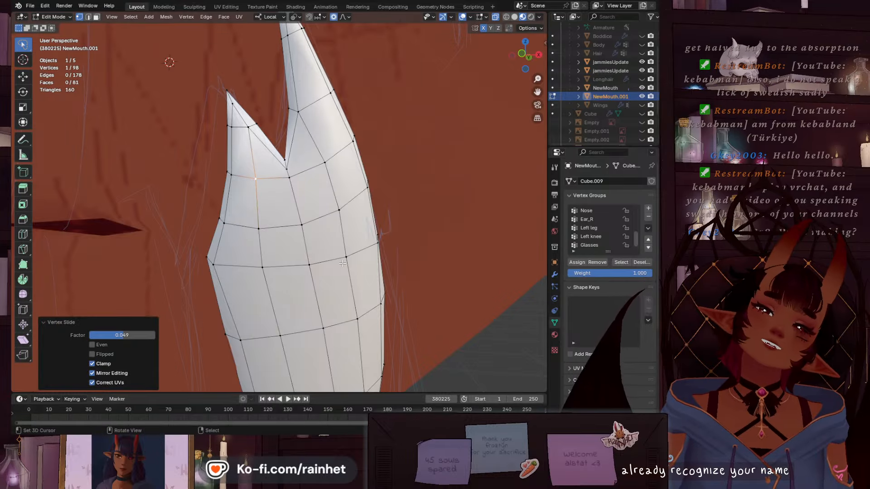
right_click(260, 268)
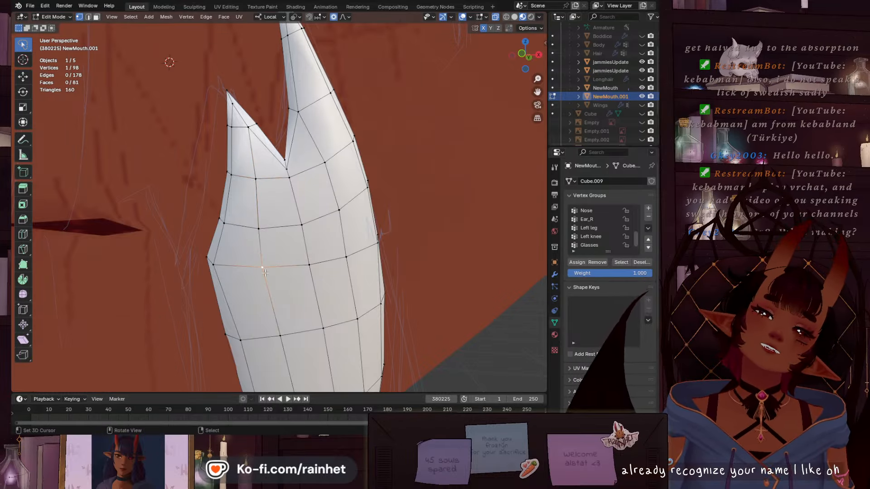
key("g")
key("g")
left_click(287, 288)
key("alt+a")
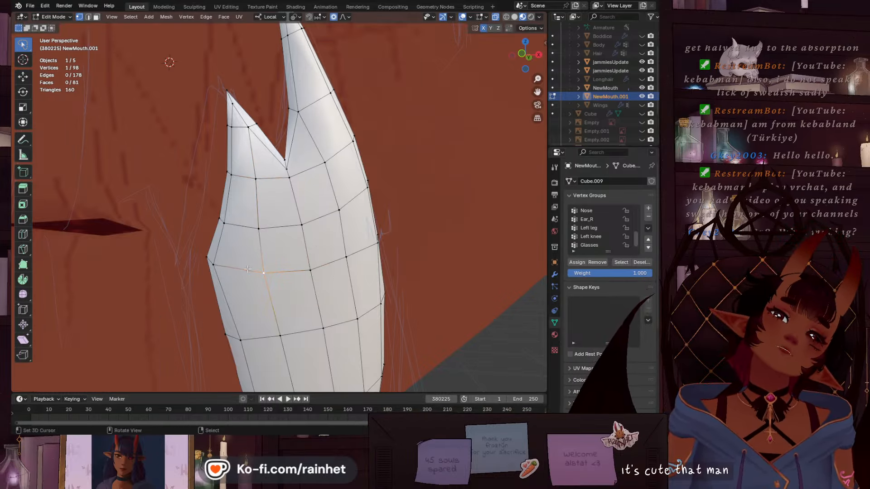
Examine the strip's topology from the front and from behind, including the edge flow around the notch between the prongs
scroll(295, 251, "down", 6)
scroll(294, 251, "up", 2)
scroll(295, 251, "up", 2)
middle_click_drag(267, 299, 250, 245, "shift")
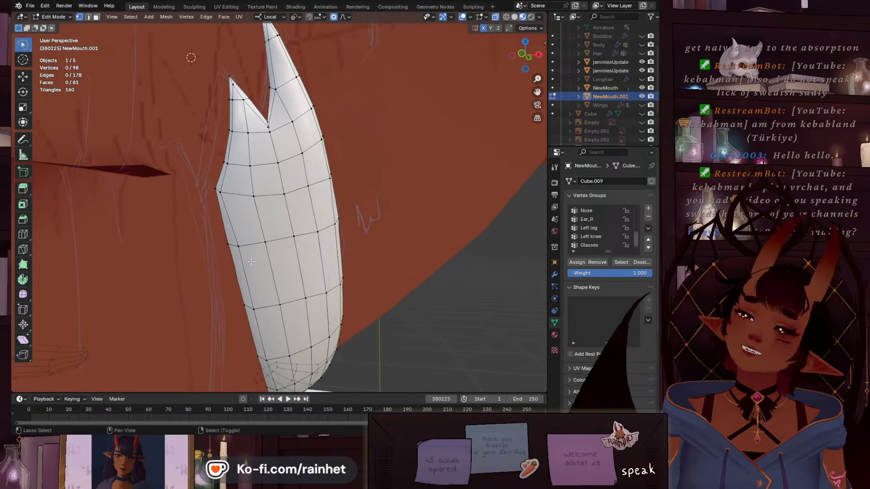
scroll(250, 245, "down", 8)
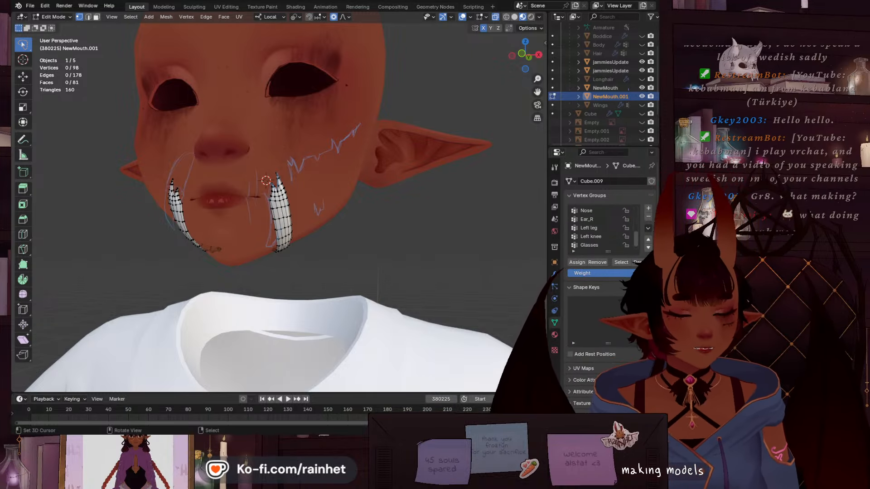
scroll(298, 205, "up", 8)
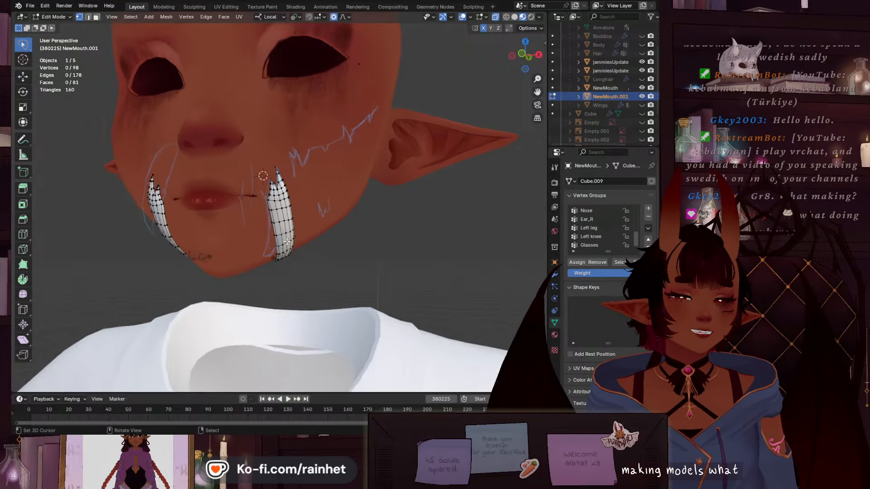
scroll(298, 205, "up", 3)
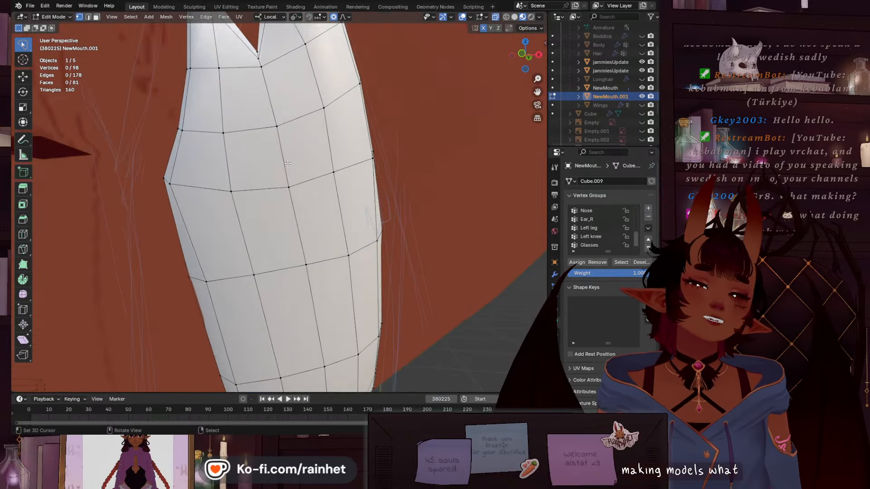
scroll(297, 205, "down", 6)
middle_click_drag(308, 208, 163, 253)
scroll(259, 159, "up", 5)
scroll(259, 159, "up", 1)
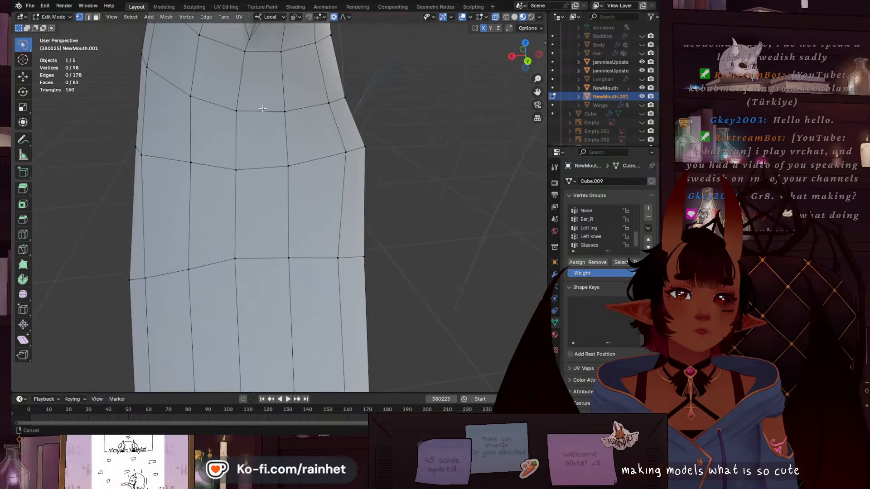
middle_click_drag(259, 159, 289, 303, "shift")
scroll(290, 243, "up", 4)
scroll(292, 231, "down", 6)
scroll(291, 232, "down", 3)
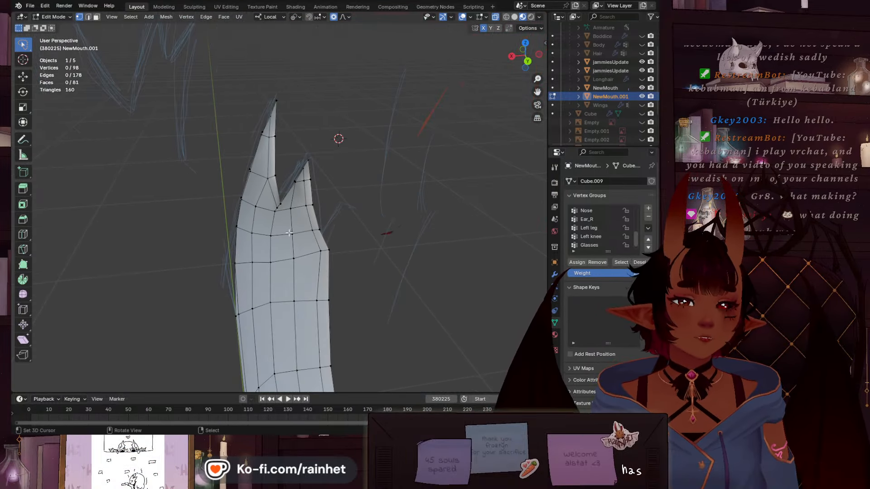
middle_click_drag(328, 240, 308, 230)
scroll(308, 230, "up", 7)
scroll(308, 231, "down", 5)
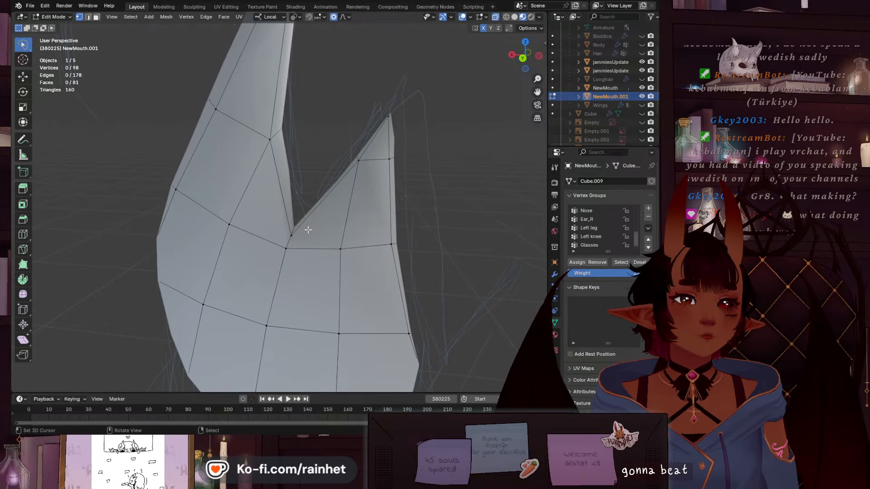
Slide the middle vertex two rows above the strip's lower end down its column on the back side by a factor of 0.038
middle_click_drag(382, 124, 198, 140)
middle_click_drag(177, 240, 224, 199, "shift")
scroll(223, 200, "up", 2)
scroll(224, 199, "up", 3)
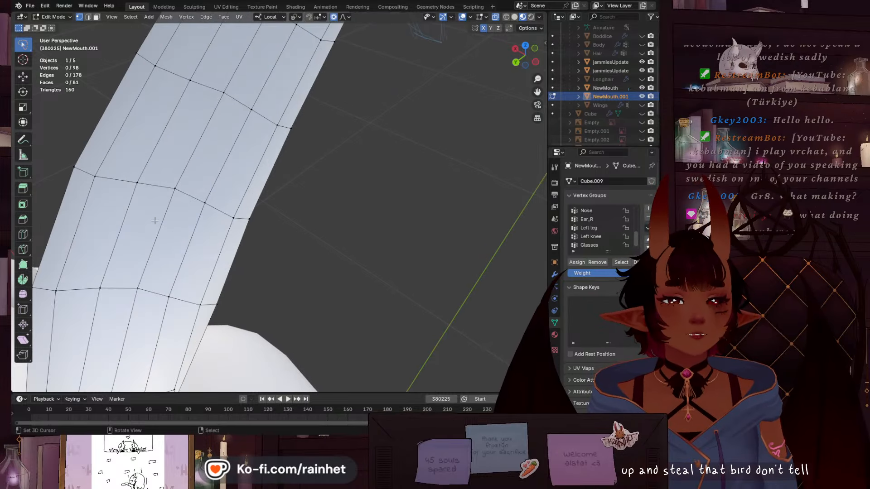
key("shift+v")
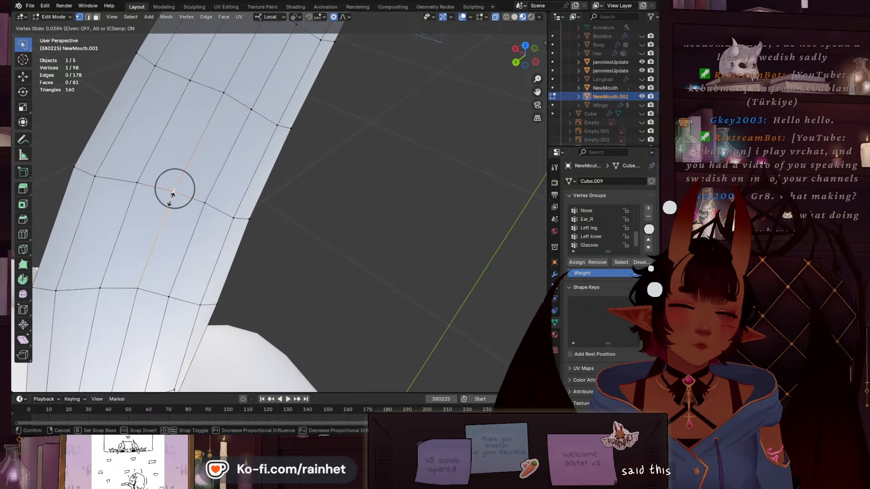
left_click(184, 209)
Slide the vertex one row higher in the same back column slightly downward by a factor of 0.013
scroll(186, 208, "down", 5)
middle_click_drag(186, 208, 172, 206)
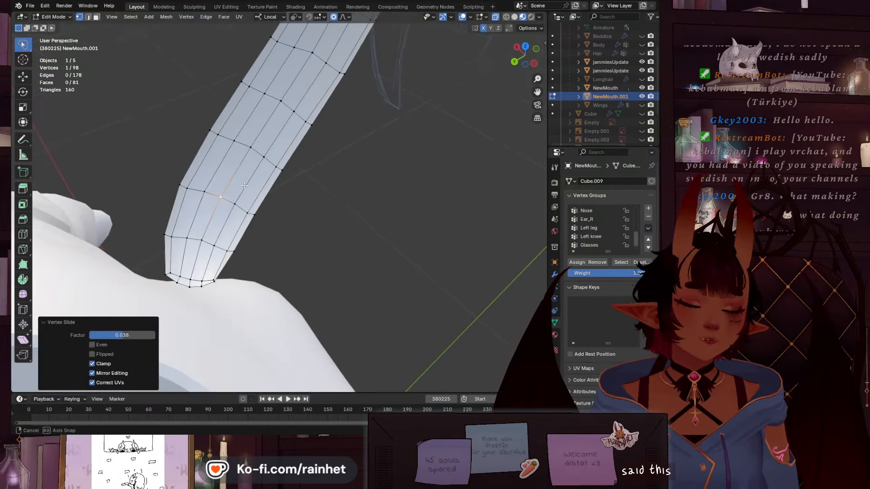
scroll(182, 199, "up", 3)
right_click(228, 127)
key("shift+v")
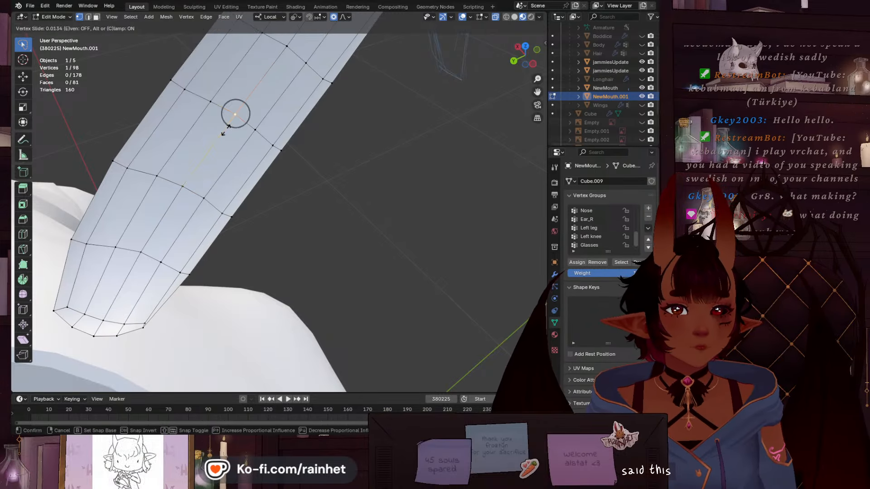
left_click(226, 132)
Compare the shape and placement of both strips with the reference drawing in the front orthographic view
middle_click_drag(225, 132, 423, 153)
scroll(248, 195, "down", 6)
scroll(363, 230, "down", 3)
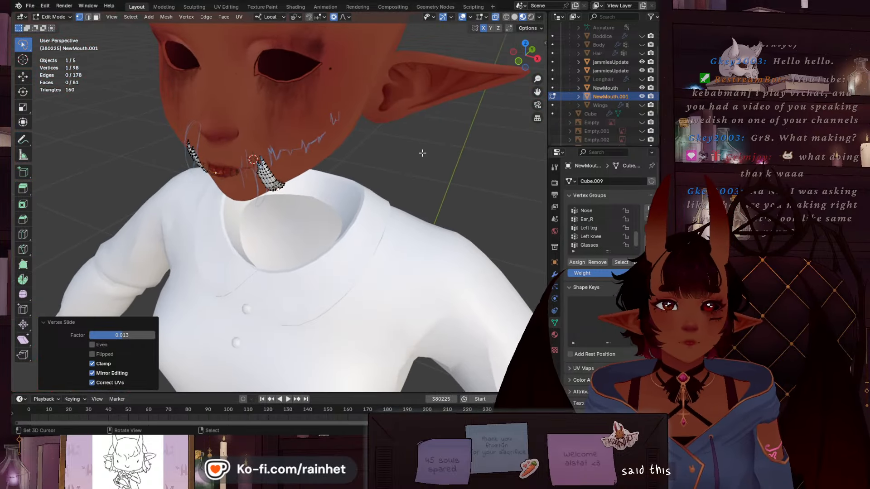
left_click(422, 153)
key("KP_1")
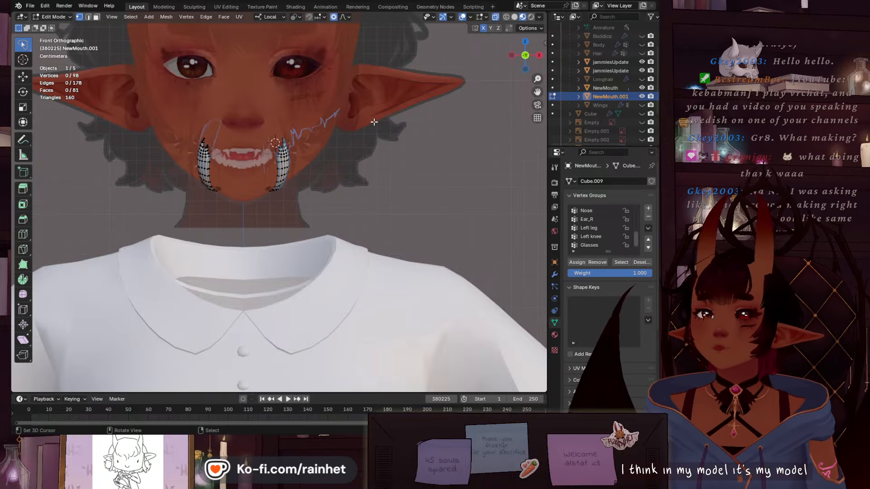
scroll(245, 158, "up", 2)
scroll(245, 158, "up", 2)
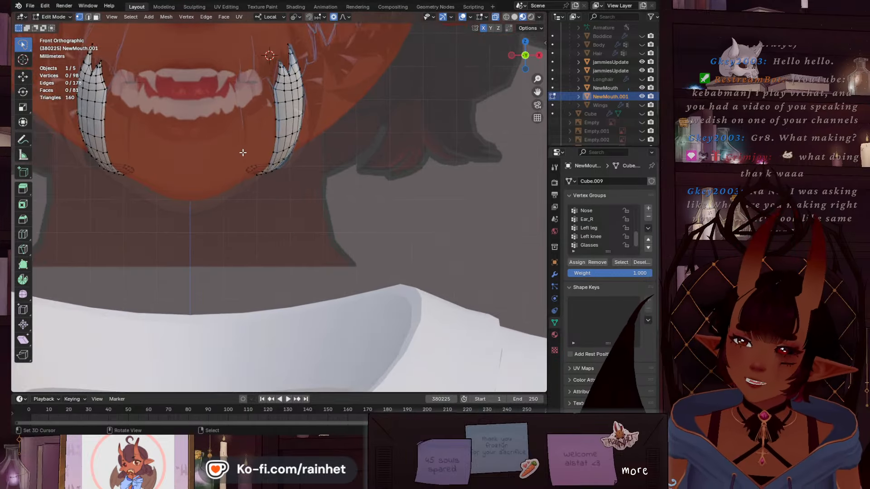
scroll(346, 116, "up", 3)
middle_click_drag(412, 140, 395, 164, "shift")
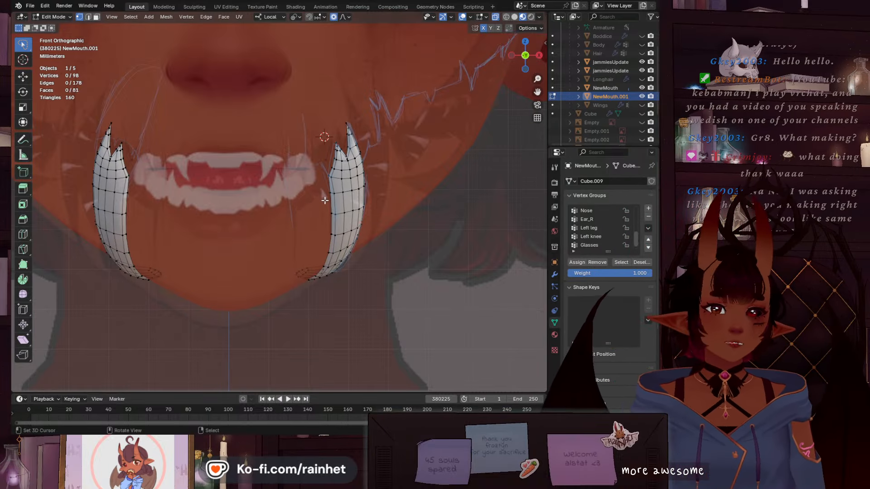
scroll(325, 200, "down", 2)
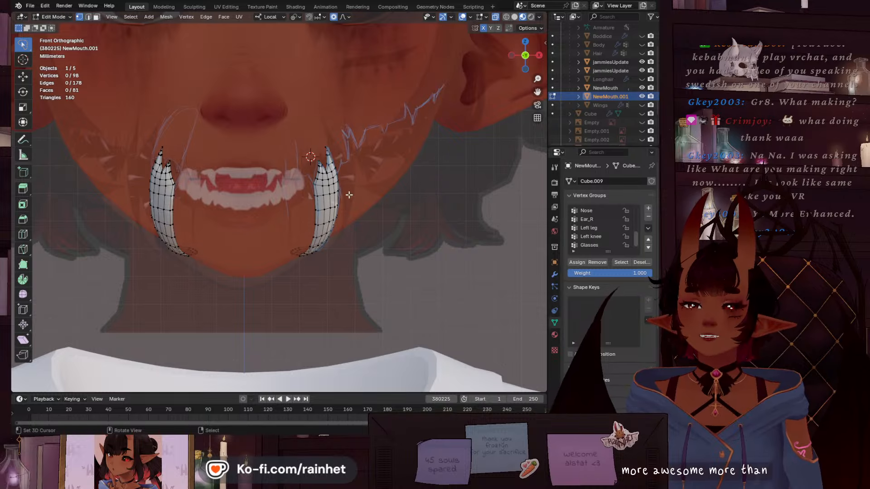
scroll(359, 201, "down", 4)
scroll(202, 247, "up", 5)
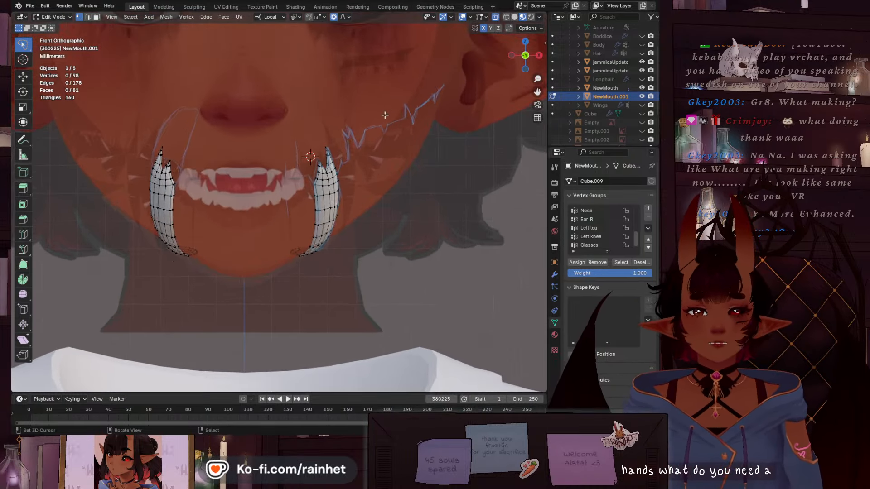
scroll(385, 116, "up", 1)
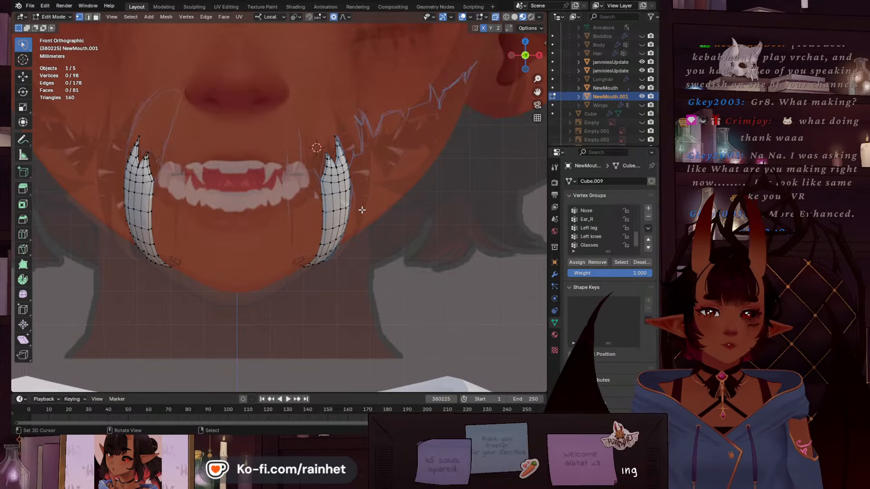
scroll(363, 210, "up", 3)
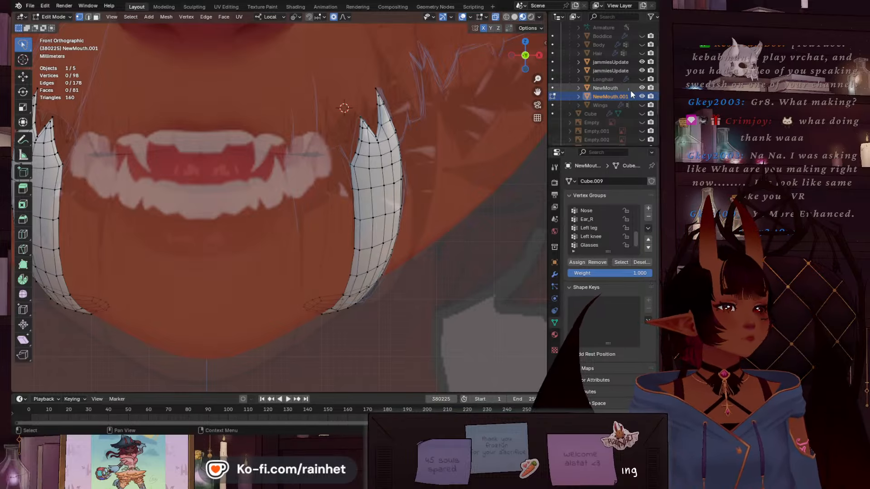
Leave editing of NewMouth.001 and open the NewMouth face mesh in Edit Mode instead
left_click(607, 88)
left_click(54, 17)
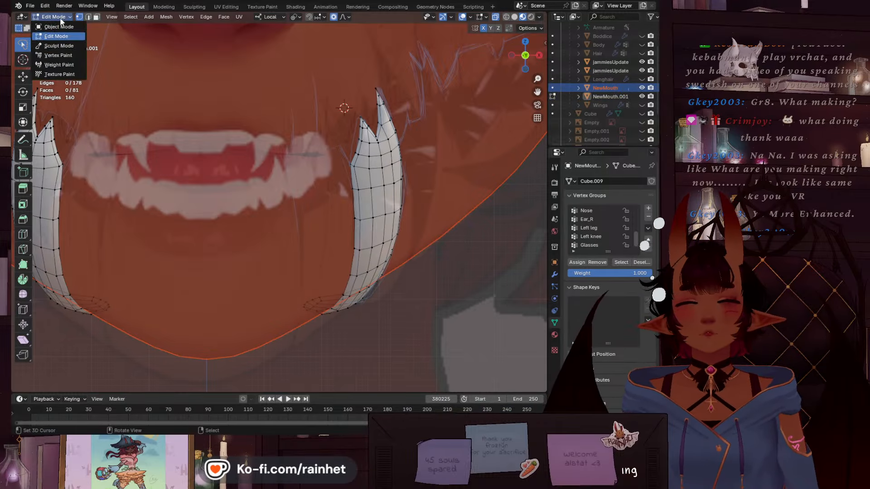
left_click(61, 25)
scroll(165, 122, "down", 6)
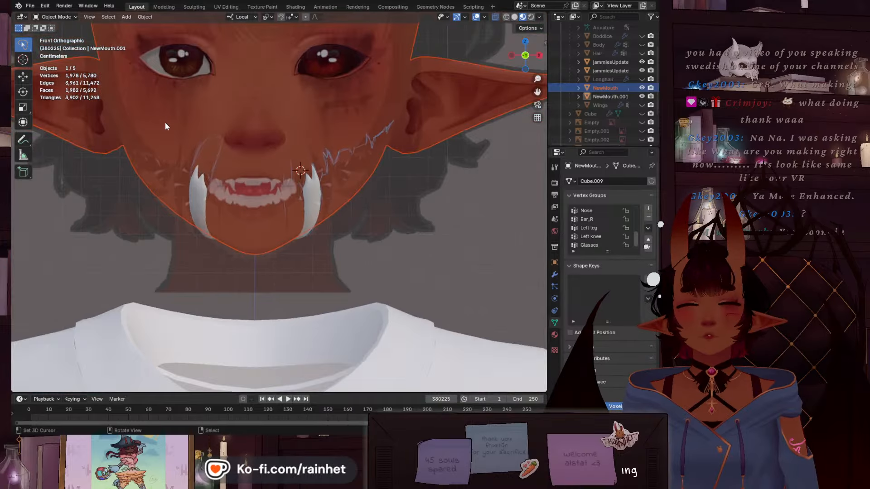
left_click(180, 100)
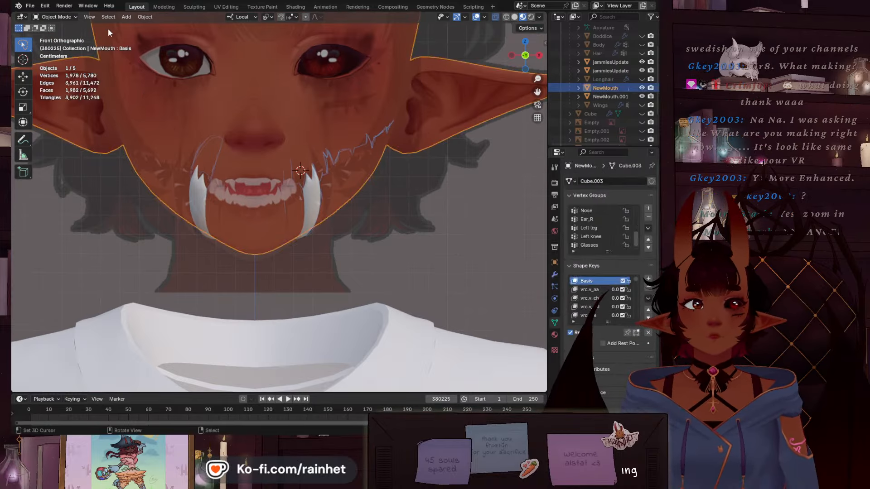
left_click(60, 20)
left_click(63, 37)
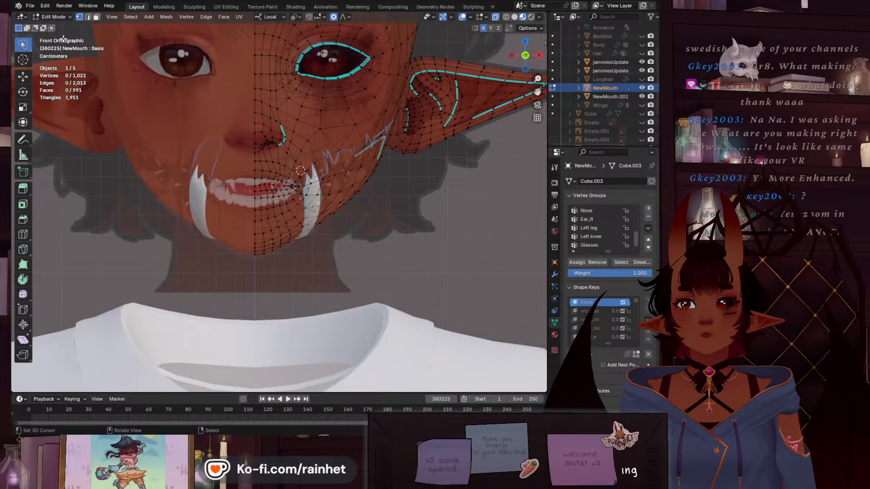
Examine the face mesh around the mouth and strips, and activate NewMouth's vrc.v_ch shape key to view the open mouth
scroll(338, 200, "up", 6)
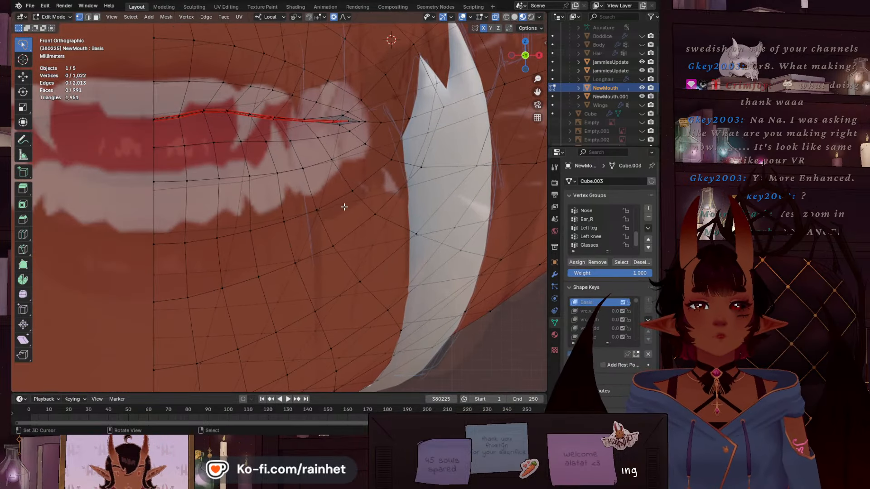
scroll(337, 199, "down", 2)
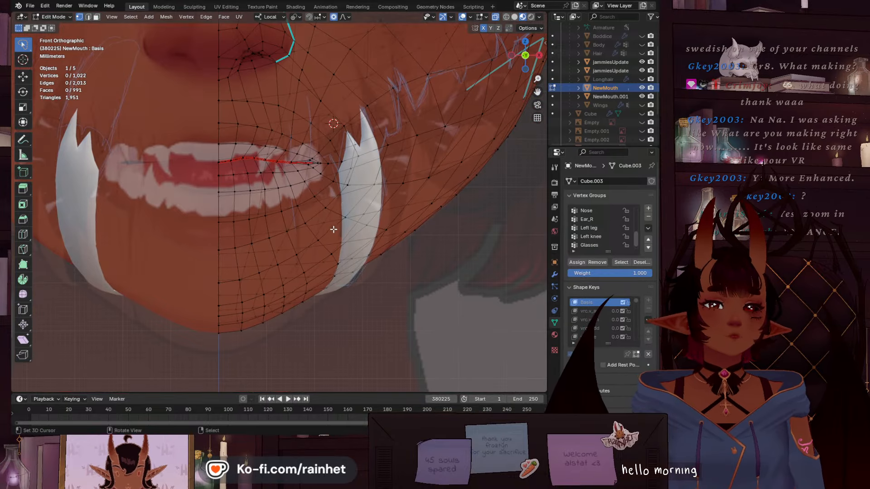
scroll(328, 195, "up", 1)
scroll(330, 177, "up", 1)
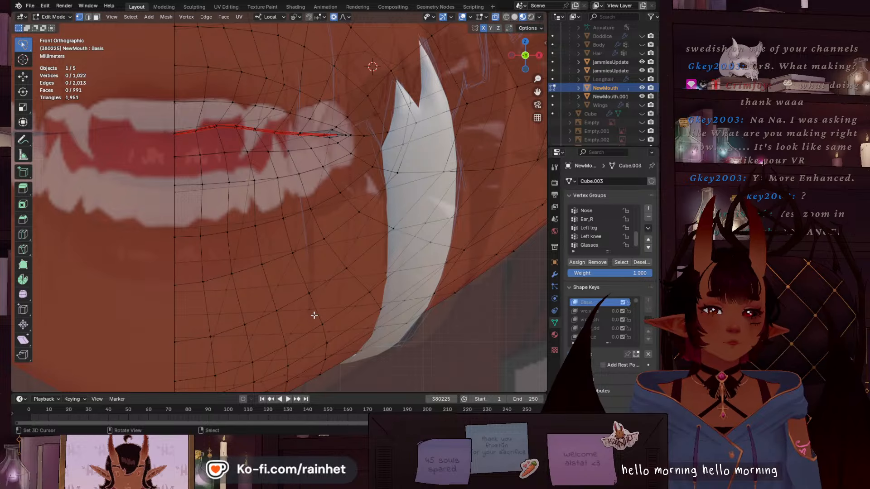
scroll(307, 317, "down", 3)
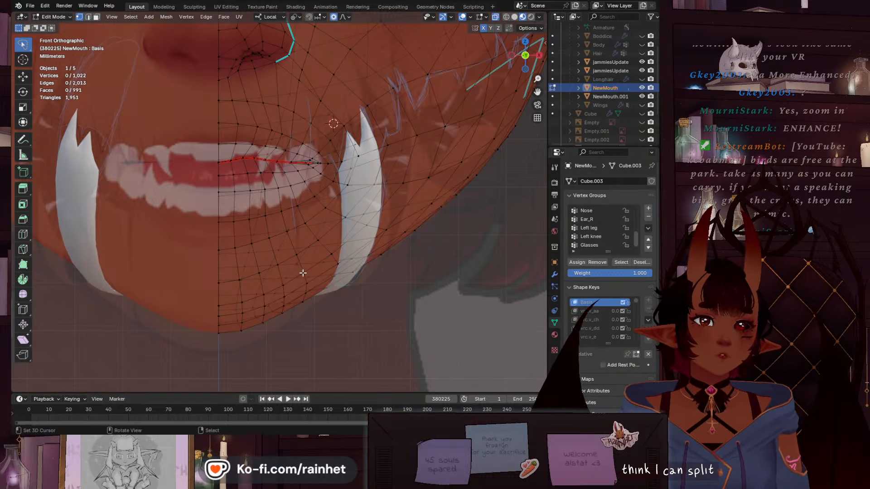
left_click(591, 320)
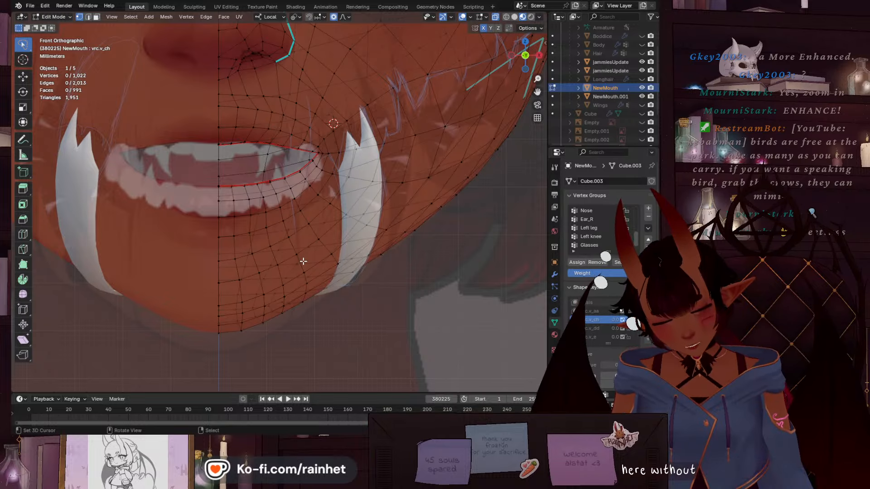
scroll(304, 250, "up", 1)
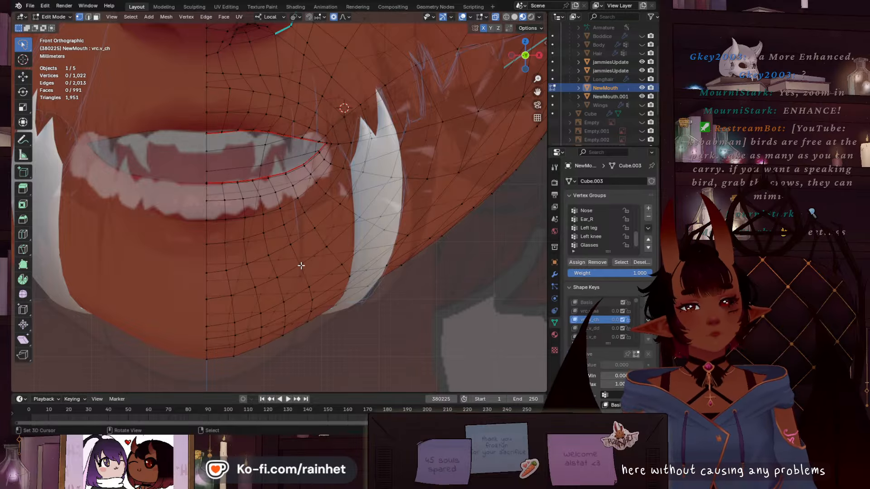
Compare the open-mouth mesh with the surrounding face, and make NewMouth's Basis shape key active
left_click(301, 265)
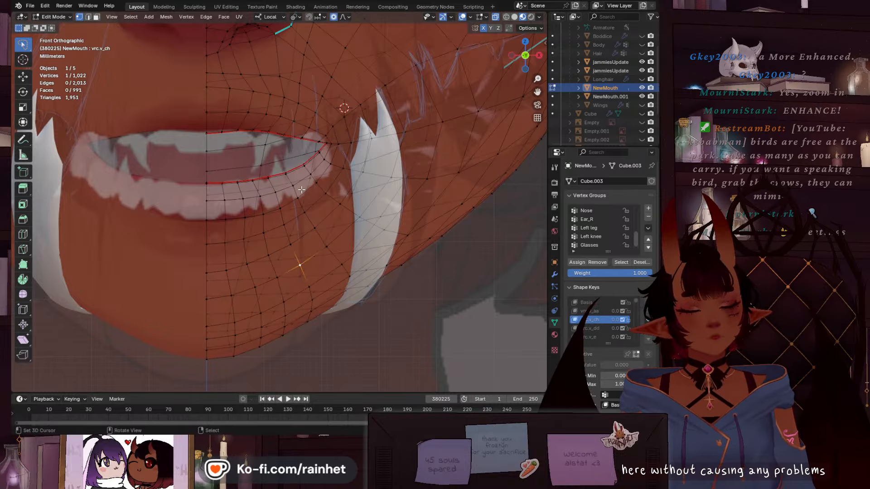
scroll(308, 218, "up", 3)
scroll(317, 220, "down", 8)
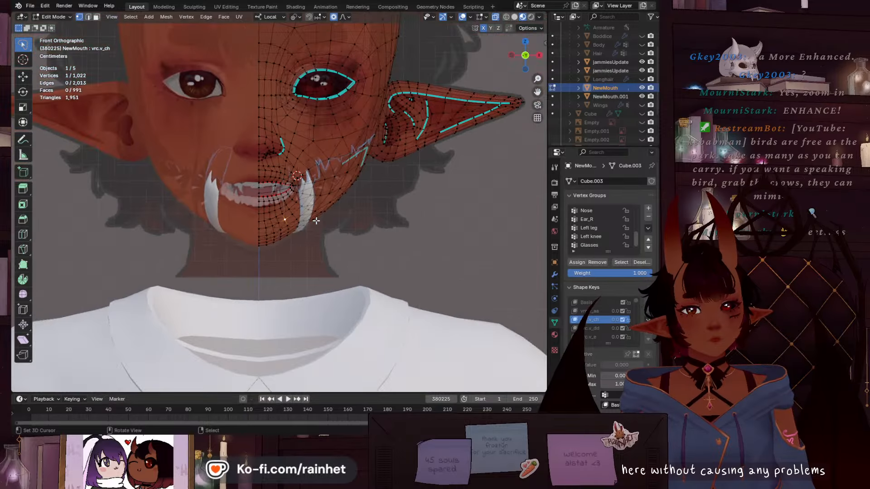
scroll(313, 220, "up", 8)
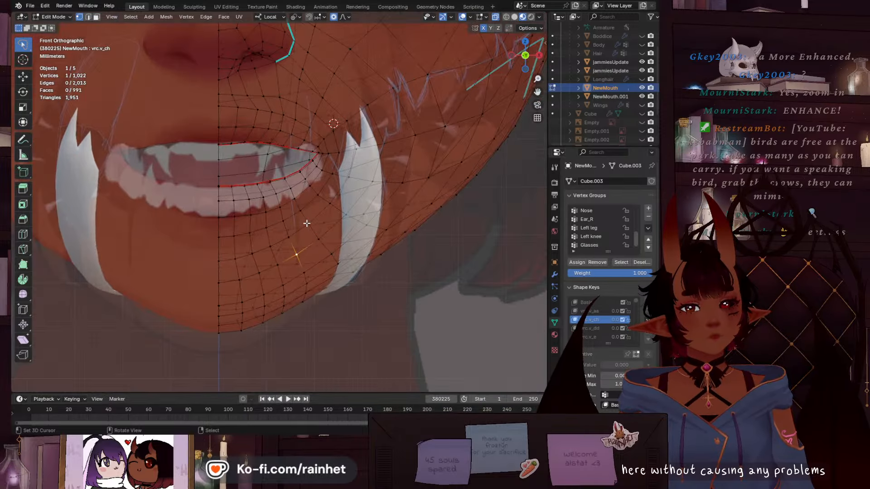
left_click(593, 302)
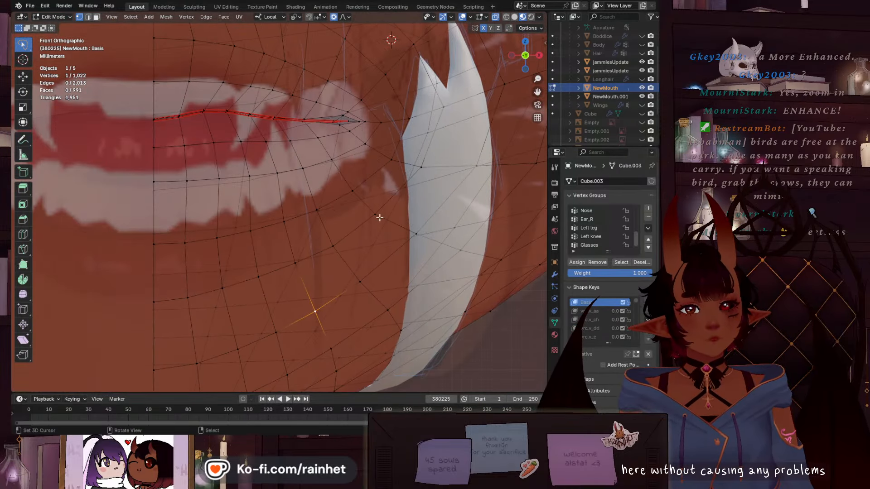
key("k")
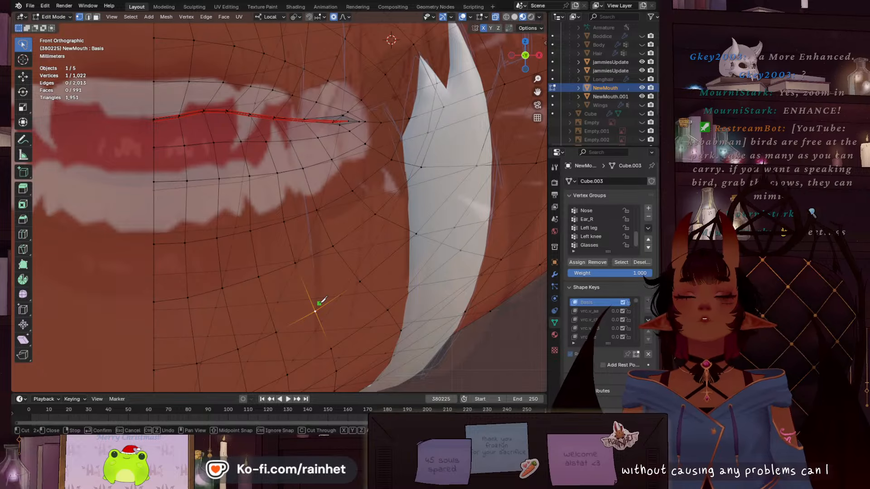
scroll(299, 272, "down", 5)
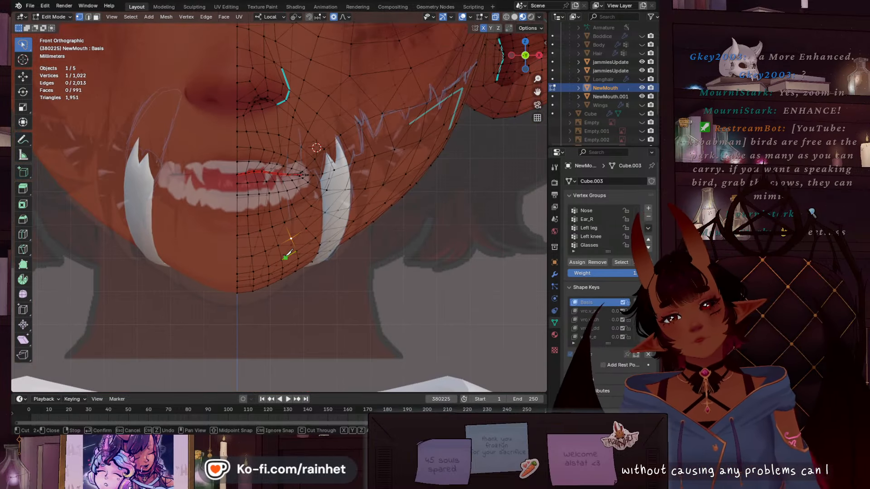
scroll(288, 224, "down", 4)
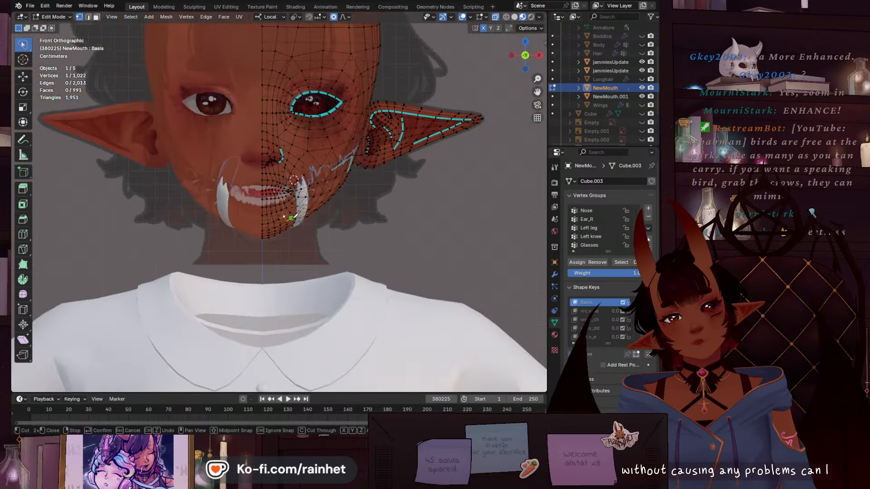
scroll(331, 198, "up", 6)
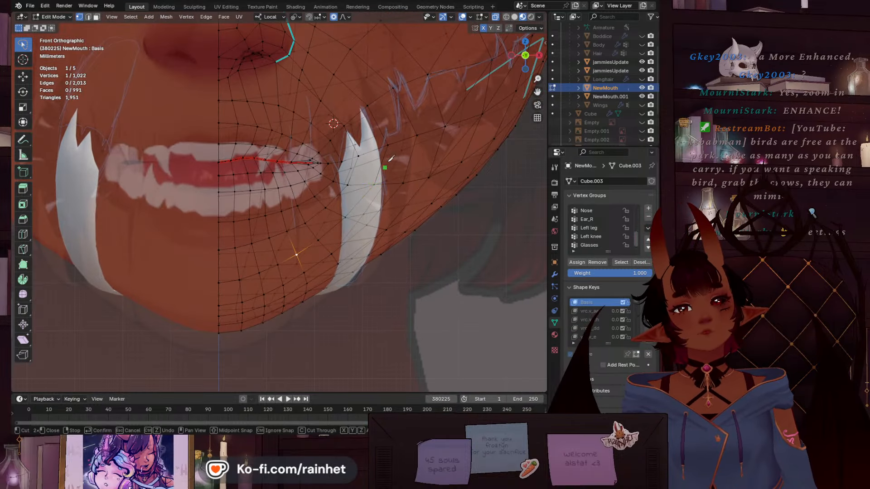
scroll(261, 229, "up", 2)
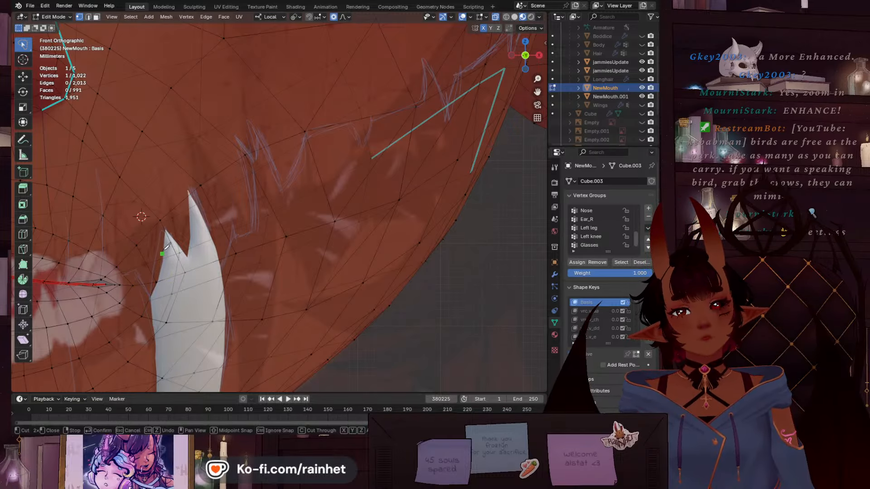
scroll(250, 233, "down", 10)
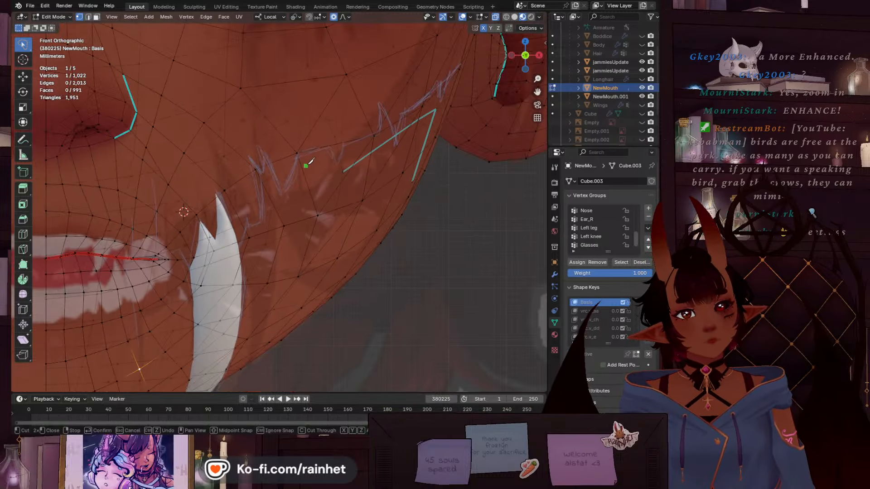
scroll(266, 202, "up", 3)
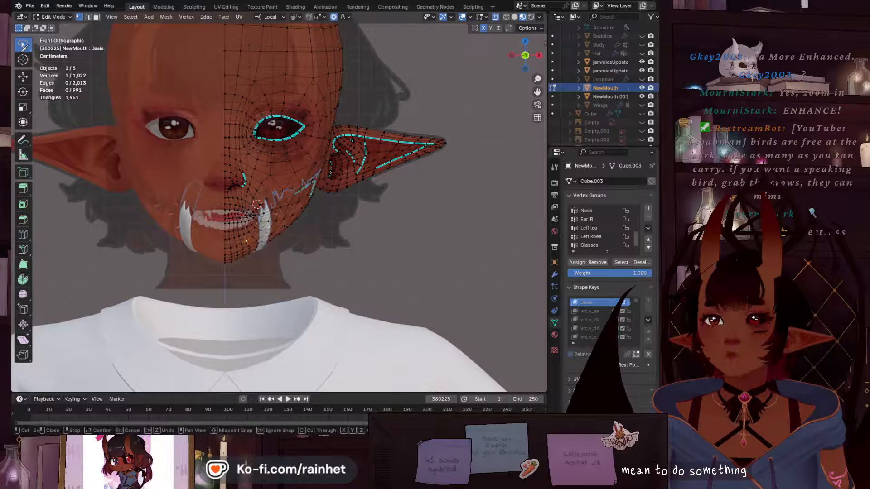
key("Escape")
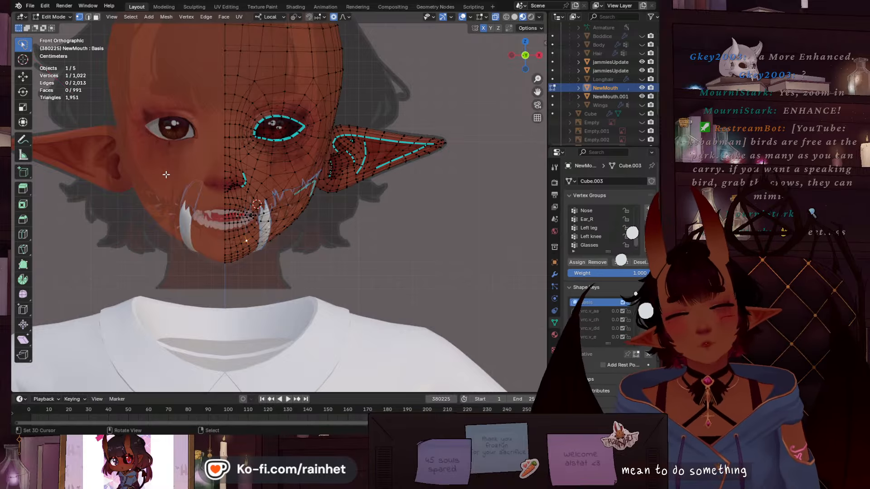
Leave Edit Mode on the face mesh, and hide the NewMouth.001 strips from the scene
scroll(252, 271, "up", 5)
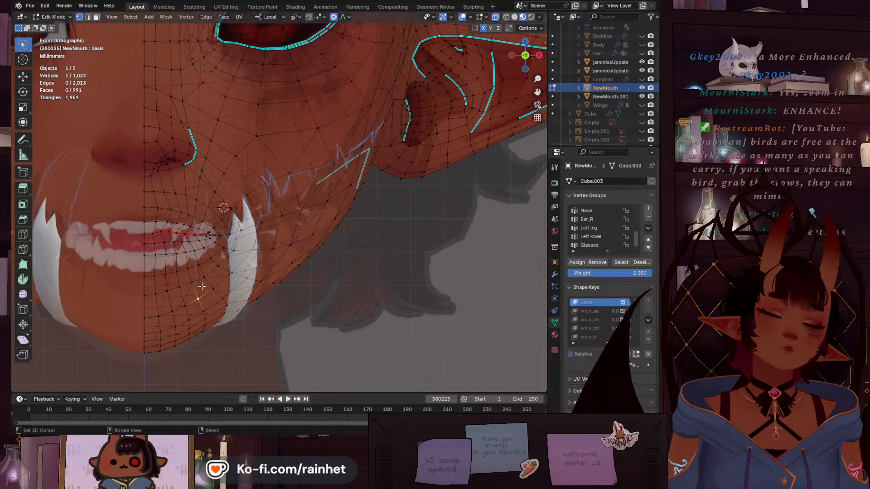
scroll(195, 267, "up", 4)
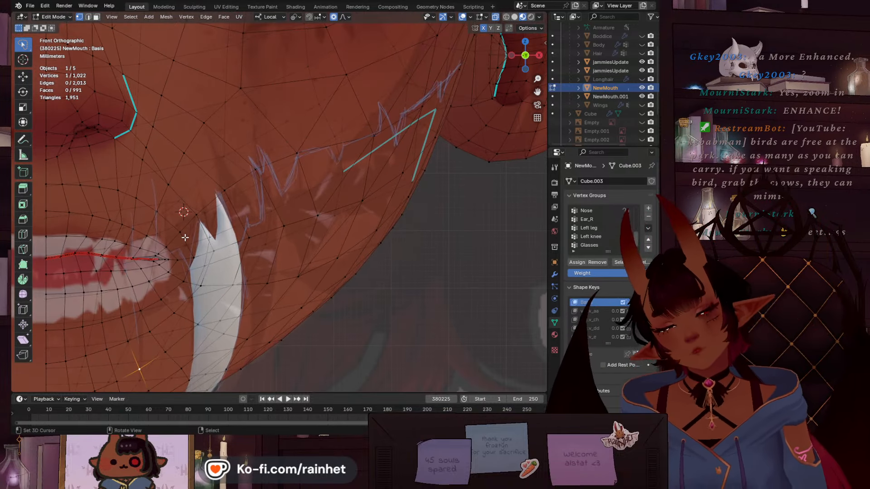
middle_click_drag(146, 298, 227, 189, "shift")
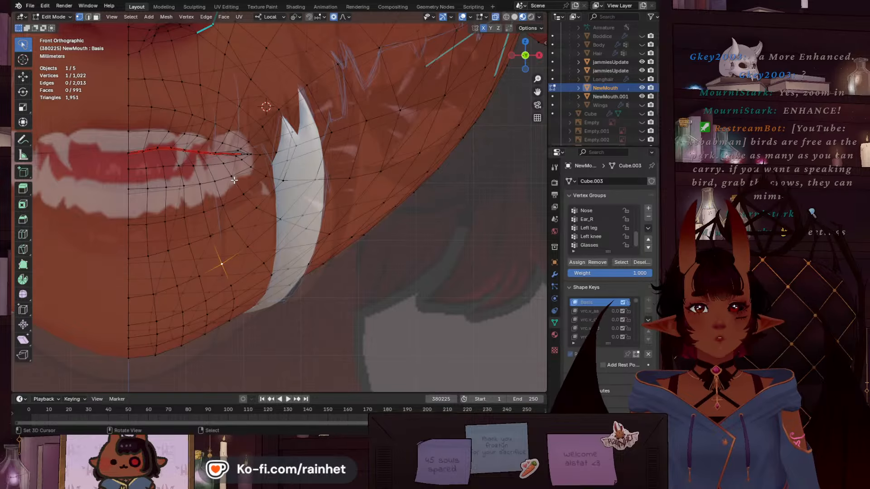
left_click(53, 17)
left_click(63, 27)
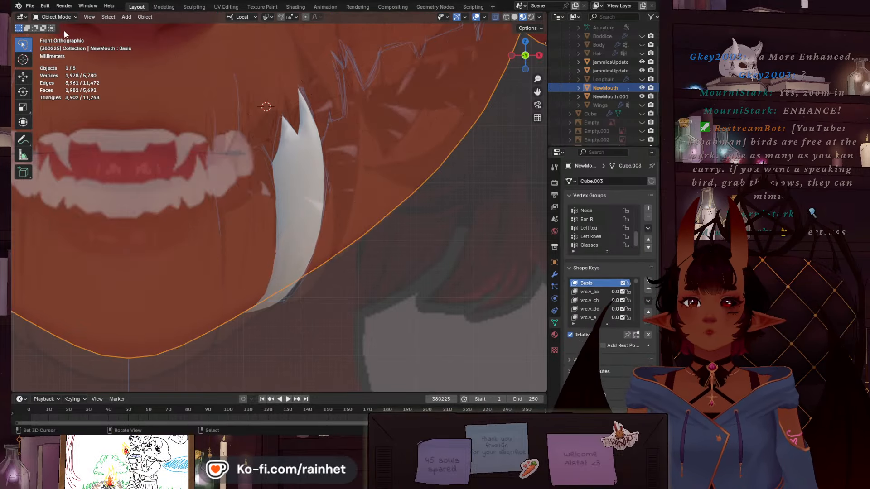
left_click(298, 174)
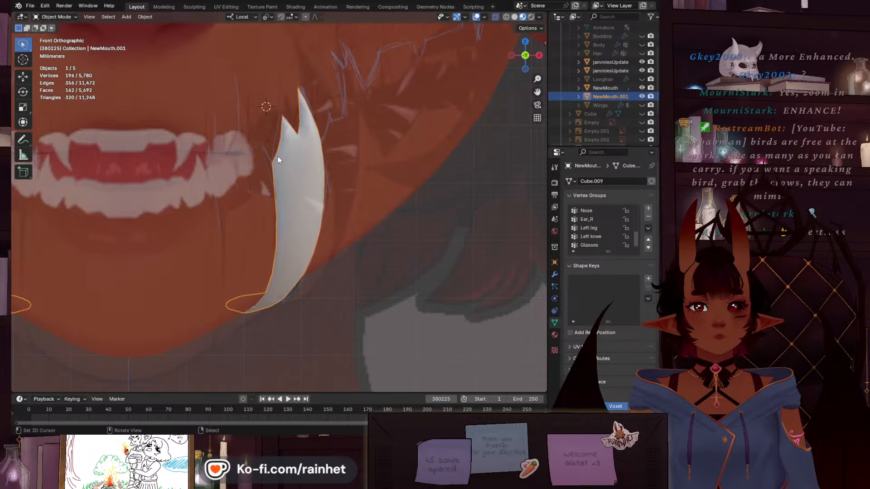
scroll(279, 156, "down", 5)
middle_click_drag(298, 214, 301, 261, "shift")
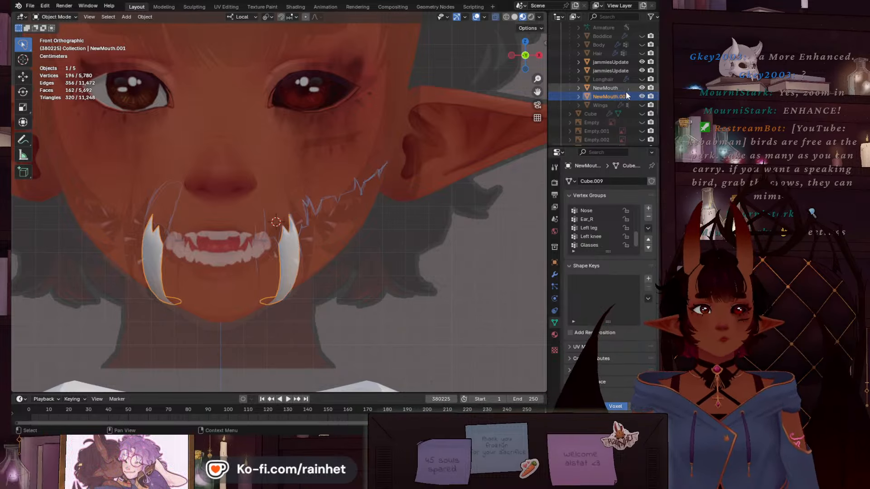
left_click(642, 96)
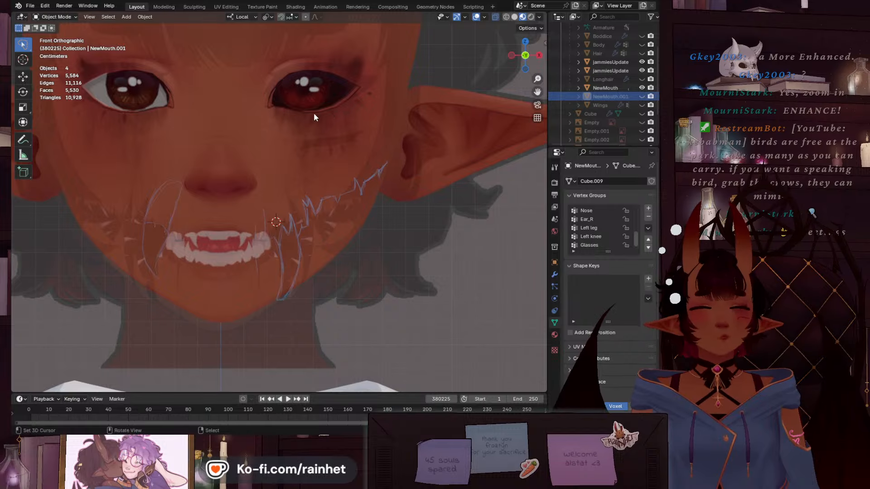
Select the NewMouth head and display its material slots
middle_click_drag(314, 113, 307, 178)
scroll(307, 178, "up", 2)
left_click(238, 67)
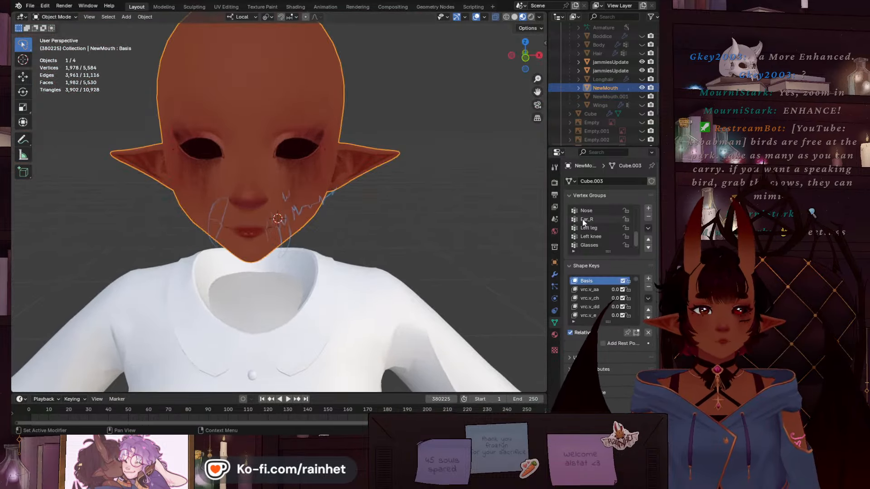
left_click(554, 335)
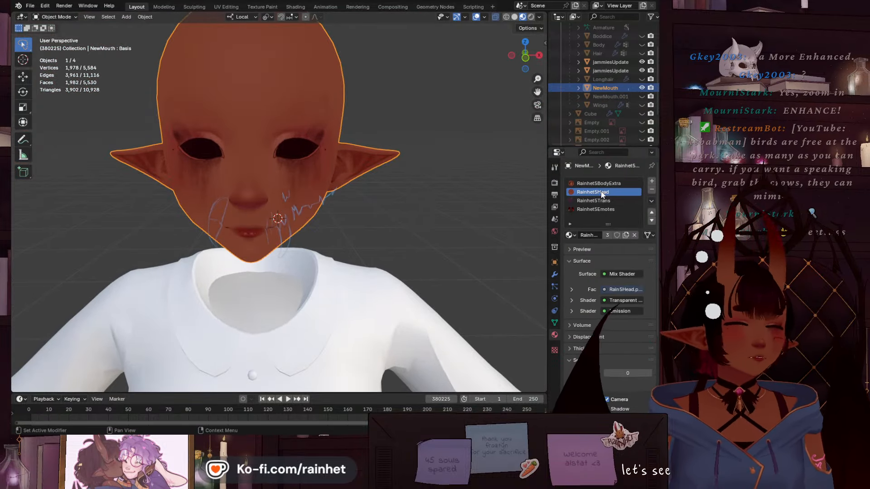
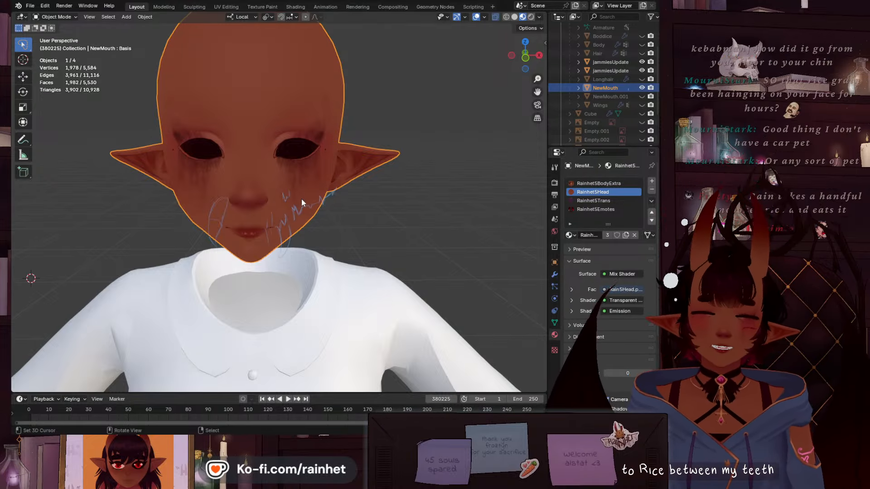
Examine the mouth and jaw without the strips in perspective and against the front reference drawing, briefly hiding the NewMouth head for comparison
scroll(274, 259, "up", 3)
scroll(245, 281, "up", 3)
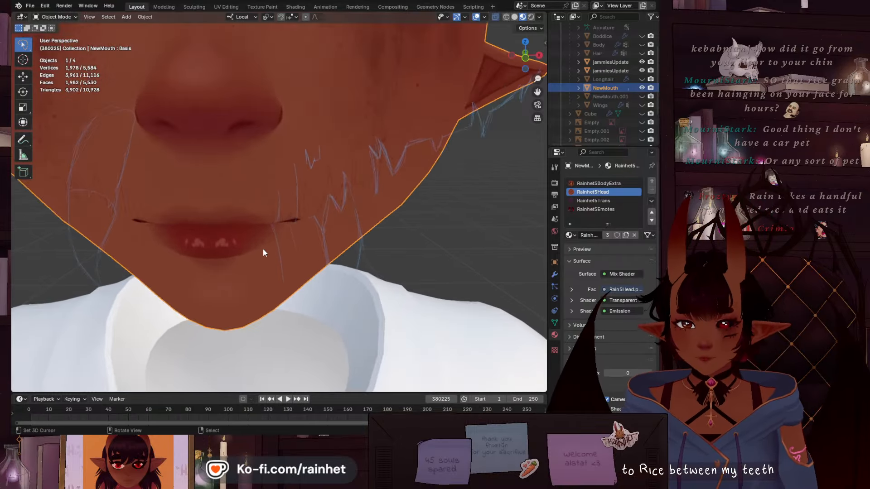
middle_click_drag(264, 249, 240, 229)
scroll(270, 280, "down", 6)
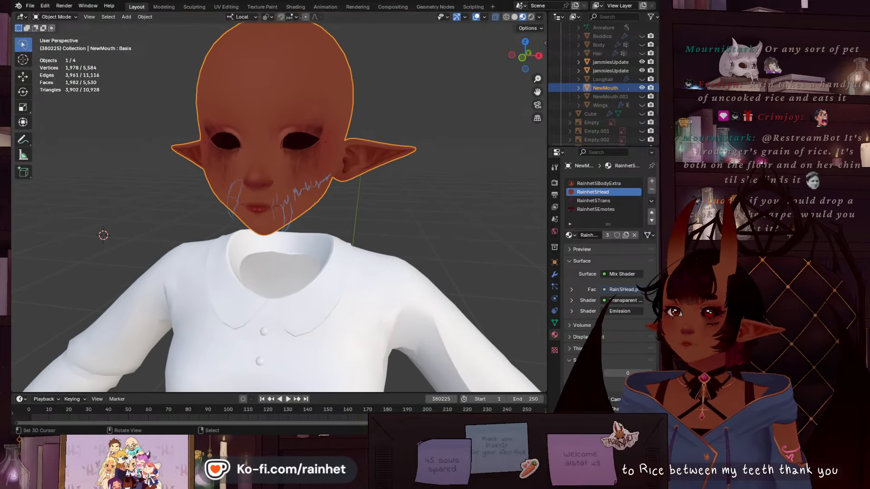
left_click(523, 58)
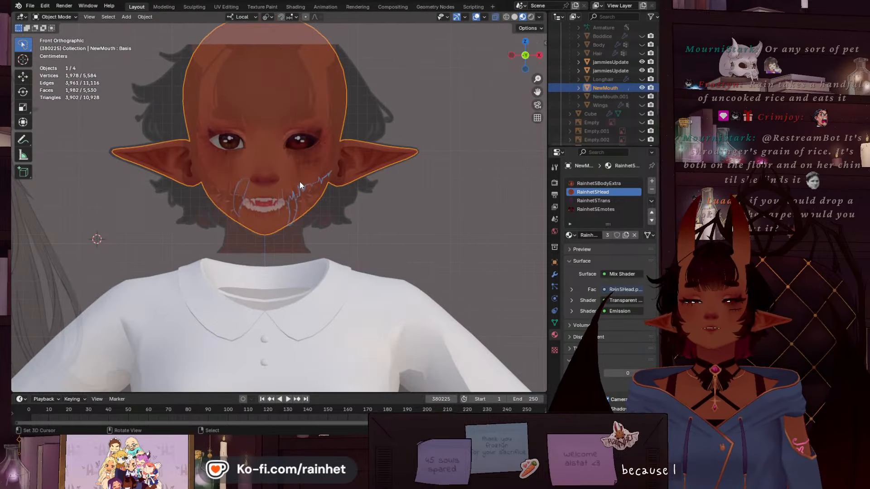
scroll(298, 178, "up", 5)
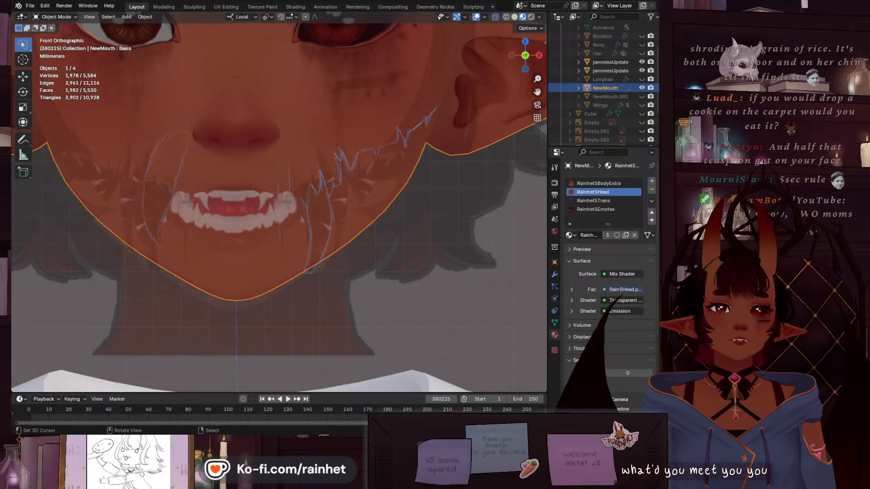
scroll(214, 287, "up", 3)
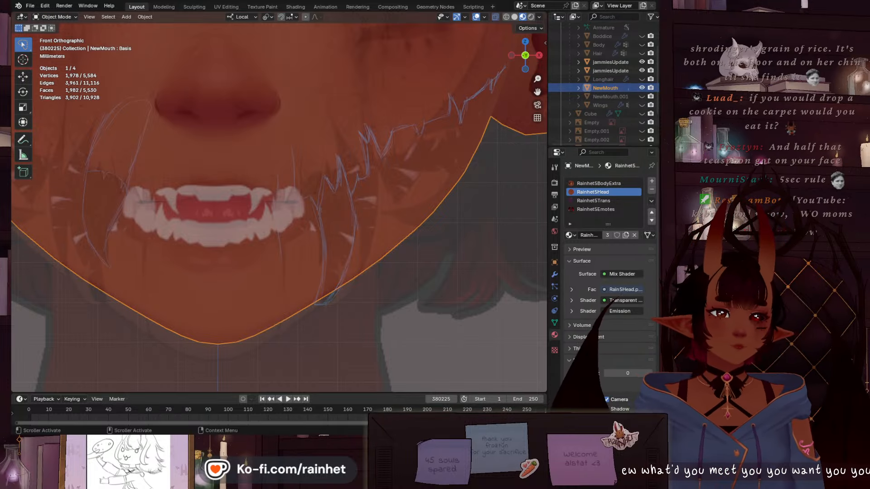
left_click(642, 88)
left_click(642, 88)
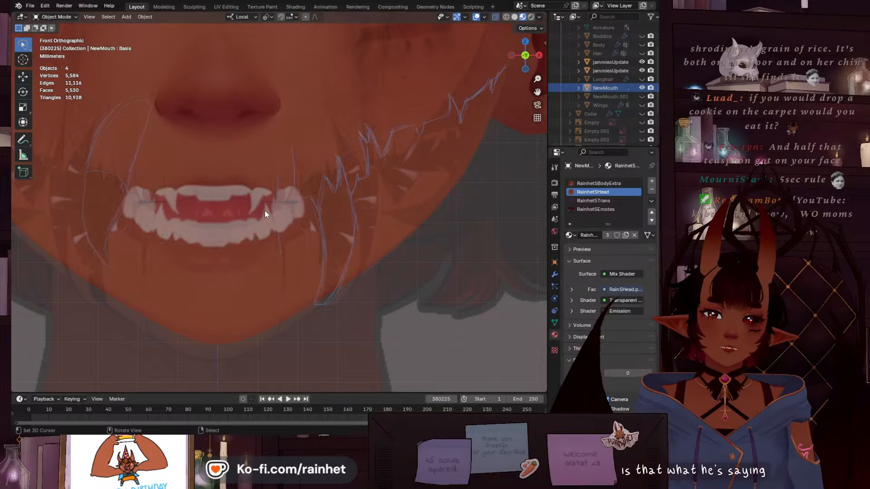
left_click(285, 229)
scroll(294, 223, "down", 2)
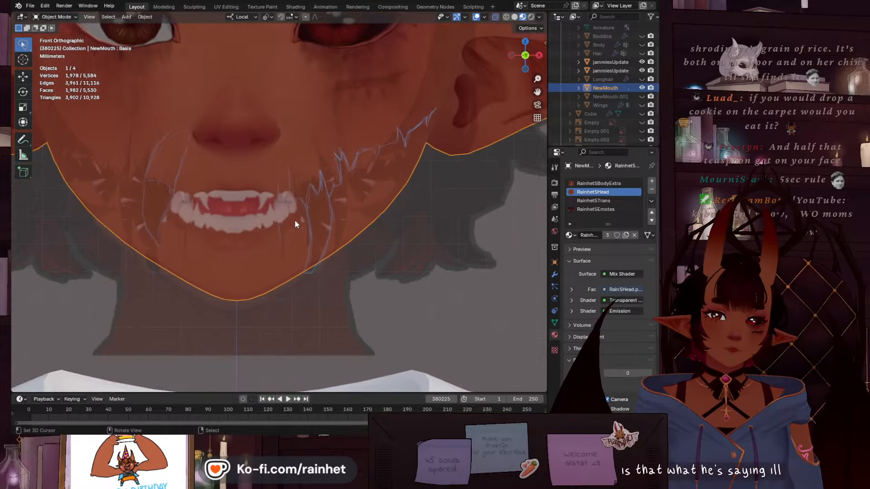
scroll(295, 219, "down", 1)
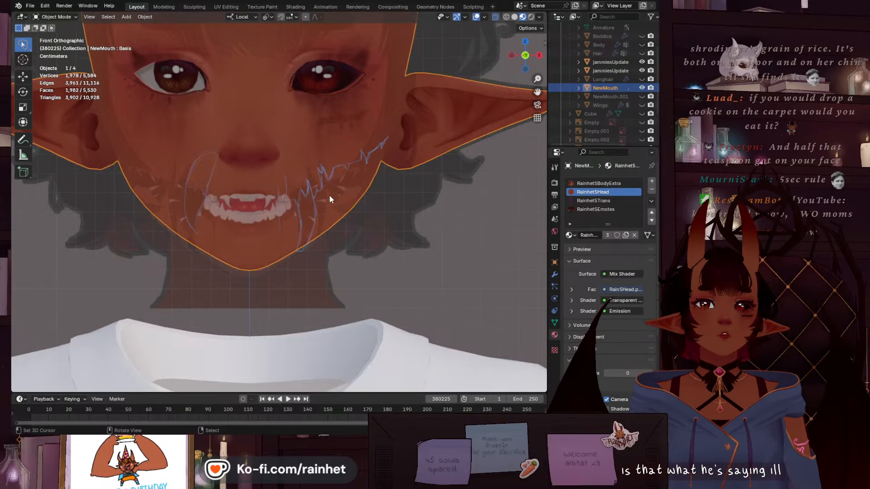
scroll(328, 199, "down", 2)
scroll(321, 204, "up", 2)
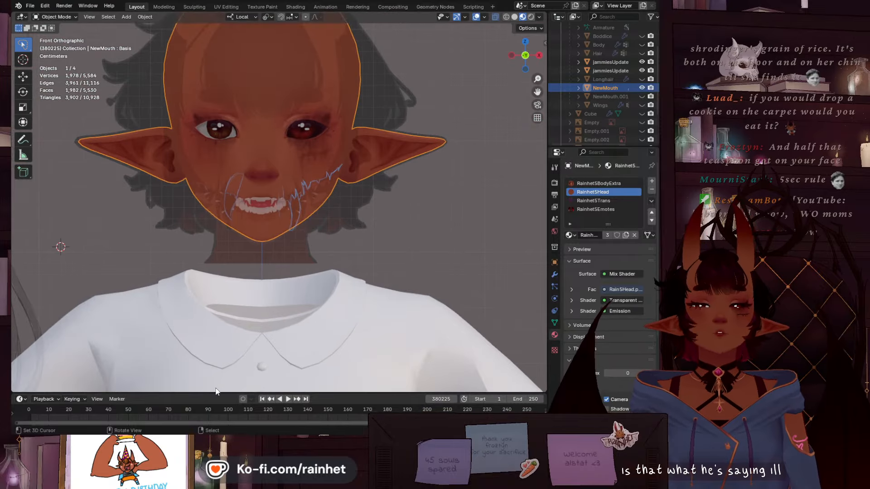
Open the Texture Paint workspace and examine the mouth area and full layout of the head texture
left_click(263, 7)
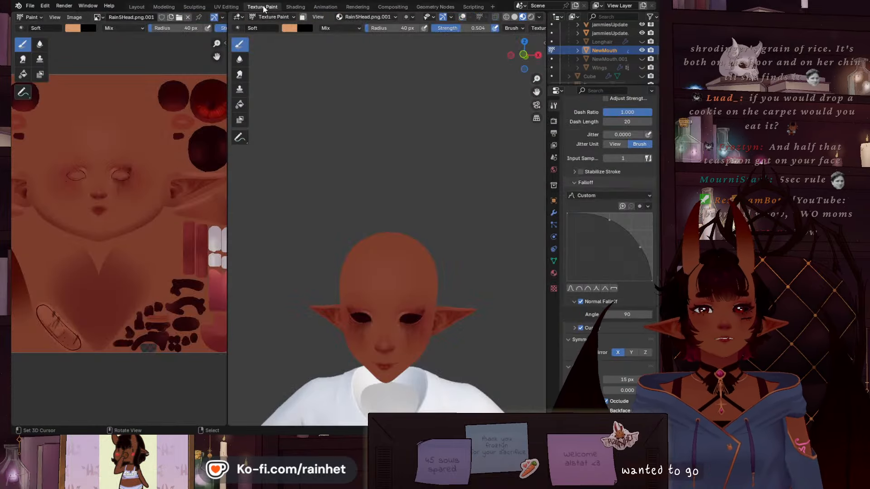
scroll(97, 233, "up", 5)
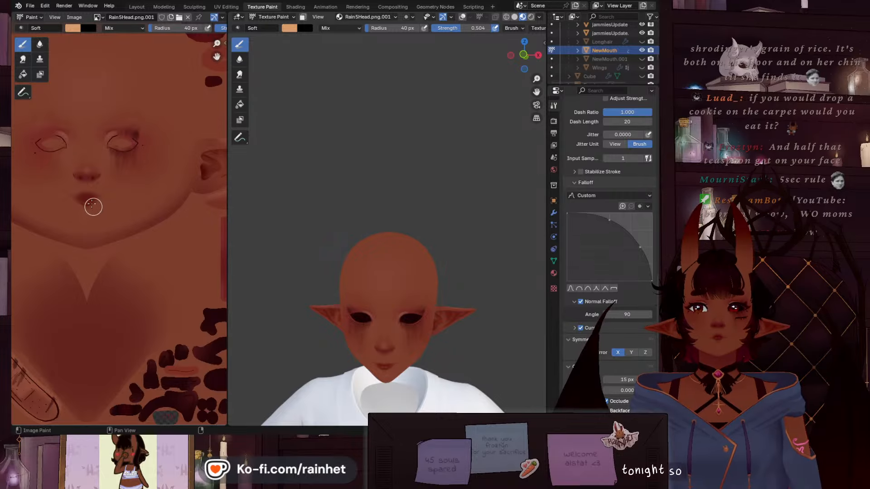
scroll(107, 230, "down", 4)
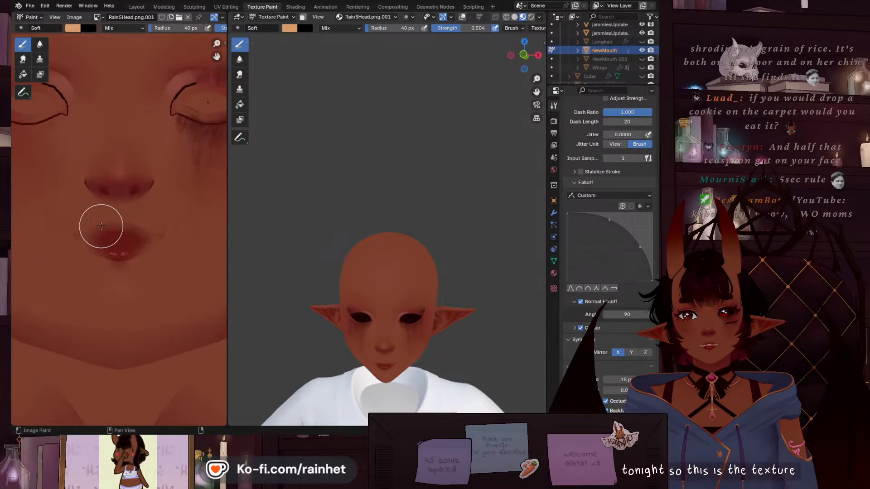
scroll(102, 226, "down", 3)
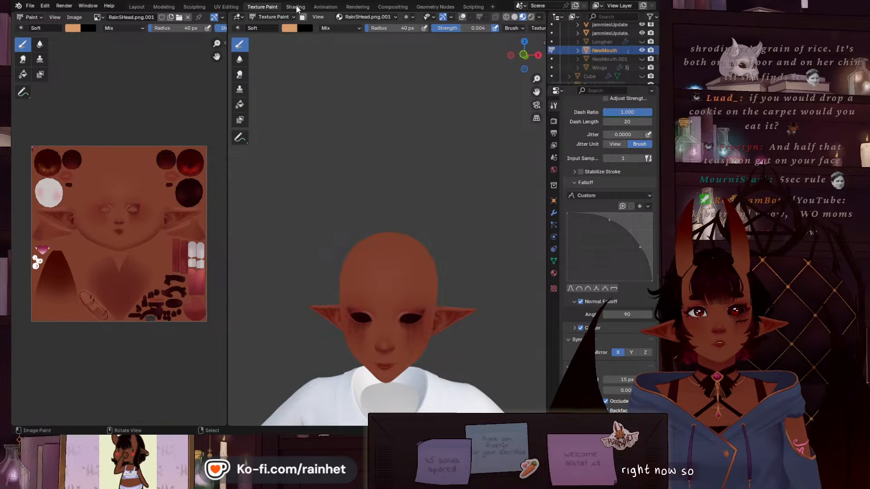
Open the Shading workspace and place a FaceBlank.png image texture node below the relocated head texture node in the Rainhet5Head material
left_click(296, 7)
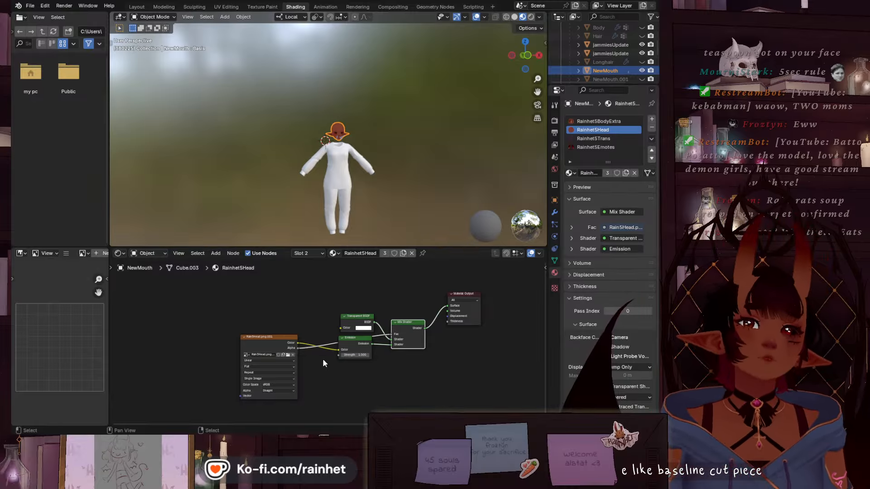
left_click_drag(271, 334, 172, 282)
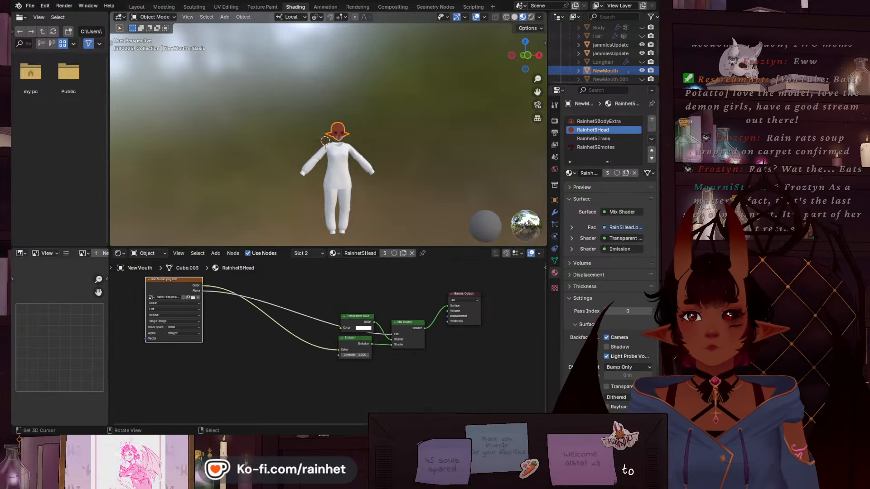
left_click_drag(271, 245, 318, 344)
Add a Mix Color node beside the two image texture nodes
left_click(217, 253)
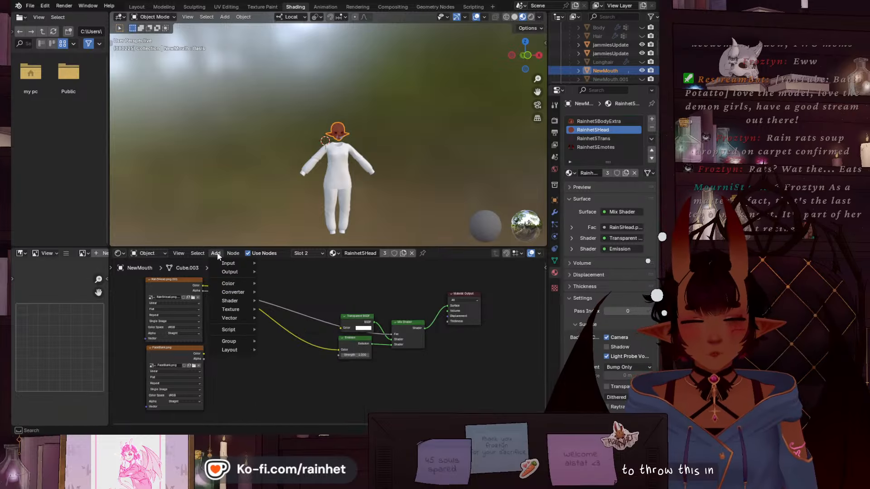
mouse_move(228, 264)
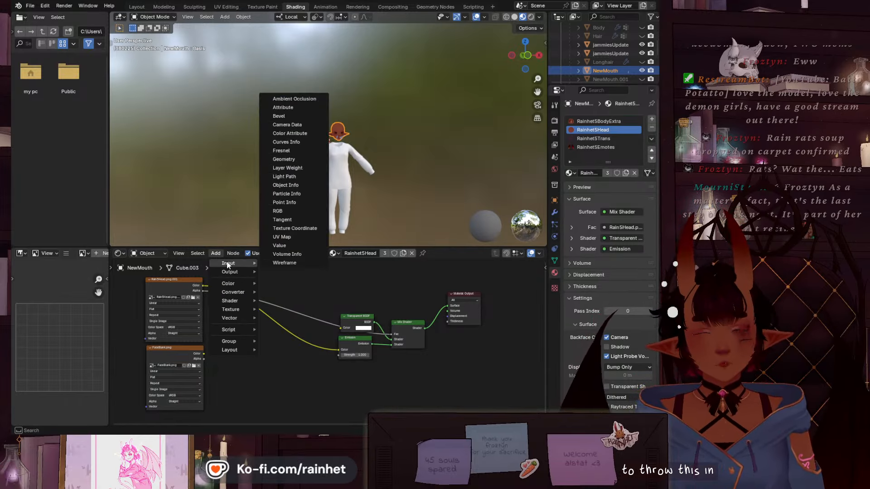
mouse_move(232, 283)
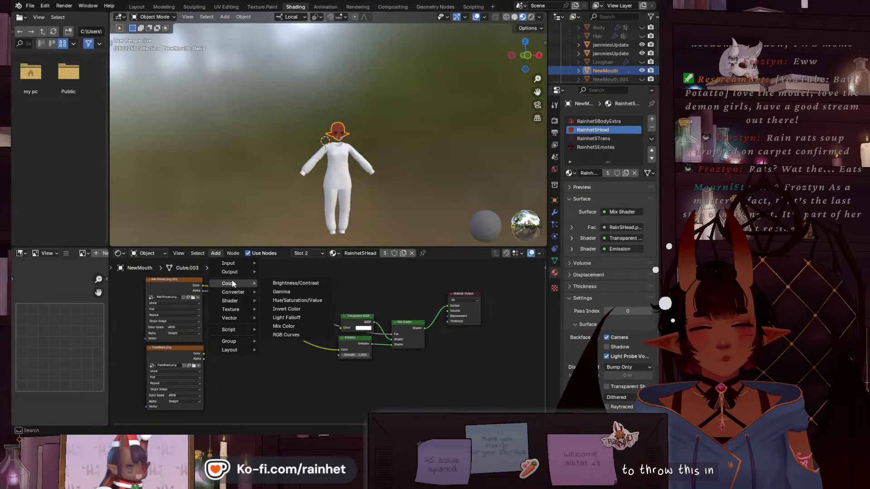
mouse_move(234, 303)
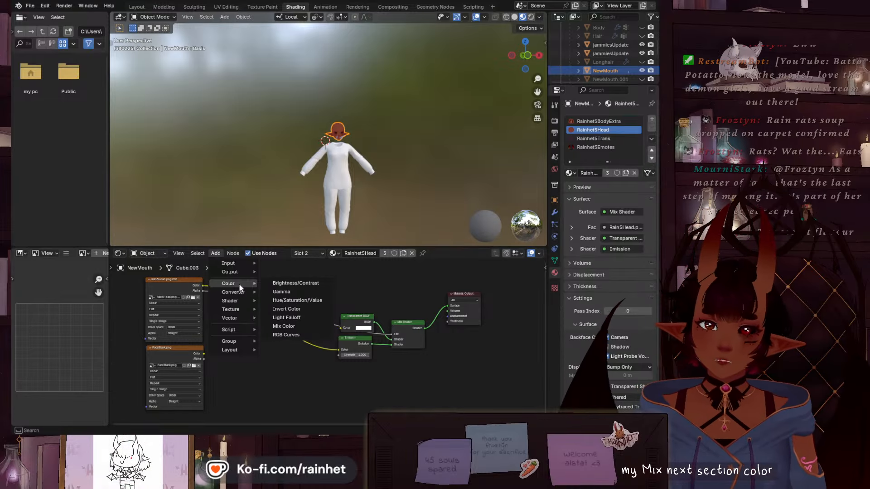
left_click(306, 327)
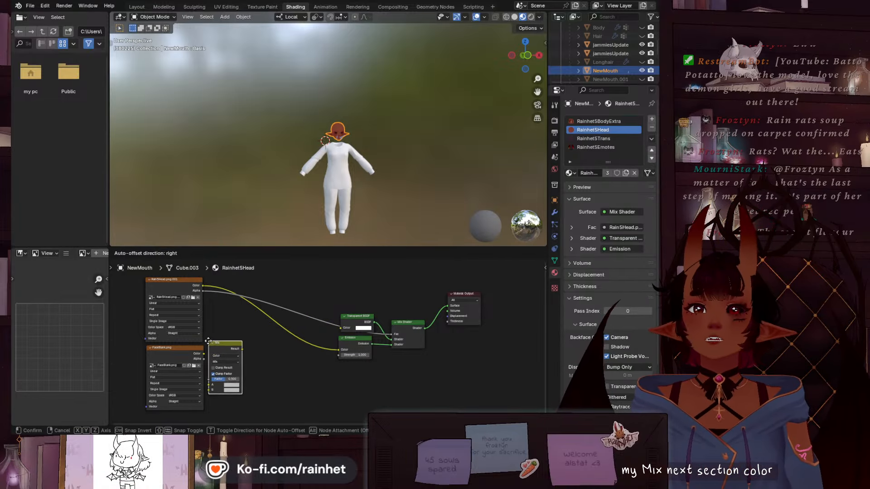
left_click(211, 324)
key("Home")
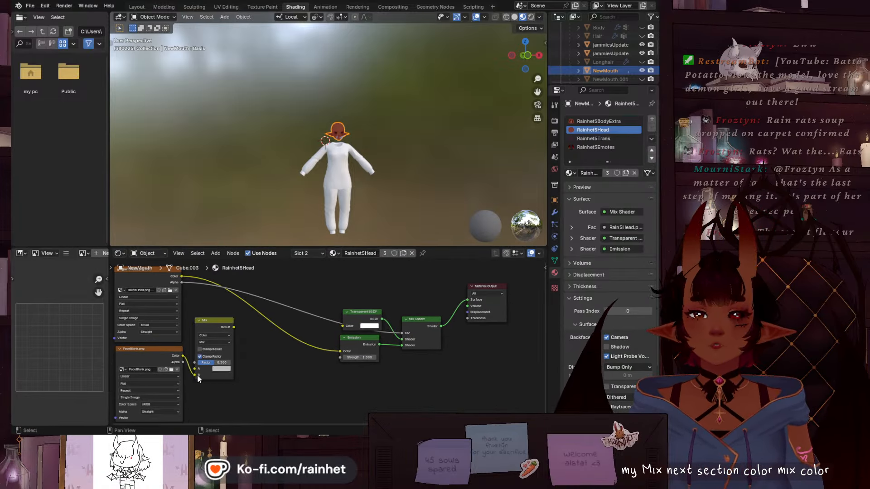
Wire head colour to Mix A, FaceBlank.png colour to B and alpha to Factor, and the Mix result to Emission's colour
left_click_drag(182, 356, 196, 363)
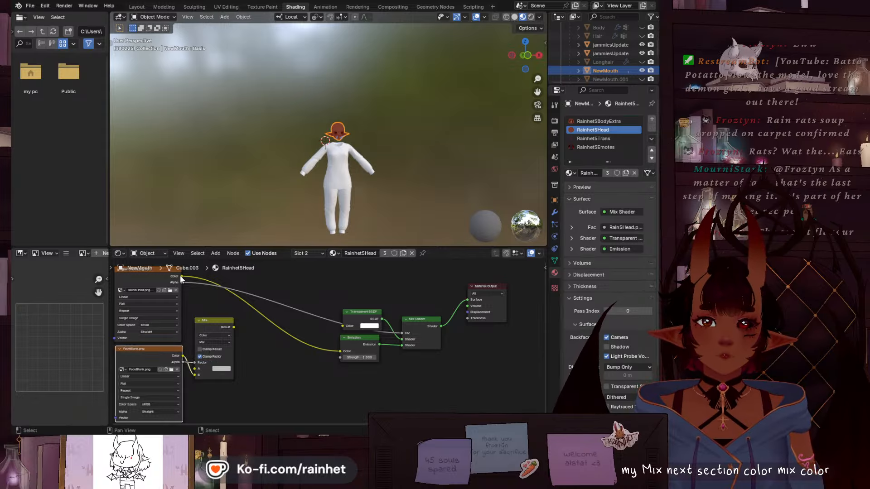
left_click(179, 280)
left_click_drag(233, 328, 340, 352)
key("KP_Decimal")
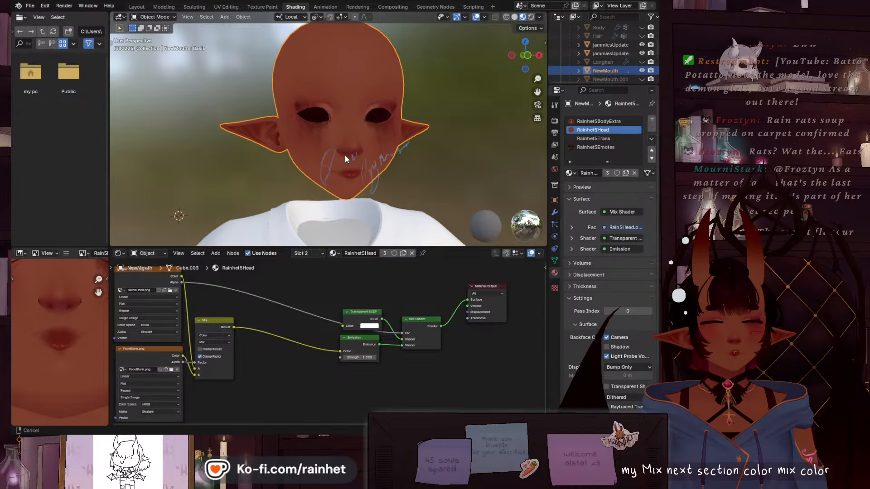
Examine the head across the Texture Paint, Layout and UV Editing workspaces, and inspect how the face UVs lie over the mouth texture
left_click(262, 6)
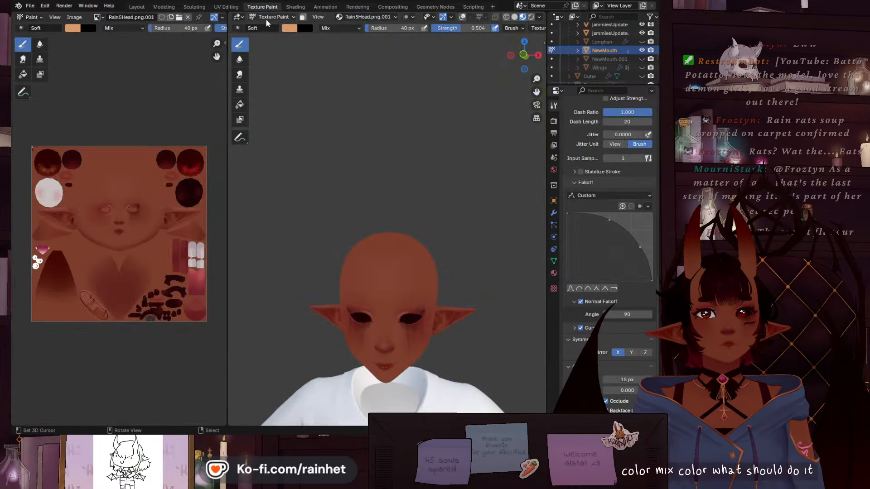
scroll(414, 226, "down", 2)
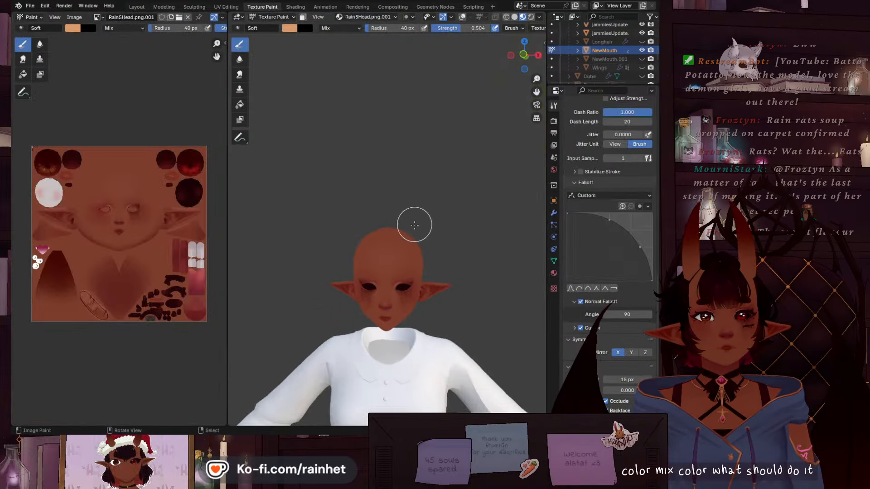
scroll(406, 305, "up", 2)
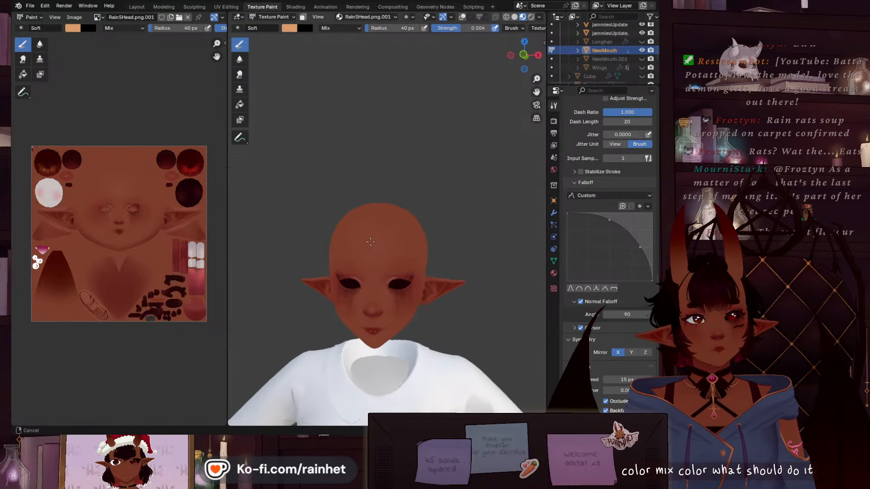
left_click(137, 6)
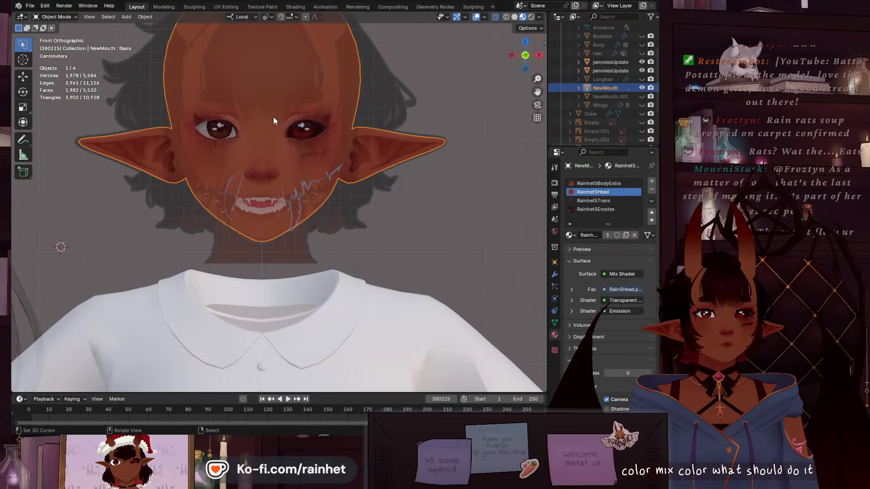
left_click(226, 7)
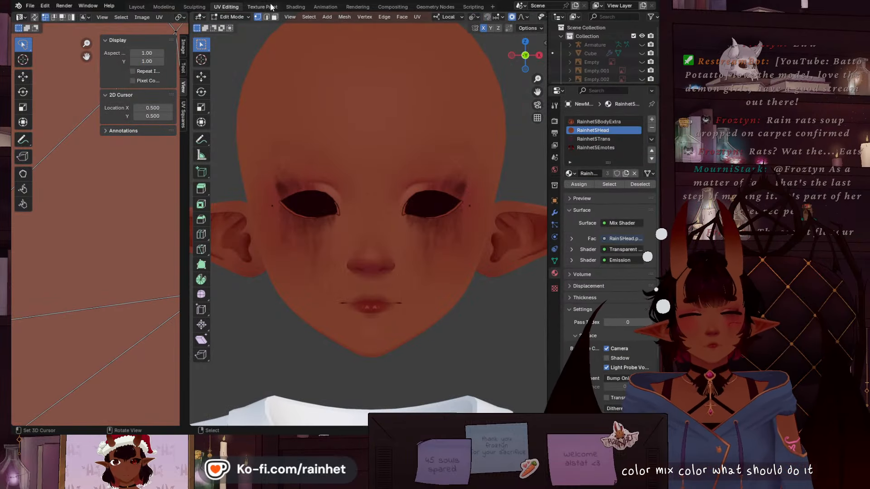
left_click(262, 7)
scroll(118, 230, "up", 5)
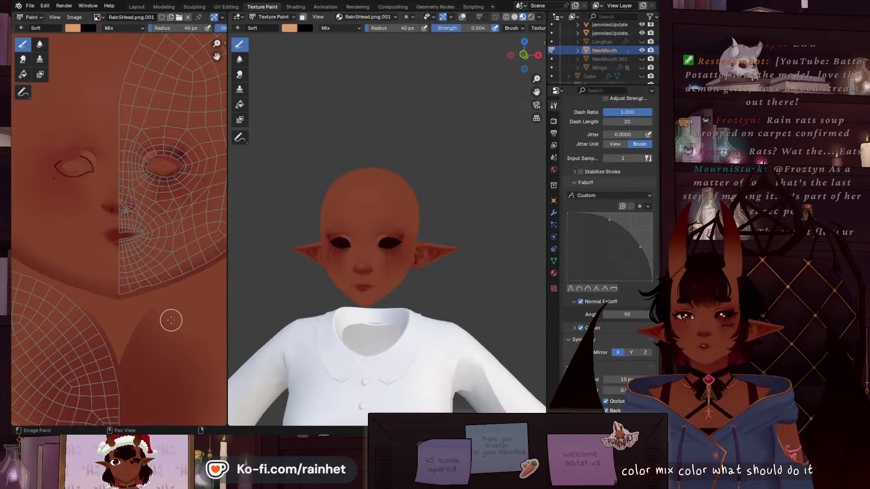
scroll(140, 227, "up", 3)
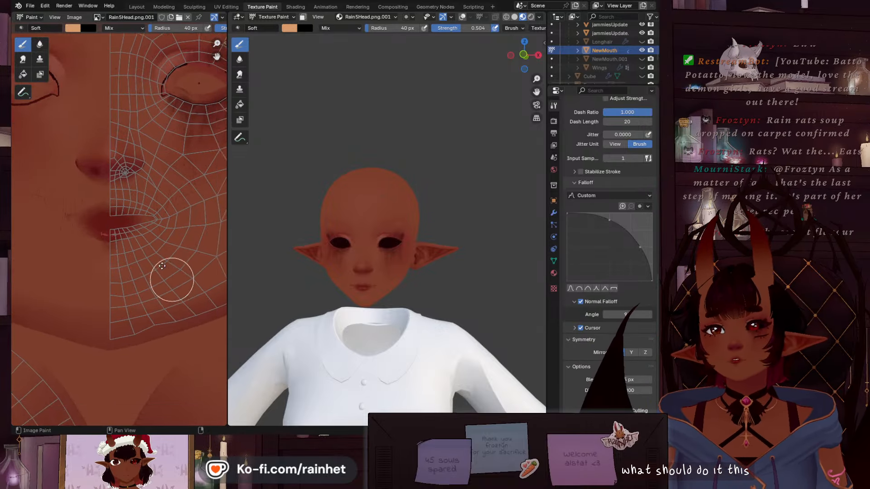
Enable Mirror U in NewMouth's Mirror modifier data and refresh the UV layout shown over the head texture
left_click(554, 213)
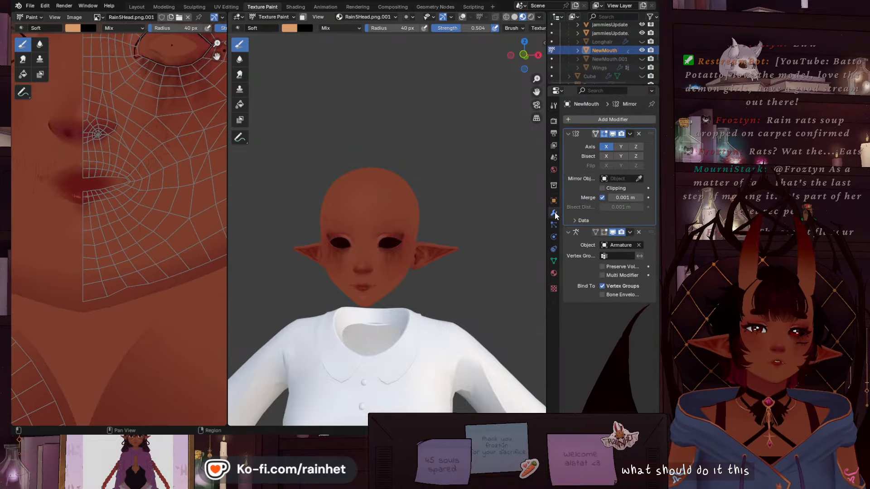
scroll(160, 244, "down", 7)
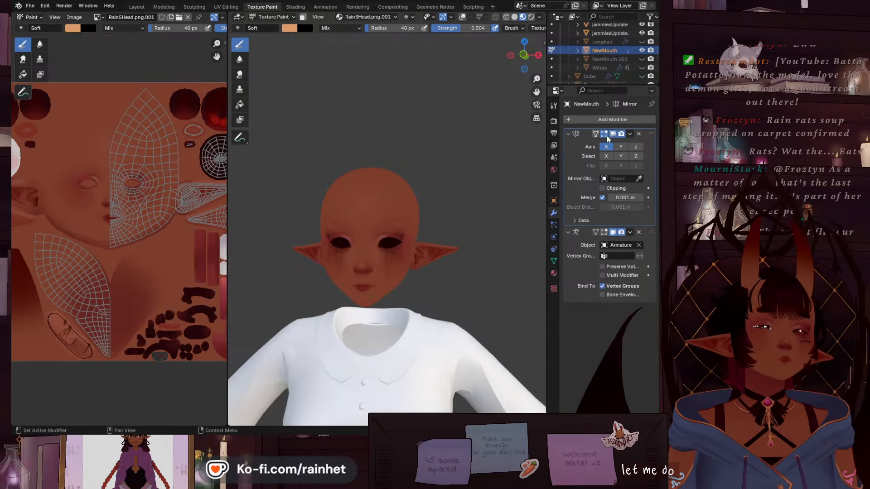
left_click(576, 221)
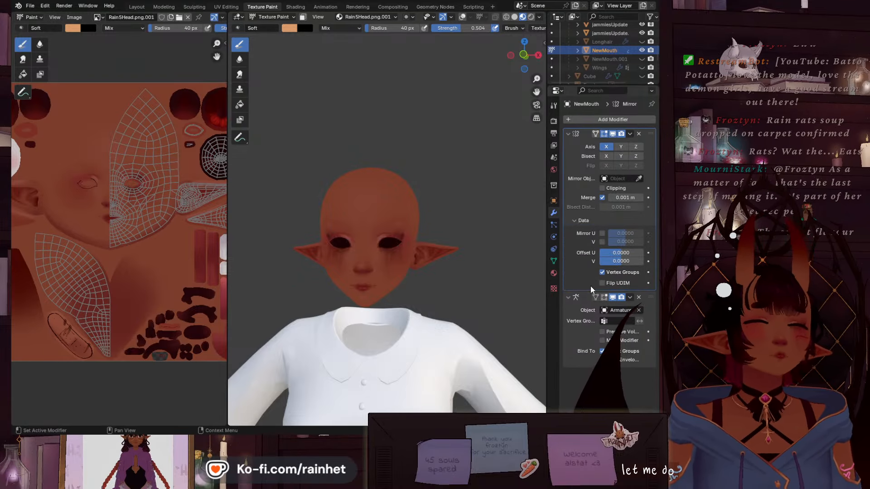
left_click(602, 233)
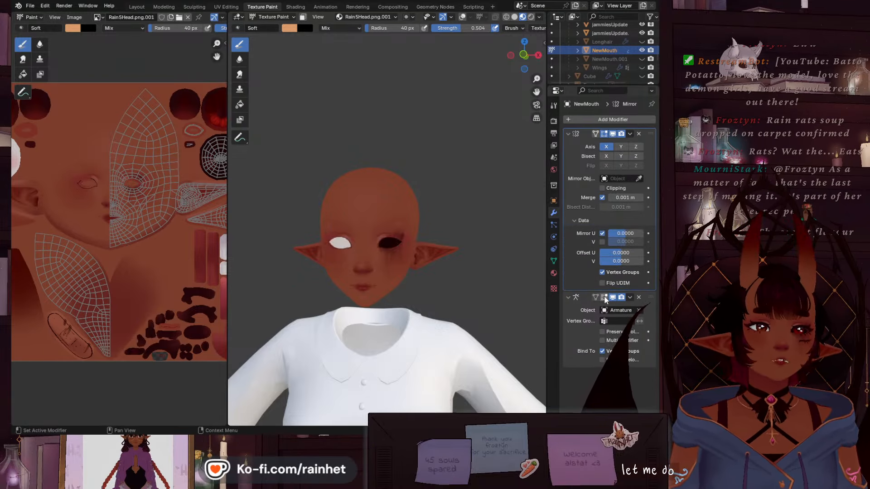
left_click(233, 8)
left_click(251, 7)
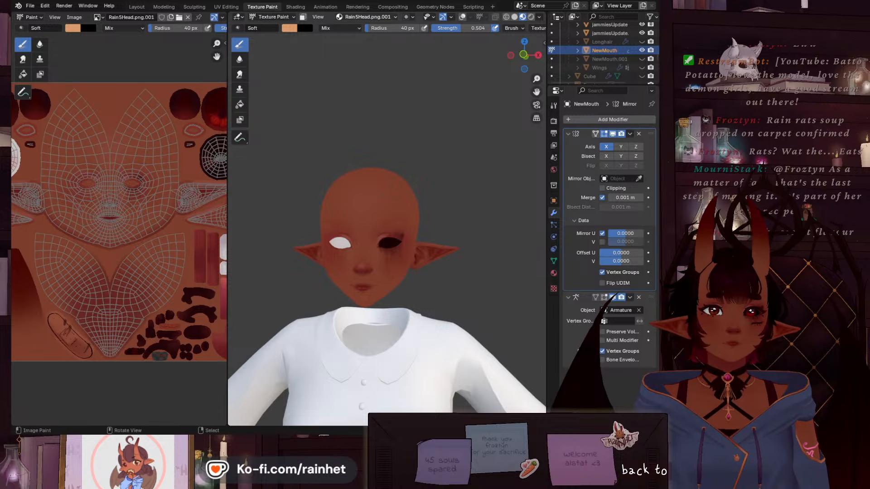
Make FaceBlank.png the active paint texture and set the brush colour to hue 0.969, saturation 0.869, value 0.011
left_click(350, 18)
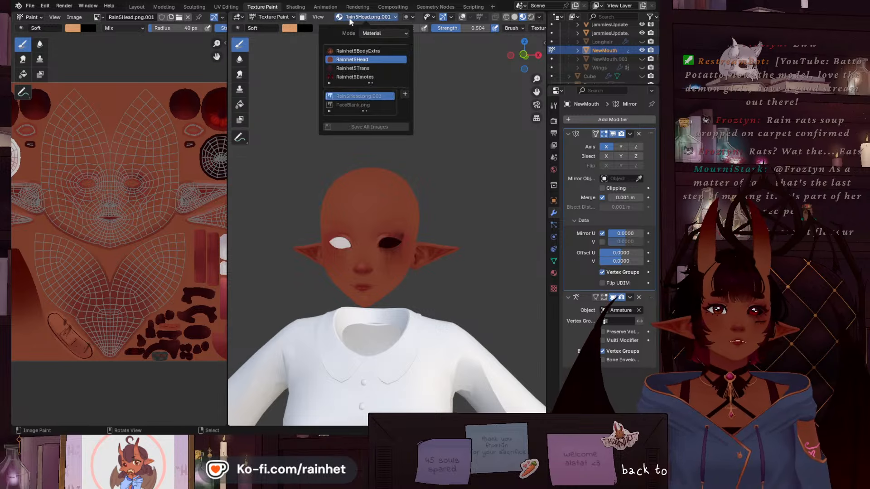
left_click(358, 105)
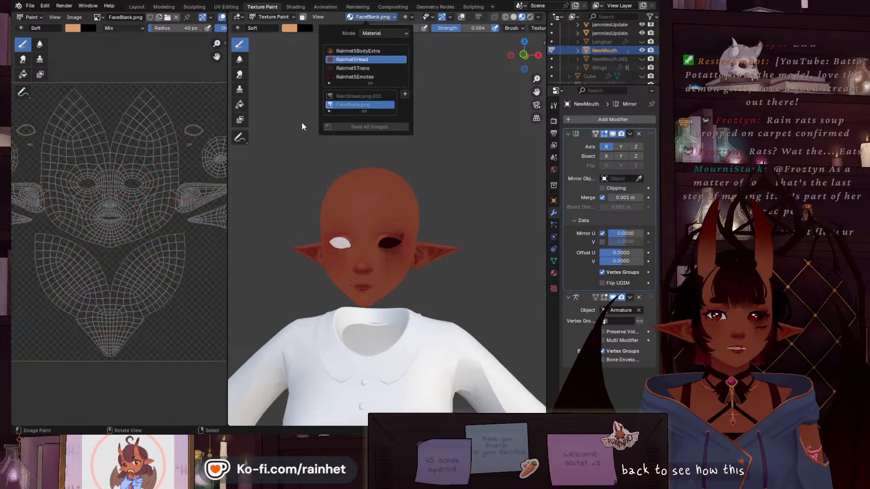
left_click(306, 29)
left_click(290, 28)
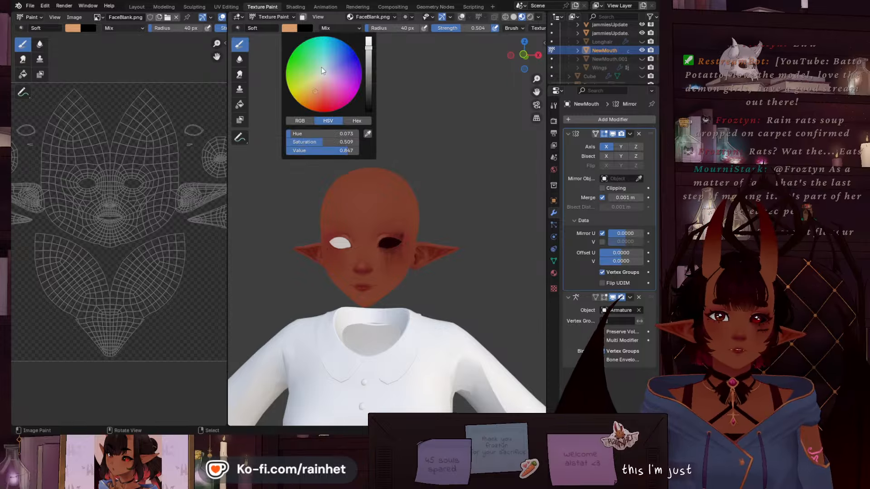
left_click(331, 107)
left_click(370, 111)
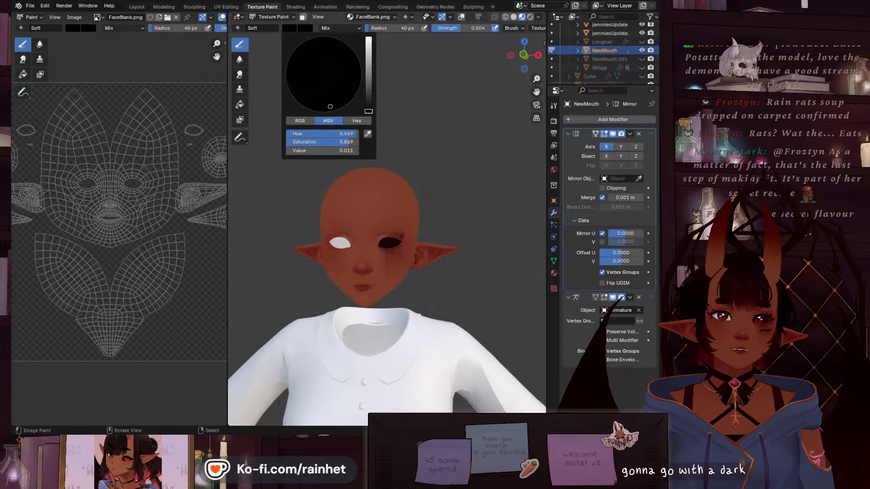
View the head straight from the front and switch the paint brush to TexDraw
left_click(524, 55)
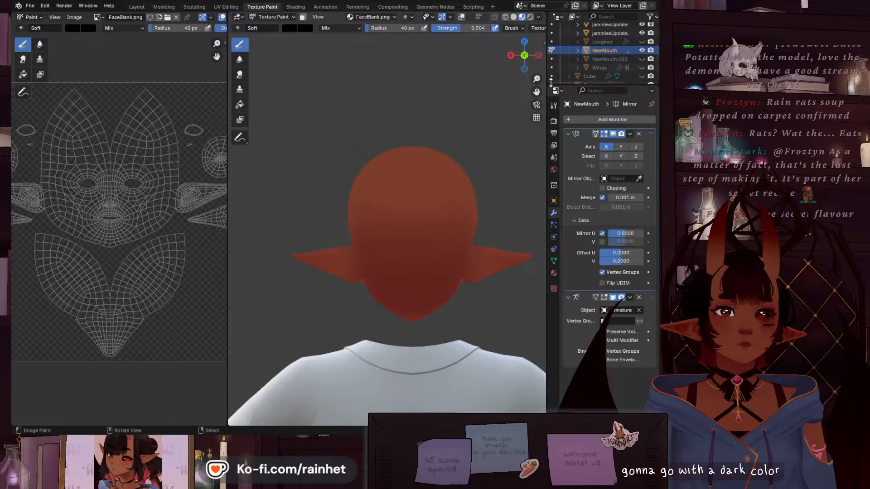
left_click(525, 55)
left_click(238, 28)
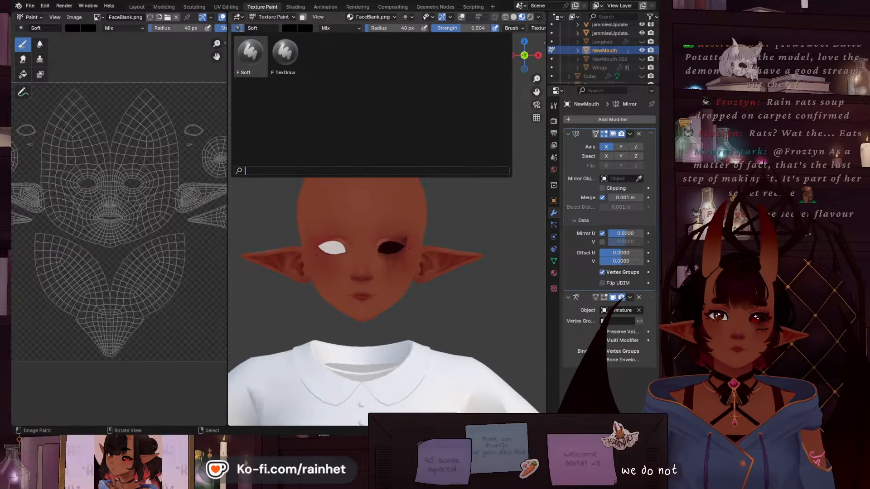
left_click(285, 54)
scroll(431, 278, "up", 3)
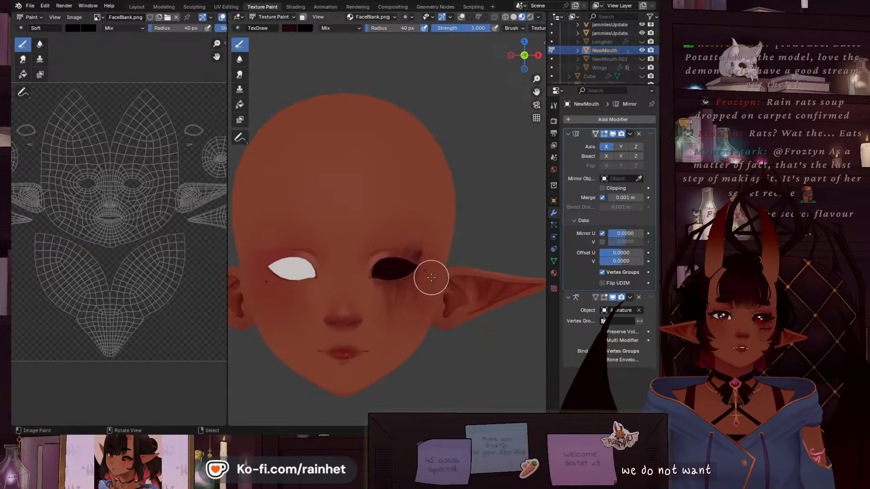
Turn on viewport overlays to display the reference drawing, and unhide the NewMouth.001 strips beside the mouth
left_click(462, 17)
middle_click_drag(442, 298, 448, 185, "shift")
scroll(398, 262, "up", 5)
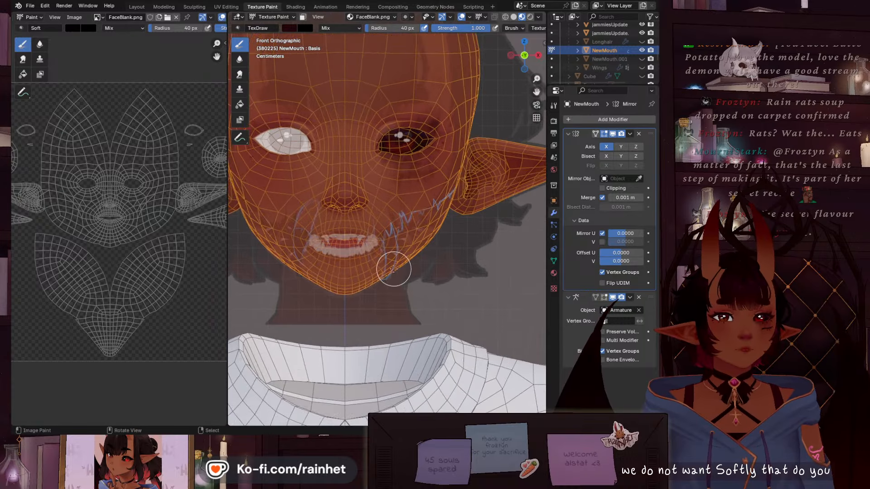
left_click(642, 58)
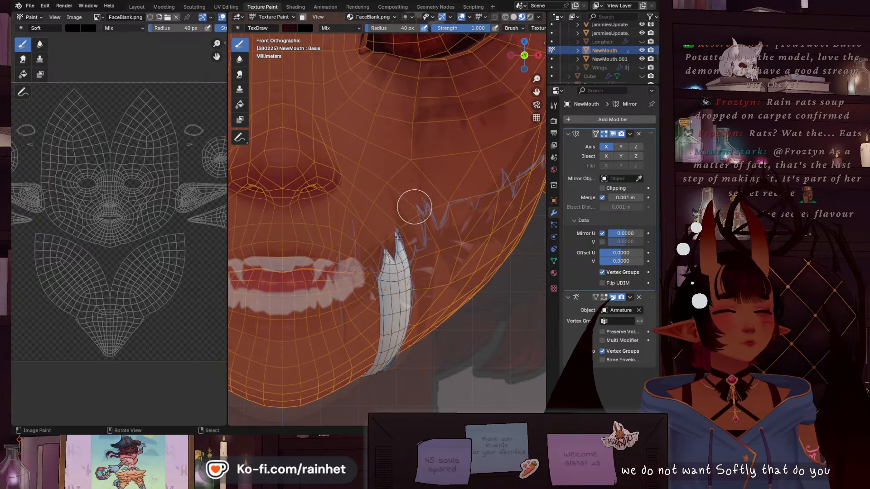
scroll(399, 213, "up", 6)
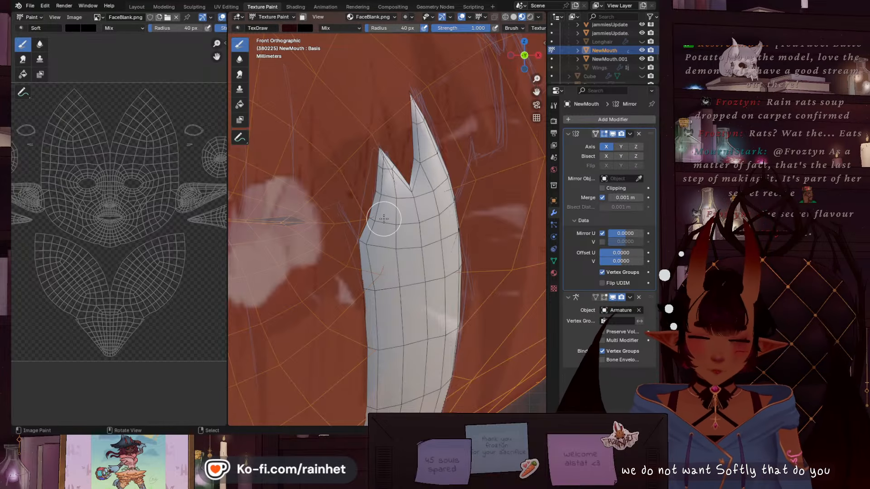
Reduce the TexDraw brush radius to 13 px and display the brush's colour and palette settings
key("bracketleft")
key("bracketleft")
key("bracketleft")
key("bracketleft")
key("bracketleft")
key("bracketleft")
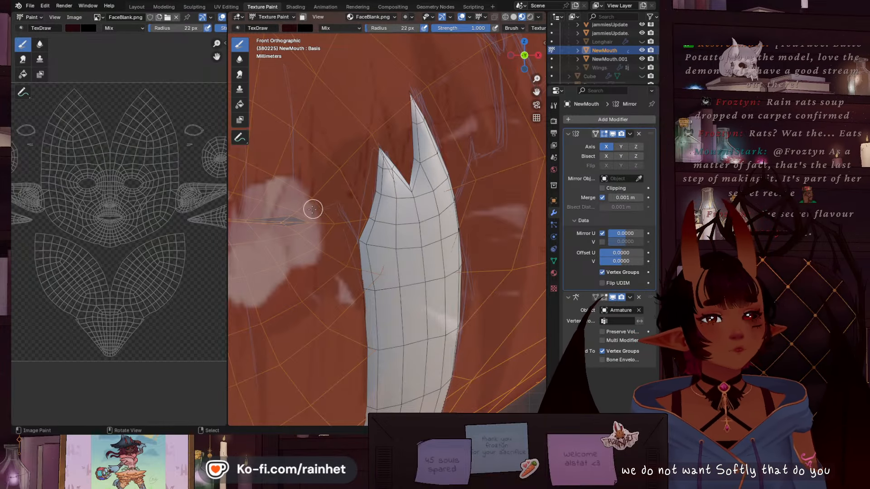
key("bracketleft")
key("bracketleft")
key("bracketleft")
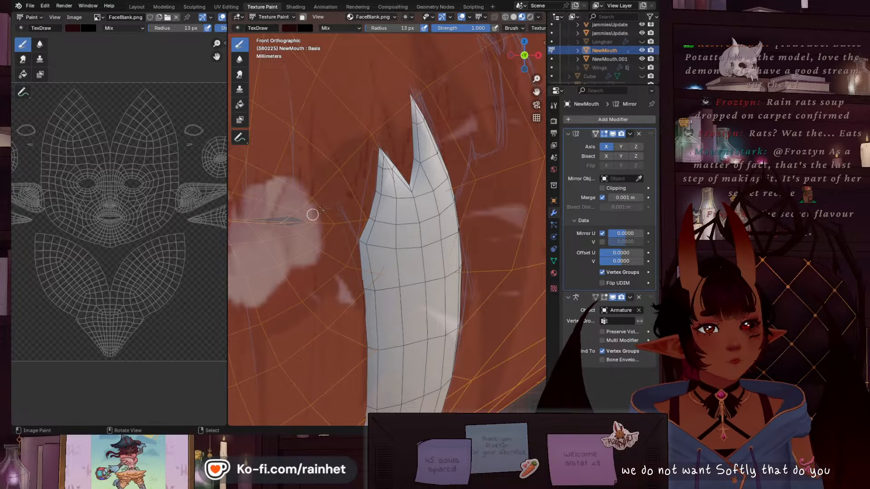
left_click(554, 105)
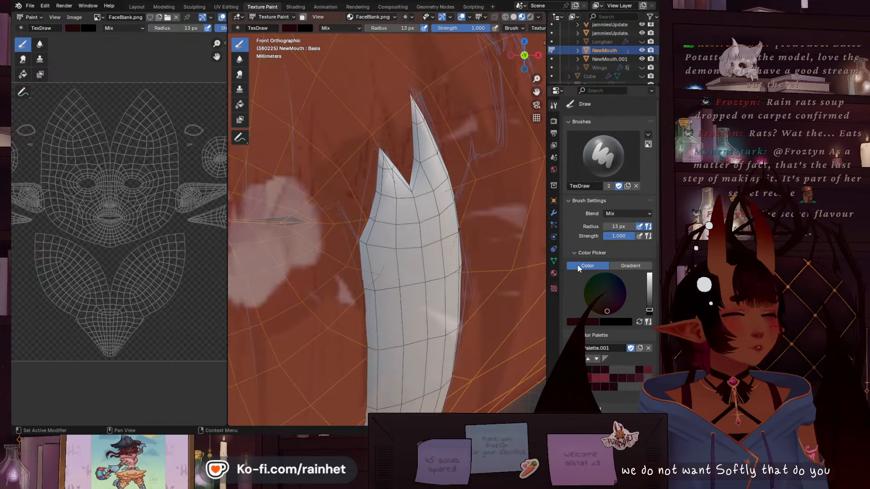
Set the TexDraw brush radius to 9 px and trace the first short rise and step of the reference outline beside the white strip
scroll(530, 270, "down", 3)
scroll(627, 278, "down", 16)
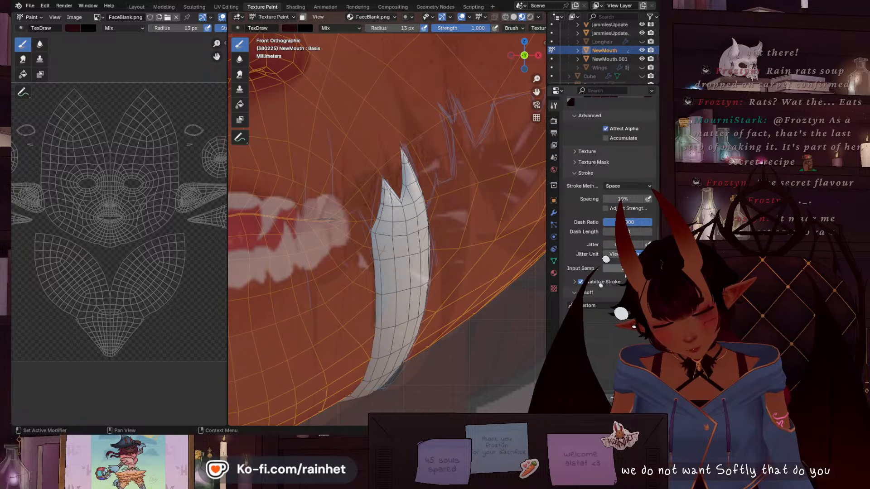
scroll(458, 172, "down", 1)
middle_click_drag(463, 193, 381, 236, "shift")
scroll(347, 283, "up", 2)
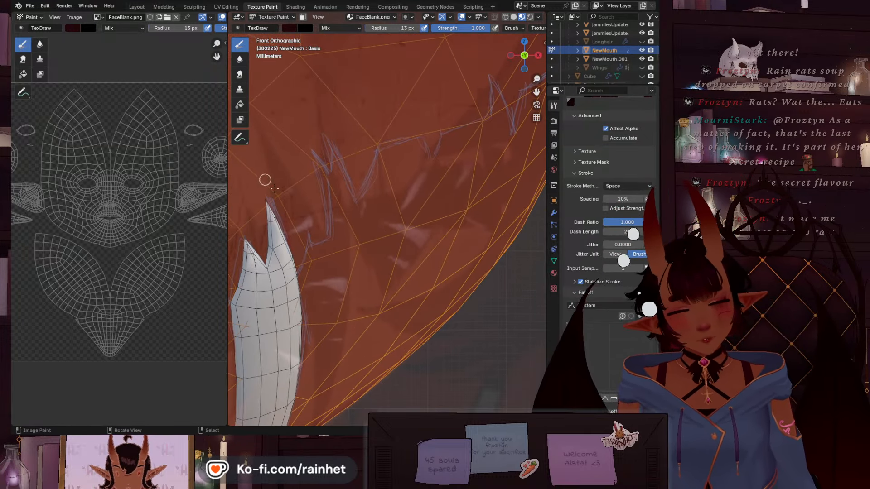
key("bracketleft")
key("bracketleft")
left_click_drag(310, 233, 298, 281)
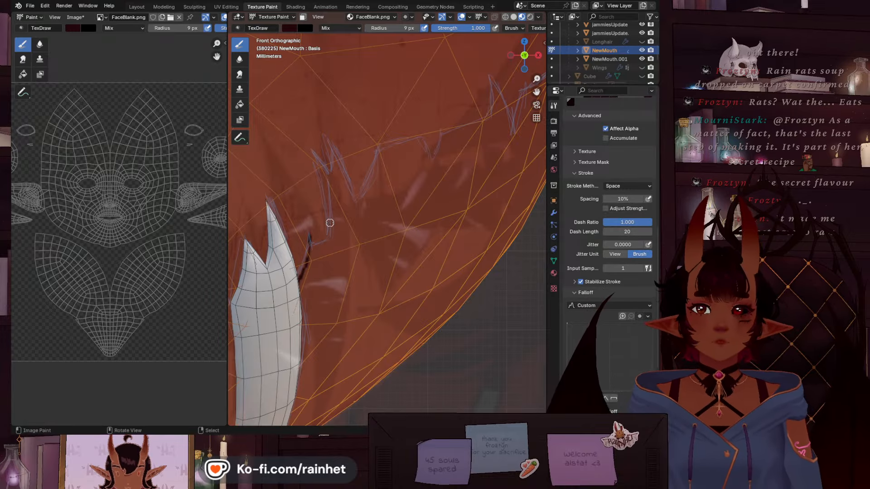
scroll(618, 354, "down", 6)
scroll(83, 250, "up", 6)
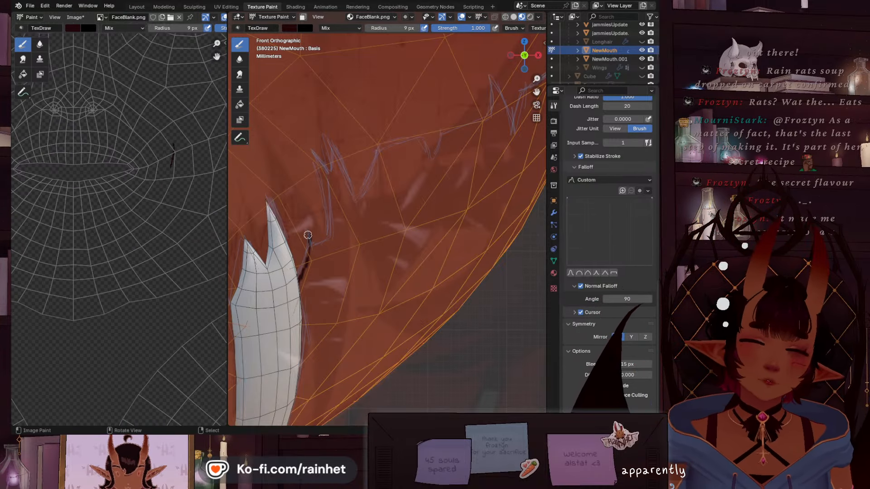
left_click_drag(309, 237, 298, 288)
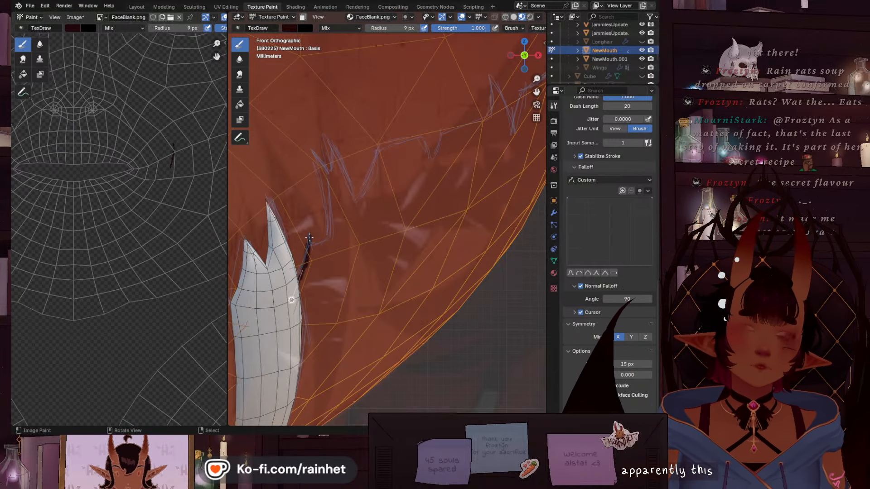
left_click_drag(308, 250, 339, 239)
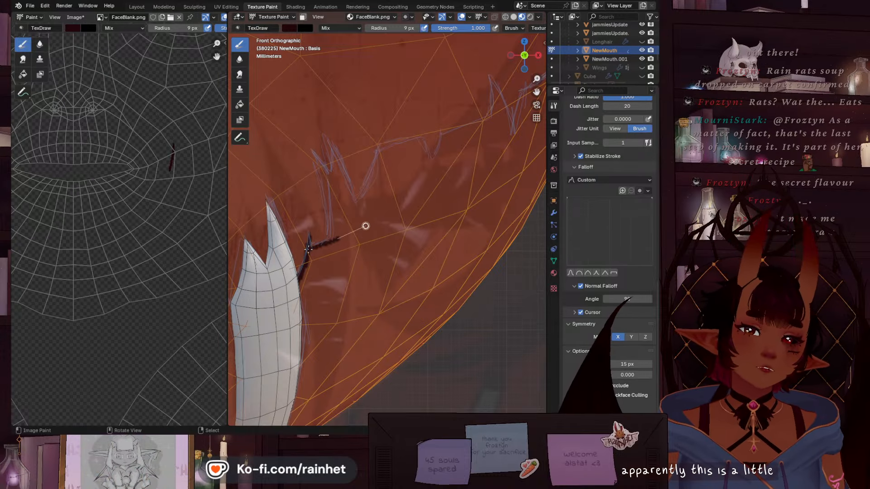
Trace the jagged reference line across the cheek in dark paint, following its tall peaks and small notch
mouse_move(310, 149)
left_mouse_down()
mouse_move(334, 198)
mouse_move(328, 281)
mouse_move(320, 162)
mouse_move(352, 204)
left_mouse_up()
mouse_move(333, 172)
left_mouse_down()
mouse_move(331, 122)
mouse_move(318, 107)
left_mouse_up()
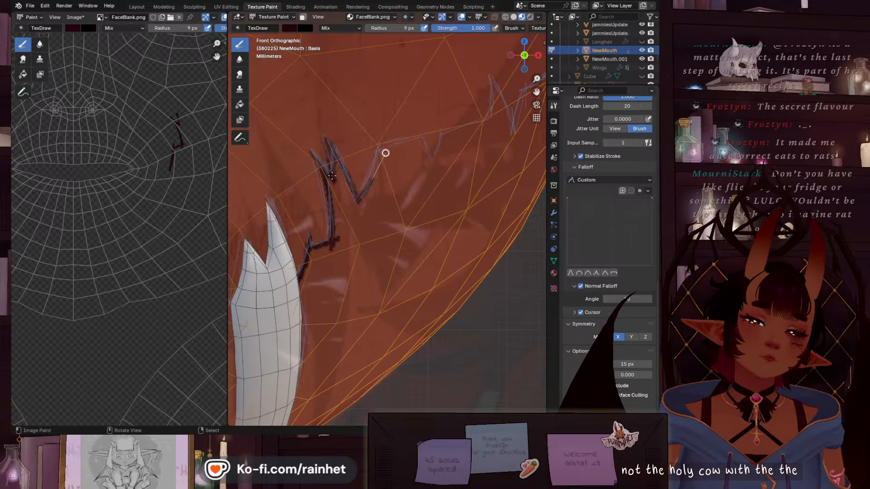
mouse_move(388, 124)
left_mouse_down()
mouse_move(449, 145)
mouse_move(450, 103)
mouse_move(494, 121)
left_mouse_up()
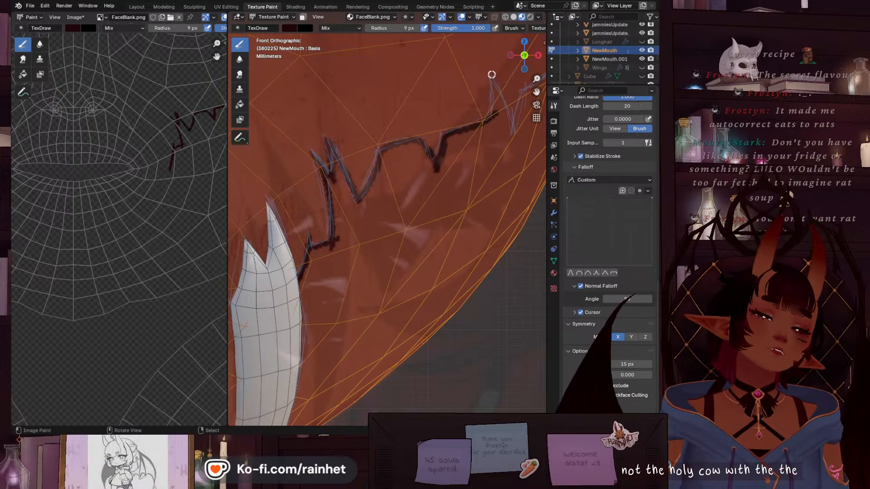
left_click_drag(496, 117, 486, 153)
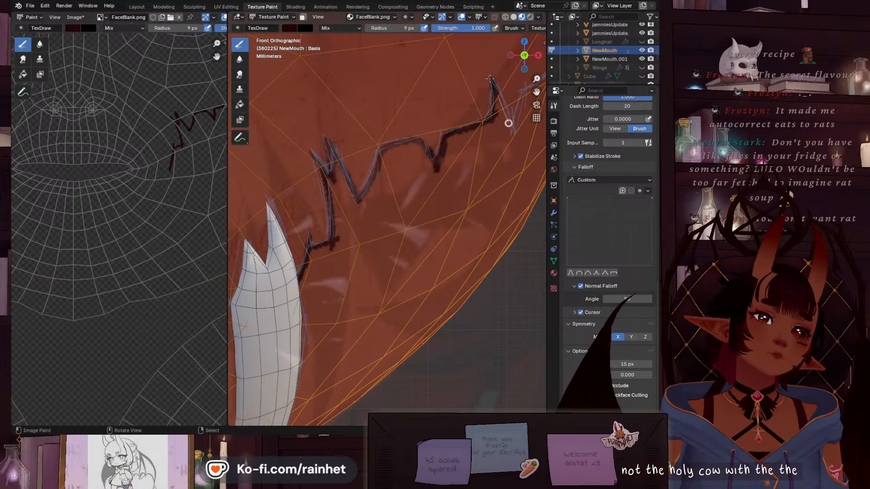
Extend the dark zigzag along the reference drawing over the outer cheek up to the face edge near the ear
scroll(439, 141, "down", 2)
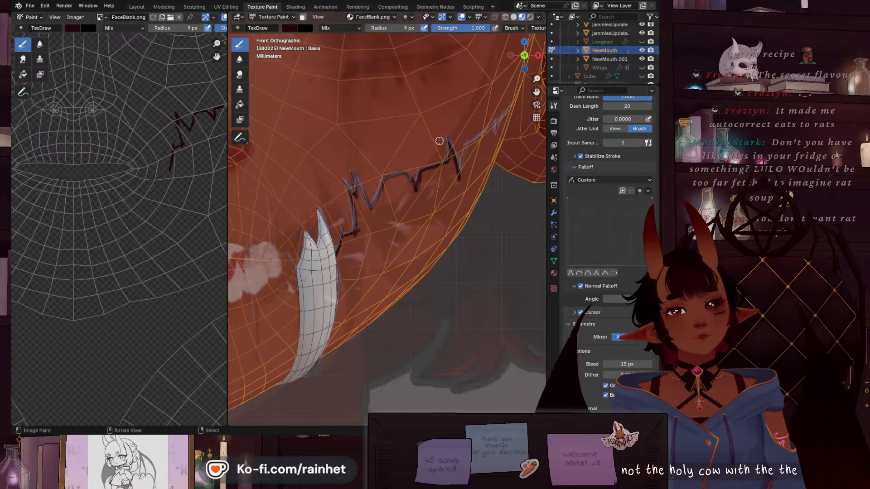
scroll(439, 150, "up", 3)
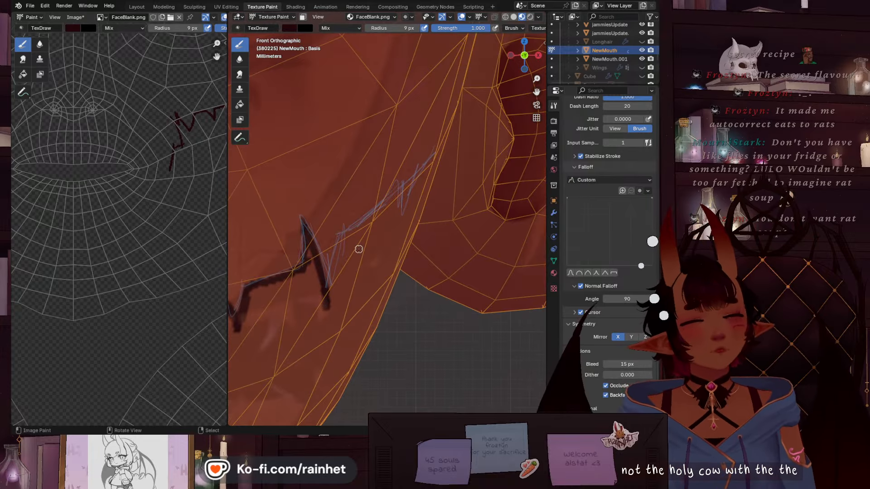
left_click_drag(339, 235, 317, 334)
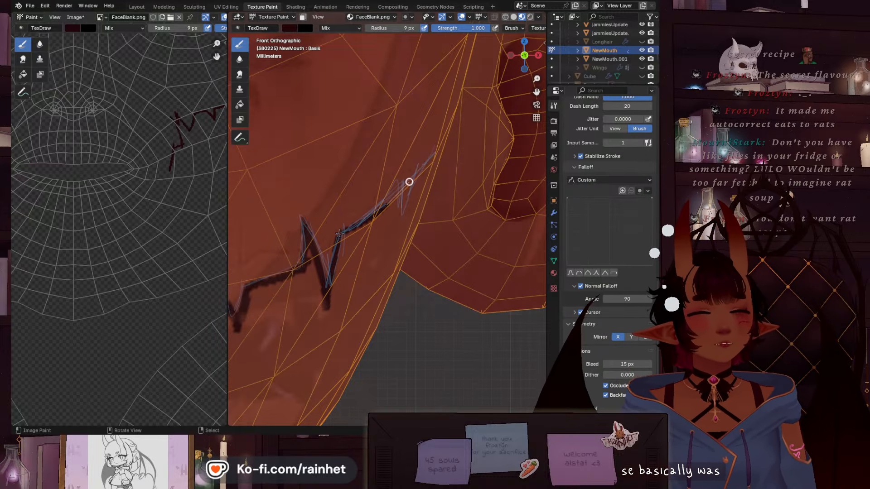
left_click_drag(409, 186, 400, 249)
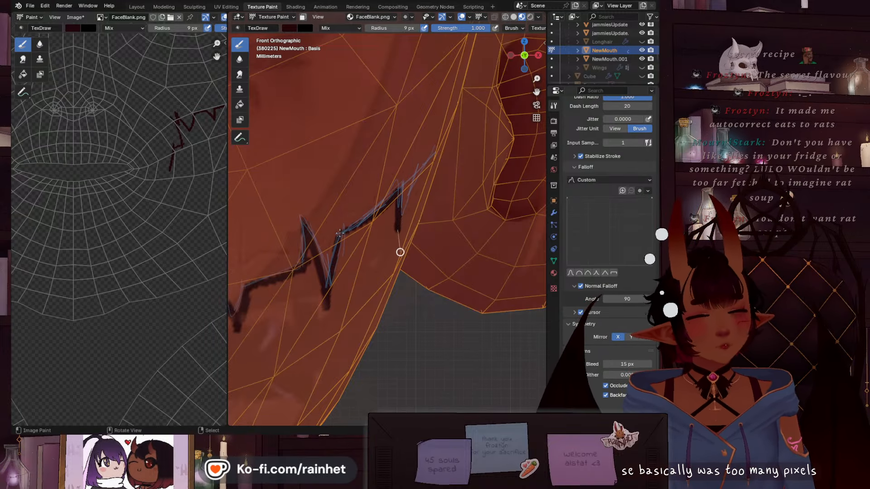
left_click_drag(422, 154, 463, 126)
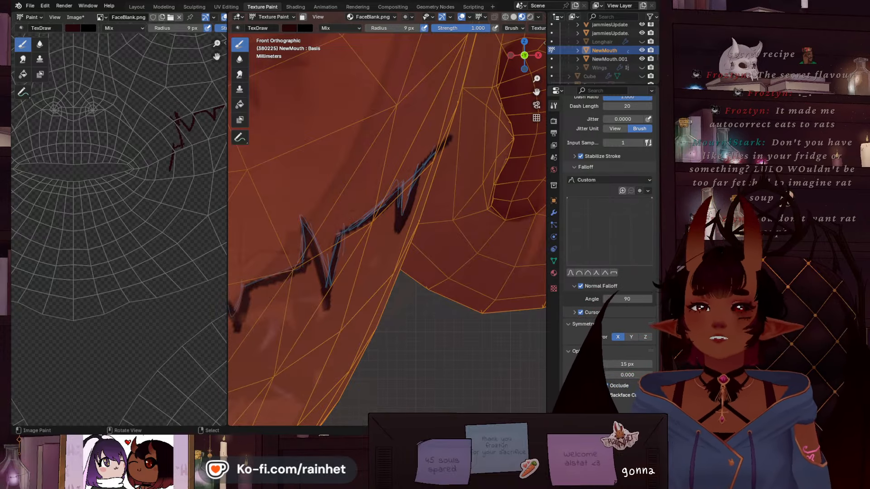
Paint the small zigzag between the mouth corner and the white strip, and darken along the strip's edges
scroll(335, 249, "down", 6)
scroll(333, 253, "down", 2)
middle_click_drag(292, 274, 360, 222, "shift")
scroll(359, 222, "up", 3)
scroll(360, 222, "up", 4)
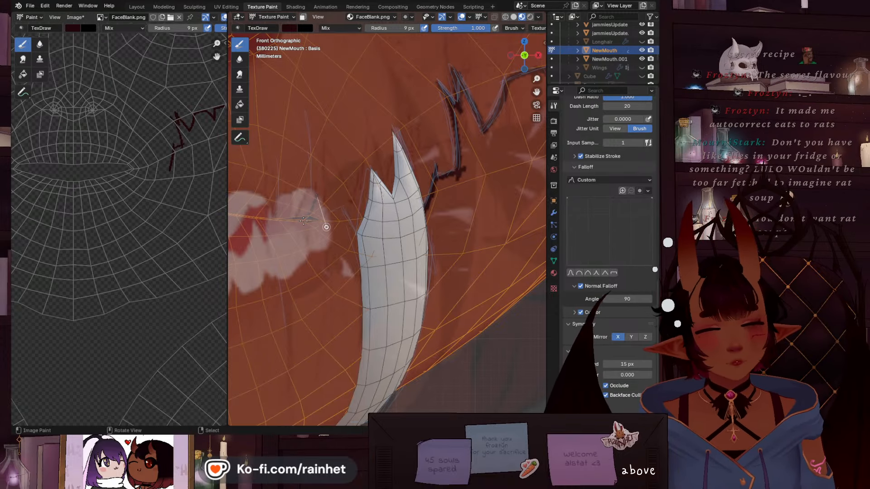
mouse_move(335, 196)
left_mouse_down()
mouse_move(334, 170)
mouse_move(349, 237)
left_mouse_up()
left_click_drag(371, 201, 355, 235)
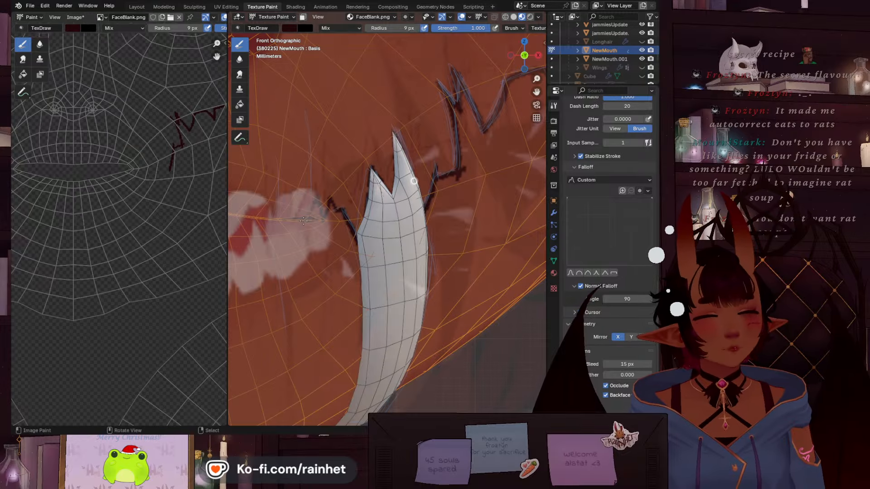
left_click_drag(426, 221, 422, 279)
Hide the Note annotation layer so that only the painted zigzag remains on the face
scroll(396, 287, "down", 10)
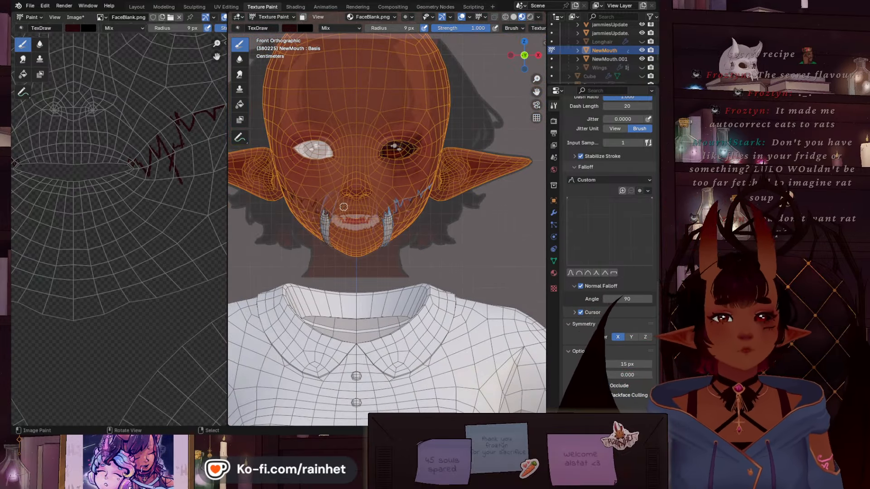
scroll(142, 186, "down", 5)
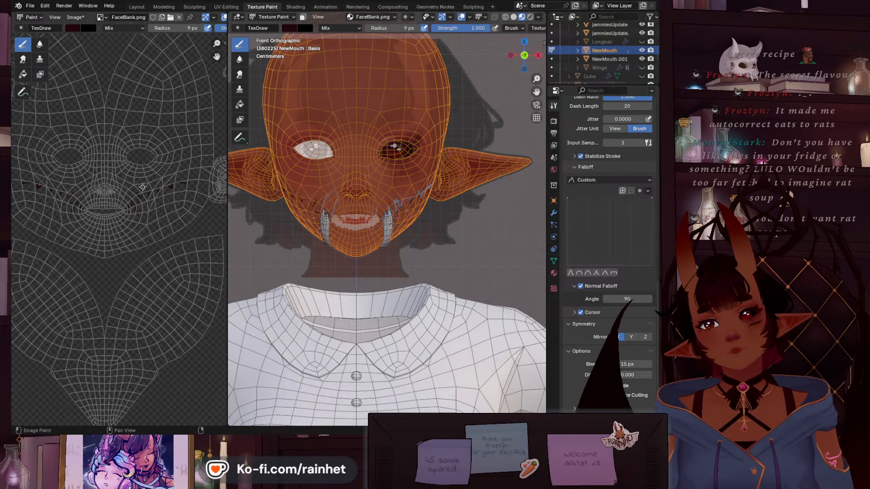
middle_click_drag(410, 193, 397, 216)
scroll(399, 218, "up", 4)
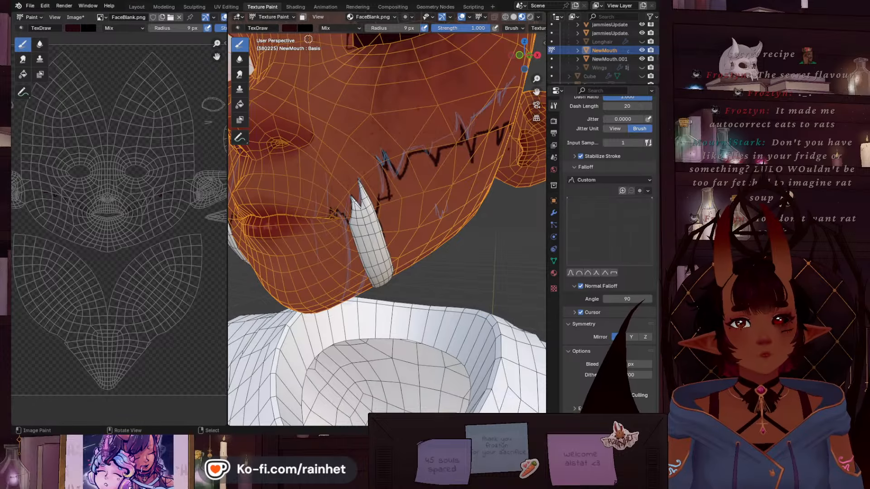
left_click(244, 138)
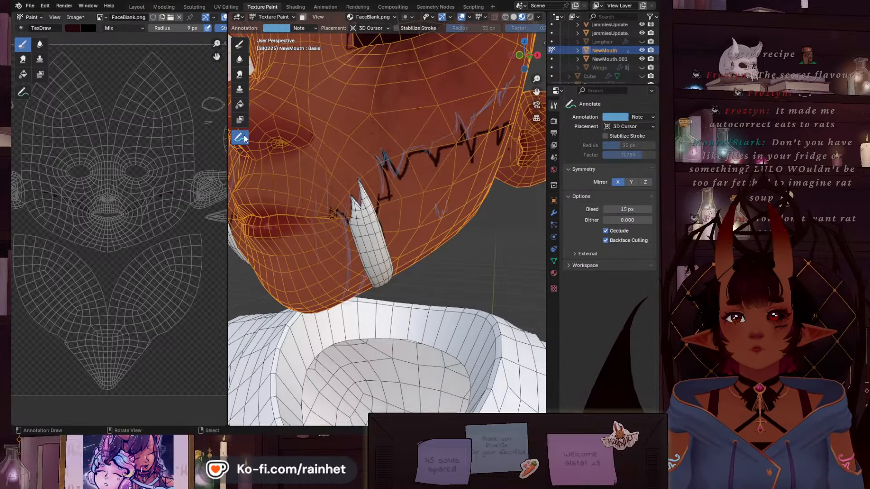
left_click(305, 28)
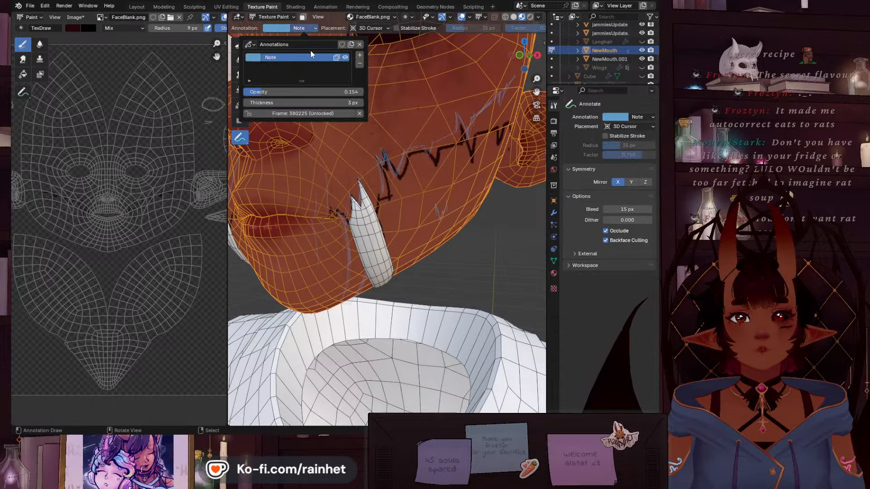
left_click(345, 58)
scroll(426, 136, "down", 3)
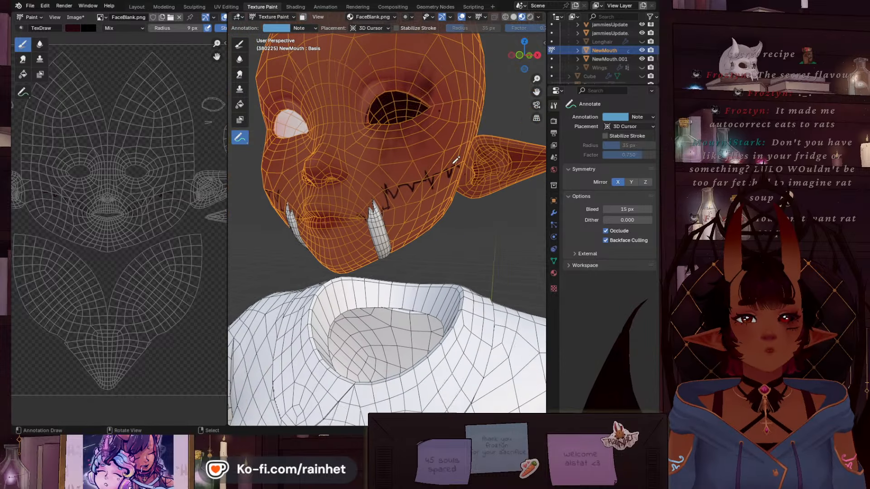
Return to the TexDraw brush at 17 px and paint dark strokes down and back from the zigzag on the side of the cheek
left_click(538, 55)
scroll(409, 191, "up", 2)
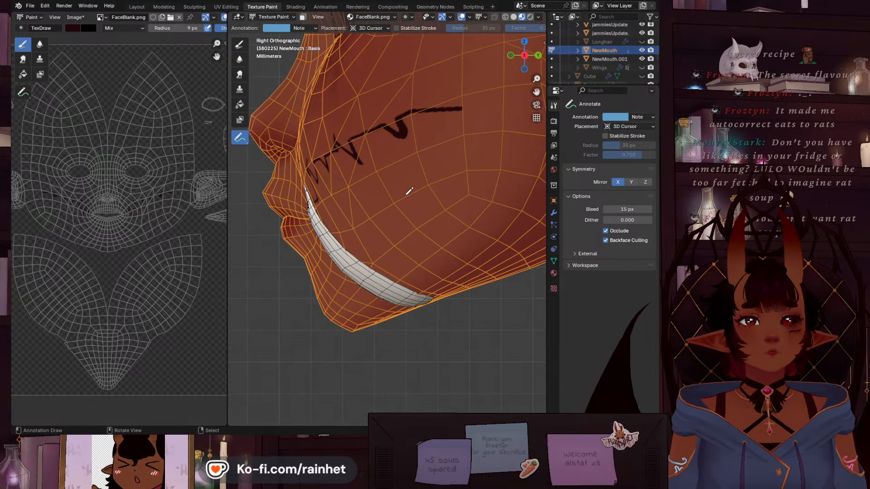
key("bracketright")
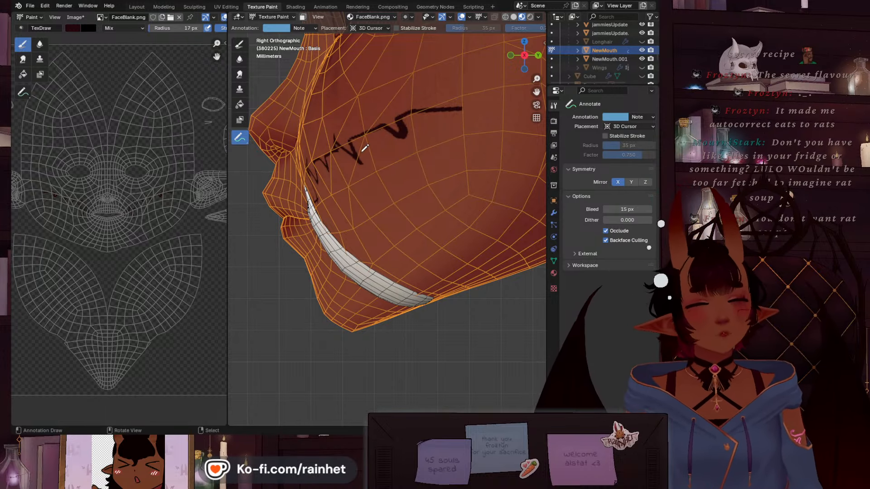
left_click(238, 47)
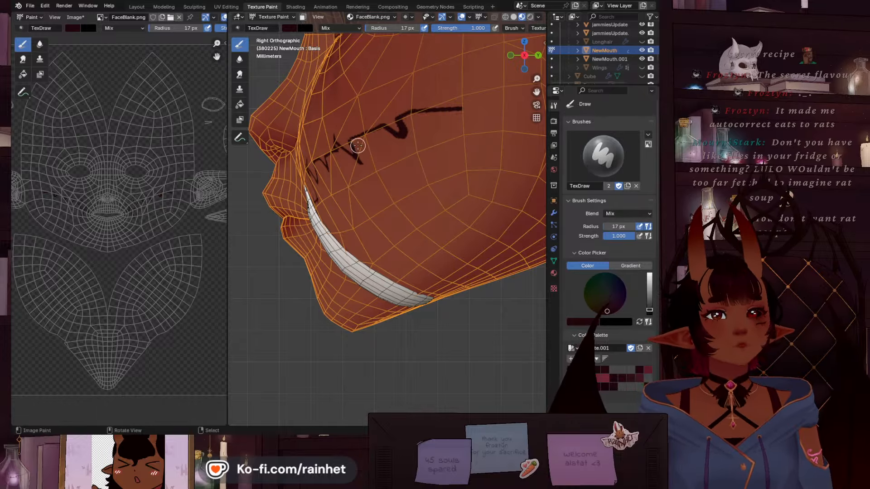
left_click_drag(358, 143, 404, 228)
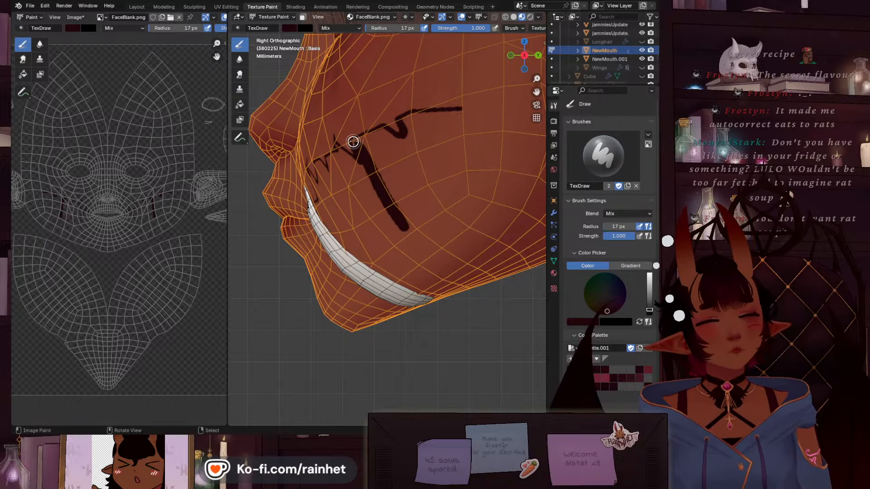
mouse_move(353, 141)
left_mouse_down()
mouse_move(403, 124)
mouse_move(429, 155)
mouse_move(460, 171)
left_mouse_up()
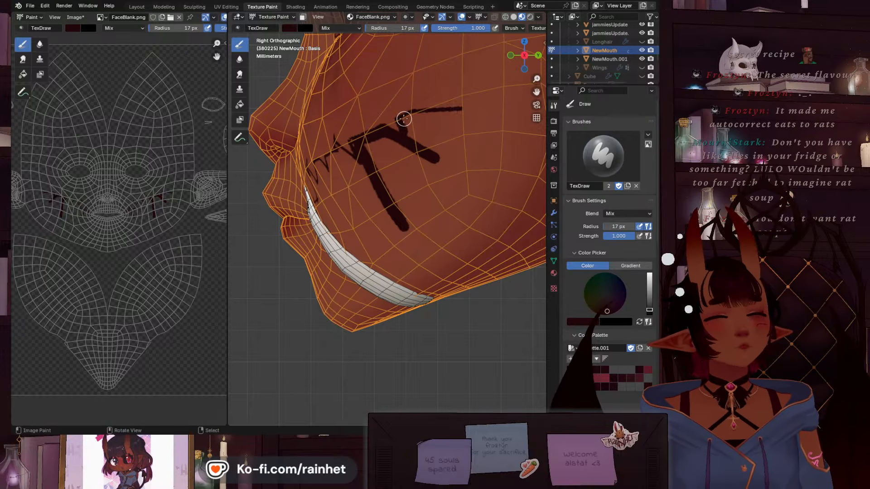
mouse_move(402, 119)
left_mouse_down()
mouse_move(438, 183)
mouse_move(517, 101)
mouse_move(498, 107)
left_mouse_up()
Fill the cheek area below the zigzag with dark paint at a 31 px radius, and its front part at 21 px
key("bracketright")
key("bracketright")
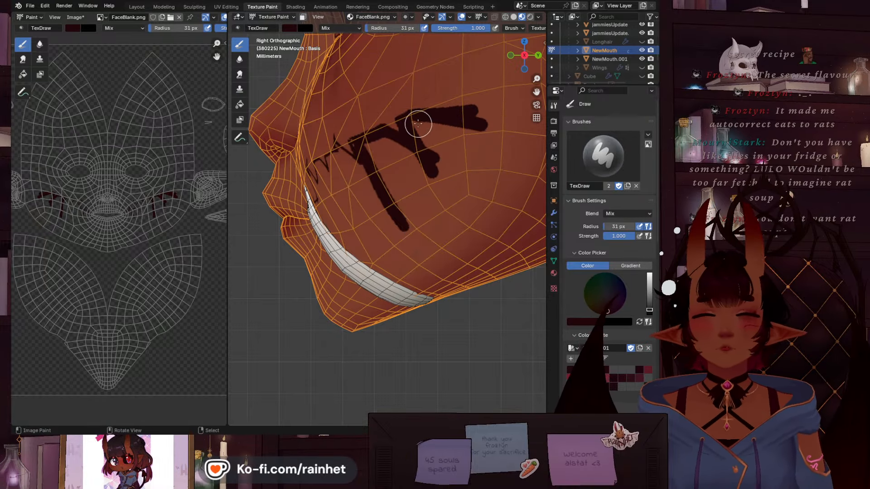
mouse_move(415, 120)
left_mouse_down()
mouse_move(476, 207)
mouse_move(494, 166)
mouse_move(521, 181)
mouse_move(484, 109)
mouse_move(460, 188)
mouse_move(430, 223)
mouse_move(406, 208)
mouse_move(419, 198)
mouse_move(375, 239)
mouse_move(363, 149)
mouse_move(381, 147)
mouse_move(459, 219)
mouse_move(442, 183)
mouse_move(349, 158)
mouse_move(394, 204)
left_mouse_up()
key("bracketleft")
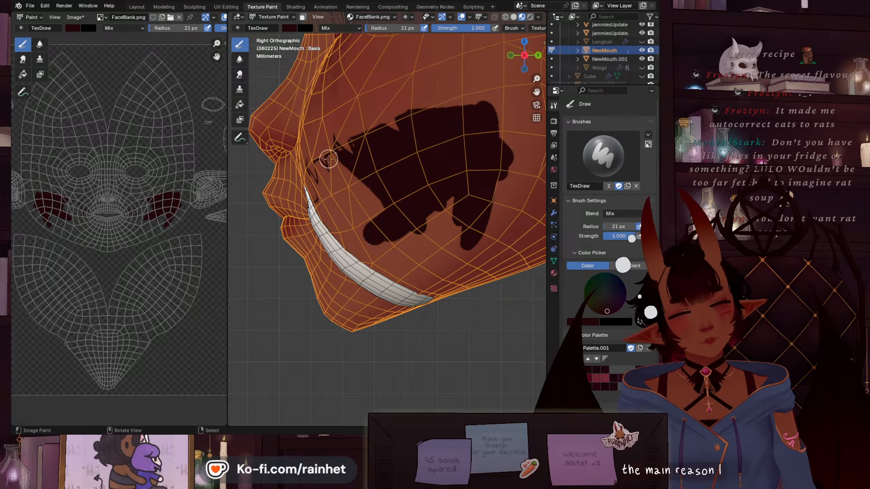
mouse_move(334, 164)
left_mouse_down()
mouse_move(344, 195)
mouse_move(350, 167)
mouse_move(390, 247)
mouse_move(419, 244)
left_mouse_up()
Paint along the zigzag and the white strip's edge with a smaller brush, and fill the remaining lower cheek gap at 31 px
key("bracketleft")
key("bracketleft")
key("bracketleft")
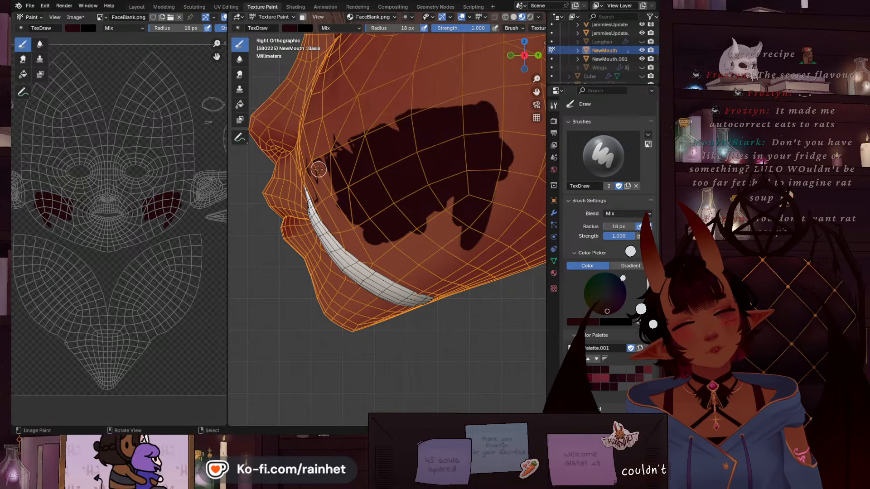
mouse_move(320, 164)
left_mouse_down()
mouse_move(349, 245)
mouse_move(328, 188)
mouse_move(365, 254)
mouse_move(335, 198)
mouse_move(389, 277)
mouse_move(320, 213)
mouse_move(405, 285)
mouse_move(335, 234)
mouse_move(383, 278)
mouse_move(445, 303)
mouse_move(466, 278)
mouse_move(495, 190)
mouse_move(490, 100)
left_mouse_up()
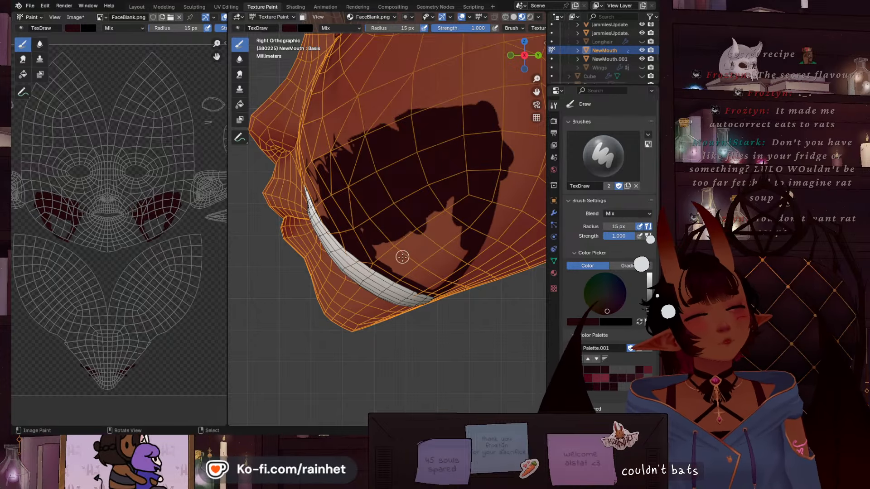
key("f")
left_click(434, 286)
mouse_move(422, 277)
left_mouse_down()
mouse_move(346, 209)
mouse_move(447, 276)
mouse_move(447, 134)
mouse_move(455, 291)
mouse_move(431, 220)
mouse_move(379, 297)
mouse_move(391, 199)
left_mouse_up()
Fill the unpainted gap between the white strip and the stepped outline with the brush at 21 px
mouse_move(391, 199)
middle_mouse_down()
mouse_move(415, 231)
mouse_move(424, 205)
middle_mouse_up()
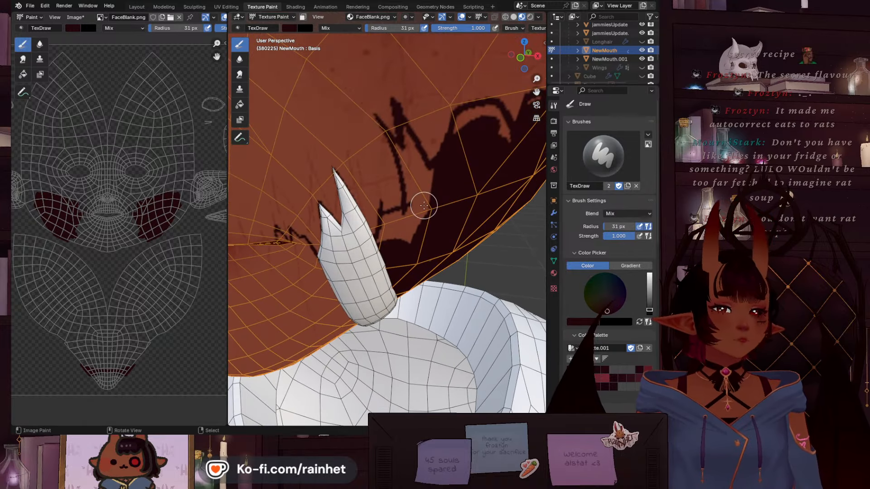
key("bracketleft")
key("bracketleft")
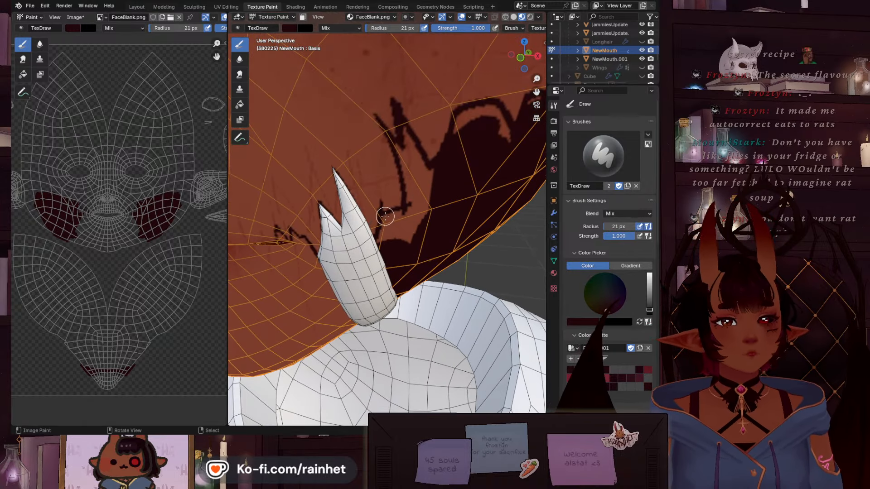
left_click_drag(385, 217, 382, 252)
mouse_move(414, 212)
left_mouse_down()
mouse_move(399, 229)
mouse_move(465, 196)
mouse_move(463, 218)
mouse_move(410, 210)
left_mouse_up()
Fill the outlined jagged peaks and the arch behind the white strip with dark paint at a 16 px radius
key("bracketleft")
key("bracketleft")
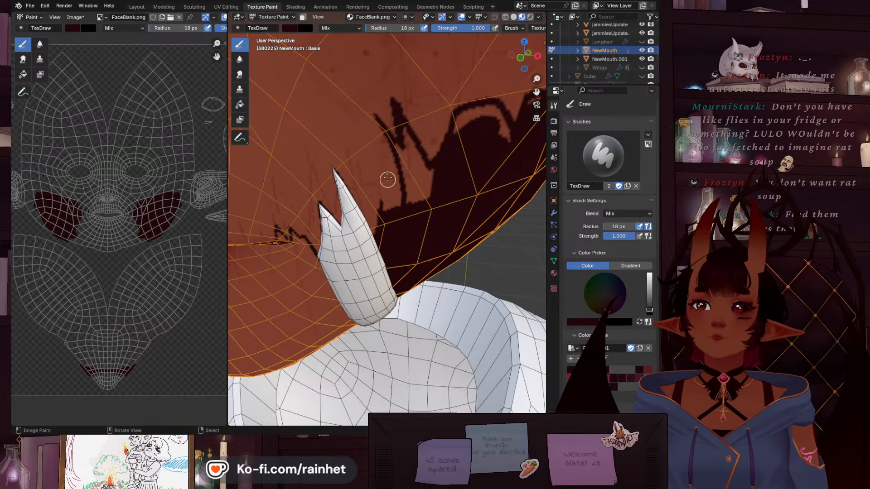
mouse_move(397, 145)
left_mouse_down()
mouse_move(414, 188)
mouse_move(416, 258)
left_mouse_up()
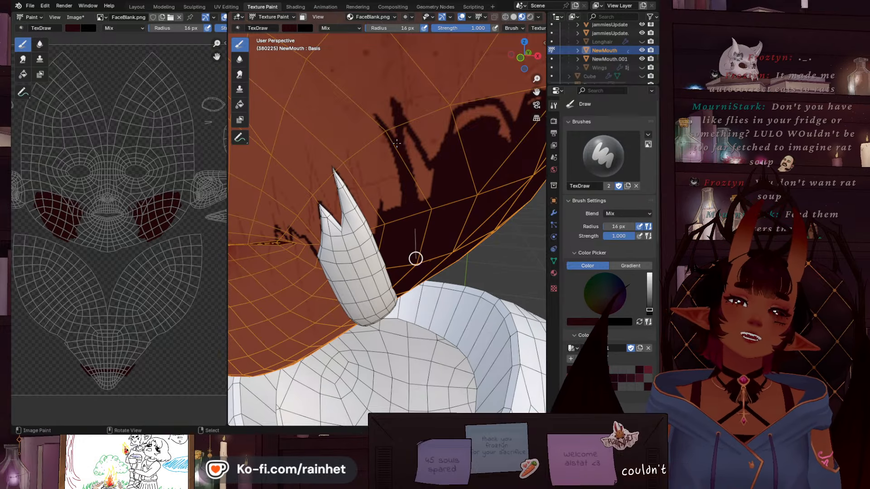
mouse_move(400, 131)
left_mouse_down()
mouse_move(429, 194)
mouse_move(424, 213)
mouse_move(434, 173)
left_mouse_up()
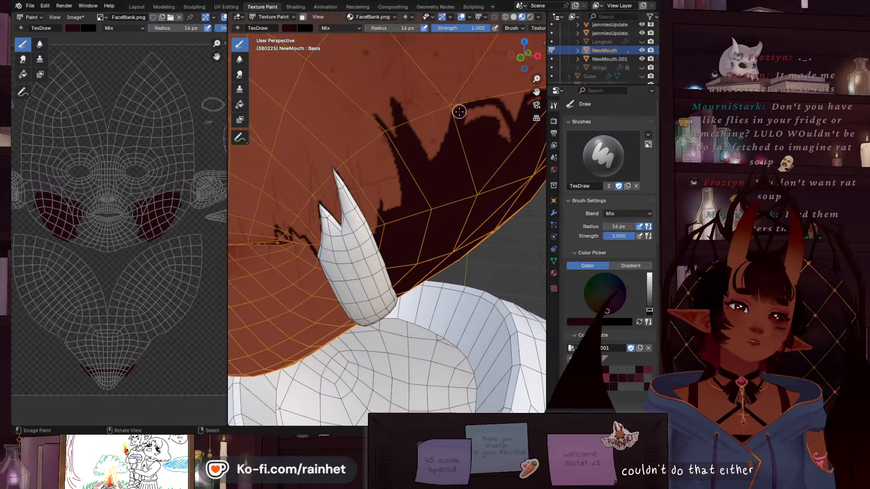
mouse_move(460, 111)
left_mouse_down()
mouse_move(511, 104)
mouse_move(520, 167)
left_mouse_up()
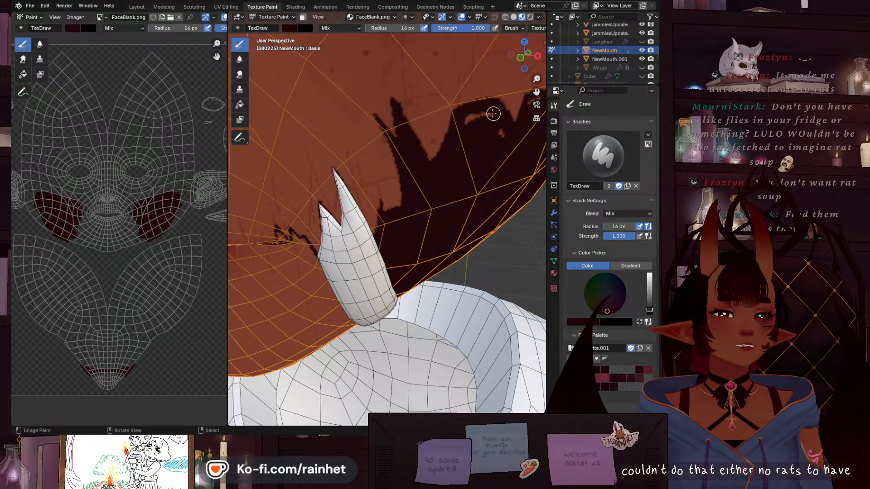
left_click_drag(493, 114, 526, 189)
left_click_drag(490, 111, 446, 129)
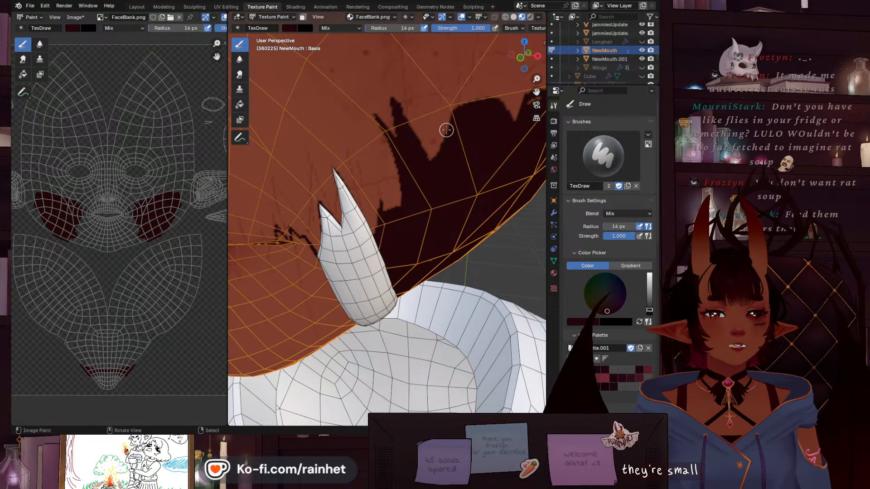
Fill the small unpainted gaps inside the zigzag peaks farther back on the cheek
mouse_move(445, 129)
middle_mouse_down()
mouse_move(384, 140)
mouse_move(414, 139)
middle_mouse_up()
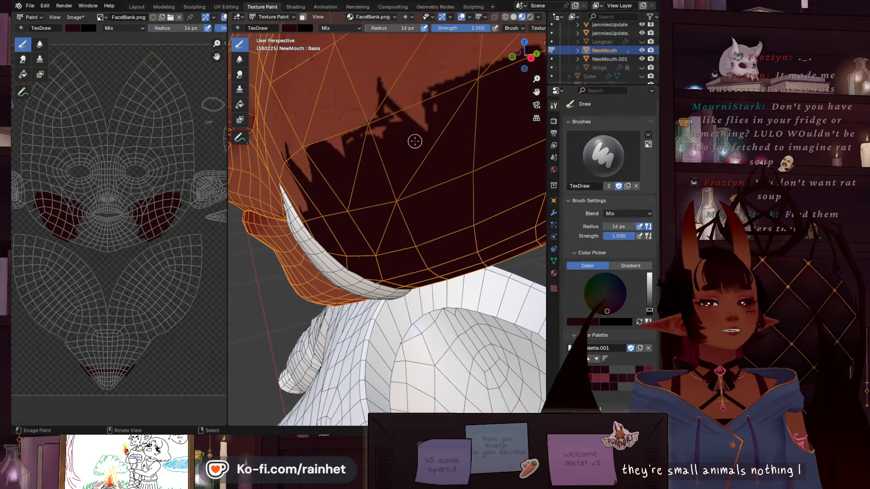
mouse_move(349, 140)
left_mouse_down()
mouse_move(400, 119)
mouse_move(414, 140)
left_mouse_up()
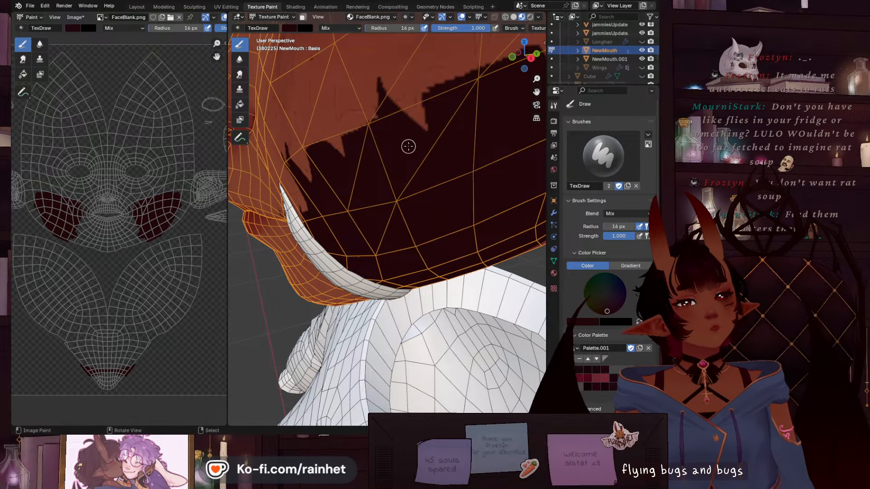
scroll(322, 111, "down", 4)
middle_click_drag(358, 142, 282, 173, "shift")
scroll(383, 221, "up", 2)
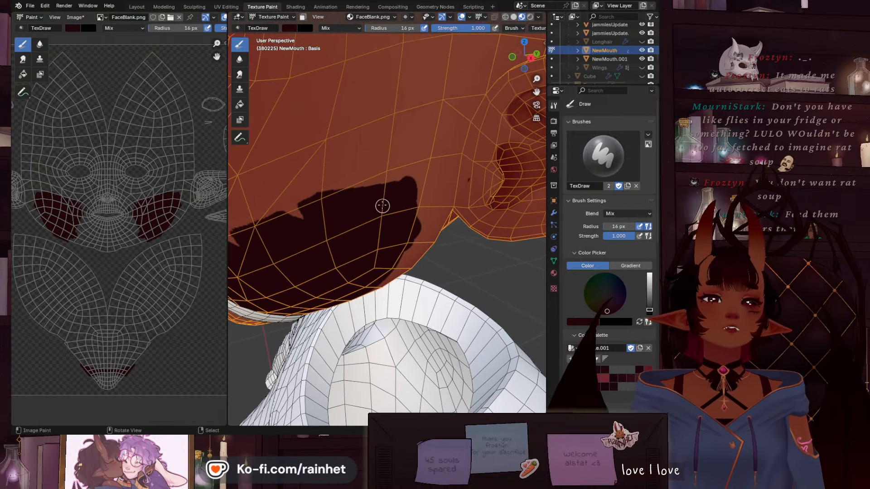
Paint dark strokes down from the zigzag between the mouth corner and the white strip
scroll(383, 204, "down", 5)
middle_click_drag(365, 222, 446, 218)
scroll(385, 231, "up", 9)
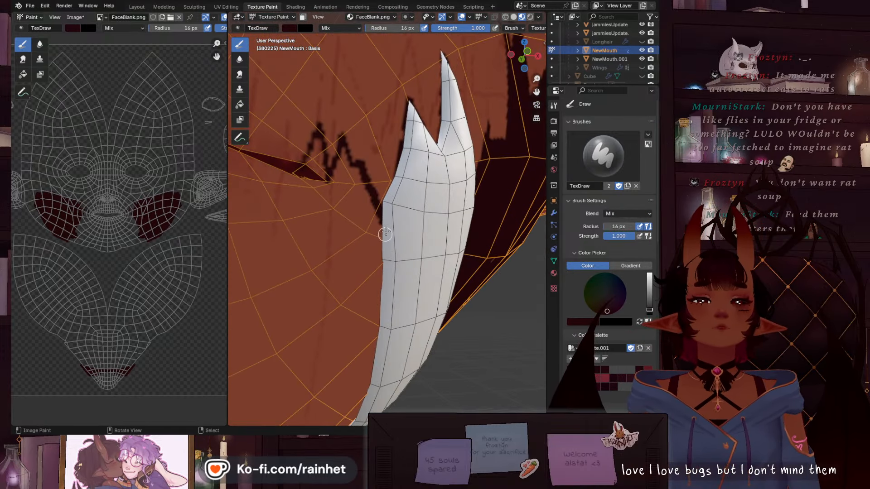
mouse_move(365, 236)
middle_mouse_down()
mouse_move(324, 243)
mouse_move(388, 204)
middle_mouse_up()
scroll(388, 202, "up", 4)
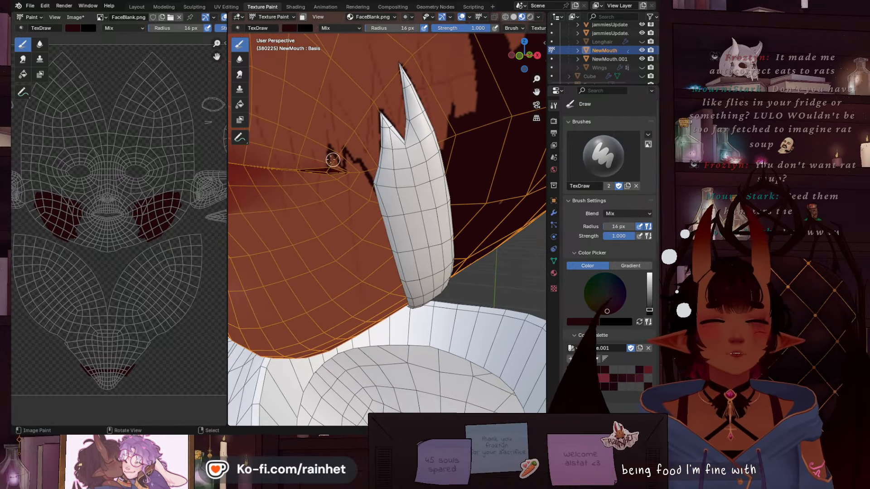
mouse_move(332, 168)
left_mouse_down()
mouse_move(361, 196)
mouse_move(351, 160)
mouse_move(358, 199)
mouse_move(385, 246)
mouse_move(358, 163)
left_mouse_up()
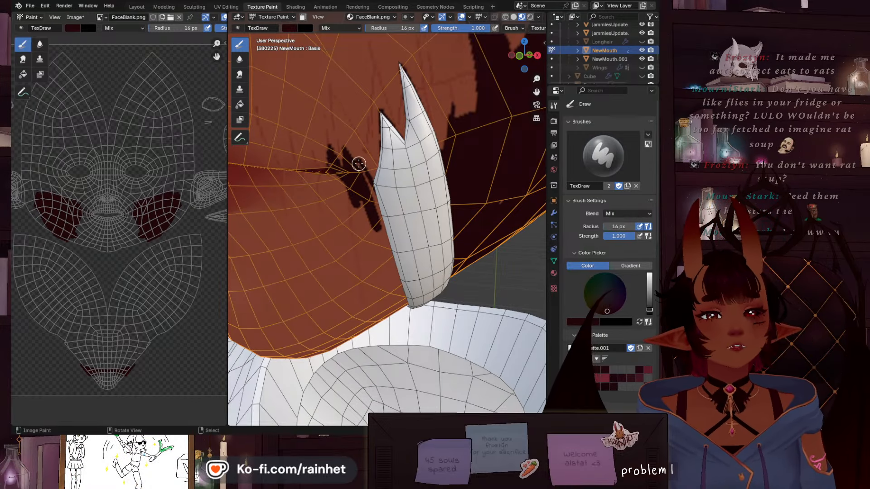
Hide the NewMouth.001 strip and fill the zigzag peaks beneath it with dark paint at 16 px
left_click(641, 59)
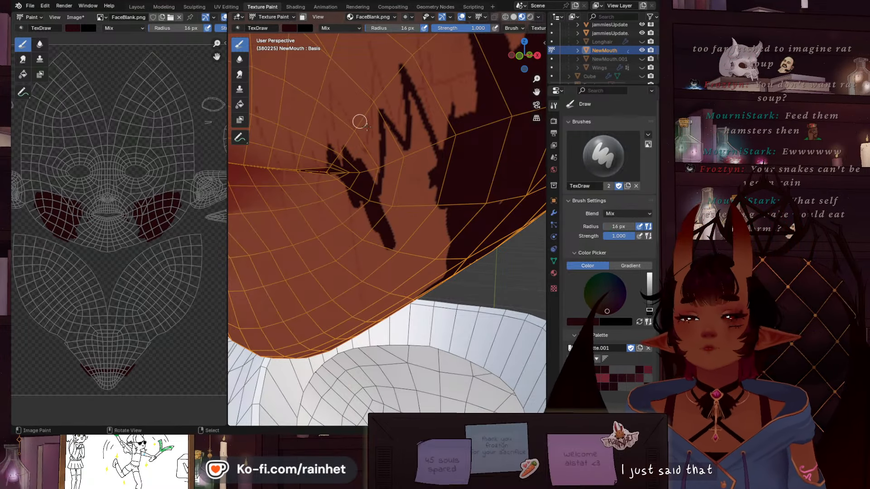
mouse_move(388, 123)
left_mouse_down()
mouse_move(391, 204)
mouse_move(383, 136)
mouse_move(403, 159)
mouse_move(424, 106)
mouse_move(410, 206)
left_mouse_up()
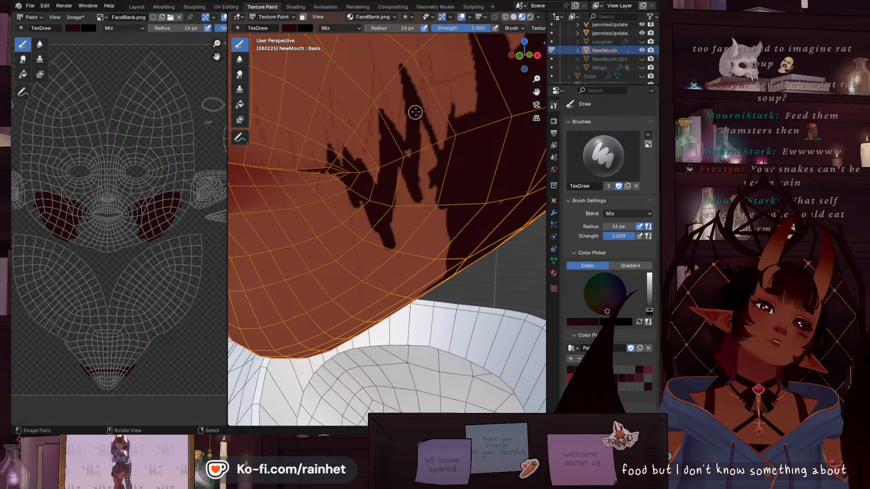
left_click_drag(416, 111, 453, 209)
left_click_drag(417, 134, 388, 240)
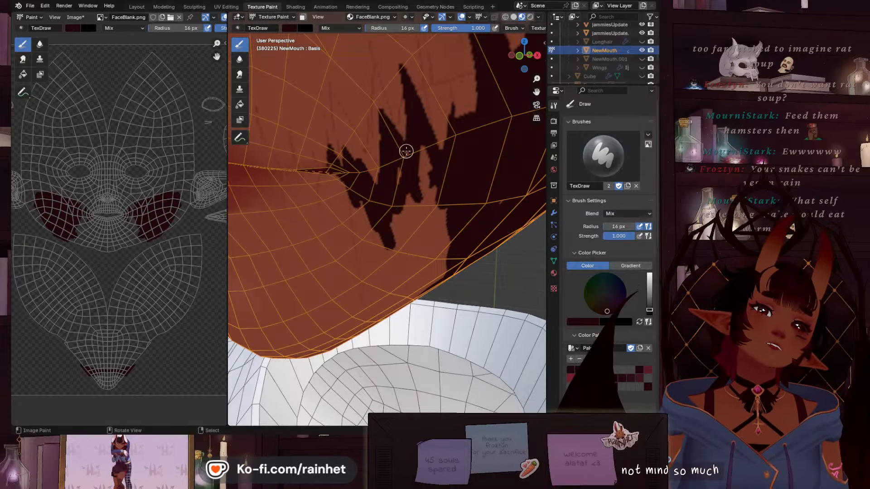
Fill the remaining cheek area below the peaks down to the jawline, enlarging the brush radius to 31 px
left_click_drag(406, 151, 410, 201)
mouse_move(426, 164)
left_mouse_down()
mouse_move(400, 222)
mouse_move(437, 196)
mouse_move(457, 227)
mouse_move(383, 312)
mouse_move(501, 200)
mouse_move(470, 248)
mouse_move(356, 332)
left_mouse_up()
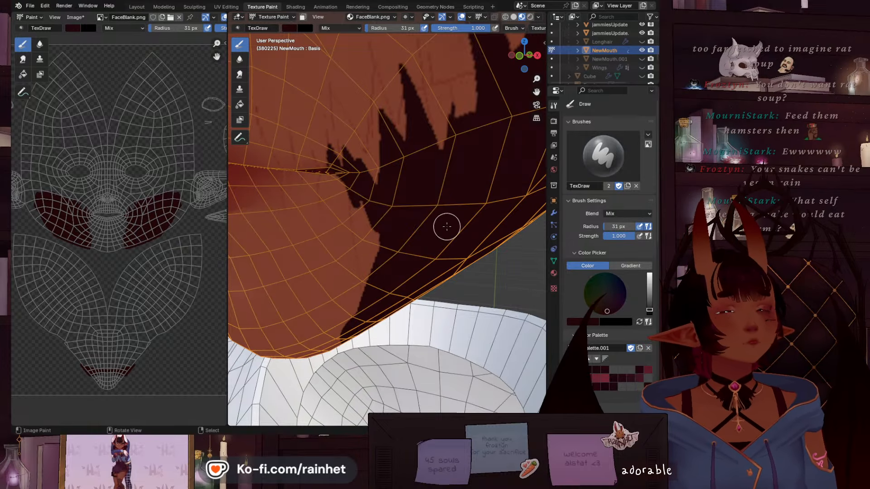
mouse_move(352, 210)
left_mouse_down()
mouse_move(360, 317)
mouse_move(366, 202)
mouse_move(366, 282)
left_mouse_up()
From the front view, paint a dark line from the mouth corner down to the jawline with the brush radius at 18 px
key("KP_1")
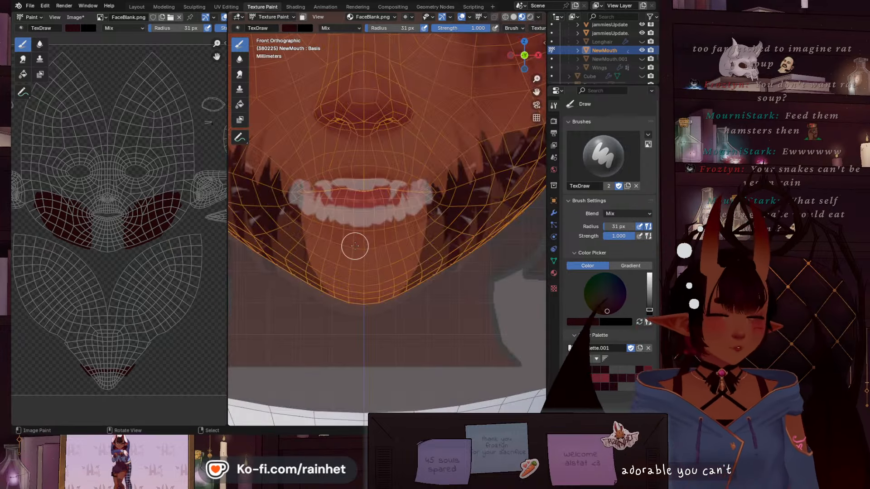
scroll(492, 234, "up", 4)
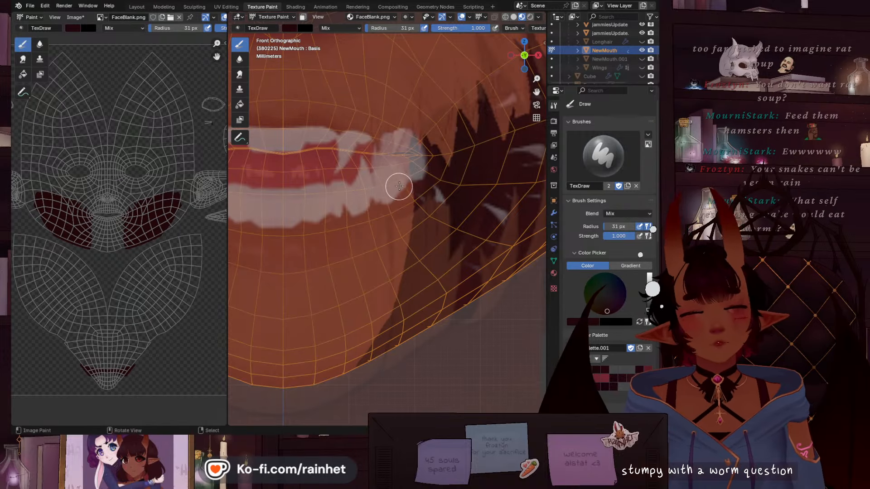
key("f")
left_click(393, 163)
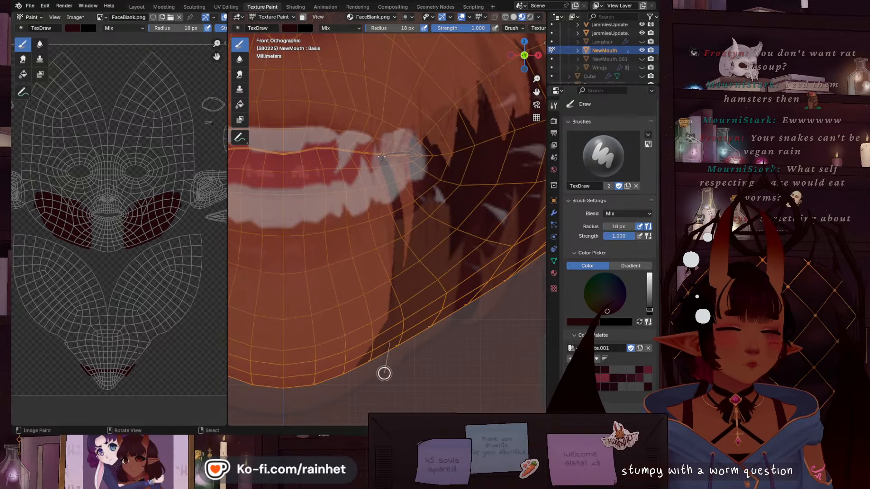
Erase the inner edge of the dark cheek patch from the mouth corner down to the jaw using Erase Alpha at 18 px
mouse_move(395, 169)
left_mouse_down()
mouse_move(412, 237)
mouse_move(411, 314)
mouse_move(416, 290)
left_mouse_up()
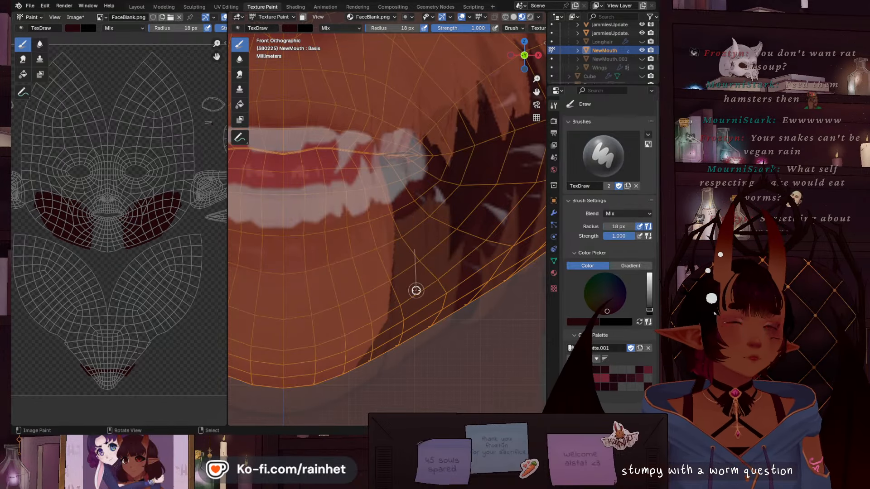
left_click(341, 29)
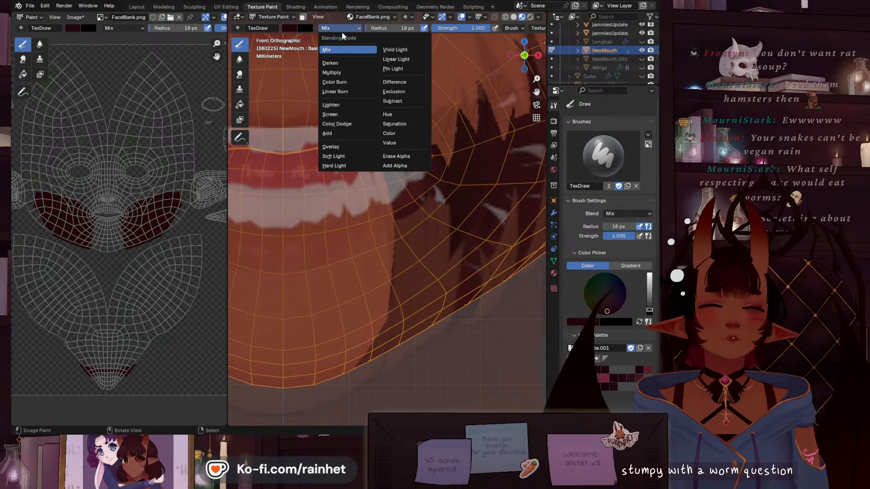
left_click(397, 159)
mouse_move(376, 162)
left_mouse_down()
mouse_move(389, 204)
mouse_move(387, 320)
left_mouse_up()
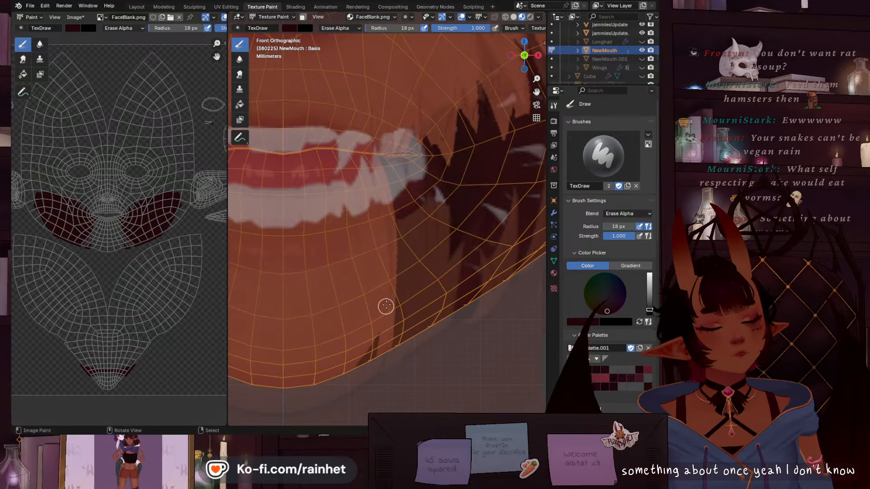
left_click_drag(382, 320, 347, 345)
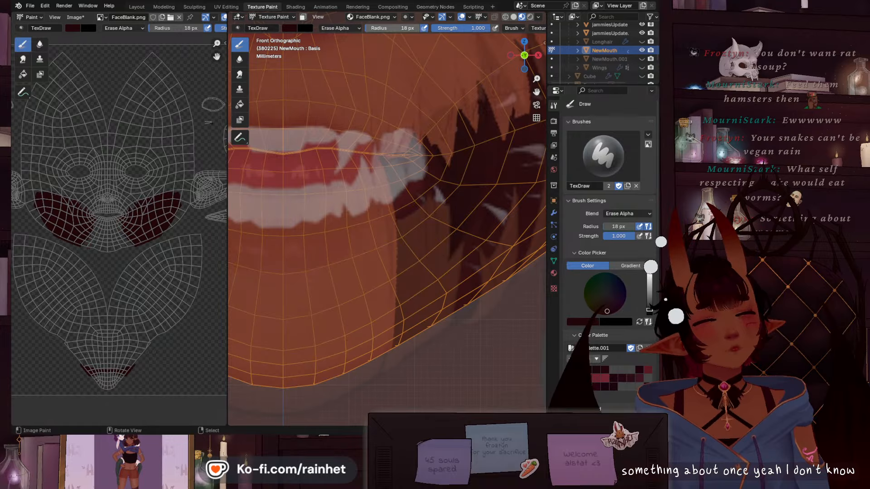
Repaint the cheek patch's inner edge as a clean line from the mouth corner to the jaw with a 10 px Mix brush
left_click(342, 29)
left_click(341, 39)
key("bracketleft")
key("bracketleft")
key("bracketleft")
key("bracketleft")
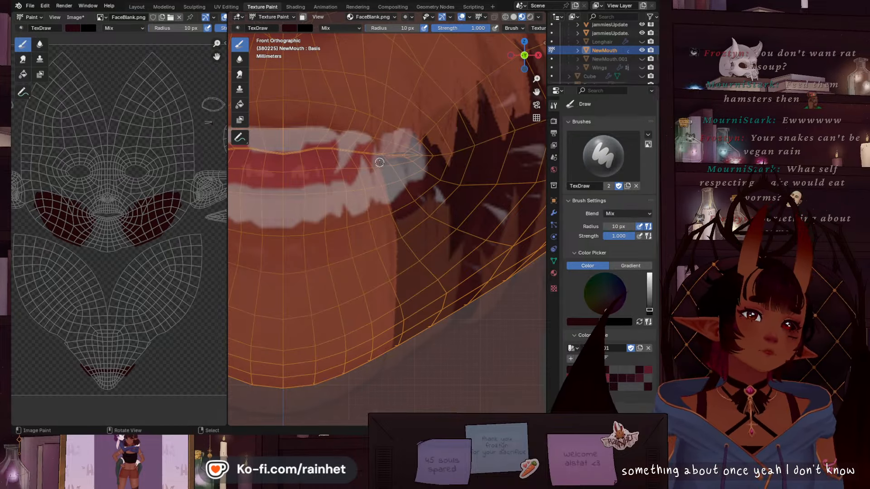
left_click_drag(400, 236, 402, 261)
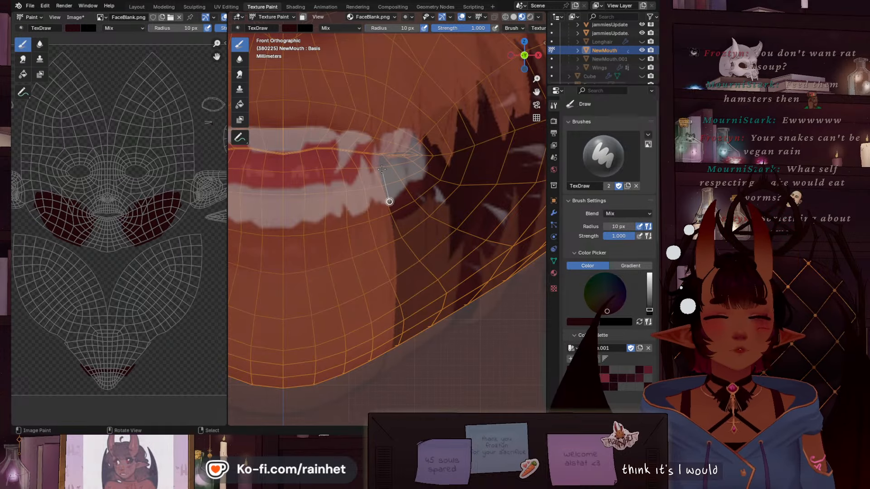
left_click_drag(394, 220, 382, 169)
left_click_drag(394, 238, 407, 390)
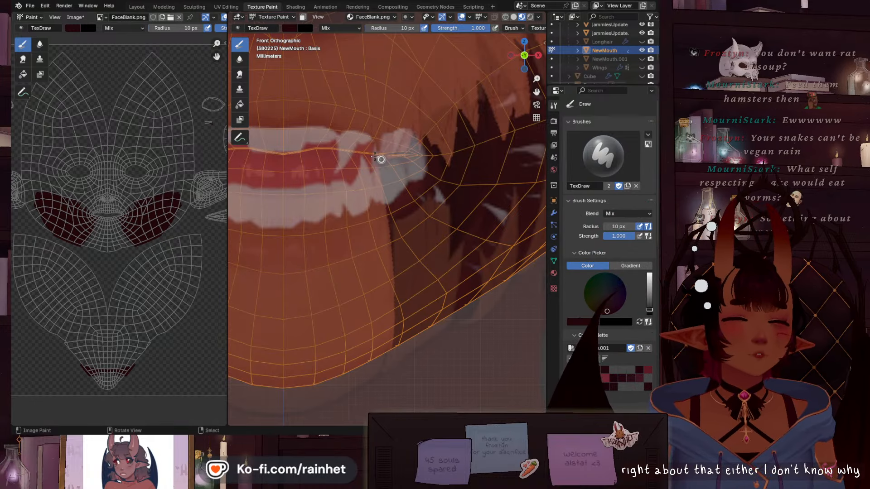
left_click_drag(381, 159, 443, 161)
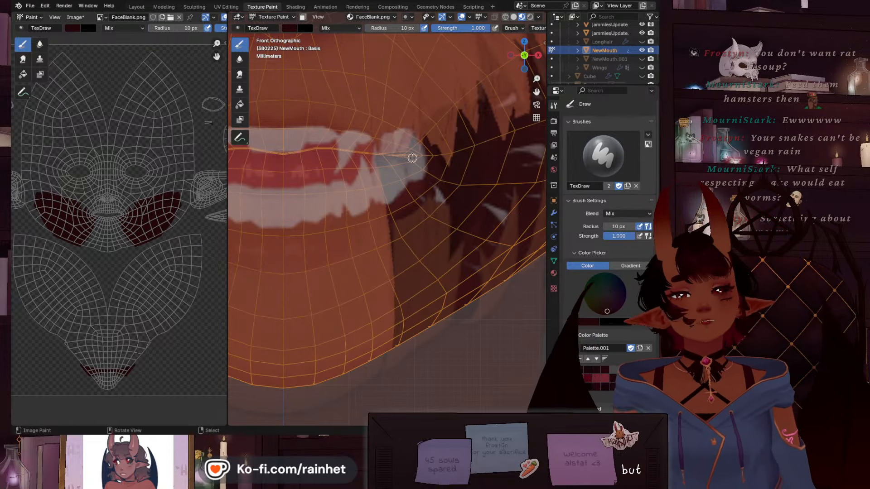
Examine the dark cheek patches on the whole head from the front and from the side
scroll(433, 172, "down", 2)
scroll(433, 173, "down", 5)
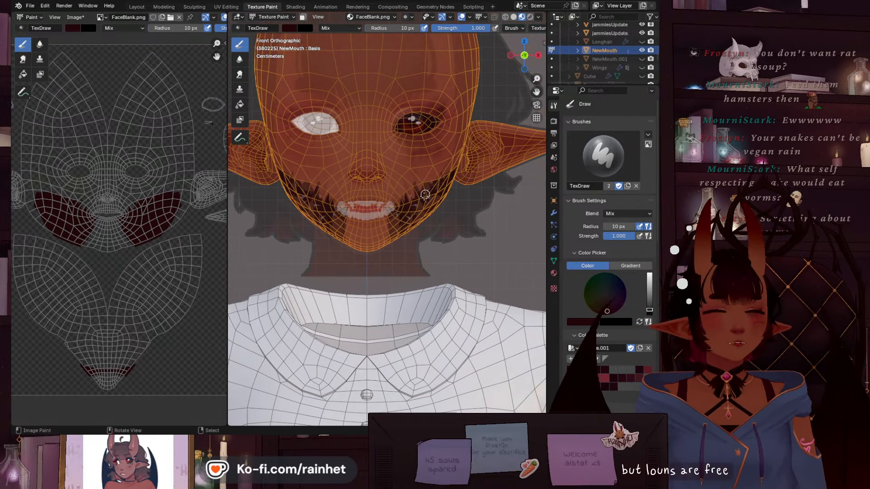
scroll(413, 208, "up", 4)
scroll(377, 189, "up", 3)
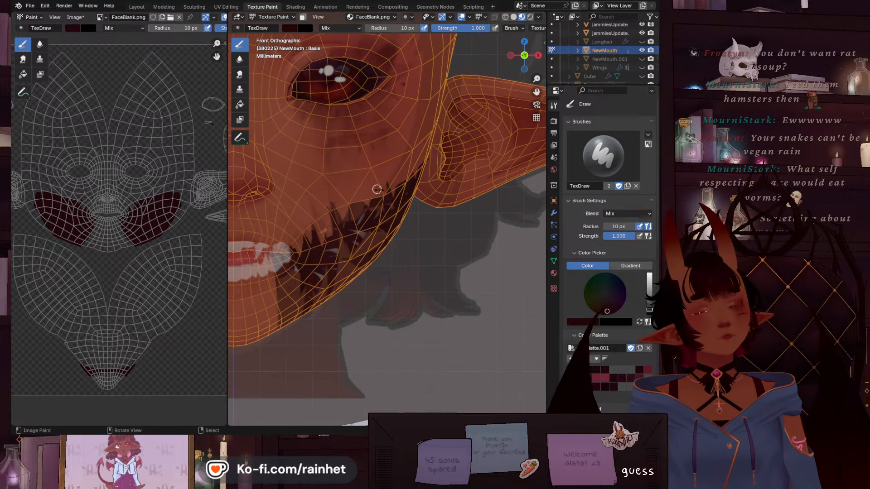
middle_click_drag(387, 184, 374, 178)
scroll(374, 178, "down", 4)
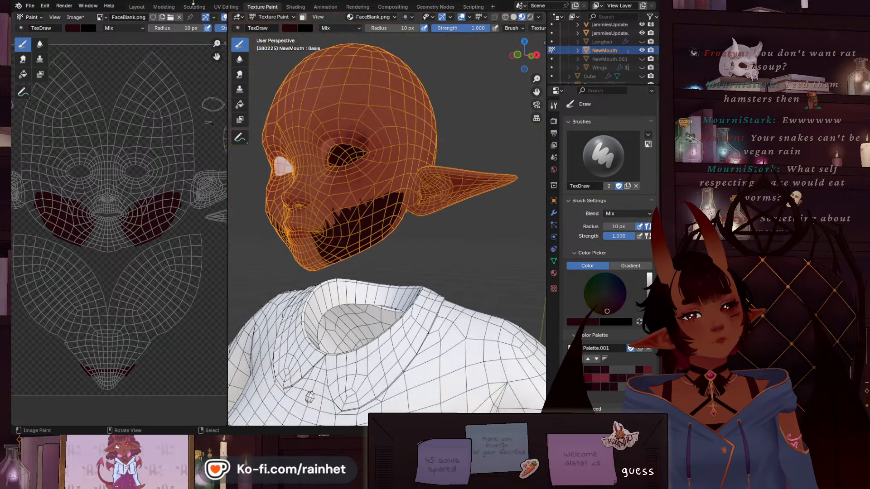
scroll(482, 97, "down", 5)
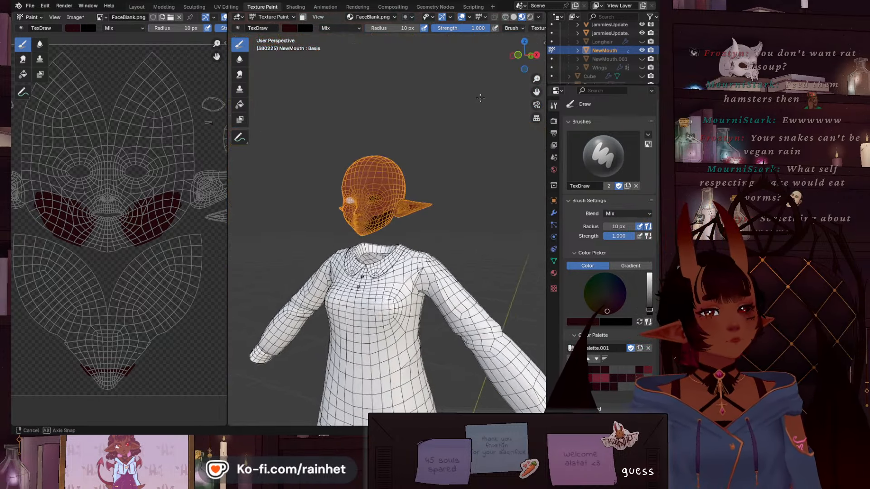
middle_click_drag(480, 98, 494, 102)
Hide the wireframe overlay on the head and clothing in the 3D view, keeping the UV layout visible alongside
left_click_drag(228, 100, 63, 100)
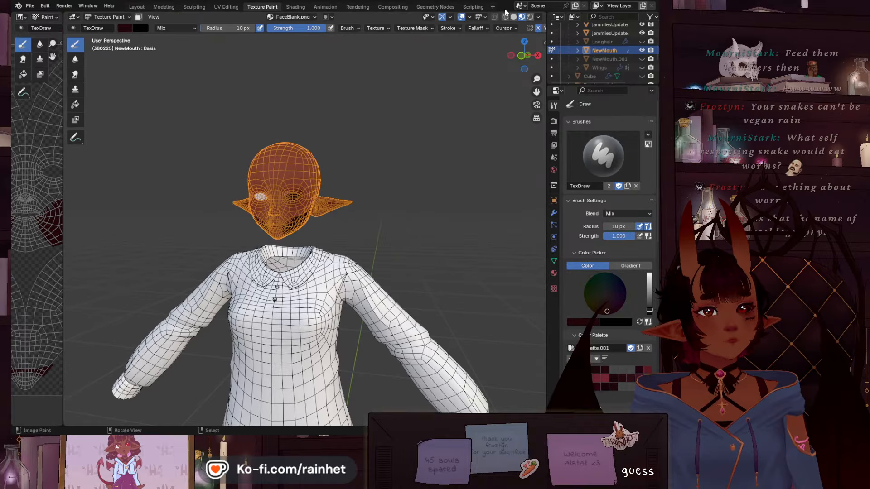
left_click(462, 18)
left_click(459, 18)
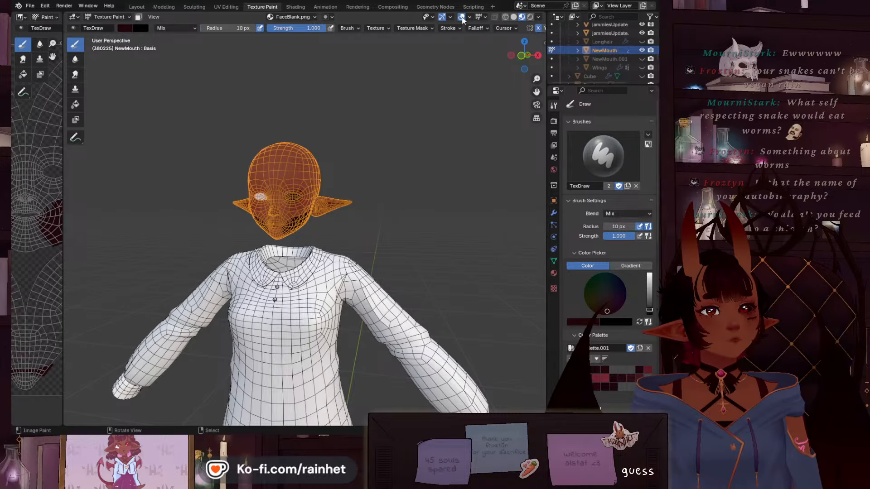
left_click(469, 18)
left_click(417, 172)
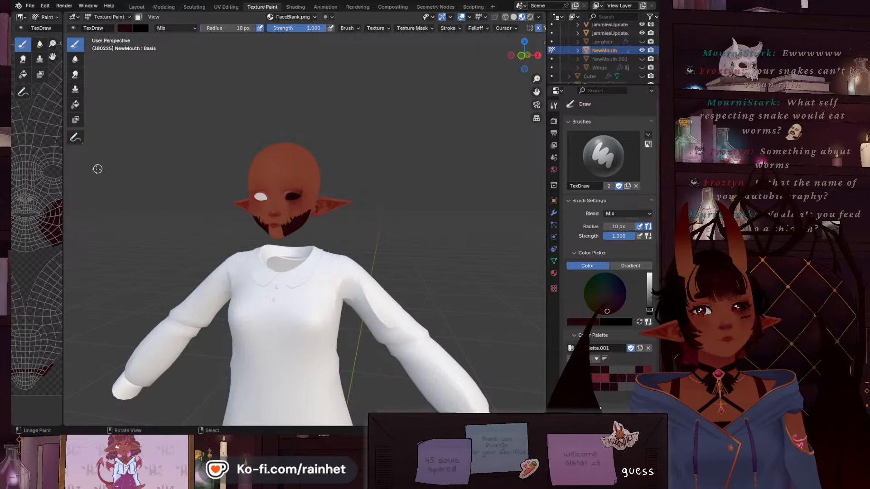
left_click_drag(63, 177, 292, 176)
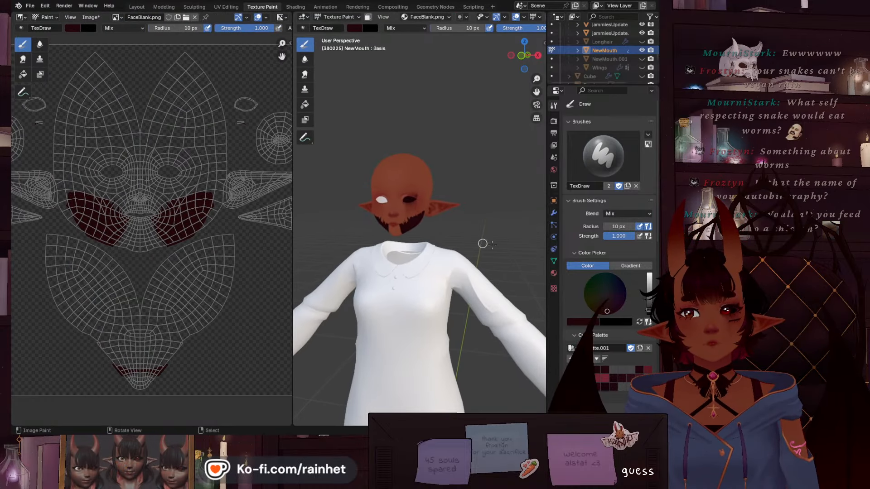
Sharpen the gaps between the small spikes near the mouth corner with a 6 px Erase Alpha brush
scroll(437, 212, "up", 3)
scroll(436, 212, "up", 6)
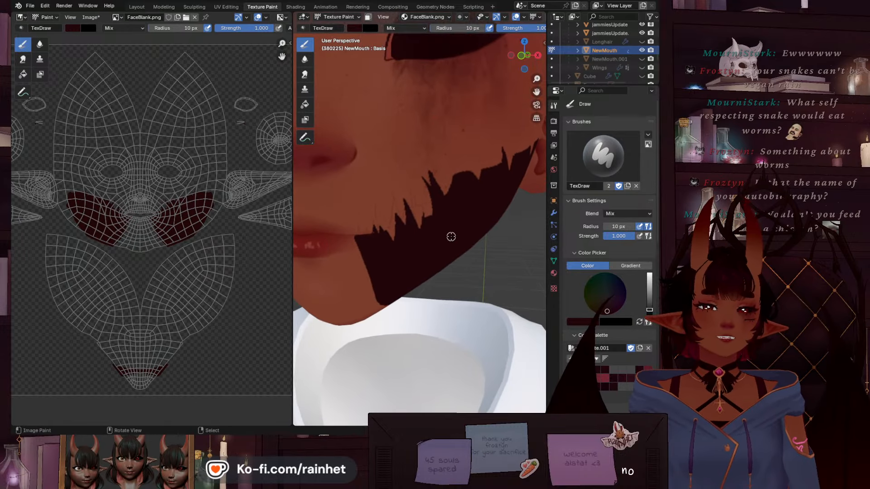
scroll(402, 225, "up", 3)
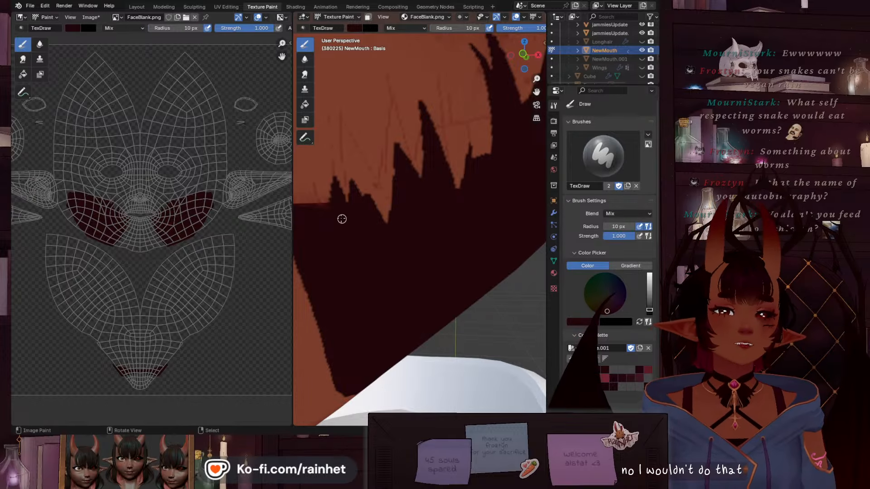
left_click(397, 28)
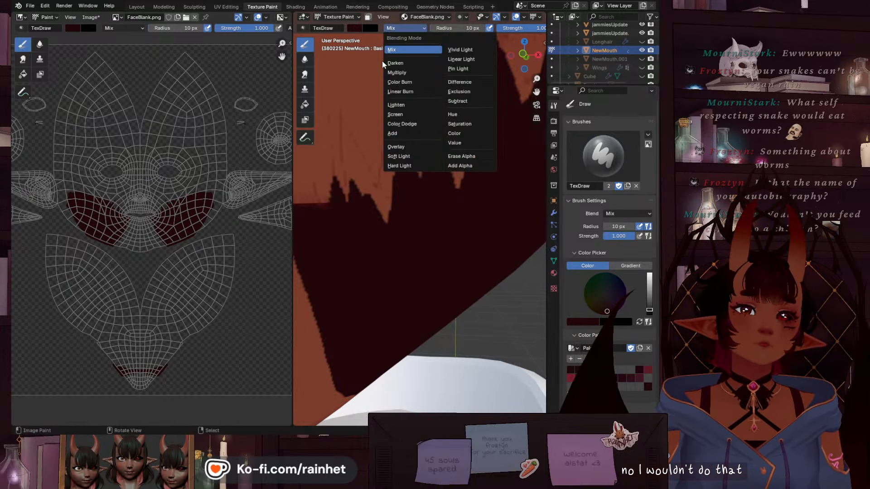
left_click(461, 156)
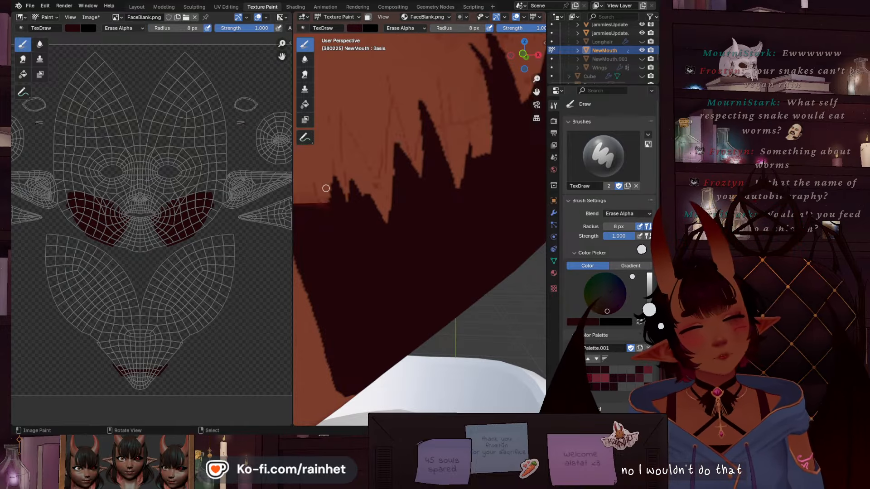
key("f")
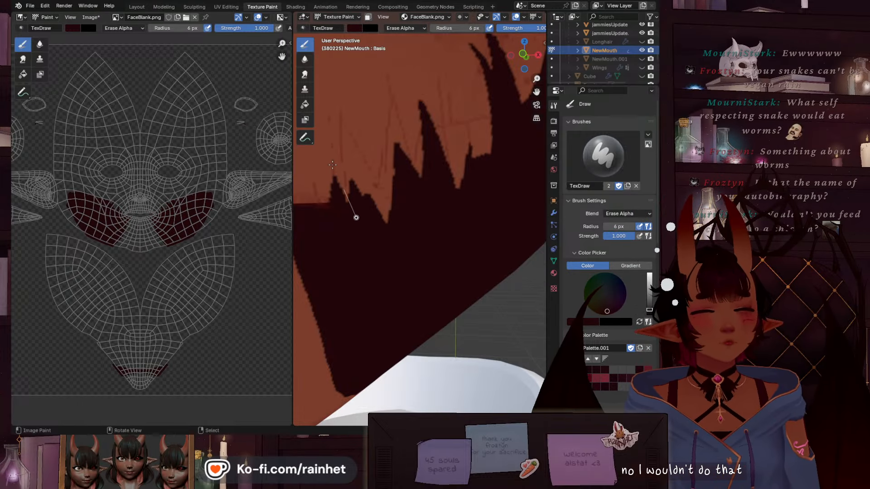
left_click_drag(365, 199, 376, 229)
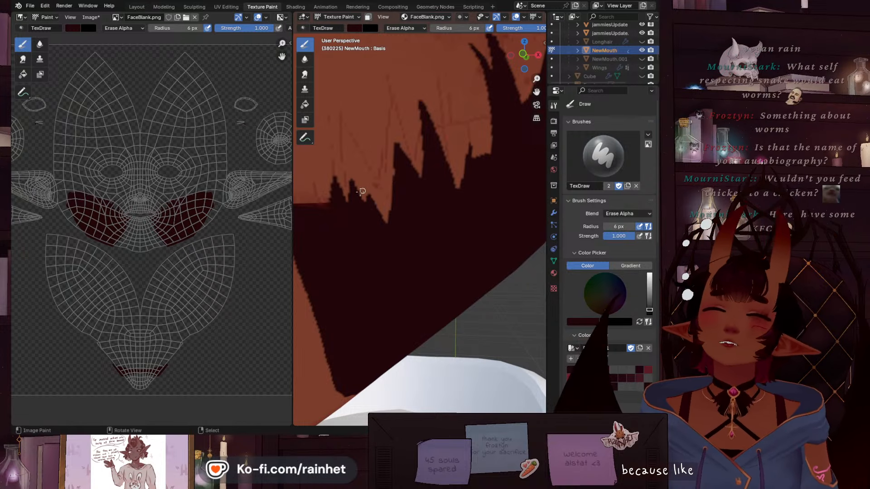
Paint sharper edges and tips on the cheek patch's front spikes with the brush in Mix mode at 6 px
left_click(403, 28)
left_click(392, 50)
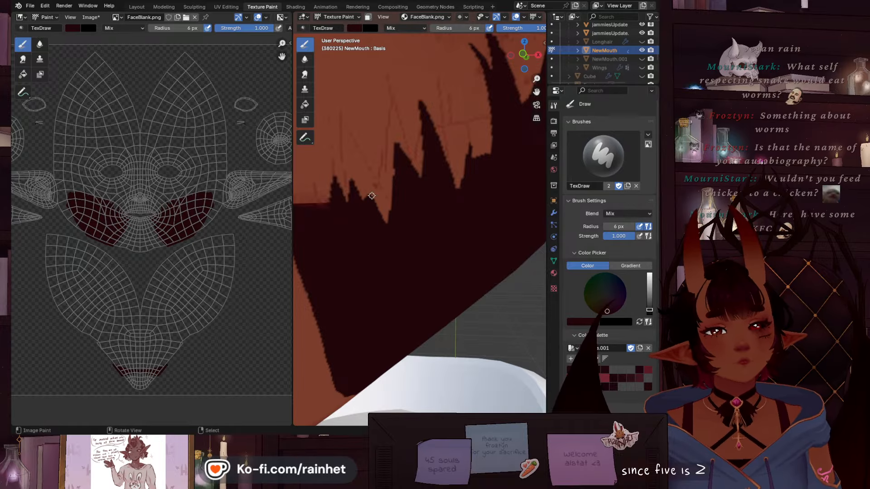
left_click_drag(369, 195, 387, 228)
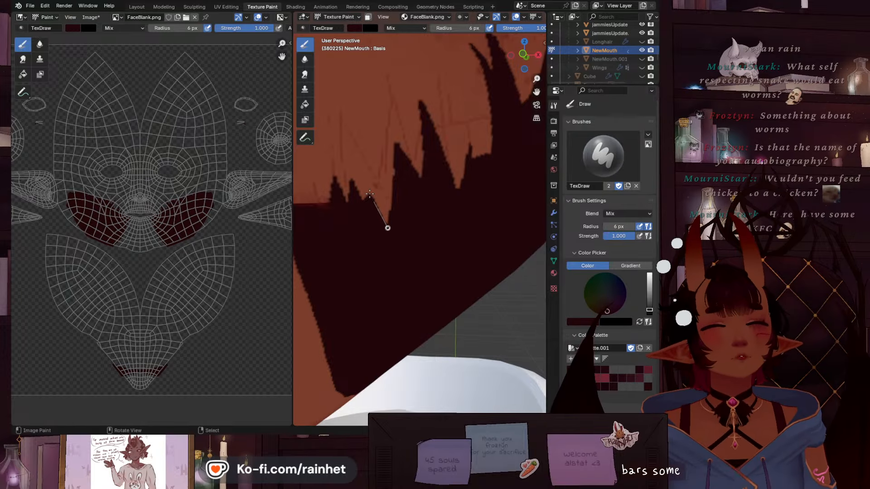
left_click_drag(402, 258, 402, 258)
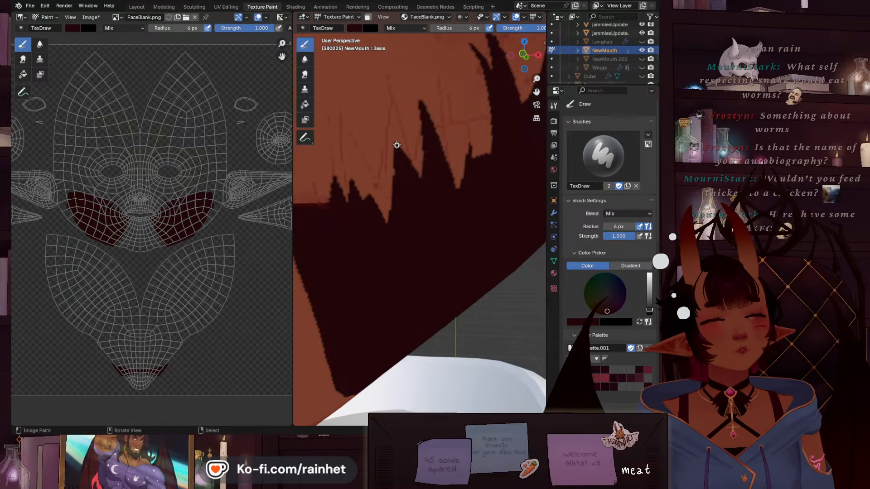
mouse_move(396, 145)
left_mouse_down()
mouse_move(400, 181)
mouse_move(419, 207)
mouse_move(398, 161)
left_mouse_up()
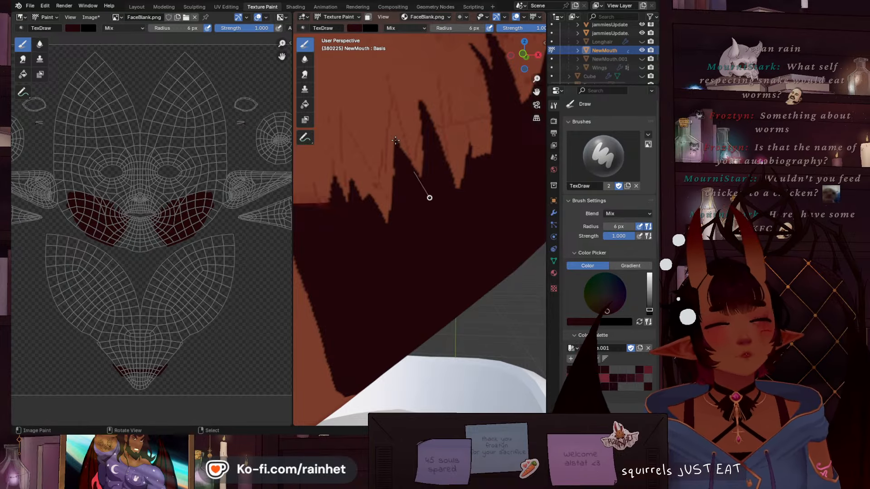
left_click_drag(419, 93, 419, 94)
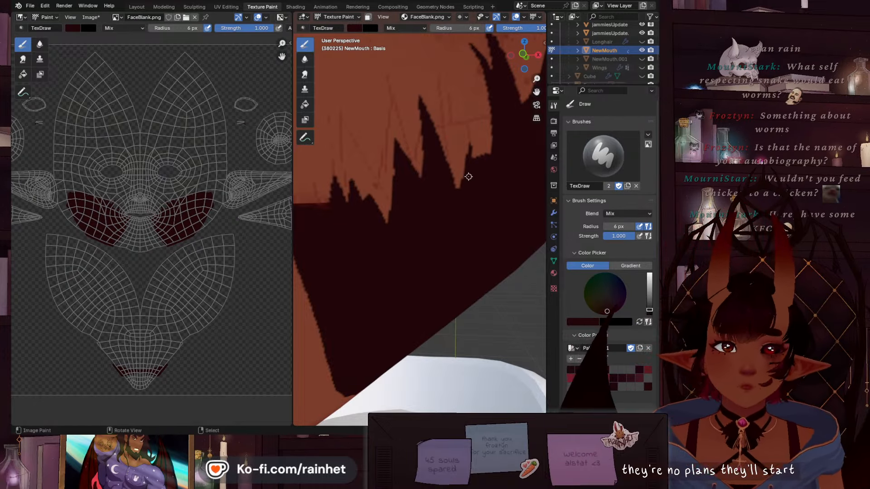
Deepen the notch behind the tallest front spike and trim the small spike beside it using Erase Alpha
left_click(412, 27)
left_click(461, 156)
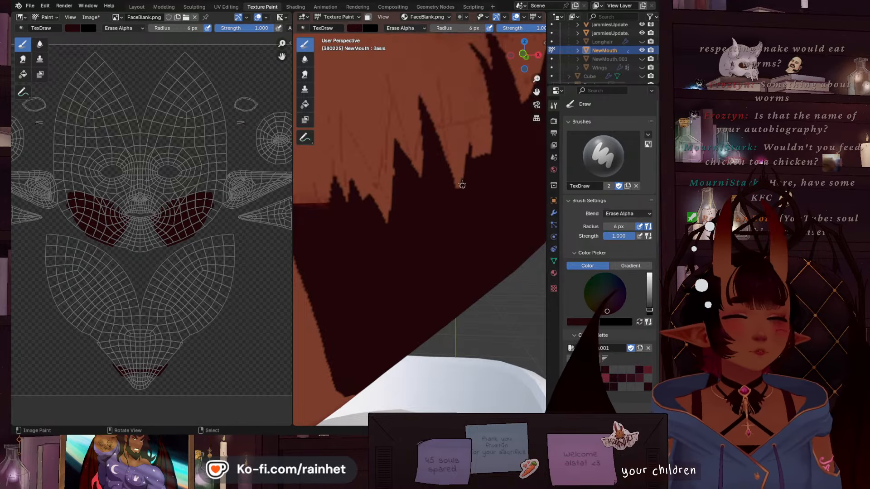
mouse_move(465, 214)
left_mouse_down()
mouse_move(453, 175)
mouse_move(464, 221)
left_mouse_up()
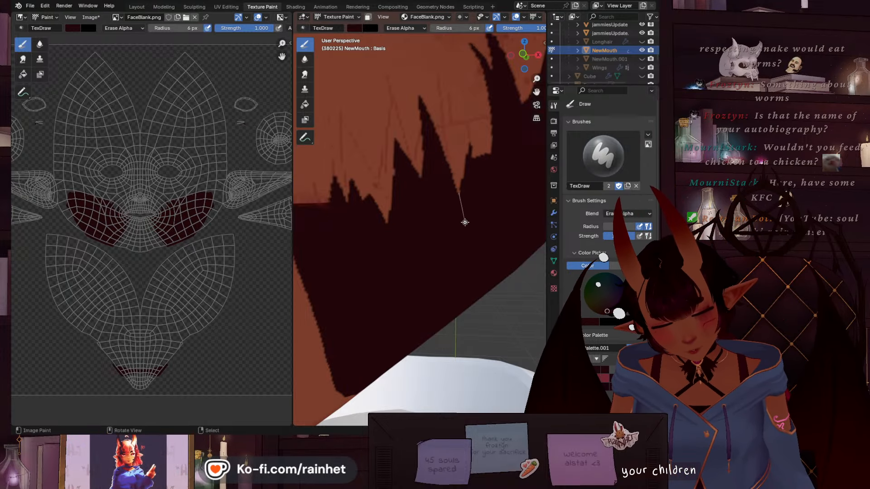
left_click_drag(469, 135, 457, 222)
left_click_drag(472, 134, 476, 180)
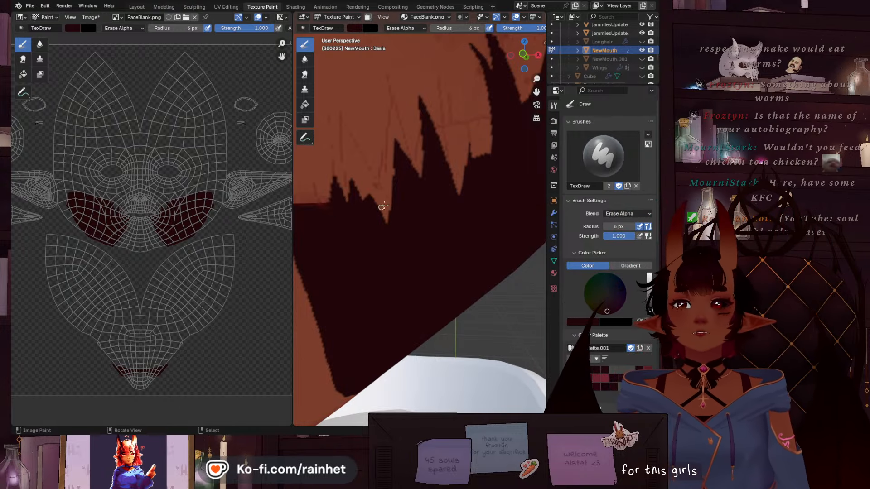
Thicken the two middle spikes on the cheek patch and paint a sharp spike behind their notch in Mix mode at 6 px
scroll(393, 196, "down", 2)
middle_click_drag(413, 191, 395, 193)
scroll(399, 193, "up", 2)
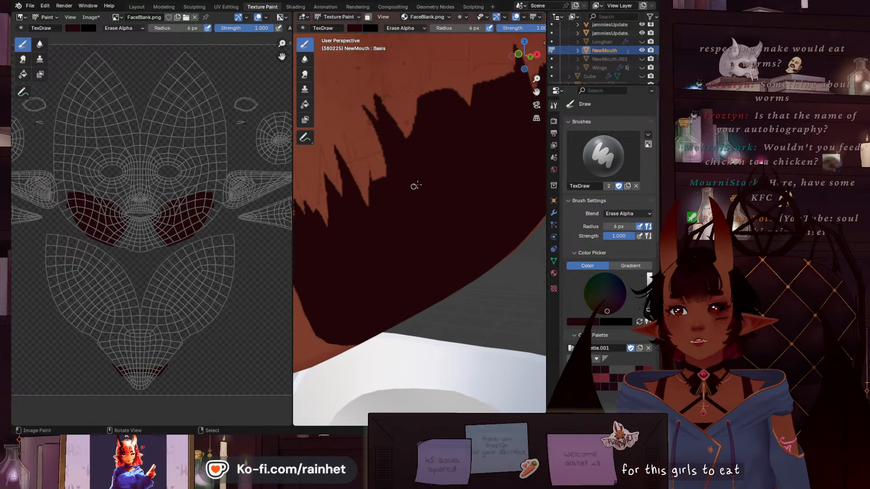
middle_click_drag(415, 156, 417, 187)
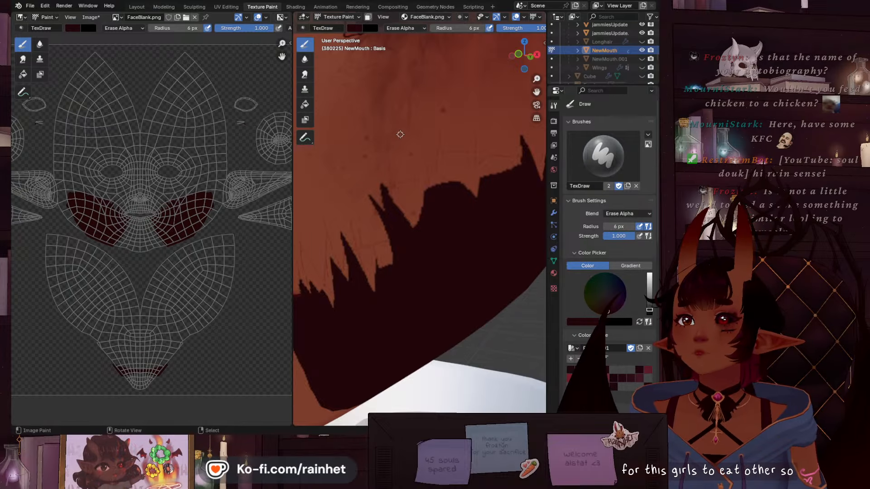
left_click(415, 29)
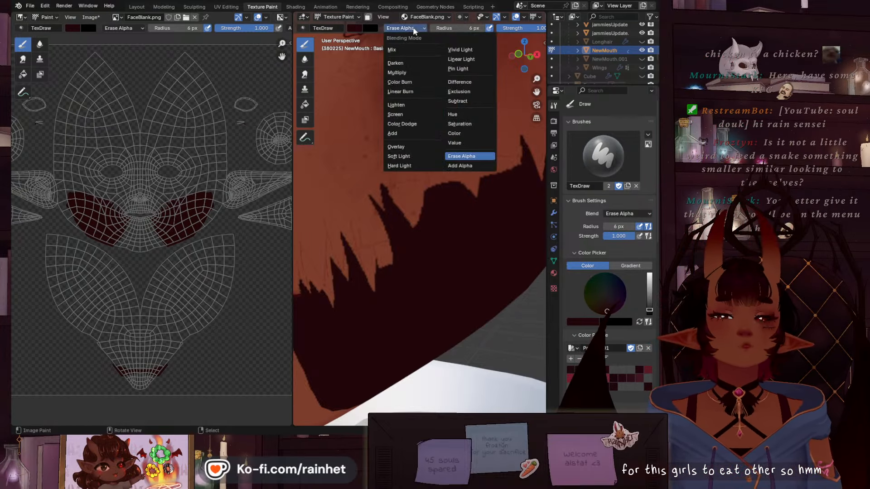
left_click(412, 28)
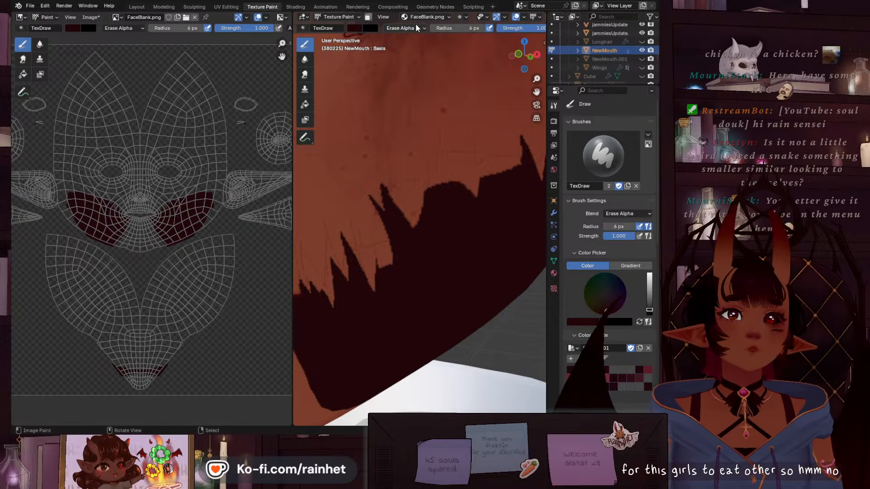
left_click(413, 28)
left_click(406, 44)
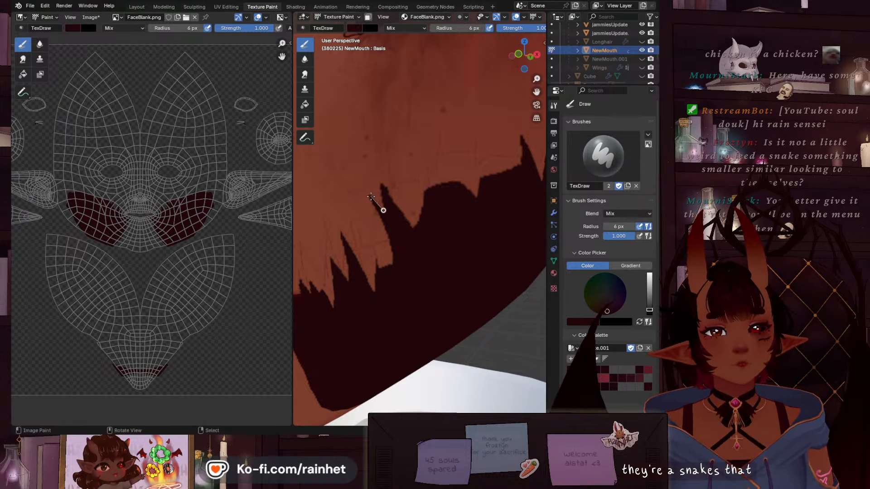
left_click_drag(371, 197, 370, 196)
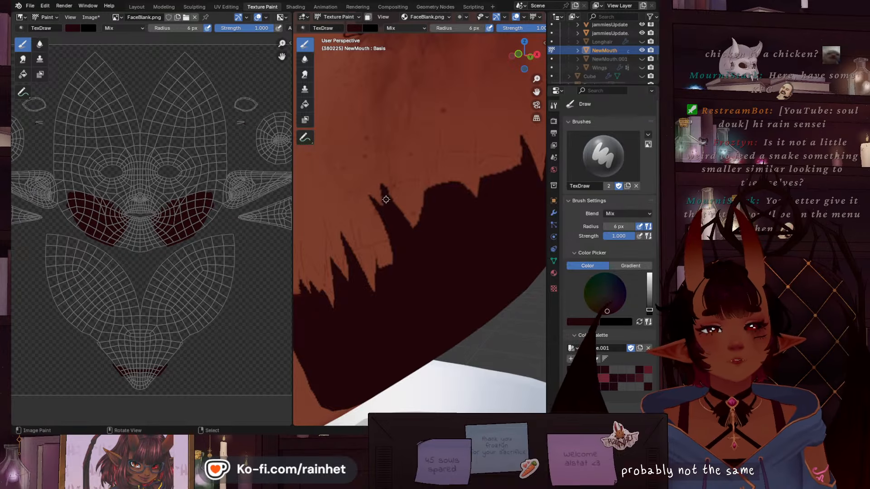
left_click_drag(382, 182, 432, 267)
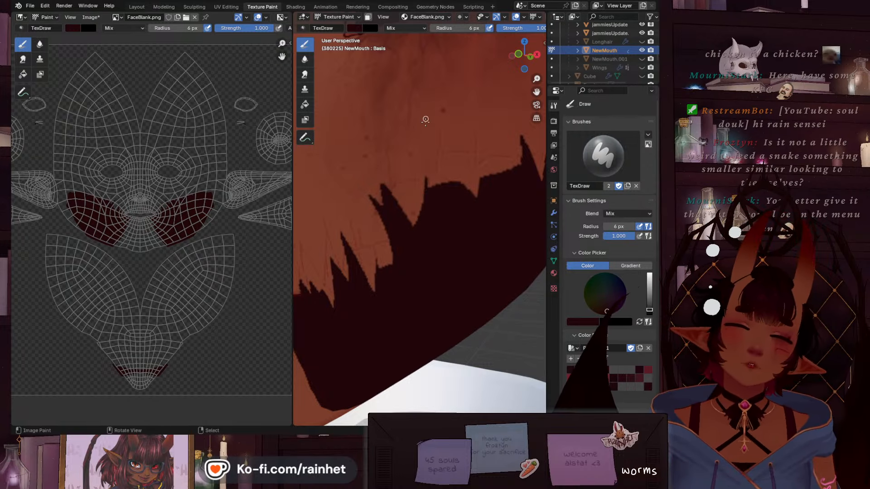
left_click_drag(426, 194, 426, 150)
Trim the back of the new spike and deepen the next notch in the upper edge with a 6 px Erase Alpha brush
left_click(406, 28)
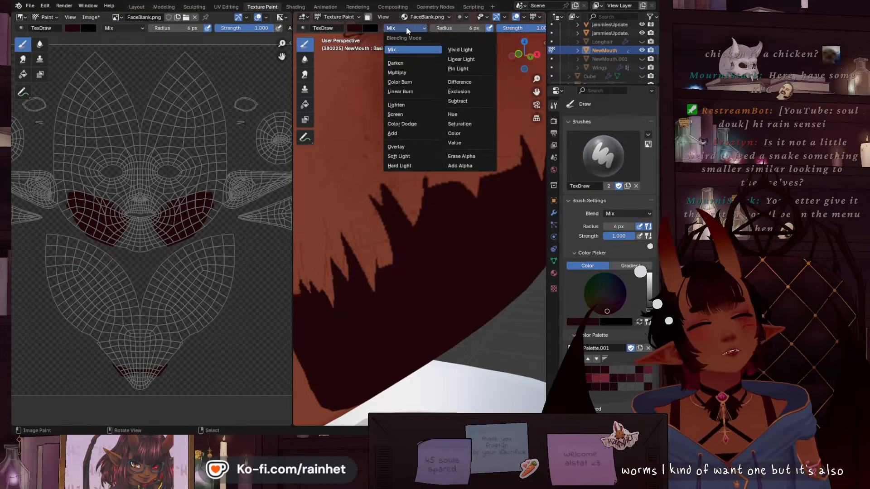
left_click(462, 156)
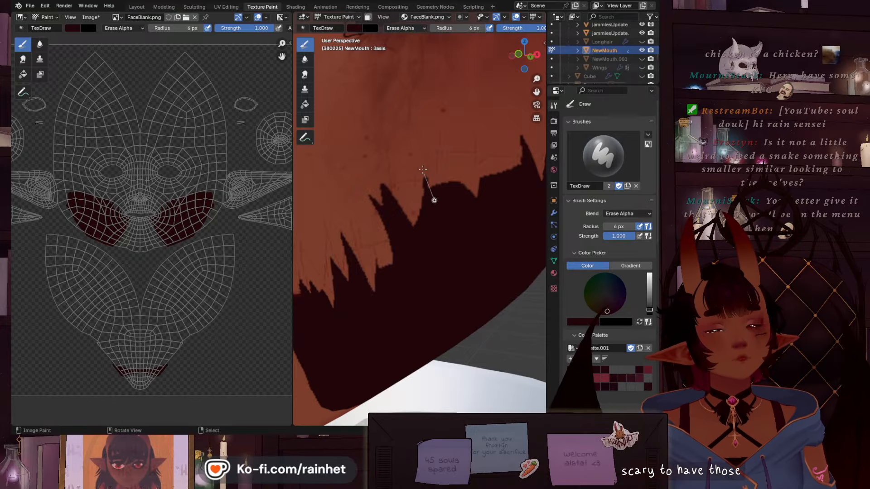
left_click_drag(439, 211, 423, 170)
mouse_move(439, 212)
left_mouse_down()
mouse_move(437, 199)
mouse_move(459, 171)
mouse_move(478, 166)
mouse_move(478, 185)
mouse_move(453, 173)
mouse_move(480, 164)
left_mouse_up()
left_click_drag(481, 208, 470, 229)
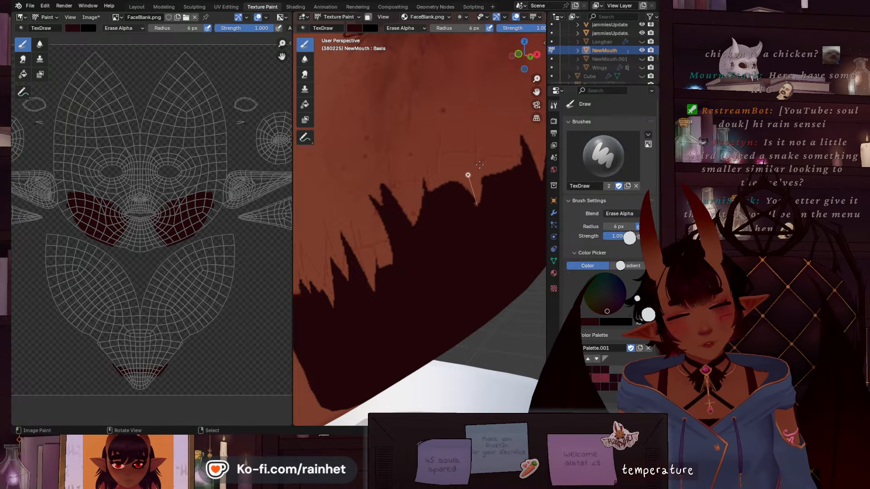
Paint crisper dark edges around the second notch and sharpen the spike behind it in Mix mode
left_click(405, 29)
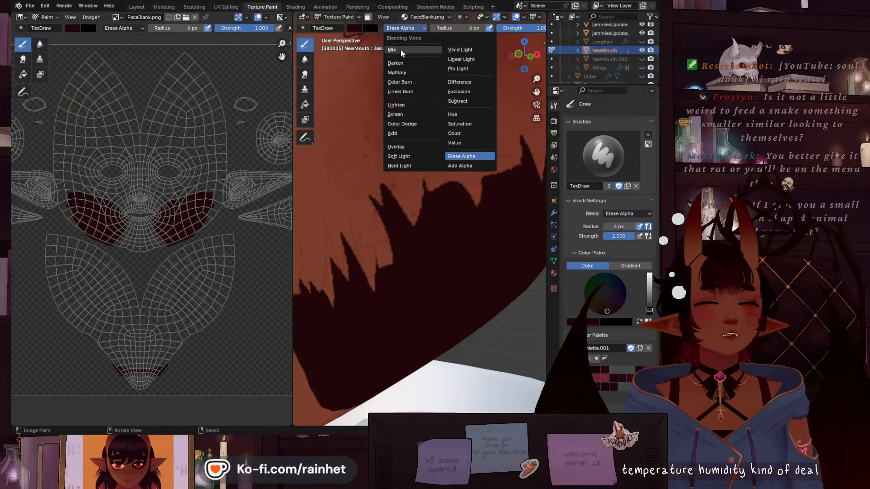
left_click(400, 40)
mouse_move(424, 189)
left_mouse_down()
mouse_move(453, 187)
mouse_move(469, 173)
left_mouse_up()
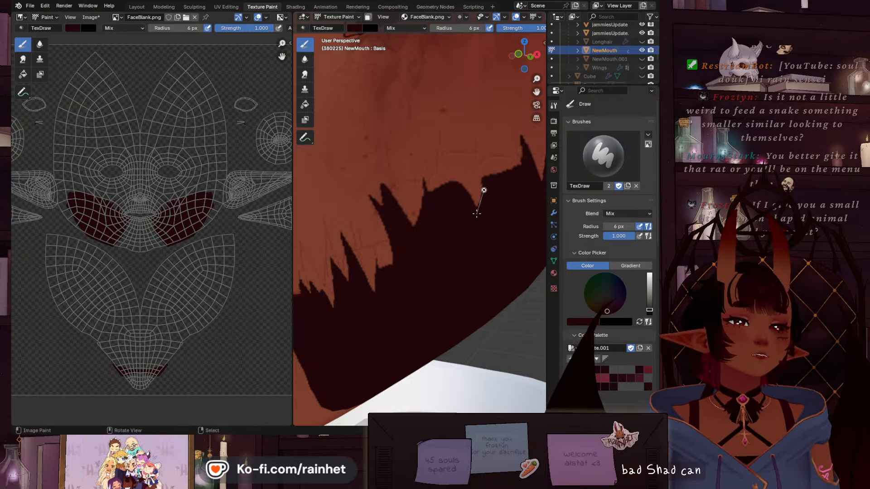
mouse_move(486, 158)
left_mouse_down()
mouse_move(536, 159)
mouse_move(523, 161)
mouse_move(523, 124)
mouse_move(546, 185)
mouse_move(546, 226)
left_mouse_up()
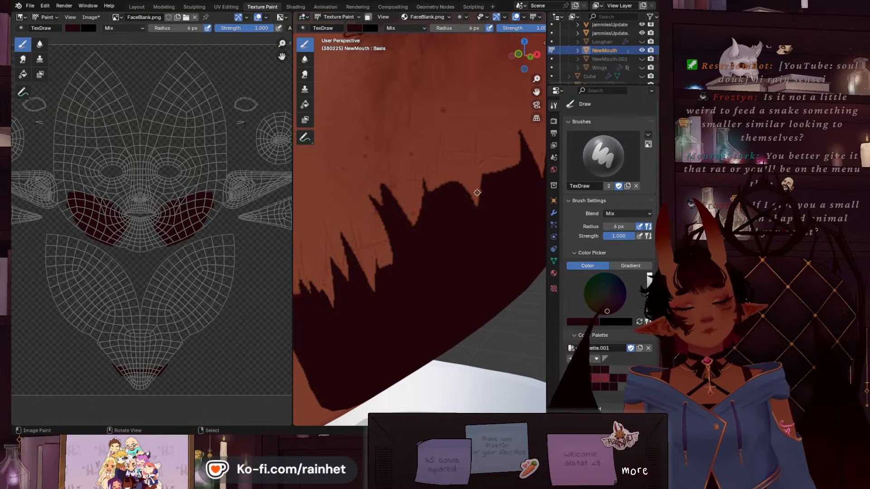
Sharpen the rear slope of the spike below the outer eye and deepen the notch behind it using Erase Alpha
scroll(389, 207, "down", 4)
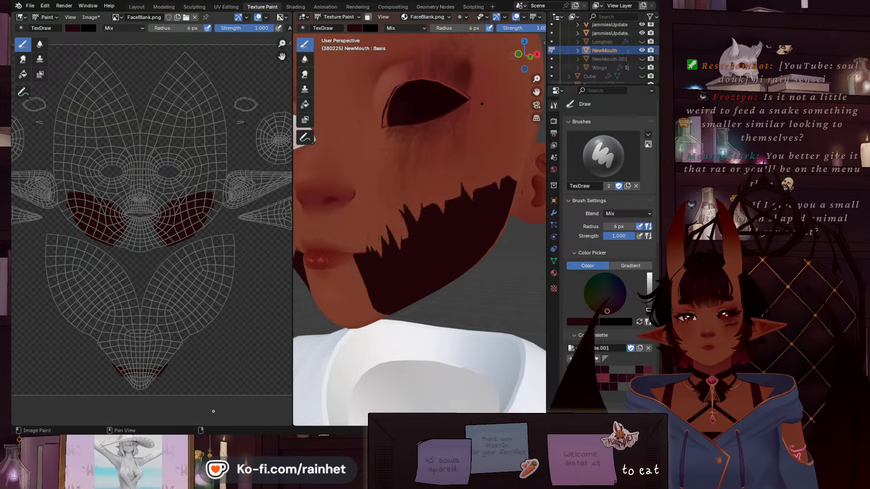
middle_click_drag(213, 411, 211, 413)
middle_click_drag(462, 227, 436, 214)
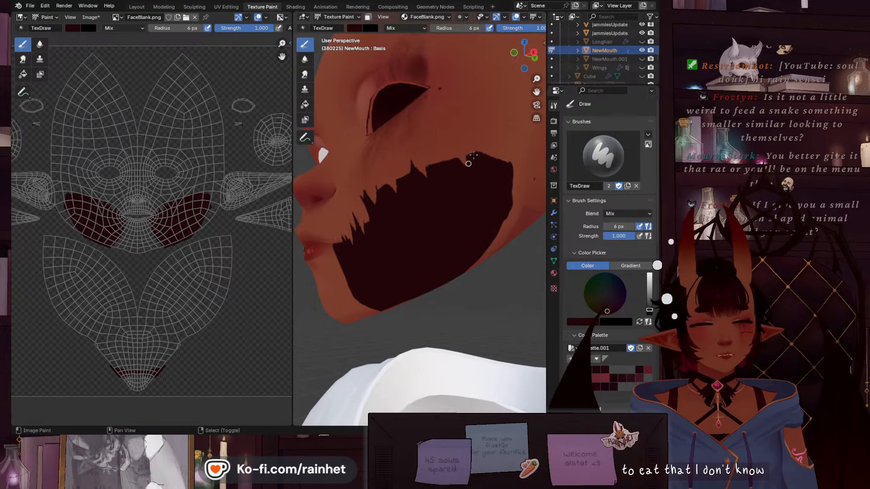
middle_click_drag(466, 159, 377, 199, "shift")
scroll(378, 200, "up", 4)
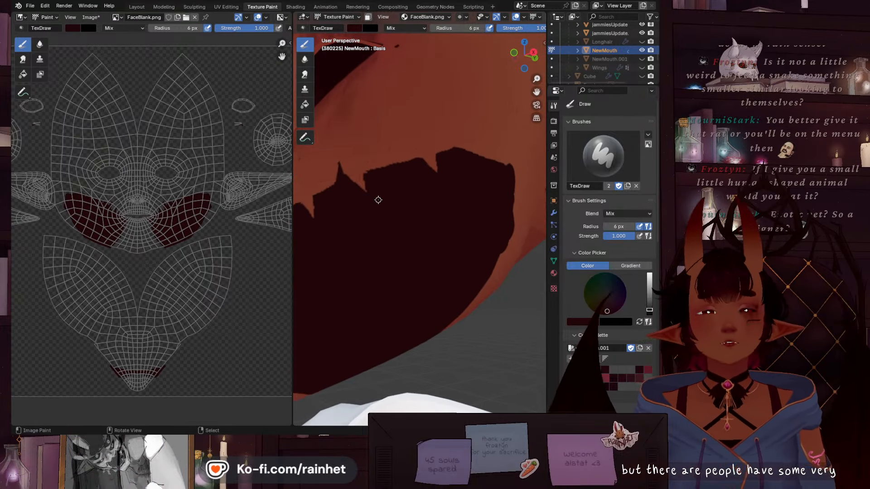
left_click(393, 28)
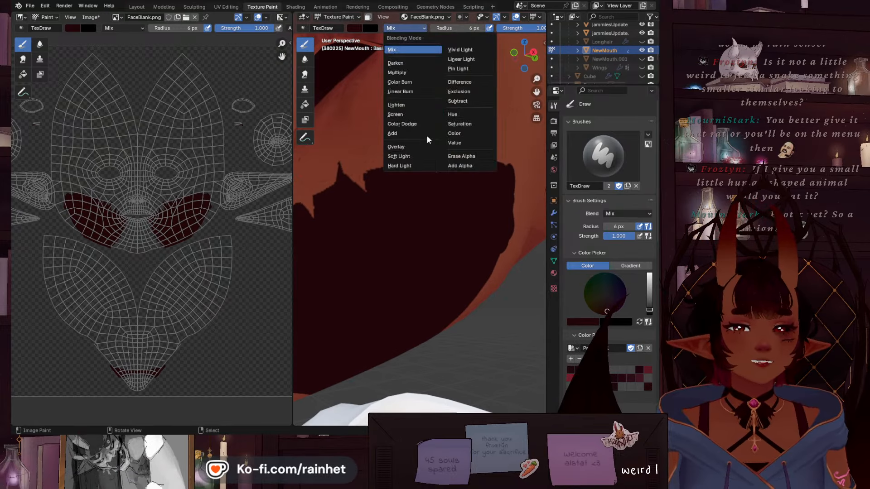
left_click(470, 156)
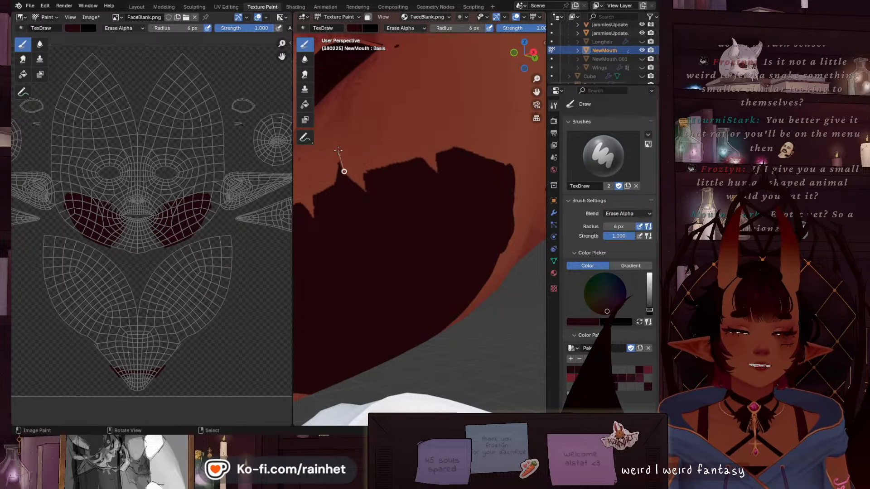
left_click_drag(344, 172, 379, 207)
mouse_move(343, 166)
left_mouse_down()
mouse_move(349, 188)
mouse_move(389, 210)
left_mouse_up()
Smooth the patch's upper edge behind that notch with dark strokes in Mix mode
left_click(406, 28)
left_click(406, 39)
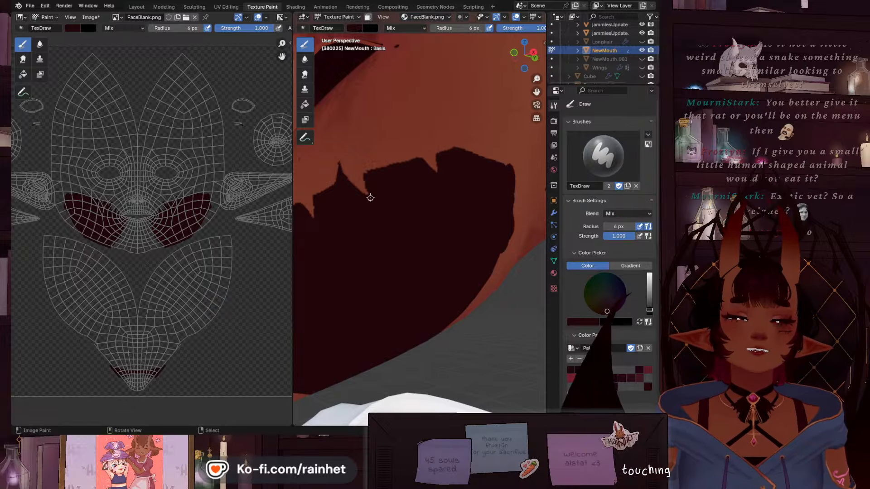
mouse_move(361, 167)
left_mouse_down()
mouse_move(357, 151)
mouse_move(384, 176)
left_mouse_up()
left_click_drag(382, 170, 412, 162)
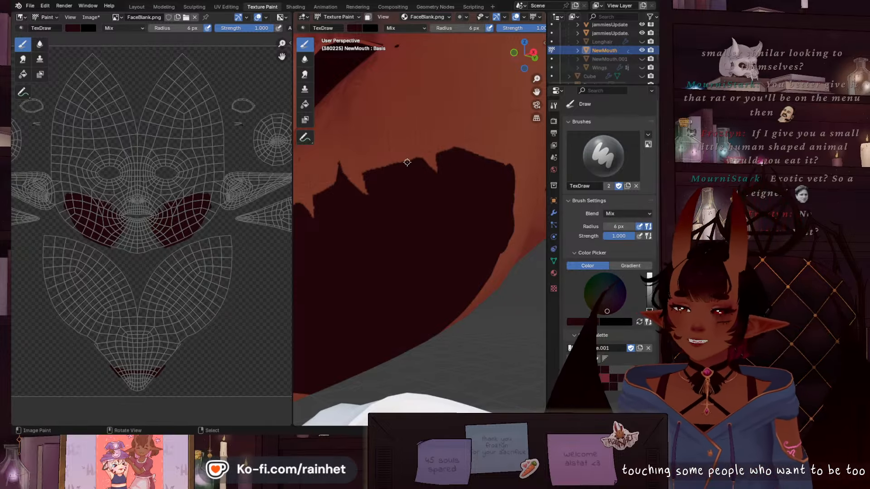
Extend the patch's upper edge toward the ear with a slanted dark band and an upright spike at 6 px
middle_click_drag(412, 181, 392, 193)
scroll(383, 199, "up", 1)
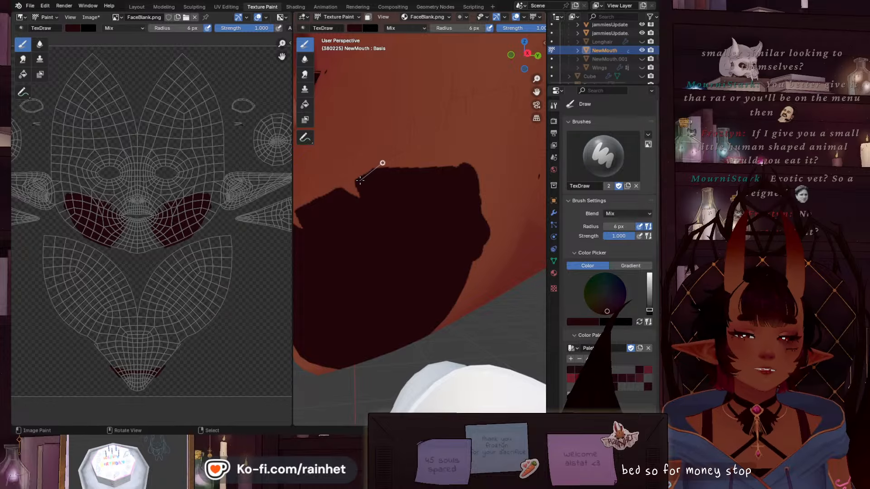
mouse_move(382, 163)
left_mouse_down()
mouse_move(431, 132)
mouse_move(421, 113)
mouse_move(411, 144)
left_mouse_up()
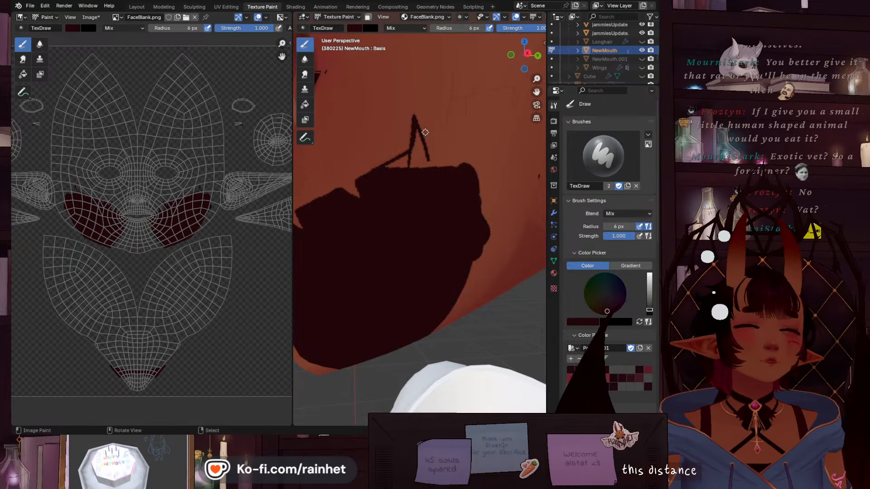
left_click_drag(460, 121, 416, 125)
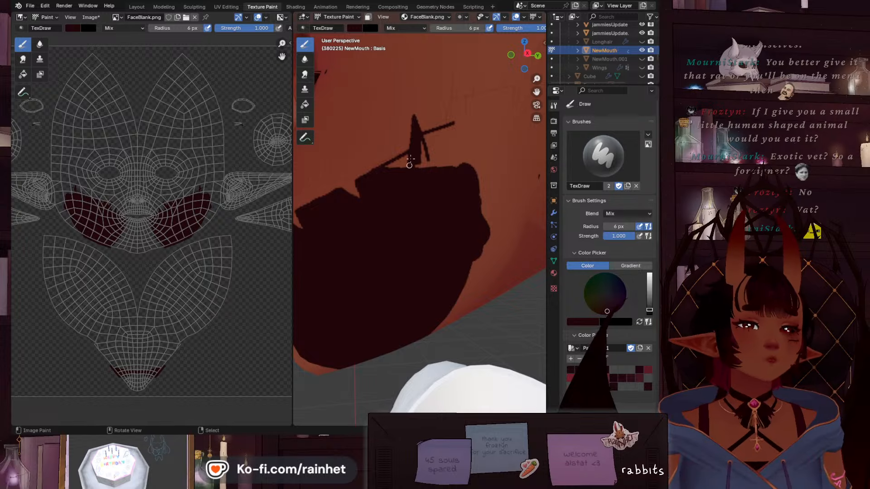
mouse_move(383, 171)
left_mouse_down()
mouse_move(461, 144)
mouse_move(469, 120)
left_mouse_up()
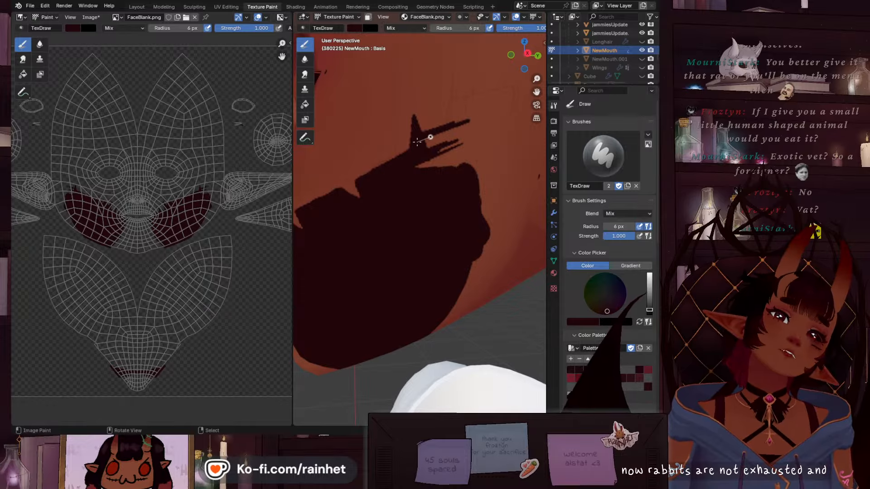
mouse_move(420, 139)
left_mouse_down()
mouse_move(490, 113)
mouse_move(480, 127)
left_mouse_up()
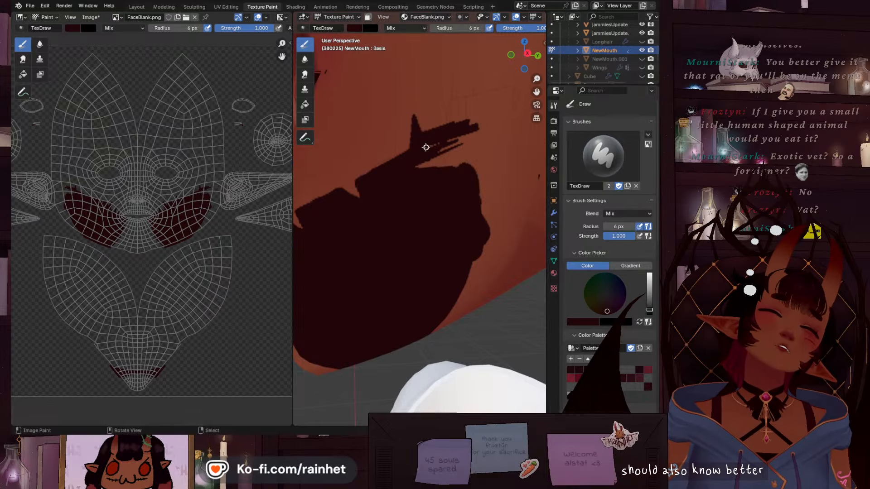
mouse_move(426, 148)
left_mouse_down()
mouse_move(509, 126)
mouse_move(464, 138)
left_mouse_up()
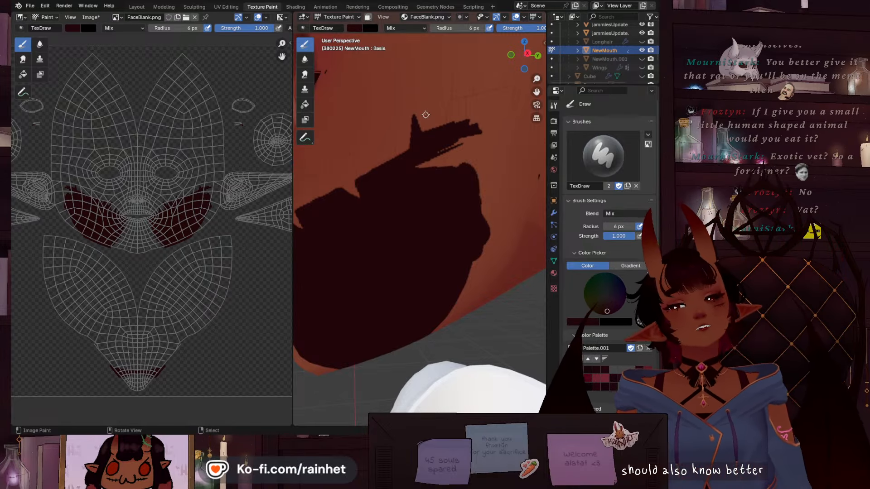
Paint a second upright spike farther back on the slanted band and thicken the band around its base
scroll(443, 124, "down", 2)
middle_click_drag(443, 124, 430, 233, "shift")
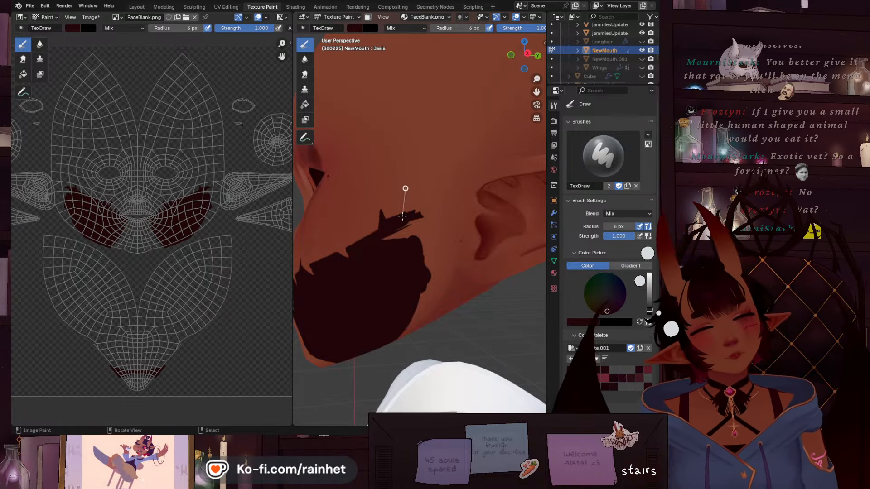
left_click_drag(406, 189, 404, 153)
left_click_drag(413, 217, 396, 165)
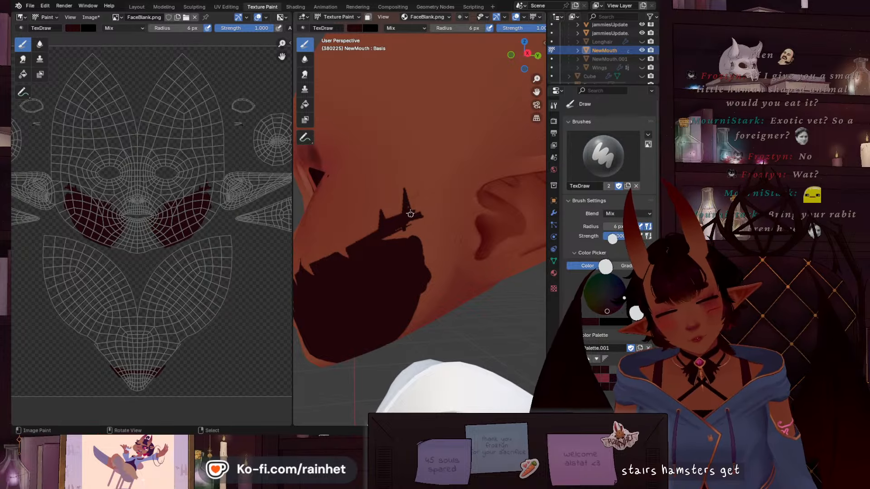
mouse_move(405, 200)
left_mouse_down()
mouse_move(476, 186)
mouse_move(406, 208)
mouse_move(384, 228)
left_mouse_up()
Outline the patch's new rear boundary from beside the ear down to the jaw, enlarging the brush to 12 px
key("bracketright")
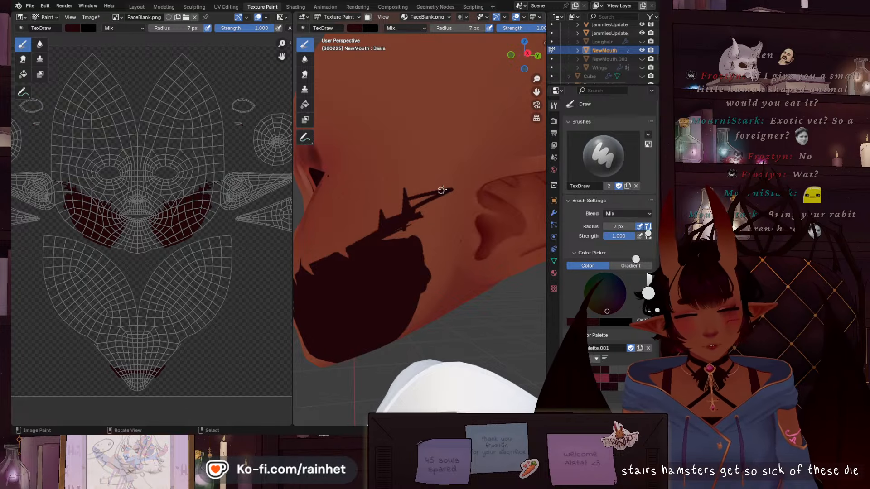
key("bracketright")
key("bracketright")
key("bracketright")
key("bracketright")
mouse_move(451, 190)
left_mouse_down()
mouse_move(443, 264)
mouse_move(416, 316)
mouse_move(383, 351)
left_mouse_up()
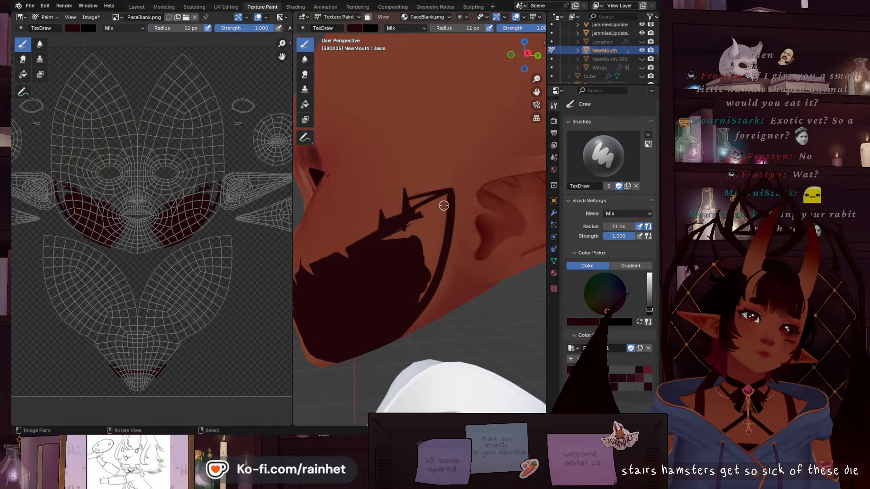
key("bracketright")
mouse_move(447, 191)
left_mouse_down()
mouse_move(429, 293)
mouse_move(383, 351)
left_mouse_up()
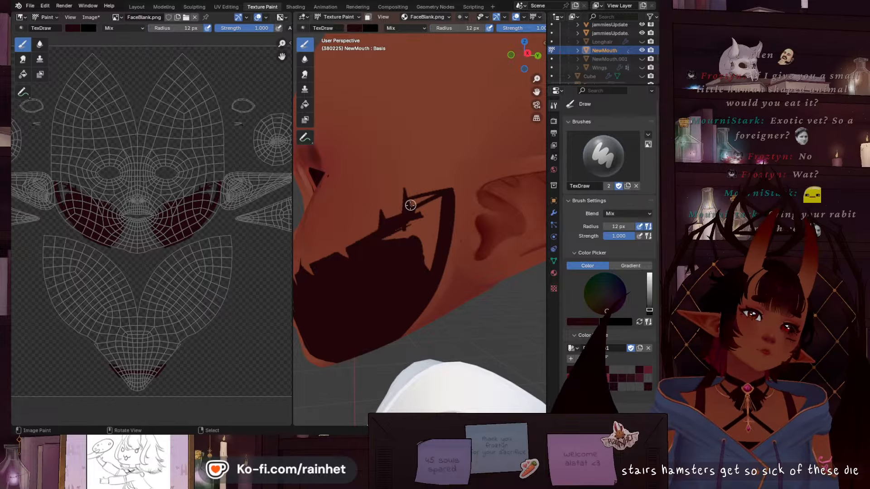
Fill the area between the new rear outline and the existing cheek patch with dark color at 12 px
mouse_move(406, 202)
left_mouse_down()
mouse_move(467, 185)
mouse_move(399, 333)
left_mouse_up()
left_click_drag(436, 199, 400, 280)
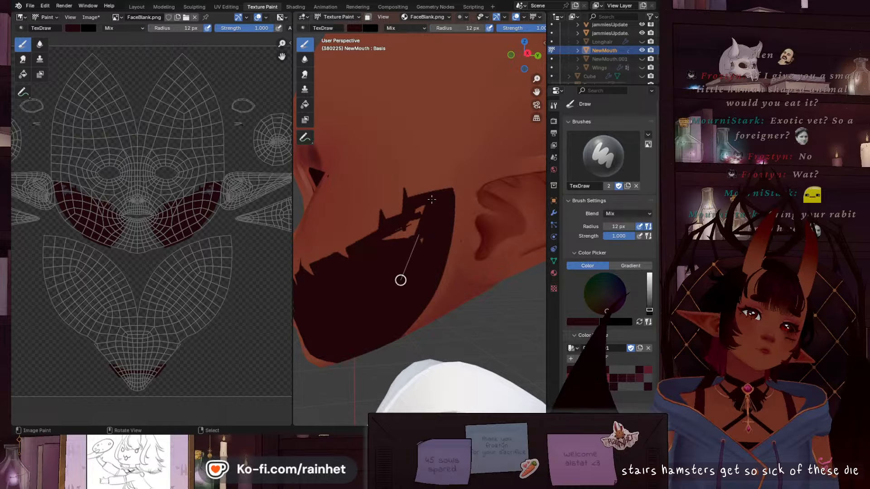
mouse_move(432, 202)
left_mouse_down()
mouse_move(355, 284)
mouse_move(420, 202)
mouse_move(359, 263)
mouse_move(439, 205)
mouse_move(454, 220)
mouse_move(454, 199)
mouse_move(456, 217)
left_mouse_up()
Clean up the patch's upper rear corner and its edge along the jaw with the brush reduced to 8 px
key("bracketleft")
key("bracketleft")
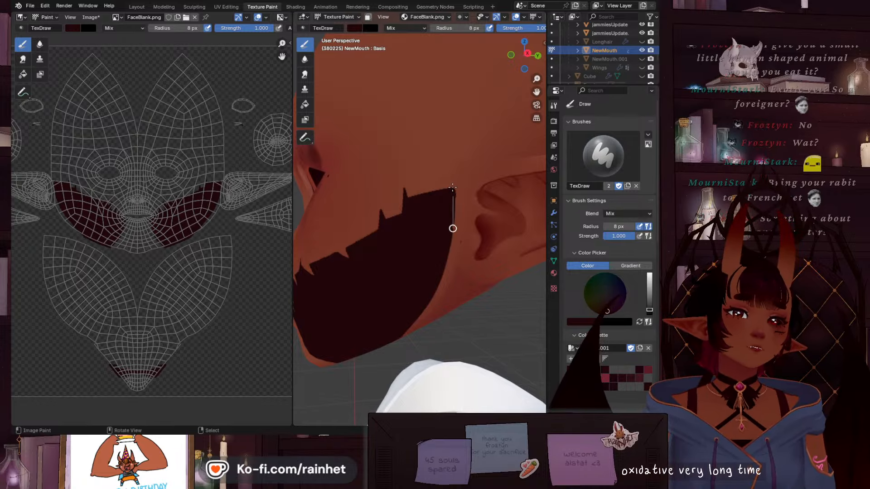
mouse_move(440, 294)
left_mouse_down()
mouse_move(427, 322)
mouse_move(365, 357)
left_mouse_up()
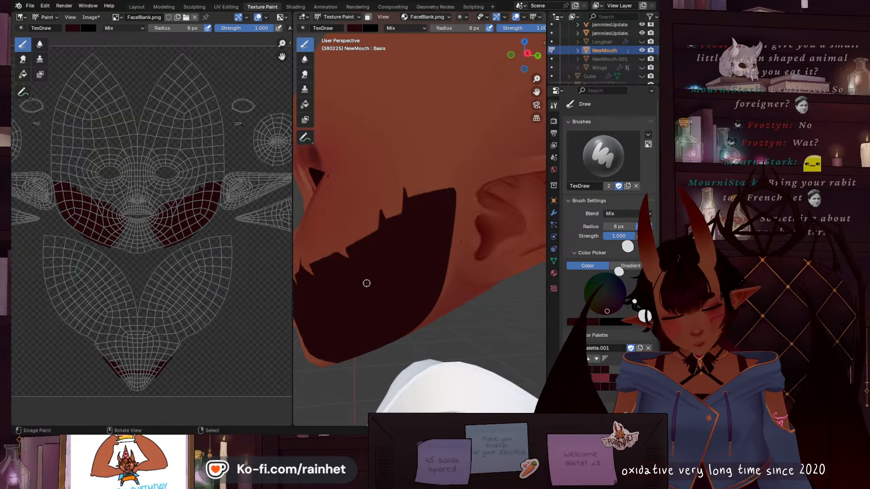
scroll(417, 324, "down", 5)
mouse_move(418, 324)
middle_mouse_down()
mouse_move(441, 268)
mouse_move(421, 251)
middle_mouse_up()
scroll(423, 252, "up", 4)
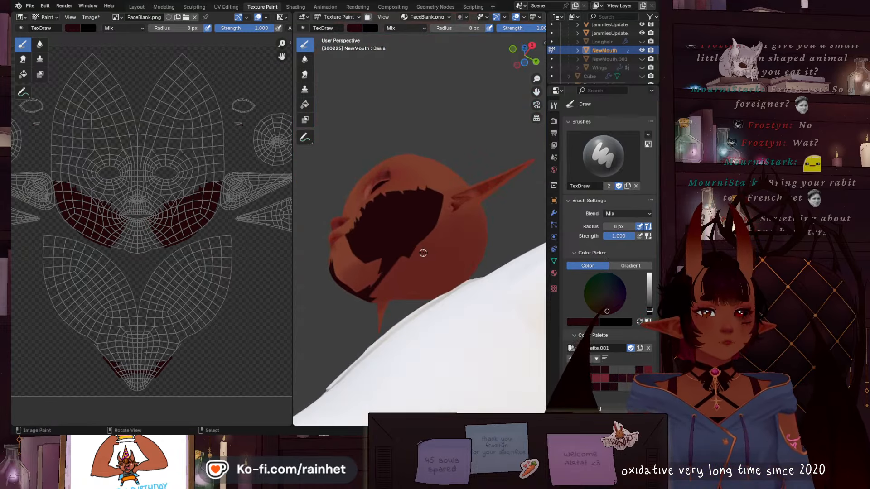
Switch the paint brush's blending mode to Erase Alpha for trimming the dark cheek patch
scroll(423, 253, "down", 4)
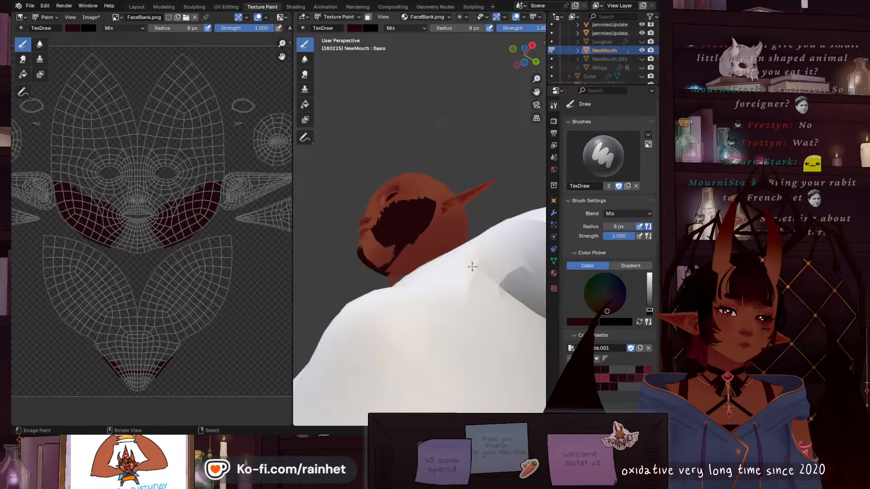
middle_click_drag(472, 266, 407, 249)
scroll(445, 279, "up", 5)
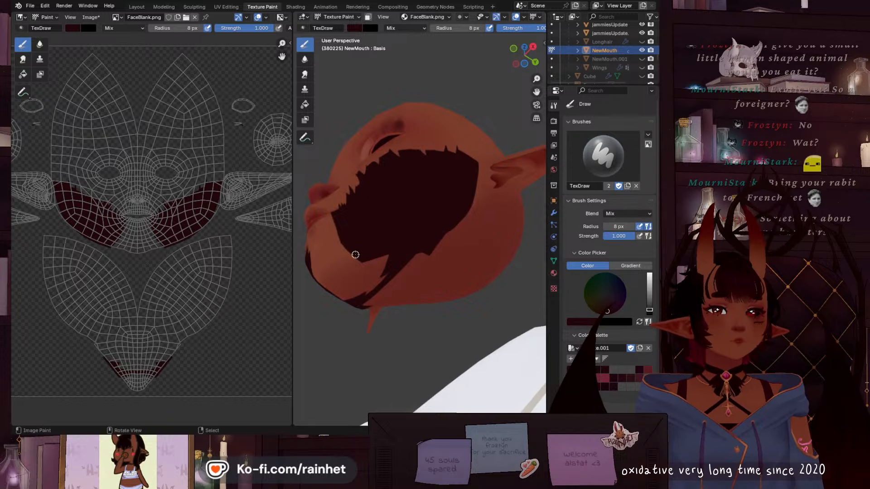
middle_click_drag(356, 254, 345, 272)
scroll(423, 309, "down", 4)
scroll(429, 253, "up", 4)
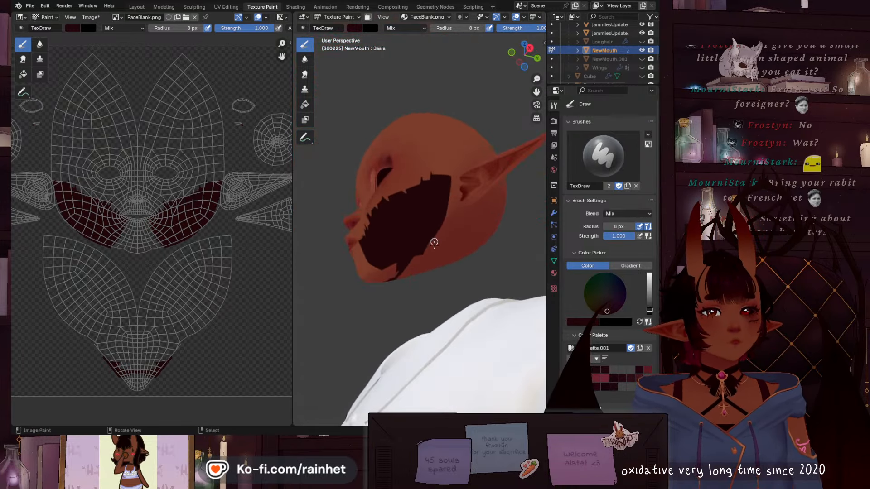
middle_click_drag(430, 258, 421, 230)
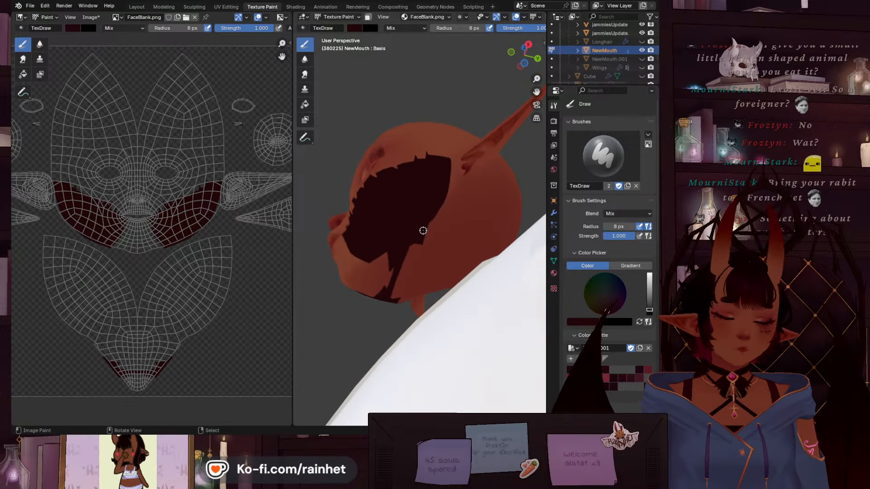
left_click(306, 27)
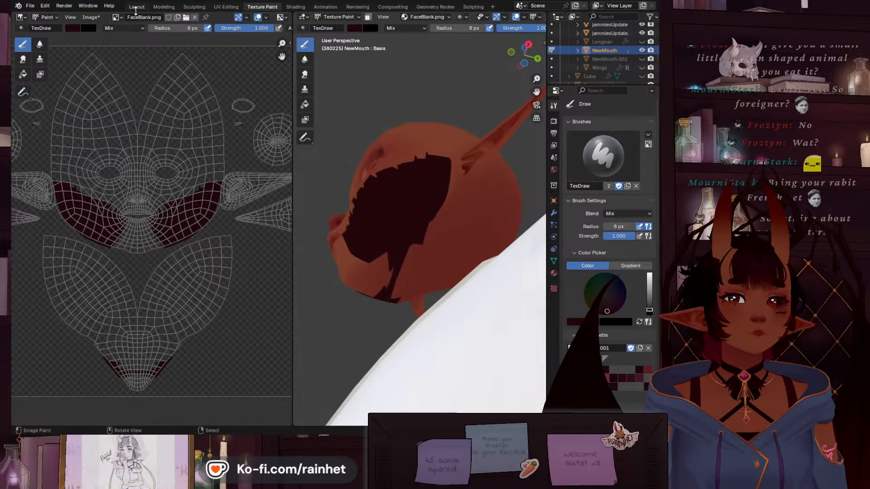
left_click(401, 27)
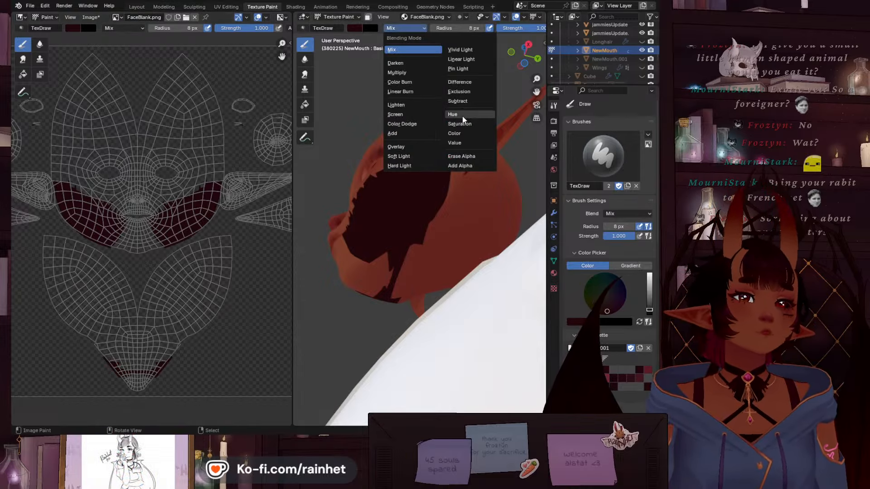
left_click(467, 159)
Erase a clean lower boundary on the cheek patch from beside the mouth up toward the ear with a 12 px brush
key("bracketright")
key("bracketright")
left_click_drag(342, 254, 366, 273)
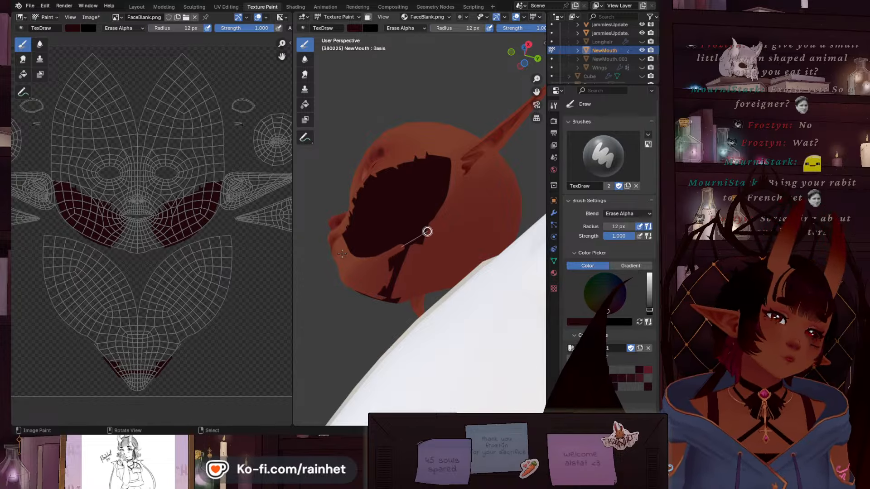
mouse_move(427, 232)
left_mouse_down()
mouse_move(458, 189)
mouse_move(467, 151)
left_mouse_up()
Enlarge the eraser to 15 px, remove the leftover dark paint along the jaw, and smooth the patch's lower and rear edges
key("bracketright")
key("bracketright")
key("bracketright")
left_click_drag(372, 268, 469, 190)
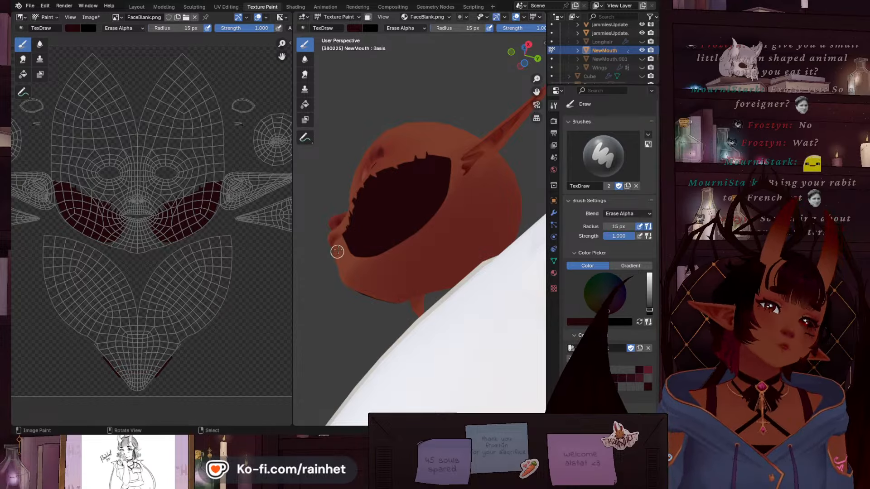
mouse_move(367, 277)
left_mouse_down()
mouse_move(393, 260)
mouse_move(344, 254)
mouse_move(386, 262)
mouse_move(437, 221)
left_mouse_up()
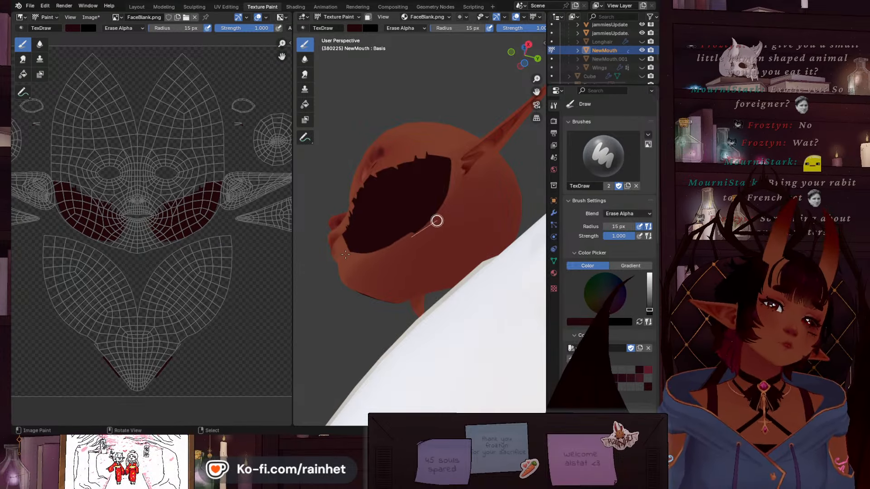
left_click_drag(466, 158, 467, 155)
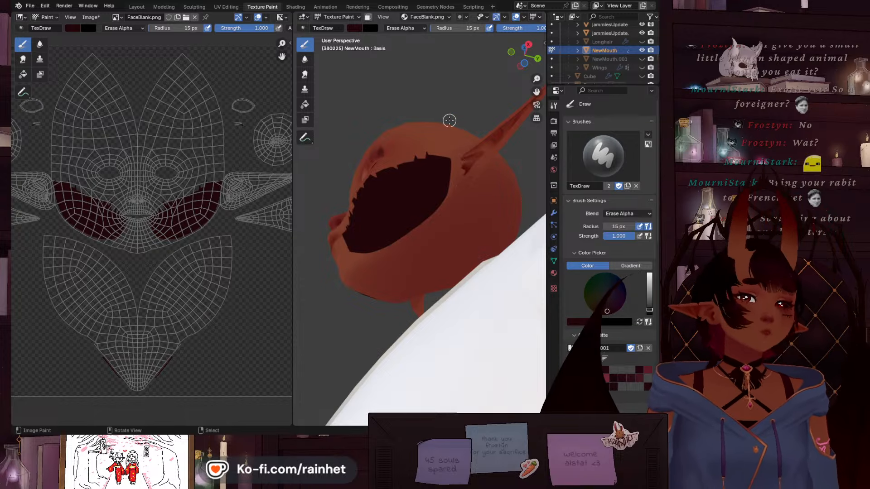
Save the FaceBlank.png texture and check the face from the front in the Layout workspace
key("KP_1")
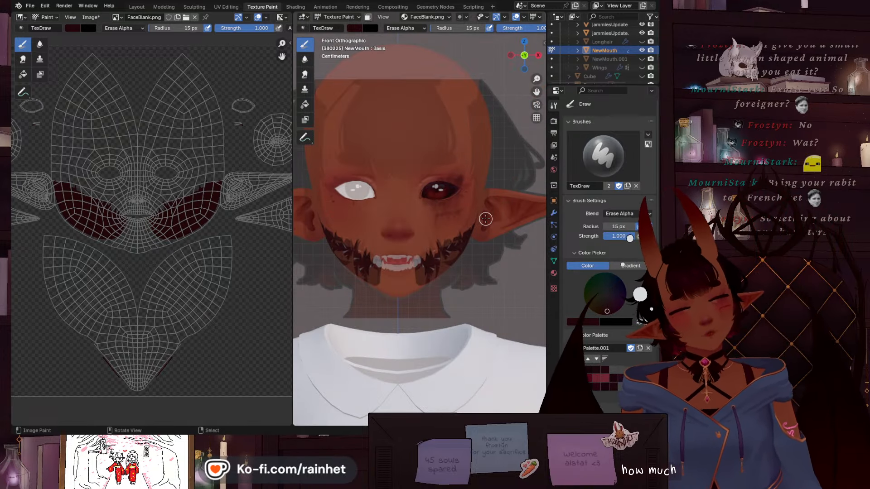
left_click(91, 18)
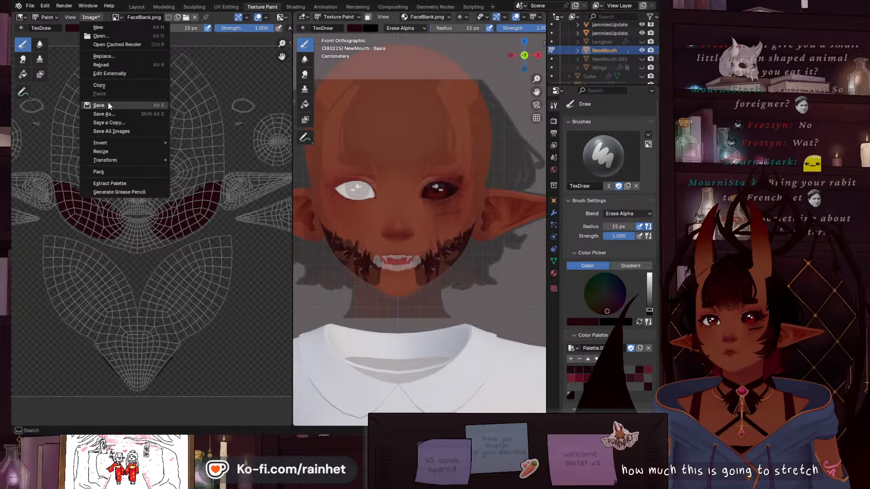
left_click(109, 105)
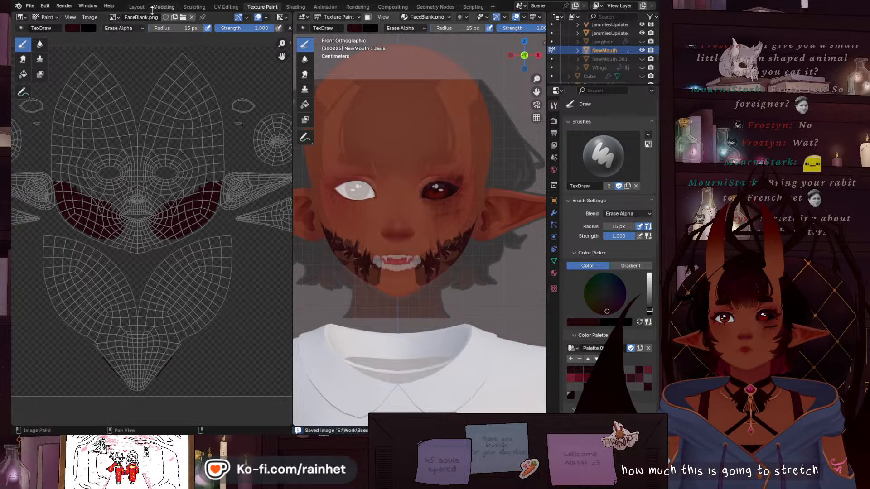
left_click(137, 6)
scroll(319, 244, "up", 3)
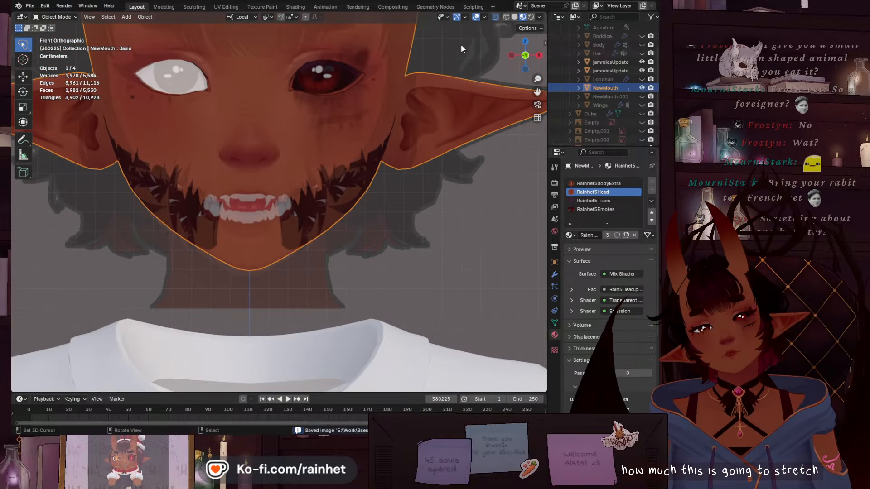
Return to texture painting and erase the stray specks beside the patch's mouth-side tip in the flat texture at 9 px
left_click(262, 6)
scroll(126, 214, "up", 6)
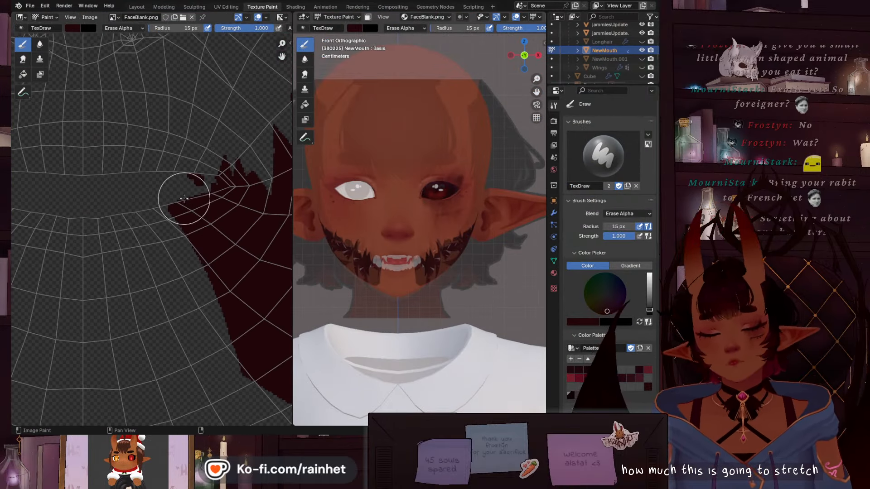
key("bracketleft")
key("bracketleft")
key("bracketleft")
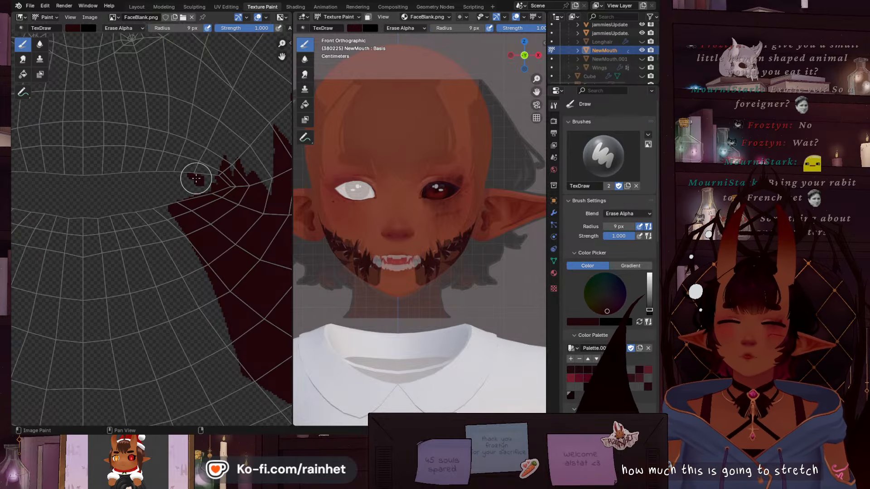
left_click_drag(196, 178, 60, 64)
Erase the stray paint marks around the small UV islands outside the face, enlarging the brush to 22 px
middle_click_drag(107, 177, 315, 230)
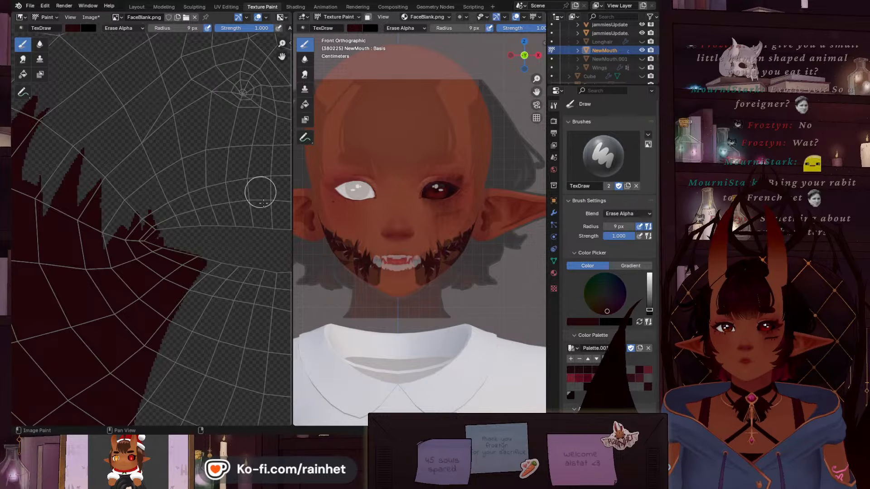
scroll(186, 236, "down", 7)
middle_click_drag(129, 227, 233, 304)
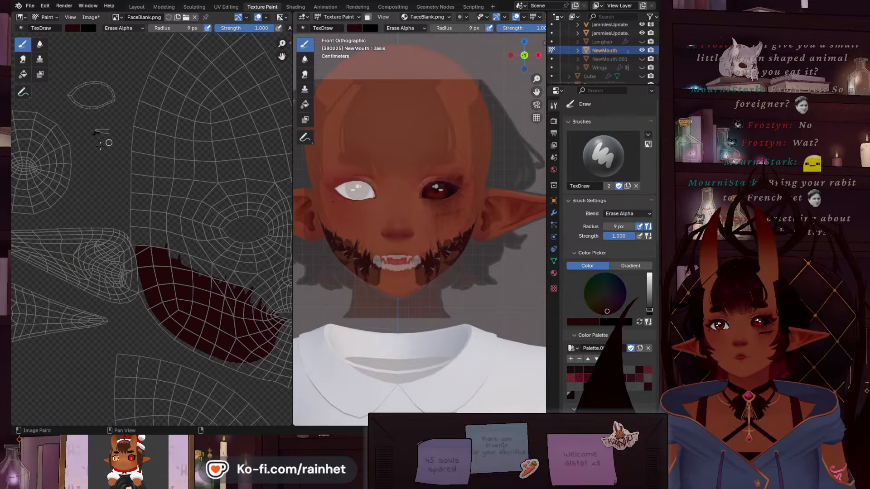
scroll(195, 109, "down", 5)
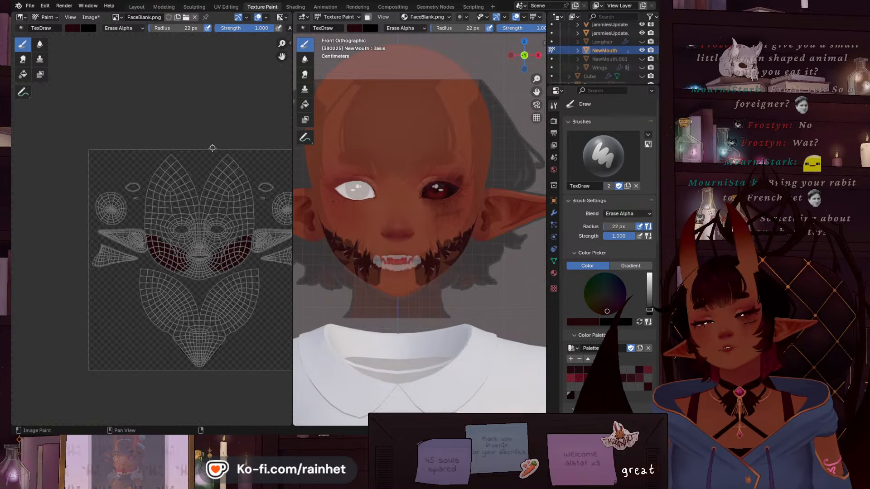
scroll(103, 169, "up", 5)
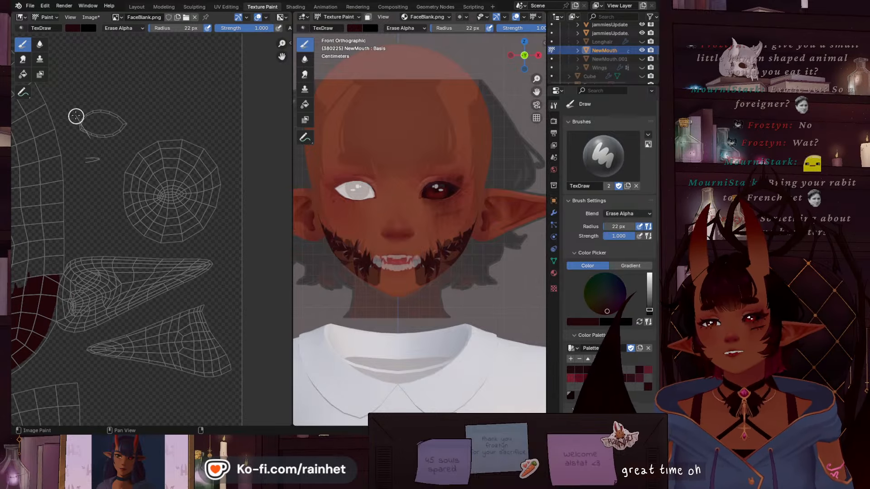
scroll(78, 116, "down", 6)
scroll(130, 242, "up", 3)
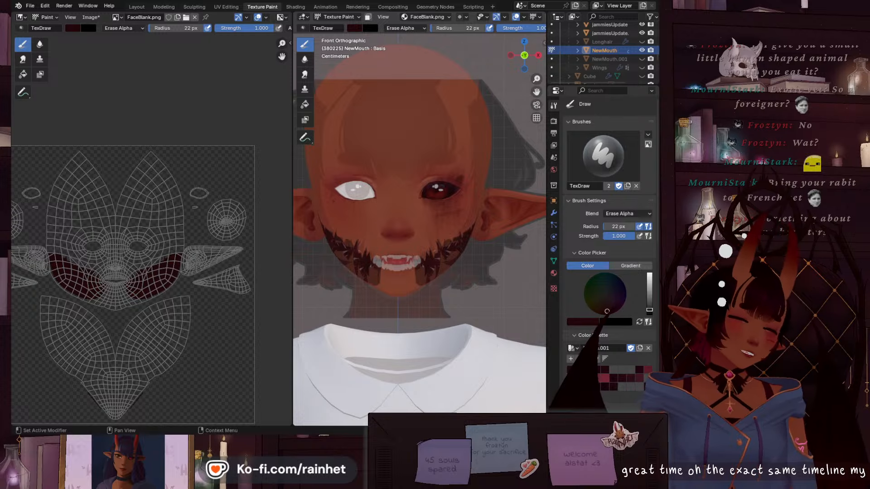
Save the FaceBlank.png texture again and save the Blender project file
left_click(90, 17)
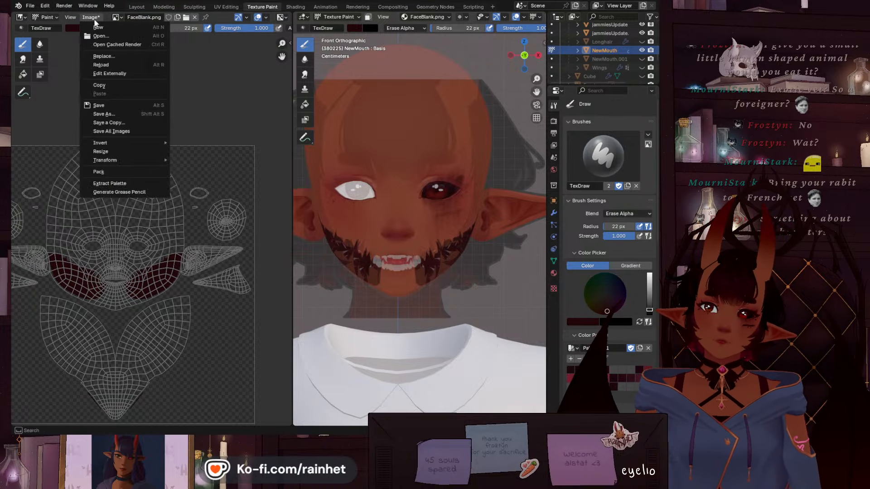
left_click(121, 106)
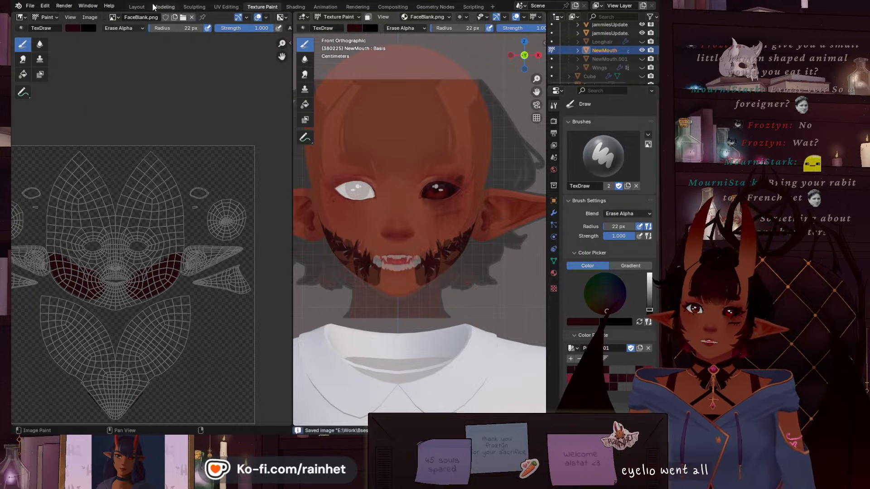
left_click(28, 6)
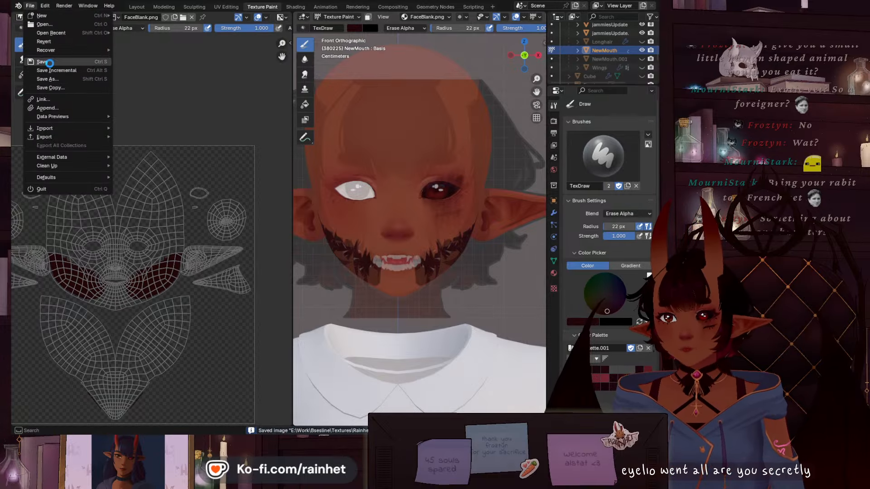
left_click(45, 64)
Examine the cheek patches from the front in the Layout workspace with the viewport overlays hidden
left_click(137, 7)
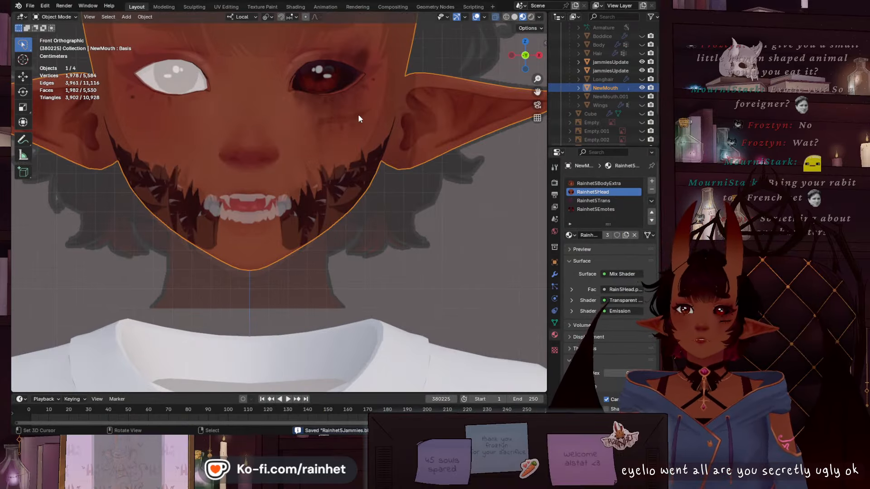
left_click(475, 17)
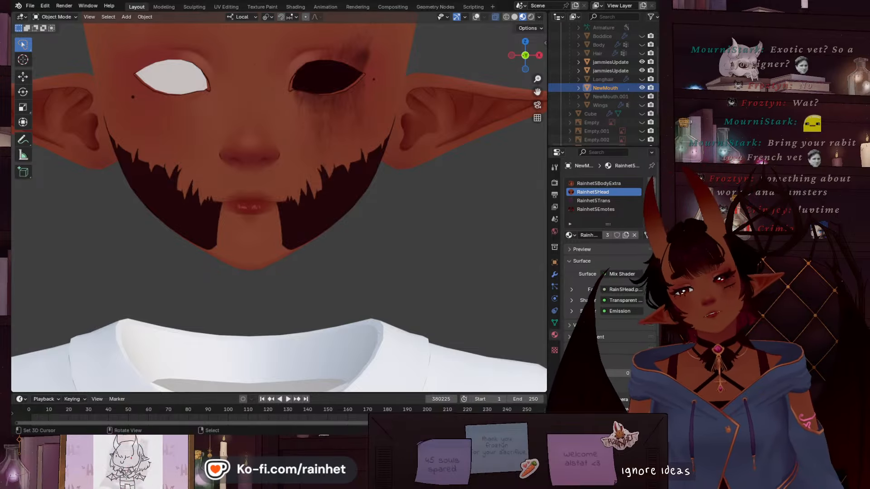
scroll(279, 202, "up", 3)
scroll(279, 202, "down", 8)
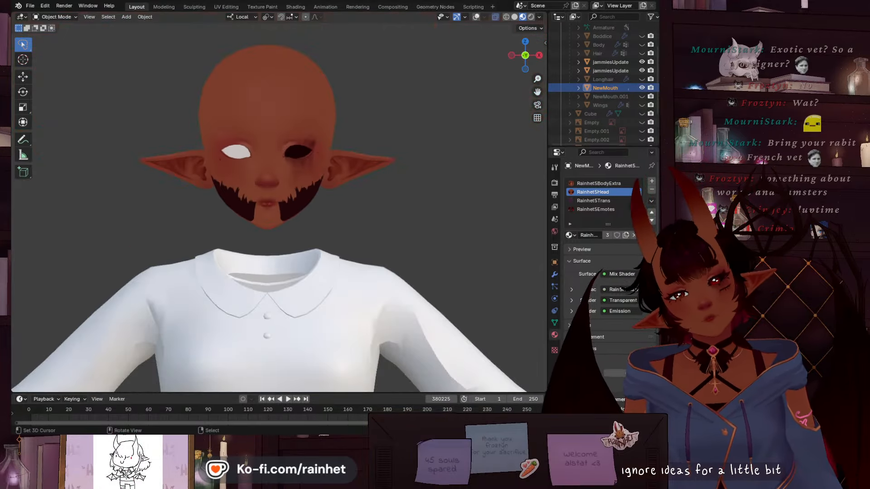
scroll(279, 202, "up", 7)
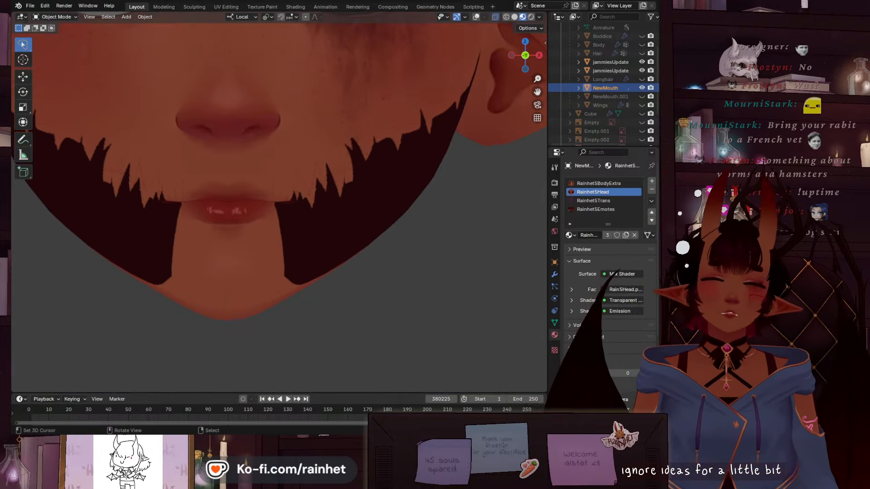
scroll(344, 206, "down", 5)
scroll(335, 205, "up", 5)
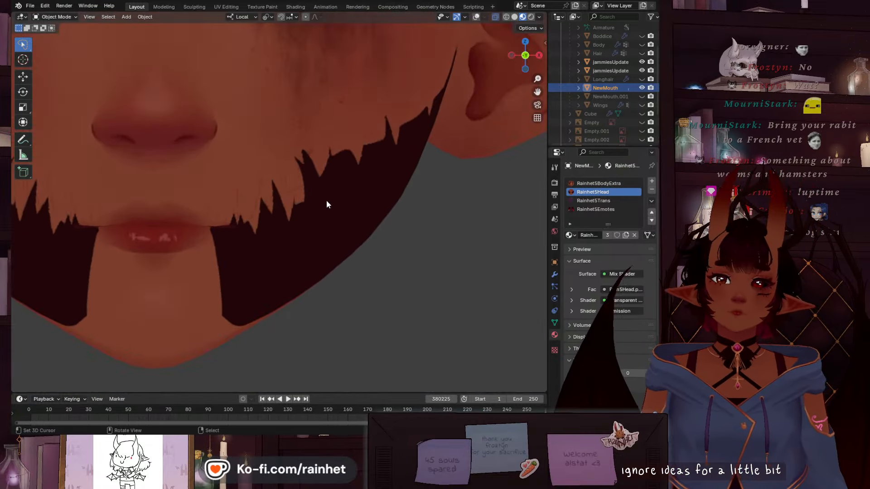
scroll(265, 172, "down", 5)
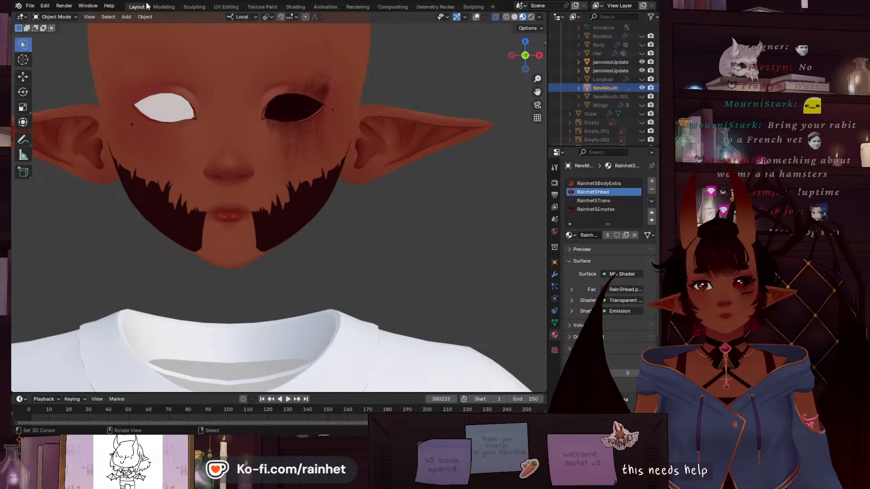
Return to texture painting and hide the Empty.007 reference image covering the face
left_click(261, 7)
scroll(436, 248, "up", 4)
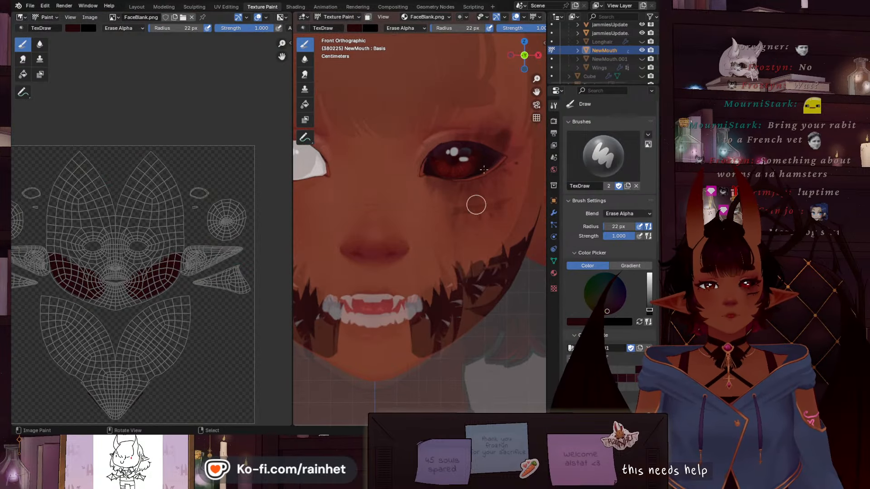
scroll(628, 63, "down", 4)
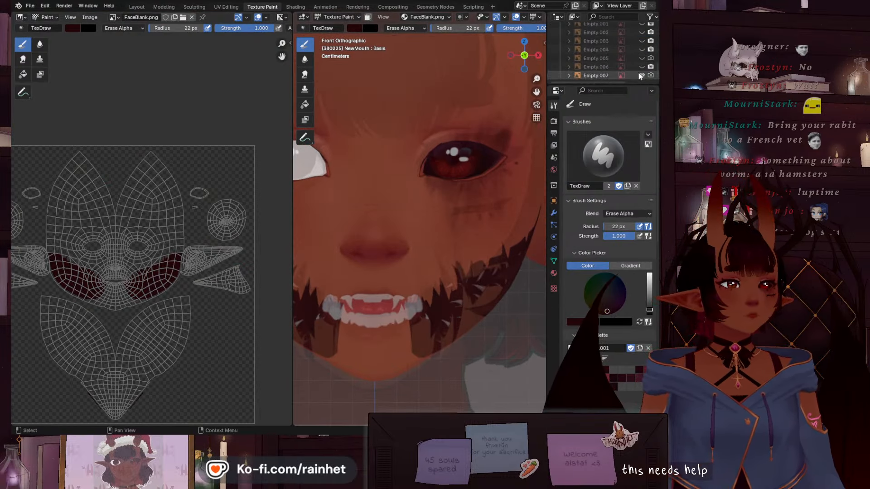
left_click(642, 75)
scroll(445, 258, "up", 2)
middle_click_drag(468, 300, 423, 217, "shift")
scroll(423, 217, "down", 5)
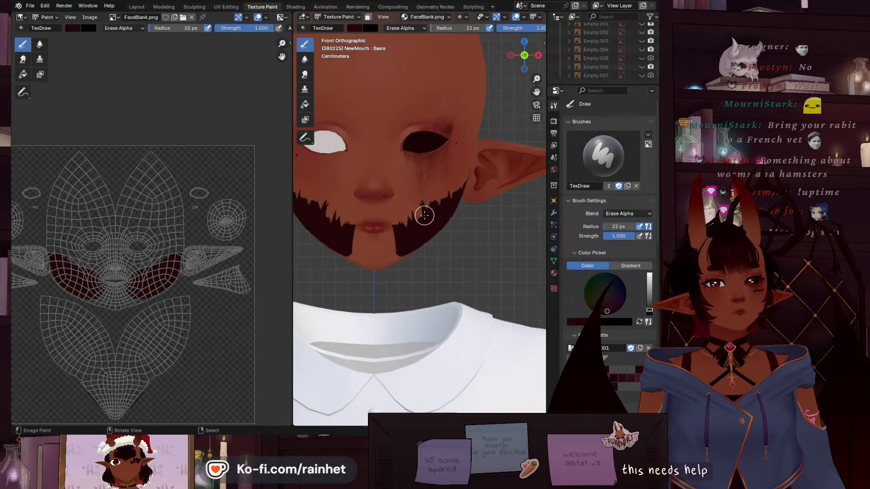
Reduce the brush radius to 7 px and erase into the jagged patch edge beside the mouth corner on the character's left cheek
scroll(452, 159, "down", 1)
scroll(462, 210, "up", 5)
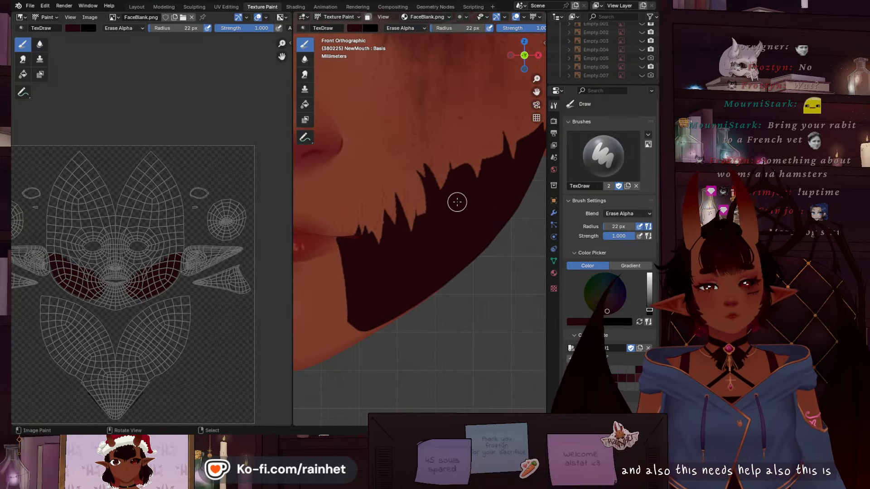
key("f")
left_click(352, 107)
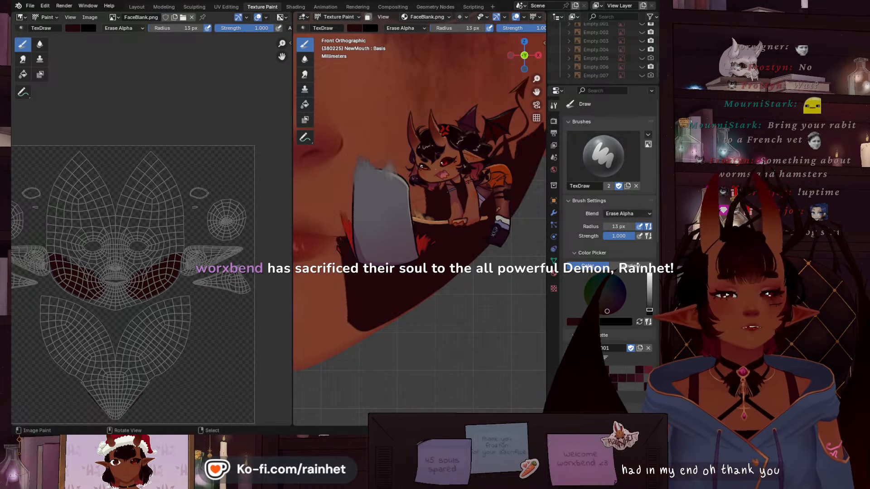
key("bracketleft")
key("bracketleft")
key("bracketleft")
key("bracketleft")
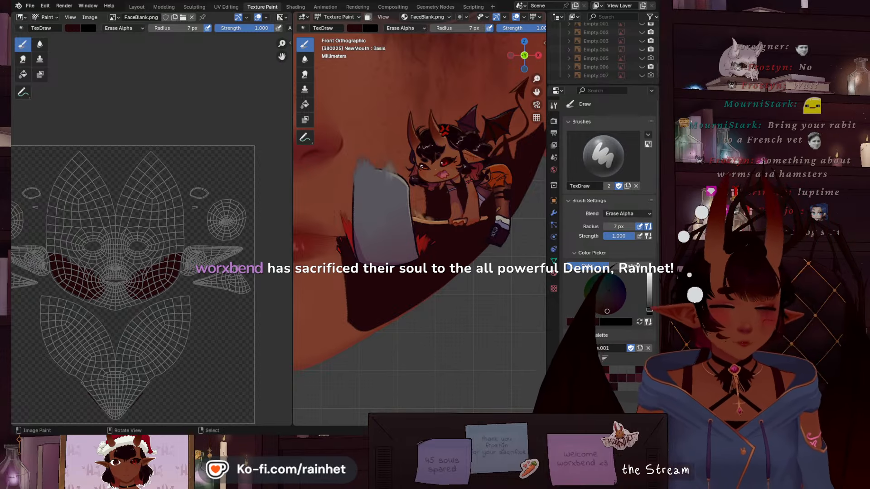
left_click_drag(410, 241, 405, 220)
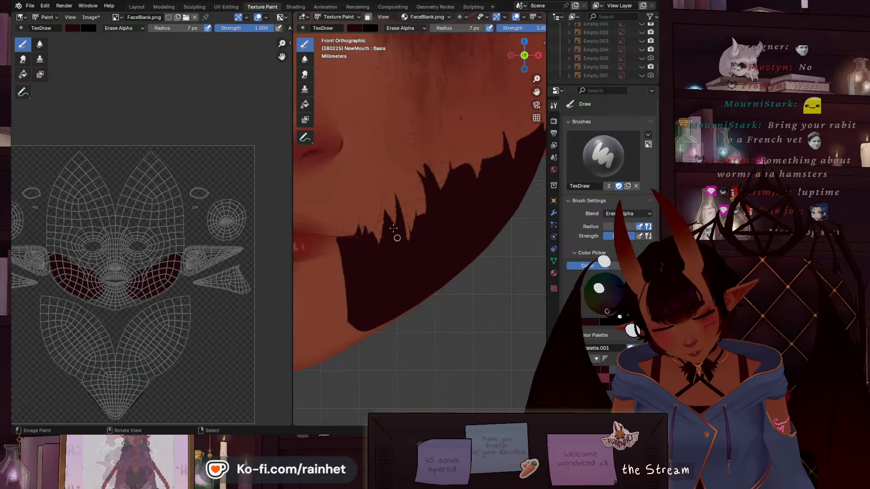
Reduce the brush radius to 5 px and erase a finer notch between the spikes near the mouth corner
key("bracketleft")
key("bracketleft")
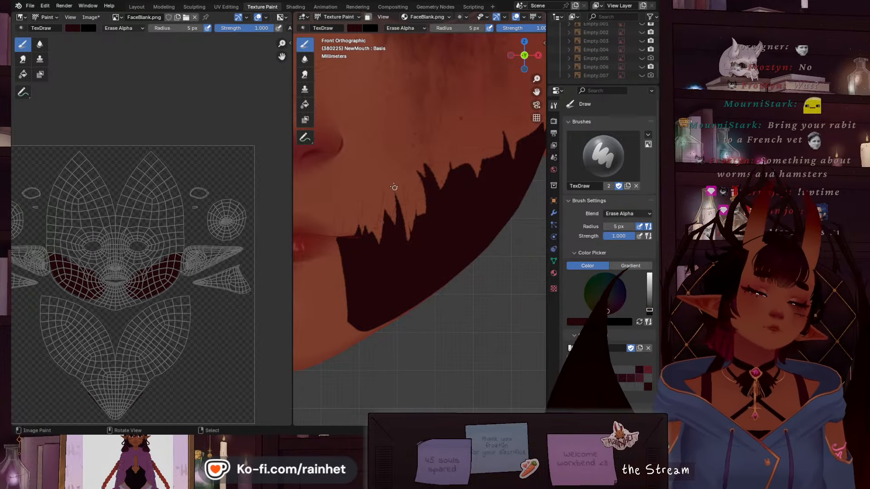
mouse_move(407, 249)
left_mouse_down()
mouse_move(393, 184)
mouse_move(406, 271)
mouse_move(419, 205)
left_mouse_up()
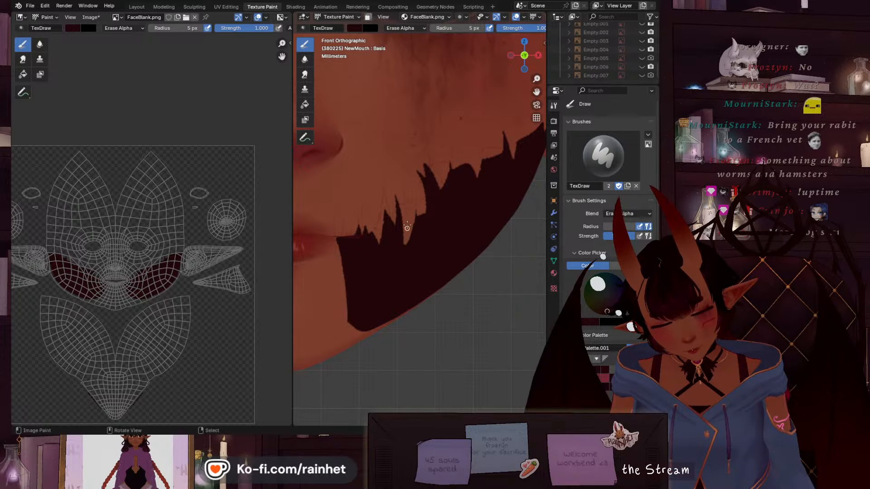
Set the brush blend to Mix and paint a thin dark spike in the wide gap beside the mouth-corner spikes
left_click(401, 27)
left_click(371, 77)
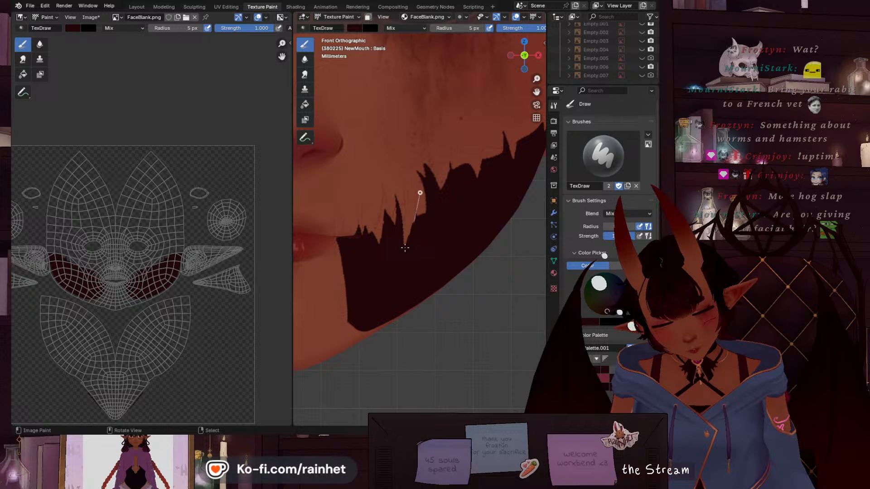
left_click_drag(421, 192, 417, 182)
mouse_move(400, 251)
left_mouse_down()
mouse_move(415, 206)
mouse_move(415, 164)
left_mouse_up()
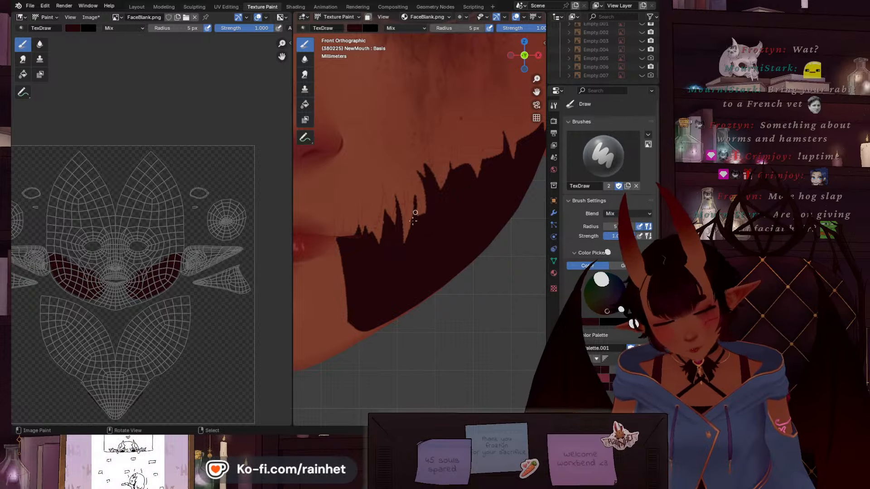
left_click_drag(401, 249, 418, 181)
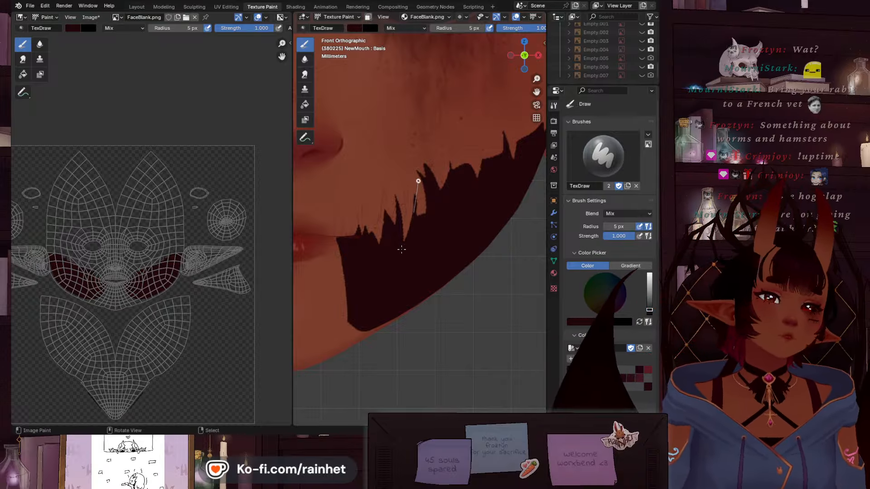
Switch the blend to Erase Alpha and trim the new thin spike in the gap near the mouth corner
left_click(403, 28)
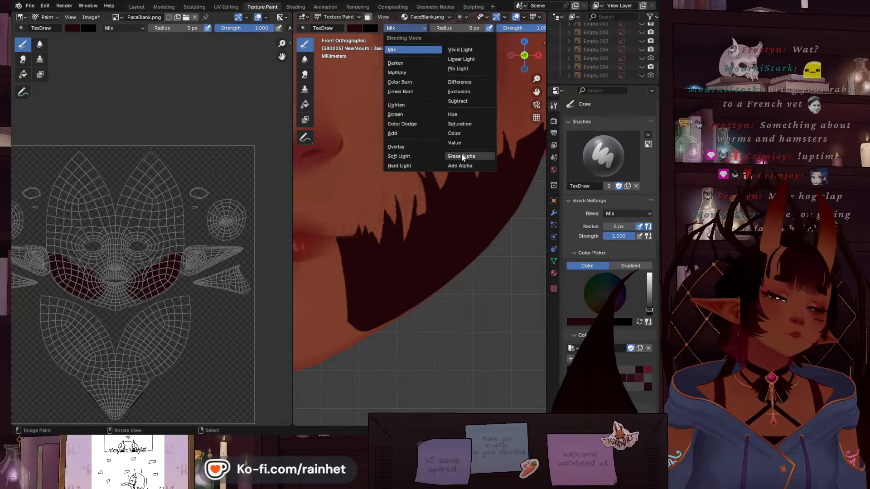
left_click(461, 154)
left_click_drag(415, 194, 420, 244)
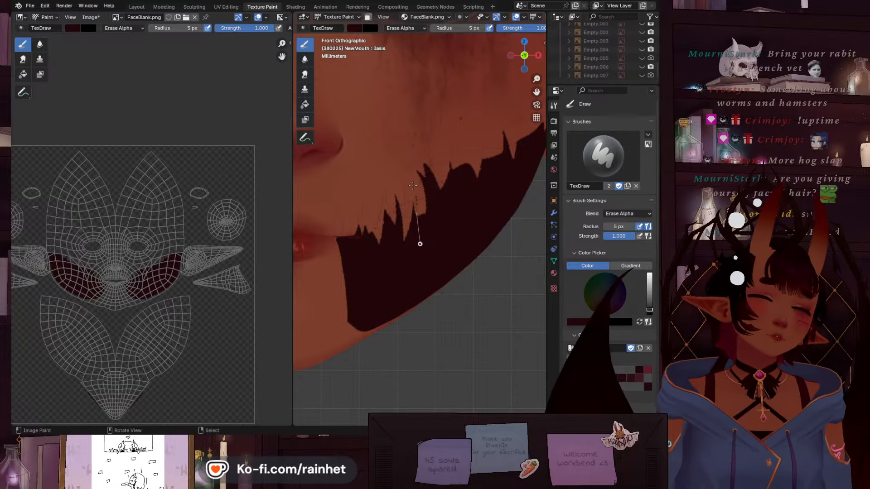
left_click_drag(413, 186, 420, 235)
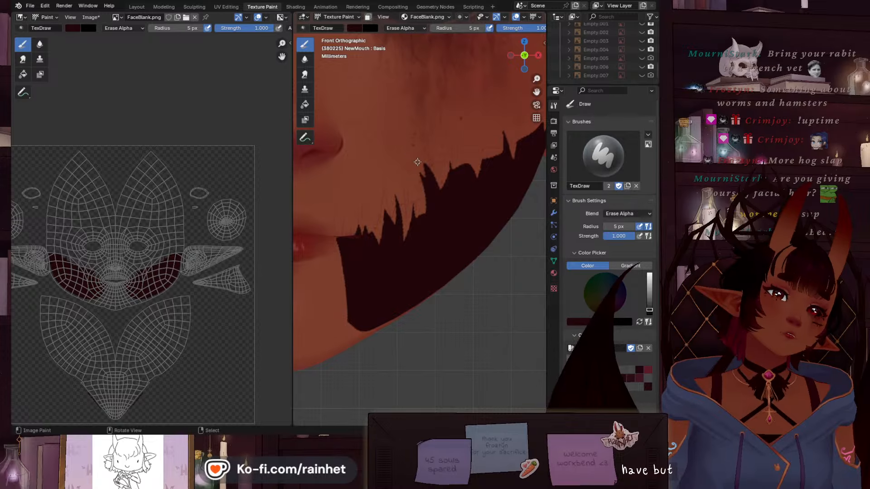
Set the blend to Mix and paint a longer tip on the tall spike in the middle of the cheek edge
left_click(401, 28)
left_click(392, 49)
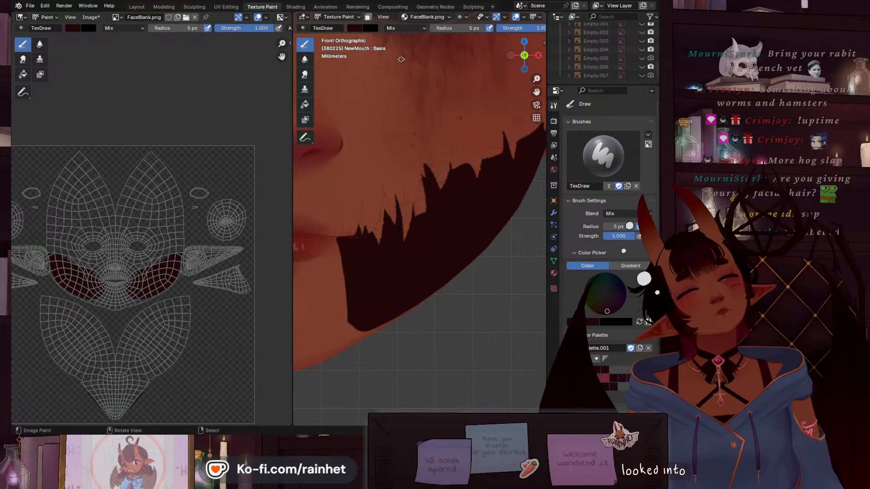
left_click_drag(433, 178, 423, 159)
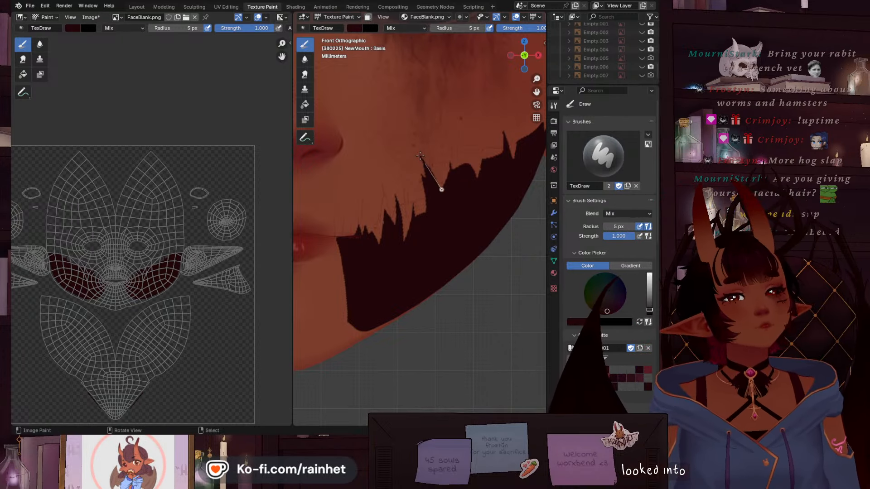
Switch the blend to Erase Alpha and trim the tall mid-cheek spike to a sharper, shorter point
left_click(407, 28)
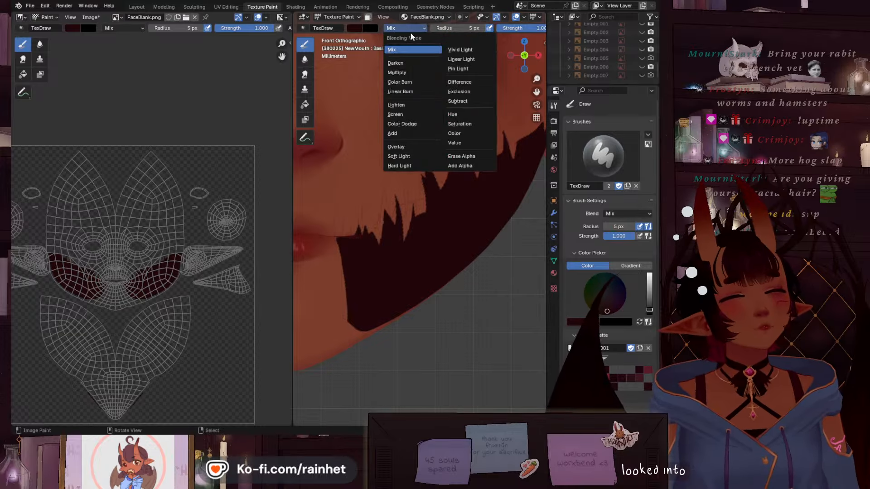
left_click(462, 156)
mouse_move(431, 170)
left_mouse_down()
mouse_move(418, 146)
mouse_move(449, 216)
left_mouse_up()
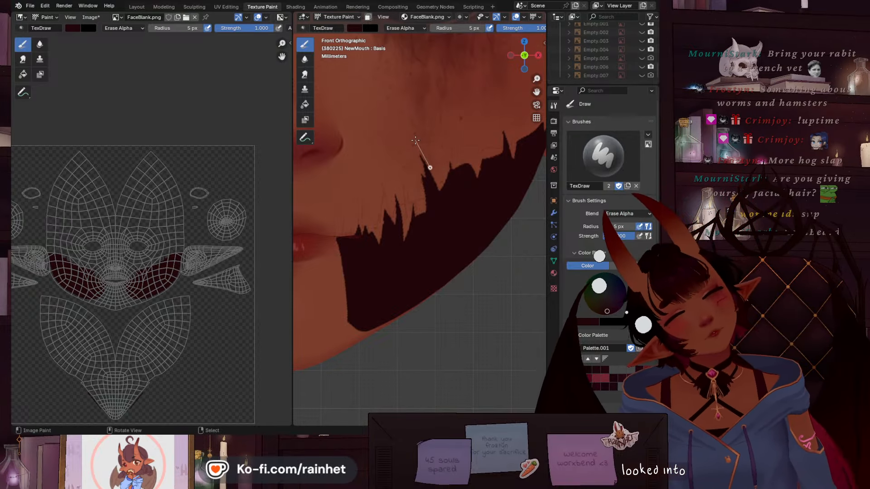
mouse_move(416, 143)
left_mouse_down()
mouse_move(439, 187)
mouse_move(385, 105)
left_mouse_up()
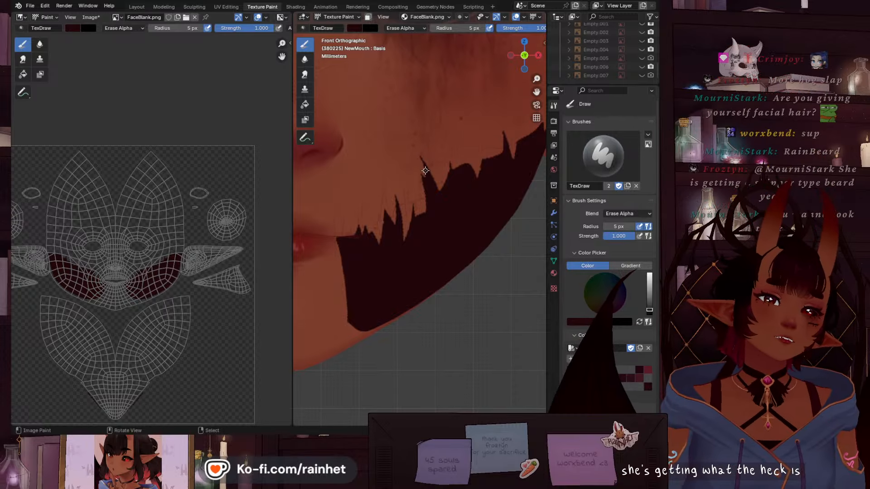
left_click_drag(418, 150, 423, 171)
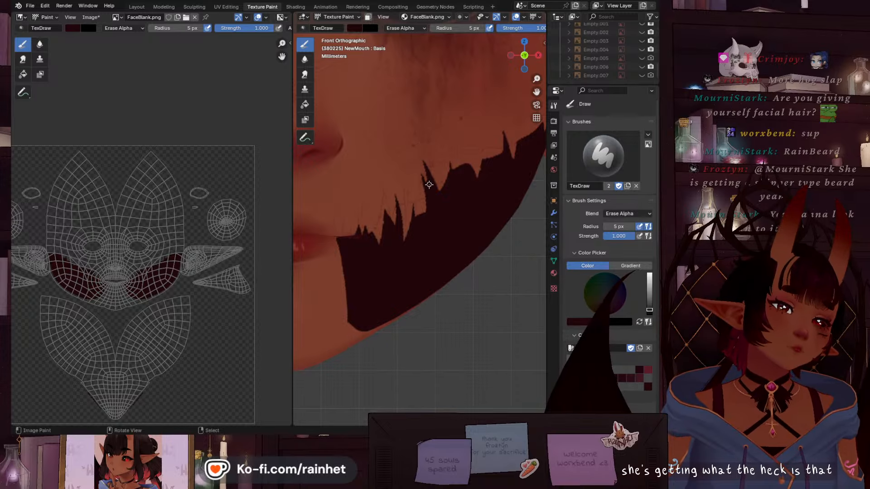
Refine the spikes around the middle of the cheek edge using Mix, and return the blend to Erase Alpha
left_click(405, 28)
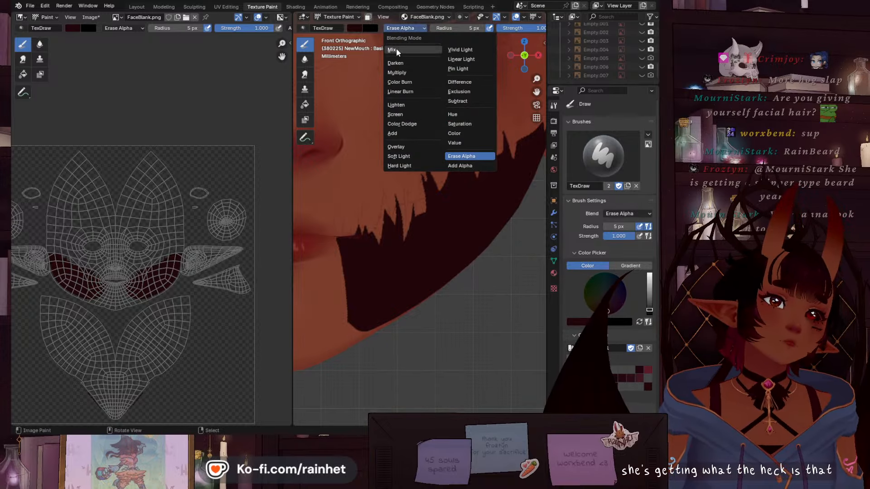
left_click(396, 48)
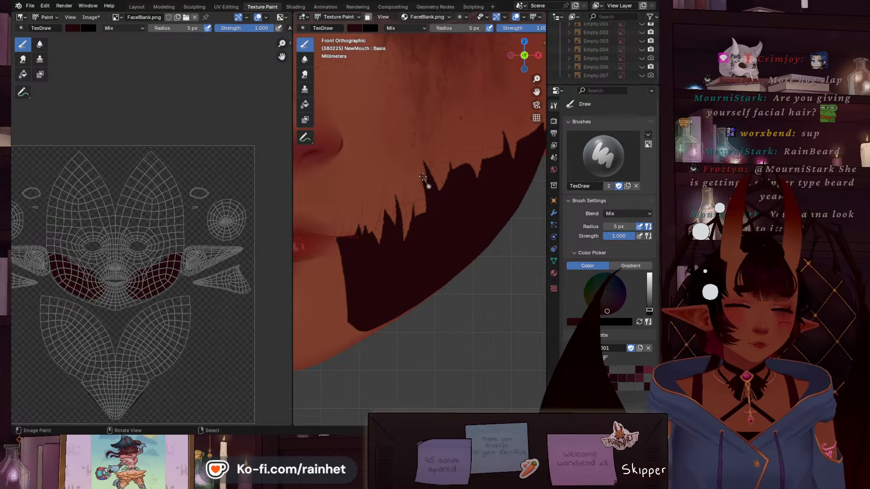
left_click_drag(434, 199, 444, 232)
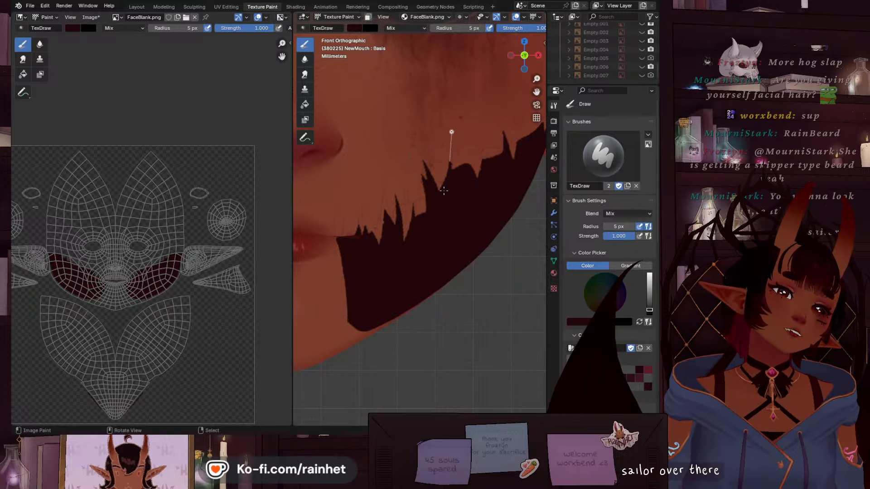
left_click(406, 28)
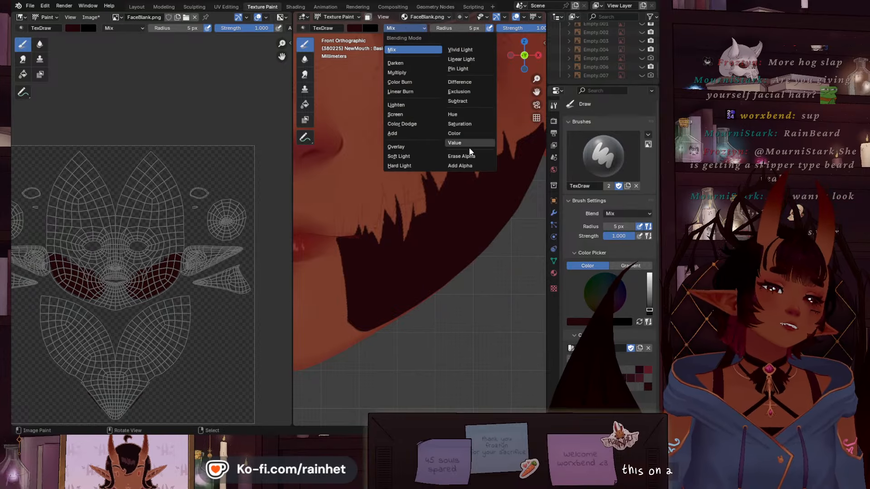
left_click(451, 157)
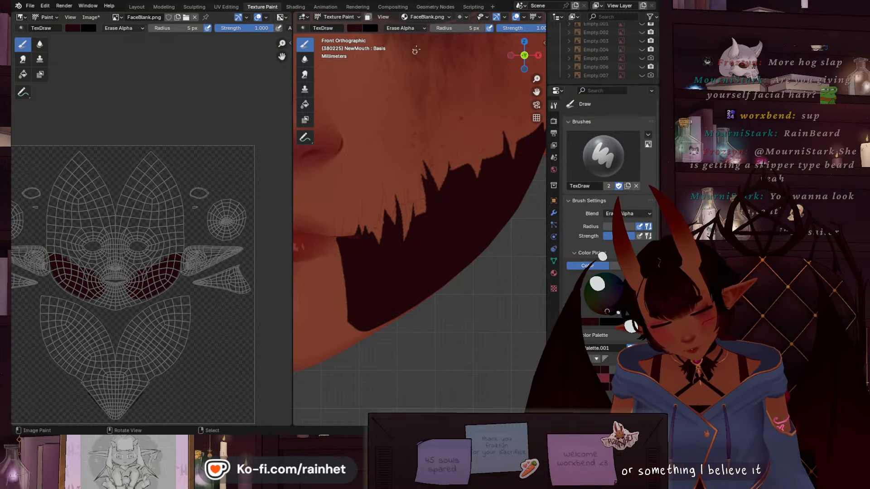
Paint a dark spike with Mix on the cheek edge nearer the ear and trim the notch beside it with Erase Alpha
left_click(406, 28)
left_click(390, 43)
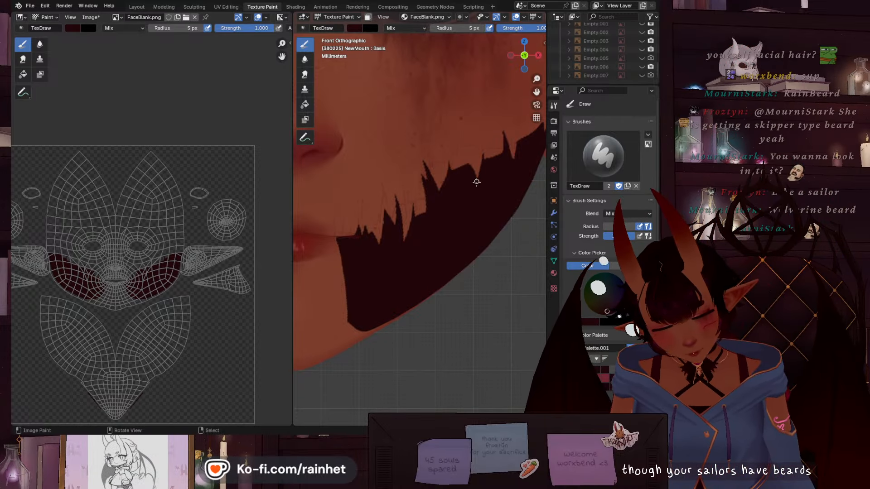
left_click(393, 28)
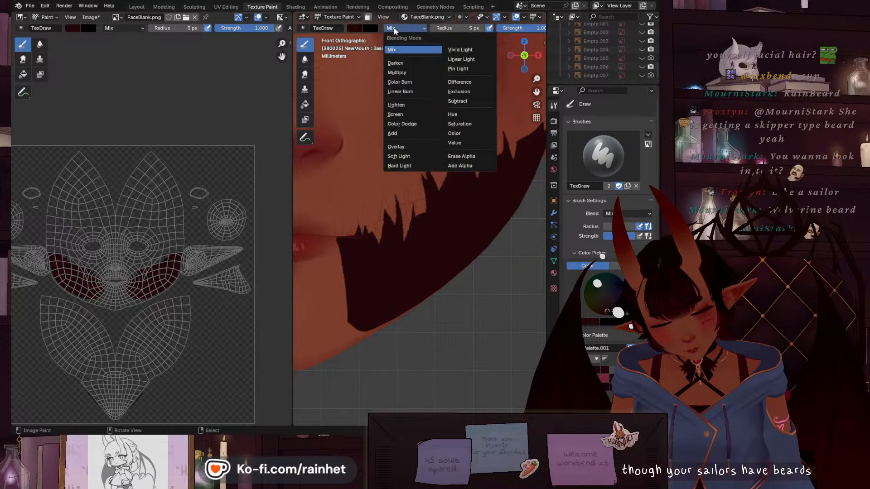
left_click(470, 157)
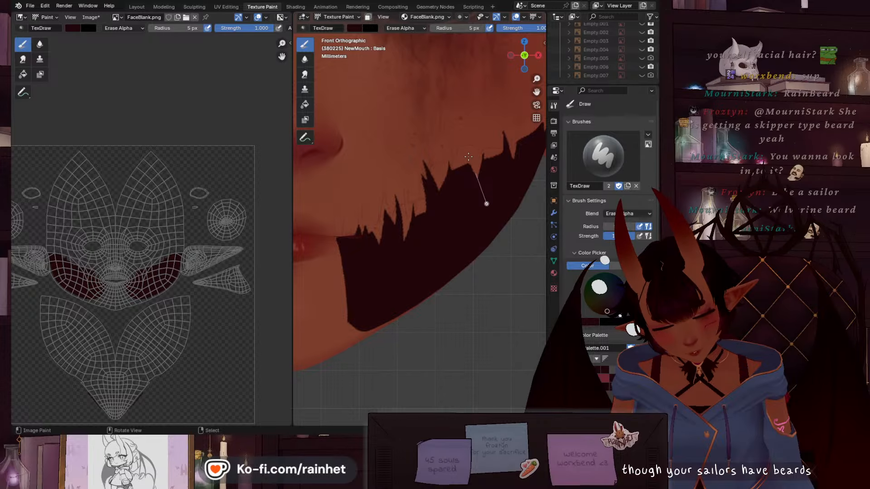
Examine both torn-cheek patches at an angle and from the front, comparing close and distant views
scroll(436, 126, "down", 6)
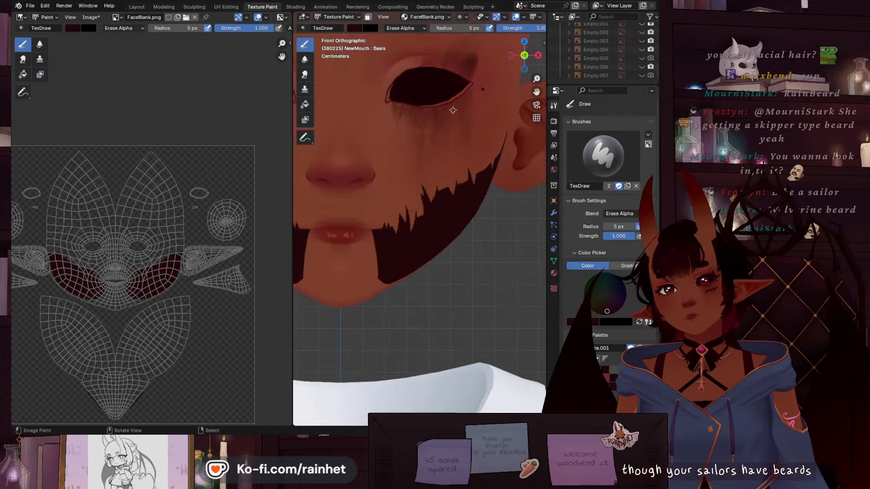
middle_click_drag(436, 126, 433, 259)
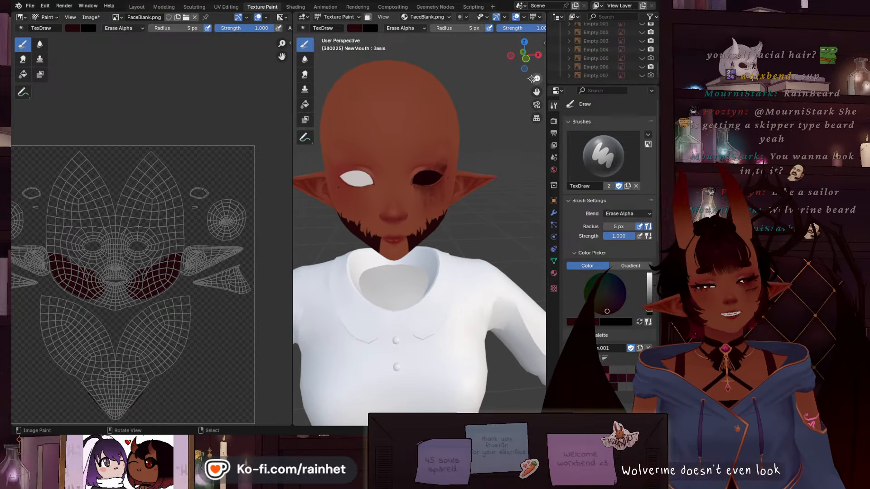
left_click(526, 60)
scroll(476, 239, "up", 4)
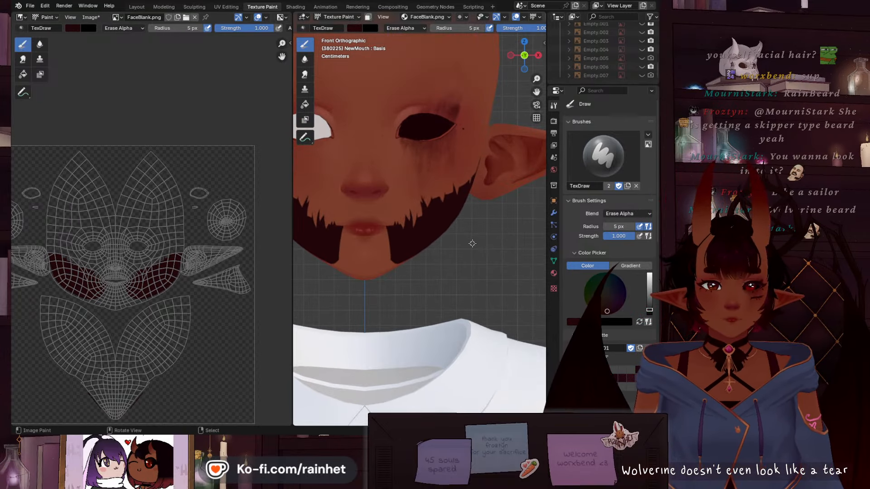
scroll(471, 234, "down", 5)
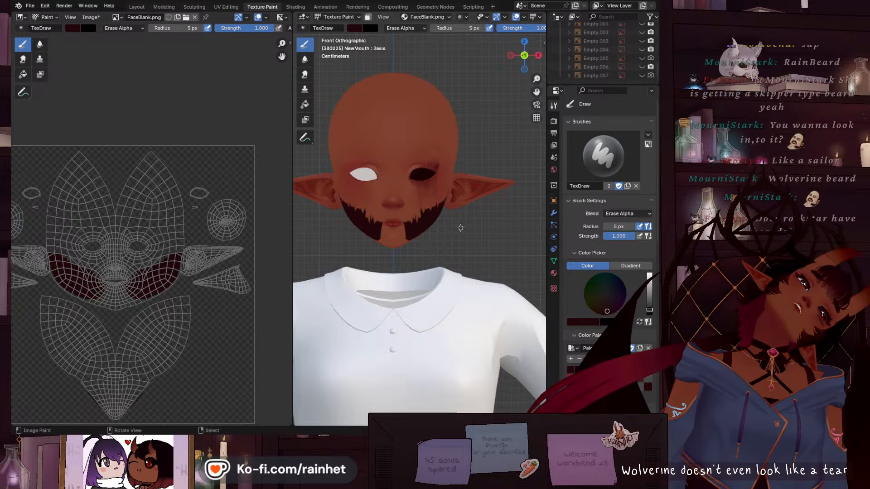
scroll(443, 205, "up", 5)
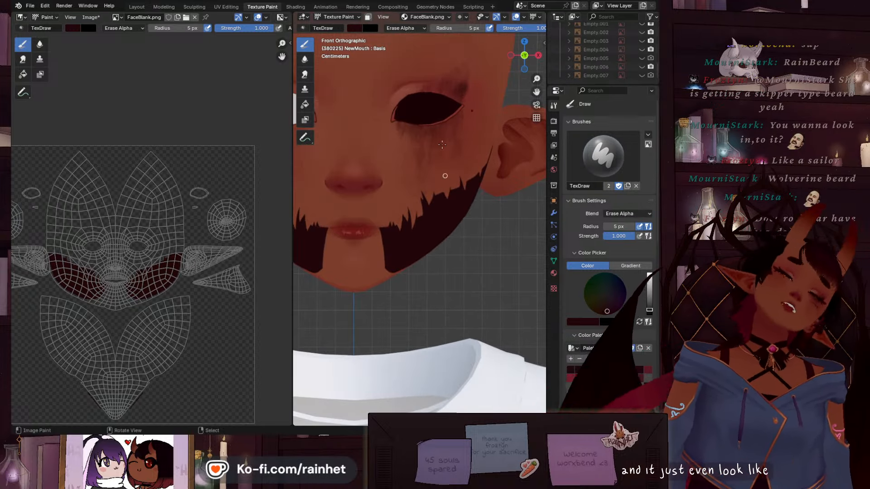
scroll(430, 73, "down", 5)
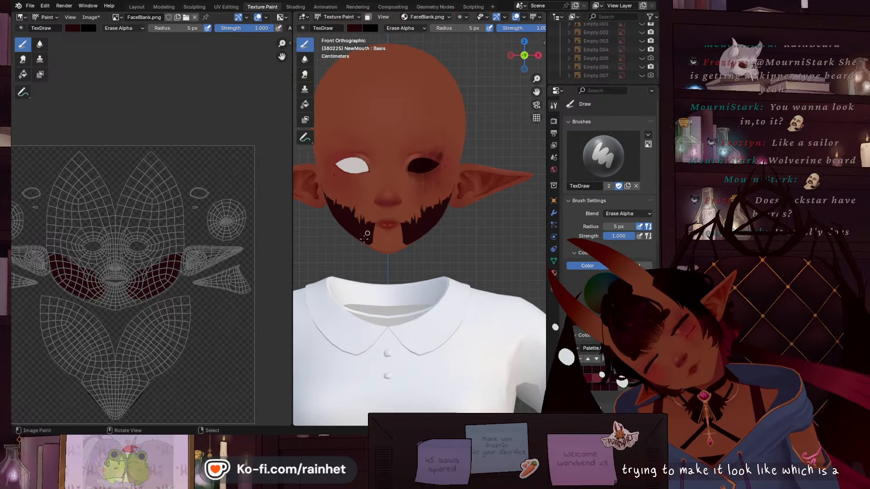
Unhide the NewMouth.001 object to show the tusks over the cheek patches
scroll(385, 233, "up", 1)
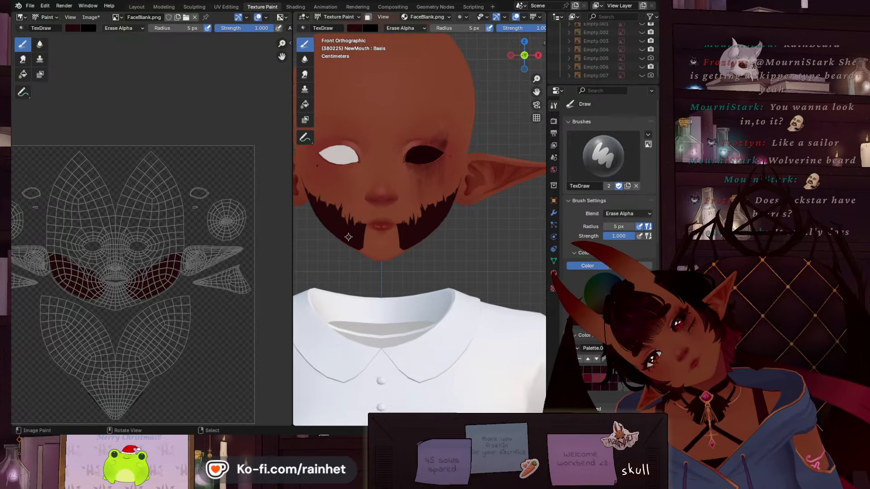
scroll(627, 50, "up", 4)
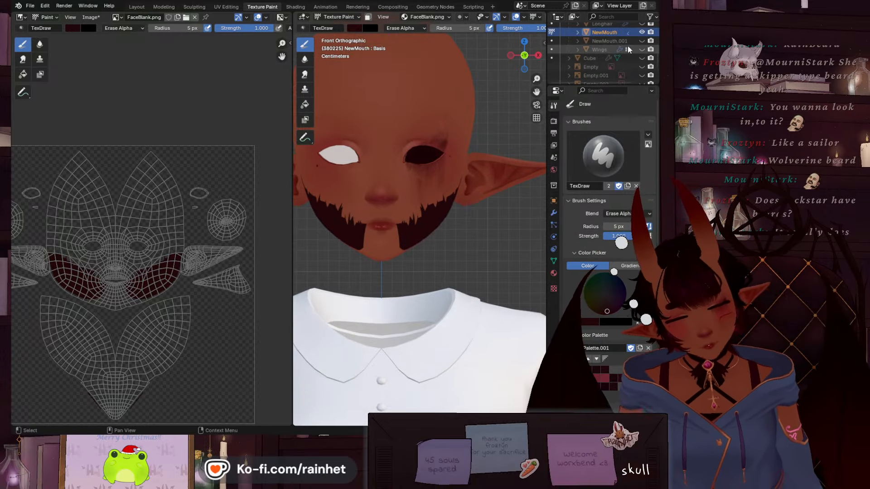
left_click(642, 58)
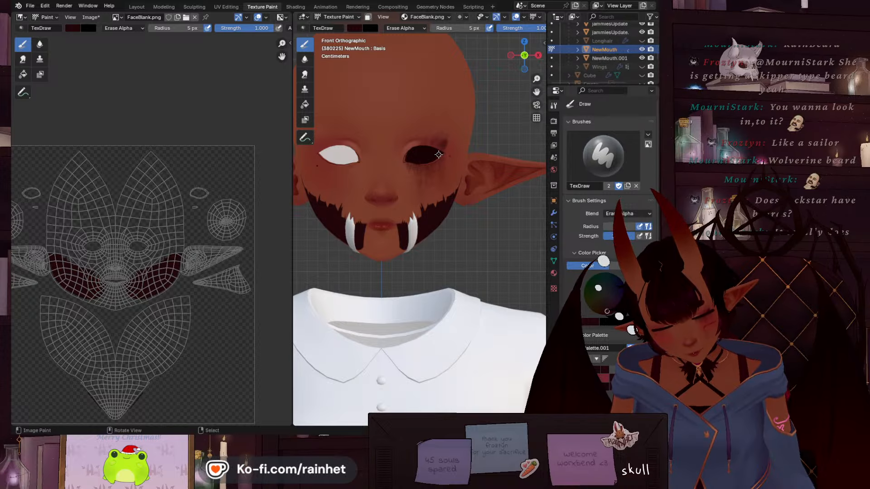
Check the torn-cheek patches with and without the tusks from near and far, and hide the NewMouth.001 object
scroll(439, 154, "down", 3)
scroll(412, 243, "up", 3)
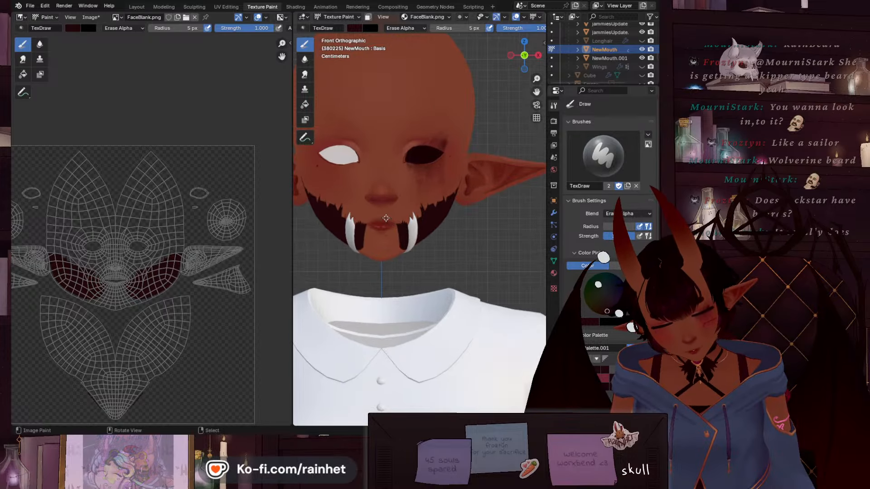
scroll(390, 165, "down", 4)
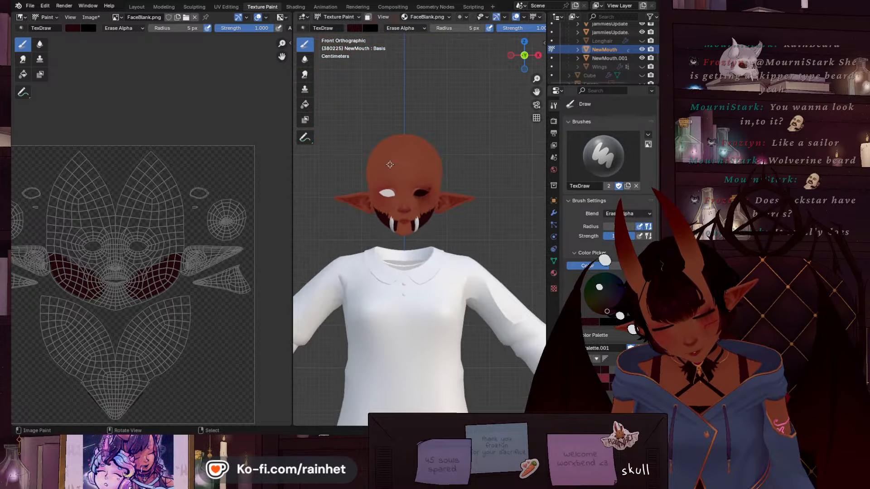
scroll(394, 223, "up", 5)
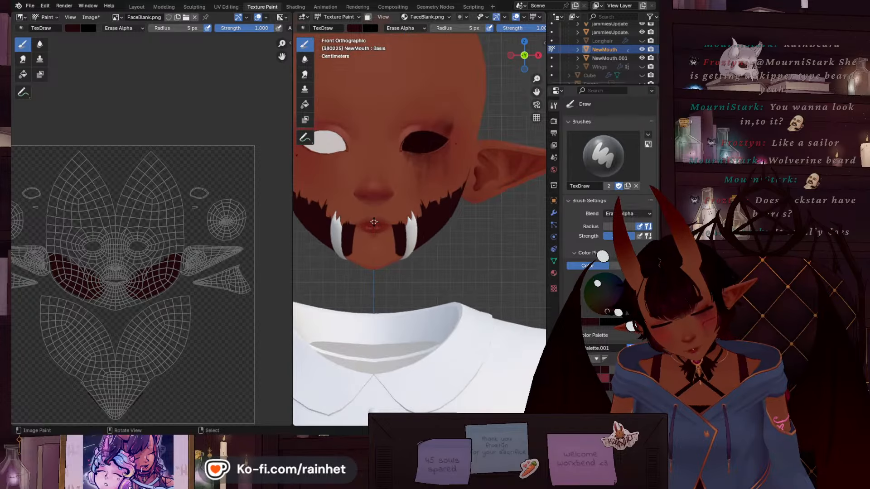
scroll(373, 222, "down", 3)
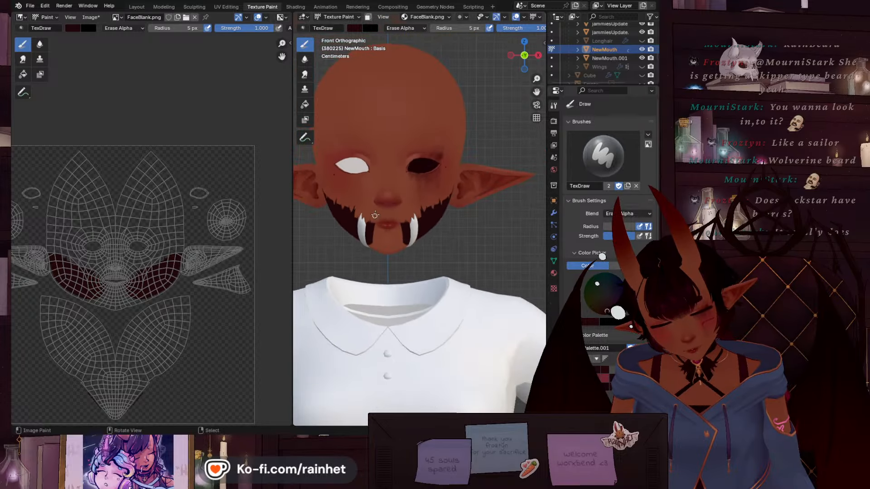
left_click(641, 58)
left_click(641, 58)
left_click(642, 58)
left_click(641, 58)
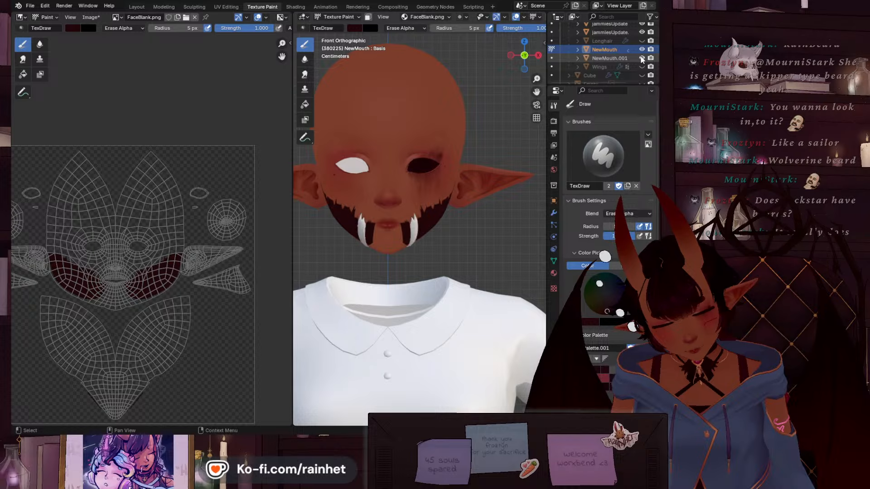
left_click(641, 58)
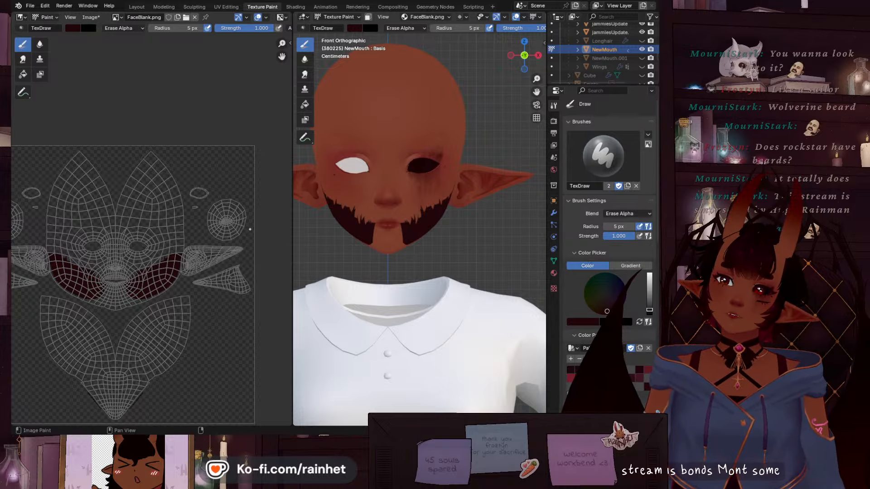
Set the brush blend to Mix and paint a taller dark spike around the middle of the cheek edge
scroll(417, 226, "up", 6)
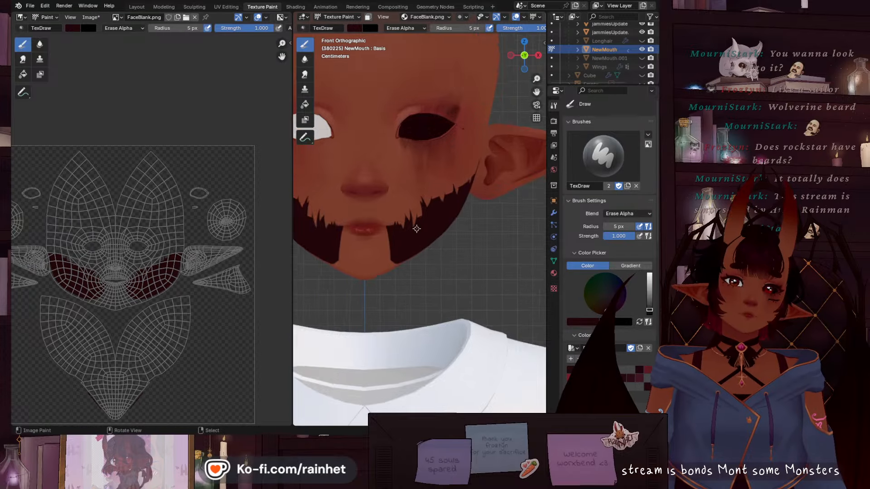
scroll(416, 222, "down", 8)
scroll(438, 220, "up", 3)
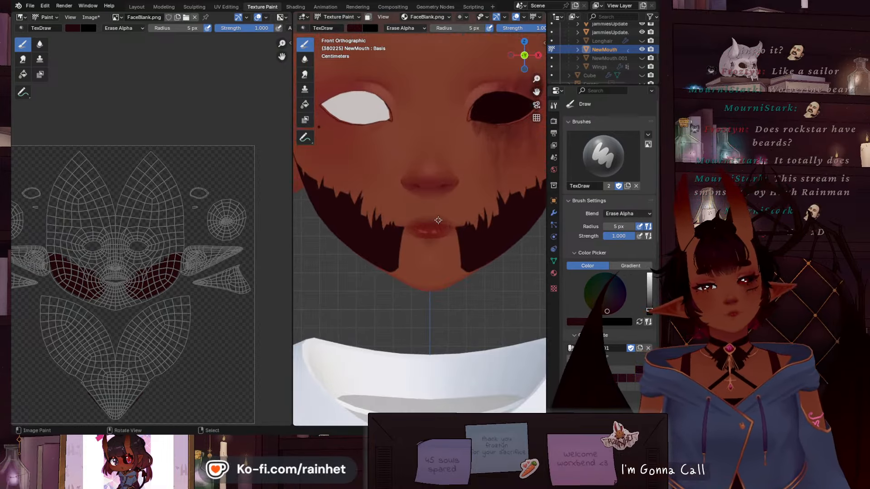
scroll(426, 225, "up", 6)
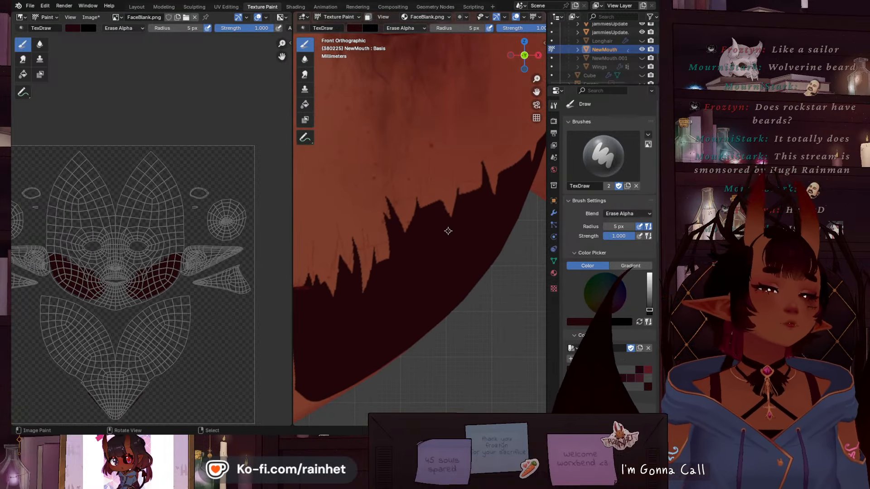
left_click_drag(416, 210, 405, 235)
left_click_drag(423, 180, 421, 155)
left_click(396, 29)
left_click(403, 50)
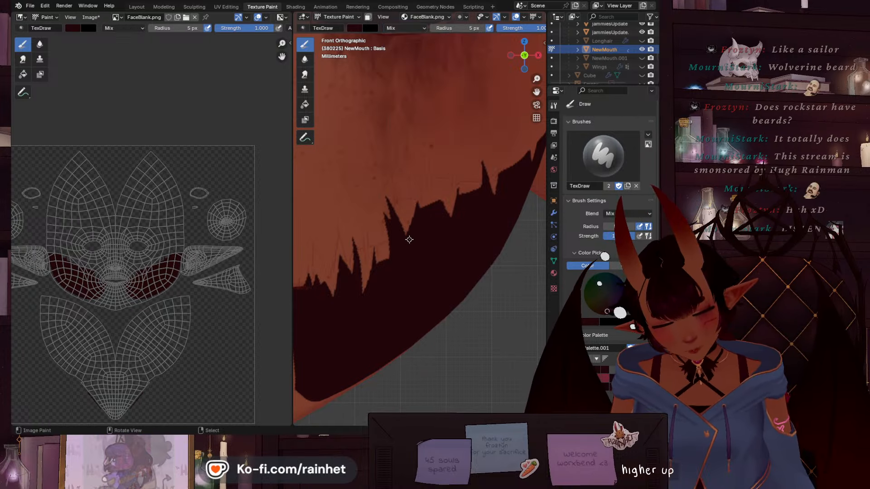
left_click_drag(414, 220, 407, 239)
left_click_drag(423, 179, 419, 160)
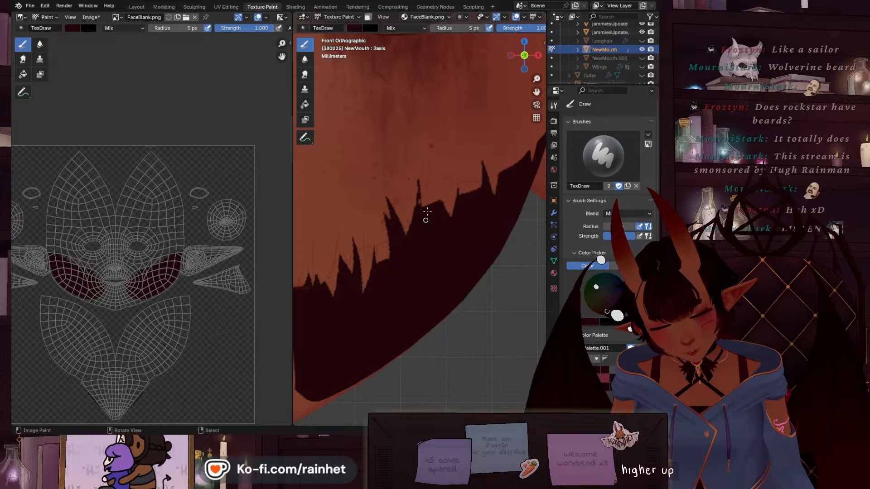
left_click_drag(419, 178, 421, 257)
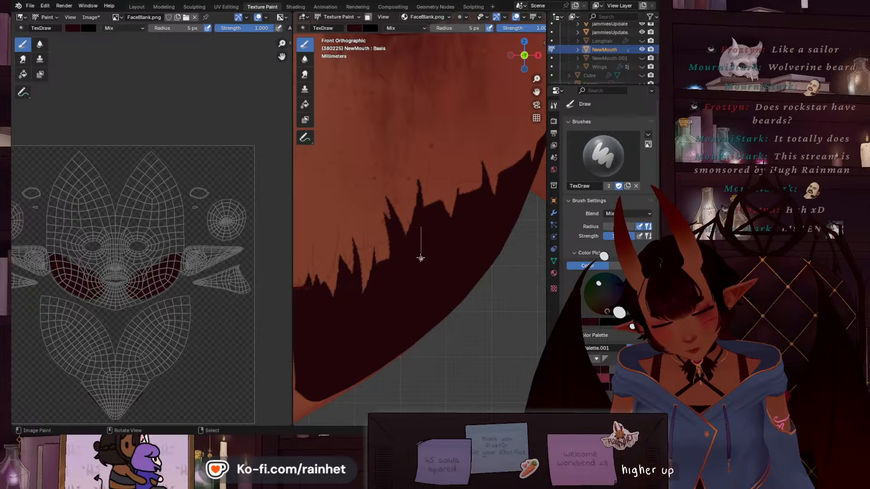
mouse_move(419, 217)
left_mouse_down()
mouse_move(417, 165)
mouse_move(427, 257)
left_mouse_up()
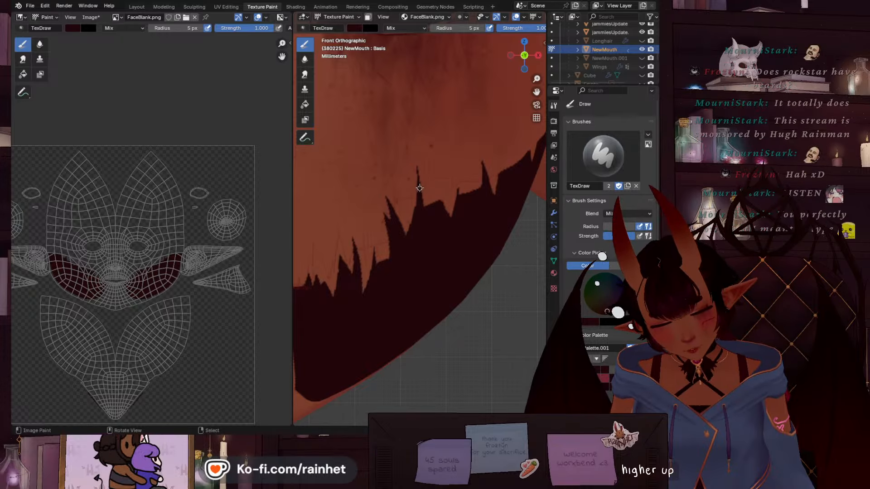
Raise the dark edge beside the new spike, add a thin spike nearer the ear, and return the blend to Erase Alpha
left_click_drag(470, 196, 422, 191)
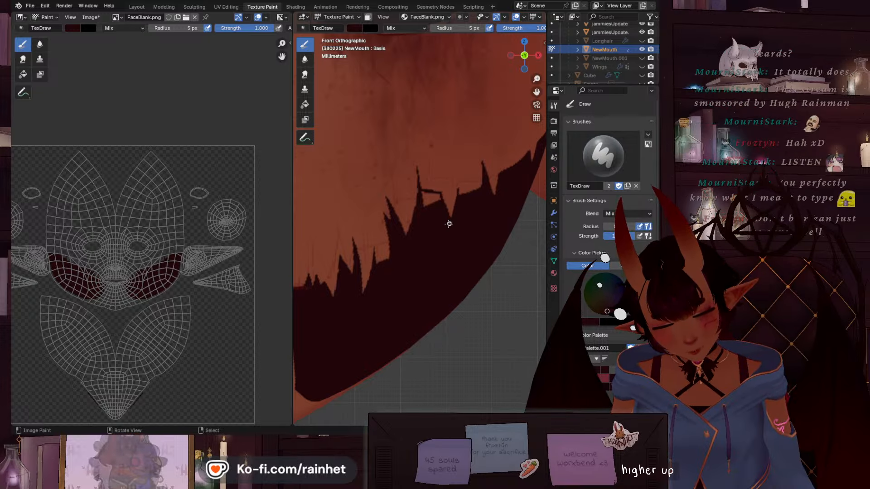
mouse_move(449, 224)
left_mouse_down()
mouse_move(460, 188)
mouse_move(459, 139)
left_mouse_up()
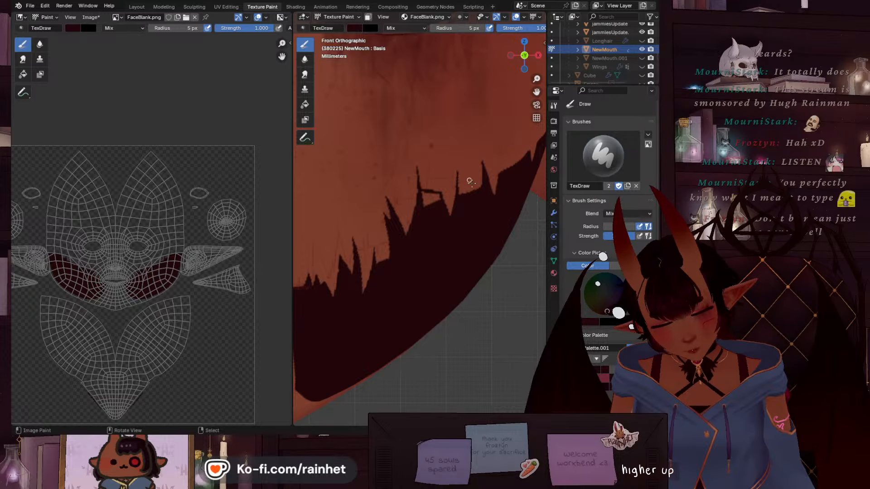
left_click_drag(504, 185, 458, 192)
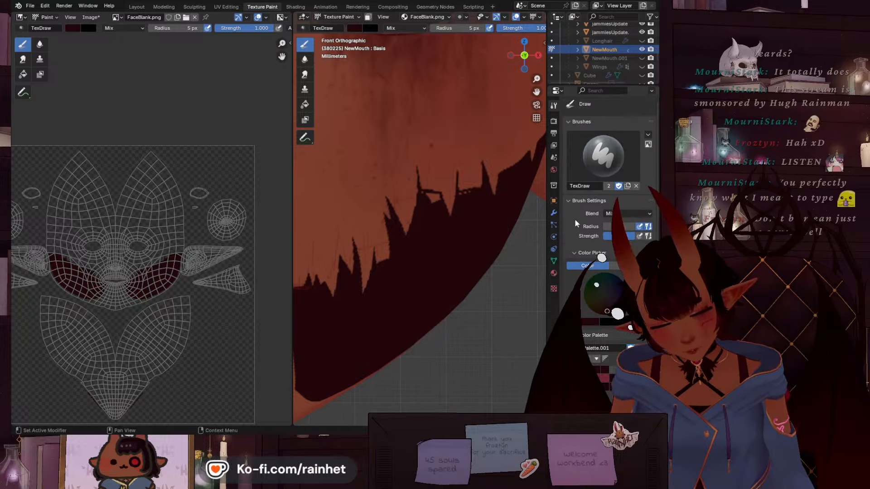
scroll(584, 188, "down", 10)
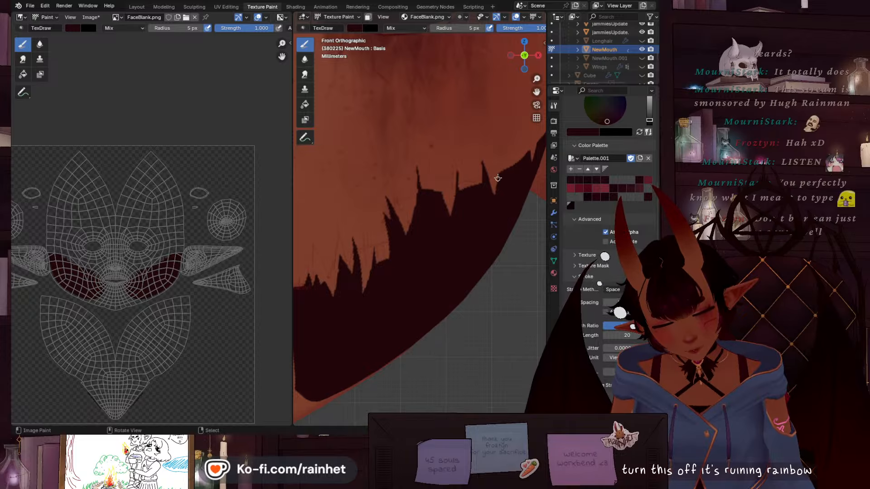
left_click(404, 28)
left_click(462, 156)
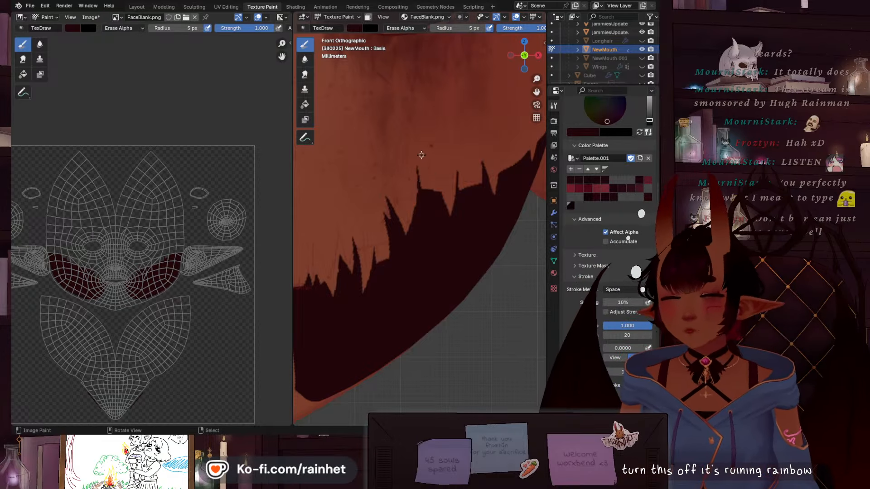
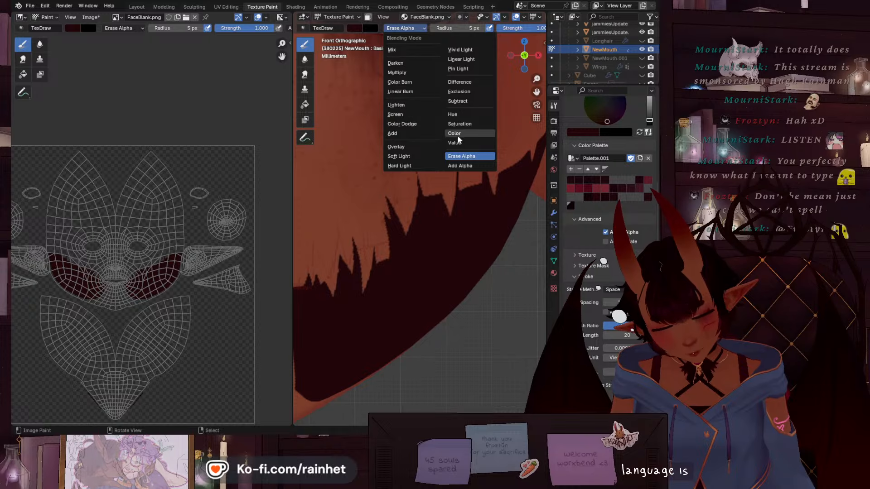
Using Mix, lengthen the neighbouring spike nearer the mouth and fill part of the notch between the two middle spikes
left_click(392, 49)
left_click_drag(390, 206, 384, 179)
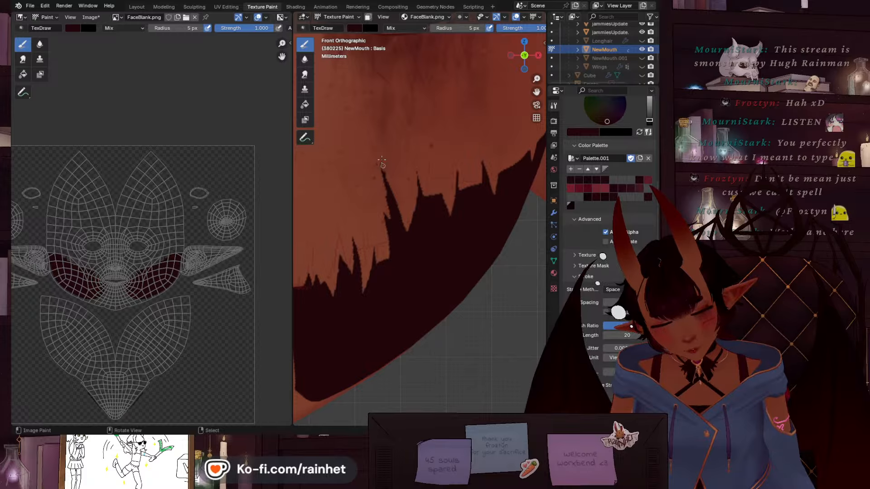
left_click_drag(383, 166, 410, 220)
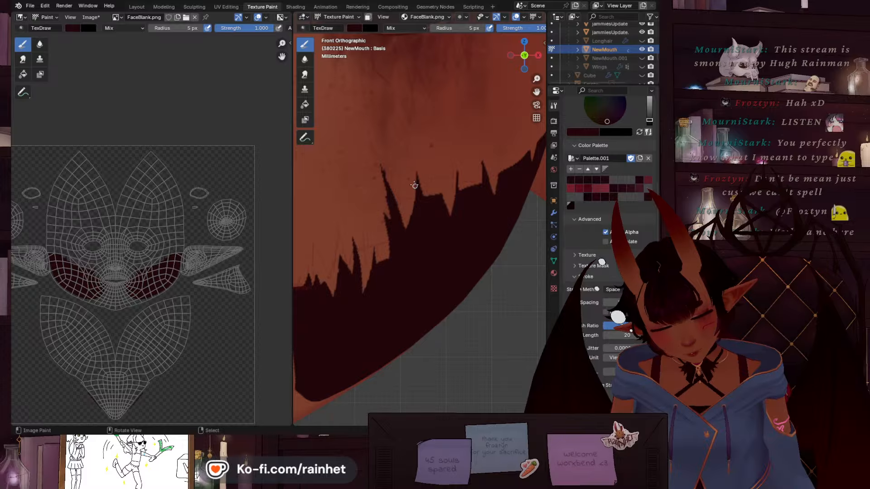
left_click_drag(417, 174, 401, 239)
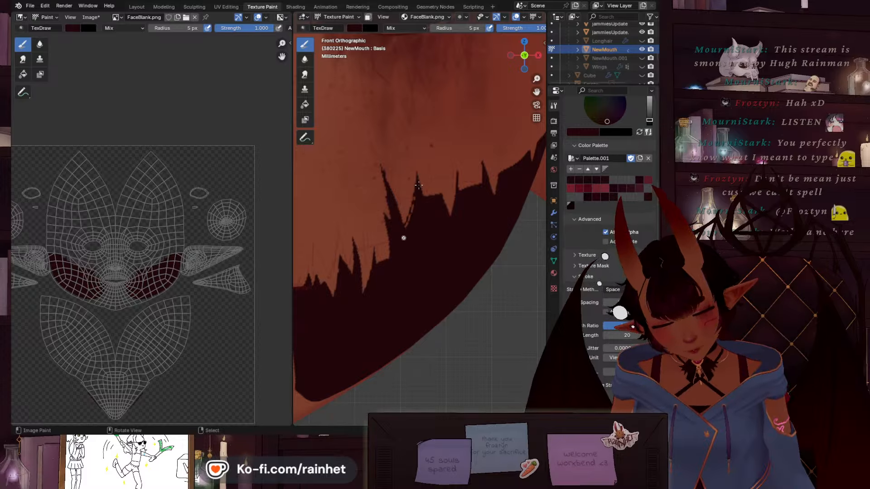
key("ctrl+z")
left_click_drag(417, 187, 402, 223)
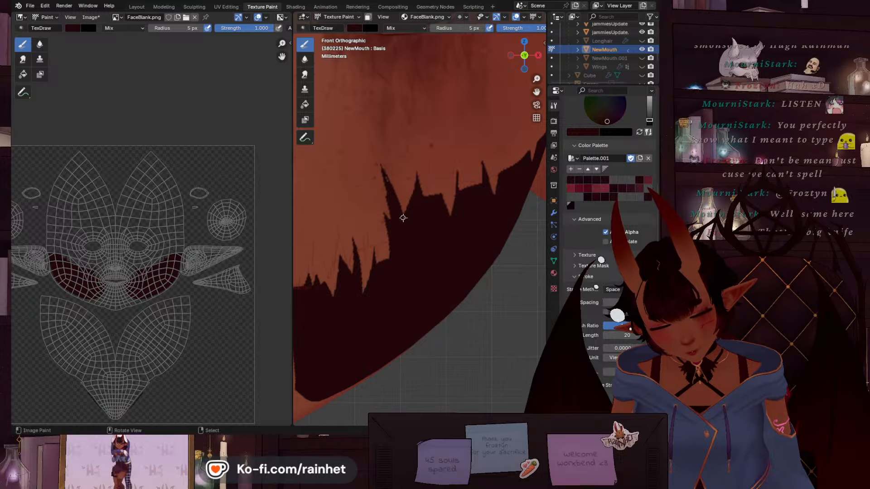
left_click_drag(385, 175, 403, 210)
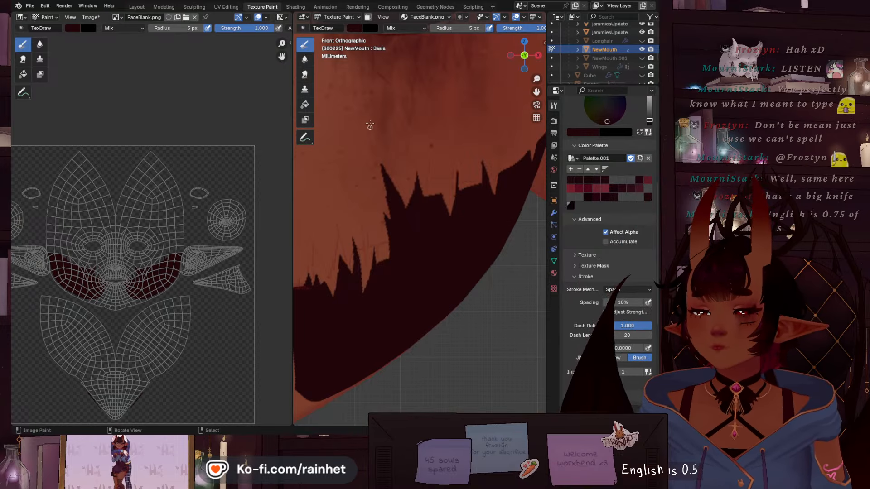
Paint a narrow dark spike with Mix on the mouth side of the tallest cheek spike
left_click(389, 28)
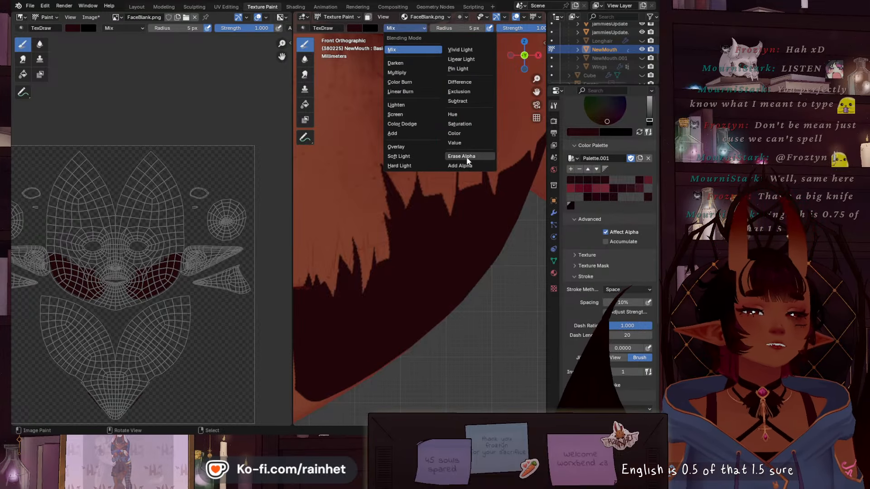
left_click(413, 28)
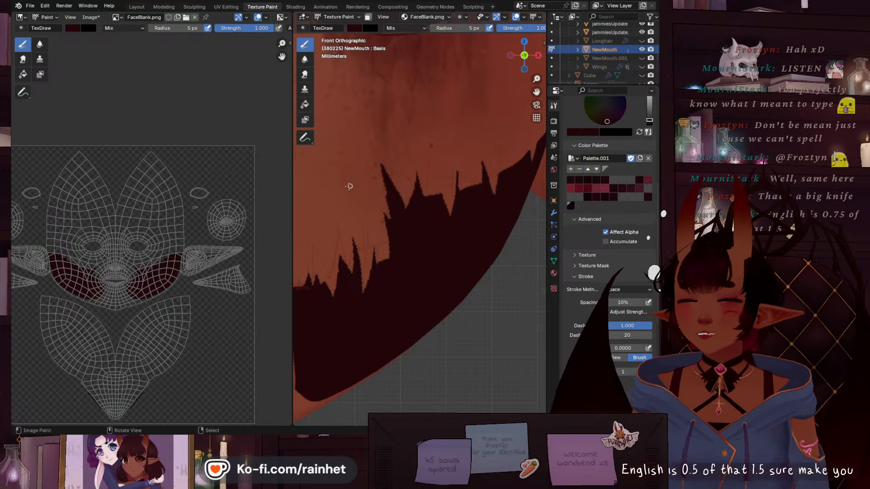
scroll(349, 186, "down", 6)
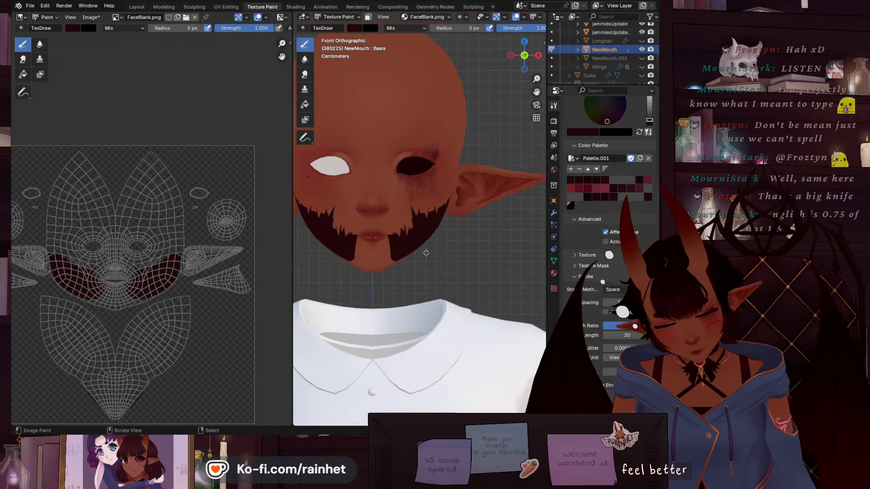
scroll(414, 238, "up", 8)
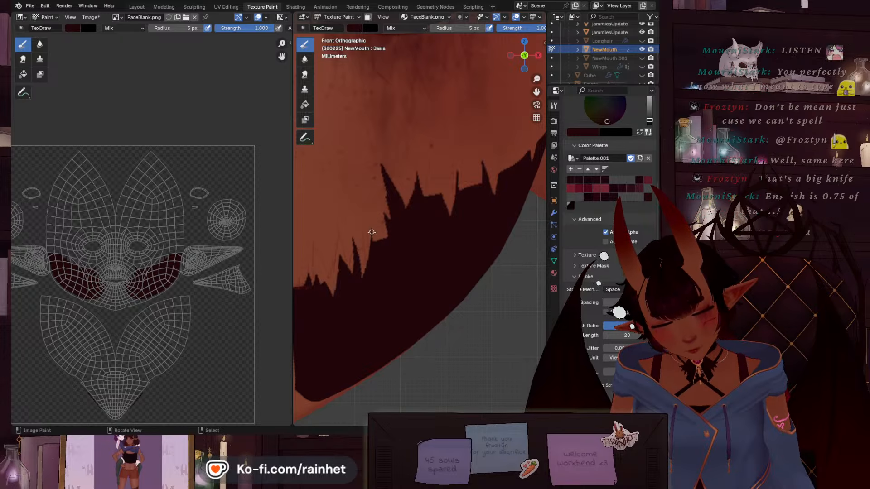
left_click_drag(372, 232, 371, 219)
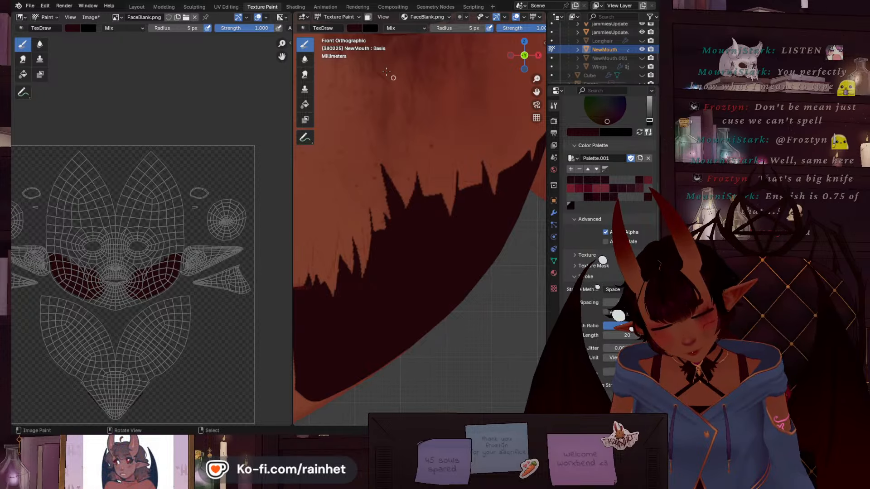
Set the blend to Erase Alpha and trim the tip and ear-facing side of the tallest cheek spike
left_click(400, 28)
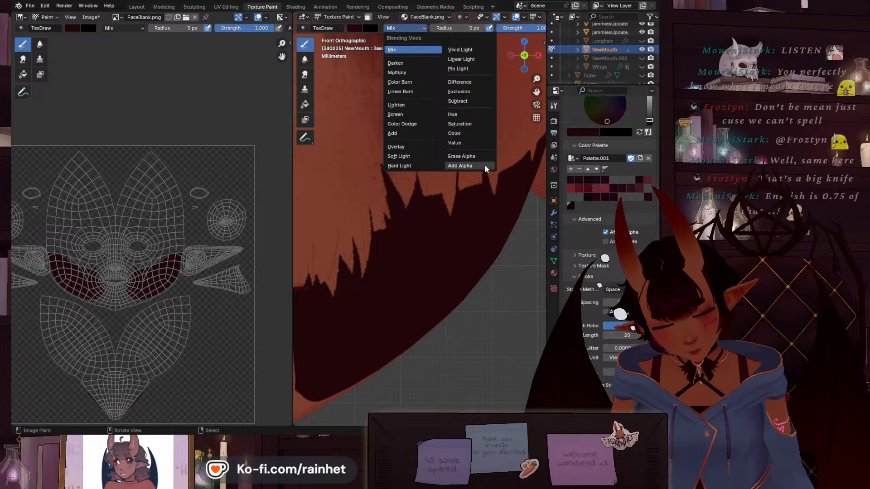
left_click(461, 155)
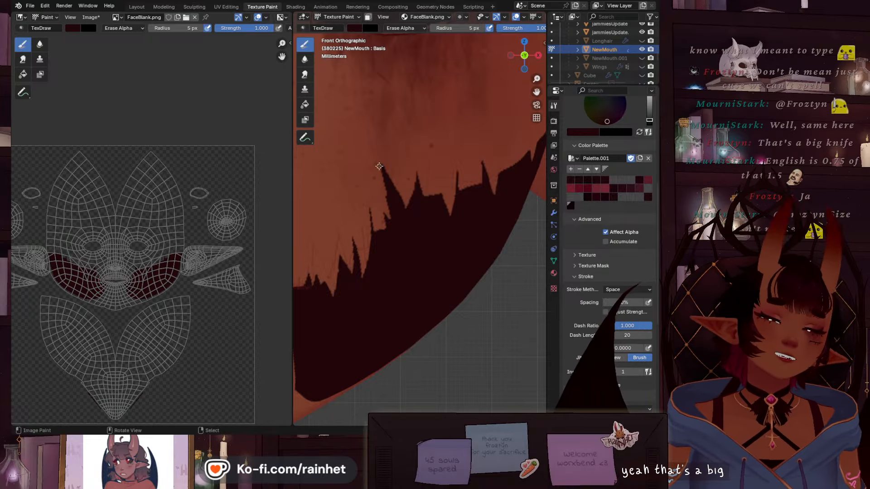
mouse_move(376, 146)
left_mouse_down()
mouse_move(390, 246)
mouse_move(381, 158)
mouse_move(411, 215)
left_mouse_up()
mouse_move(382, 162)
left_mouse_down()
mouse_move(408, 213)
mouse_move(409, 240)
left_mouse_up()
Set the blend back to Mix and rebuild the dark edge in the notch between the two middle spikes
left_click(403, 28)
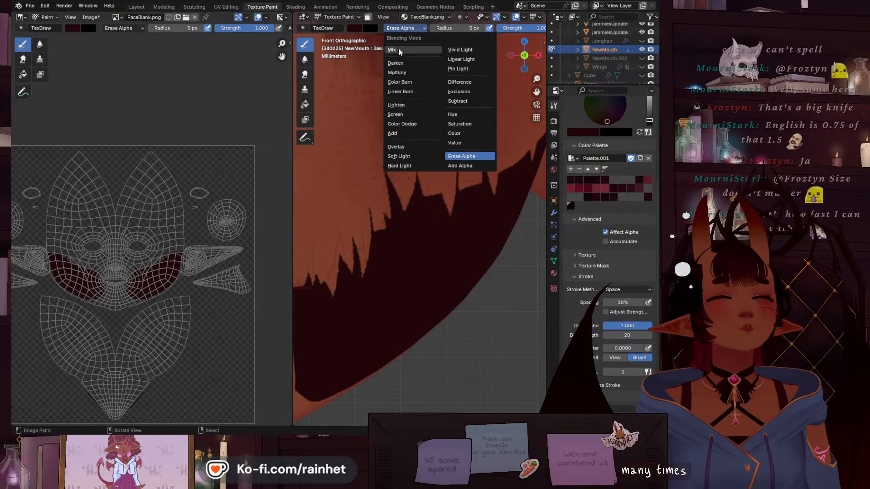
left_click(401, 50)
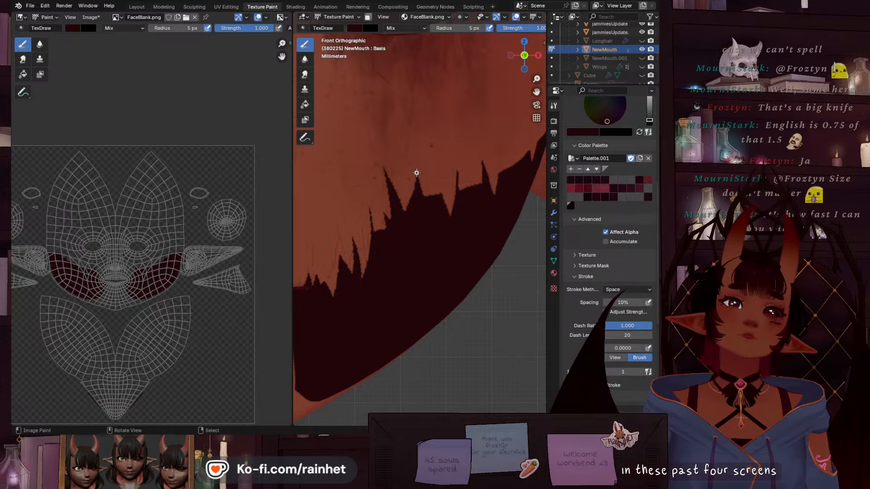
left_click_drag(416, 174, 385, 245)
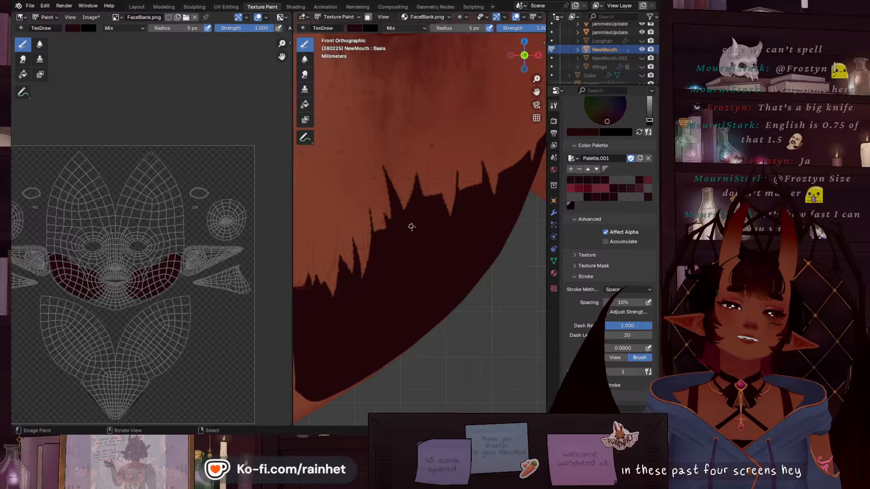
left_click_drag(409, 204, 402, 215)
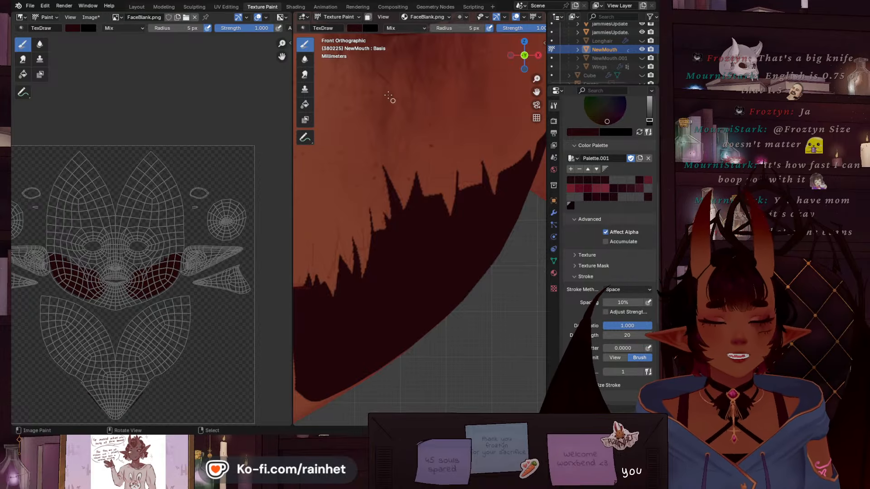
Set the blend to Erase Alpha and trim the second middle spike and the notch beside the thin spike toward the ear
left_click(408, 28)
left_click(465, 156)
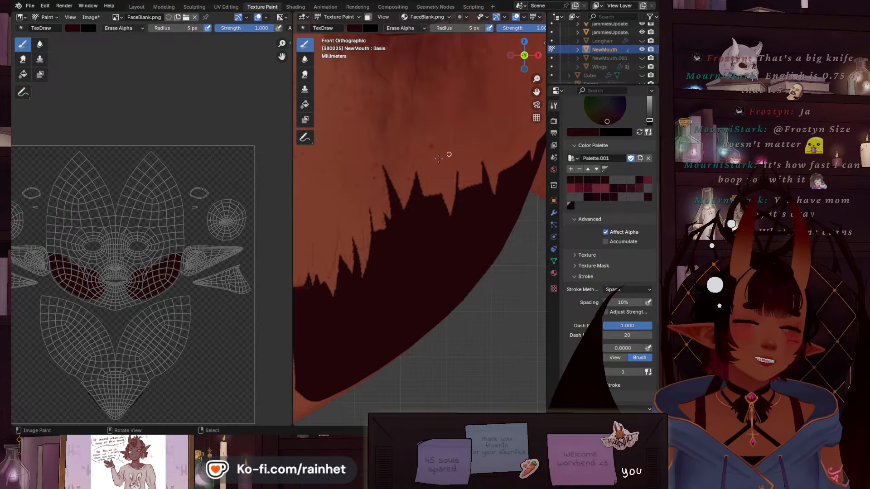
mouse_move(422, 193)
left_mouse_down()
mouse_move(419, 219)
mouse_move(444, 192)
mouse_move(464, 189)
mouse_move(422, 194)
mouse_move(419, 223)
mouse_move(422, 201)
mouse_move(442, 186)
mouse_move(473, 189)
left_mouse_up()
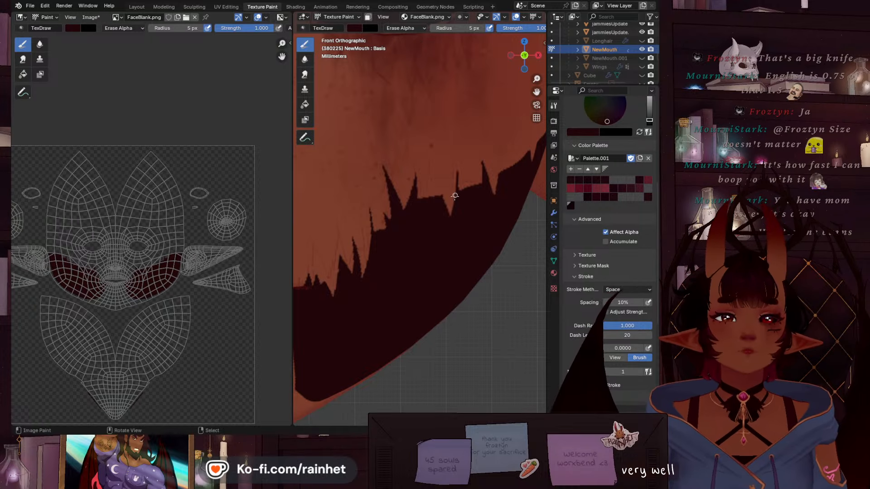
left_click_drag(455, 192, 451, 211)
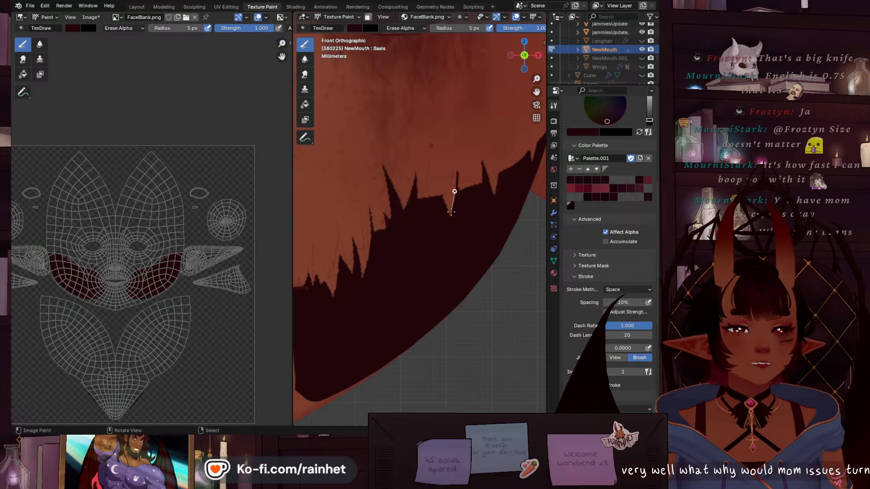
left_click_drag(459, 164, 456, 135)
Set the blend to Mix and thicken the thin spike rising from the notch on the ear-side half of the edge
left_click(395, 29)
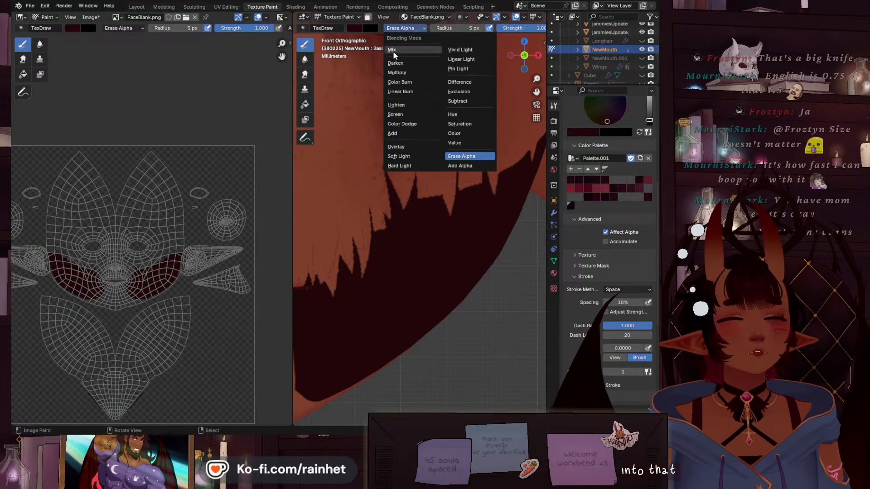
left_click(393, 51)
left_click_drag(450, 219, 460, 145)
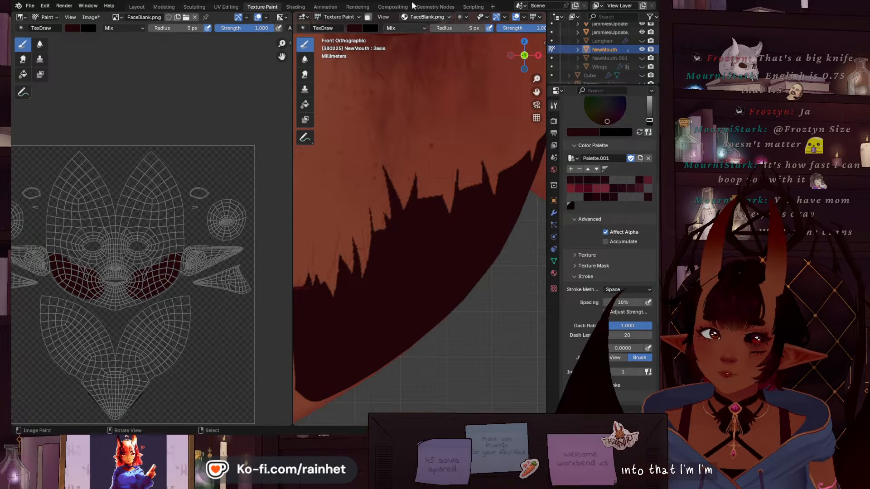
Set the blend to Erase Alpha, shorten the thin spike, and trim the mouth-facing side of the next spike toward the ear
left_click(397, 28)
left_click(463, 157)
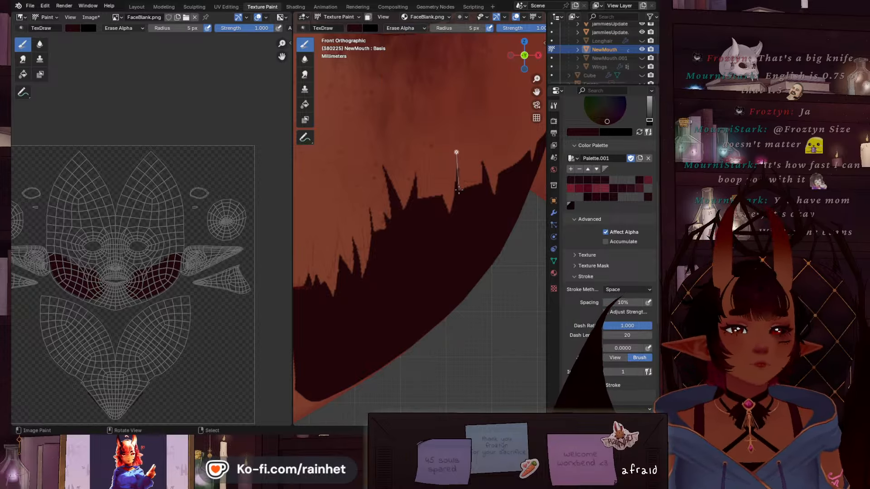
left_click_drag(478, 148, 481, 180)
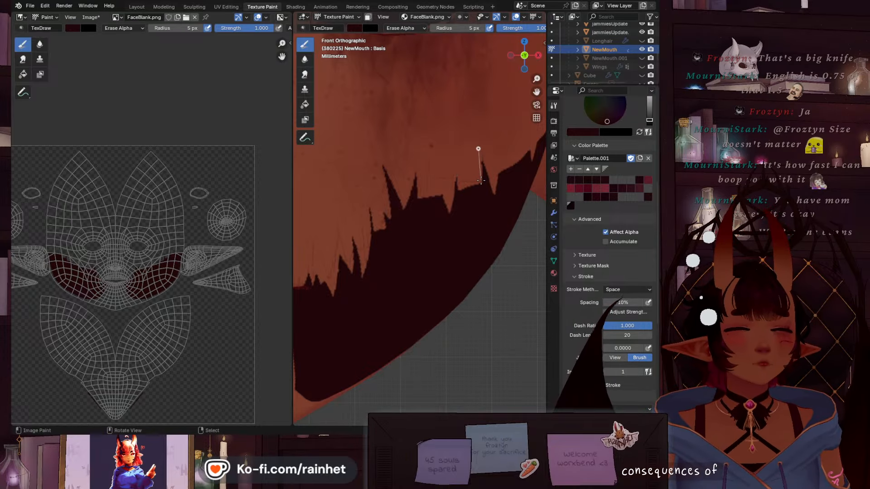
left_click_drag(477, 146, 483, 190)
left_click_drag(478, 146, 484, 213)
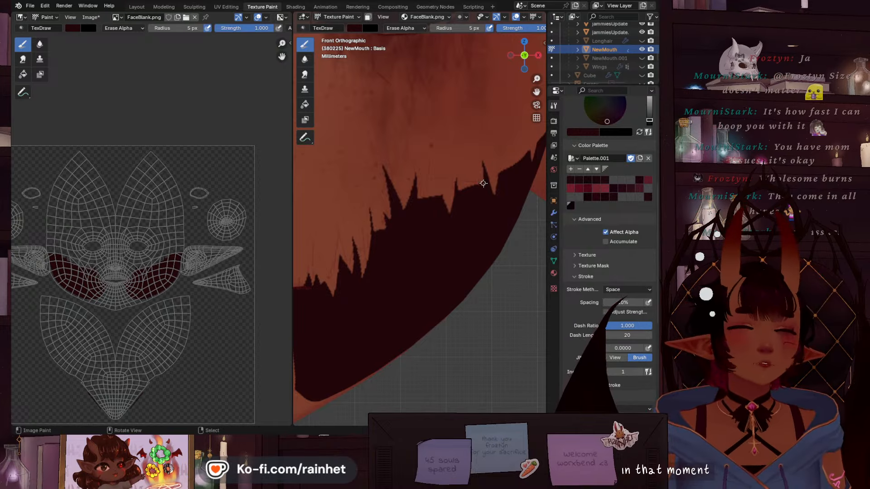
left_click_drag(483, 182, 483, 158)
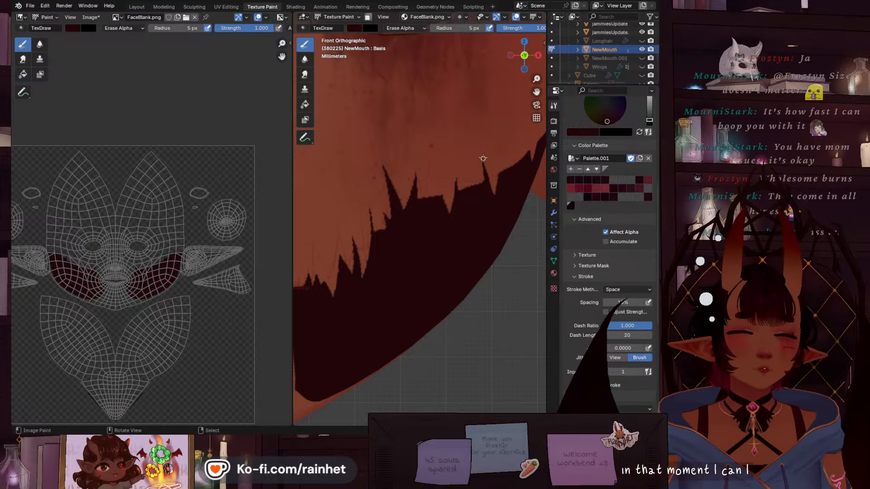
Set the blend back to Mix and touch up the base of the ear-side spike and the shortened thin spike
left_click(407, 28)
left_click(412, 46)
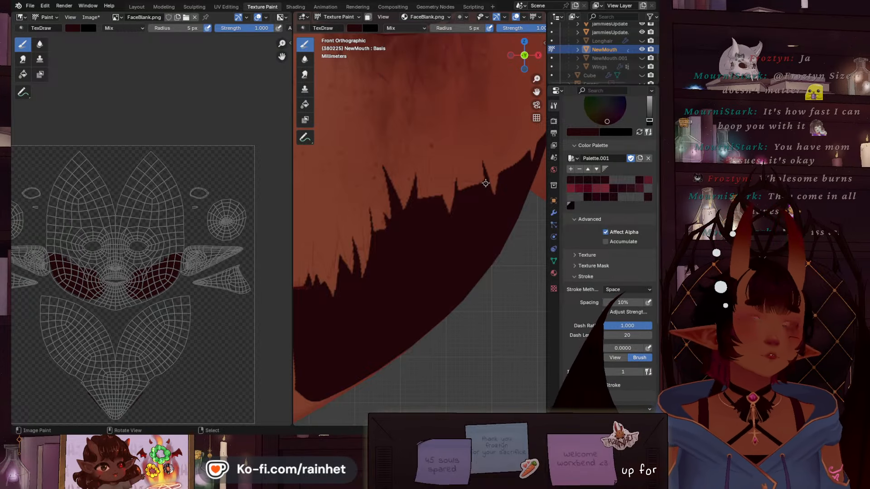
mouse_move(486, 186)
left_mouse_down()
mouse_move(483, 167)
mouse_move(487, 230)
left_mouse_up()
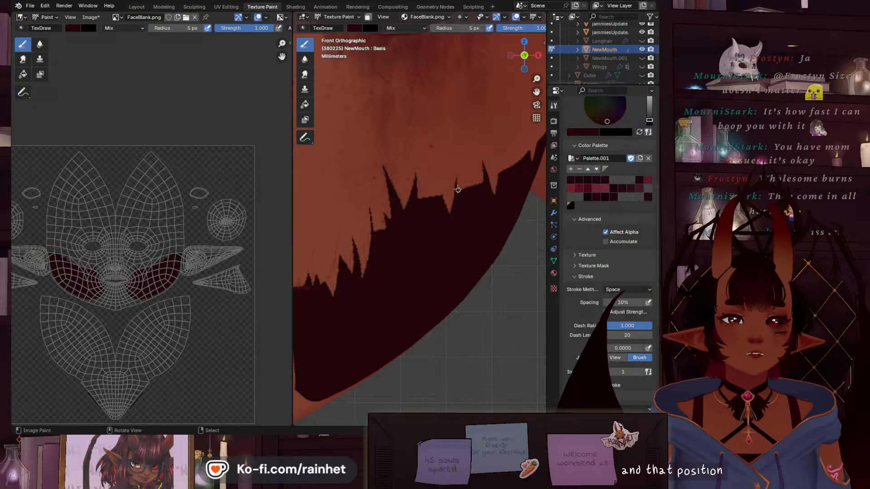
left_click_drag(457, 167, 454, 151)
Switch the blend to Erase Alpha and shave the shortened thin spike down to a finer point
left_click(397, 25)
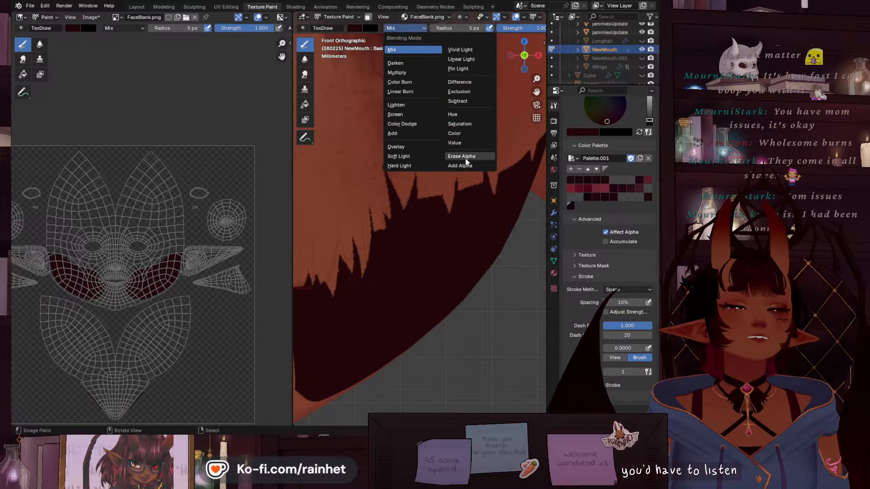
left_click(462, 156)
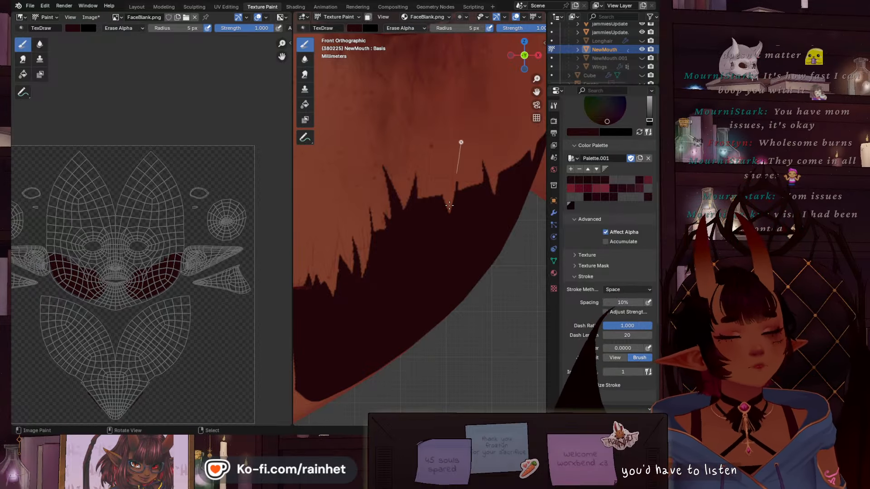
left_click_drag(461, 142, 462, 115)
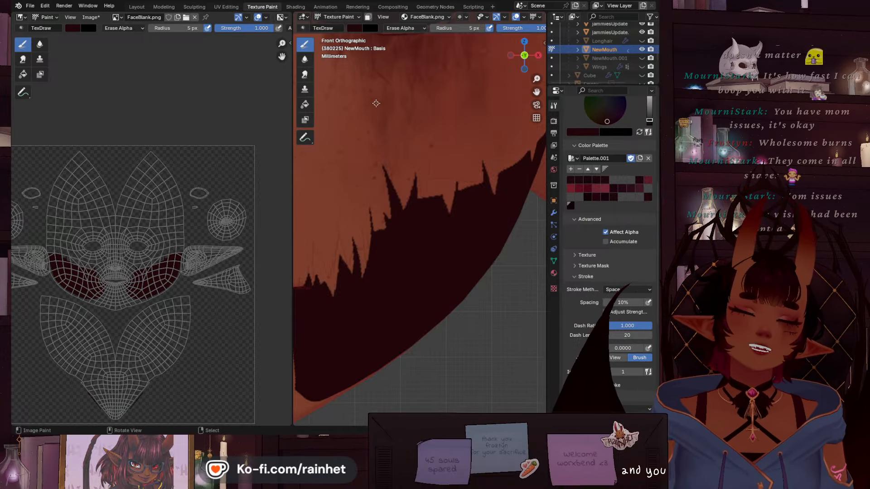
Set the blend to Mix and fill the mouth side of the tallest cheek spike into a broad, tall dark block
scroll(410, 143, "down", 6)
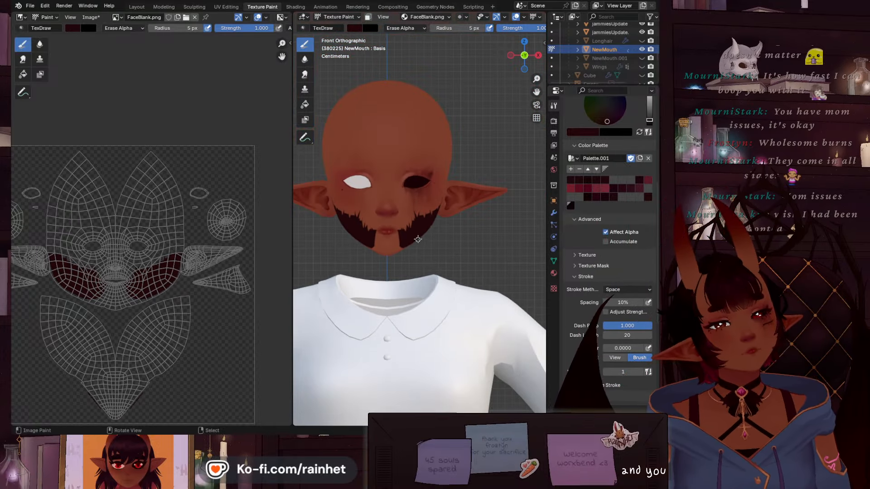
scroll(418, 239, "up", 7)
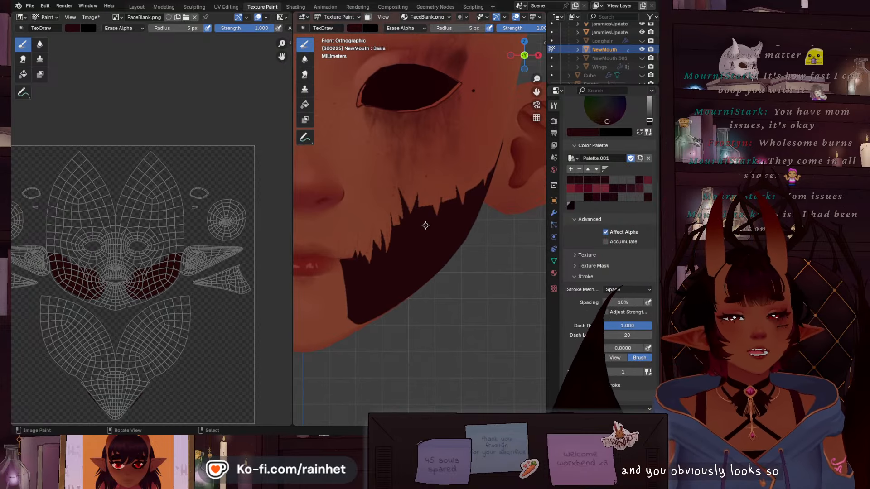
scroll(426, 225, "down", 4)
scroll(426, 223, "down", 3)
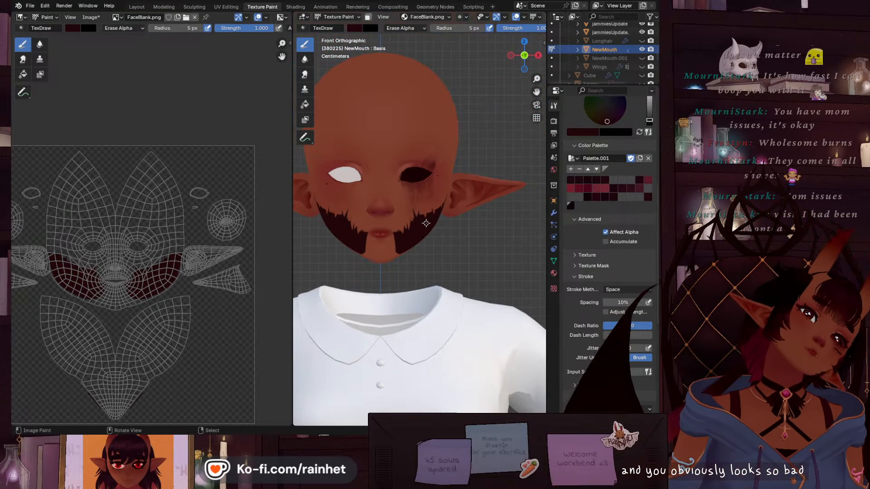
scroll(402, 238, "up", 7)
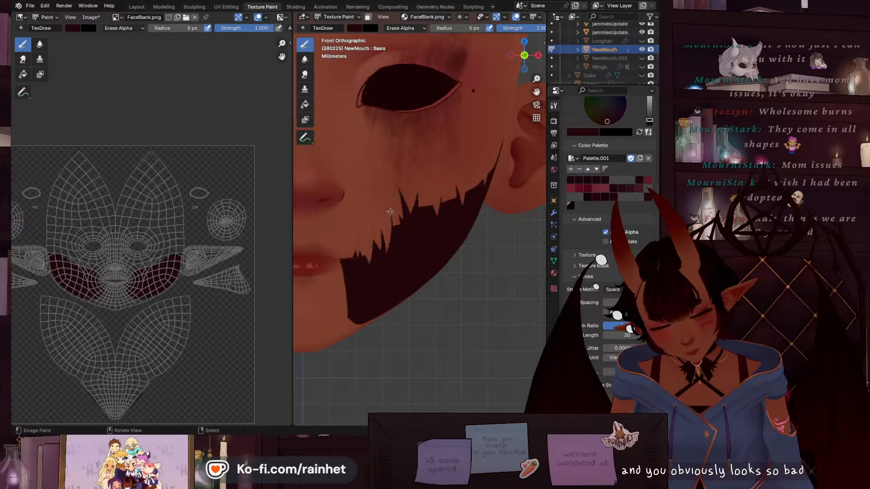
left_click(404, 28)
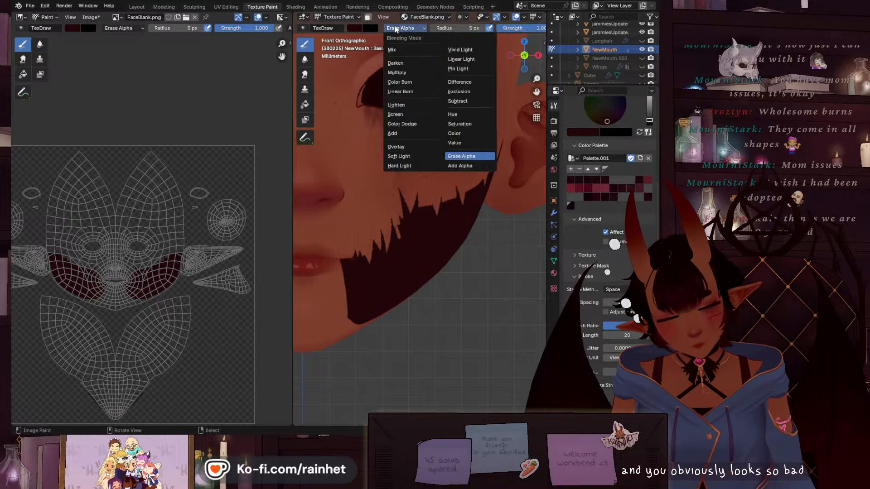
left_click(394, 48)
left_click_drag(395, 238, 390, 256)
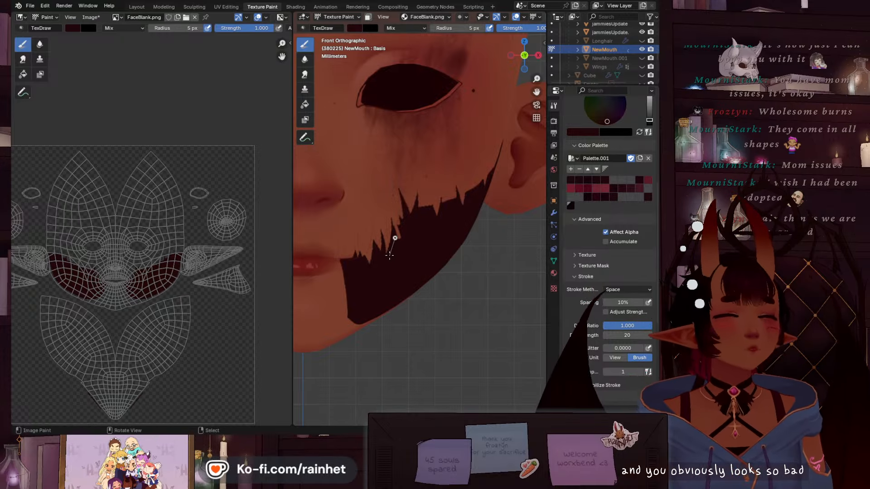
left_click_drag(396, 193, 391, 155)
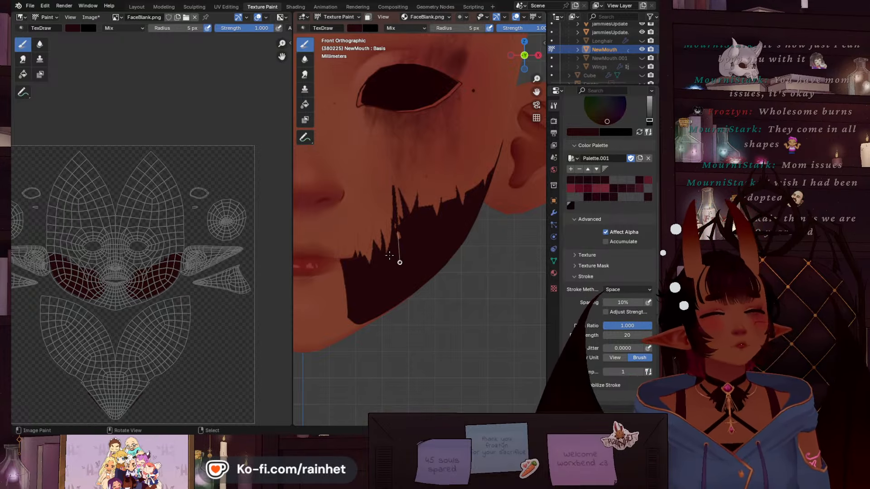
left_click_drag(400, 262, 395, 166)
left_click_drag(410, 241, 392, 159)
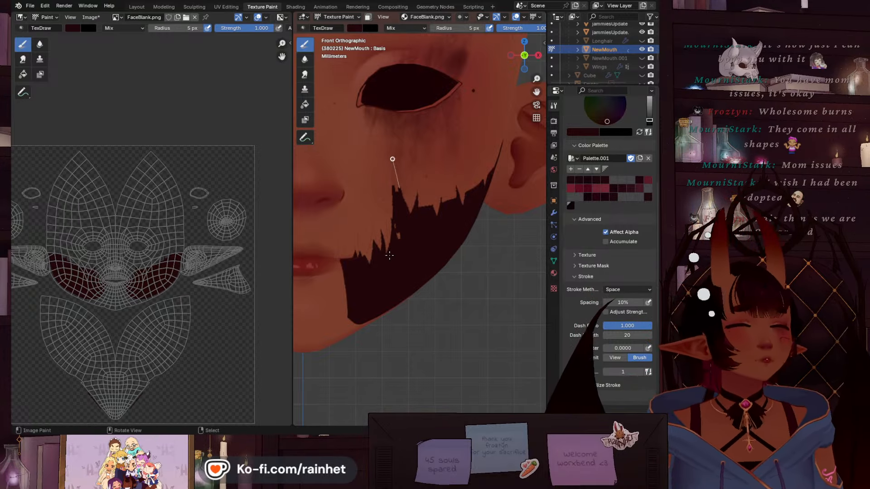
mouse_move(400, 283)
left_mouse_down()
mouse_move(396, 205)
mouse_move(396, 216)
left_mouse_up()
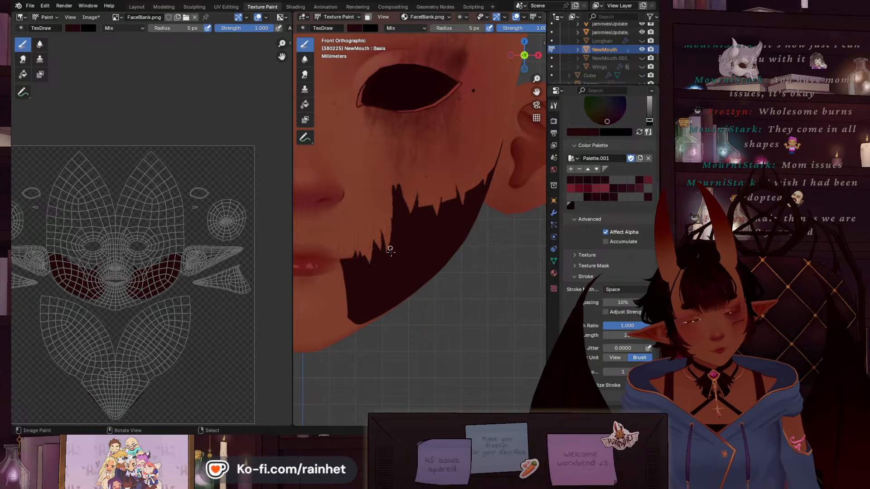
left_click_drag(387, 259, 397, 229)
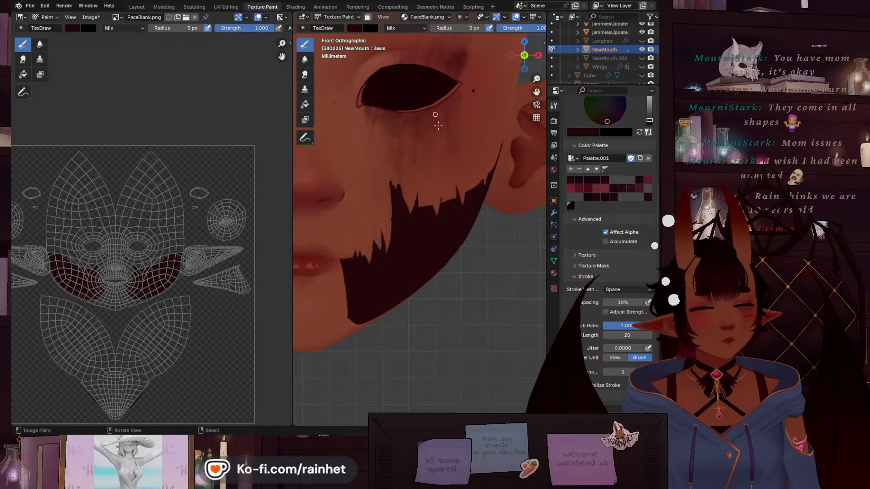
Set the blend to Erase Alpha and carve the broad dark block down to a narrow spike on its mouth-facing edge
left_click(402, 27)
left_click(453, 159)
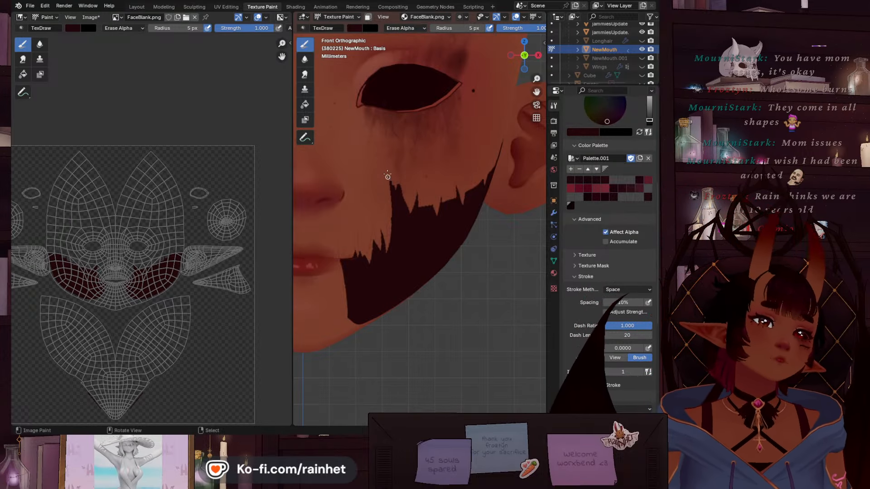
left_click_drag(389, 205, 390, 238)
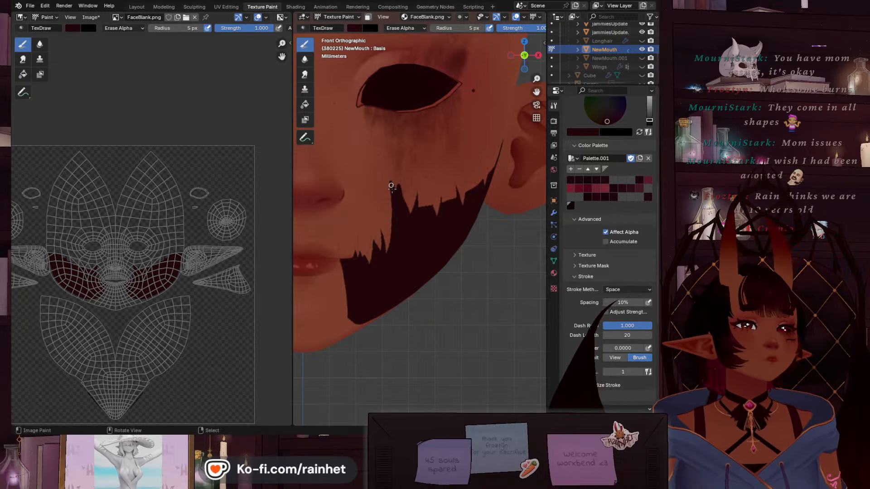
left_click_drag(391, 189, 401, 245)
mouse_move(416, 212)
left_mouse_down()
mouse_move(429, 210)
mouse_move(392, 140)
left_mouse_up()
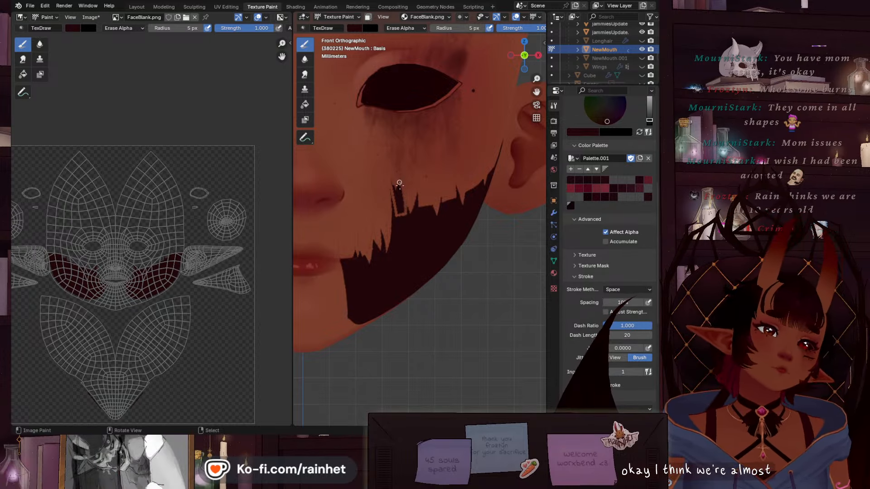
left_click_drag(391, 172, 405, 242)
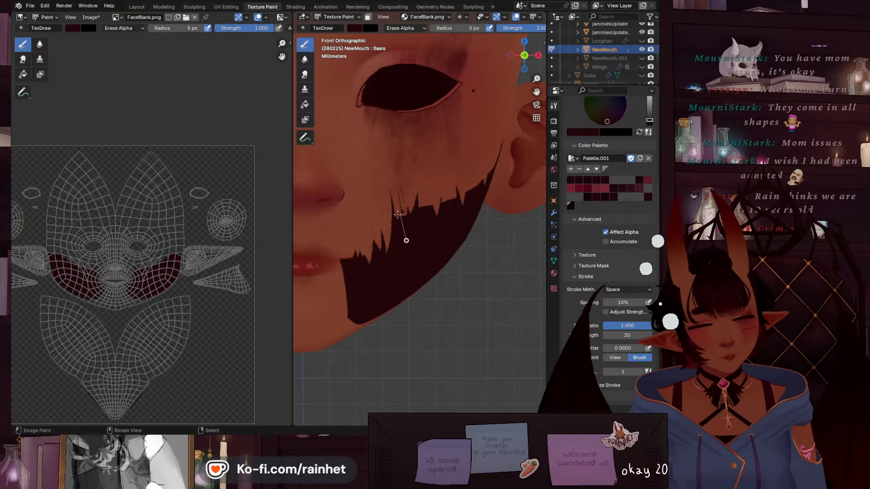
mouse_move(394, 131)
left_mouse_down()
mouse_move(404, 239)
mouse_move(399, 228)
left_mouse_up()
Erase the spikes along the middle of the cheek patch's upper edge down to a smooth slope, using 22 px and 15 px brush radii
scroll(405, 136, "down", 8)
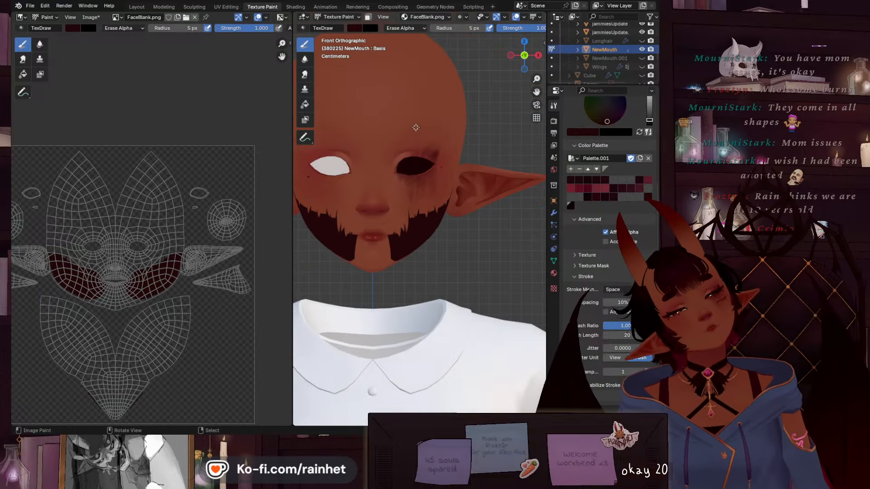
scroll(425, 218, "up", 8)
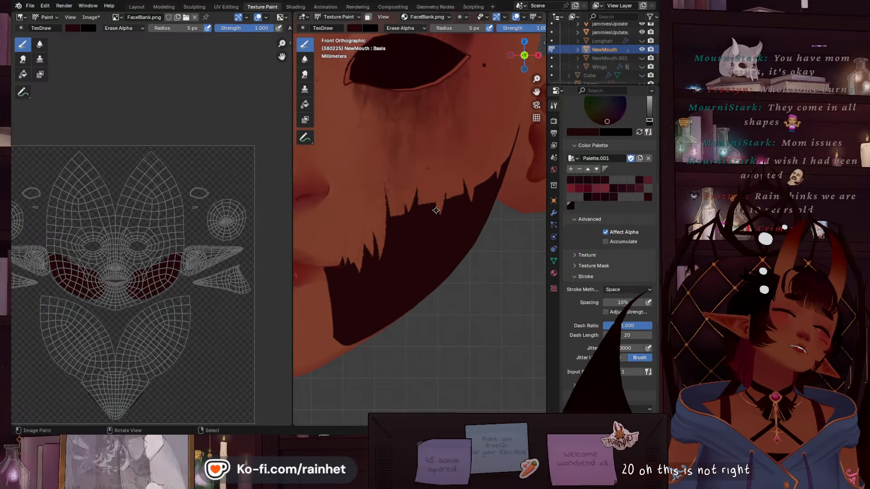
scroll(437, 212, "down", 8)
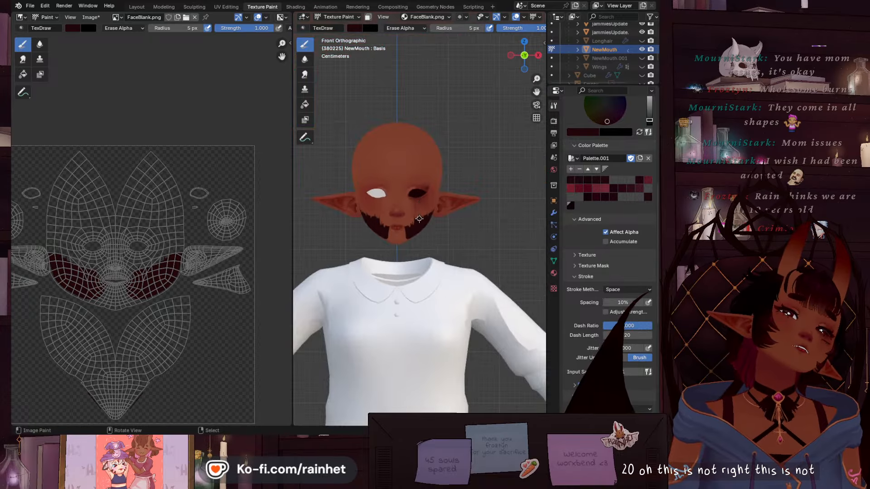
scroll(422, 236, "up", 8)
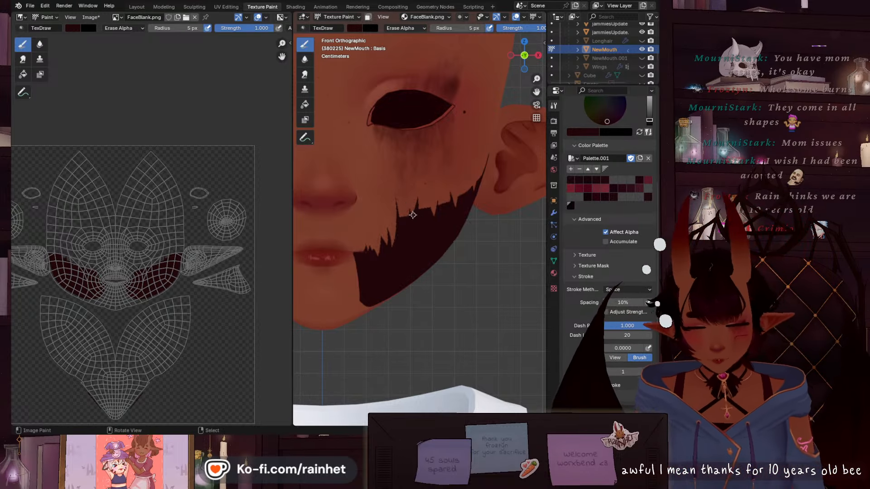
key("f")
left_click(354, 243)
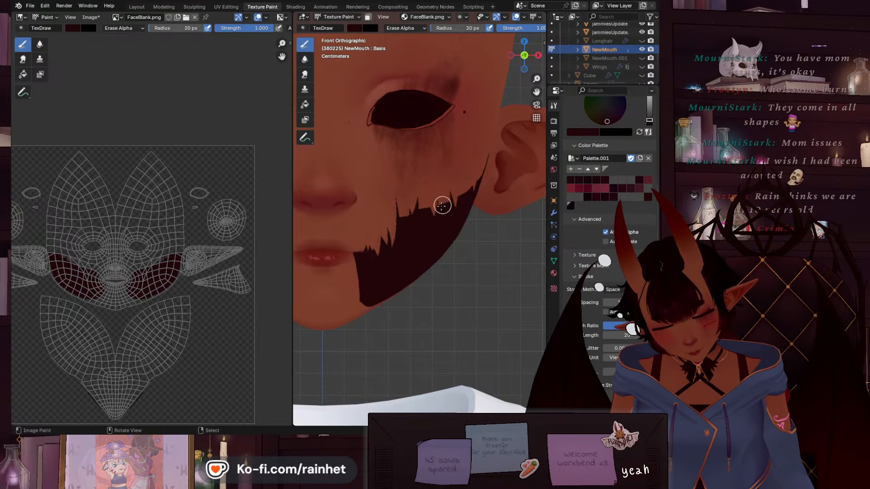
key("f")
left_click(402, 218)
left_click_drag(402, 206, 447, 176)
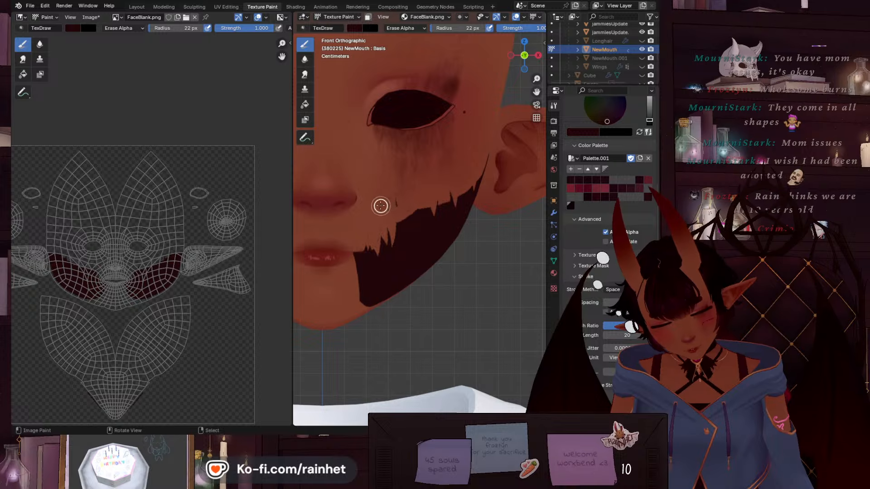
key("f")
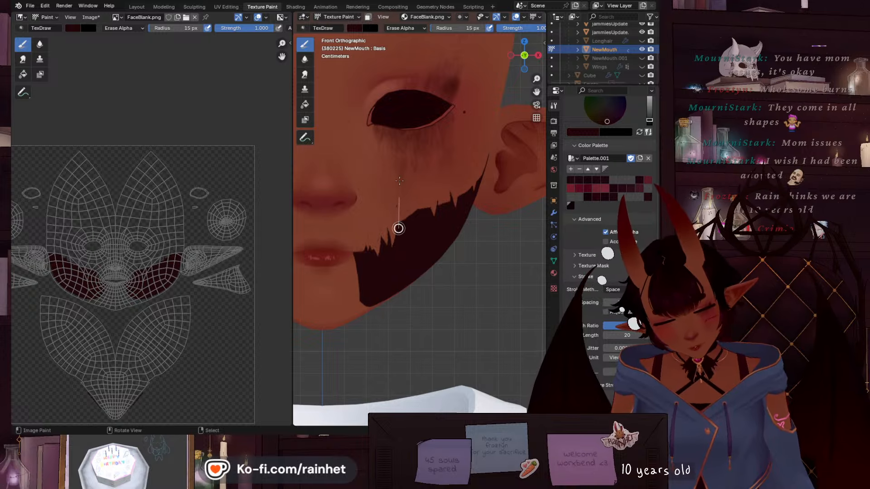
mouse_move(399, 229)
left_mouse_down()
mouse_move(396, 266)
mouse_move(415, 205)
mouse_move(449, 177)
mouse_move(381, 237)
left_mouse_up()
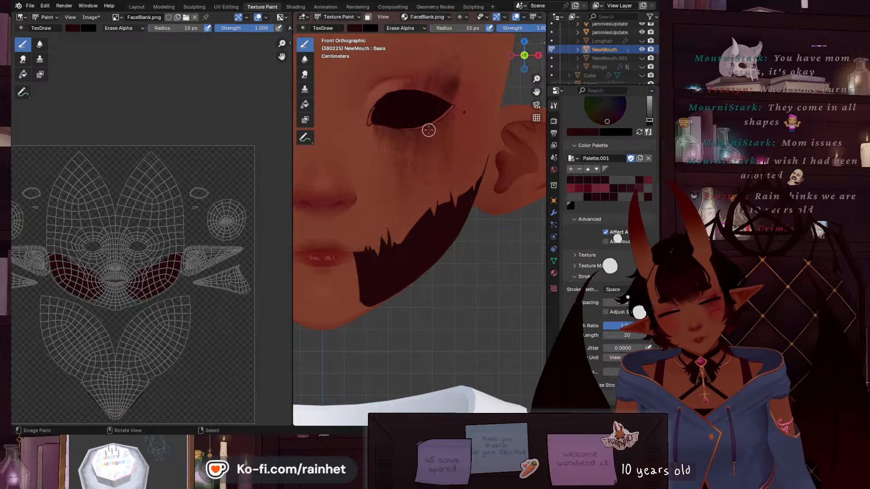
Set the blend to Mix and rebuild the erased mid-cheek edge as a stepped dark block with a short spike at its mouth-side corner
scroll(433, 196, "up", 3)
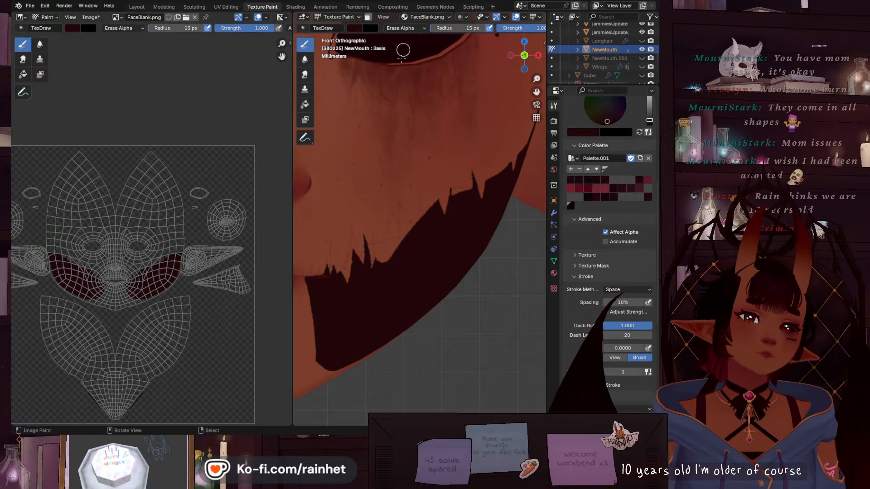
left_click(402, 28)
left_click(399, 50)
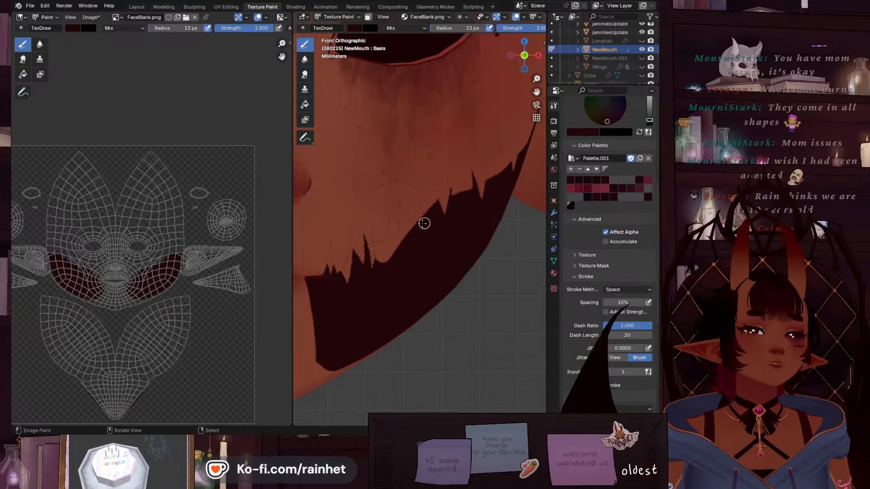
mouse_move(399, 252)
left_mouse_down()
mouse_move(395, 161)
mouse_move(408, 232)
mouse_move(415, 203)
mouse_move(455, 200)
left_mouse_up()
key("bracketright")
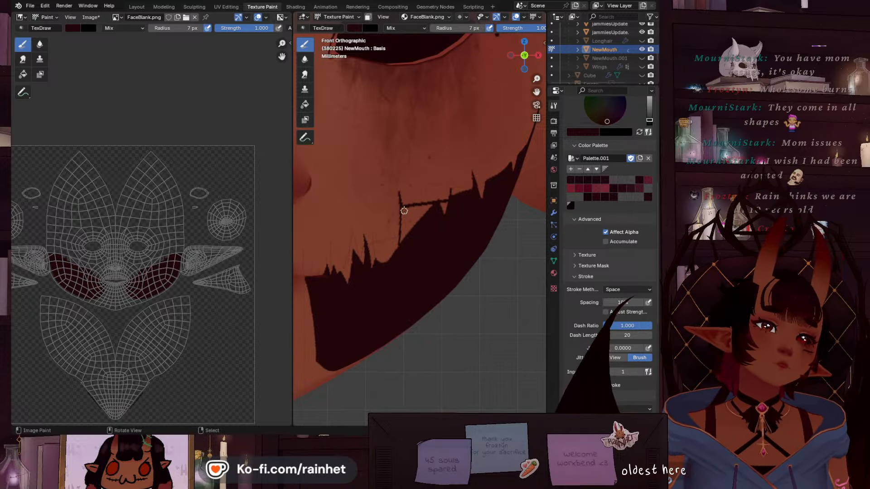
mouse_move(402, 206)
left_mouse_down()
mouse_move(403, 259)
mouse_move(406, 214)
mouse_move(475, 198)
mouse_move(388, 215)
mouse_move(379, 223)
mouse_move(407, 234)
mouse_move(413, 220)
mouse_move(394, 254)
mouse_move(406, 210)
mouse_move(440, 208)
mouse_move(382, 227)
mouse_move(480, 206)
mouse_move(414, 176)
left_mouse_up()
key("bracketleft")
key("bracketleft")
mouse_move(426, 211)
left_mouse_down()
mouse_move(427, 180)
mouse_move(495, 188)
mouse_move(410, 194)
mouse_move(429, 232)
mouse_move(427, 202)
mouse_move(483, 198)
left_mouse_up()
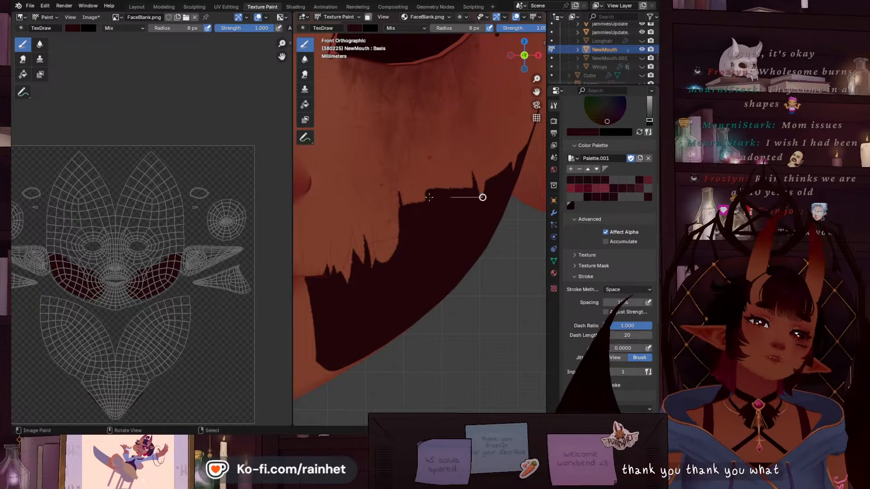
Outline and fill the notch between the mouth-side spikes and the stepped dark block, using 7 px and 10 px brush radii
key("bracketleft")
mouse_move(375, 271)
left_mouse_down()
mouse_move(382, 215)
mouse_move(402, 235)
mouse_move(426, 235)
left_mouse_up()
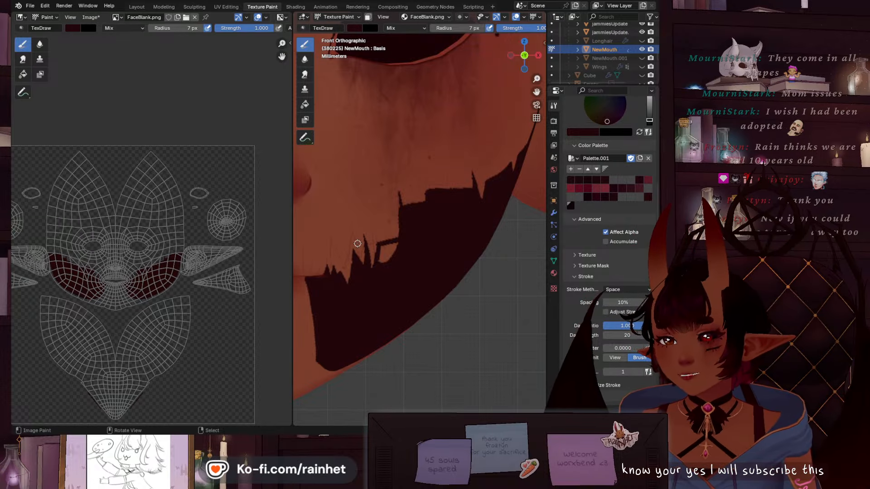
key("bracketright")
key("bracketright")
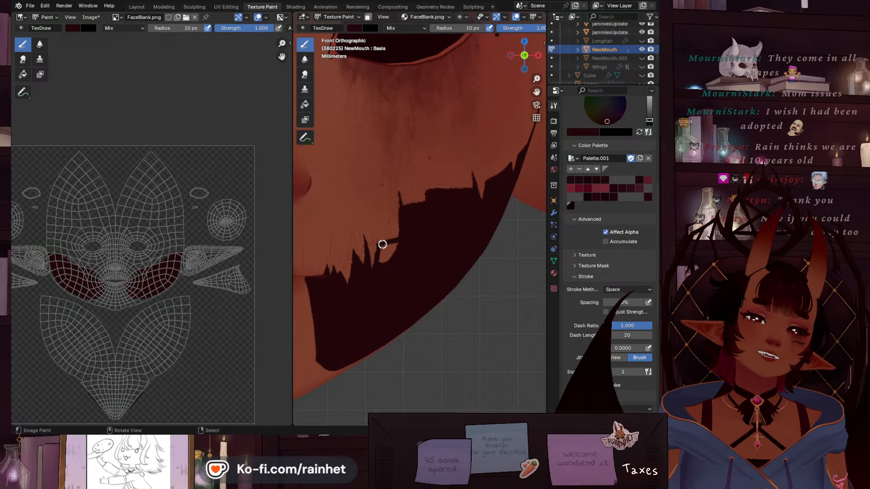
left_click_drag(382, 245, 375, 320)
left_click_drag(382, 247, 439, 224)
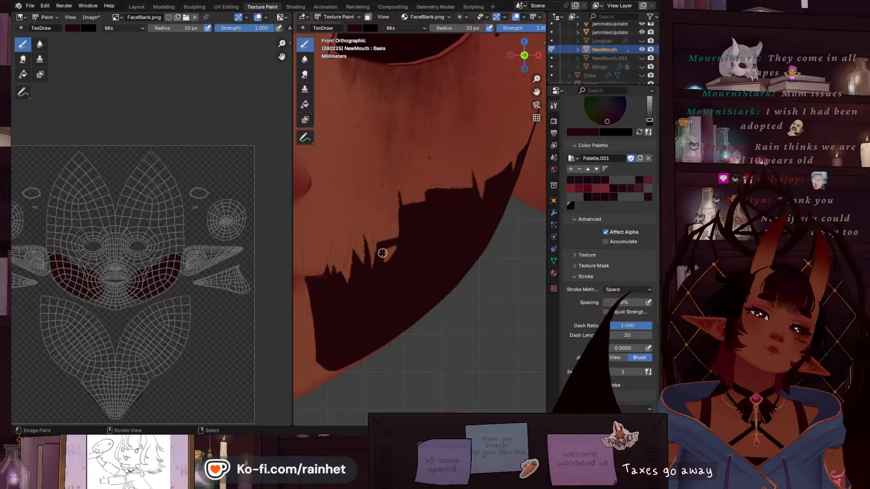
left_click_drag(383, 253, 439, 224)
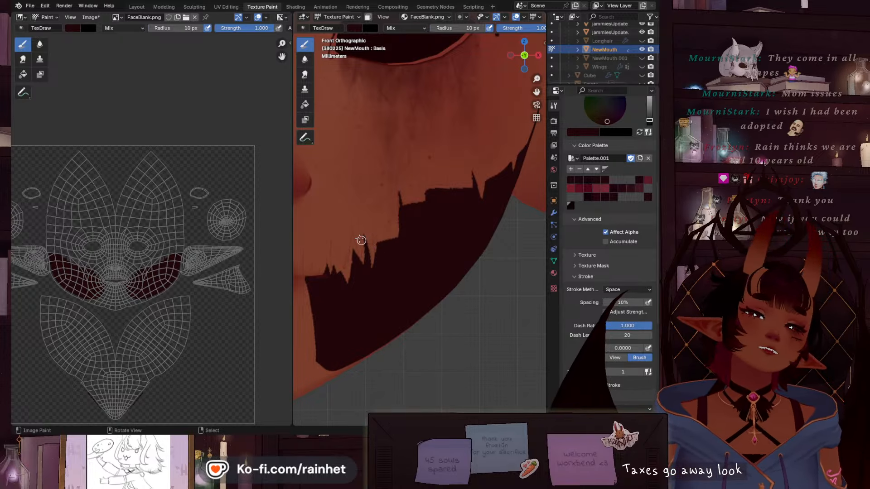
Sharpen the tall mouth-side spike at 5 px radius and paint a small thin spike beside it at 4 px
key("bracketleft")
key("bracketleft")
key("bracketleft")
key("bracketleft")
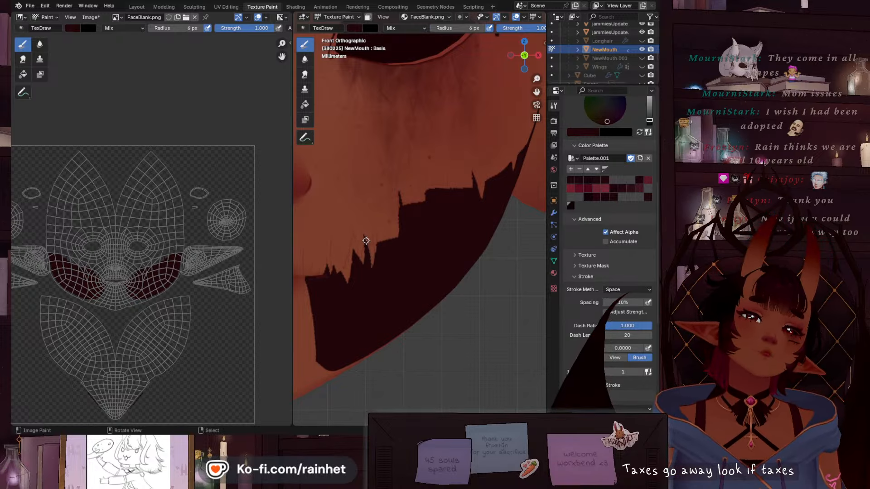
mouse_move(366, 241)
left_mouse_down()
mouse_move(374, 278)
mouse_move(367, 244)
mouse_move(374, 268)
left_mouse_up()
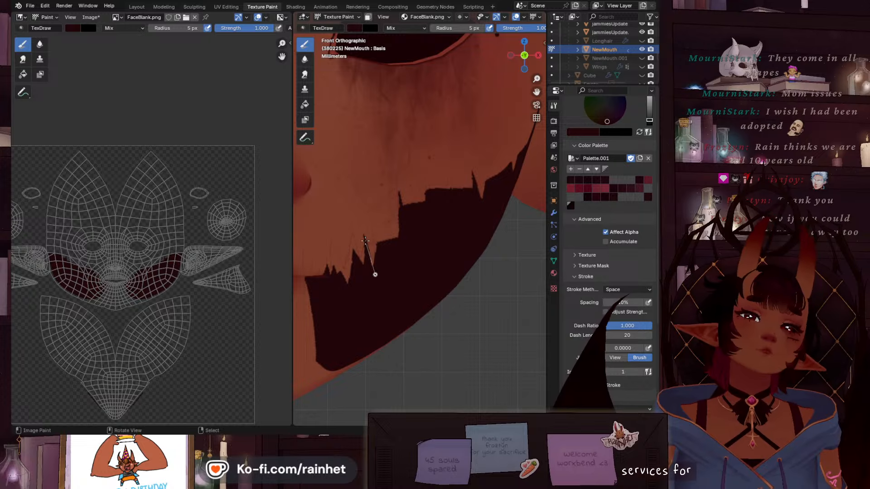
left_click_drag(374, 309, 385, 249)
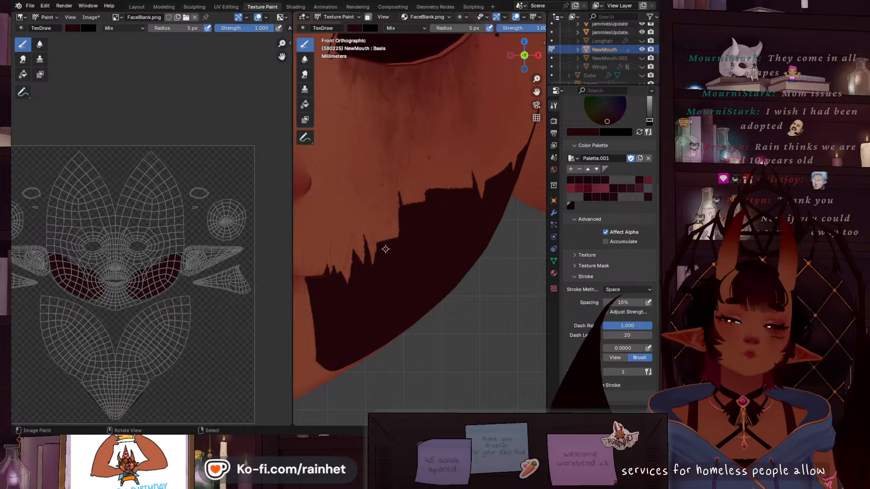
key("bracketleft")
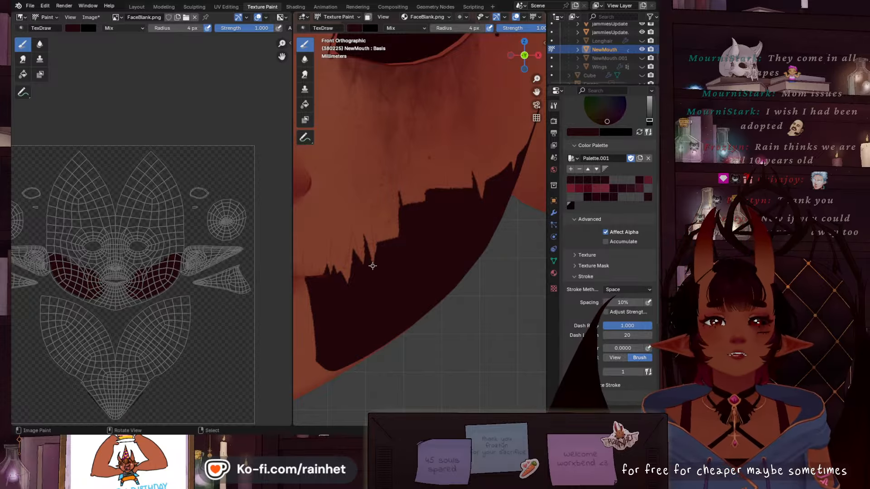
mouse_move(373, 266)
left_mouse_down()
mouse_move(385, 227)
mouse_move(393, 266)
left_mouse_up()
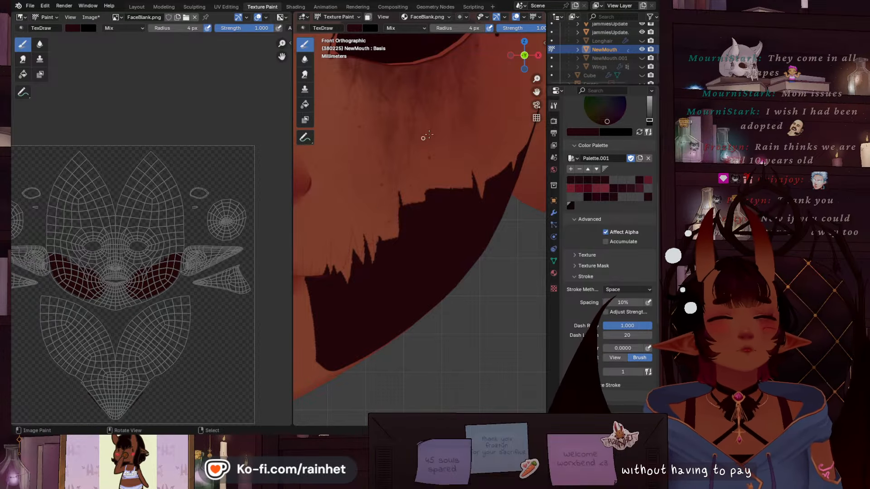
Set the blend to Erase Alpha and trim the small thin spike and the edge around it at 4 px radius
left_click(404, 28)
left_click(473, 161)
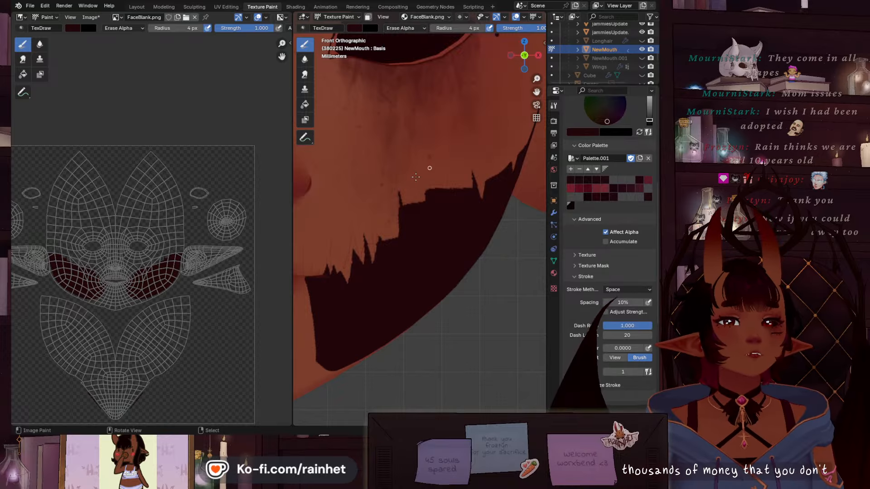
left_click_drag(376, 219, 367, 284)
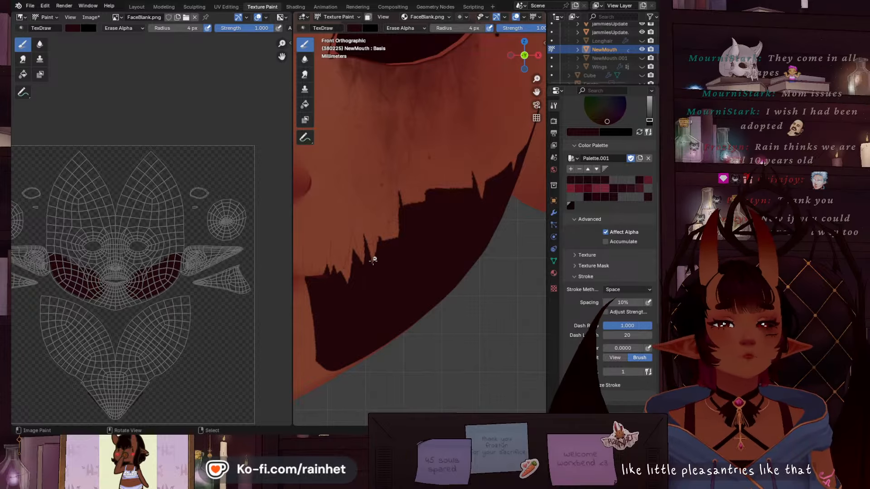
mouse_move(380, 223)
left_mouse_down()
mouse_move(372, 262)
mouse_move(380, 189)
left_mouse_up()
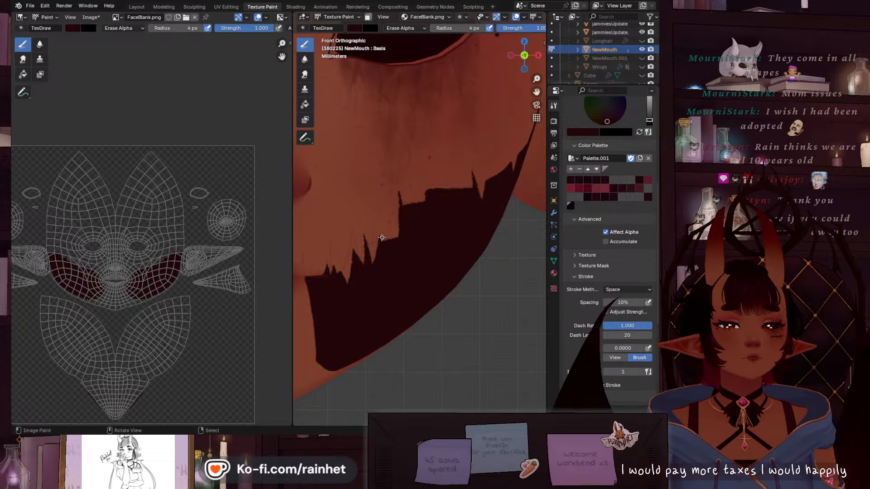
mouse_move(375, 220)
left_mouse_down()
mouse_move(382, 240)
mouse_move(369, 192)
left_mouse_up()
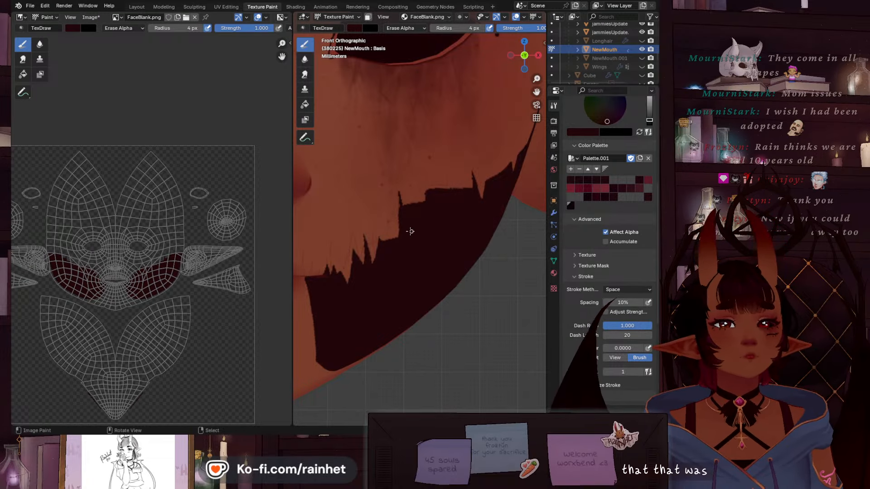
Set the blend to Mix and extend the spike at the block's mouth-side corner into a taller, sharper point
left_click(392, 26)
left_click(403, 50)
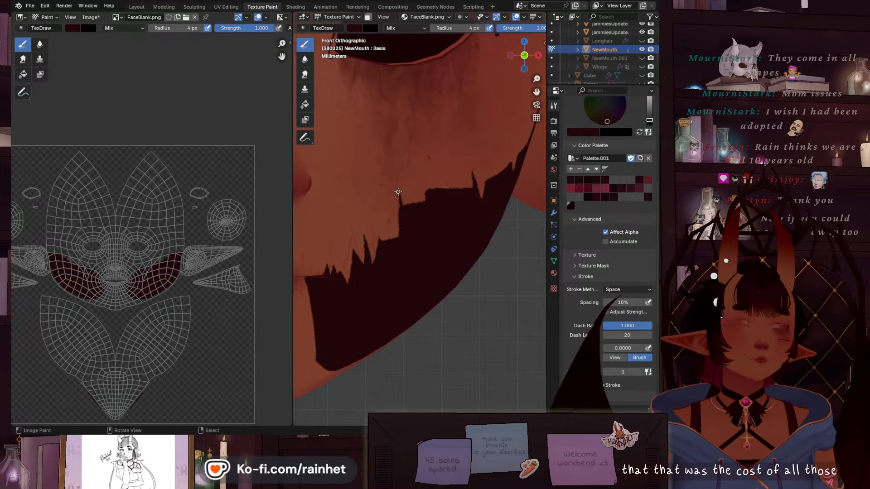
left_click_drag(399, 187, 409, 243)
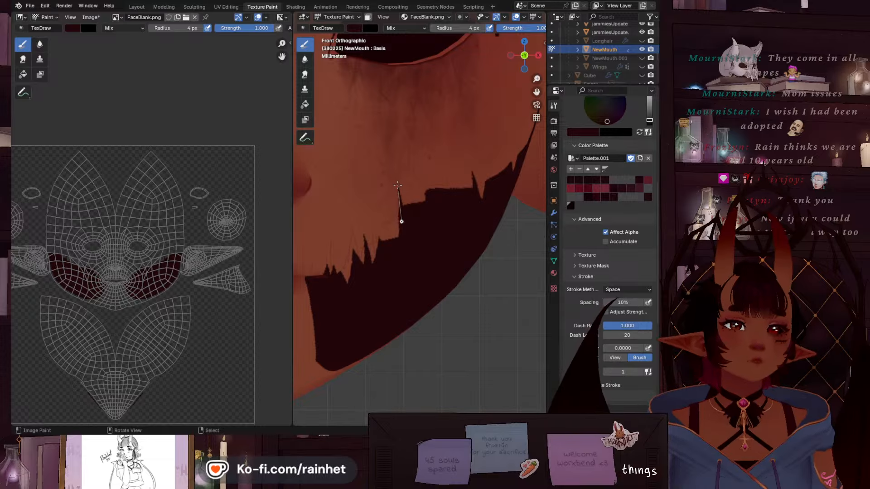
left_click_drag(398, 185, 393, 282)
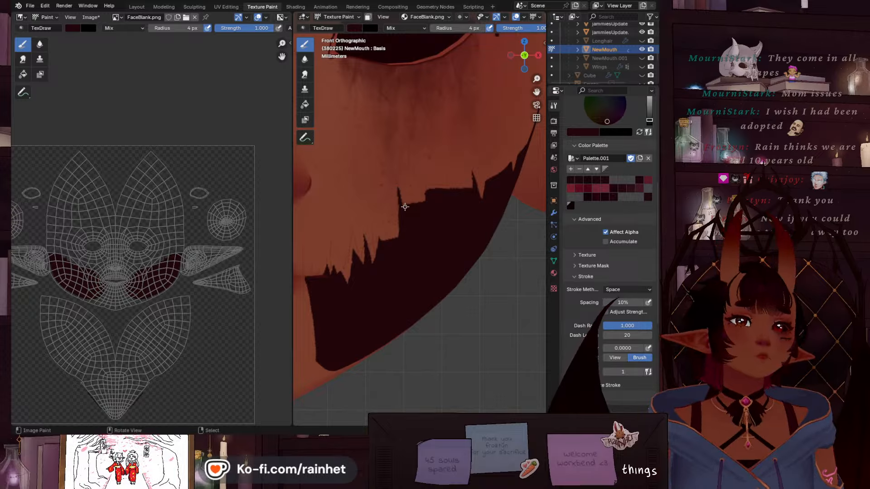
Thicken the corner spike's base and paint a short and a taller thin spike at the block's step with a 7 px brush
left_click_drag(399, 200, 459, 200)
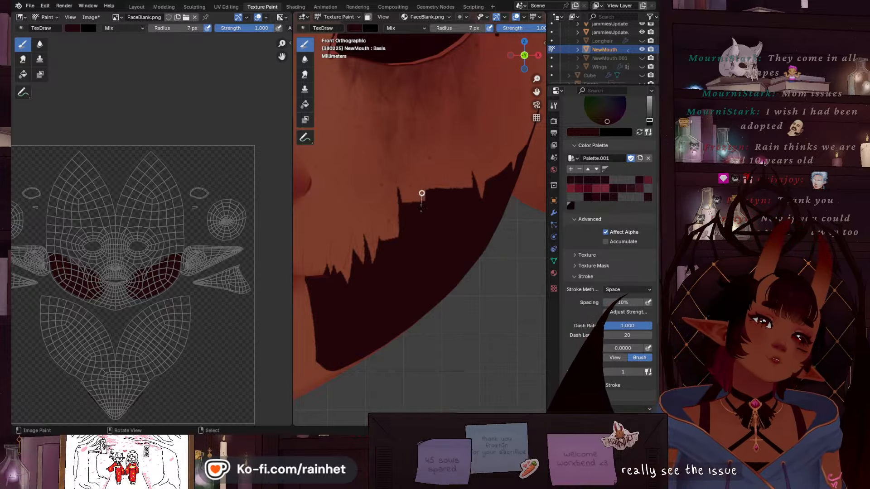
mouse_move(422, 193)
left_mouse_down()
mouse_move(417, 165)
mouse_move(425, 202)
left_mouse_up()
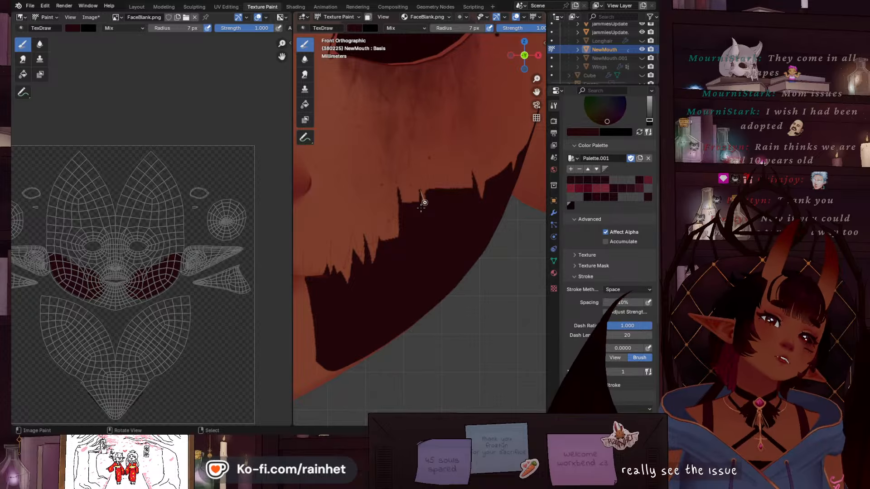
left_click_drag(431, 243, 425, 211)
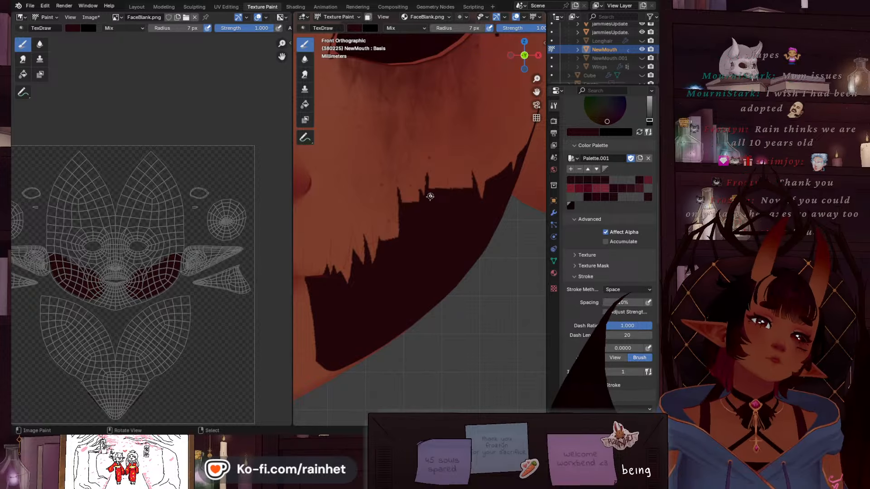
Slim the two new spikes at the block's step with a 5 px Erase Alpha brush, and return the blend to Mix
left_click(384, 29)
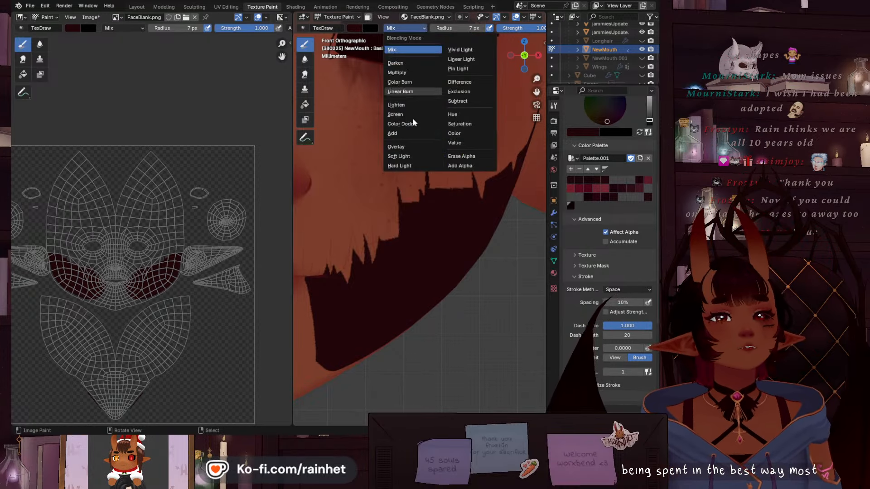
left_click(469, 159)
left_click_drag(426, 153, 426, 197)
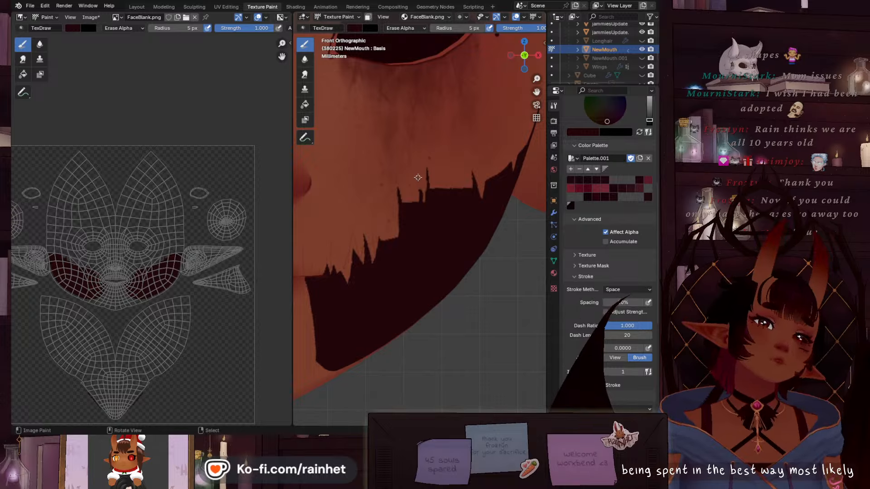
left_click_drag(426, 201, 434, 226)
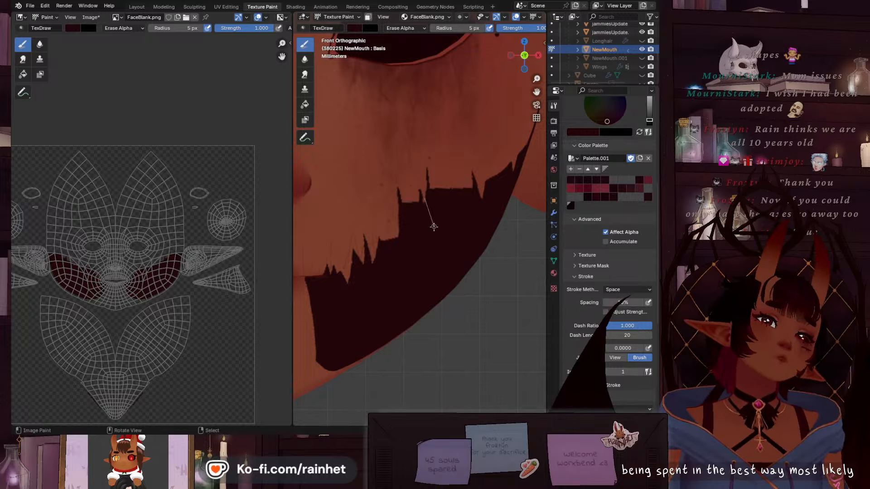
left_click(397, 29)
left_click(398, 43)
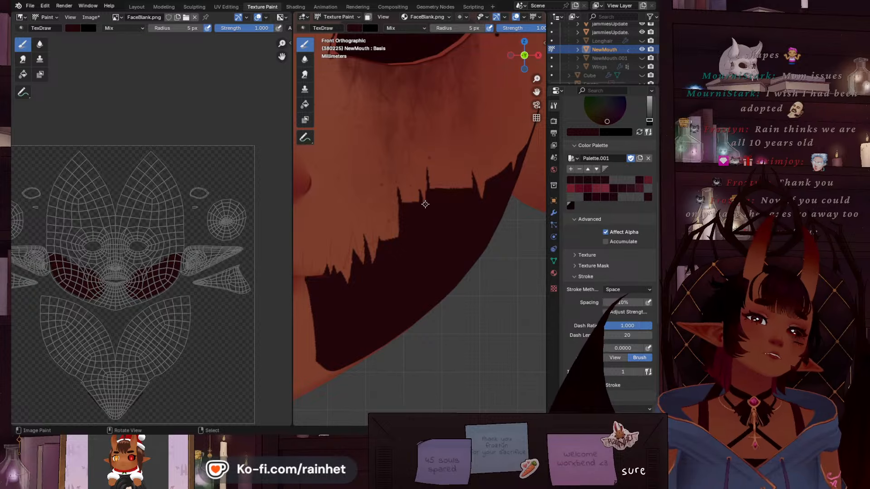
Touch up the thin spikes at the block's step and add a small spike midway along its flat top with the 5 px Mix brush
left_click_drag(421, 192, 428, 213)
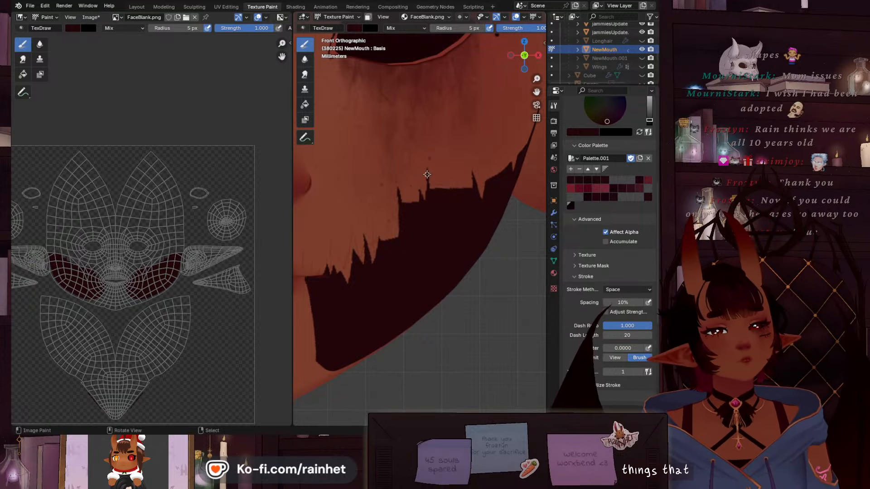
left_click_drag(428, 174, 419, 249)
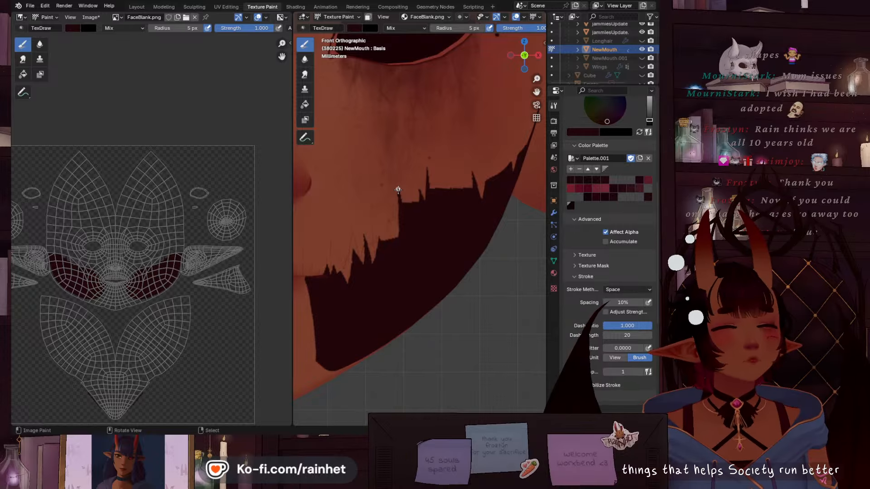
mouse_move(405, 209)
left_mouse_down()
mouse_move(412, 247)
mouse_move(412, 232)
left_mouse_up()
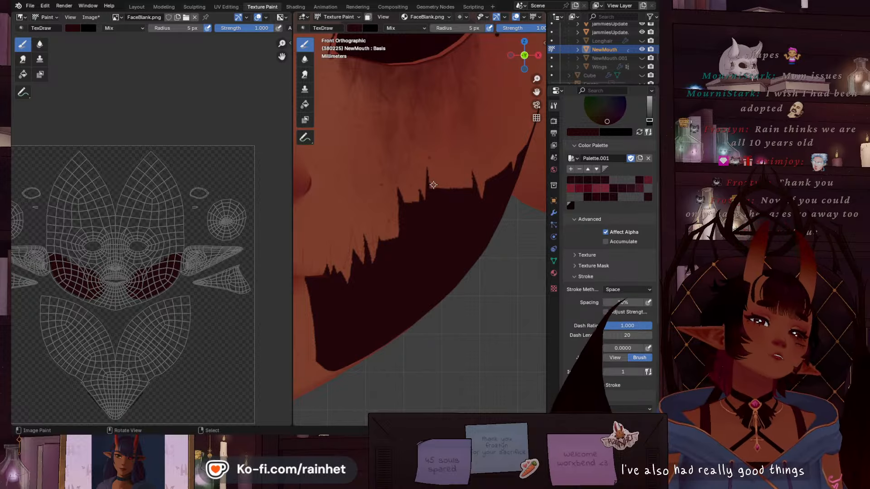
left_click_drag(427, 187, 447, 154)
left_click_drag(452, 191, 445, 176)
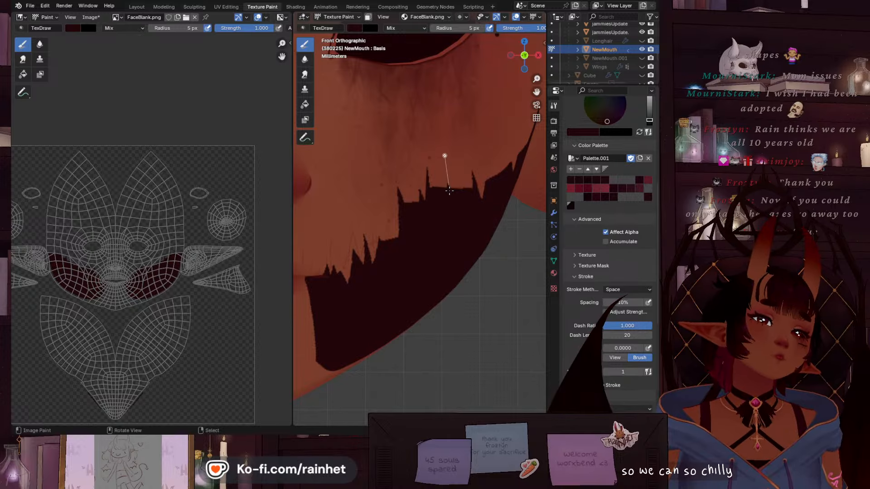
left_click_drag(449, 190, 444, 233)
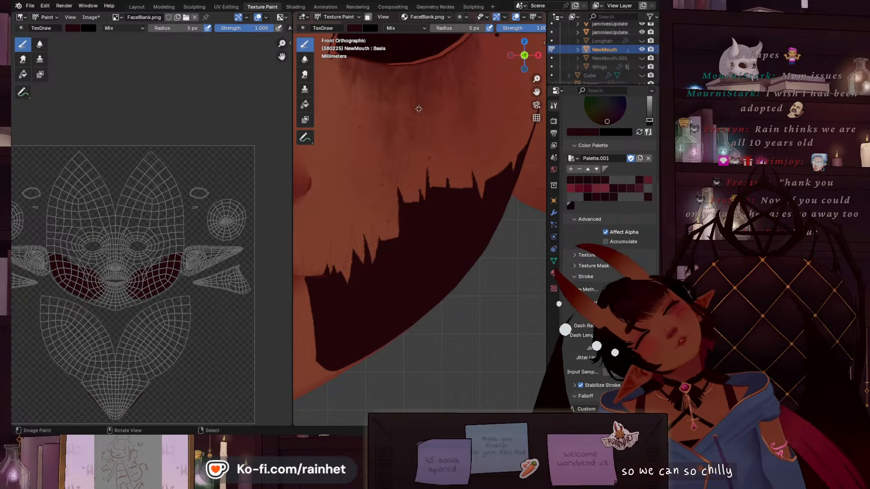
Touch up the spike at the block's mouth-side corner and the vertical edge below it with the 5 px brush
scroll(425, 176, "down", 8)
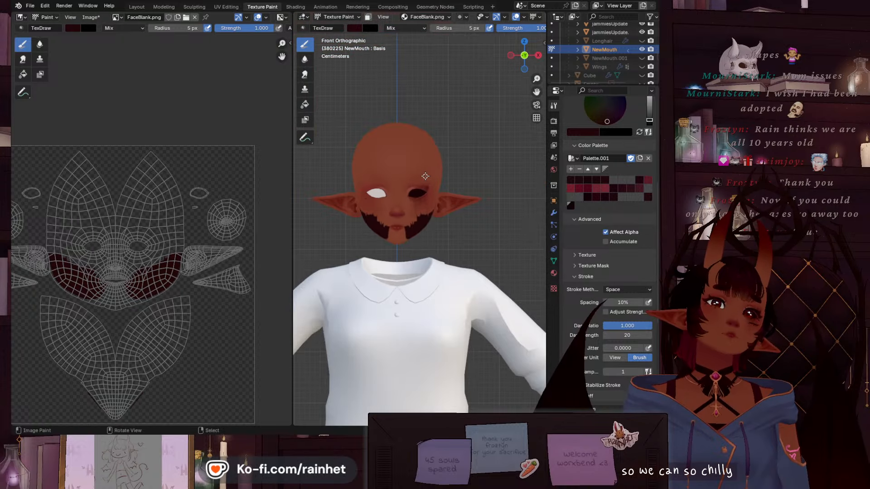
scroll(434, 184, "up", 6)
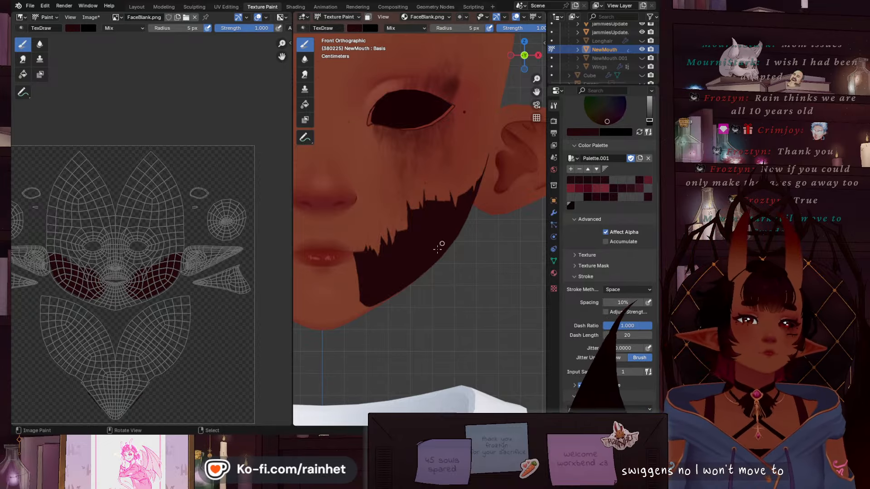
scroll(427, 263, "down", 6)
scroll(438, 250, "up", 6)
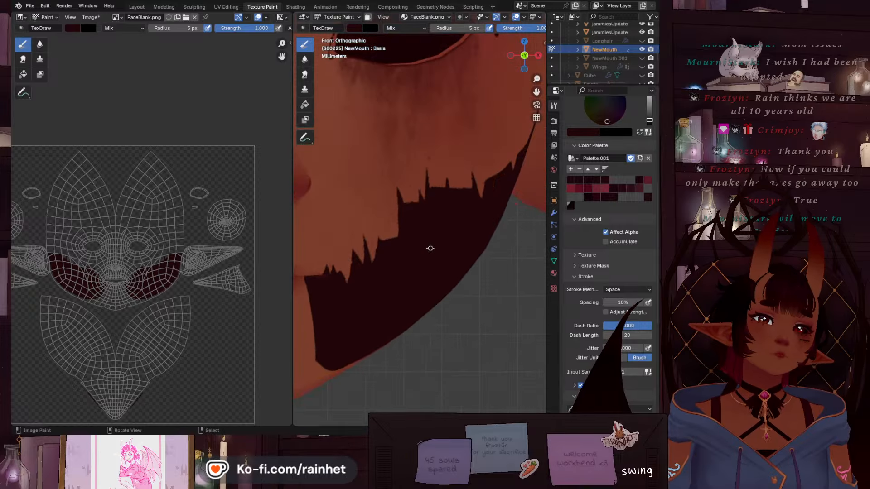
scroll(416, 237, "down", 1)
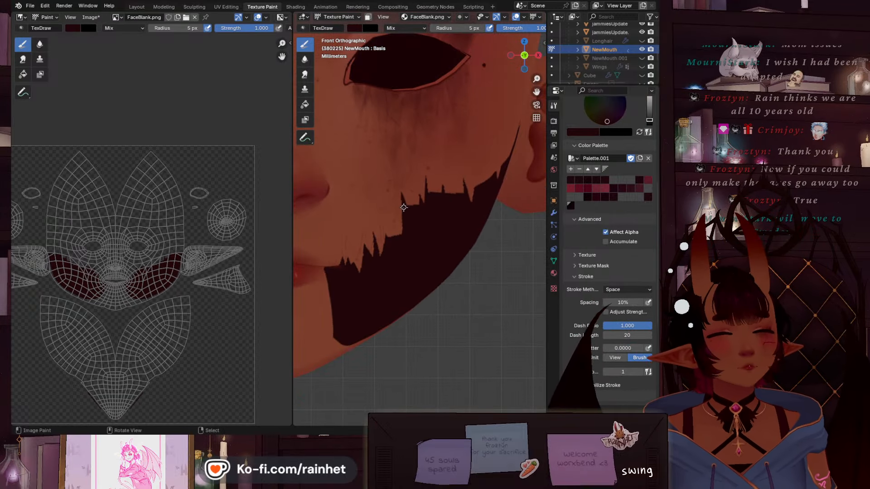
left_click_drag(403, 200, 404, 229)
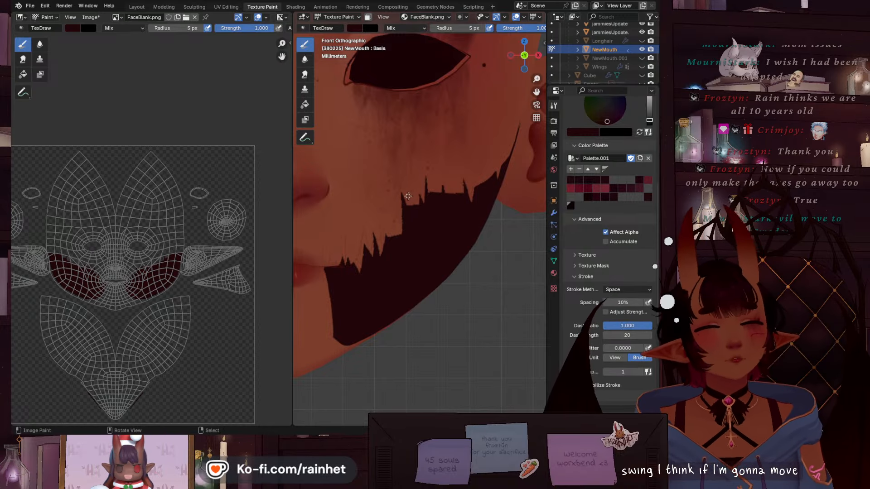
mouse_move(403, 199)
left_mouse_down()
mouse_move(406, 236)
mouse_move(392, 263)
left_mouse_up()
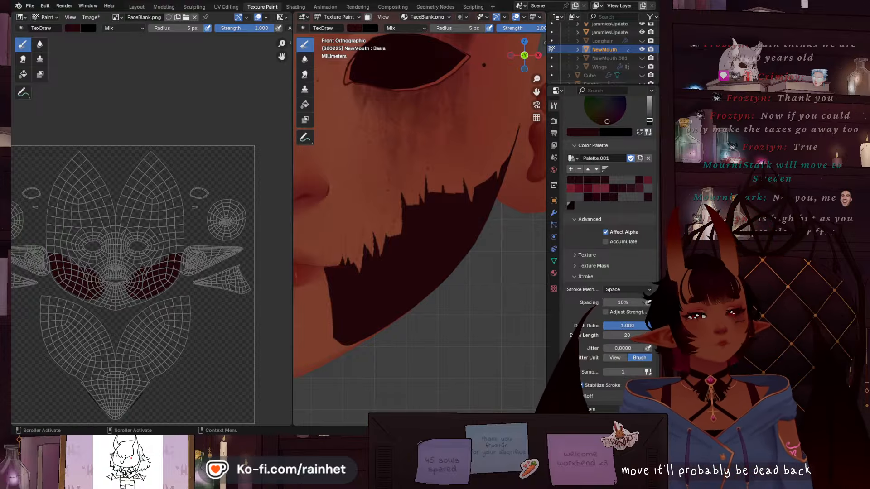
Make the blue annotation sketch visible over the cheek patch as a guide for the jagged edge
scroll(429, 142, "down", 5)
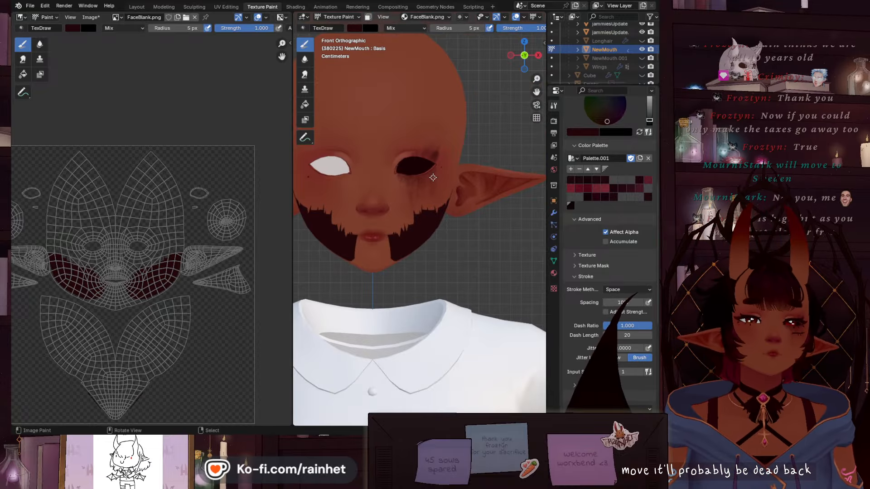
scroll(385, 289, "up", 4)
scroll(387, 285, "up", 1)
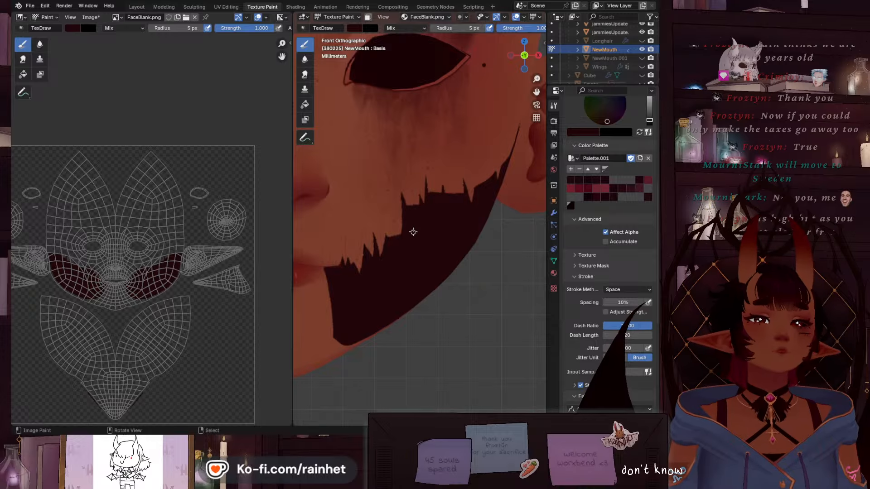
scroll(412, 232, "down", 6)
scroll(411, 235, "up", 8)
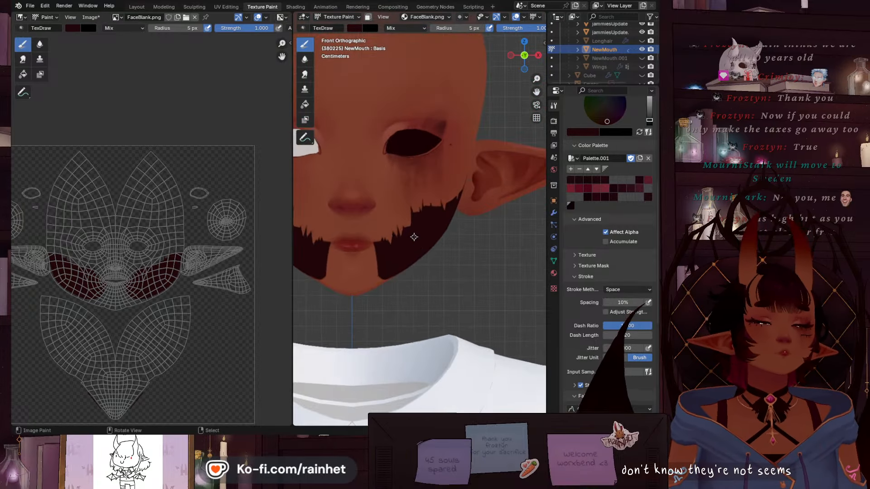
scroll(405, 243, "up", 2)
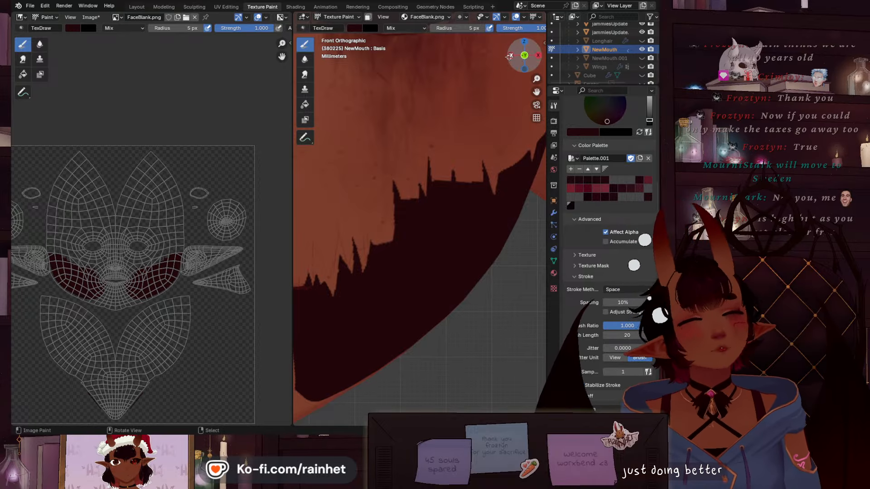
left_click(305, 137)
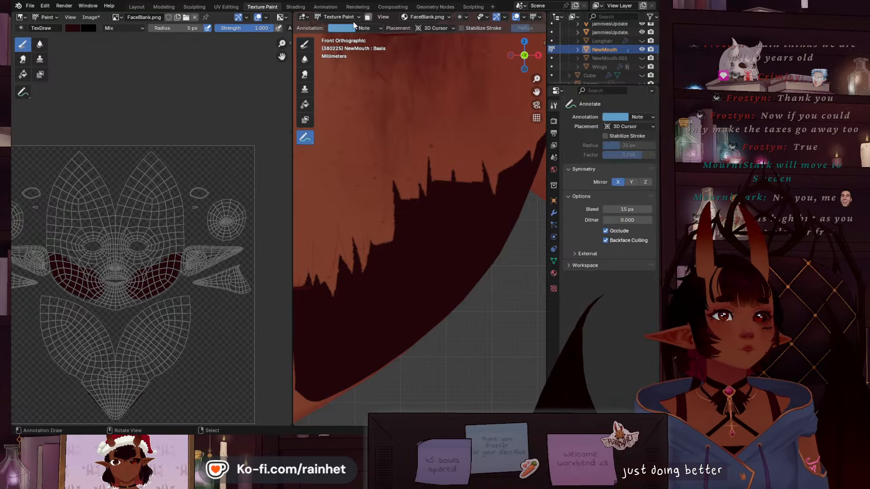
left_click(369, 28)
left_click(410, 59)
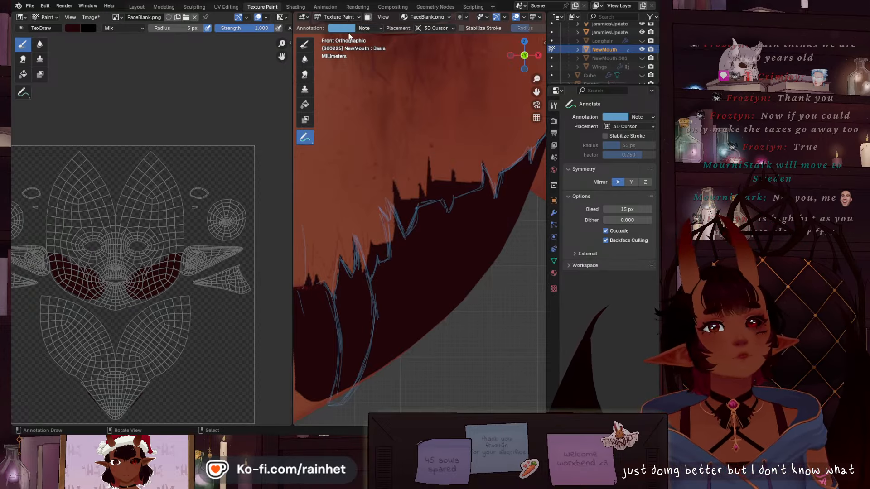
Return to the Draw brush at 7 px with Erase Alpha and carve a deep notch beside the corner spike, following the sketched guide
left_click(305, 44)
left_click(404, 28)
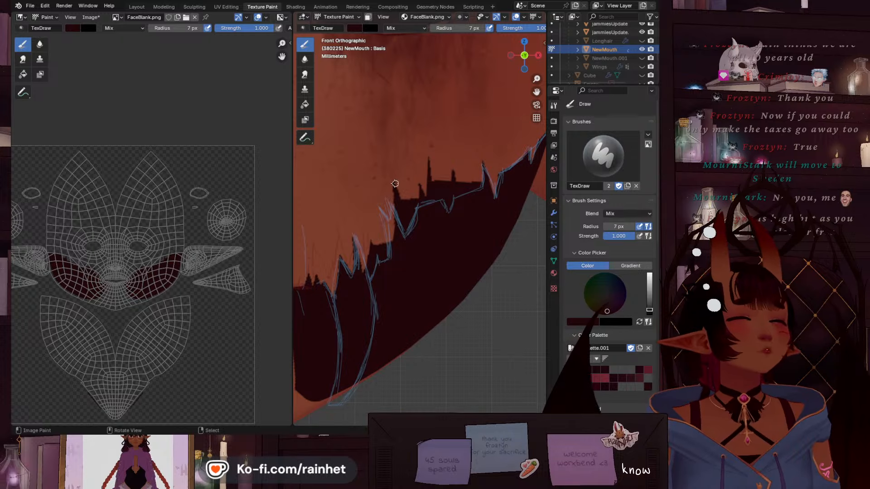
left_click_drag(395, 181, 403, 206)
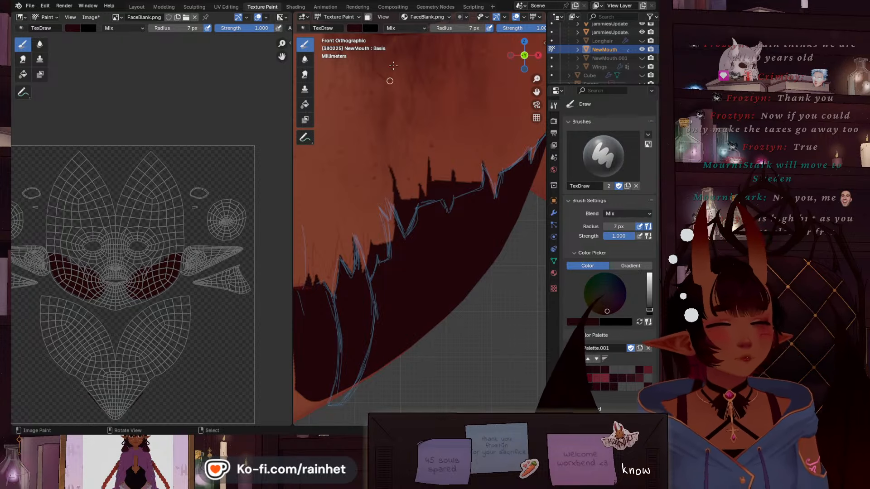
left_click(399, 28)
left_click(457, 158)
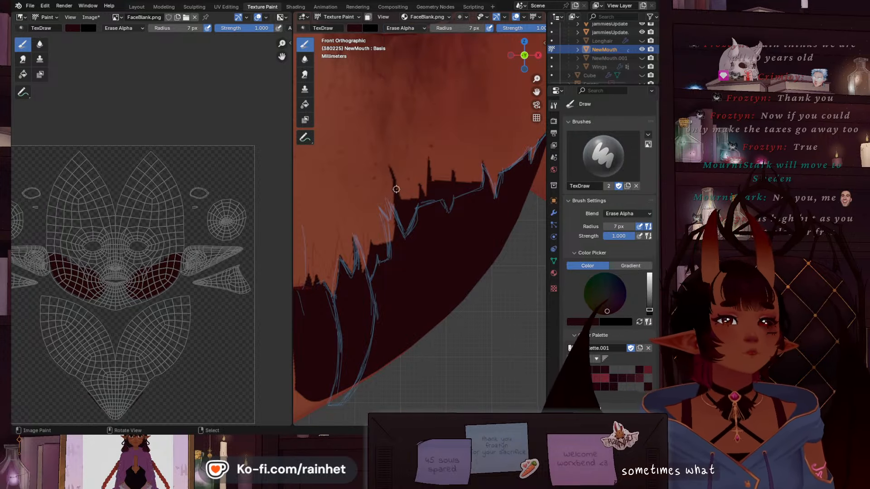
left_click_drag(401, 204, 414, 249)
left_click_drag(416, 197, 426, 166)
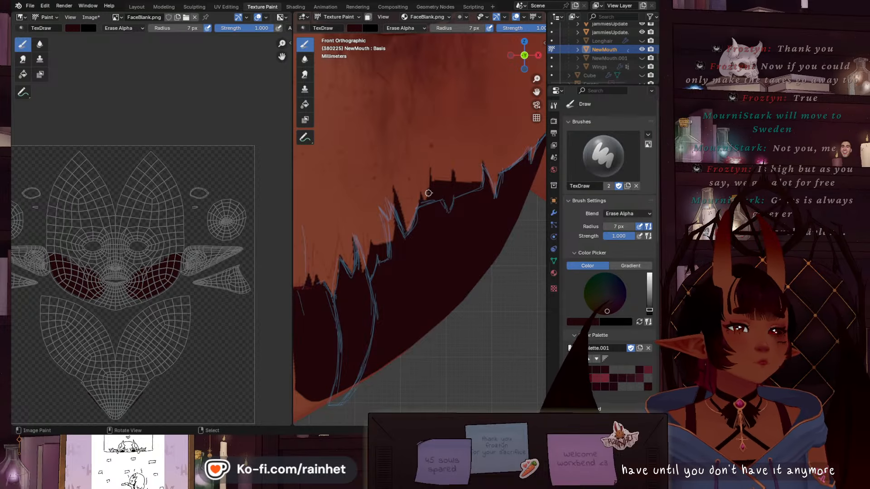
Erase the block's flat top down to the sloping guide line, enlarging the Erase Alpha brush to 8 px
left_click_drag(427, 193, 502, 173)
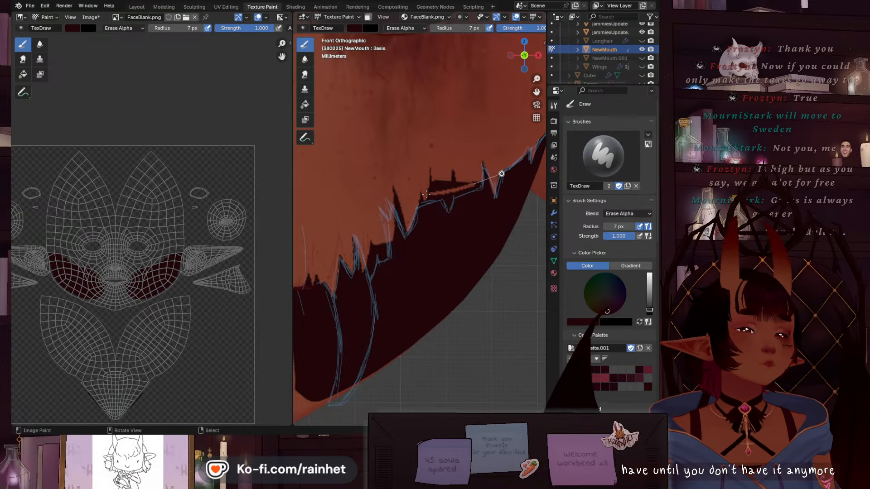
mouse_move(446, 179)
left_mouse_down()
mouse_move(410, 192)
mouse_move(499, 172)
left_mouse_up()
key("bracketright")
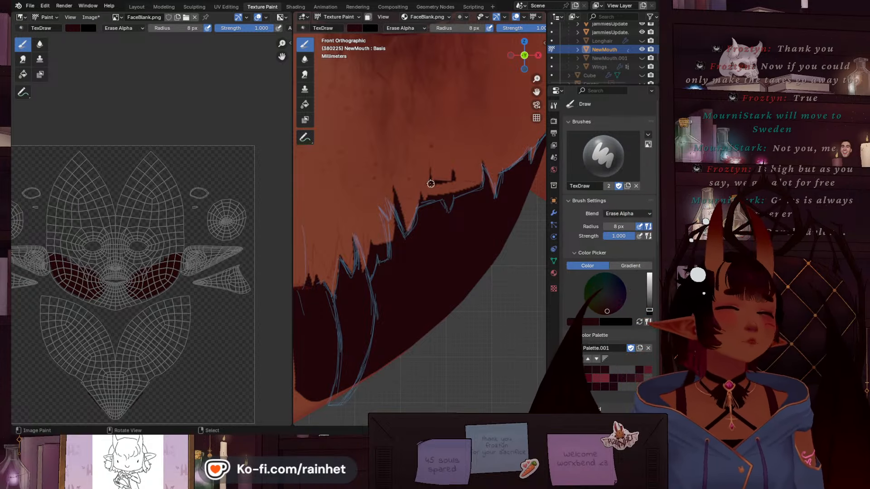
left_click_drag(424, 185, 486, 175)
key("bracketright")
left_click_drag(421, 179, 481, 175)
Clear the leftover thin spikes above the lowered edge and erase a small pointed notch along it where the guide dips
left_click_drag(431, 181, 422, 133)
mouse_move(434, 186)
left_mouse_down()
mouse_move(456, 175)
mouse_move(441, 109)
left_mouse_up()
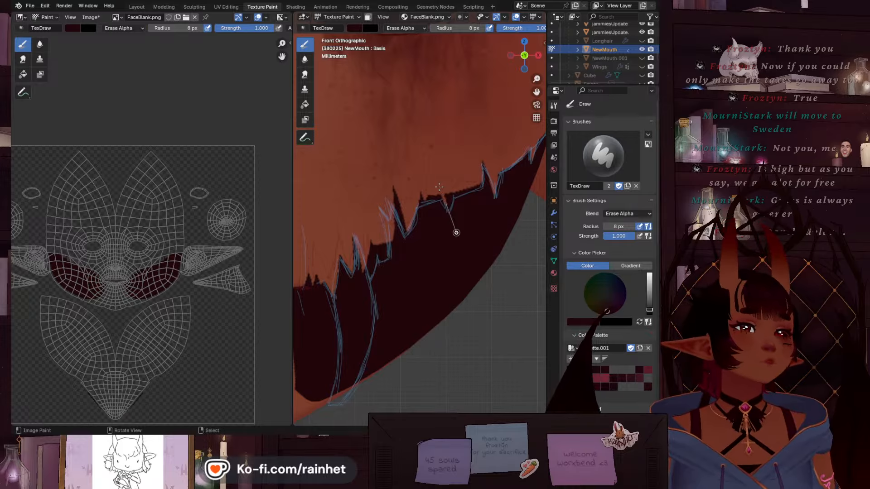
left_click_drag(457, 233, 457, 132)
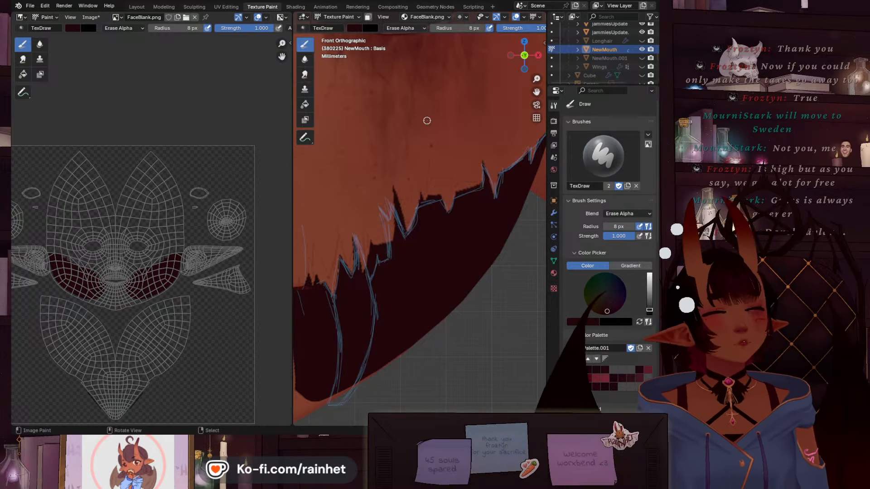
Reduce the brush to 7 px and examine the recut cheek edge on the whole face with the viewport overlays hidden and shown
scroll(412, 149, "down", 5)
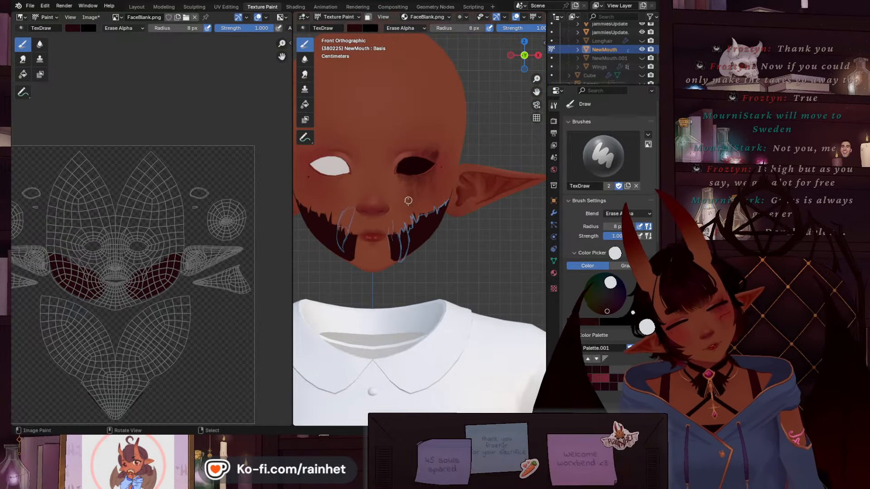
scroll(408, 201, "up", 5)
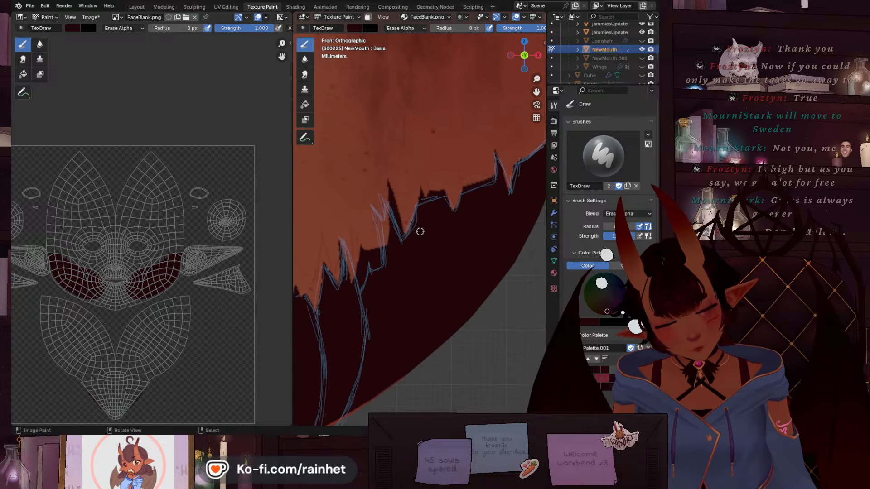
key("bracketleft")
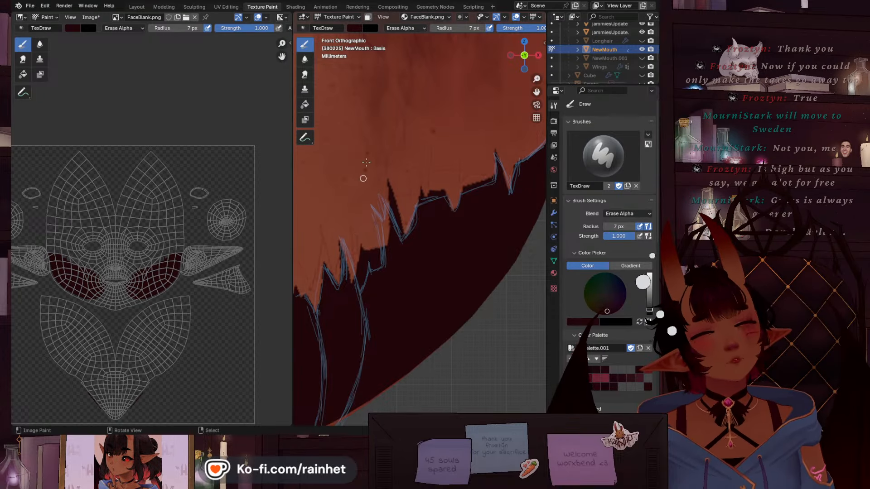
scroll(403, 136, "down", 8)
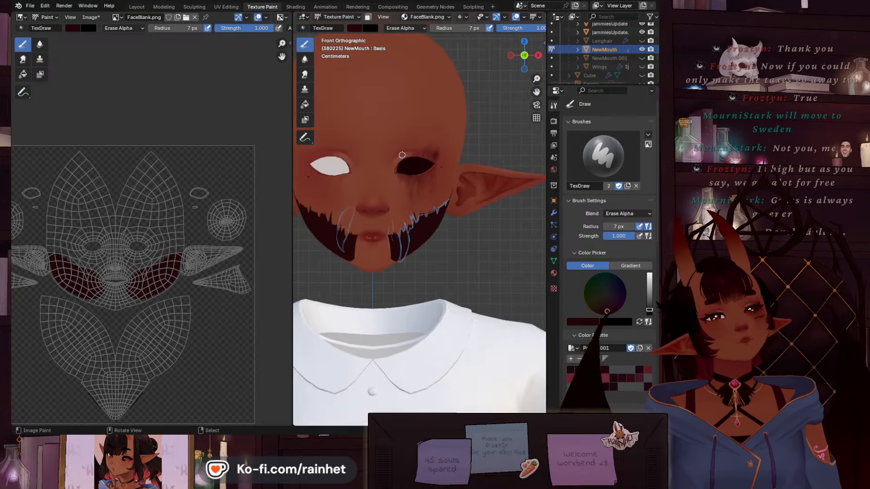
left_click(516, 18)
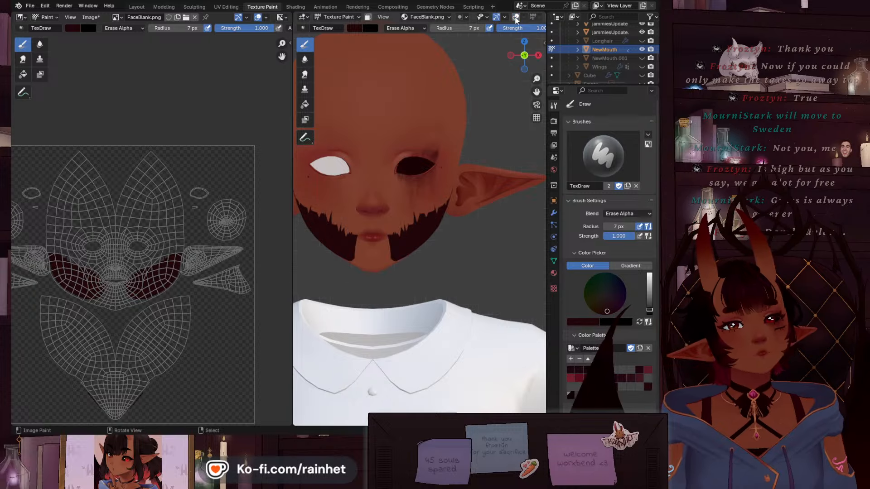
scroll(458, 108, "down", 5)
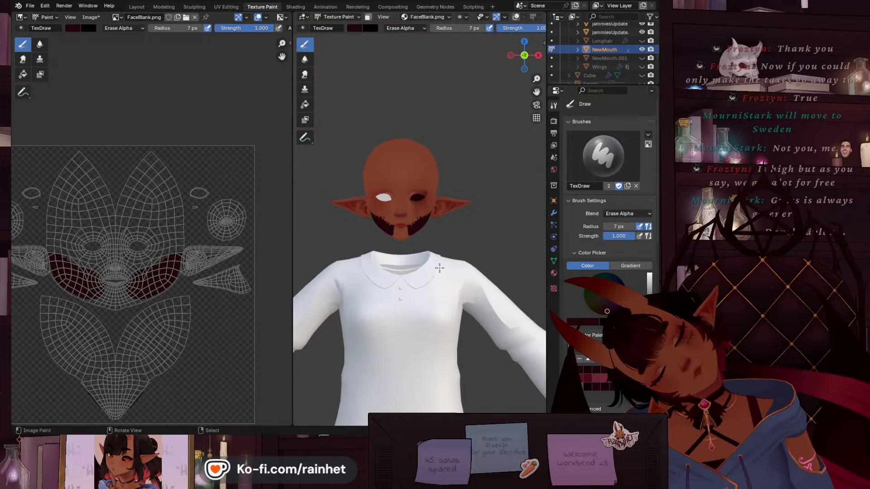
scroll(433, 257, "up", 7)
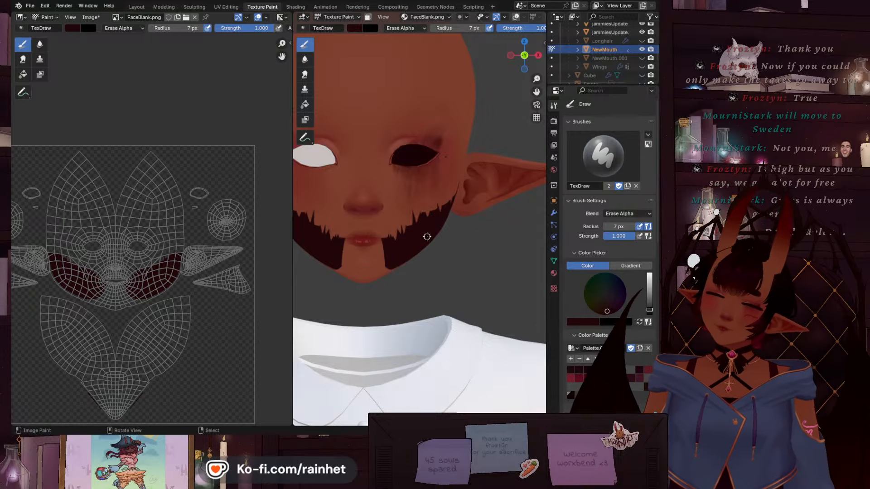
scroll(403, 204, "down", 4)
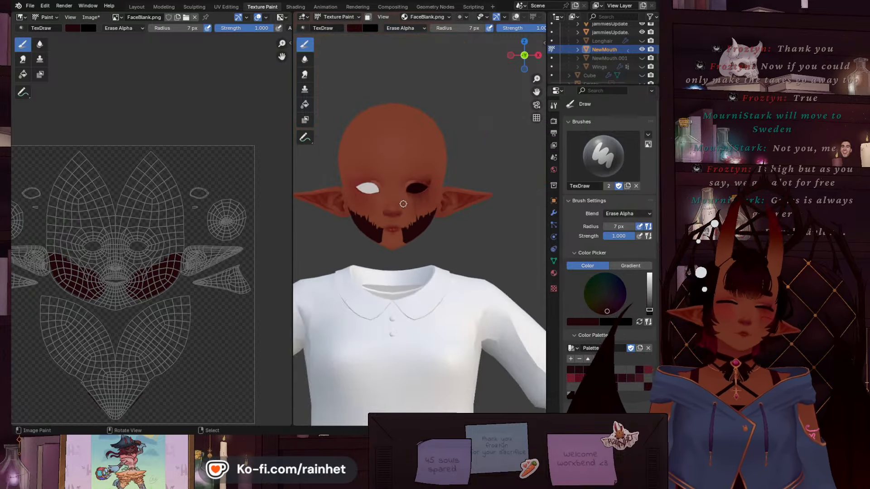
left_click(516, 17)
scroll(425, 232, "up", 6)
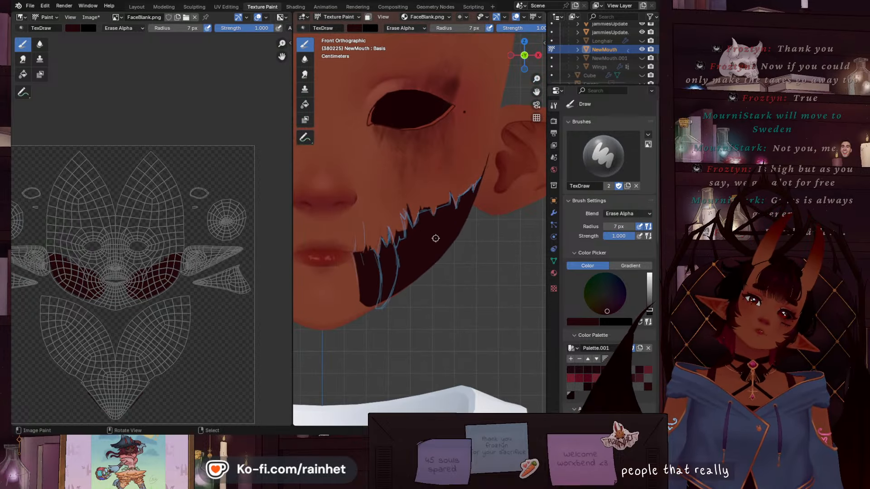
left_click(516, 18)
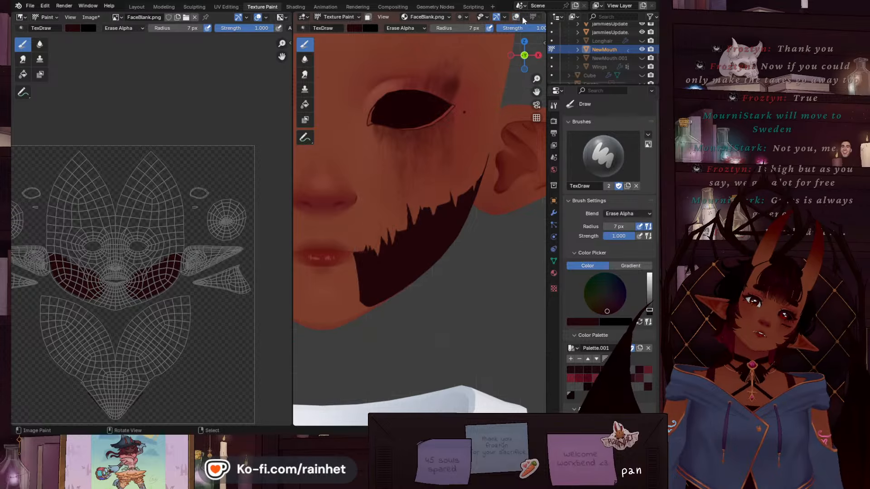
Show the Empty.006 reference image and check the torn cheek against it with the viewport overlays on
scroll(599, 72, "down", 5)
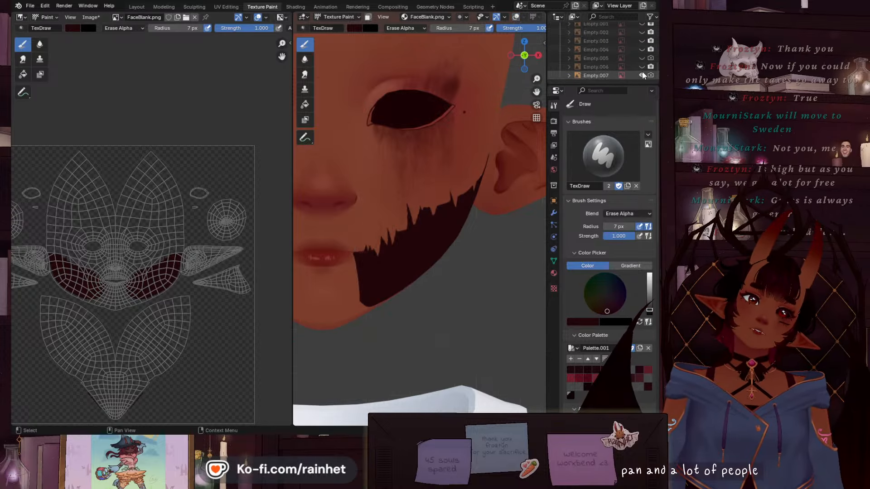
left_click(642, 66)
left_click(641, 75)
left_click(641, 76)
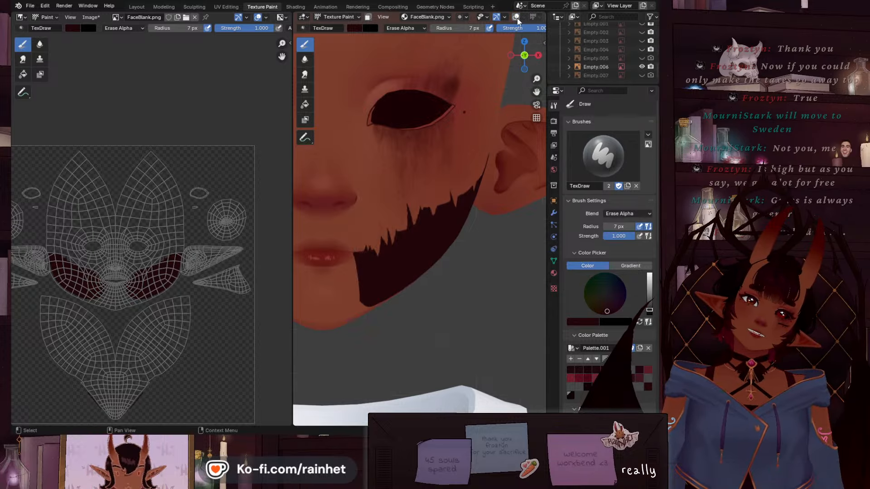
left_click(516, 17)
scroll(422, 257, "up", 1)
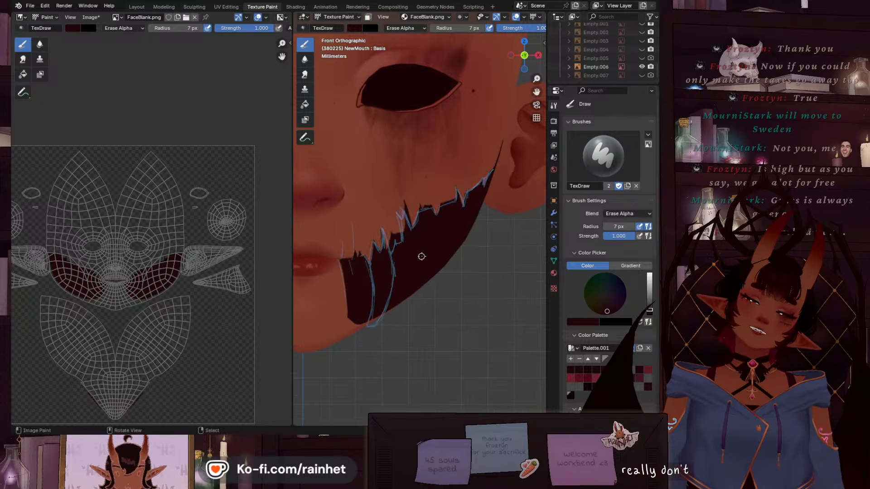
left_click(516, 17)
Hide Empty.006, check the face against Empty.005 with overlays on, and switch to the Empty.007 reference instead
left_click(642, 67)
left_click(641, 58)
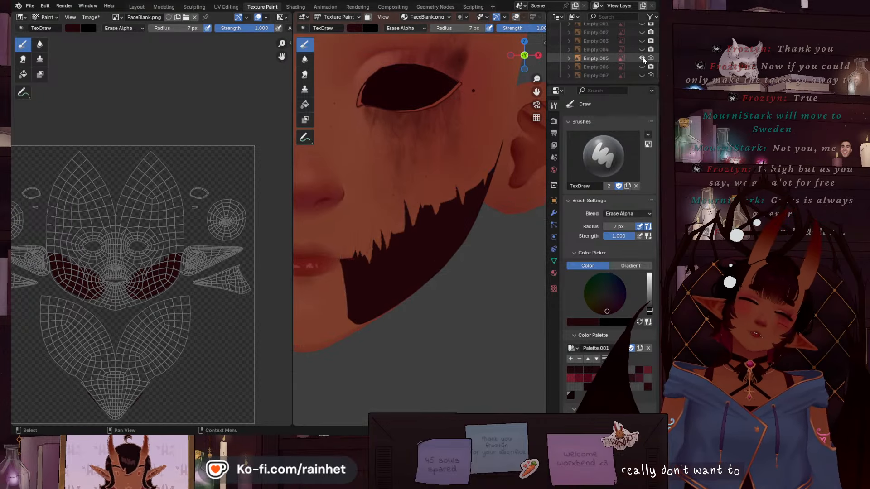
left_click(516, 18)
scroll(422, 238, "up", 5)
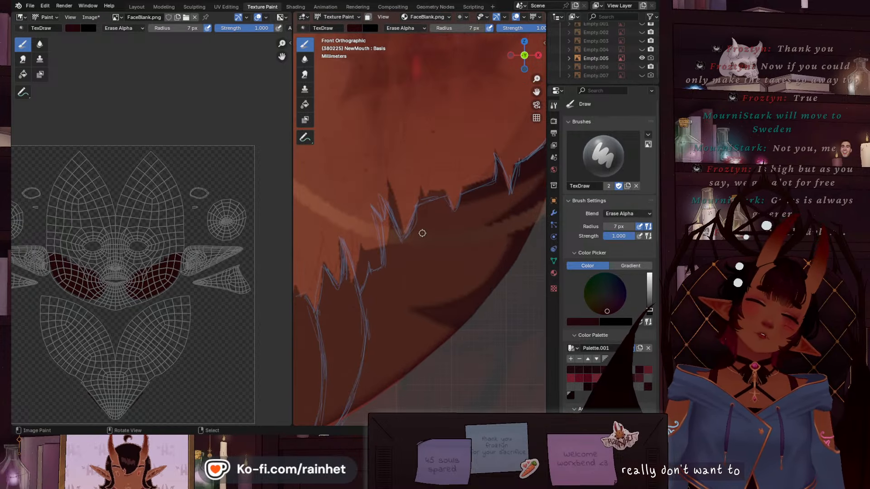
scroll(422, 233, "down", 6)
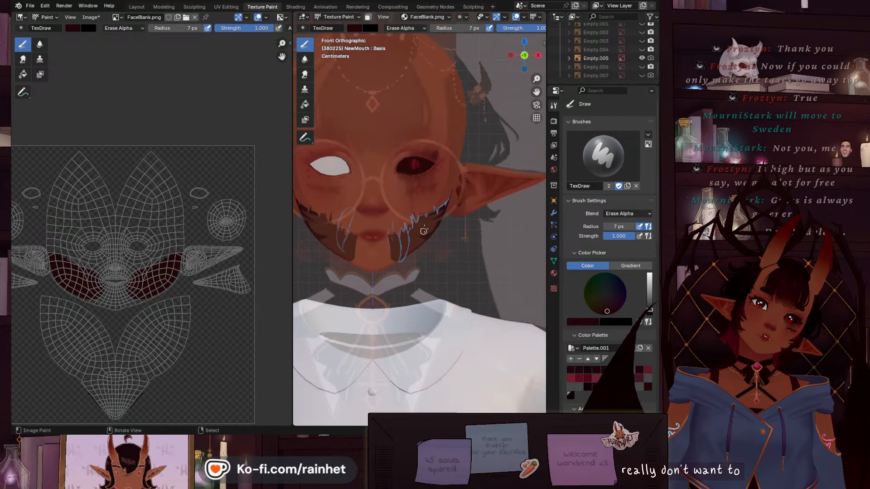
left_click(642, 58)
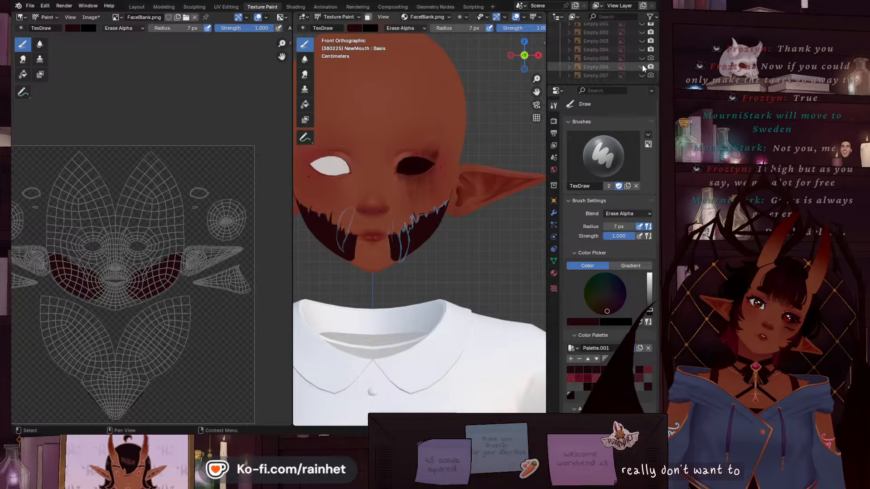
left_click(642, 75)
scroll(398, 231, "up", 8)
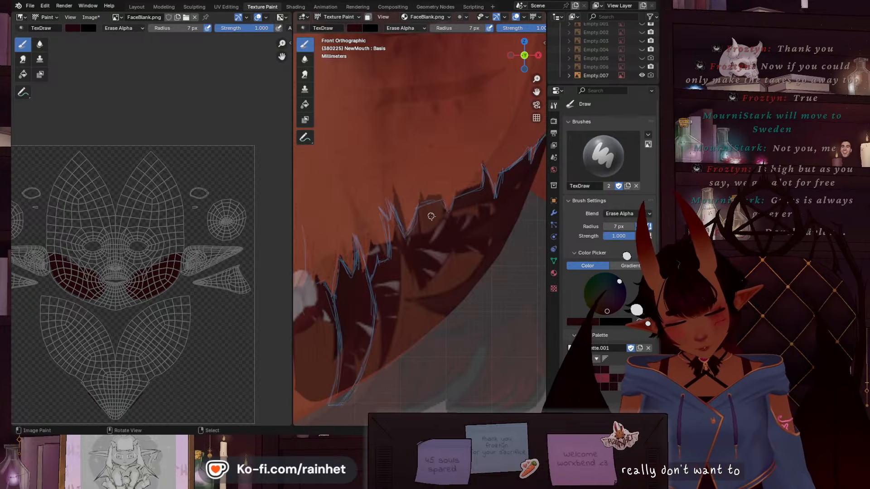
Examine the jagged cheek edge against the Empty.007 reference and the sketched guide, from the mouth corner up to the ear
scroll(439, 214, "up", 1)
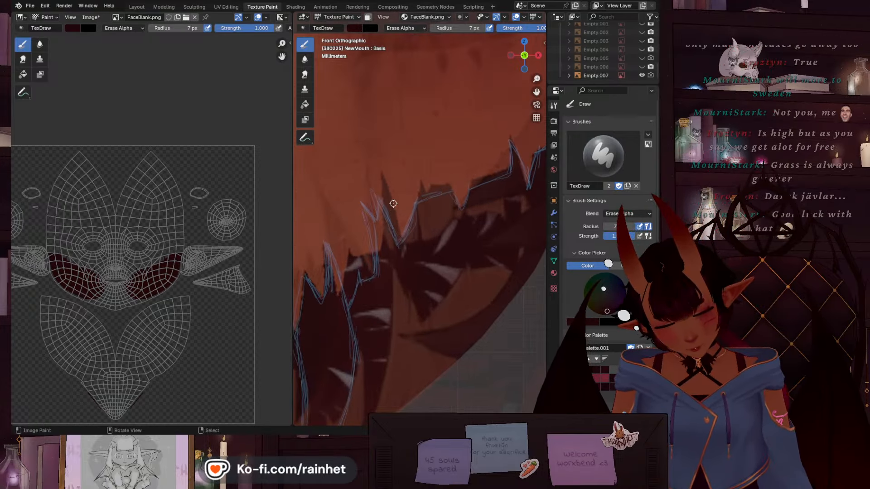
left_click(361, 28)
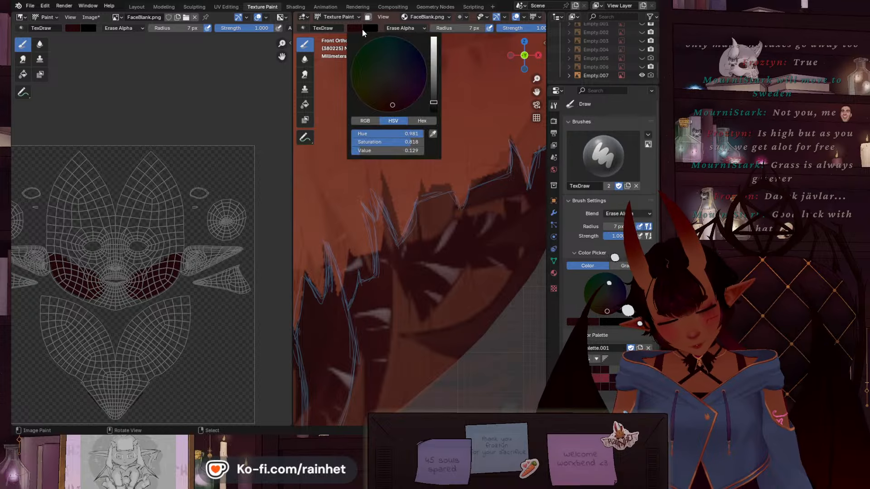
left_click(362, 29)
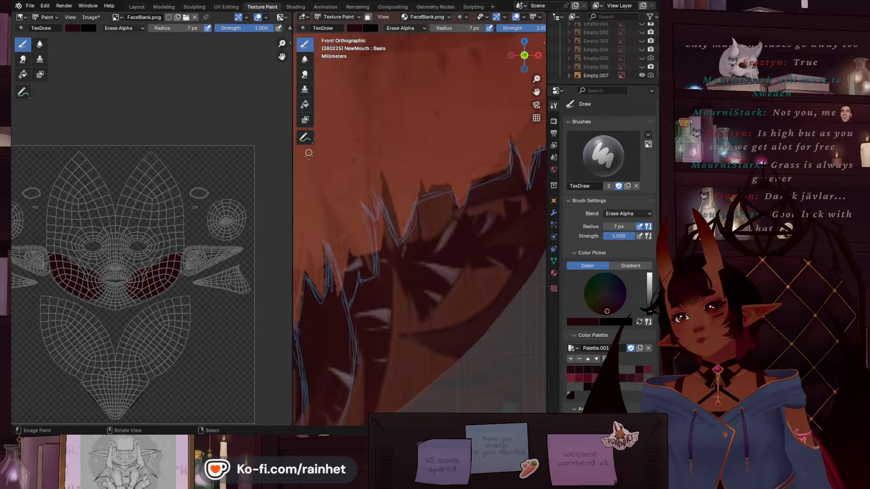
scroll(476, 306, "down", 2)
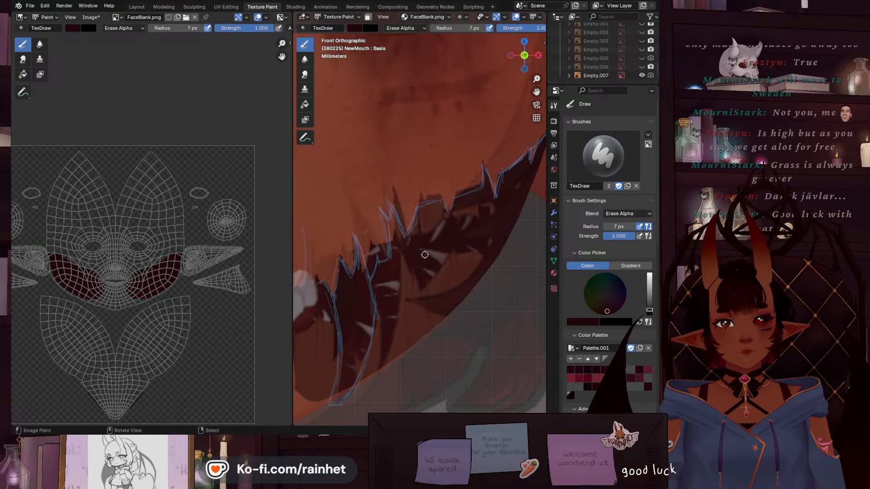
mouse_move(425, 254)
middle_mouse_down("shift")
mouse_move(445, 190)
mouse_move(473, 160)
mouse_move(446, 193)
mouse_move(439, 170)
mouse_move(420, 199)
middle_mouse_up("shift")
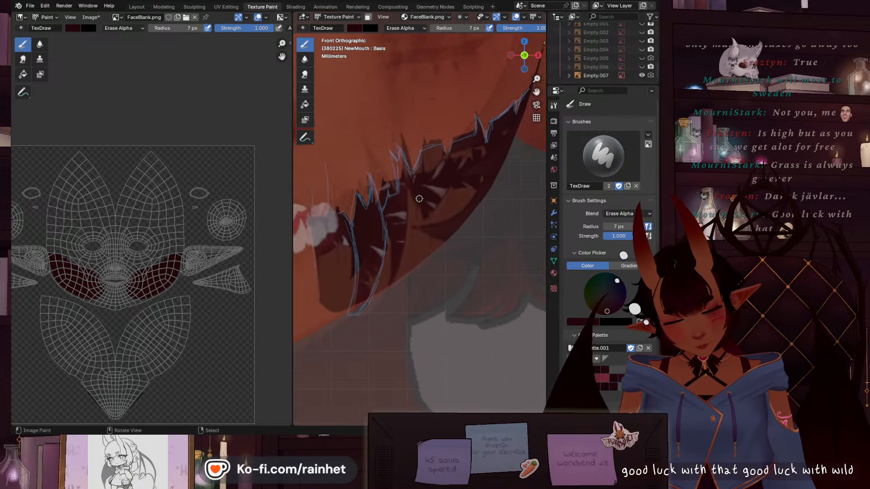
scroll(419, 199, "down", 6)
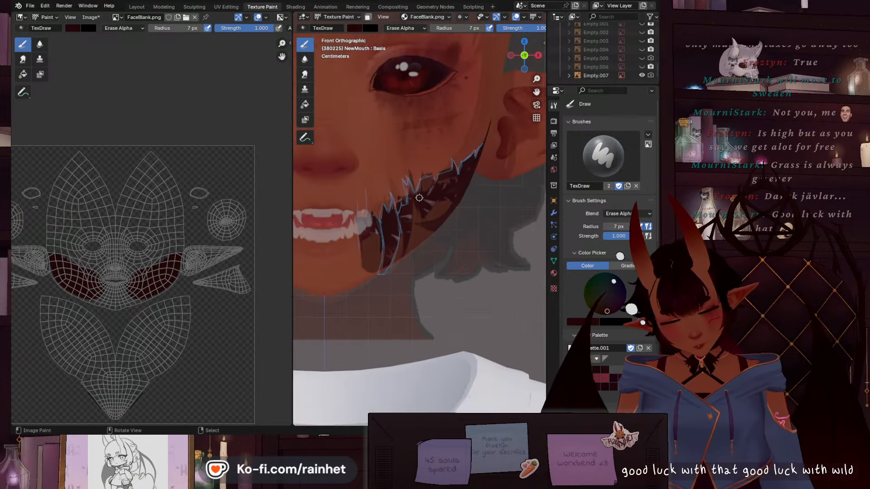
scroll(420, 198, "down", 2)
scroll(419, 198, "up", 7)
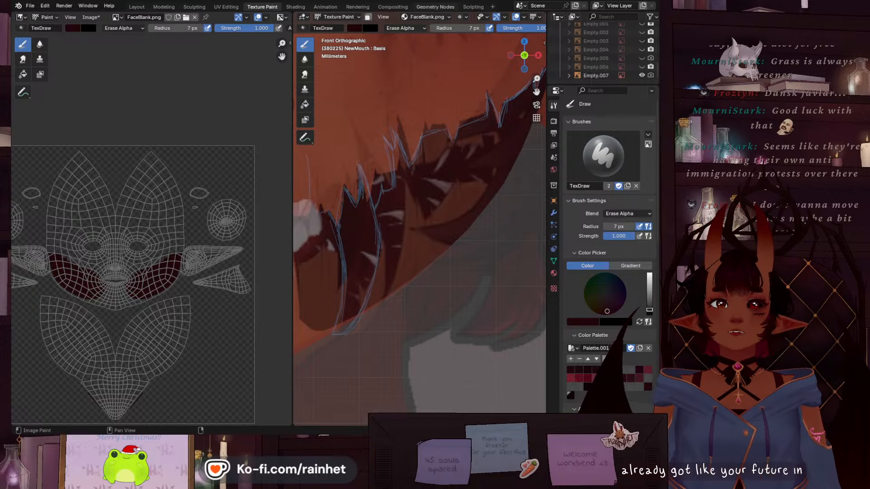
scroll(436, 225, "up", 2)
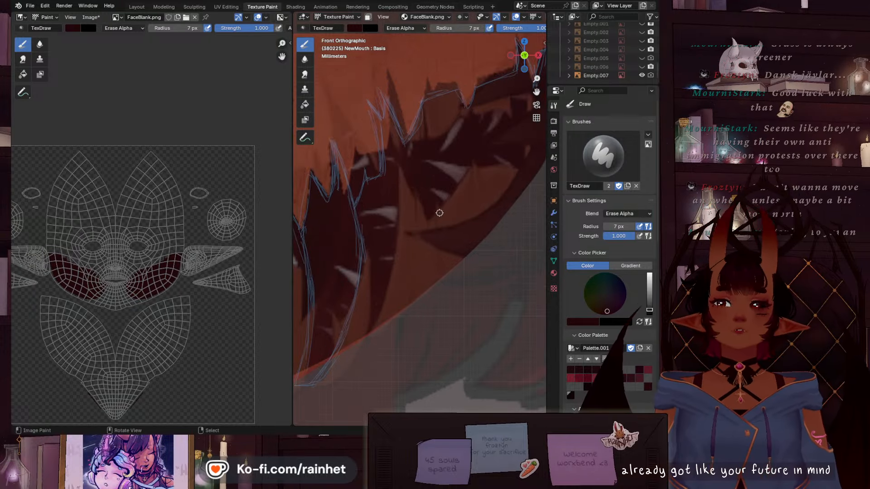
scroll(440, 219, "up", 1)
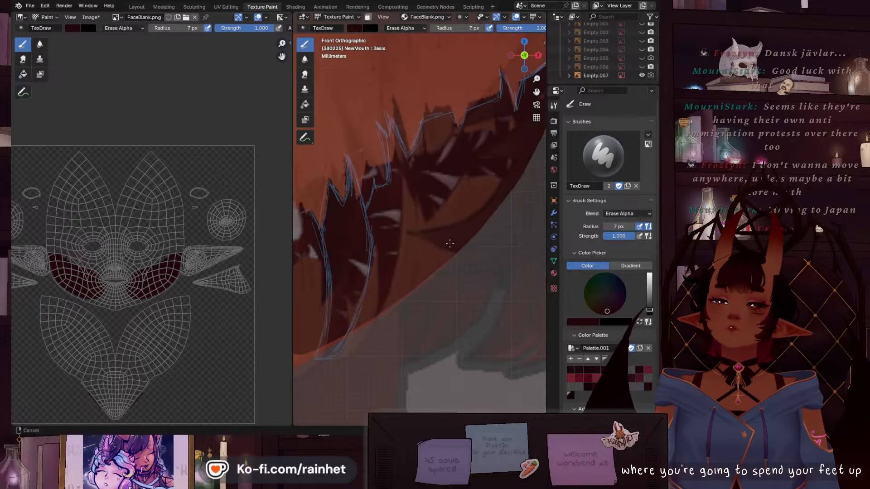
middle_click_drag(443, 224, 374, 329, "shift")
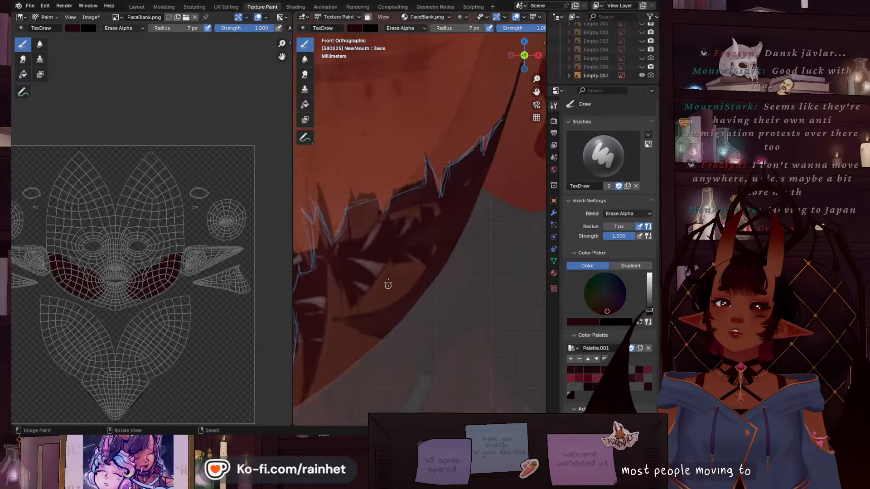
middle_click_drag(386, 277, 386, 278, "shift")
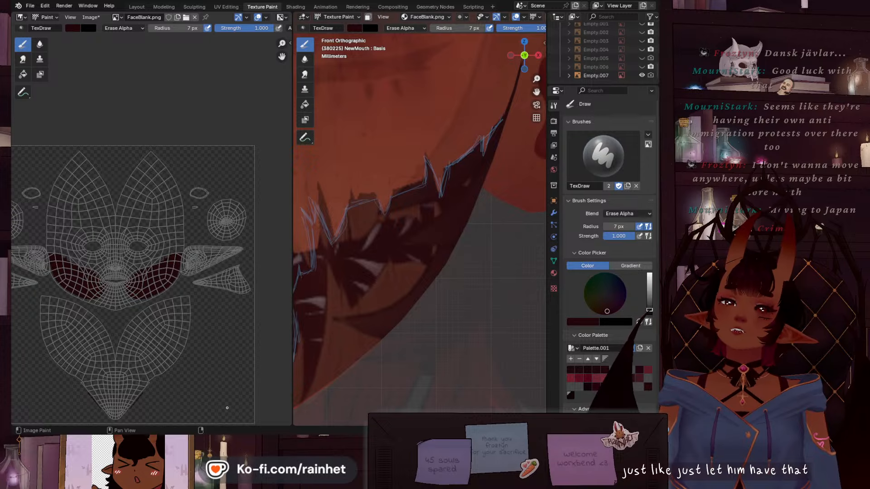
Erase the stray dark marks beside the lowest UV island's tip with a 69 px Erase Alpha brush and reduce the brush to 13 px
middle_click_drag(204, 412, 195, 340)
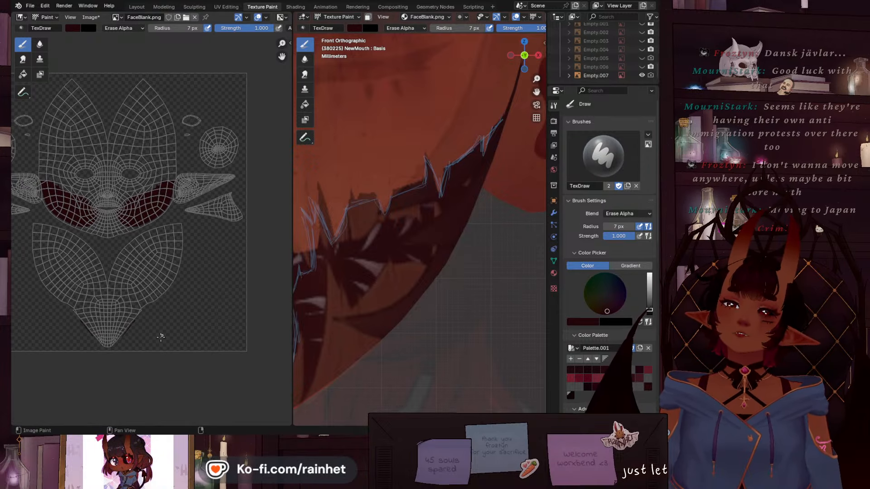
scroll(160, 336, "up", 2)
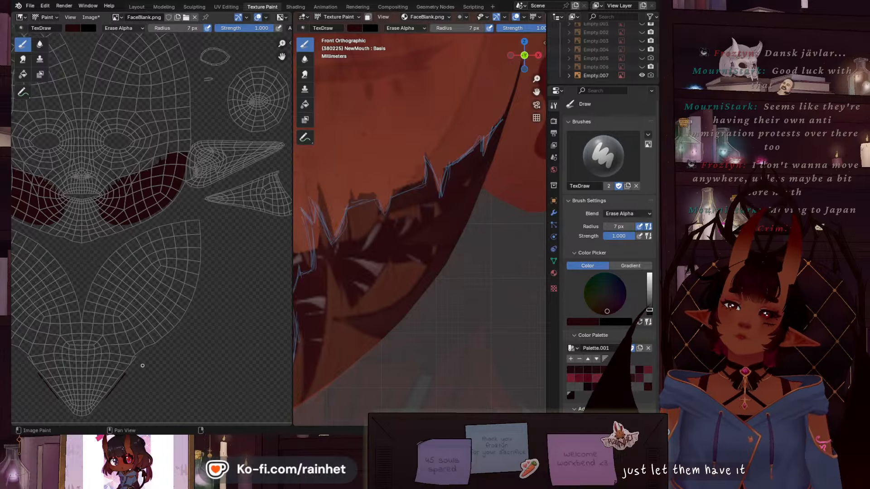
scroll(143, 365, "up", 4)
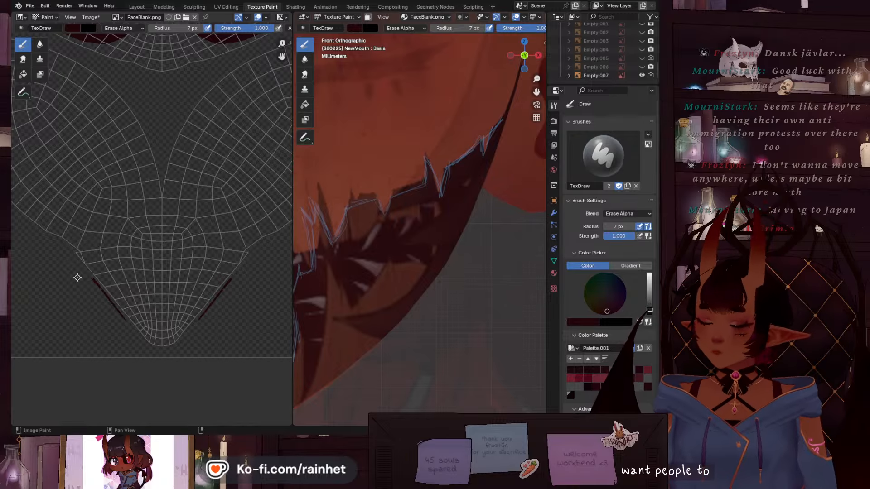
key("f")
left_click(94, 268)
mouse_move(91, 272)
left_mouse_down()
mouse_move(145, 399)
mouse_move(233, 272)
left_mouse_up()
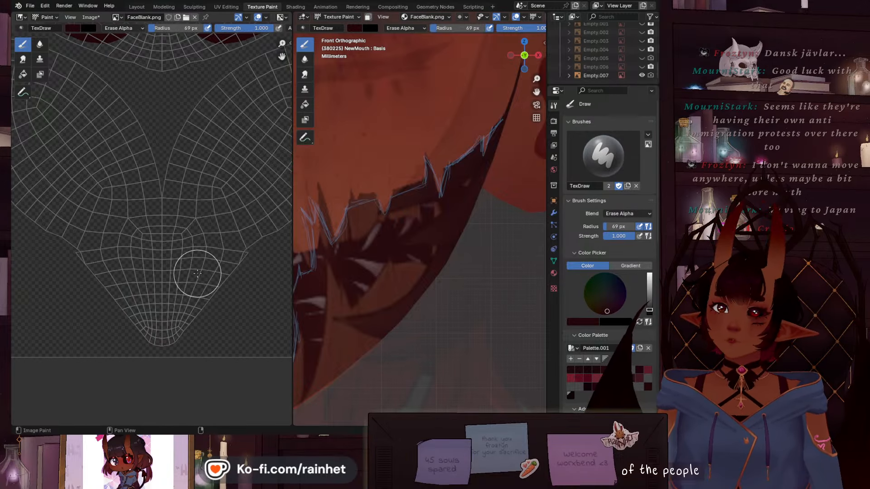
key("f")
left_click(177, 264)
key("Home")
scroll(375, 246, "down", 2)
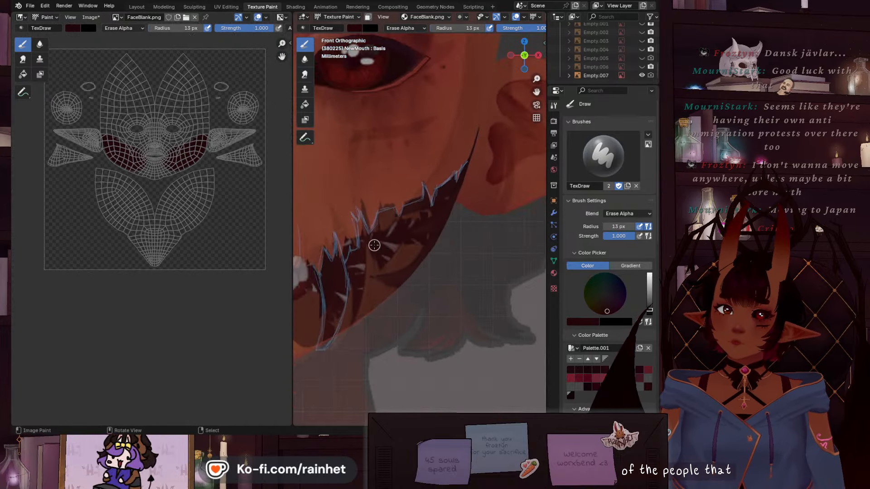
Inspect the torn cheek from an angle and in front view, comparing the edge near the mouth corner with the reference
scroll(374, 245, "down", 2)
middle_click_drag(405, 256, 498, 138)
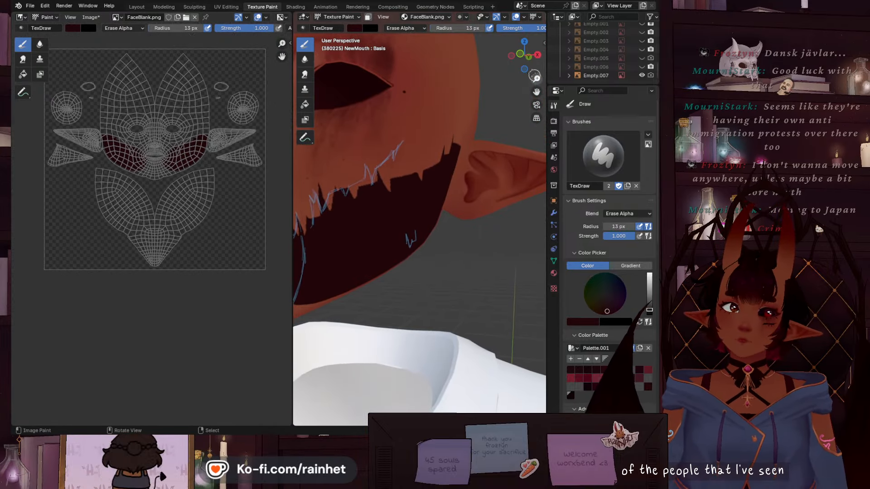
left_click(520, 54)
scroll(382, 267, "up", 3)
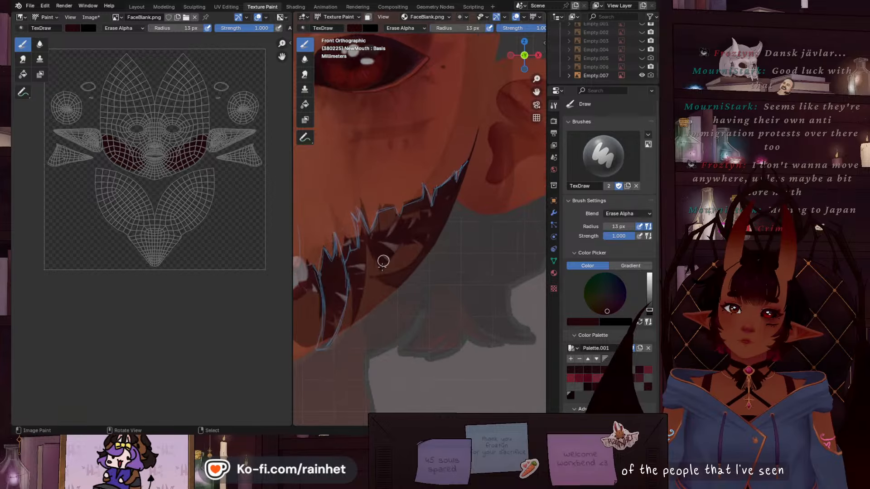
scroll(382, 267, "up", 3)
mouse_move(355, 302)
middle_mouse_down("shift")
mouse_move(506, 241)
mouse_move(356, 288)
mouse_move(362, 349)
middle_mouse_up("shift")
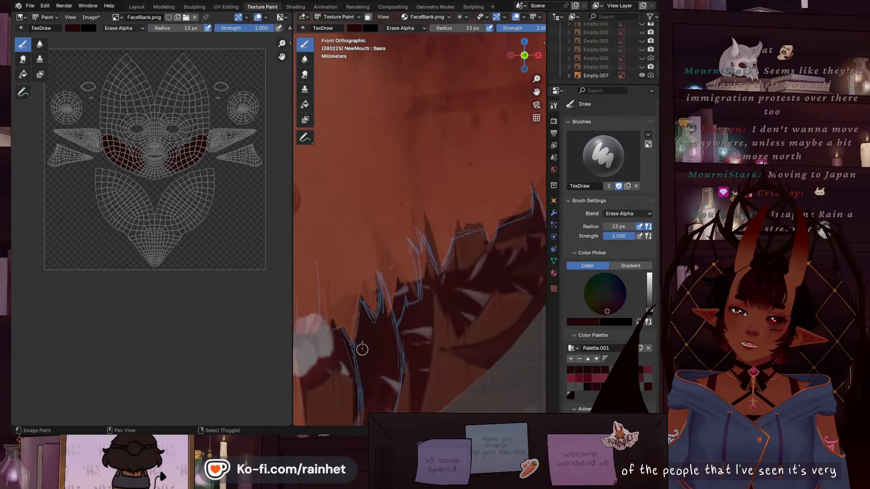
middle_click_drag(381, 313, 423, 250, "shift")
scroll(393, 239, "down", 10)
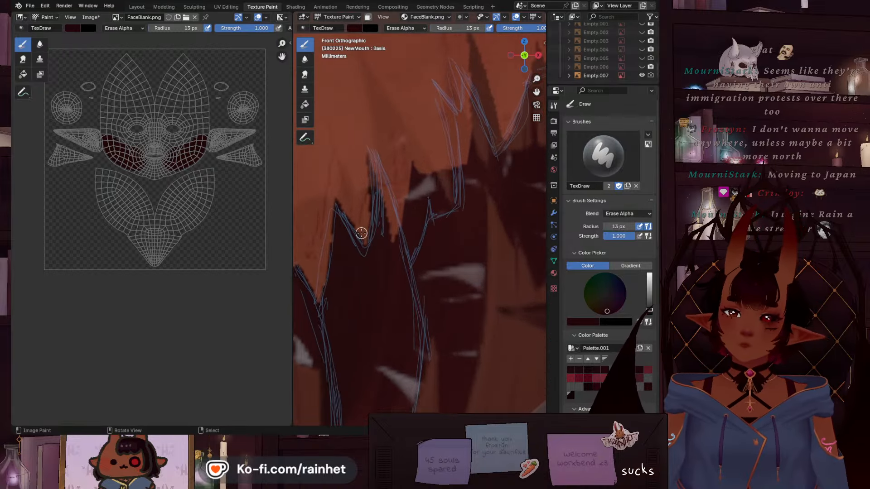
scroll(373, 247, "down", 3)
scroll(378, 236, "up", 11)
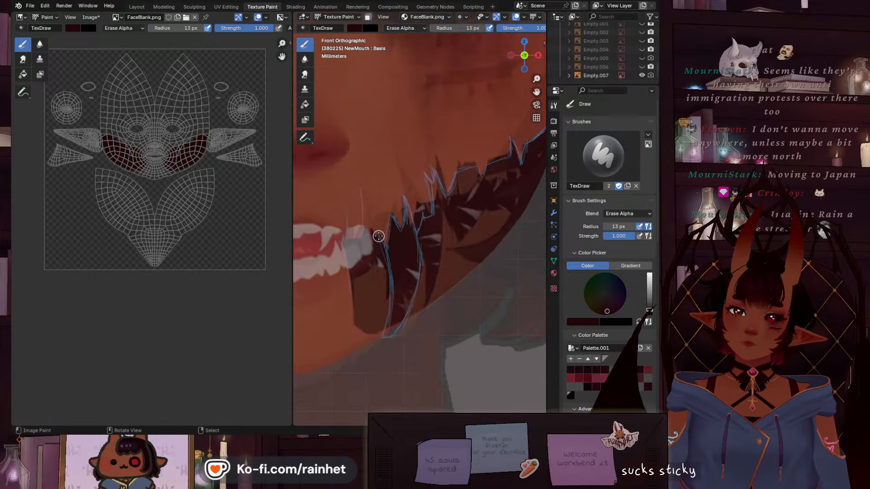
middle_click_drag(378, 236, 408, 272, "shift")
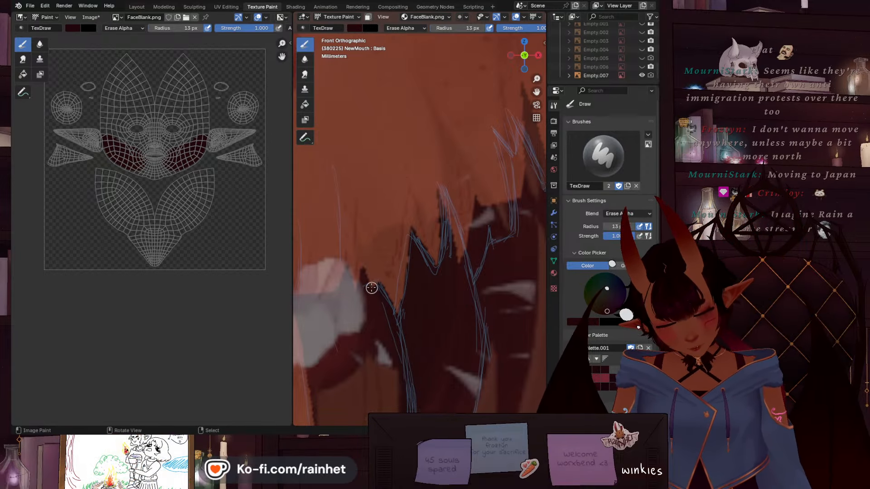
Set the Draw brush to Mix at 8 px and paint a thin dark spike at the patch's corner beside the mouth
left_click(403, 29)
left_click(397, 50)
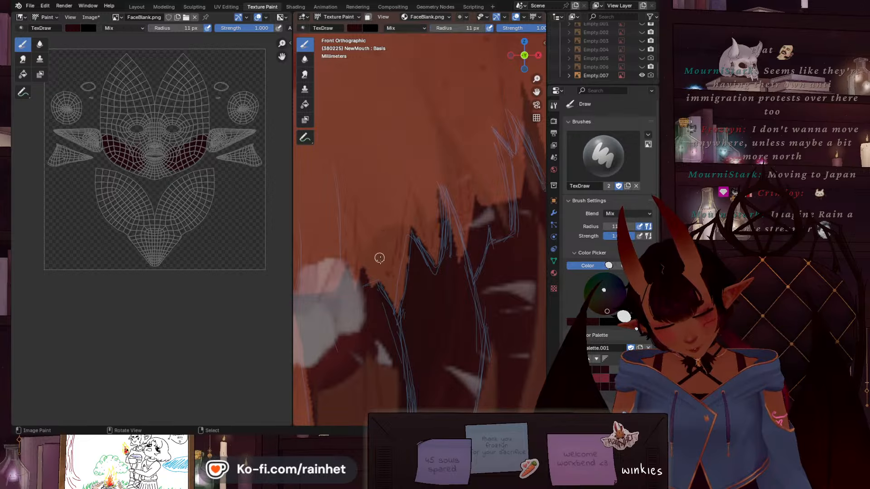
key("bracketleft")
key("bracketleft")
key("bracketleft")
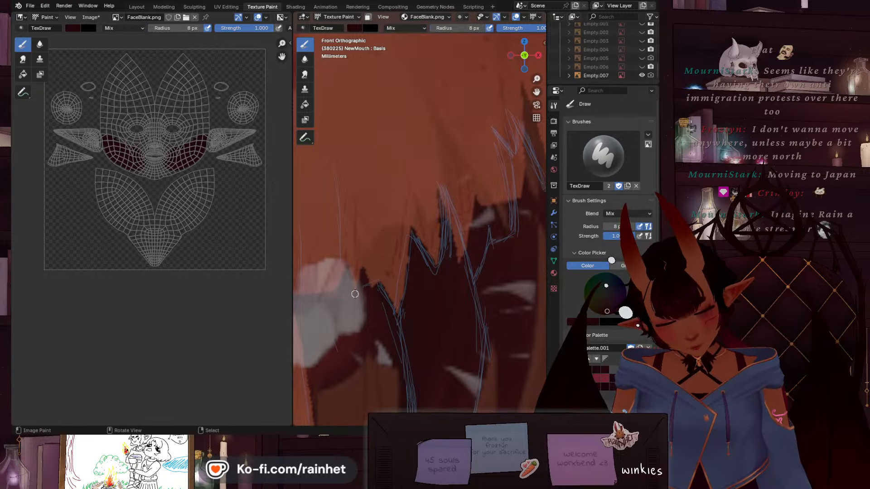
left_click_drag(362, 265, 363, 231)
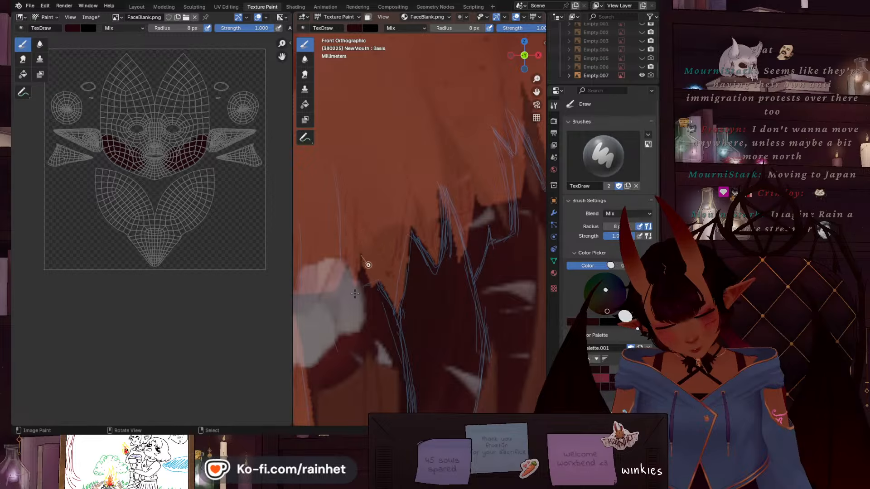
left_click_drag(368, 265, 373, 292)
left_click_drag(381, 330, 382, 336)
Enlarge the Draw brush to 12 px and fill the skin-coloured notch next to the mouth-corner spike with dark paint
mouse_move(370, 289)
left_mouse_down()
mouse_move(376, 266)
mouse_move(420, 249)
mouse_move(439, 264)
left_mouse_up()
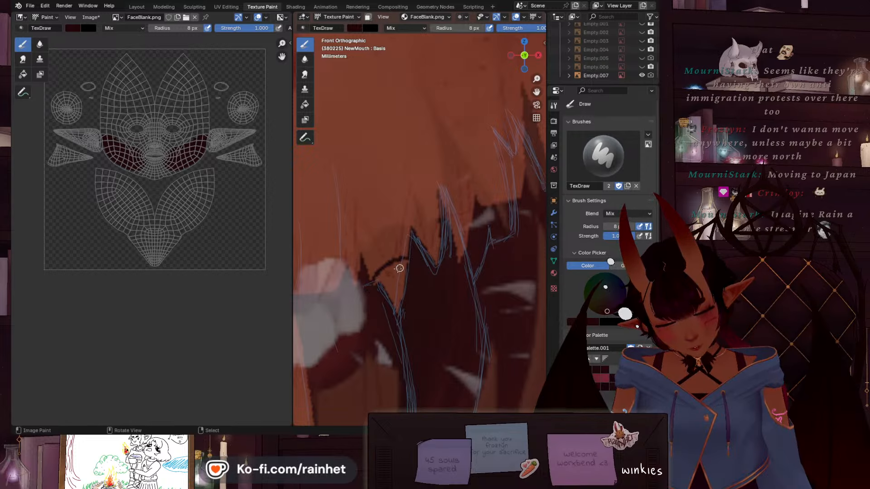
key("bracketright")
mouse_move(382, 276)
left_mouse_down()
mouse_move(410, 259)
mouse_move(441, 256)
mouse_move(395, 259)
mouse_move(426, 249)
mouse_move(396, 292)
mouse_move(400, 384)
left_mouse_up()
mouse_move(384, 276)
left_mouse_down()
mouse_move(410, 362)
mouse_move(404, 365)
left_mouse_up()
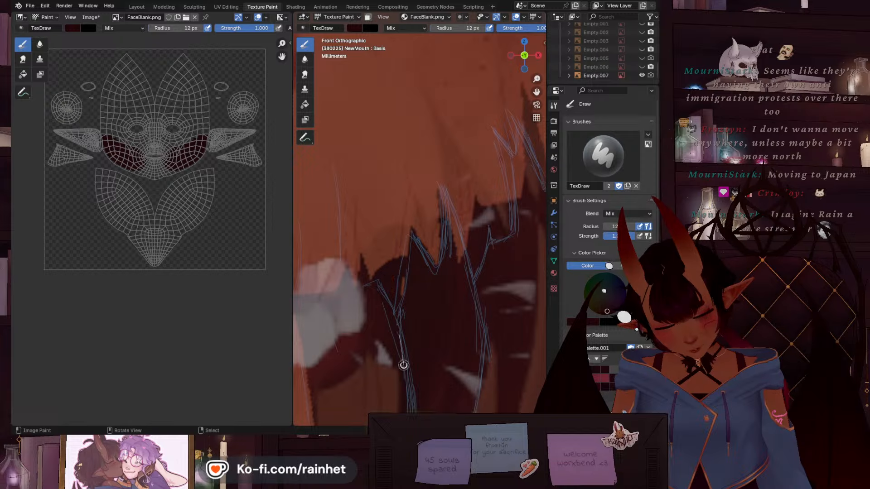
left_click_drag(406, 277, 399, 385)
left_click(396, 28)
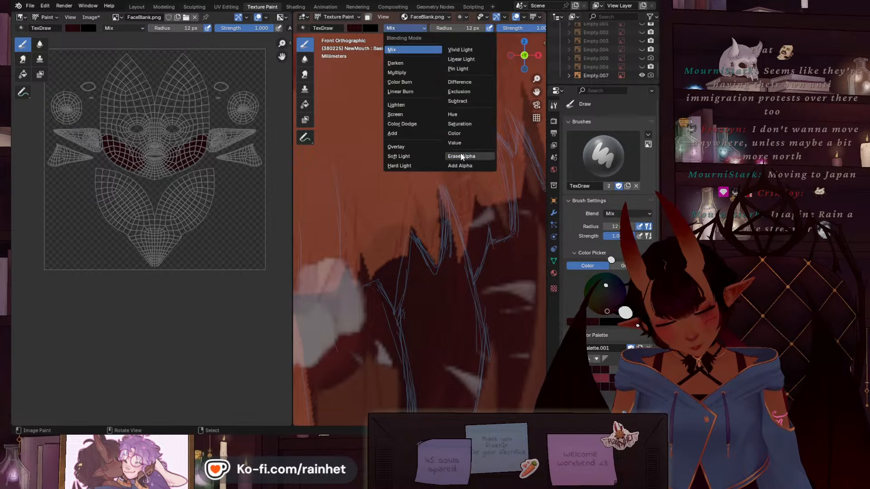
left_click(401, 28)
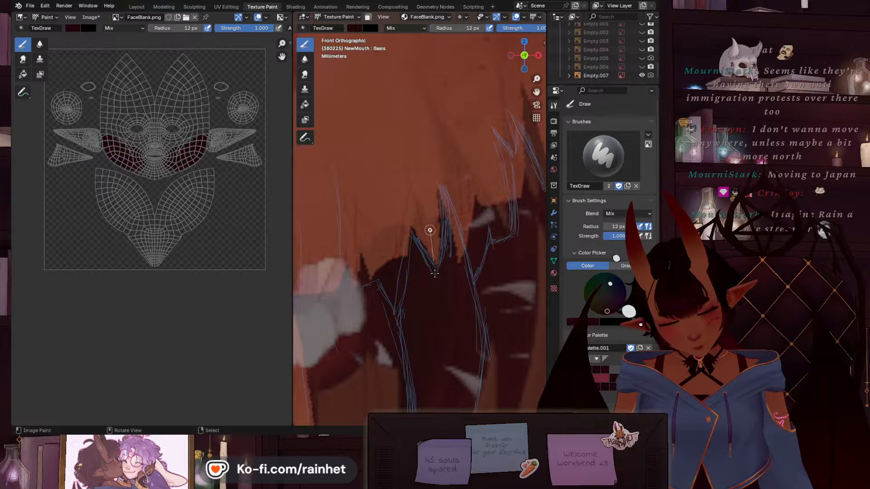
Paint a short dark spike within the V-shaped notch of the sketched outline using the 12 px Mix brush
left_click_drag(447, 271, 455, 295)
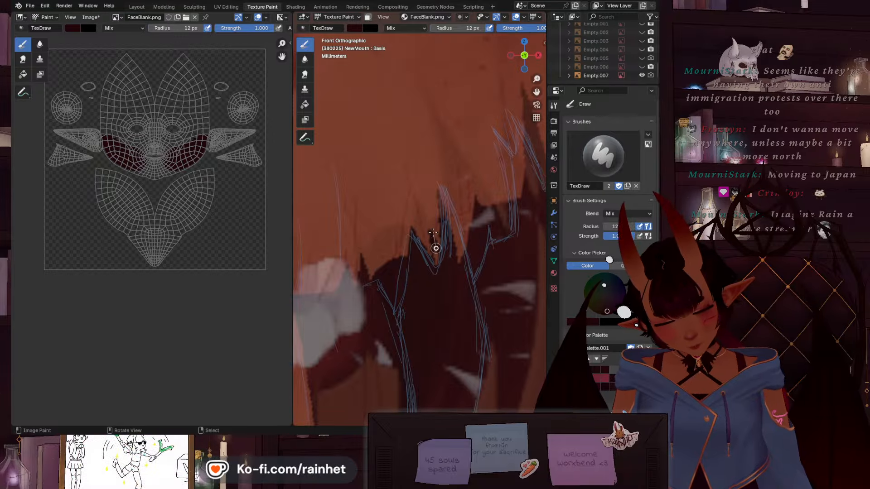
left_click_drag(435, 244, 440, 301)
mouse_move(431, 240)
left_mouse_down()
mouse_move(429, 290)
mouse_move(448, 269)
left_mouse_up()
mouse_move(433, 231)
left_mouse_down()
mouse_move(445, 262)
mouse_move(429, 301)
left_mouse_up()
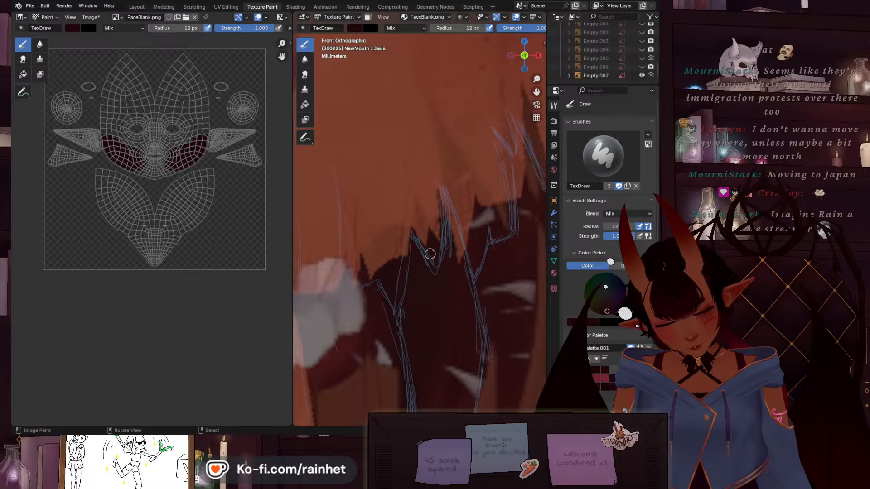
left_click(405, 29)
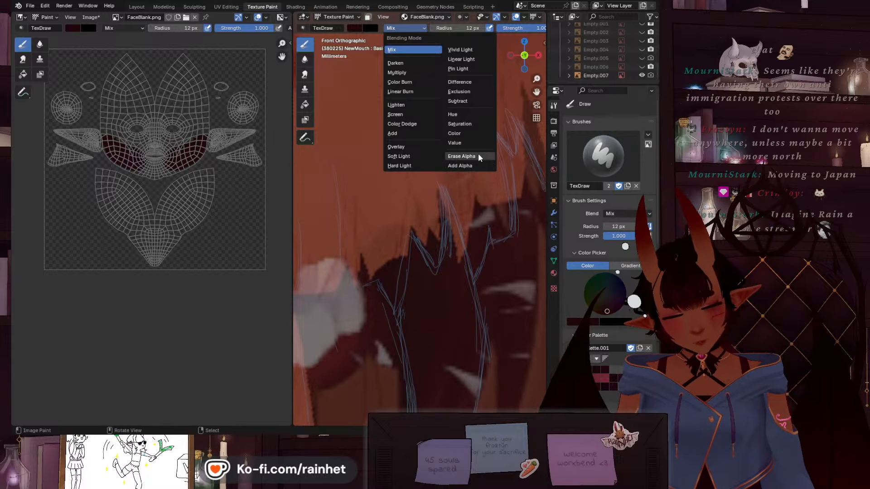
left_click(477, 154)
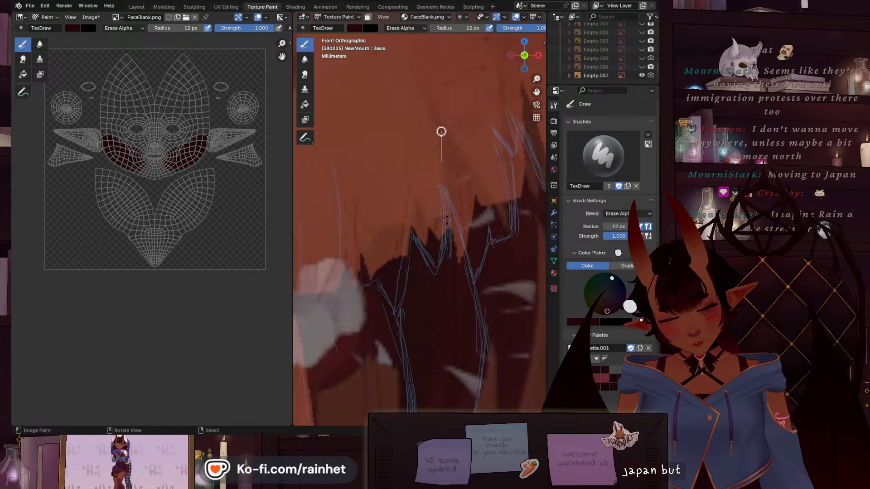
left_click(402, 28)
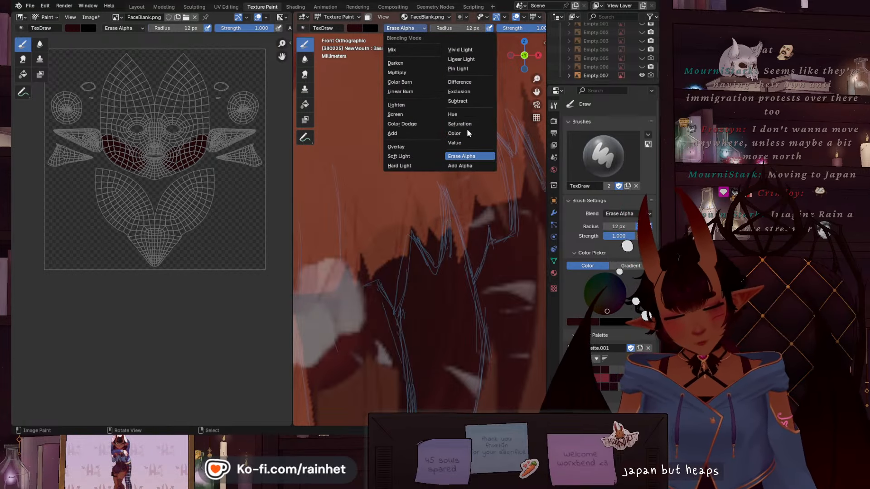
left_click(398, 47)
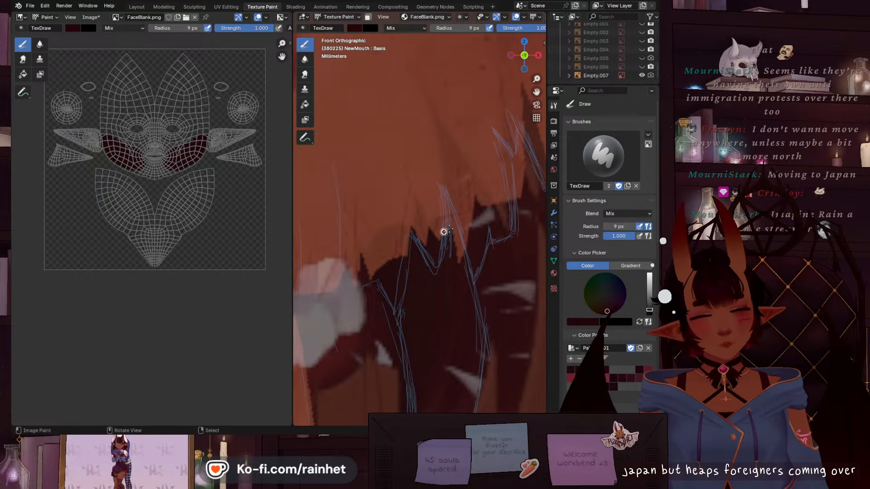
Reduce the brush to 9 px and paint a second small dark spike beside the short one, darkening the edge below it
left_click_drag(424, 263, 448, 231)
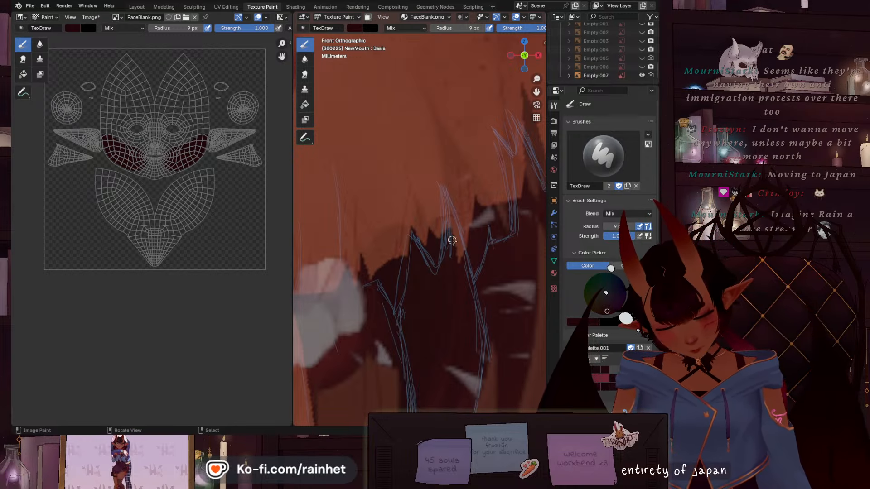
left_click_drag(450, 230, 464, 293)
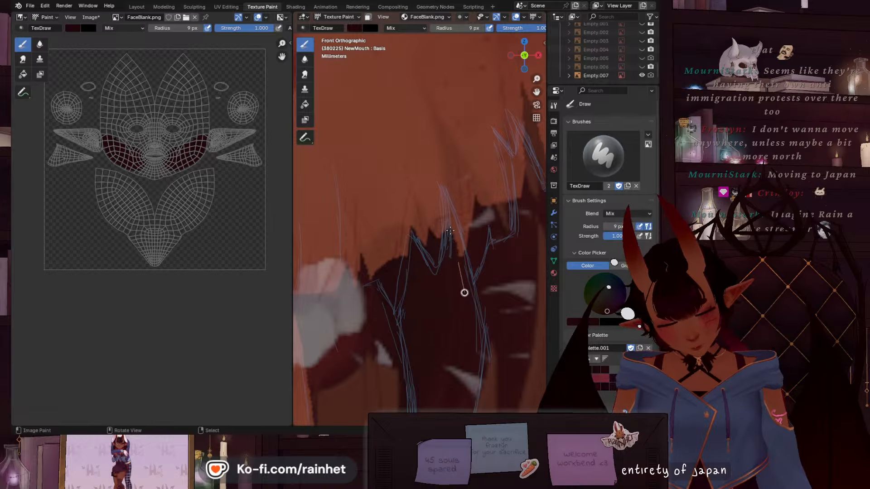
left_click_drag(449, 231, 469, 297)
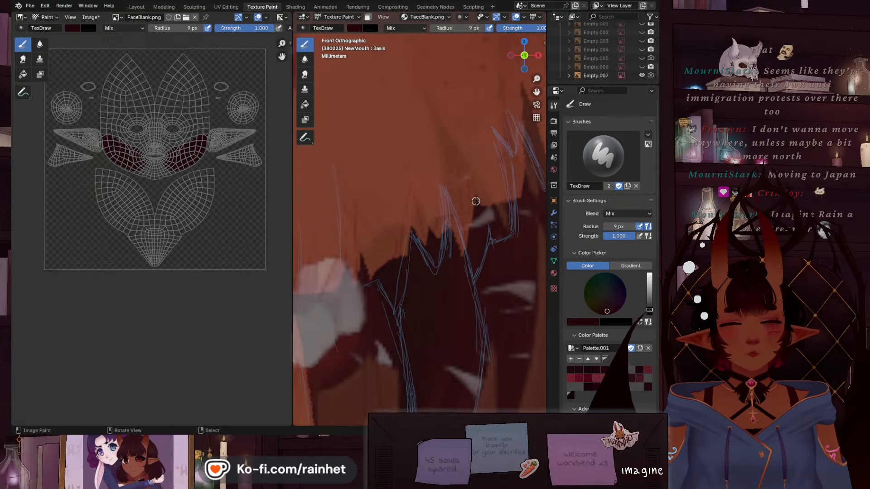
Paint a tall, slender dark spike up from the cheek patch beside the small spikes, narrowing the brush from 9 to 8 px
mouse_move(475, 222)
left_mouse_down()
mouse_move(460, 272)
mouse_move(435, 297)
left_mouse_up()
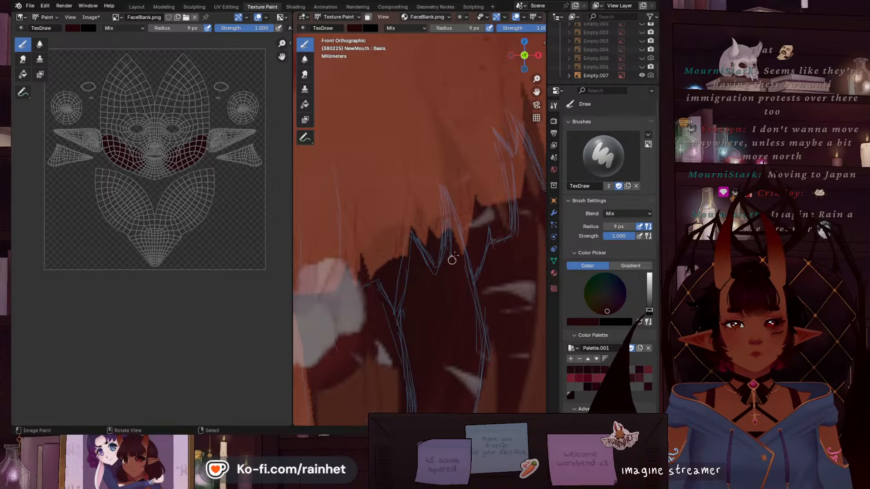
mouse_move(473, 229)
left_mouse_down()
mouse_move(461, 135)
mouse_move(490, 250)
left_mouse_up()
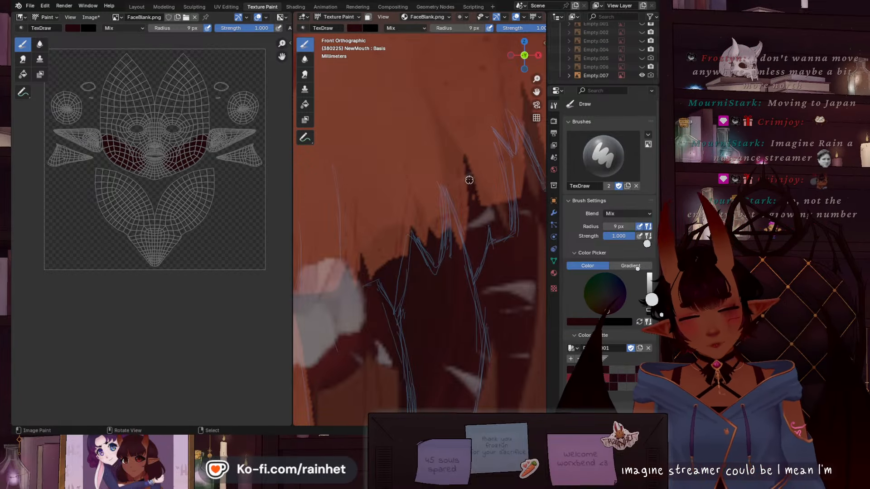
key("bracketleft")
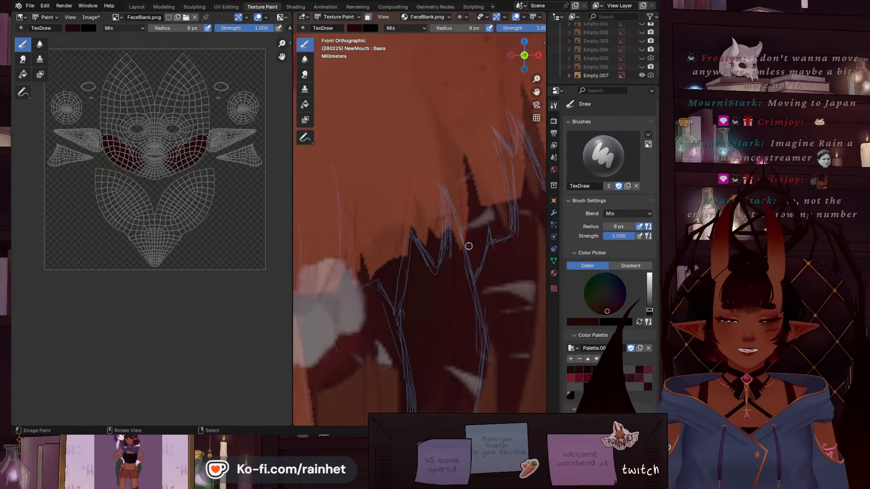
left_click_drag(471, 218, 465, 165)
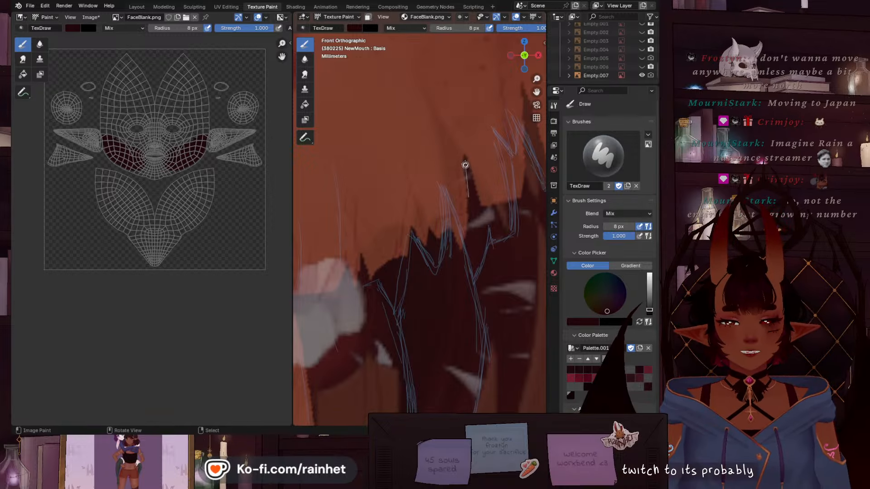
mouse_move(468, 245)
left_mouse_down()
mouse_move(464, 157)
mouse_move(446, 112)
left_mouse_up()
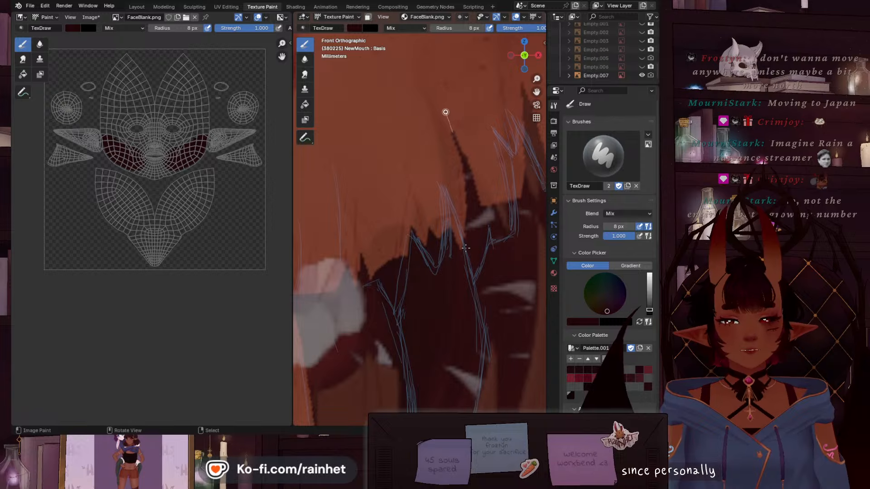
mouse_move(471, 166)
left_mouse_down()
mouse_move(455, 134)
mouse_move(471, 248)
left_mouse_up()
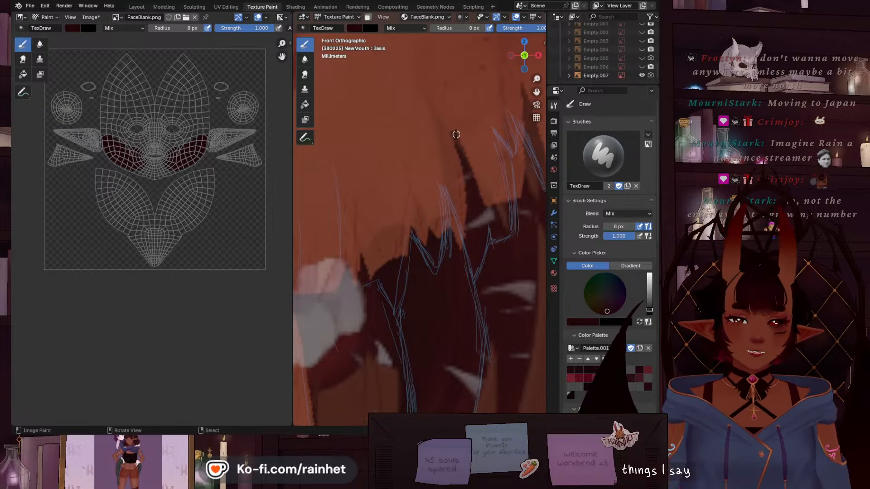
left_click_drag(461, 167, 463, 282)
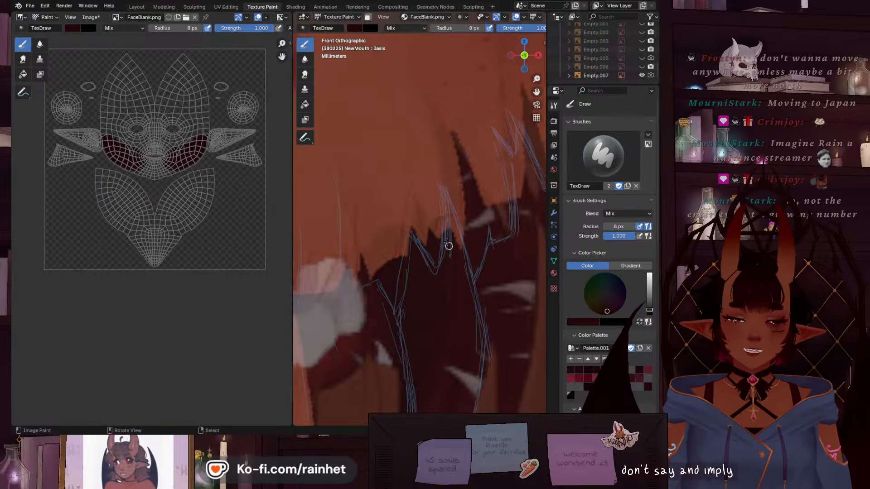
Set the brush to Erase Alpha at 8 px and trim the earward side of the tall dark spike
left_click(393, 28)
left_click(485, 157)
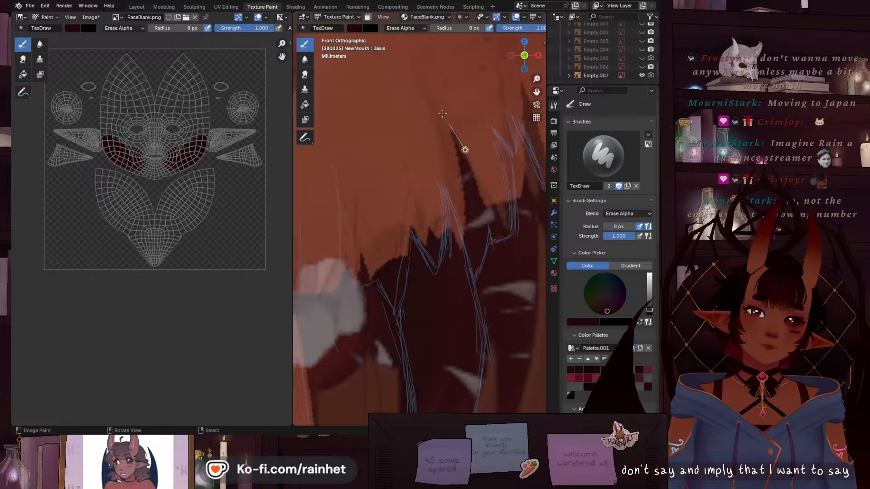
left_click_drag(465, 150, 481, 180)
left_click_drag(448, 123, 485, 201)
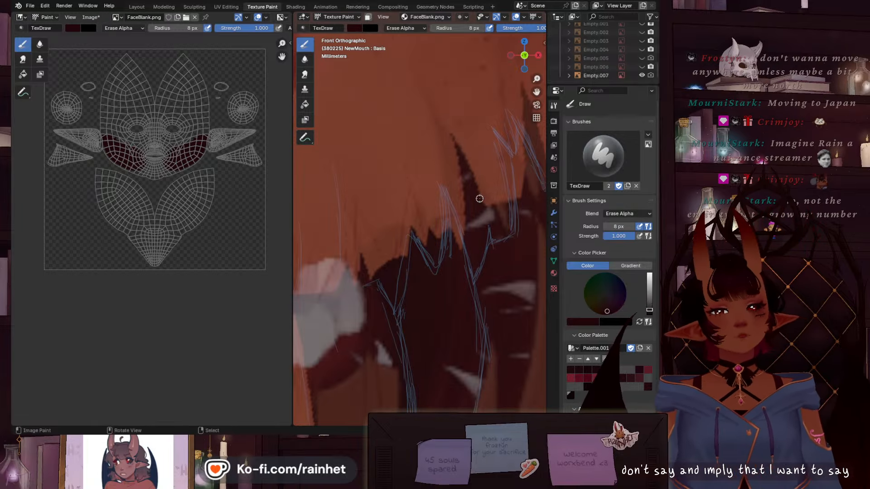
Erase dark paint between the tall spike and the next one toward the ear, carving a pointed skin-coloured tooth down to the sketched corner
scroll(482, 190, "down", 3)
middle_click_drag(484, 189, 416, 208, "shift")
scroll(416, 208, "up", 4)
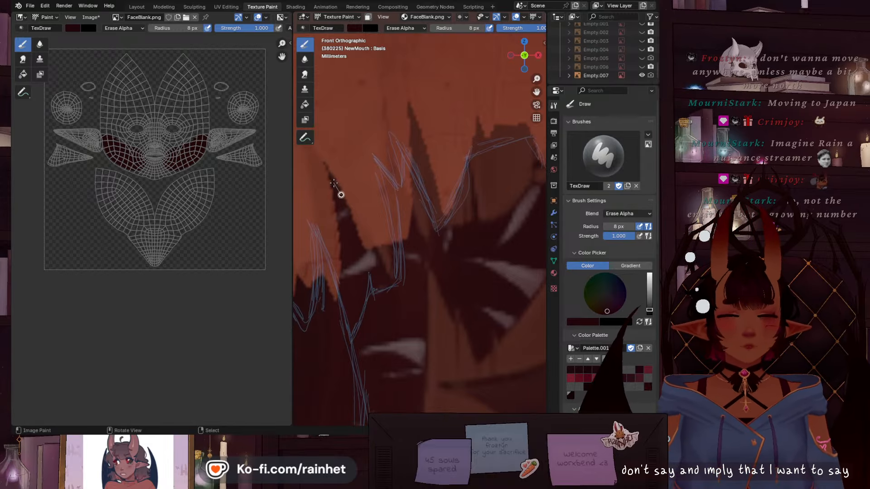
left_click_drag(341, 195, 355, 222)
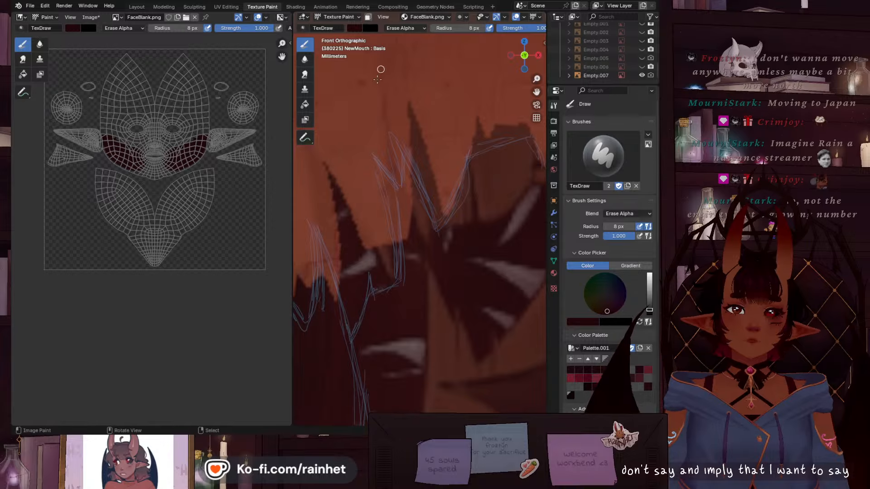
mouse_move(326, 157)
left_mouse_down()
mouse_move(401, 291)
mouse_move(379, 211)
left_mouse_up()
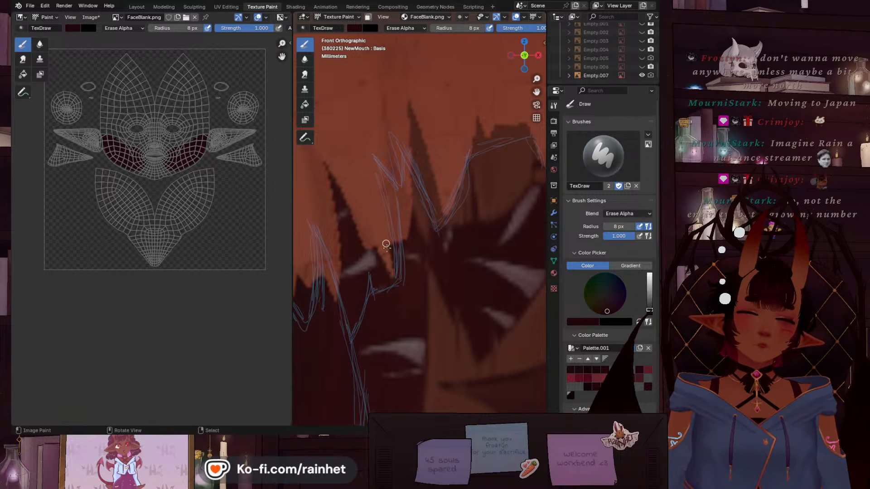
left_click_drag(386, 245, 373, 176)
Return the brush to Mix and repaint the tall spike's tip and the lower part of its slanted edge
left_click(405, 28)
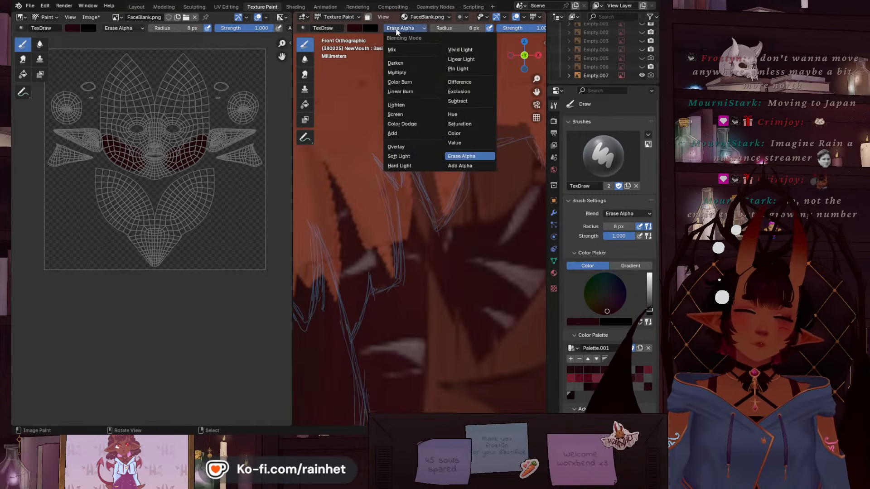
left_click(410, 49)
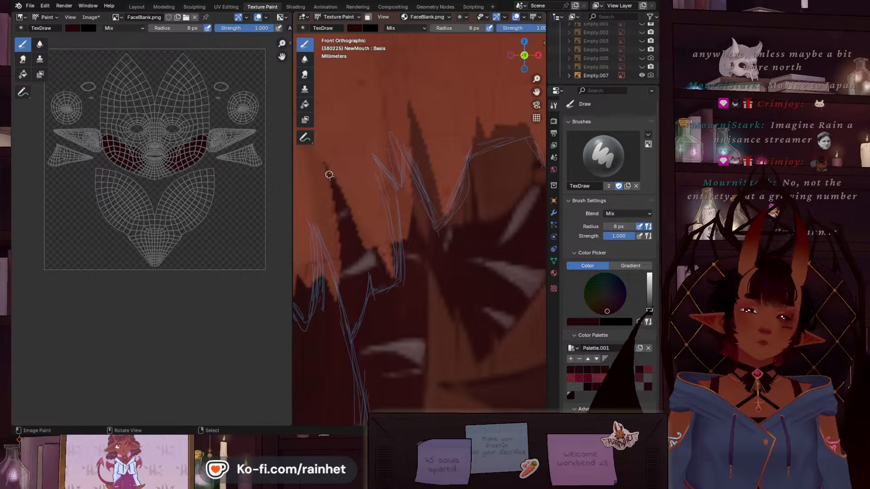
left_click_drag(329, 175, 329, 169)
left_click_drag(364, 233, 384, 272)
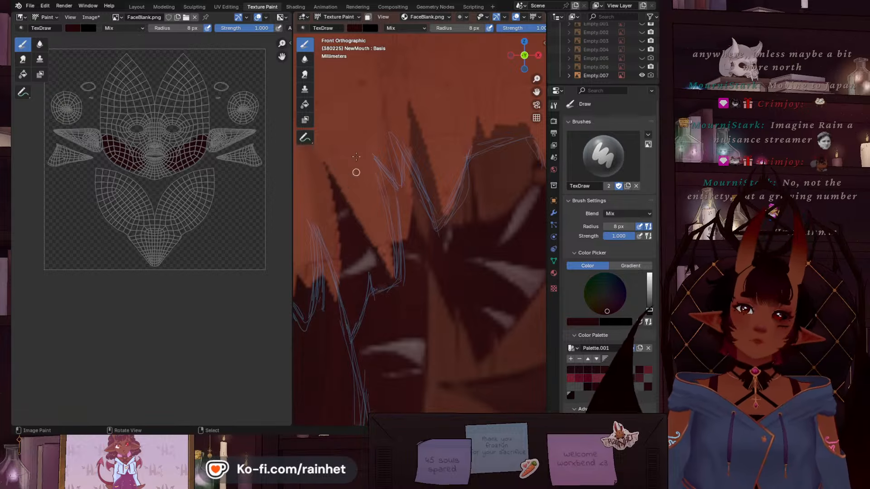
Switch back to Erase Alpha and clean the tall spike's slanted edge and the tip of the adjoining skin-coloured tooth
left_click(407, 28)
left_click(471, 159)
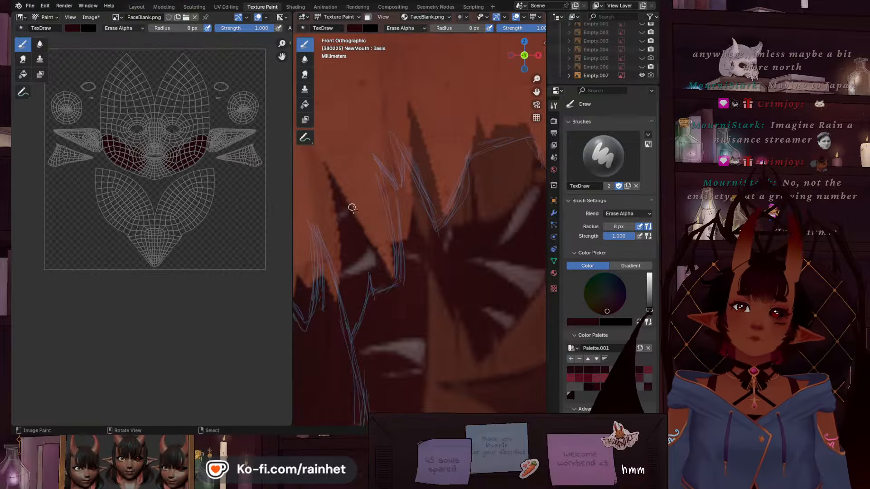
left_click_drag(347, 194, 399, 295)
mouse_move(378, 233)
left_mouse_down()
mouse_move(398, 303)
mouse_move(390, 280)
left_mouse_up()
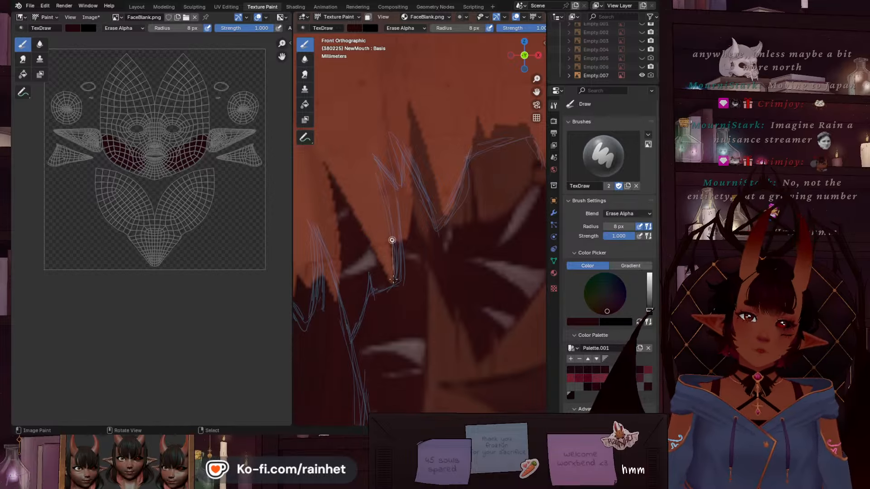
left_click_drag(392, 240, 375, 162)
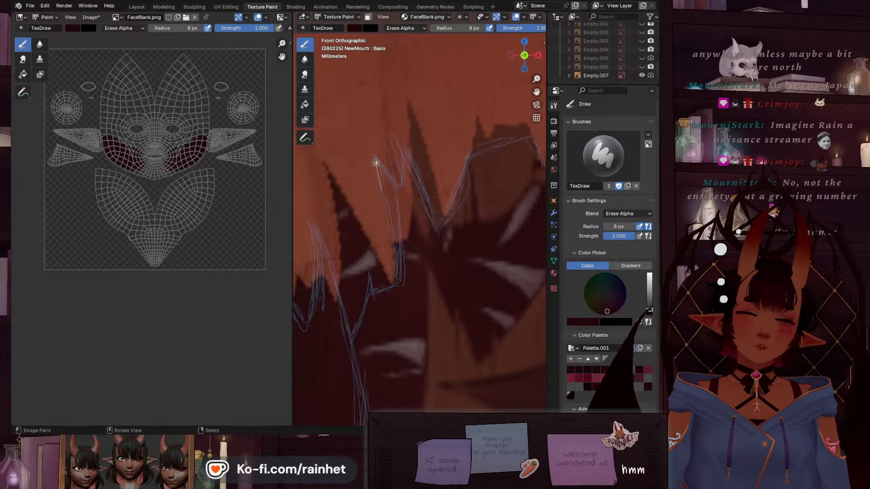
Set the brush to Mix and darken the earward edge of the skin-coloured tooth along the sketched line
left_click(400, 28)
left_click(401, 34)
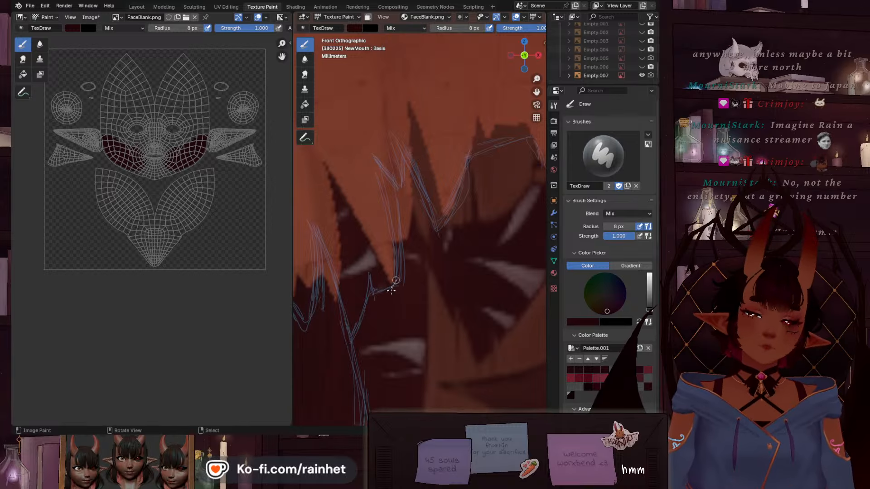
mouse_move(396, 281)
left_mouse_down()
mouse_move(387, 161)
mouse_move(396, 278)
mouse_move(395, 252)
left_mouse_up()
left_click_drag(393, 220, 387, 192)
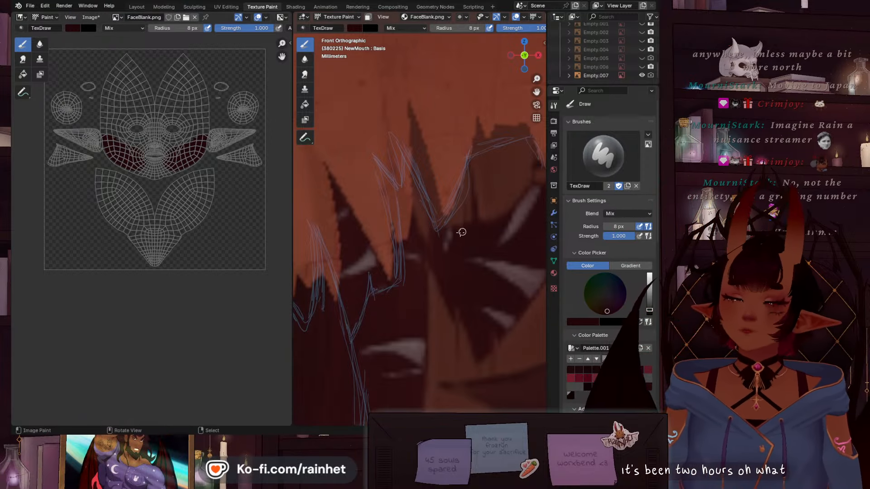
Switch the brush to Erase Alpha and trim both edges of the tall spike into a narrower, sharper point
scroll(434, 235, "down", 2)
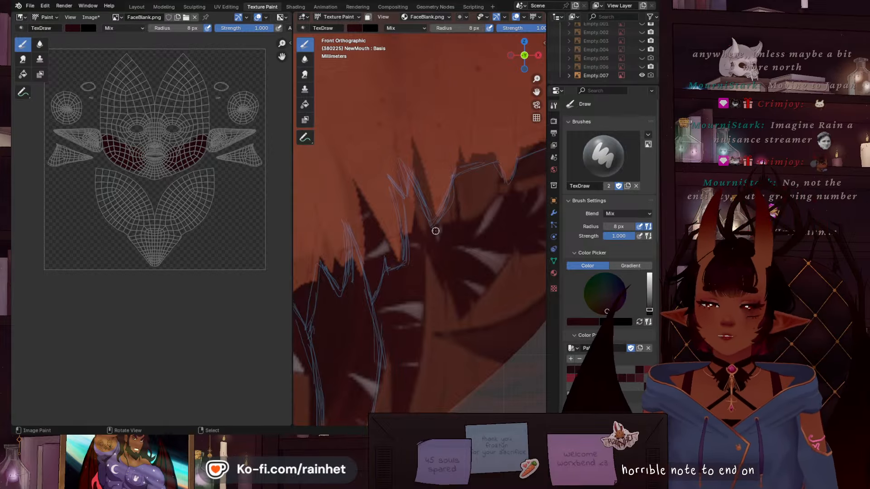
left_click(401, 29)
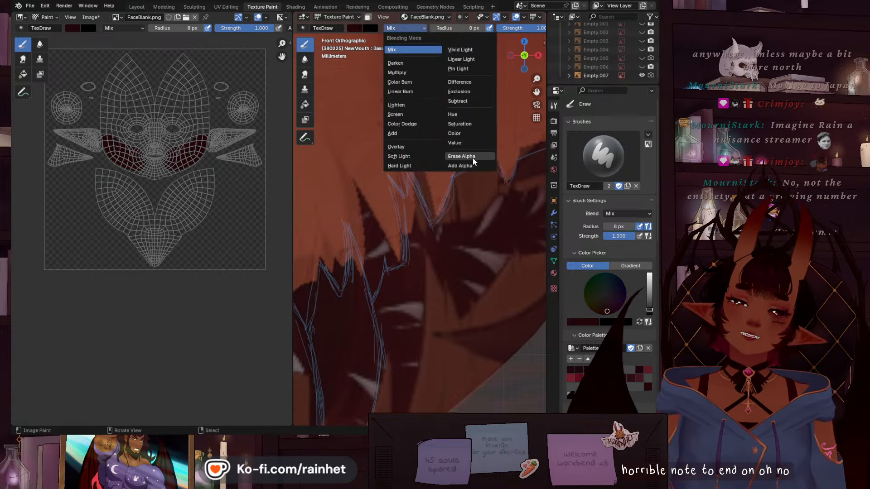
left_click(472, 157)
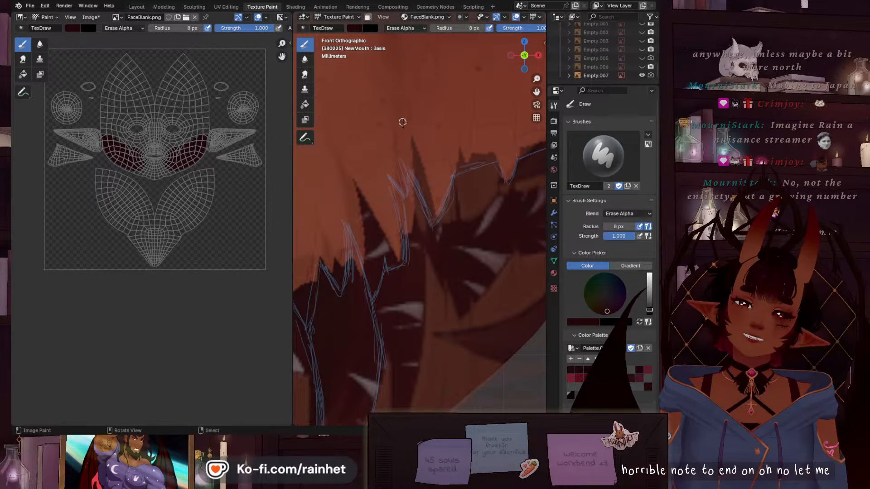
left_click_drag(412, 151, 420, 237)
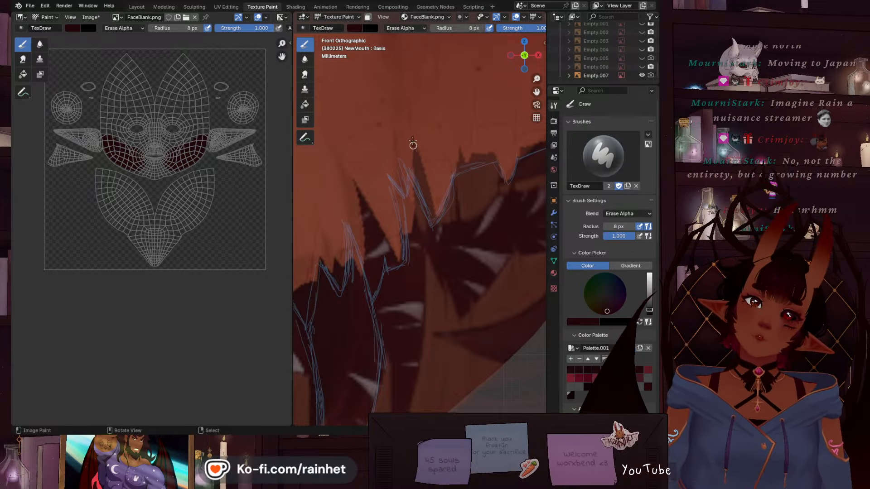
left_click_drag(409, 125, 409, 256)
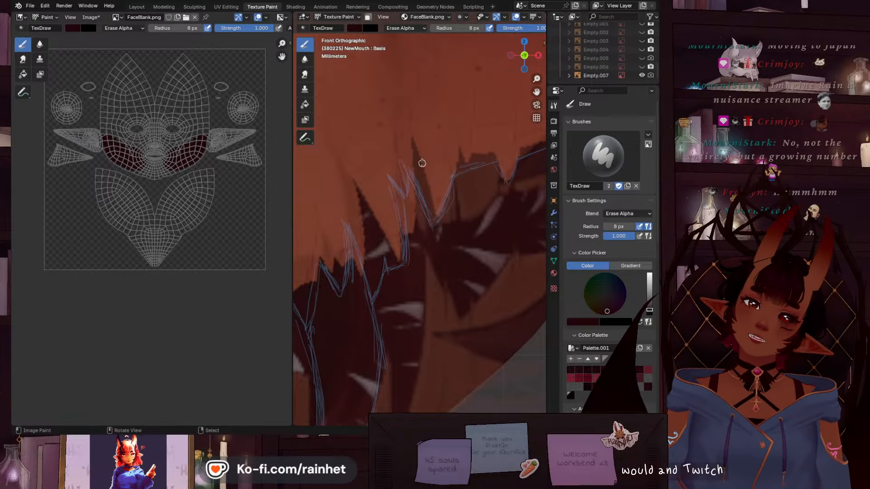
left_click_drag(421, 159, 432, 189)
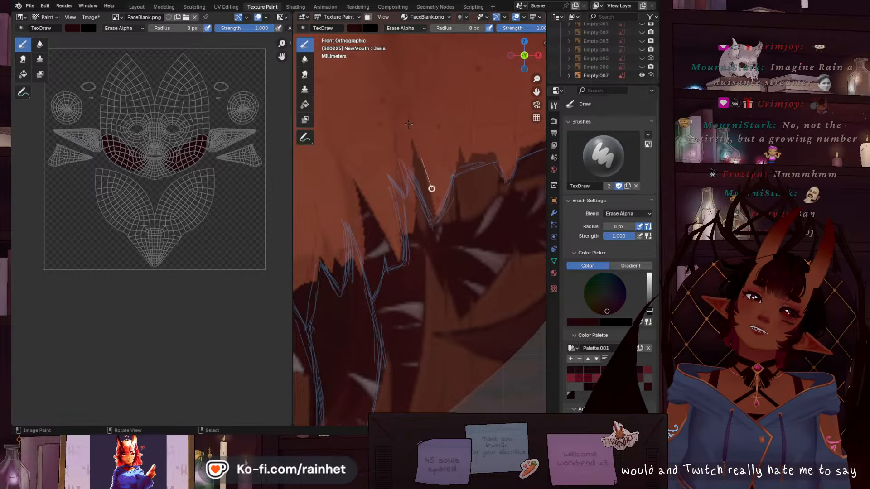
Erase the dark paint around the next spike toward the ear, thinning its tip and lowering the adjoining flat edge to the sketched line
mouse_move(409, 127)
left_mouse_down()
mouse_move(441, 237)
mouse_move(456, 154)
left_mouse_up()
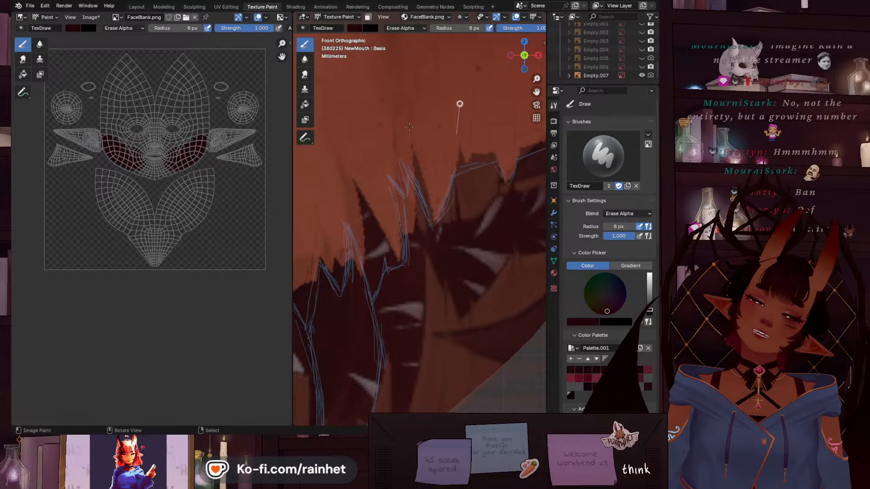
mouse_move(459, 104)
left_mouse_down()
mouse_move(476, 160)
mouse_move(462, 154)
left_mouse_up()
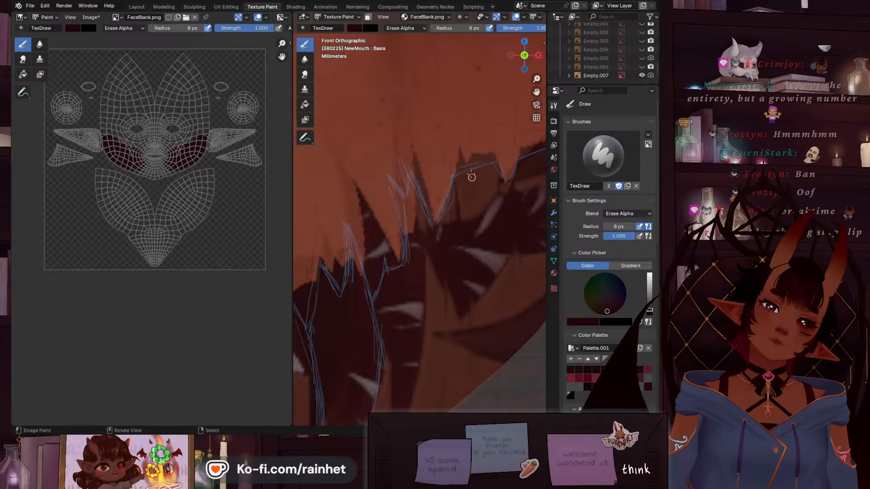
mouse_move(465, 163)
left_mouse_down()
mouse_move(475, 195)
mouse_move(497, 166)
mouse_move(532, 152)
left_mouse_up()
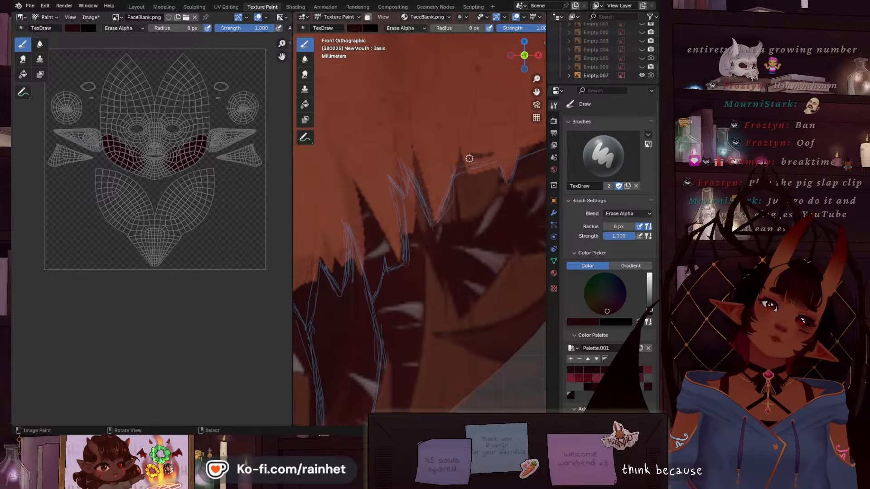
left_click_drag(469, 159, 522, 150)
left_click_drag(472, 168, 485, 114)
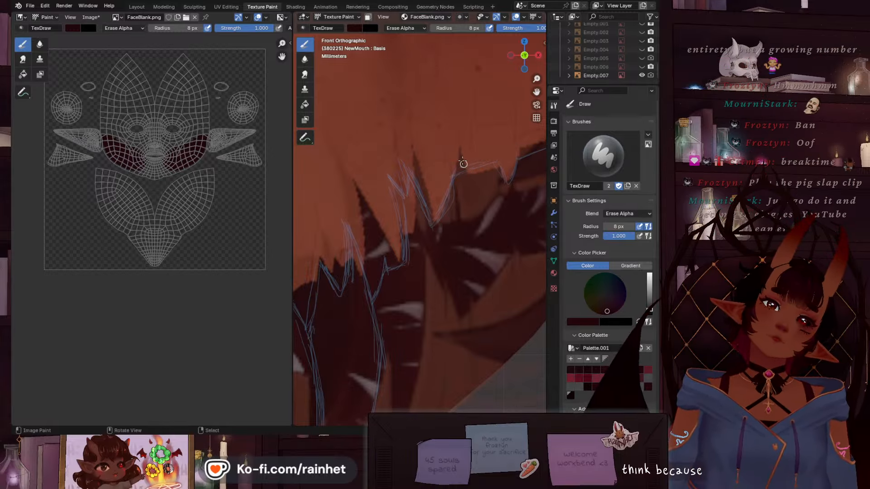
left_click_drag(465, 158, 474, 206)
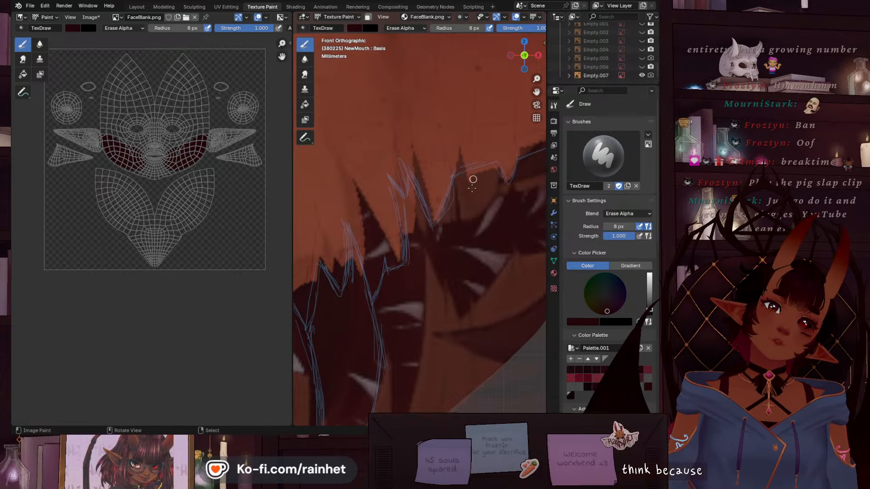
Save the painted face texture image FaceBank.png
scroll(435, 150, "down", 5)
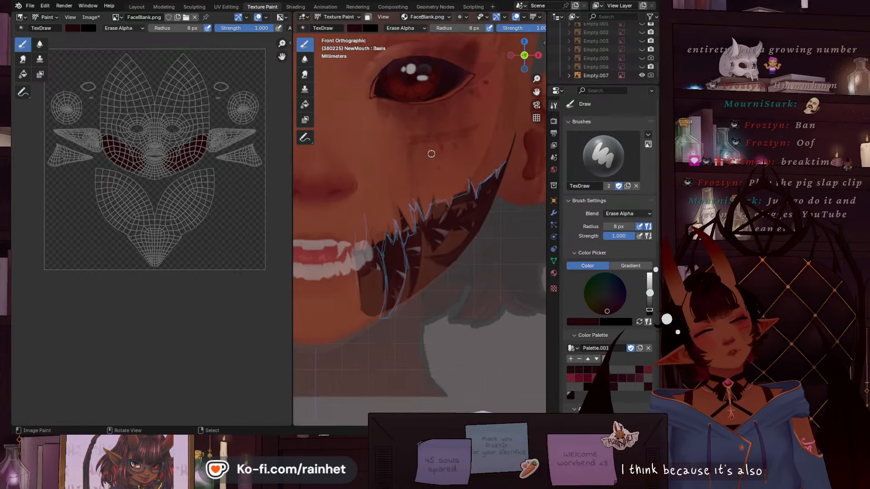
scroll(431, 155, "down", 2)
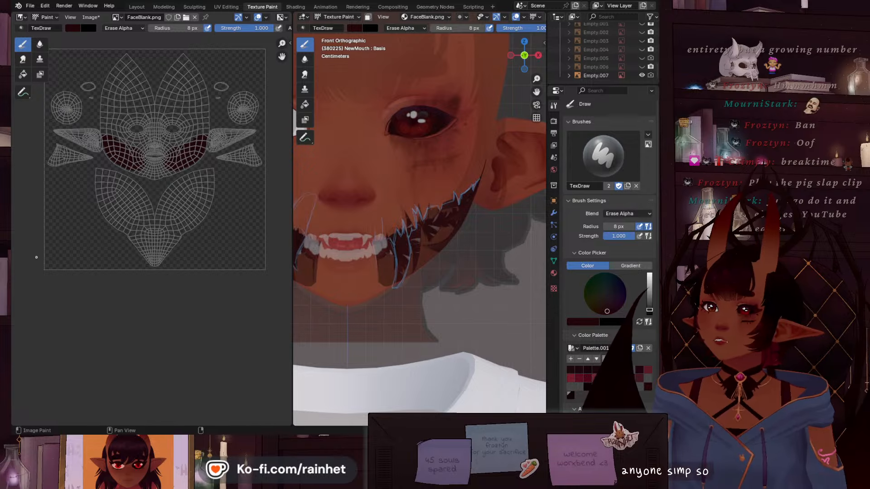
middle_click_drag(26, 221, 24, 216)
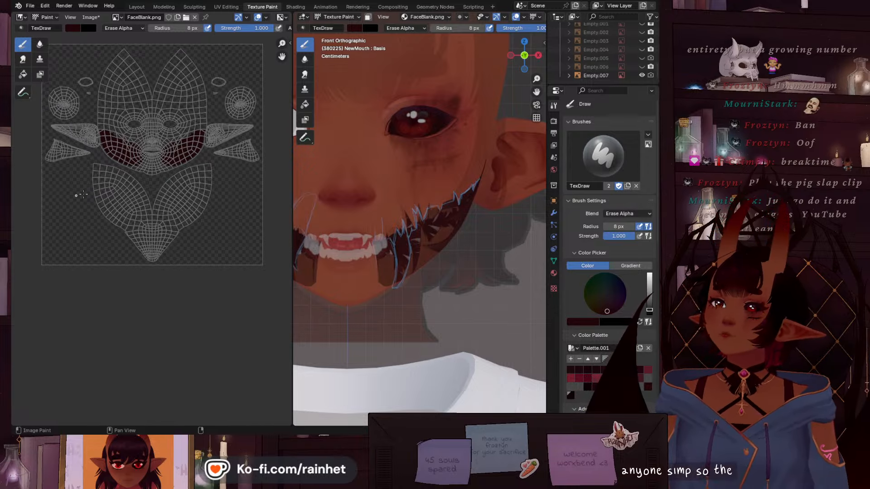
middle_click_drag(78, 195, 46, 212)
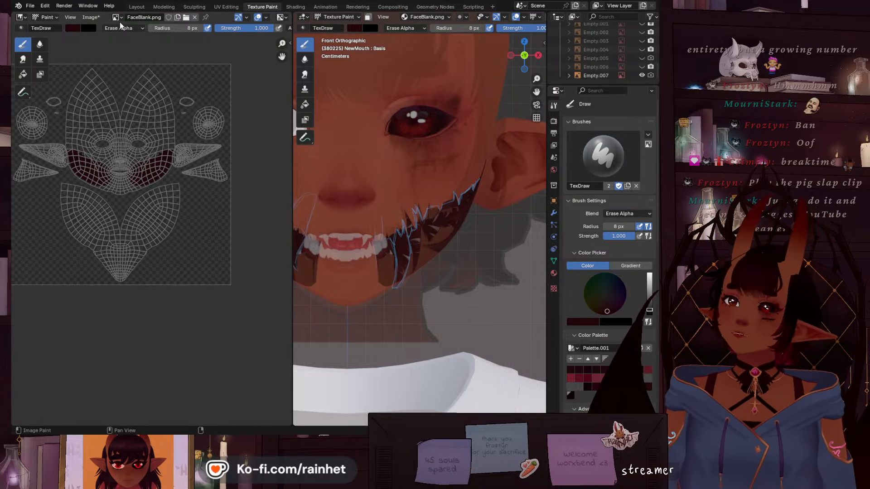
left_click(90, 18)
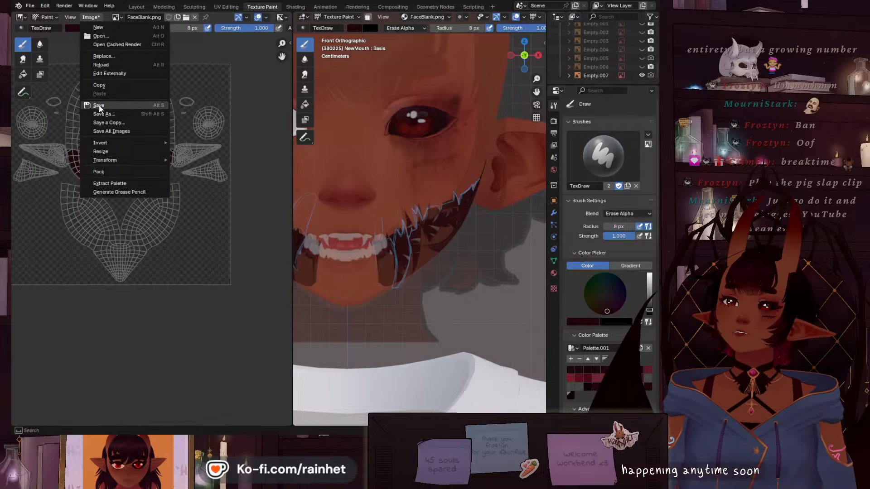
left_click(99, 106)
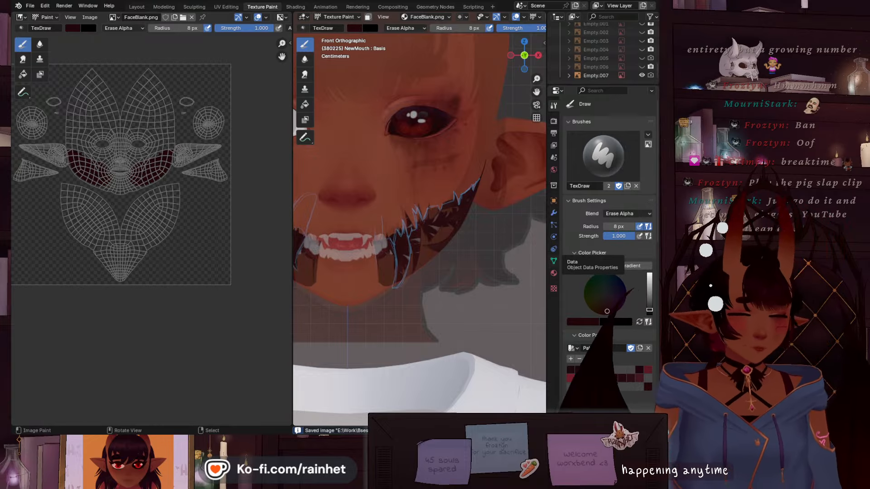
Inspect the torn-cheek patch and its jagged upper edge from the side and at a three-quarter angle
scroll(369, 199, "down", 4)
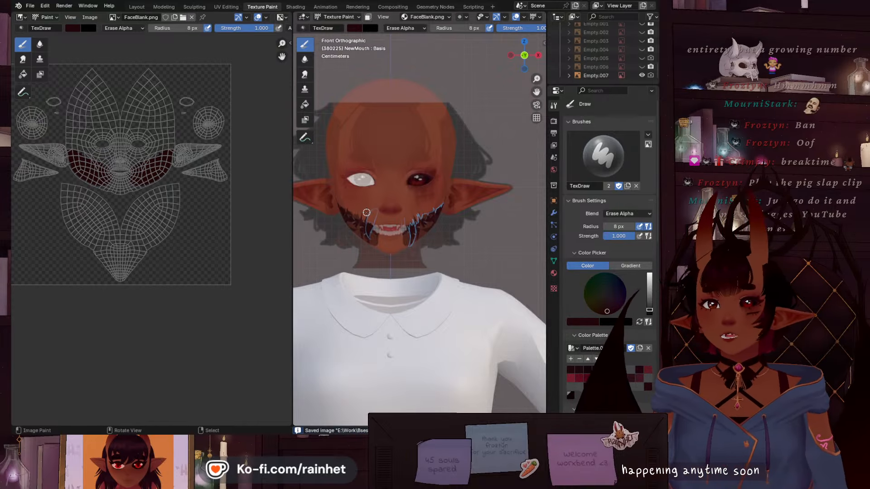
middle_click_drag(342, 262, 521, 254)
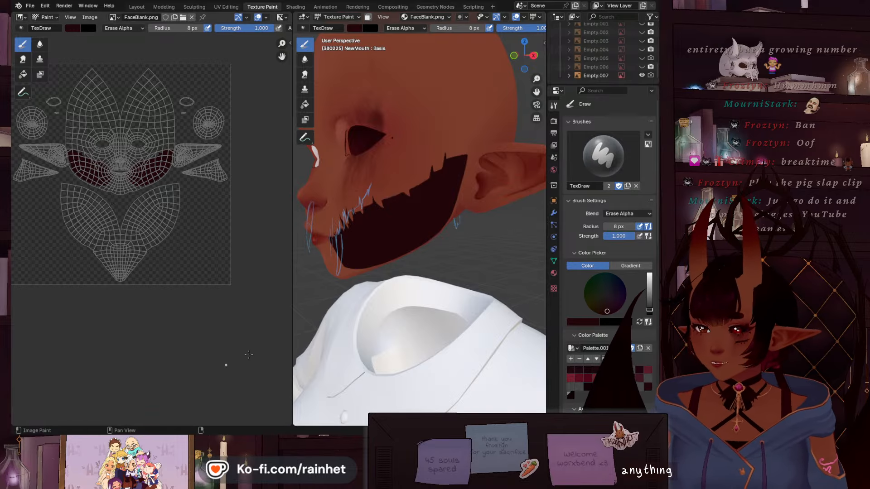
scroll(419, 264, "up", 2)
middle_click_drag(366, 271, 408, 267)
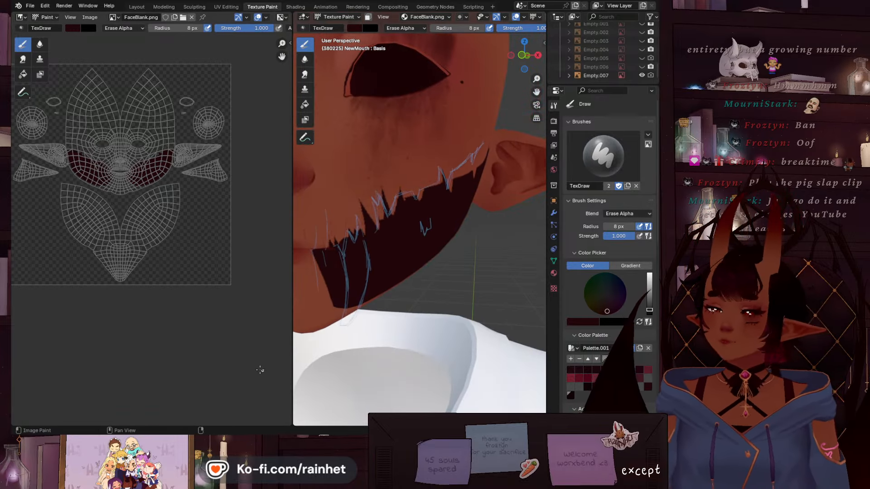